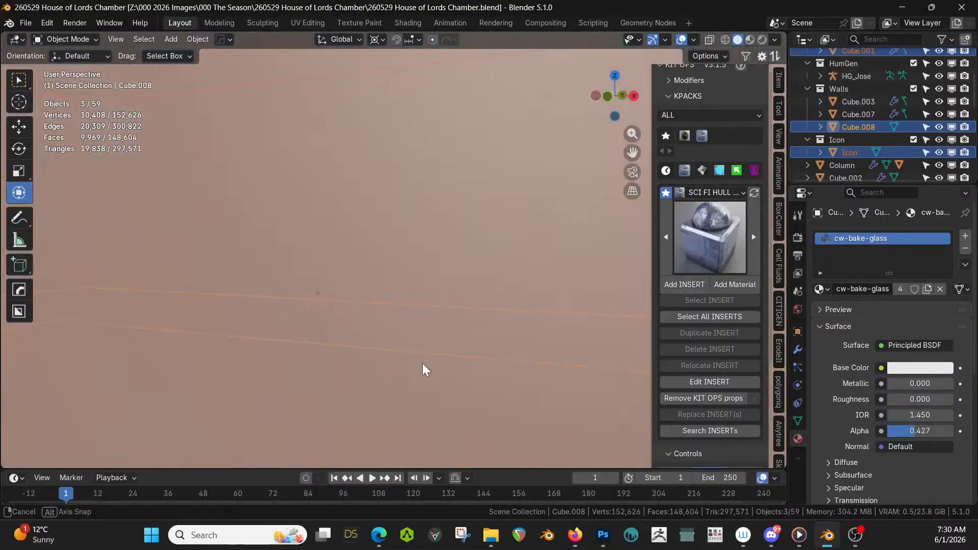
# Examine the chamber interior from both ends in Rendered shading, returning the viewport to Solid shading
pyautogui.press('z')
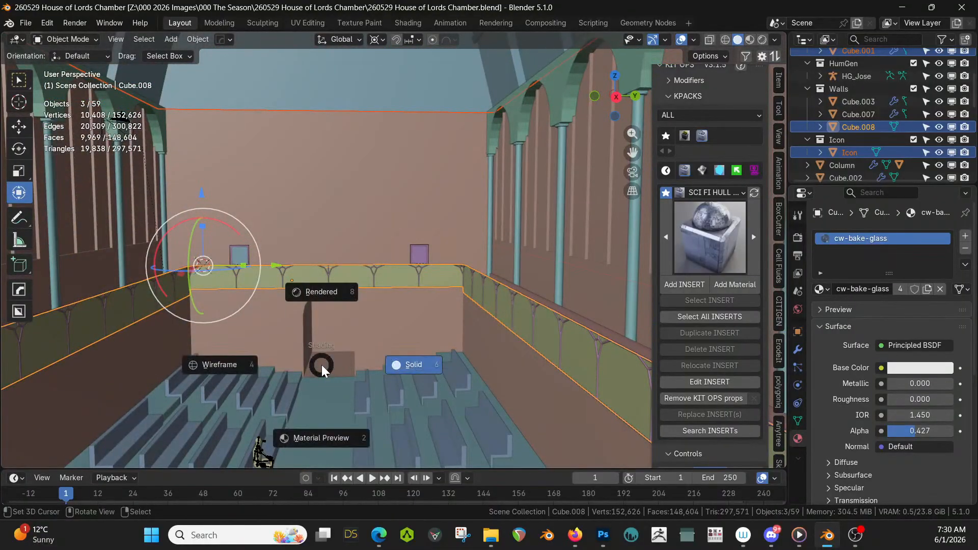
pyautogui.press('8')
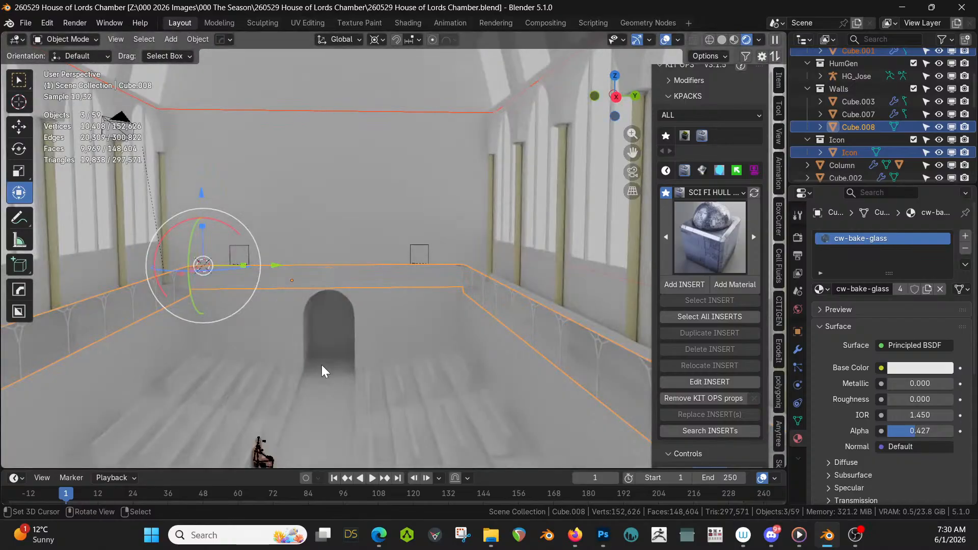
pyautogui.moveTo(322, 365); pyautogui.dragTo(624, 259, button='middle')
pyautogui.moveTo(406, 355); pyautogui.dragTo(404, 320, button='middle')
pyautogui.press('z')
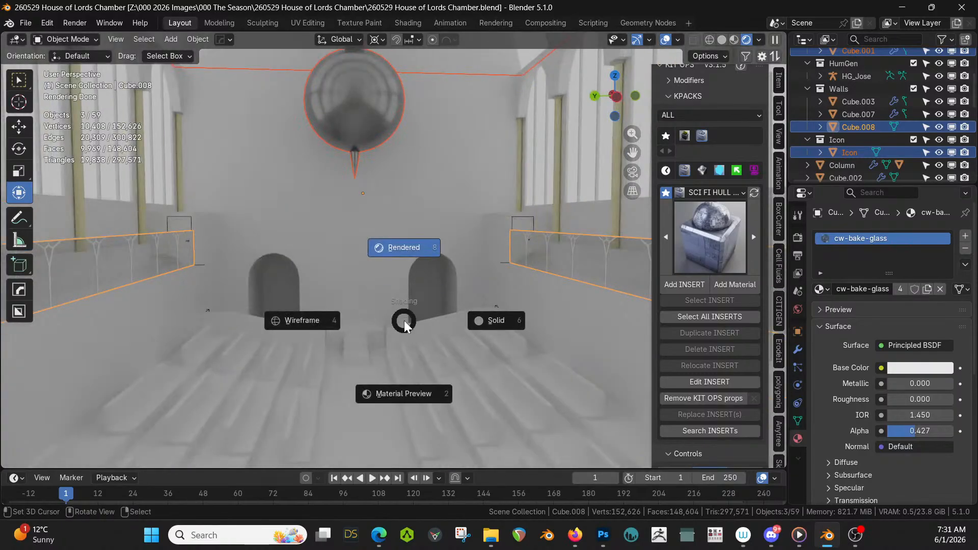
pyautogui.press('6')
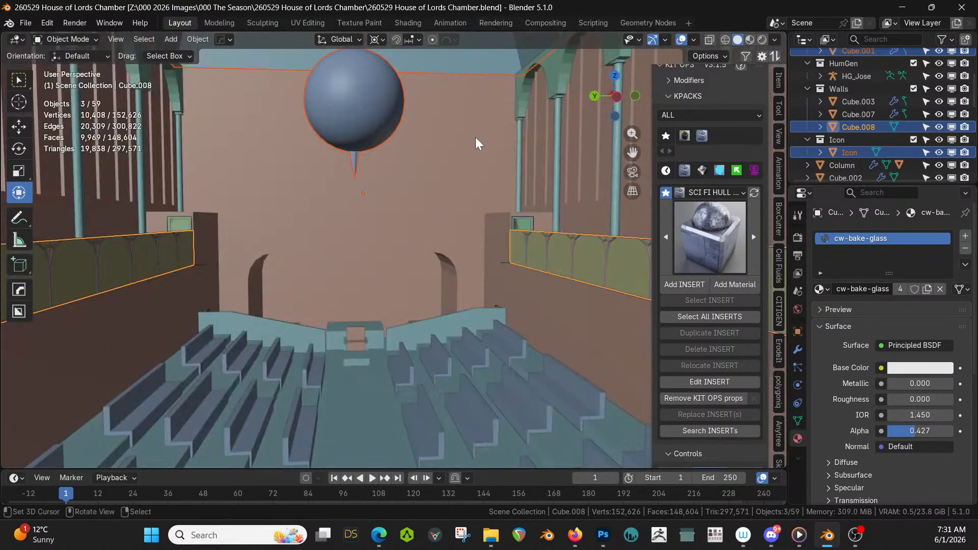
# Exclude the Ceiling and Icon collections from the view layer to open up the chamber from above
pyautogui.press('KP_Decimal')
pyautogui.click(406, 185)
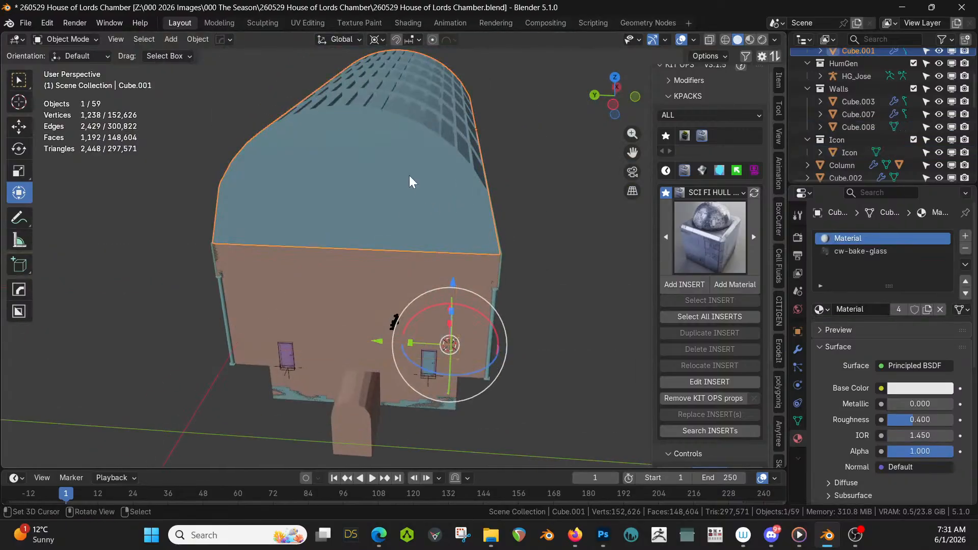
pyautogui.scroll(3, 883, 112)
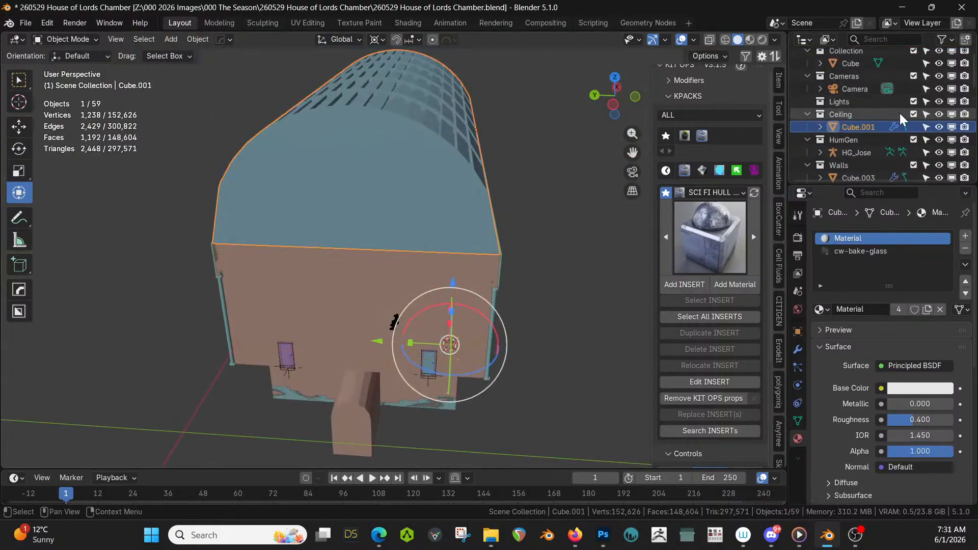
pyautogui.click(913, 114)
pyautogui.click(377, 154)
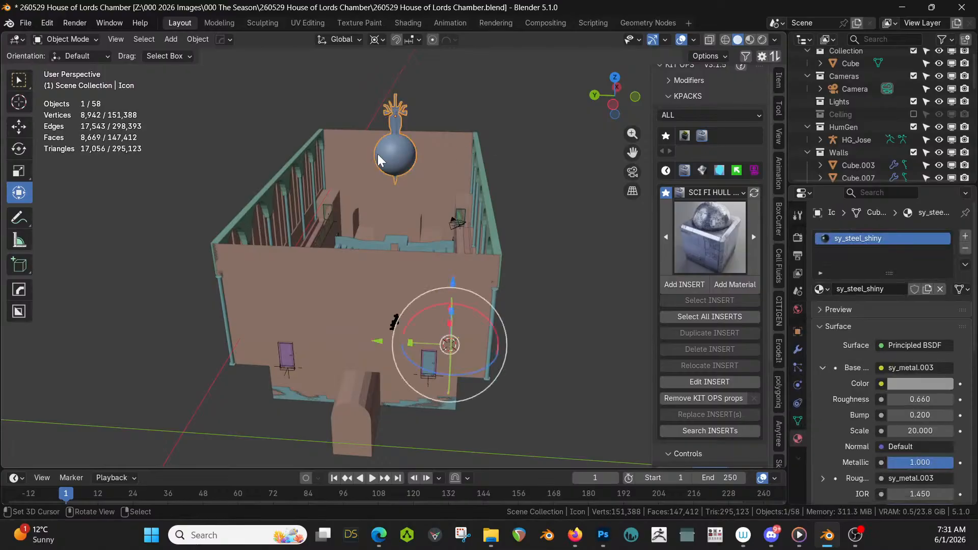
pyautogui.scroll(-4, 892, 144)
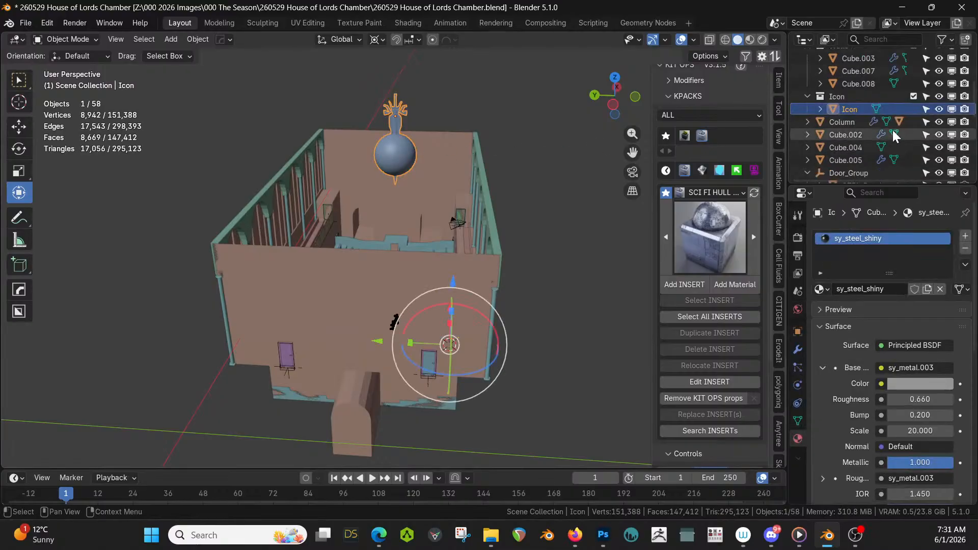
pyautogui.click(913, 96)
# Open the lowest-row bench, Cube.002, on the chamber's stepped seating for mesh editing
pyautogui.moveTo(509, 219); pyautogui.dragTo(444, 220, button='middle')
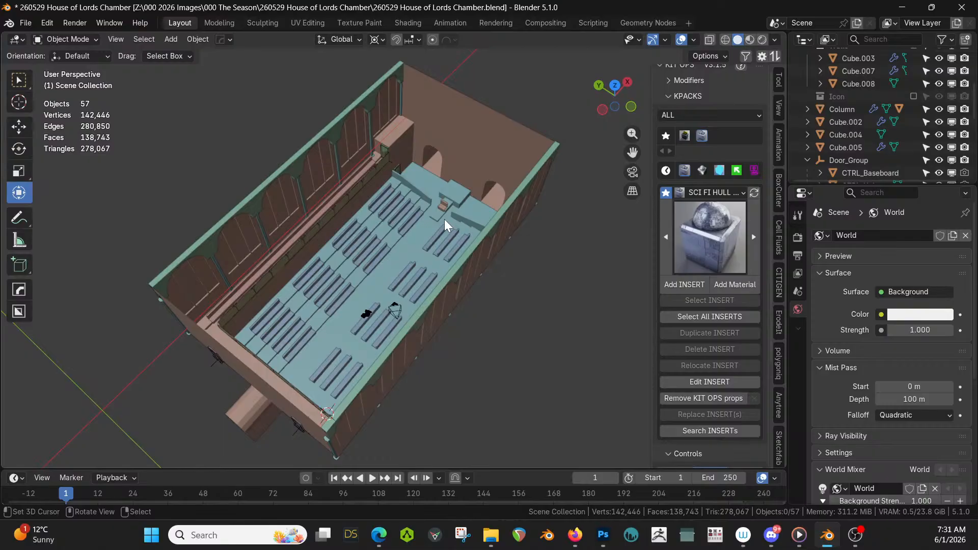
pyautogui.scroll(5, 444, 219)
pyautogui.moveTo(438, 298); pyautogui.dragTo(579, 286, button='middle')
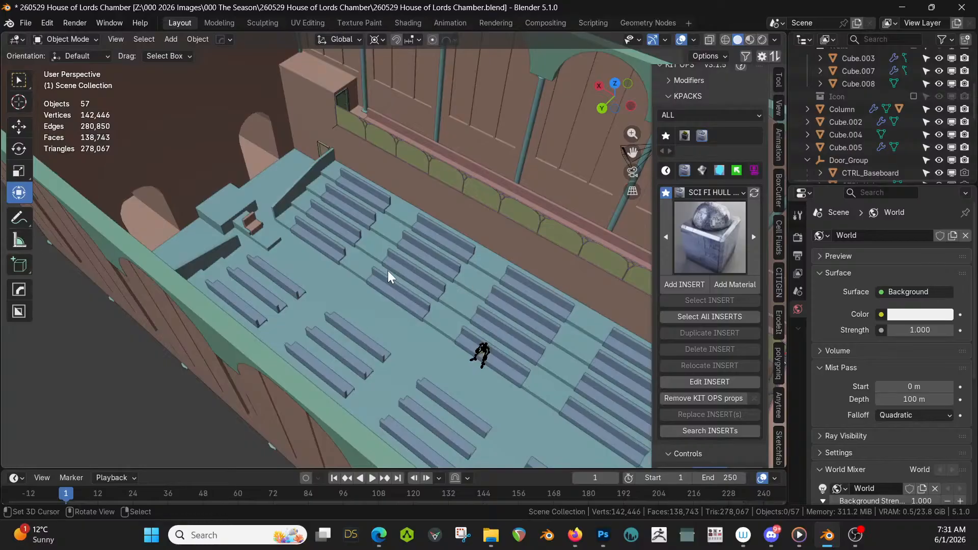
pyautogui.moveTo(387, 271); pyautogui.dragTo(197, 200, button='middle')
pyautogui.scroll(4, 341, 244)
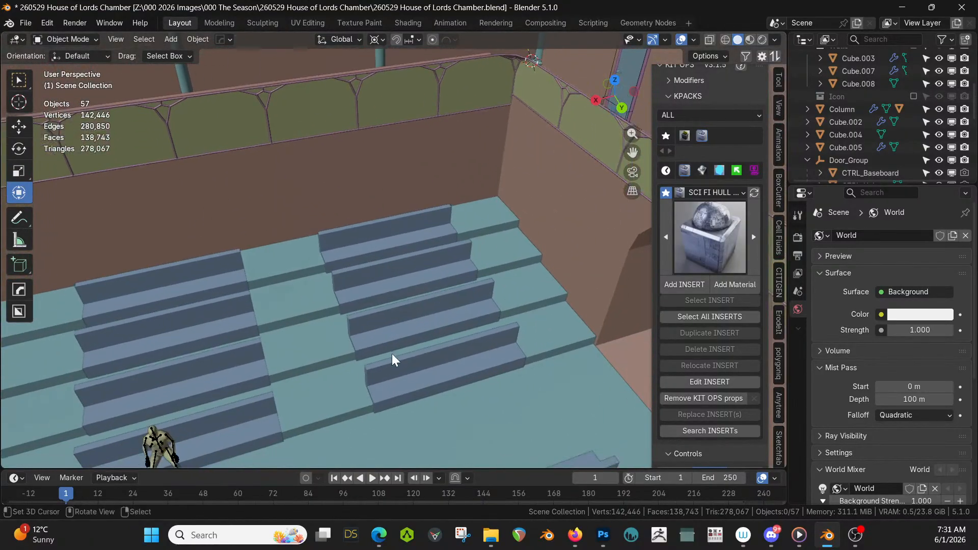
pyautogui.click(404, 372)
pyautogui.press('Tab')
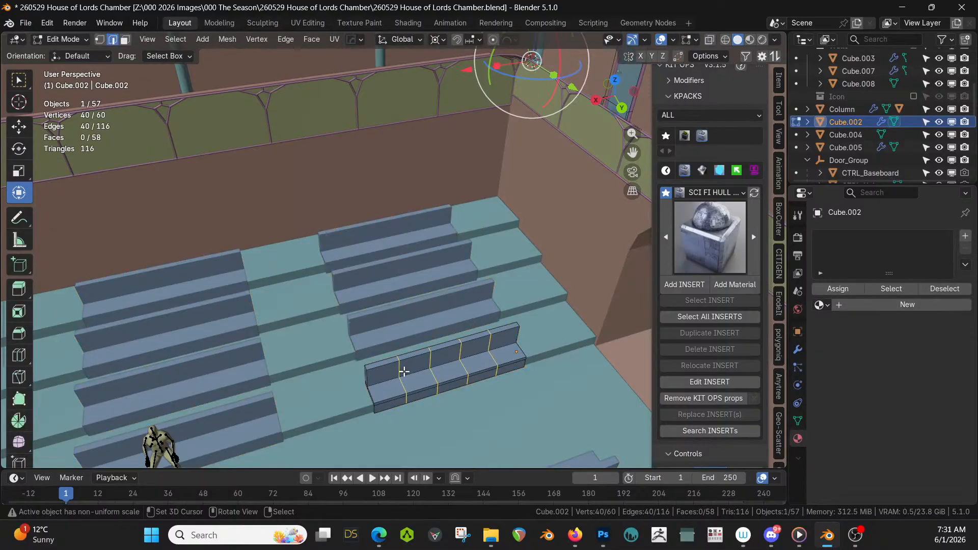
# Turn off edit-mode display of the bench's two Array modifiers and its Hops_Mirror modifier, and isolate the bench in local view
pyautogui.click(798, 349)
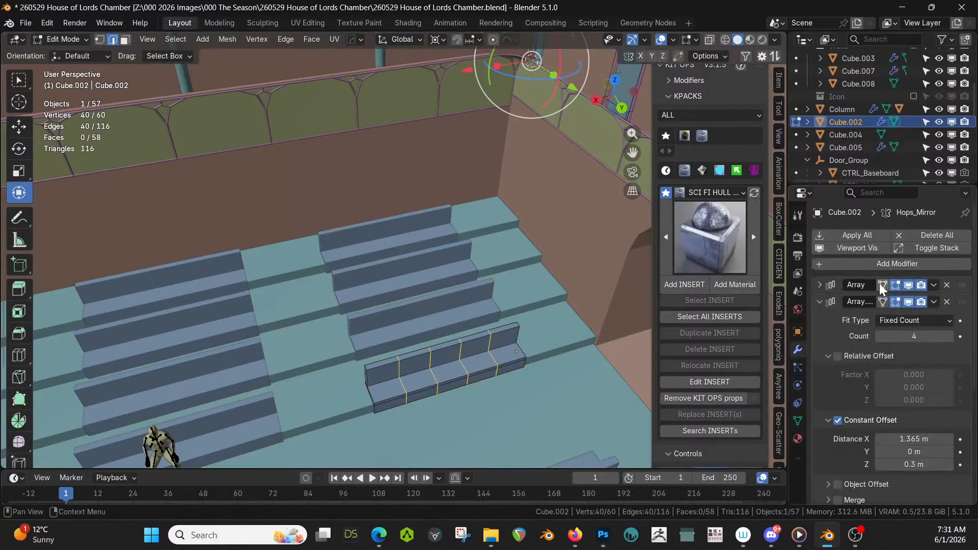
pyautogui.moveTo(892, 283); pyautogui.dragTo(895, 302)
pyautogui.press('KP_Divide')
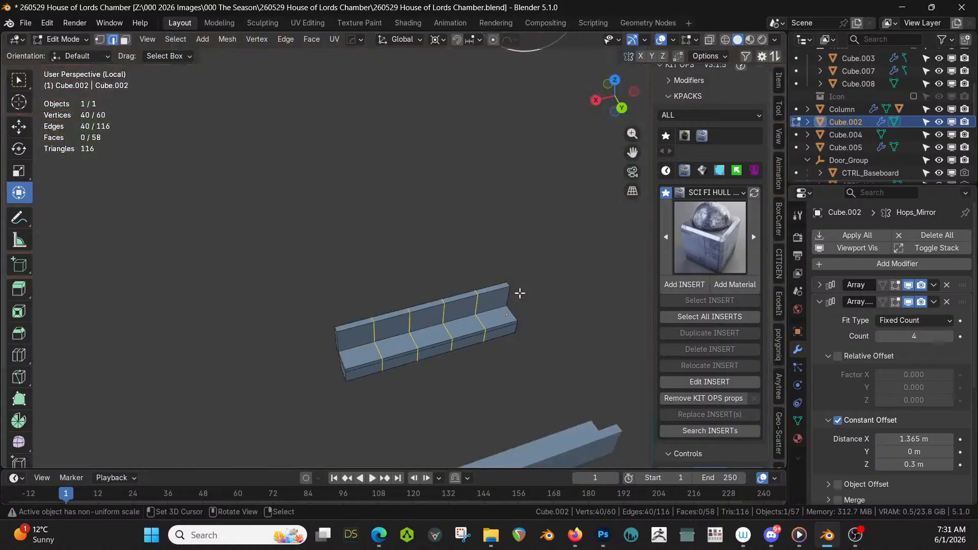
pyautogui.click(818, 302)
pyautogui.click(818, 301)
pyautogui.click(818, 300)
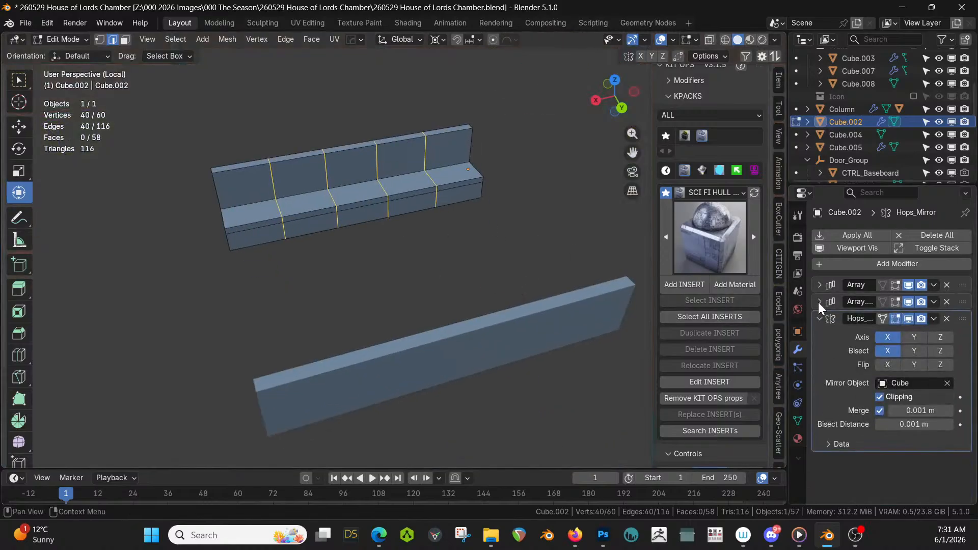
pyautogui.click(895, 319)
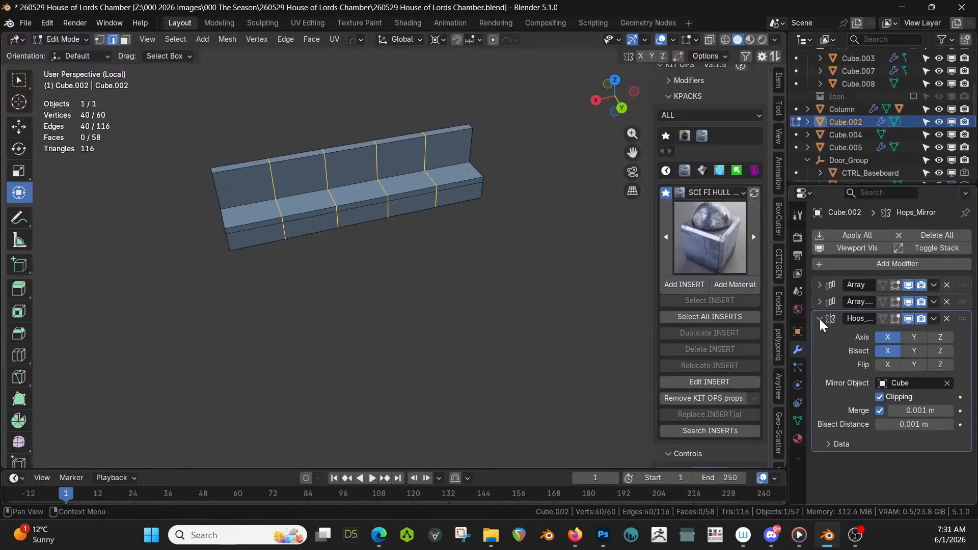
pyautogui.click(819, 318)
# Subdivide the five front backrest faces and five seat-top faces of the bench with 3 cuts
pyautogui.moveTo(422, 252); pyautogui.dragTo(376, 298, button='middle')
pyautogui.scroll(3, 380, 359)
pyautogui.click(246, 237)
pyautogui.press('3')
pyautogui.click(245, 237)
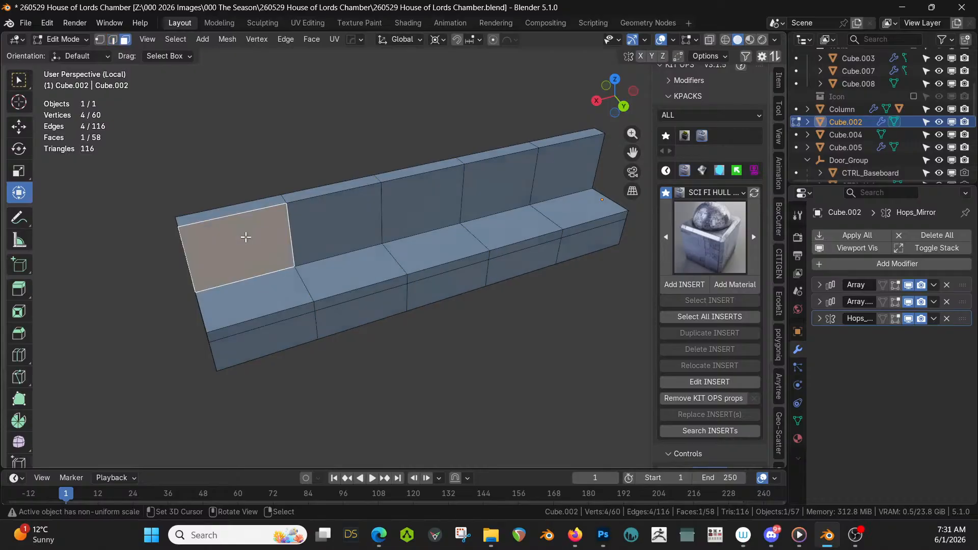
pyautogui.keyDown('shift'); pyautogui.moveTo(249, 236); pyautogui.dragTo(228, 262, button='middle'); pyautogui.keyUp('shift')
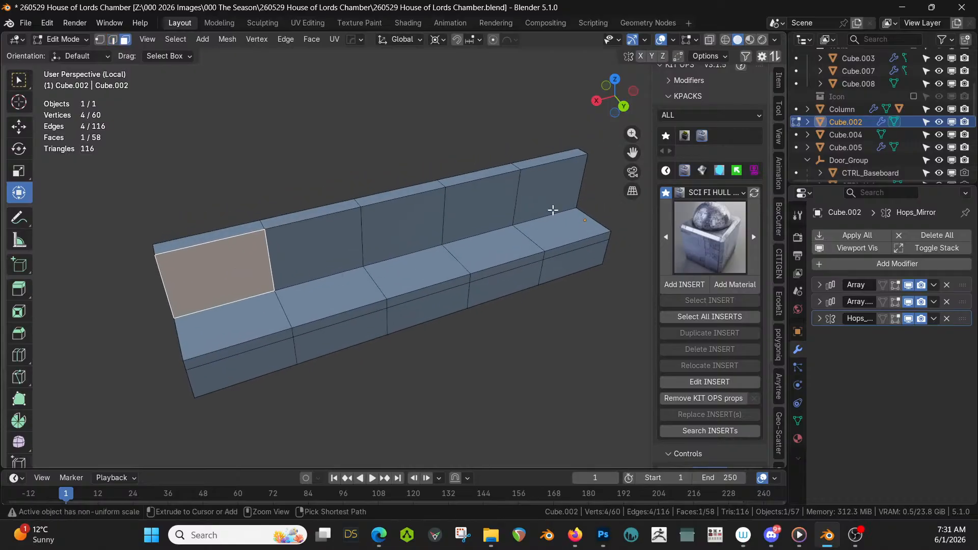
pyautogui.keyDown('ctrl'); pyautogui.click(558, 195); pyautogui.keyUp('ctrl')
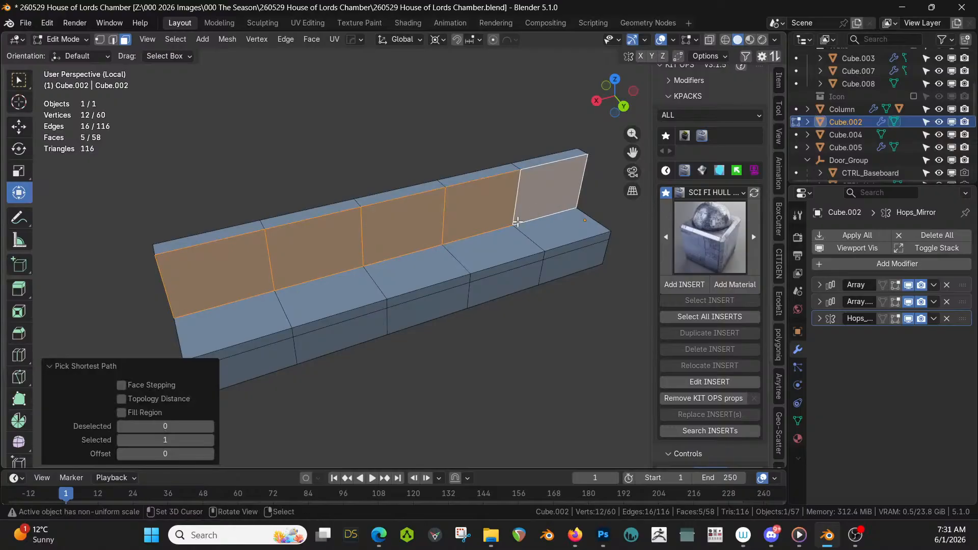
pyautogui.keyDown('shift'); pyautogui.click(223, 318); pyautogui.keyUp('shift')
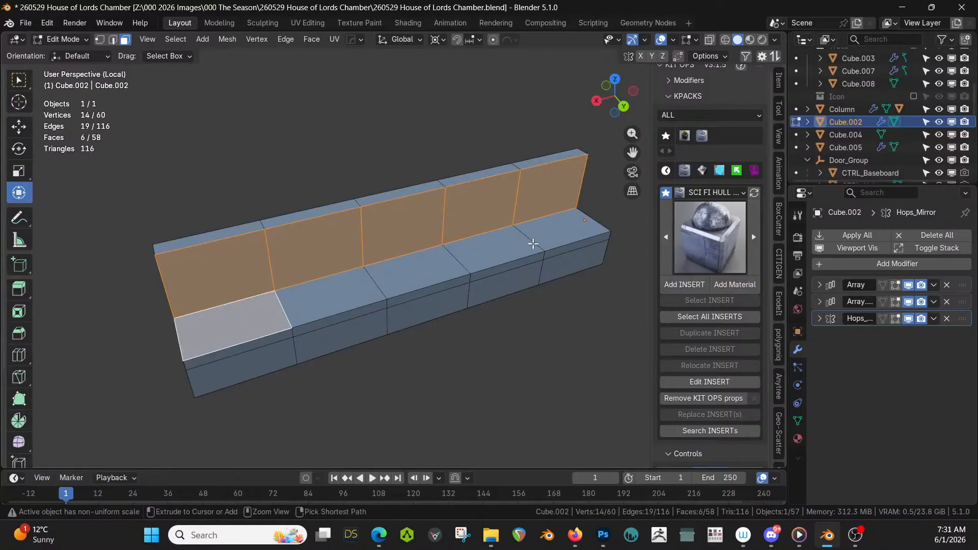
pyautogui.keyDown('ctrl'); pyautogui.click(532, 224); pyautogui.keyUp('ctrl')
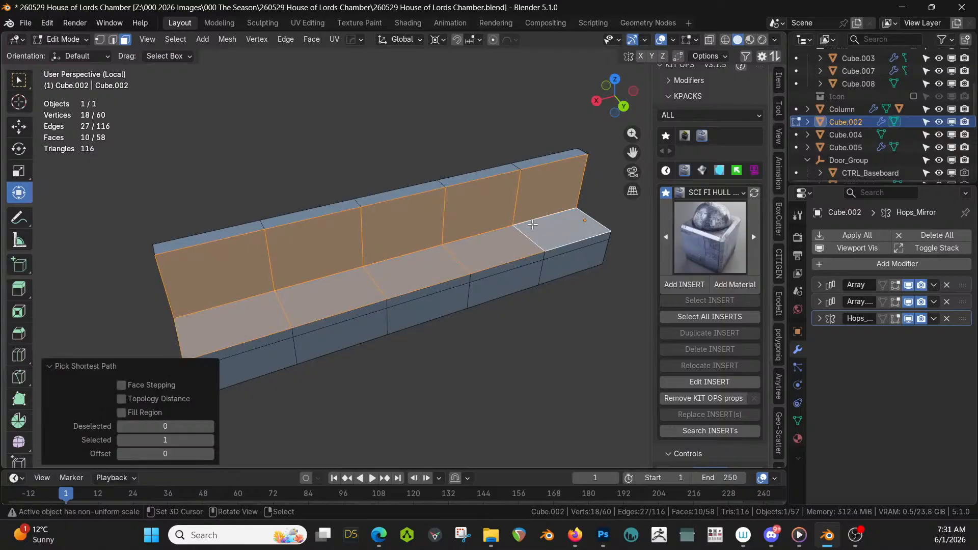
pyautogui.rightClick(476, 245)
pyautogui.click(447, 261)
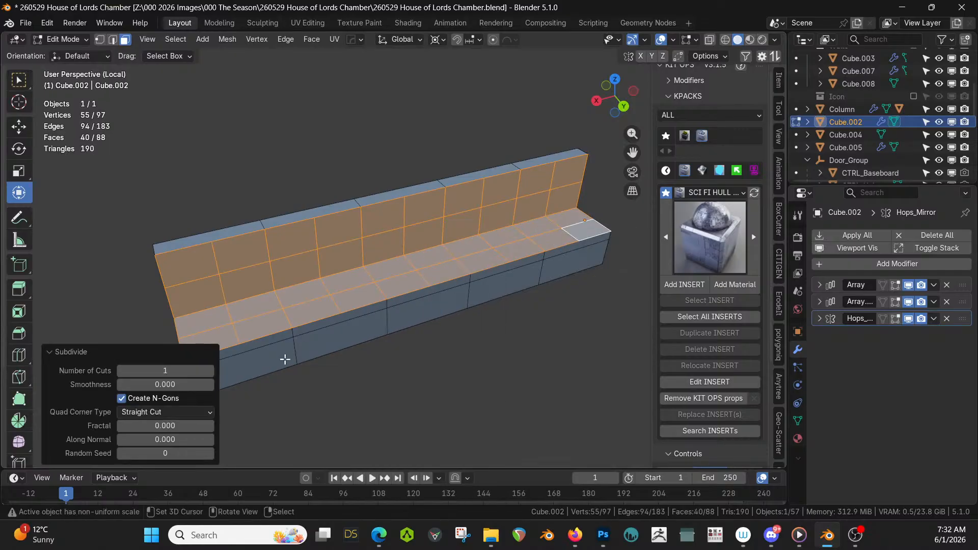
pyautogui.click(209, 371)
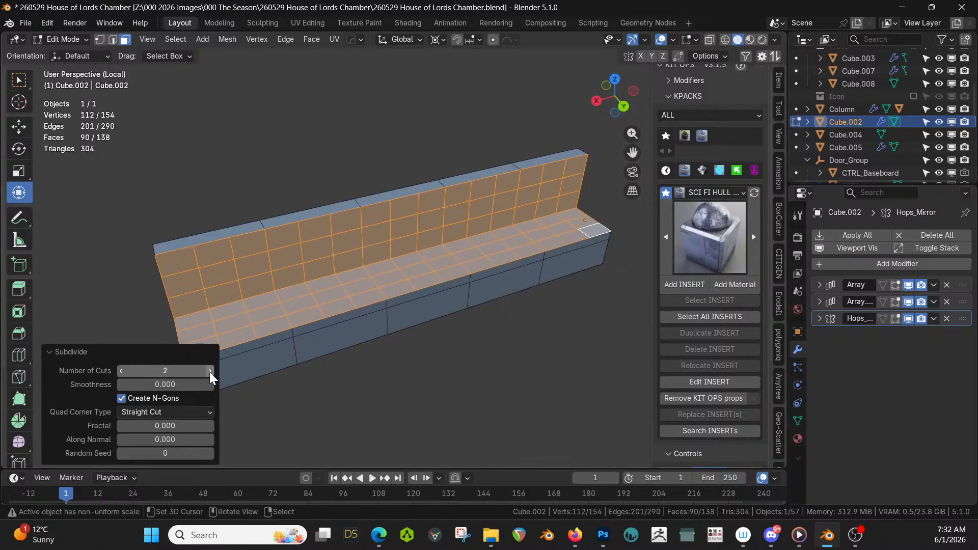
pyautogui.click(209, 372)
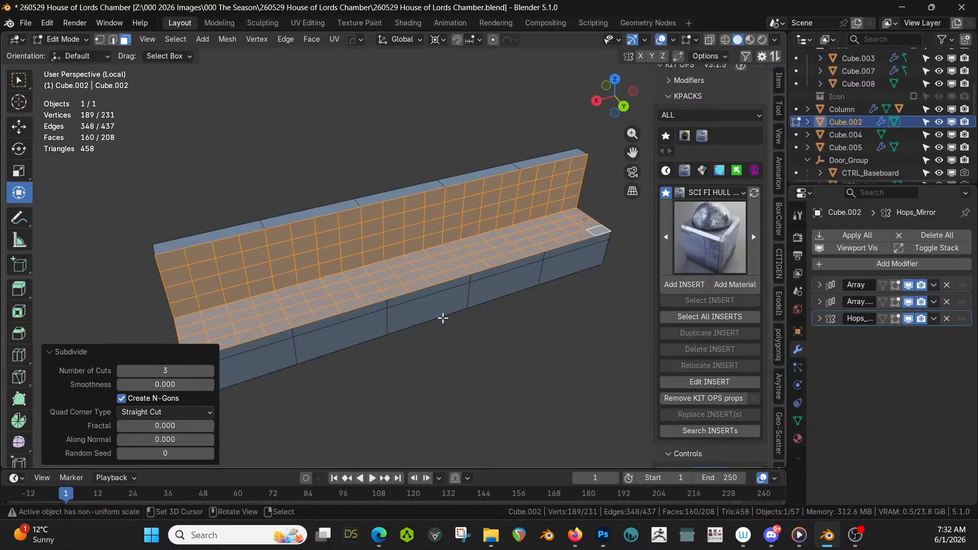
# Shrink the selection to the grid's inner vertices and turn them into small, non-overlapping 16-segment circles with the HOps Circle tool
pyautogui.press('1')
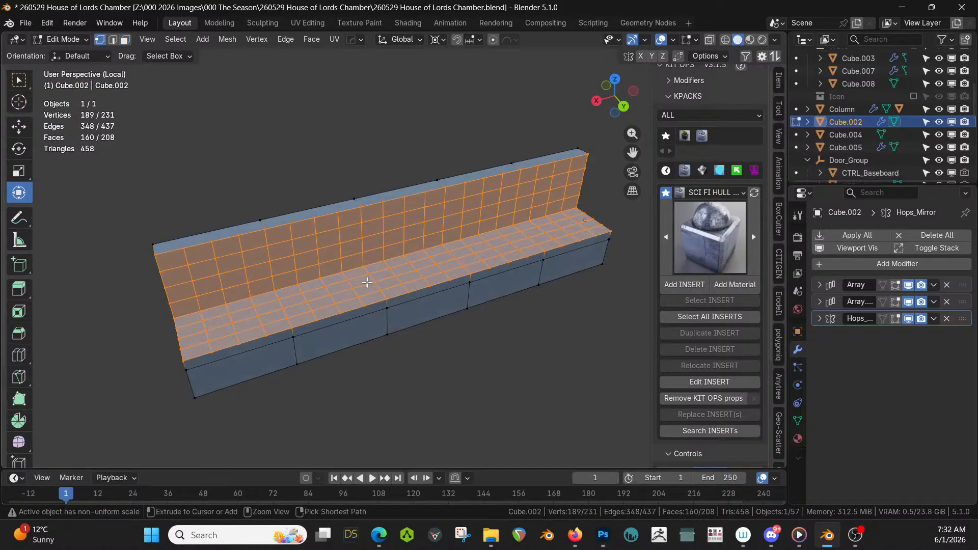
pyautogui.press('ctrl+KP_Subtract')
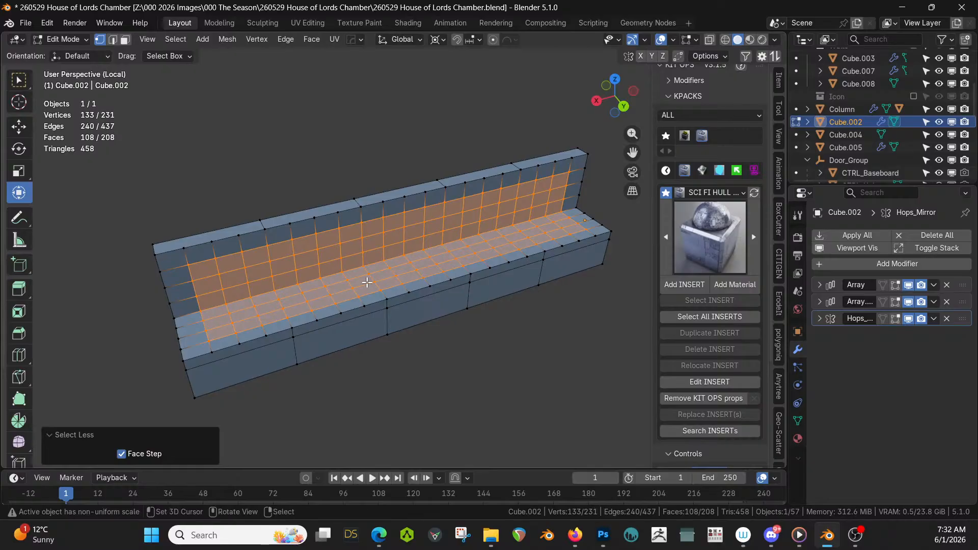
pyautogui.moveTo(367, 282); pyautogui.dragTo(444, 288, button='middle')
pyautogui.scroll(2, 387, 304)
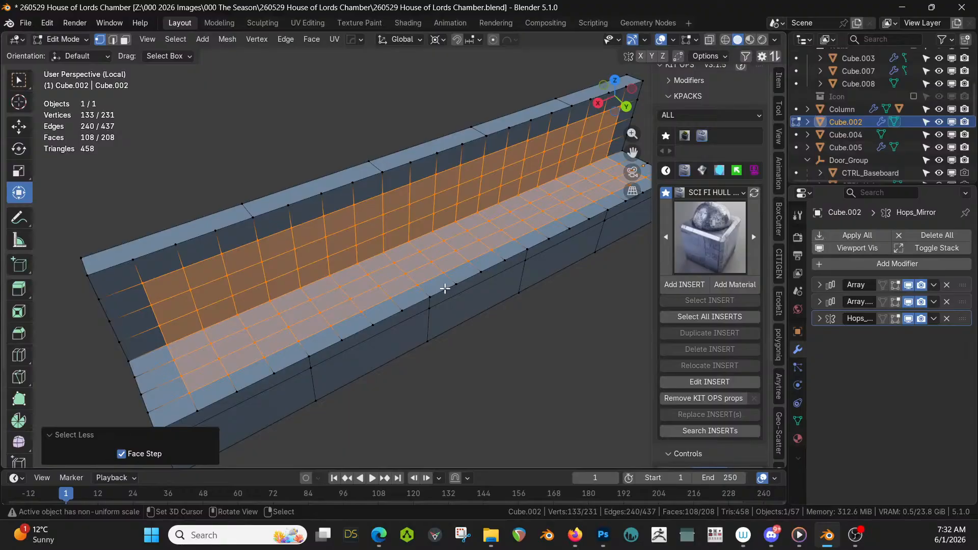
pyautogui.press('q')
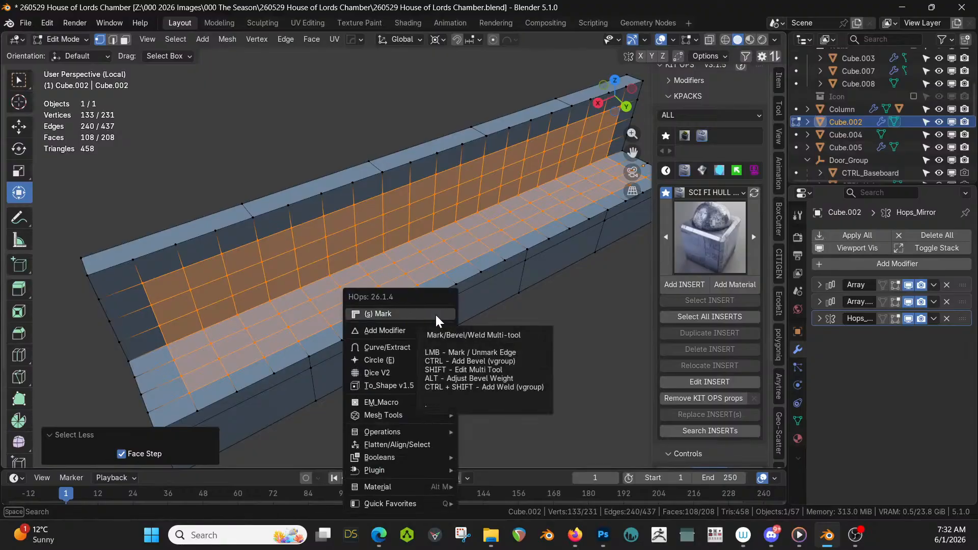
pyautogui.click(410, 356)
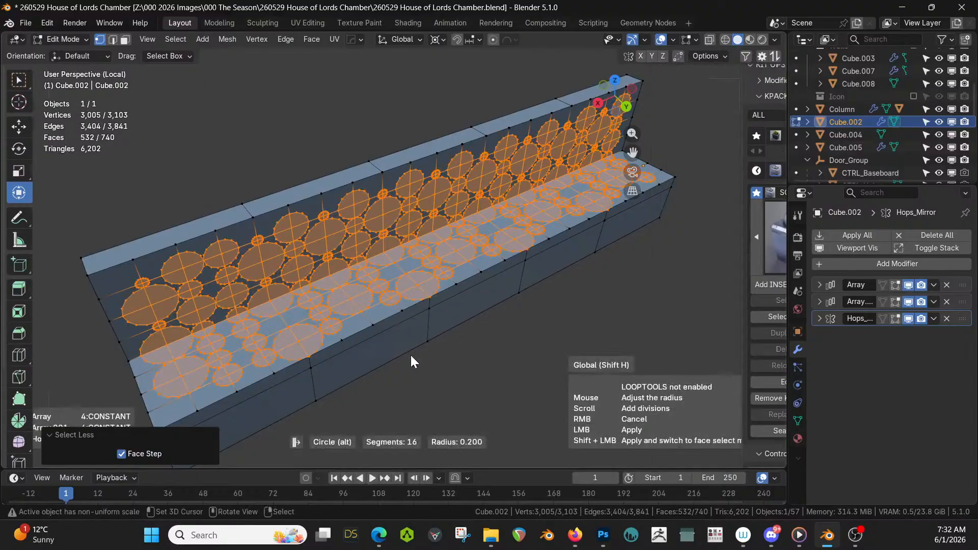
pyautogui.click(383, 318)
pyautogui.press('n')
# Try to select all the circle faces on the bench's backrest and seat by matching face area
pyautogui.moveTo(431, 312)
pyautogui.mouseDown(button='middle')
pyautogui.moveTo(391, 310)
pyautogui.moveTo(429, 301)
pyautogui.mouseUp(button='middle')
pyautogui.press('3')
pyautogui.scroll(1, 410, 285)
pyautogui.scroll(1, 356, 278)
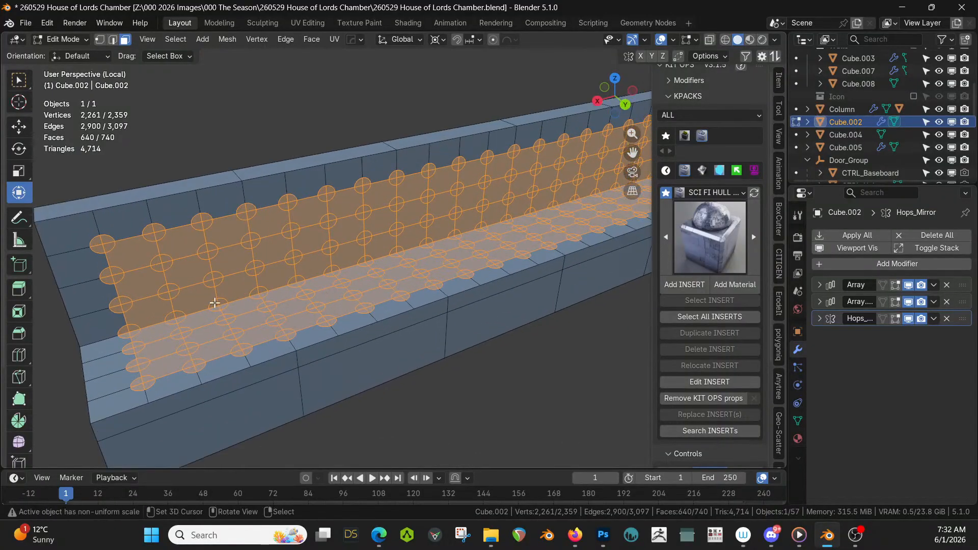
pyautogui.click(107, 240)
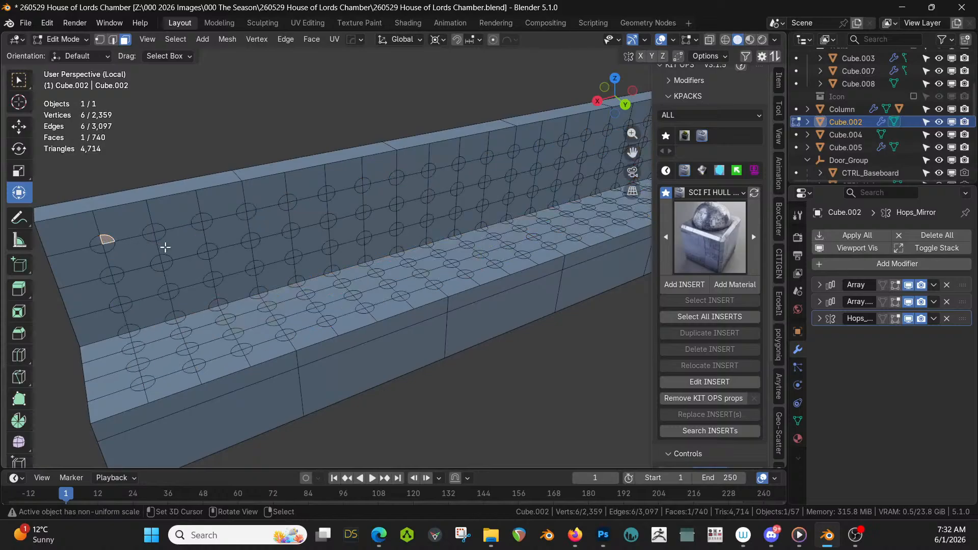
pyautogui.hotkey('shift', 'g')
pyautogui.click(126, 266)
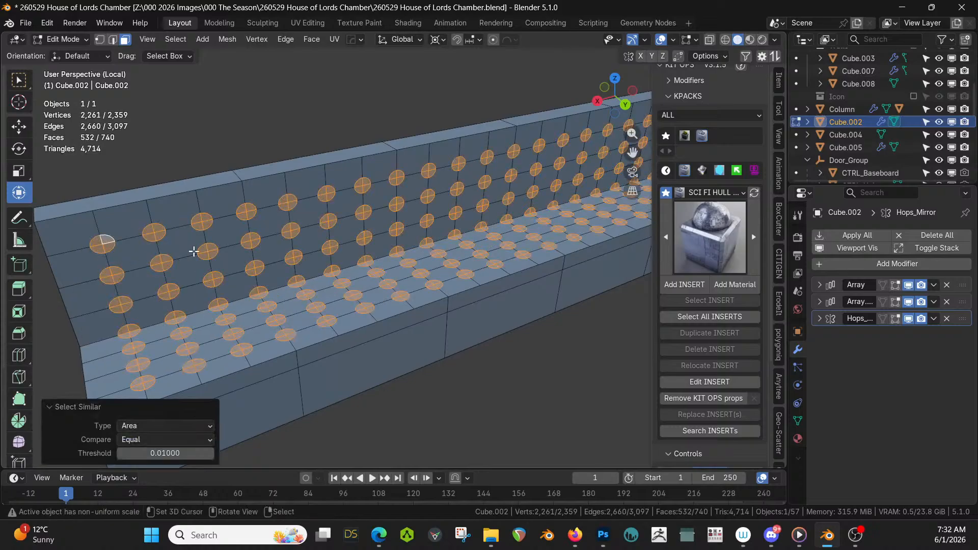
pyautogui.keyDown('shift'); pyautogui.moveTo(414, 275); pyautogui.dragTo(342, 283, button='middle'); pyautogui.keyUp('shift')
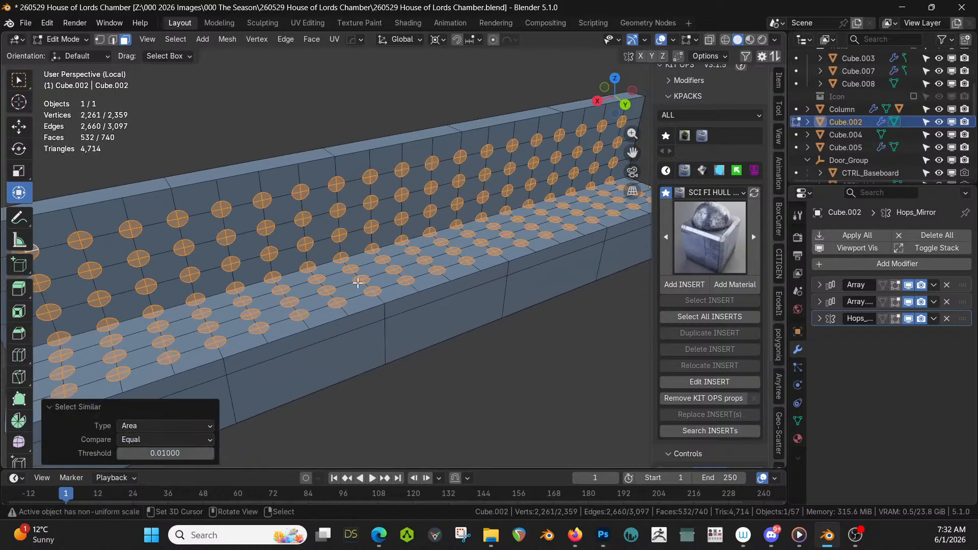
pyautogui.press('1')
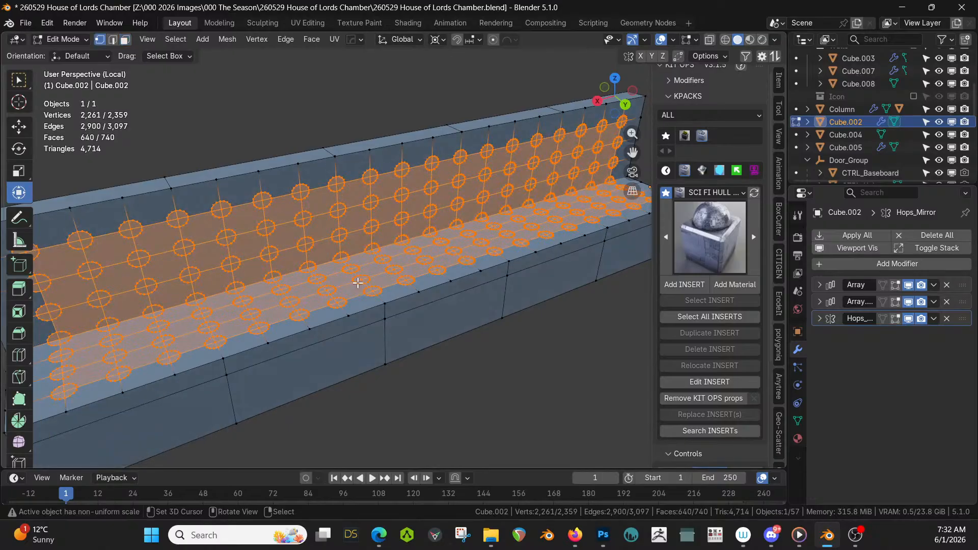
pyautogui.press('3')
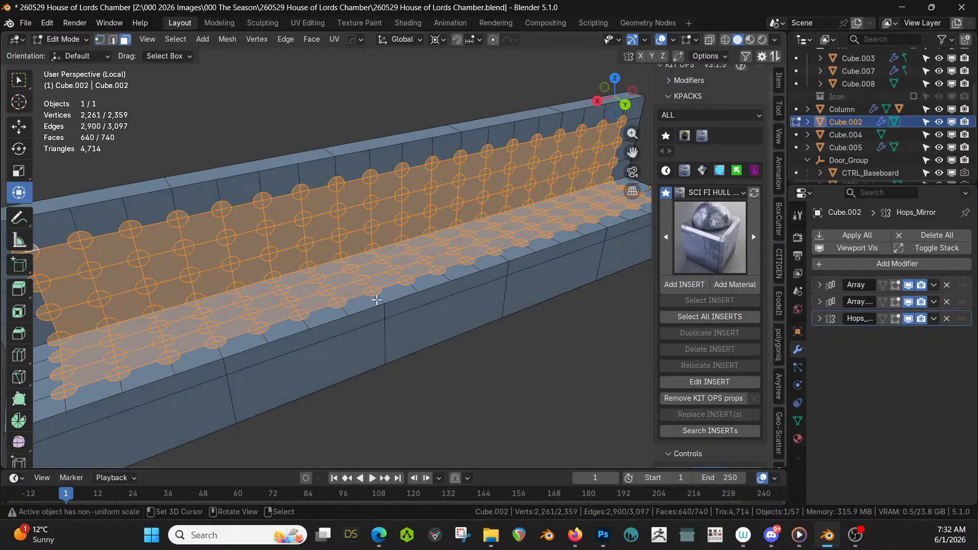
# Undo the bench's circle geometry and local view, going back to the inner-vertex selection of the subdivided grid
pyautogui.hotkey('alt', 'a')
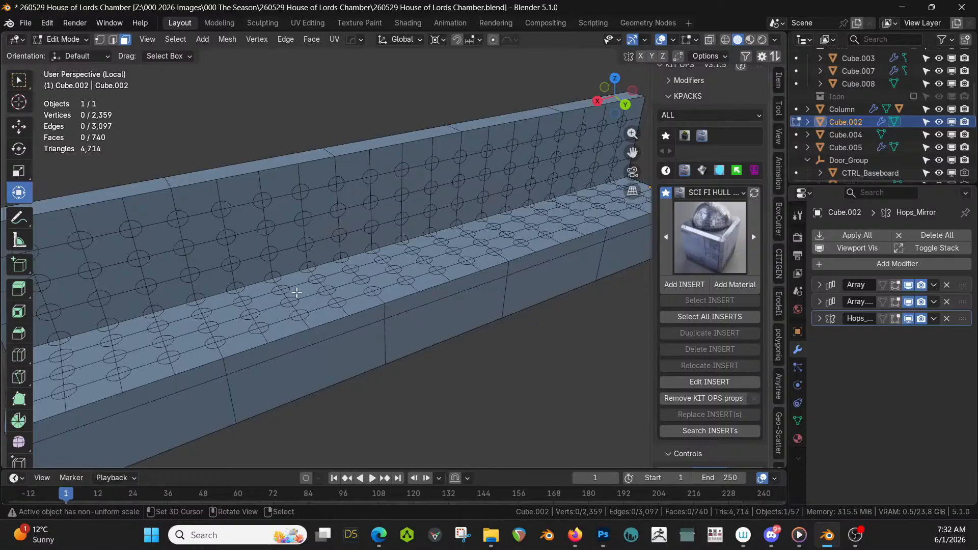
pyautogui.moveTo(279, 292); pyautogui.dragTo(313, 313, button='middle')
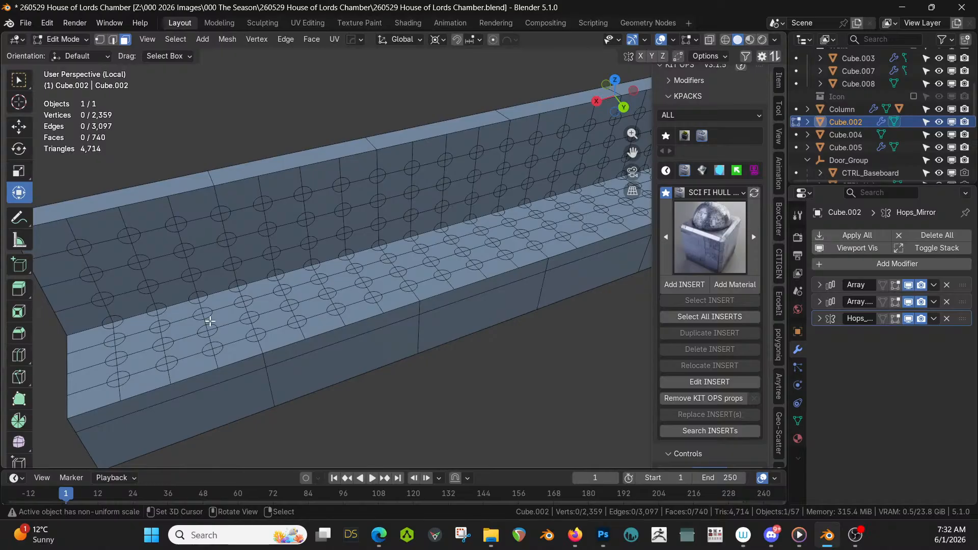
pyautogui.hotkey('ctrl', 'z')
pyautogui.hotkey('ctrl', 'z')
pyautogui.hotkey('ctrl', 'z')
pyautogui.hotkey('ctrl', 'z')
pyautogui.hotkey('ctrl', 'z')
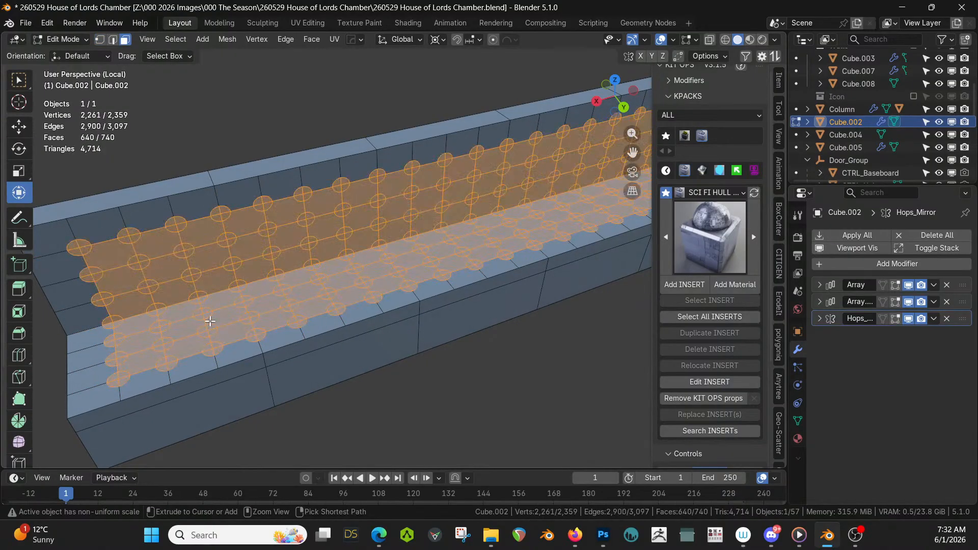
pyautogui.hotkey('ctrl', 'z')
pyautogui.hotkey('ctrl', 'z')
pyautogui.hotkey('ctrl', 'z')
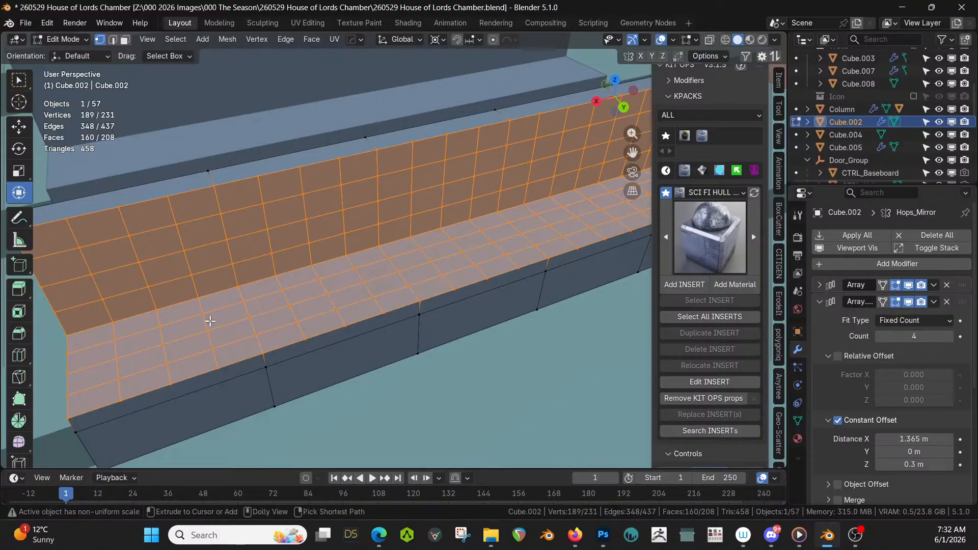
pyautogui.hotkey('ctrl', 'z')
pyautogui.hotkey('ctrl', 'z')
pyautogui.hotkey('ctrl', 'z')
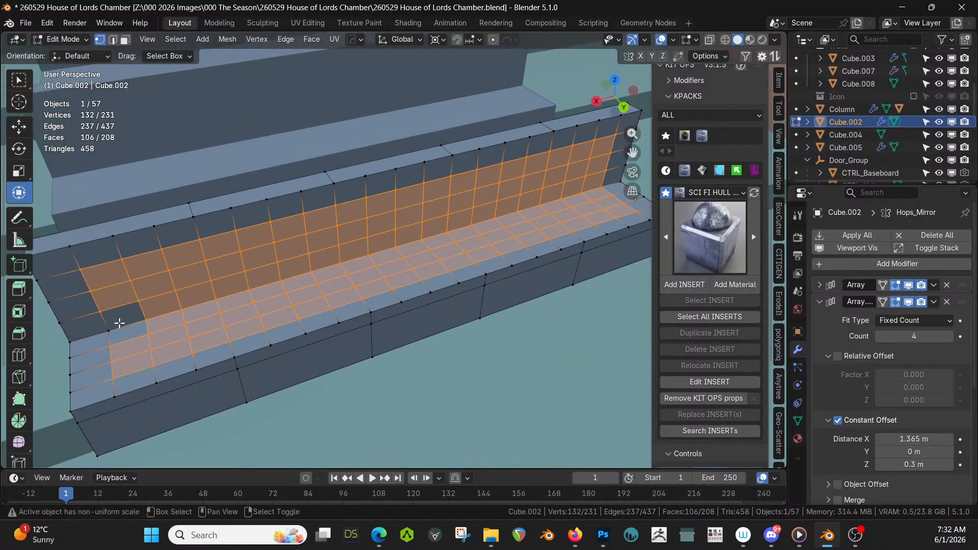
# Deselect the row of vertices along the crease where the bench's seat meets its backrest
pyautogui.keyDown('ctrl'); pyautogui.click(155, 316); pyautogui.keyUp('ctrl')
pyautogui.keyDown('ctrl'); pyautogui.click(181, 309); pyautogui.keyUp('ctrl')
pyautogui.keyDown('ctrl'); pyautogui.click(225, 302); pyautogui.keyUp('ctrl')
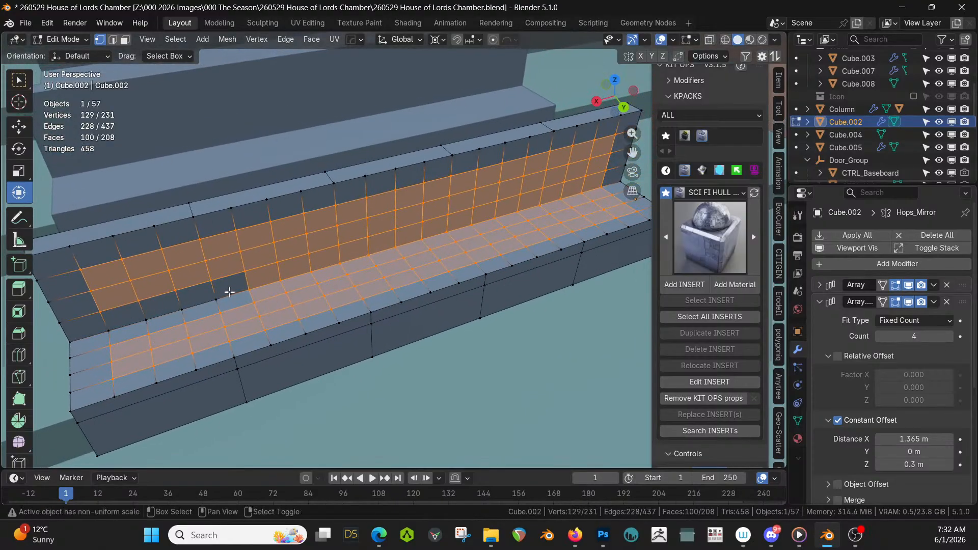
pyautogui.keyDown('ctrl'); pyautogui.click(251, 287); pyautogui.keyUp('ctrl')
pyautogui.keyDown('ctrl'); pyautogui.click(281, 278); pyautogui.keyUp('ctrl')
pyautogui.keyDown('ctrl'); pyautogui.click(310, 268); pyautogui.keyUp('ctrl')
pyautogui.keyDown('ctrl'); pyautogui.click(348, 259); pyautogui.keyUp('ctrl')
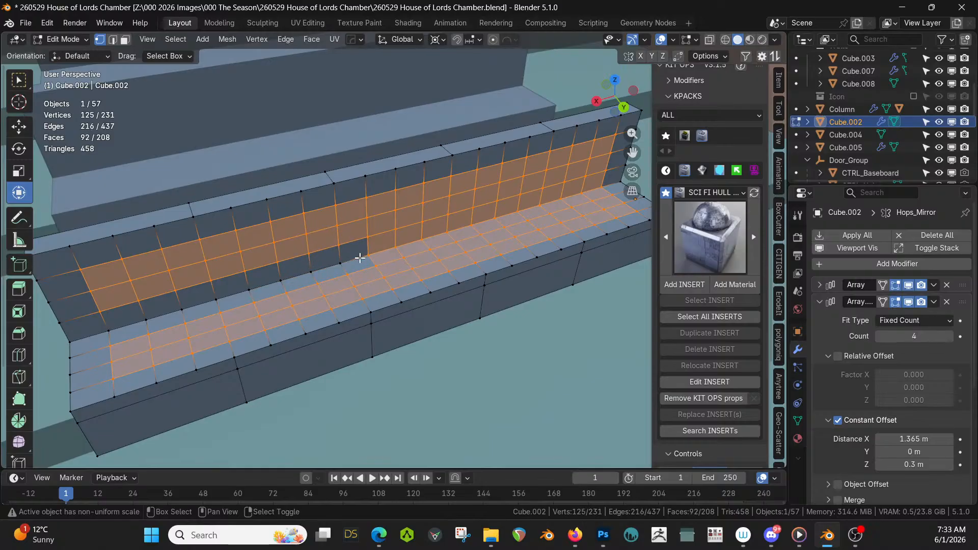
pyautogui.keyDown('ctrl'); pyautogui.click(379, 252); pyautogui.keyUp('ctrl')
pyautogui.keyDown('ctrl'); pyautogui.click(406, 240); pyautogui.keyUp('ctrl')
pyautogui.keyDown('ctrl'); pyautogui.click(433, 230); pyautogui.keyUp('ctrl')
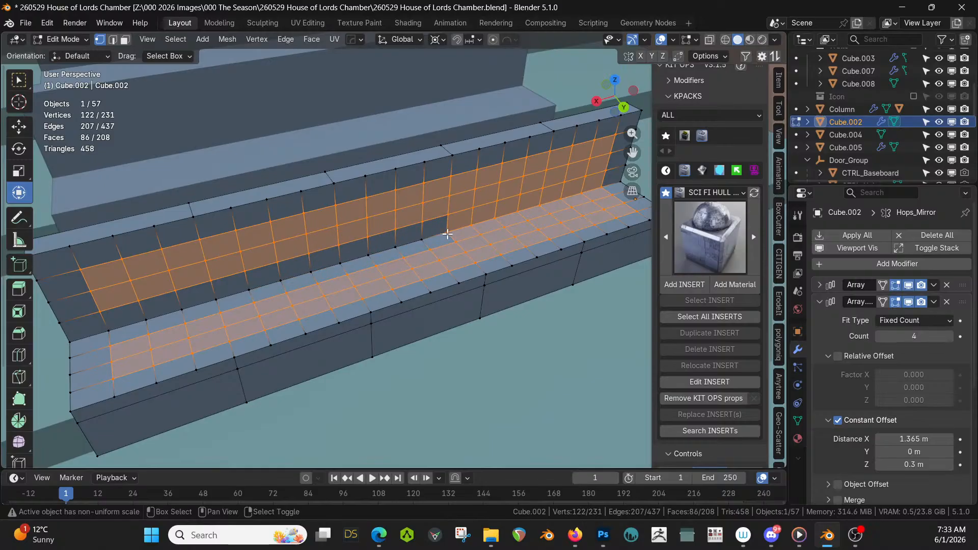
pyautogui.keyDown('ctrl'); pyautogui.click(457, 226); pyautogui.keyUp('ctrl')
pyautogui.keyDown('ctrl'); pyautogui.click(485, 223); pyautogui.keyUp('ctrl')
pyautogui.keyDown('ctrl'); pyautogui.click(509, 212); pyautogui.keyUp('ctrl')
pyautogui.keyDown('ctrl'); pyautogui.click(532, 208); pyautogui.keyUp('ctrl')
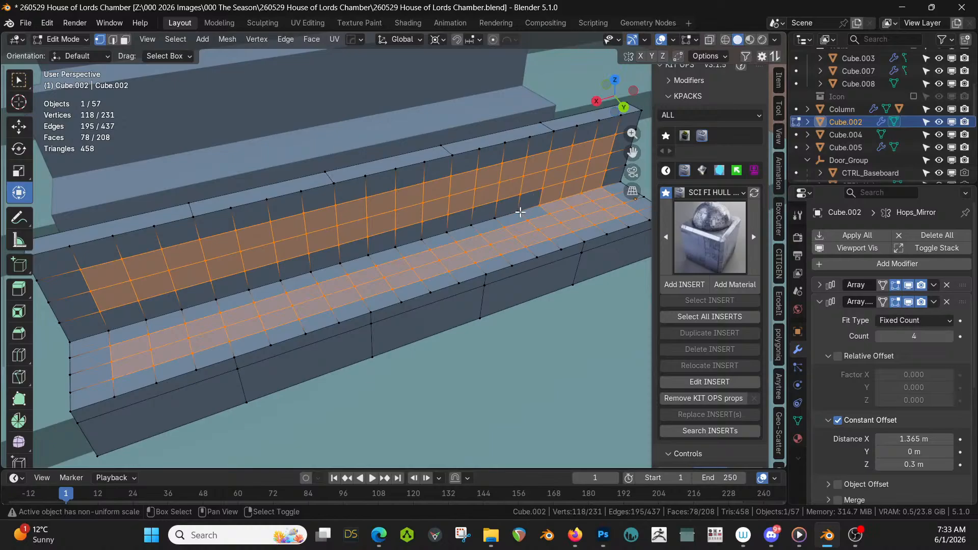
pyautogui.keyDown('ctrl'); pyautogui.click(555, 202); pyautogui.keyUp('ctrl')
pyautogui.keyDown('ctrl'); pyautogui.click(563, 199); pyautogui.keyUp('ctrl')
pyautogui.keyDown('ctrl'); pyautogui.click(593, 190); pyautogui.keyUp('ctrl')
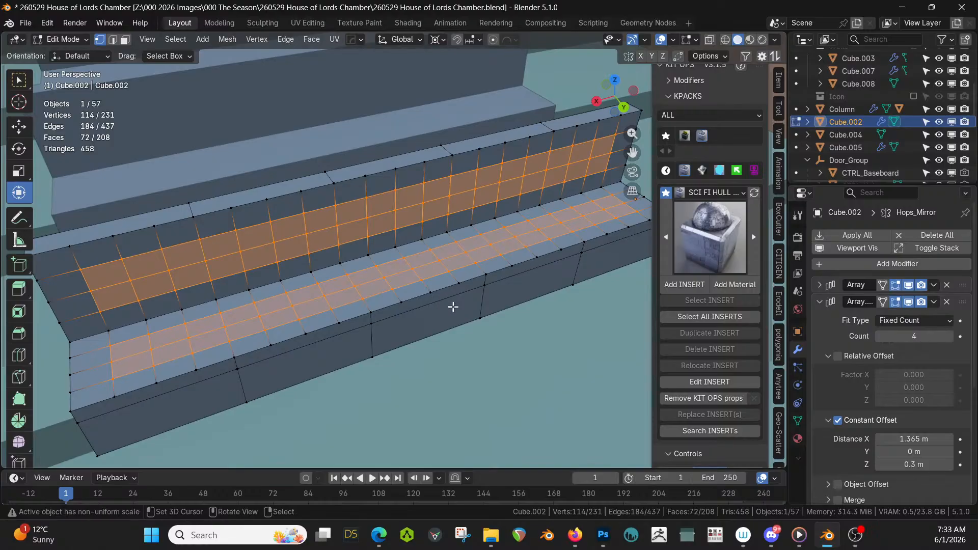
# Turn the selected vertices into 16-segment circles with a radius of about 0.04 using the HOps Circle tool
pyautogui.press('q')
pyautogui.click(450, 336)
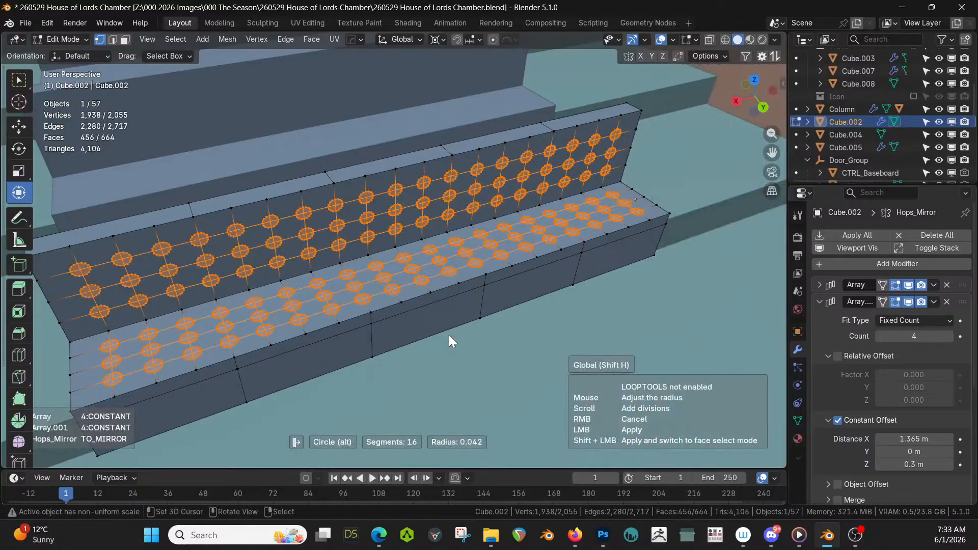
pyautogui.click(449, 334)
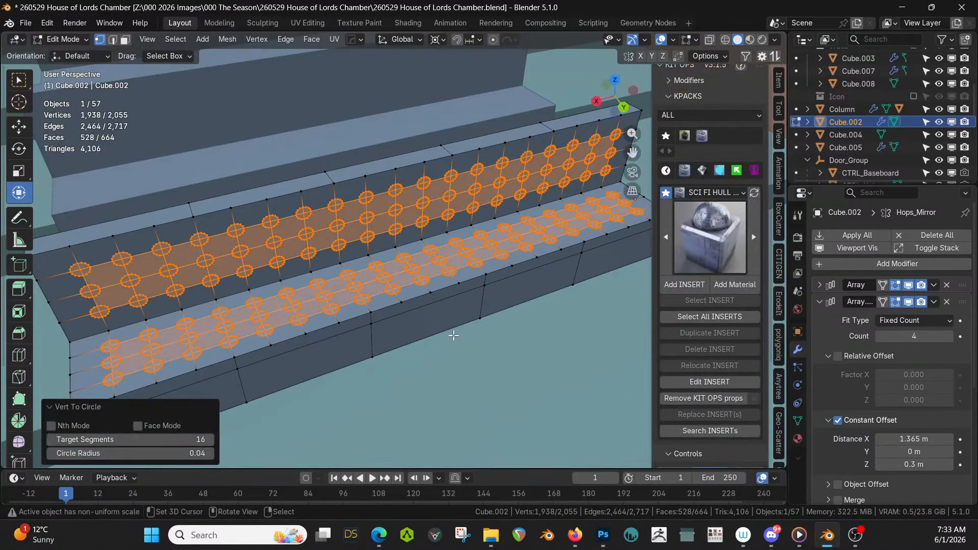
# Select all circle faces on the seat and backrest by matching one circle face's area with a 0.01 threshold
pyautogui.press('n')
pyautogui.press('3')
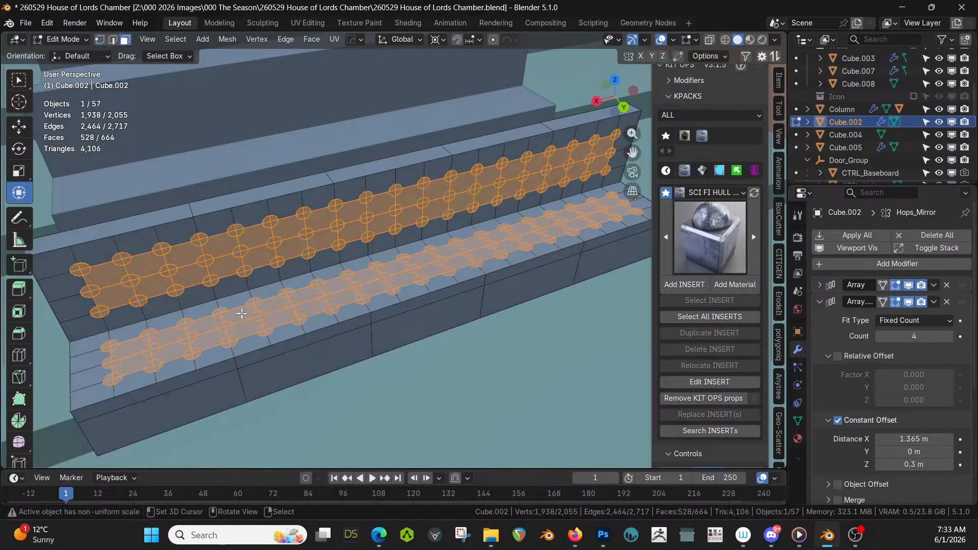
pyautogui.click(202, 328)
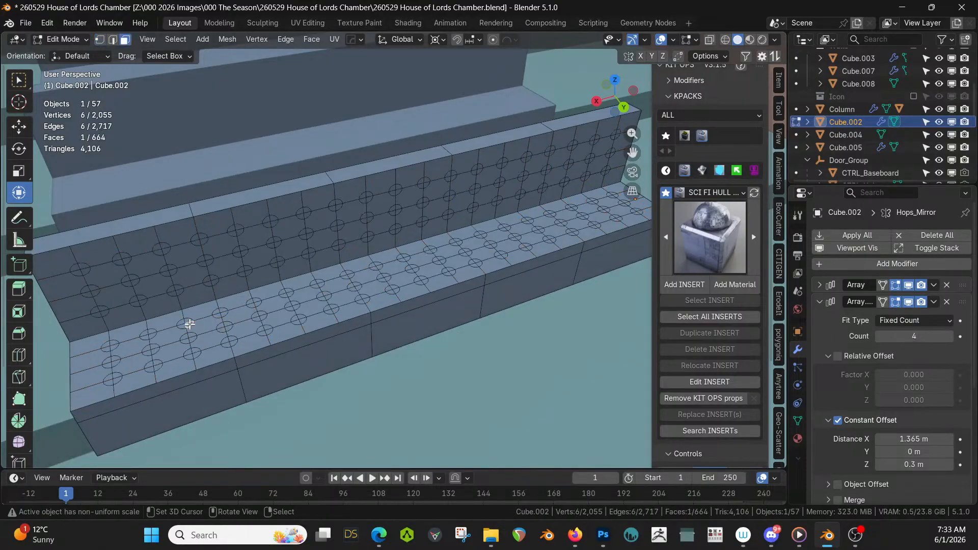
pyautogui.hotkey('shift', 'g')
pyautogui.click(189, 324)
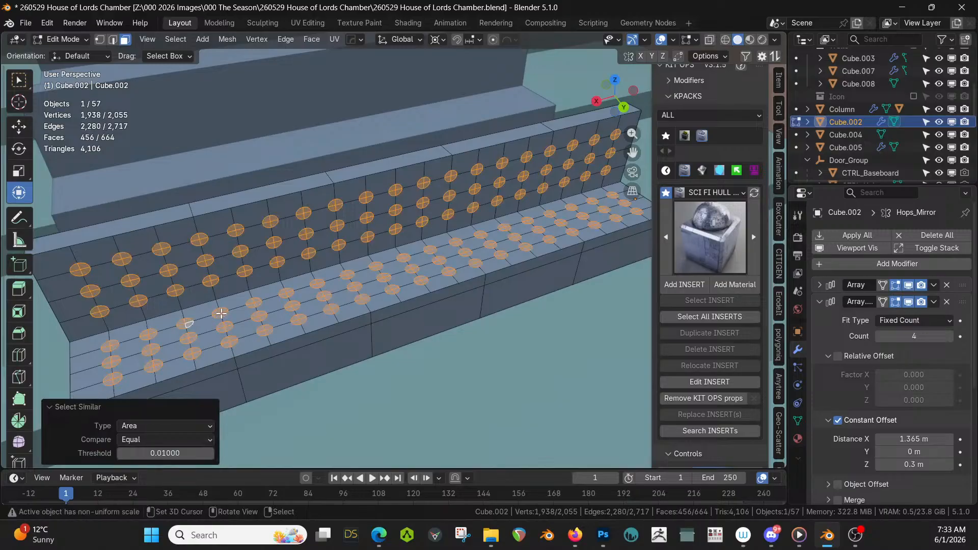
pyautogui.moveTo(220, 316); pyautogui.dragTo(349, 275, button='middle')
pyautogui.hotkey('alt', 'e')
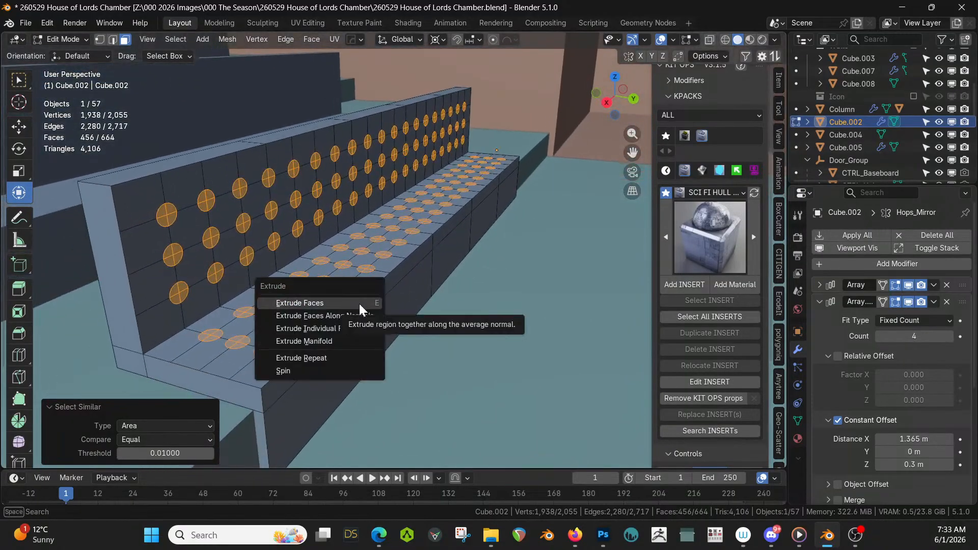
pyautogui.click(359, 304)
pyautogui.click(356, 303)
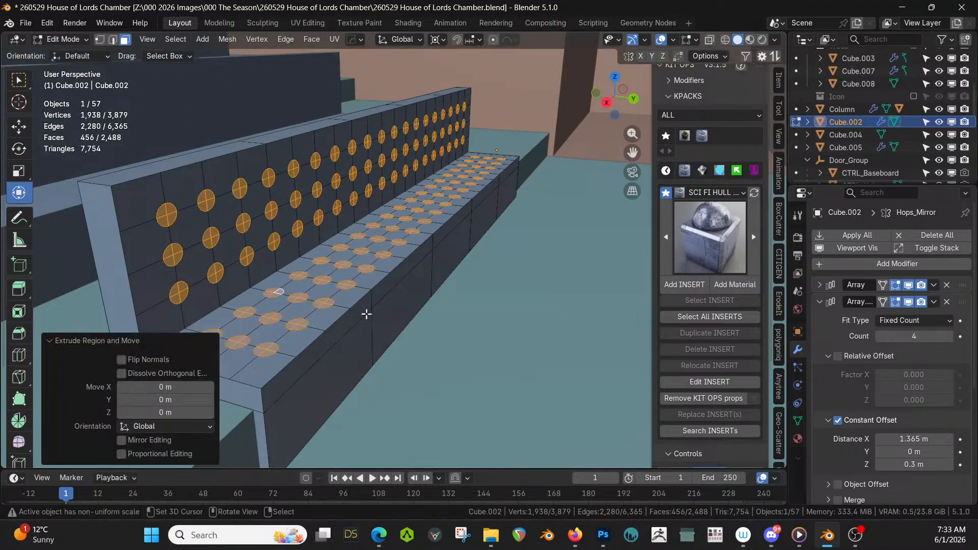
pyautogui.hotkey('ctrl', 'z')
# Extrude the circle faces along their normals, sinking them about 0.0077 m into the bench
pyautogui.hotkey('alt', 'e')
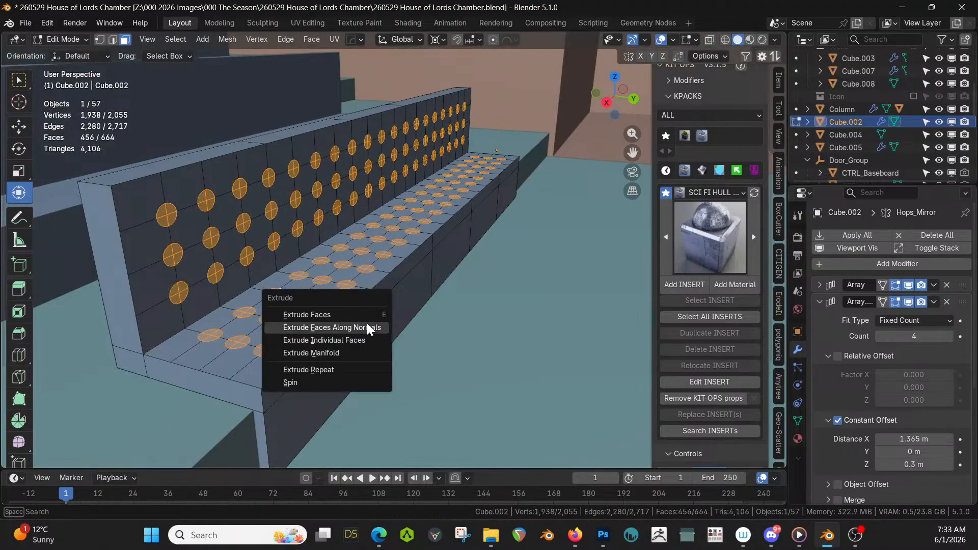
pyautogui.click(366, 326)
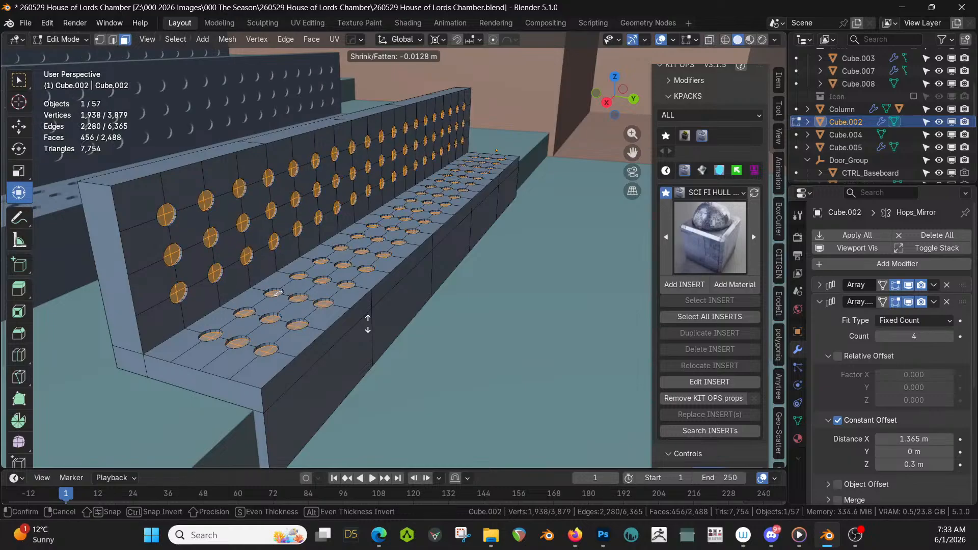
pyautogui.press('-')
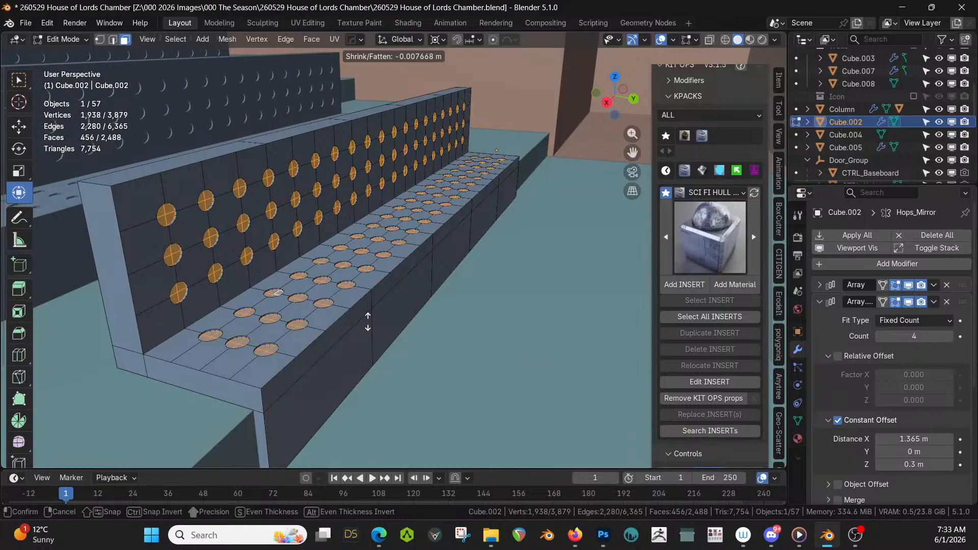
pyautogui.click(368, 322)
# Inset the recessed circle faces by about 0.021 m
pyautogui.moveTo(356, 319); pyautogui.dragTo(435, 275, button='middle')
pyautogui.scroll(2, 356, 328)
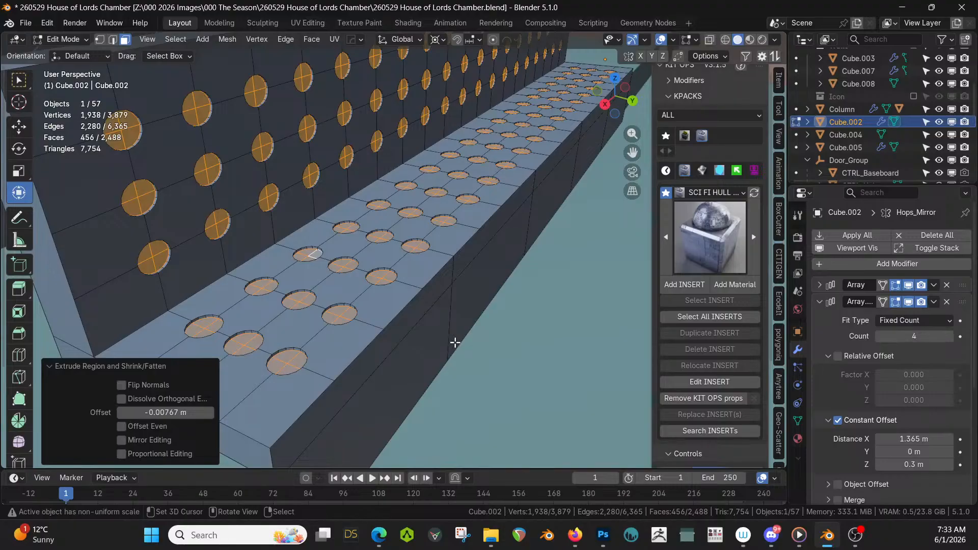
pyautogui.press('i')
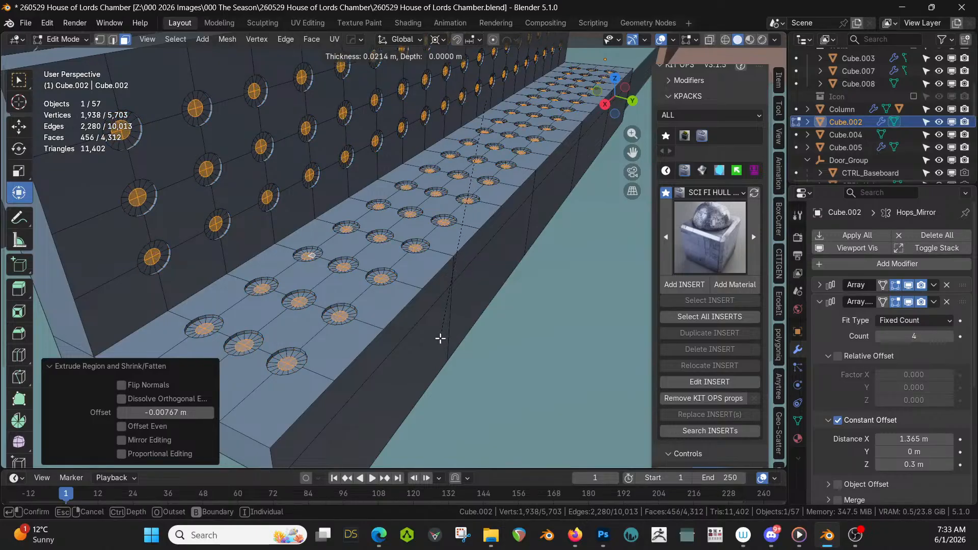
pyautogui.click(440, 338)
# Extrude the inset circle faces outward along their normals by about 0.0043 m to form buttons
pyautogui.scroll(-3, 443, 331)
pyautogui.hotkey('alt', 'e')
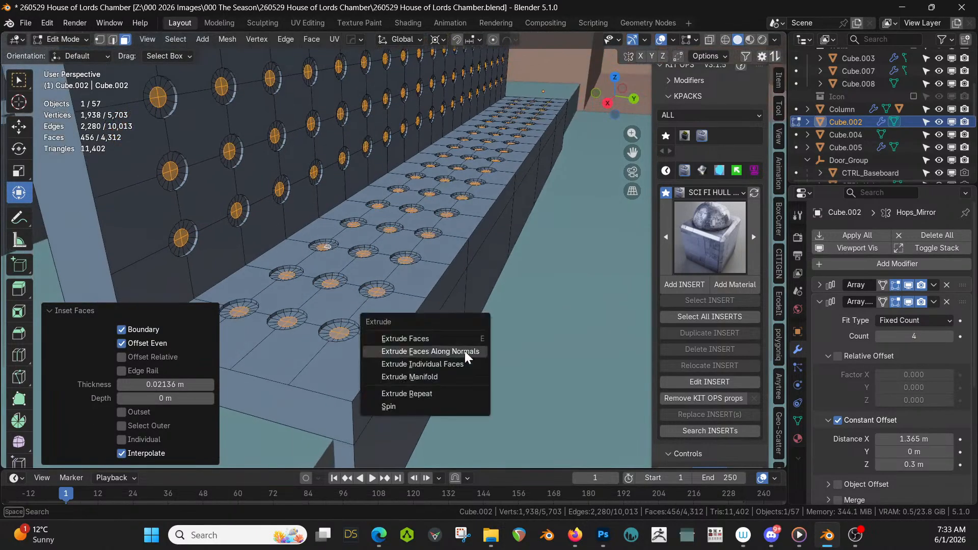
pyautogui.click(465, 352)
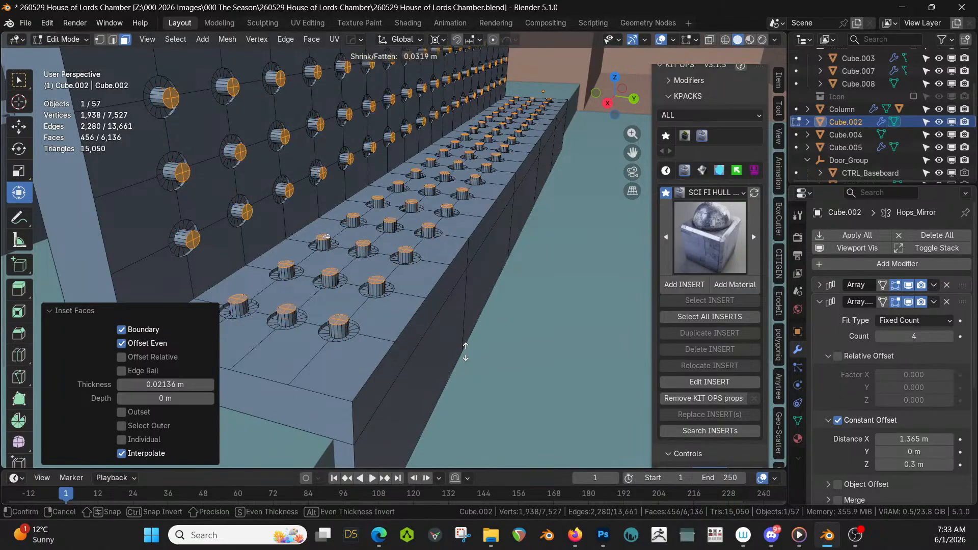
pyautogui.click(465, 365)
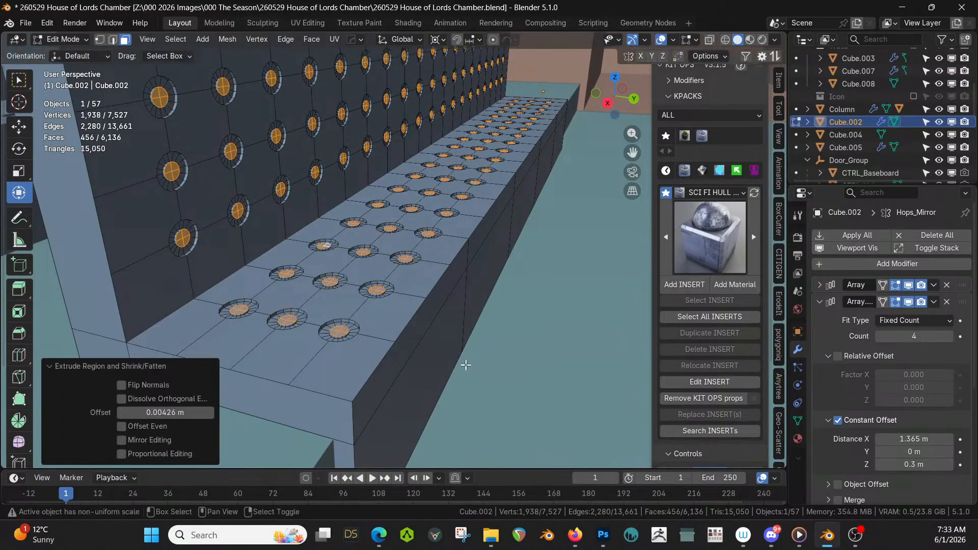
# Crease the edges of the raised button faces with a factor of about 0.177
pyautogui.scroll(2, 419, 344)
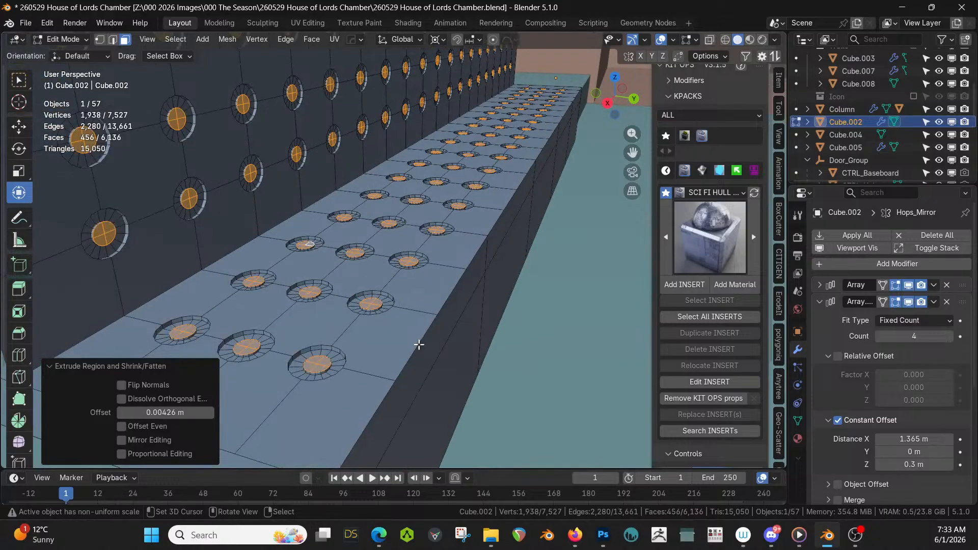
pyautogui.press('2')
pyautogui.hotkey('shift', 'e')
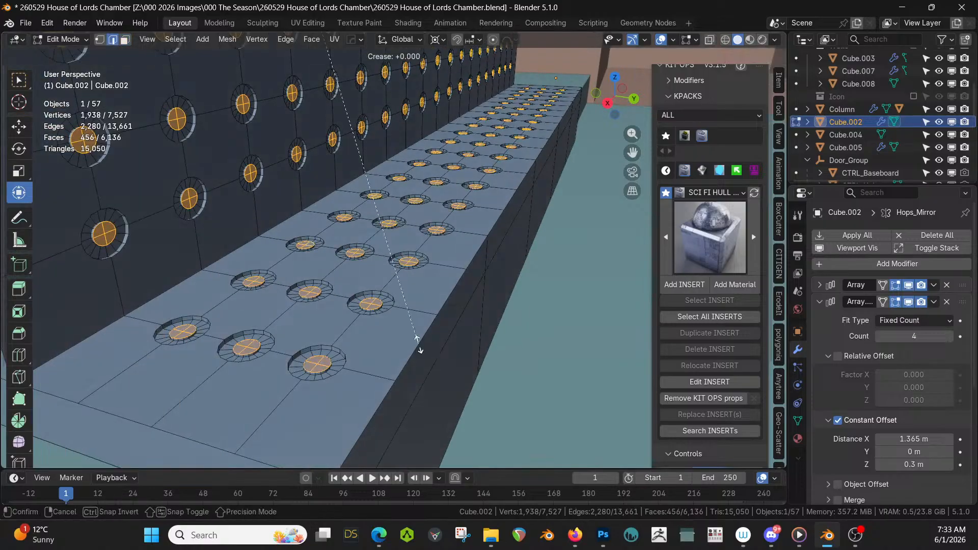
pyautogui.click(563, 456)
# Return the bench to Object Mode and give it a level 2 subdivision
pyautogui.press('Tab')
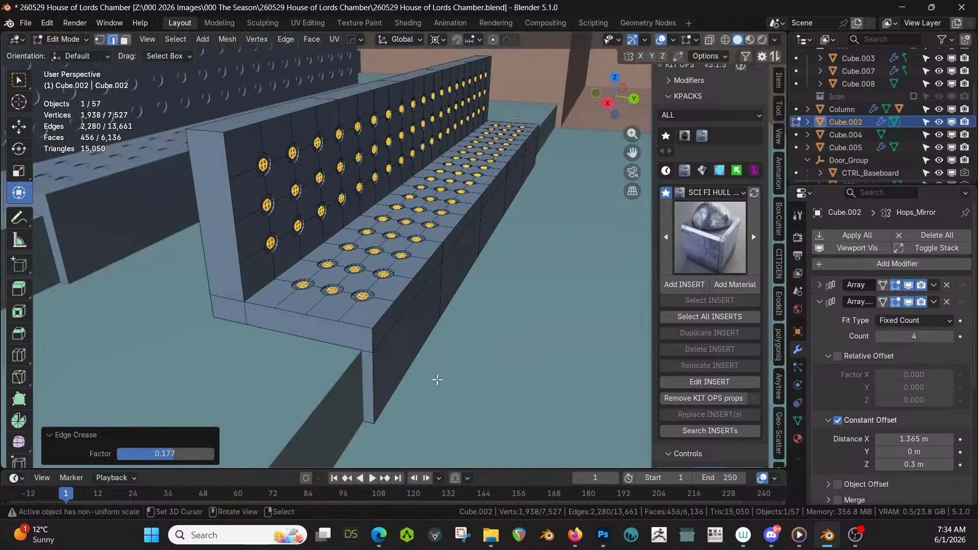
pyautogui.scroll(2, 399, 338)
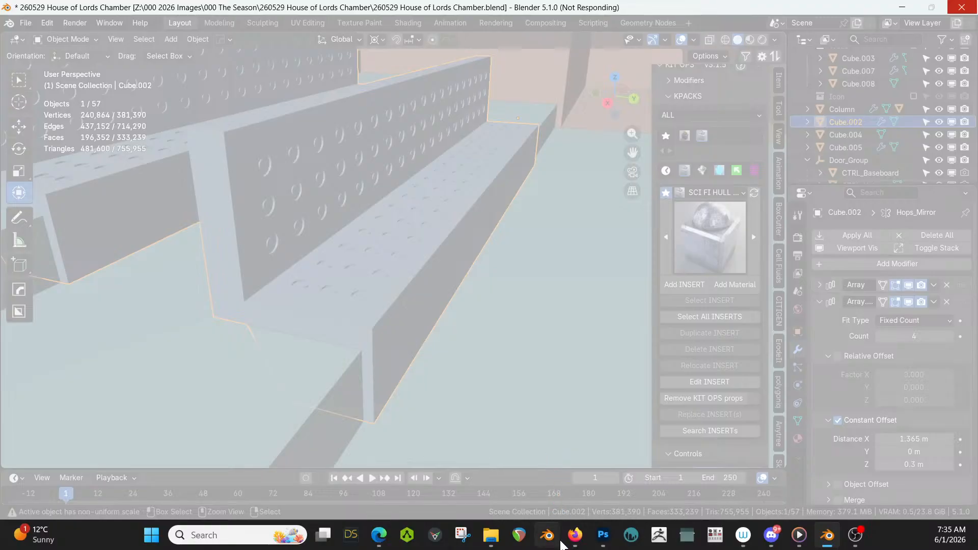
# Launch a second Blender 5.1 instance and open its auto-save recovery list to recover the House of Lords Chamber file
pyautogui.rightClick(825, 538)
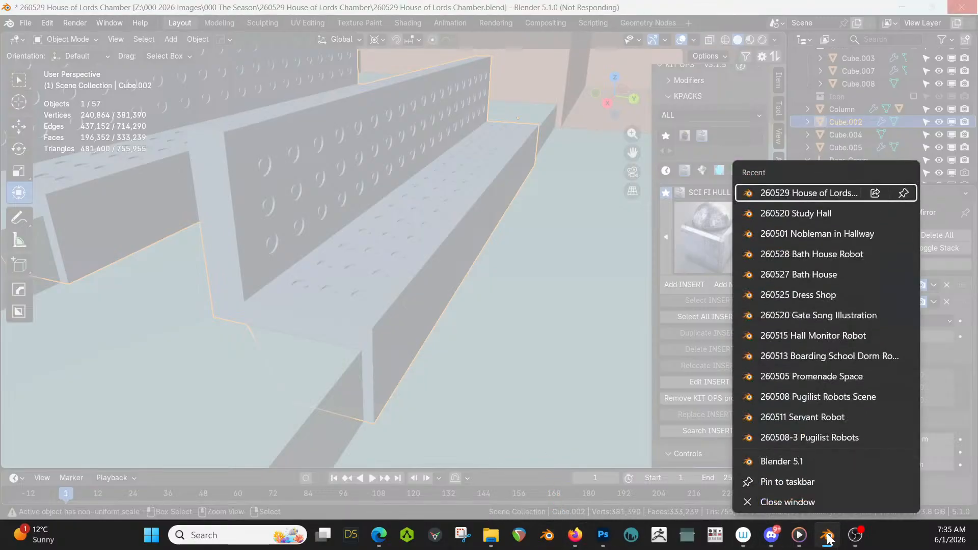
pyautogui.click(802, 457)
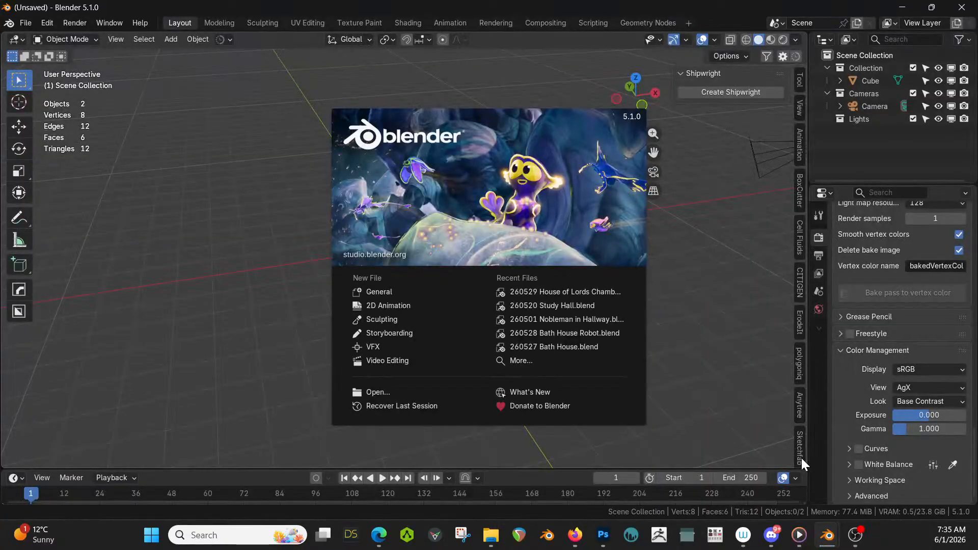
pyautogui.click(218, 102)
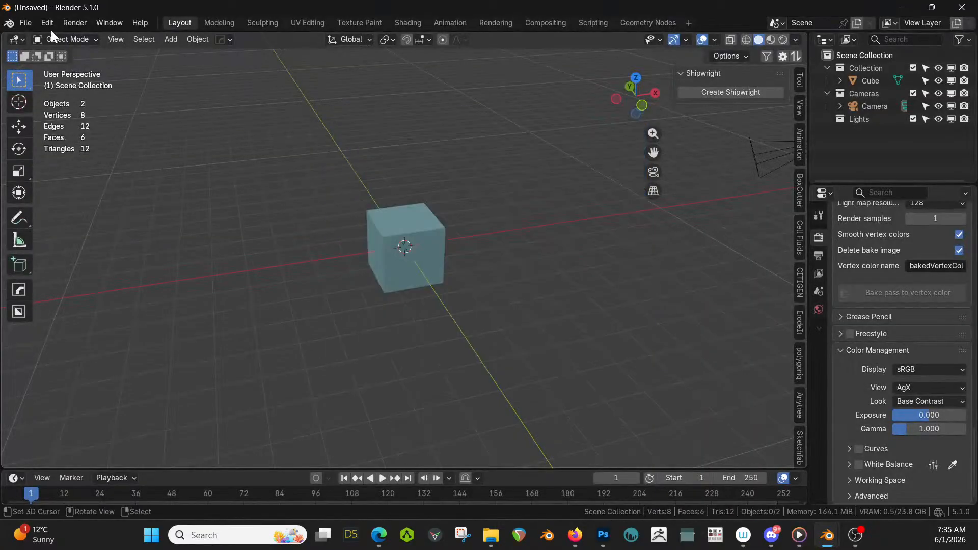
pyautogui.click(26, 23)
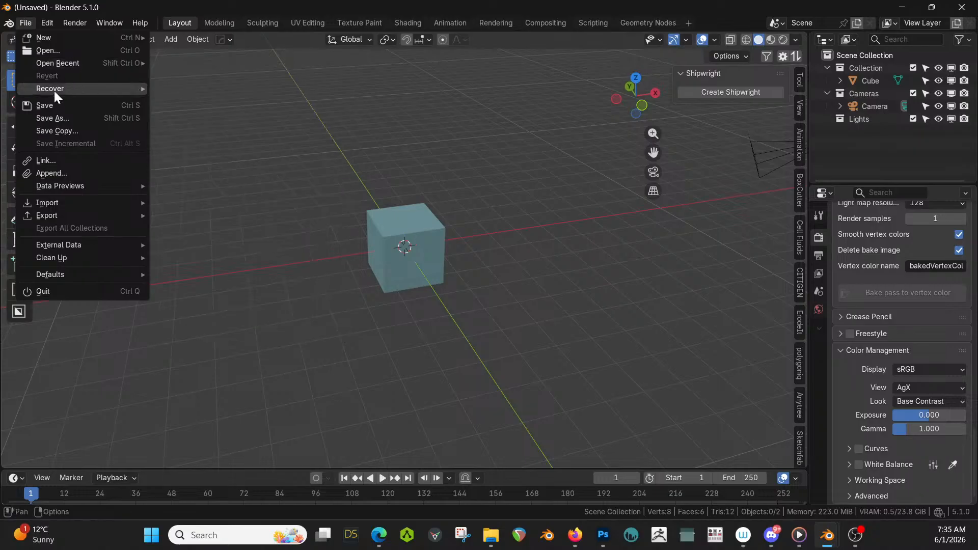
pyautogui.moveTo(55, 90)
pyautogui.click(203, 101)
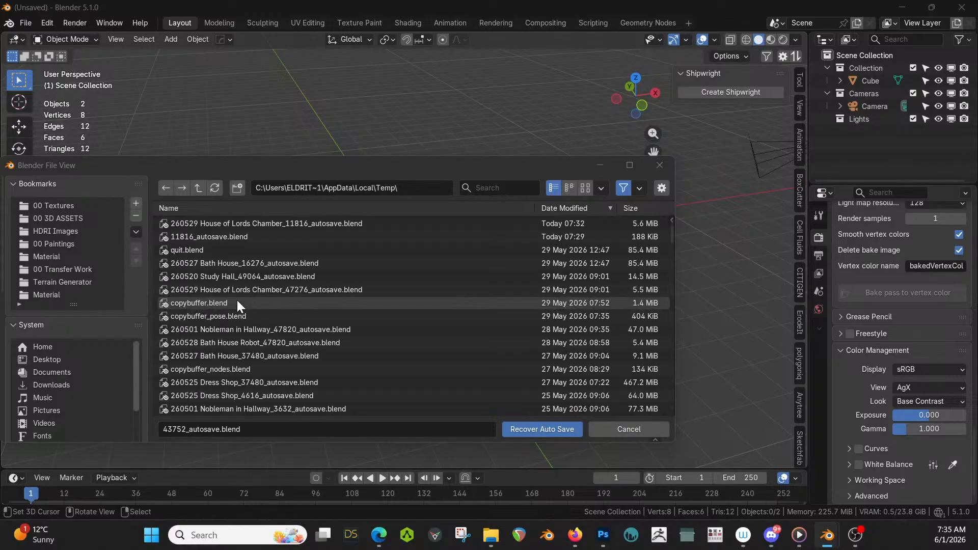
pyautogui.doubleClick(237, 300)
# Move the bench's Subdivision modifier to the top of its modifier stack, above the Array modifiers
pyautogui.moveTo(355, 267); pyautogui.dragTo(267, 310, button='middle')
pyautogui.scroll(-12, 864, 388)
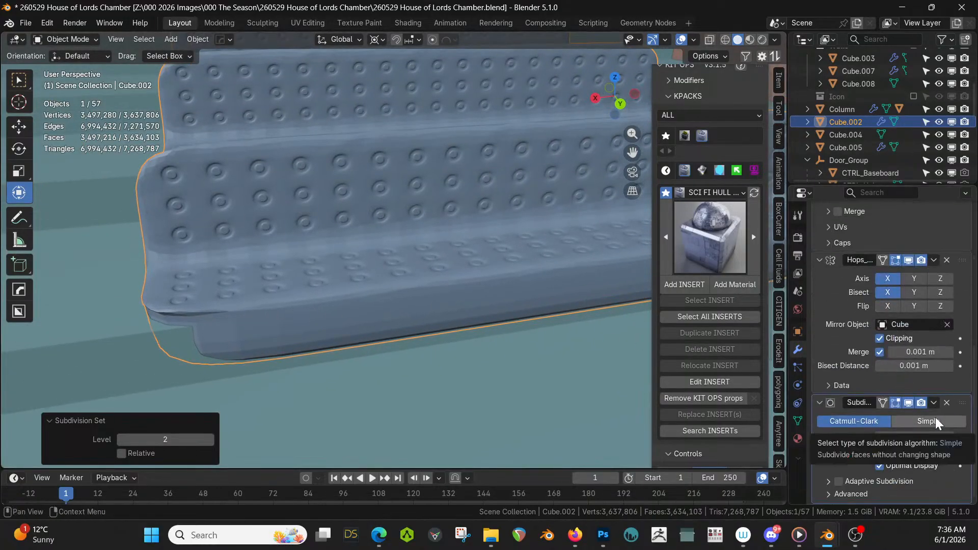
pyautogui.moveTo(961, 402); pyautogui.dragTo(938, 277)
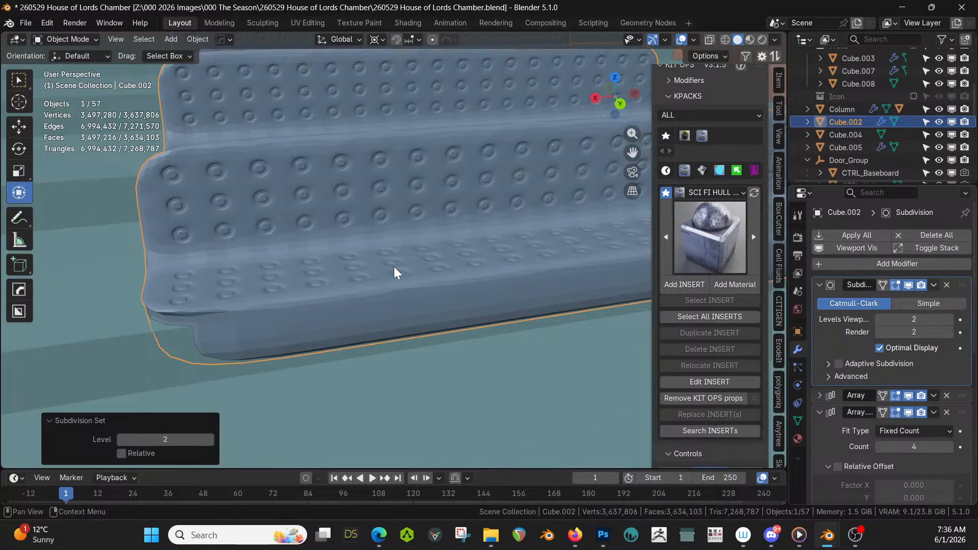
pyautogui.click(437, 275)
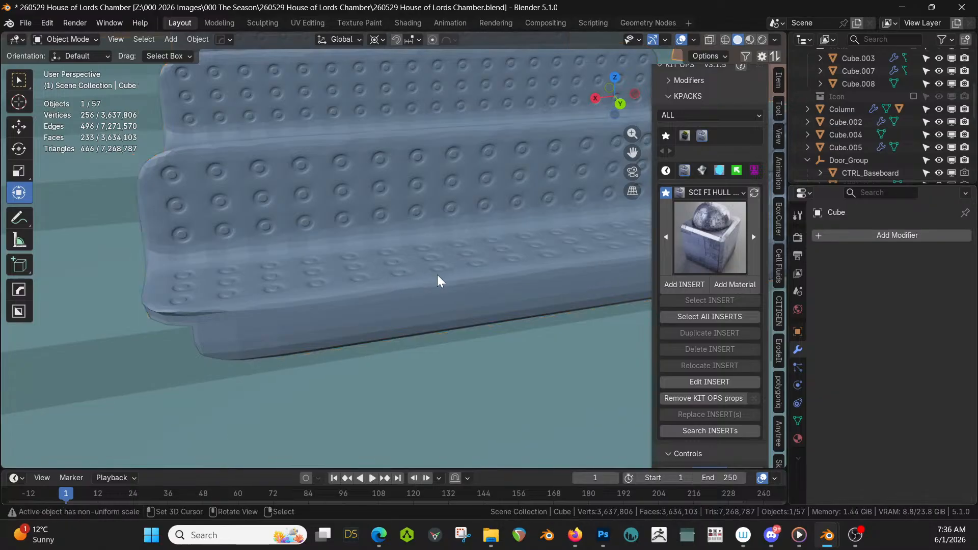
pyautogui.moveTo(283, 306); pyautogui.dragTo(375, 304, button='middle')
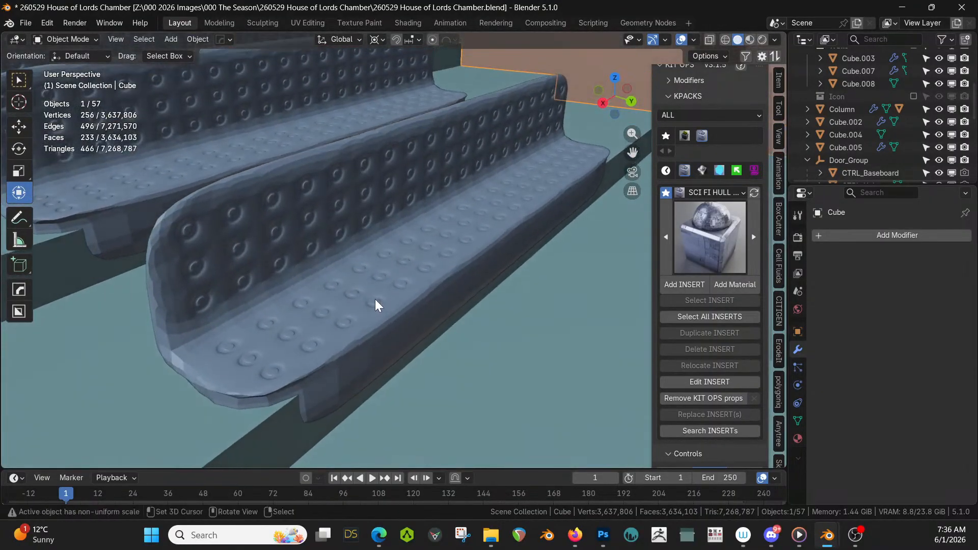
# Enter face editing on the bench, select the backrest's end face and isolate the bench in local view
pyautogui.click(257, 196)
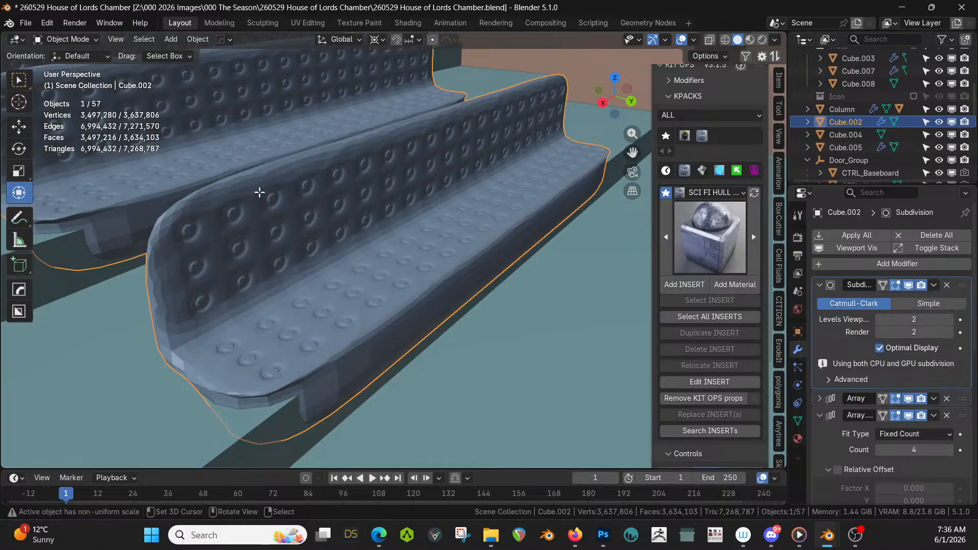
pyautogui.press('Tab')
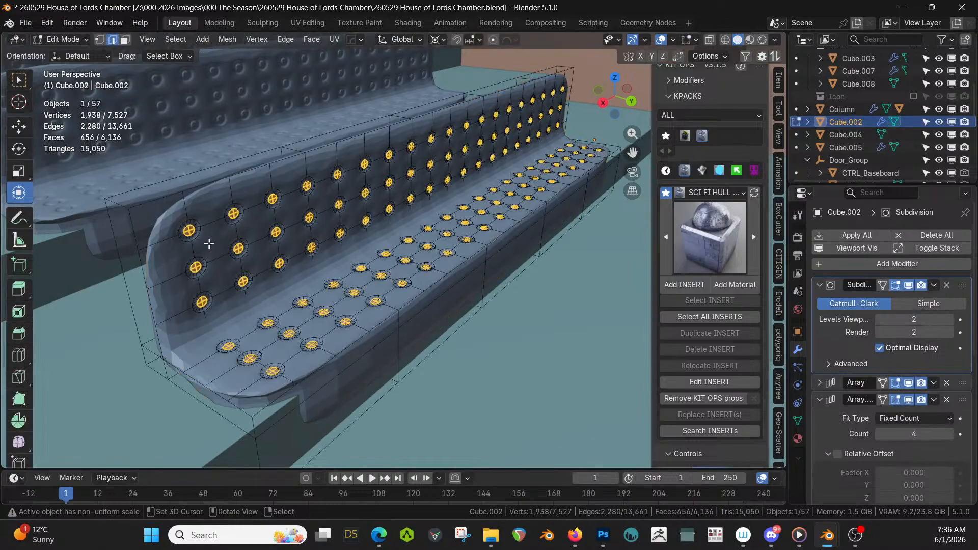
pyautogui.press('3')
pyautogui.click(136, 262)
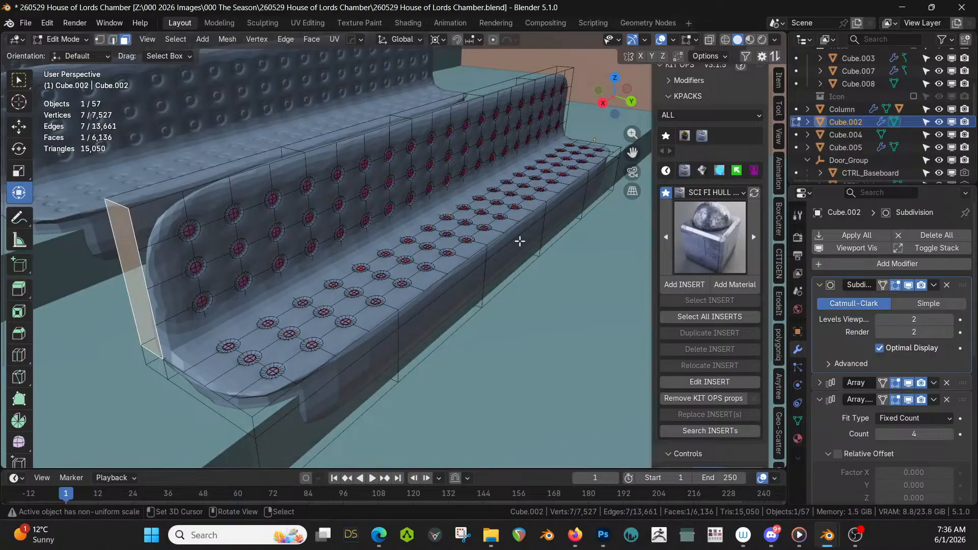
pyautogui.press('KP_Divide')
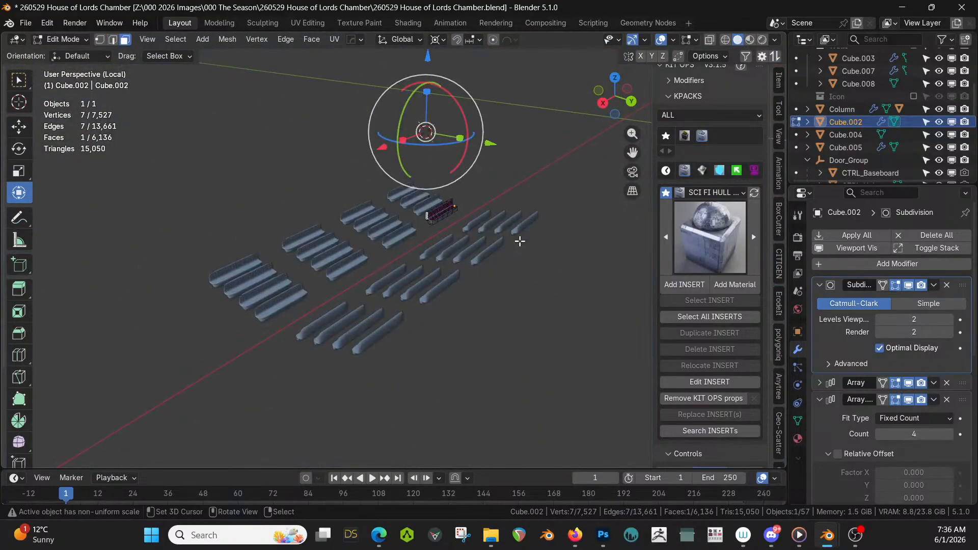
# Turn off the edit-mode and viewport display of both Array modifiers on the bench
pyautogui.click(897, 382)
pyautogui.click(895, 399)
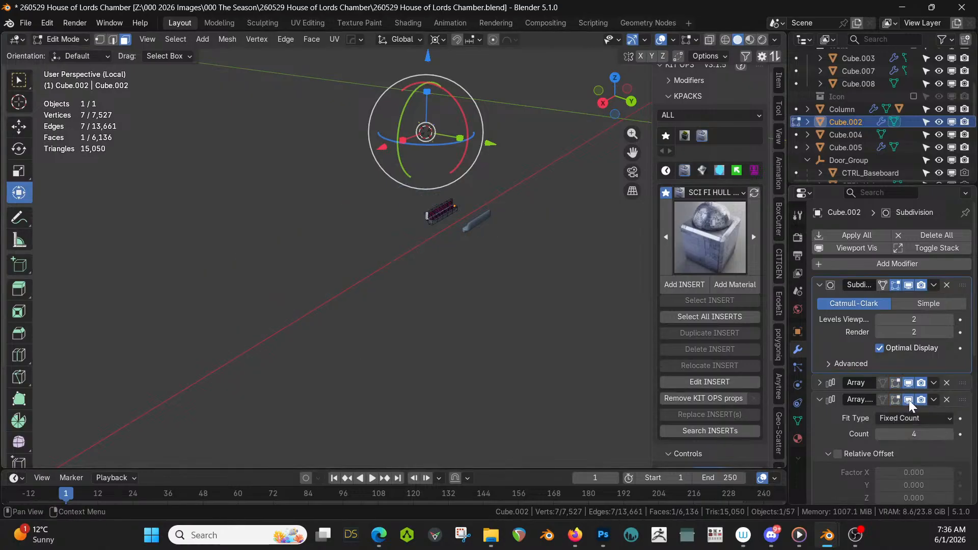
pyautogui.click(909, 383)
pyautogui.scroll(-6, 906, 402)
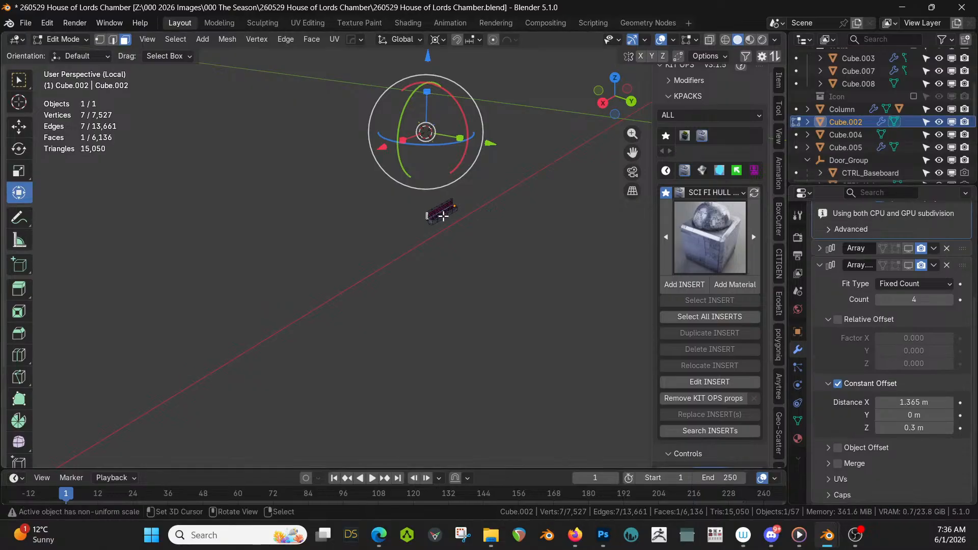
# Select the four end faces at each end of the bench, covering backrest, corner, seat and base
pyautogui.press('KP_Decimal')
pyautogui.scroll(-7, 452, 214)
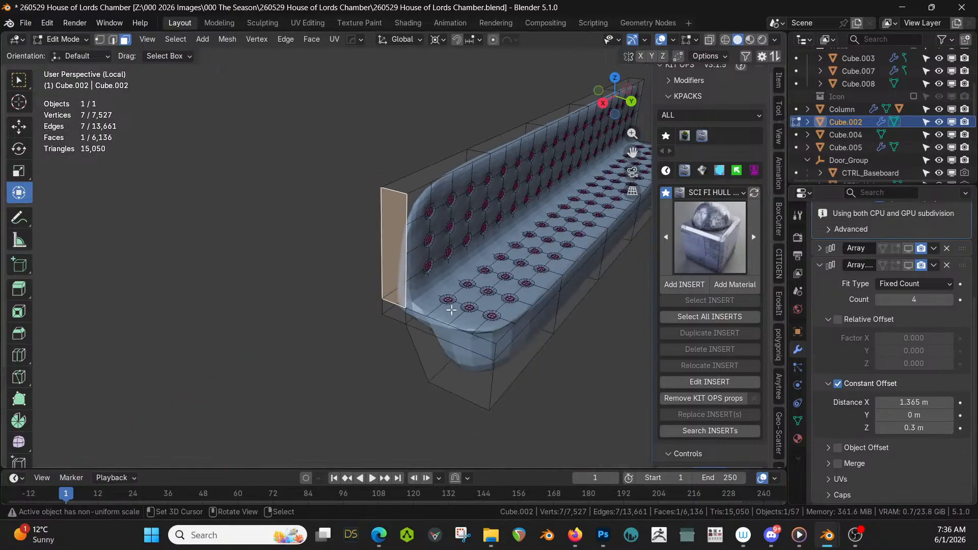
pyautogui.moveTo(451, 309); pyautogui.dragTo(410, 320, button='middle')
pyautogui.keyDown('shift'); pyautogui.click(407, 320); pyautogui.keyUp('shift')
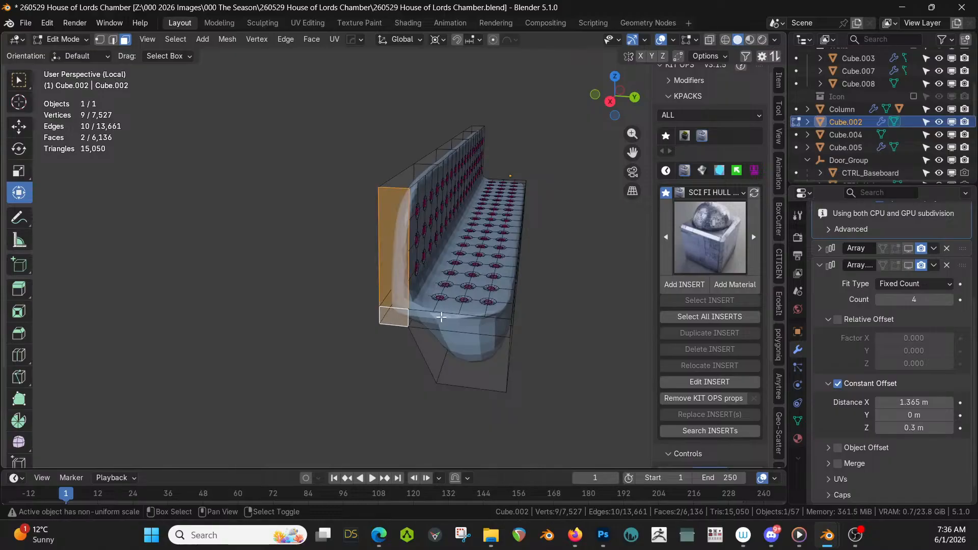
pyautogui.keyDown('shift'); pyautogui.rightClick(442, 317); pyautogui.keyUp('shift')
pyautogui.keyDown('shift'); pyautogui.rightClick(457, 348); pyautogui.keyUp('shift')
pyautogui.moveTo(458, 348); pyautogui.dragTo(391, 344, button='middle')
pyautogui.keyDown('shift'); pyautogui.moveTo(619, 303); pyautogui.dragTo(221, 312, button='middle'); pyautogui.keyUp('shift')
pyautogui.scroll(-6, 295, 310)
pyautogui.moveTo(350, 296); pyautogui.dragTo(297, 284, button='middle')
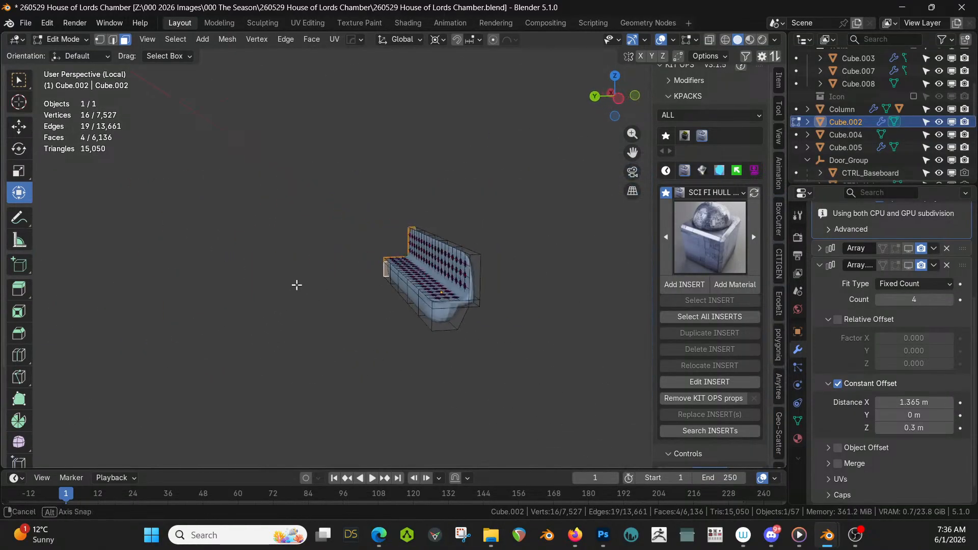
pyautogui.keyDown('shift'); pyautogui.rightClick(442, 313); pyautogui.keyUp('shift')
pyautogui.keyDown('shift'); pyautogui.rightClick(445, 306); pyautogui.keyUp('shift')
pyautogui.keyDown('shift'); pyautogui.rightClick(474, 303); pyautogui.keyUp('shift')
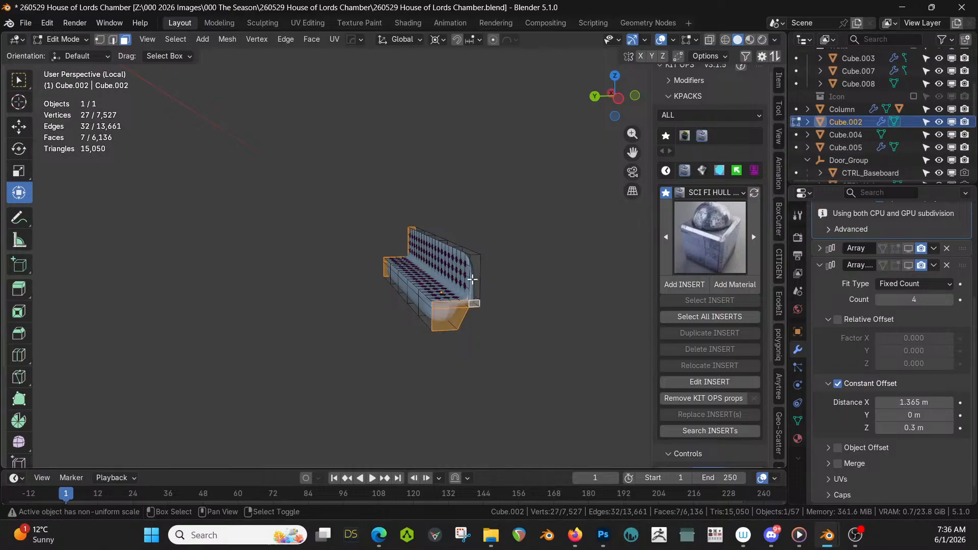
pyautogui.keyDown('shift'); pyautogui.rightClick(473, 279); pyautogui.keyUp('shift')
# Add the five rear faces of the backrest to the selection and crease the selected edges with a factor of 1
pyautogui.moveTo(472, 279); pyautogui.dragTo(357, 302, button='middle')
pyautogui.keyDown('shift'); pyautogui.rightClick(277, 326); pyautogui.keyUp('shift')
pyautogui.keyDown('shift'); pyautogui.rightClick(328, 312); pyautogui.keyUp('shift')
pyautogui.keyDown('shift'); pyautogui.rightClick(400, 287); pyautogui.keyUp('shift')
pyautogui.keyDown('shift'); pyautogui.rightClick(453, 270); pyautogui.keyUp('shift')
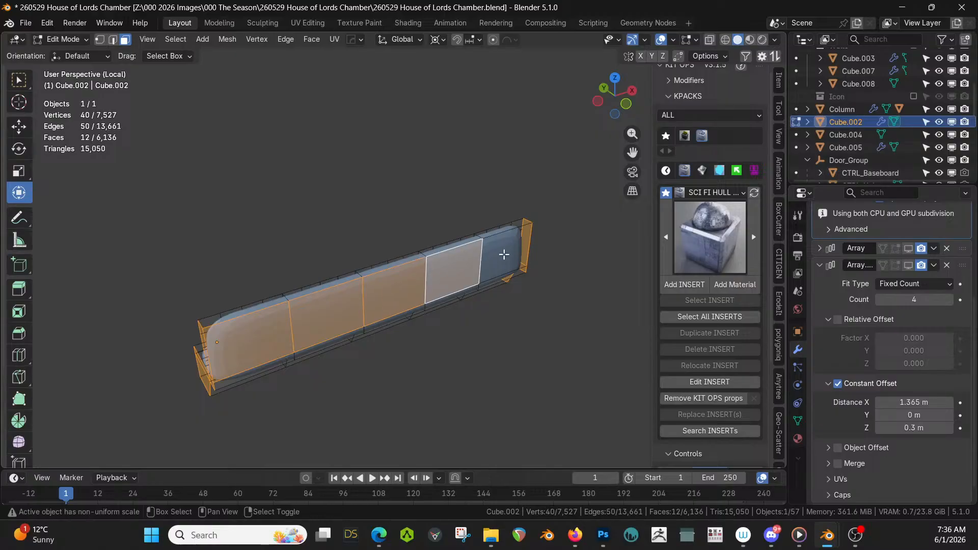
pyautogui.keyDown('shift'); pyautogui.rightClick(504, 254); pyautogui.keyUp('shift')
pyautogui.hotkey('shift', 'e')
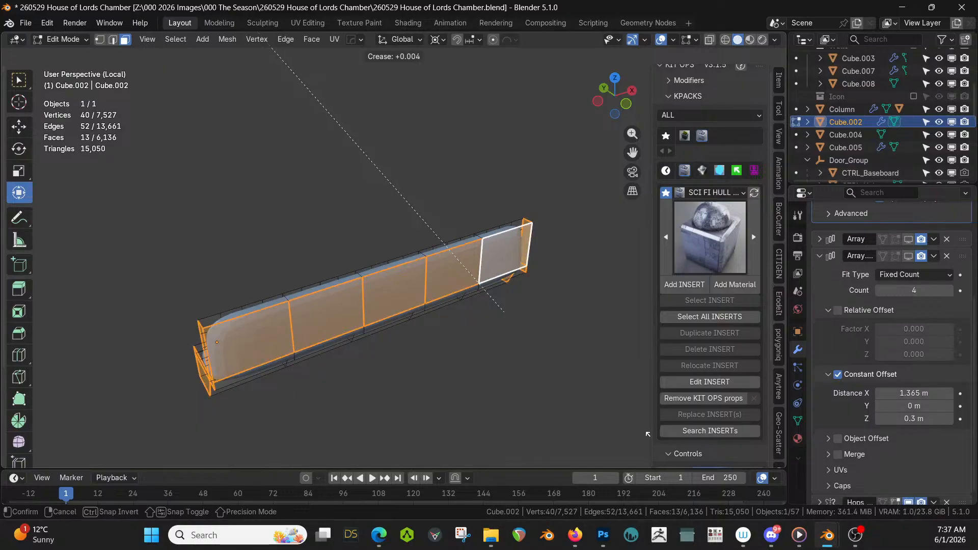
pyautogui.click(412, 322)
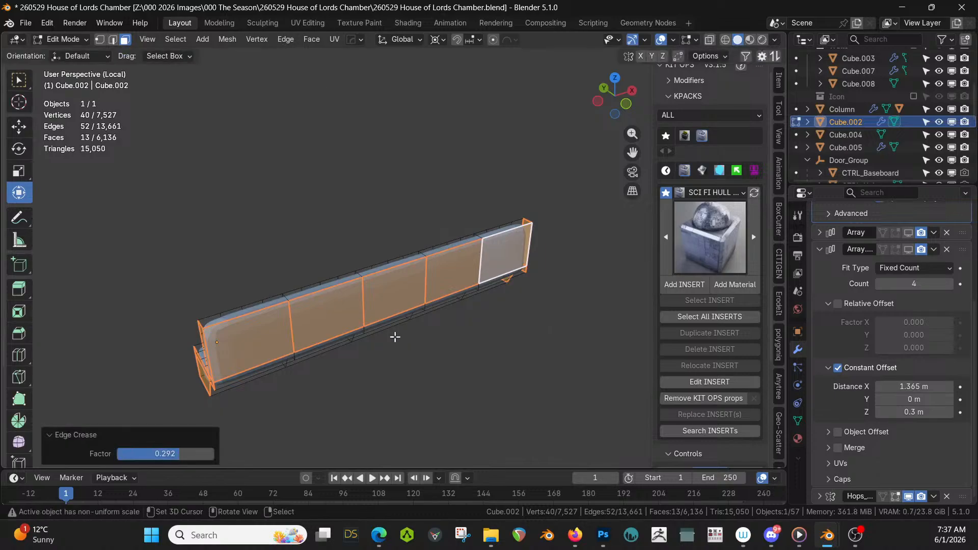
pyautogui.click(182, 452)
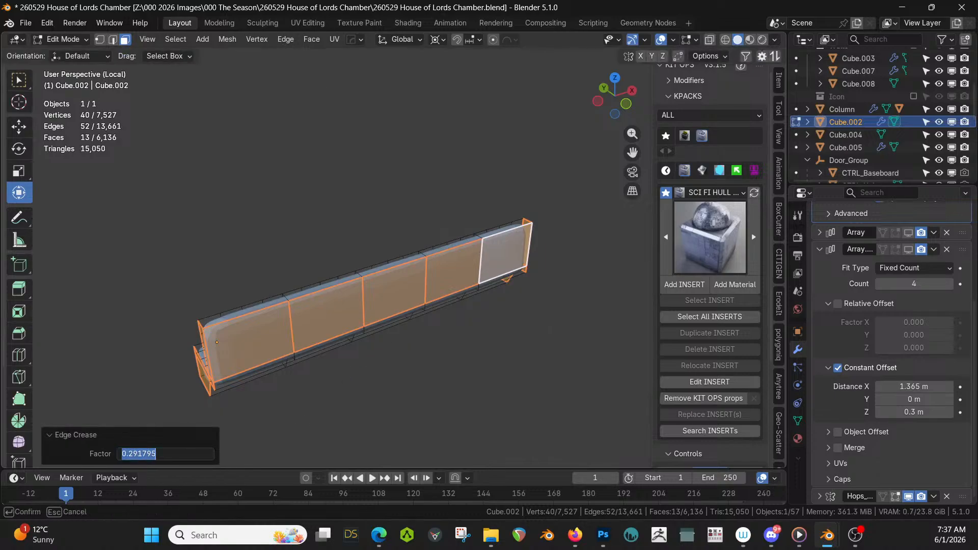
pyautogui.write('1')
pyautogui.press('Return')
# Collapse the second Array modifier's settings and turn off the Subdivision modifier's display in Edit Mode
pyautogui.moveTo(205, 403); pyautogui.dragTo(286, 265, button='middle')
pyautogui.scroll(3, 251, 349)
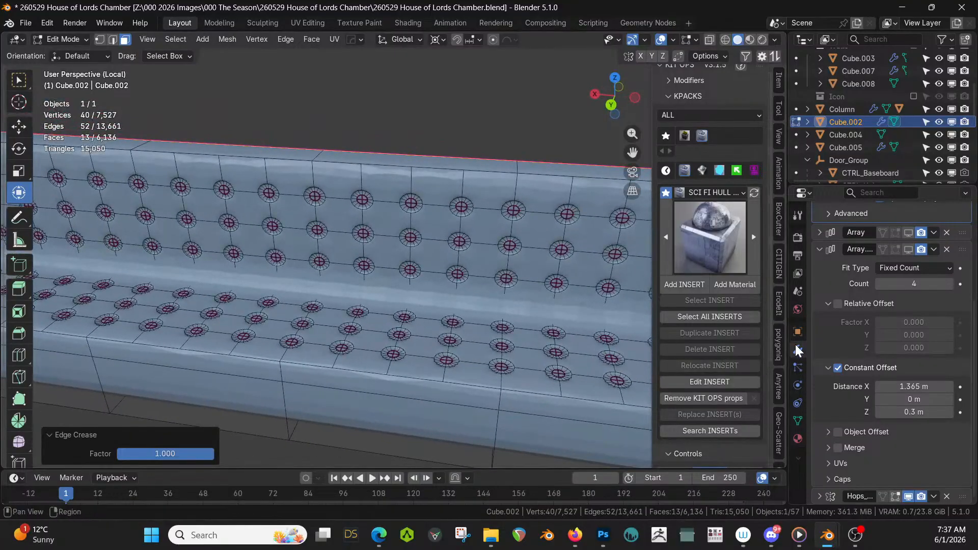
pyautogui.click(816, 249)
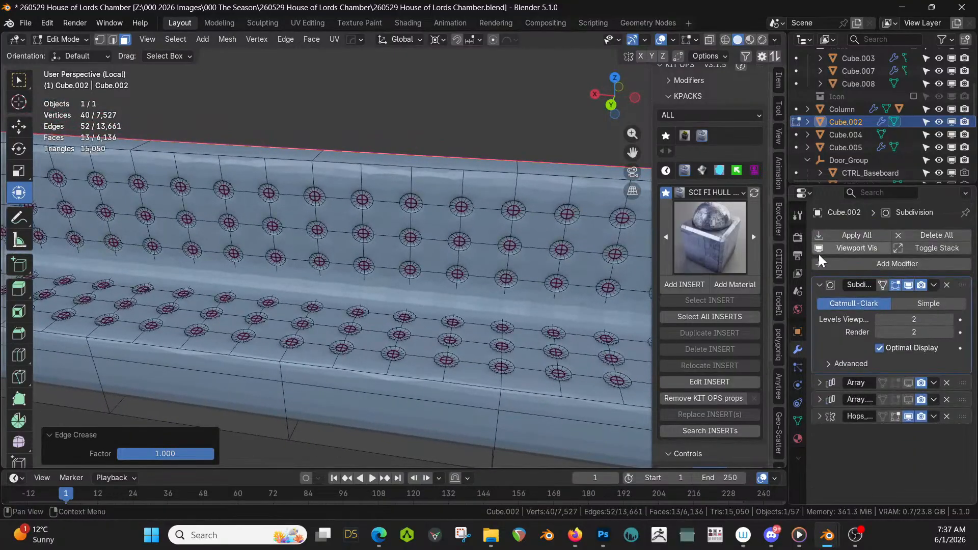
pyautogui.moveTo(464, 338); pyautogui.dragTo(437, 285, button='middle')
pyautogui.scroll(-2, 418, 310)
pyautogui.scroll(2, 437, 285)
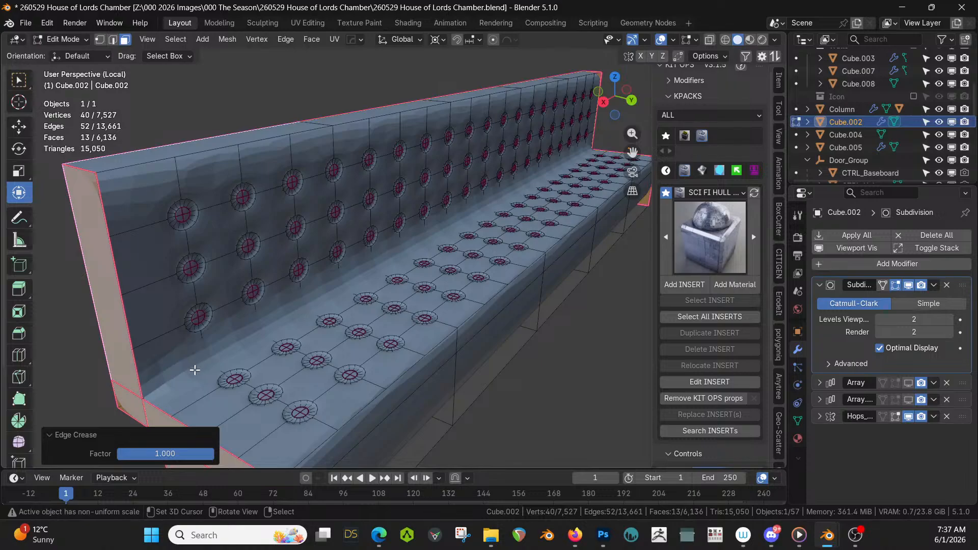
pyautogui.click(894, 286)
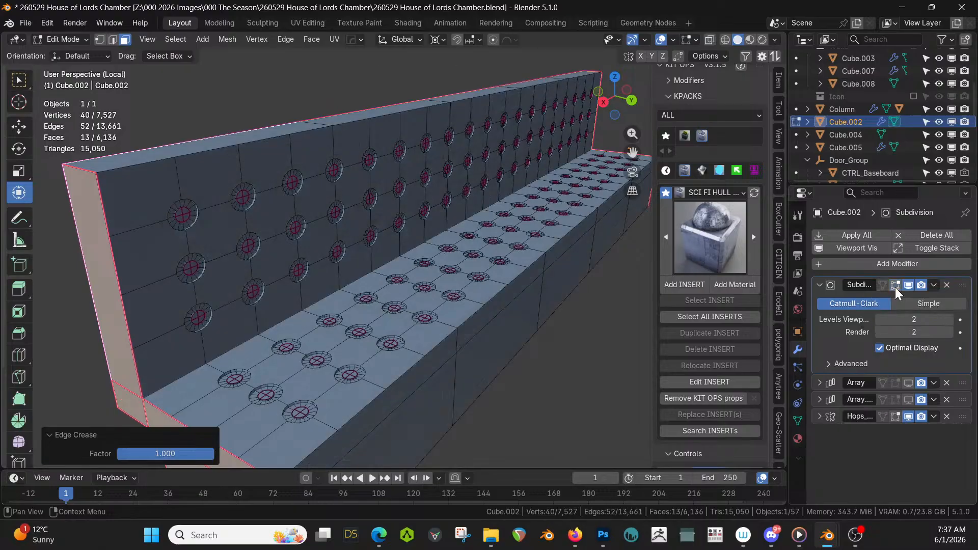
# Select the full edge path where the seat meets the backrest and crease it with a factor of about 0.216
pyautogui.press('2')
pyautogui.rightClick(186, 376)
pyautogui.keyDown('shift'); pyautogui.moveTo(406, 291); pyautogui.dragTo(254, 387, button='middle'); pyautogui.keyUp('shift')
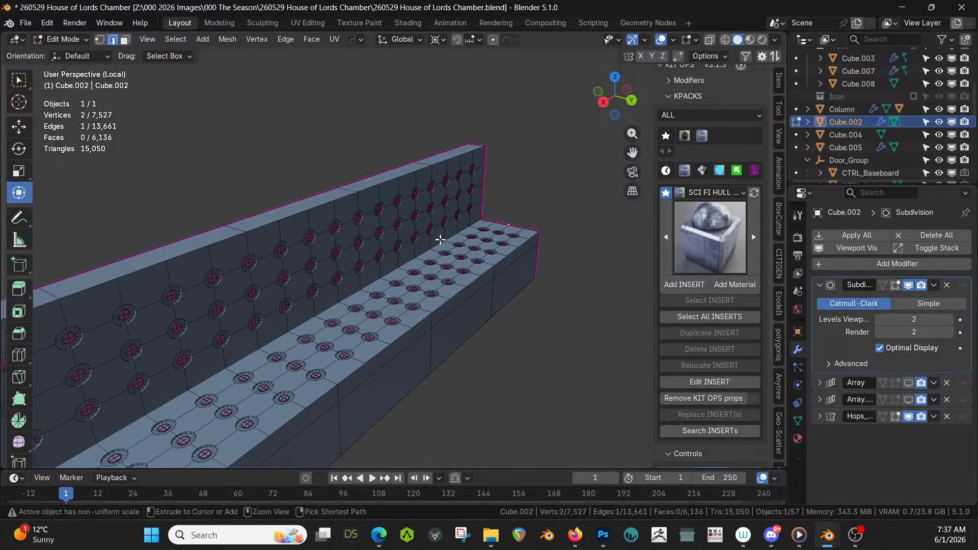
pyautogui.keyDown('ctrl'); pyautogui.click(476, 222); pyautogui.keyUp('ctrl')
pyautogui.moveTo(444, 303); pyautogui.dragTo(484, 283, button='middle')
pyautogui.hotkey('shift', 'e')
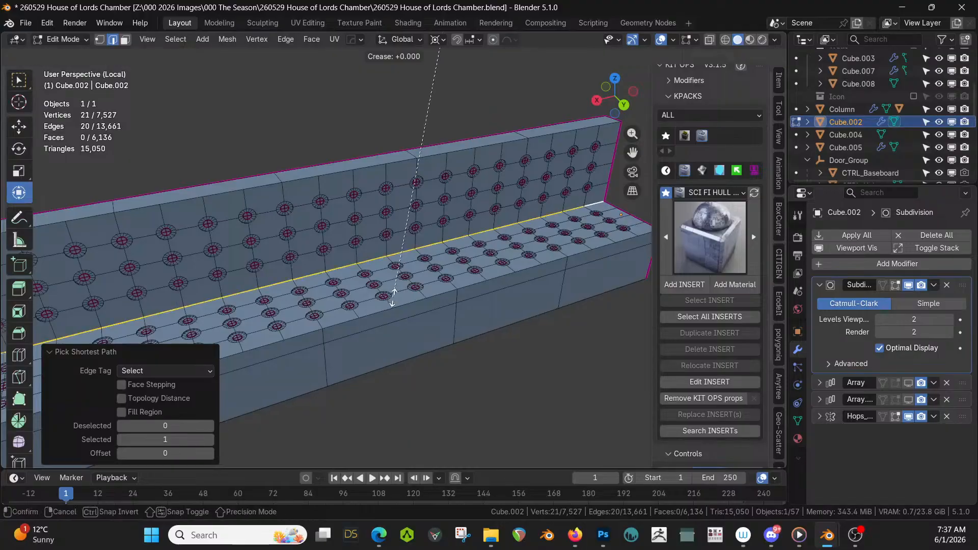
pyautogui.click(414, 455)
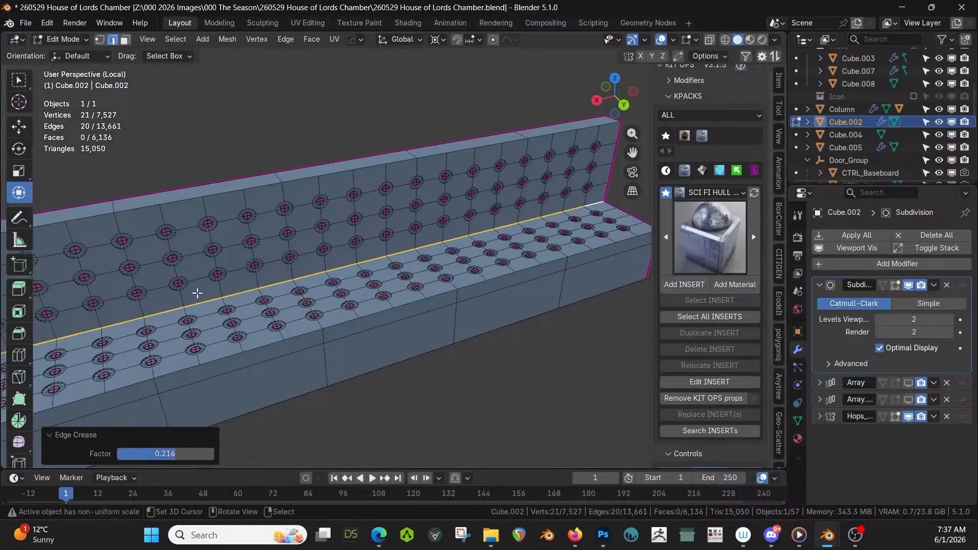
# Raise the crease on the edge path between seat and backrest to a factor of 1
pyautogui.press('1')
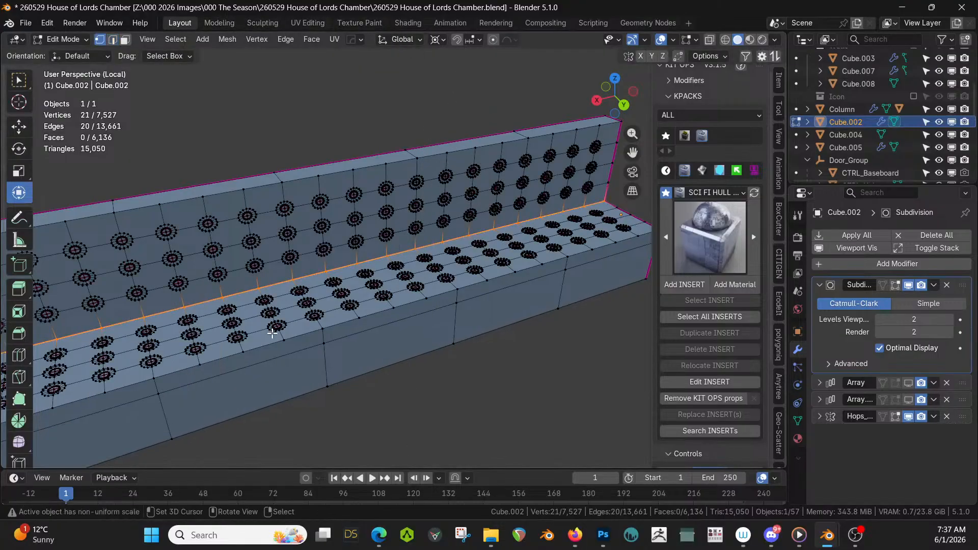
pyautogui.press('2')
pyautogui.scroll(-3, 280, 357)
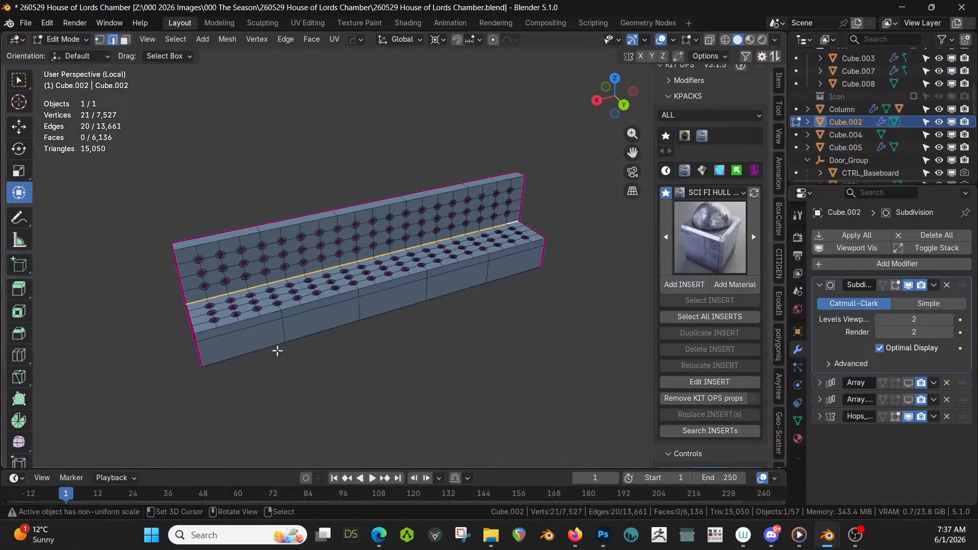
pyautogui.hotkey('shift', 'e')
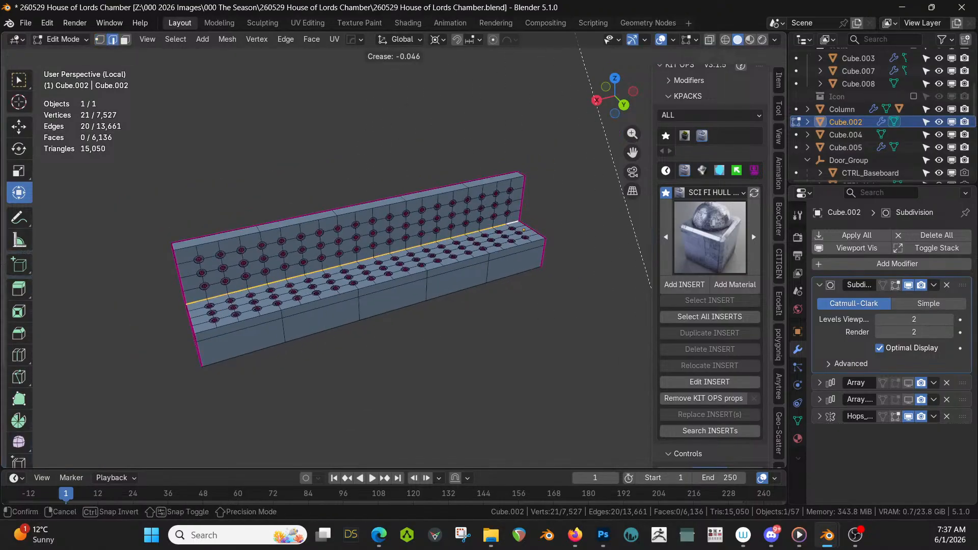
pyautogui.click(188, 412)
pyautogui.moveTo(190, 454); pyautogui.dragTo(224, 451)
pyautogui.scroll(4, 335, 342)
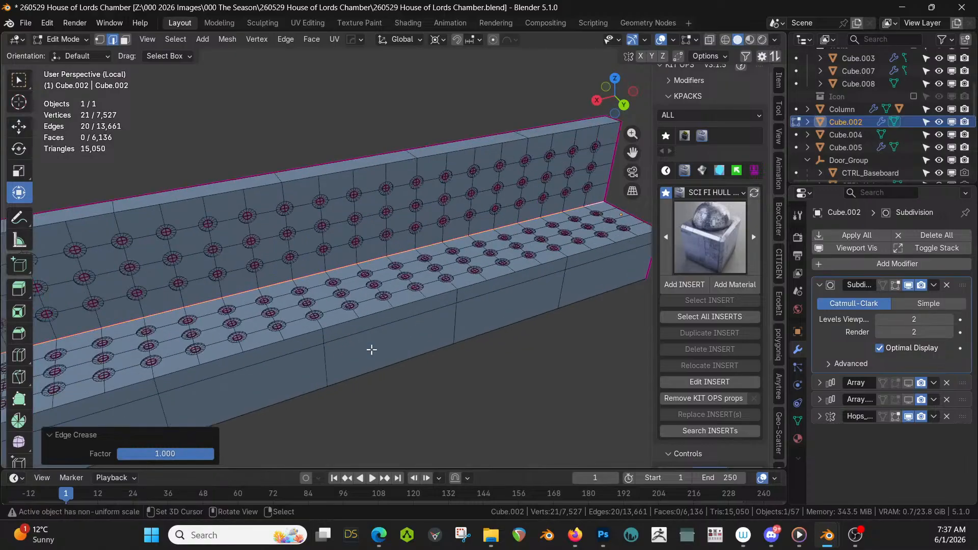
# Preview the smoothed bench in Object Mode and turn off the display of its mirror modifier
pyautogui.click(889, 284)
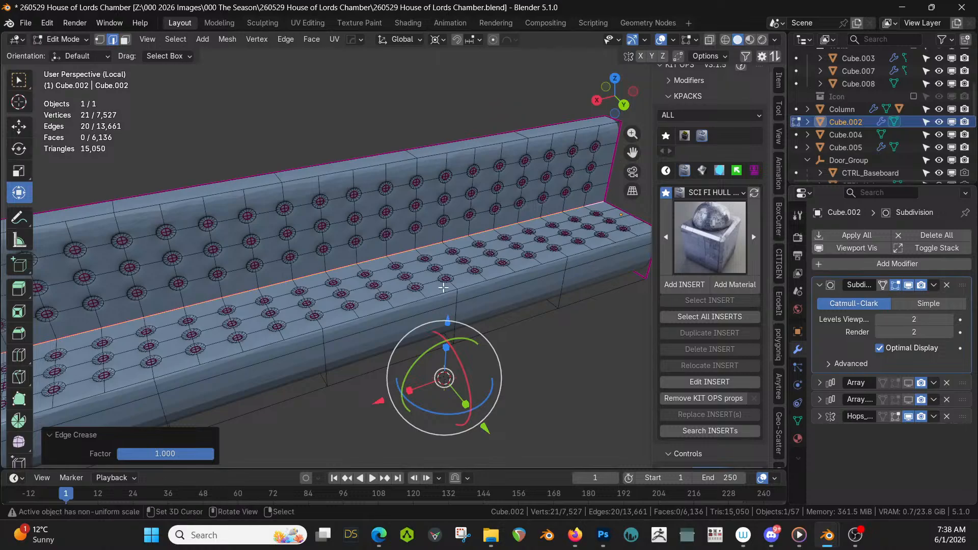
pyautogui.moveTo(444, 288); pyautogui.dragTo(490, 301, button='middle')
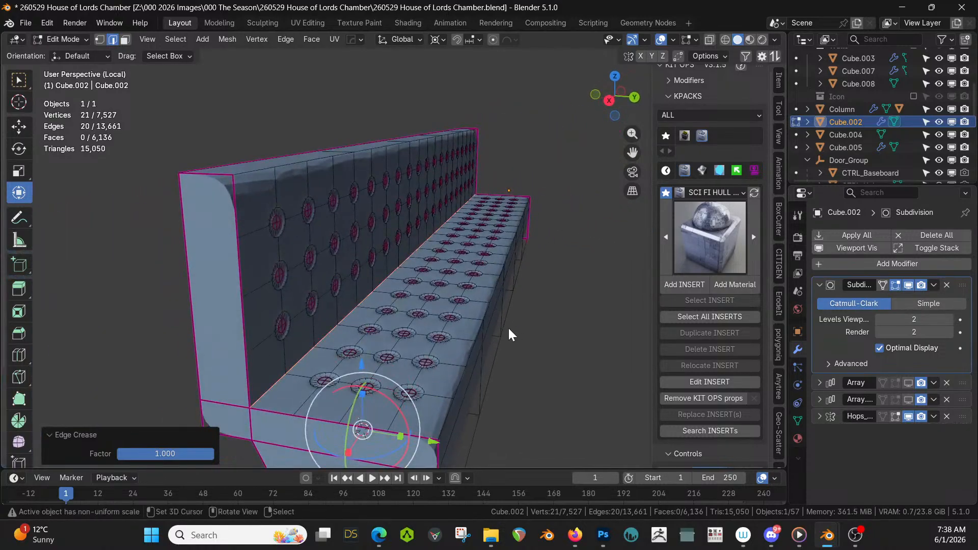
pyautogui.press('Tab')
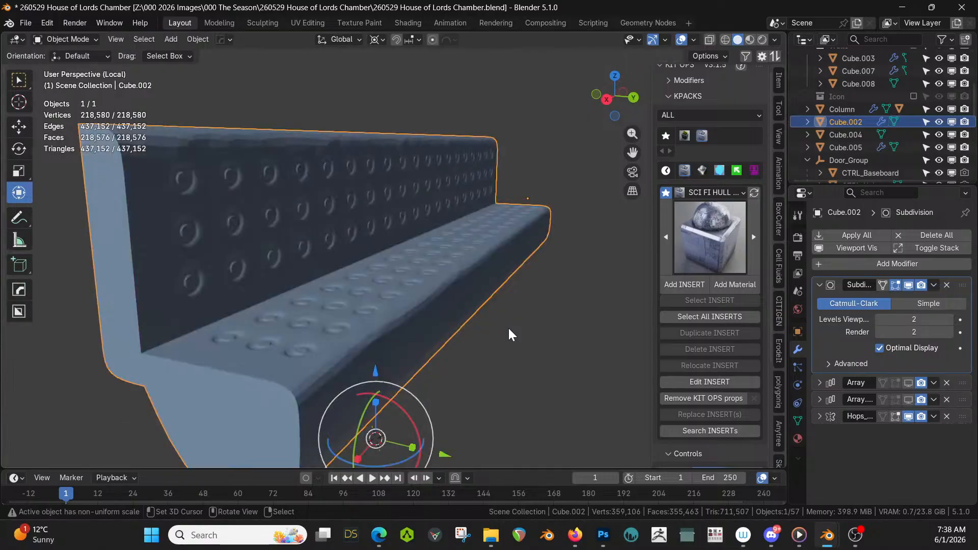
pyautogui.click(896, 416)
# Return the bench to Edit Mode and show its mesh without the Subdivision modifier's smoothing
pyautogui.moveTo(609, 361); pyautogui.dragTo(530, 346, button='middle')
pyautogui.scroll(5, 484, 307)
pyautogui.press('Tab')
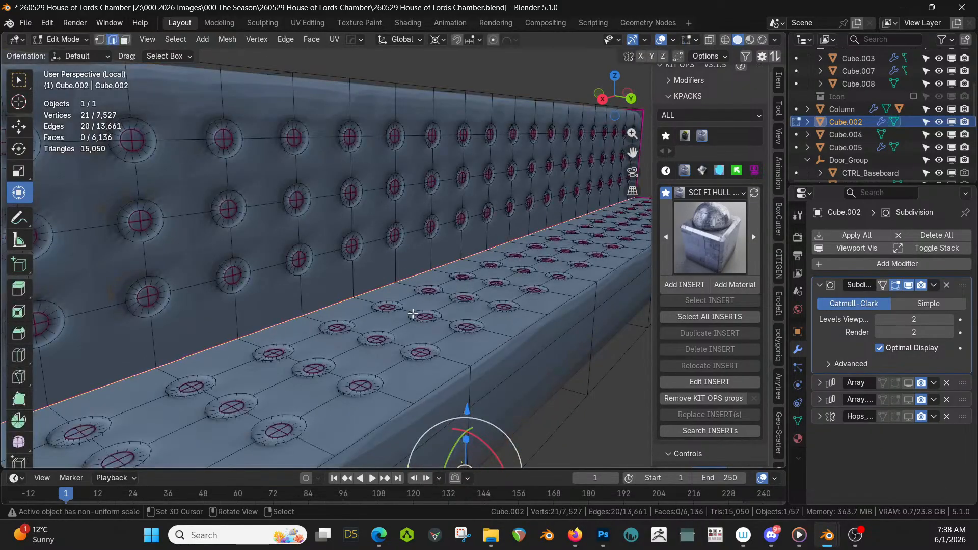
pyautogui.moveTo(412, 314); pyautogui.dragTo(451, 306, button='middle')
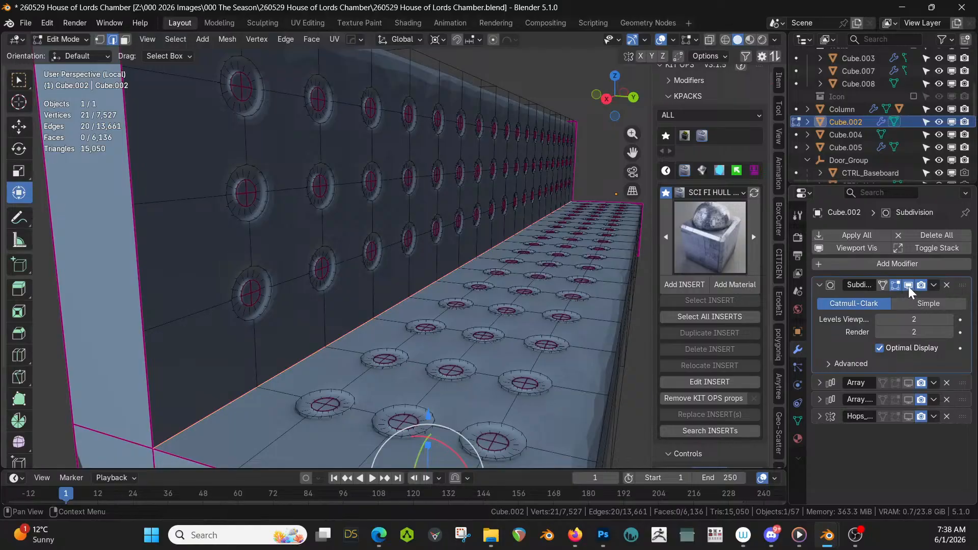
pyautogui.click(894, 285)
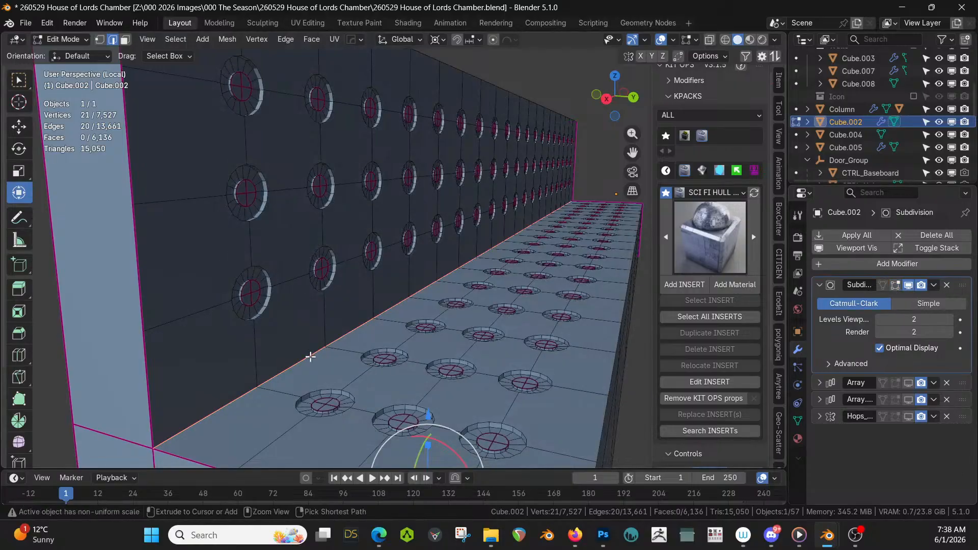
# Bevel the edge path between seat and backrest with a width of about 0.0135 m and 2 segments
pyautogui.hotkey('ctrl', 'b')
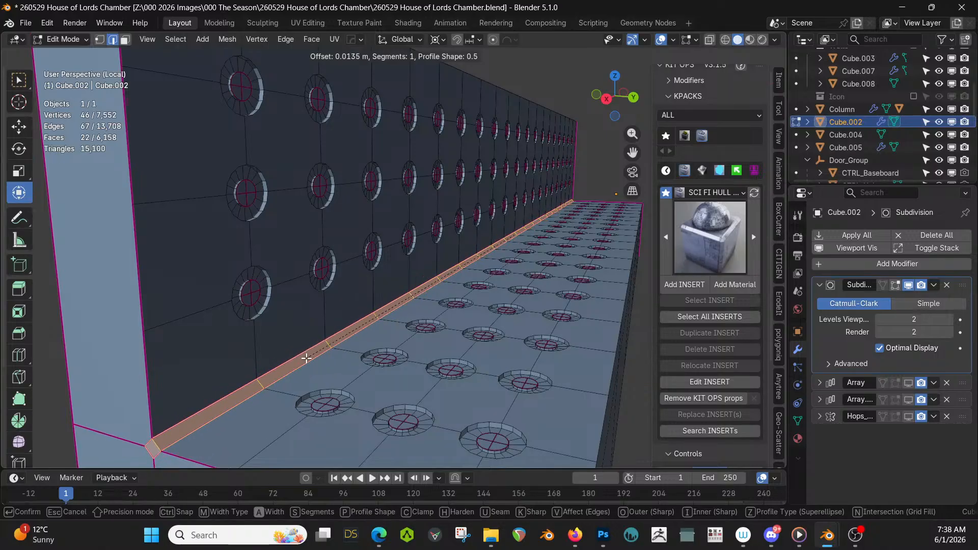
pyautogui.scroll(2, 306, 359)
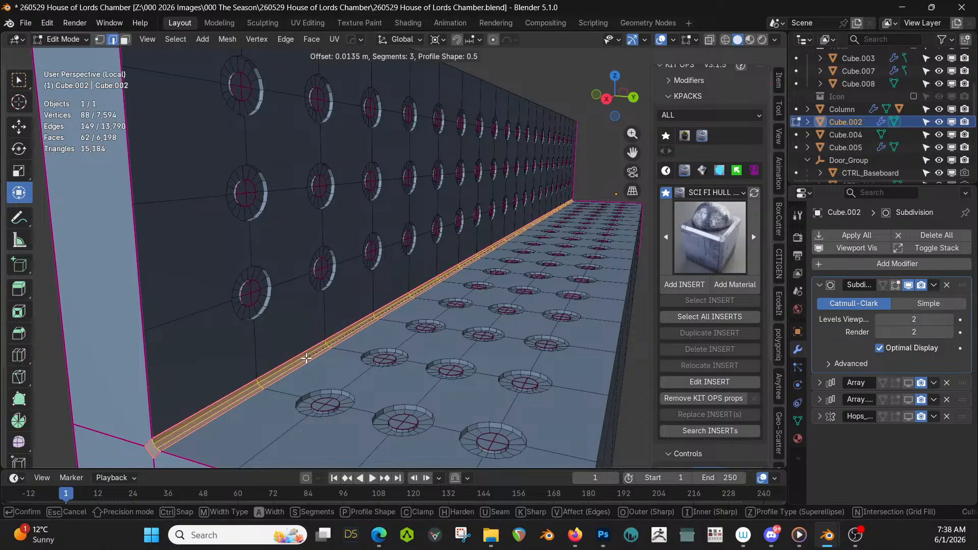
pyautogui.scroll(-1, 306, 358)
pyautogui.click(305, 359)
# Select the bevel's full centre edge path and move it into the joint by about -0.0064 m in Y and -0.0072 m in Z
pyautogui.moveTo(380, 350); pyautogui.dragTo(161, 342, button='middle')
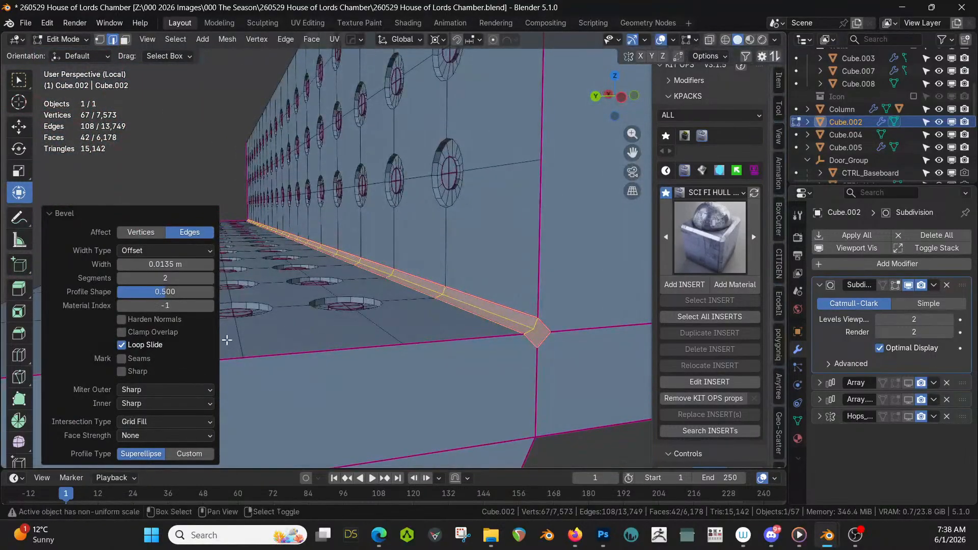
pyautogui.scroll(-2, 258, 332)
pyautogui.click(457, 304)
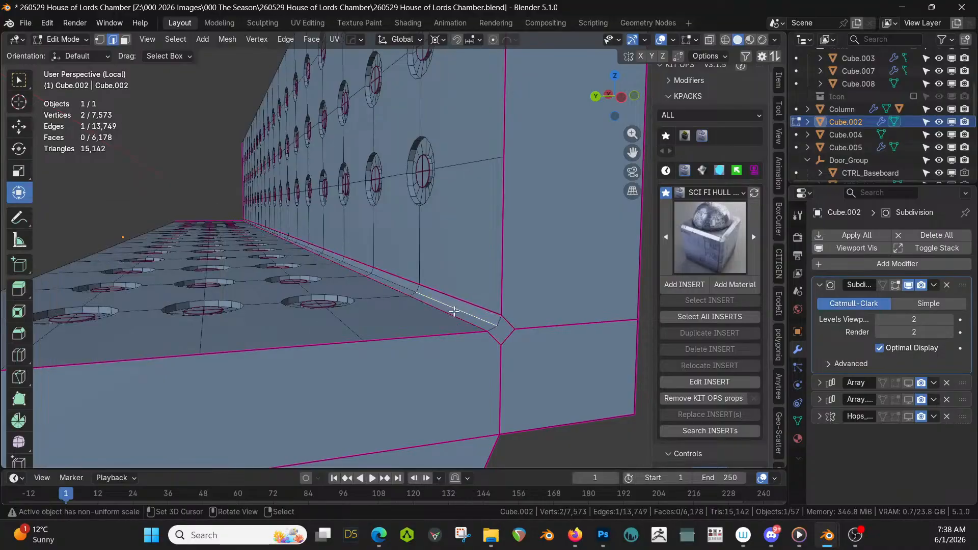
pyautogui.moveTo(362, 331); pyautogui.dragTo(326, 354, button='middle')
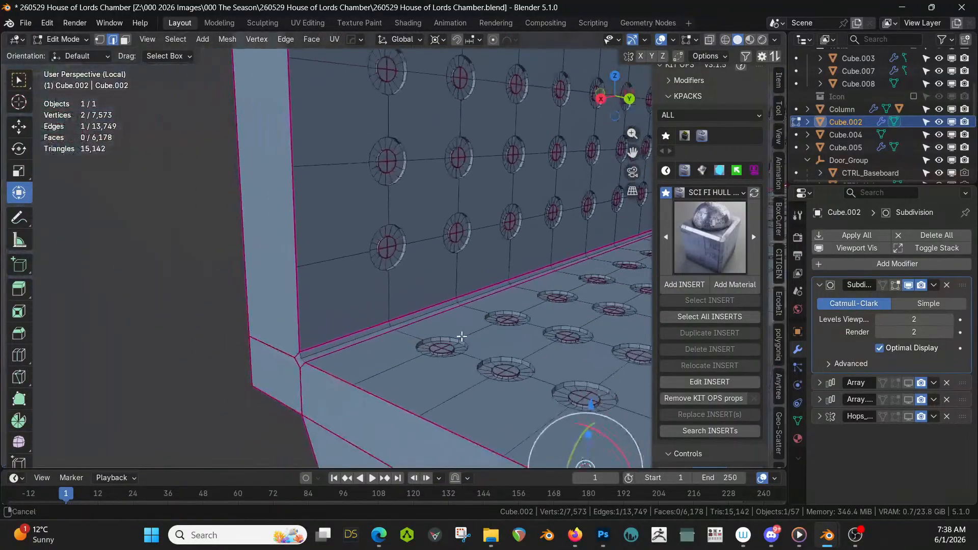
pyautogui.keyDown('ctrl'); pyautogui.click(321, 351); pyautogui.keyUp('ctrl')
pyautogui.press('KP_3')
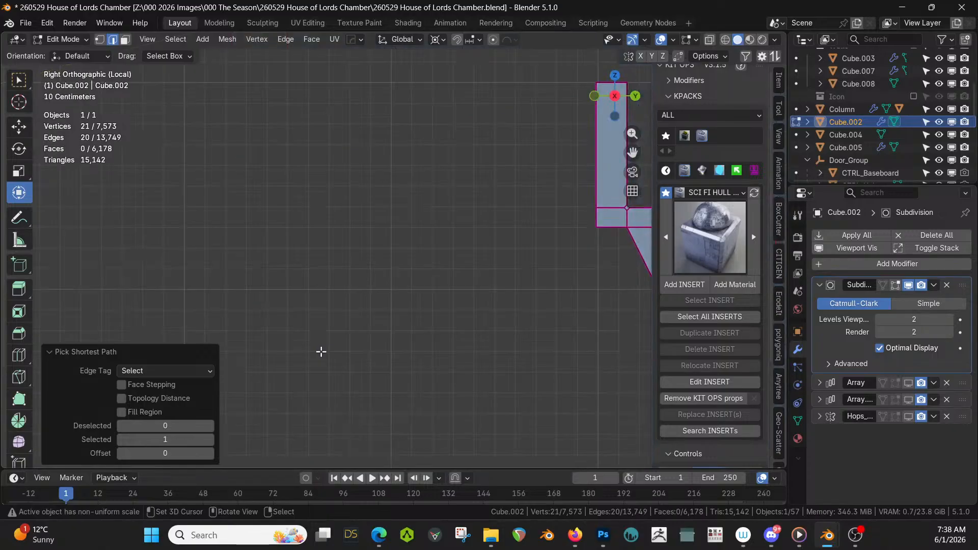
pyautogui.keyDown('shift'); pyautogui.moveTo(361, 331); pyautogui.dragTo(233, 393, button='middle'); pyautogui.keyUp('shift')
pyautogui.scroll(3, 367, 348)
pyautogui.keyDown('shift'); pyautogui.moveTo(389, 345); pyautogui.dragTo(202, 352, button='middle'); pyautogui.keyUp('shift')
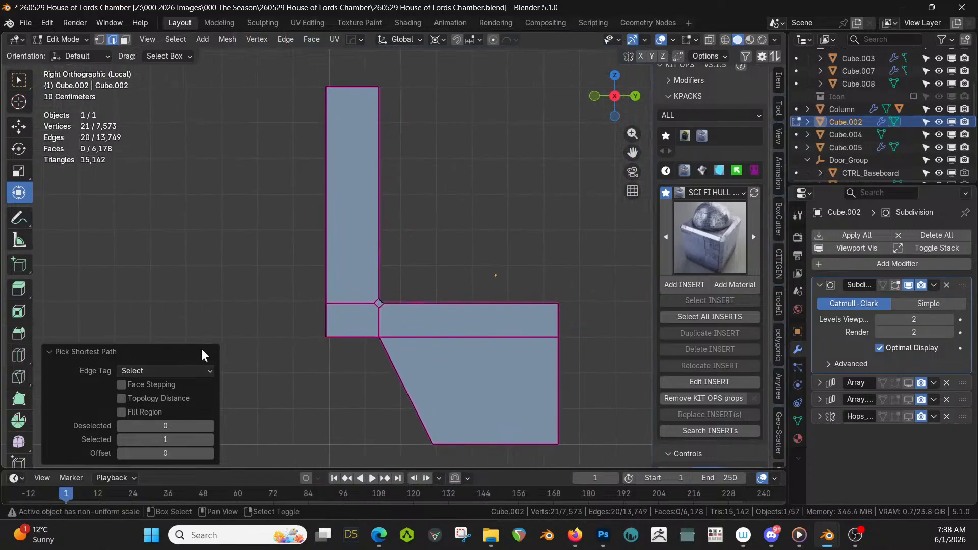
pyautogui.scroll(4, 294, 334)
pyautogui.scroll(3, 294, 333)
pyautogui.keyDown('shift'); pyautogui.moveTo(391, 362); pyautogui.dragTo(415, 263, button='middle'); pyautogui.keyUp('shift')
pyautogui.press('g')
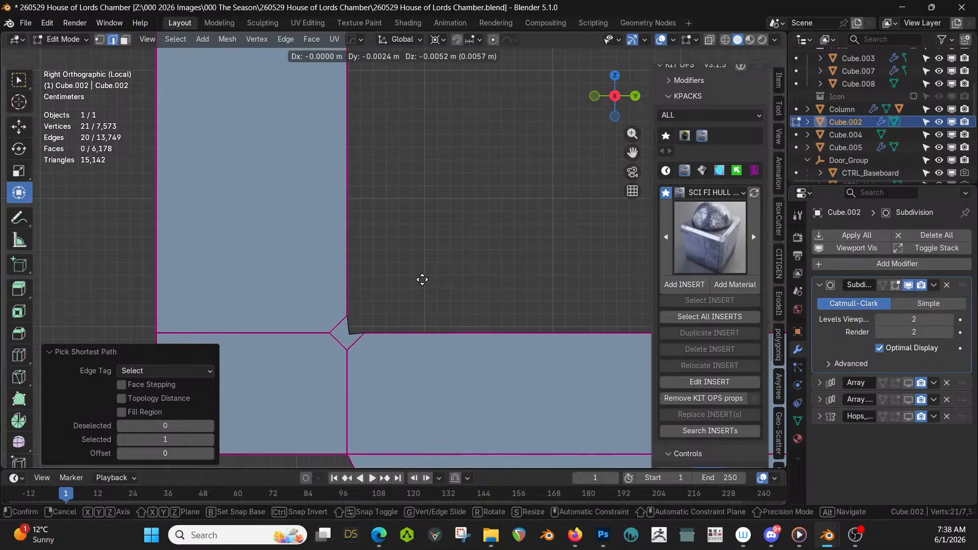
pyautogui.click(418, 282)
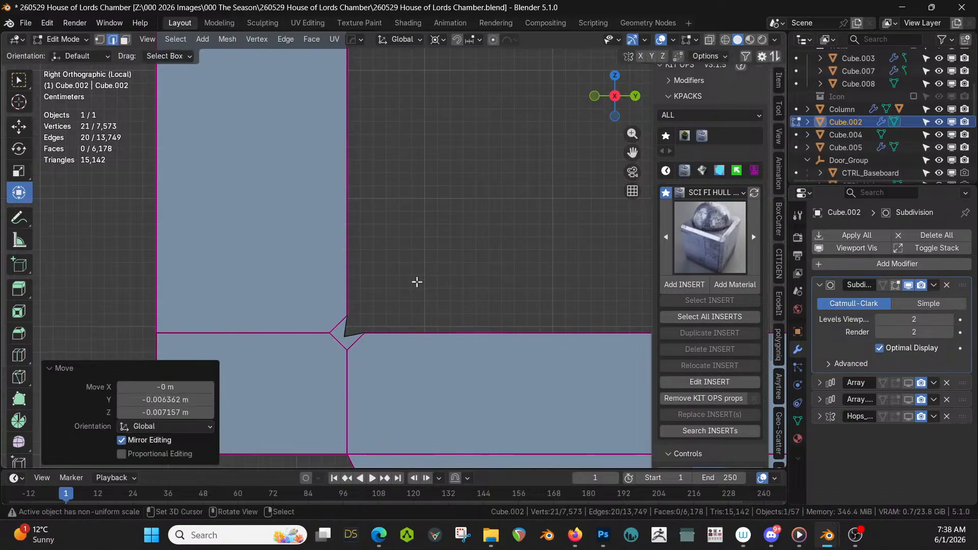
# Grow the selection to the whole bevelled strip and apply an edge crease with a factor of 0
pyautogui.moveTo(417, 281); pyautogui.dragTo(445, 251, button='middle')
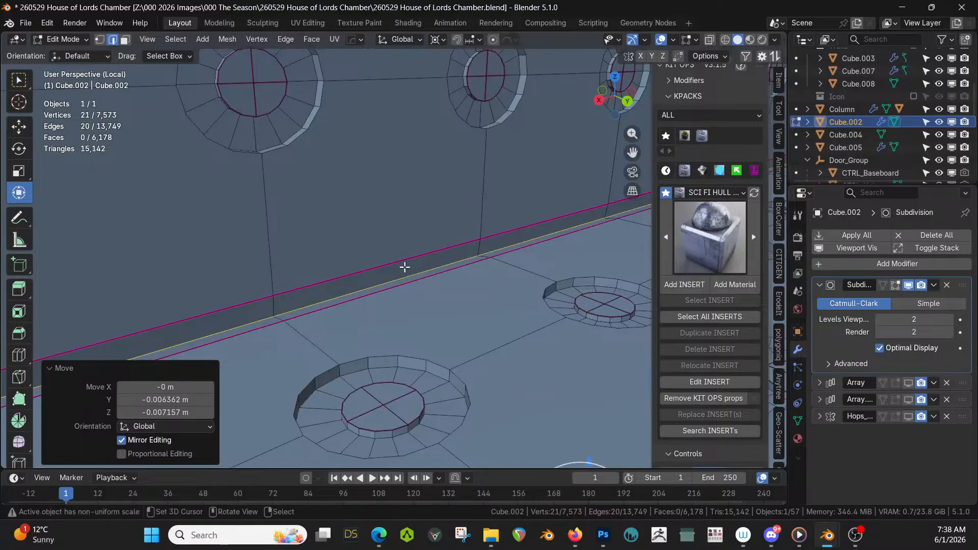
pyautogui.scroll(-3, 358, 286)
pyautogui.press('ctrl+KP_Add')
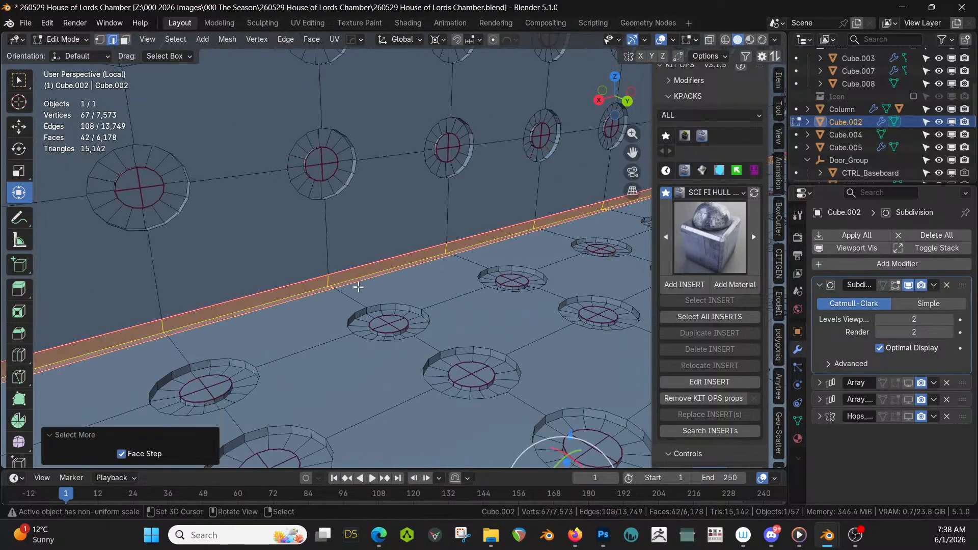
pyautogui.hotkey('ctrl', 'e')
pyautogui.press('Escape')
pyautogui.hotkey('shift', 'e')
pyautogui.click(151, 114)
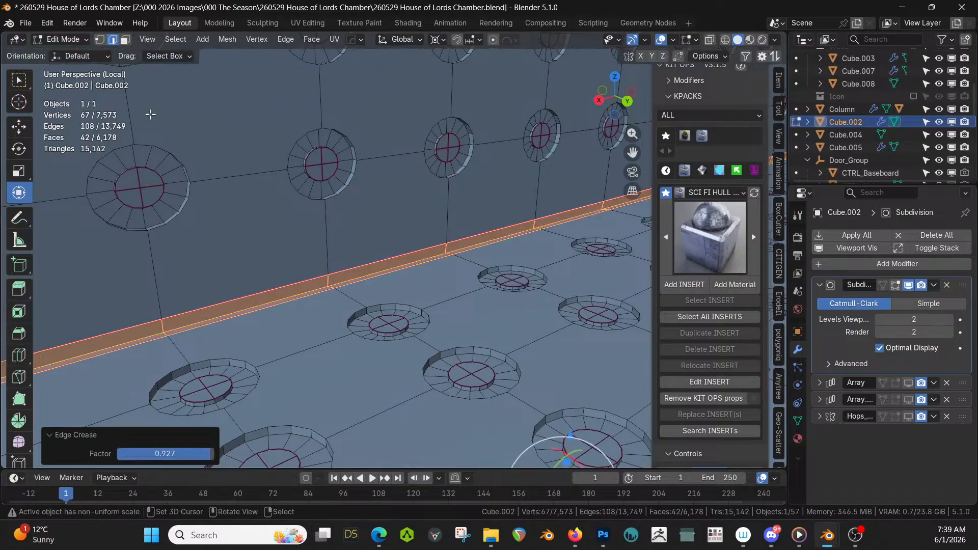
pyautogui.click(171, 451)
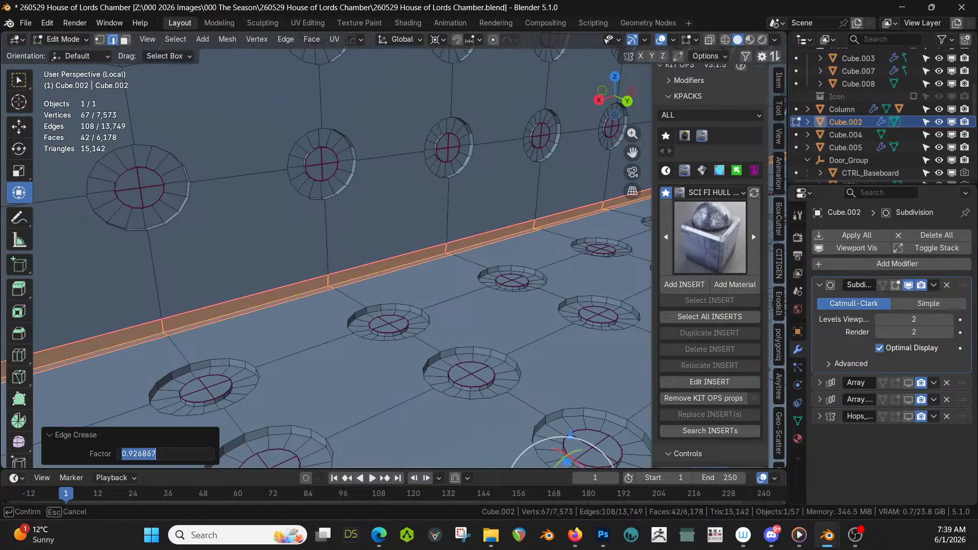
pyautogui.write('0')
pyautogui.press('Return')
# Inspect the smoothed joint between seat and backrest in Object Mode and return to Edit Mode
pyautogui.moveTo(249, 282); pyautogui.dragTo(259, 321, button='middle')
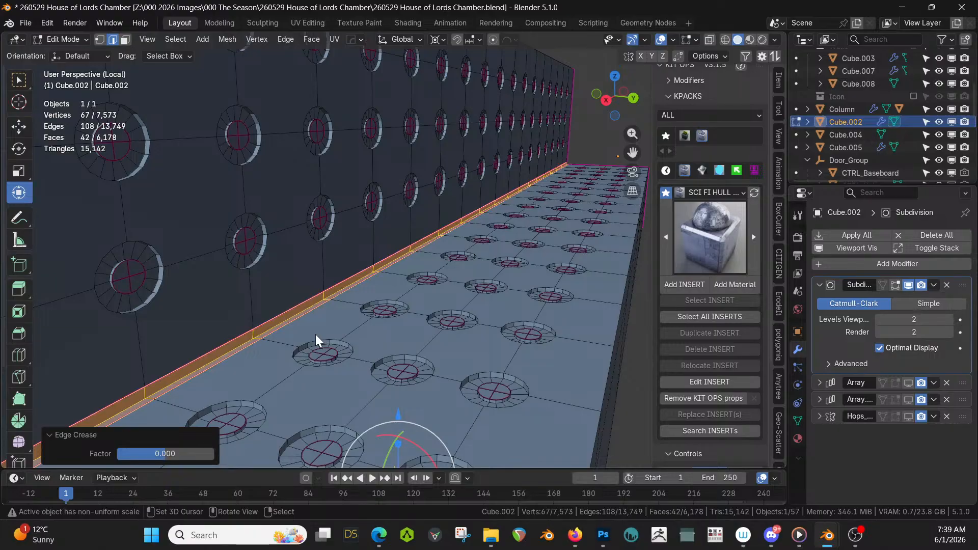
pyautogui.press('Tab')
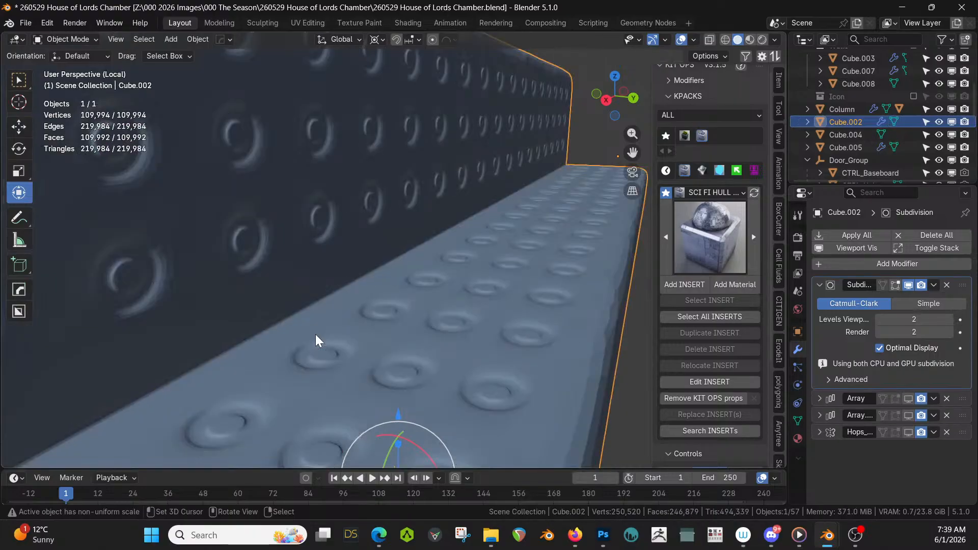
pyautogui.moveTo(112, 283); pyautogui.dragTo(319, 285, button='middle')
pyautogui.scroll(-3, 190, 299)
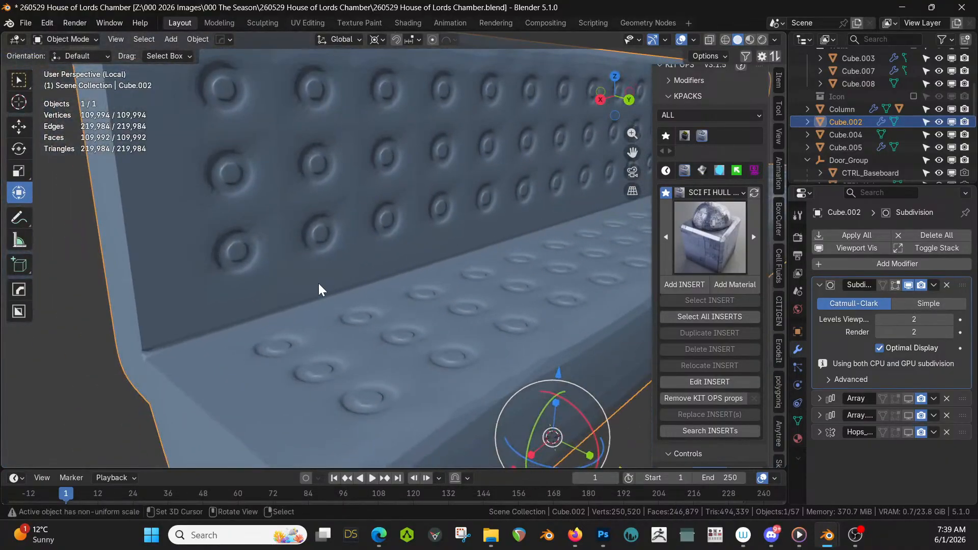
pyautogui.press('Tab')
# Select the outer edge loop of the bevelled strip and apply an edge crease with a factor of 0
pyautogui.scroll(2, 259, 327)
pyautogui.scroll(2, 259, 327)
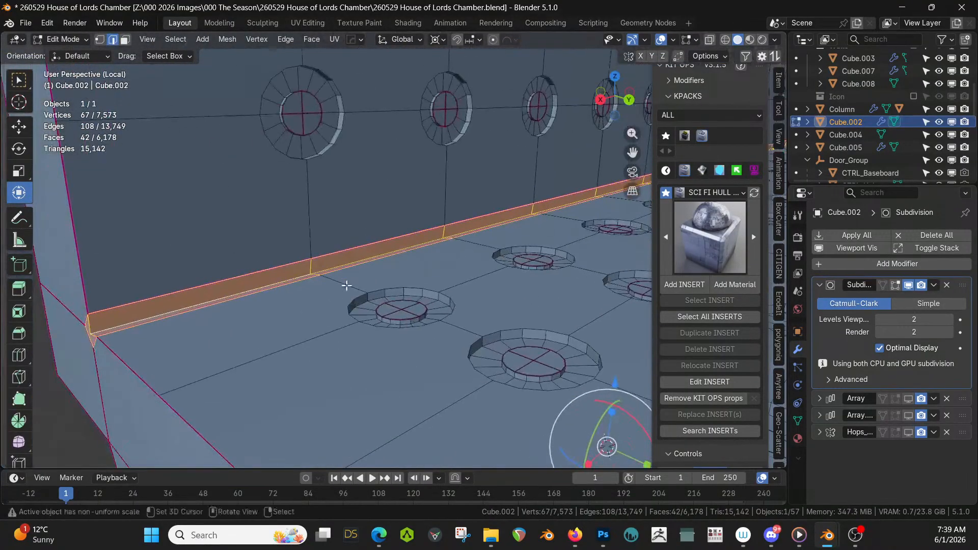
pyautogui.click(124, 326)
pyautogui.moveTo(202, 298); pyautogui.dragTo(264, 318, button='middle')
pyautogui.scroll(-3, 327, 410)
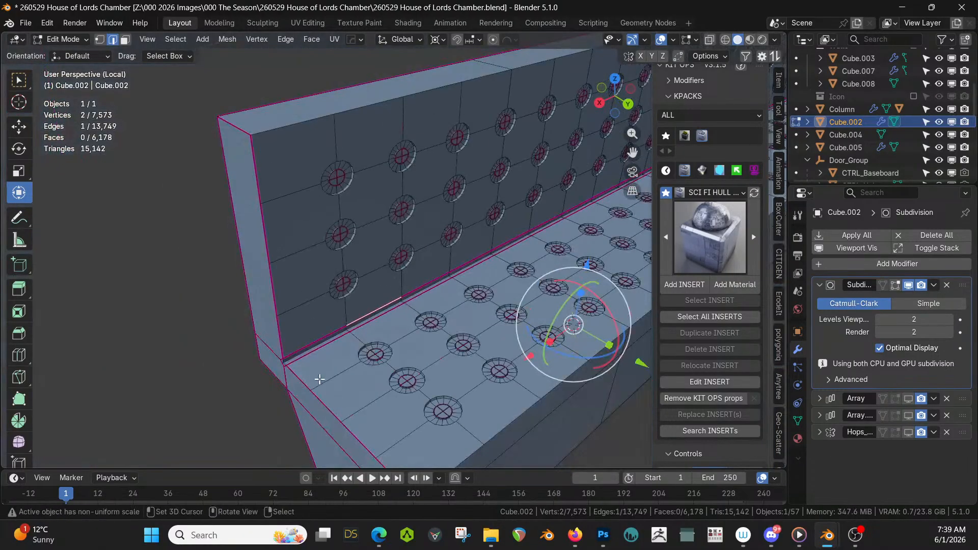
pyautogui.keyDown('alt'); pyautogui.click(323, 339); pyautogui.keyUp('alt')
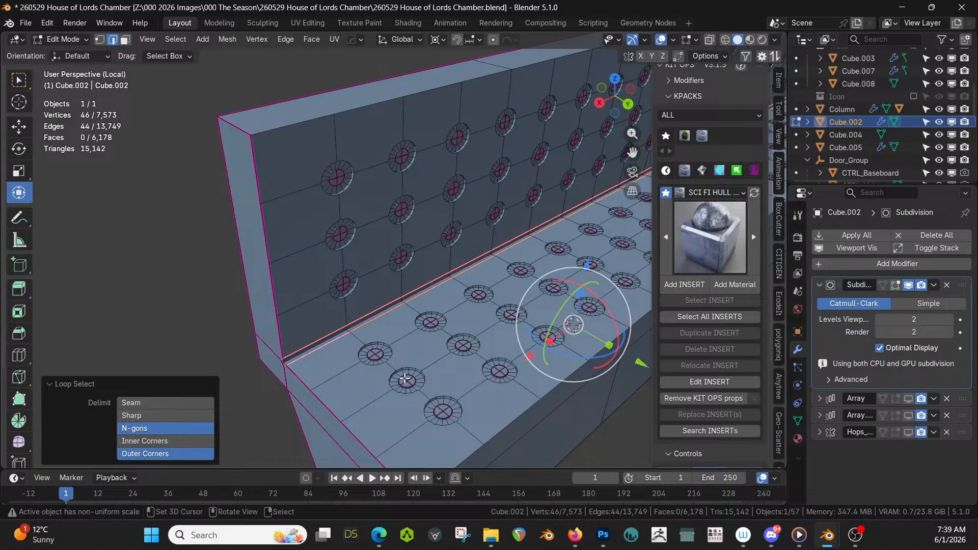
pyautogui.hotkey('shift', 'e')
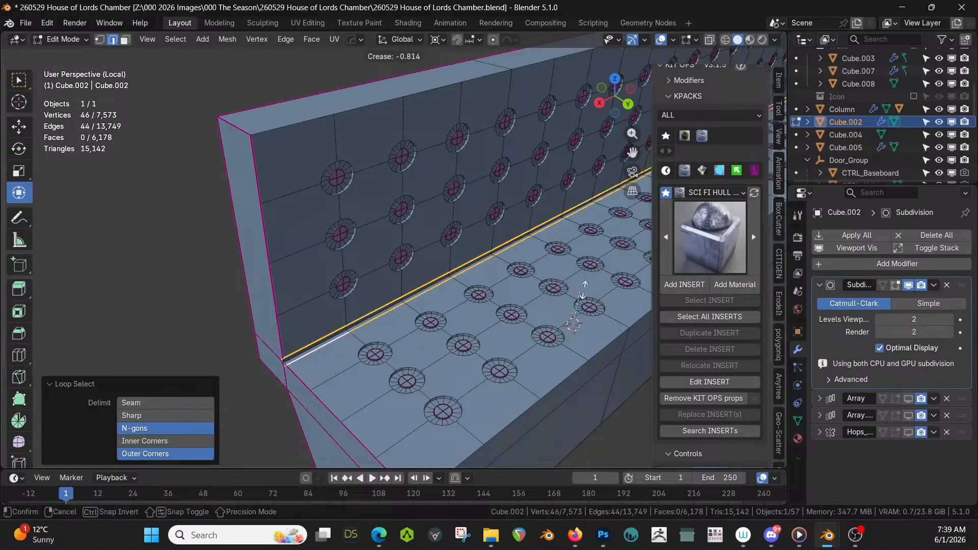
pyautogui.click(595, 290)
pyautogui.click(153, 452)
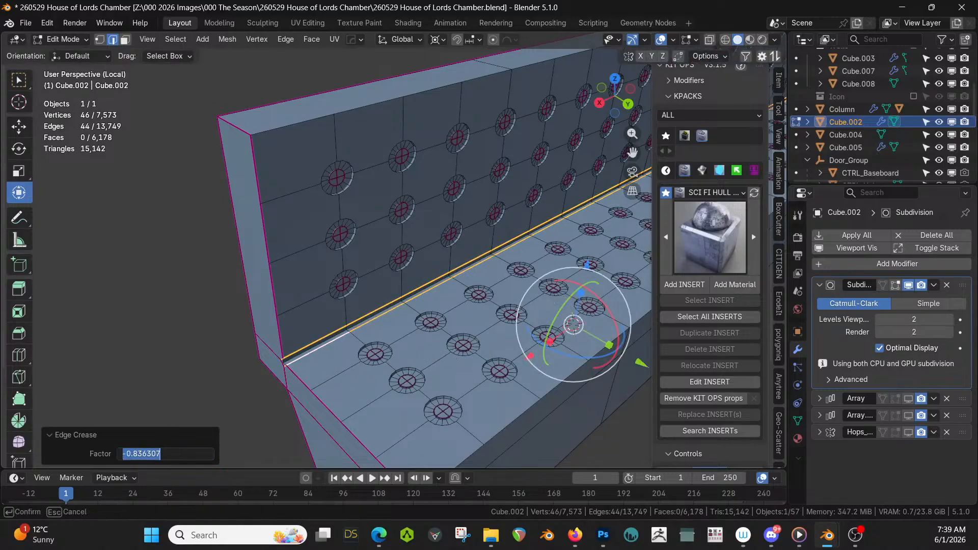
pyautogui.write('0')
pyautogui.press('Return')
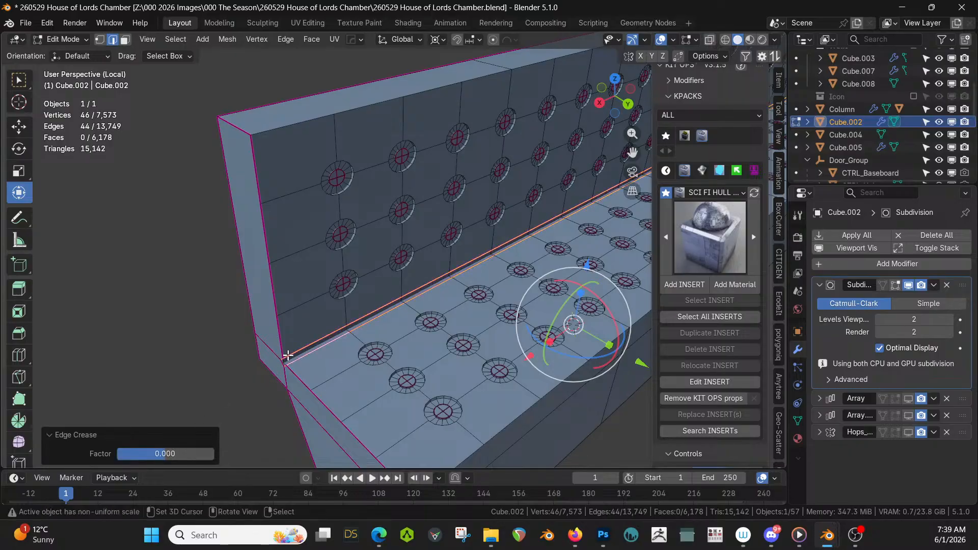
# Select the centre edge path of the seat joint from end to end and crease it with a factor of 1
pyautogui.click(305, 352)
pyautogui.keyDown('shift'); pyautogui.moveTo(415, 281); pyautogui.dragTo(186, 350, button='middle'); pyautogui.keyUp('shift')
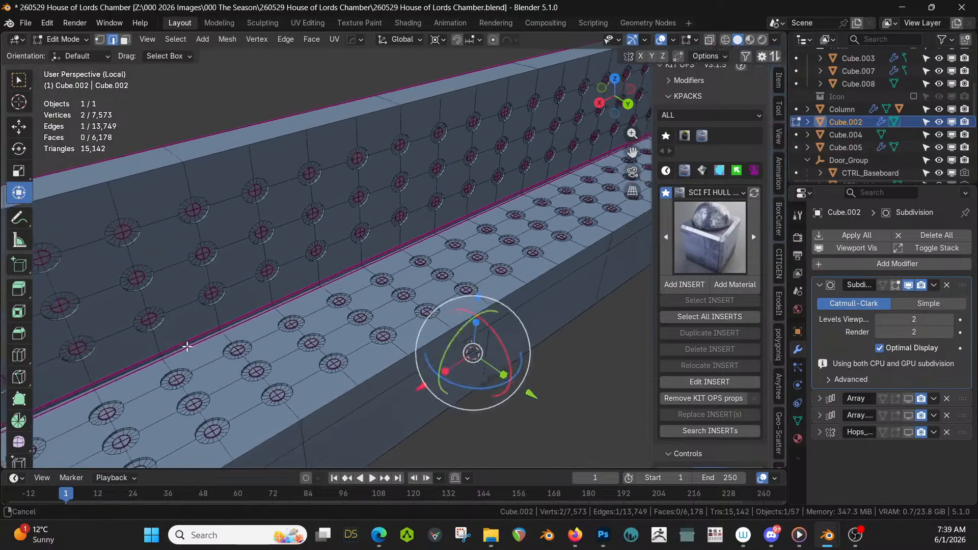
pyautogui.moveTo(326, 303); pyautogui.dragTo(84, 316, button='middle')
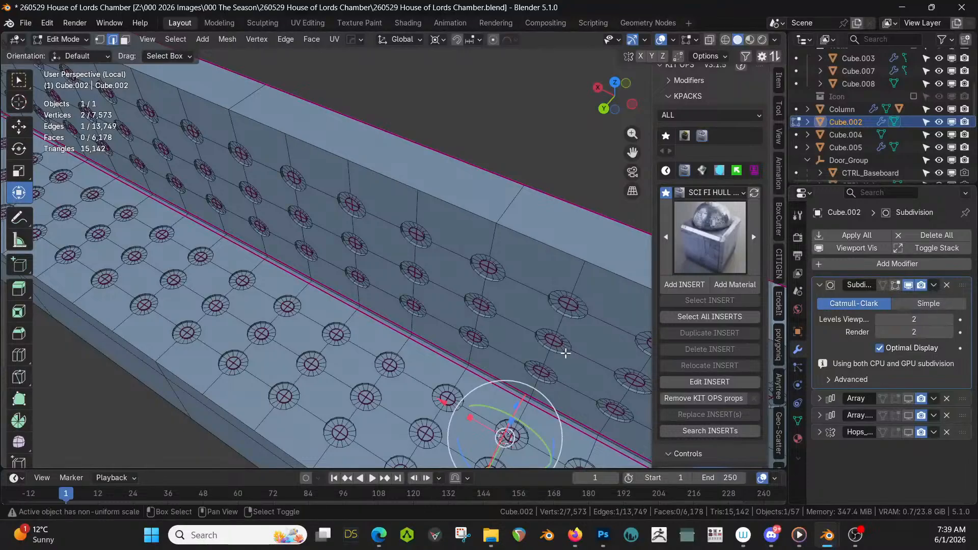
pyautogui.keyDown('shift'); pyautogui.moveTo(563, 351); pyautogui.dragTo(340, 206, button='middle'); pyautogui.keyUp('shift')
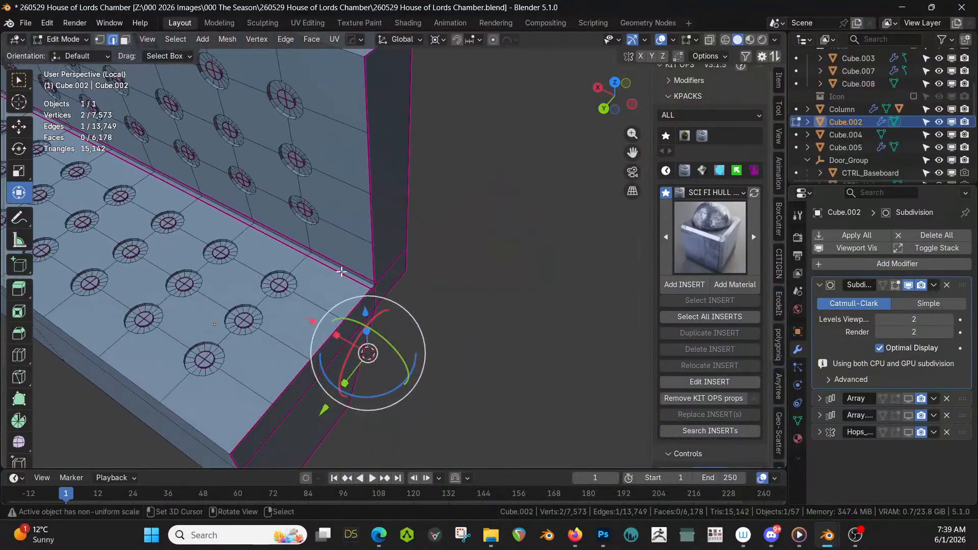
pyautogui.keyDown('ctrl'); pyautogui.click(372, 284); pyautogui.keyUp('ctrl')
pyautogui.hotkey('shift', 'e')
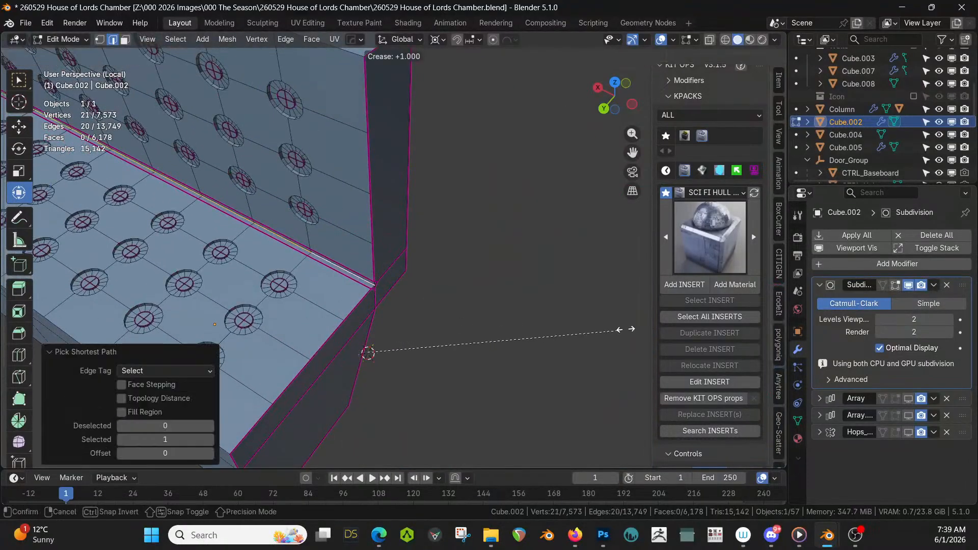
pyautogui.click(654, 338)
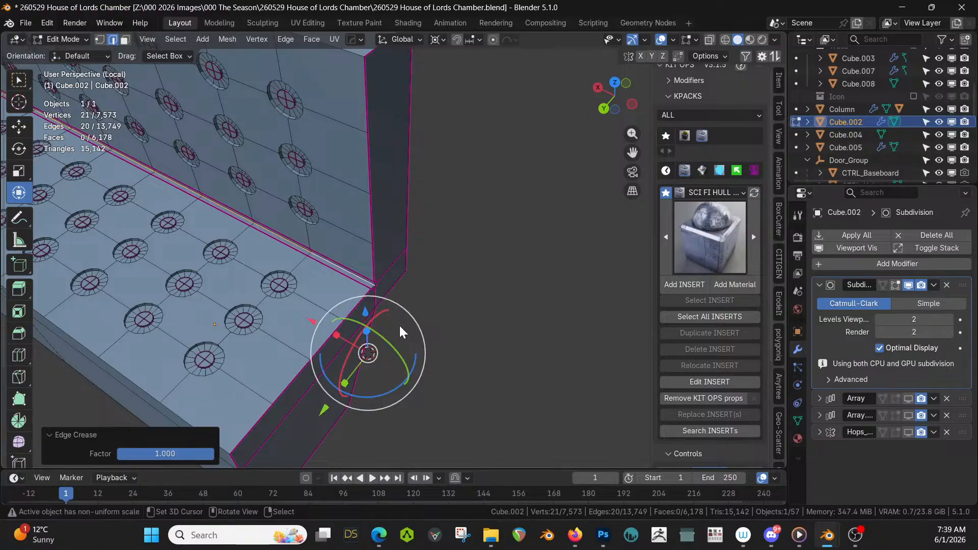
# Check the smoothed bench with its creased joint in Object Mode and return to Edit Mode
pyautogui.press('Tab')
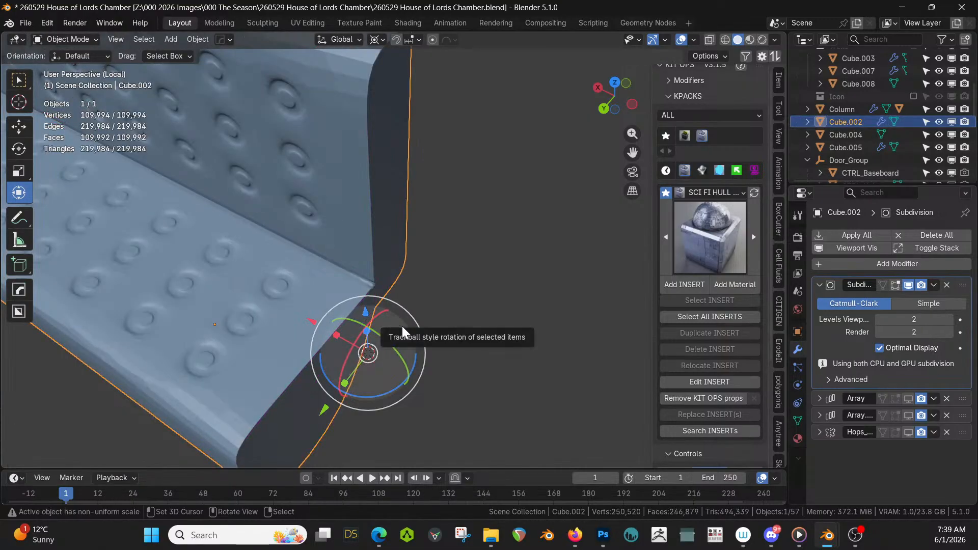
pyautogui.moveTo(402, 326); pyautogui.dragTo(413, 265, button='middle')
pyautogui.press('Tab')
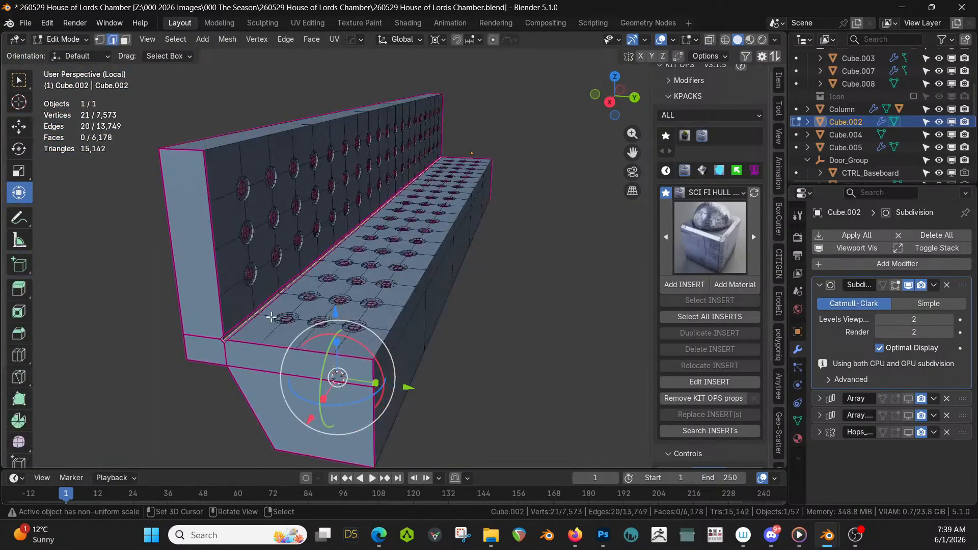
# Select the front vertical edge path and short top edge at one end of the backrest
pyautogui.keyDown('alt'); pyautogui.click(217, 278); pyautogui.keyUp('alt')
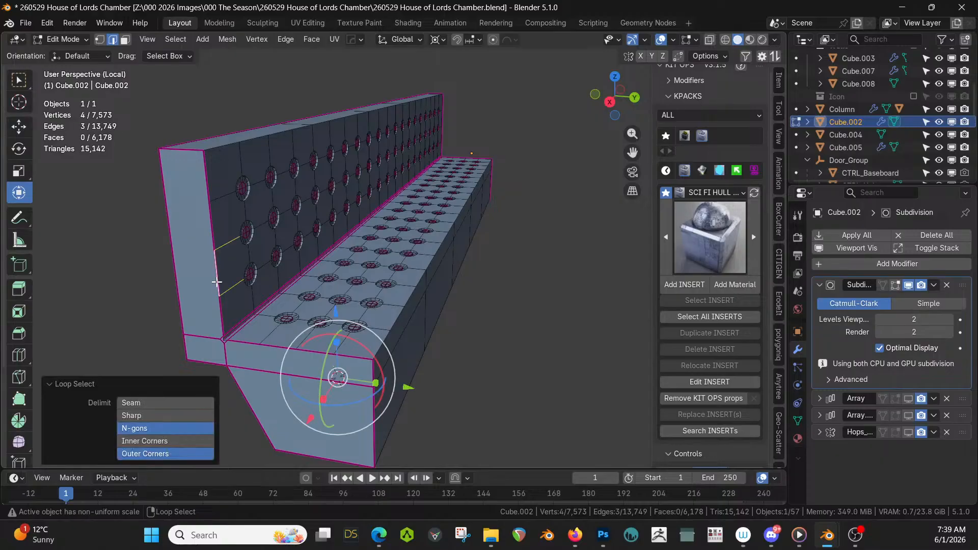
pyautogui.click(217, 298)
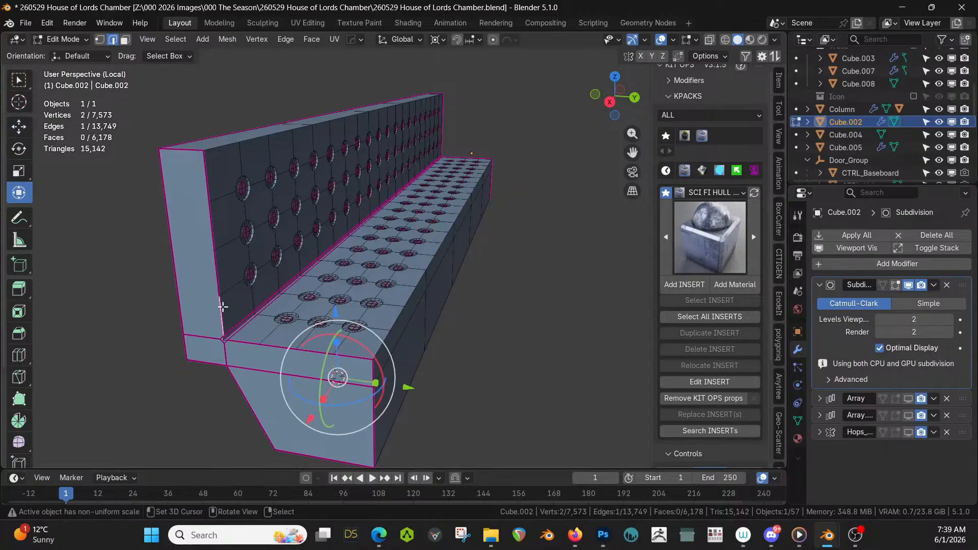
pyautogui.keyDown('ctrl'); pyautogui.click(207, 162); pyautogui.keyUp('ctrl')
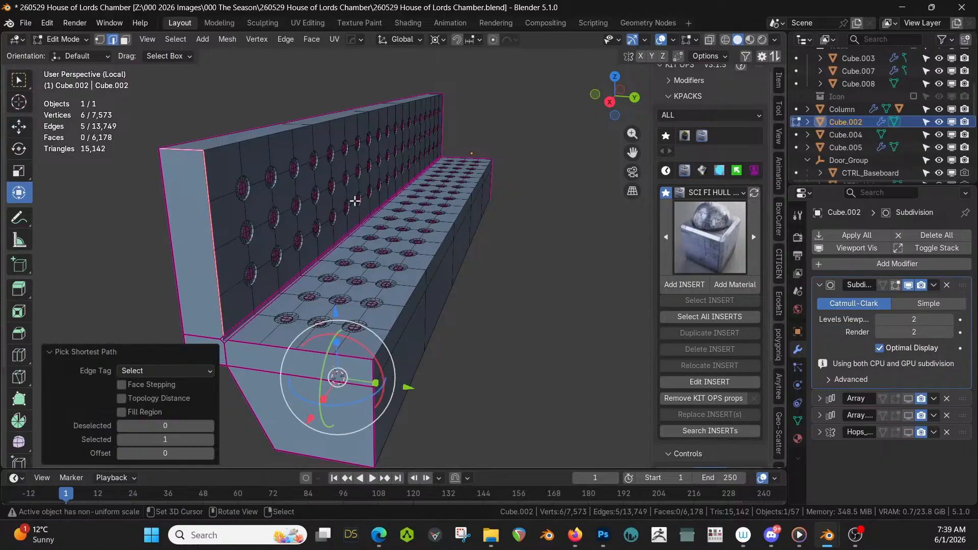
# Add the opposite end's backrest edges, seat side edge and front vertical edge to the selection
pyautogui.moveTo(207, 162); pyautogui.dragTo(184, 224, button='middle')
pyautogui.scroll(3, 318, 201)
pyautogui.keyDown('shift'); pyautogui.moveTo(351, 219); pyautogui.dragTo(364, 309, button='middle'); pyautogui.keyUp('shift')
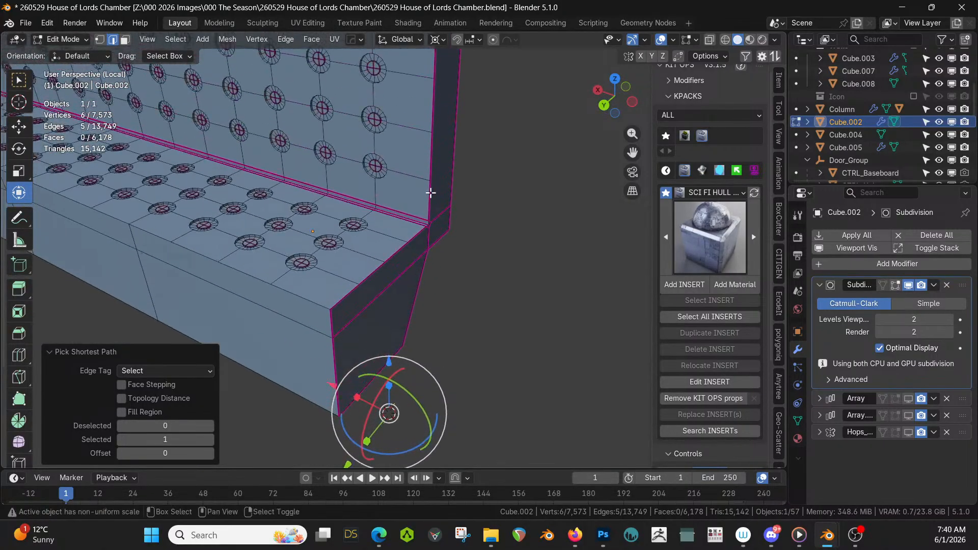
pyautogui.keyDown('shift'); pyautogui.click(432, 195); pyautogui.keyUp('shift')
pyautogui.keyDown('shift'); pyautogui.moveTo(436, 179); pyautogui.dragTo(441, 288); pyautogui.keyUp('shift')
pyautogui.keyDown('ctrl'); pyautogui.click(448, 224); pyautogui.keyUp('ctrl')
pyautogui.keyDown('shift'); pyautogui.moveTo(444, 263); pyautogui.dragTo(470, 183, button='middle'); pyautogui.keyUp('shift')
pyautogui.keyDown('shift'); pyautogui.click(421, 324); pyautogui.keyUp('shift')
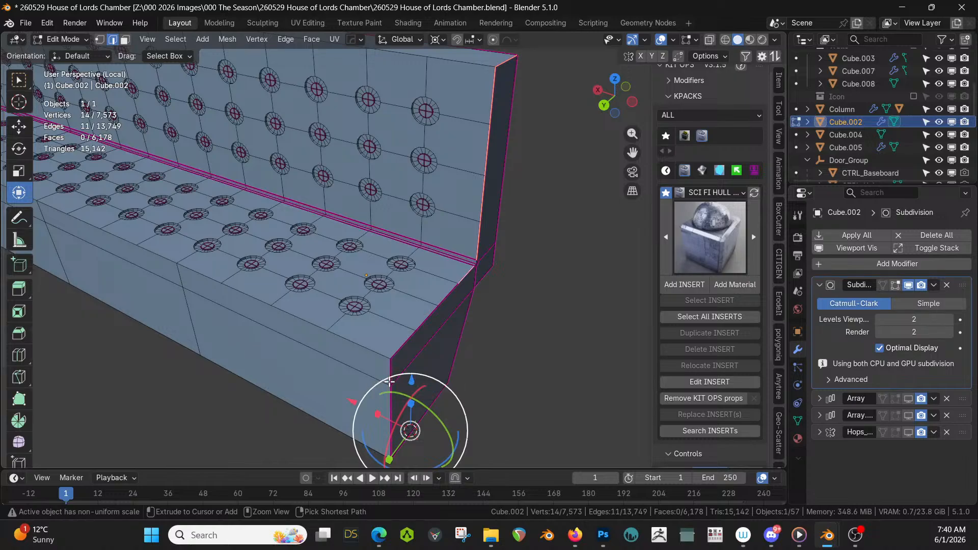
pyautogui.keyDown('ctrl'); pyautogui.click(391, 414); pyautogui.keyUp('ctrl')
# Add the seat's side edge path and front vertical edge at the first end to the selection
pyautogui.scroll(-3, 386, 400)
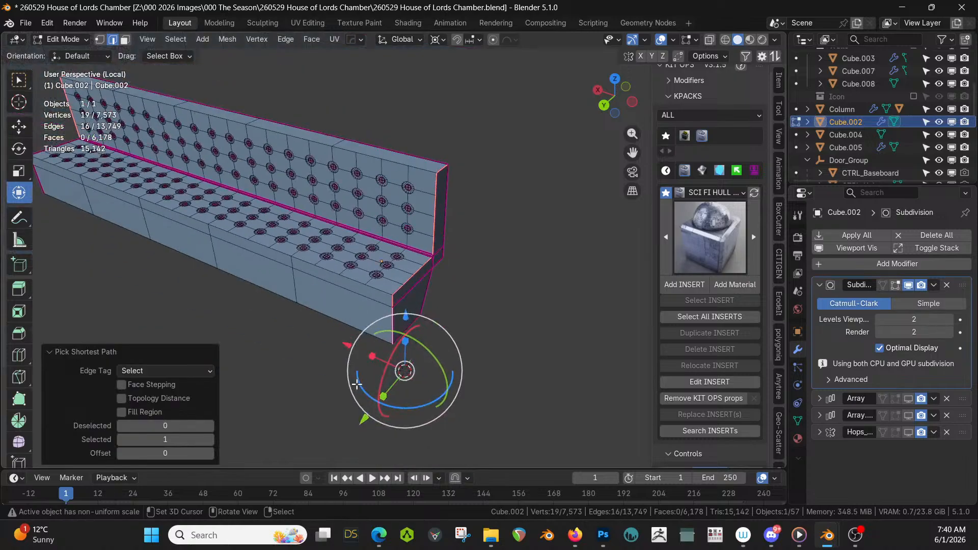
pyautogui.moveTo(382, 385); pyautogui.dragTo(433, 372, button='middle')
pyautogui.keyDown('ctrl'); pyautogui.click(315, 340); pyautogui.keyUp('ctrl')
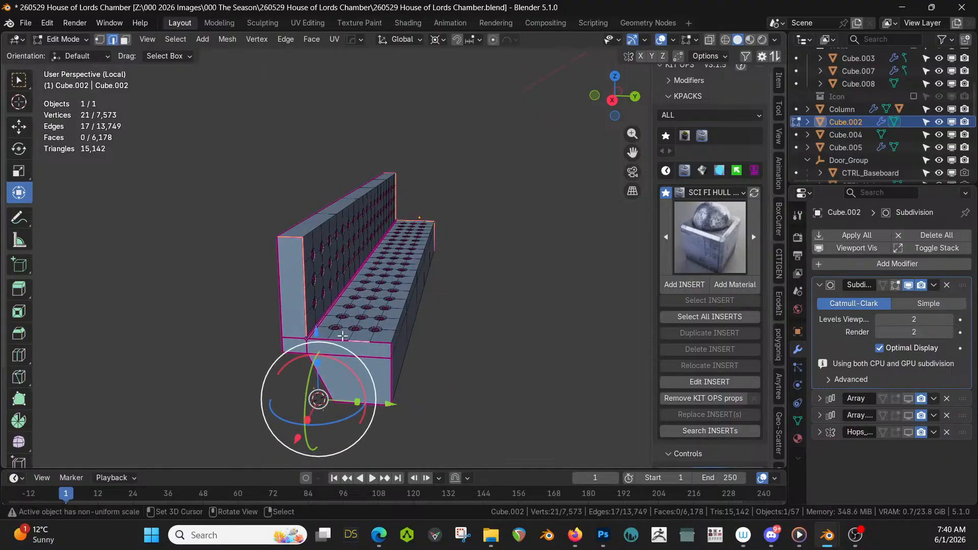
pyautogui.keyDown('ctrl'); pyautogui.click(316, 338); pyautogui.keyUp('ctrl')
pyautogui.keyDown('ctrl'); pyautogui.click(382, 343); pyautogui.keyUp('ctrl')
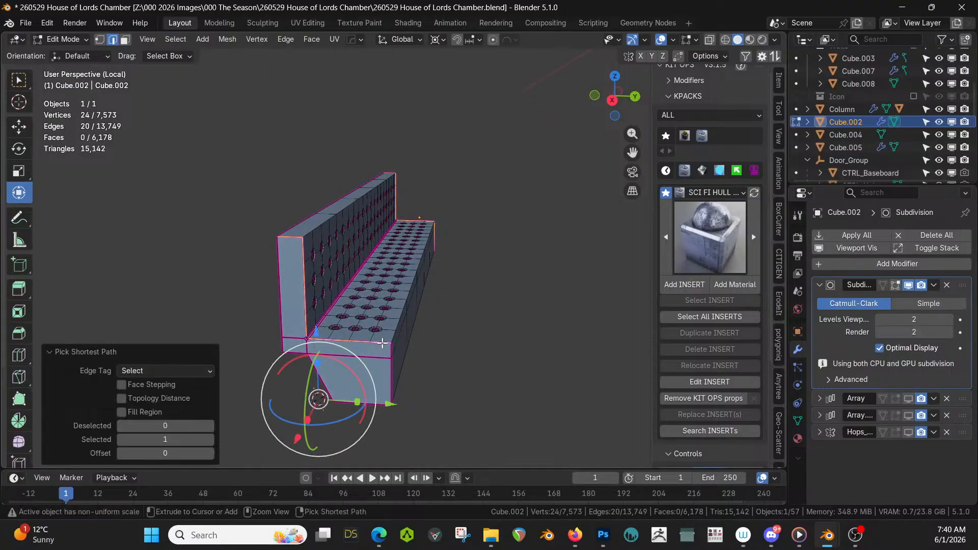
pyautogui.keyDown('ctrl'); pyautogui.click(389, 388); pyautogui.keyUp('ctrl')
# Apply an edge crease with a factor of 0.5 to the selected end edges
pyautogui.hotkey('shift', 'e')
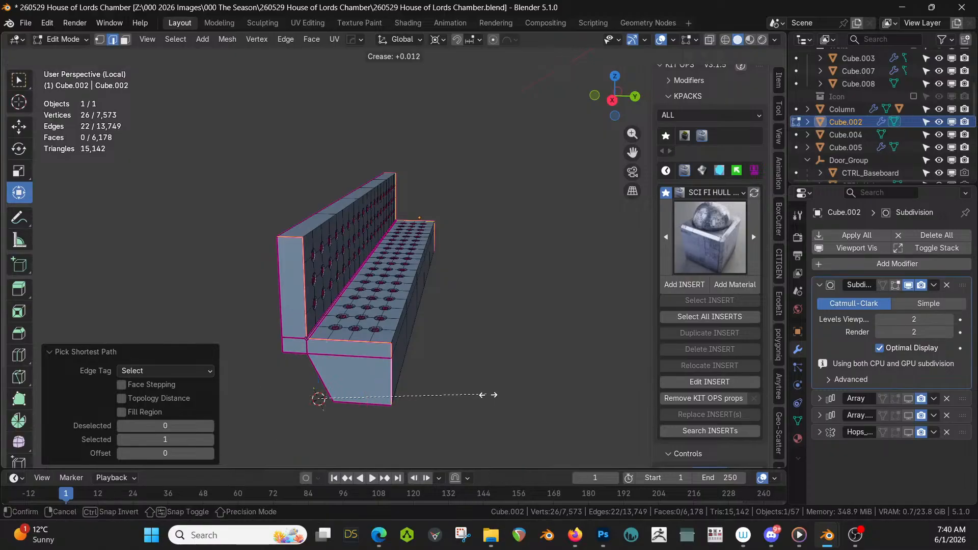
pyautogui.click(422, 406)
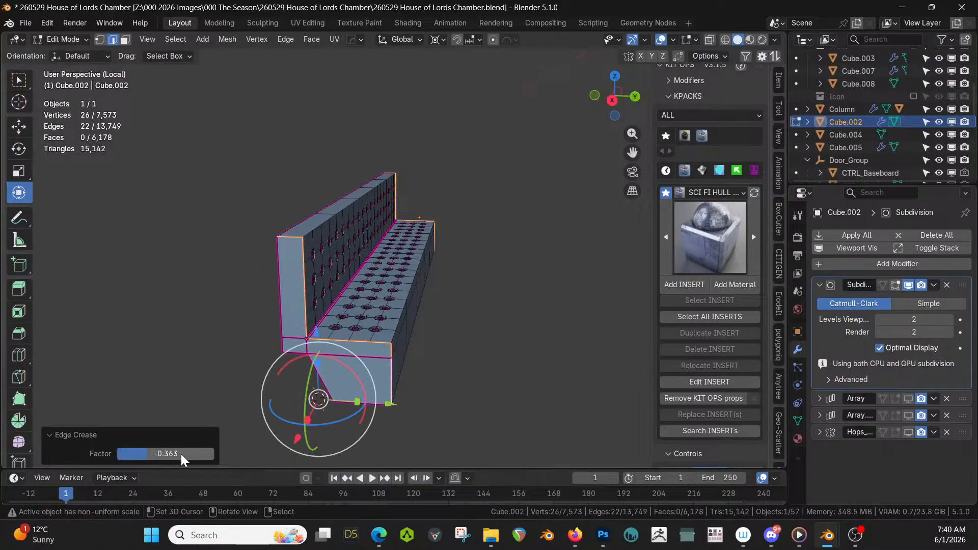
pyautogui.doubleClick(153, 454)
pyautogui.write('0.5')
pyautogui.press('Return')
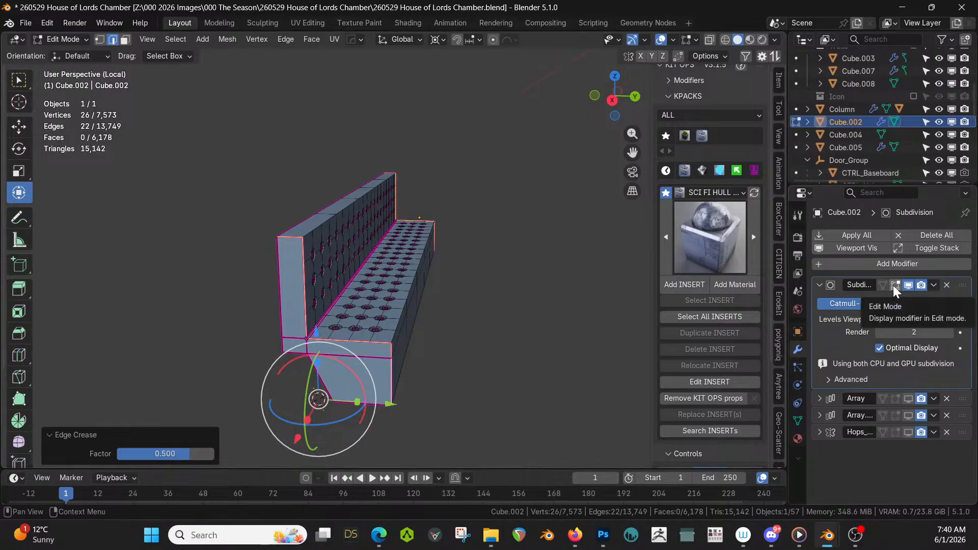
# Check the smoothed bench end in Object Mode, then return to Edit Mode and enable the Subdivision modifier's display there
pyautogui.press('Tab')
pyautogui.moveTo(527, 255); pyautogui.dragTo(301, 306, button='middle')
pyautogui.scroll(8, 301, 306)
pyautogui.scroll(-4, 303, 306)
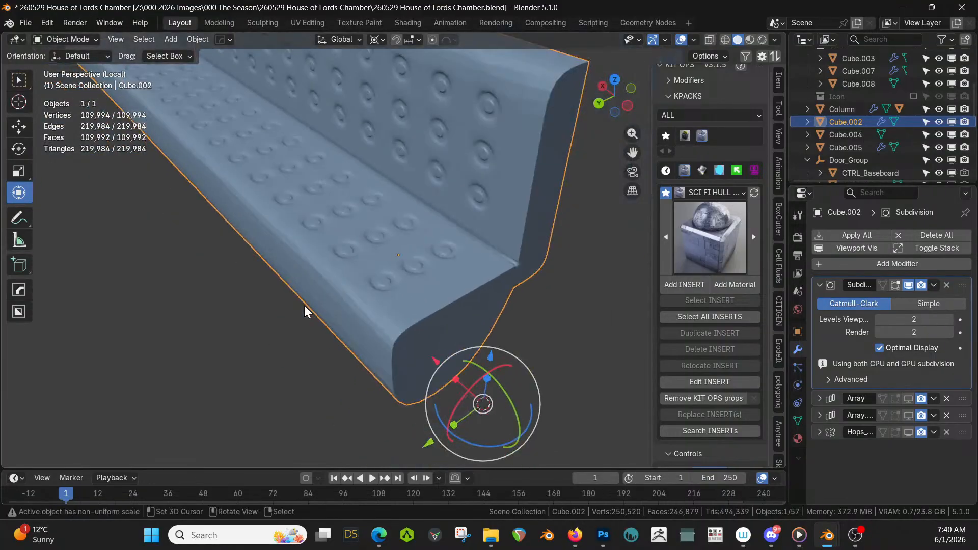
pyautogui.press('Tab')
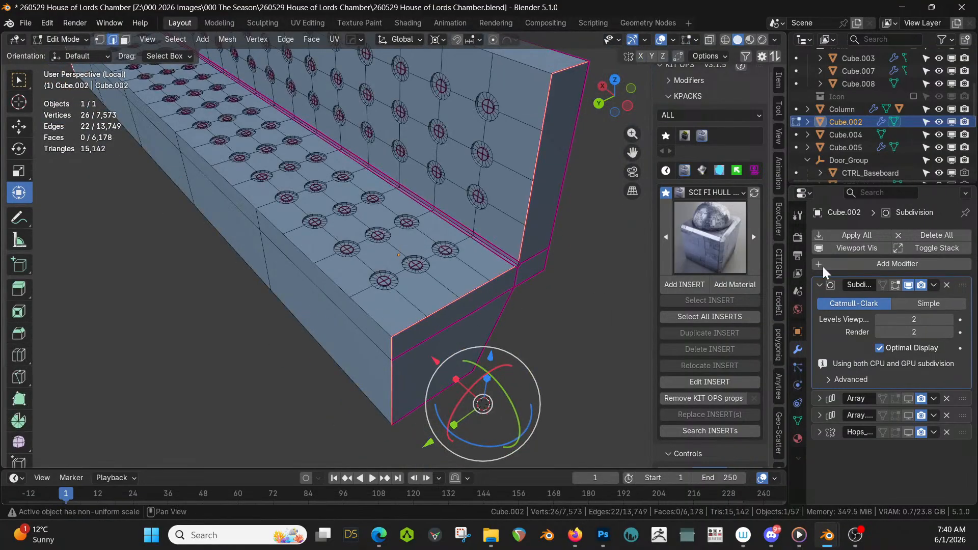
pyautogui.click(896, 284)
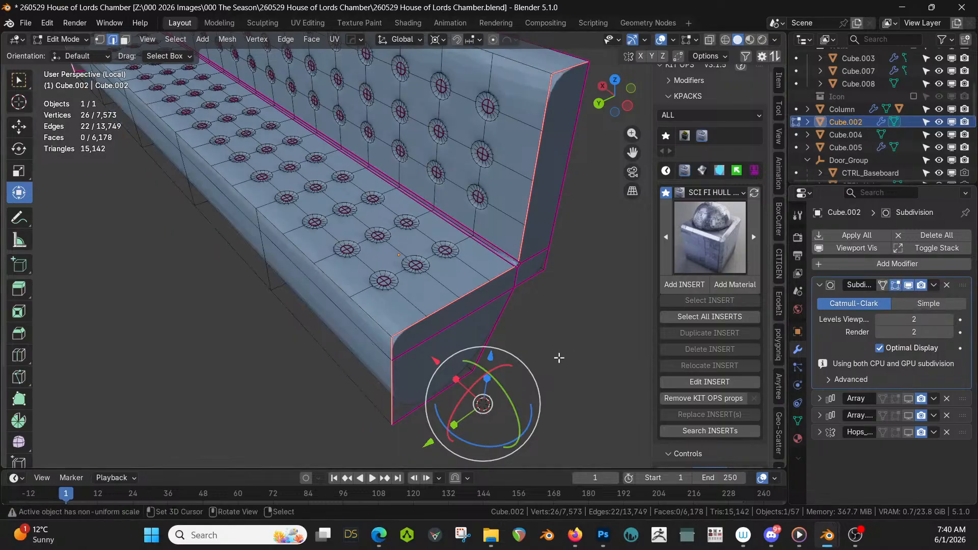
# Apply another edge crease to the selected end edges with a factor of 0
pyautogui.press('s')
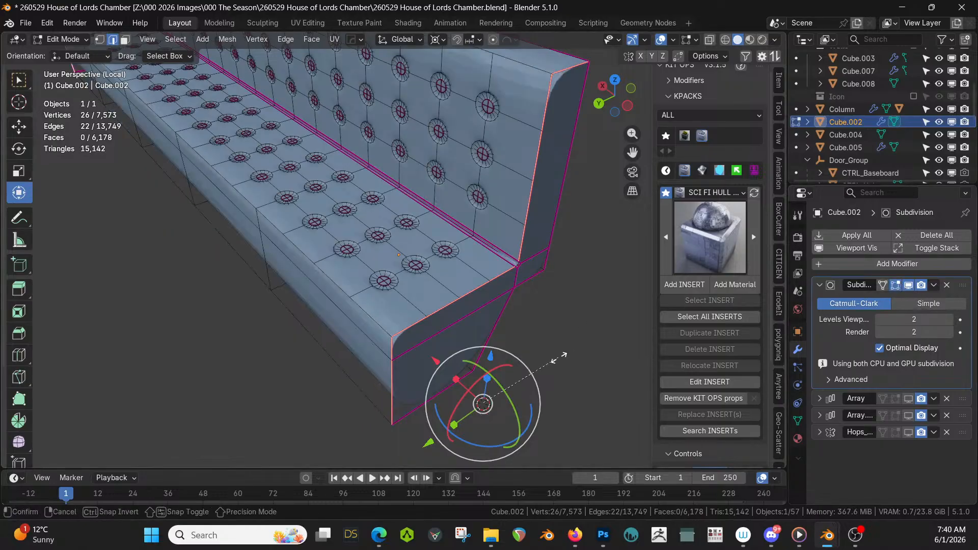
pyautogui.hotkey('shift', 'e')
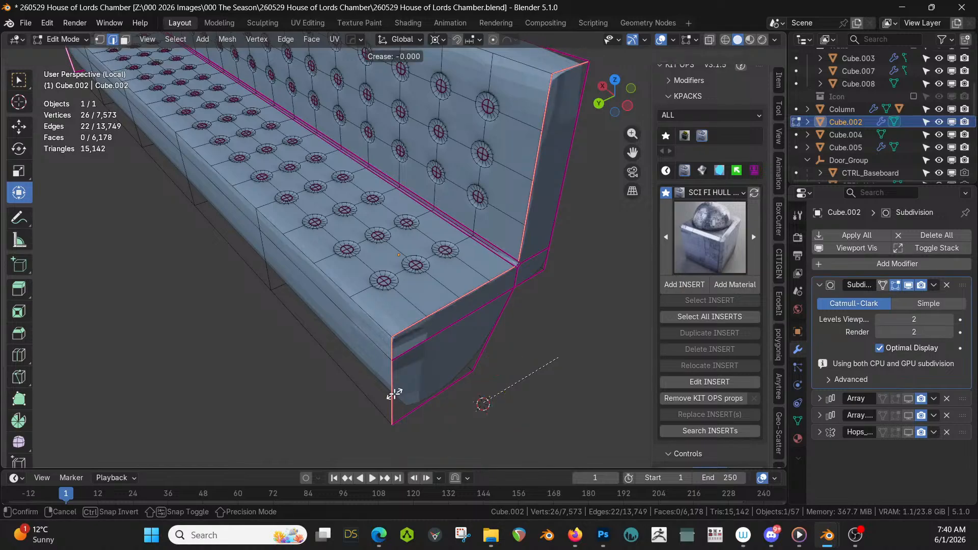
pyautogui.click(394, 393)
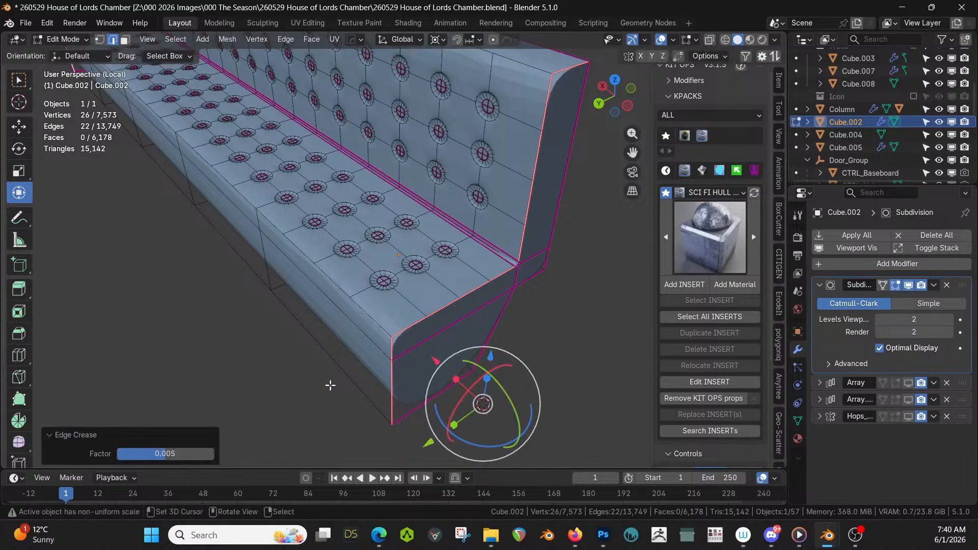
pyautogui.moveTo(249, 362); pyautogui.dragTo(207, 370, button='middle')
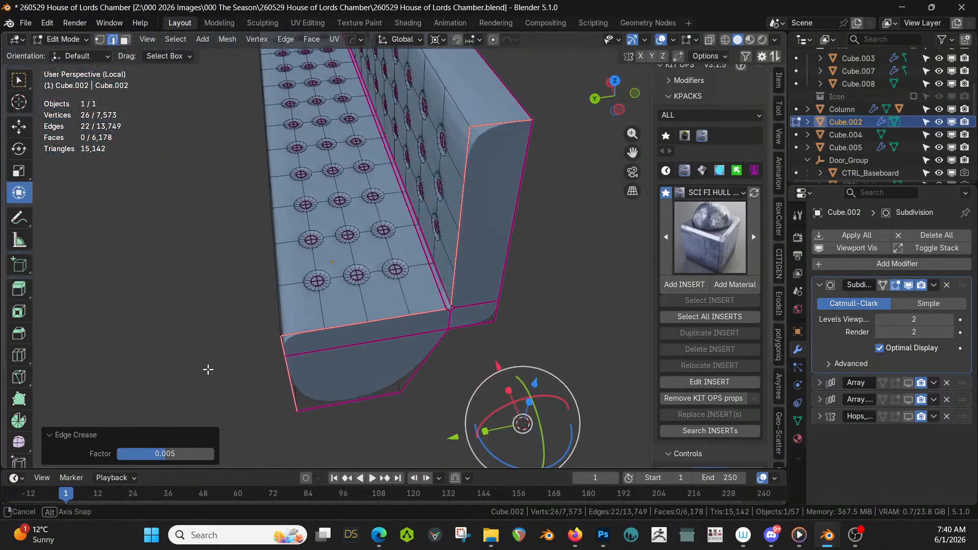
pyautogui.click(162, 454)
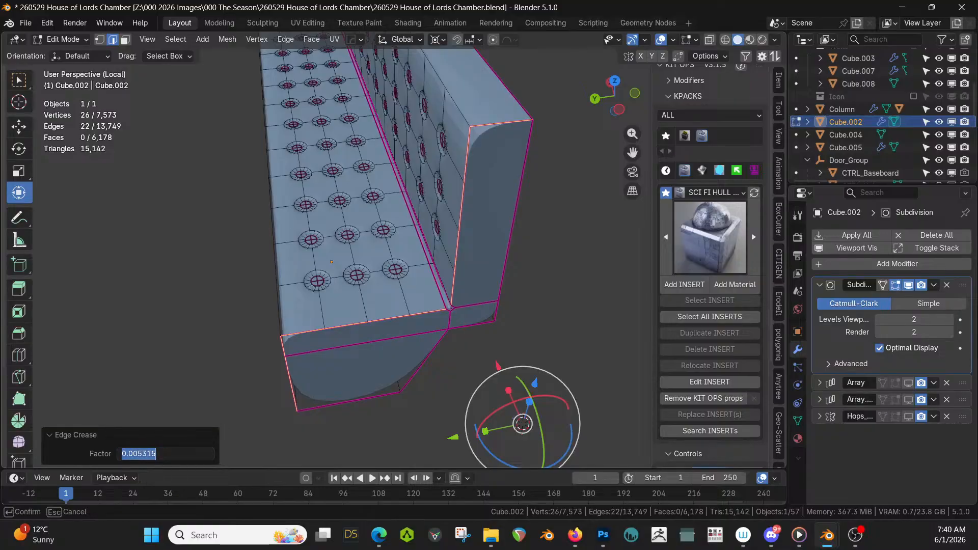
pyautogui.write('0')
pyautogui.press('Return')
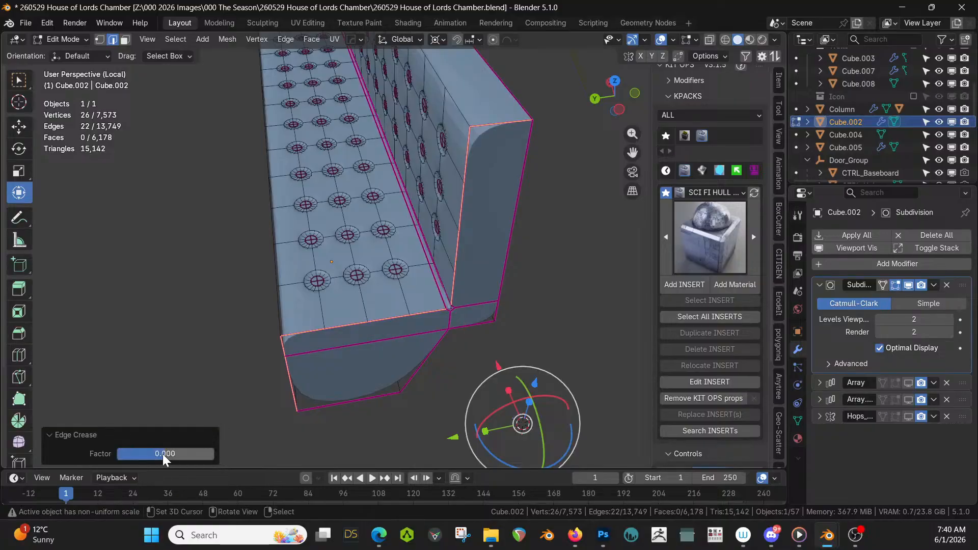
# Try an edge crease factor of -1 on the end edges, then set the factor back to 0
pyautogui.click(173, 454)
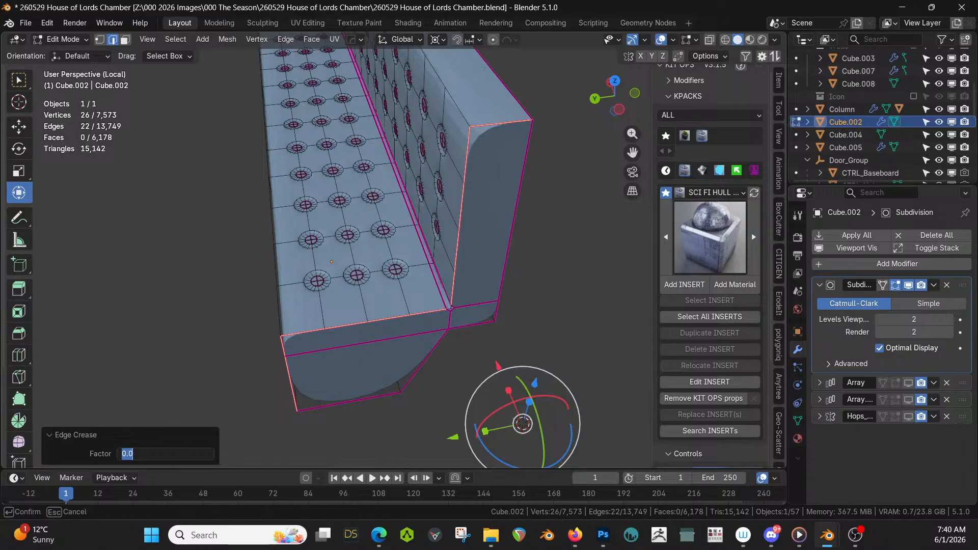
pyautogui.write('-1')
pyautogui.press('Return')
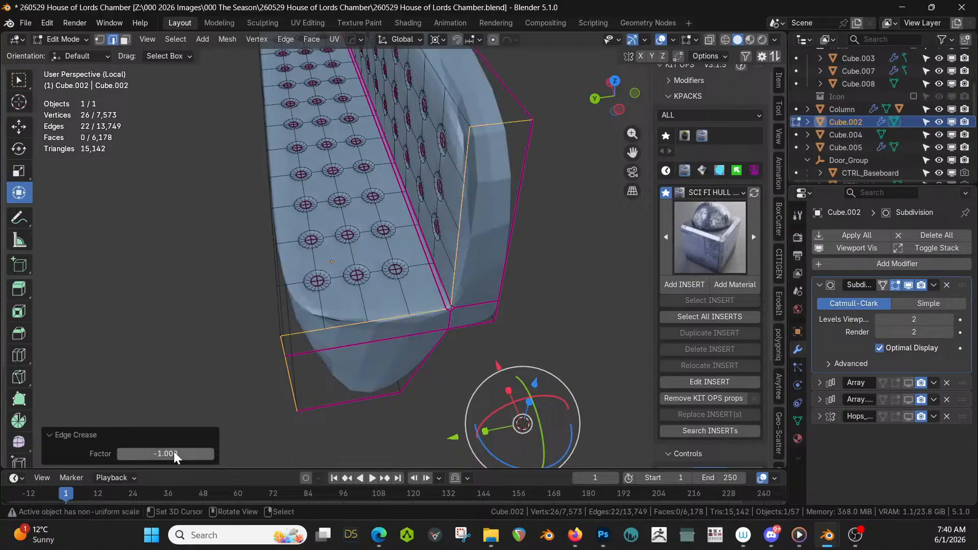
pyautogui.click(173, 451)
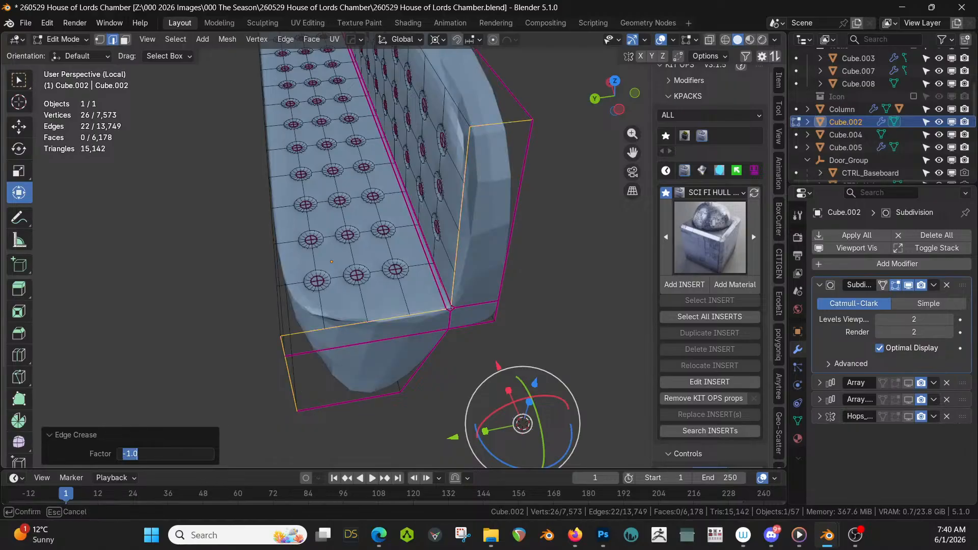
pyautogui.write('0')
pyautogui.press('Return')
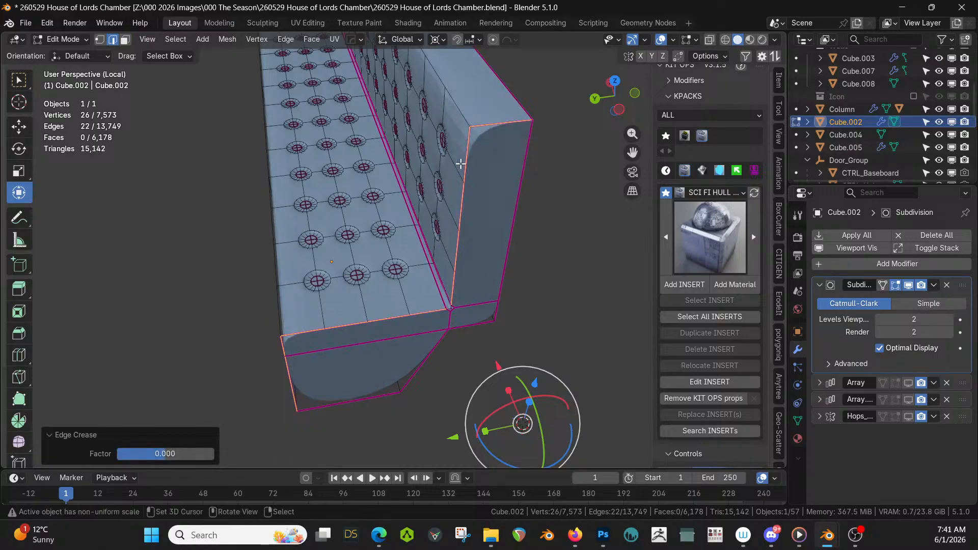
# Select only the backrest's front vertical edge path and the seat's upper side edge path at one bench end
pyautogui.click(467, 140)
pyautogui.keyDown('ctrl'); pyautogui.click(454, 289); pyautogui.keyUp('ctrl')
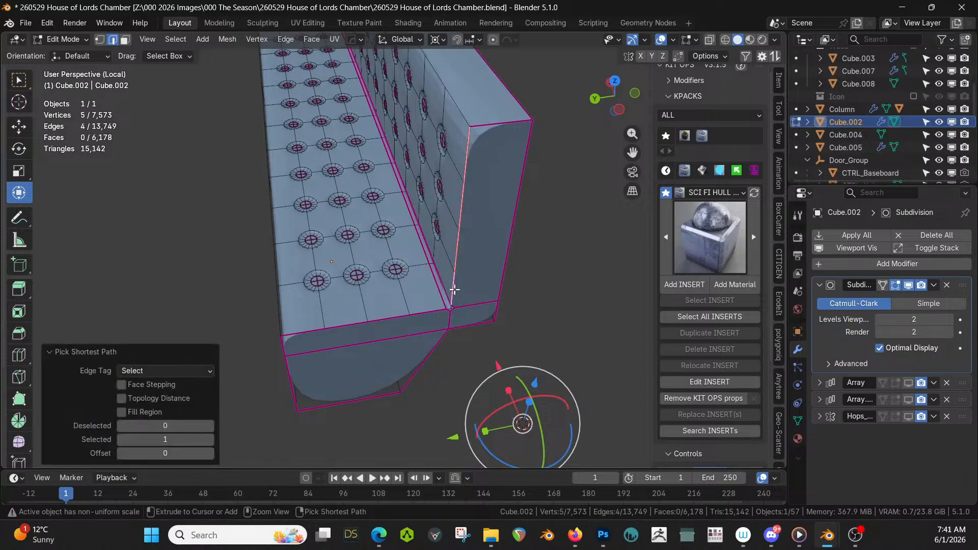
pyautogui.keyDown('ctrl'); pyautogui.click(296, 328); pyautogui.keyUp('ctrl')
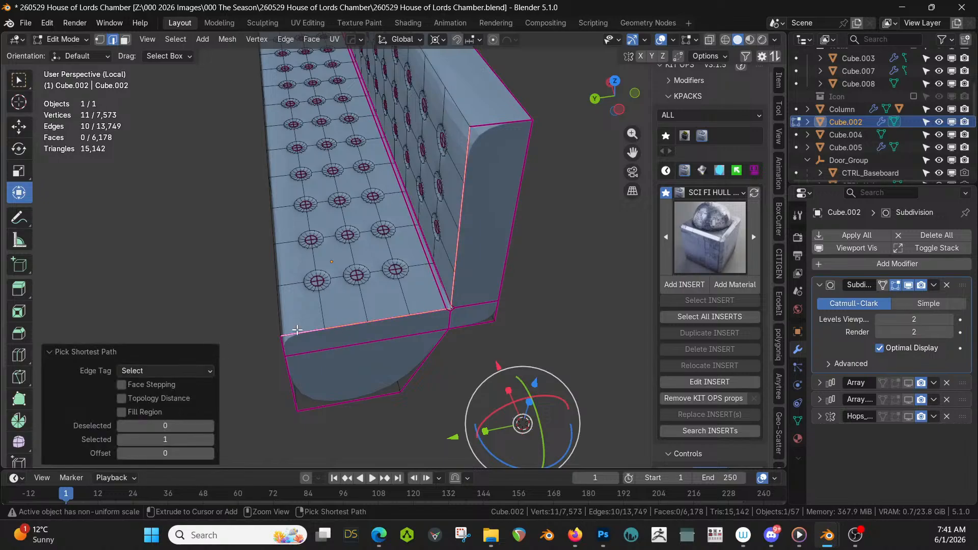
# Add the matching backrest and seat edge path at the opposite bench end to the selection
pyautogui.moveTo(393, 305); pyautogui.dragTo(518, 307, button='middle')
pyautogui.scroll(-3, 518, 308)
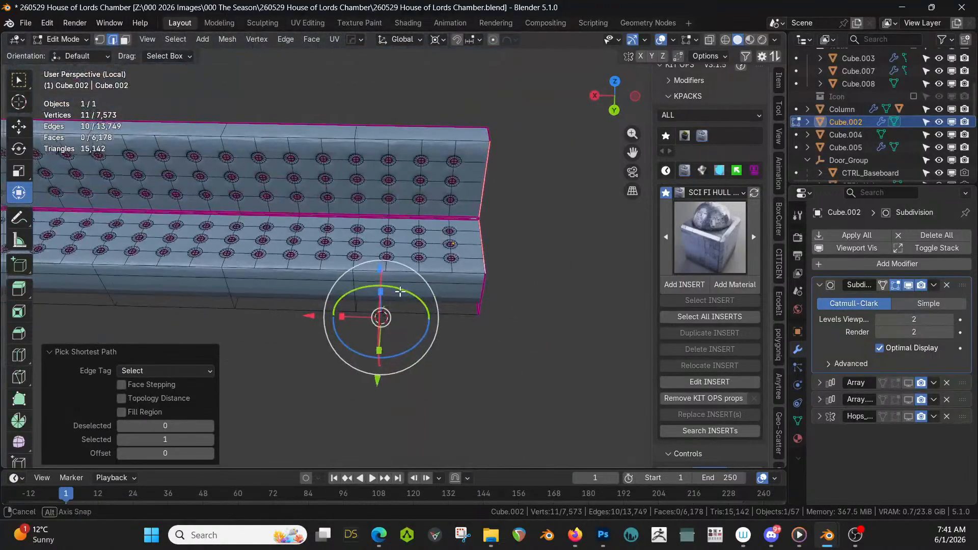
pyautogui.moveTo(400, 290); pyautogui.dragTo(139, 202, button='middle')
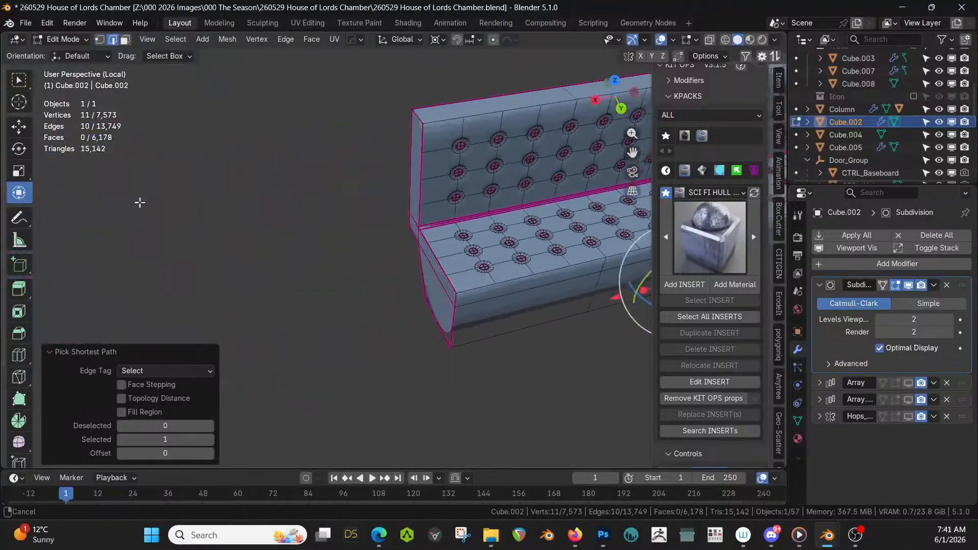
pyautogui.keyDown('shift'); pyautogui.click(422, 132); pyautogui.keyUp('shift')
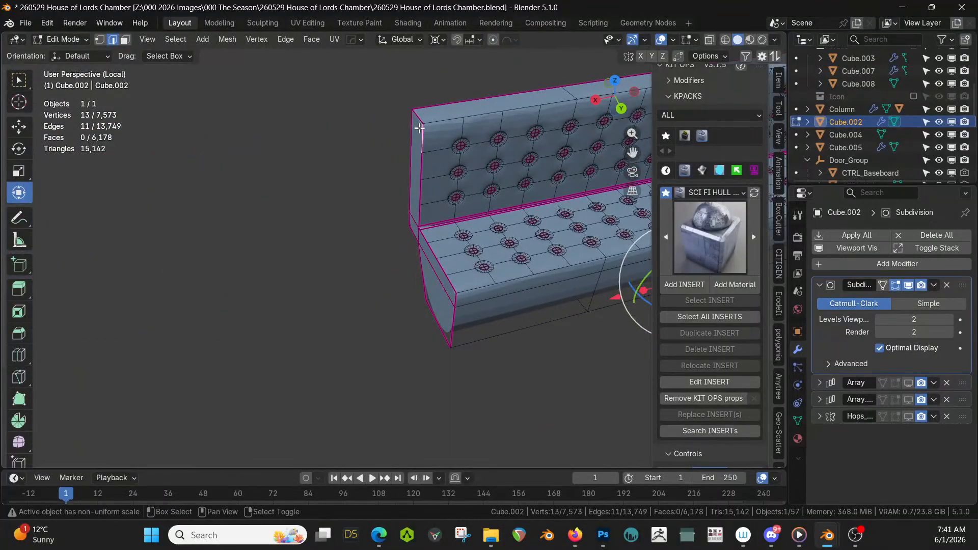
pyautogui.keyDown('ctrl'); pyautogui.click(458, 289); pyautogui.keyUp('ctrl')
# Apply an edge crease with a factor of -0.5 to the selected backrest and seat end edges and inspect the softened bench
pyautogui.moveTo(458, 289); pyautogui.dragTo(144, 296, button='middle')
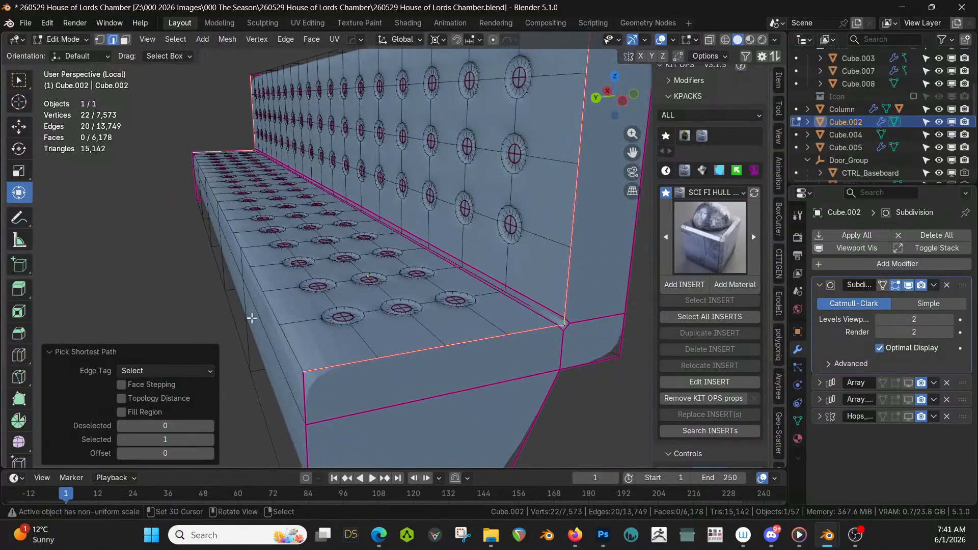
pyautogui.press('s')
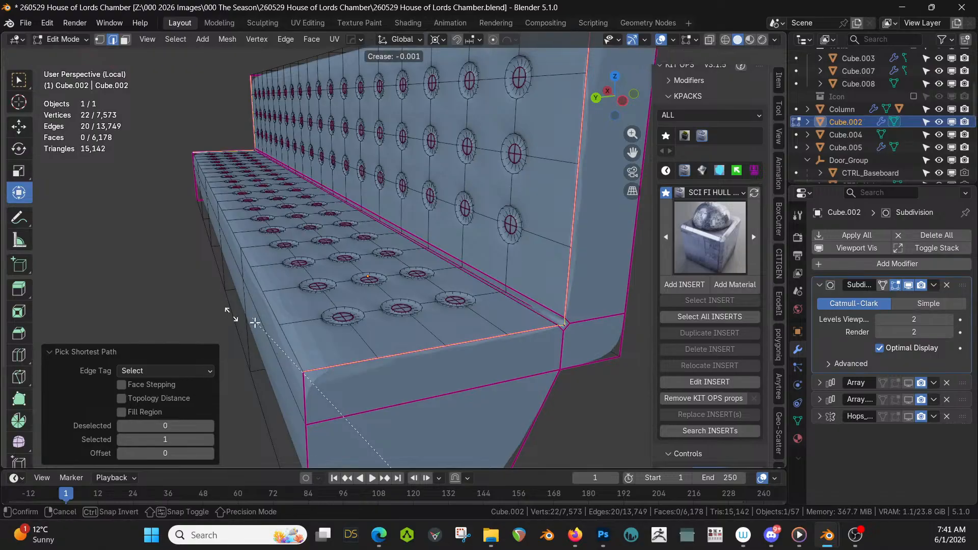
pyautogui.click(406, 331)
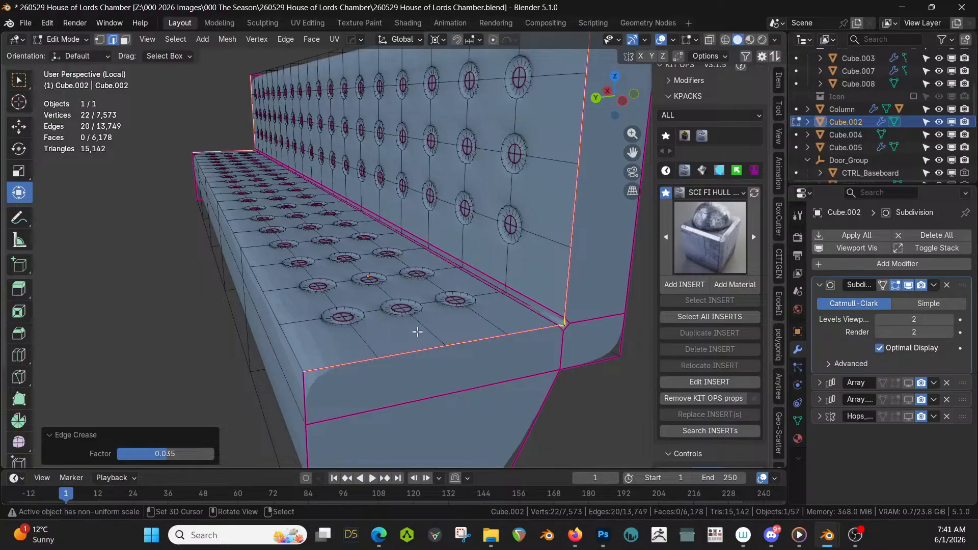
pyautogui.click(169, 455)
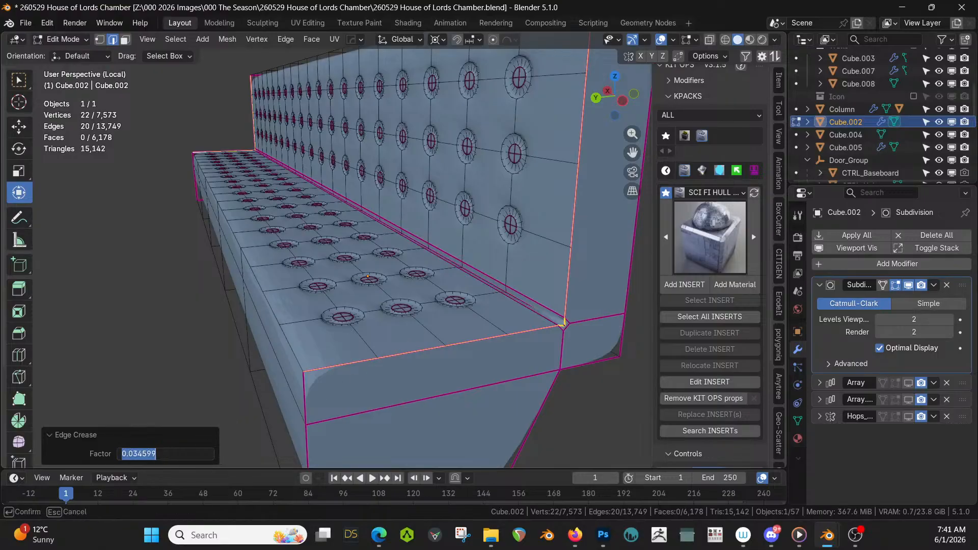
pyautogui.write('-.5')
pyautogui.press('Return')
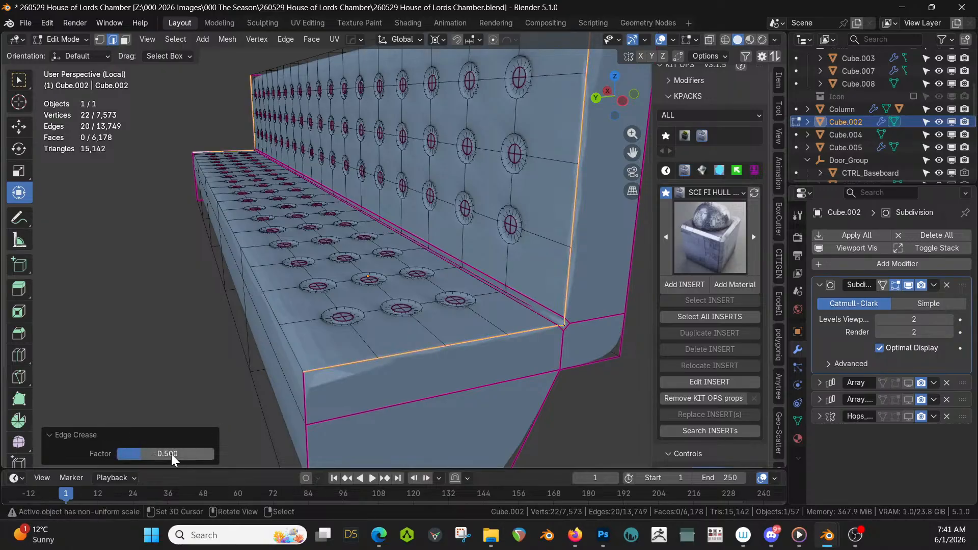
pyautogui.moveTo(277, 355); pyautogui.dragTo(350, 364, button='middle')
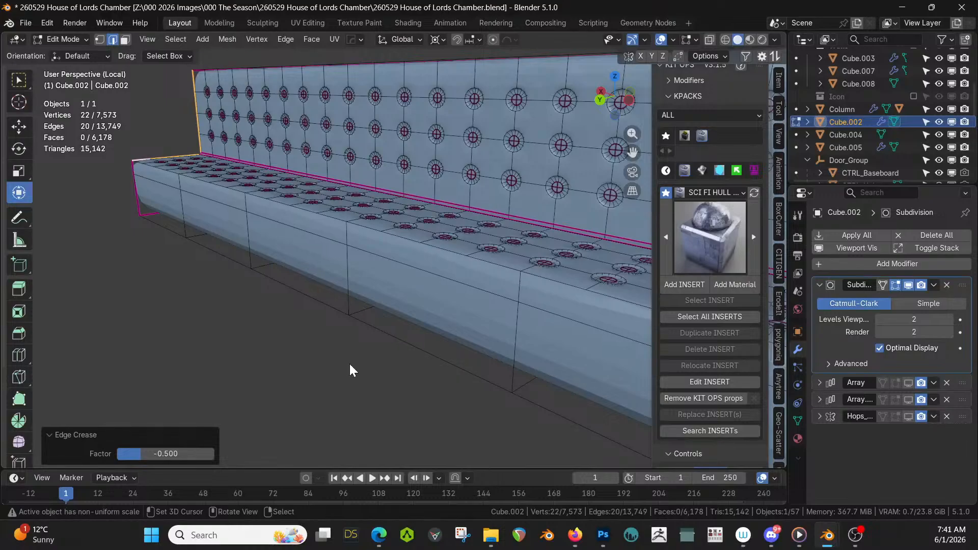
# Inspect the bench's softened ends and seat front in Object Mode, alone and within the chamber, and return to isolated mesh editing
pyautogui.press('Tab')
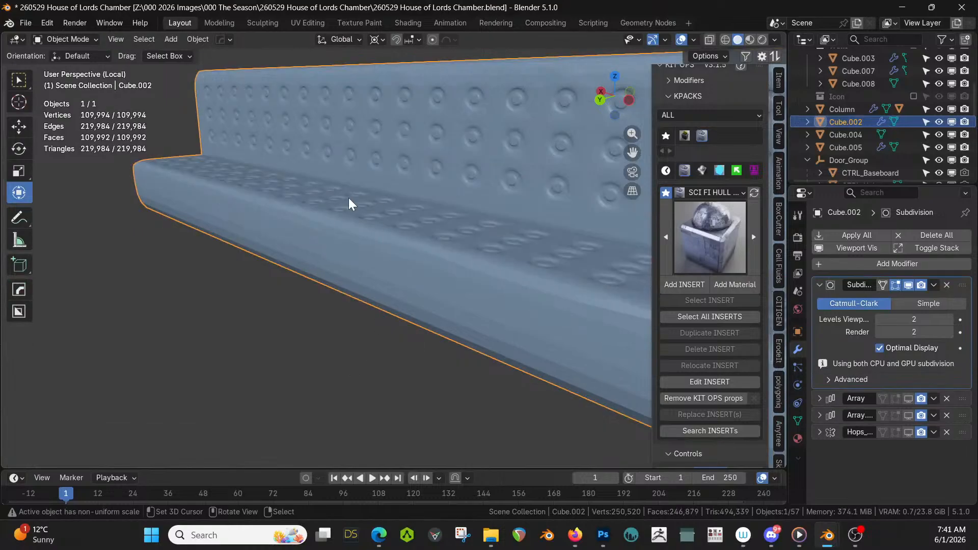
pyautogui.scroll(-5, 348, 197)
pyautogui.moveTo(386, 206); pyautogui.dragTo(432, 225, button='middle')
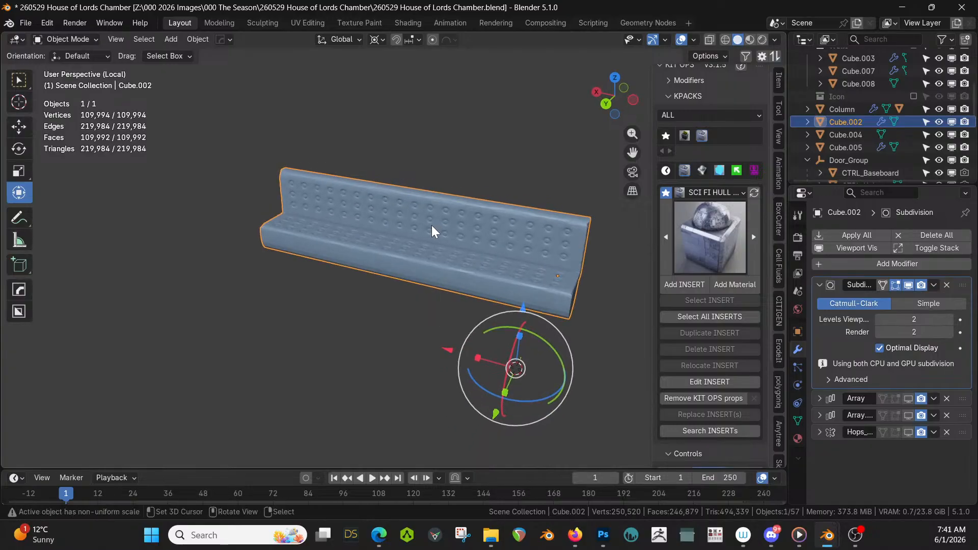
pyautogui.scroll(5, 432, 225)
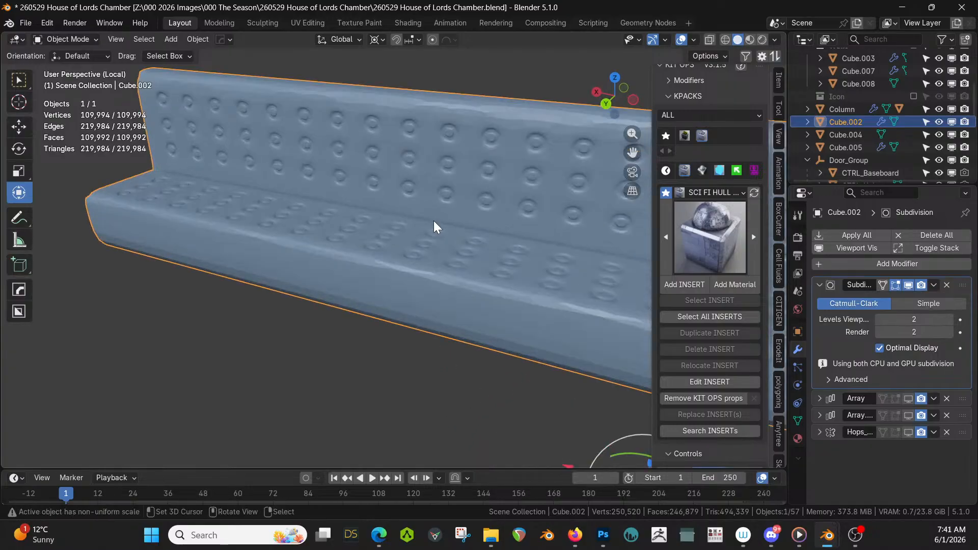
pyautogui.scroll(-3, 451, 228)
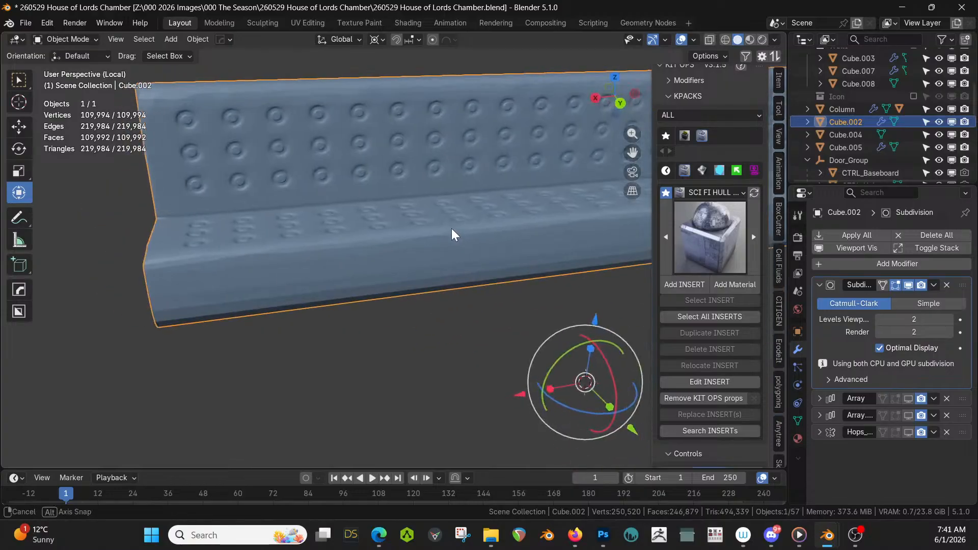
pyautogui.moveTo(451, 228); pyautogui.dragTo(368, 250, button='middle')
pyautogui.scroll(2, 463, 230)
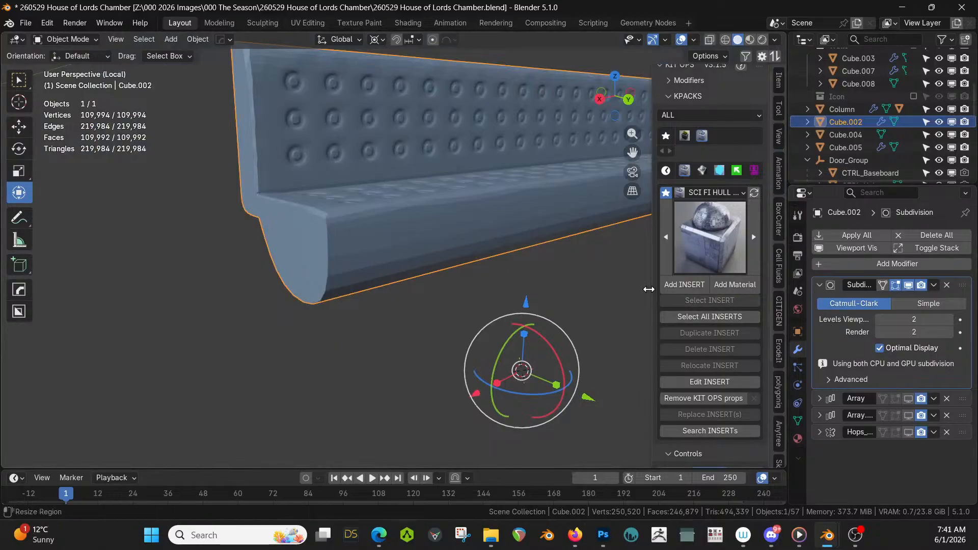
pyautogui.moveTo(501, 312); pyautogui.dragTo(448, 268, button='middle')
pyautogui.press('KP_Divide')
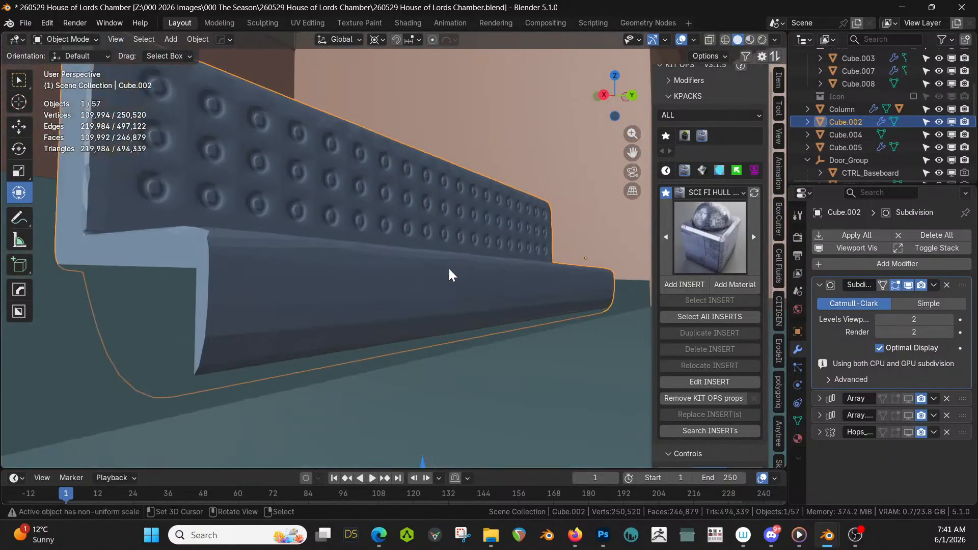
pyautogui.press('KP_Divide')
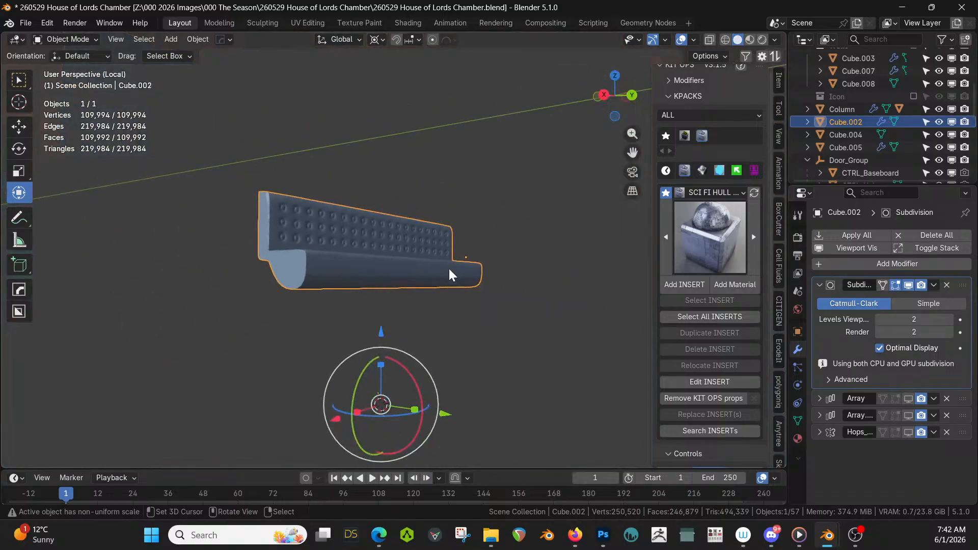
pyautogui.press('Tab')
pyautogui.moveTo(448, 267); pyautogui.dragTo(313, 292, button='middle')
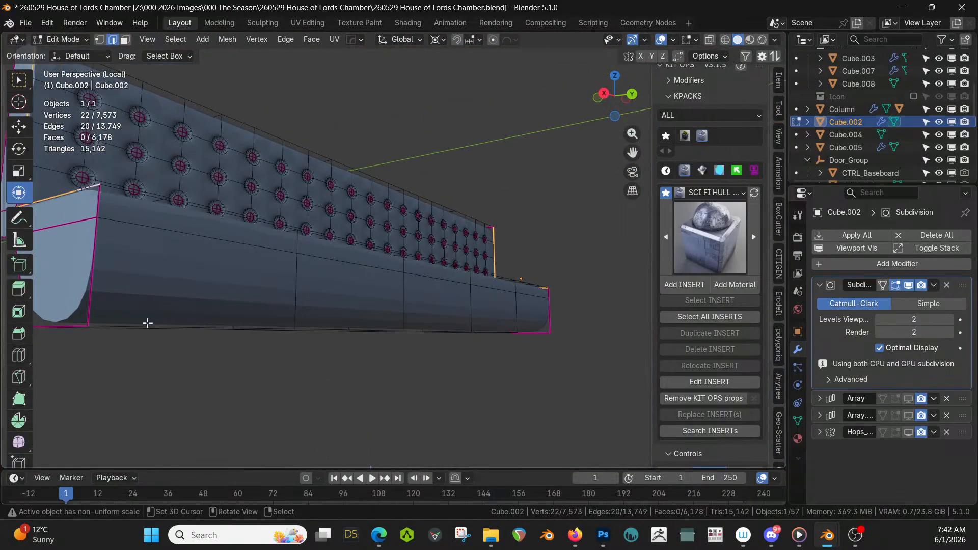
pyautogui.click(123, 329)
pyautogui.moveTo(135, 323); pyautogui.dragTo(6, 193, button='middle')
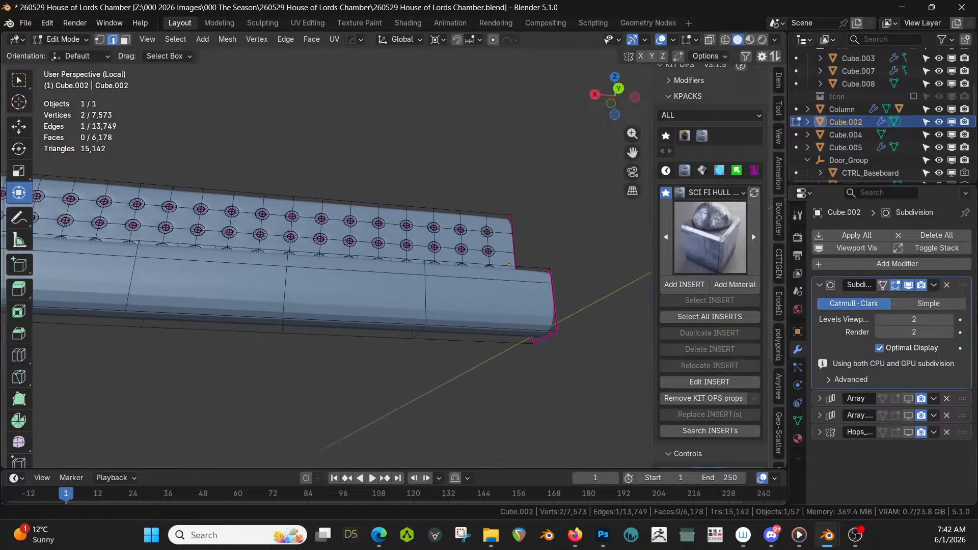
pyautogui.keyDown('ctrl'); pyautogui.click(548, 330); pyautogui.keyUp('ctrl')
pyautogui.moveTo(550, 330); pyautogui.dragTo(509, 345, button='middle')
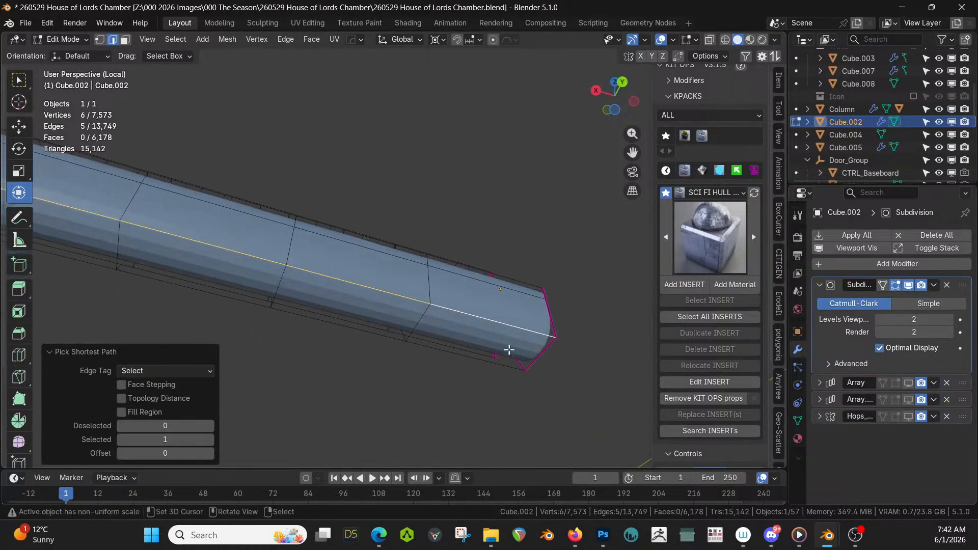
# Select all five faces along the underside of the bench seat base in face mode
pyautogui.press('3')
pyautogui.click(504, 350)
pyautogui.keyDown('shift'); pyautogui.click(387, 312); pyautogui.keyUp('shift')
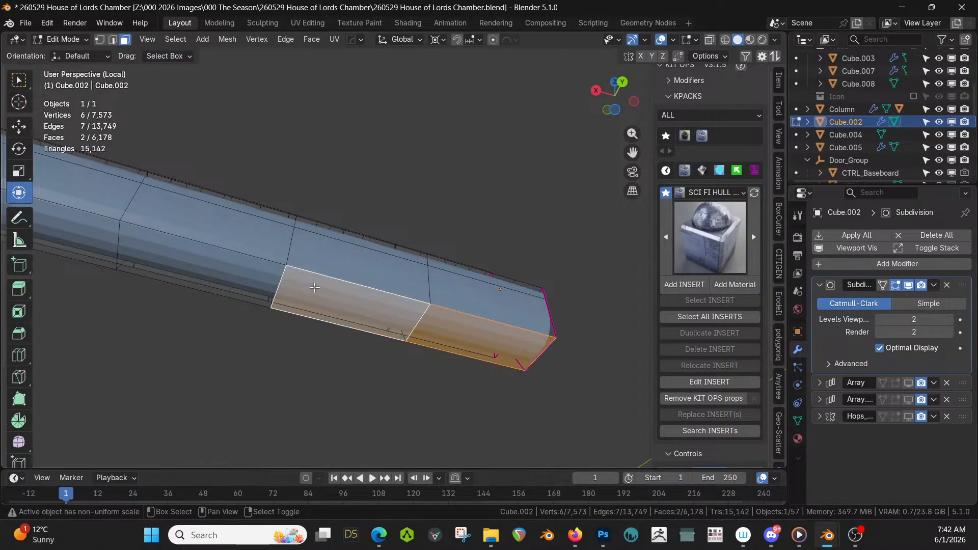
pyautogui.keyDown('shift'); pyautogui.click(251, 276); pyautogui.keyUp('shift')
pyautogui.keyDown('shift'); pyautogui.moveTo(252, 276); pyautogui.dragTo(594, 322, button='middle'); pyautogui.keyUp('shift')
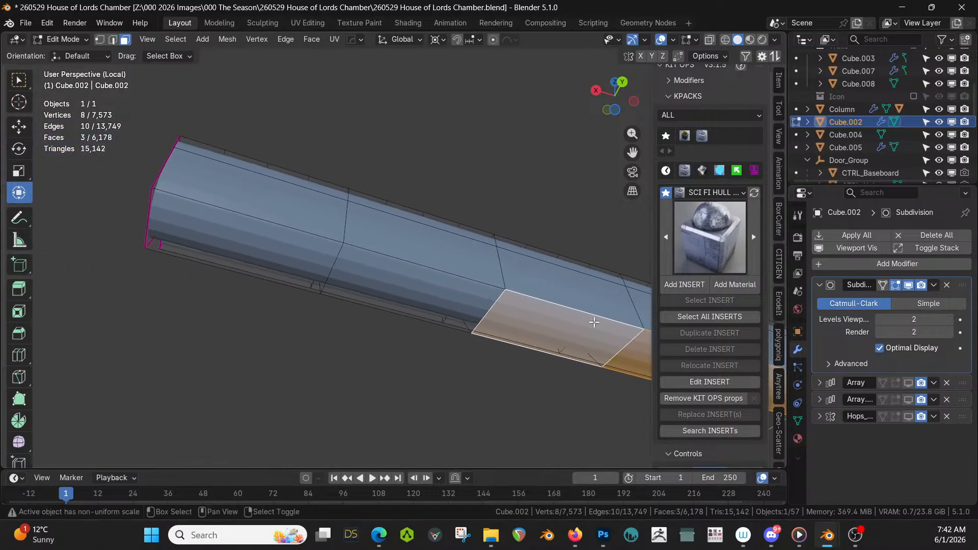
pyautogui.keyDown('shift'); pyautogui.click(427, 306); pyautogui.keyUp('shift')
pyautogui.keyDown('shift'); pyautogui.click(283, 255); pyautogui.keyUp('shift')
# Apply an edge crease with a factor of 1 to the selected underside faces and check the bench in Object Mode
pyautogui.hotkey('shift', 'e')
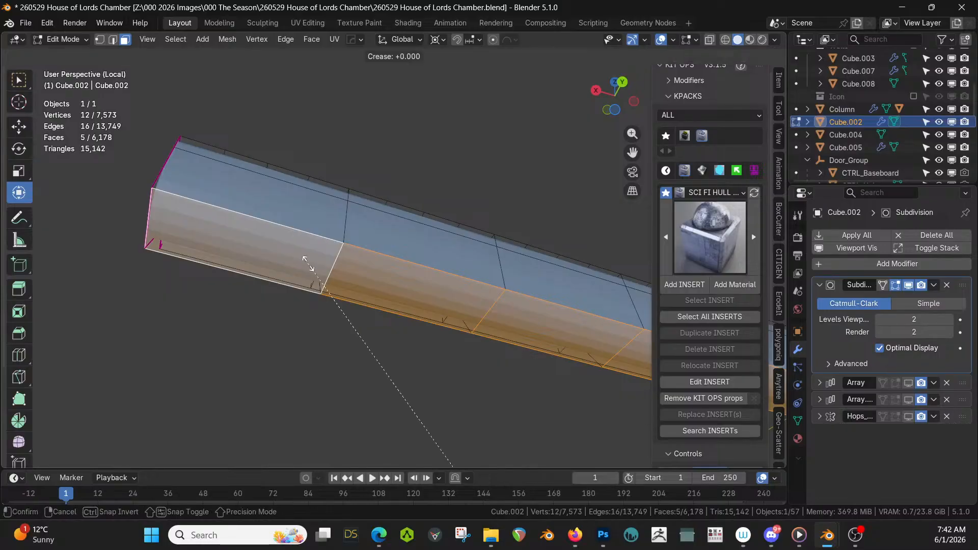
pyautogui.click(305, 260)
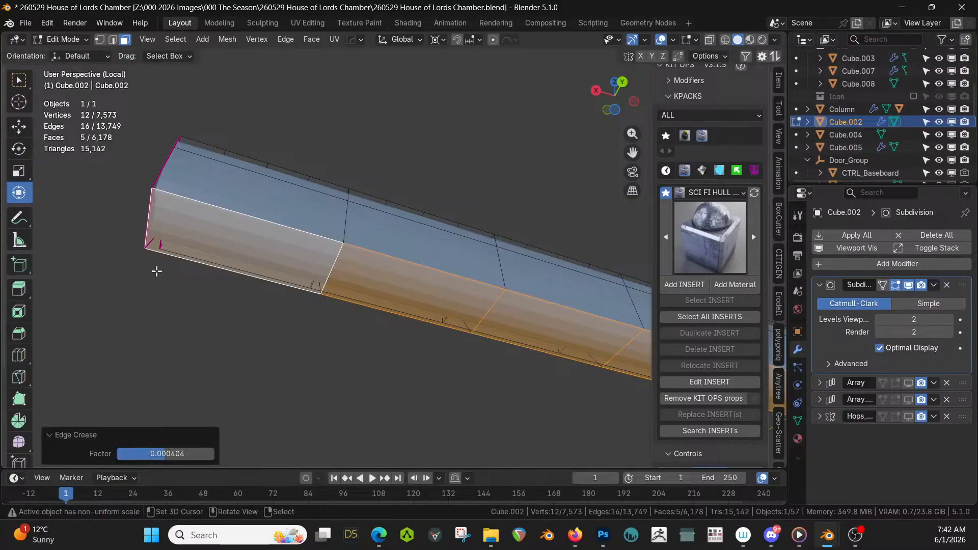
pyautogui.click(164, 454)
pyautogui.write('1')
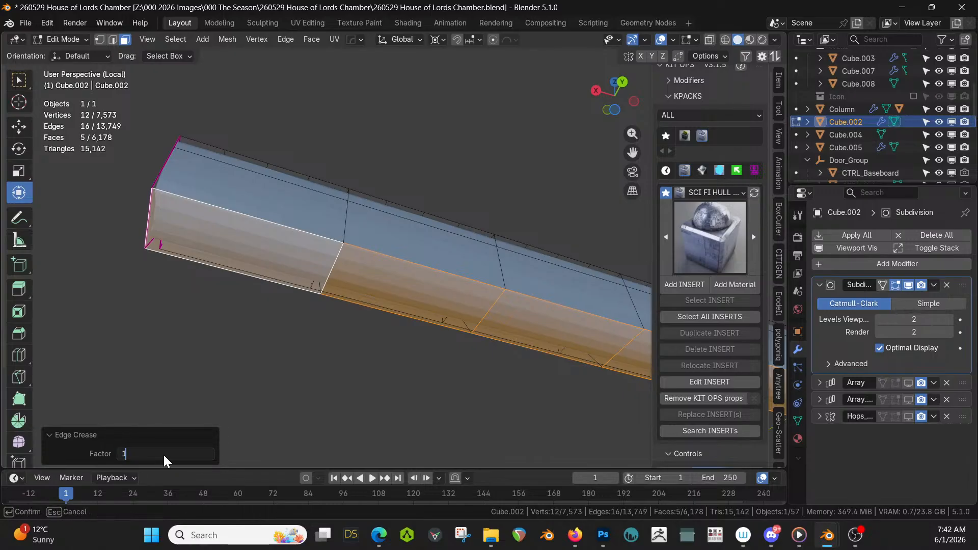
pyautogui.press('Return')
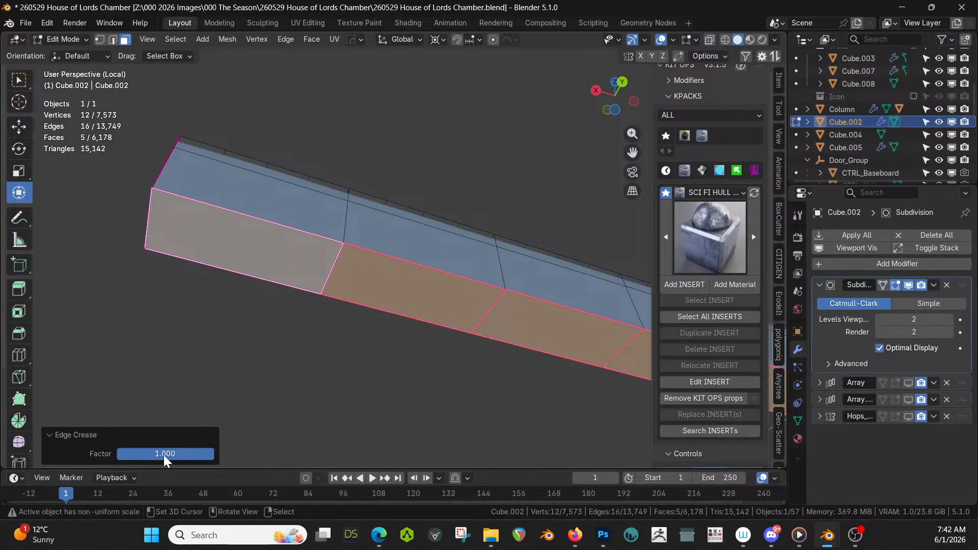
pyautogui.moveTo(223, 342); pyautogui.dragTo(280, 404, button='middle')
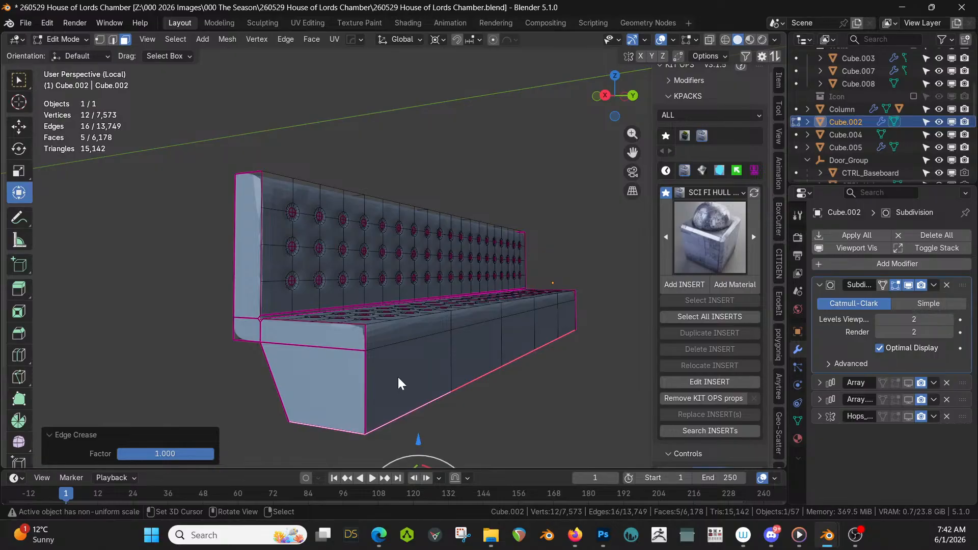
pyautogui.press('Tab')
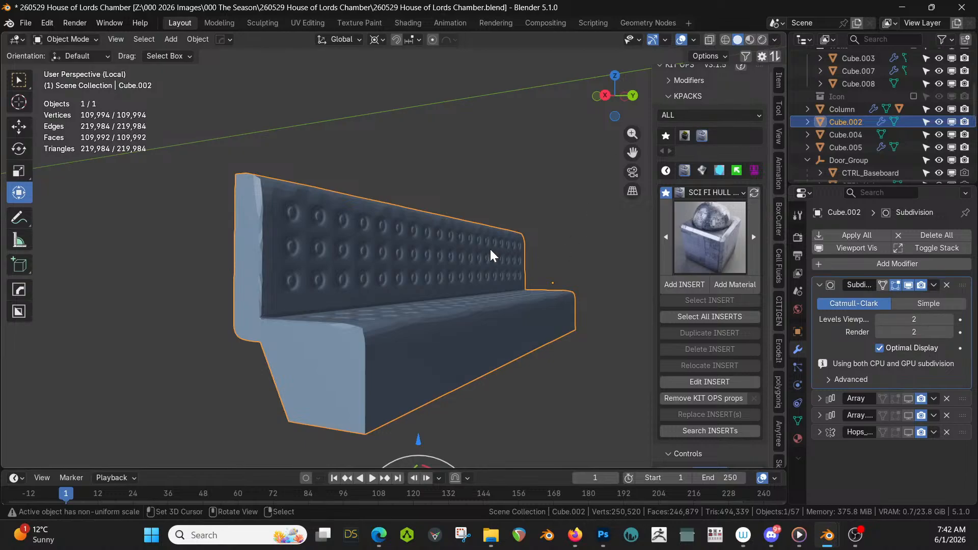
# Apply the bench's Subdivision modifier and return to Edit Mode on the seat base front
pyautogui.moveTo(489, 251); pyautogui.dragTo(815, 305, button='middle')
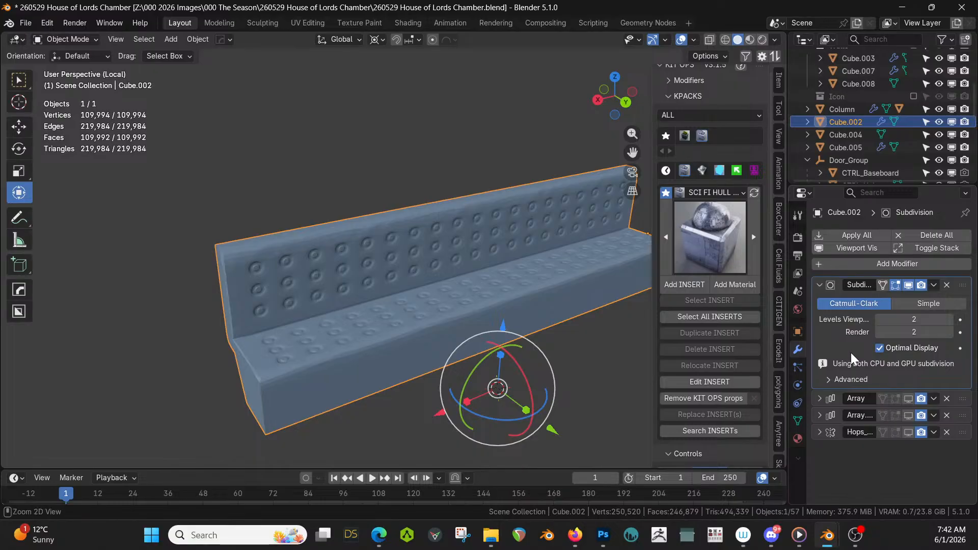
pyautogui.hotkey('ctrl', 'a')
pyautogui.press('Tab')
pyautogui.moveTo(423, 311); pyautogui.dragTo(440, 237, button='middle')
pyautogui.scroll(3, 410, 324)
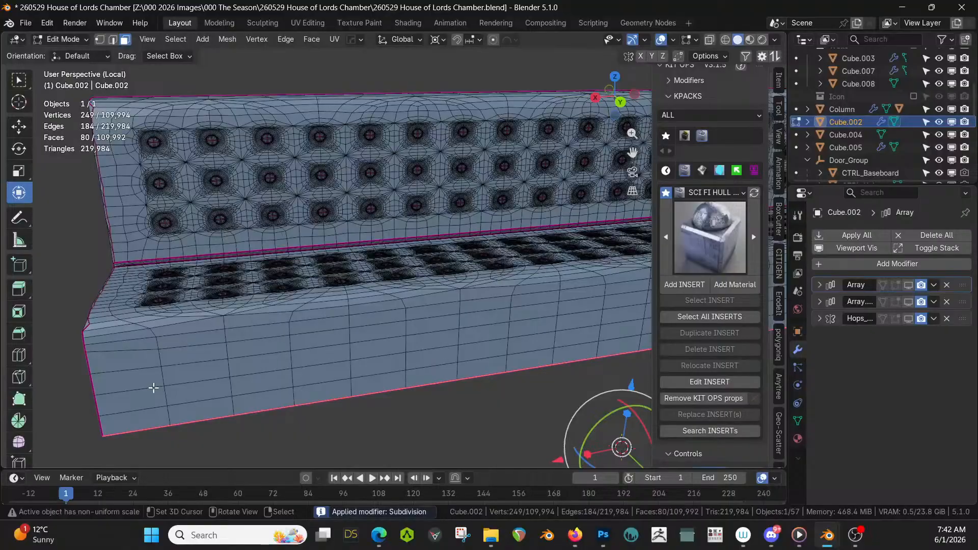
# Select the horizontal row of vertices along the middle of the seat base front, from one end to the other
pyautogui.click(170, 387)
pyautogui.press('1')
pyautogui.rightClick(166, 381)
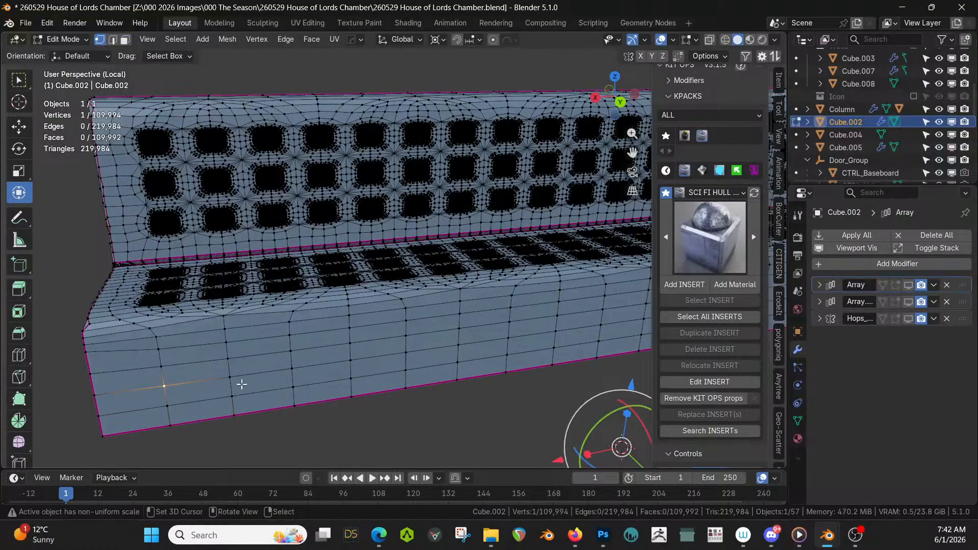
pyautogui.keyDown('shift'); pyautogui.moveTo(293, 377); pyautogui.dragTo(647, 409, button='middle'); pyautogui.keyUp('shift')
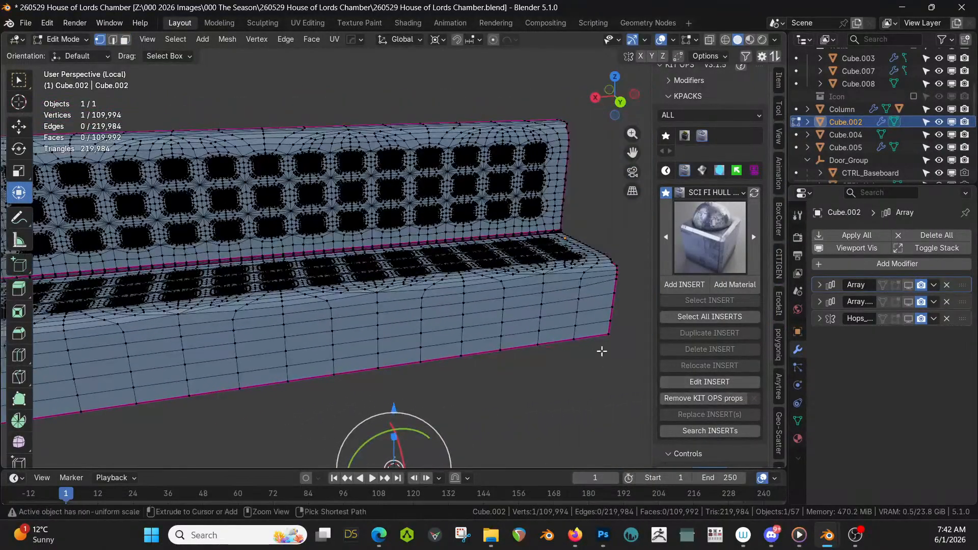
pyautogui.keyDown('ctrl'); pyautogui.click(584, 317); pyautogui.keyUp('ctrl')
pyautogui.scroll(-1, 571, 325)
pyautogui.scroll(-1, 571, 324)
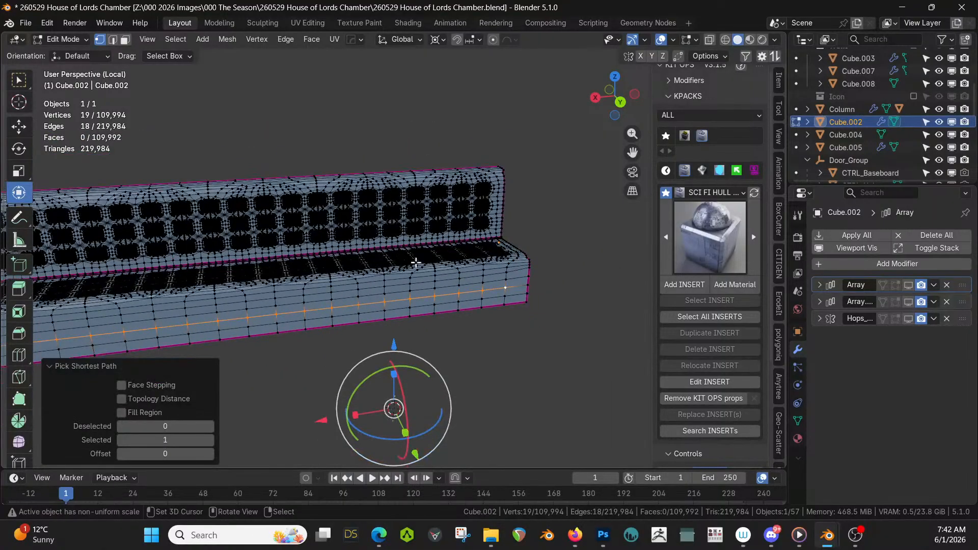
# Add the three matching mid-height vertices on each end panel of the seat base to the selection
pyautogui.moveTo(293, 209); pyautogui.dragTo(344, 248, button='middle')
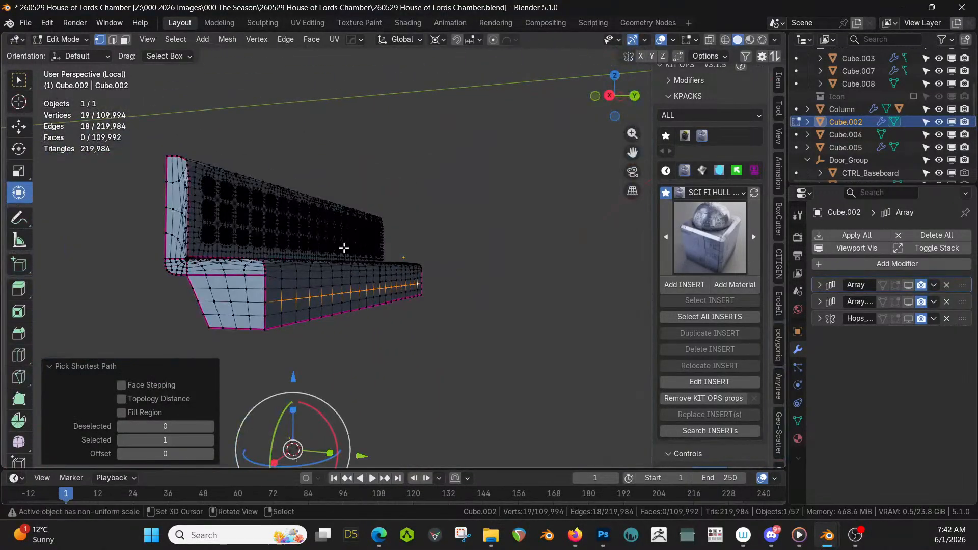
pyautogui.keyDown('shift'); pyautogui.click(232, 302); pyautogui.keyUp('shift')
pyautogui.keyDown('shift'); pyautogui.click(214, 302); pyautogui.keyUp('shift')
pyautogui.moveTo(451, 291); pyautogui.dragTo(470, 299, button='middle')
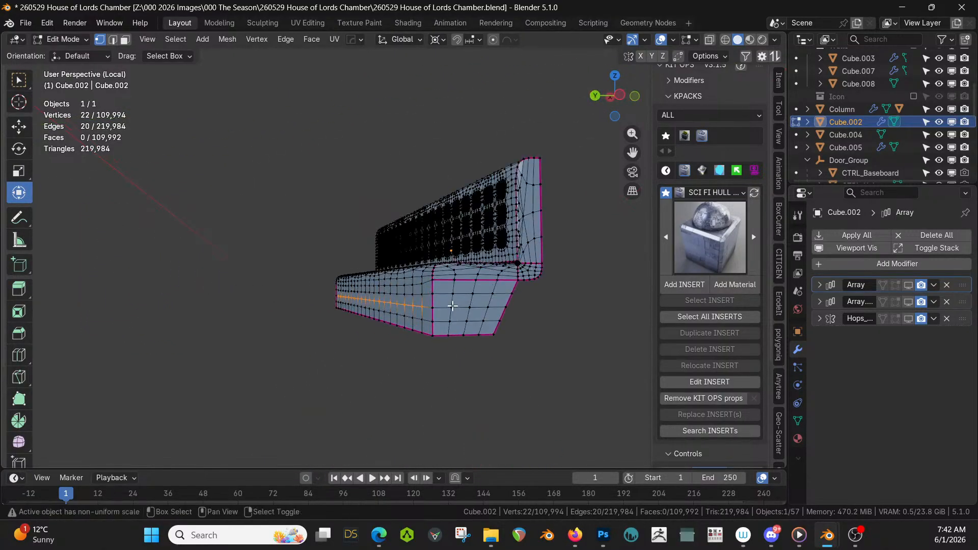
pyautogui.keyDown('shift'); pyautogui.click(452, 307); pyautogui.keyUp('shift')
pyautogui.keyDown('shift'); pyautogui.click(470, 306); pyautogui.keyUp('shift')
pyautogui.keyDown('shift'); pyautogui.click(487, 307); pyautogui.keyUp('shift')
pyautogui.scroll(3, 459, 301)
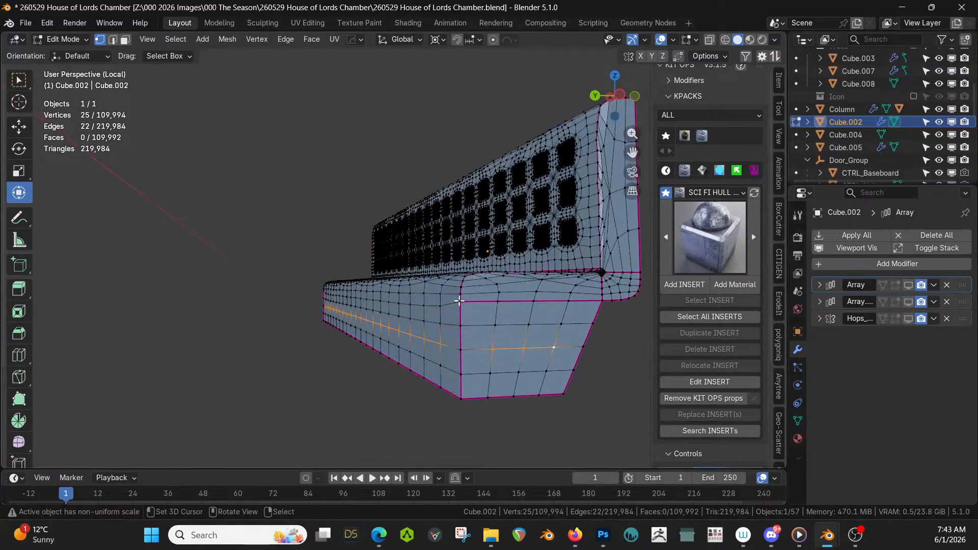
# Convert the selected vertices to circular faces with 16 segments and a radius of 0.01 using the HOps Circle tool
pyautogui.moveTo(459, 301); pyautogui.dragTo(711, 271, button='middle')
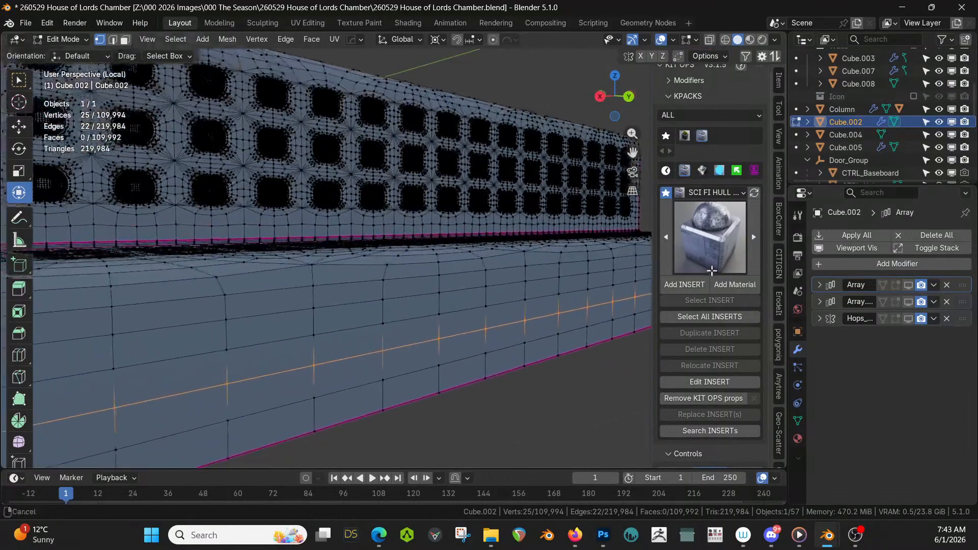
pyautogui.press('q')
pyautogui.click(460, 359)
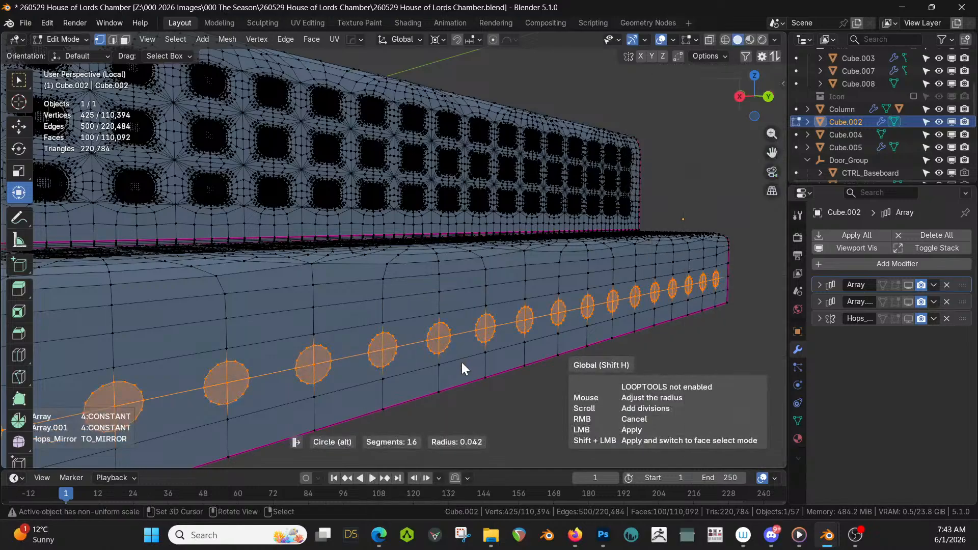
pyautogui.keyDown('shift'); pyautogui.click(416, 362); pyautogui.keyUp('shift')
pyautogui.moveTo(414, 356); pyautogui.dragTo(444, 330, button='middle')
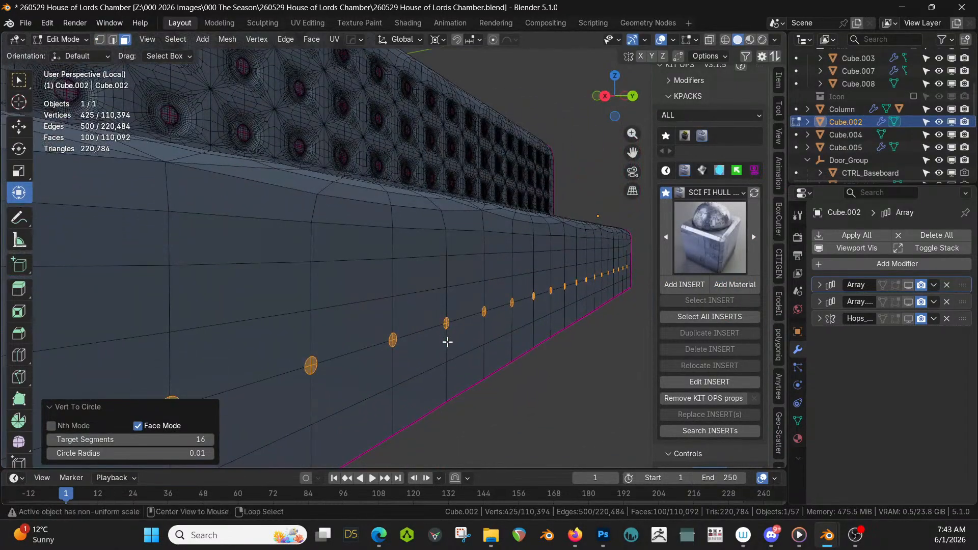
# Extrude the circular faces outward along their normals by about 0.0062 m to form studs
pyautogui.hotkey('alt', 'e')
pyautogui.click(448, 344)
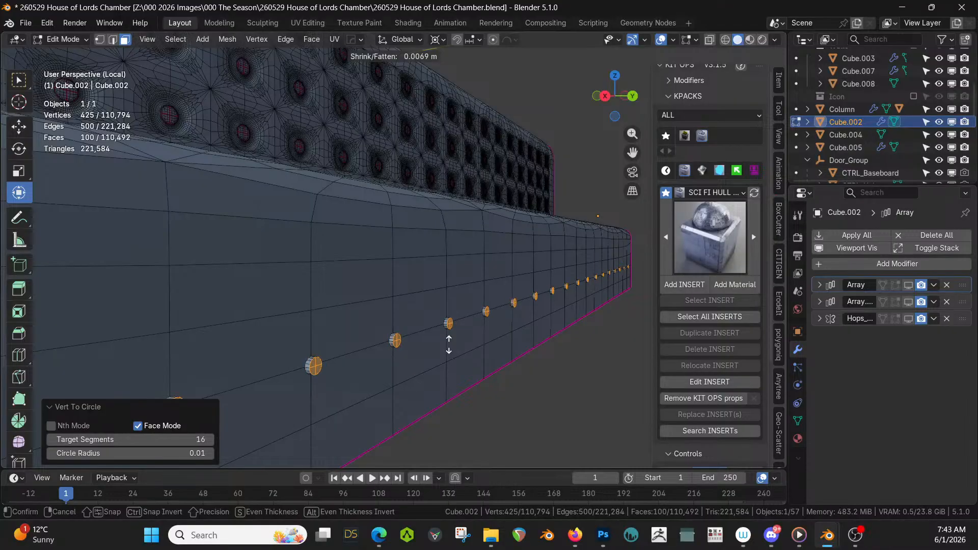
pyautogui.press('shift')
pyautogui.click(449, 345)
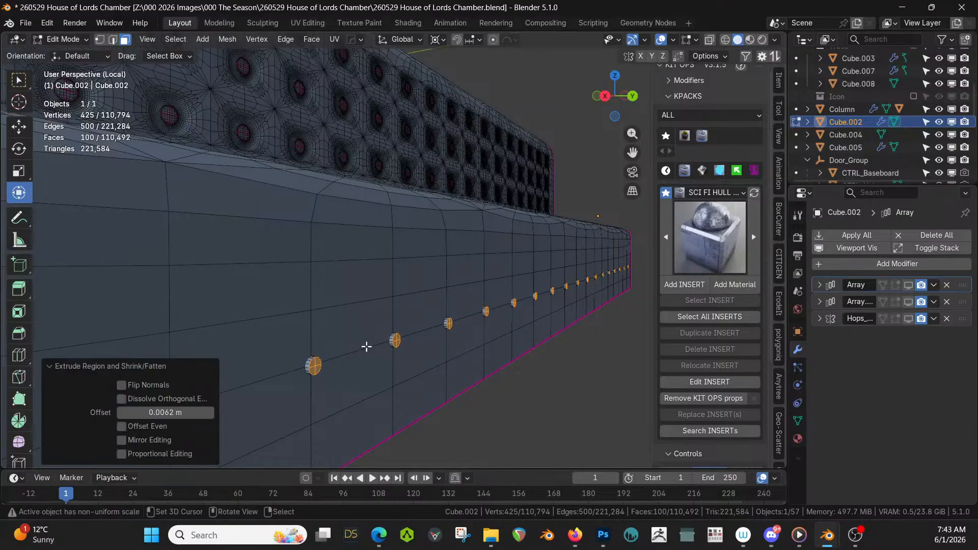
# Run the HOps Clean Mesh operation on the bench mesh and switch to vertex selection mode
pyautogui.press('q')
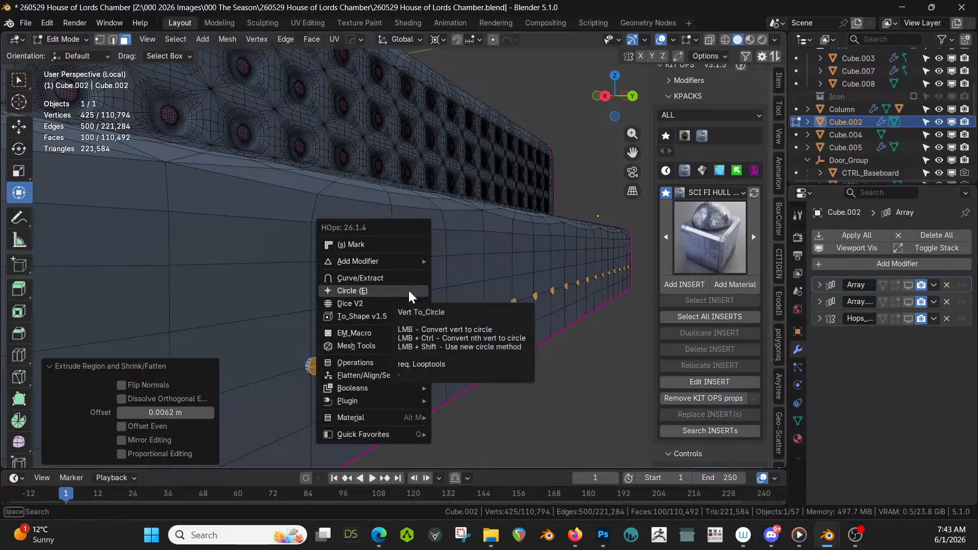
pyautogui.moveTo(380, 360)
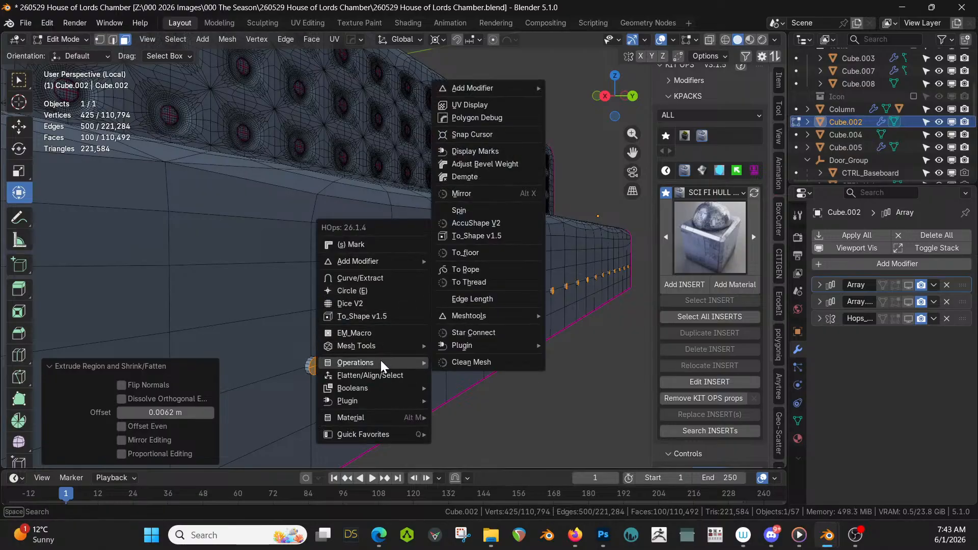
pyautogui.click(463, 363)
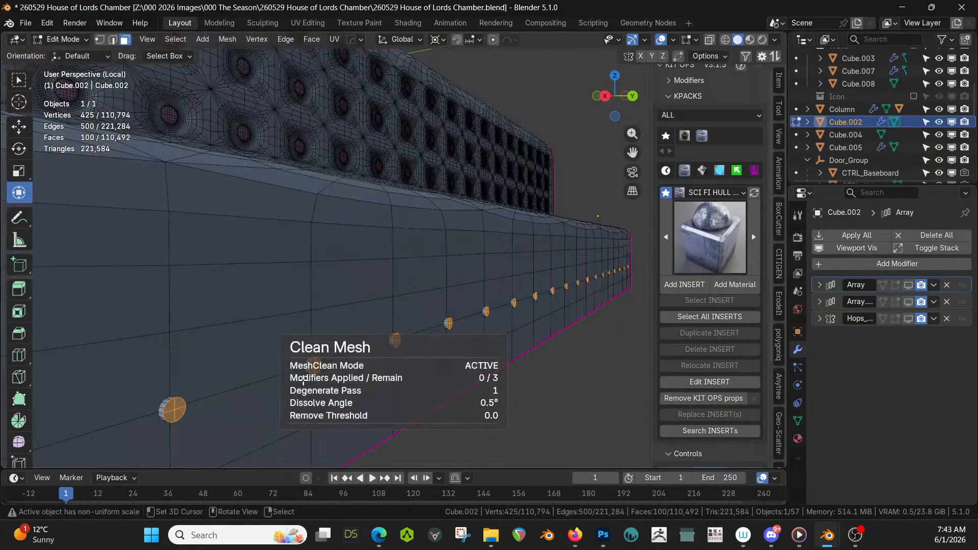
pyautogui.press('1')
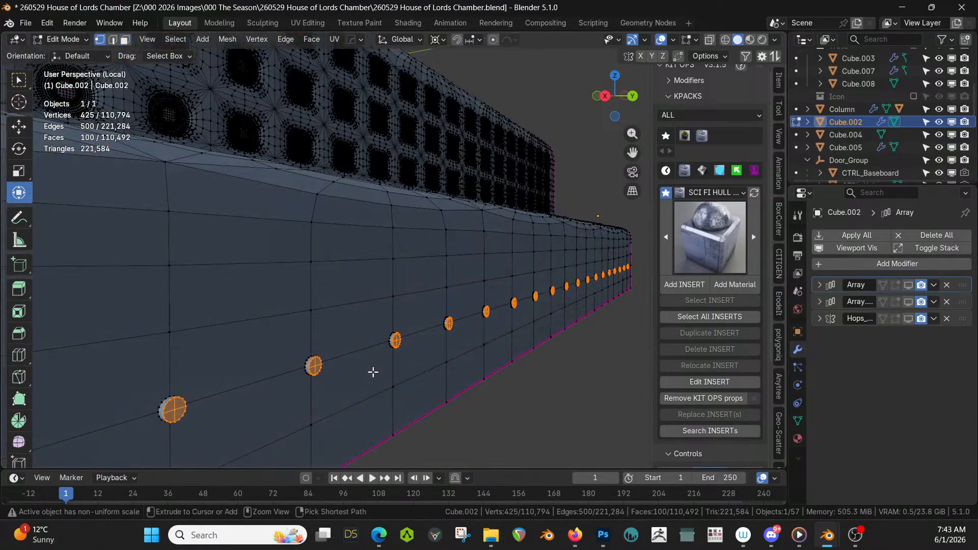
# Dissolve the inner vertices of the stud caps into single faces and select all the caps by matching Polygon Sides
pyautogui.hotkey('ctrl', 'x')
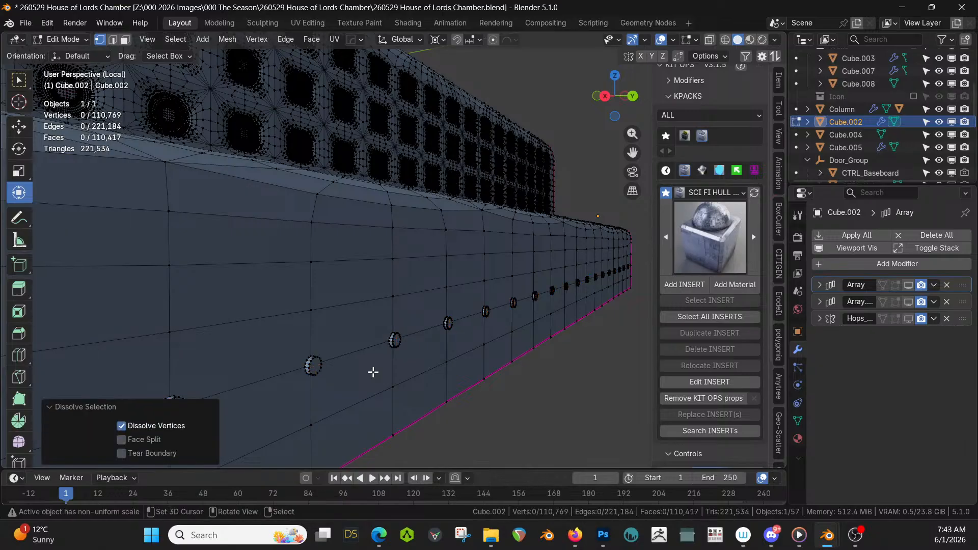
pyautogui.moveTo(372, 372); pyautogui.dragTo(484, 345, button='middle')
pyautogui.press('3')
pyautogui.click(290, 420)
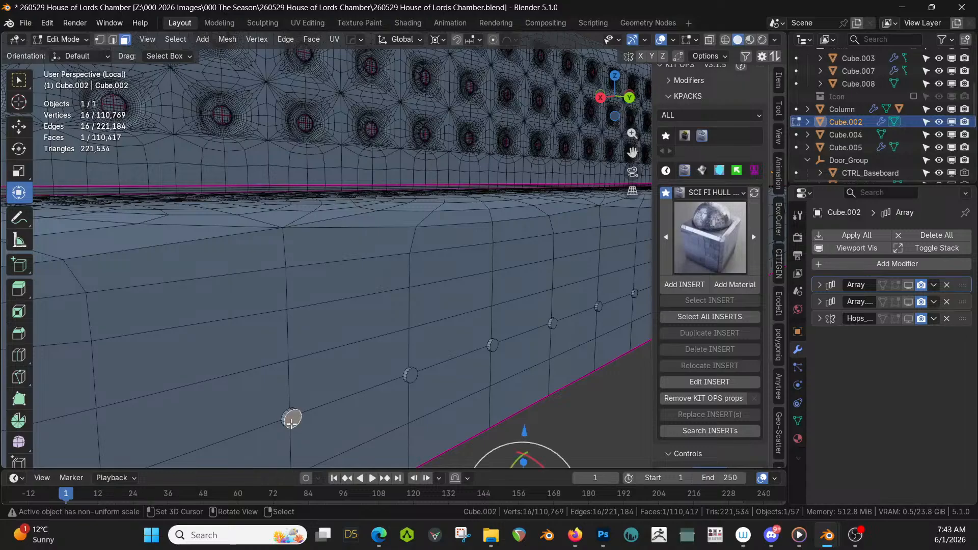
pyautogui.hotkey('shift', 'g')
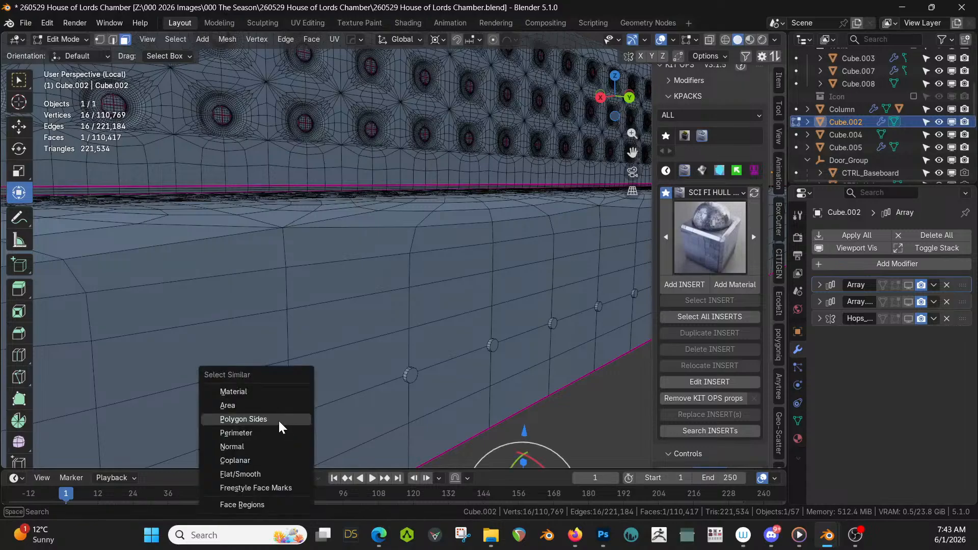
pyautogui.click(275, 459)
pyautogui.moveTo(198, 449); pyautogui.dragTo(185, 453)
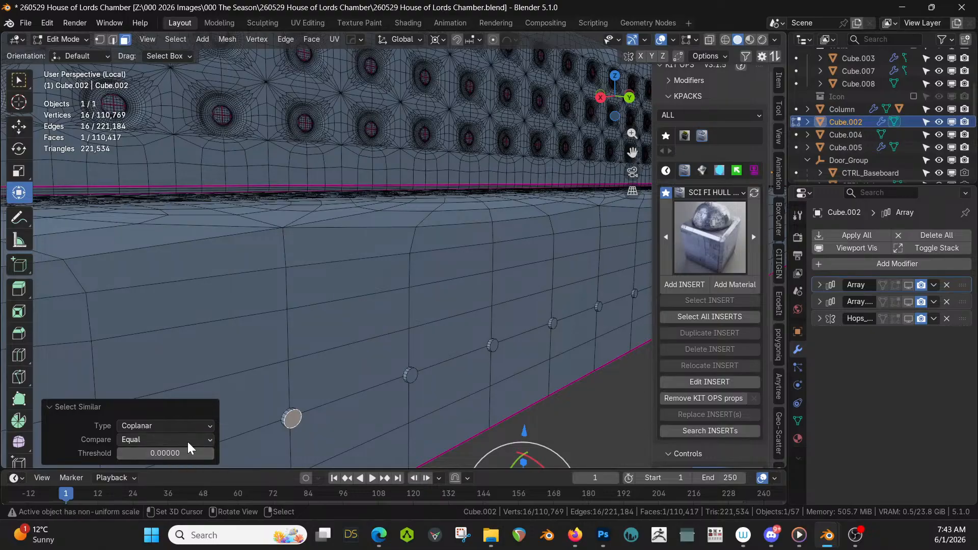
pyautogui.click(192, 428)
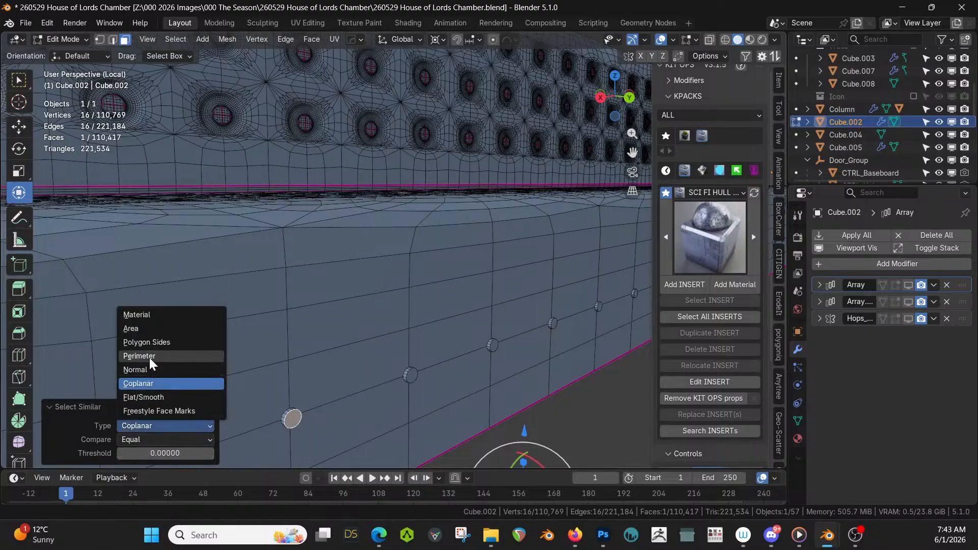
pyautogui.click(157, 342)
pyautogui.scroll(-5, 157, 340)
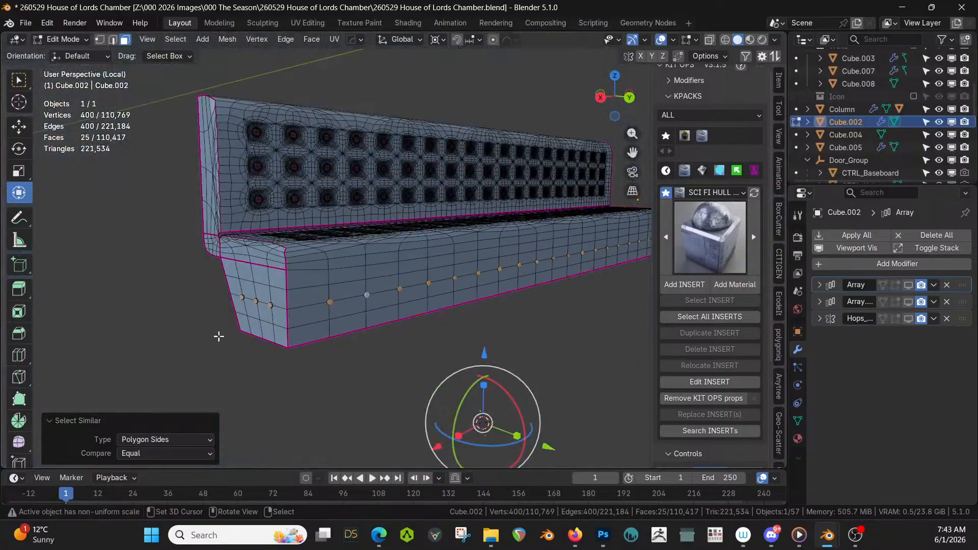
# Bevel the stud caps by about 0.0055 m with 2 segments and grow the selection to include their whole faces
pyautogui.moveTo(219, 336); pyautogui.dragTo(171, 335, button='middle')
pyautogui.scroll(3, 240, 343)
pyautogui.scroll(2, 330, 358)
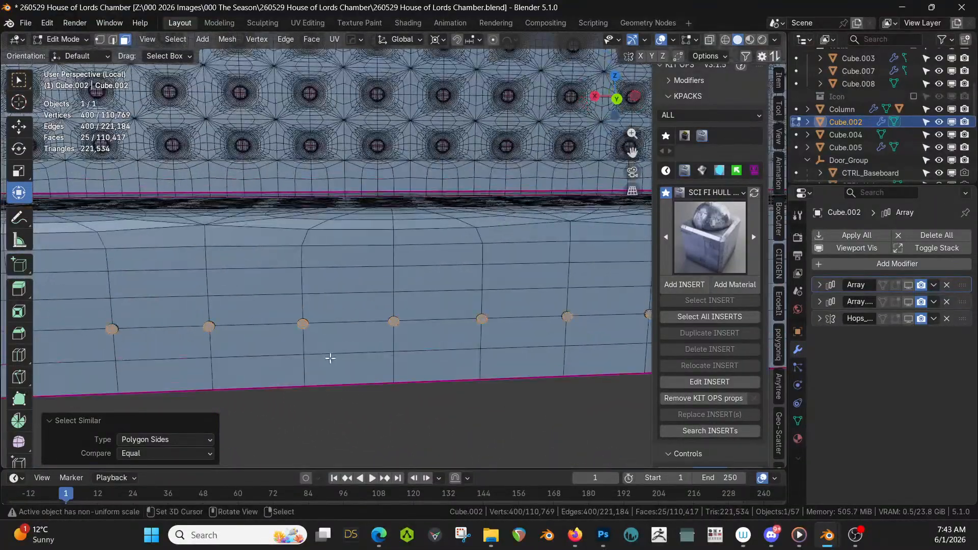
pyautogui.moveTo(330, 358); pyautogui.dragTo(290, 360, button='middle')
pyautogui.hotkey('ctrl', 'b')
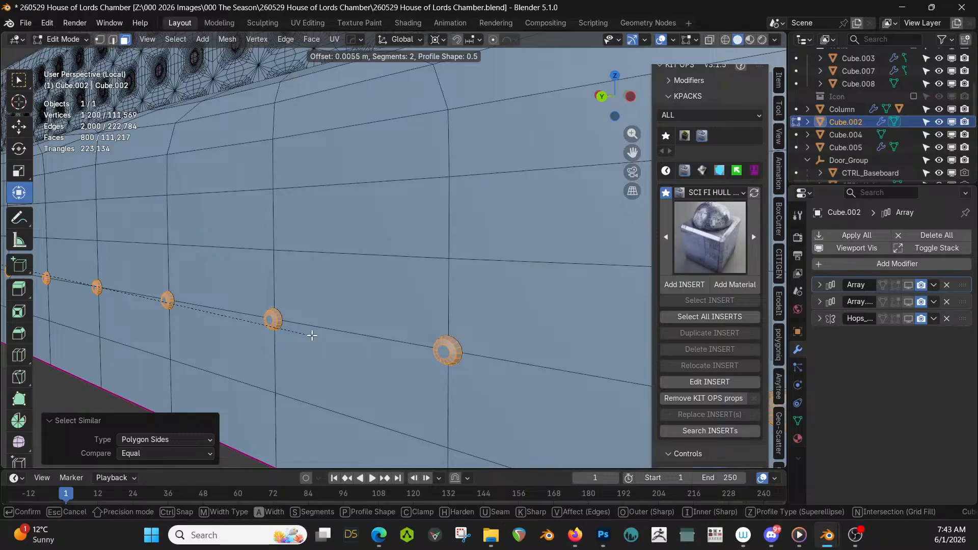
pyautogui.click(320, 338)
pyautogui.press('ctrl+KP_Add')
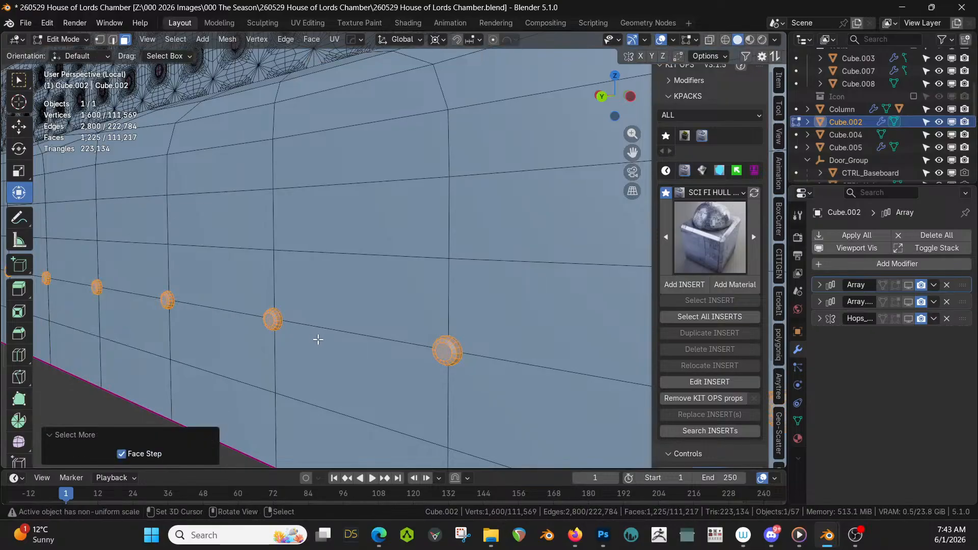
# Add two material slots to the bench and assign the selected stud faces to the second slot
pyautogui.click(796, 437)
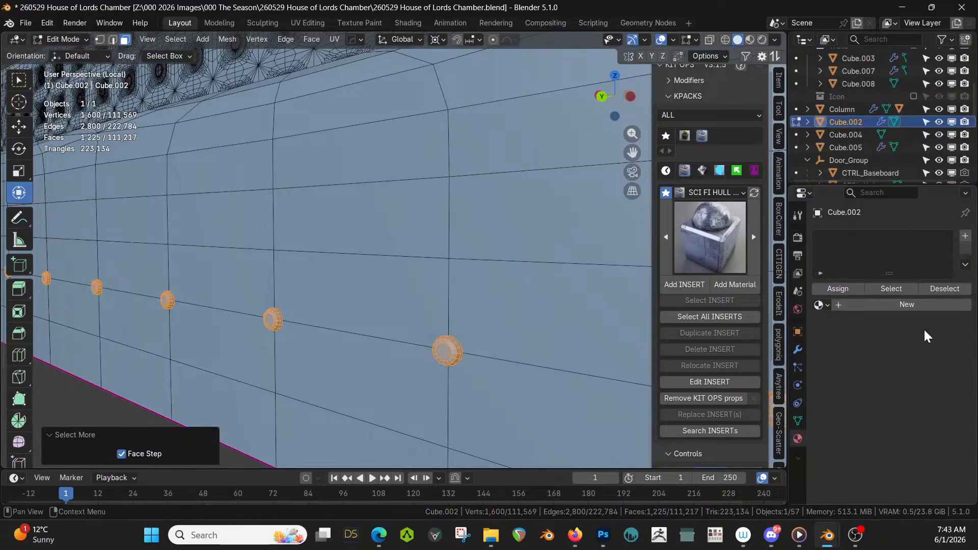
pyautogui.click(965, 236)
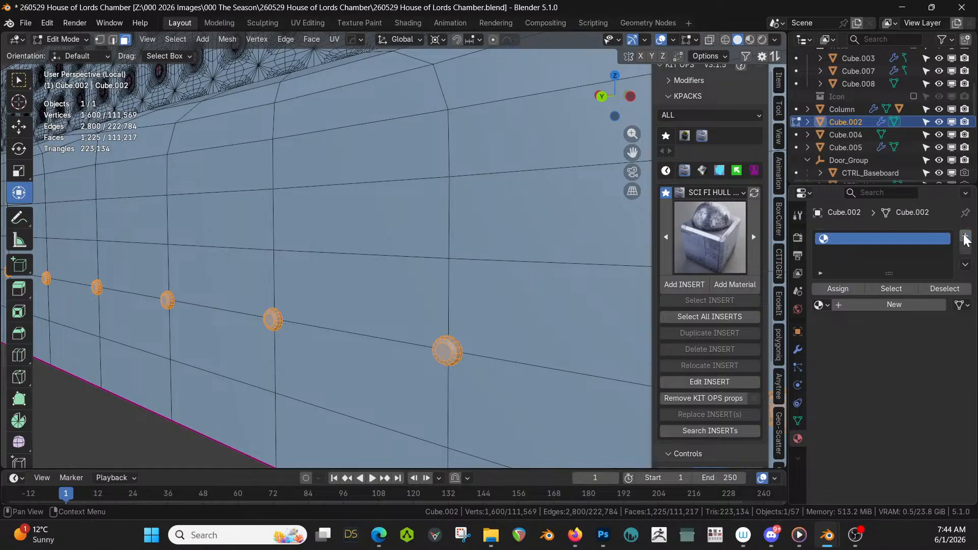
pyautogui.click(963, 238)
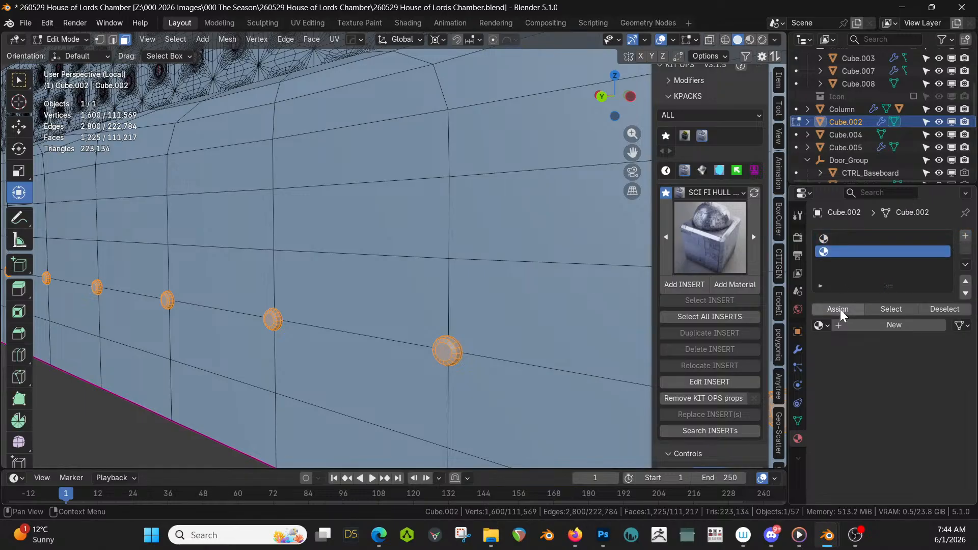
# Add the sy_brass_shiny material from the KIT OPS KO-Metal pack to the studs' material slot
pyautogui.click(717, 194)
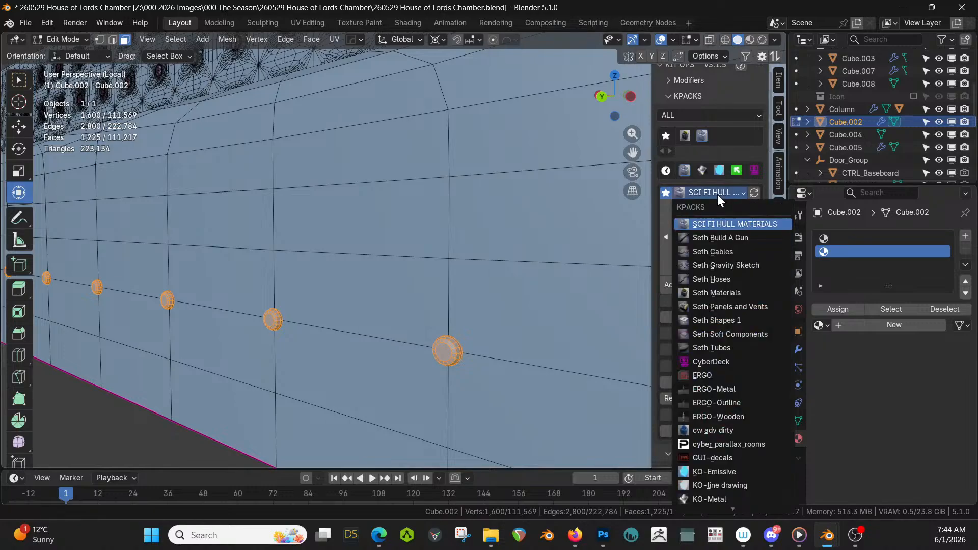
pyautogui.press('m')
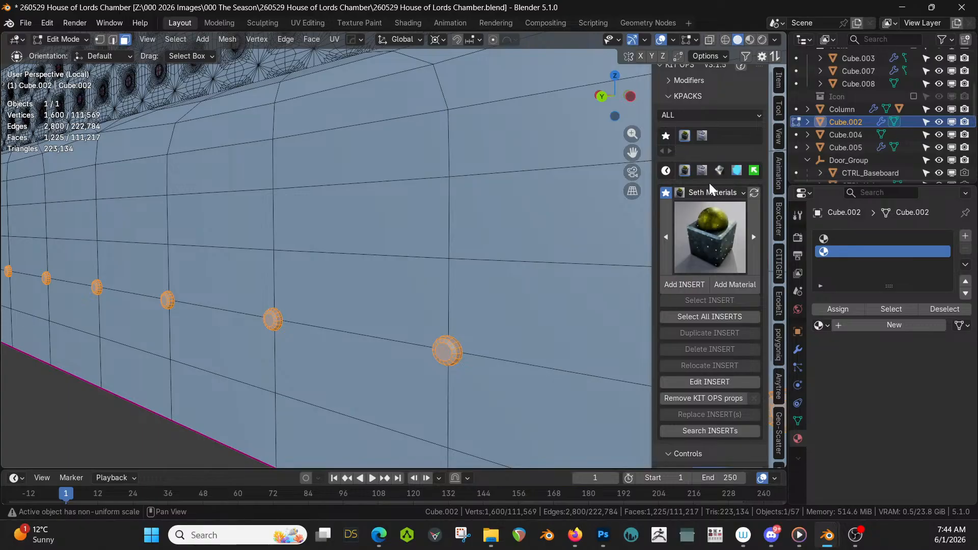
pyautogui.click(722, 167)
pyautogui.click(722, 223)
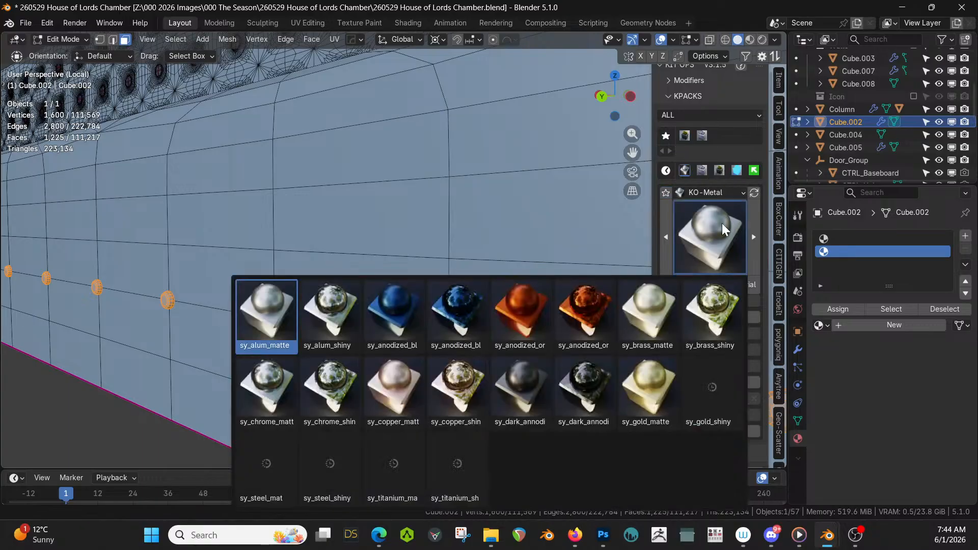
pyautogui.click(714, 313)
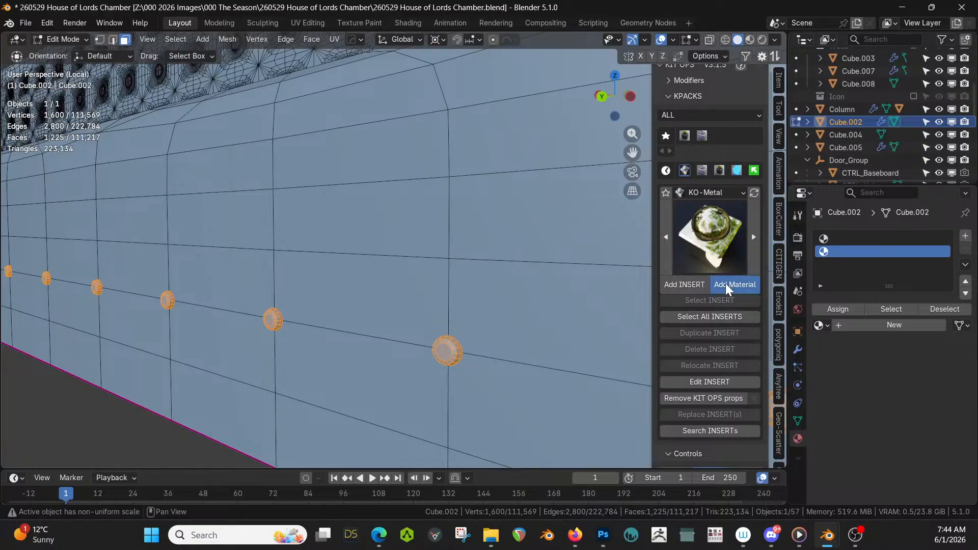
pyautogui.click(727, 287)
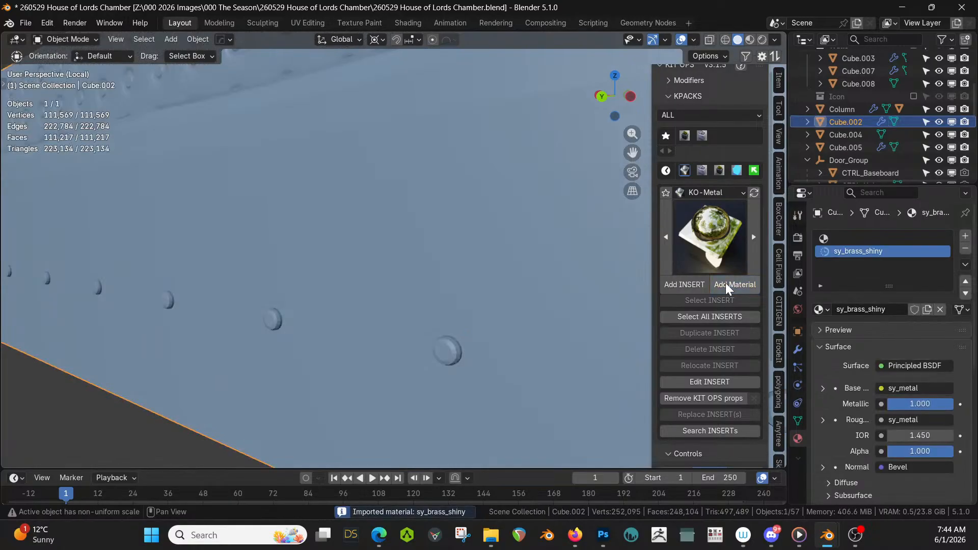
# Fill the bench's empty first material slot with Leather_10 from the Leather UV category of Realtime Materials
pyautogui.click(850, 239)
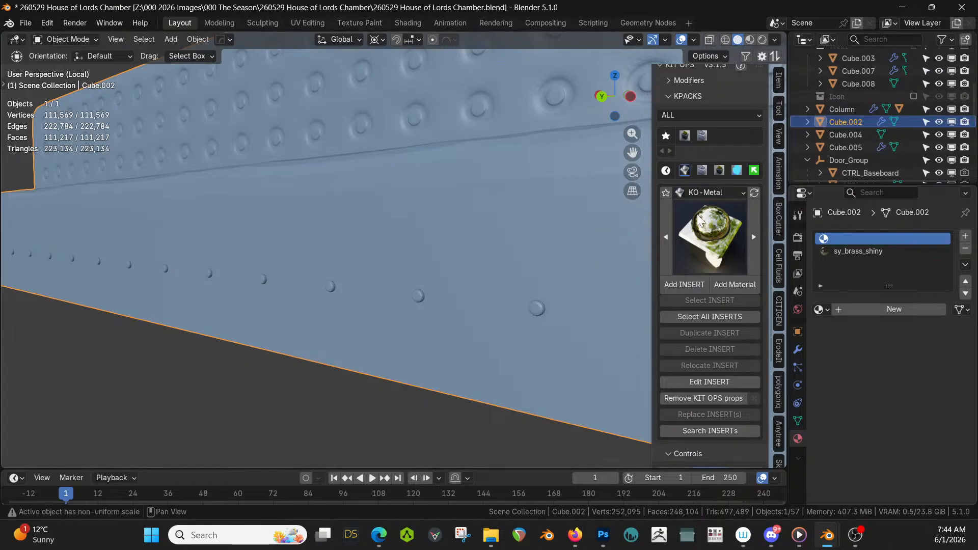
pyautogui.click(779, 80)
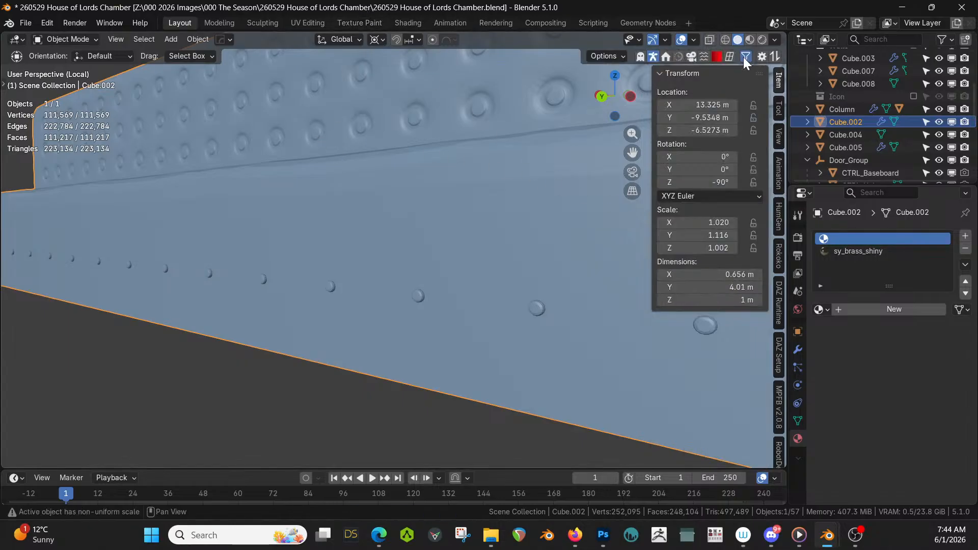
pyautogui.click(716, 60)
pyautogui.click(778, 241)
pyautogui.click(707, 158)
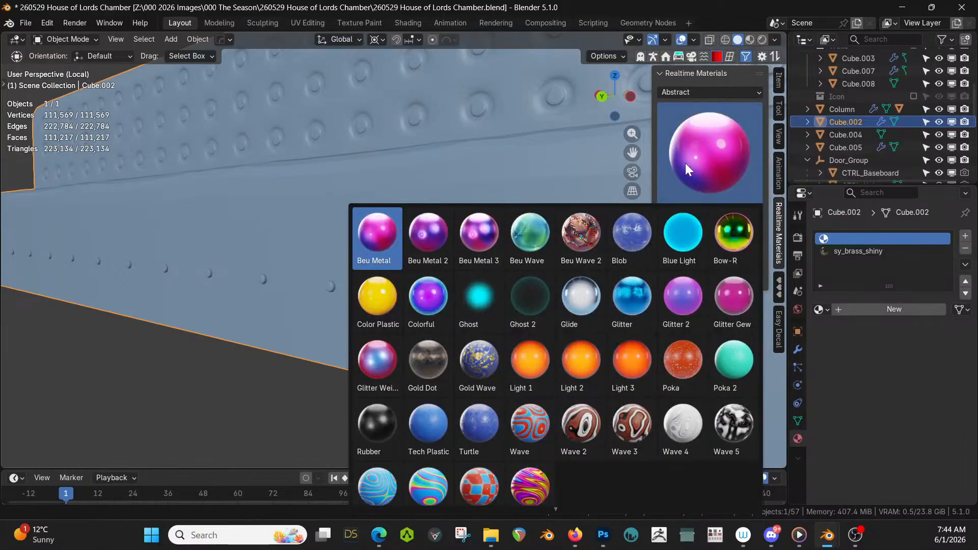
pyautogui.click(697, 92)
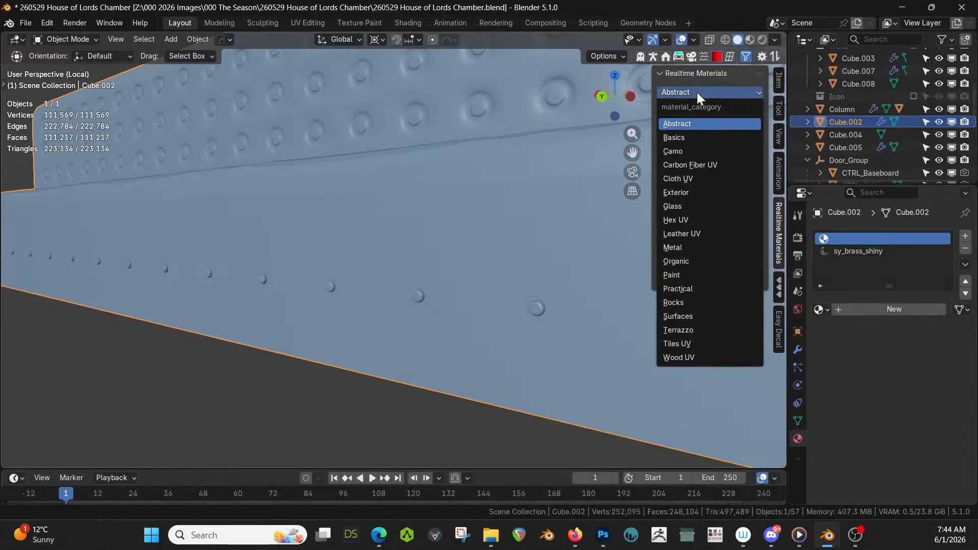
pyautogui.click(689, 234)
pyautogui.click(706, 152)
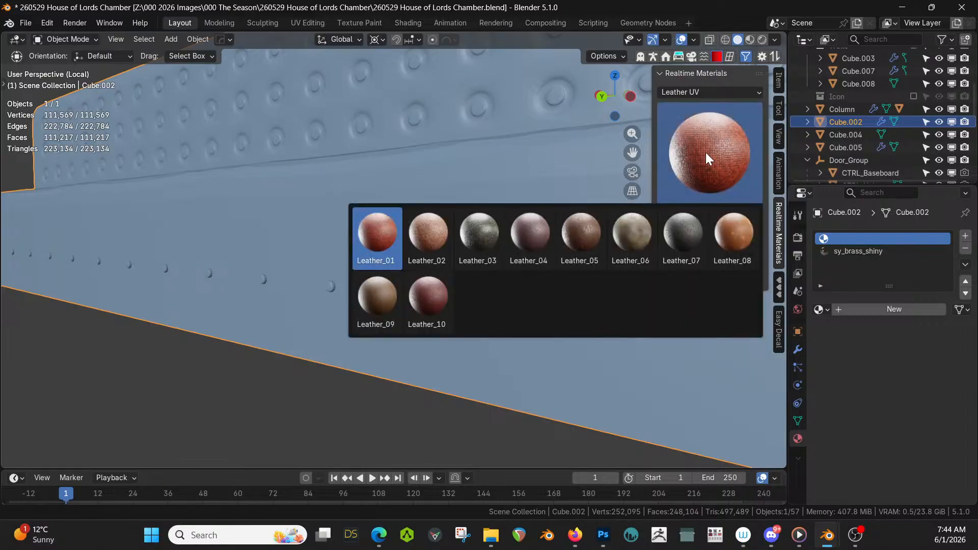
pyautogui.click(436, 288)
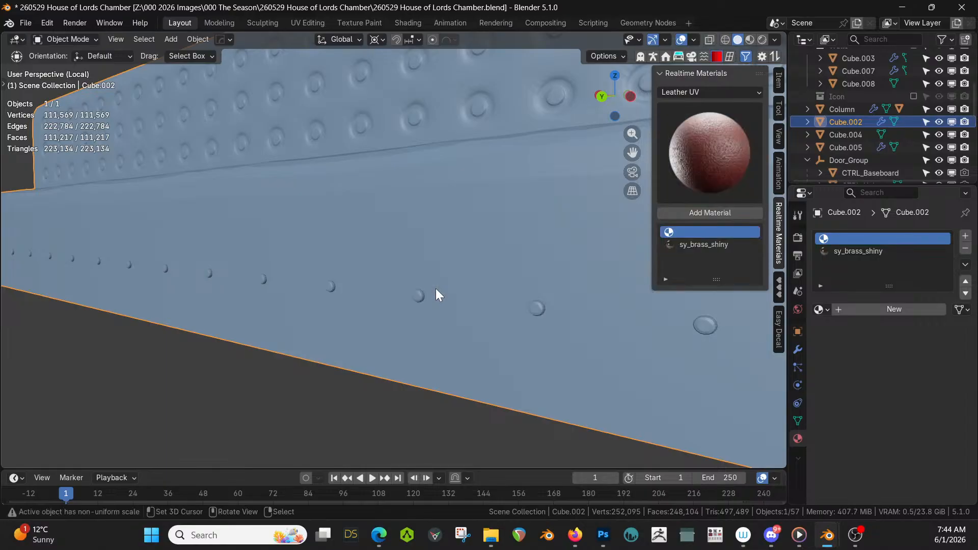
pyautogui.click(720, 212)
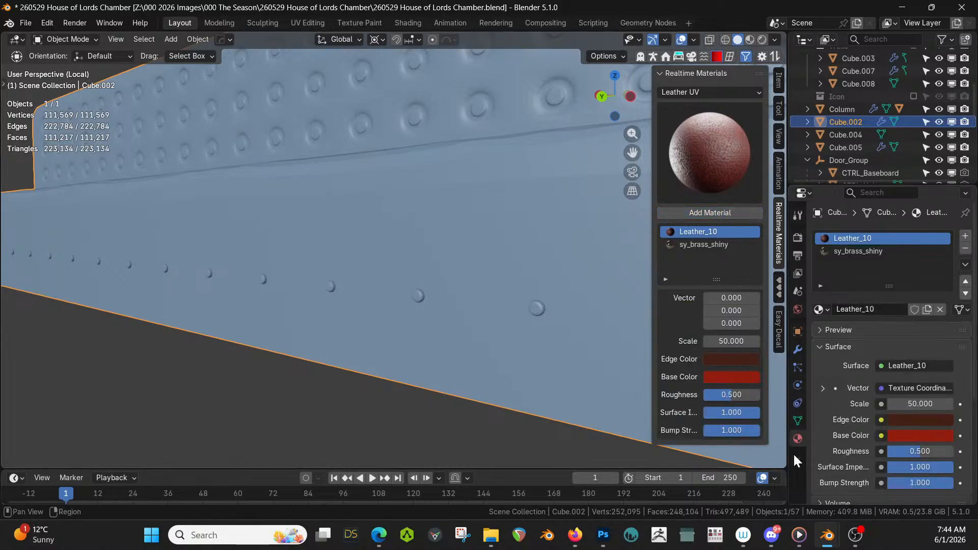
# Make the Leather_10 base color a brighter red with a saturation of 0.961
pyautogui.click(740, 377)
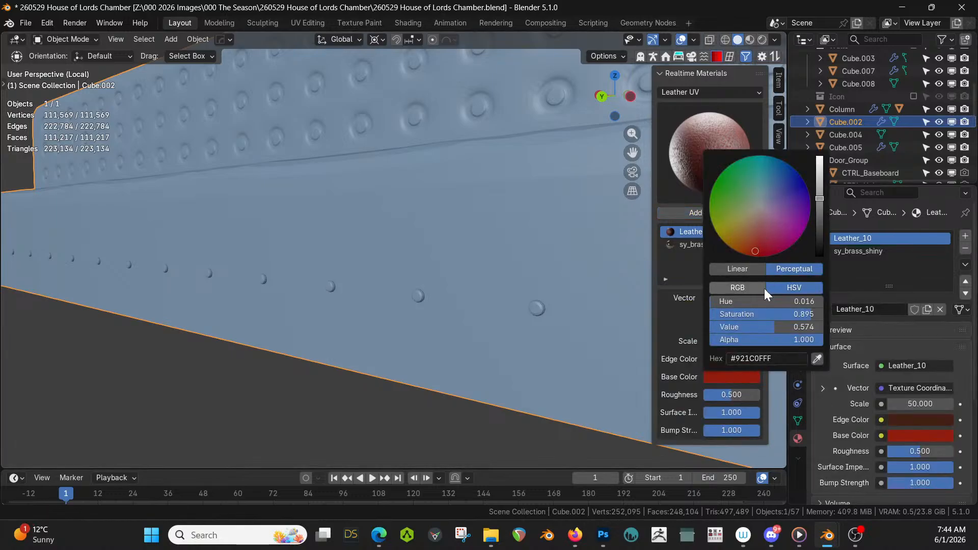
pyautogui.moveTo(797, 314); pyautogui.dragTo(817, 315)
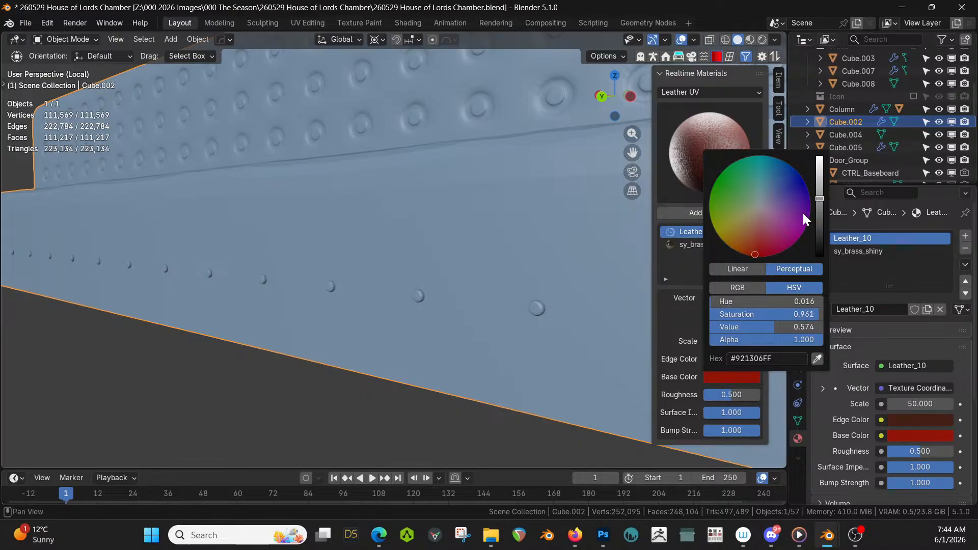
pyautogui.moveTo(821, 197); pyautogui.dragTo(817, 185)
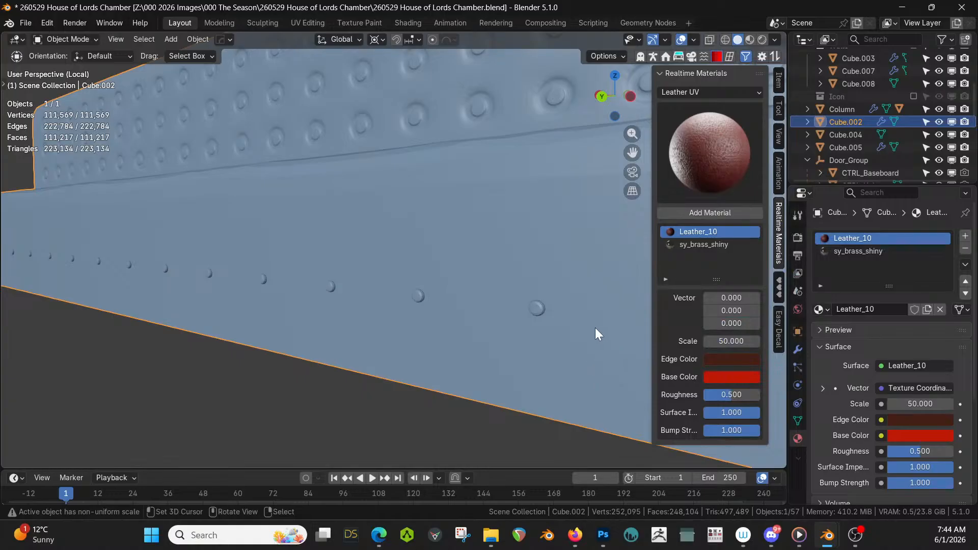
# Unwrap the entire bench mesh with Smart UV Project at a 66° angle limit and return to Object Mode
pyautogui.press('Tab')
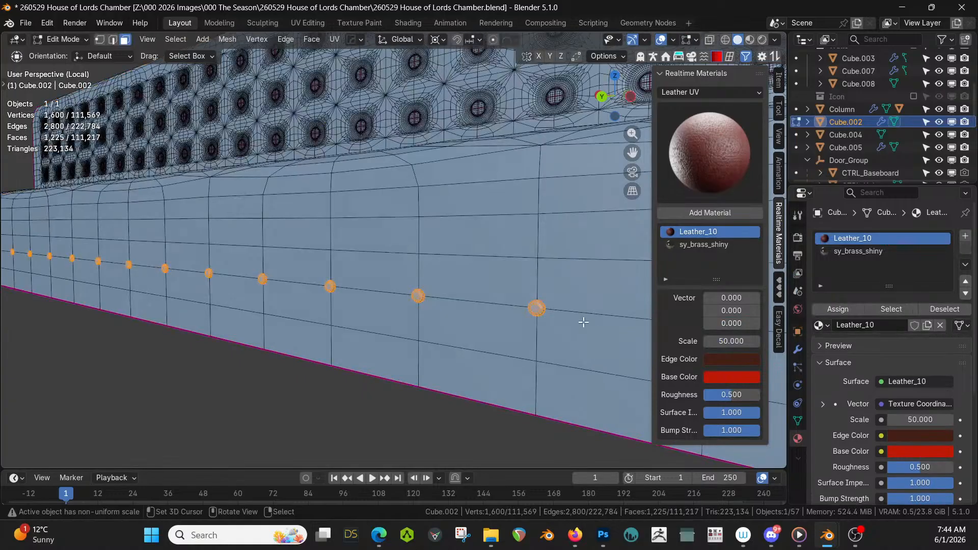
pyautogui.press('Tab')
pyautogui.press('Tab')
pyautogui.press('a')
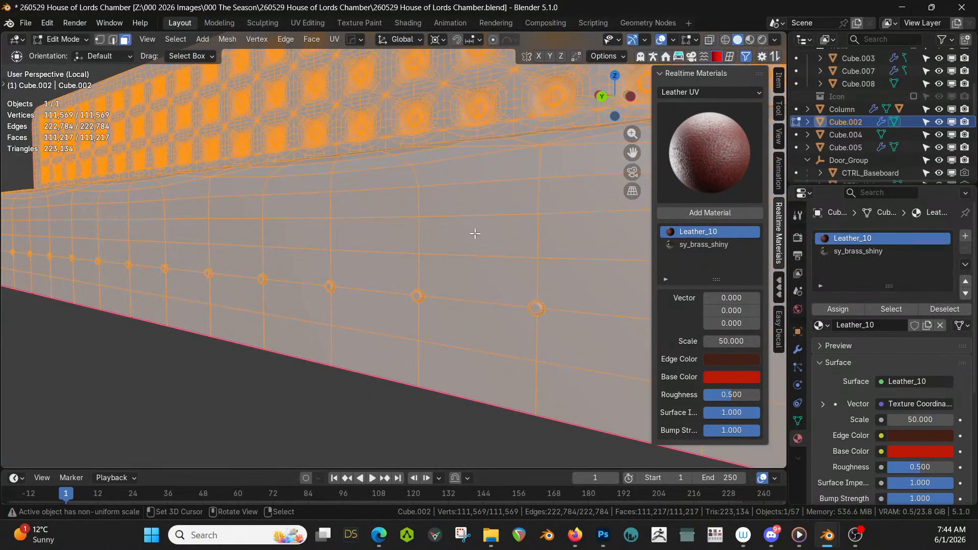
pyautogui.press('u')
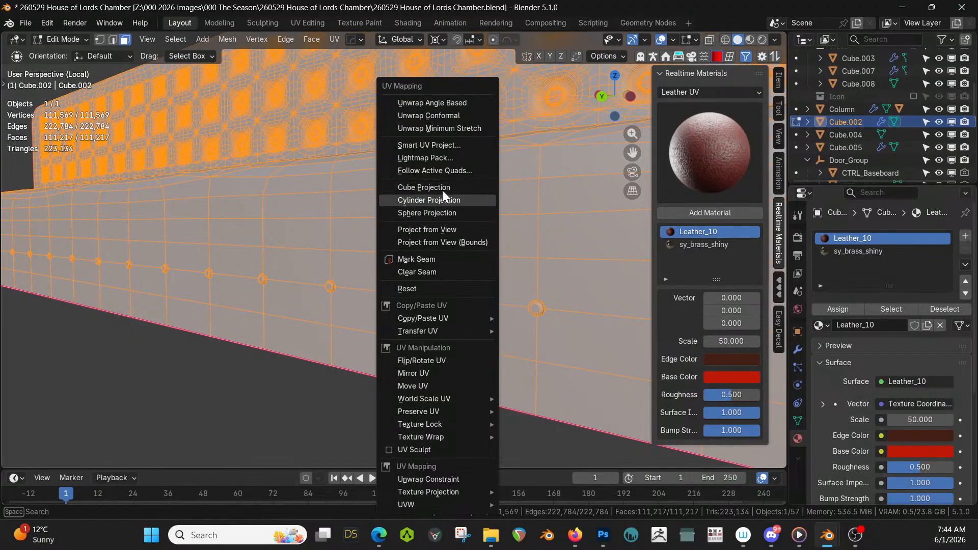
pyautogui.click(437, 146)
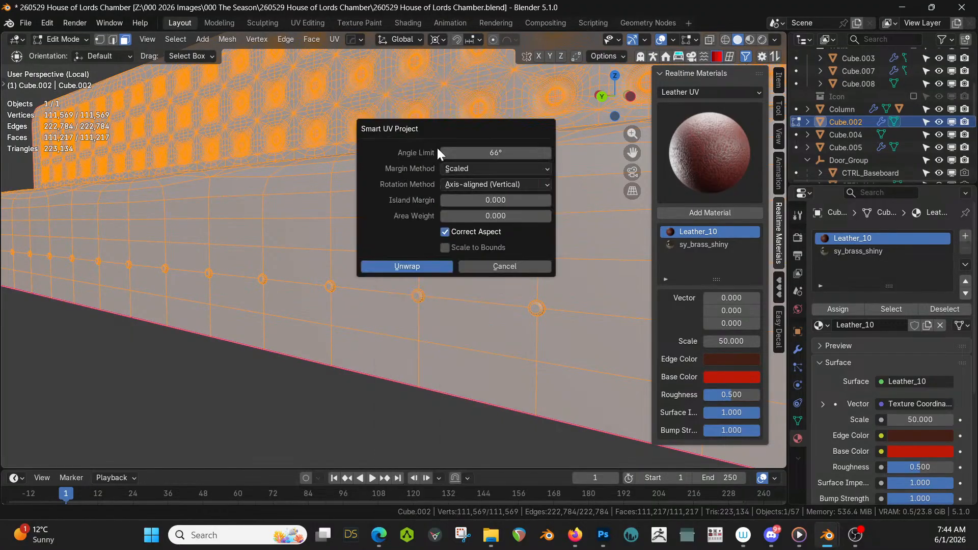
pyautogui.click(398, 265)
pyautogui.press('Tab')
# Switch the viewport to Rendered shading and examine the leather and brass materials along the bench front
pyautogui.press('z')
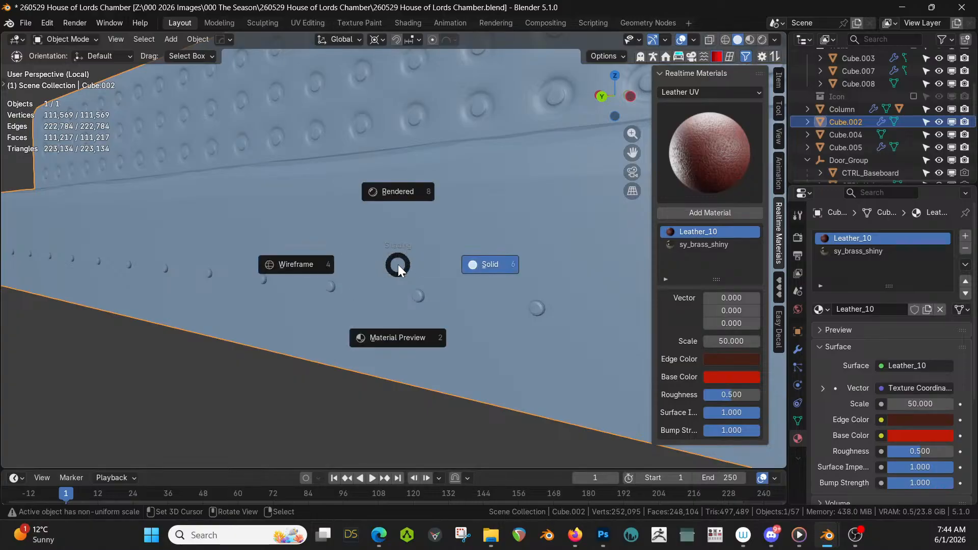
pyautogui.press('8')
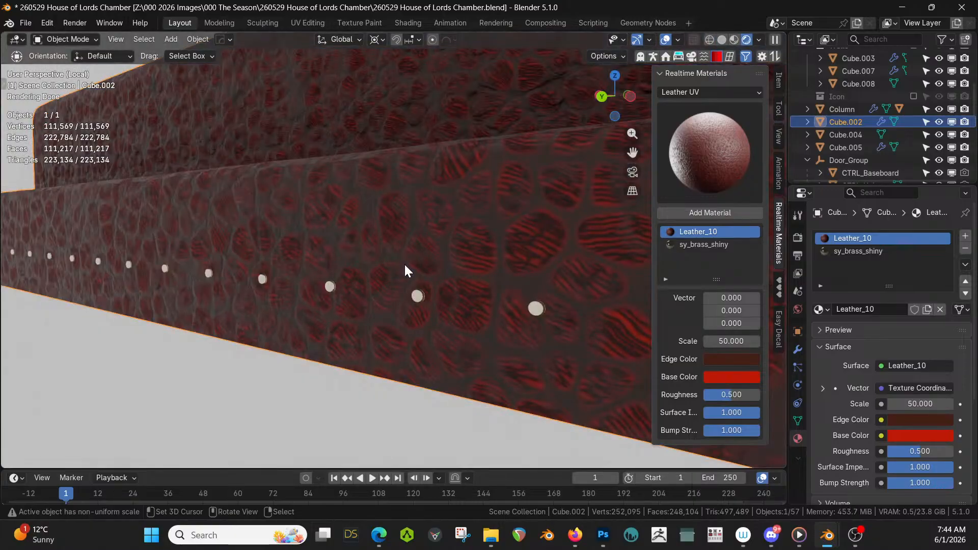
pyautogui.moveTo(404, 263); pyautogui.dragTo(426, 252, button='middle')
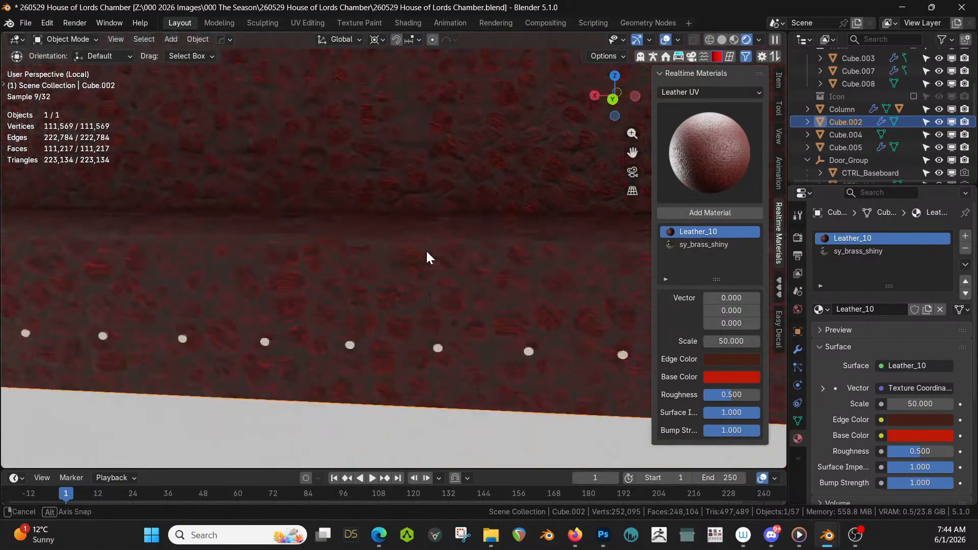
# Set the Leather_10 texture scale to 500 and check the finer grain across the bench
pyautogui.moveTo(730, 341); pyautogui.dragTo(731, 341)
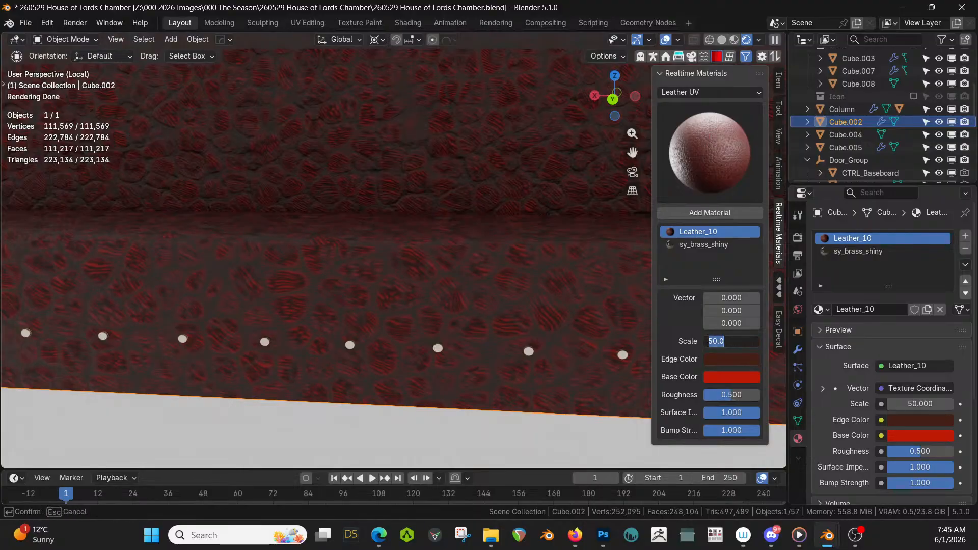
pyautogui.write('500')
pyautogui.press('Return')
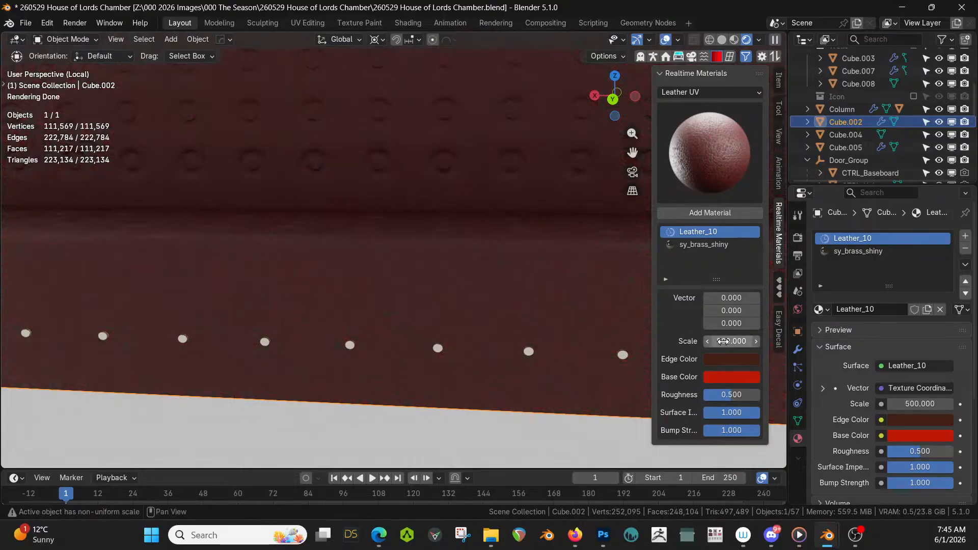
pyautogui.moveTo(360, 216); pyautogui.dragTo(427, 240, button='middle')
pyautogui.scroll(-5, 384, 230)
pyautogui.scroll(2, 416, 249)
pyautogui.scroll(3, 427, 240)
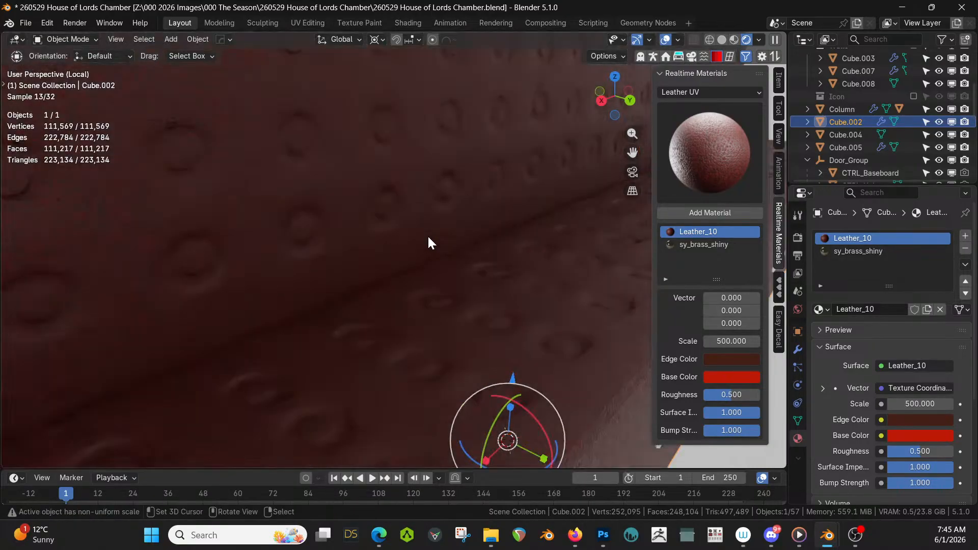
pyautogui.scroll(-4, 428, 243)
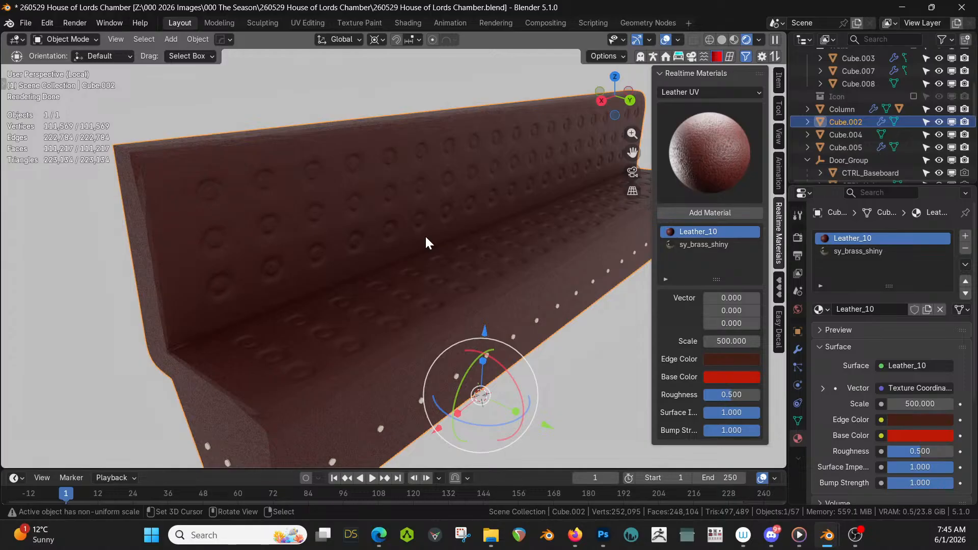
# Examine the bench mesh around the seat tufts and along its front in Edit Mode
pyautogui.press('Tab')
pyautogui.scroll(5, 413, 250)
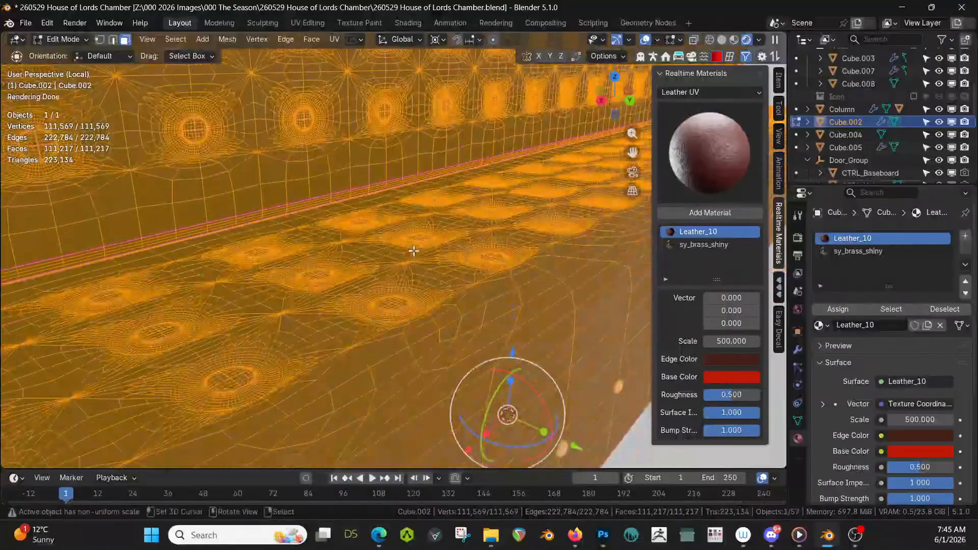
pyautogui.click(383, 280)
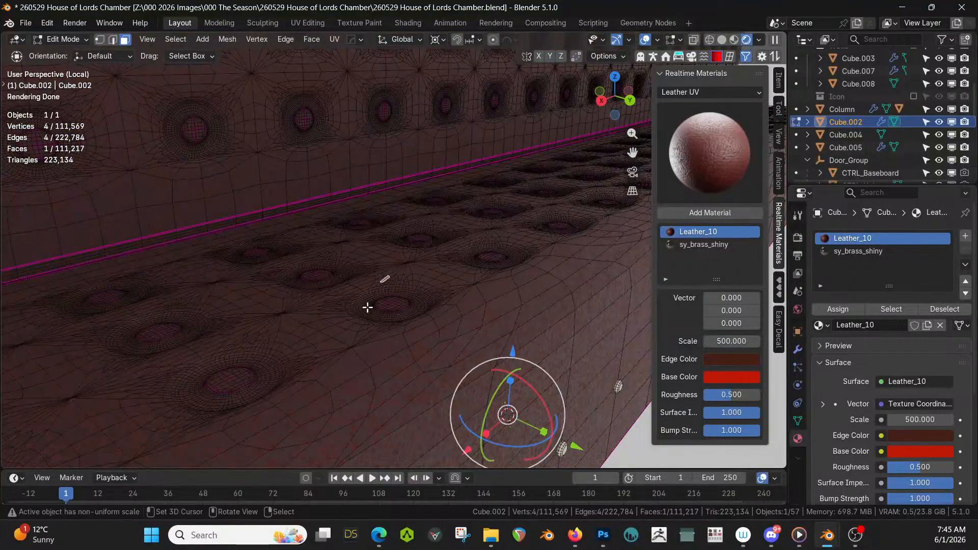
pyautogui.scroll(-9, 373, 302)
pyautogui.moveTo(373, 302); pyautogui.dragTo(223, 292, button='middle')
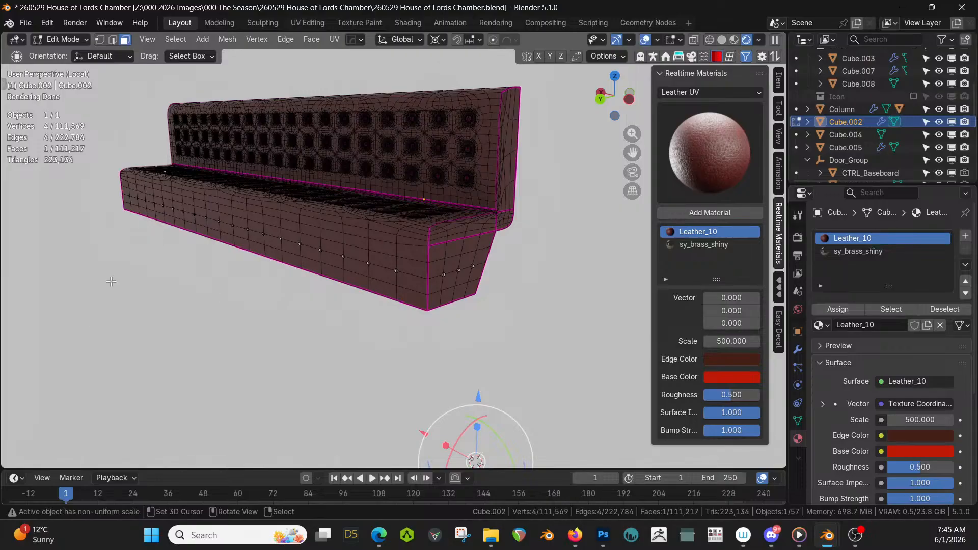
pyautogui.press('Tab')
# Leave the isolated view, switch to Solid shading and open the bench in Edit Mode facing its end
pyautogui.press('KP_Divide')
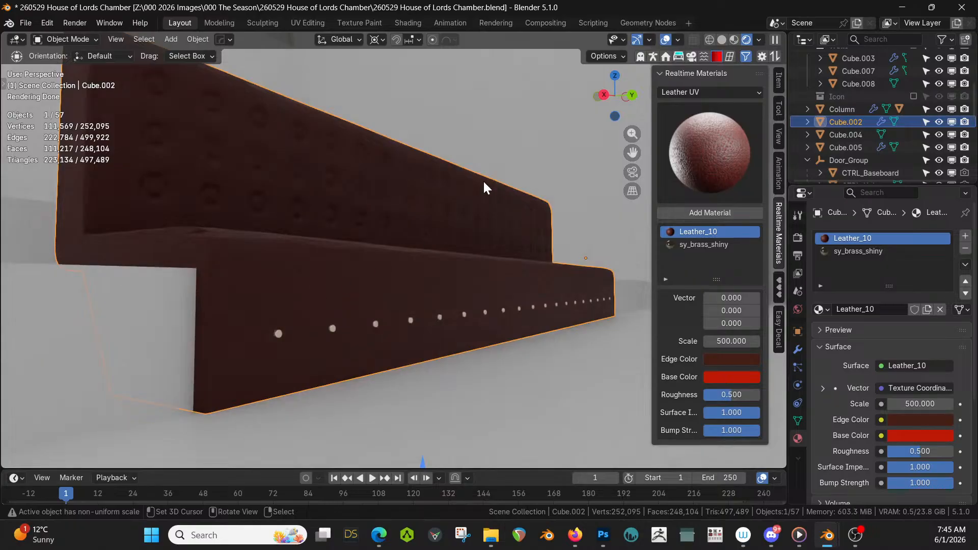
pyautogui.moveTo(482, 185)
pyautogui.mouseDown(button='middle')
pyautogui.moveTo(476, 196)
pyautogui.moveTo(518, 227)
pyautogui.moveTo(551, 228)
pyautogui.moveTo(597, 311)
pyautogui.mouseUp(button='middle')
pyautogui.press('z')
pyautogui.press('6')
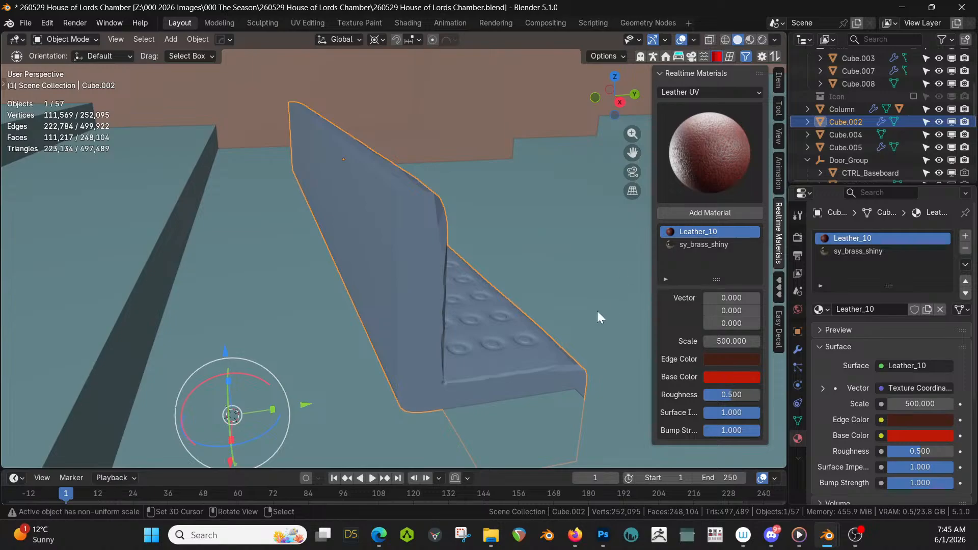
pyautogui.press('Tab')
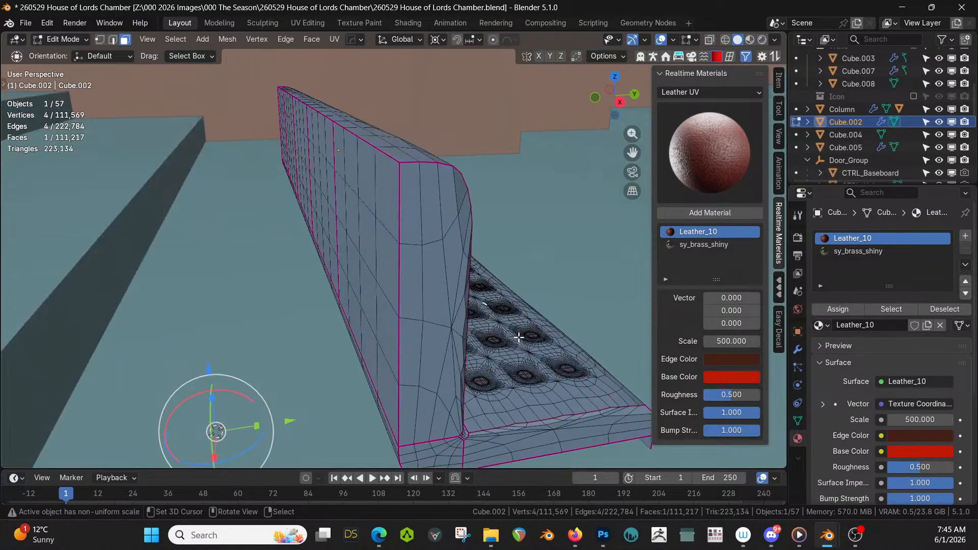
pyautogui.moveTo(505, 329); pyautogui.dragTo(411, 265, button='middle')
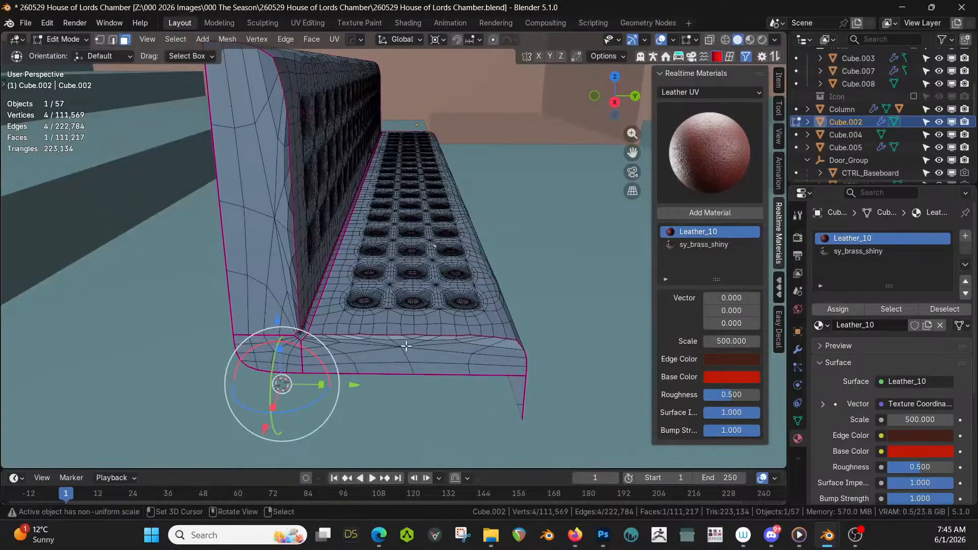
# Try to select the bench's end faces with Select Linked, using the Seam and Sharp delimiters
pyautogui.click(416, 357)
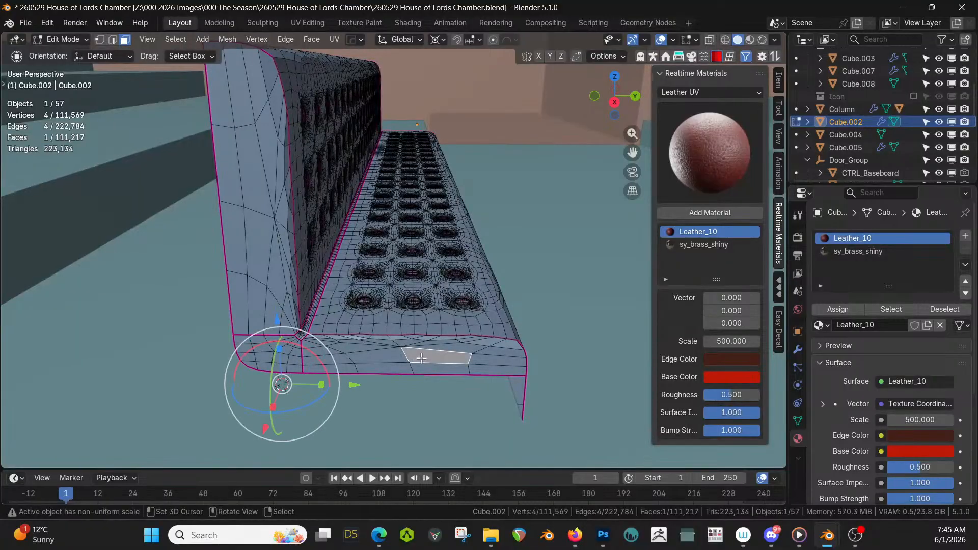
pyautogui.hotkey('ctrl', 'l')
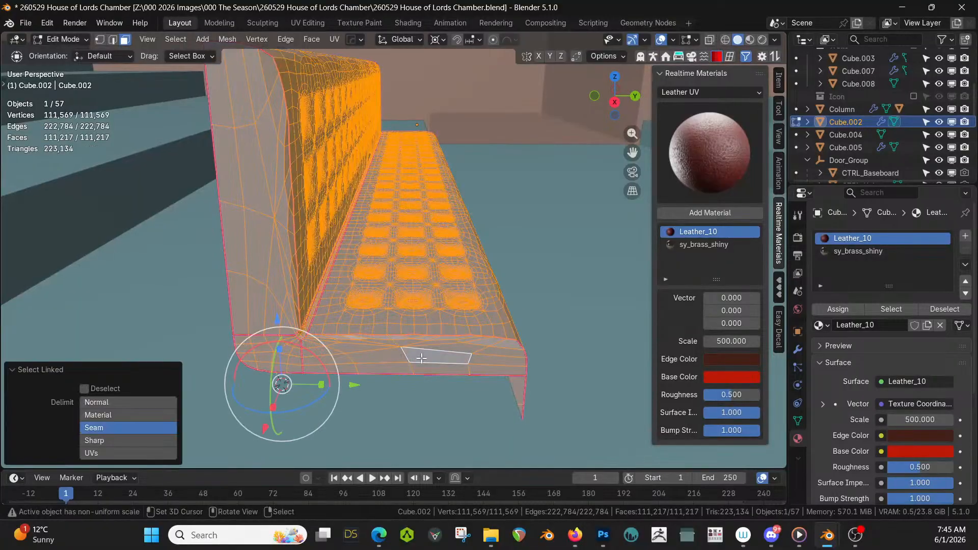
pyautogui.click(154, 439)
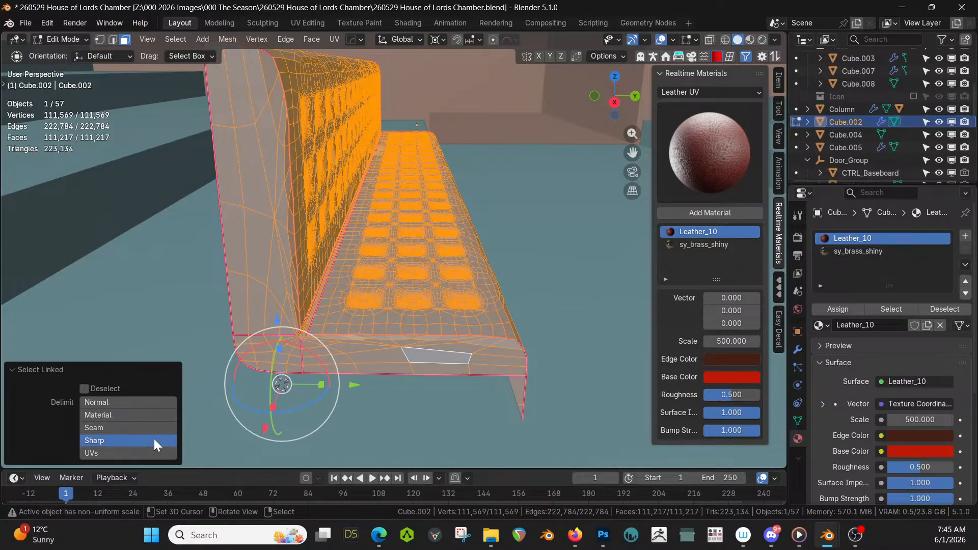
pyautogui.click(120, 428)
pyautogui.click(315, 366)
pyautogui.click(355, 349)
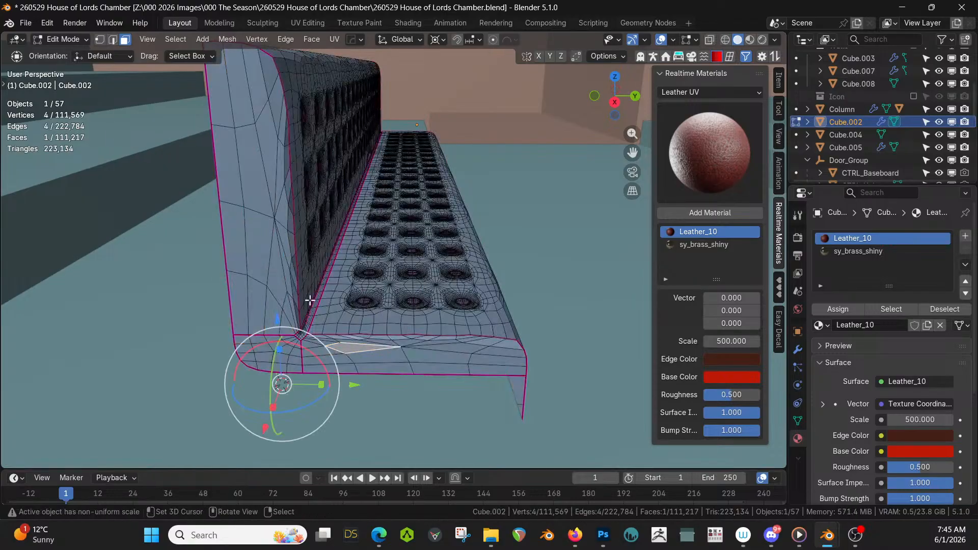
# Bevel the top and both side edges of the bench's rear face with a 0.00841 m width and 2 segments
pyautogui.moveTo(330, 310); pyautogui.dragTo(435, 317, button='middle')
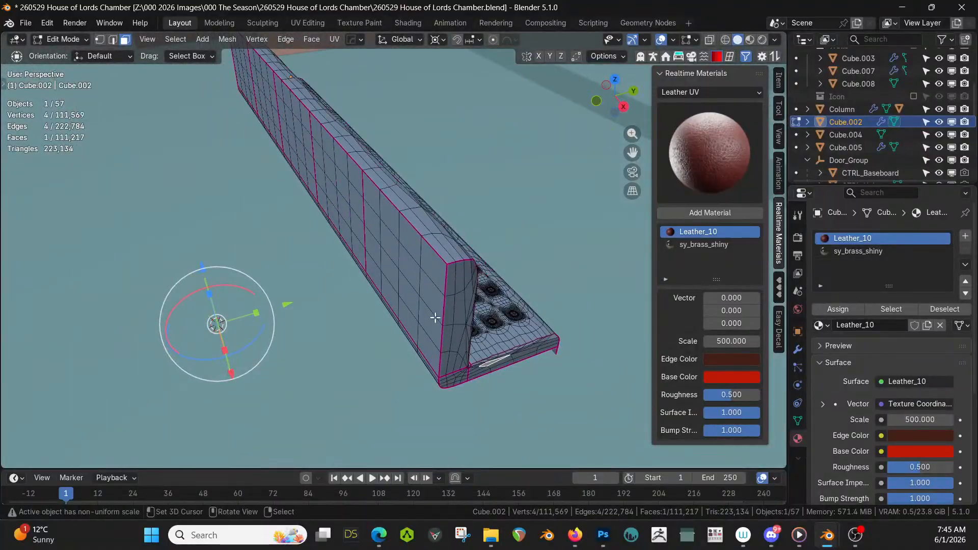
pyautogui.scroll(1, 435, 318)
pyautogui.press('2')
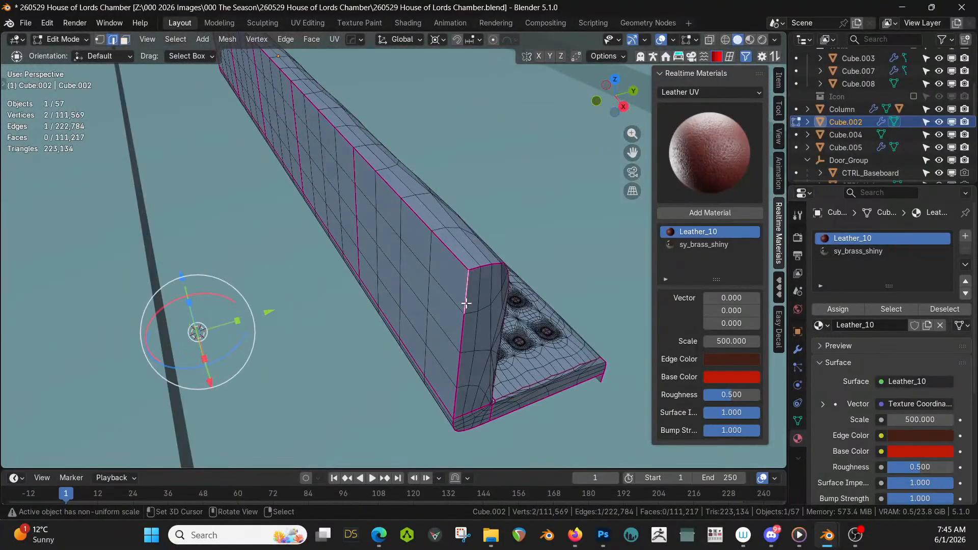
pyautogui.keyDown('alt'); pyautogui.click(465, 305); pyautogui.keyUp('alt')
pyautogui.keyDown('alt'); pyautogui.keyDown('shift'); pyautogui.click(454, 262); pyautogui.keyUp('shift'); pyautogui.keyUp('alt')
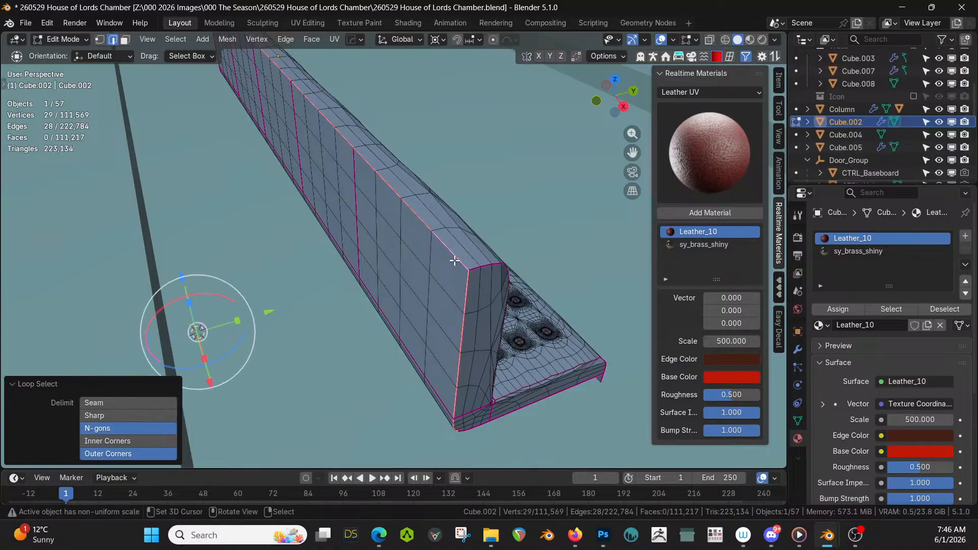
pyautogui.moveTo(466, 276); pyautogui.dragTo(366, 229, button='middle')
pyautogui.keyDown('alt'); pyautogui.keyDown('shift'); pyautogui.click(254, 178); pyautogui.keyUp('shift'); pyautogui.keyUp('alt')
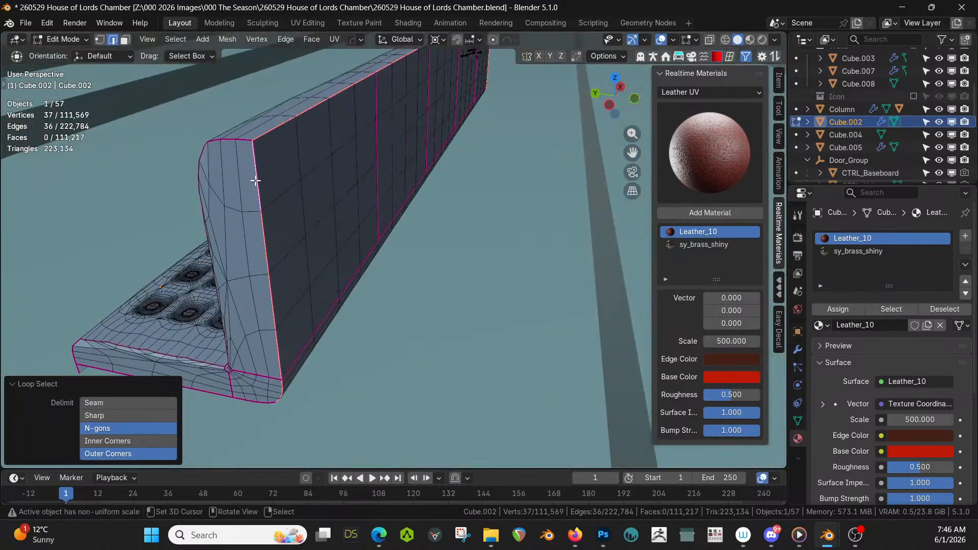
pyautogui.moveTo(255, 182); pyautogui.dragTo(282, 187, button='middle')
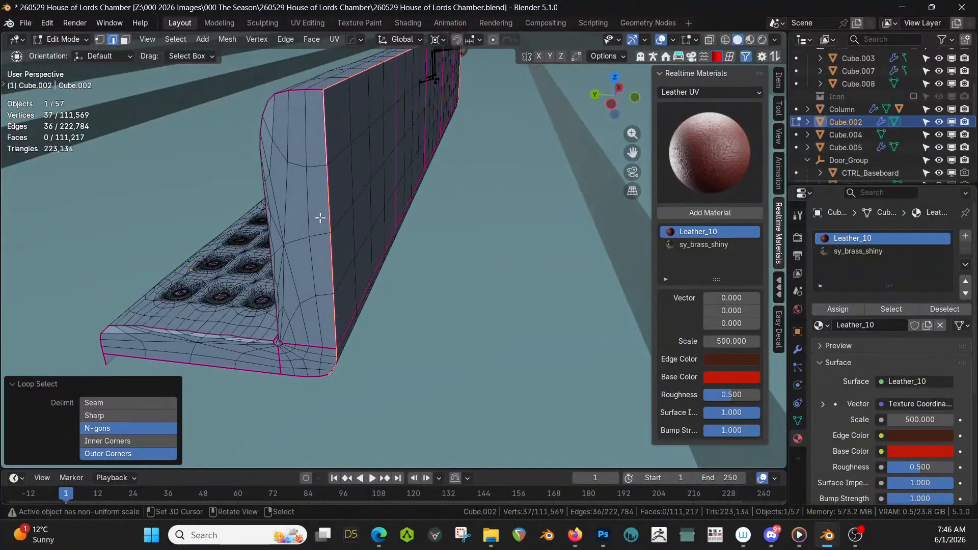
pyautogui.hotkey('ctrl', 'b')
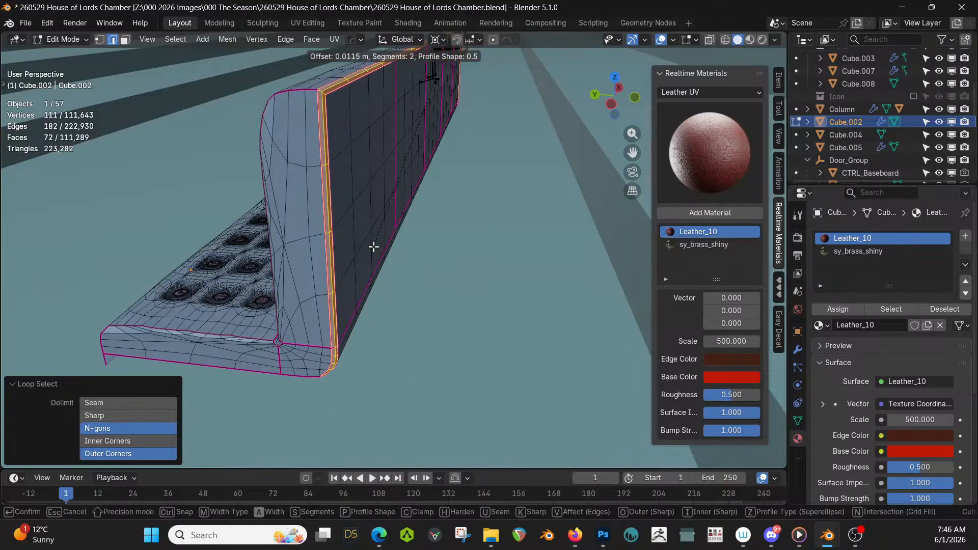
pyautogui.click(371, 245)
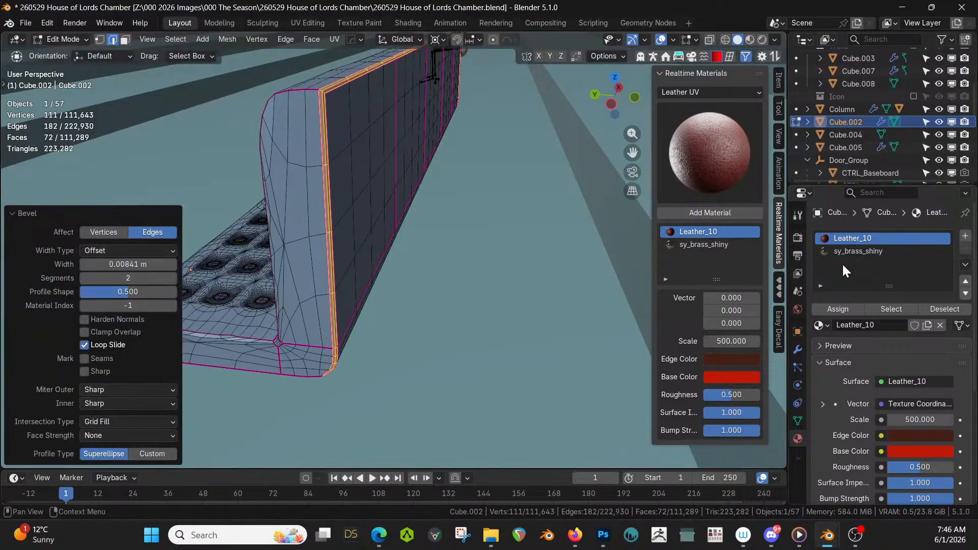
# Assign sy_brass_shiny to the beveled strip and inspect the bench in Object Mode with Rendered shading
pyautogui.click(863, 250)
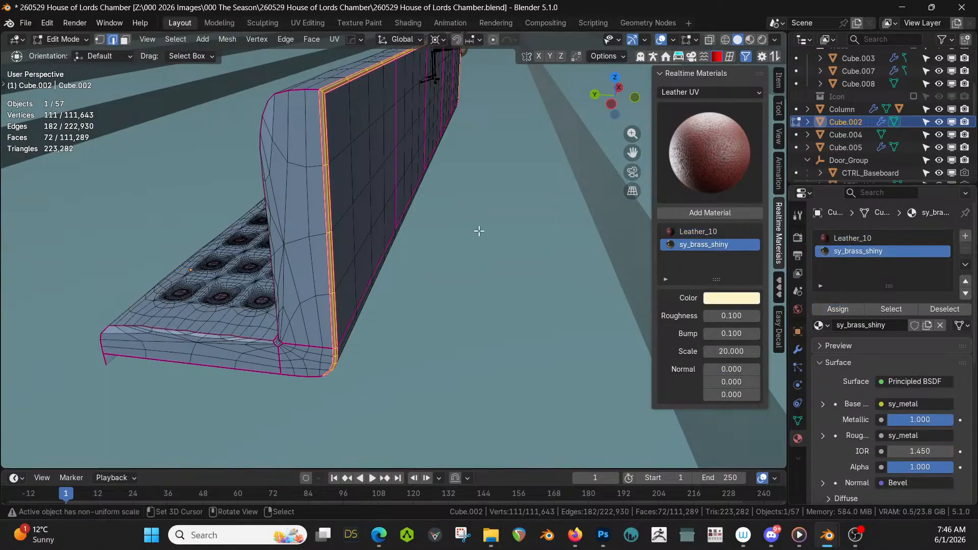
pyautogui.press('Tab')
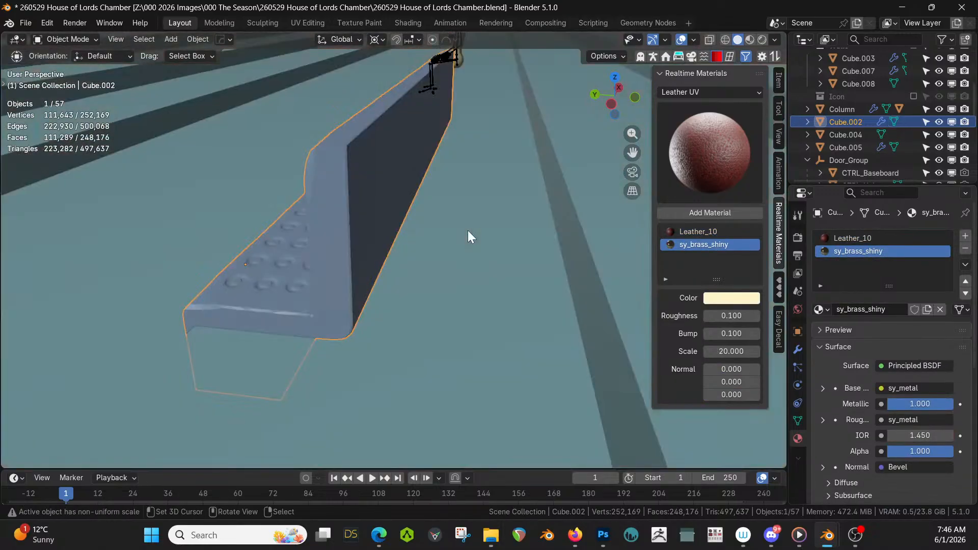
pyautogui.press('z')
pyautogui.click(466, 228)
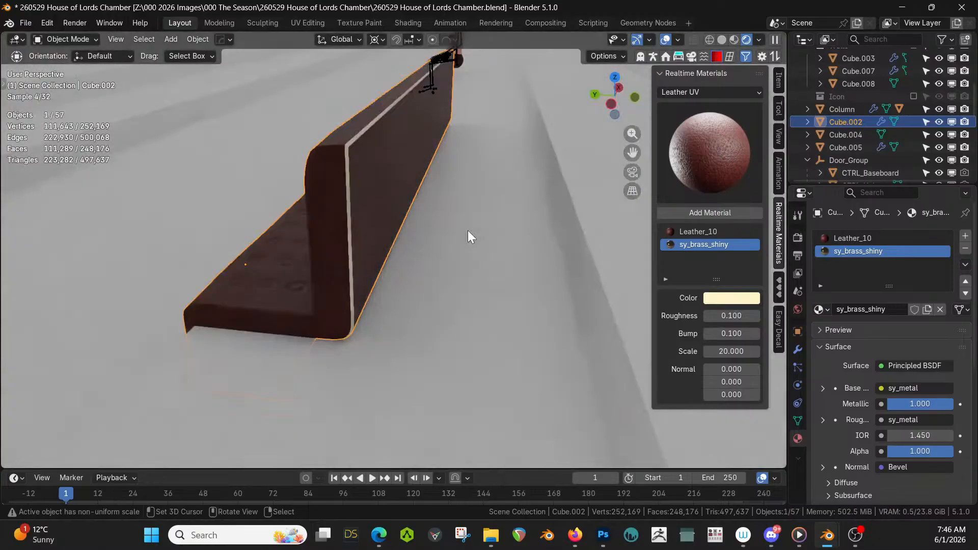
pyautogui.moveTo(446, 238); pyautogui.dragTo(113, 303, button='middle')
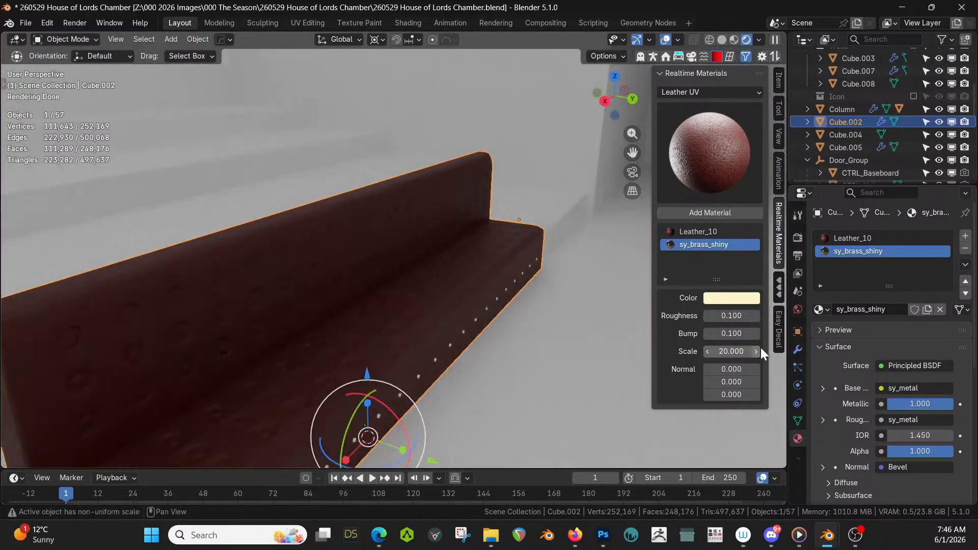
# Show both Array modifiers and the Hops modifier of the bench in the viewport to view the repeated rows
pyautogui.click(797, 350)
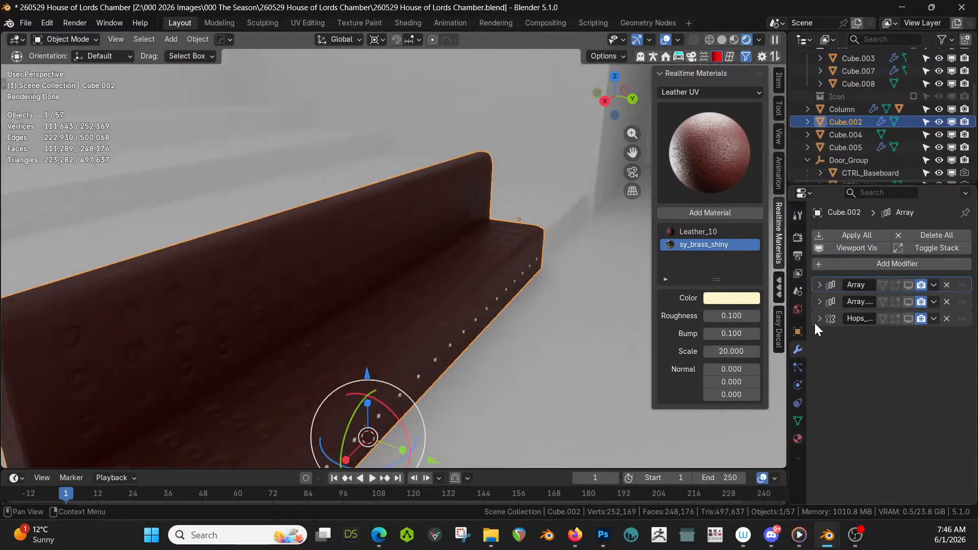
pyautogui.click(908, 286)
pyautogui.click(908, 303)
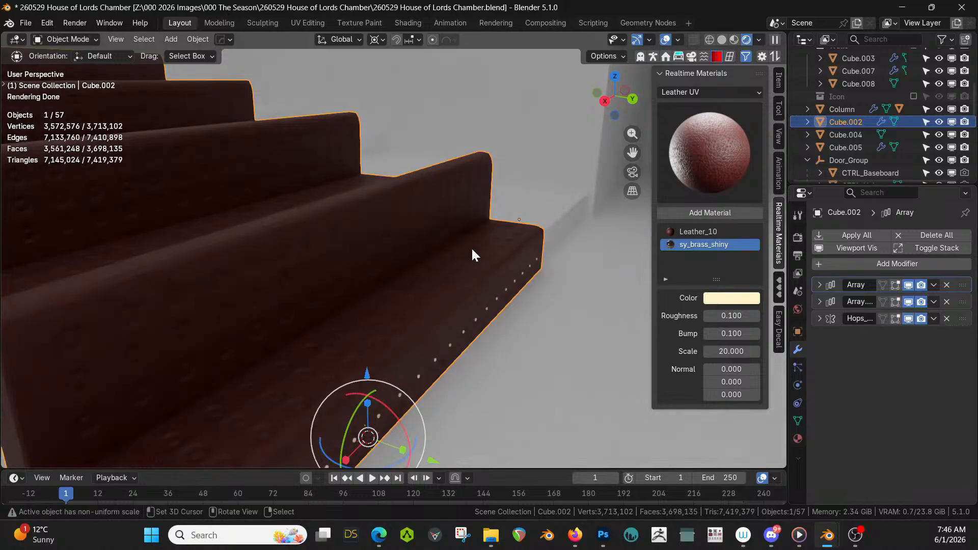
pyautogui.moveTo(357, 230); pyautogui.dragTo(316, 235, button='middle')
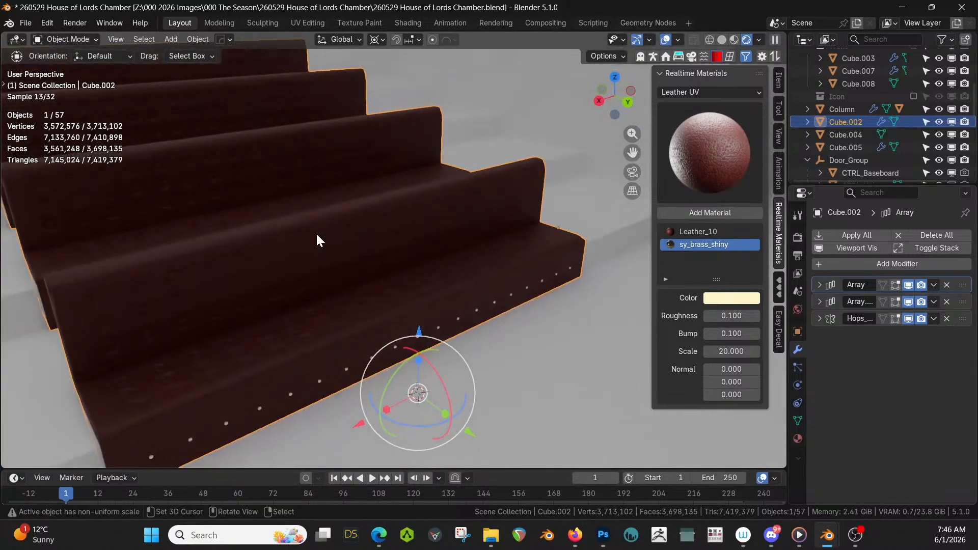
pyautogui.scroll(-1, 314, 236)
# Isolate the bench rows in local view, inspect them, and turn off viewport display for all three modifiers
pyautogui.press('KP_Divide')
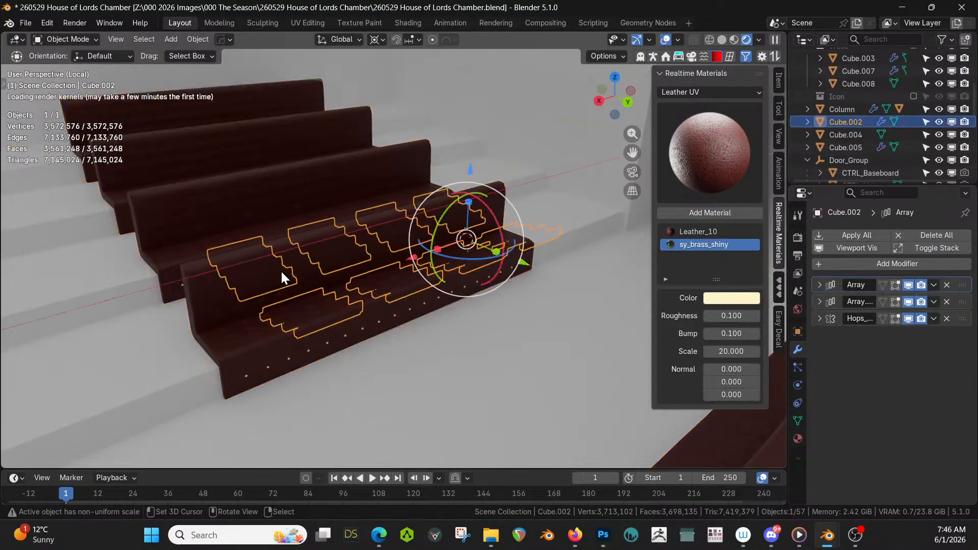
pyautogui.press('KP_Divide')
pyautogui.press('KP_Divide')
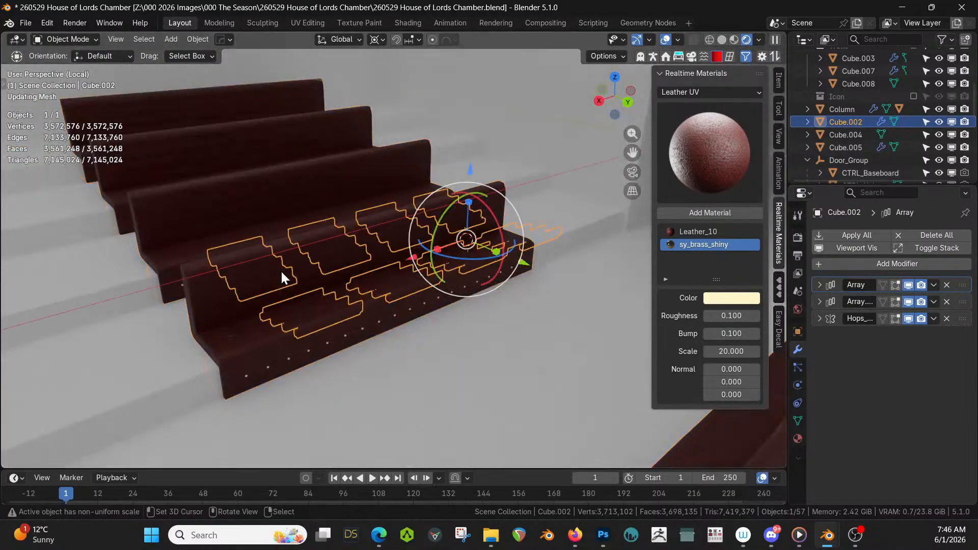
pyautogui.moveTo(294, 277); pyautogui.dragTo(321, 283, button='middle')
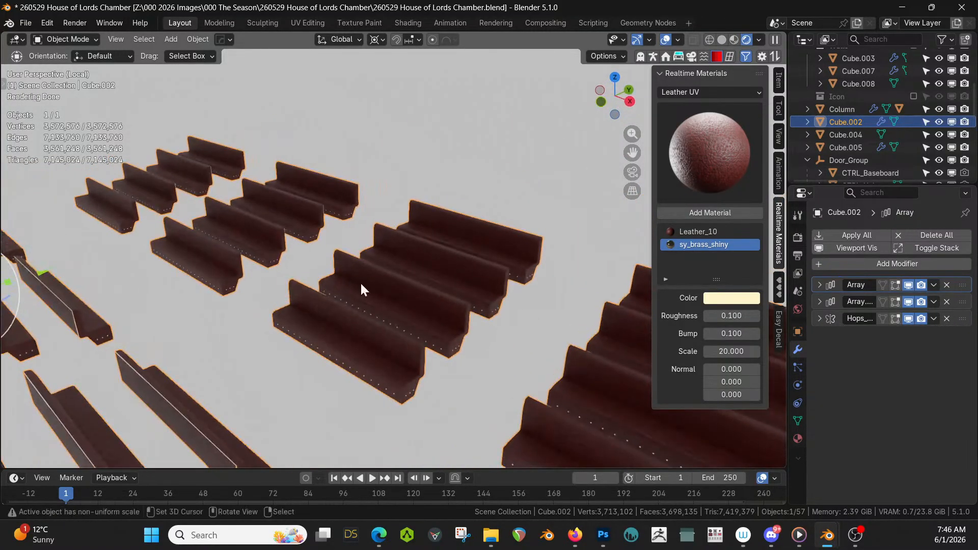
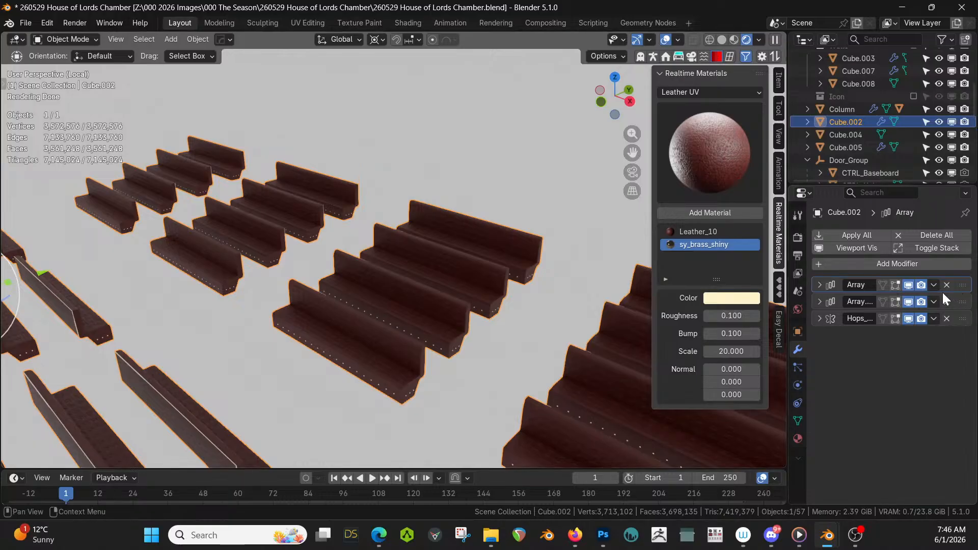
pyautogui.moveTo(908, 285); pyautogui.dragTo(909, 317)
# Rename the bench object Cube.002 as Bench Base
pyautogui.doubleClick(844, 121)
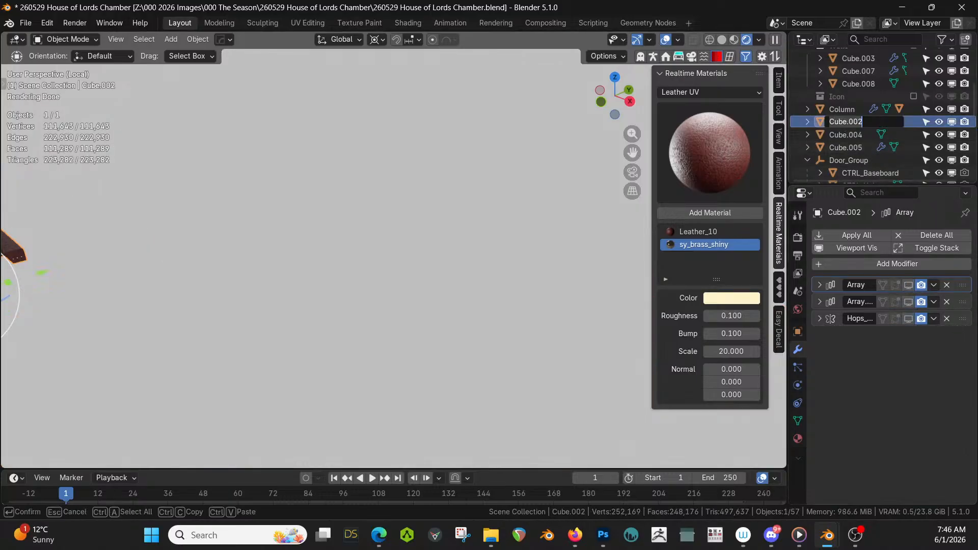
pyautogui.write('Bench Bas')
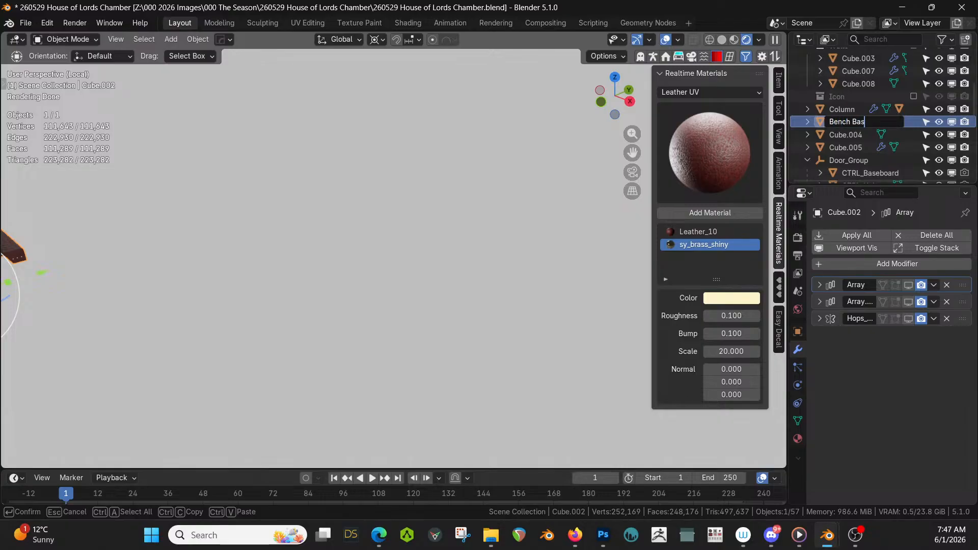
pyautogui.write('e')
pyautogui.press('Return')
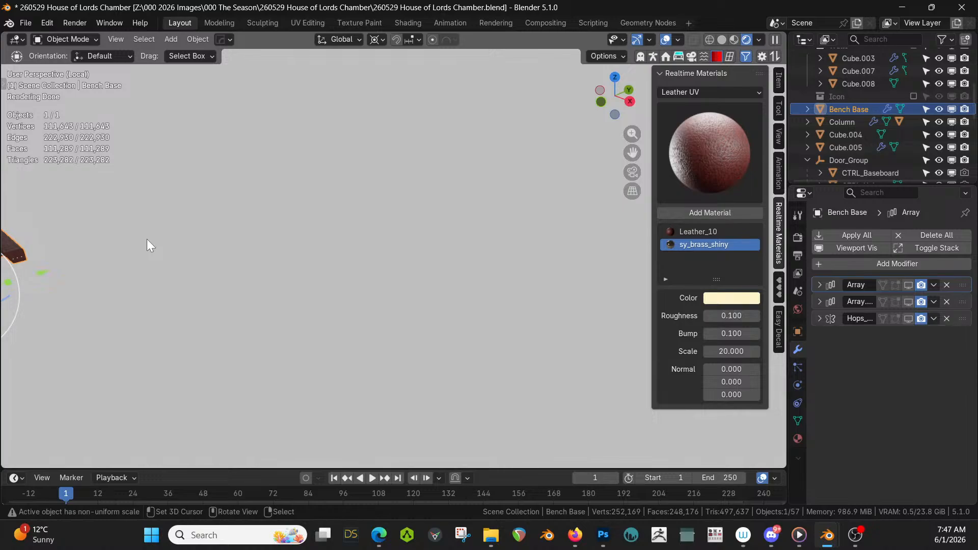
# Try to remesh Bench Base with Quad Remesher using X symmetry and a quad count of 25000
pyautogui.click(730, 56)
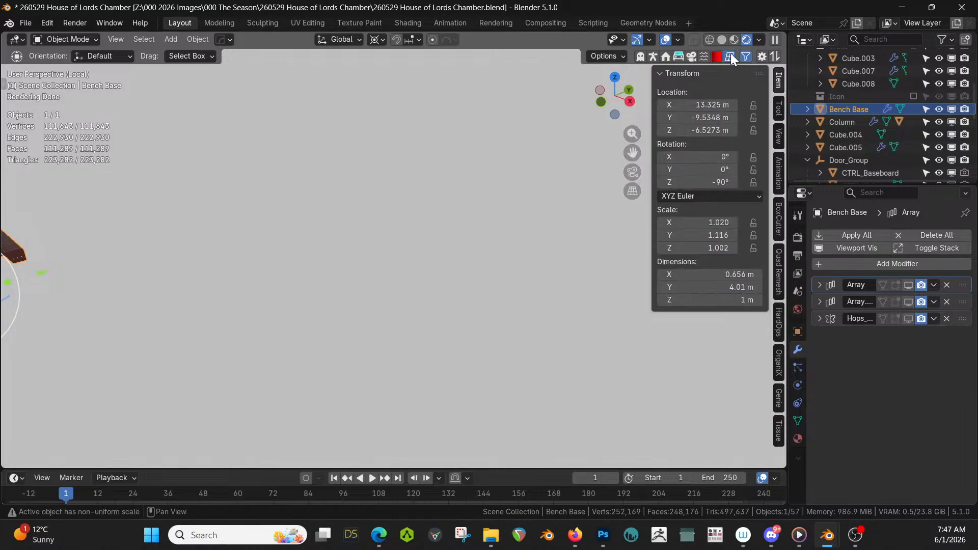
pyautogui.click(780, 273)
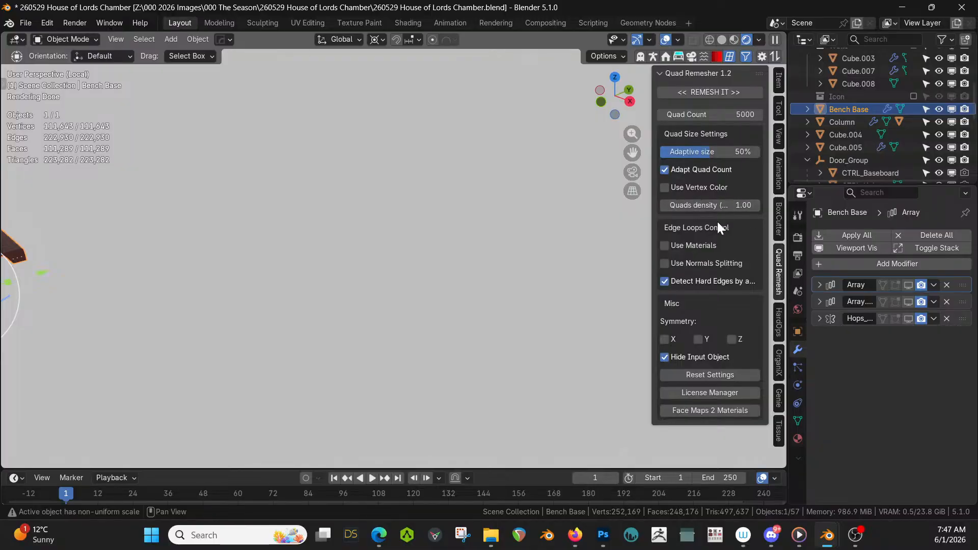
pyautogui.scroll(-3, 275, 306)
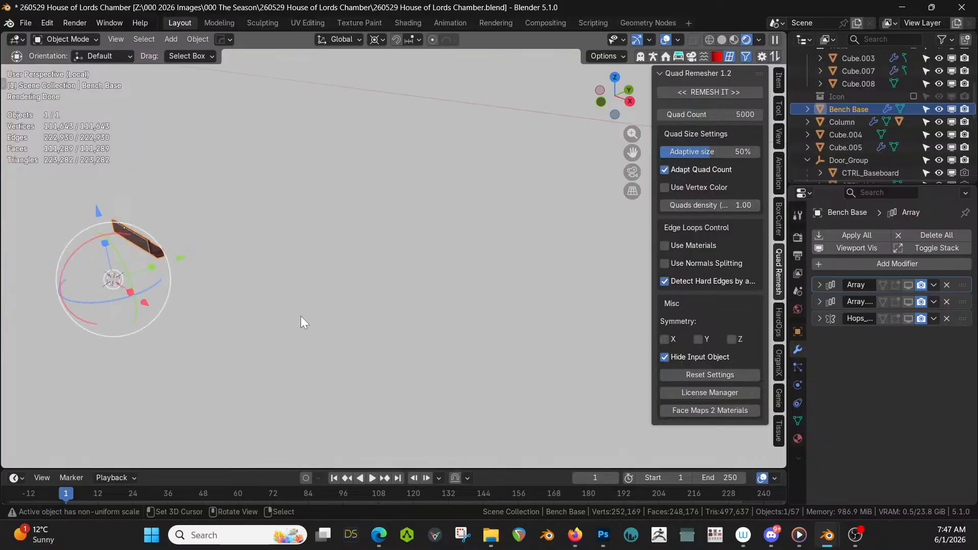
pyautogui.click(665, 339)
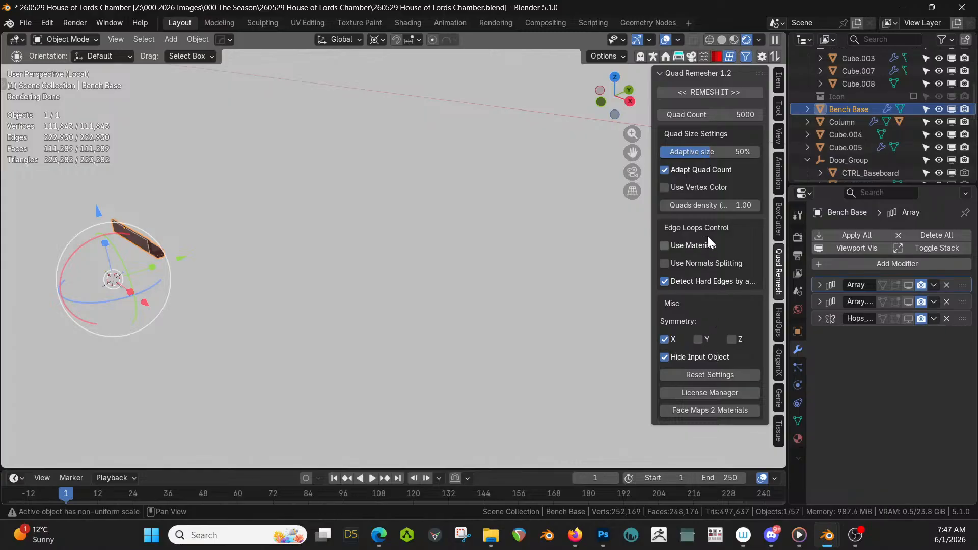
pyautogui.click(742, 114)
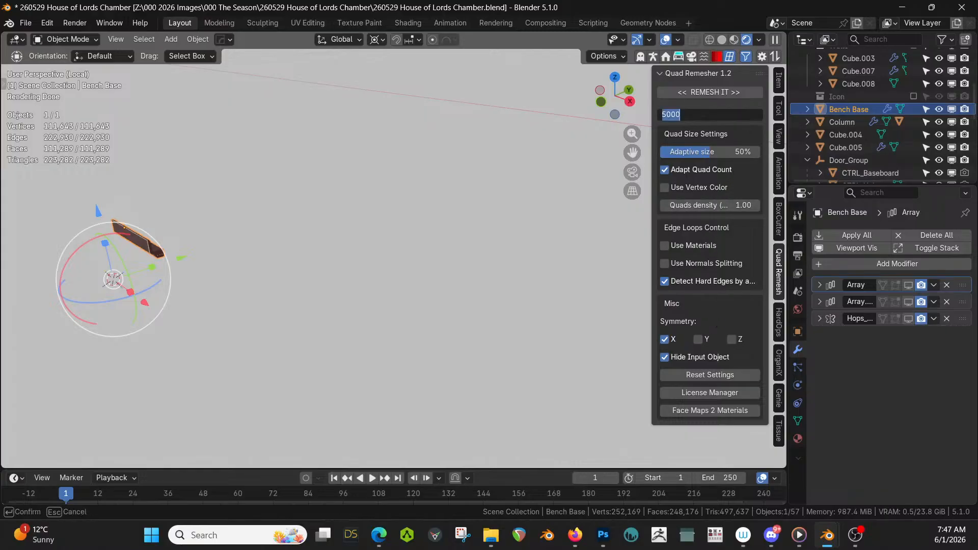
pyautogui.write('2')
pyautogui.press('Return')
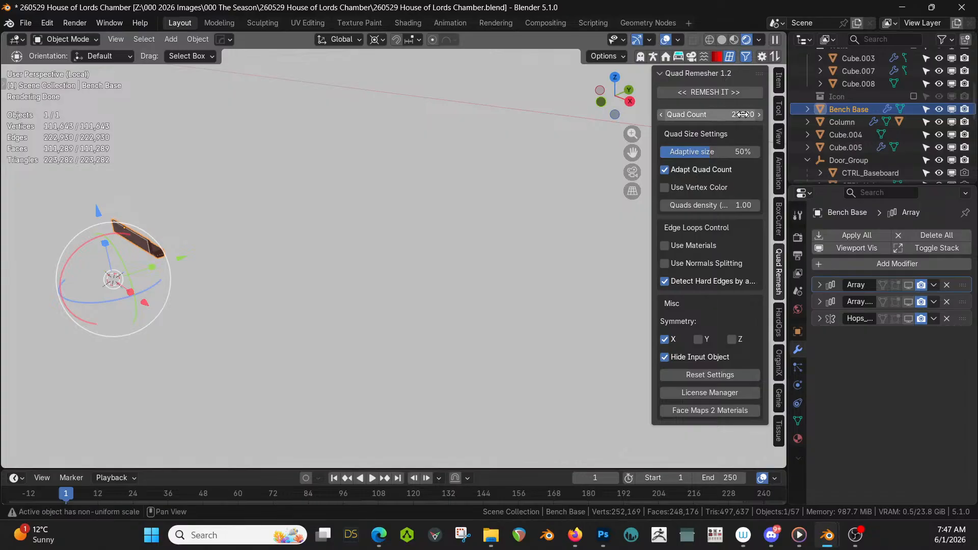
pyautogui.click(708, 93)
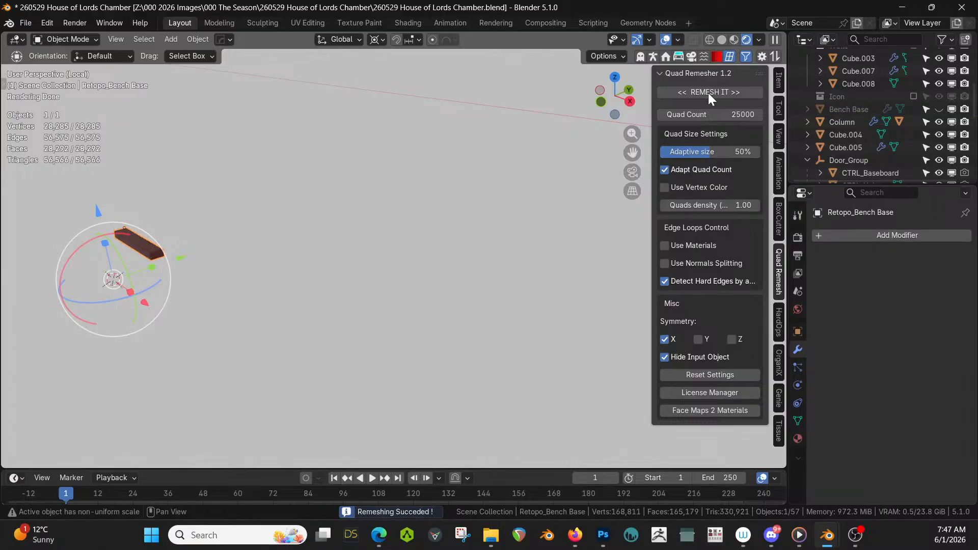
# Inspect the remeshed bench up close and undo the remesh
pyautogui.press('KP_Decimal')
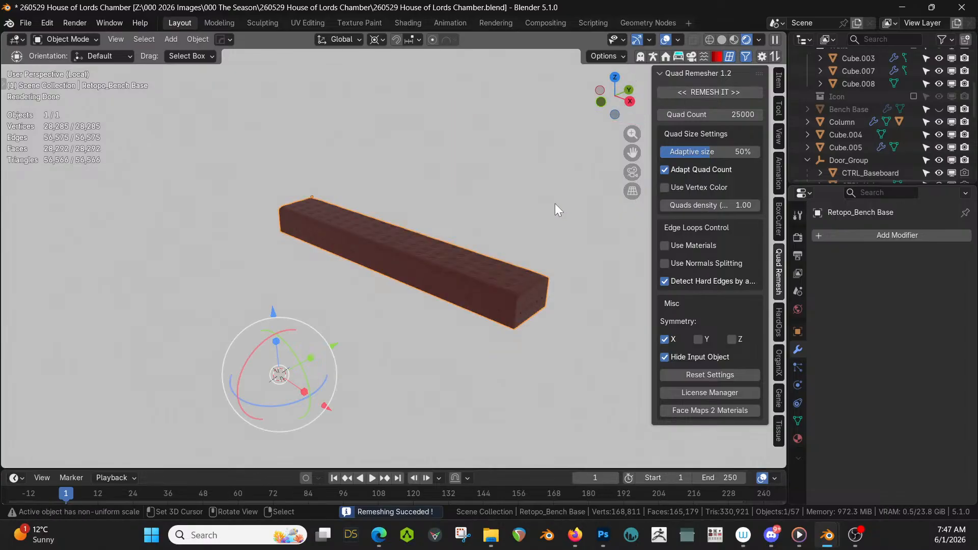
pyautogui.moveTo(540, 204); pyautogui.dragTo(402, 196, button='middle')
pyautogui.scroll(3, 408, 216)
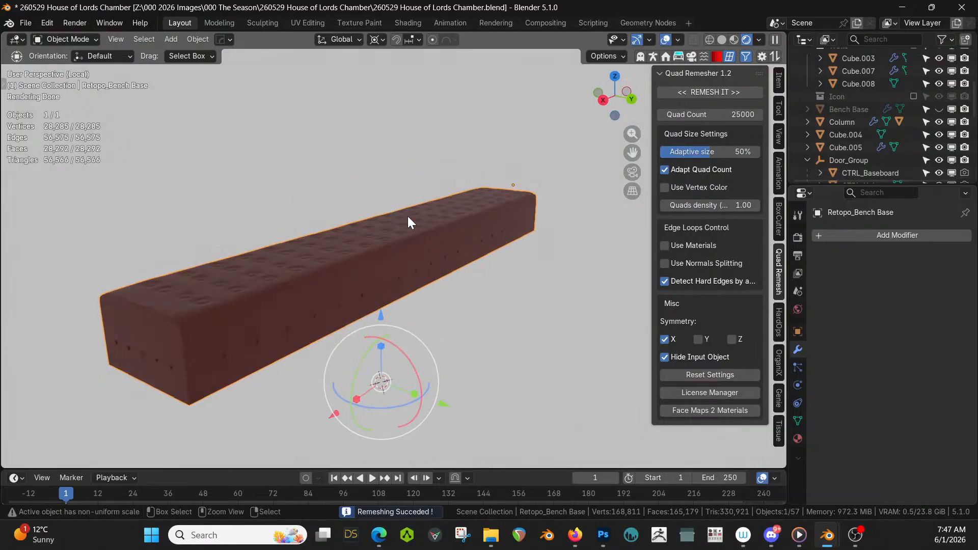
pyautogui.hotkey('ctrl', 'z')
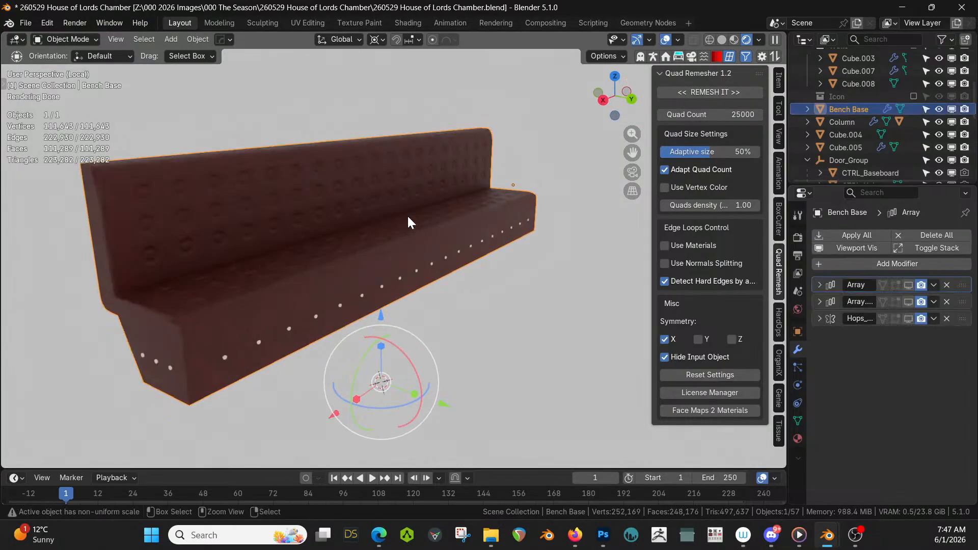
# Try to remesh Bench Base with a quad count of 50000 and X symmetry, and undo it
pyautogui.click(734, 116)
pyautogui.write('50000')
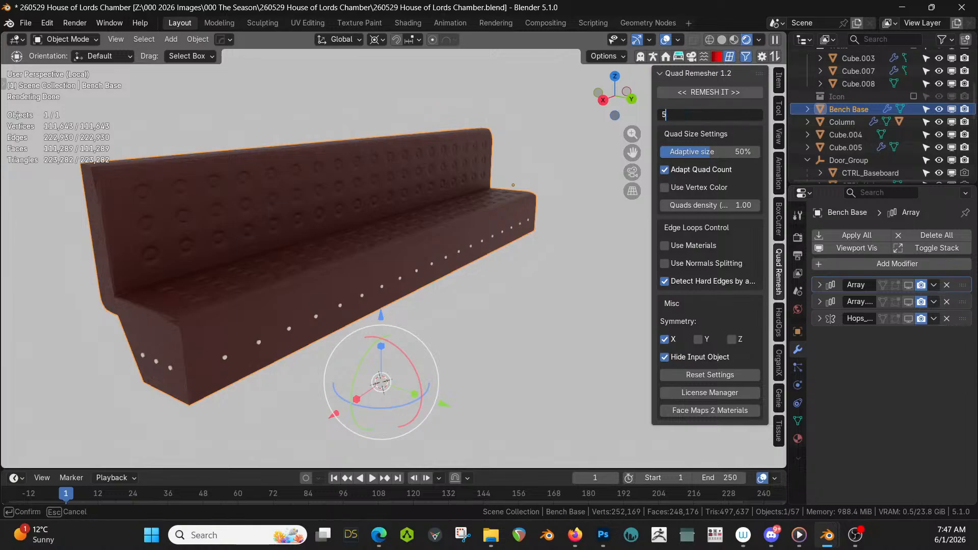
pyautogui.press('Return')
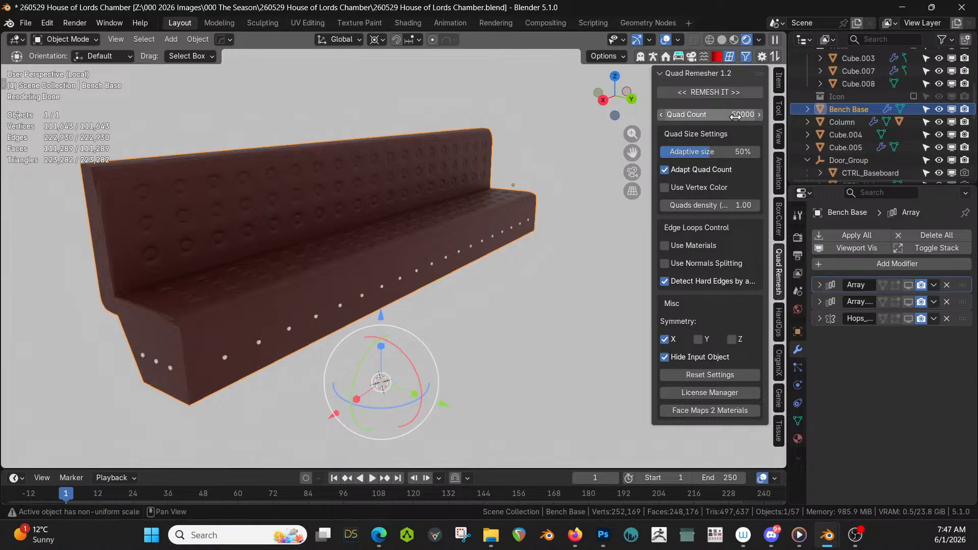
pyautogui.click(706, 91)
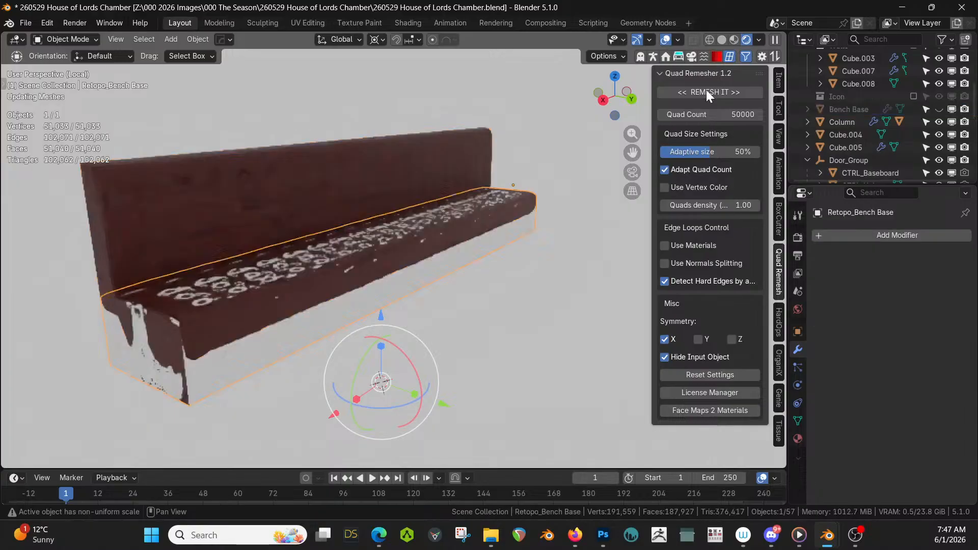
pyautogui.hotkey('ctrl', 'z')
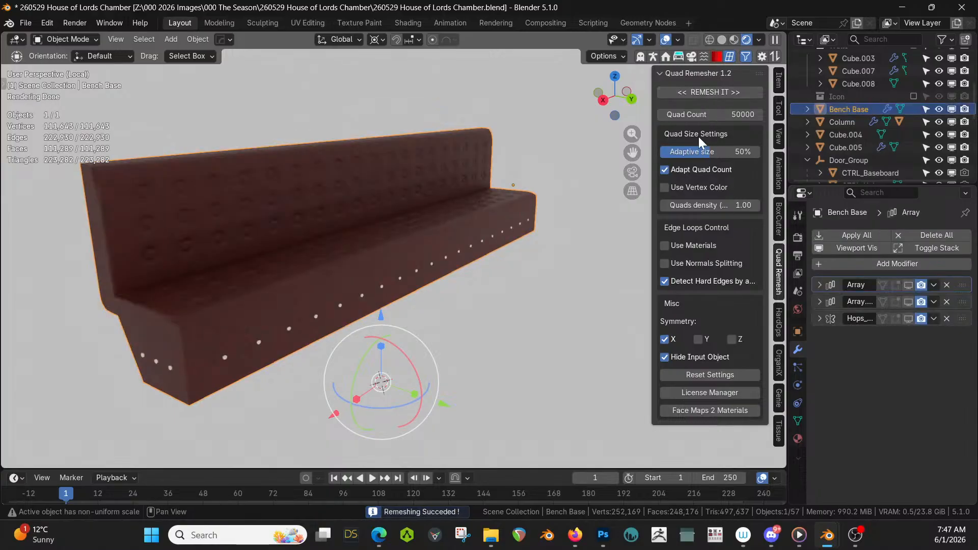
# Separate all faces with the sy_brass_shiny material from Bench Base into their own object
pyautogui.press('Tab')
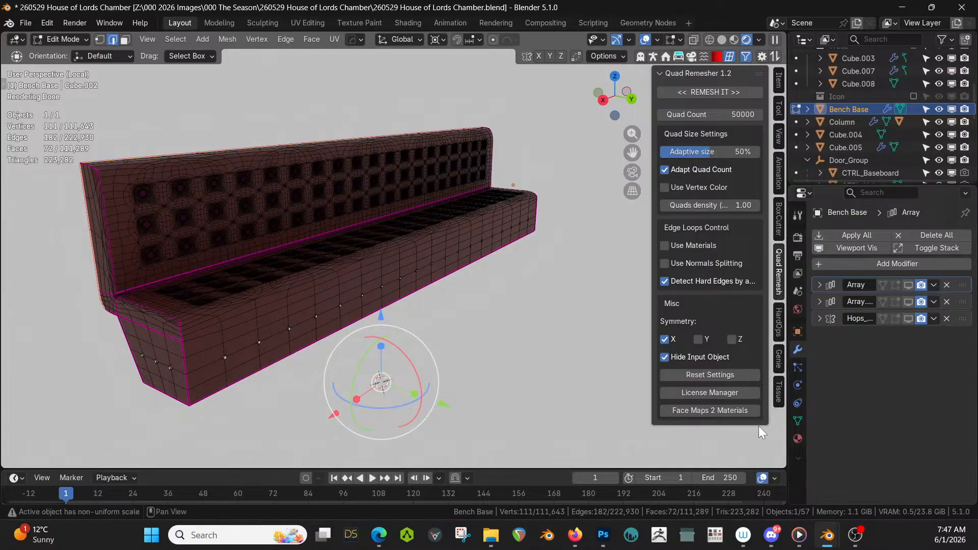
pyautogui.click(797, 438)
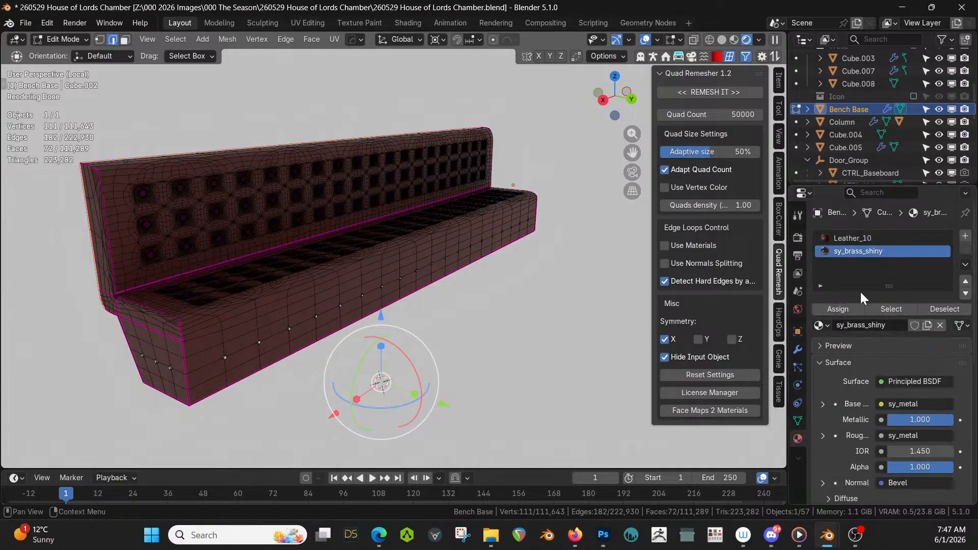
pyautogui.click(891, 309)
pyautogui.press('p')
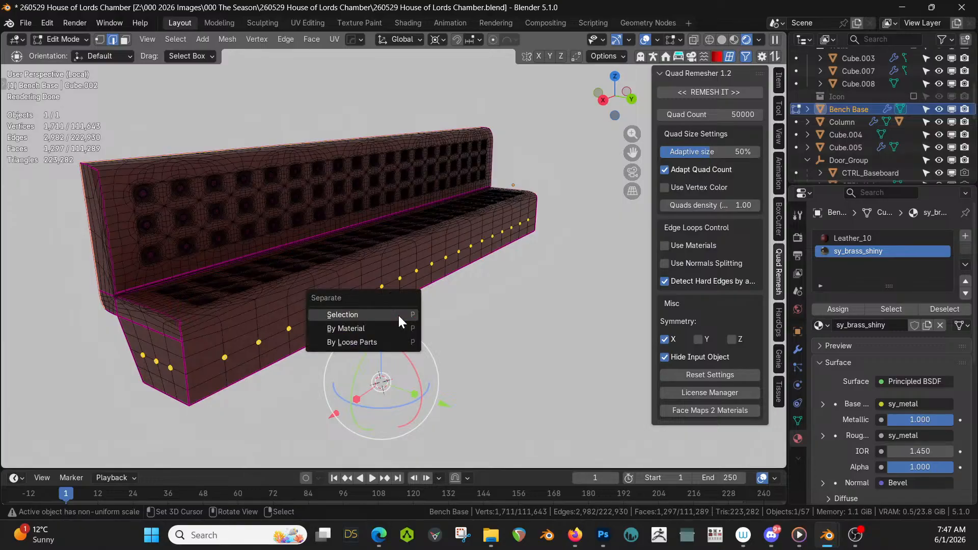
pyautogui.click(398, 313)
pyautogui.press('Tab')
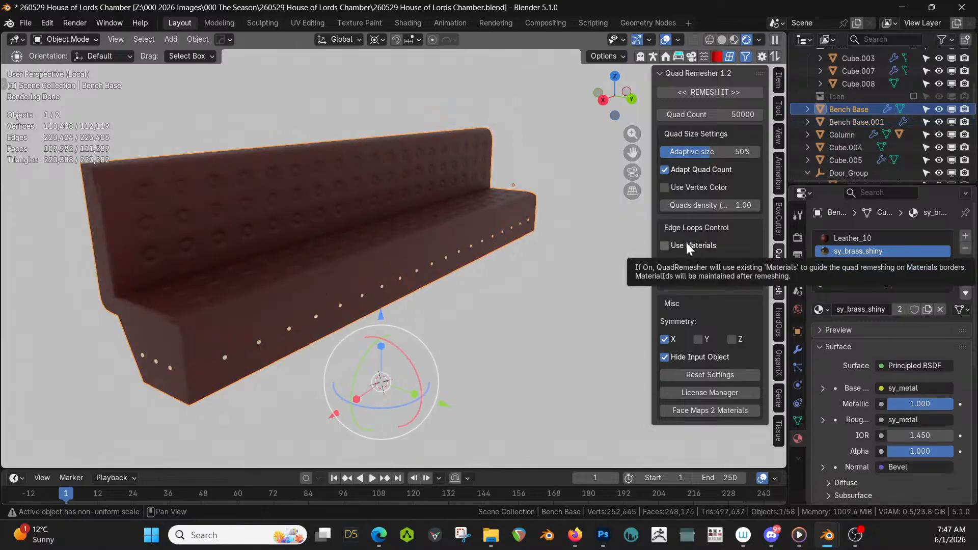
# Remesh the leather part of Bench Base with a quad count of 50000 and all symmetry axes off
pyautogui.click(709, 114)
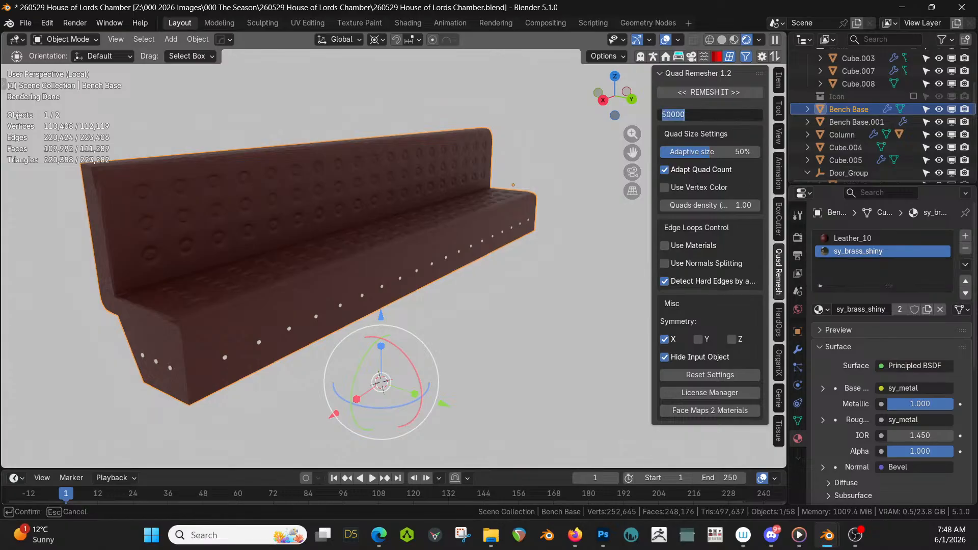
pyautogui.write('100000')
pyautogui.click(664, 338)
pyautogui.click(741, 115)
pyautogui.write('50000')
pyautogui.press('Return')
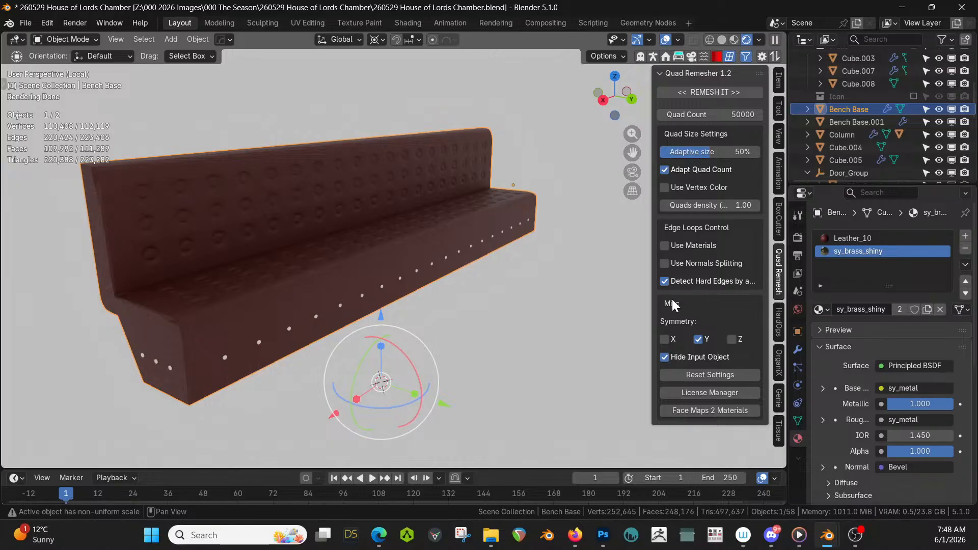
pyautogui.click(698, 340)
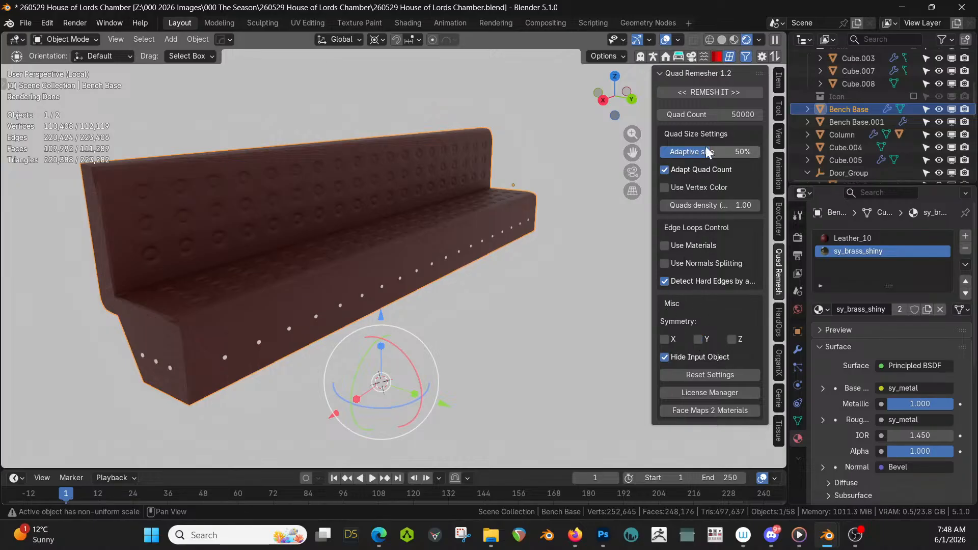
pyautogui.click(709, 94)
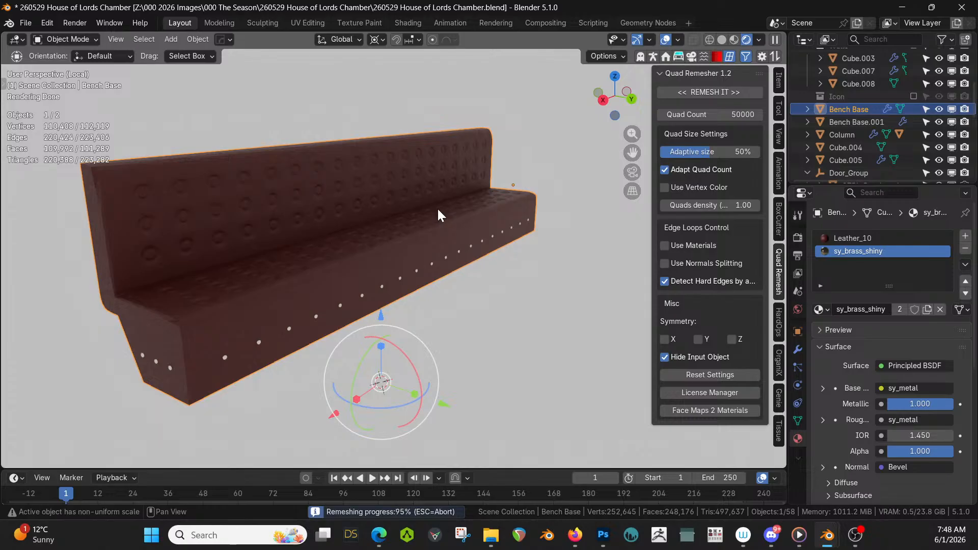
# Inspect the remeshed bench up close and delete the hidden original Bench Base object
pyautogui.click(855, 110)
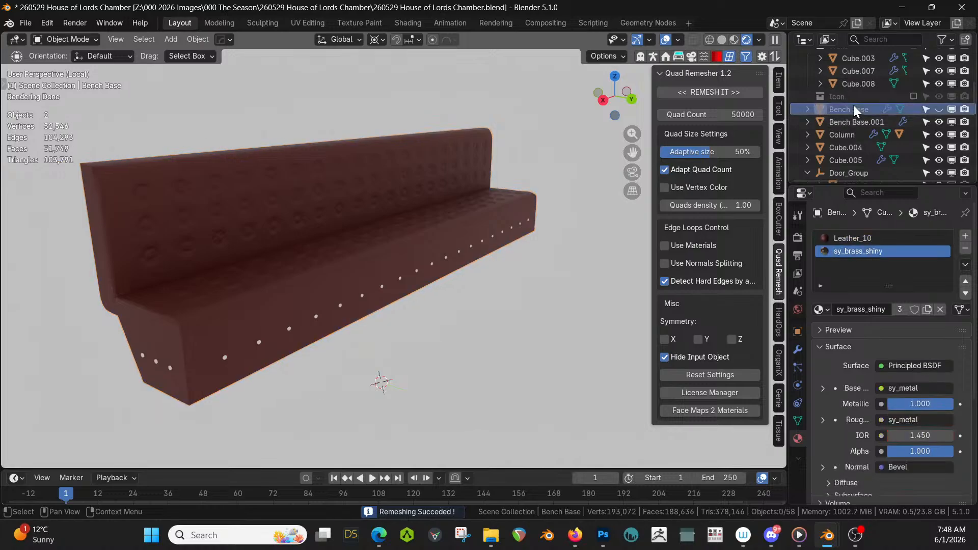
pyautogui.scroll(4, 316, 271)
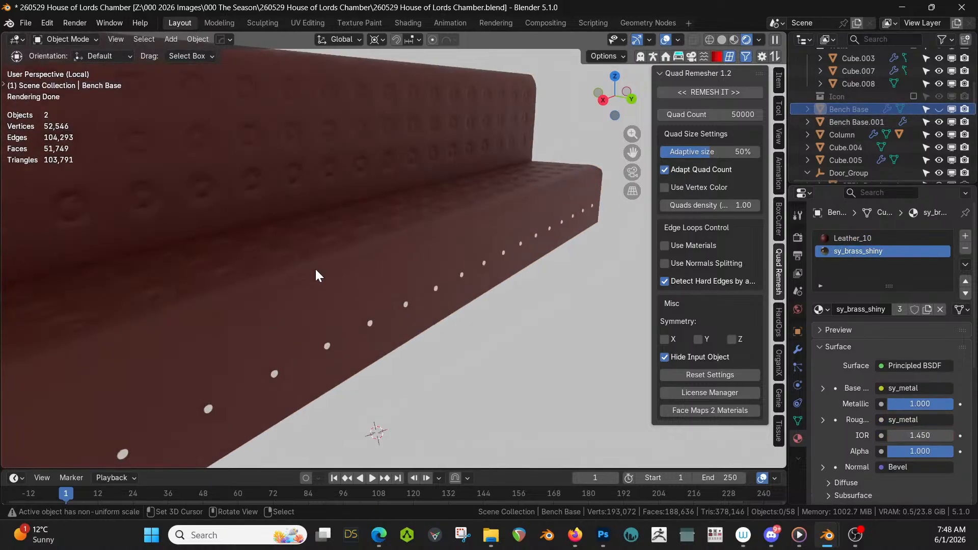
pyautogui.scroll(-2, 316, 270)
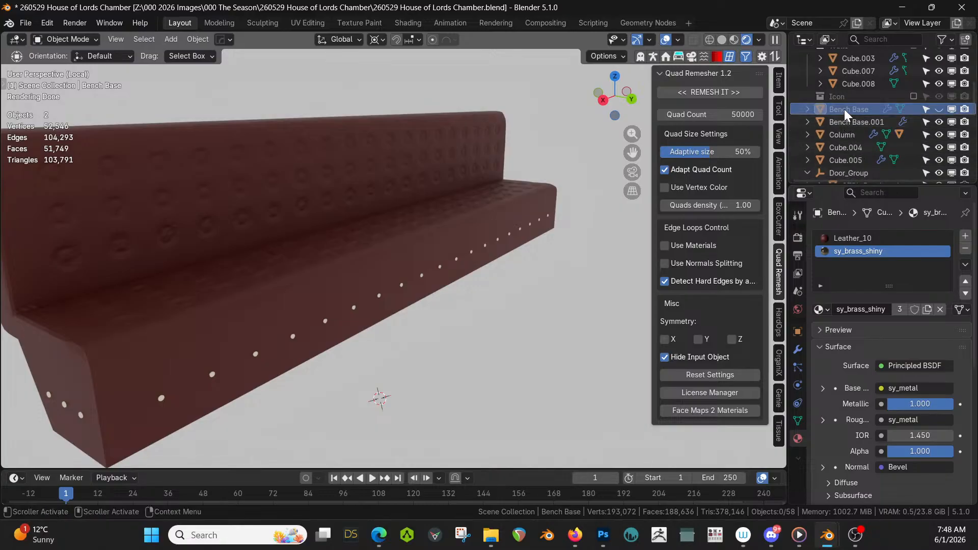
pyautogui.press('Delete')
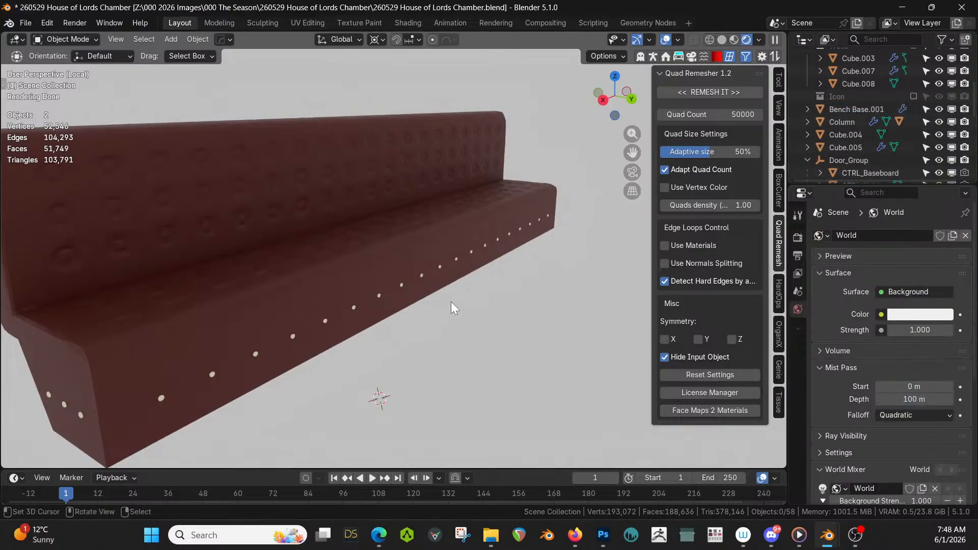
# Switch to Solid shading and join the remeshed bench into the separated brass object, Bench Base.001
pyautogui.click(330, 326)
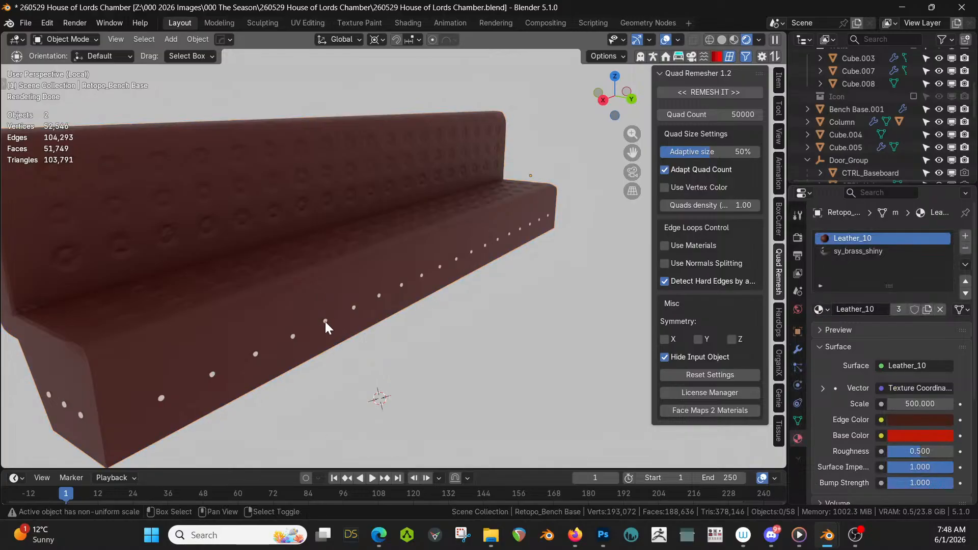
pyautogui.press('z')
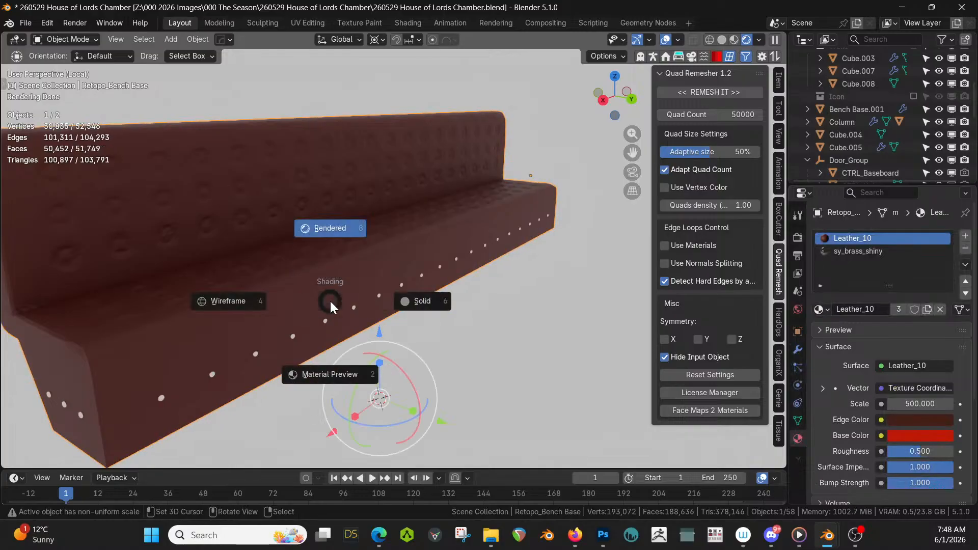
pyautogui.press('6')
pyautogui.scroll(2, 332, 294)
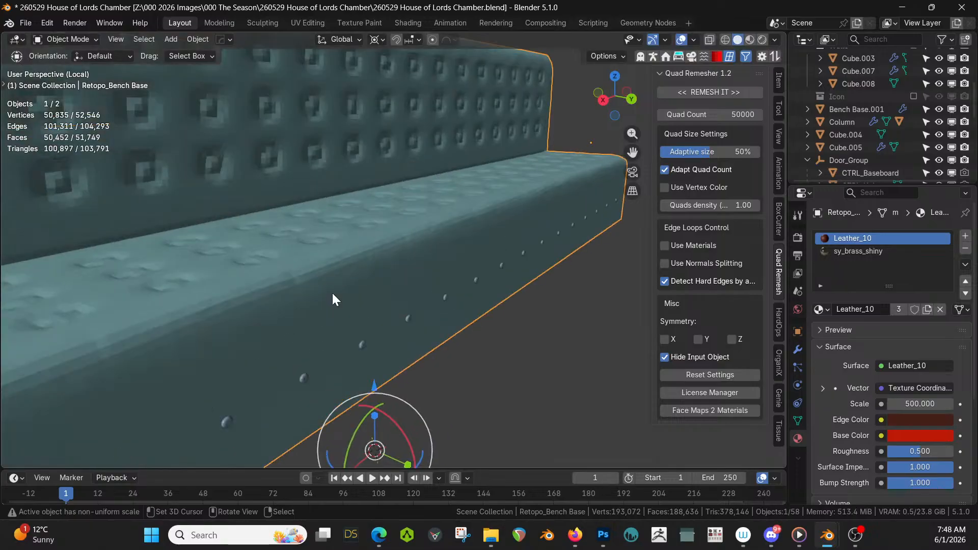
pyautogui.click(360, 343)
pyautogui.click(366, 343)
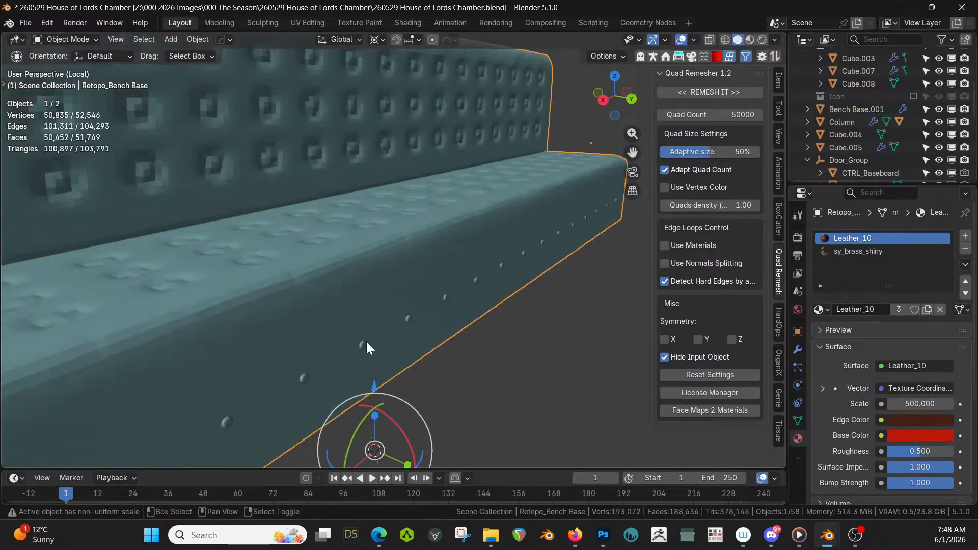
pyautogui.click(363, 346)
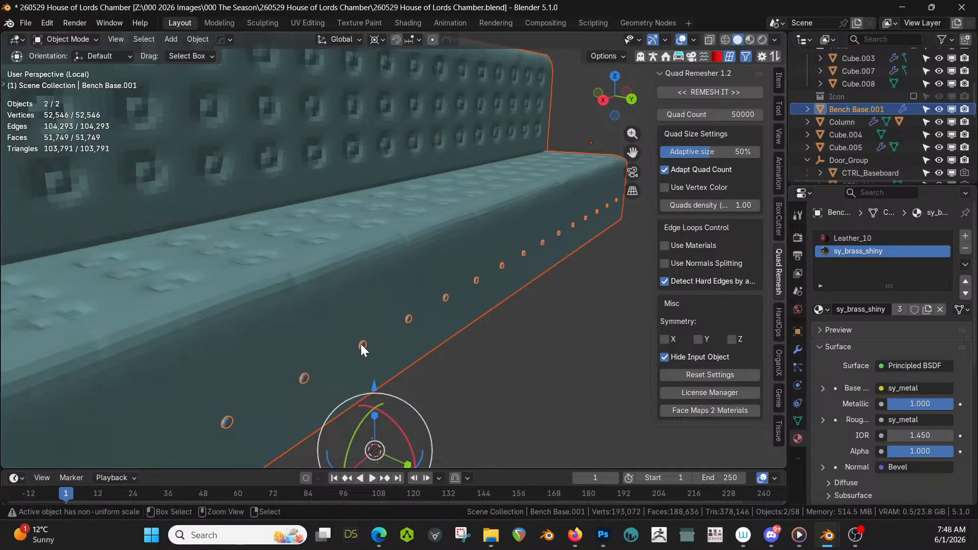
pyautogui.hotkey('shift', 'h')
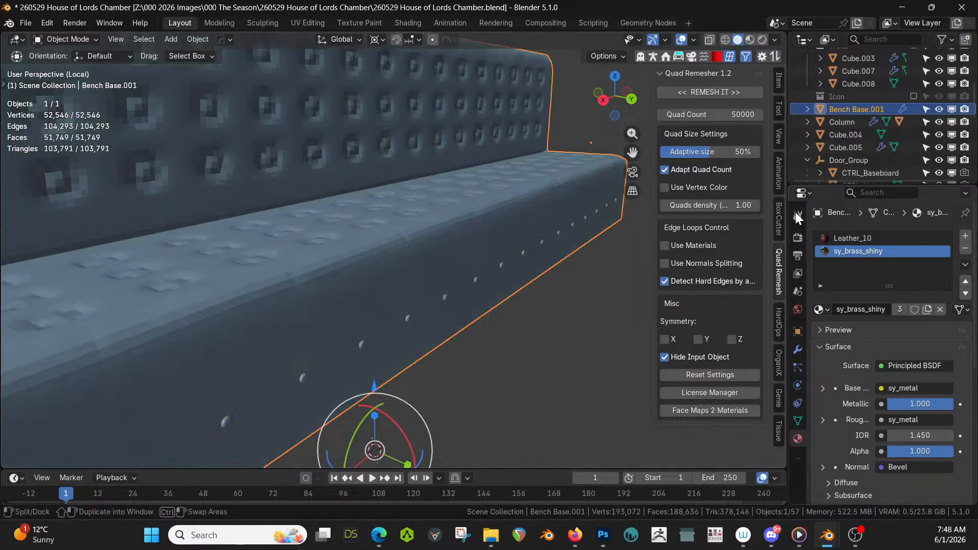
# Unwrap the selected remeshed leather faces of Bench Base.001 with Smart UV Project at a 66° angle limit
pyautogui.click(796, 351)
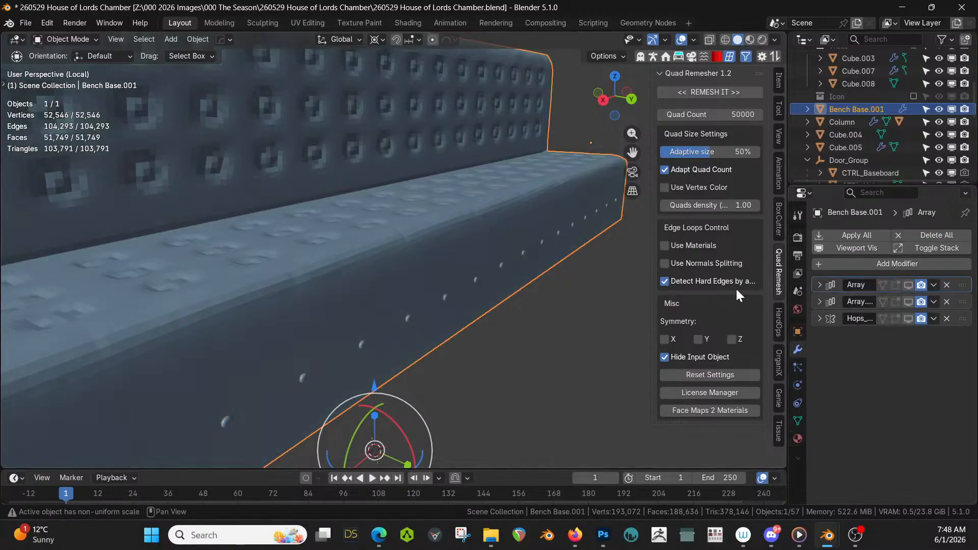
pyautogui.scroll(-2, 498, 213)
pyautogui.press('Tab')
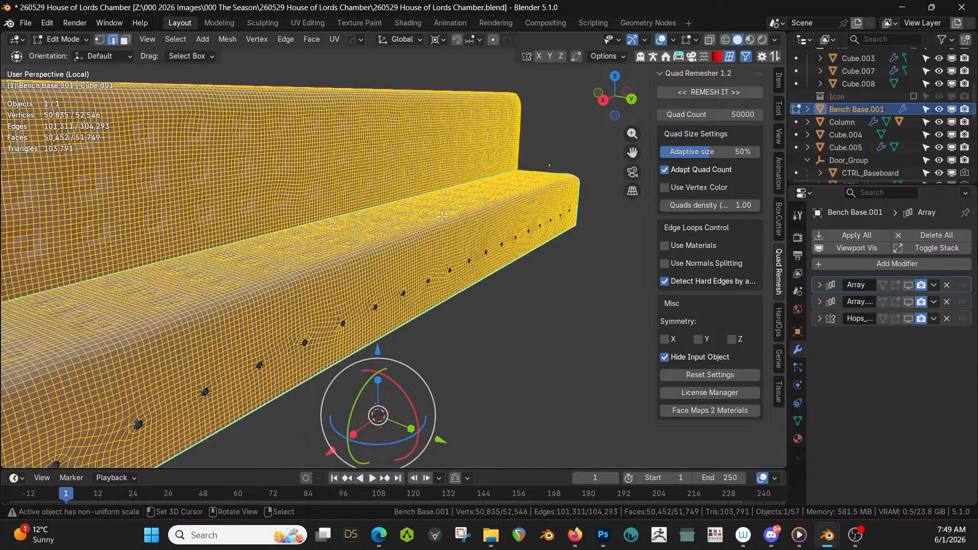
pyautogui.press('u')
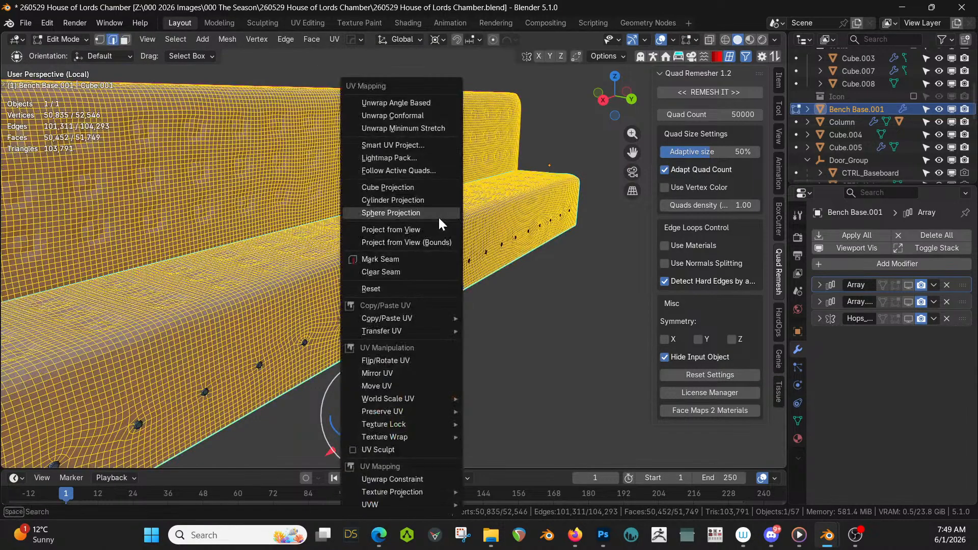
pyautogui.click(399, 147)
pyautogui.click(362, 264)
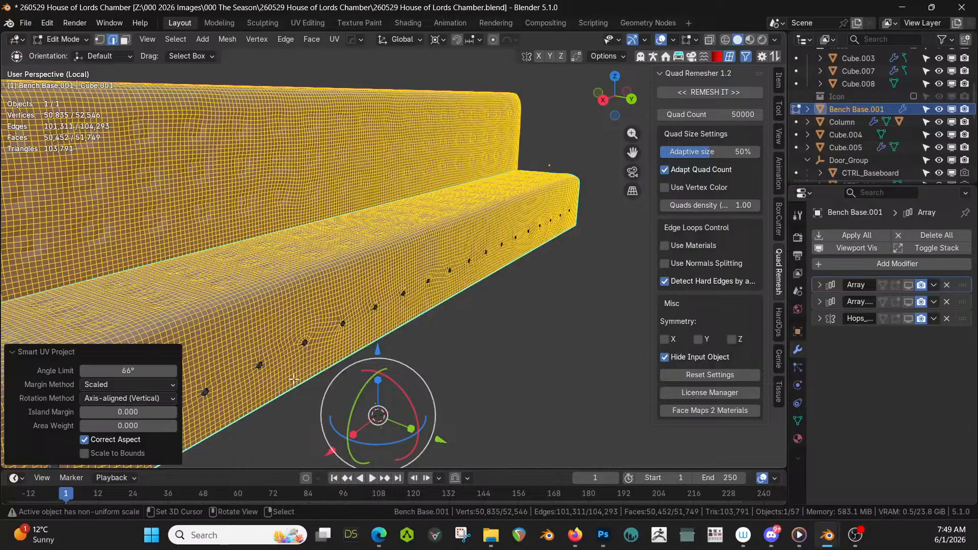
pyautogui.press('Tab')
# Check the bench's leather and brass studs in Rendered shading and leave local view to show the full scene
pyautogui.press('z')
pyautogui.press('8')
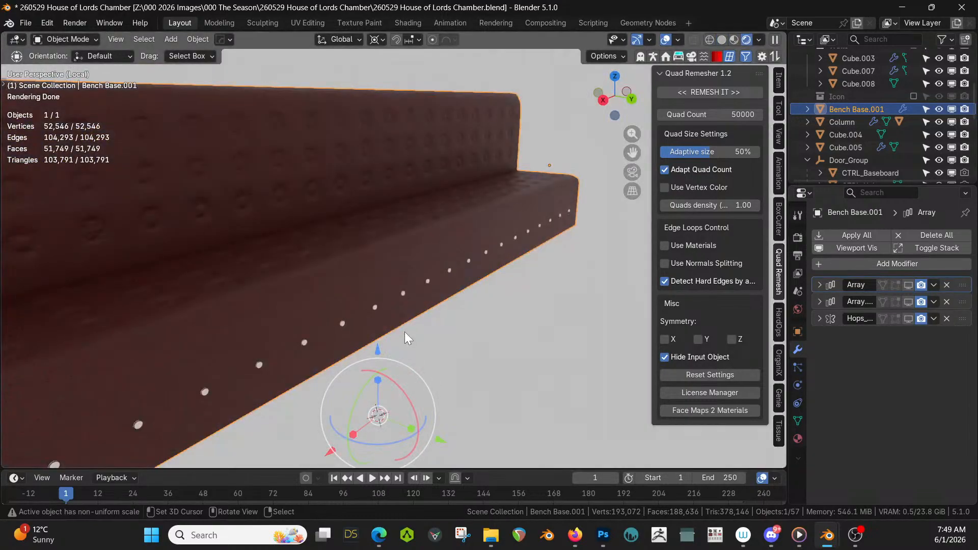
pyautogui.moveTo(404, 332); pyautogui.dragTo(429, 280, button='middle')
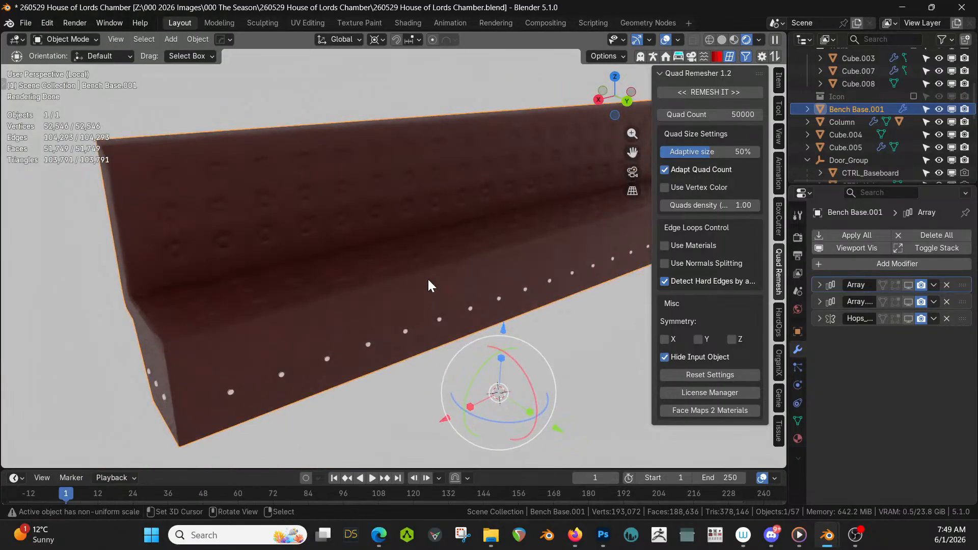
pyautogui.press('KP_Divide')
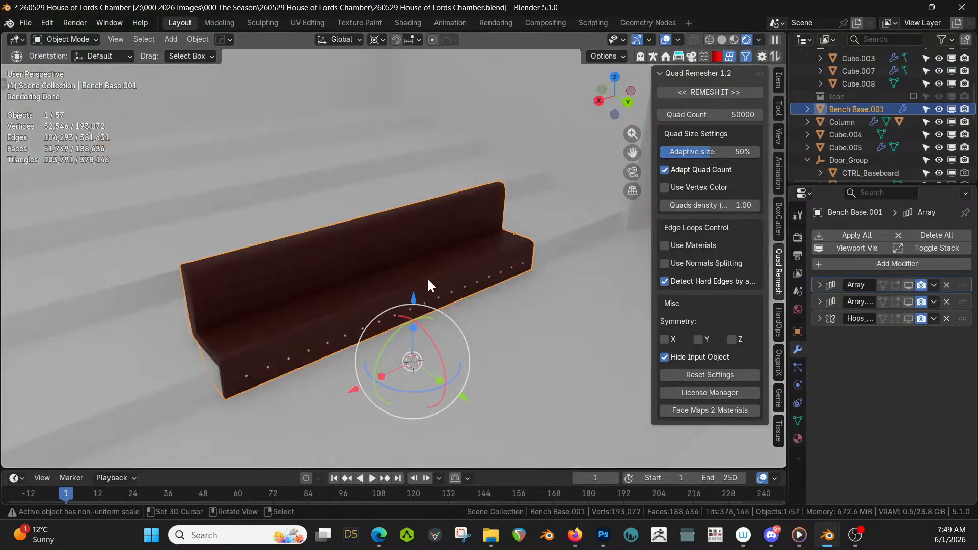
# Turn the viewport display back on for both Array modifiers and the Hops modifier of Bench Base.001
pyautogui.click(908, 317)
pyautogui.click(908, 302)
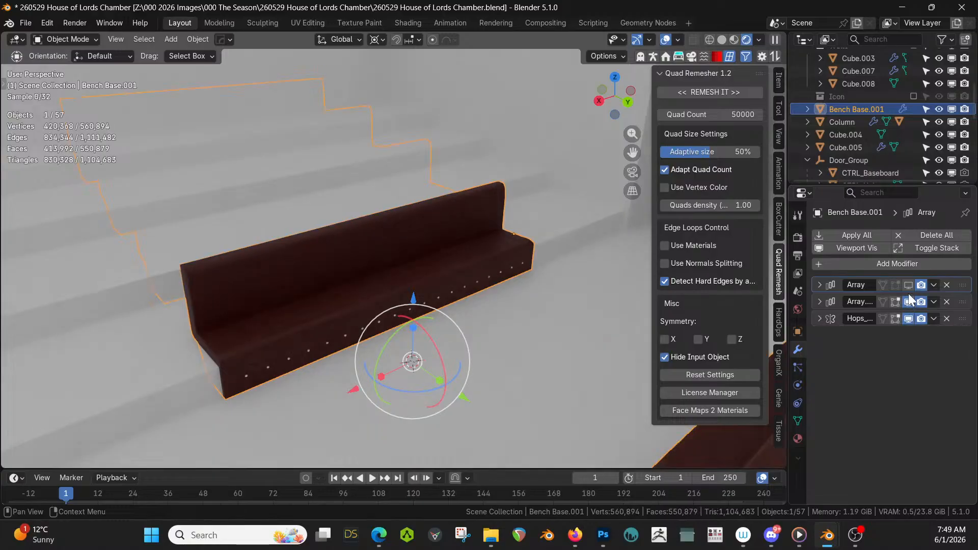
pyautogui.moveTo(375, 248); pyautogui.dragTo(335, 249, button='middle')
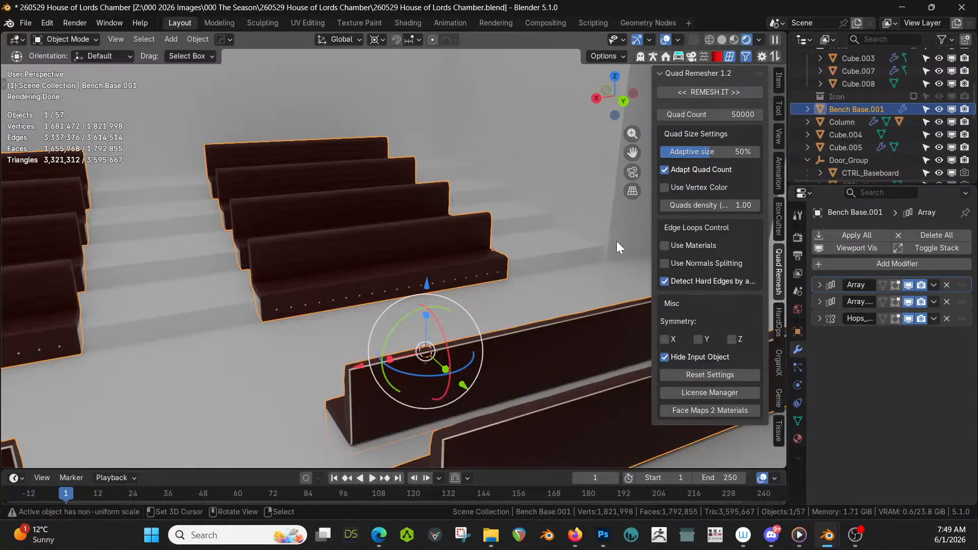
# Look over the bench rows, then isolate the chamber's stepped floor object, Cube, in local view
pyautogui.moveTo(550, 288); pyautogui.dragTo(457, 333, button='middle')
pyautogui.scroll(-3, 494, 285)
pyautogui.scroll(2, 435, 299)
pyautogui.scroll(2, 435, 300)
pyautogui.scroll(-9, 438, 299)
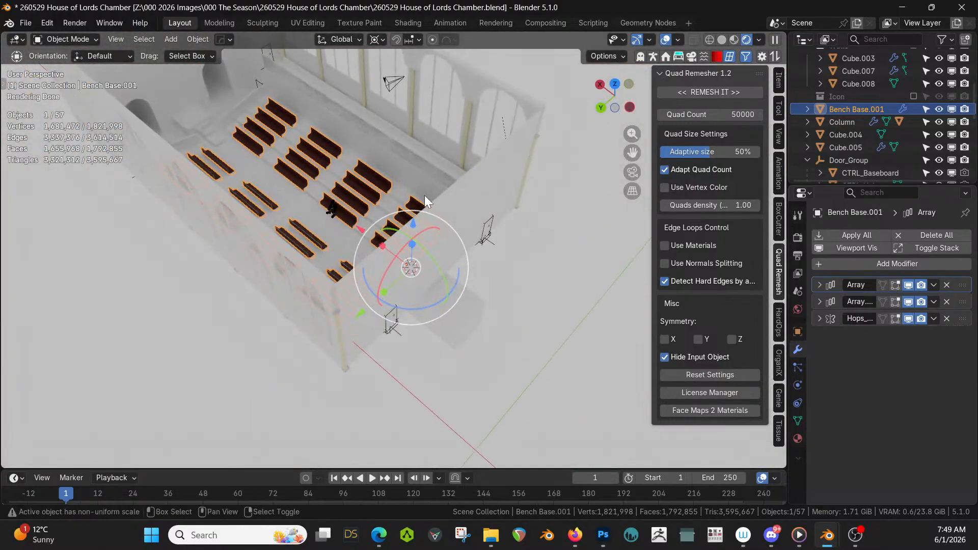
pyautogui.keyDown('shift'); pyautogui.moveTo(425, 196); pyautogui.dragTo(438, 316, button='middle'); pyautogui.keyUp('shift')
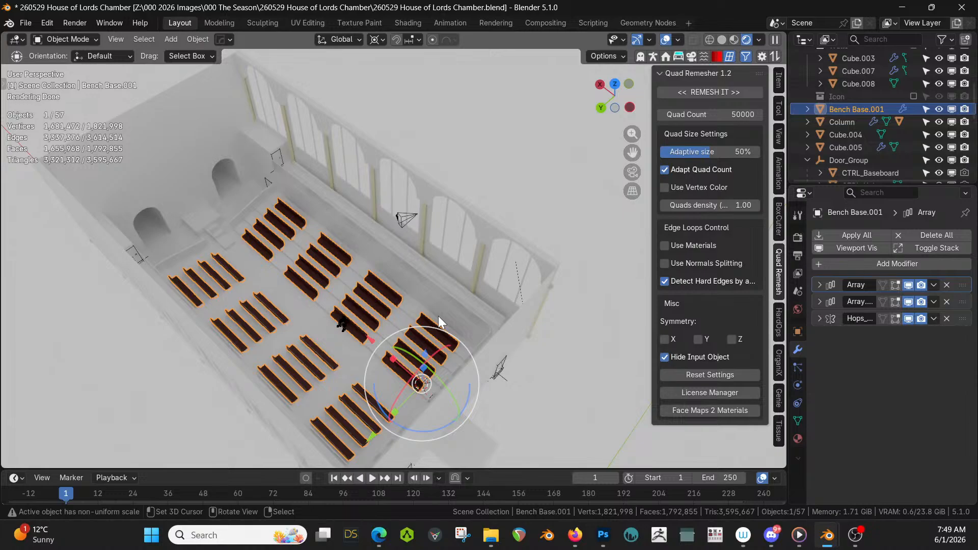
pyautogui.scroll(3, 438, 316)
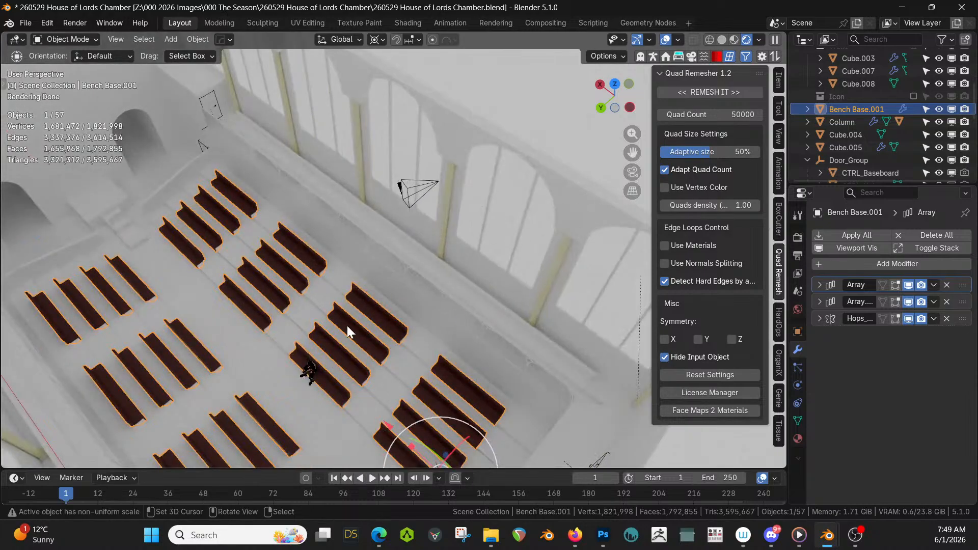
pyautogui.click(255, 359)
pyautogui.press('KP_Divide')
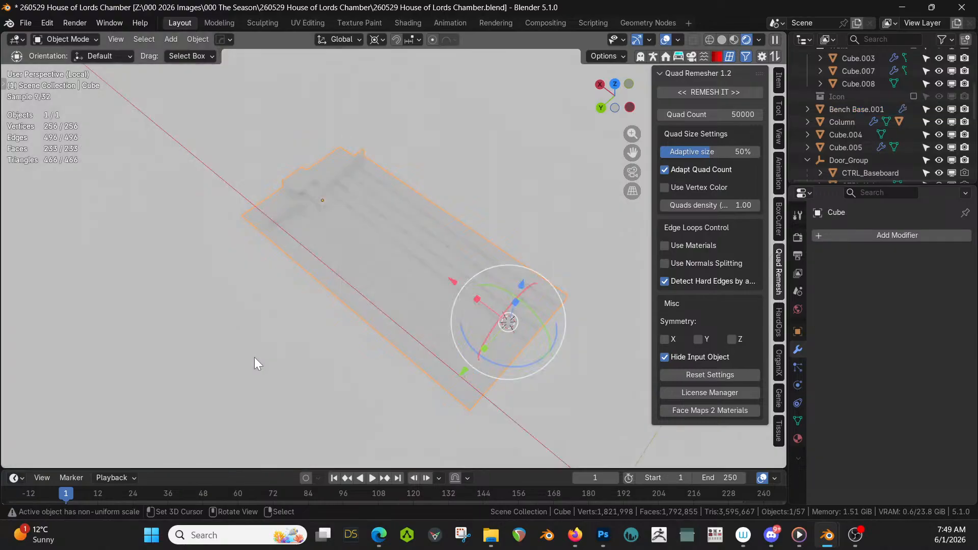
pyautogui.moveTo(255, 356); pyautogui.dragTo(299, 270, button='middle')
pyautogui.scroll(1, 353, 296)
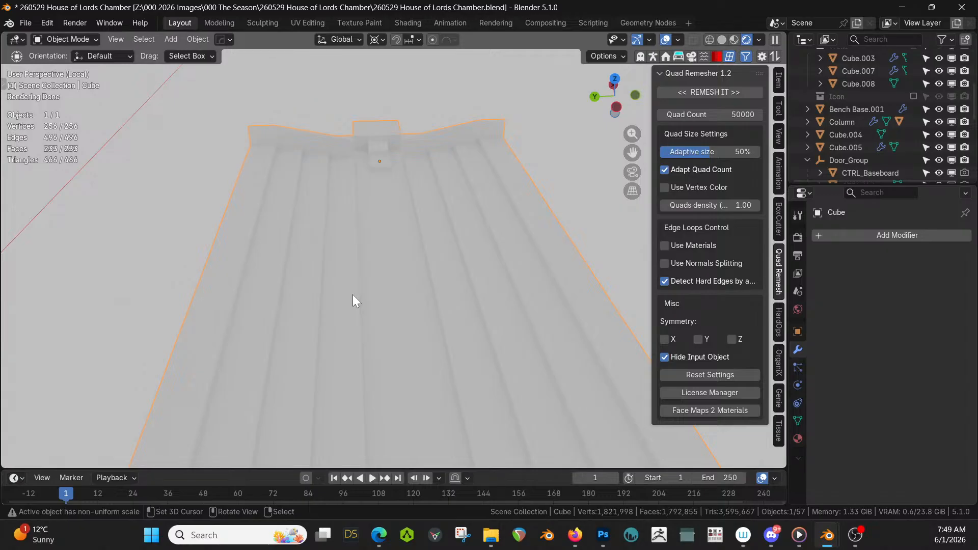
# Add a second material slot to the floor and replace its first material with a separate copy named Carpet
pyautogui.click(797, 436)
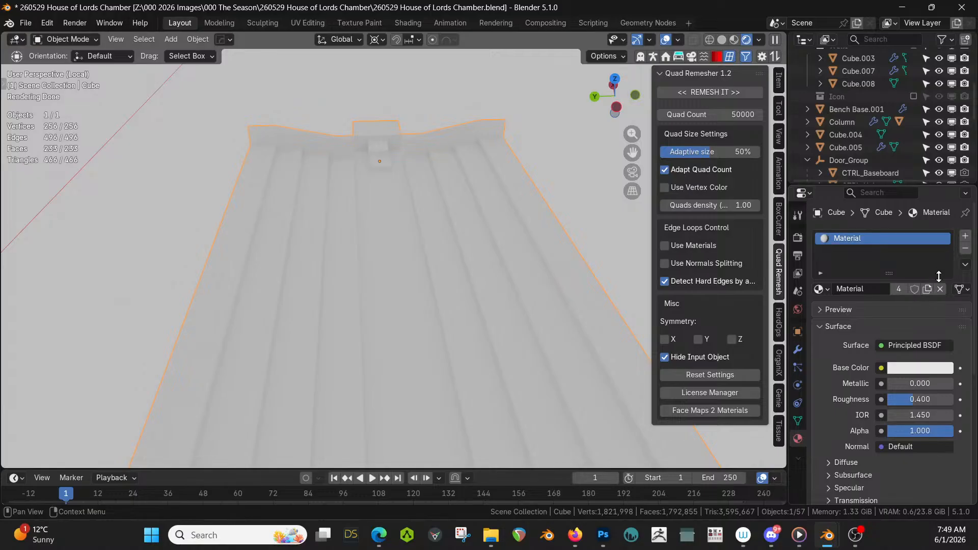
pyautogui.click(964, 236)
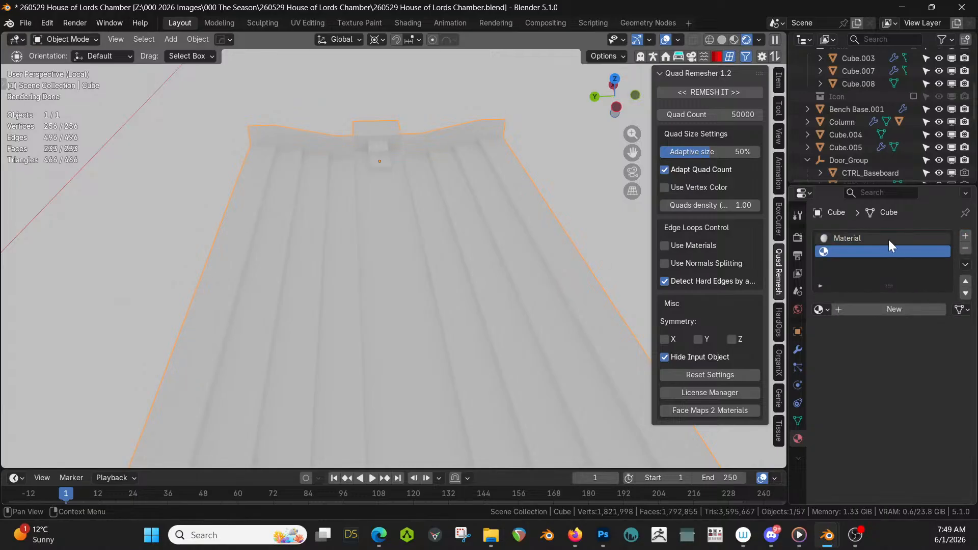
pyautogui.click(871, 238)
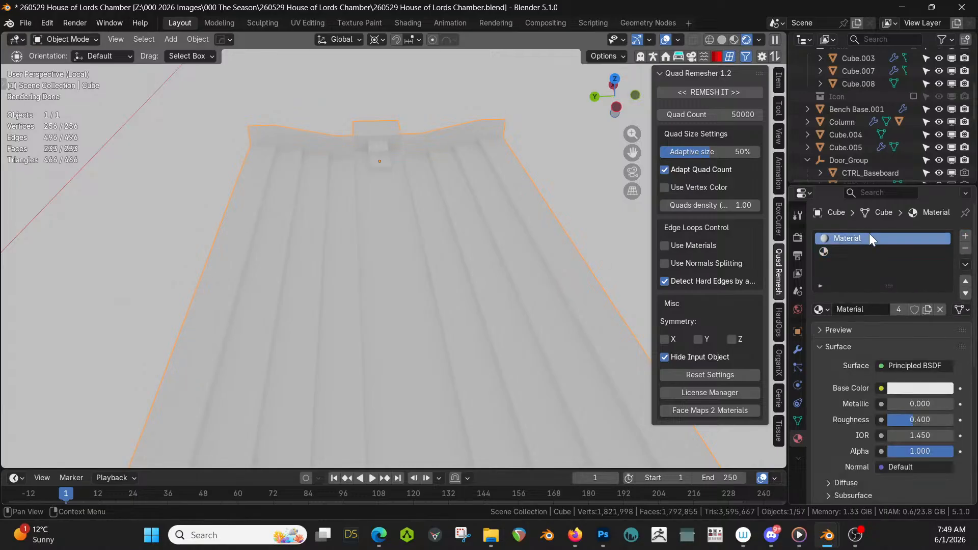
pyautogui.click(926, 309)
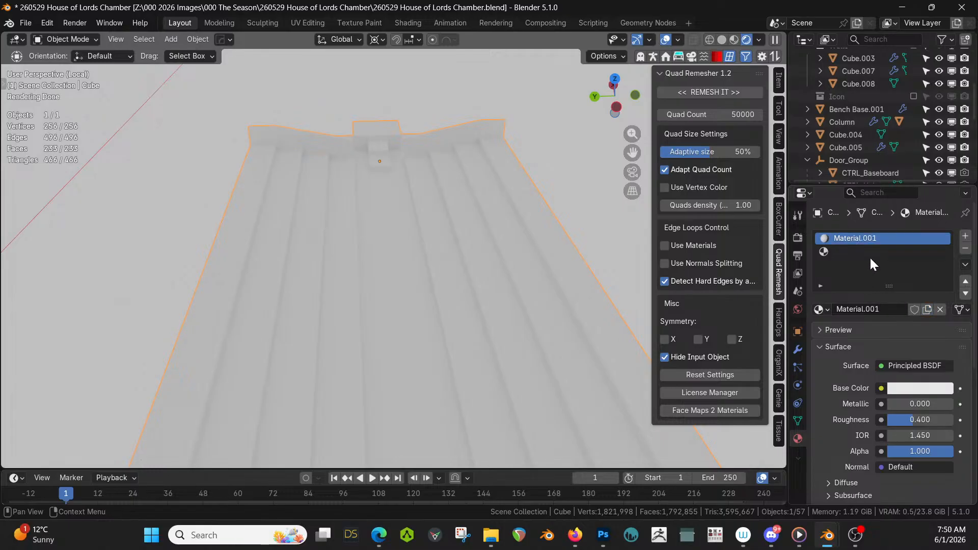
pyautogui.click(846, 309)
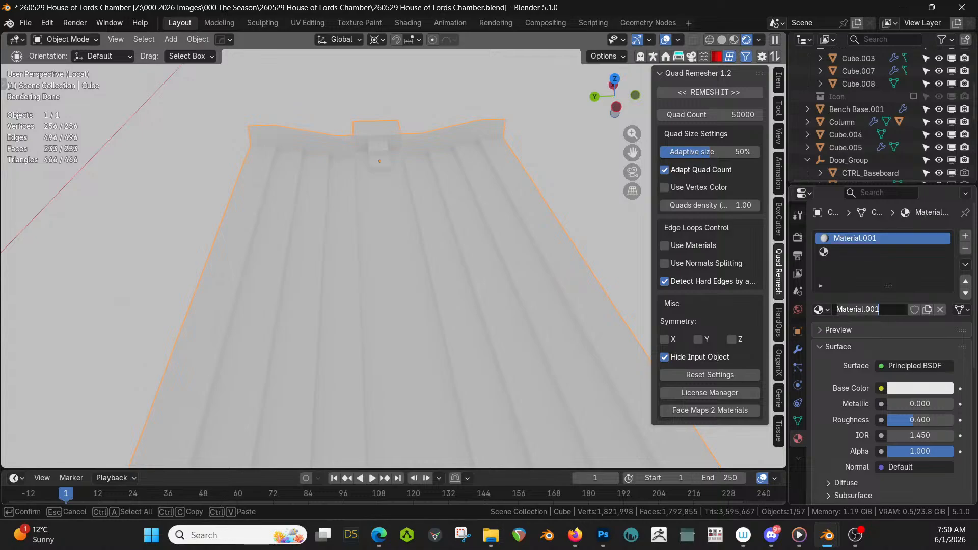
pyautogui.write('Carpet')
pyautogui.press('Return')
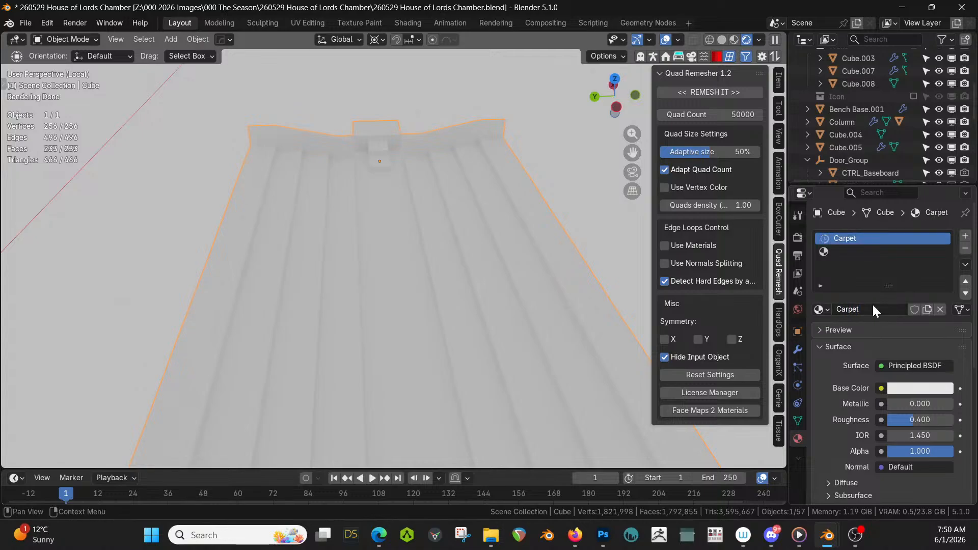
# Open the Carpet material in the Shading workspace and add CGSphere (43).png as an image texture node
pyautogui.click(411, 23)
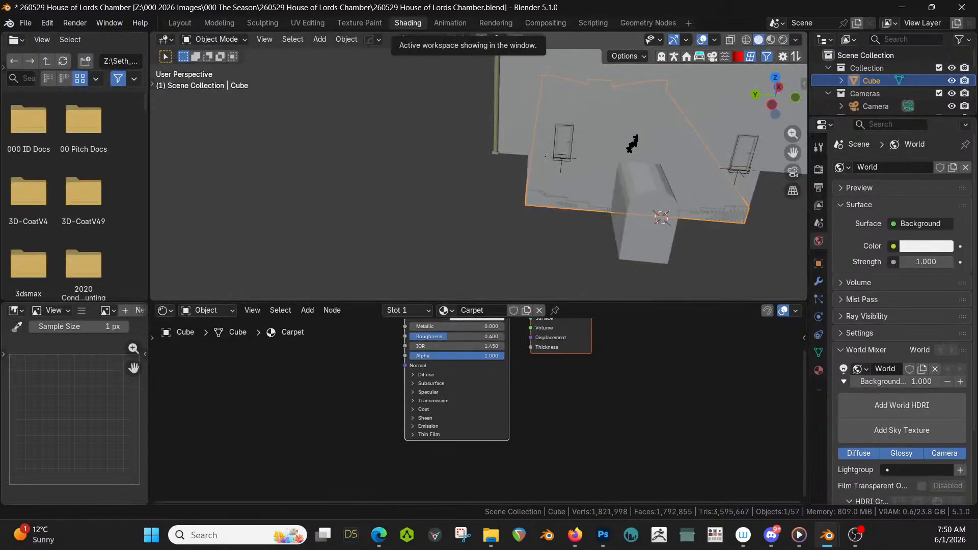
pyautogui.hotkey('alt', 'Tab')
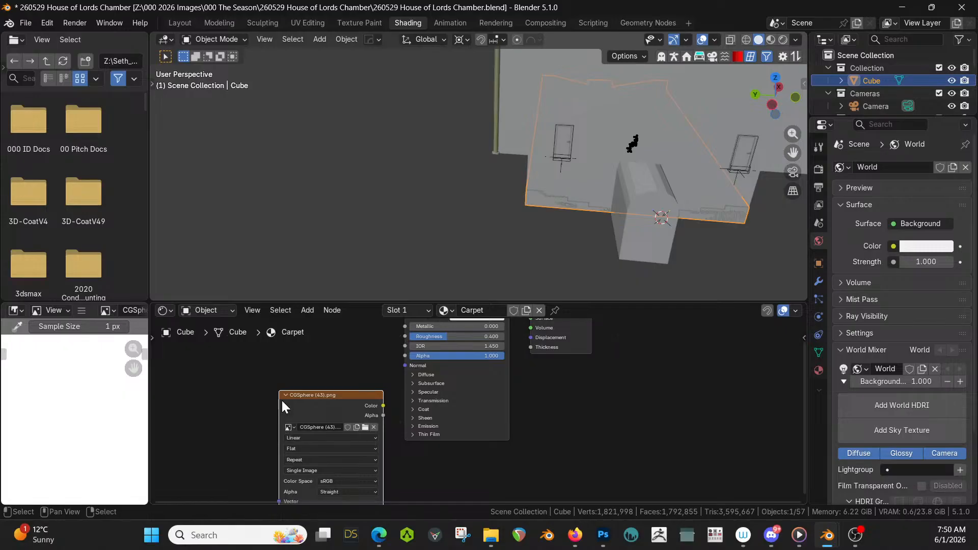
pyautogui.scroll(-4, 549, 402)
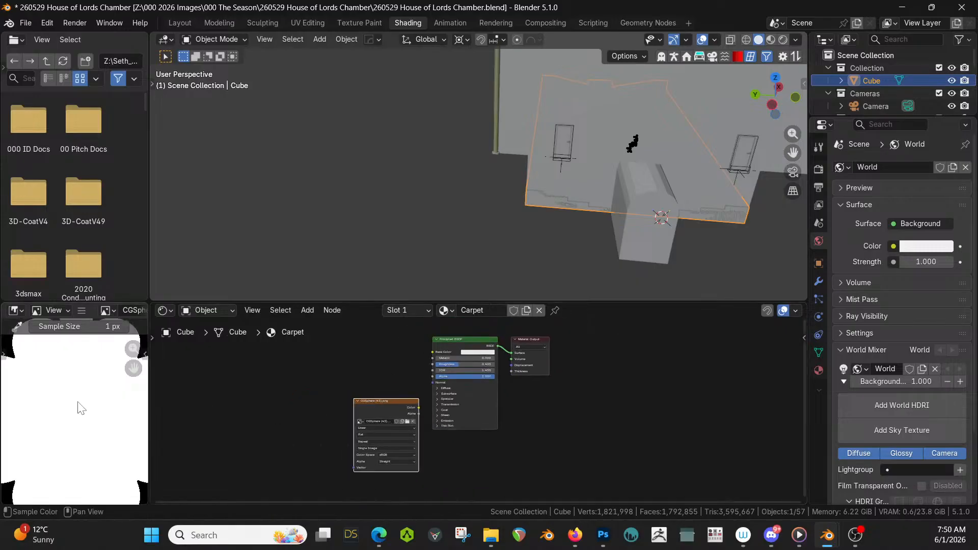
pyautogui.scroll(-3, 80, 408)
pyautogui.scroll(-5, 80, 407)
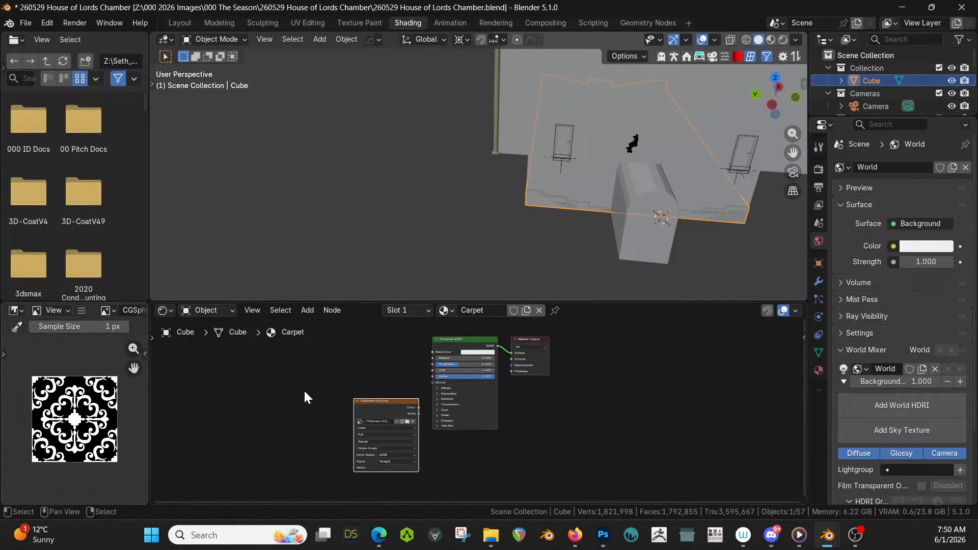
# Move the CGSphere (43).png image texture node up and well clear of the Principled BSDF node
pyautogui.scroll(2, 305, 365)
pyautogui.moveTo(306, 365); pyautogui.dragTo(332, 406, button='middle')
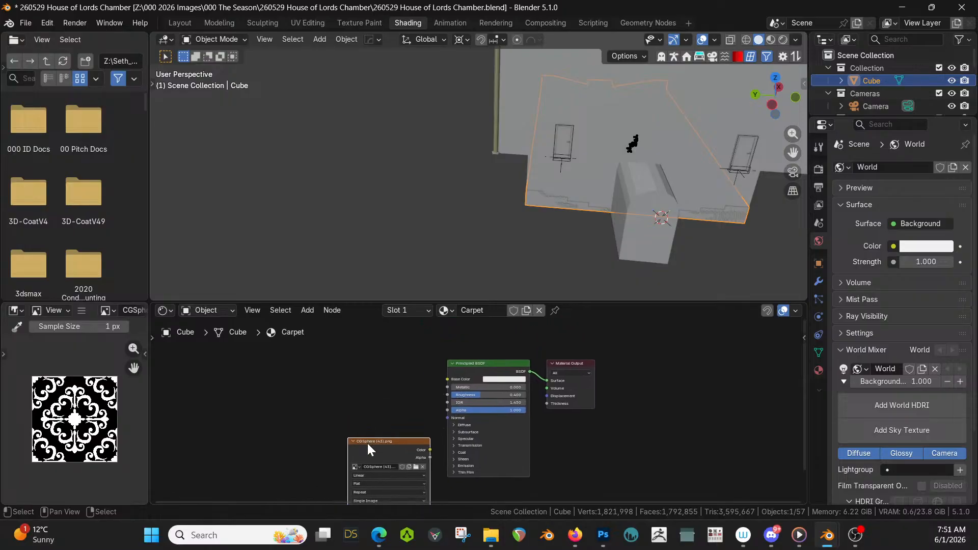
pyautogui.moveTo(367, 441); pyautogui.dragTo(263, 361)
pyautogui.moveTo(311, 391); pyautogui.dragTo(381, 426, button='middle')
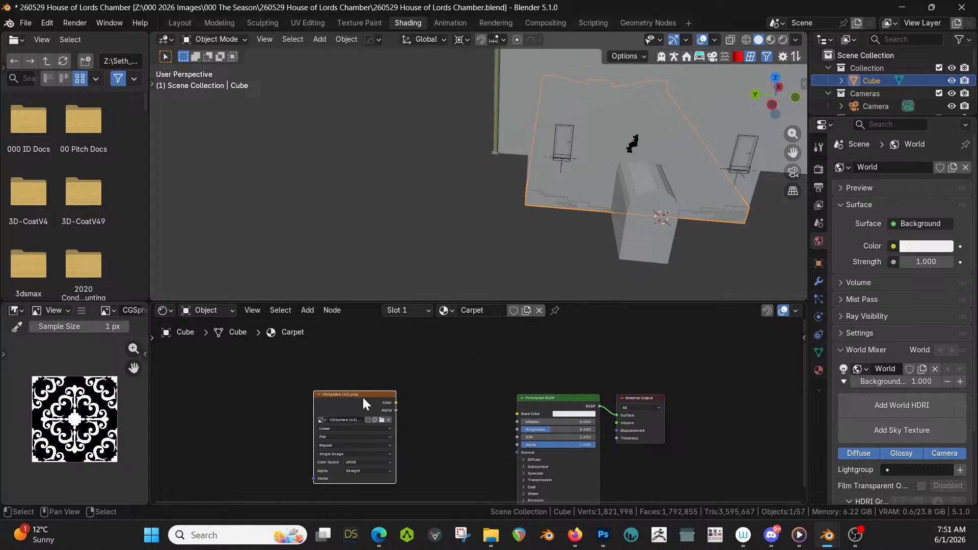
pyautogui.moveTo(362, 401); pyautogui.dragTo(330, 351)
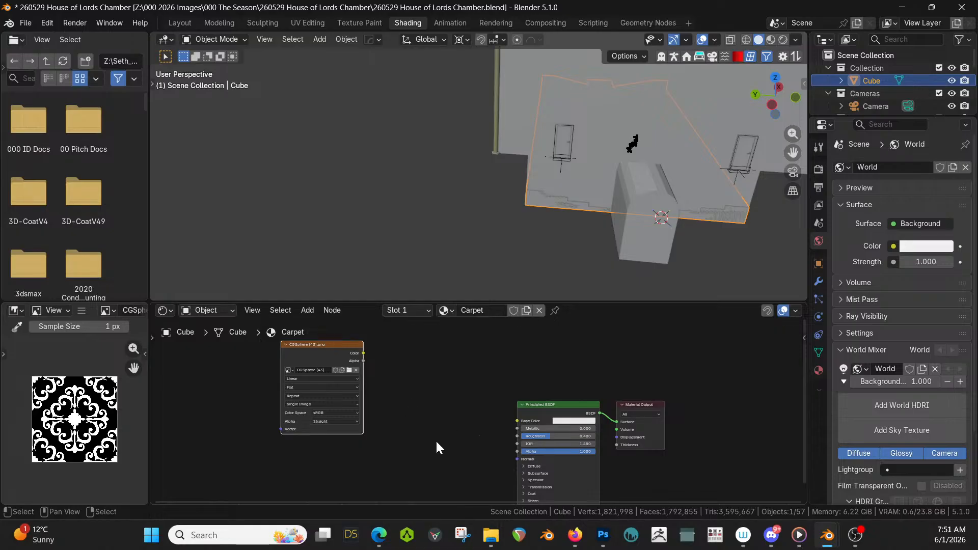
# Add a Color node between the image texture and the Principled BSDF and sample a blue for it with the eyedropper
pyautogui.hotkey('shift', 'a')
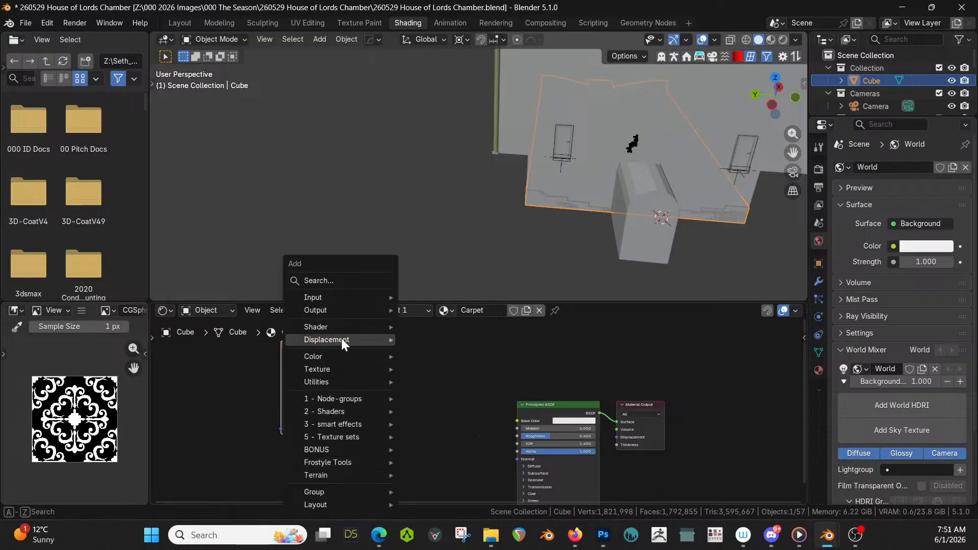
pyautogui.click(322, 280)
pyautogui.write('colo')
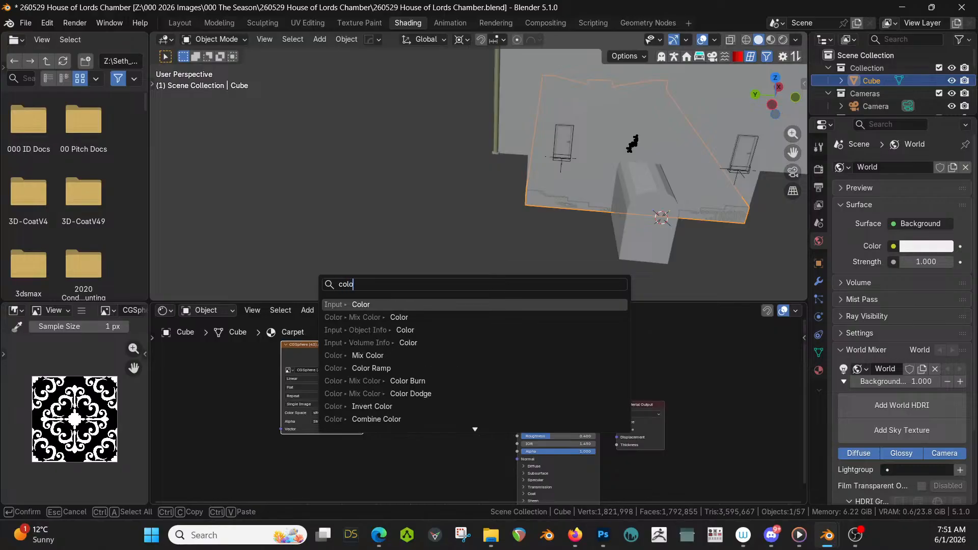
pyautogui.press('Return')
pyautogui.click(411, 422)
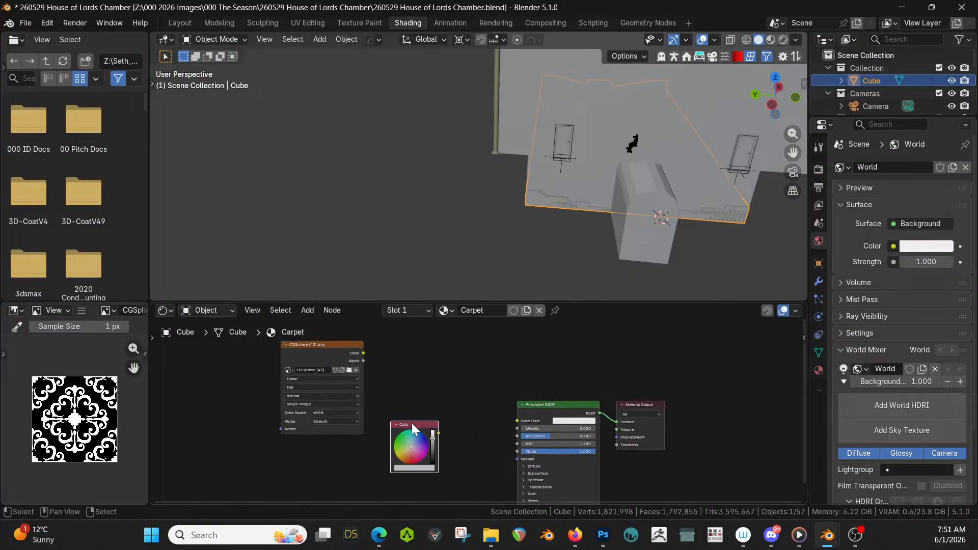
pyautogui.click(426, 468)
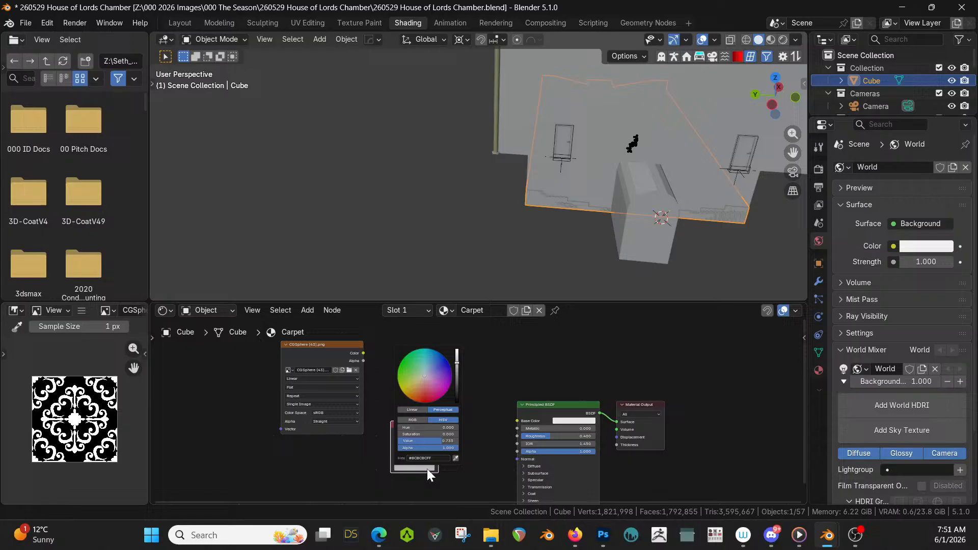
pyautogui.click(456, 458)
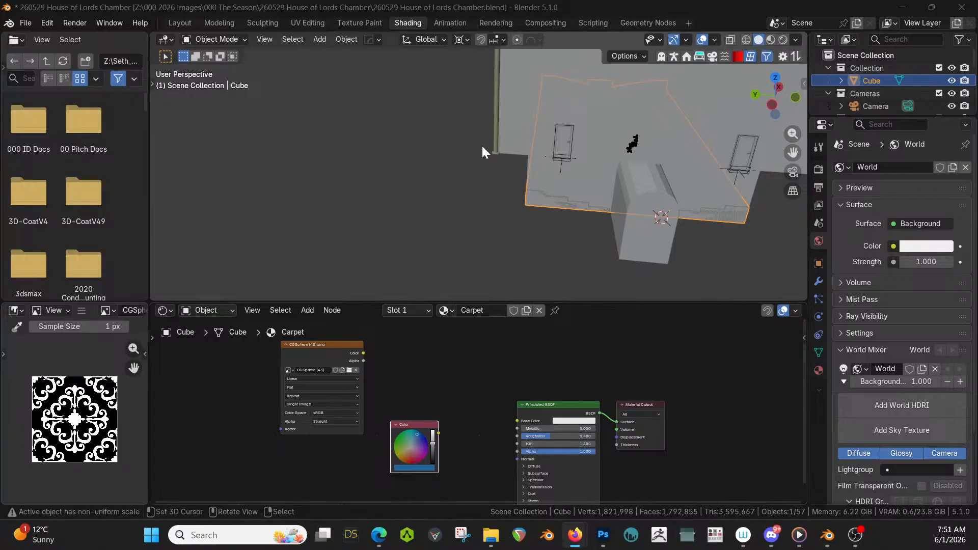
# Duplicate the blue Color node and place the copy directly above the original
pyautogui.scroll(1, 440, 410)
pyautogui.scroll(1, 440, 410)
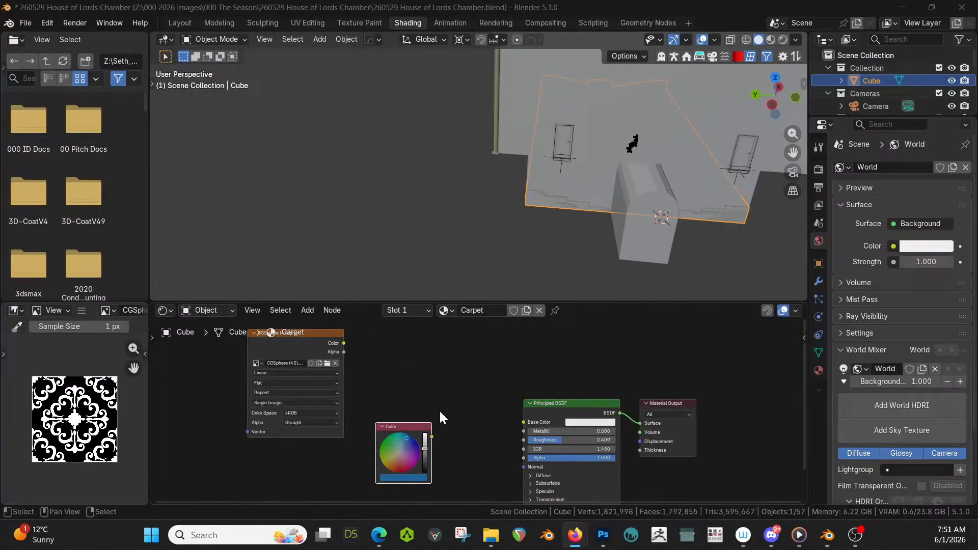
pyautogui.scroll(1, 440, 411)
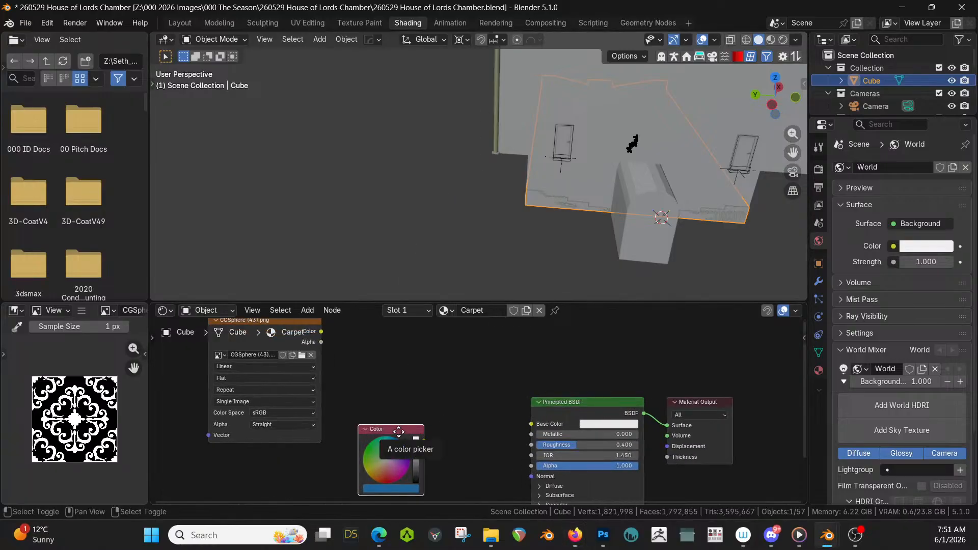
pyautogui.hotkey('shift', 'd')
pyautogui.click(399, 353)
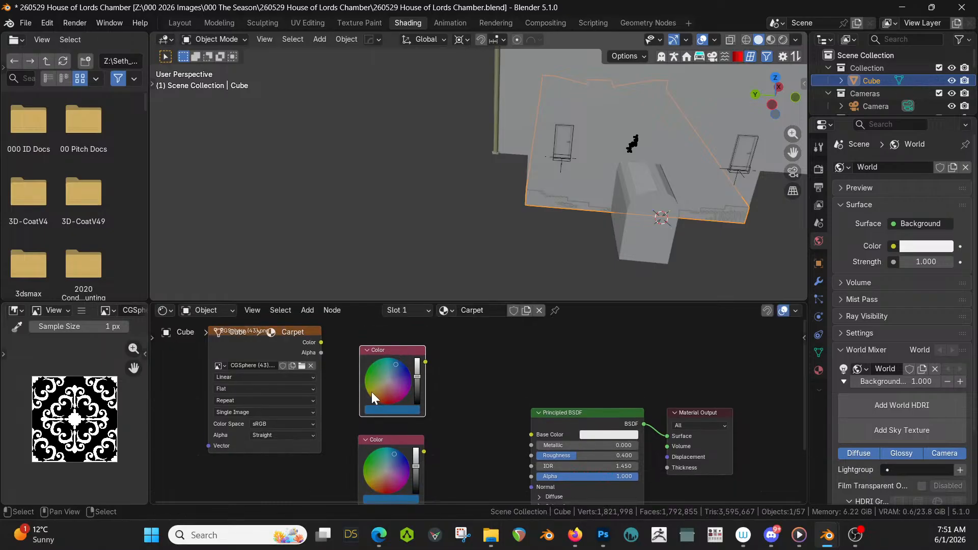
# Recolor the upper Color node bright yellow and combine both colors through a Mix node placed on the Principled BSDF's base color input
pyautogui.click(372, 391)
pyautogui.click(416, 365)
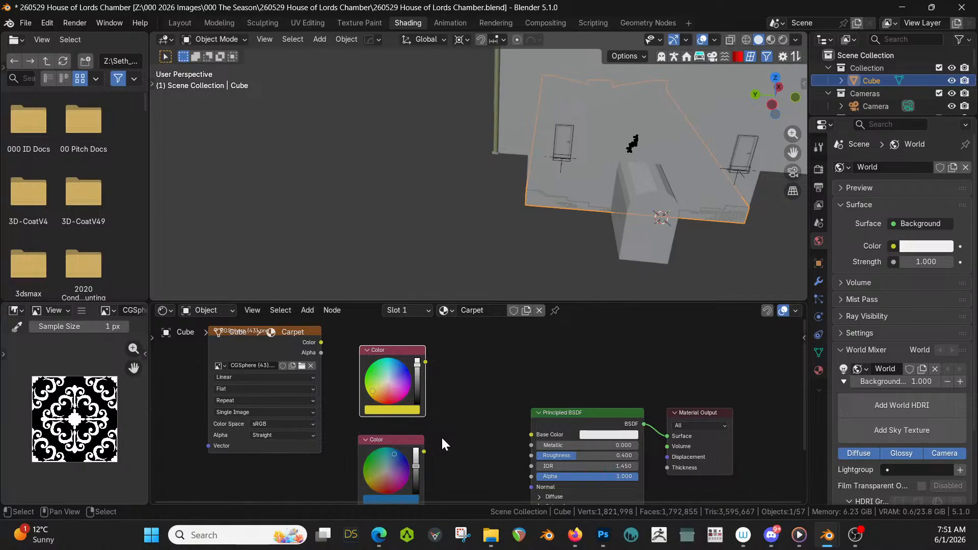
pyautogui.keyDown('shift'); pyautogui.click(403, 442); pyautogui.keyUp('shift')
pyautogui.hotkey('ctrl', '0')
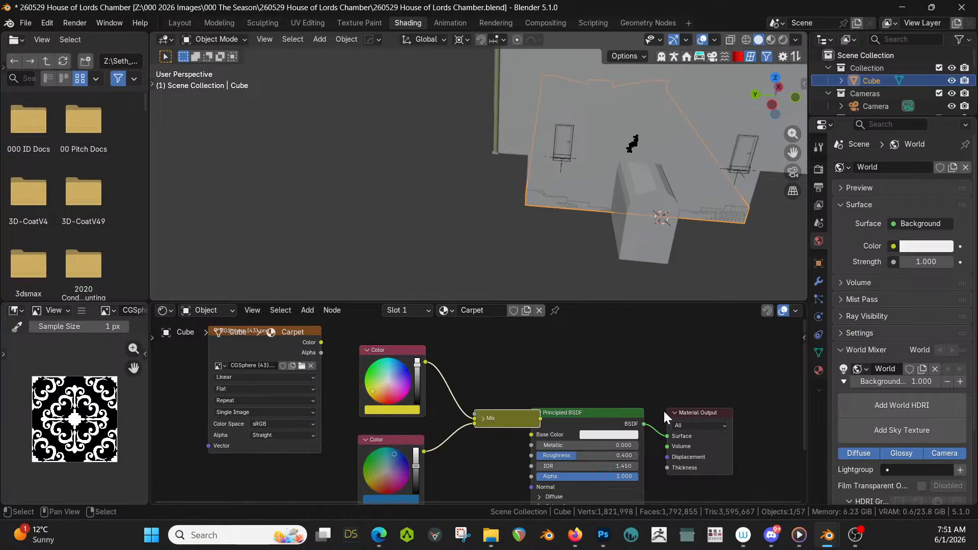
pyautogui.moveTo(485, 418); pyautogui.dragTo(531, 434)
pyautogui.click(460, 418)
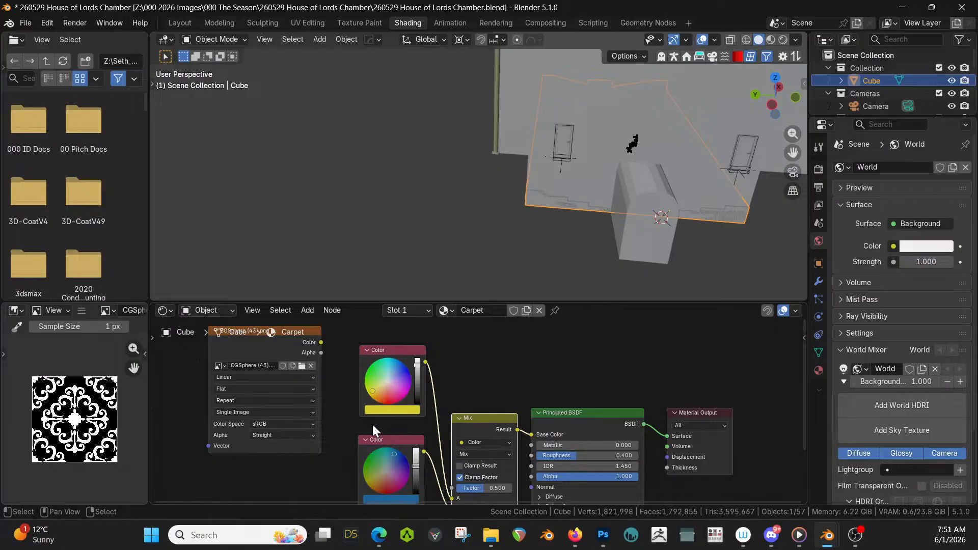
# Rearrange the nodes so blue feeds Mix input A and yellow input B, and link the image texture's color to the Mix factor
pyautogui.moveTo(423, 432); pyautogui.dragTo(433, 403, button='middle')
pyautogui.scroll(-2, 434, 407)
pyautogui.moveTo(460, 471); pyautogui.dragTo(452, 389)
pyautogui.moveTo(441, 344); pyautogui.dragTo(463, 469)
pyautogui.moveTo(417, 333); pyautogui.dragTo(415, 478)
pyautogui.moveTo(380, 377); pyautogui.dragTo(384, 399, button='middle')
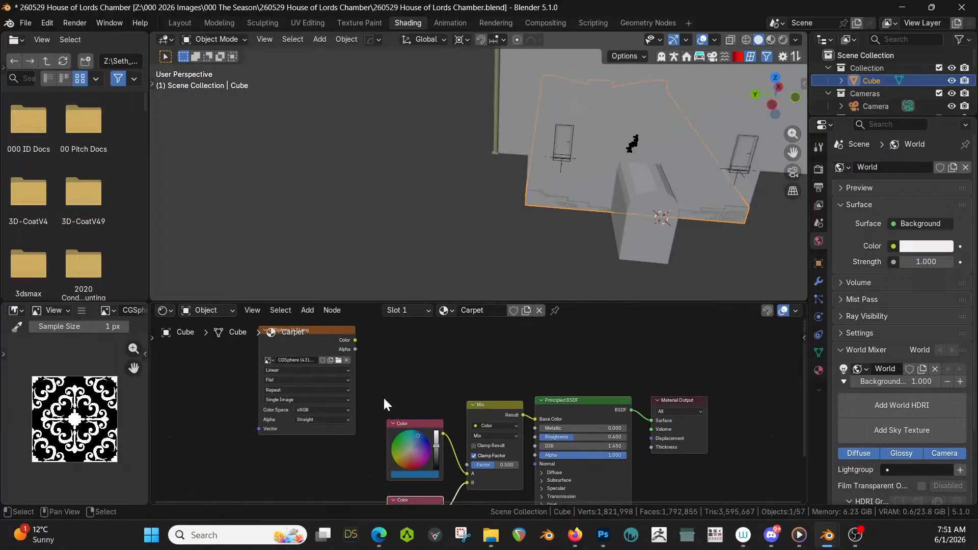
pyautogui.moveTo(355, 340); pyautogui.dragTo(467, 464)
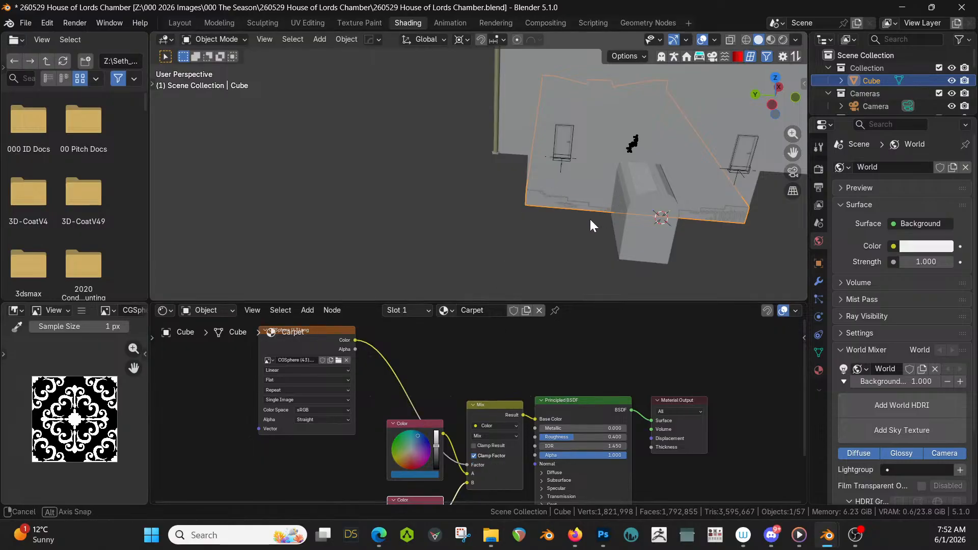
# Show the stepped floor alone in local view with rendered shading and examine the scale of the carpet pattern
pyautogui.moveTo(588, 218)
pyautogui.mouseDown(button='middle')
pyautogui.moveTo(658, 165)
pyautogui.moveTo(417, 53)
pyautogui.moveTo(309, 179)
pyautogui.moveTo(402, 172)
pyautogui.mouseUp(button='middle')
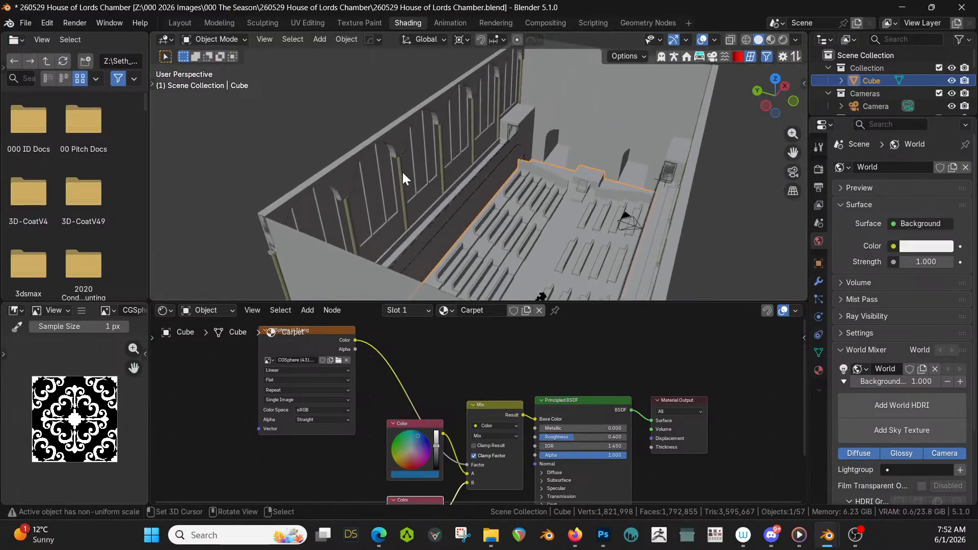
pyautogui.press('z')
pyautogui.click(402, 170)
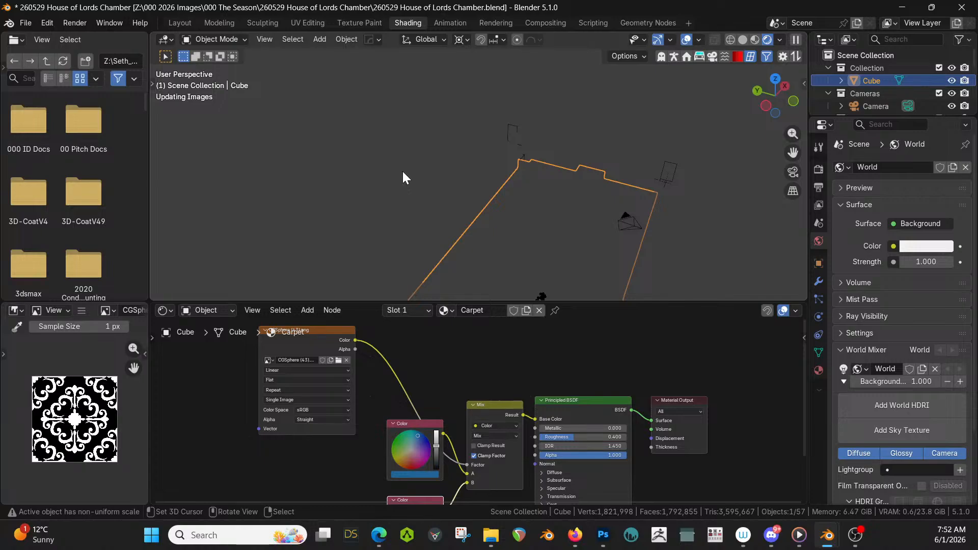
pyautogui.press('KP_Divide')
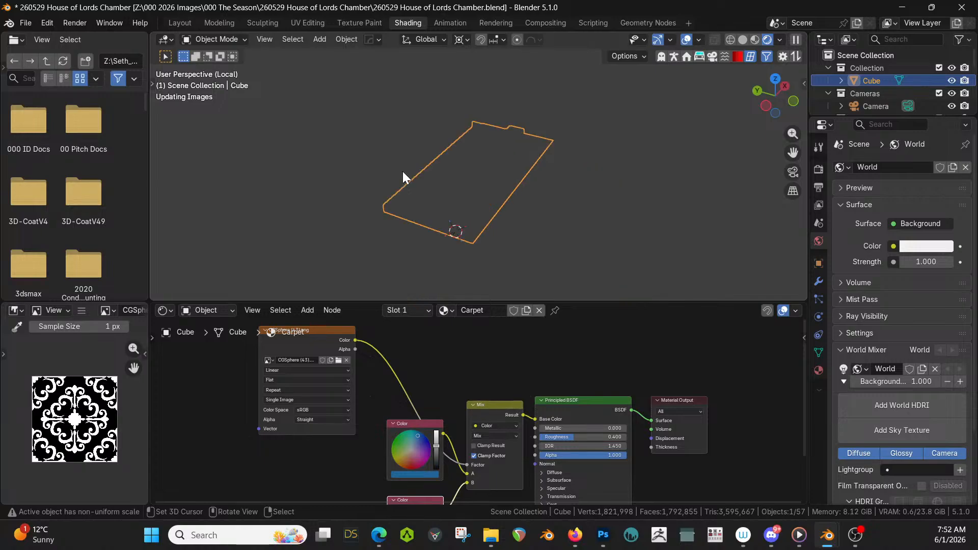
pyautogui.scroll(4, 402, 171)
pyautogui.moveTo(443, 179); pyautogui.dragTo(366, 216, button='middle')
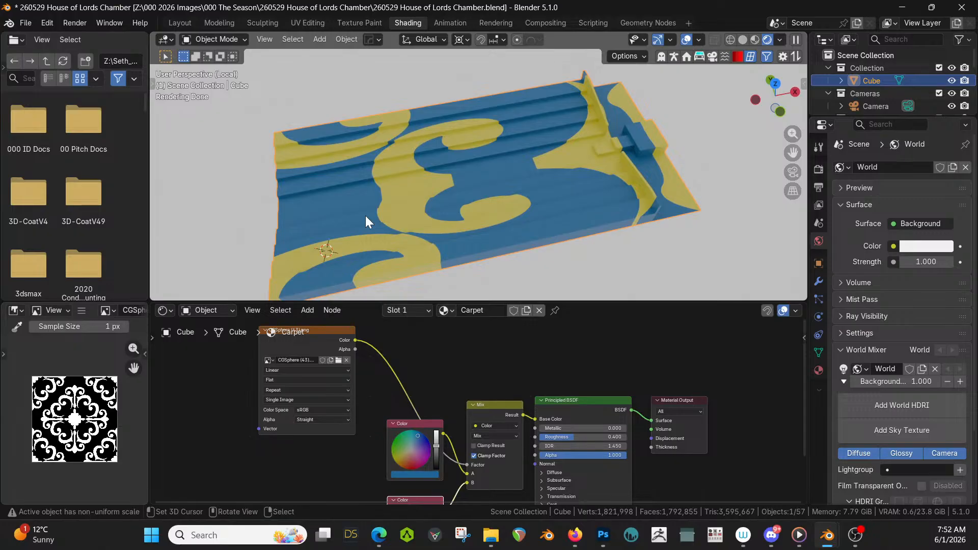
pyautogui.scroll(4, 524, 259)
pyautogui.moveTo(499, 225); pyautogui.dragTo(506, 244, button='middle')
pyautogui.scroll(-3, 529, 240)
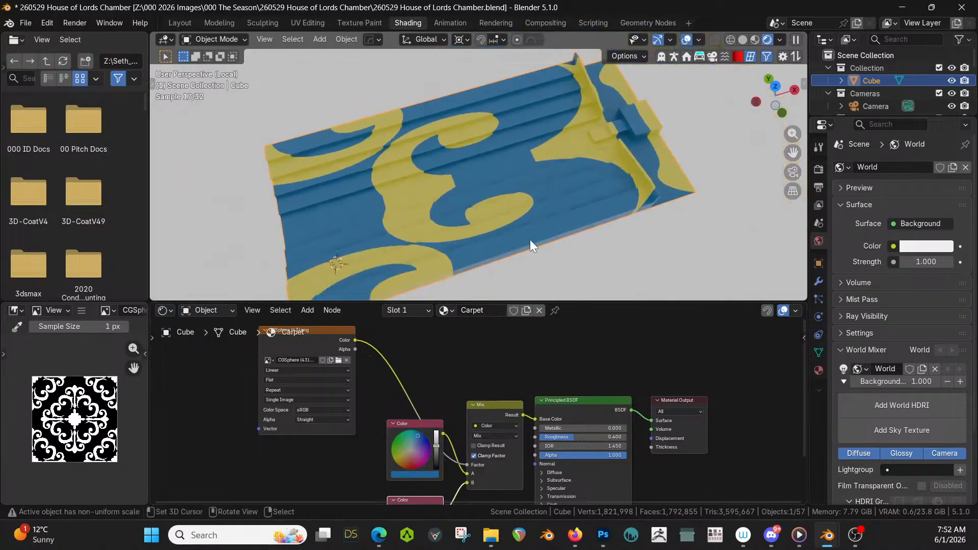
pyautogui.scroll(-1, 530, 246)
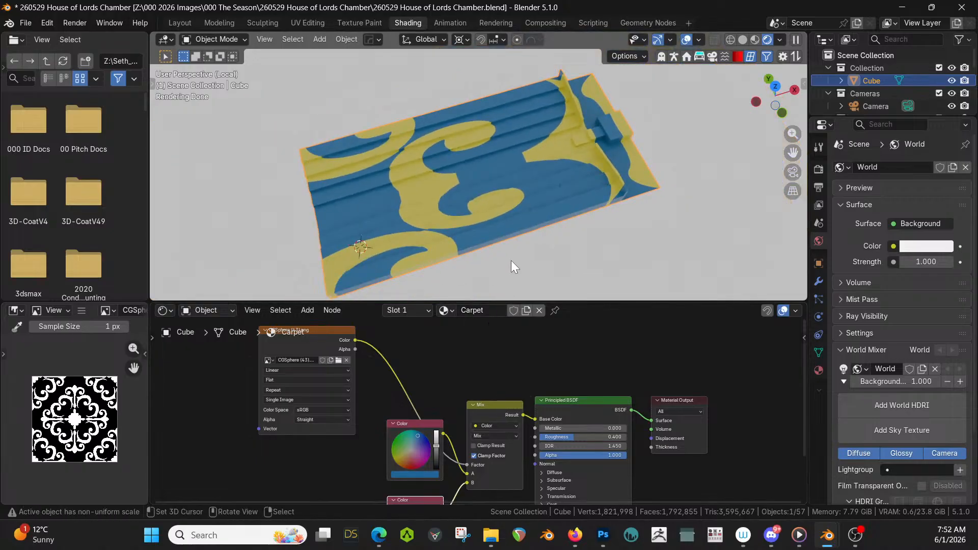
# Unwrap all faces of the stepped floor with Smart UV Project at a 66° angle limit
pyautogui.press('Tab')
pyautogui.press('a')
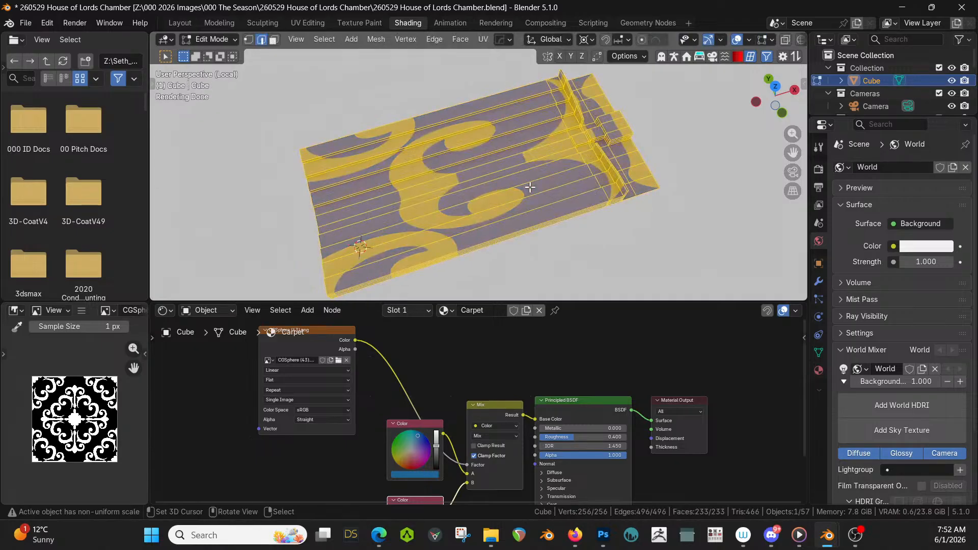
pyautogui.press('u')
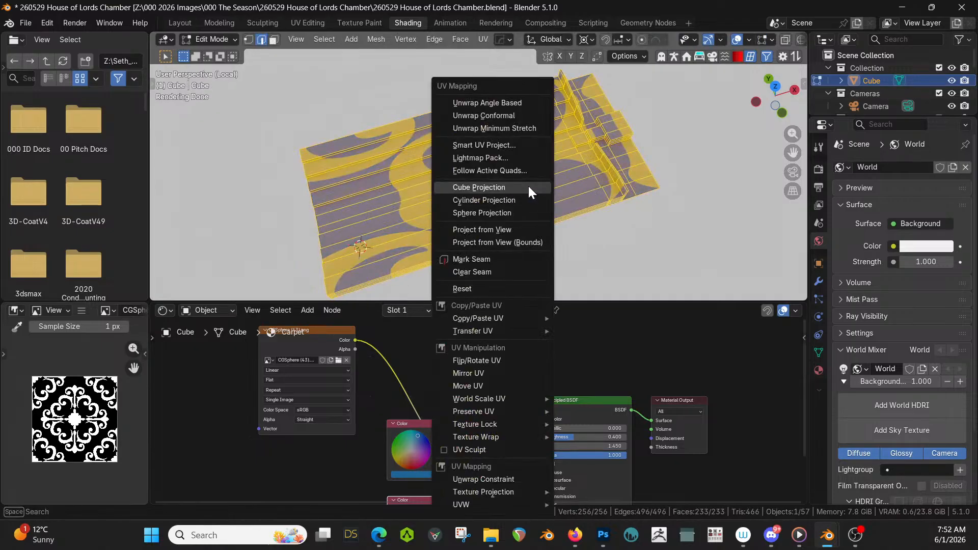
pyautogui.click(488, 144)
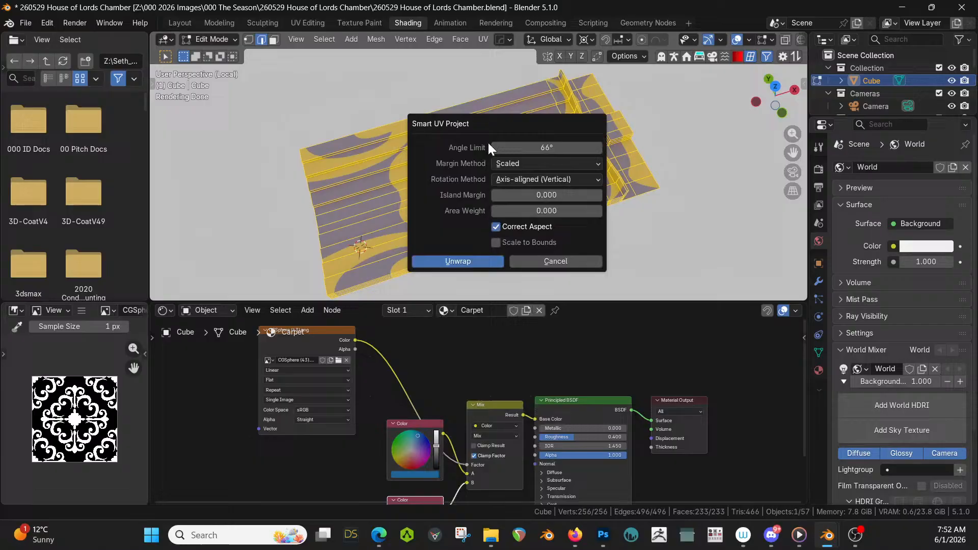
pyautogui.click(448, 259)
pyautogui.scroll(5, 457, 240)
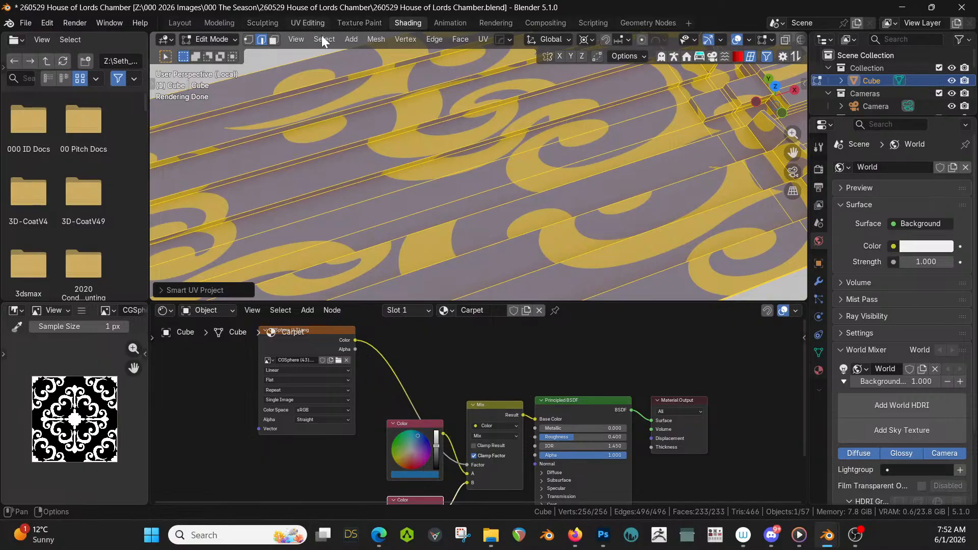
# Open the UV Editing workspace and scale all of the floor's UVs by 25
pyautogui.click(307, 22)
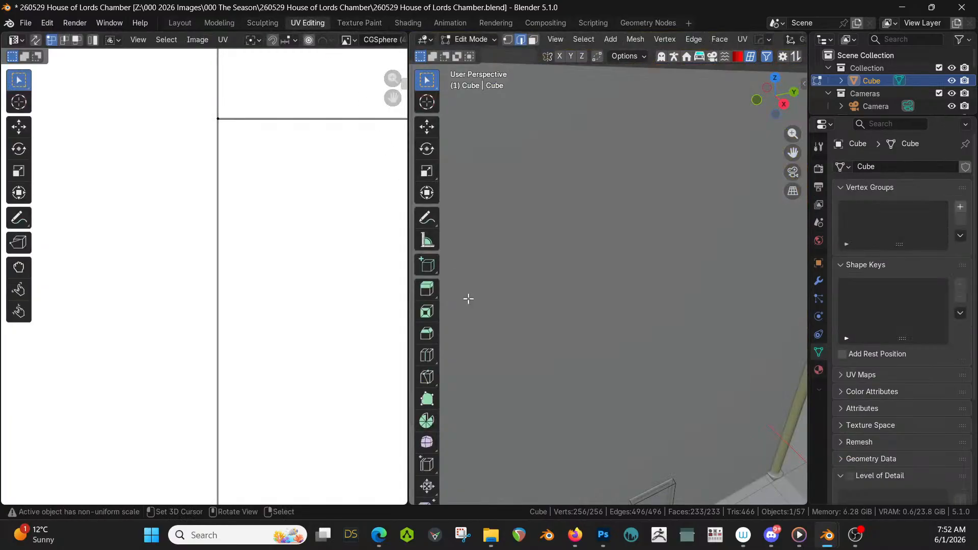
pyautogui.scroll(5, 287, 251)
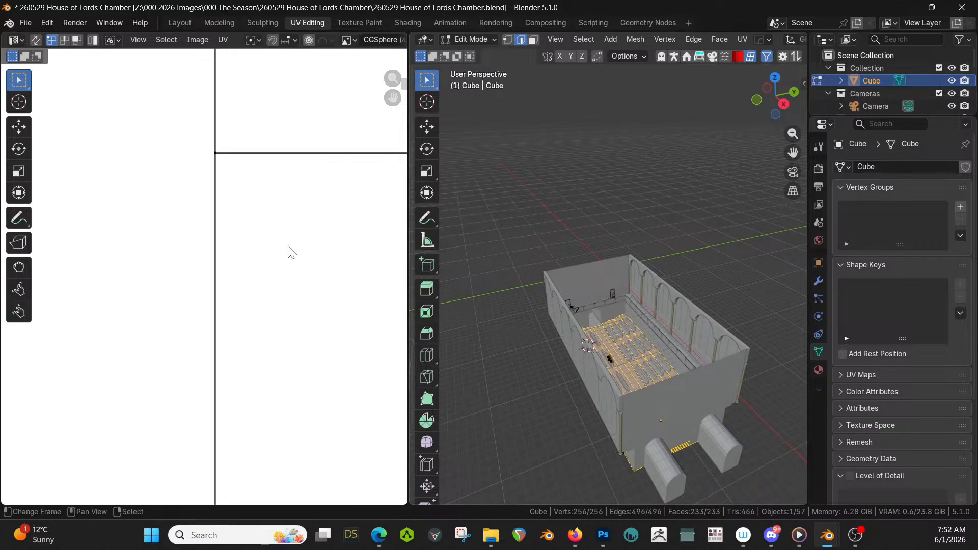
pyautogui.scroll(-7, 284, 289)
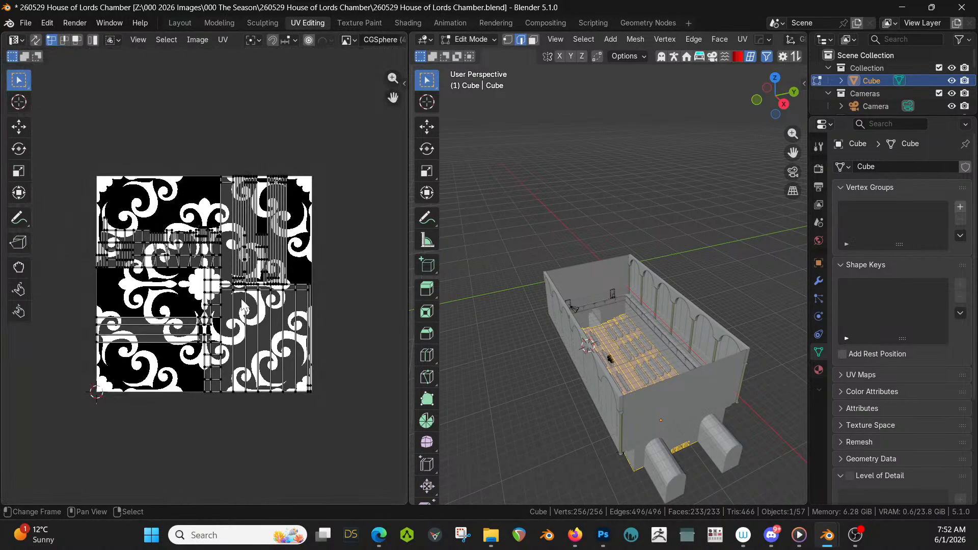
pyautogui.write('as25')
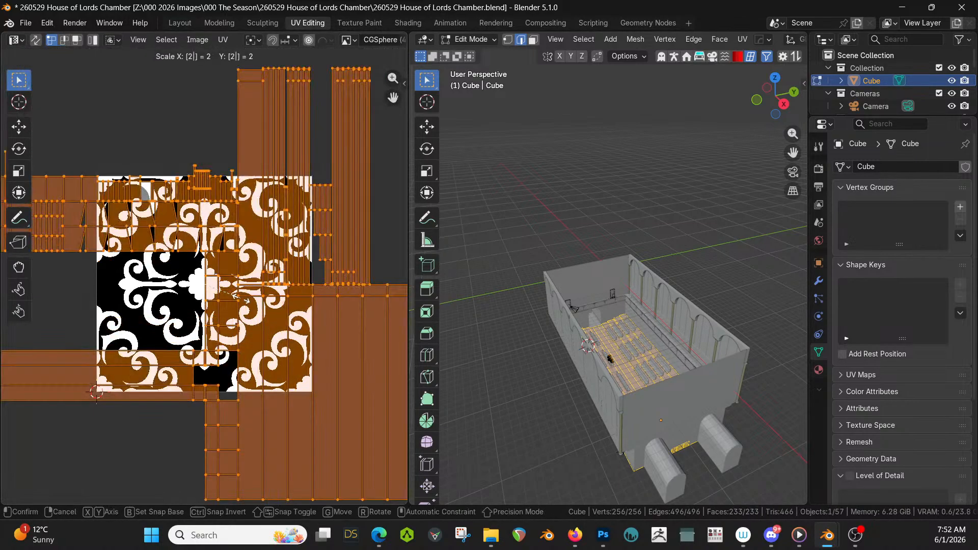
pyautogui.press('Return')
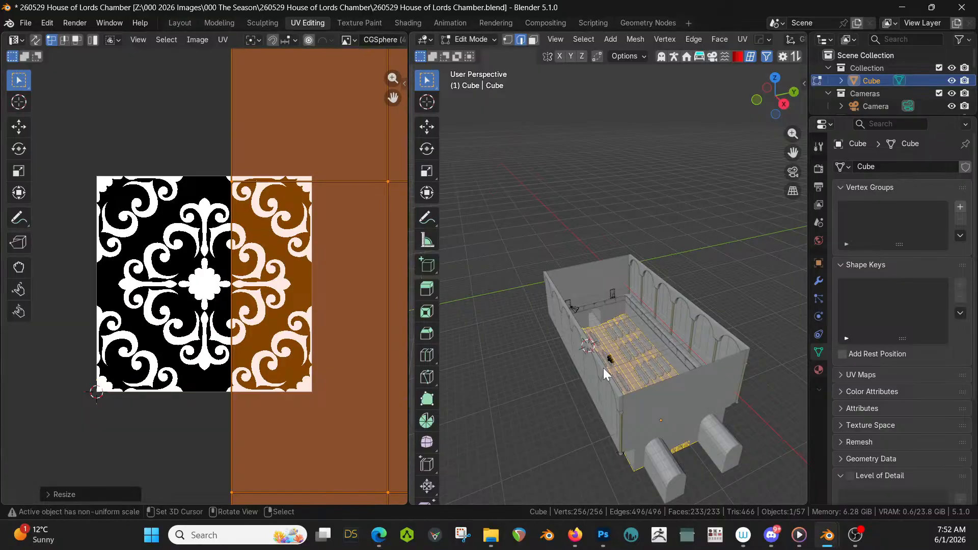
# Isolate the floor with rendered shading in the UV Editing viewport and examine the tiled pattern for stretching
pyautogui.press('z')
pyautogui.press('8')
pyautogui.scroll(8, 648, 365)
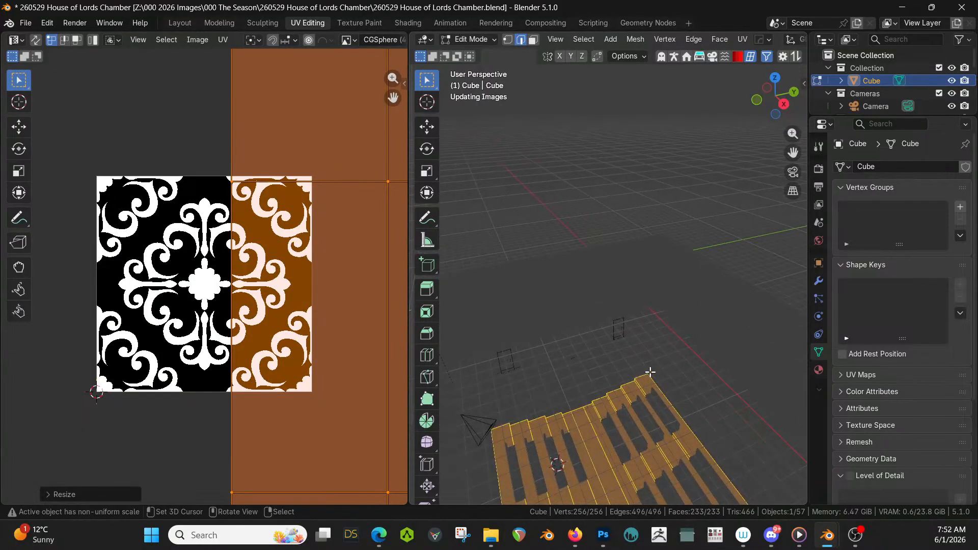
pyautogui.scroll(-5, 612, 213)
pyautogui.moveTo(612, 213)
pyautogui.mouseDown(button='middle')
pyautogui.moveTo(676, 264)
pyautogui.moveTo(546, 270)
pyautogui.mouseUp(button='middle')
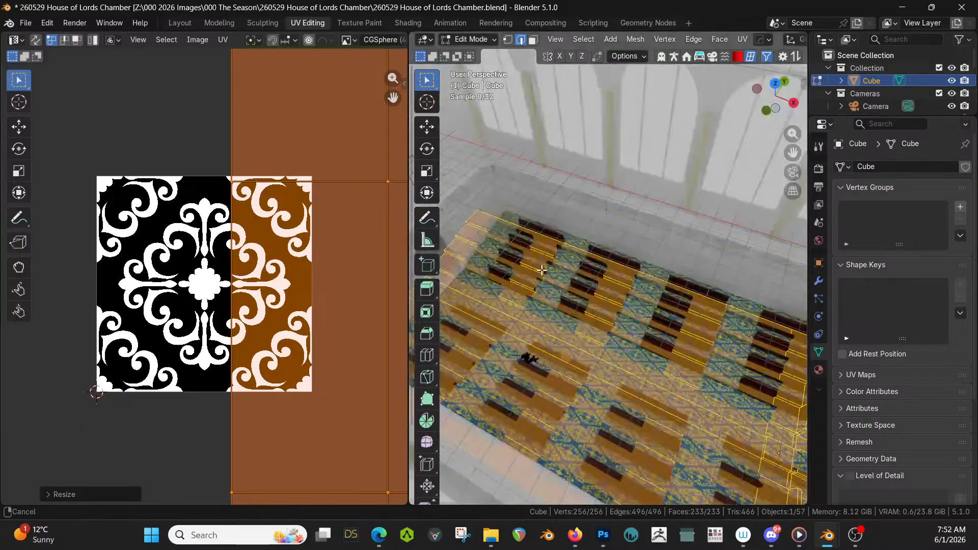
pyautogui.scroll(2, 542, 269)
pyautogui.press('KP_Divide')
pyautogui.scroll(8, 544, 272)
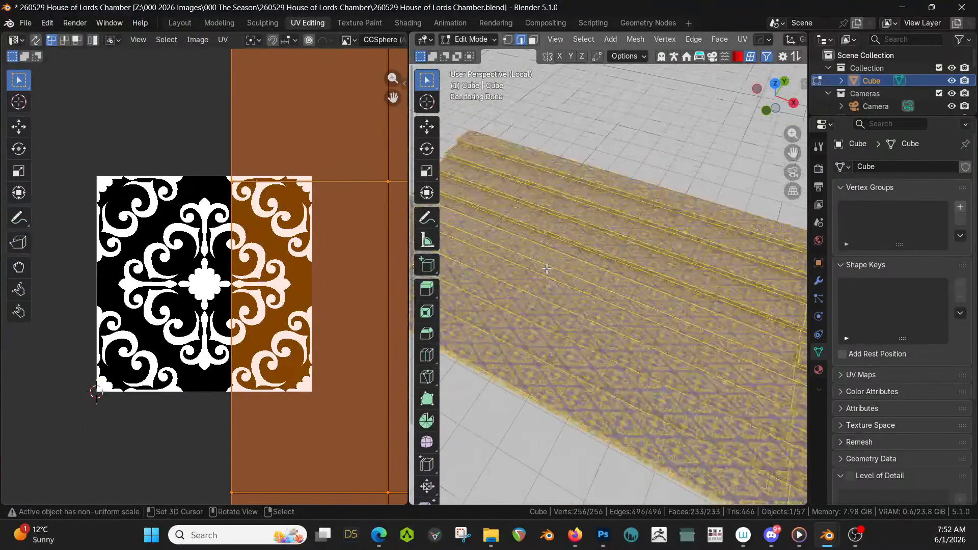
pyautogui.moveTo(593, 293); pyautogui.dragTo(609, 351, button='middle')
pyautogui.scroll(-2, 606, 306)
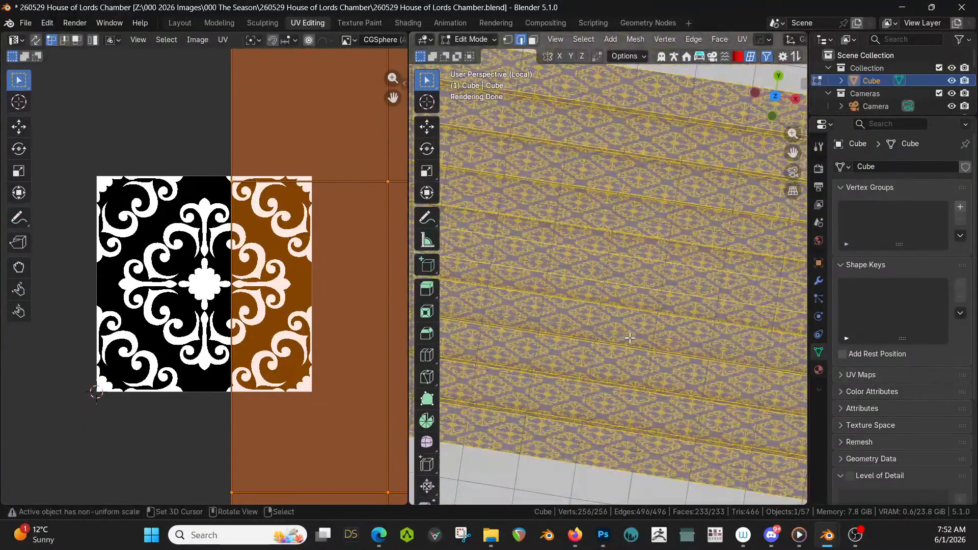
pyautogui.keyDown('shift'); pyautogui.moveTo(598, 255); pyautogui.dragTo(556, 343, button='middle'); pyautogui.keyUp('shift')
pyautogui.scroll(-1, 555, 344)
pyautogui.scroll(-2, 555, 345)
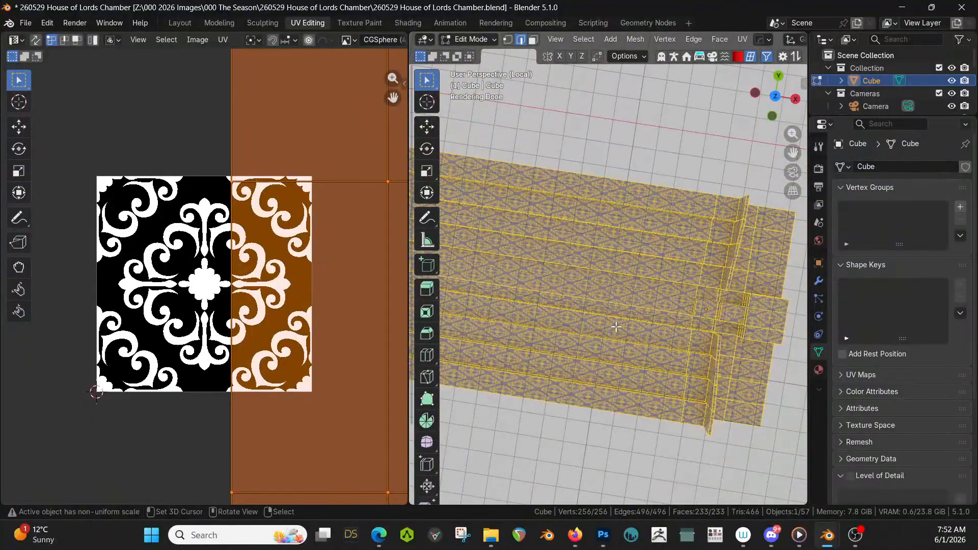
# Apply the rotation and scale of the stepped floor object in Object Mode
pyautogui.press('Tab')
pyautogui.hotkey('ctrl', 'a')
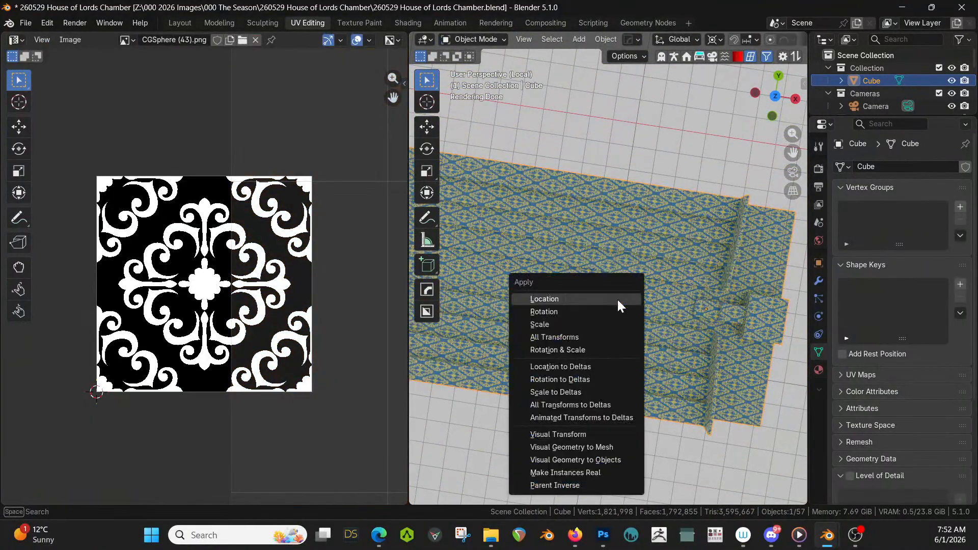
pyautogui.click(573, 350)
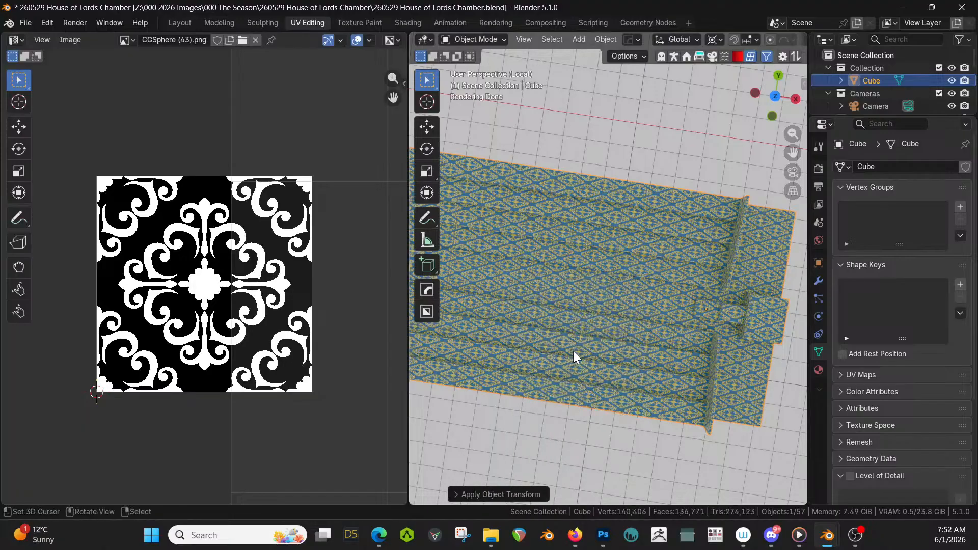
# Unwrap the whole floor mesh again with Smart UV Project, keeping the 66° angle limit and axis-aligned vertical rotation
pyautogui.press('Tab')
pyautogui.press('u')
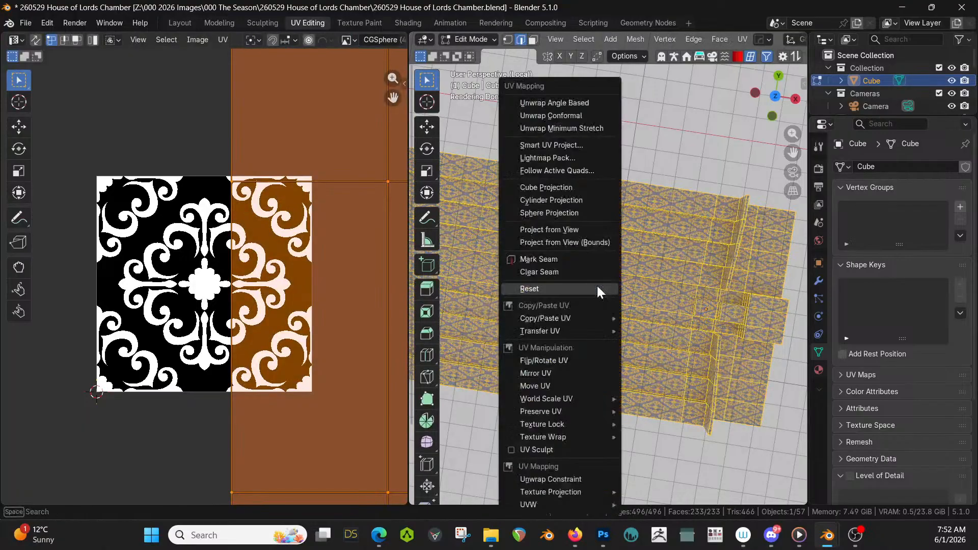
pyautogui.click(550, 146)
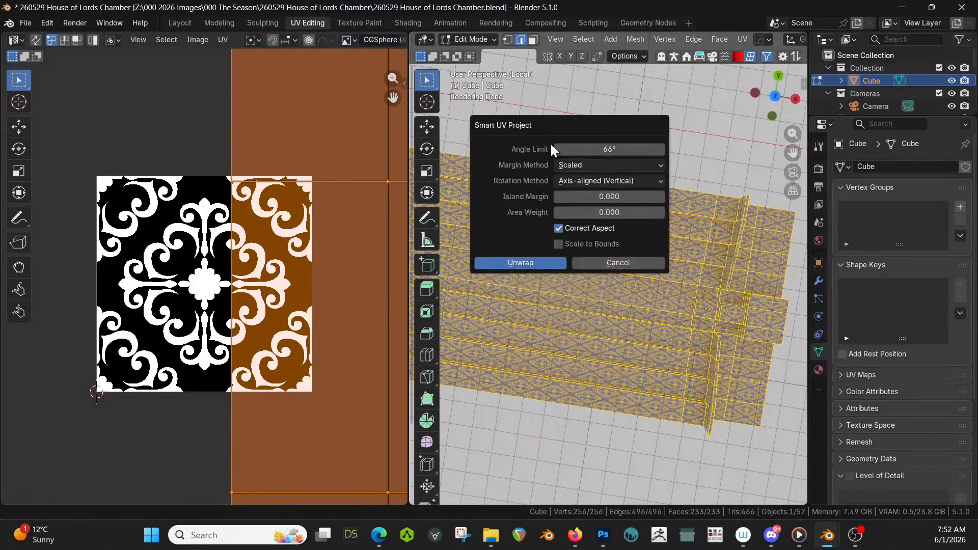
pyautogui.click(534, 261)
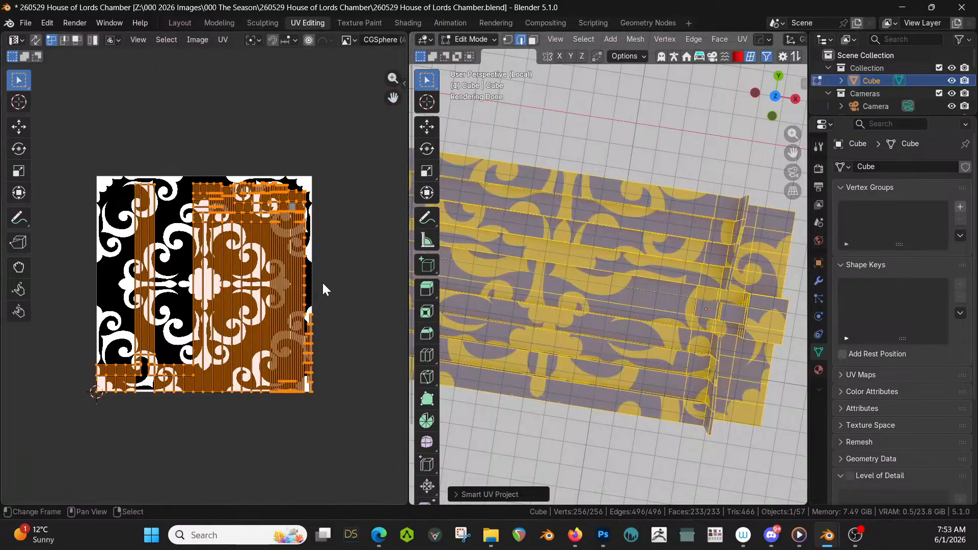
# Scale the floor's new UVs by 50 and check the carpet pattern along the steps
pyautogui.write('s50')
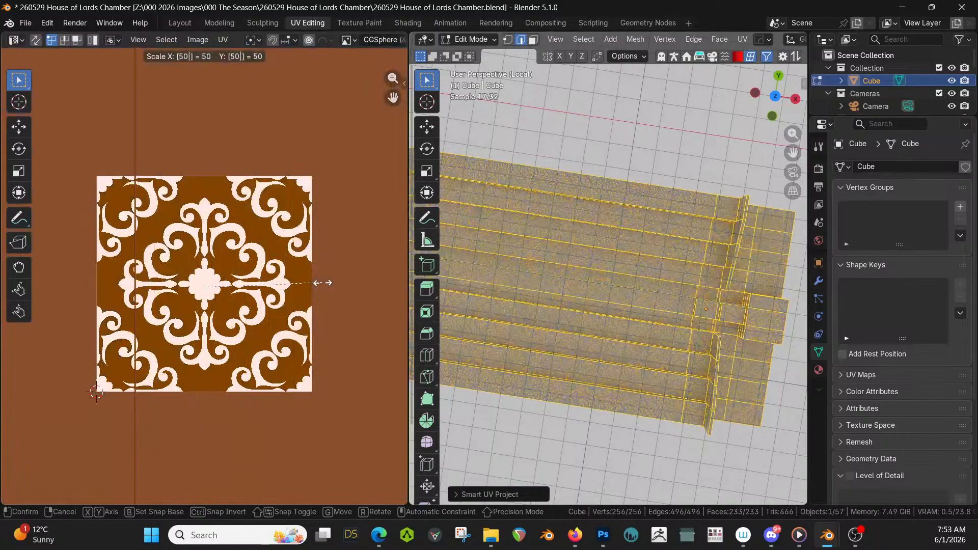
pyautogui.press('Return')
pyautogui.scroll(6, 607, 317)
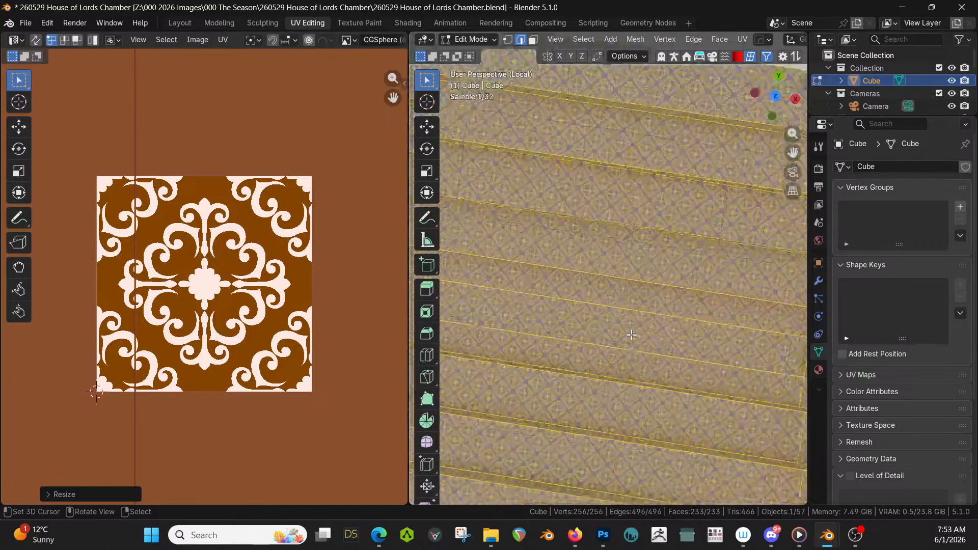
pyautogui.moveTo(607, 317); pyautogui.dragTo(576, 222, button='middle')
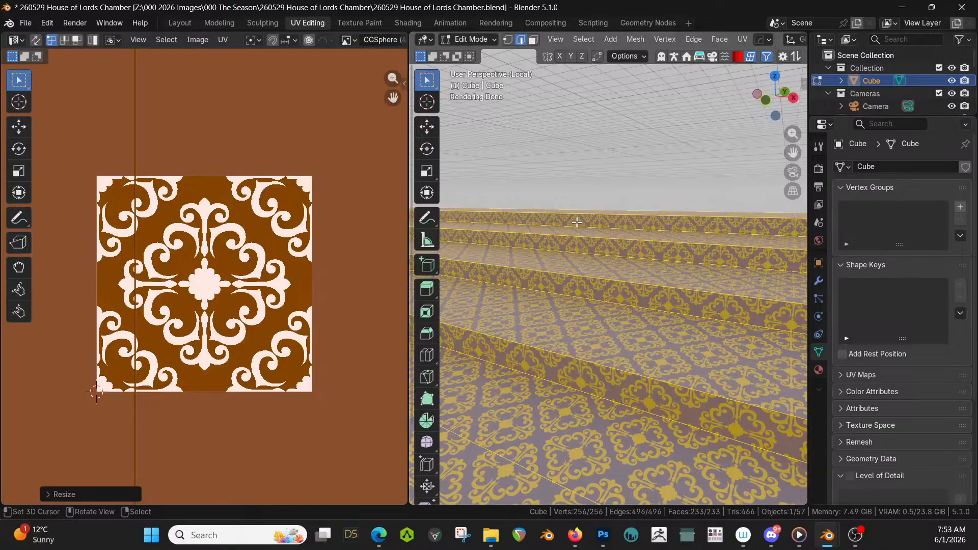
pyautogui.scroll(-6, 606, 231)
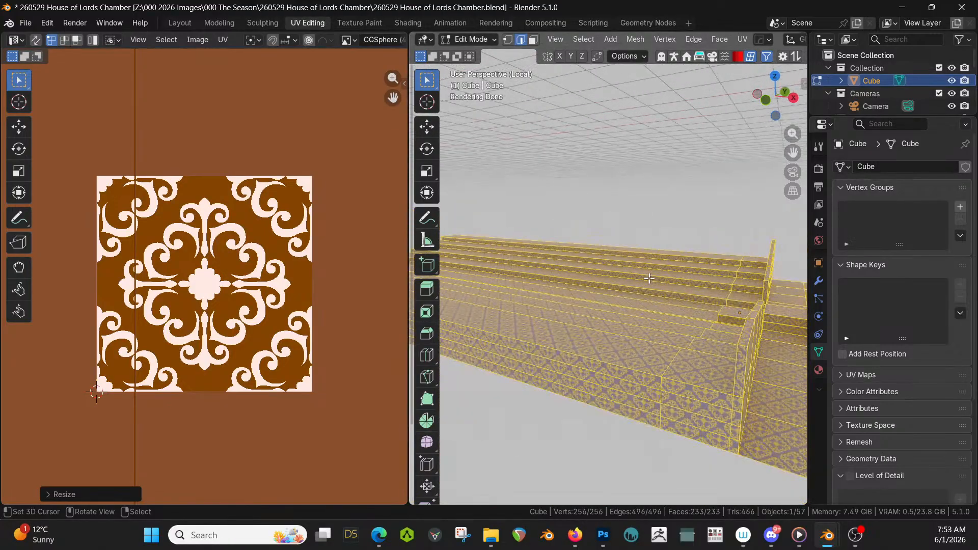
pyautogui.moveTo(649, 278); pyautogui.dragTo(487, 348, button='middle')
pyautogui.scroll(4, 601, 310)
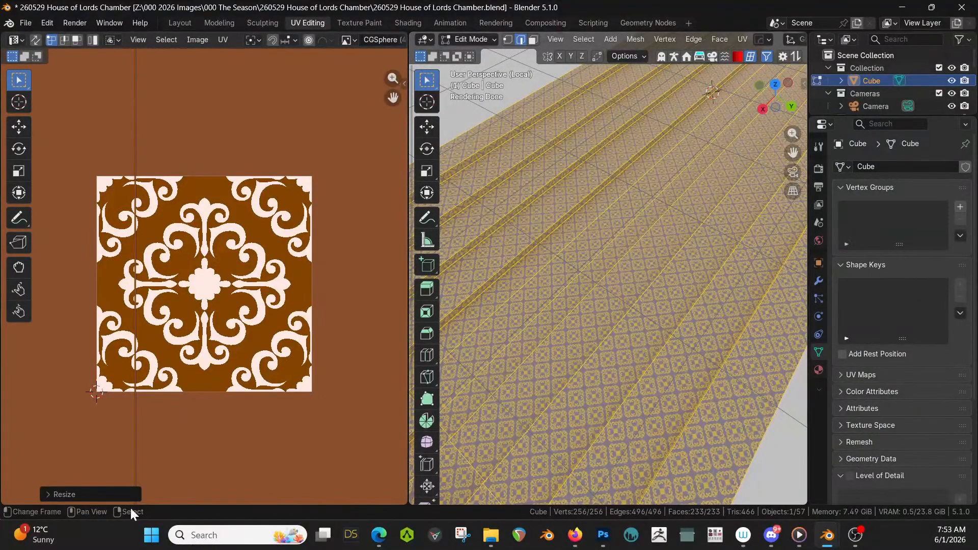
# Change the floor UV scale factor to 100 on X, Y and Z and inspect the carpet pattern in Object Mode
pyautogui.click(48, 493)
pyautogui.moveTo(152, 448); pyautogui.dragTo(153, 423)
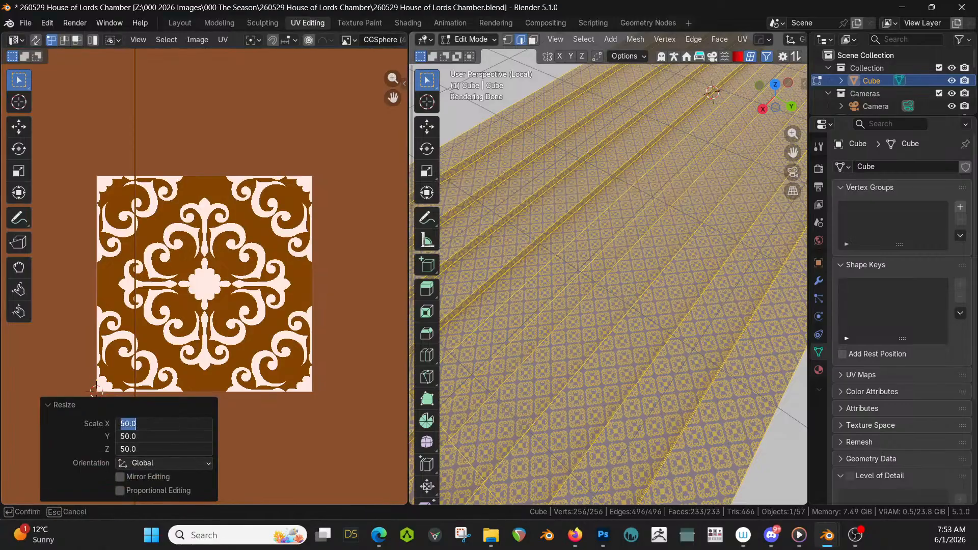
pyautogui.write('100')
pyautogui.press('Return')
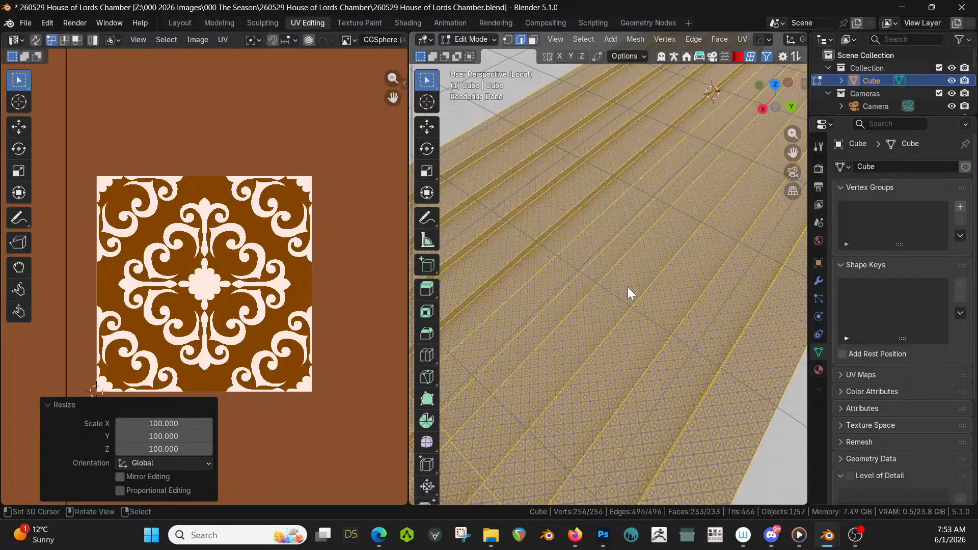
pyautogui.press('Tab')
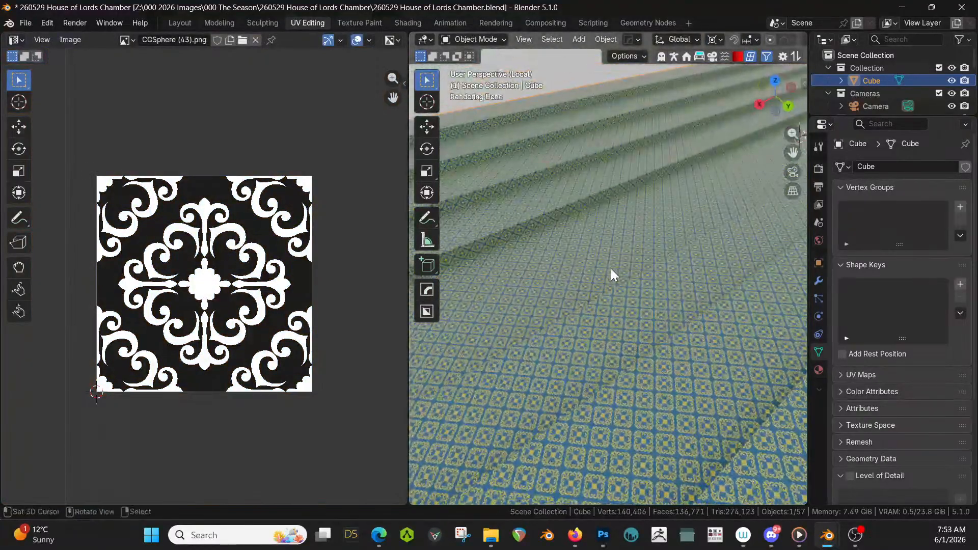
pyautogui.moveTo(610, 273); pyautogui.dragTo(701, 287, button='middle')
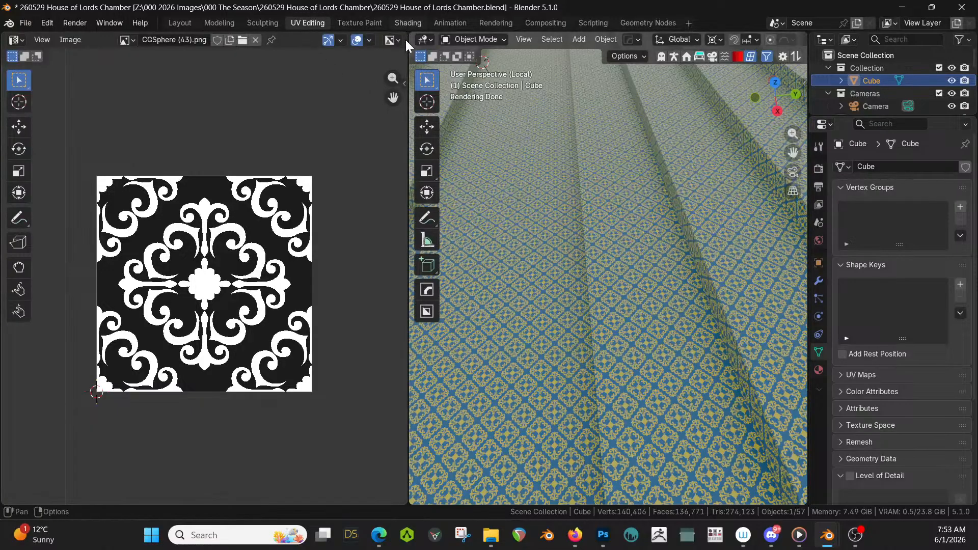
# In the Shading workspace, open the extension options of the Carpet material's CGSphere (43).png image texture
pyautogui.click(406, 25)
pyautogui.moveTo(401, 377); pyautogui.dragTo(485, 387, button='middle')
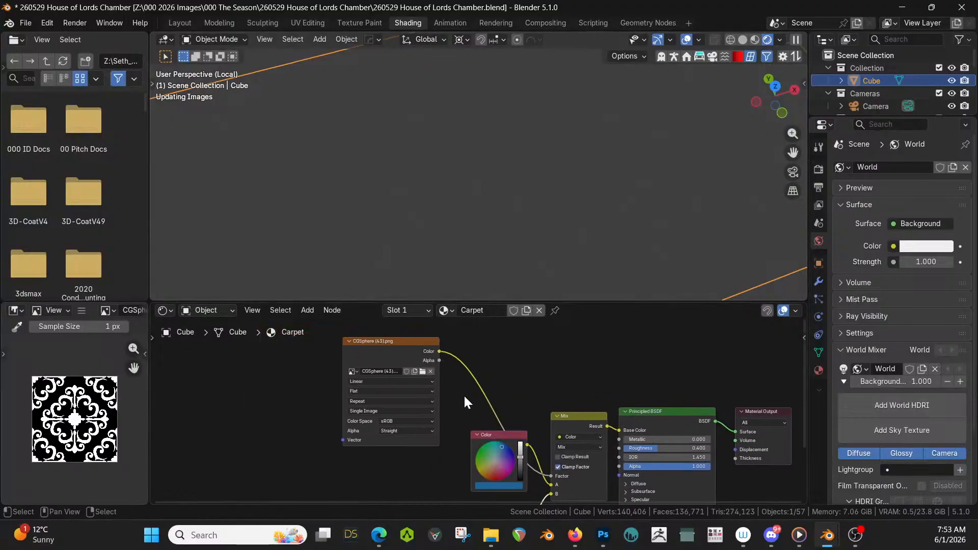
pyautogui.scroll(2, 344, 432)
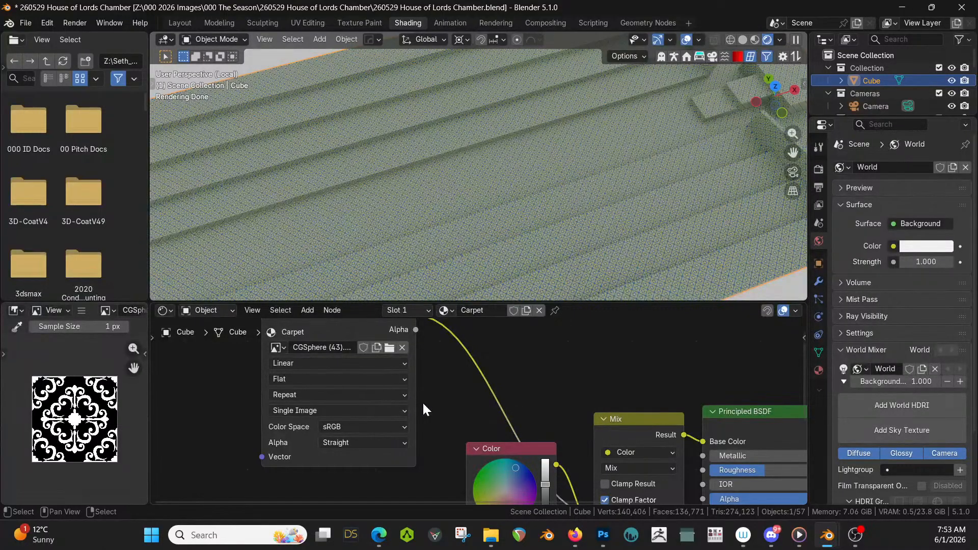
pyautogui.moveTo(423, 401); pyautogui.dragTo(478, 408, button='middle')
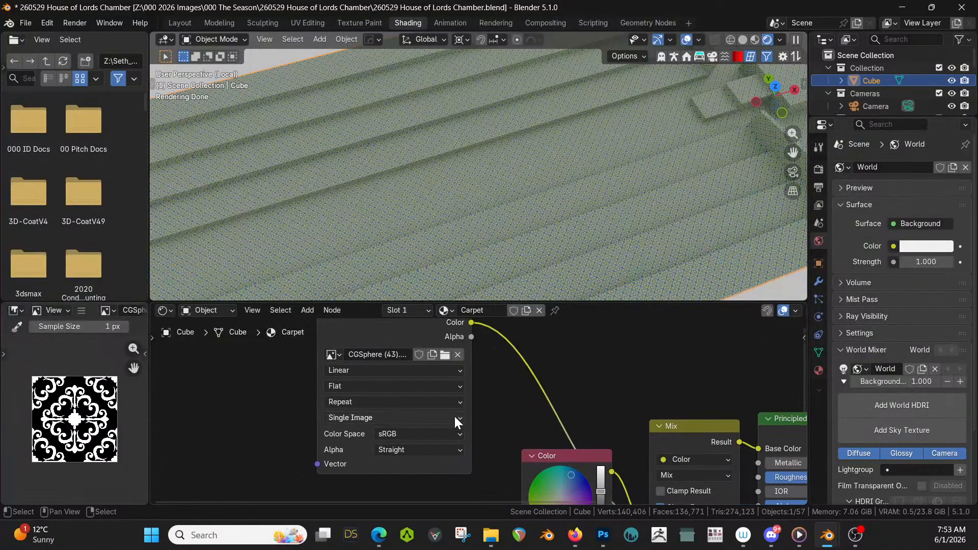
pyautogui.click(418, 401)
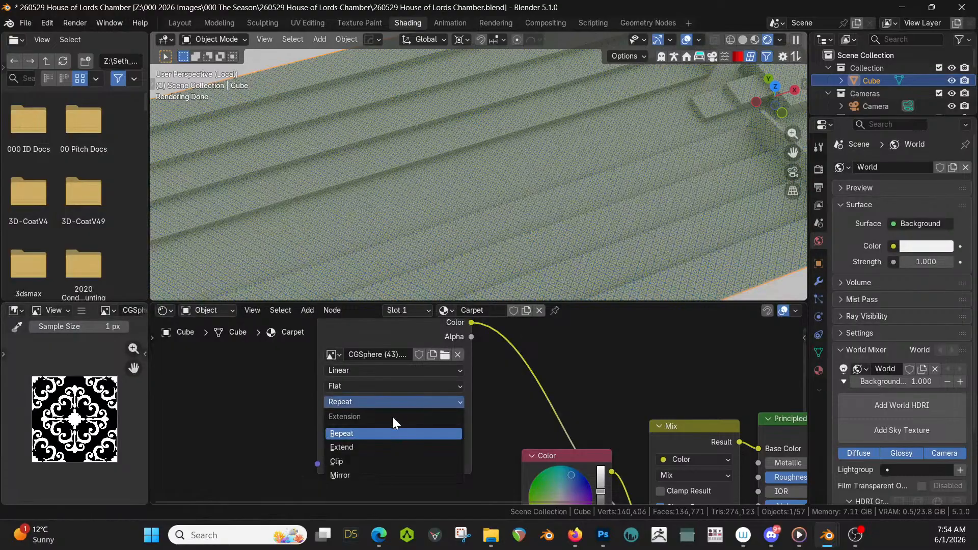
# Try the Extend extension mode on the carpet's image texture and restore Repeat
pyautogui.click(360, 447)
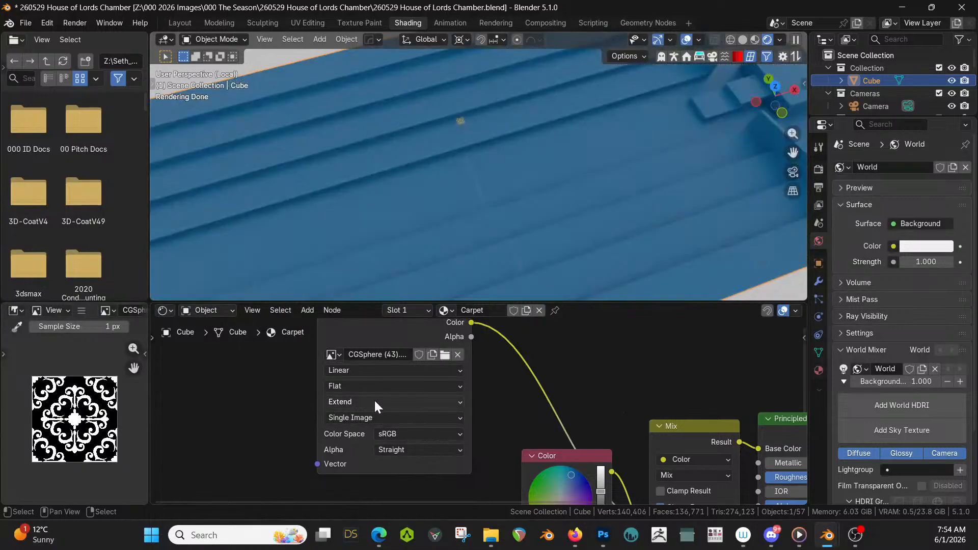
pyautogui.click(414, 402)
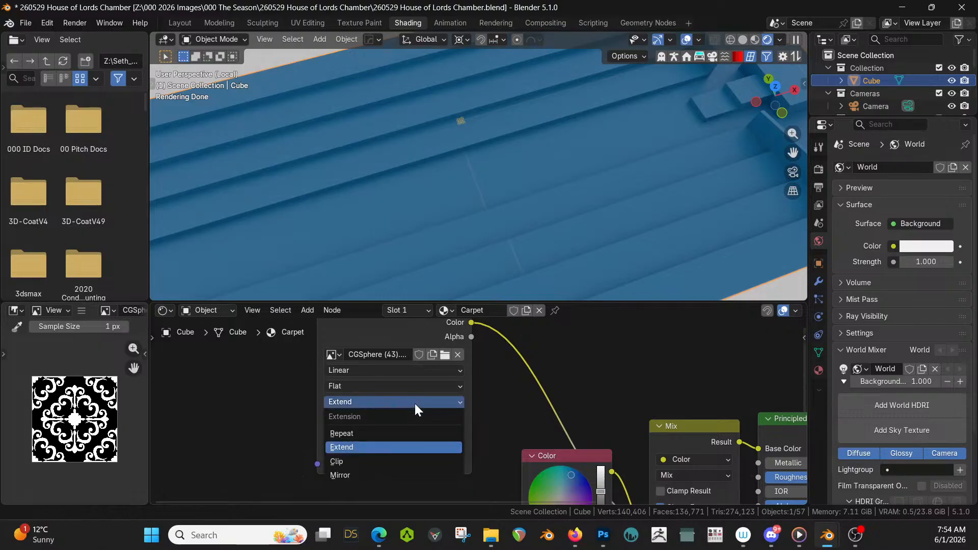
pyautogui.click(362, 433)
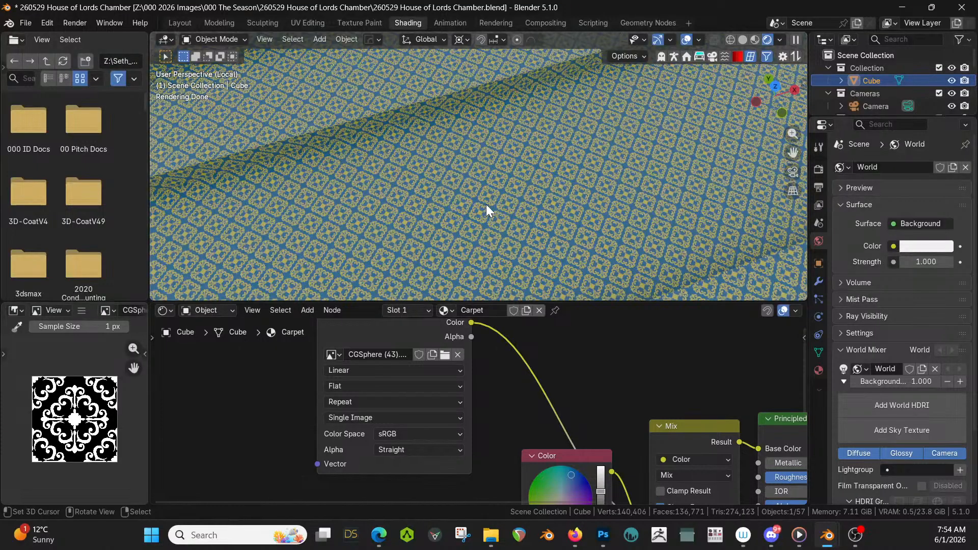
# Darken both the blue and the yellow Color nodes that feed the carpet material's Mix node
pyautogui.moveTo(571, 336); pyautogui.dragTo(573, 432, button='middle')
pyautogui.moveTo(602, 399); pyautogui.dragTo(601, 408)
pyautogui.moveTo(615, 450); pyautogui.dragTo(611, 380, button='middle')
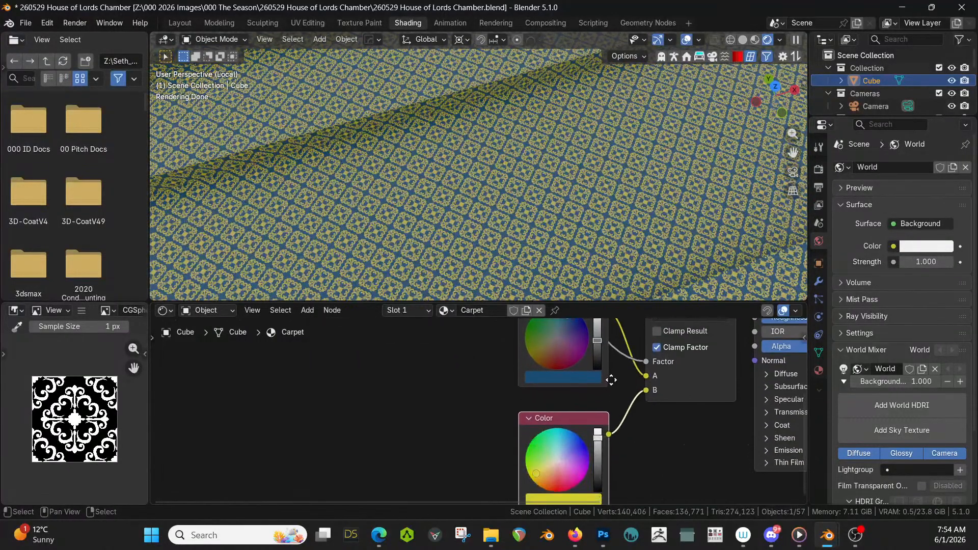
pyautogui.moveTo(597, 439); pyautogui.dragTo(597, 448)
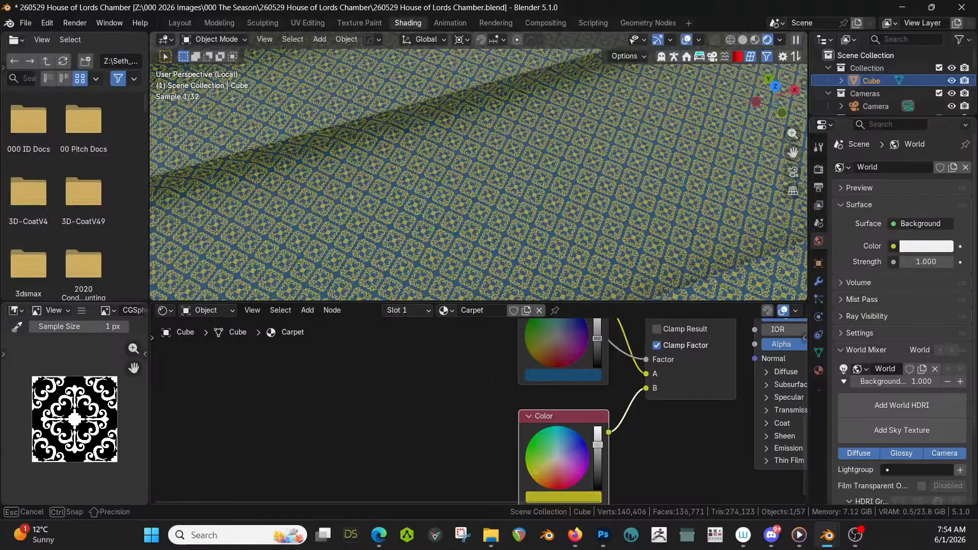
# Examine the carpet pattern on the stepped floor in the Layout workspace and return to the Shading workspace
pyautogui.moveTo(508, 250); pyautogui.dragTo(579, 151, button='middle')
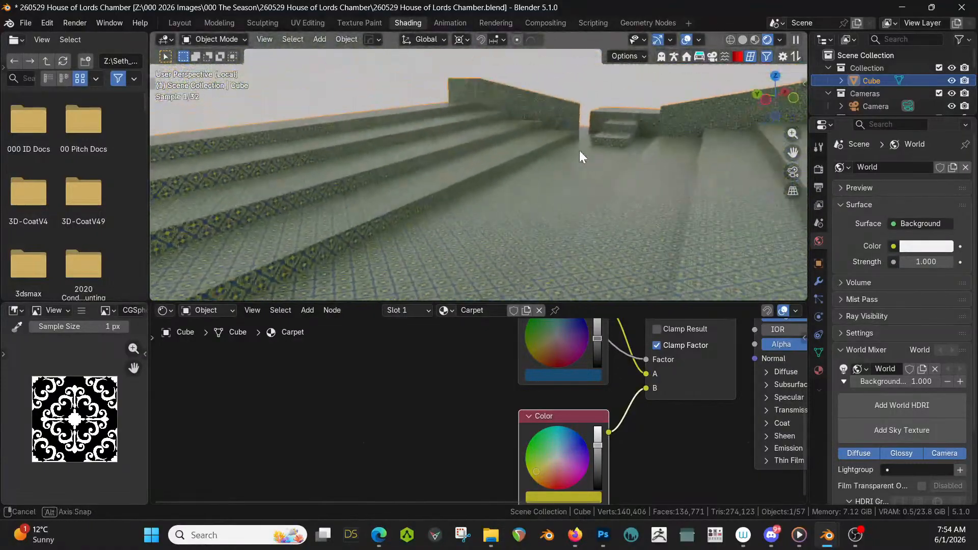
pyautogui.click(174, 21)
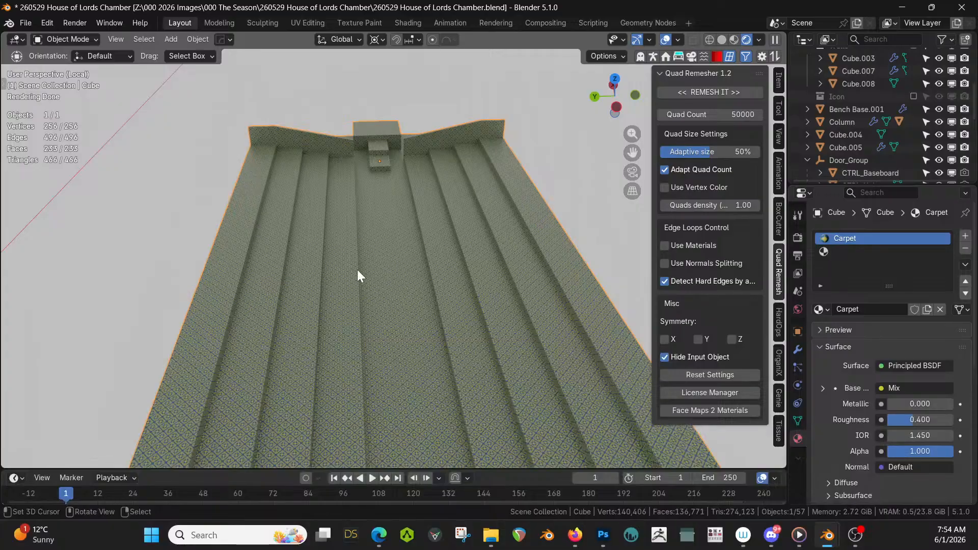
pyautogui.moveTo(373, 288); pyautogui.dragTo(332, 268, button='middle')
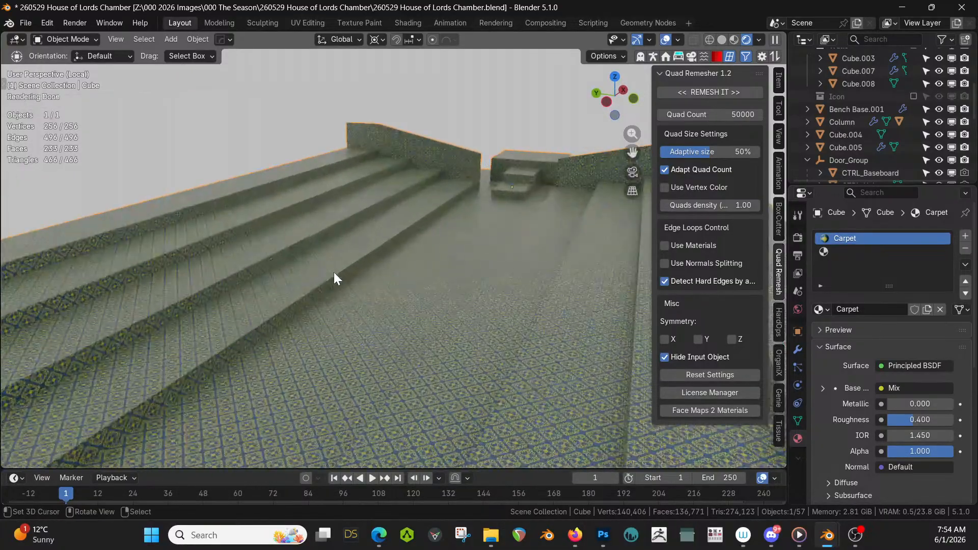
pyautogui.scroll(2, 334, 280)
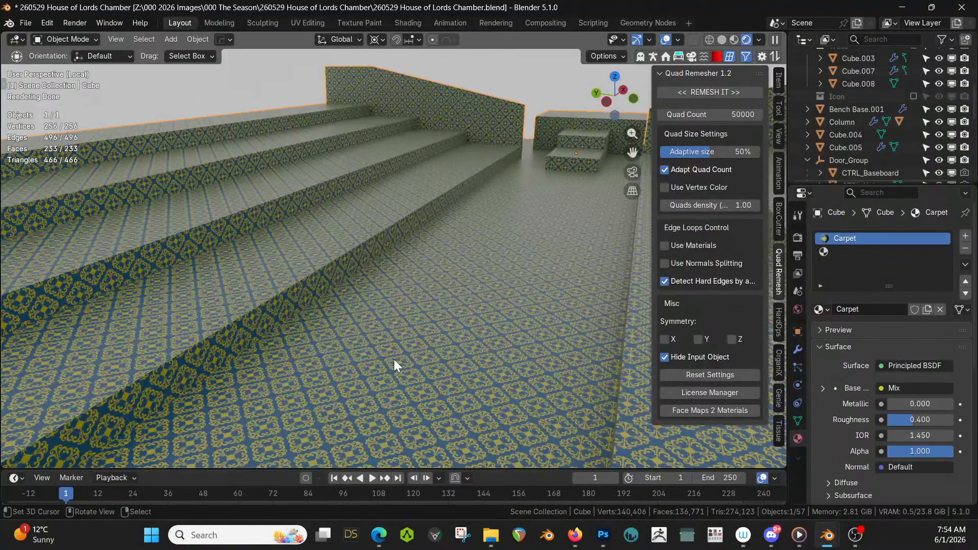
pyautogui.click(407, 23)
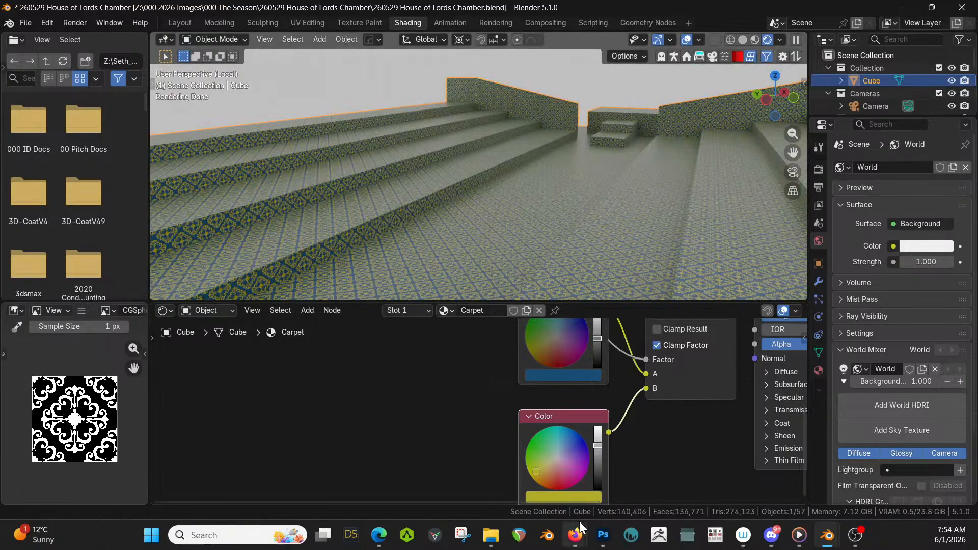
# Switch to Photoshop, open CGSphere (43).png there and fit the whole image in view
pyautogui.click(605, 536)
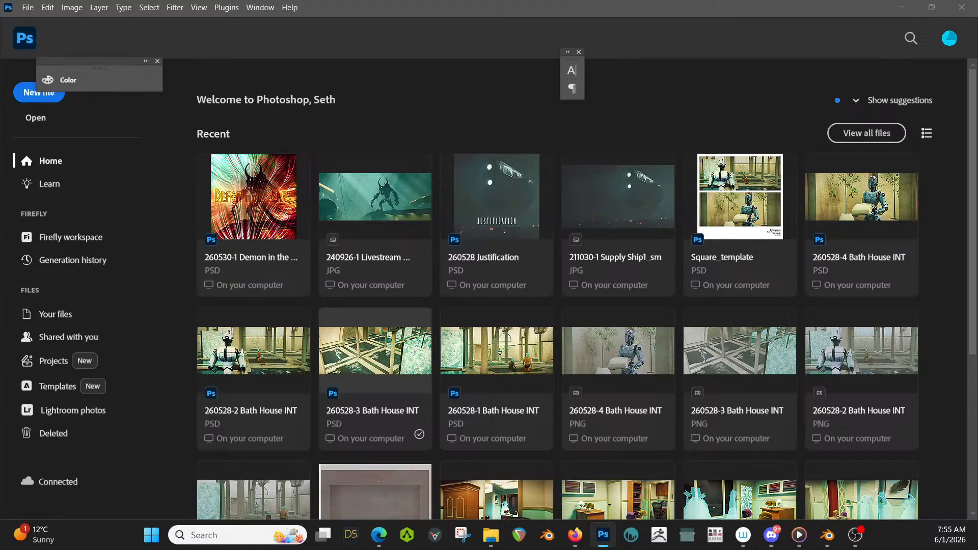
pyautogui.moveTo(478, 1); pyautogui.dragTo(452, 121)
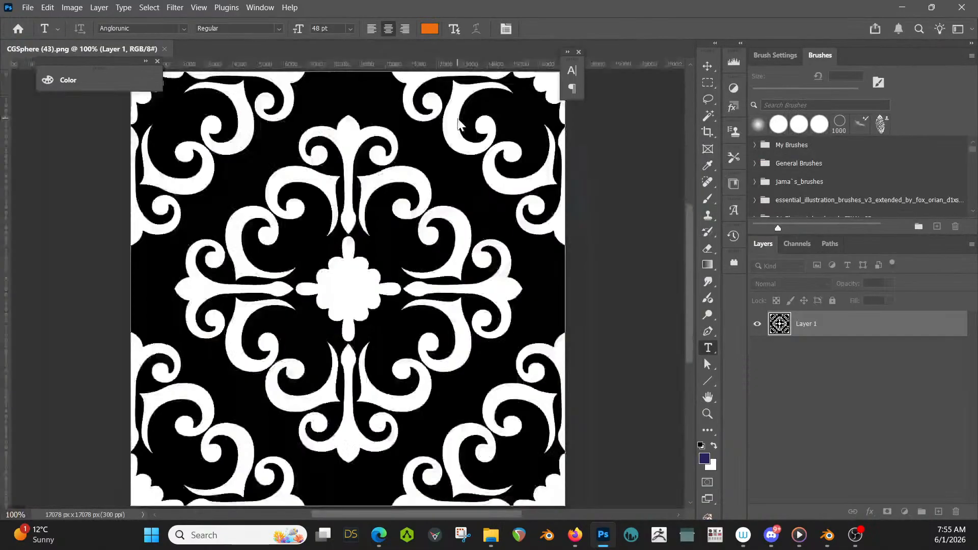
pyautogui.hotkey('ctrl', '0')
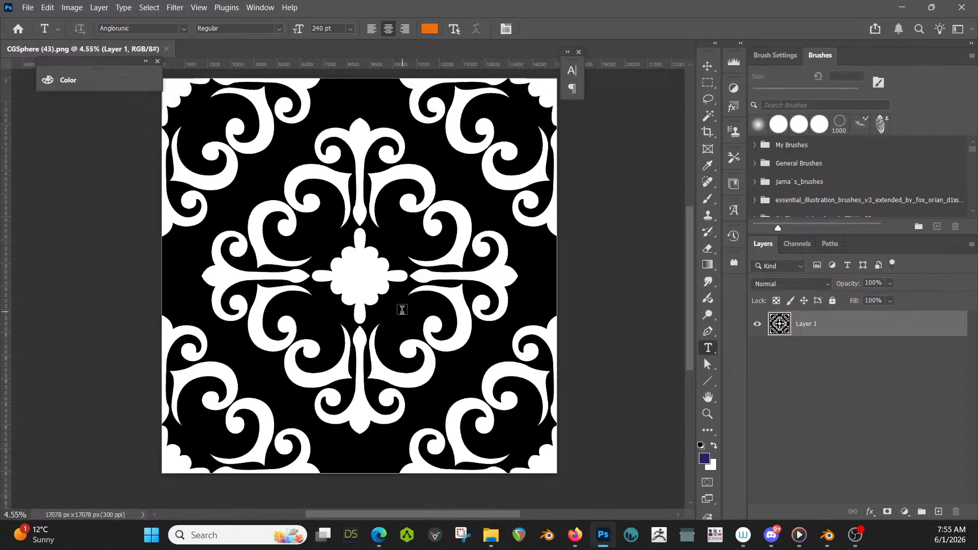
# Lasso around the central ornament, invert the selection, fill the surrounding corner ornaments with black and deselect
pyautogui.press('l')
pyautogui.moveTo(377, 452)
pyautogui.mouseDown()
pyautogui.moveTo(525, 306)
pyautogui.moveTo(509, 224)
pyautogui.moveTo(379, 105)
pyautogui.moveTo(351, 96)
pyautogui.moveTo(243, 196)
pyautogui.moveTo(178, 279)
pyautogui.moveTo(308, 403)
pyautogui.moveTo(348, 466)
pyautogui.mouseUp()
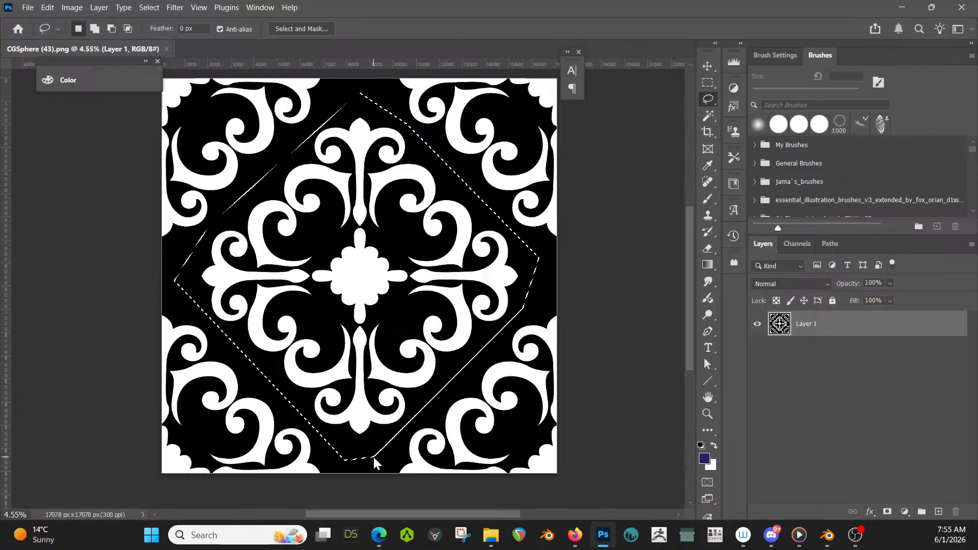
pyautogui.hotkey('ctrl', 'shift', 'i')
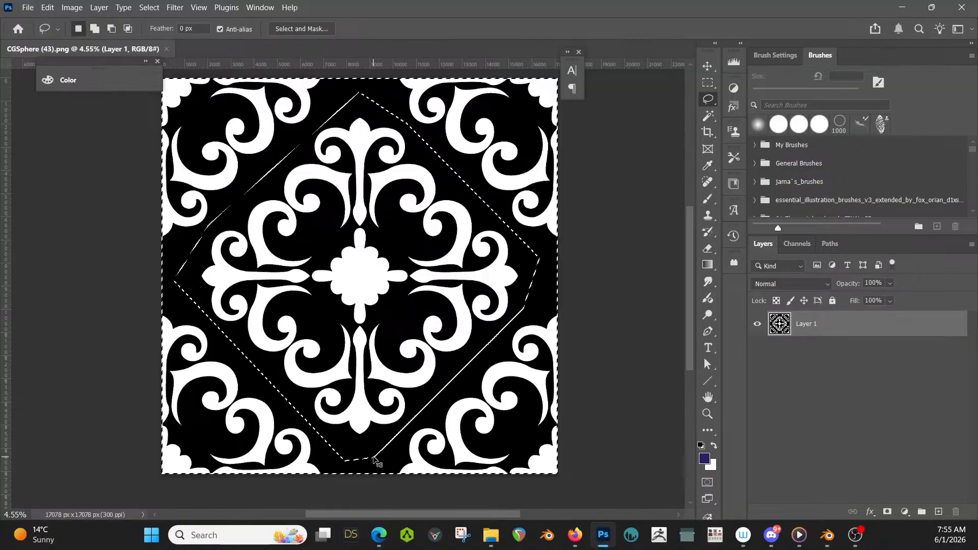
pyautogui.press('d')
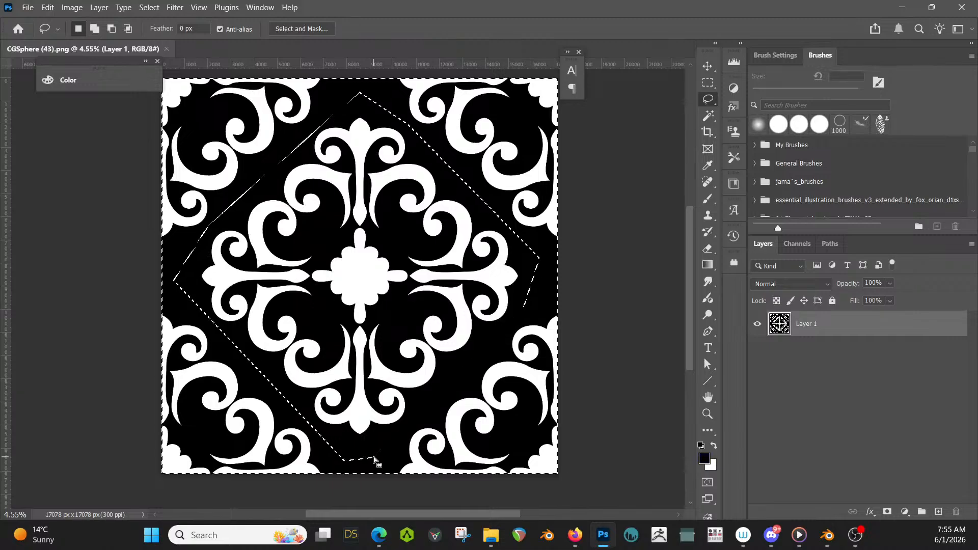
pyautogui.hotkey('alt', 'BackSpace')
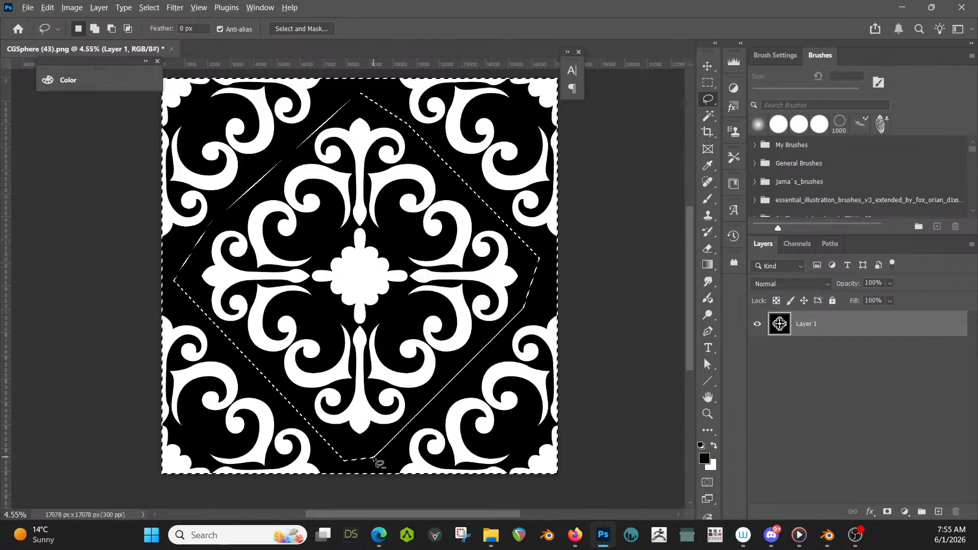
pyautogui.hotkey('ctrl', 'd')
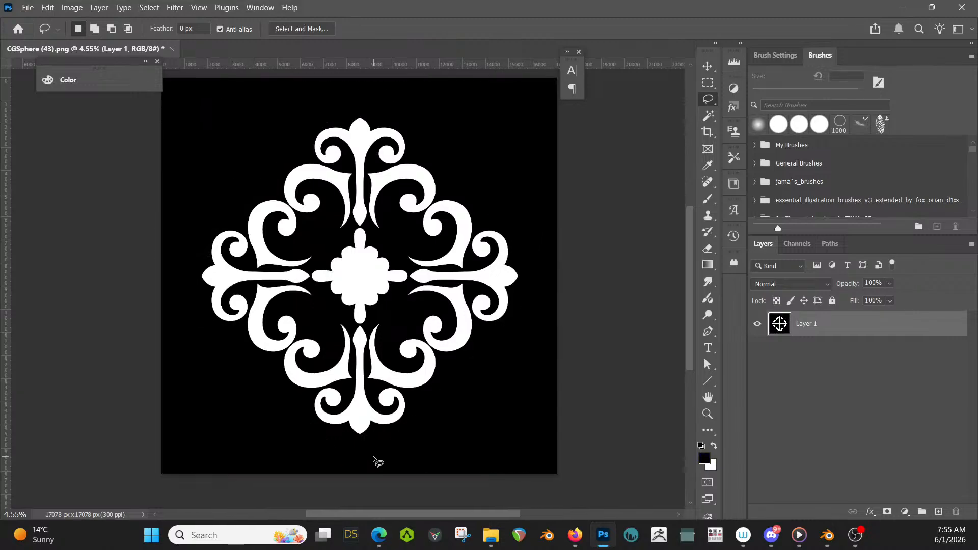
# Start saving the edited pattern as a new file in JPEG format
pyautogui.click(28, 8)
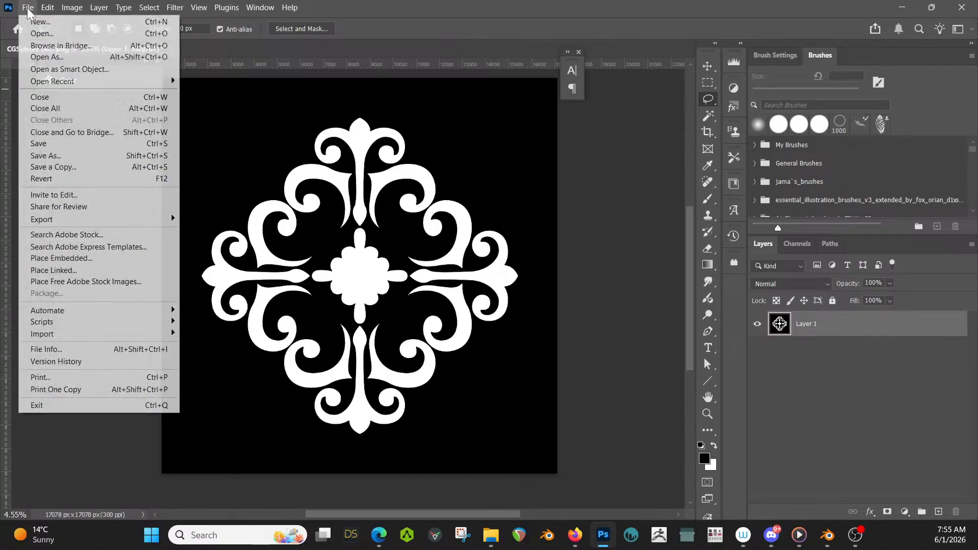
pyautogui.click(47, 155)
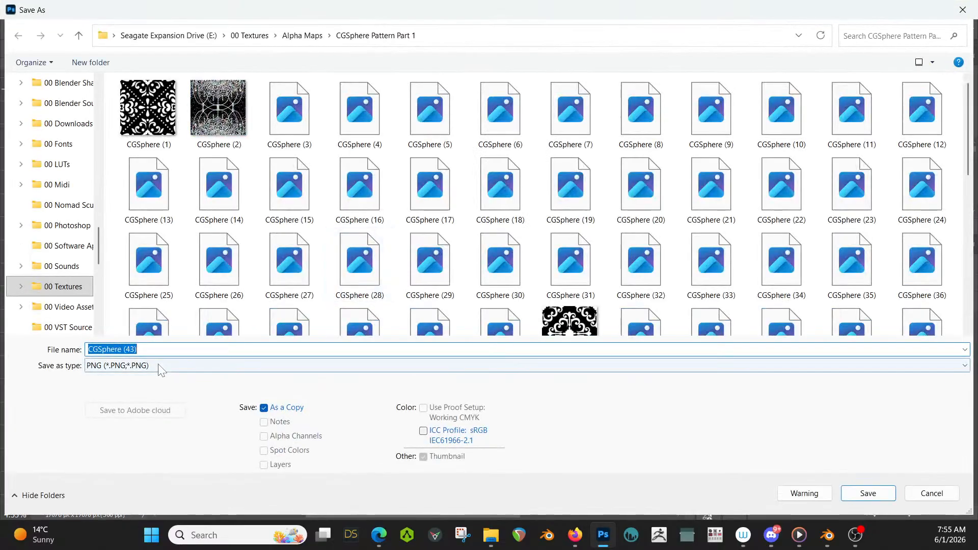
pyautogui.click(158, 365)
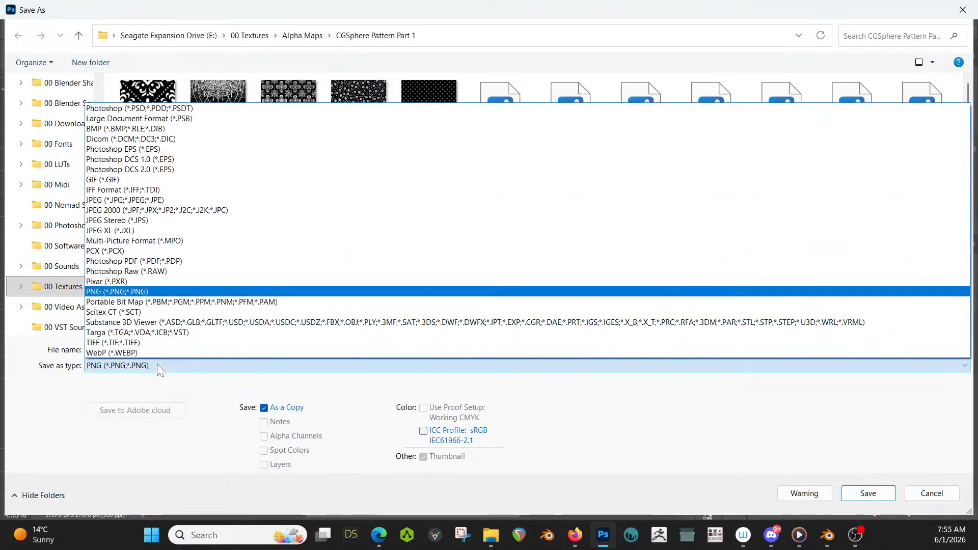
pyautogui.click(125, 200)
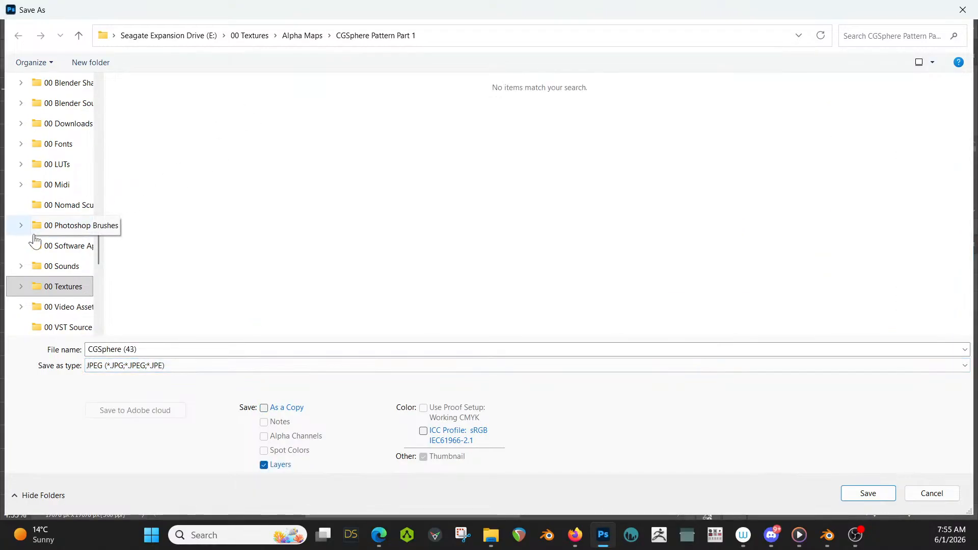
# Save the file as carpet_pattern in the 260529 House of Lords Chamber folder under 000 The Season
pyautogui.scroll(-6, 35, 239)
pyautogui.scroll(10, 71, 218)
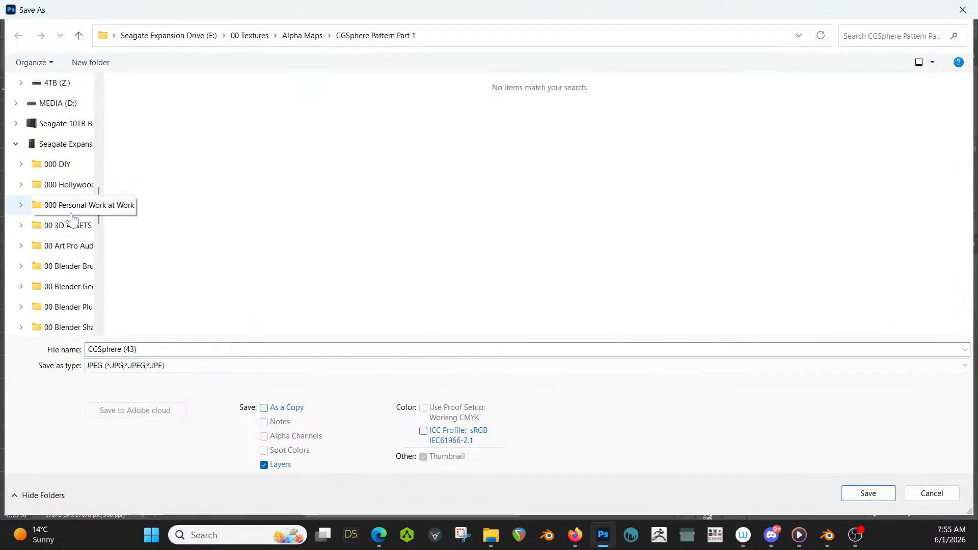
pyautogui.scroll(4, 71, 218)
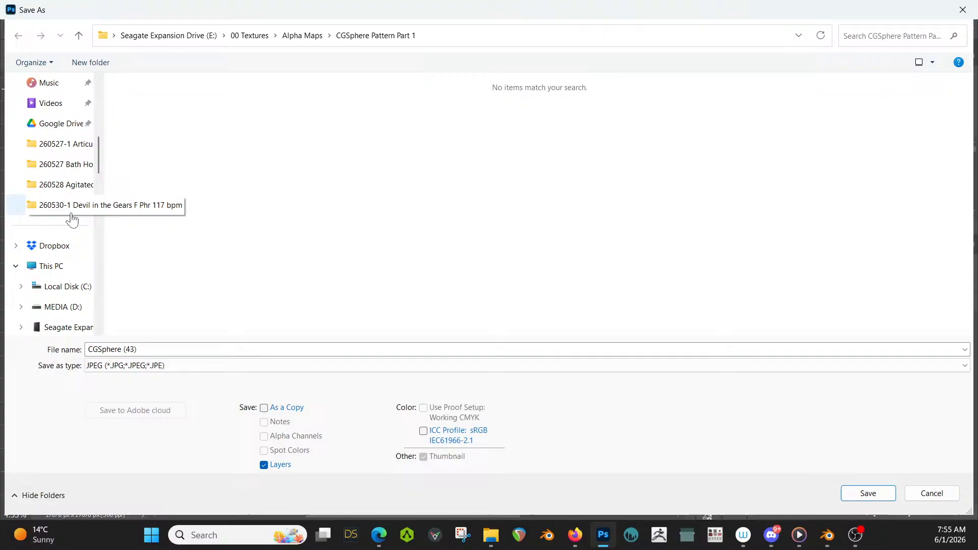
pyautogui.click(81, 165)
pyautogui.click(295, 35)
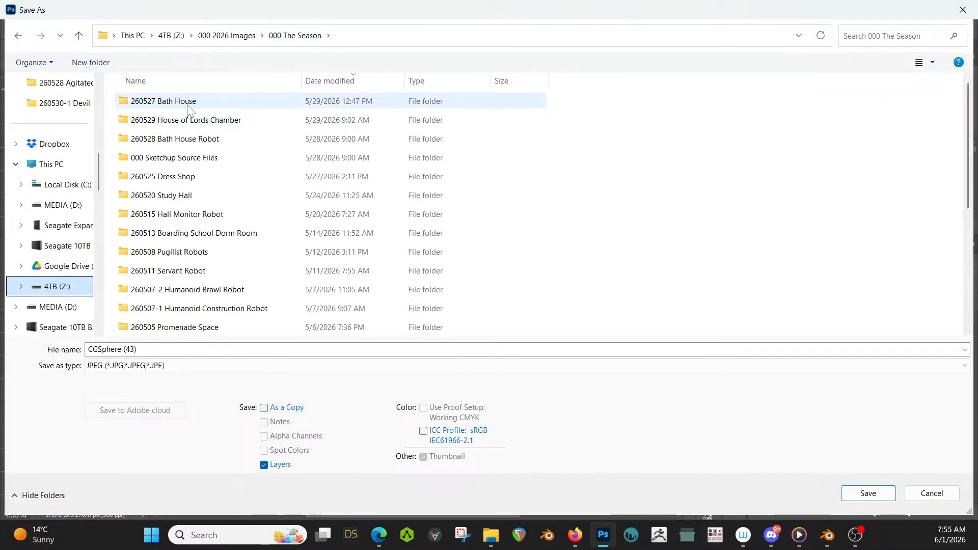
pyautogui.doubleClick(188, 120)
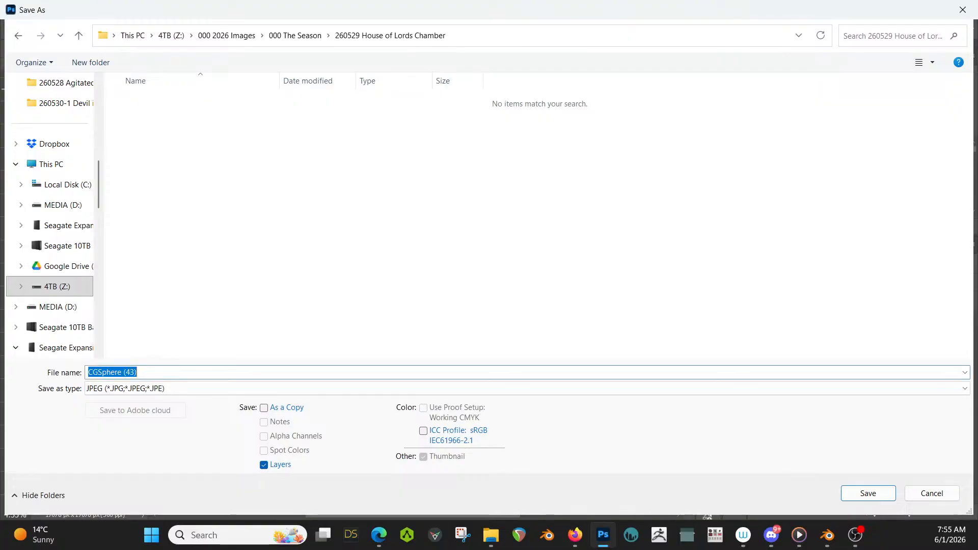
pyautogui.write('carpet_')
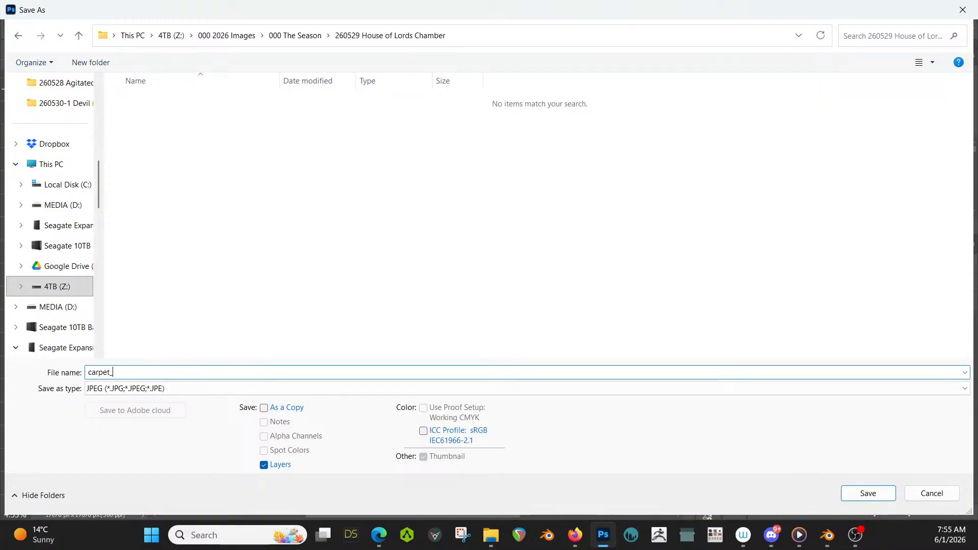
pyautogui.write('pattern')
pyautogui.press('Return')
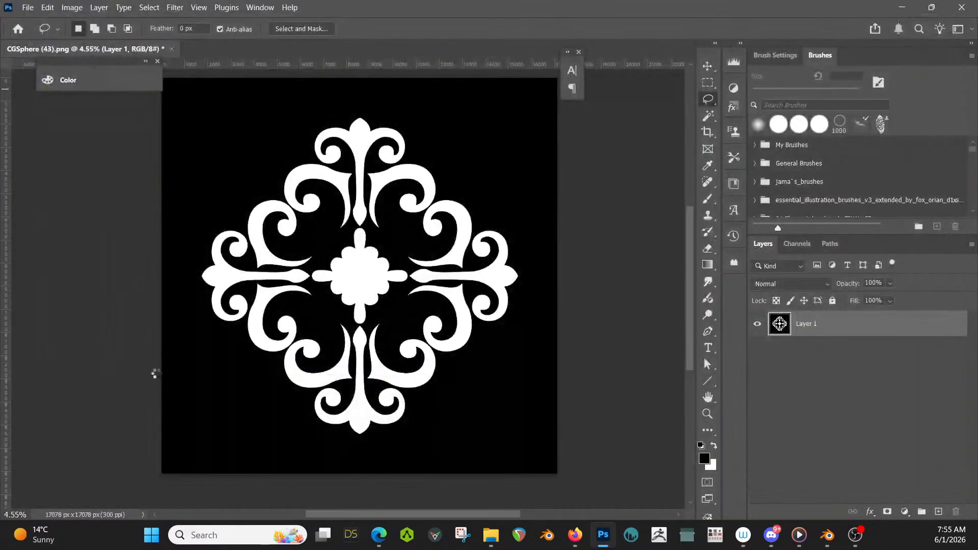
# Switch to Blender and browse to the 260529 House of Lords Chamber folder for the carpet texture node's replacement image
pyautogui.hotkey('alt', 'Tab')
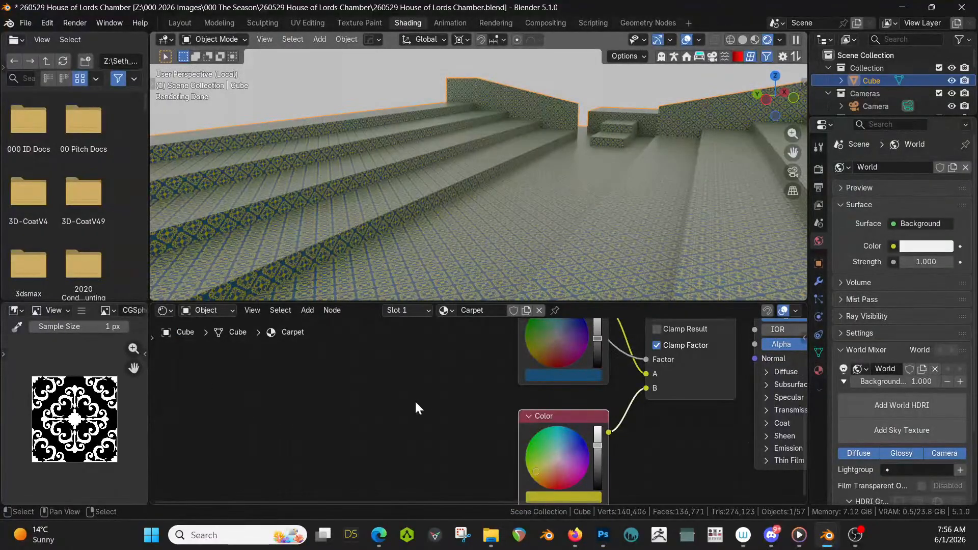
pyautogui.moveTo(415, 408); pyautogui.dragTo(454, 401, button='middle')
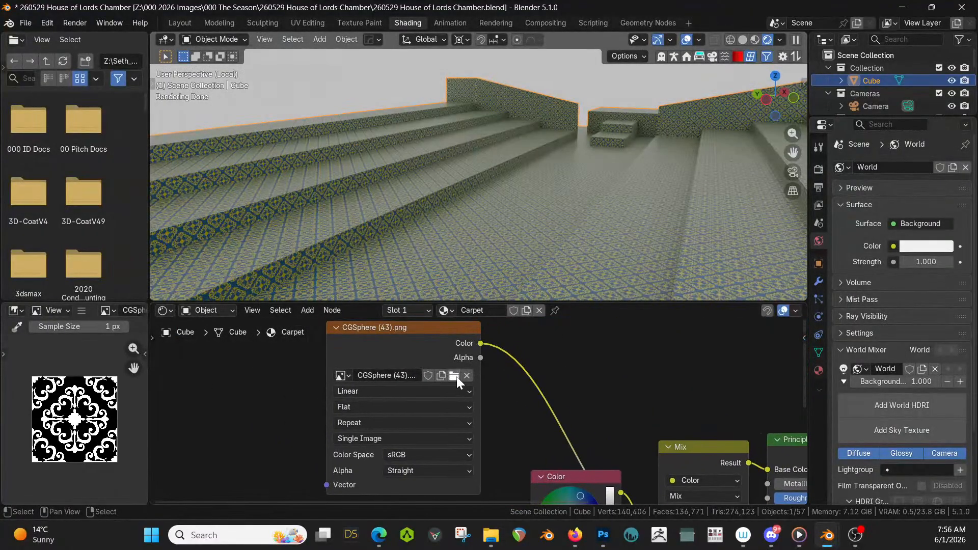
pyautogui.click(454, 376)
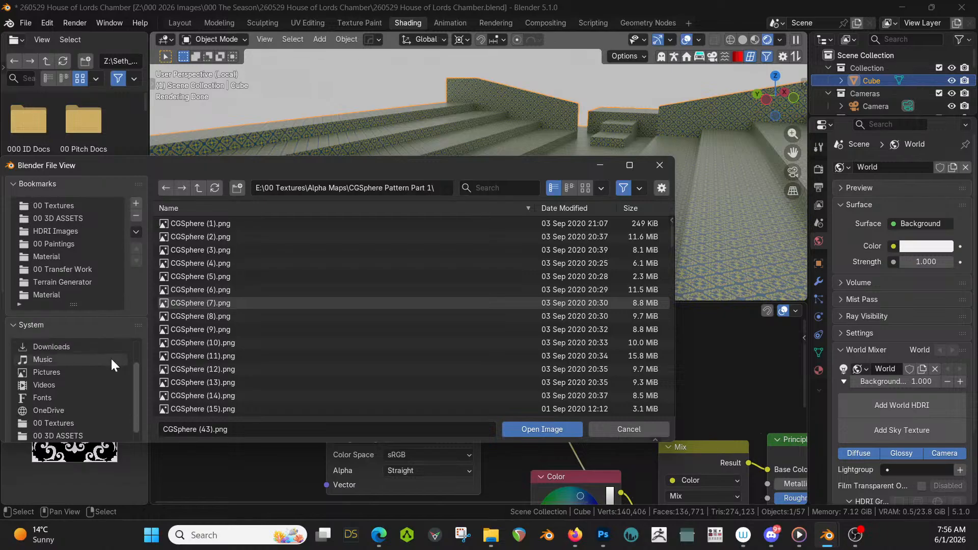
pyautogui.scroll(-6, 115, 356)
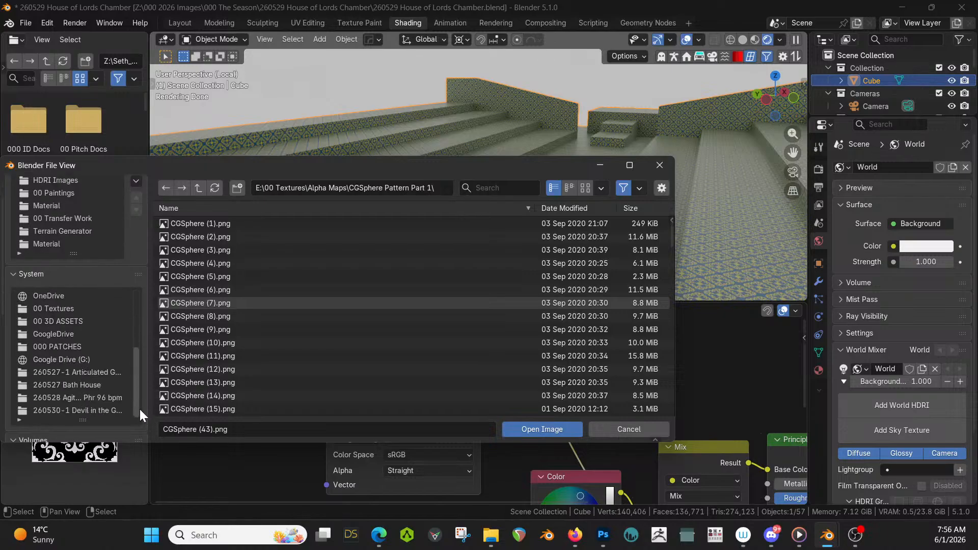
pyautogui.scroll(-8, 139, 409)
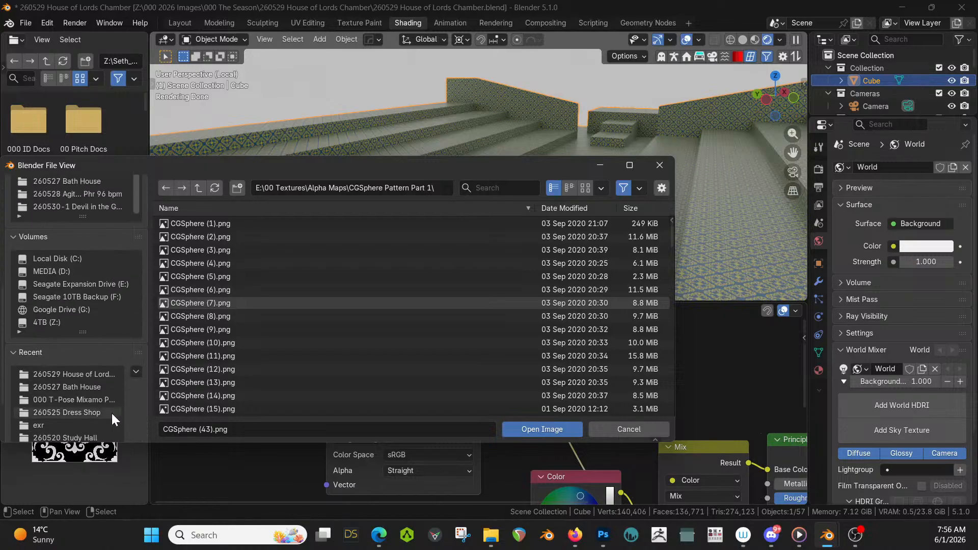
pyautogui.click(96, 373)
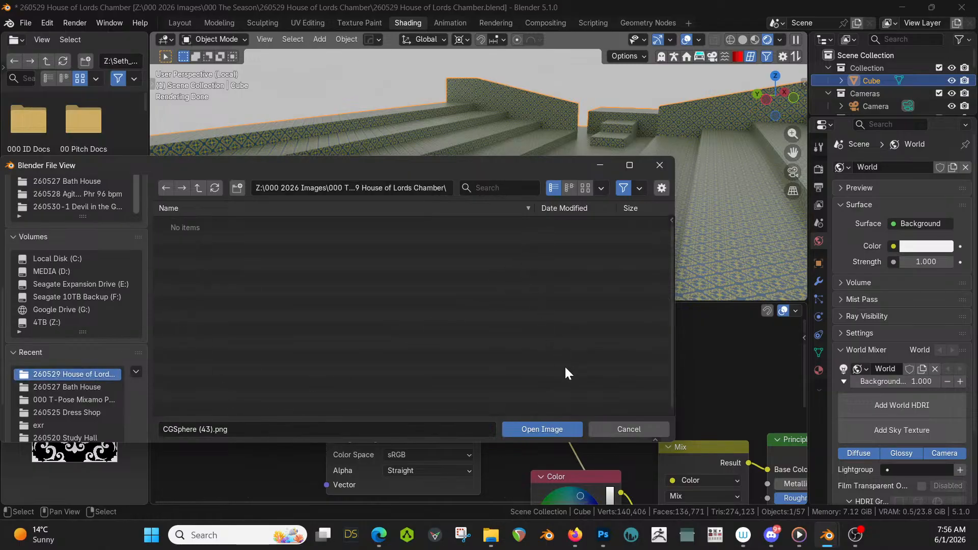
# Refresh the project folder's file listing and load carpet_pattern.jpg into the carpet's image texture node
pyautogui.hotkey('alt', 'Tab')
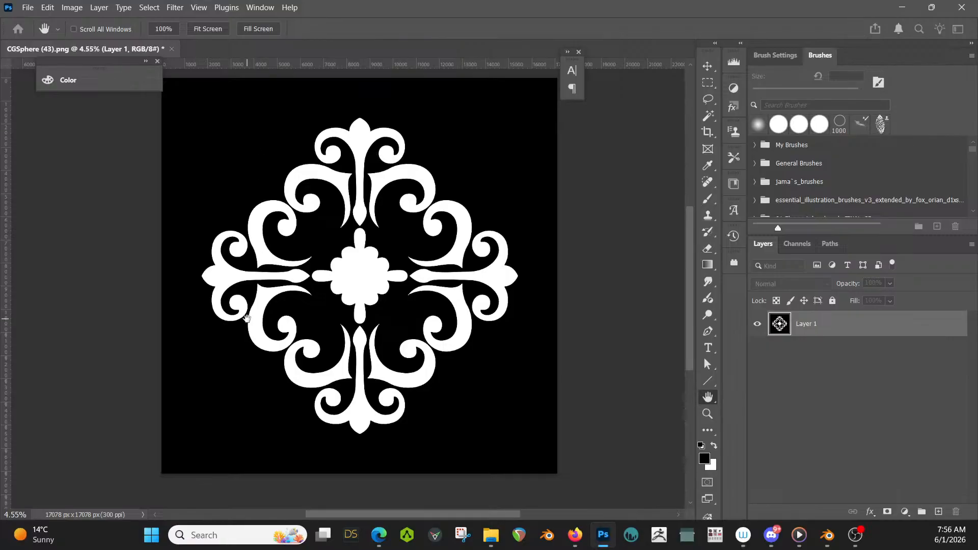
pyautogui.hotkey('alt', 'Tab')
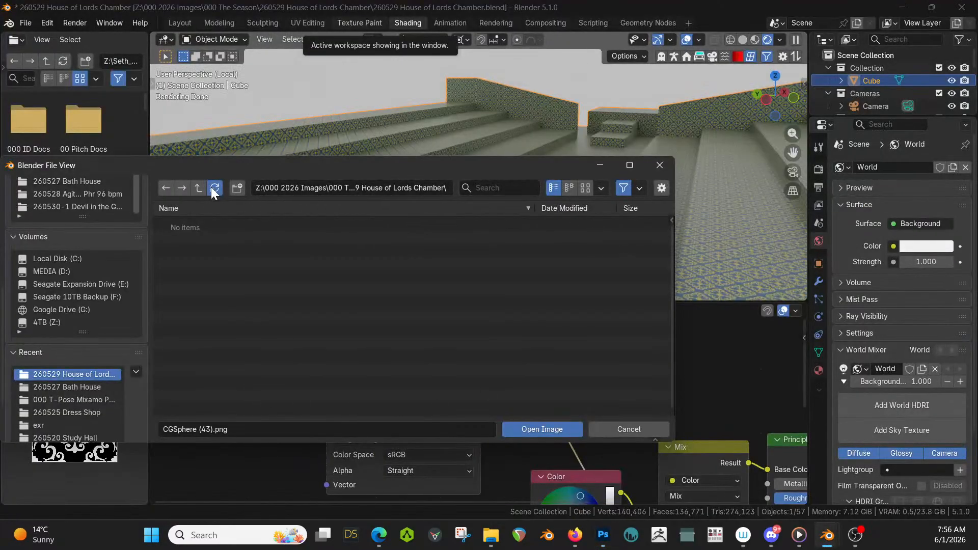
pyautogui.hotkey('alt', 'Tab')
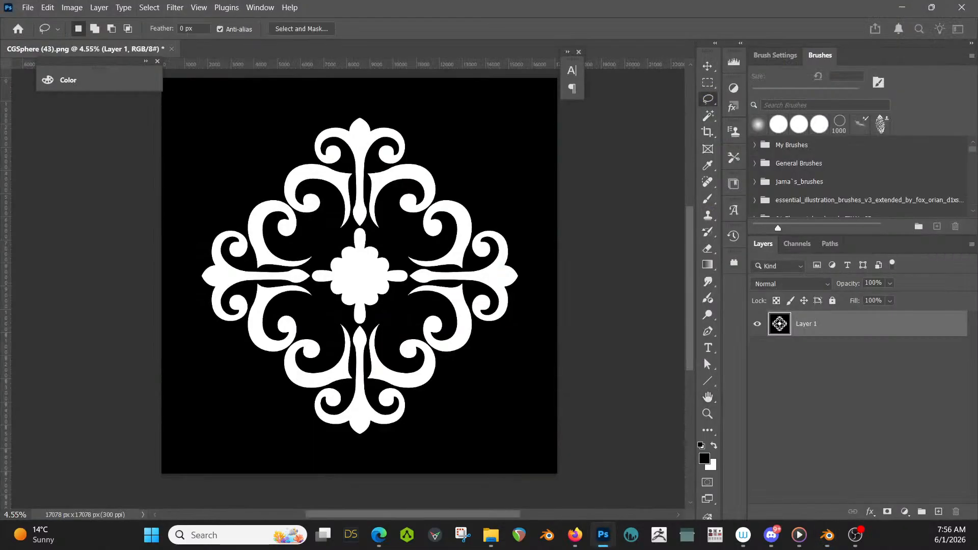
pyautogui.hotkey('alt', 'Tab')
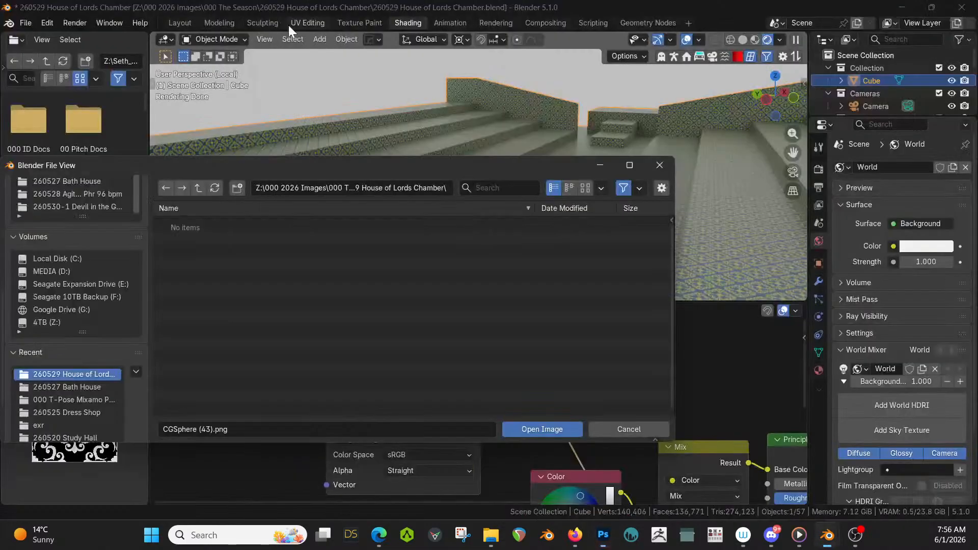
pyautogui.click(210, 188)
pyautogui.doubleClick(221, 222)
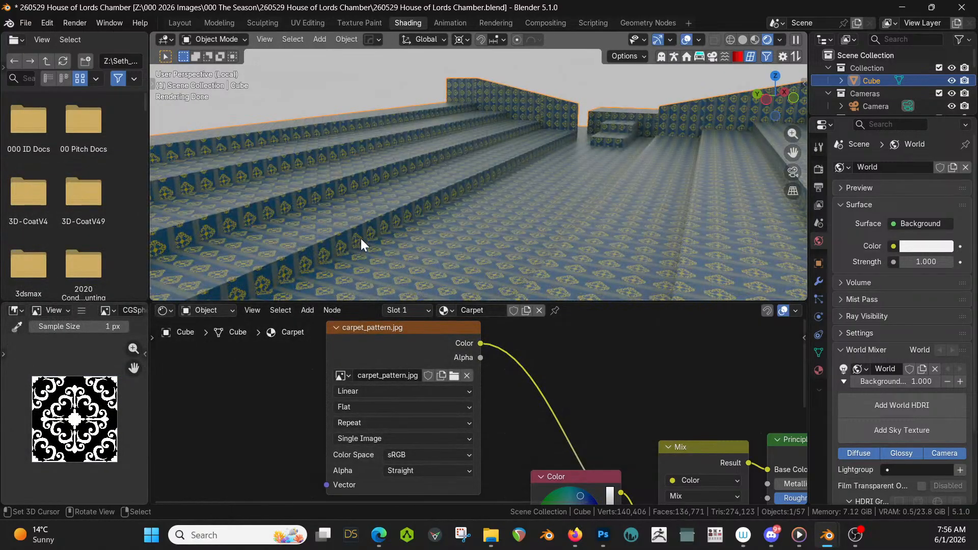
# Inspect the carpet up close, preview the image texture's output directly on it, and compare it with the pattern in Photoshop
pyautogui.moveTo(363, 240); pyautogui.dragTo(380, 293, button='middle')
pyautogui.scroll(5, 447, 268)
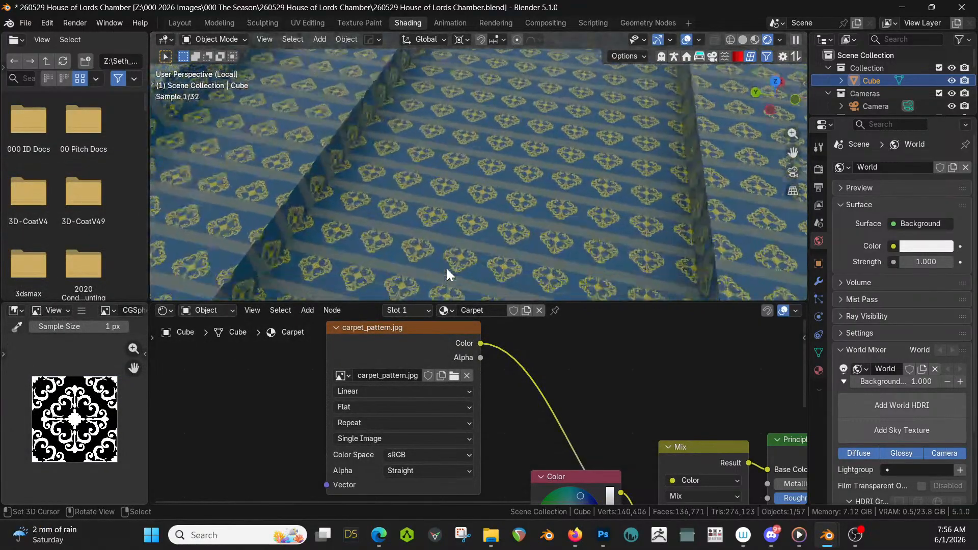
pyautogui.scroll(2, 436, 242)
pyautogui.moveTo(436, 243); pyautogui.dragTo(441, 57, button='middle')
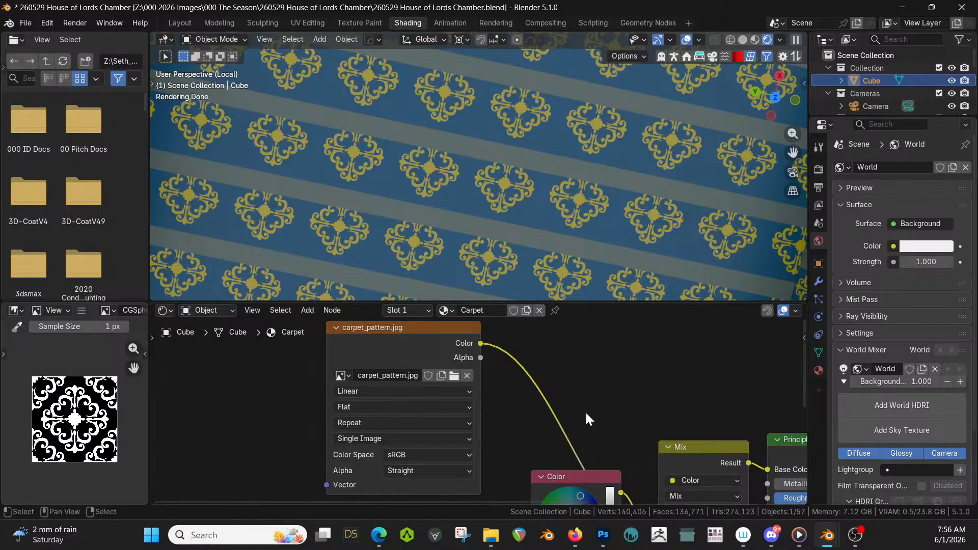
pyautogui.moveTo(587, 414)
pyautogui.mouseDown(button='middle')
pyautogui.moveTo(558, 350)
pyautogui.moveTo(557, 369)
pyautogui.moveTo(502, 382)
pyautogui.moveTo(495, 356)
pyautogui.moveTo(577, 428)
pyautogui.mouseUp(button='middle')
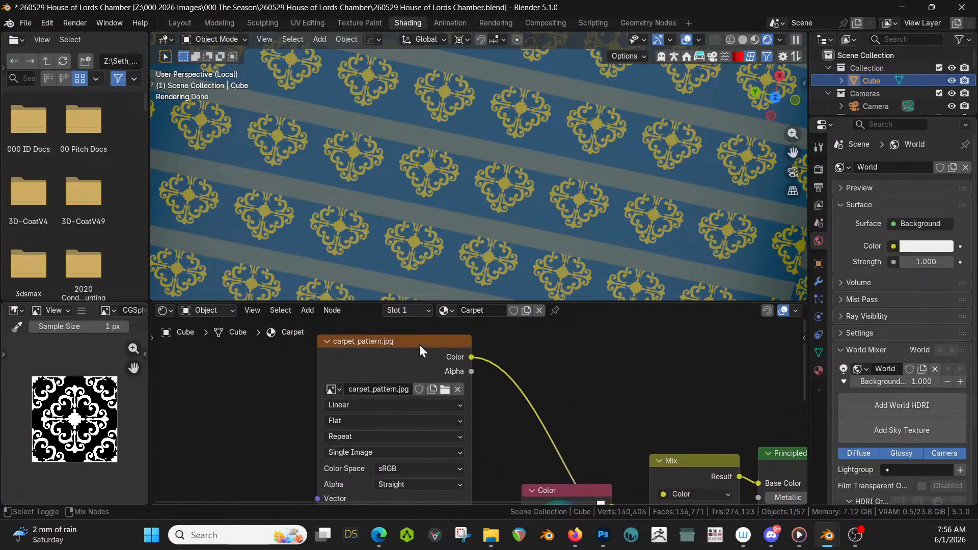
pyautogui.keyDown('ctrl'); pyautogui.keyDown('shift'); pyautogui.click(461, 350); pyautogui.keyUp('shift'); pyautogui.keyUp('ctrl')
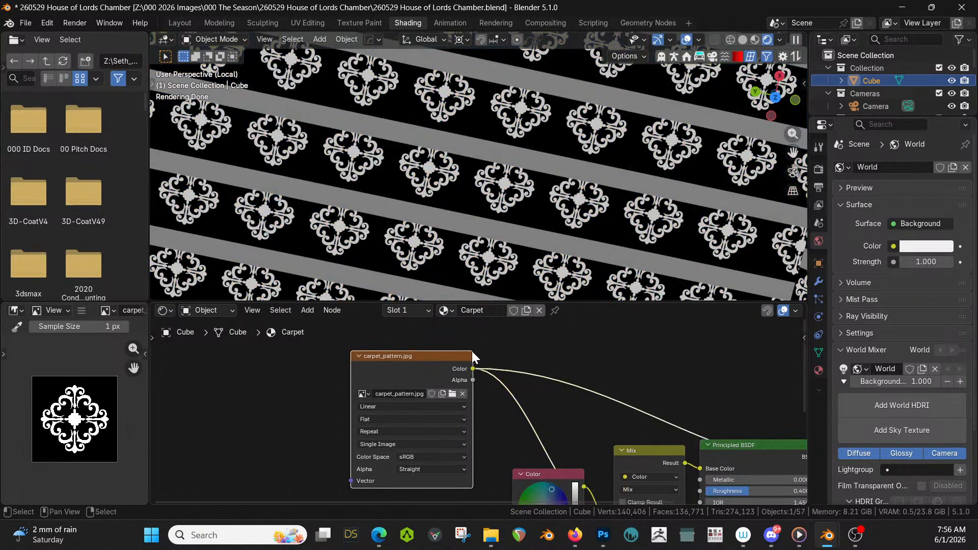
pyautogui.click(607, 539)
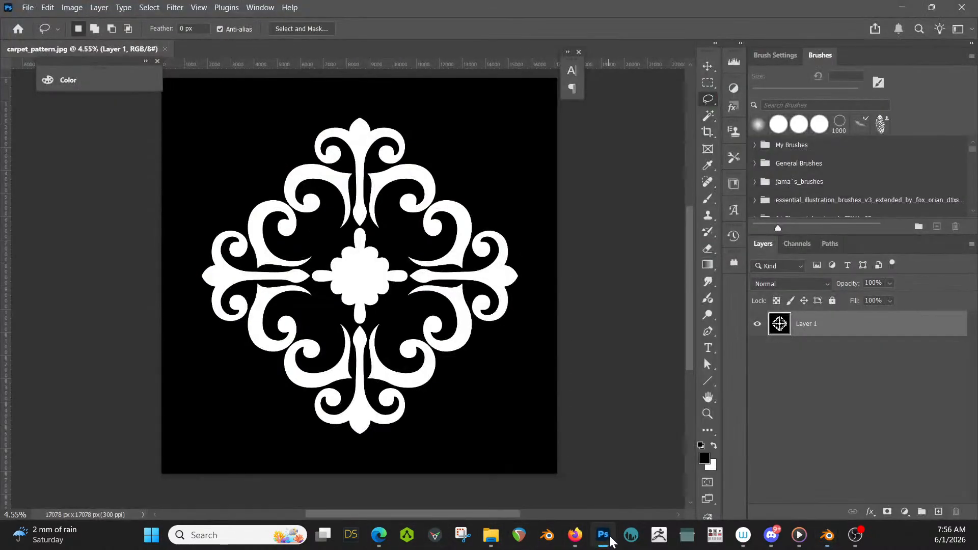
pyautogui.hotkey('alt', 'Tab')
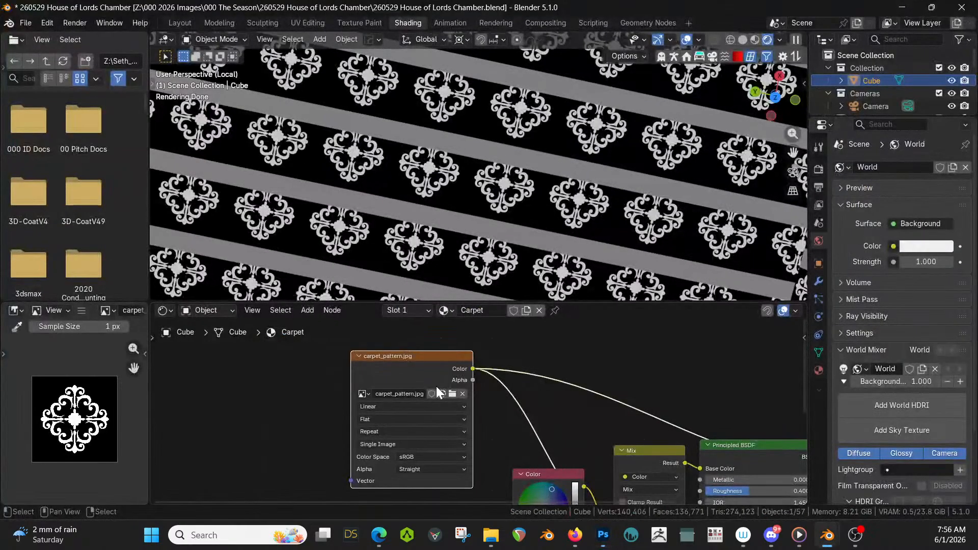
# Move the blue Color node below the image texture node and check the texture's image source options
pyautogui.scroll(-3, 478, 423)
pyautogui.moveTo(487, 413); pyautogui.dragTo(474, 352, button='middle')
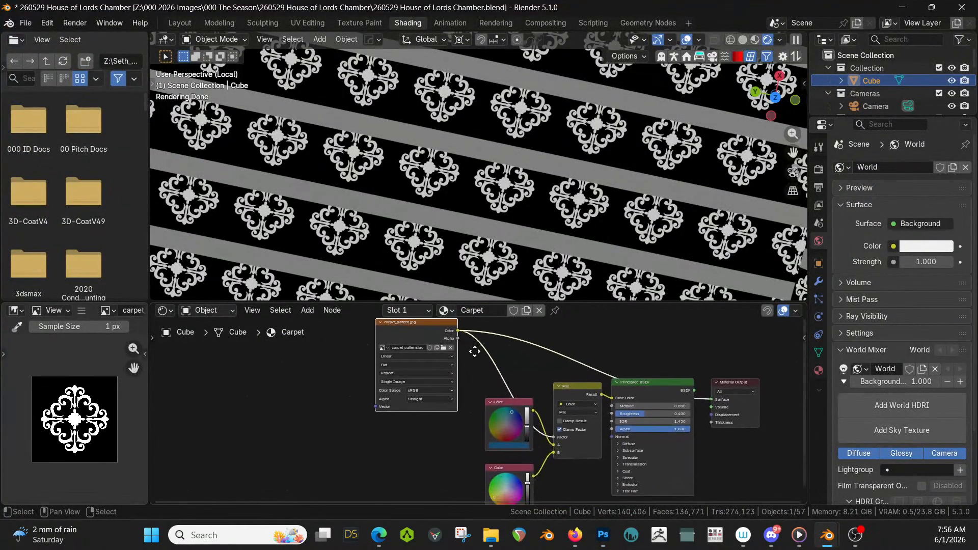
pyautogui.moveTo(507, 403); pyautogui.dragTo(398, 454)
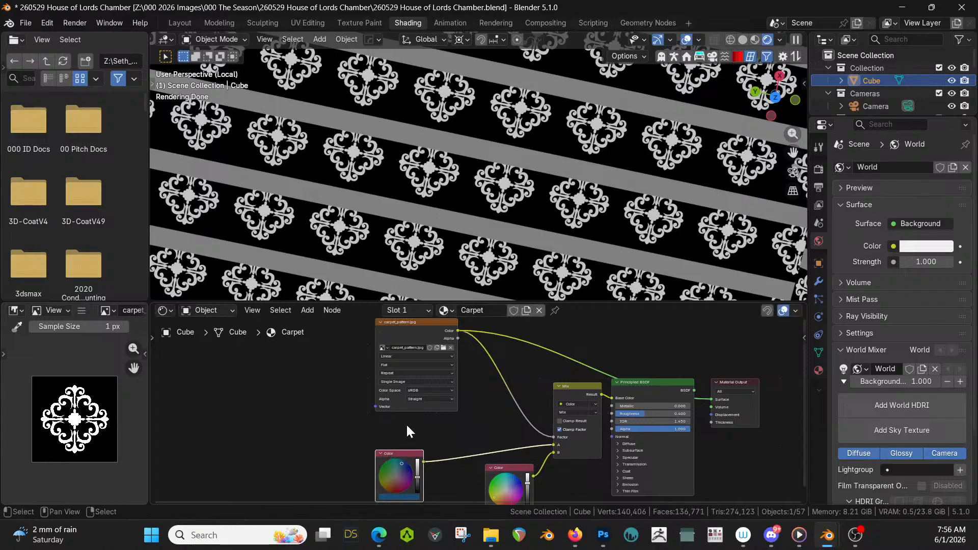
pyautogui.scroll(2, 411, 401)
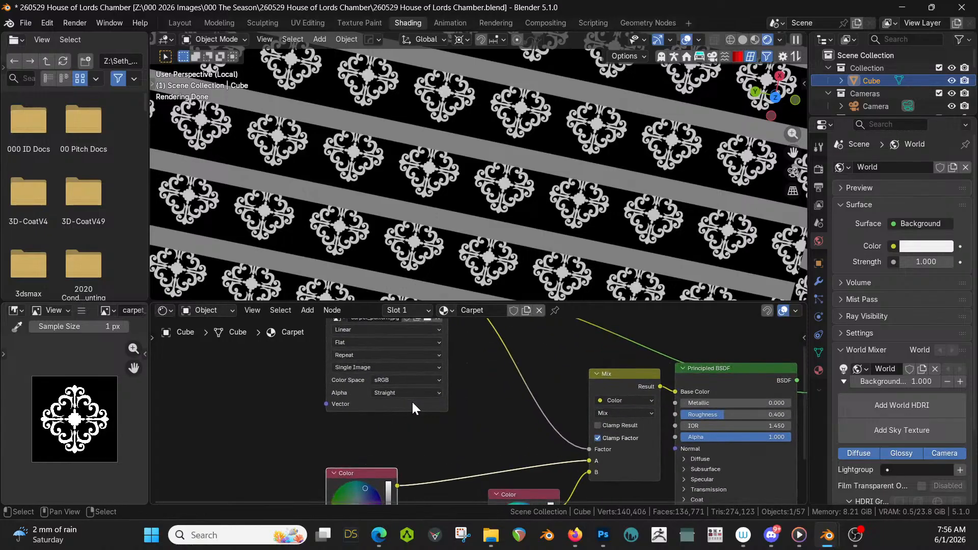
pyautogui.click(434, 368)
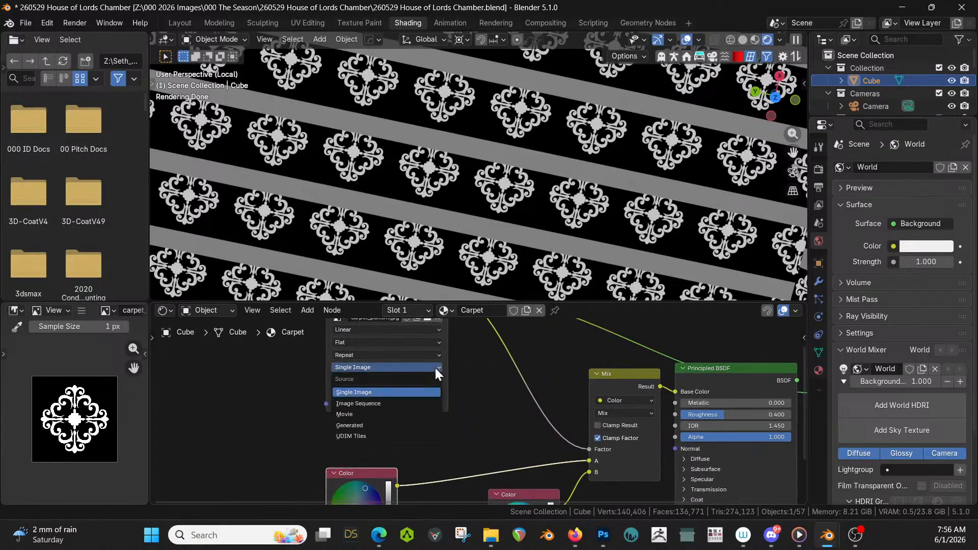
pyautogui.click(435, 368)
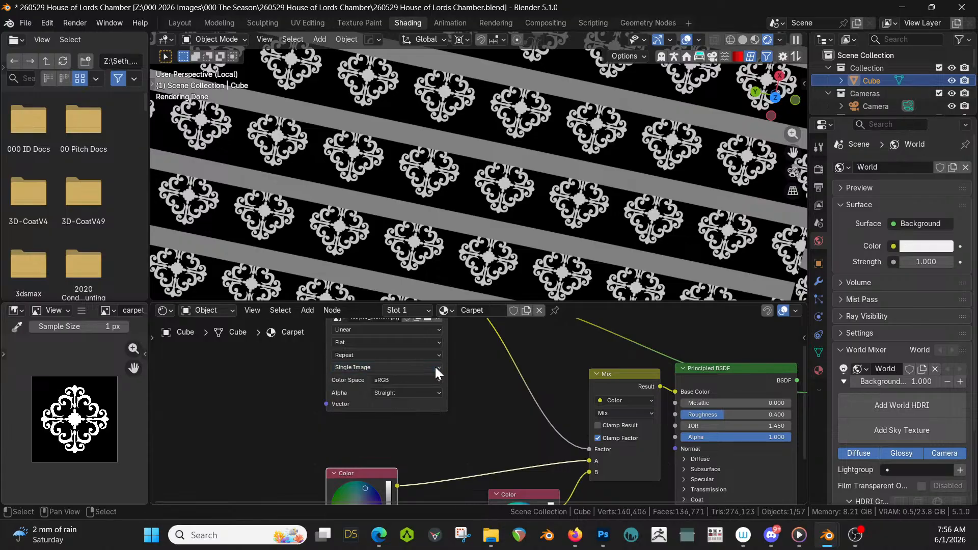
# Replace the image texture node with a fresh one made from the carpet_pattern.jpg file and connect its Color output to the Mix node's Factor
pyautogui.moveTo(467, 358); pyautogui.dragTo(491, 392, button='middle')
pyautogui.click(432, 335)
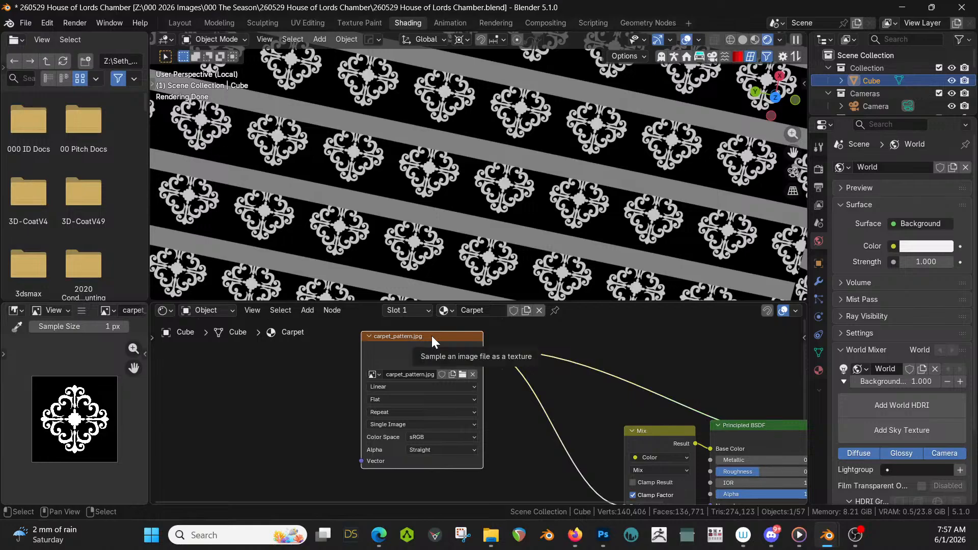
pyautogui.press('x')
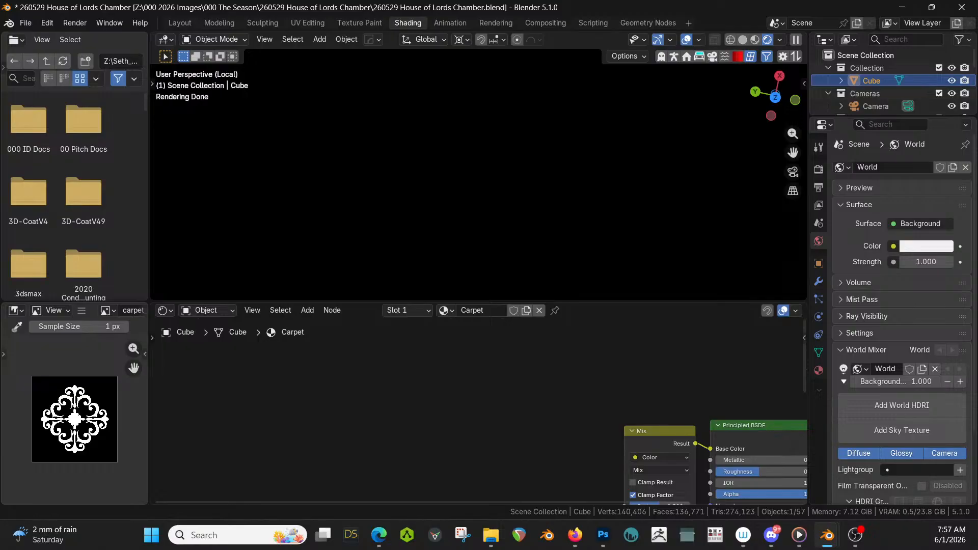
pyautogui.hotkey('alt', 'Tab')
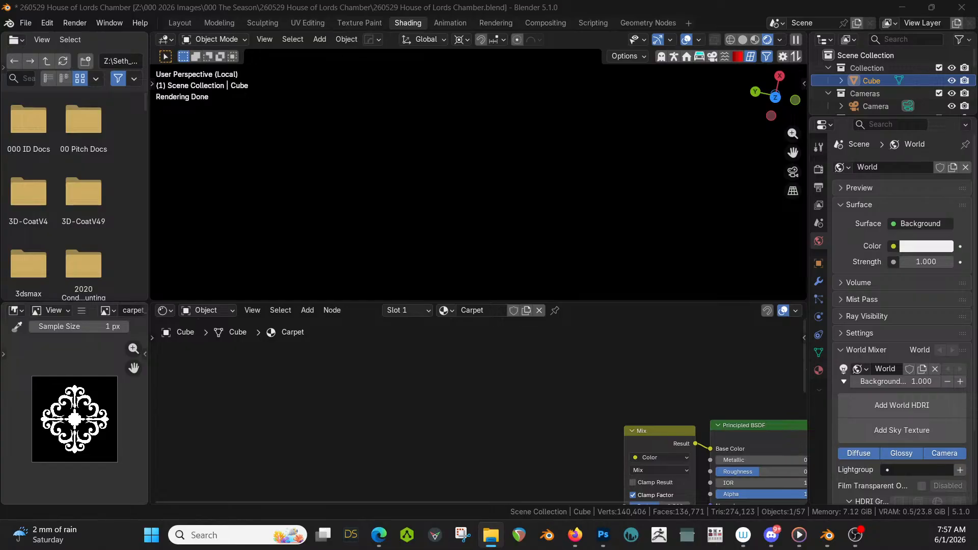
pyautogui.moveTo(977, 12); pyautogui.dragTo(373, 438)
pyautogui.moveTo(484, 407); pyautogui.dragTo(487, 409)
pyautogui.moveTo(508, 383); pyautogui.dragTo(372, 486, button='middle')
pyautogui.moveTo(352, 339); pyautogui.dragTo(489, 418)
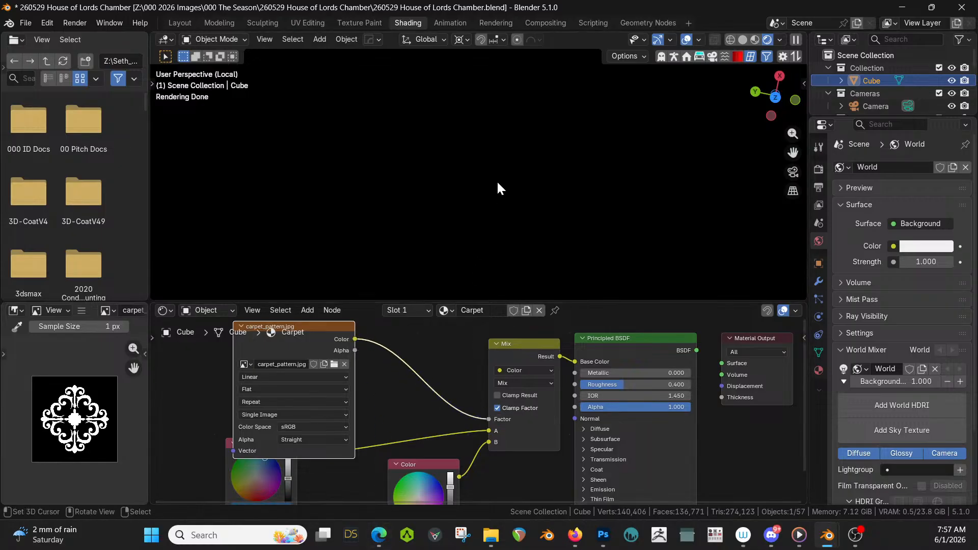
# Reconnect the Principled BSDF output to the Material Output's Surface and check the carpet pattern on the steps
pyautogui.moveTo(497, 183); pyautogui.dragTo(493, 185, button='middle')
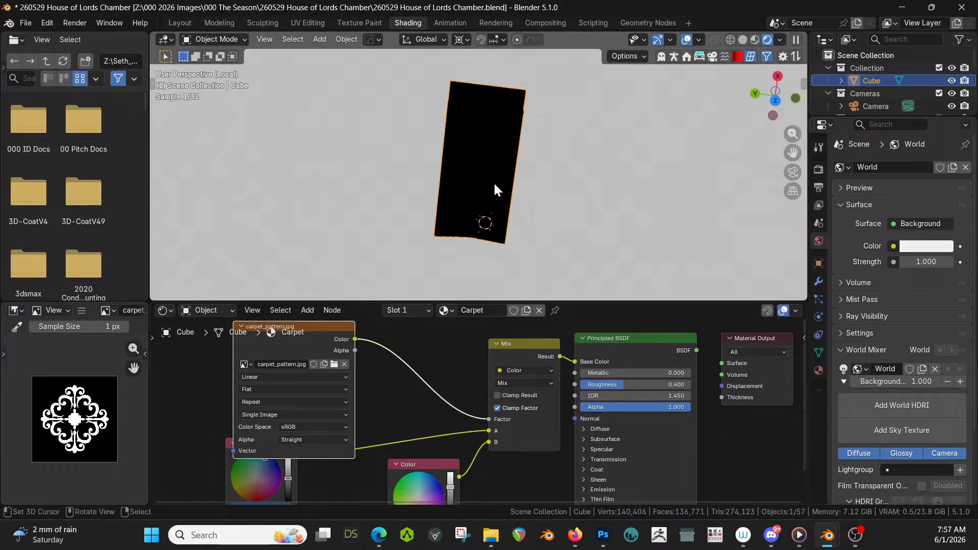
pyautogui.moveTo(493, 182); pyautogui.dragTo(538, 79, button='middle')
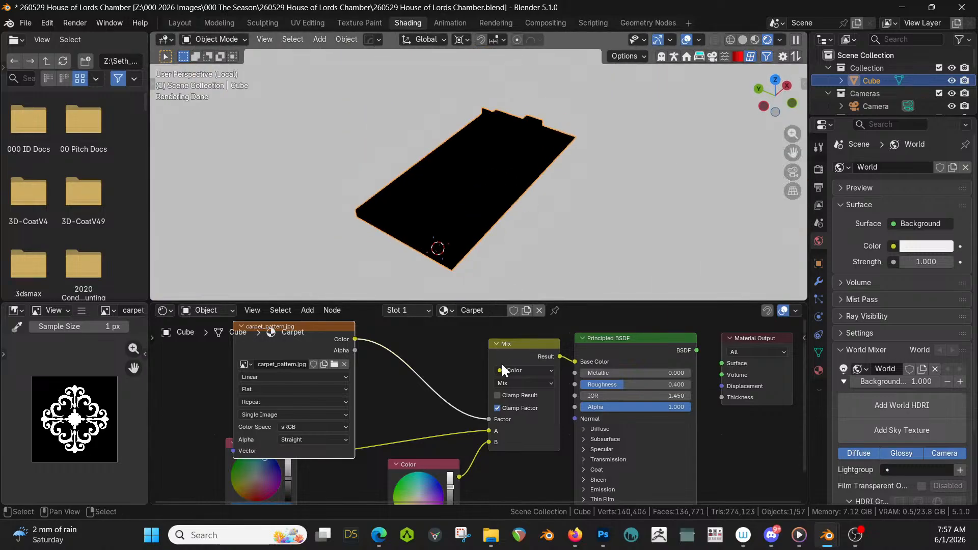
pyautogui.moveTo(558, 368); pyautogui.dragTo(488, 379, button='middle')
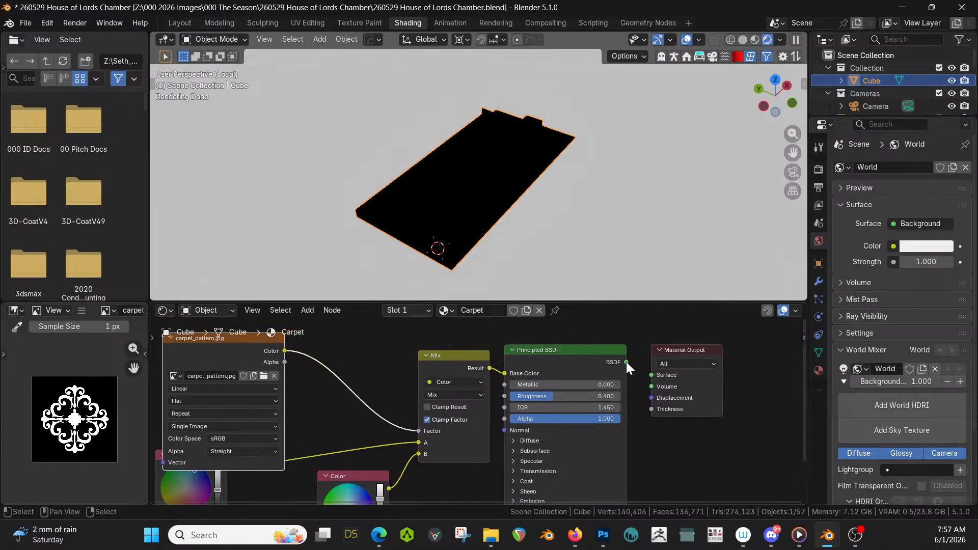
pyautogui.moveTo(626, 362)
pyautogui.mouseDown()
pyautogui.moveTo(640, 379)
pyautogui.moveTo(643, 369)
pyautogui.mouseUp()
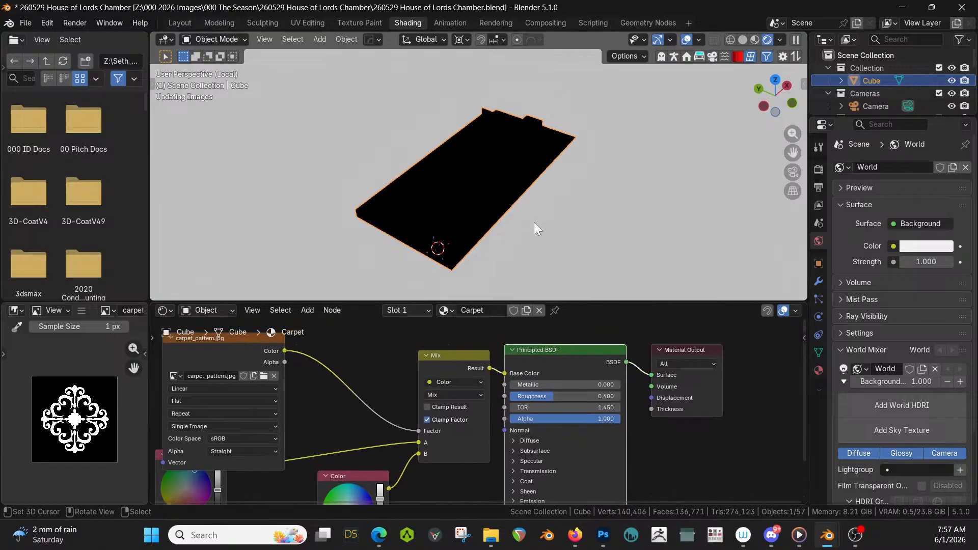
pyautogui.scroll(8, 528, 225)
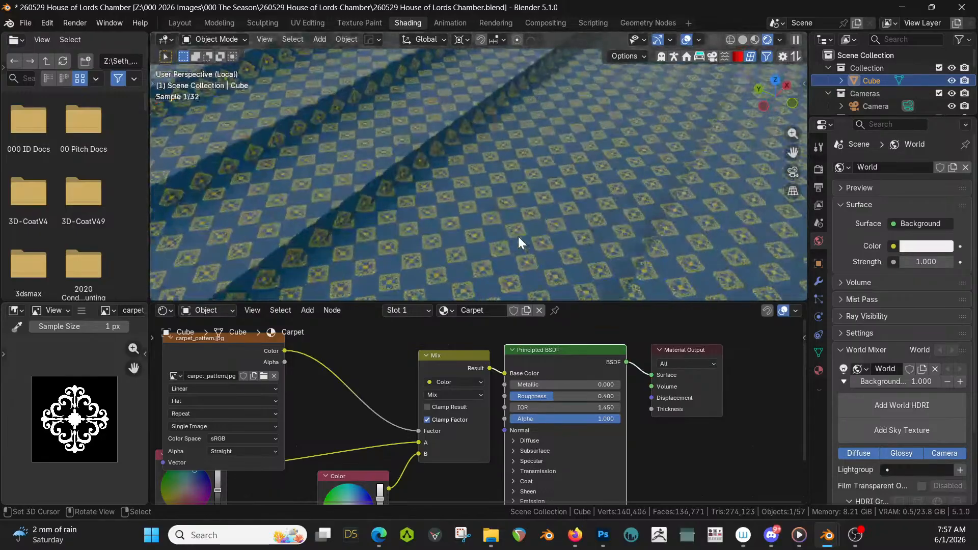
pyautogui.moveTo(515, 227); pyautogui.dragTo(557, 291, button='middle')
# Move the carpet_pattern.jpg node clear of the Color node and add Texture Coordinate and Mapping nodes feeding its Vector input
pyautogui.moveTo(411, 387); pyautogui.dragTo(537, 356, button='middle')
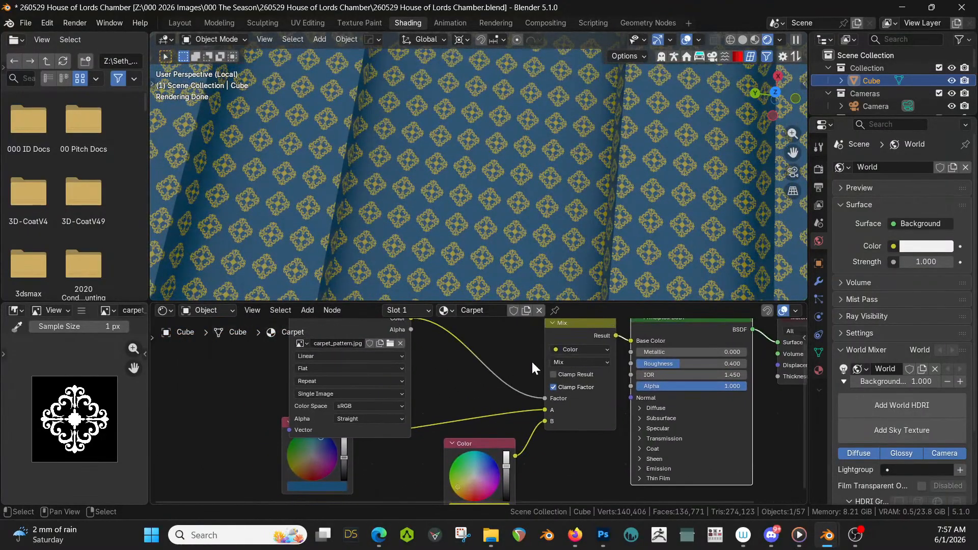
pyautogui.moveTo(422, 383); pyautogui.dragTo(445, 471, button='middle')
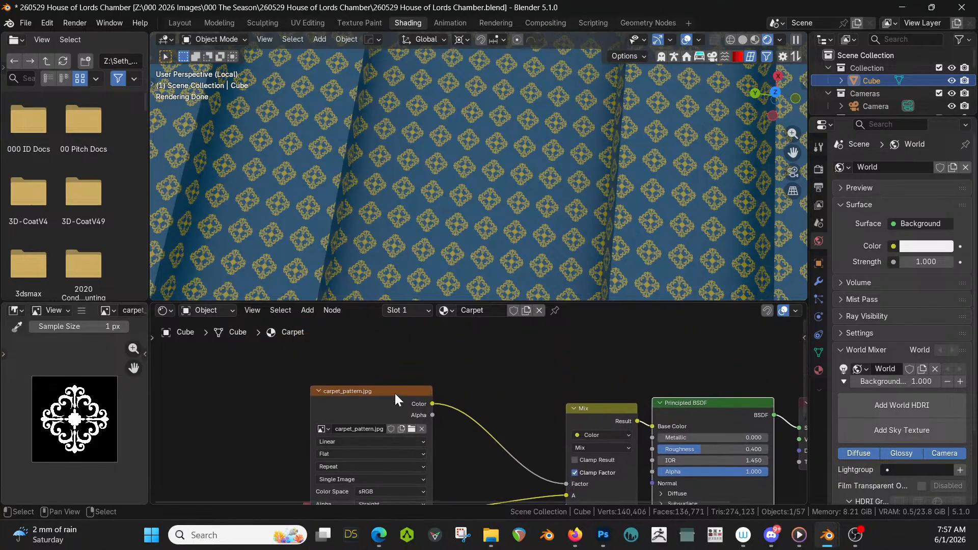
pyautogui.moveTo(397, 399); pyautogui.dragTo(466, 339)
pyautogui.moveTo(407, 368); pyautogui.dragTo(469, 390, button='middle')
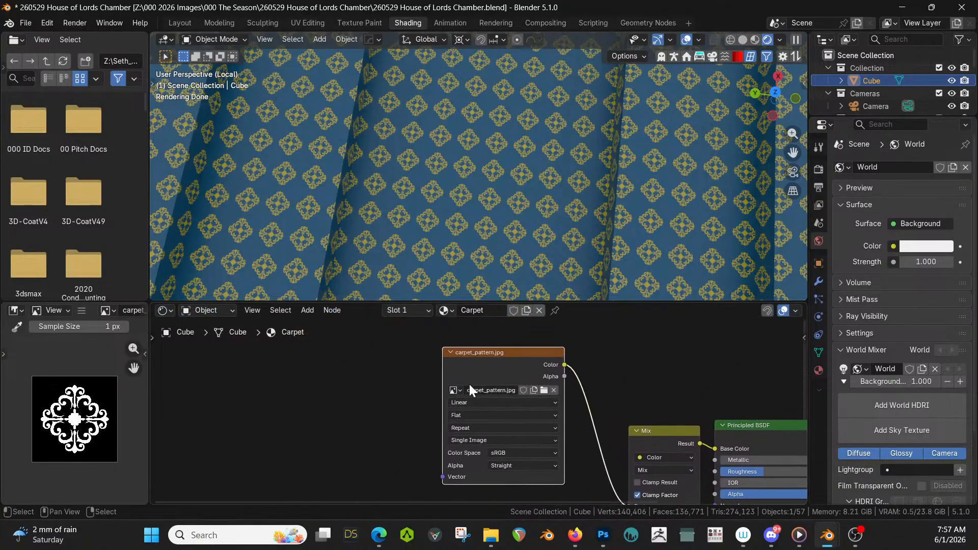
pyautogui.hotkey('ctrl', 't')
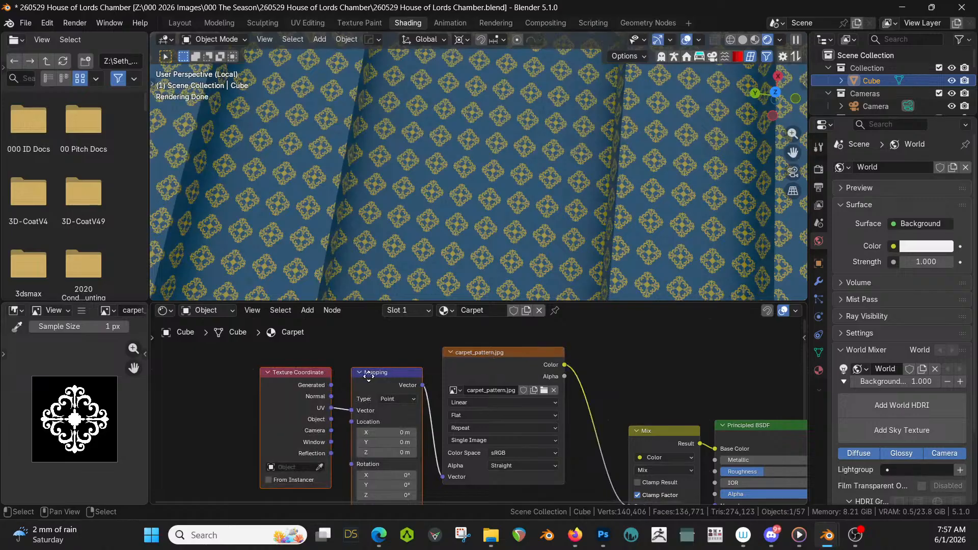
# Try a scale of 3 on X, Y and Z in the carpet texture's Mapping node
pyautogui.moveTo(370, 377); pyautogui.dragTo(436, 463, button='middle')
pyautogui.moveTo(452, 422); pyautogui.dragTo(452, 442)
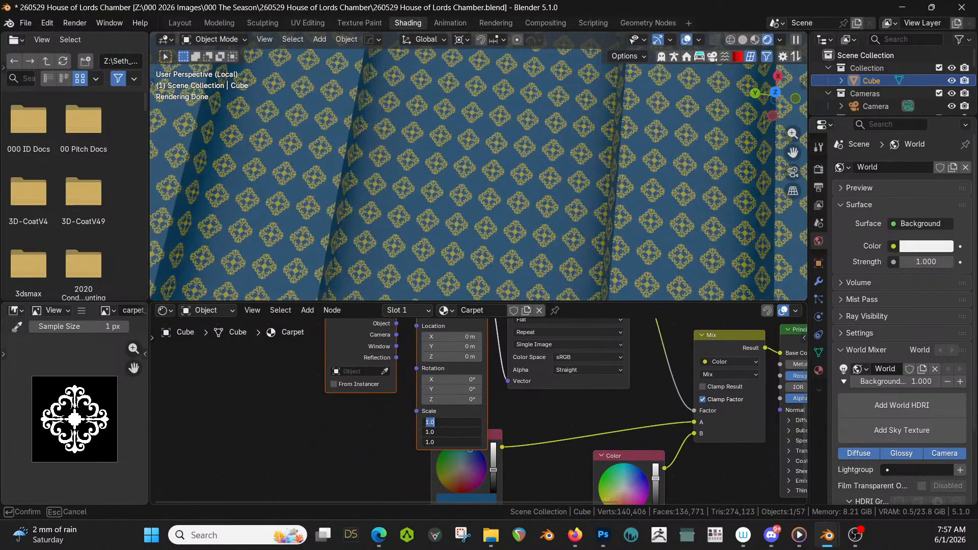
pyautogui.write('3')
pyautogui.press('Return')
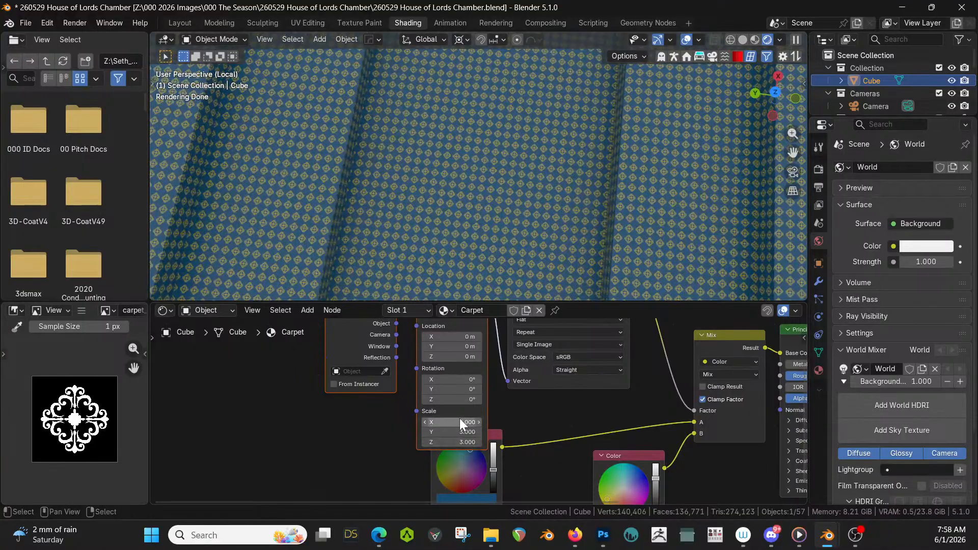
# Set the Mapping node's scale to 2 on X, Y and Z, review the carpeted steps and save the Blender file
pyautogui.moveTo(460, 422); pyautogui.dragTo(461, 442)
pyautogui.write('2')
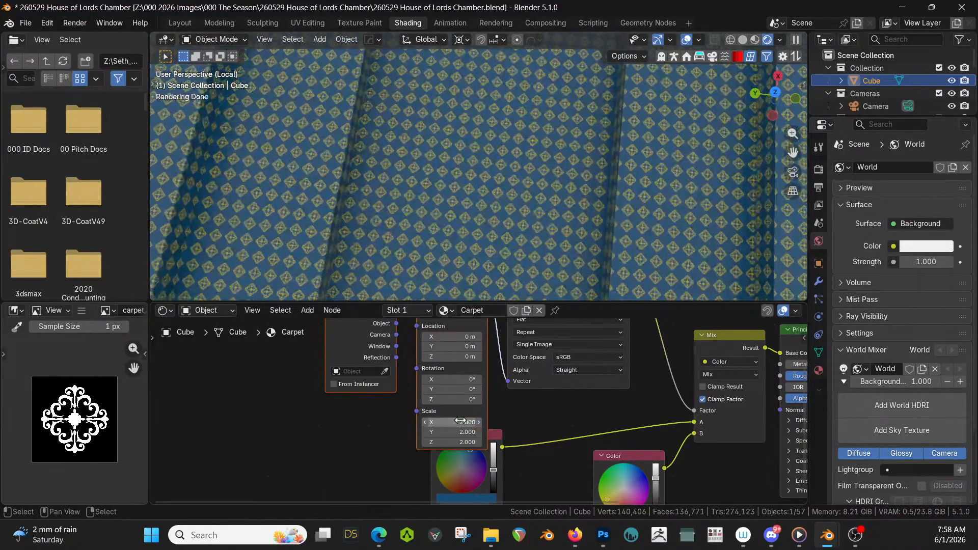
pyautogui.press('Return')
pyautogui.scroll(1, 521, 373)
pyautogui.moveTo(508, 262); pyautogui.dragTo(442, 171, button='middle')
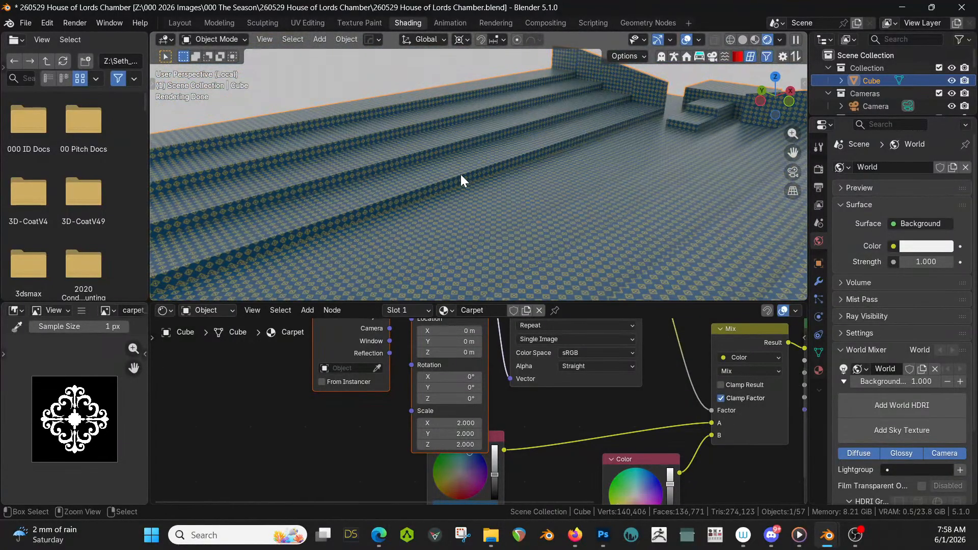
pyautogui.hotkey('ctrl', 's')
# Darken the blue in the Color node that feeds the Mix node's A input
pyautogui.moveTo(633, 431); pyautogui.dragTo(618, 358, button='middle')
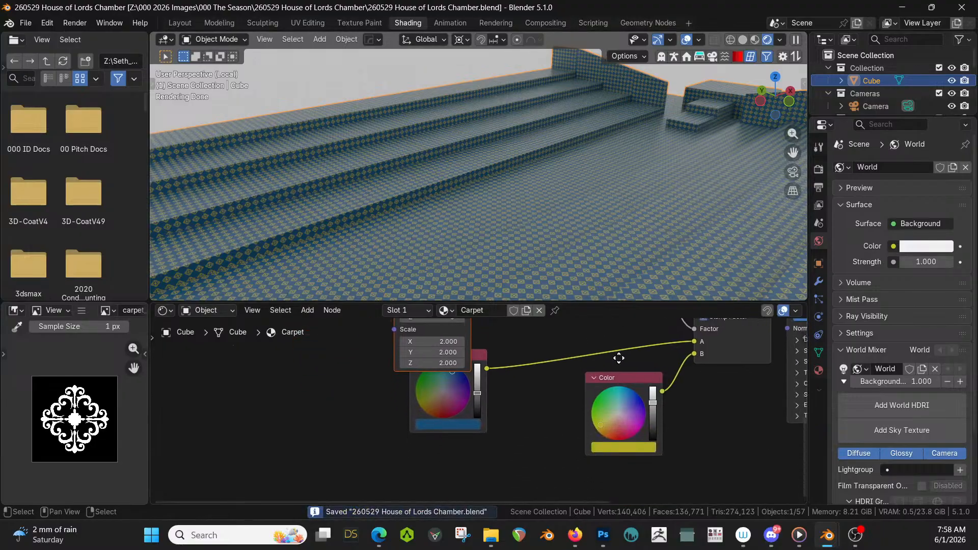
pyautogui.moveTo(478, 393); pyautogui.dragTo(510, 370)
pyautogui.click(461, 422)
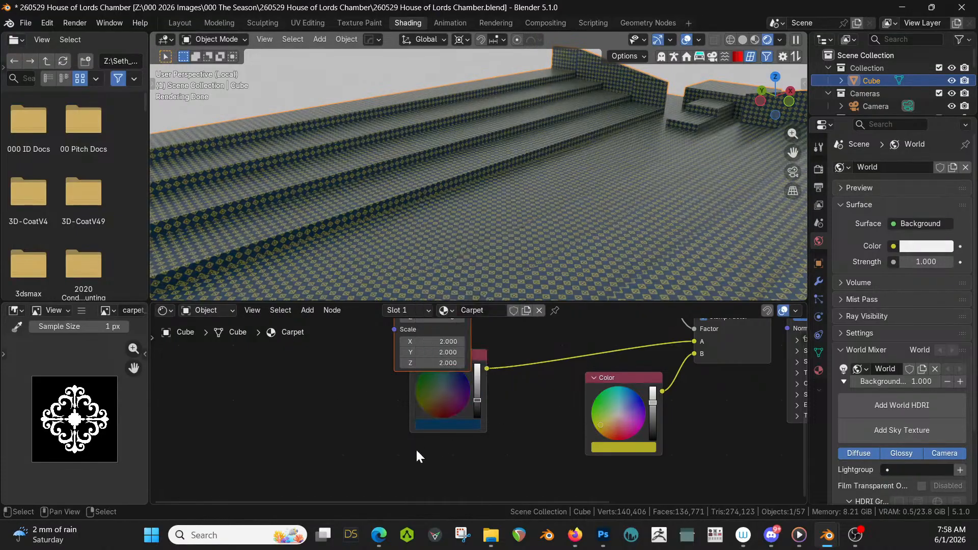
# Raise the Principled BSDF's roughness in the carpet material to about 0.927
pyautogui.moveTo(661, 404); pyautogui.dragTo(310, 339, button='middle')
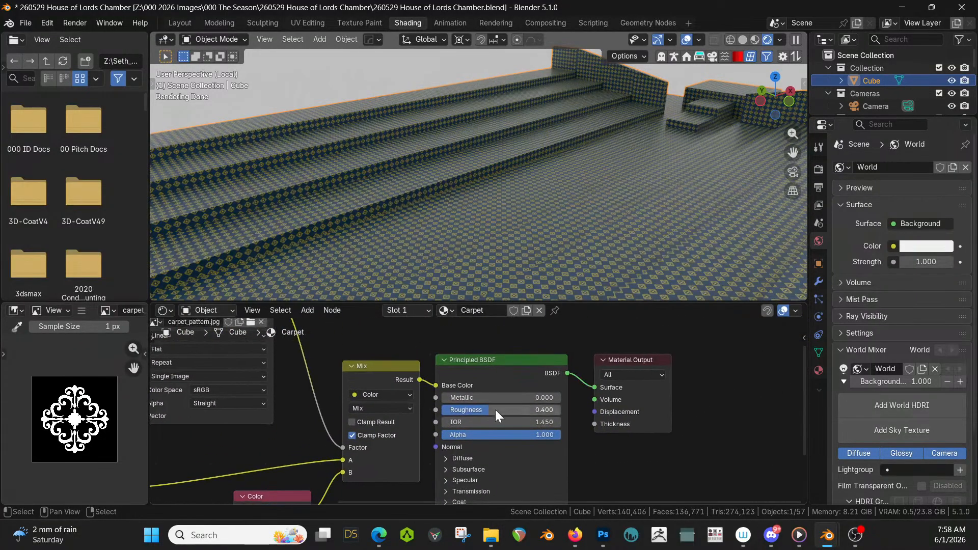
pyautogui.moveTo(495, 409); pyautogui.dragTo(557, 410)
pyautogui.moveTo(514, 443); pyautogui.dragTo(630, 451, button='middle')
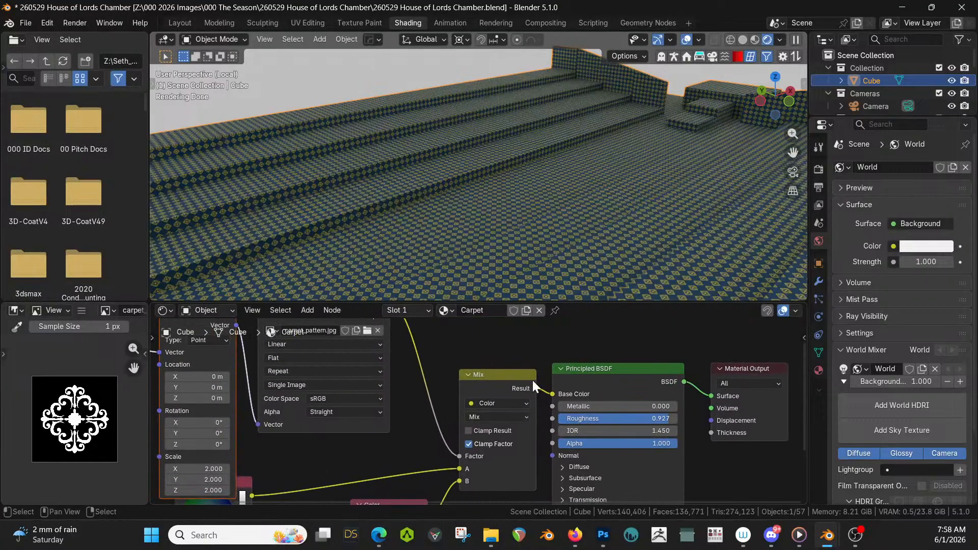
# Move the Principled BSDF and Material Output nodes away from the Mix node to make room for more nodes
pyautogui.moveTo(532, 380); pyautogui.dragTo(418, 338, button='middle')
pyautogui.scroll(-2, 466, 367)
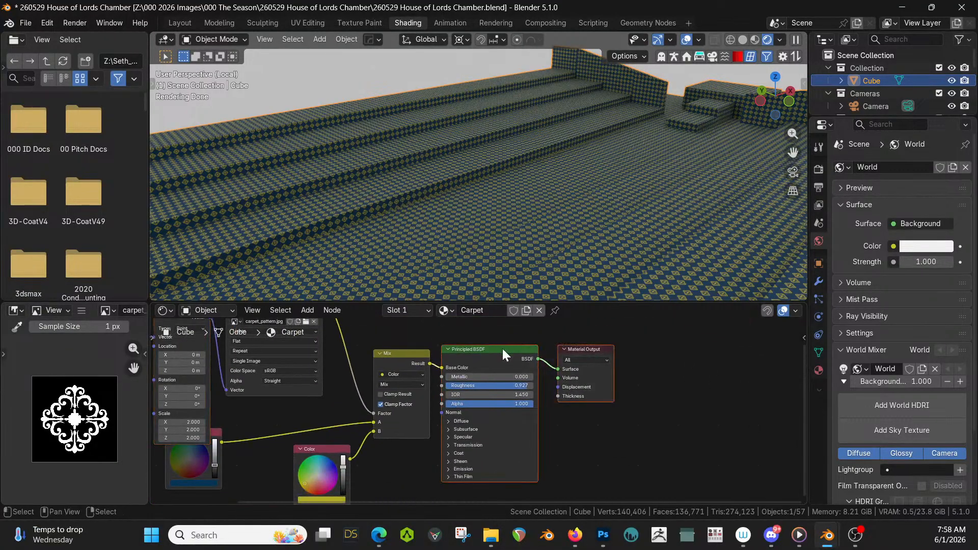
pyautogui.moveTo(503, 348); pyautogui.dragTo(712, 375)
pyautogui.moveTo(552, 436); pyautogui.dragTo(548, 388, button='middle')
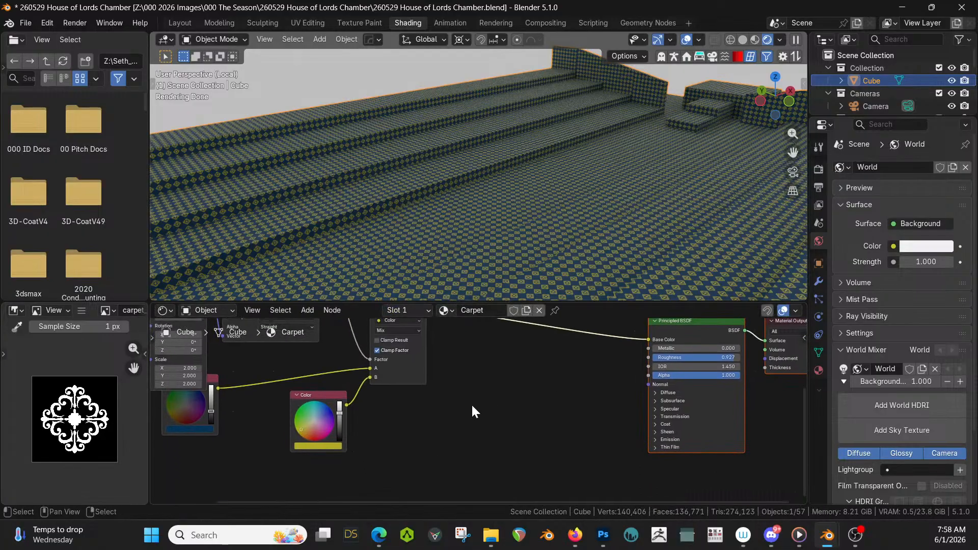
# Add a Noise Texture node below the Mix node and preview its Factor output on the carpet
pyautogui.hotkey('shift', 'a')
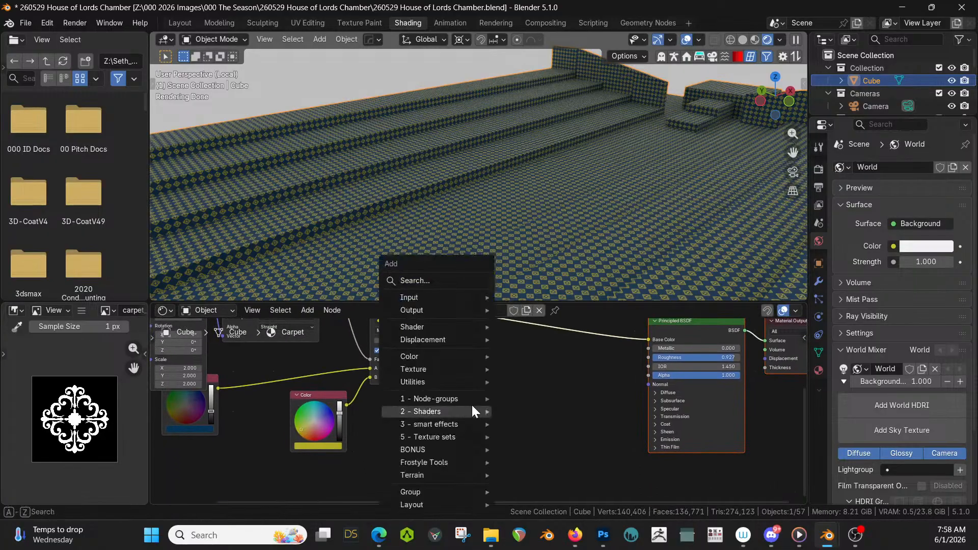
pyautogui.click(430, 282)
pyautogui.write('noise')
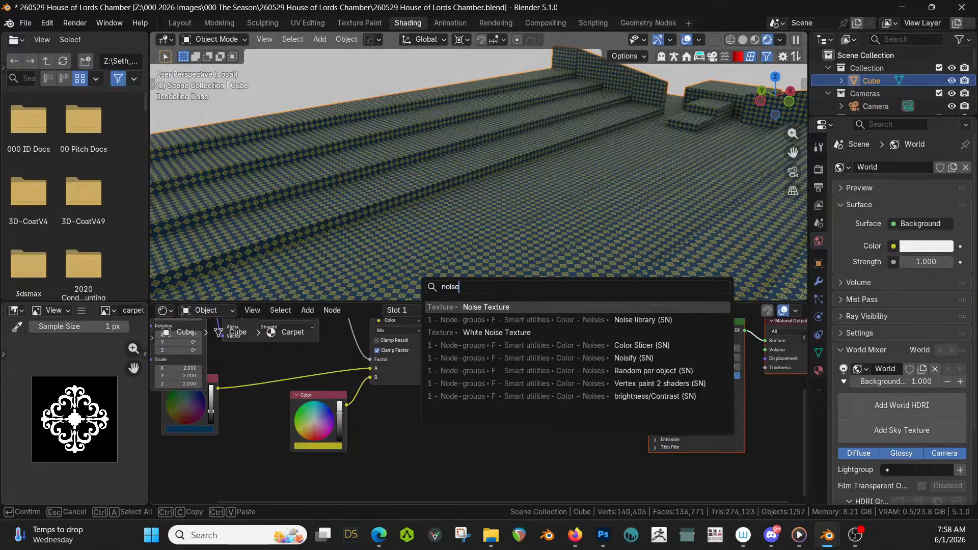
pyautogui.press('Return')
pyautogui.click(477, 388)
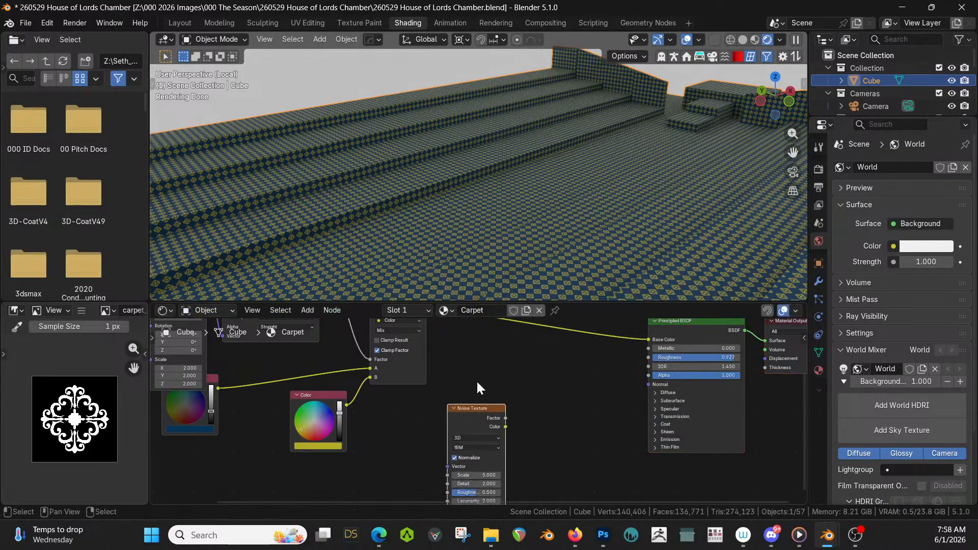
pyautogui.moveTo(506, 417); pyautogui.dragTo(571, 398)
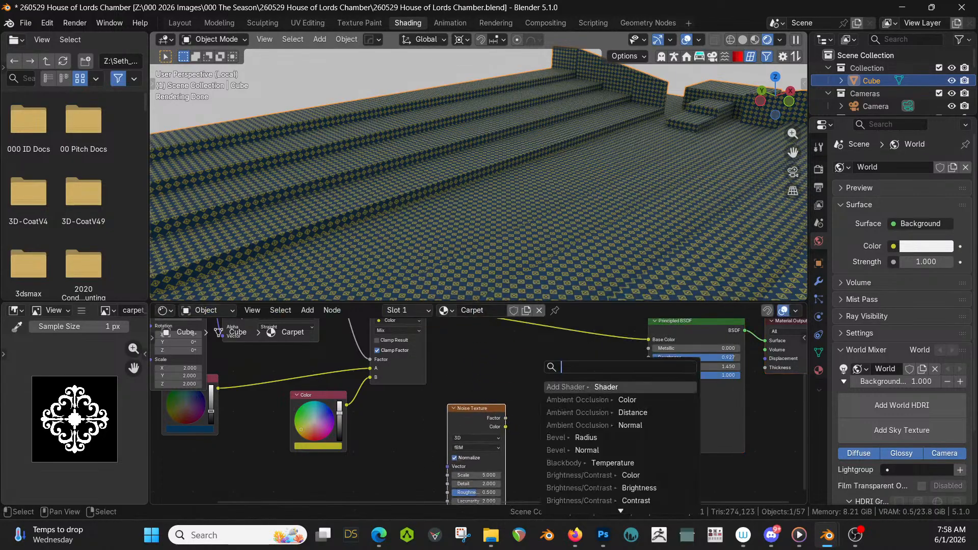
pyautogui.keyDown('ctrl'); pyautogui.keyDown('shift'); pyautogui.click(468, 406); pyautogui.keyUp('shift'); pyautogui.keyUp('ctrl')
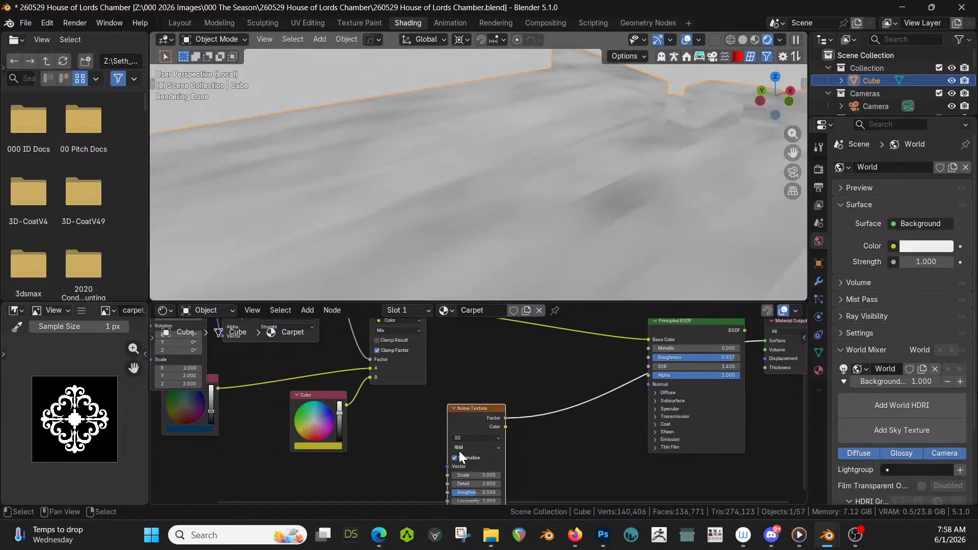
# Try a Noise Texture scale of 500, set it to 1000, and reconnect the Principled BSDF to the Material Output's Surface
pyautogui.click(487, 476)
pyautogui.write('5')
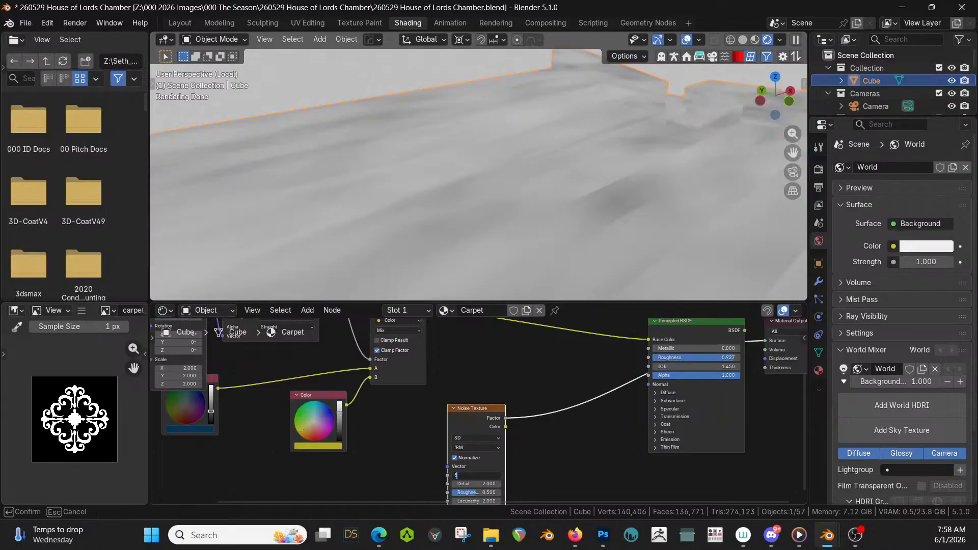
pyautogui.write('00')
pyautogui.press('Return')
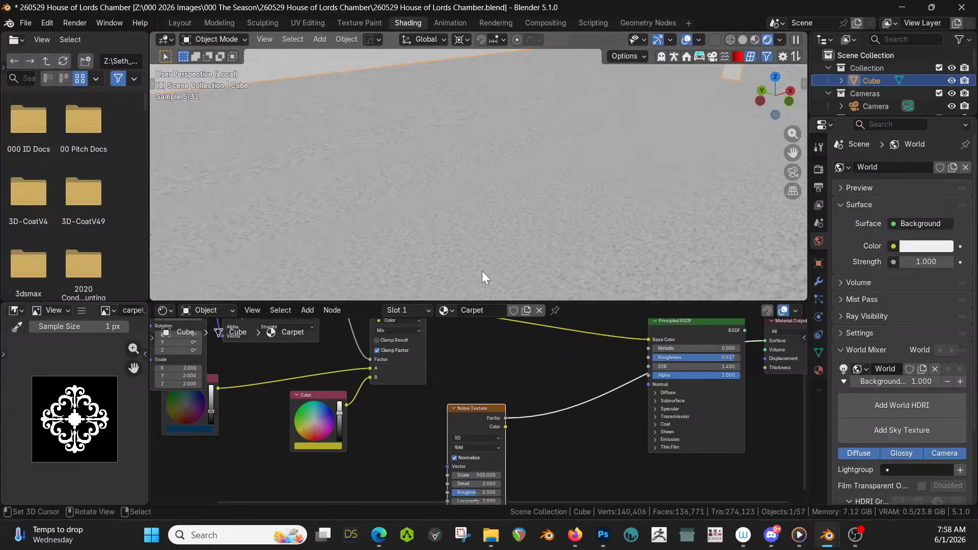
pyautogui.click(484, 476)
pyautogui.write('5')
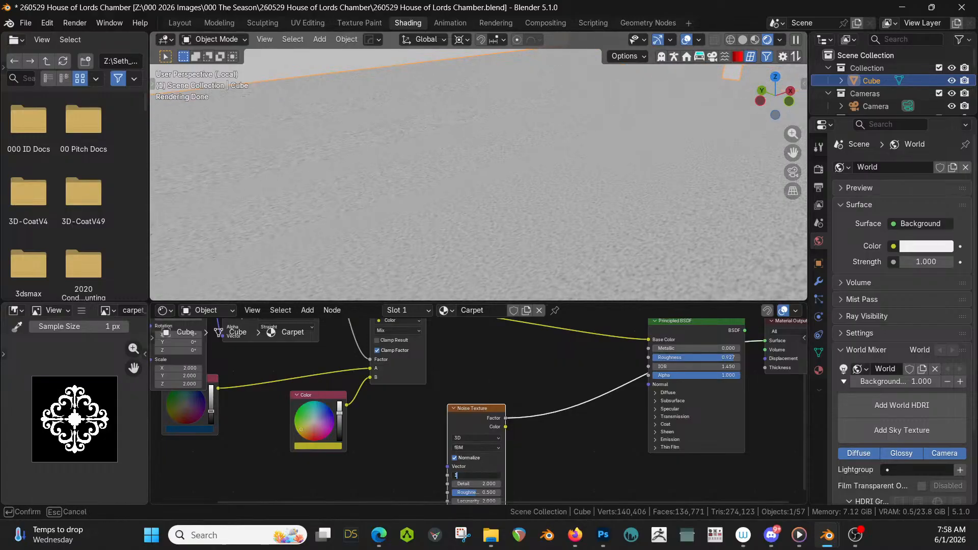
pyautogui.press('Return')
pyautogui.moveTo(545, 411); pyautogui.dragTo(413, 451, button='middle')
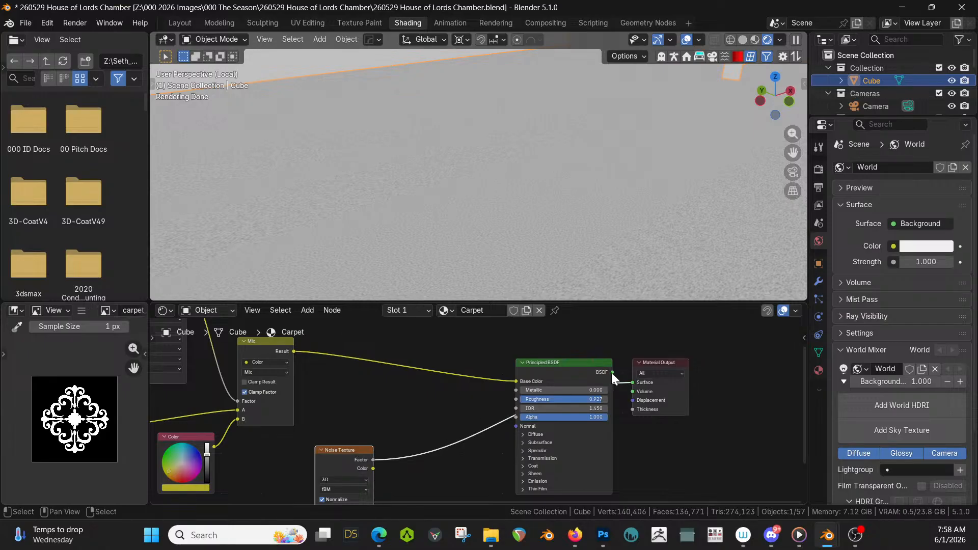
pyautogui.moveTo(463, 414); pyautogui.dragTo(487, 371, button='middle')
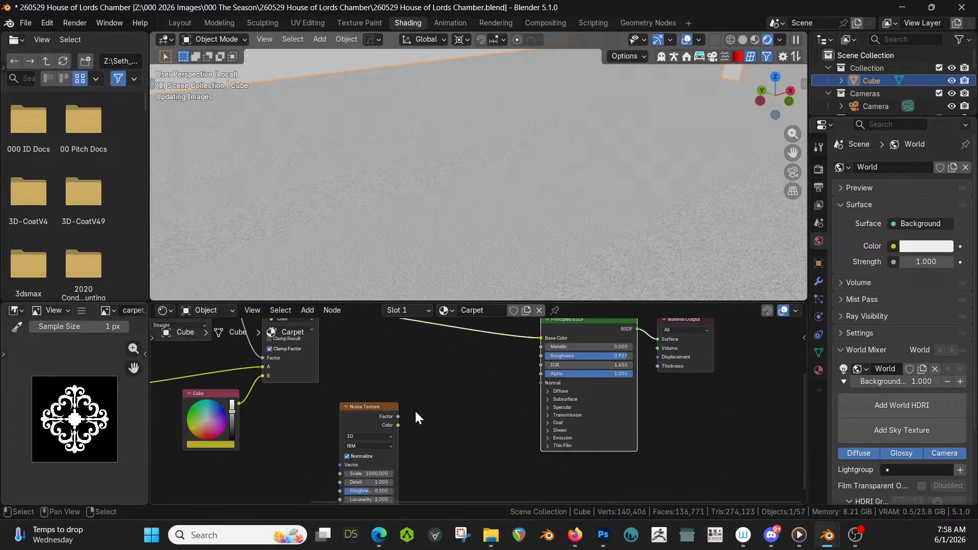
# Add a Bump node with the Noise Texture's Factor feeding its Height and its Normal output feeding the Principled BSDF's Normal
pyautogui.hotkey('shift', 'a')
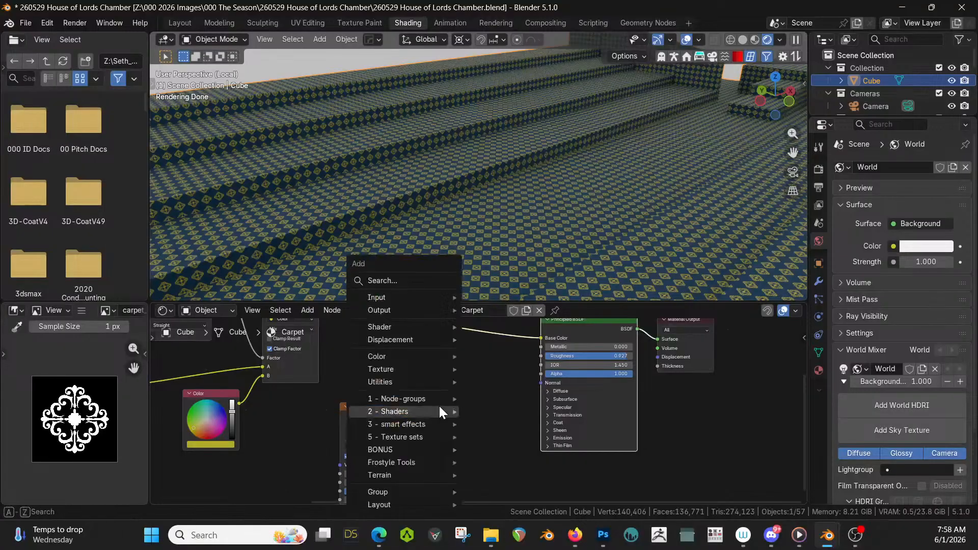
pyautogui.click(411, 280)
pyautogui.write('bump')
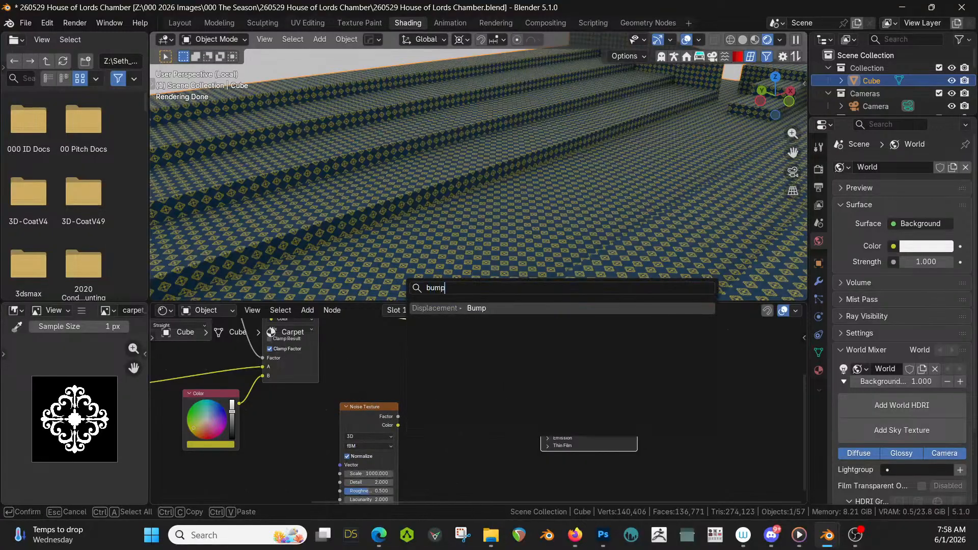
pyautogui.press('Return')
pyautogui.click(441, 347)
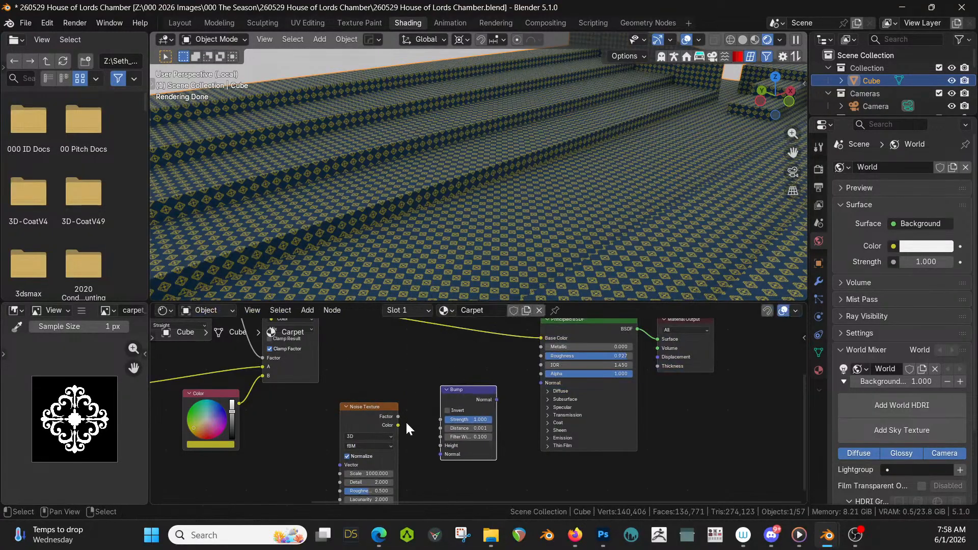
pyautogui.moveTo(398, 416); pyautogui.dragTo(440, 445)
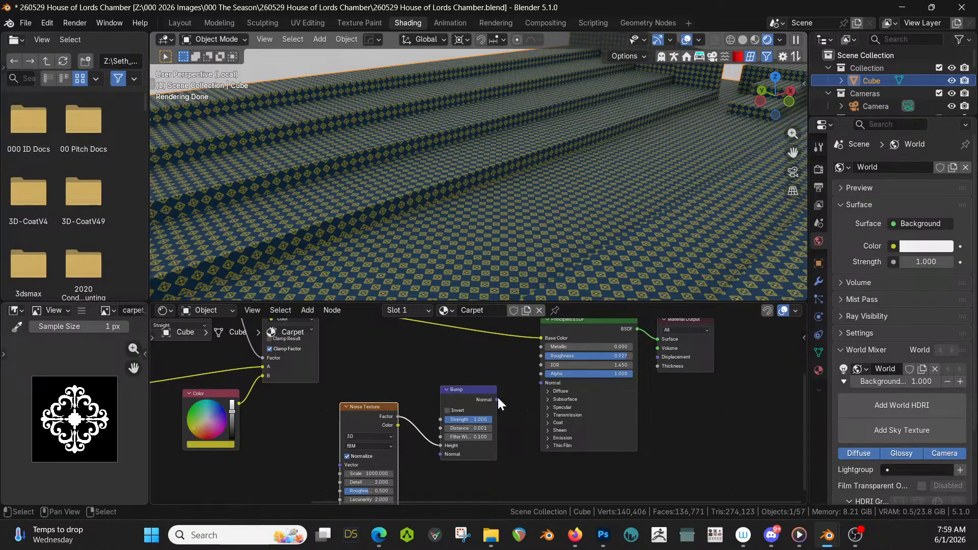
pyautogui.moveTo(497, 398); pyautogui.dragTo(535, 385)
# Set the Bump node's distance to 0.01 and check the effect on the carpeted steps
pyautogui.click(473, 429)
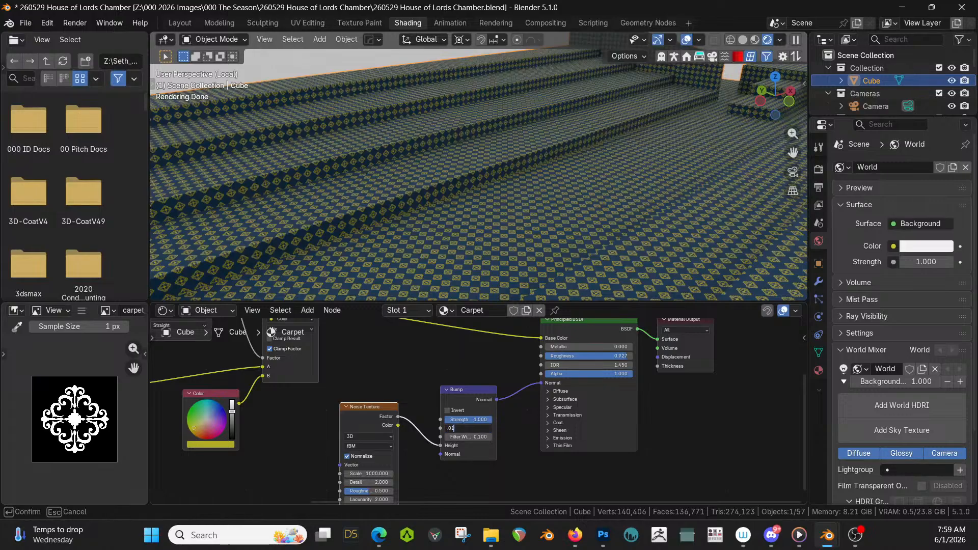
pyautogui.write('.01')
pyautogui.press('Return')
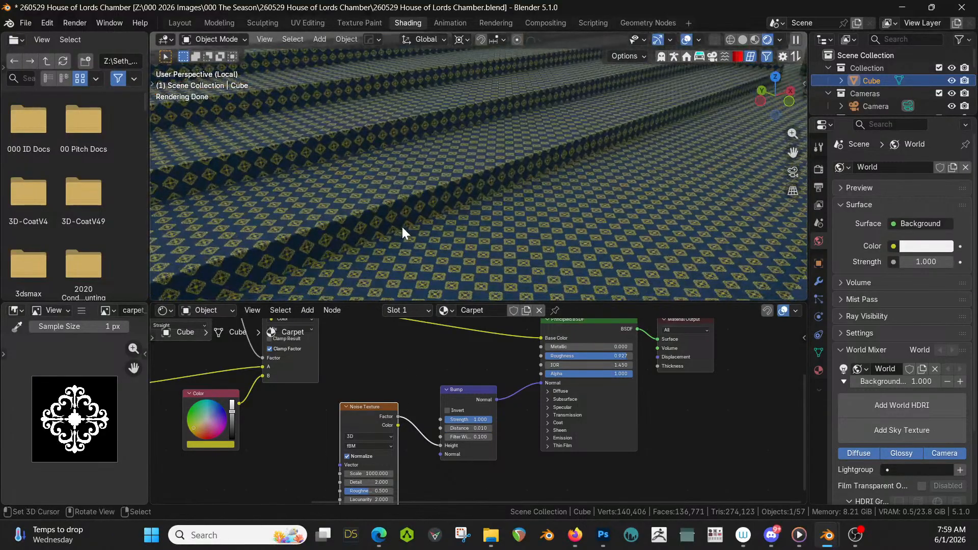
pyautogui.scroll(3, 402, 227)
pyautogui.moveTo(402, 228); pyautogui.dragTo(465, 204, button='middle')
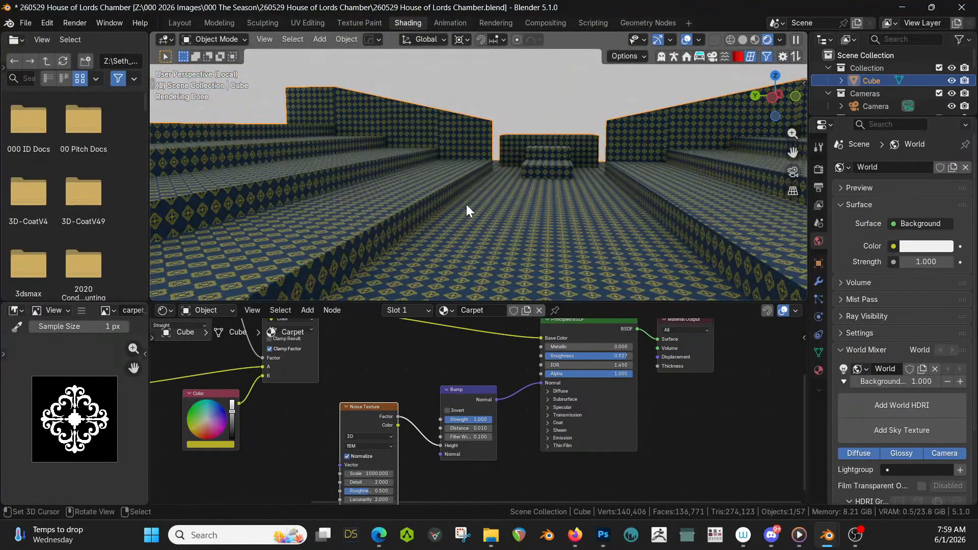
# Move the Noise Texture node clear and add a Bevel node with its Normal output feeding the Bump node's Normal input
pyautogui.moveTo(480, 423); pyautogui.dragTo(505, 418, button='middle')
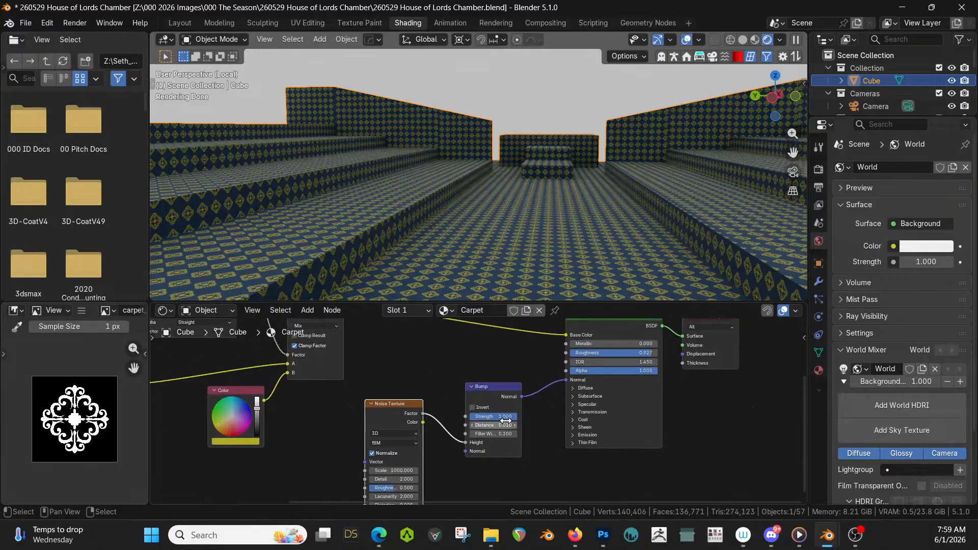
pyautogui.scroll(-3, 480, 418)
pyautogui.moveTo(415, 406); pyautogui.dragTo(284, 458)
pyautogui.moveTo(360, 444); pyautogui.dragTo(377, 399, button='middle')
pyautogui.hotkey('shift', 'a')
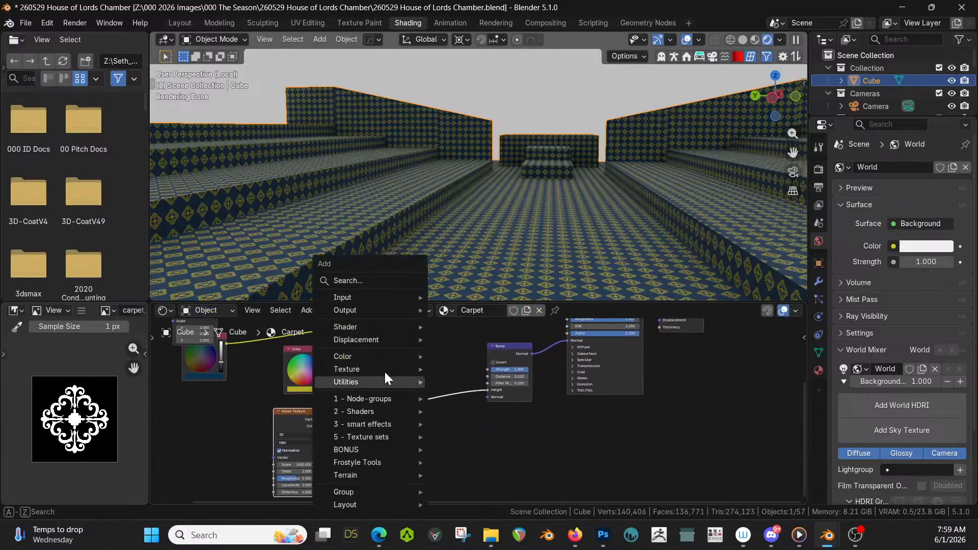
pyautogui.write('bev')
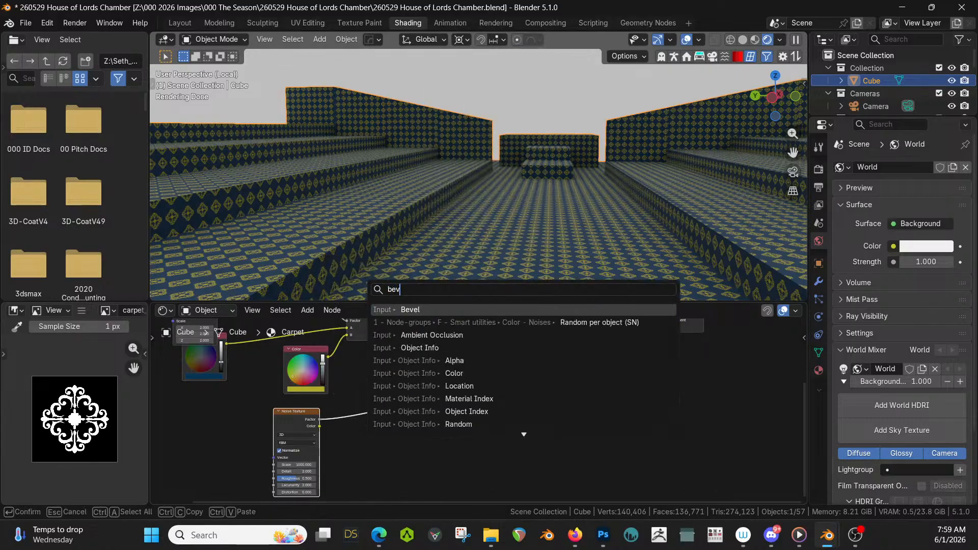
pyautogui.press('Return')
pyautogui.click(416, 432)
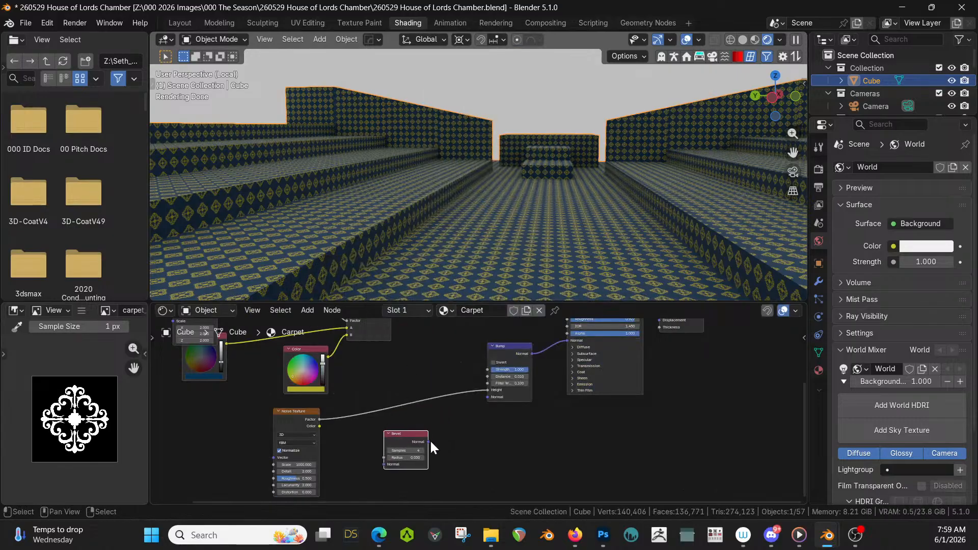
pyautogui.moveTo(428, 441); pyautogui.dragTo(488, 398)
# Check the Bevel node's radius and examine the edges of the carpeted steps
pyautogui.scroll(2, 438, 443)
pyautogui.moveTo(447, 124); pyautogui.dragTo(519, 146, button='middle')
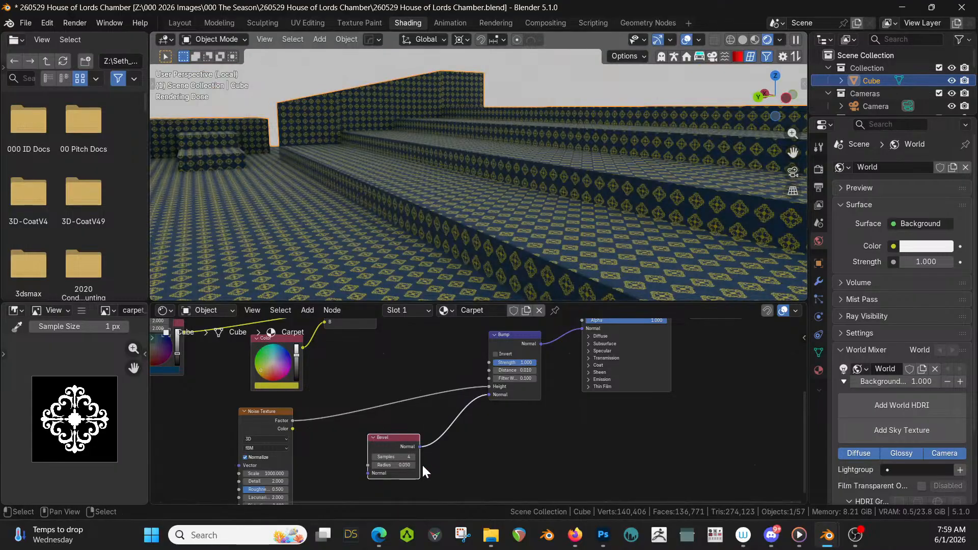
pyautogui.click(407, 465)
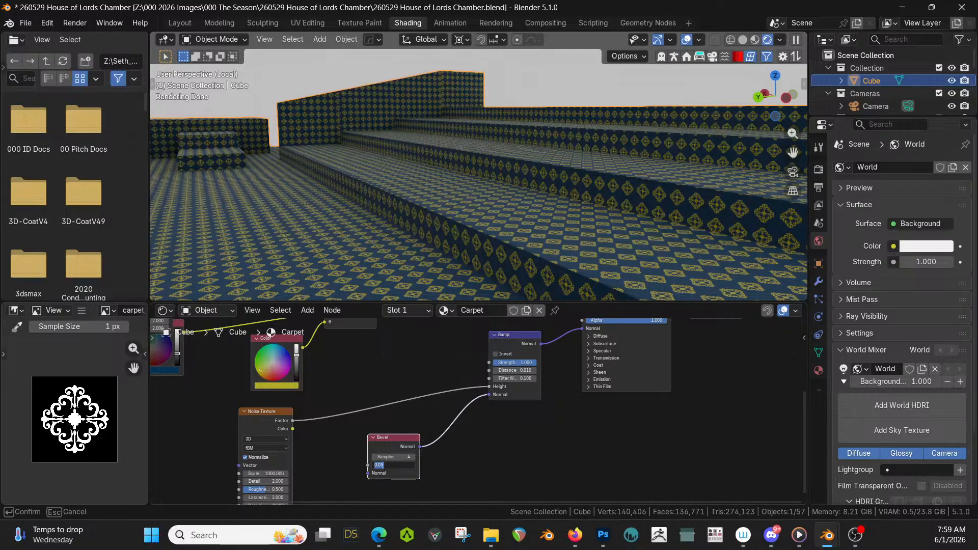
pyautogui.press('Return')
pyautogui.moveTo(458, 192); pyautogui.dragTo(462, 170, button='middle')
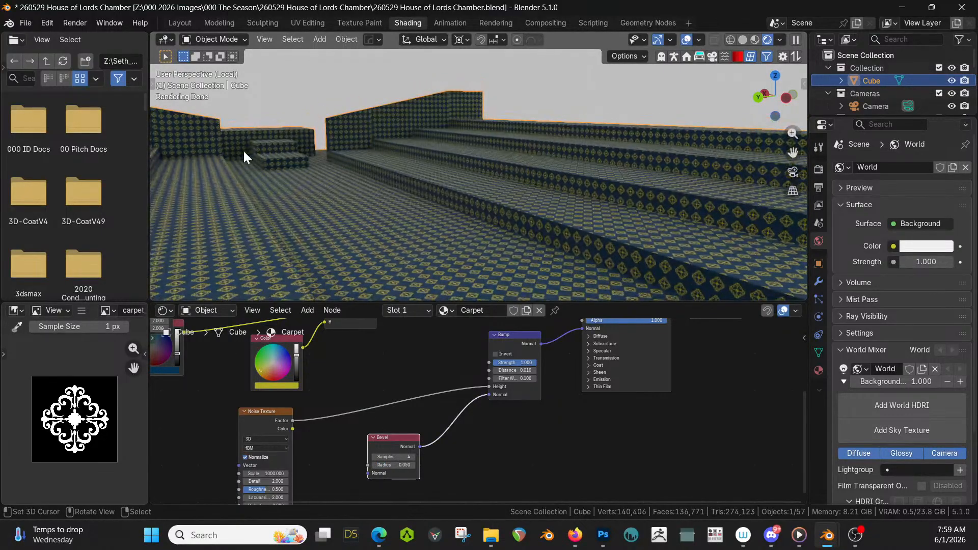
# Switch to the Layout workspace, exit local view and enter Edit Mode on the carpeted floor mesh around the throne platform
pyautogui.click(182, 23)
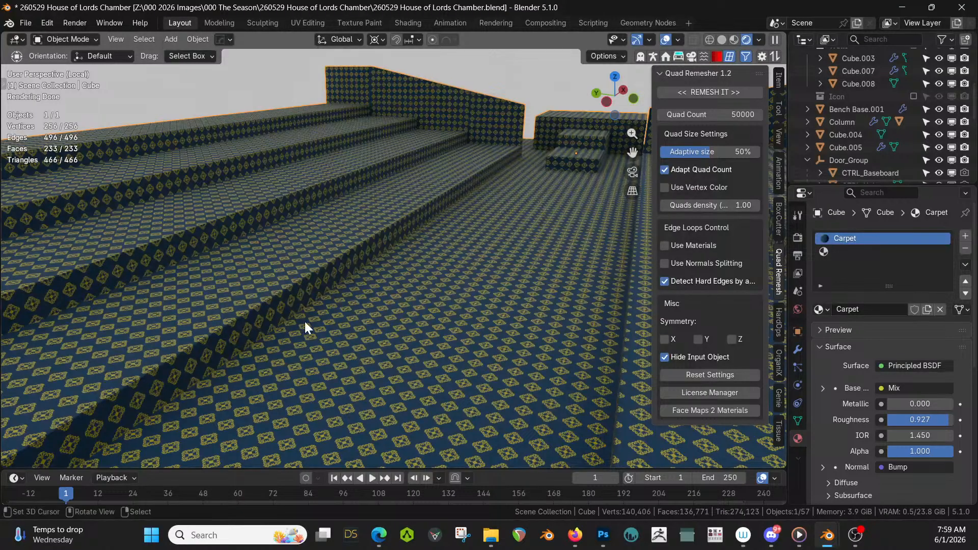
pyautogui.moveTo(309, 293); pyautogui.dragTo(335, 276, button='middle')
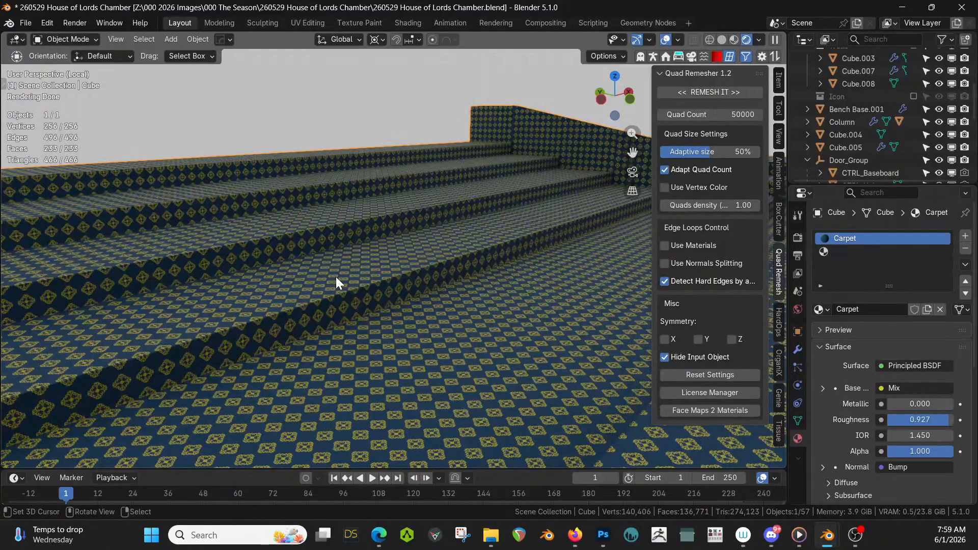
pyautogui.press('KP_Divide')
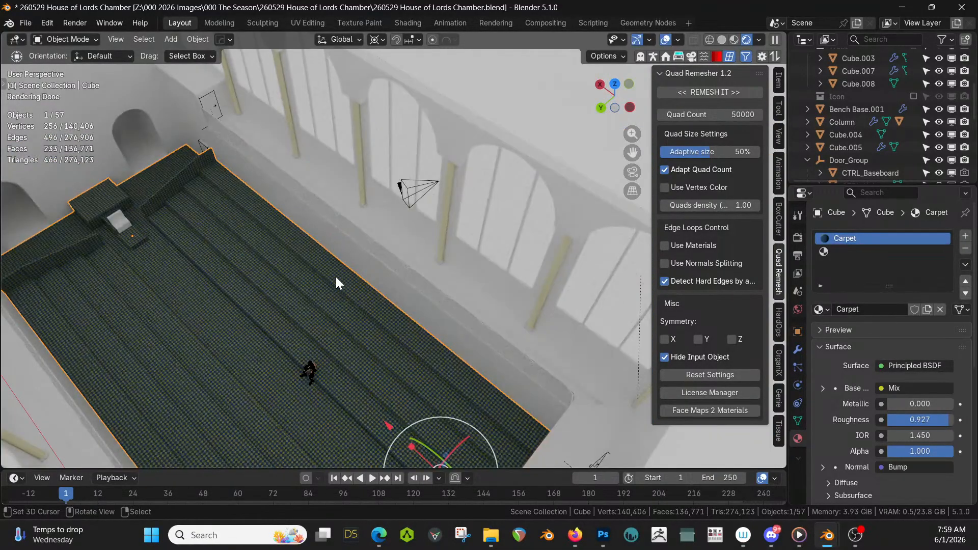
pyautogui.moveTo(270, 295); pyautogui.dragTo(251, 291, button='middle')
pyautogui.keyDown('shift'); pyautogui.moveTo(333, 280); pyautogui.dragTo(464, 265, button='middle'); pyautogui.keyUp('shift')
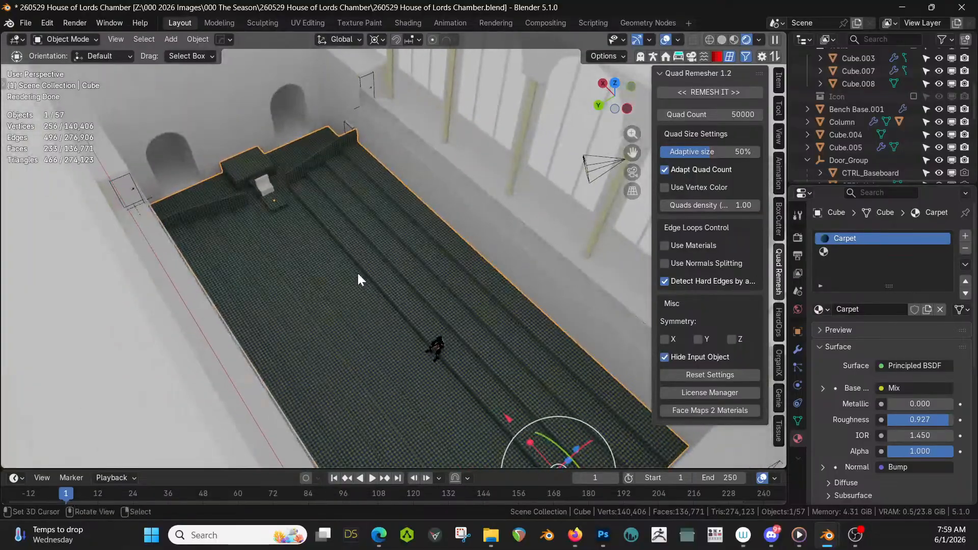
pyautogui.scroll(4, 356, 267)
pyautogui.scroll(1, 357, 259)
pyautogui.moveTo(369, 224); pyautogui.dragTo(360, 208, button='middle')
pyautogui.scroll(3, 345, 217)
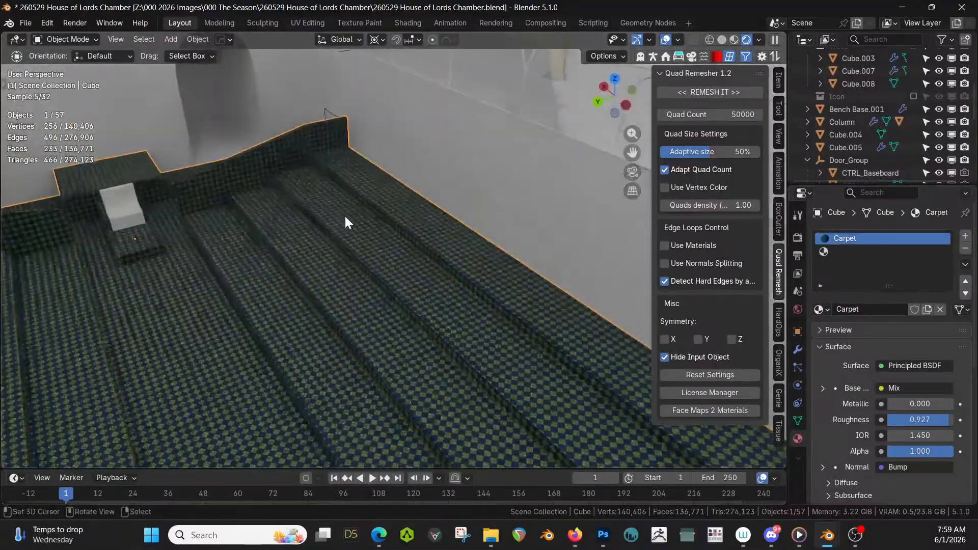
pyautogui.keyDown('shift'); pyautogui.moveTo(302, 232); pyautogui.dragTo(549, 169, button='middle'); pyautogui.keyUp('shift')
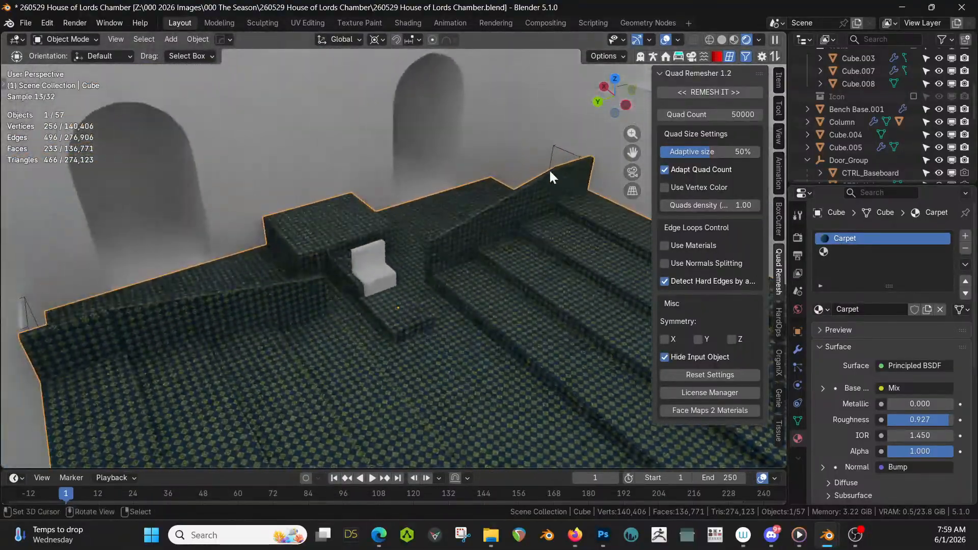
pyautogui.press('Tab')
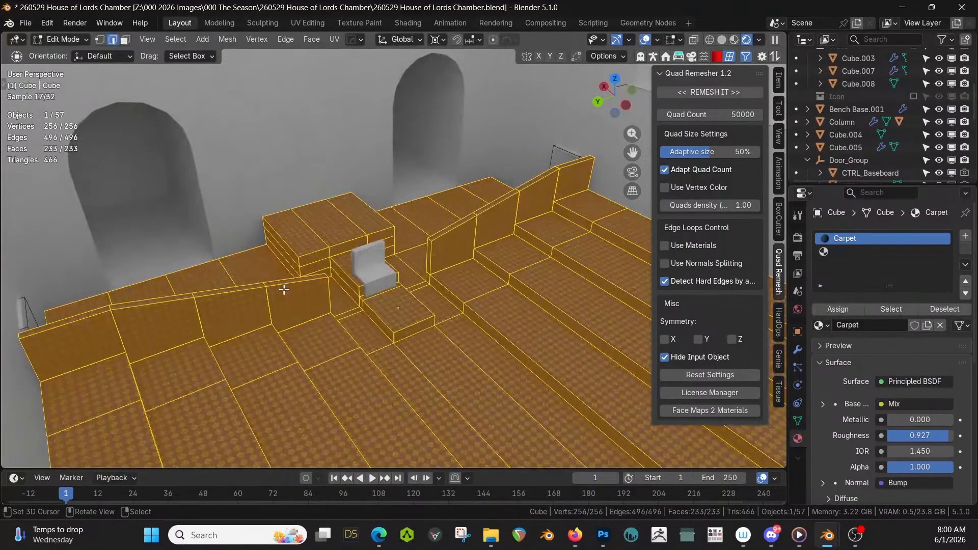
# Clear the floor mesh selection, pick a top edge of the partition left of the throne, and switch the viewport to Solid shading
pyautogui.hotkey('alt', 'a')
pyautogui.click(284, 288)
pyautogui.press('z')
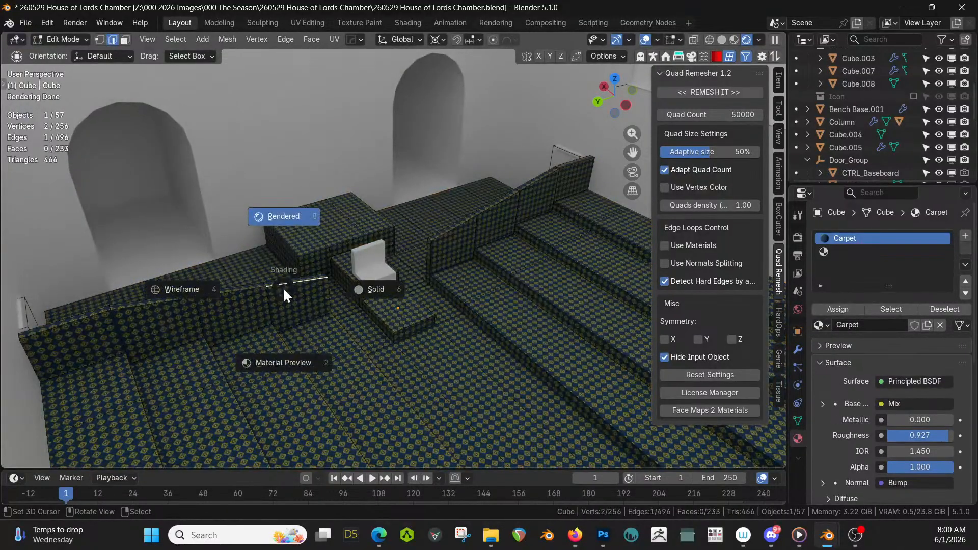
pyautogui.press('s')
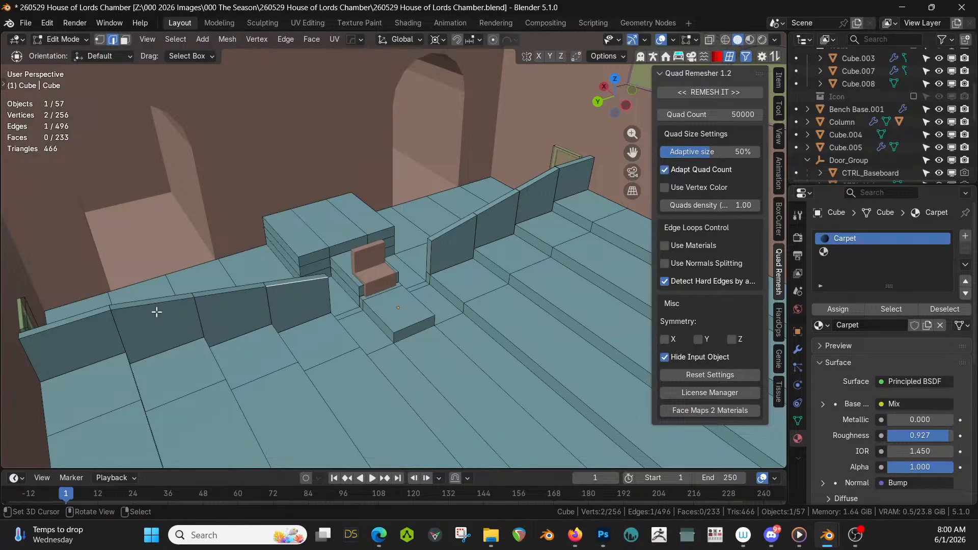
# Try to select the top faces of the partition left of the throne with a shortest-path face selection
pyautogui.press('3')
pyautogui.click(90, 313)
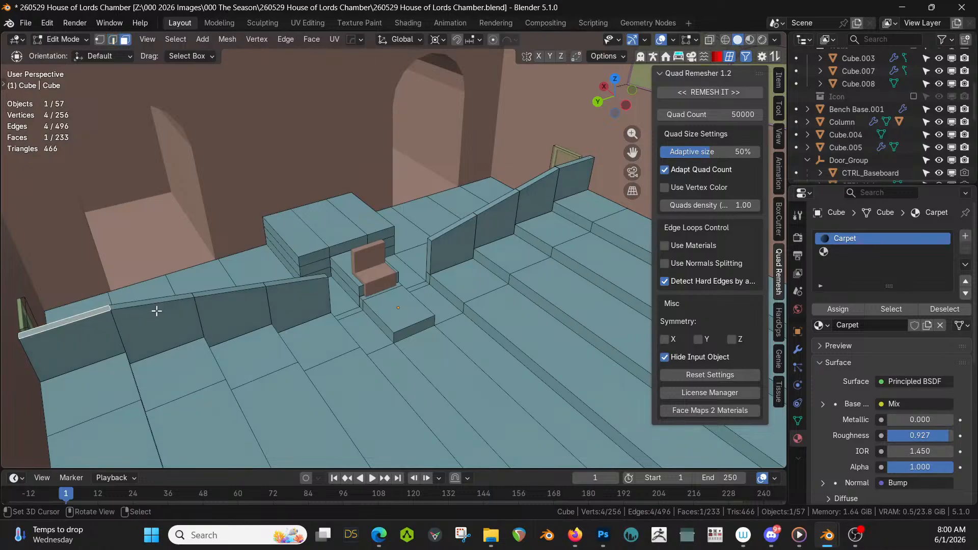
pyautogui.keyDown('ctrl'); pyautogui.click(289, 279); pyautogui.keyUp('ctrl')
pyautogui.click(797, 350)
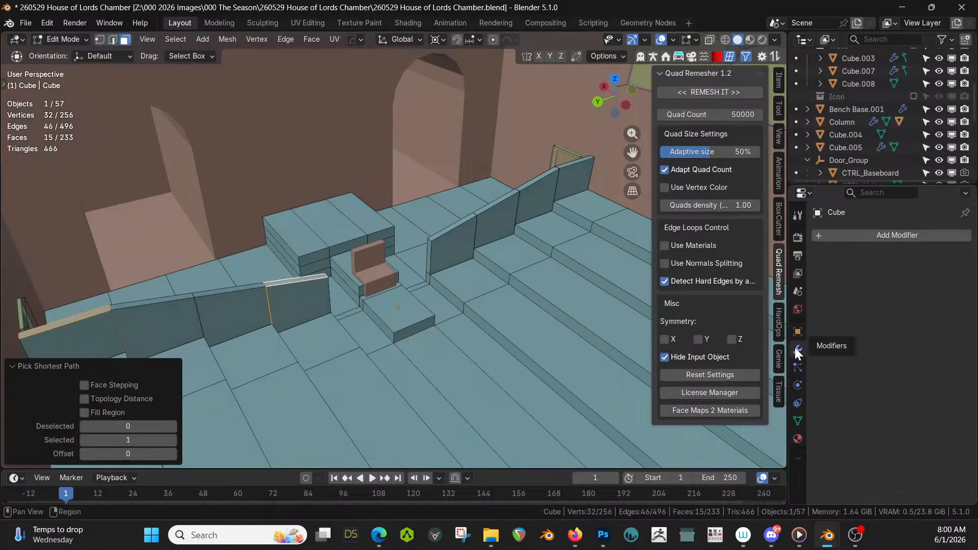
# Select the four top faces of the sloped partition right of the throne and grow the selection to its adjoining side faces
pyautogui.click(442, 230)
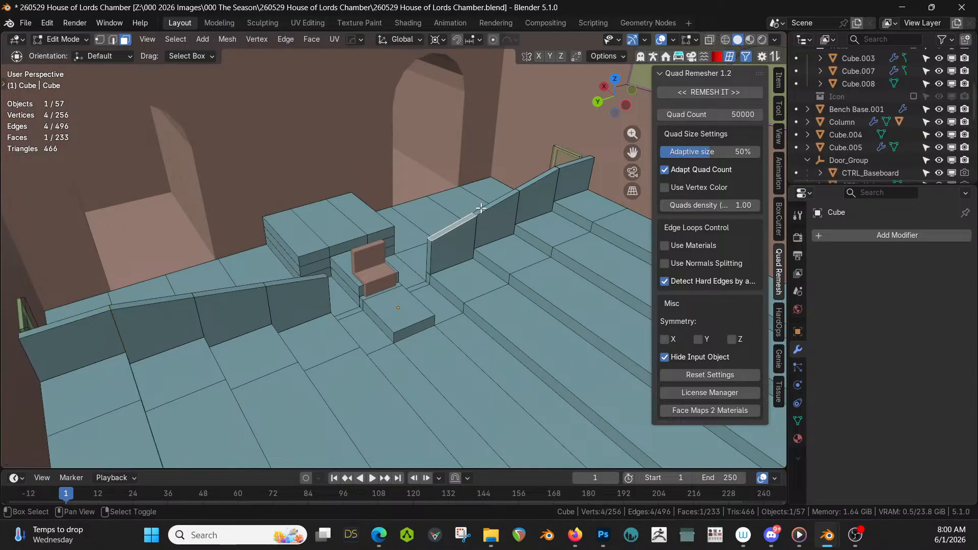
pyautogui.keyDown('shift'); pyautogui.click(511, 190); pyautogui.keyUp('shift')
pyautogui.keyDown('shift'); pyautogui.click(539, 177); pyautogui.keyUp('shift')
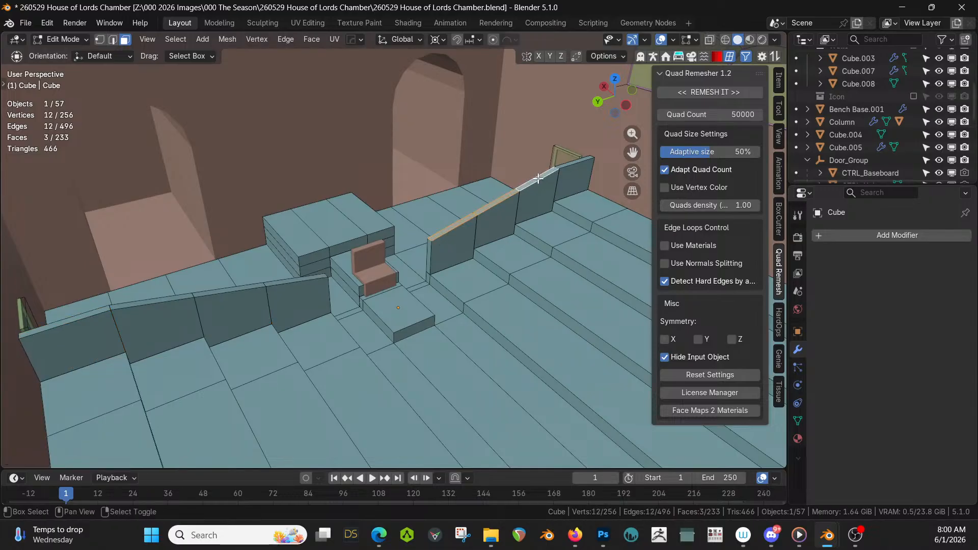
pyautogui.keyDown('shift'); pyautogui.click(578, 162); pyautogui.keyUp('shift')
pyautogui.moveTo(584, 235); pyautogui.dragTo(96, 466, button='middle')
pyautogui.press('ctrl+KP_Add')
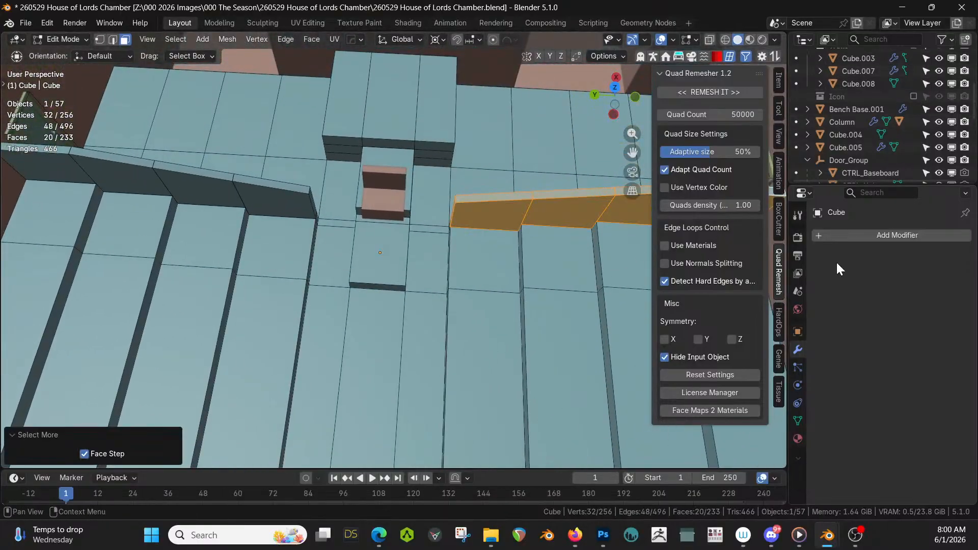
# Assign the empty second material slot to the selected partition faces
pyautogui.click(798, 438)
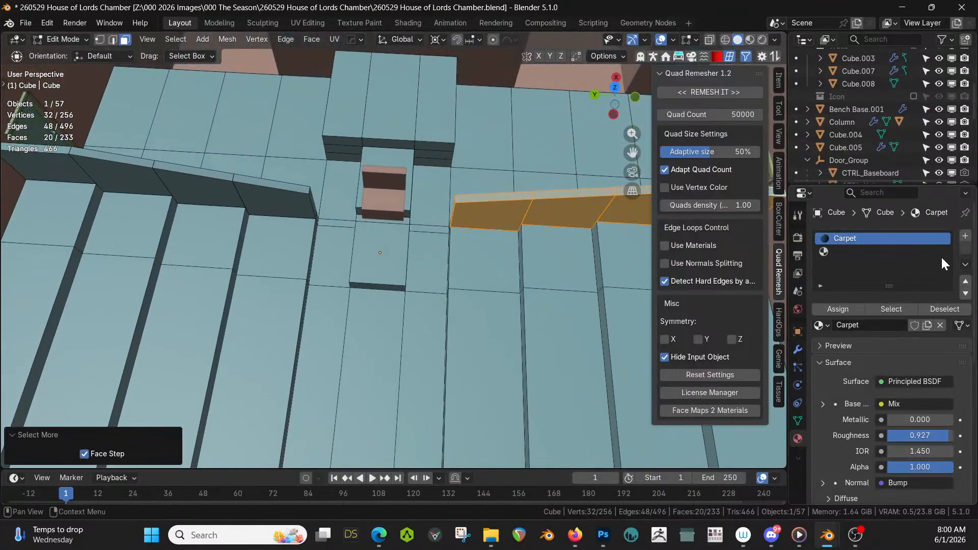
pyautogui.click(837, 252)
pyautogui.moveTo(604, 300); pyautogui.dragTo(637, 258, button='middle')
pyautogui.click(834, 308)
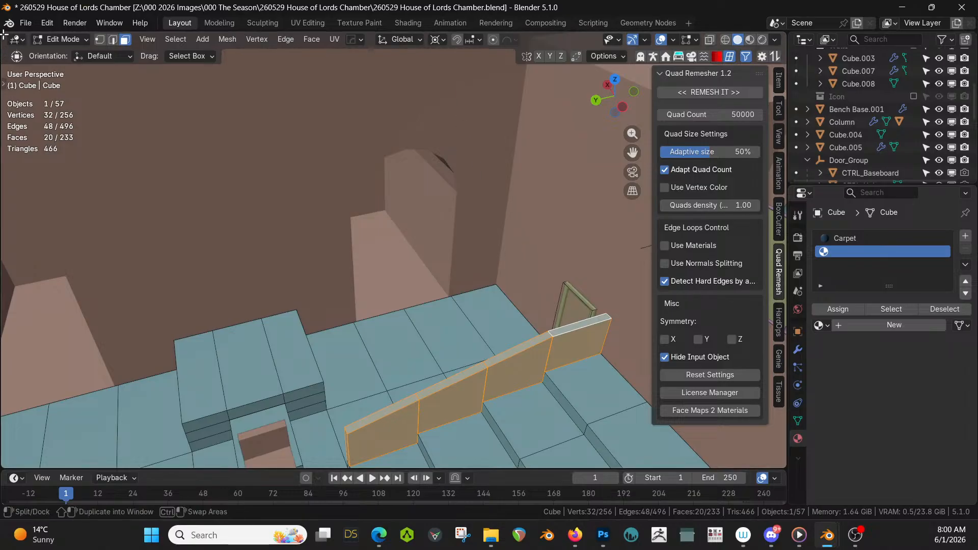
pyautogui.moveTo(4, 35); pyautogui.dragTo(338, 86)
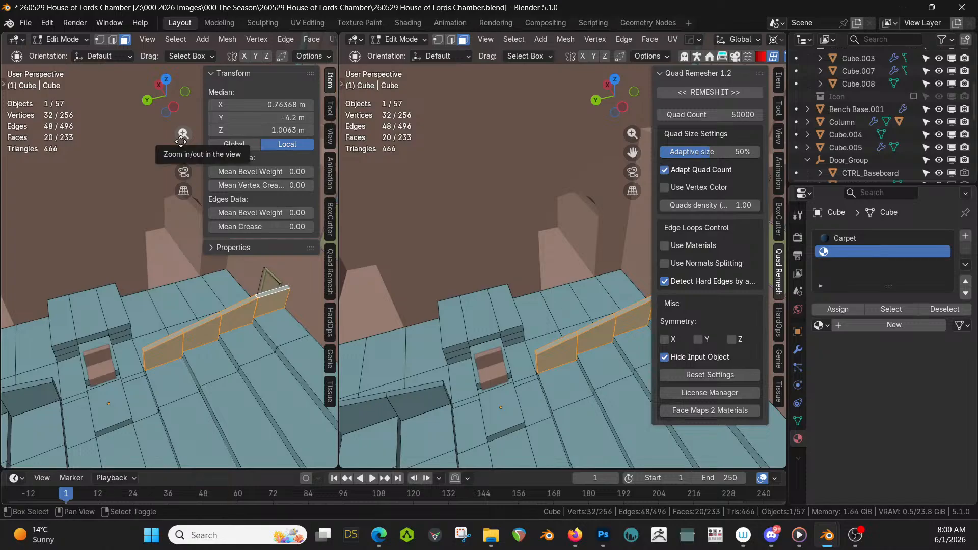
pyautogui.hotkey('shift', 'F1')
pyautogui.hotkey('shift', 'F1')
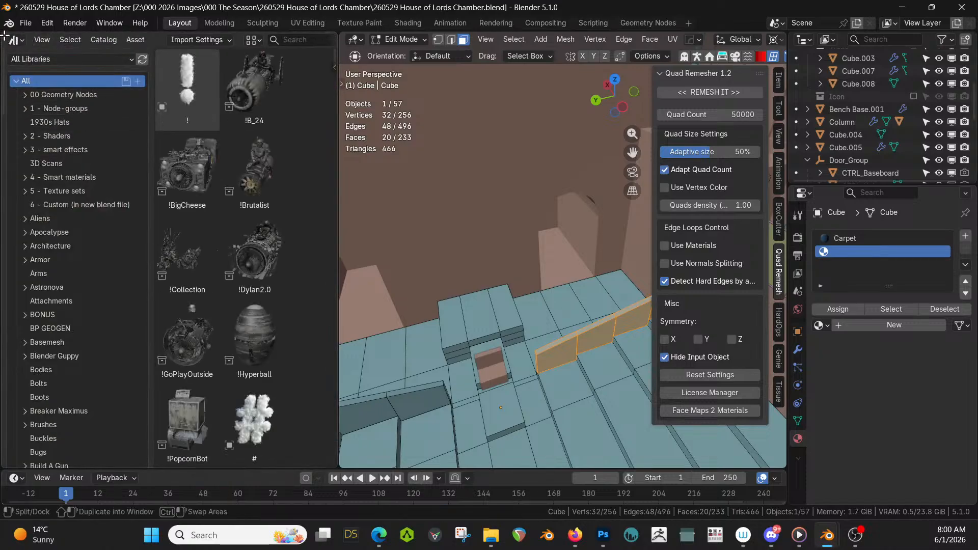
pyautogui.moveTo(4, 35); pyautogui.dragTo(0, 153)
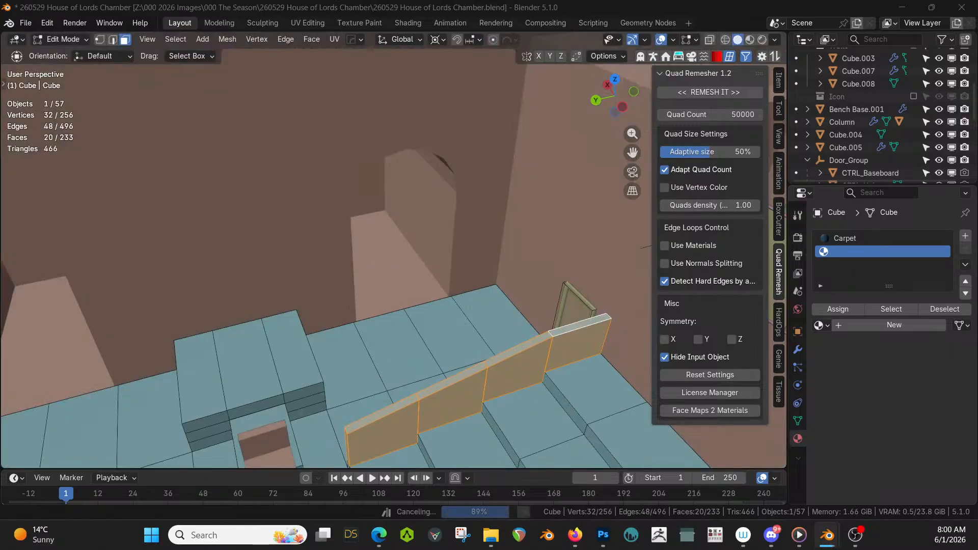
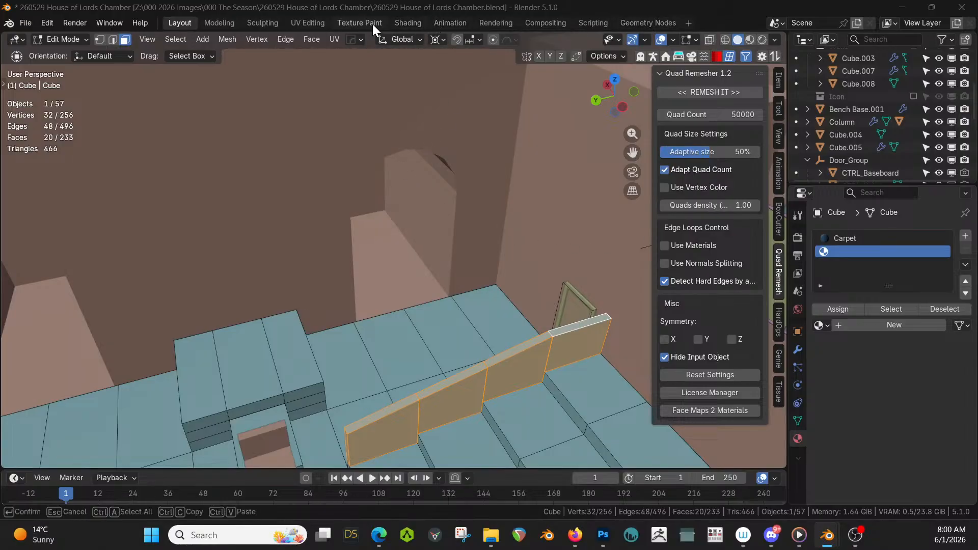
# In the Shading workspace, create a new material for slot 2 and select its Principled BSDF node
pyautogui.click(400, 23)
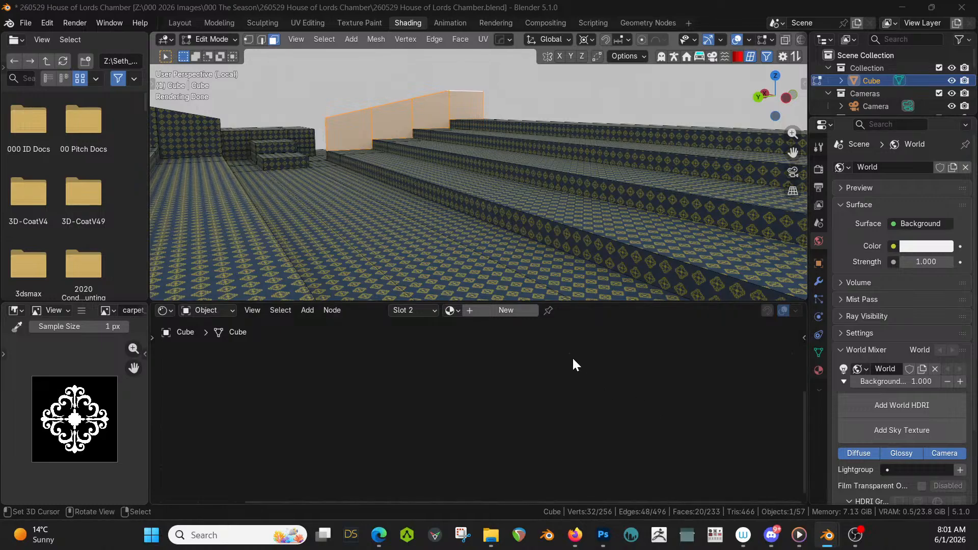
pyautogui.click(502, 313)
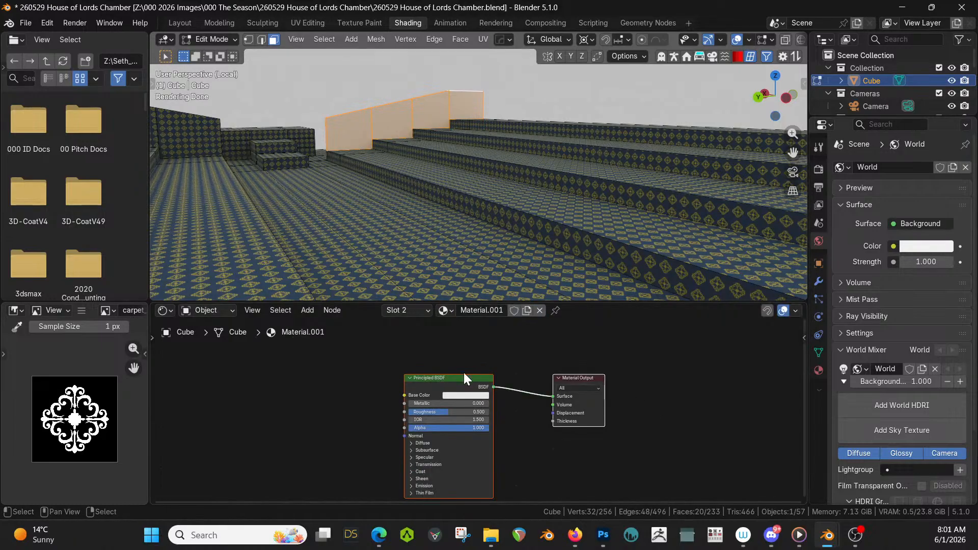
pyautogui.click(462, 376)
# Start the Principled texture setup and browse to the E:\00 Textures\Plants\Wood folder
pyautogui.hotkey('ctrl', 'shift', 't')
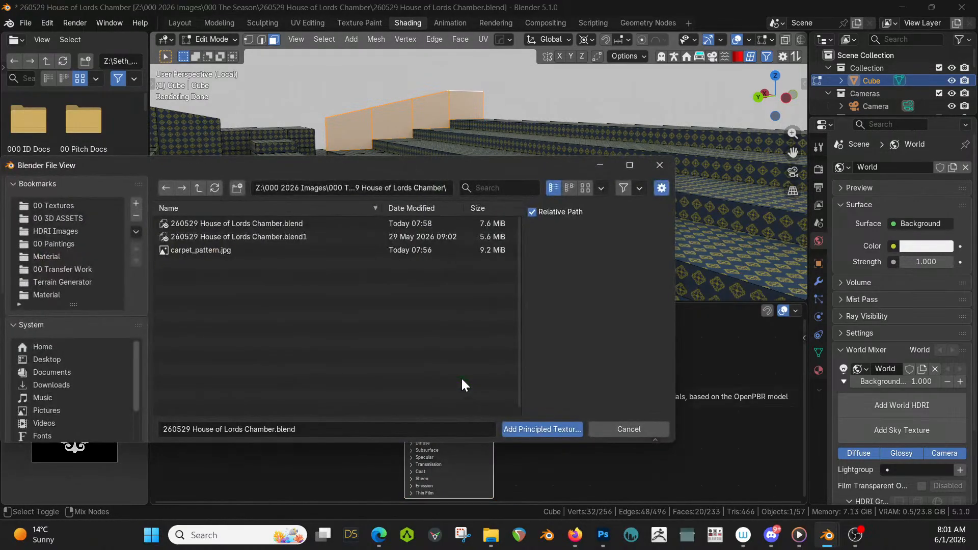
pyautogui.click(59, 206)
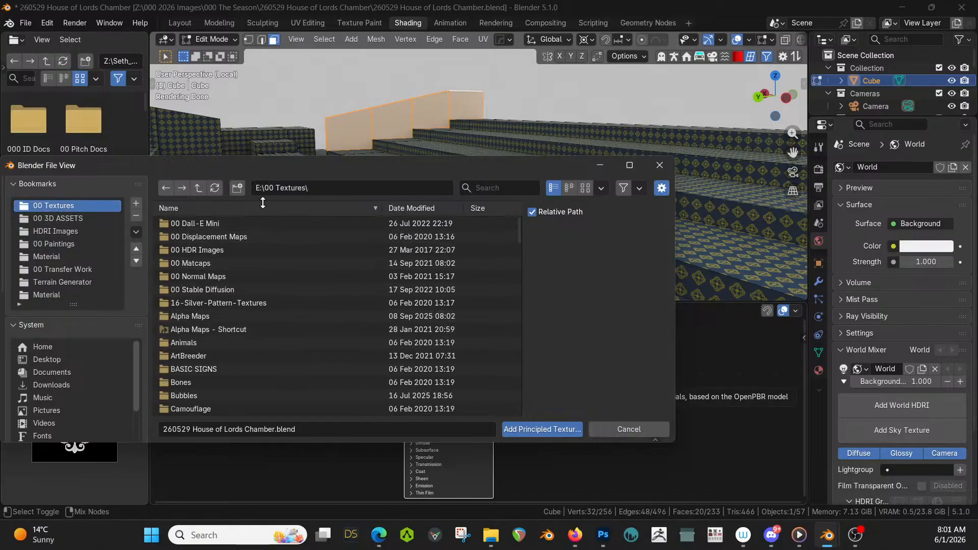
pyautogui.scroll(-5, 273, 281)
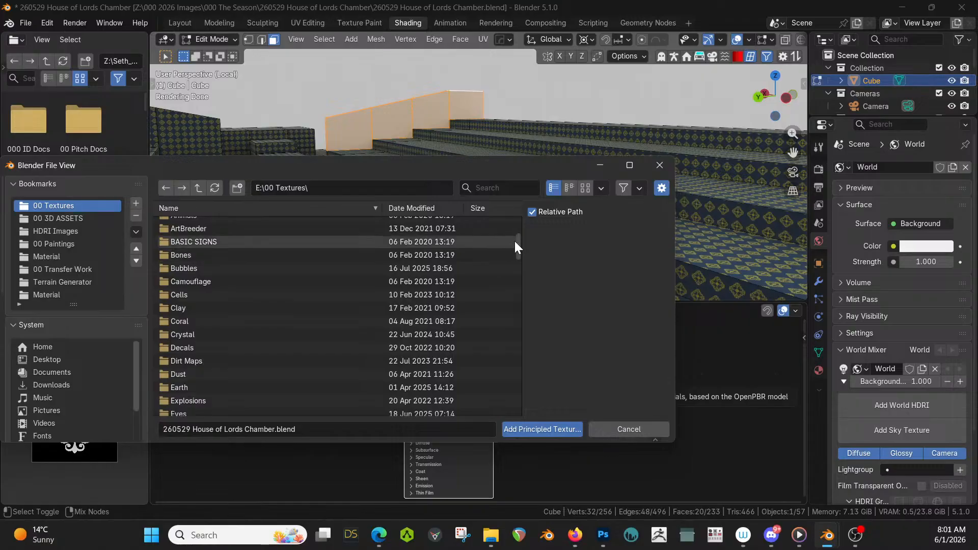
pyautogui.moveTo(515, 242); pyautogui.dragTo(525, 312)
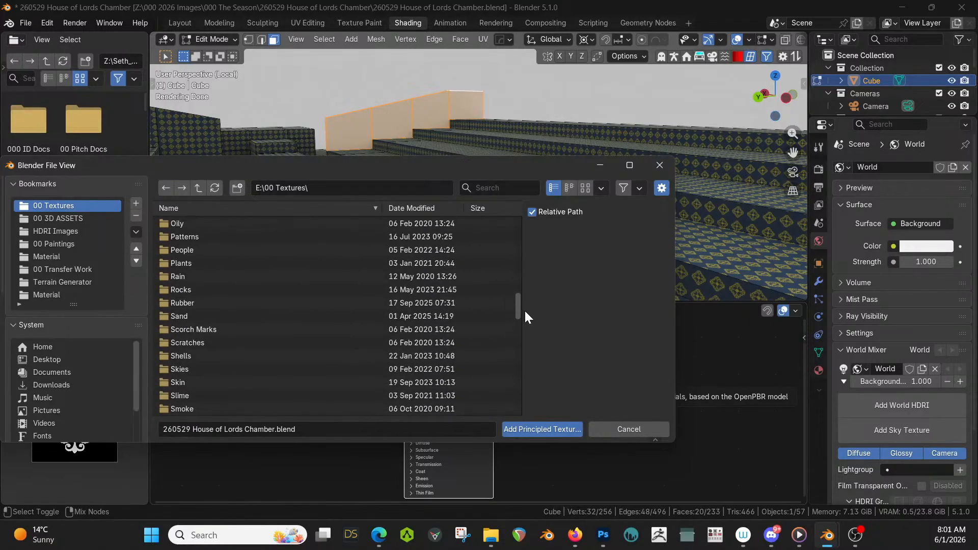
pyautogui.scroll(1, 524, 309)
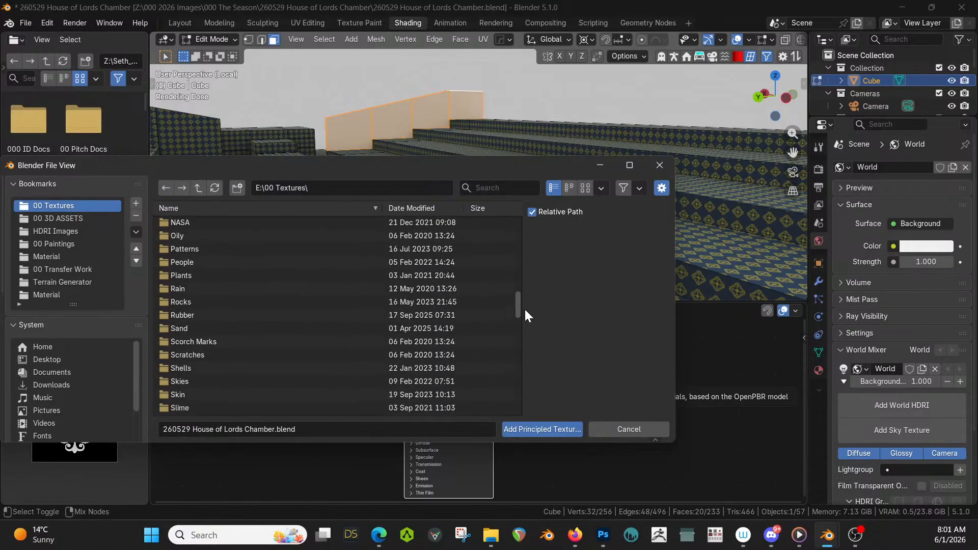
pyautogui.doubleClick(181, 276)
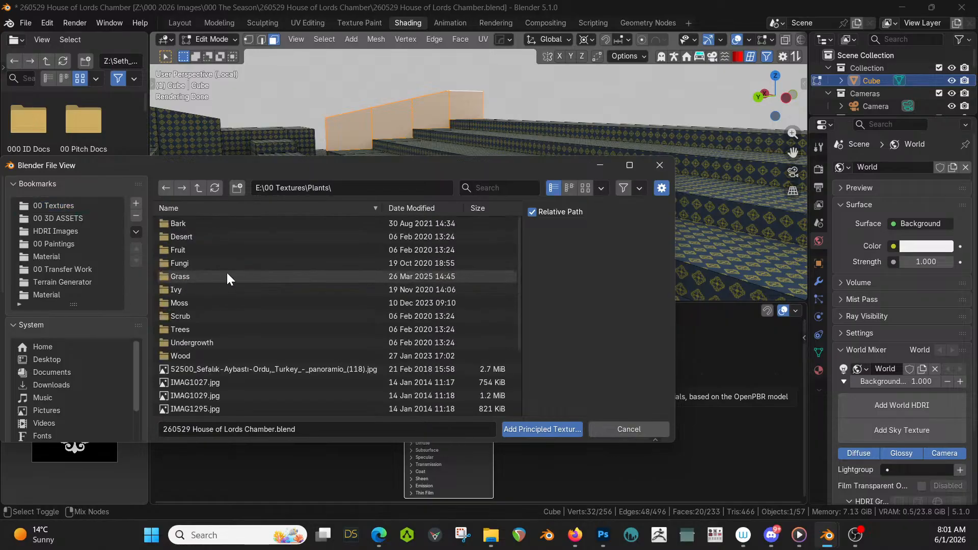
pyautogui.click(187, 355)
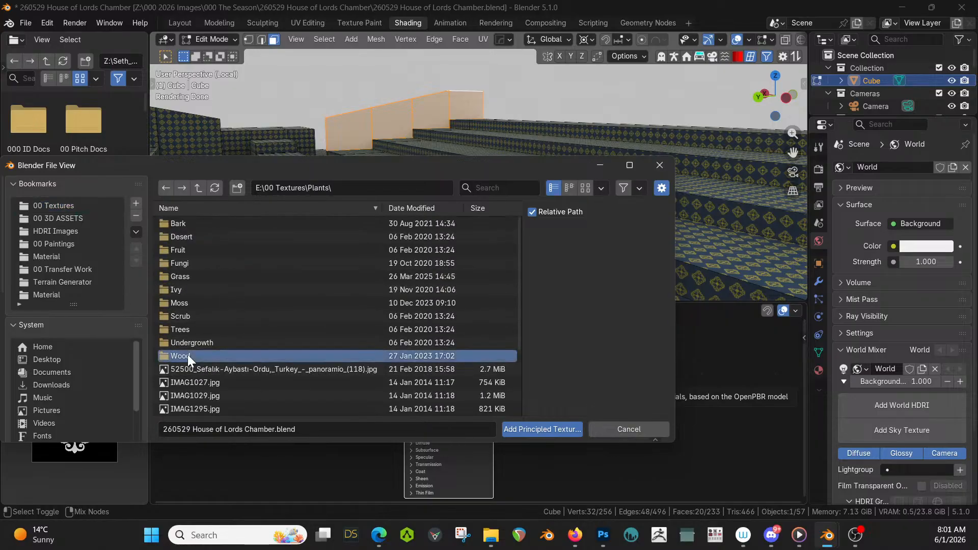
pyautogui.doubleClick(187, 355)
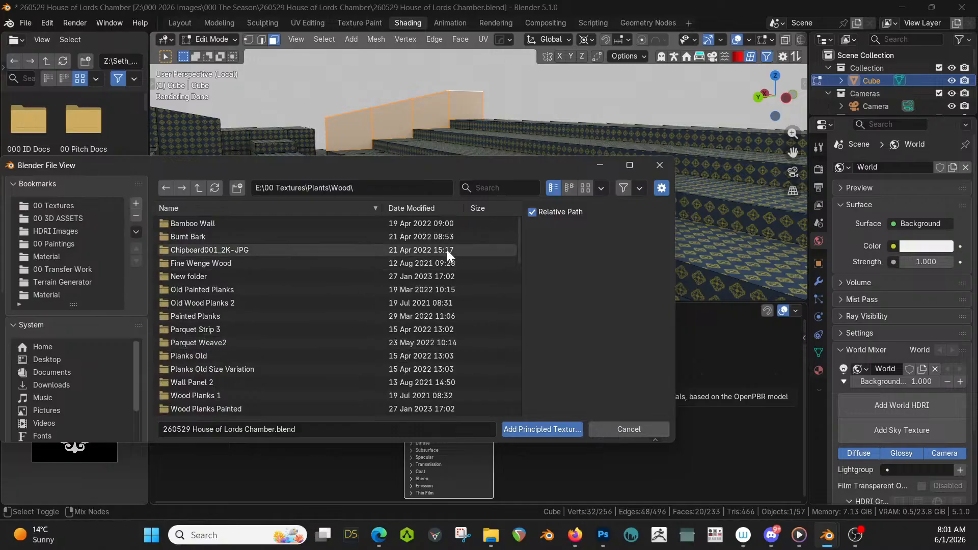
# Show the files as thumbnails and load all four texture maps from the Wall Panel 2 folder into the material
pyautogui.click(585, 188)
pyautogui.scroll(-1, 359, 302)
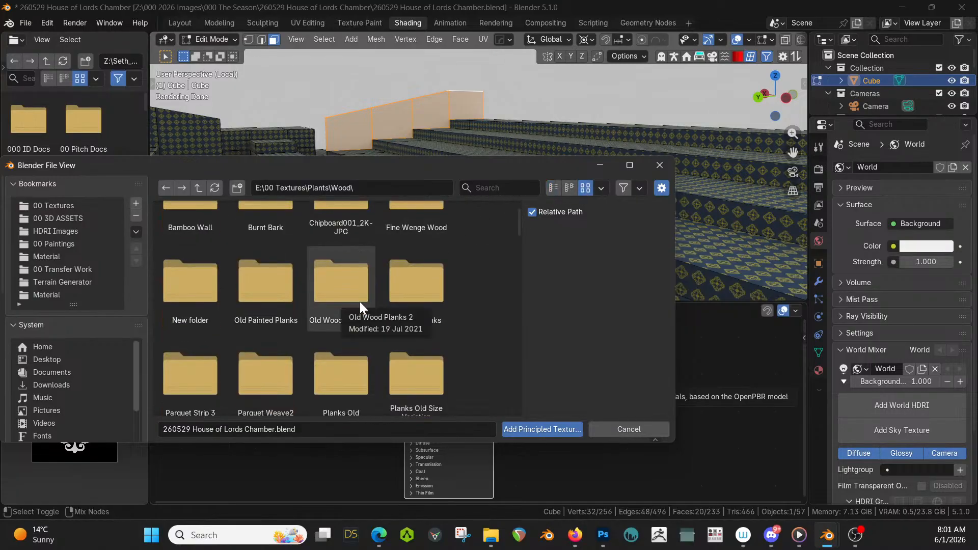
pyautogui.scroll(-1, 387, 316)
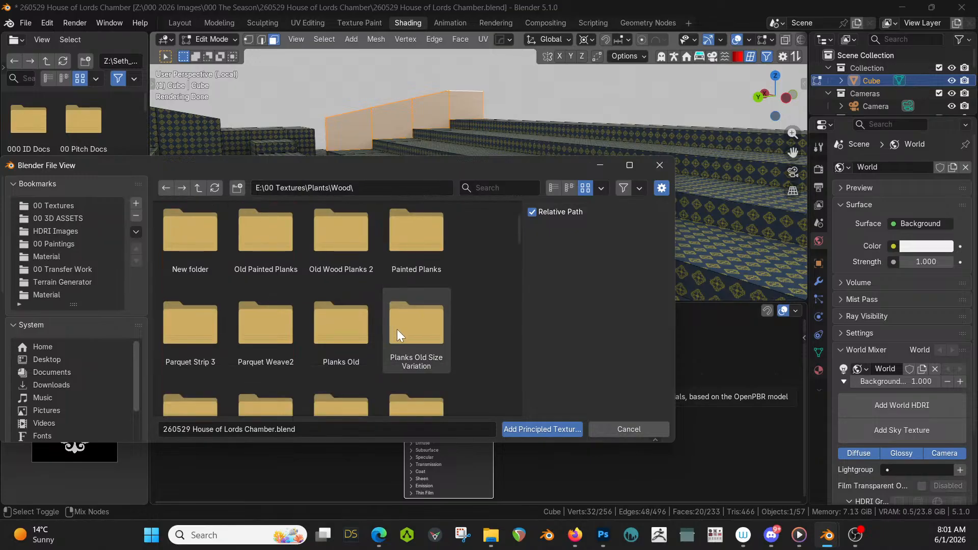
pyautogui.scroll(-2, 397, 329)
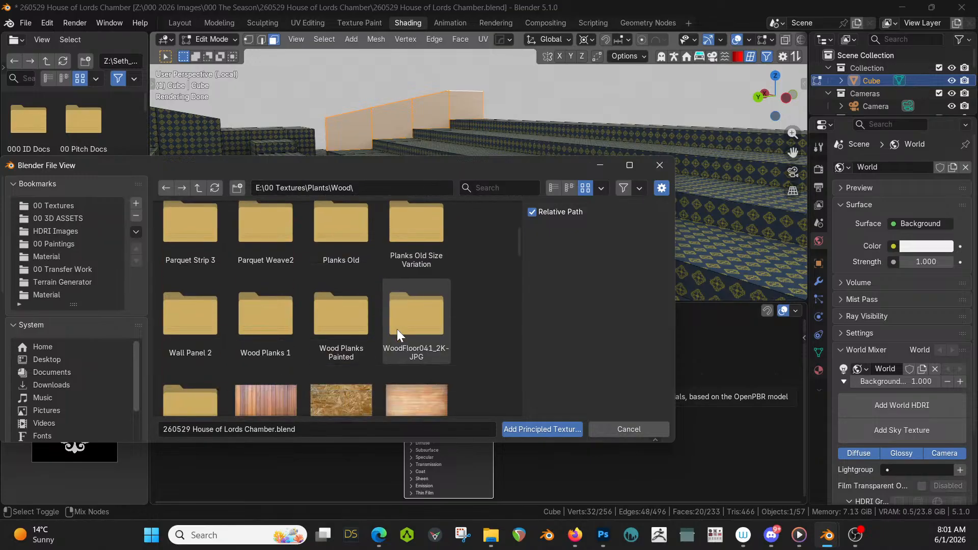
pyautogui.scroll(-1, 396, 333)
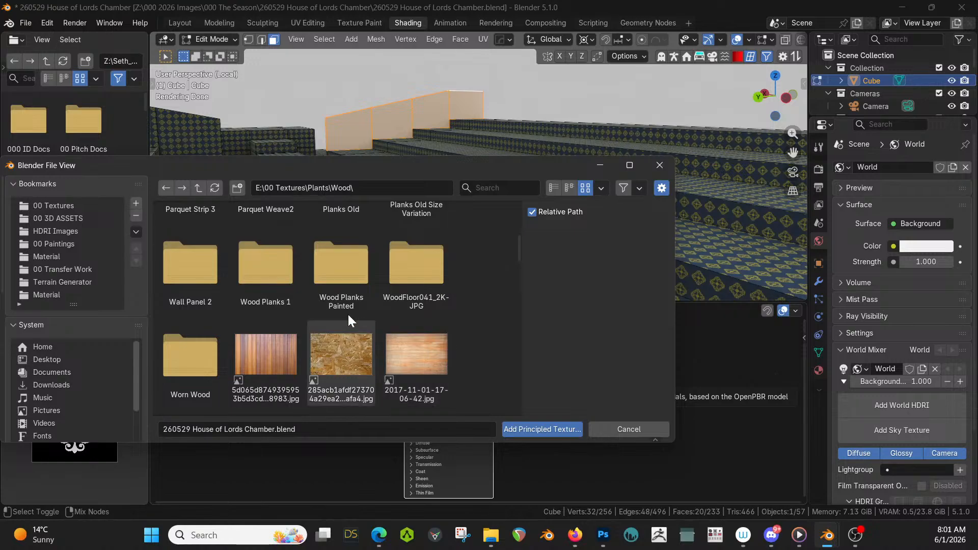
pyautogui.doubleClick(188, 265)
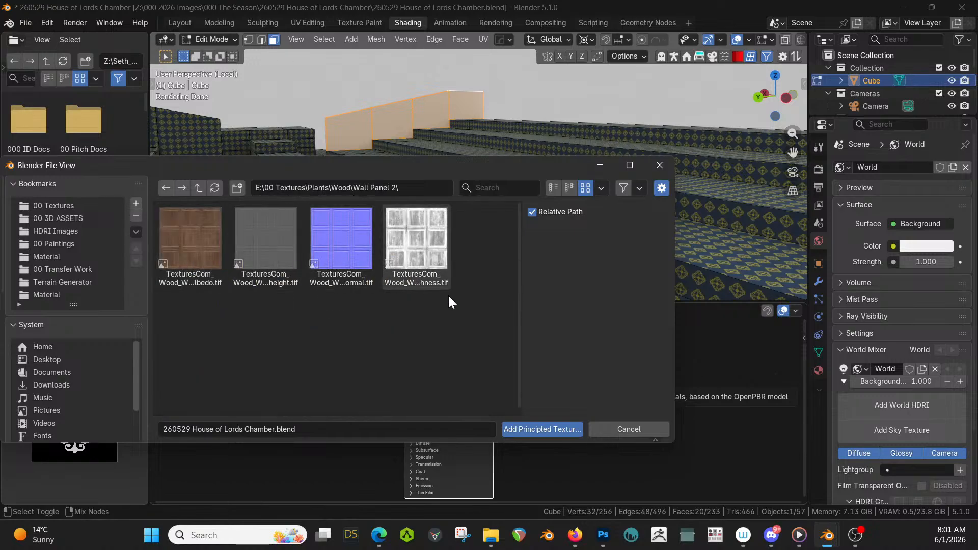
pyautogui.press('a')
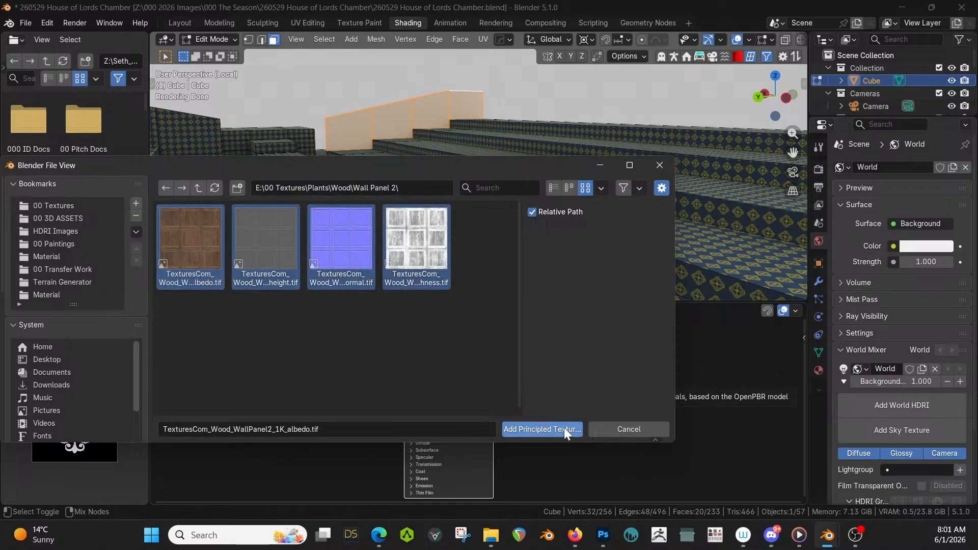
pyautogui.click(563, 428)
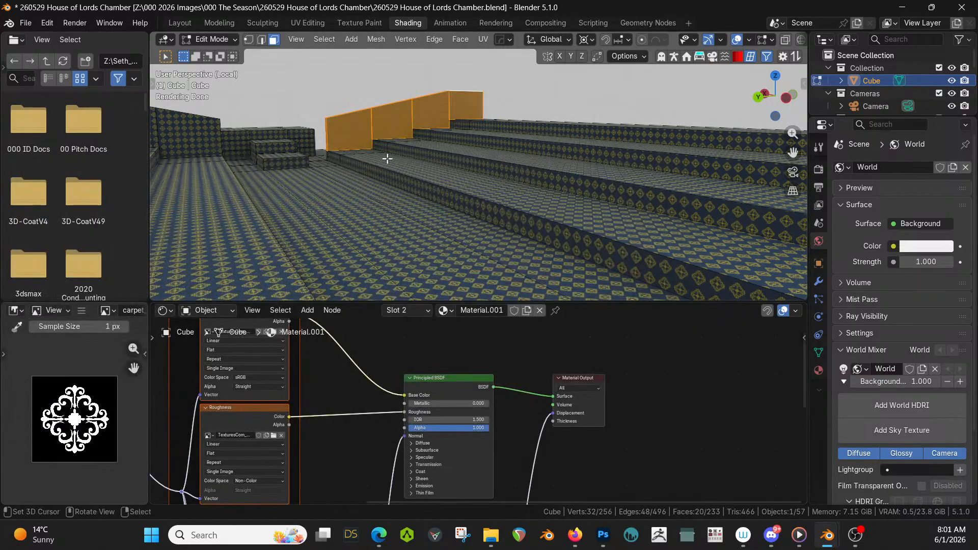
# Frame the textured partition, leave Edit Mode and examine the wood panelling up close
pyautogui.press('KP_Decimal')
pyautogui.scroll(5, 387, 158)
pyautogui.press('Tab')
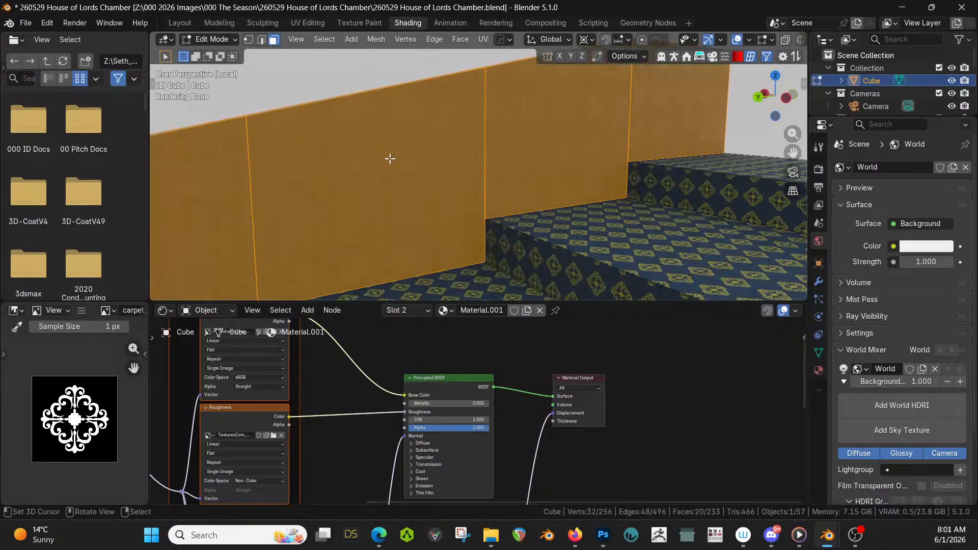
pyautogui.moveTo(390, 160); pyautogui.dragTo(423, 231, button='middle')
pyautogui.scroll(-3, 481, 397)
# Delete the Displacement node from the wood panel material
pyautogui.moveTo(526, 349); pyautogui.dragTo(508, 436, button='middle')
pyautogui.moveTo(533, 406); pyautogui.dragTo(527, 341, button='middle')
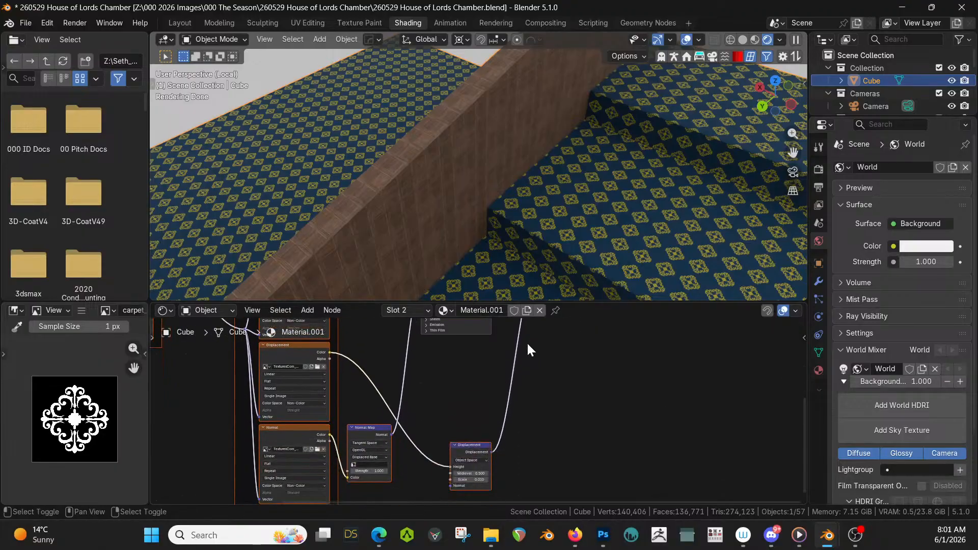
pyautogui.click(465, 445)
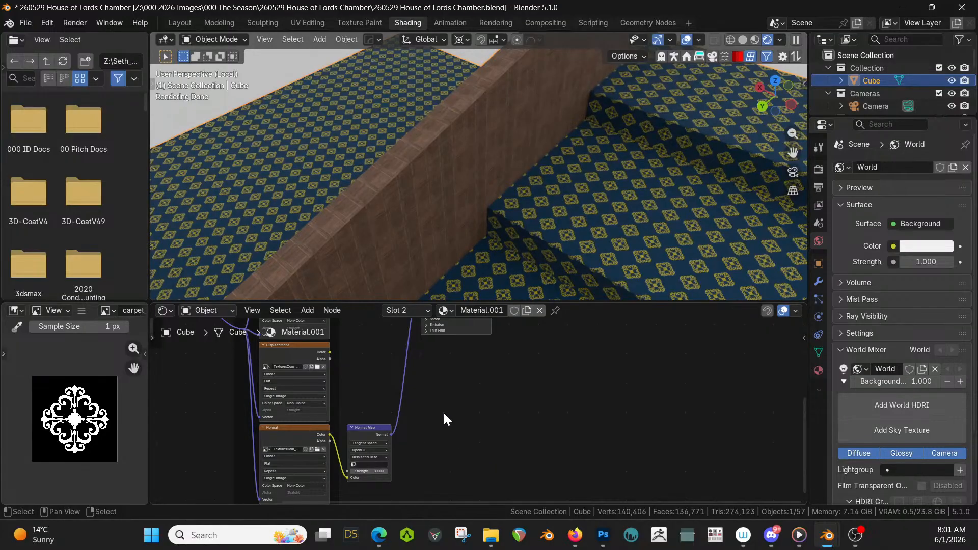
# Add a Bump node between the Normal Map and the Principled BSDF's Normal input in the wood panel material
pyautogui.moveTo(443, 417); pyautogui.dragTo(535, 485, button='middle')
pyautogui.hotkey('shift', 'a')
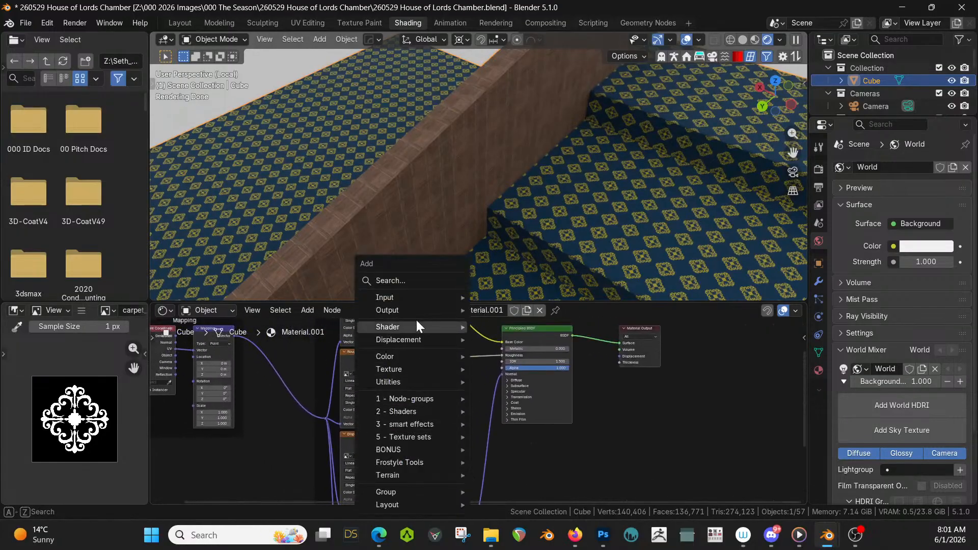
pyautogui.click(408, 281)
pyautogui.write('bump')
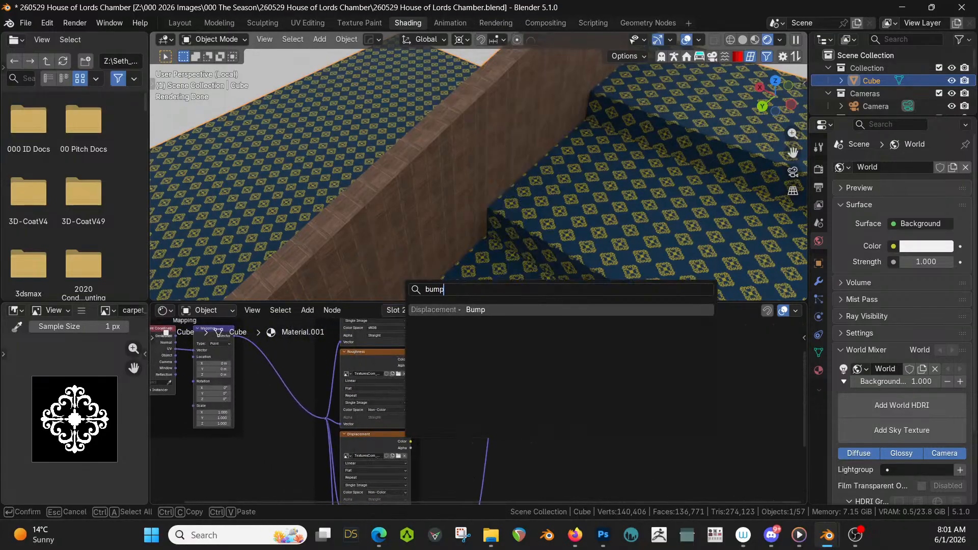
pyautogui.press('Return')
pyautogui.click(466, 372)
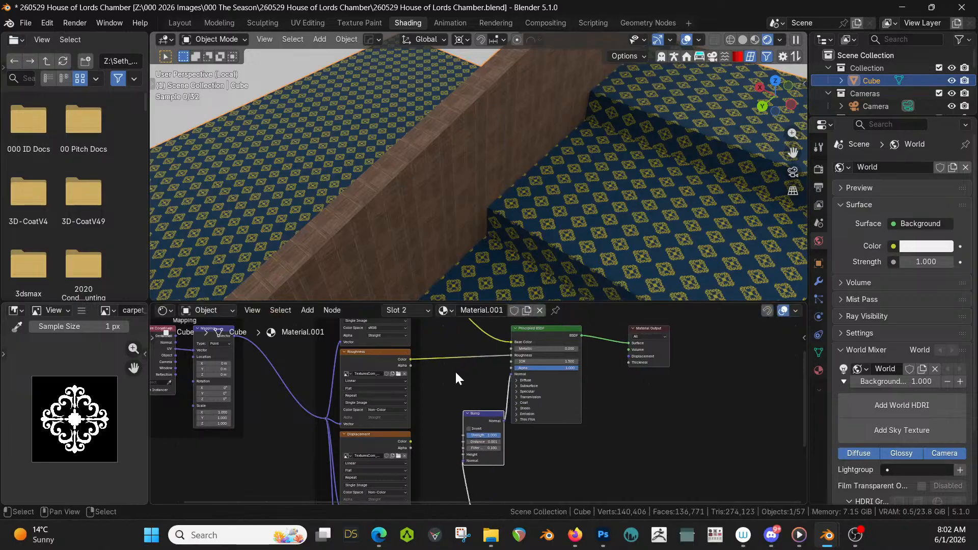
# Feed the Displacement texture's colour into the Bump node's Height and set the bump Distance to 0.01
pyautogui.moveTo(425, 452); pyautogui.dragTo(416, 414, button='middle')
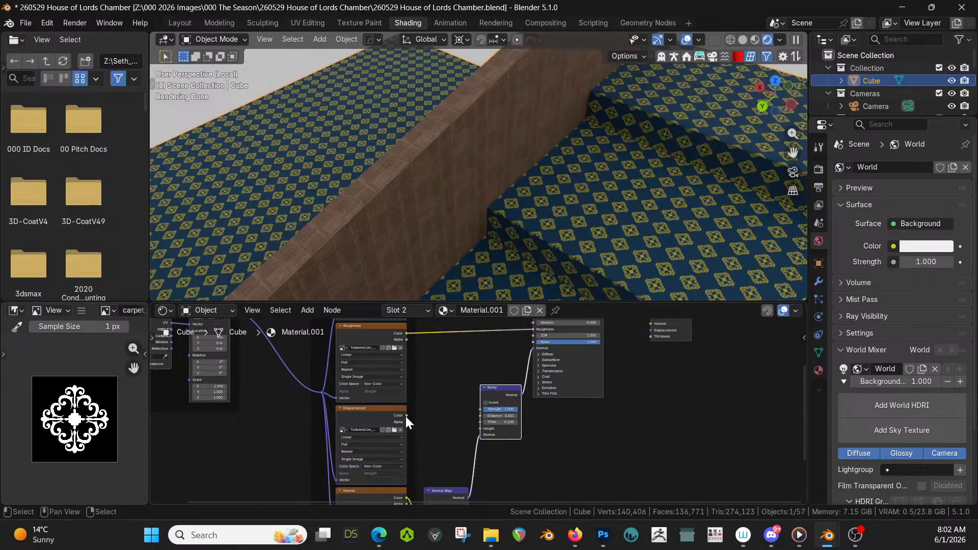
pyautogui.moveTo(407, 415); pyautogui.dragTo(481, 428)
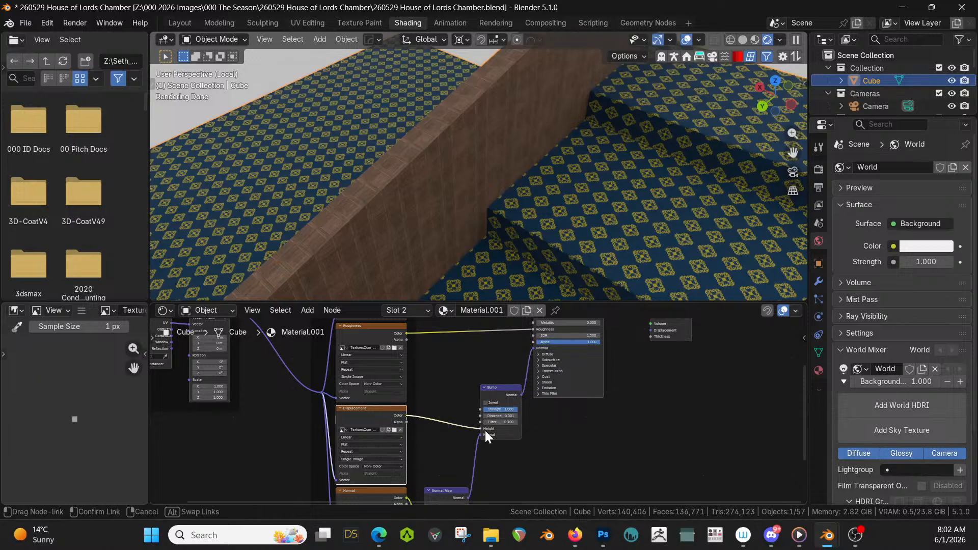
pyautogui.click(509, 416)
pyautogui.write('0.01')
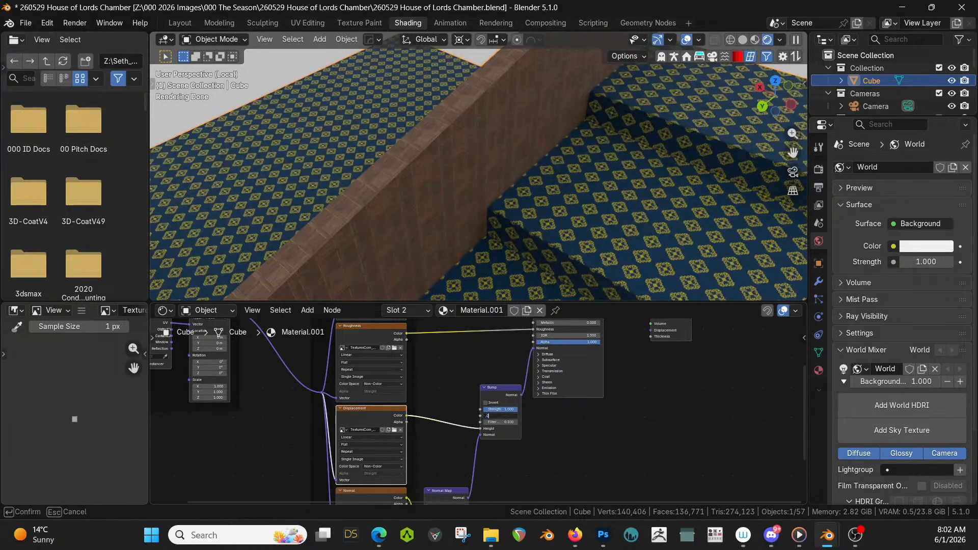
pyautogui.press('Return')
# Examine the bumped wood panelling on the partition from a distance and up close, along with its complete node graph
pyautogui.moveTo(429, 248); pyautogui.dragTo(450, 203, button='middle')
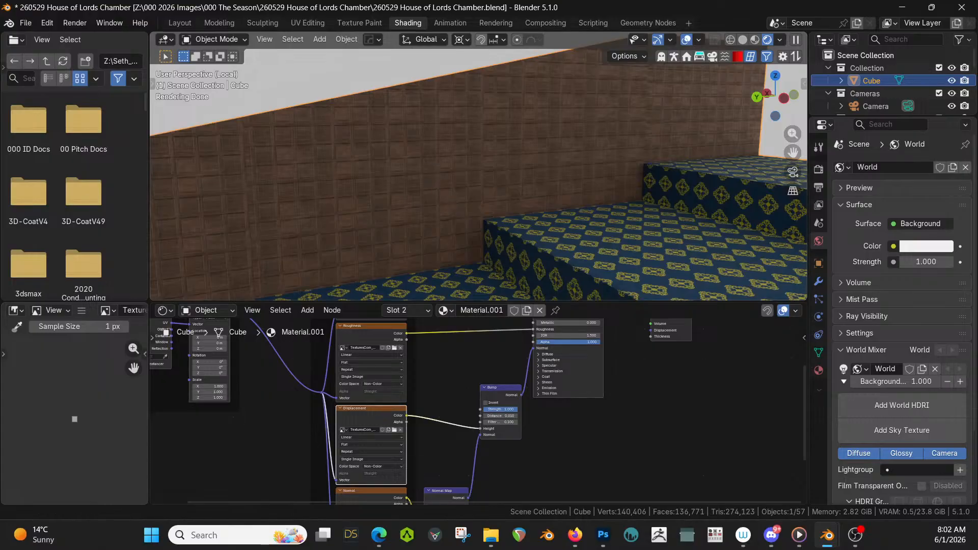
pyautogui.scroll(-3, 570, 411)
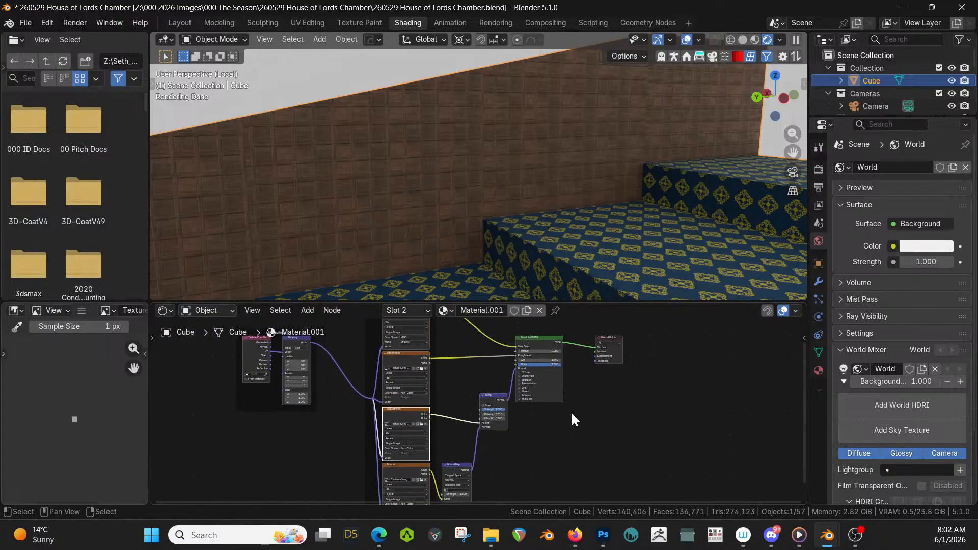
pyautogui.scroll(-1, 496, 361)
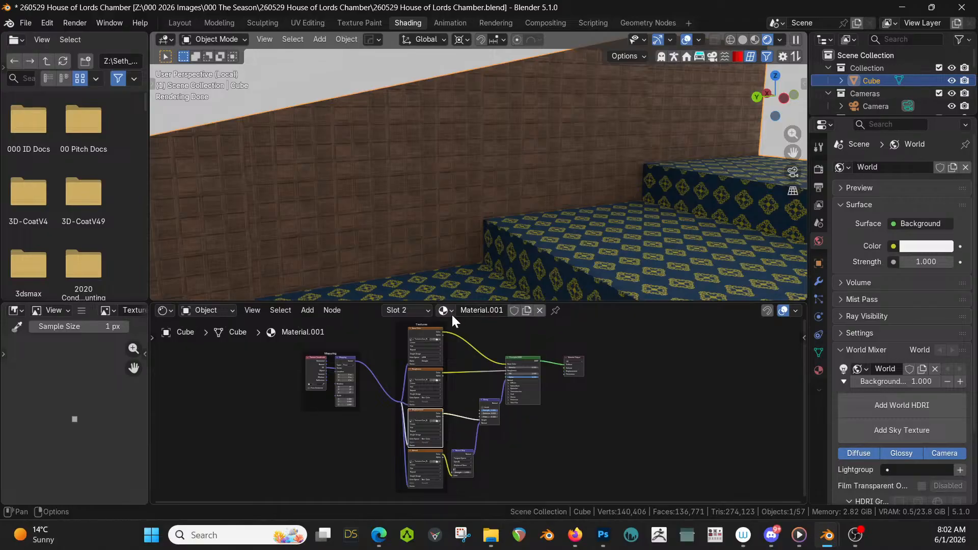
pyautogui.scroll(-5, 465, 203)
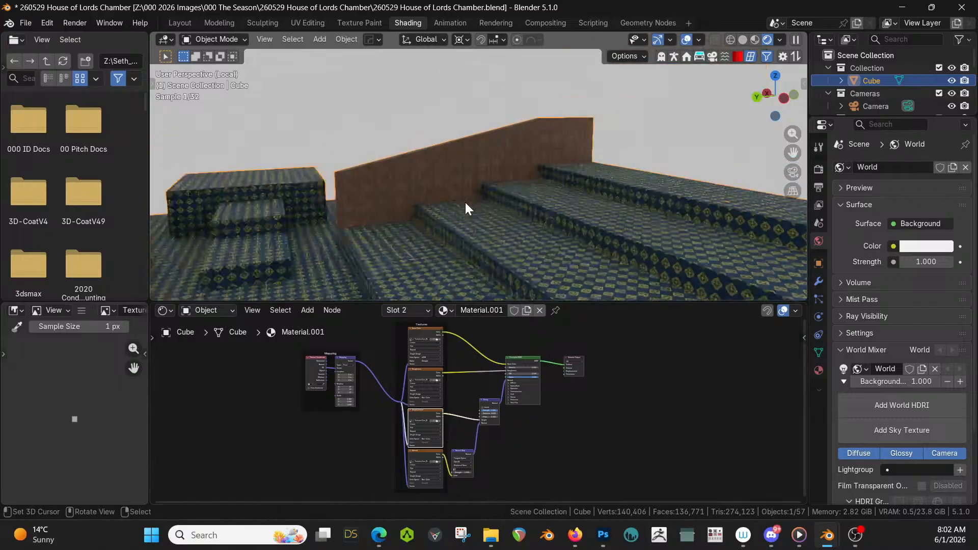
pyautogui.scroll(-2, 466, 203)
pyautogui.moveTo(465, 202); pyautogui.dragTo(415, 222, button='middle')
pyautogui.scroll(3, 414, 222)
pyautogui.scroll(4, 414, 222)
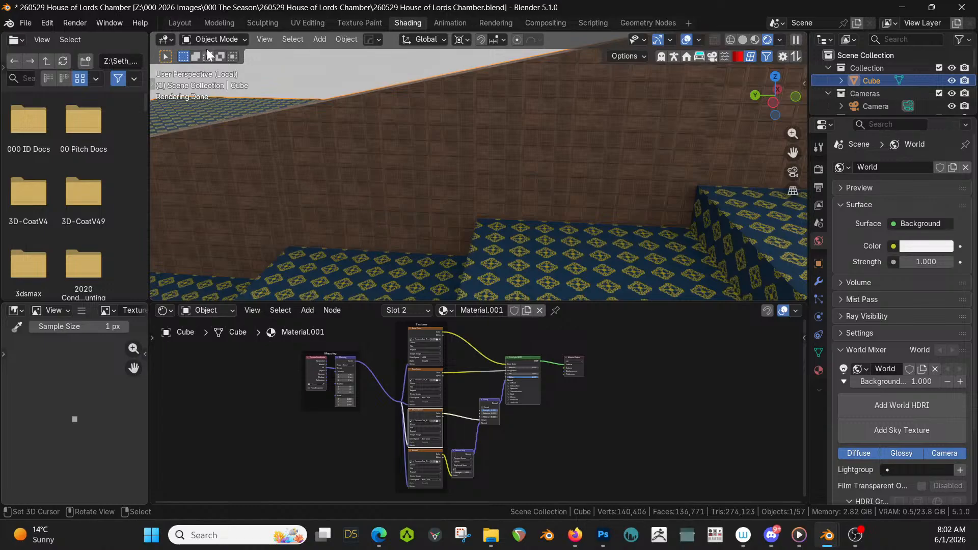
# Return to the Layout workspace, start appending and browse into 260525 Dress Shop.blend in the 000 The Season folder
pyautogui.click(180, 23)
pyautogui.press('F4')
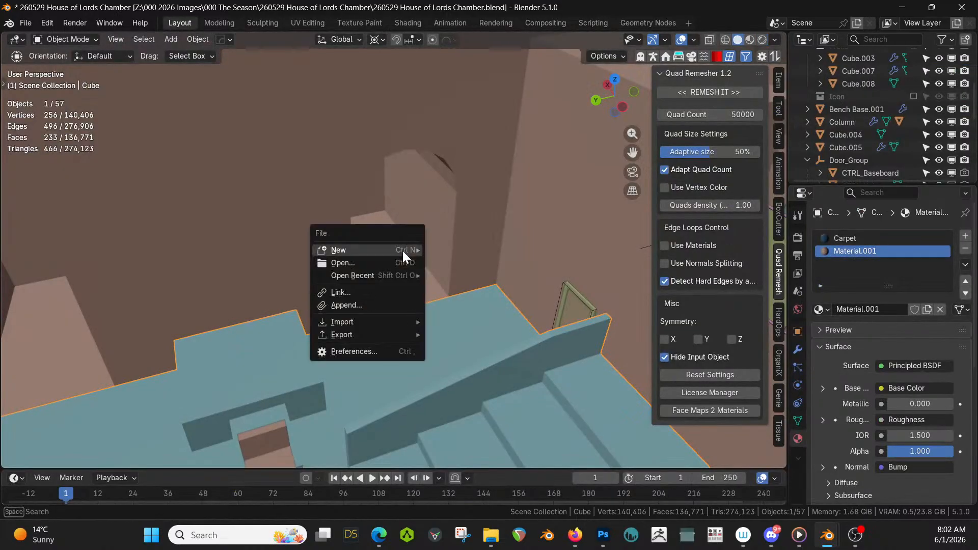
pyautogui.click(363, 305)
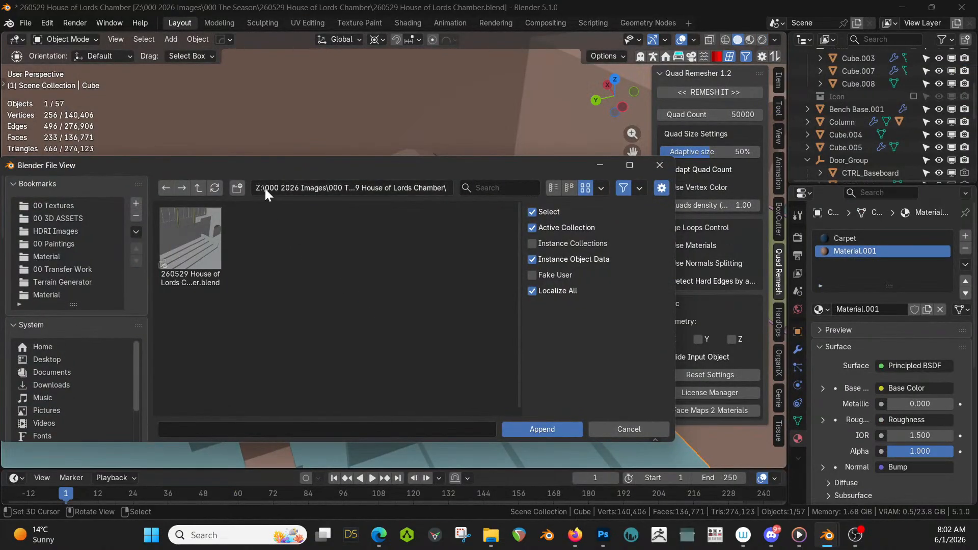
pyautogui.click(198, 187)
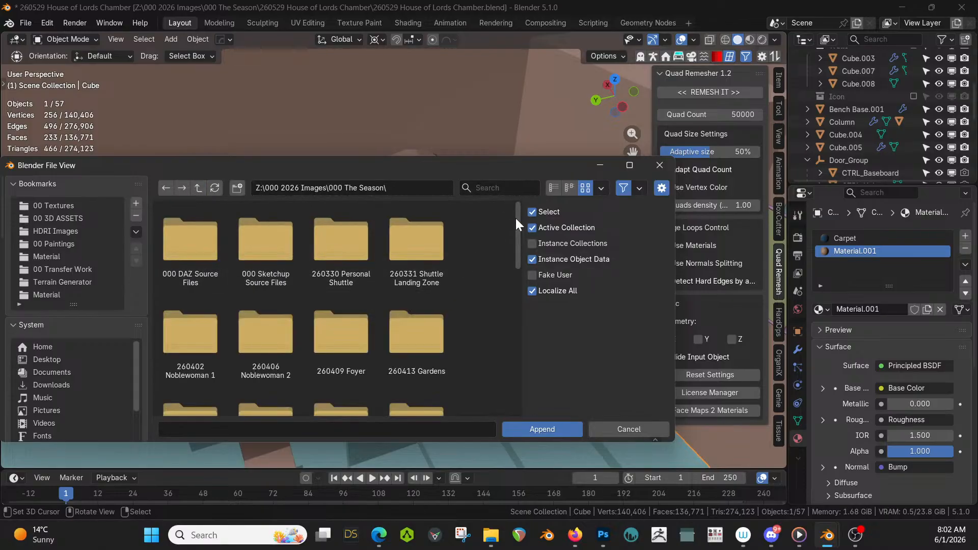
pyautogui.moveTo(515, 216); pyautogui.dragTo(509, 405)
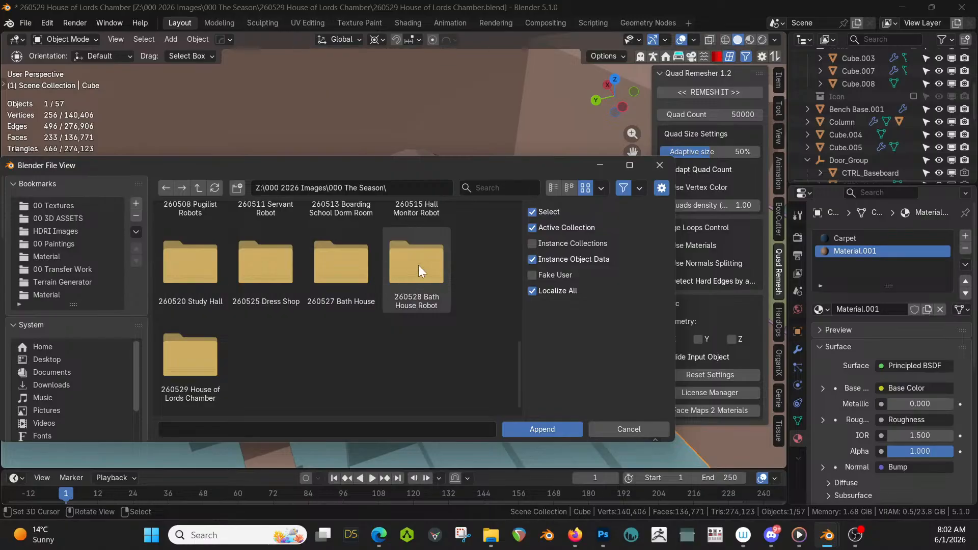
pyautogui.doubleClick(280, 267)
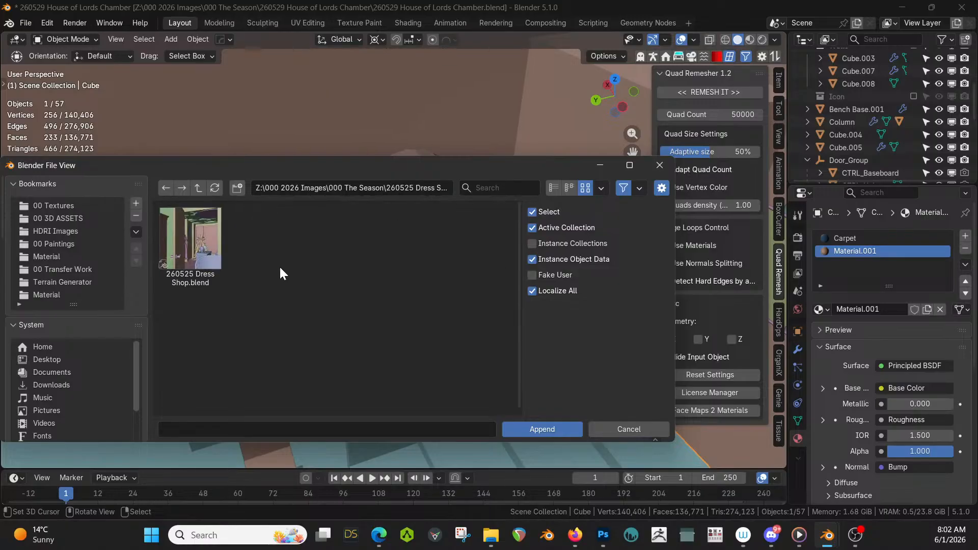
pyautogui.doubleClick(176, 251)
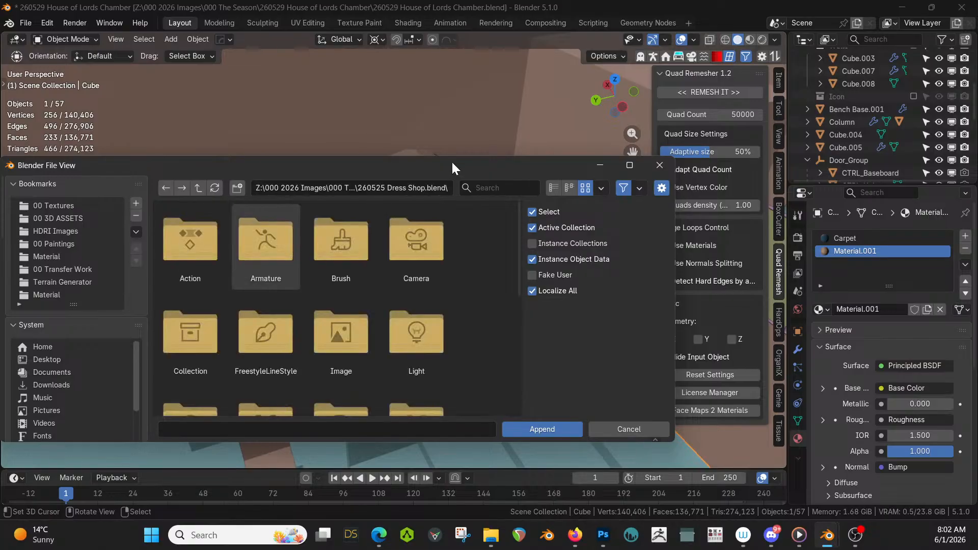
# List the file's contents by name, filter its materials for "boi" and append the 044bois material
pyautogui.click(553, 189)
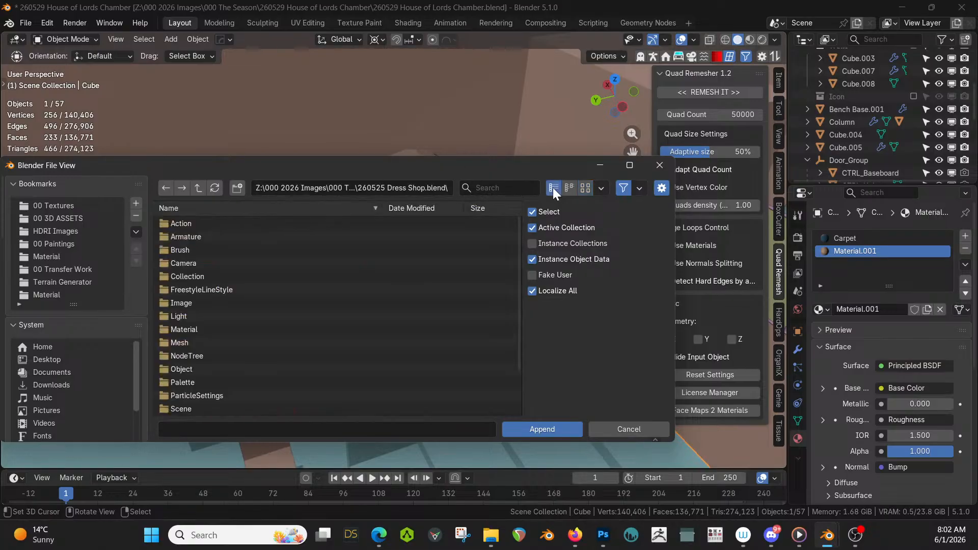
pyautogui.doubleClick(177, 326)
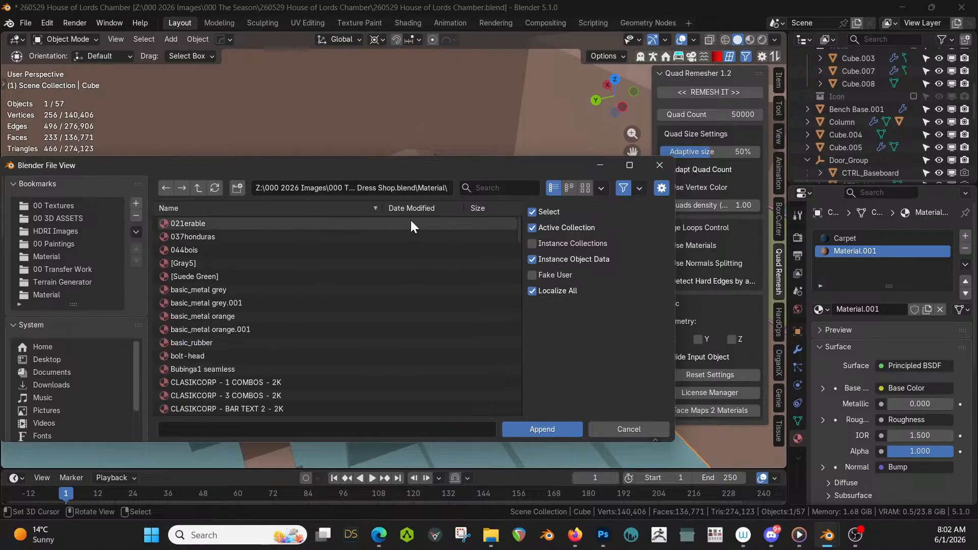
pyautogui.click(502, 187)
pyautogui.write('boi')
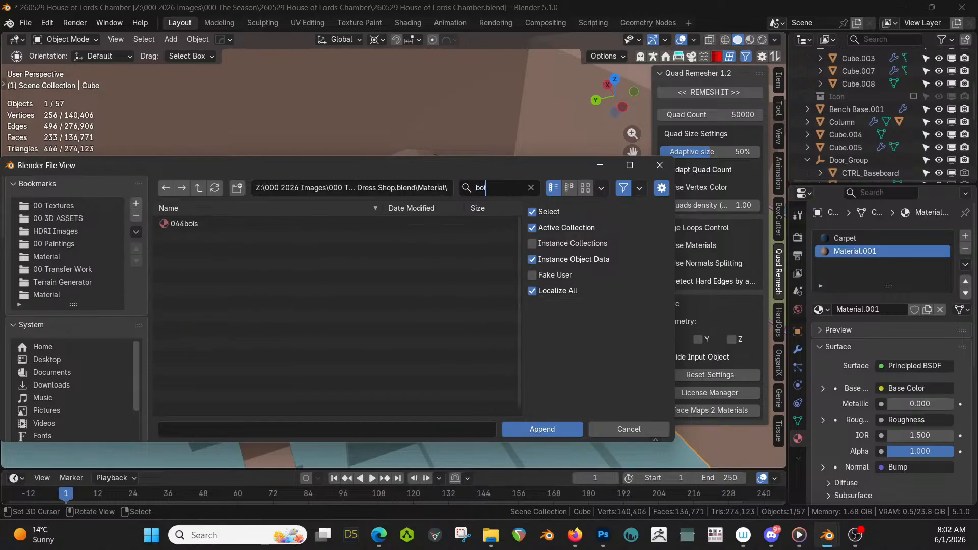
pyautogui.doubleClick(183, 223)
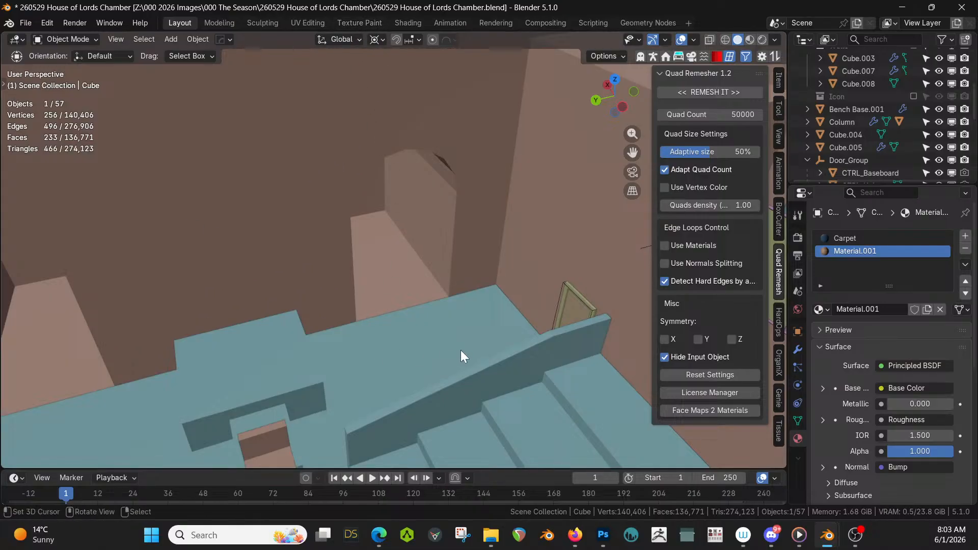
# Select the floor mesh and replace Material.001 with the 044bois material in its second material slot
pyautogui.click(469, 358)
pyautogui.click(821, 309)
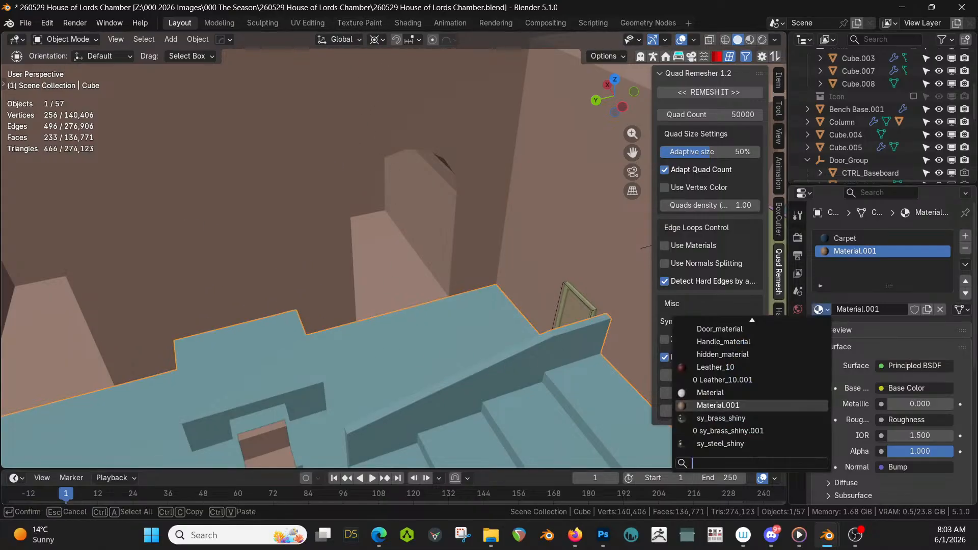
pyautogui.write('boi')
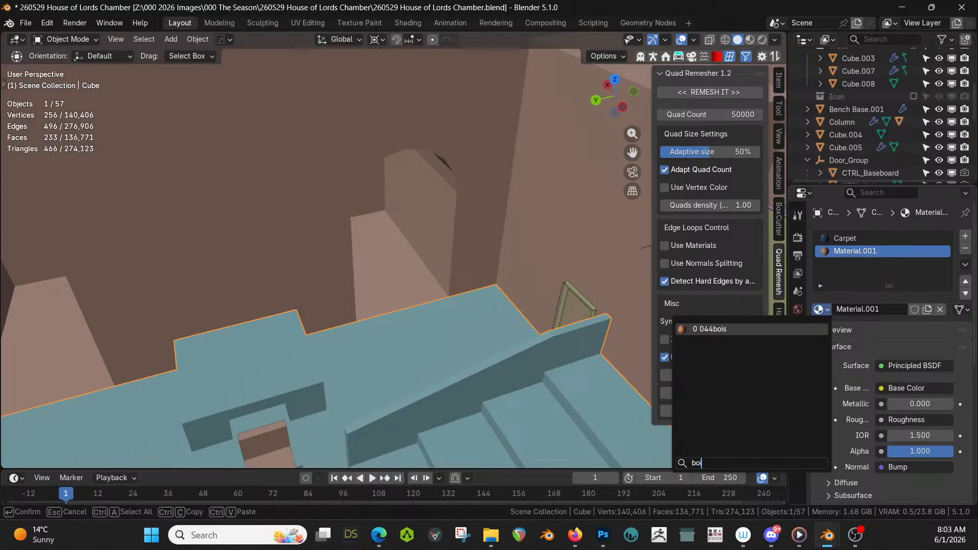
pyautogui.click(705, 327)
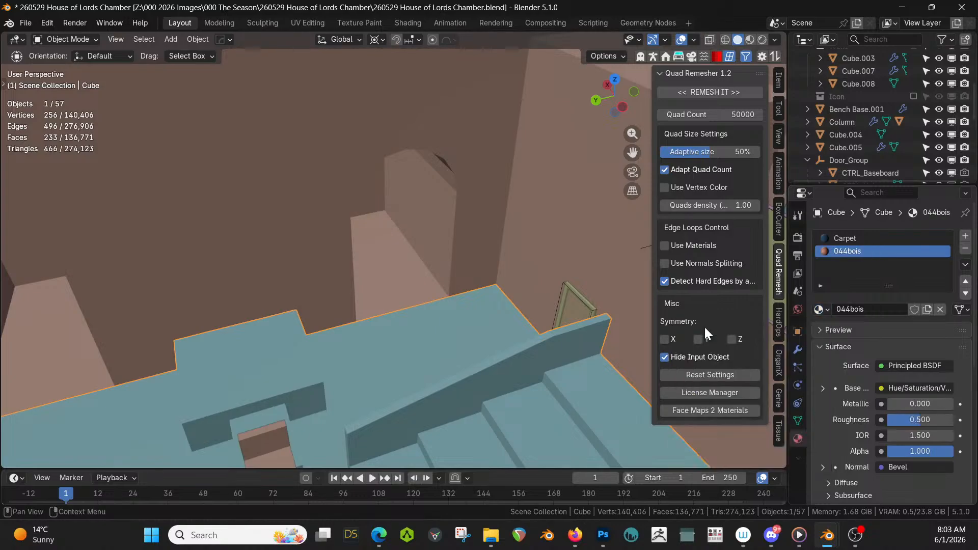
# Switch the viewport to rendered shading and examine the new wood material on the partition up close
pyautogui.press('z')
pyautogui.press('8')
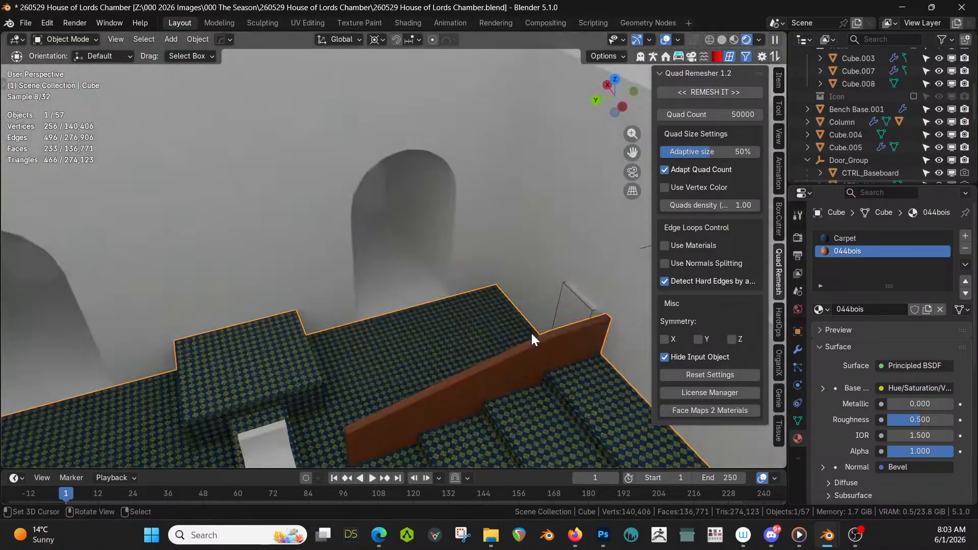
pyautogui.moveTo(531, 332); pyautogui.dragTo(61, 395, button='middle')
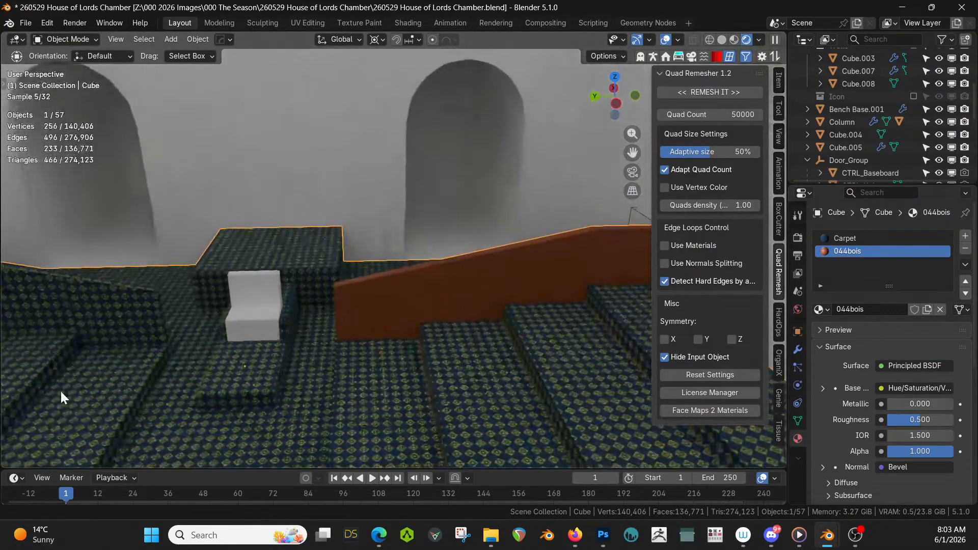
pyautogui.scroll(4, 386, 309)
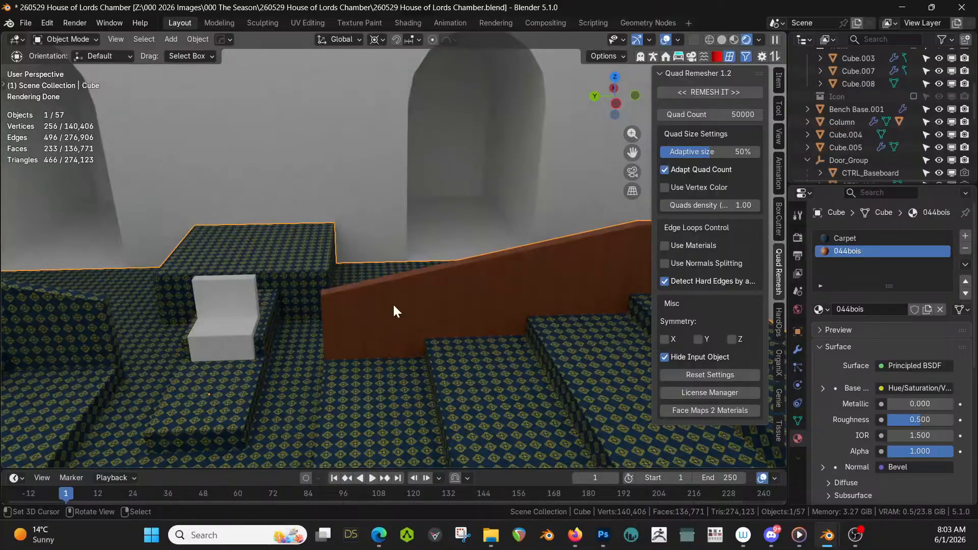
pyautogui.hotkey('shift', '`')
pyautogui.press('w')
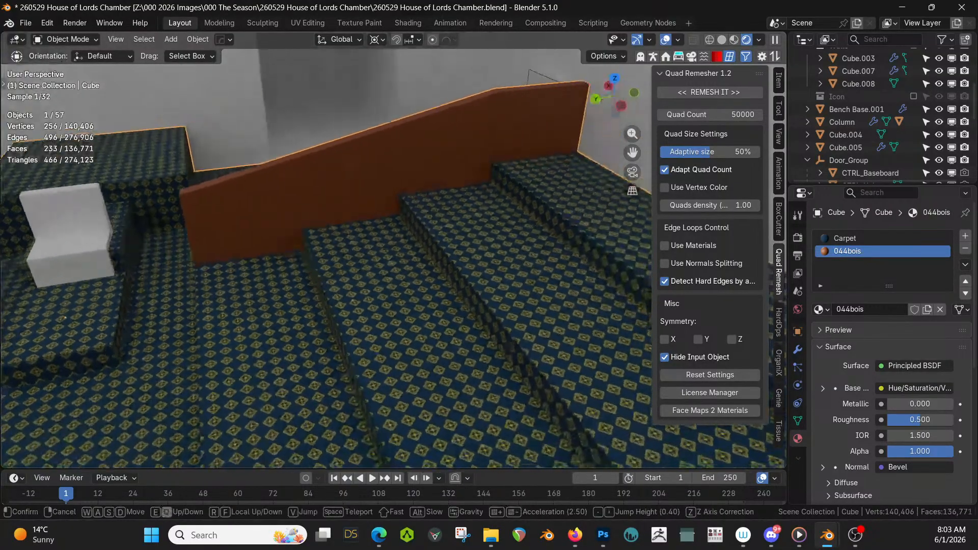
pyautogui.press('w')
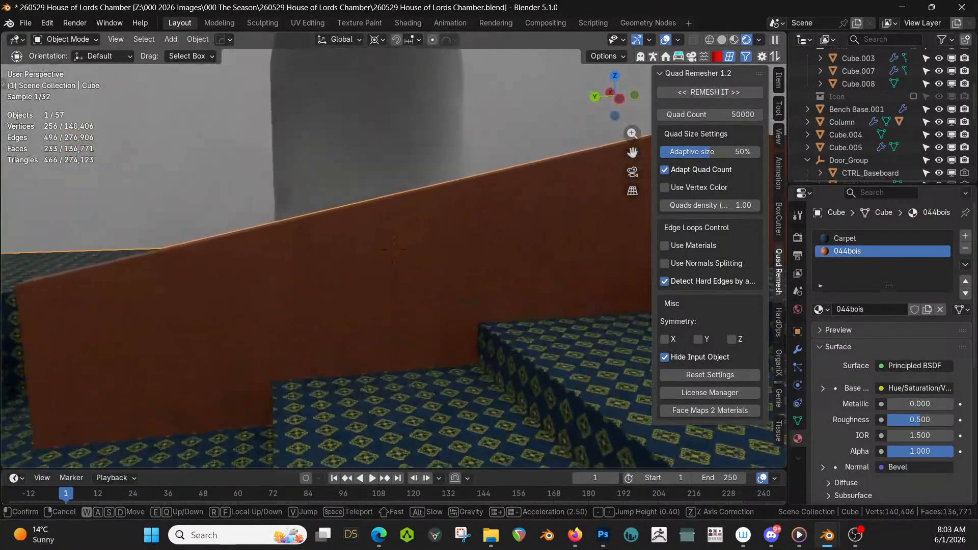
pyautogui.click(412, 294)
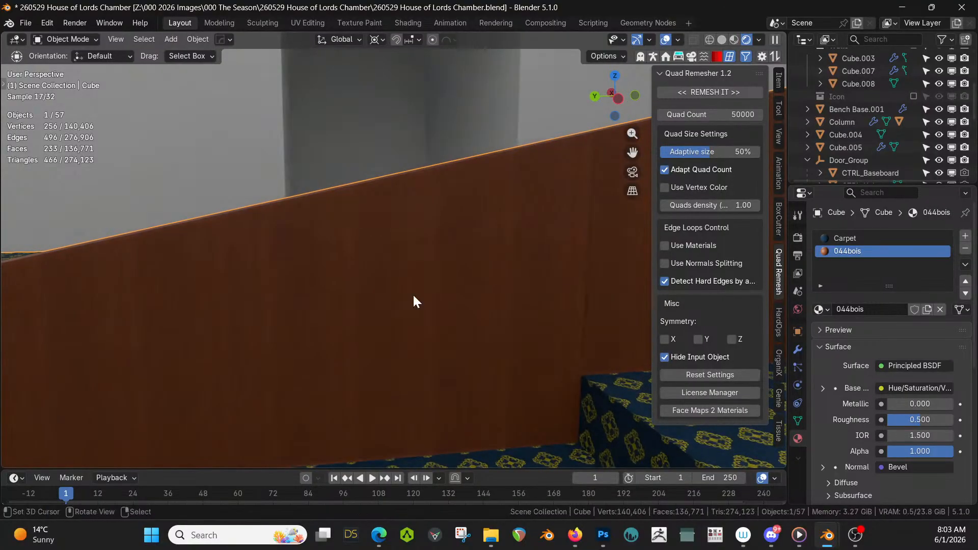
pyautogui.scroll(-3, 422, 260)
pyautogui.scroll(-5, 422, 259)
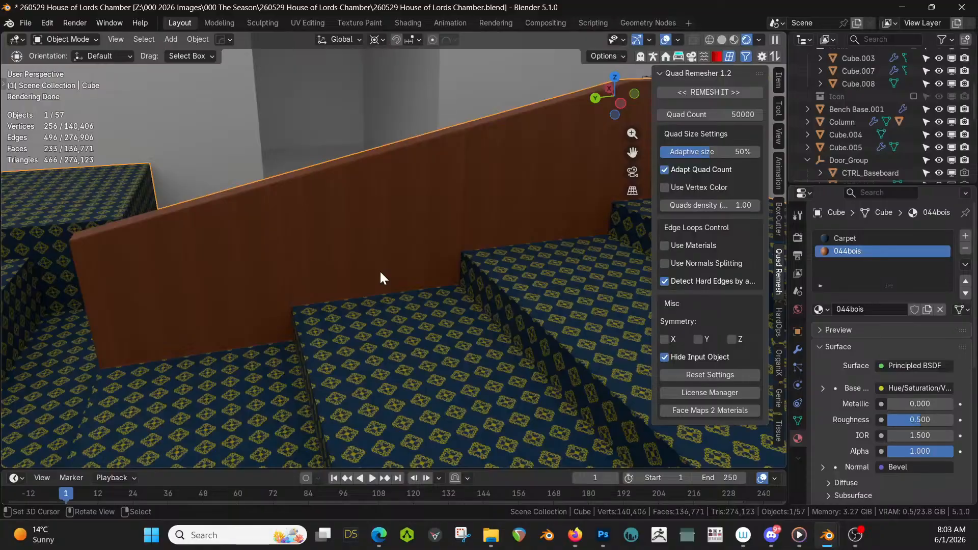
# Rename the 044bois material as Wood Panel Dark
pyautogui.doubleClick(851, 251)
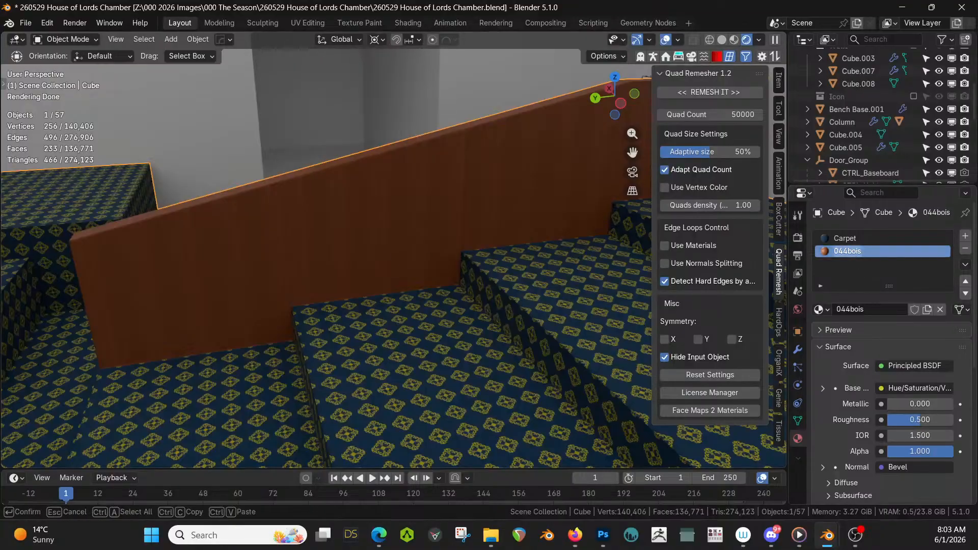
pyautogui.write('Wood Panel Dark')
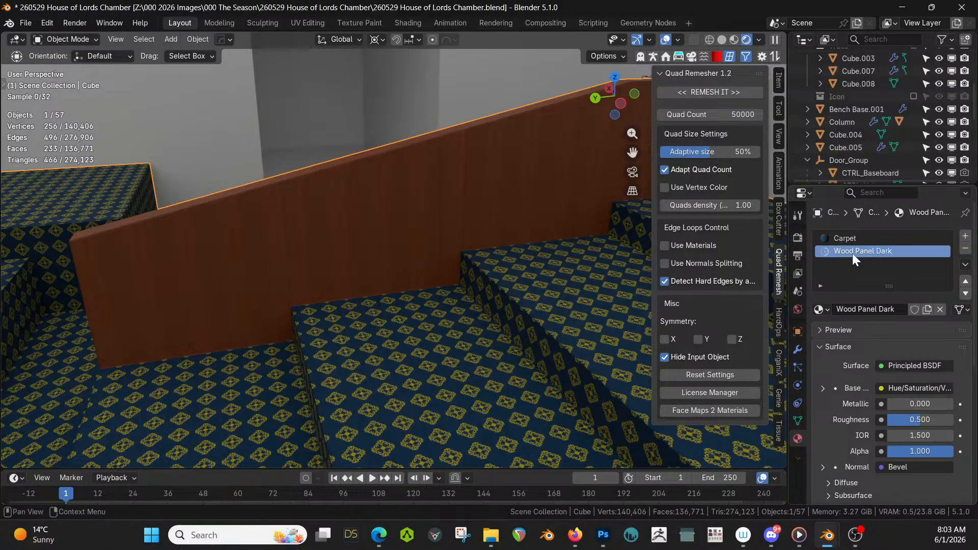
pyautogui.press('Return')
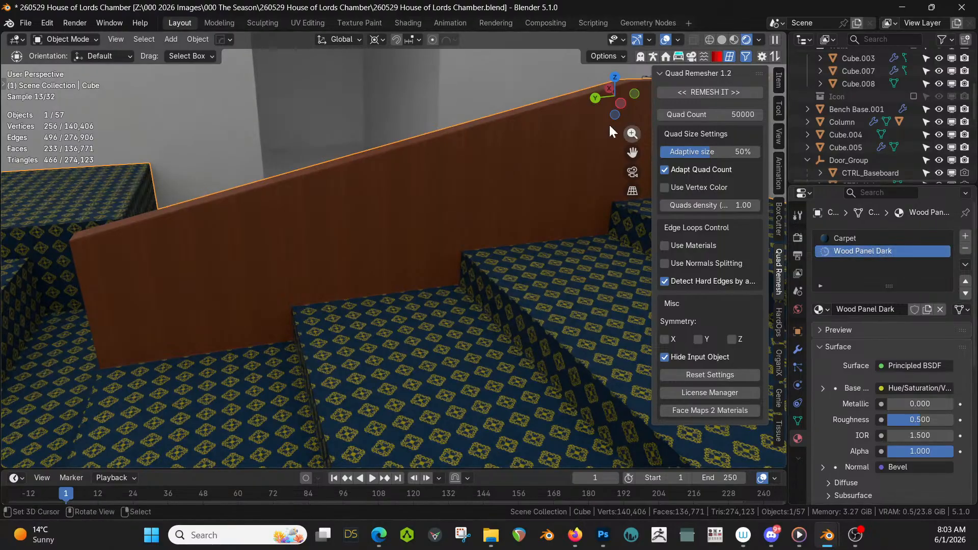
# In the Shading workspace, set the Wood Panel Dark material's Hue/Saturation/Value node Value to 0.25
pyautogui.click(408, 23)
pyautogui.scroll(5, 530, 417)
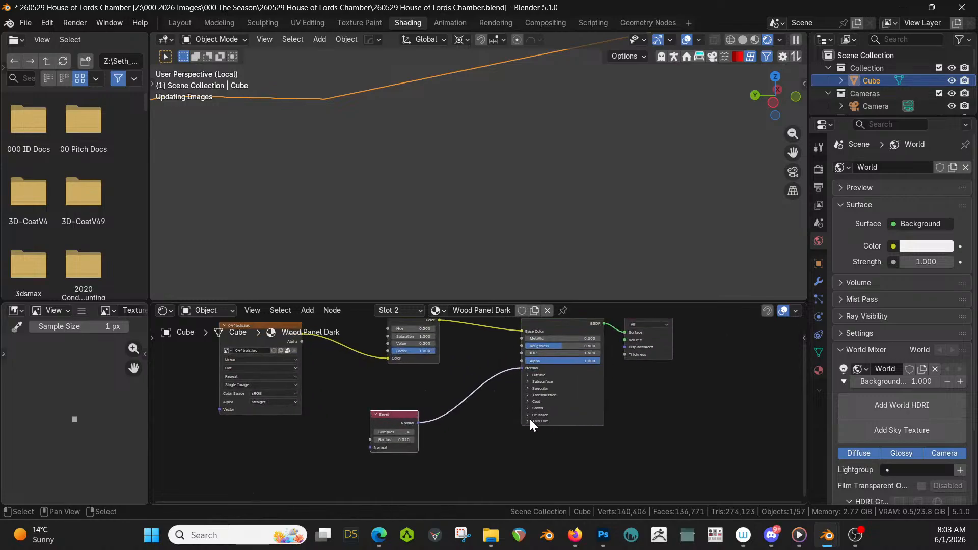
pyautogui.moveTo(487, 395); pyautogui.dragTo(499, 461, button='middle')
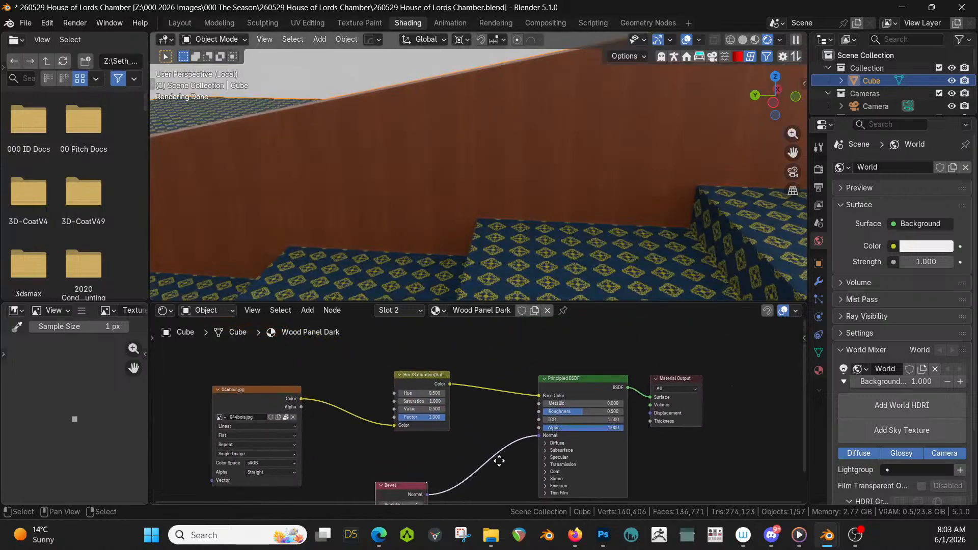
pyautogui.click(431, 410)
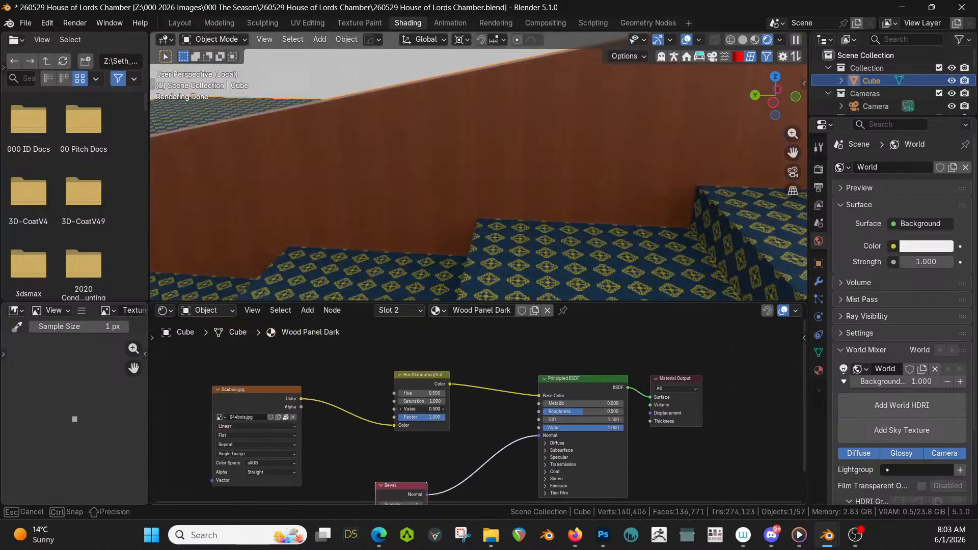
pyautogui.write('.25')
pyautogui.press('Return')
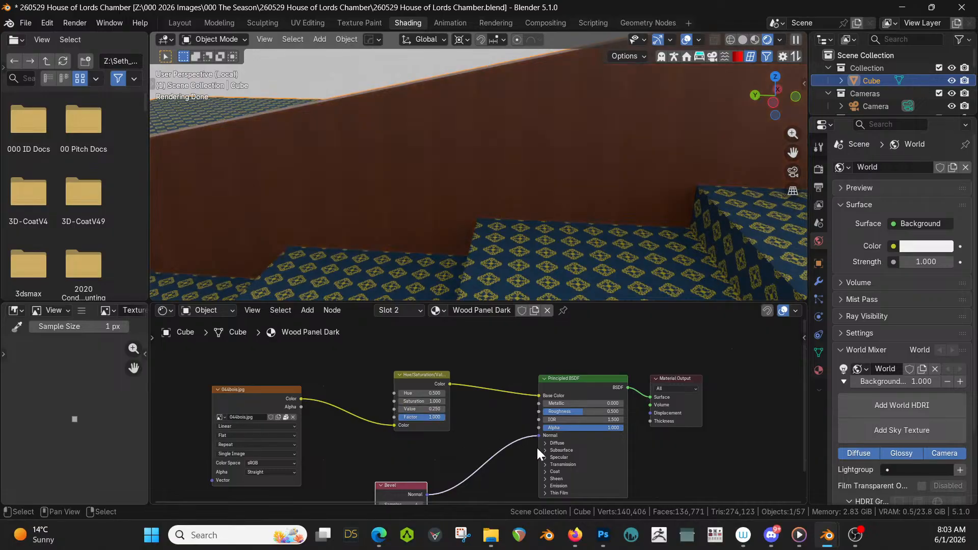
# Set the Wood Panel Dark material's Principled BSDF roughness to 0.25 and check the partition's reflections
pyautogui.click(582, 413)
pyautogui.write('.25')
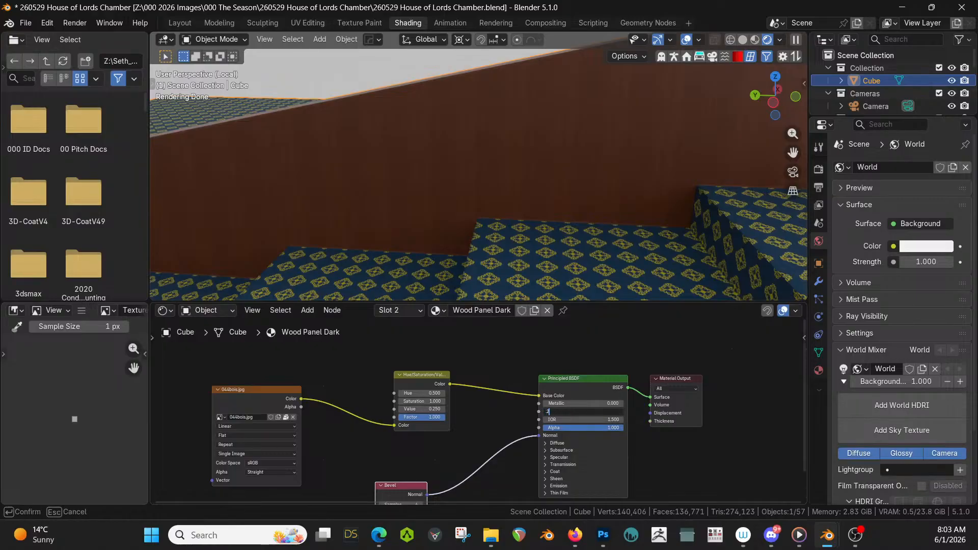
pyautogui.press('Return')
pyautogui.moveTo(454, 222); pyautogui.dragTo(548, 172, button='middle')
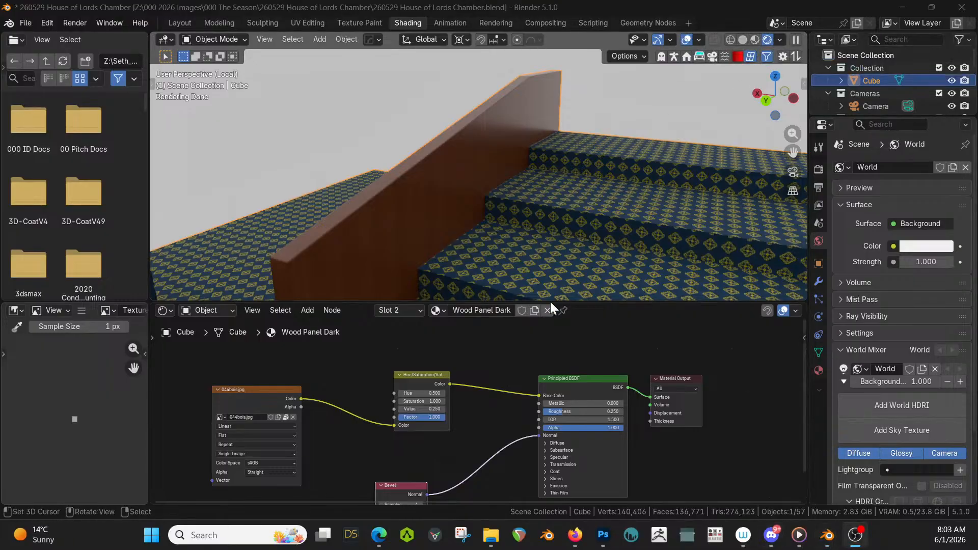
# Return to the Layout workspace and add a HardOps mirror modifier to the floor mesh via -Y
pyautogui.click(188, 24)
pyautogui.click(184, 23)
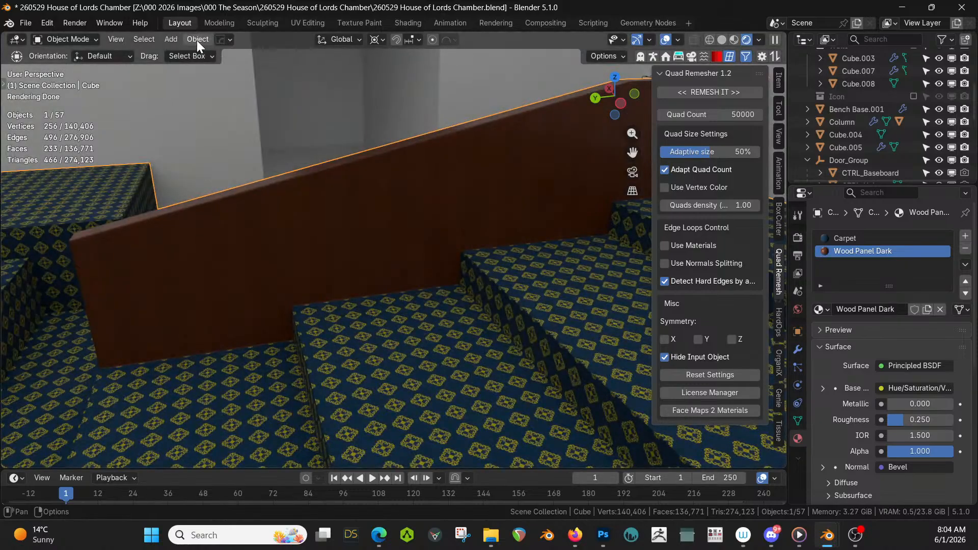
pyautogui.scroll(-6, 298, 177)
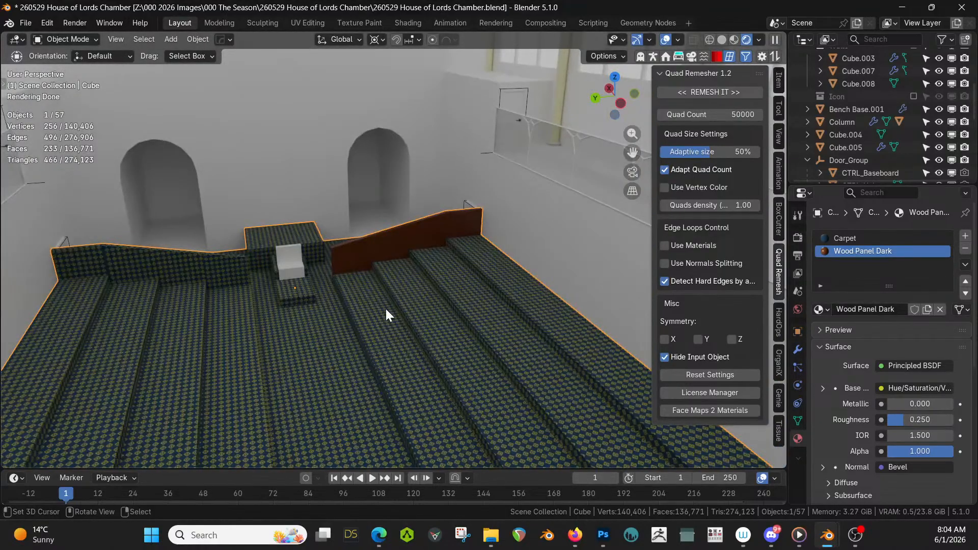
pyautogui.hotkey('alt', 'x')
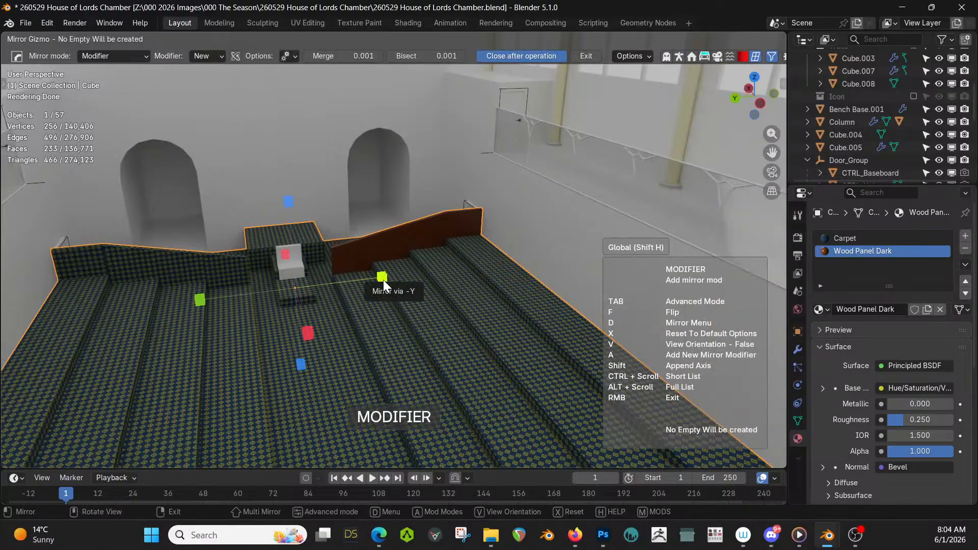
pyautogui.click(383, 279)
pyautogui.moveTo(388, 277); pyautogui.dragTo(497, 323, button='middle')
# Select the seated human figure on the floor's steps and frame it in the view
pyautogui.scroll(3, 429, 316)
pyautogui.scroll(3, 568, 202)
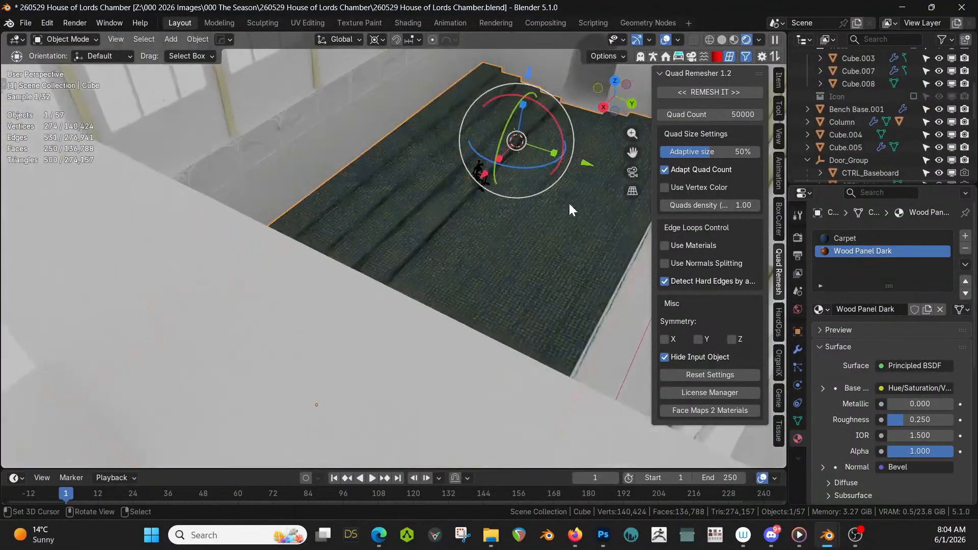
pyautogui.click(481, 176)
pyautogui.press('KP_Decimal')
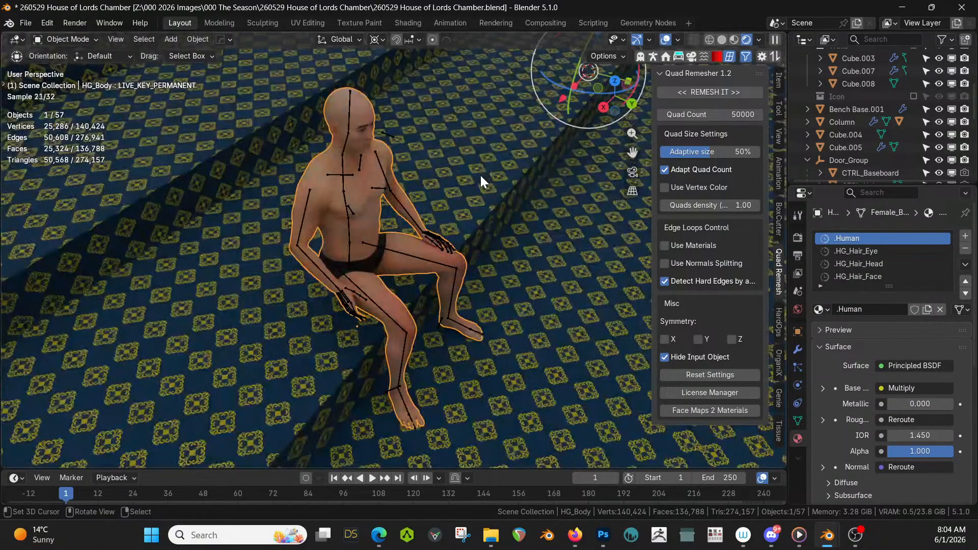
# Find Bench Base.001 in the scene hierarchy, select it and isolate it in local view
pyautogui.scroll(-5, 855, 103)
pyautogui.scroll(15, 856, 104)
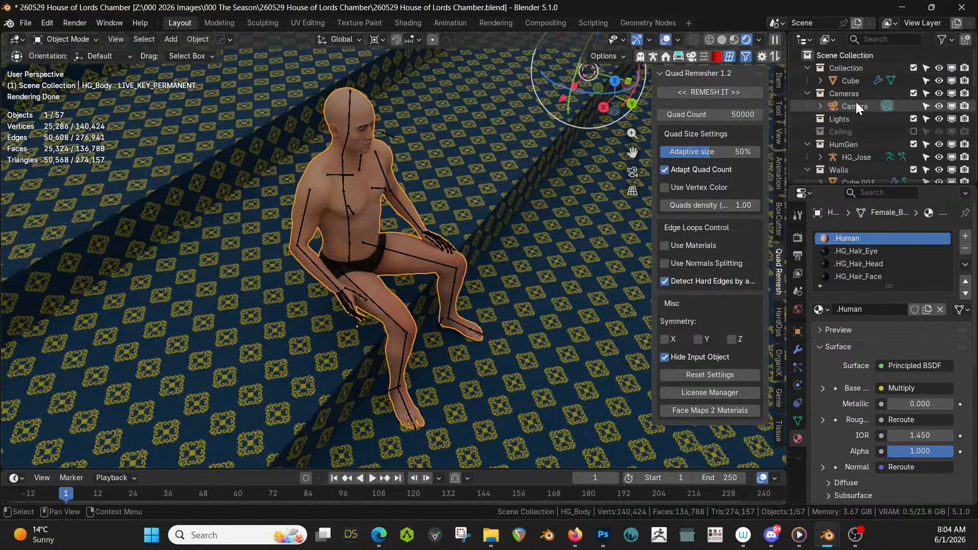
pyautogui.scroll(-6, 856, 106)
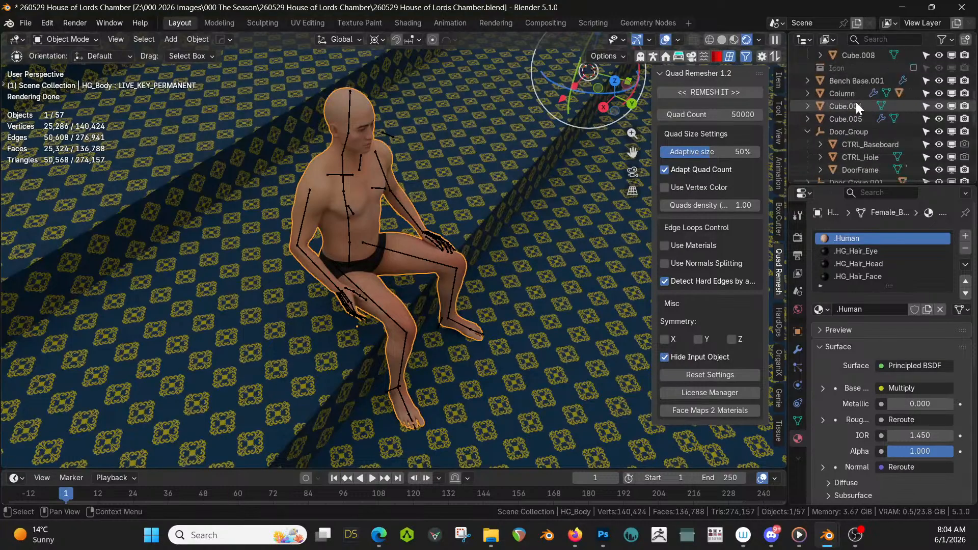
pyautogui.click(861, 81)
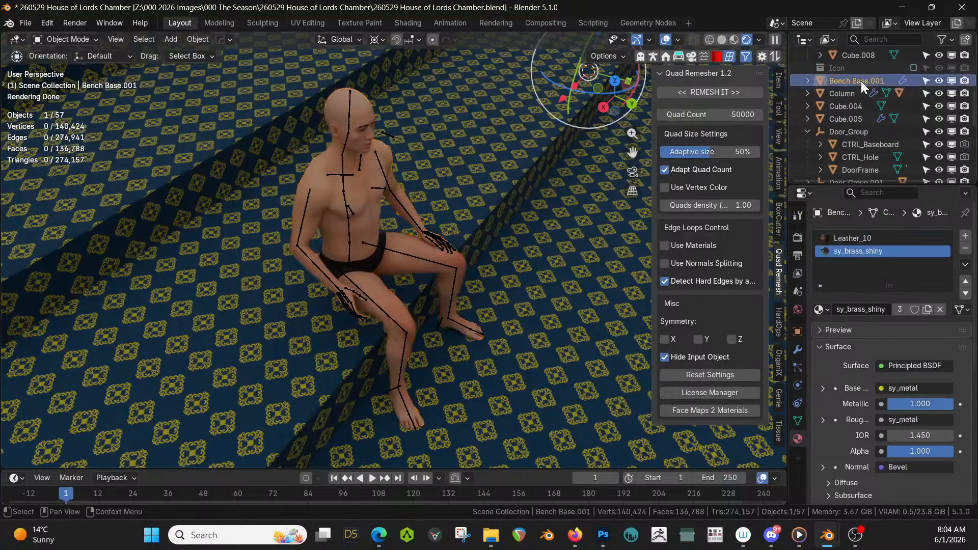
pyautogui.press('KP_Divide')
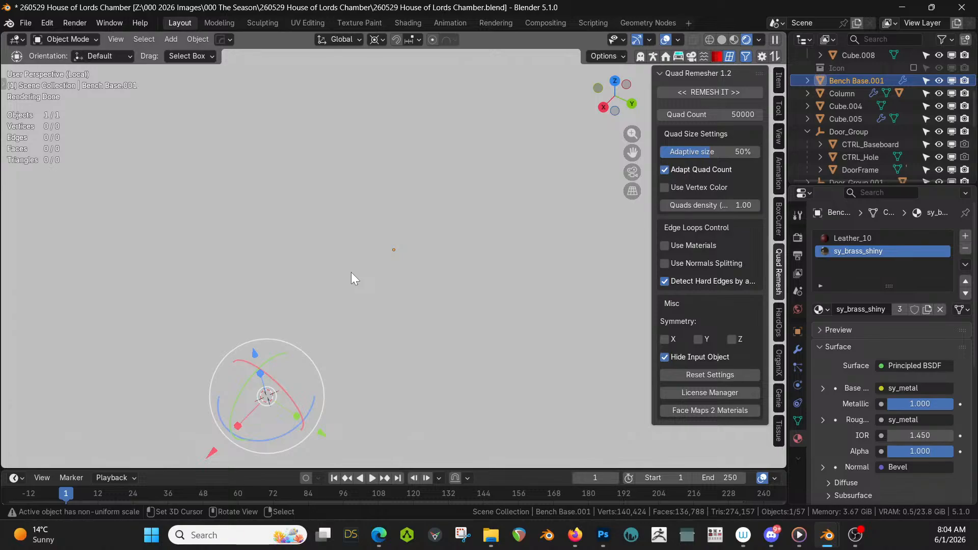
pyautogui.moveTo(338, 298); pyautogui.dragTo(467, 335, button='middle')
pyautogui.scroll(-6, 467, 335)
# Switch to solid shading and inspect the bench's base mesh in Edit Mode
pyautogui.press('z')
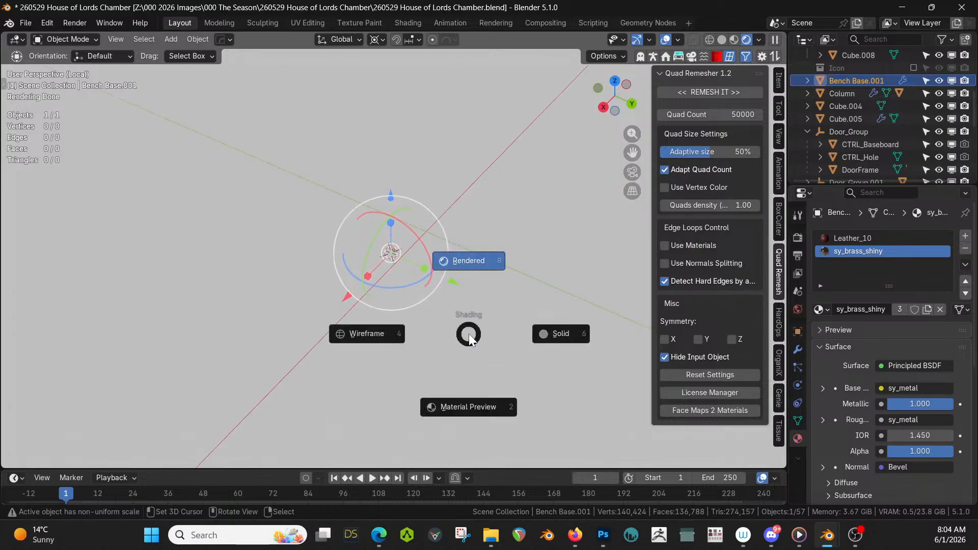
pyautogui.press('6')
pyautogui.press('Tab')
pyautogui.scroll(14, 470, 327)
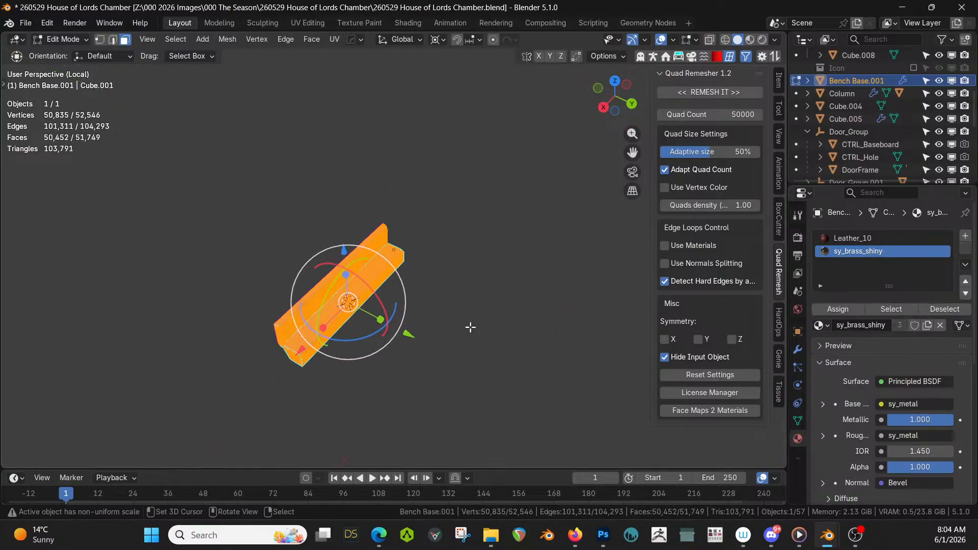
pyautogui.press('Tab')
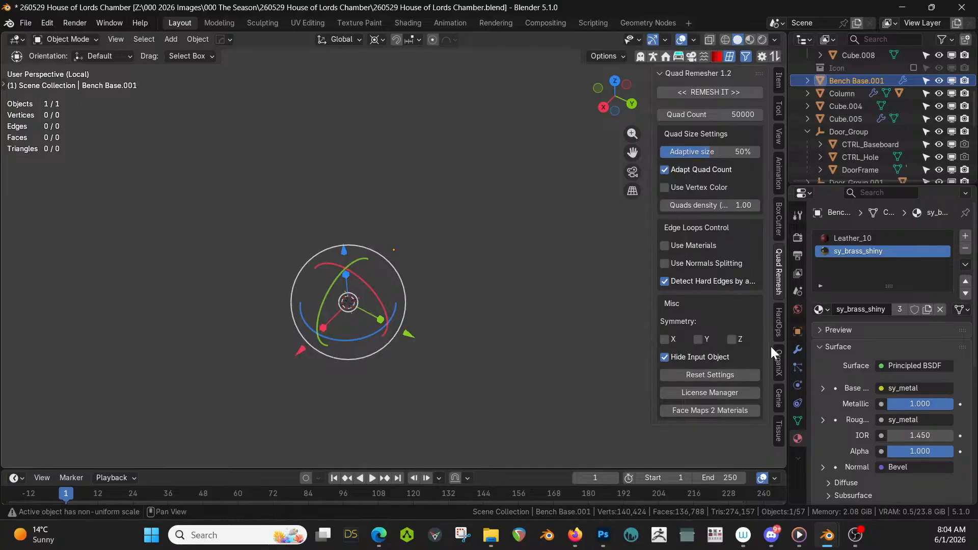
# Delete the Hops_Mirror modifier from Bench Base.001 and leave local view
pyautogui.click(798, 349)
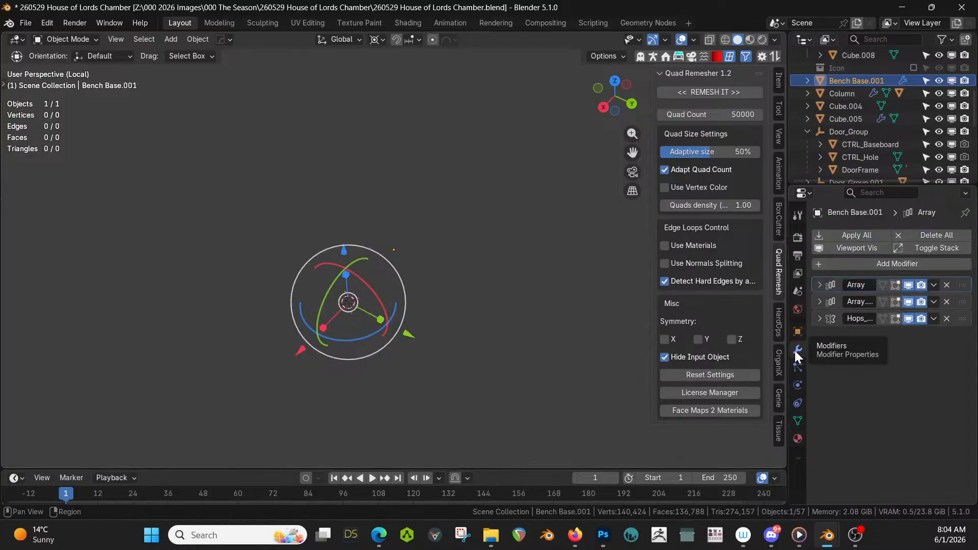
pyautogui.click(909, 318)
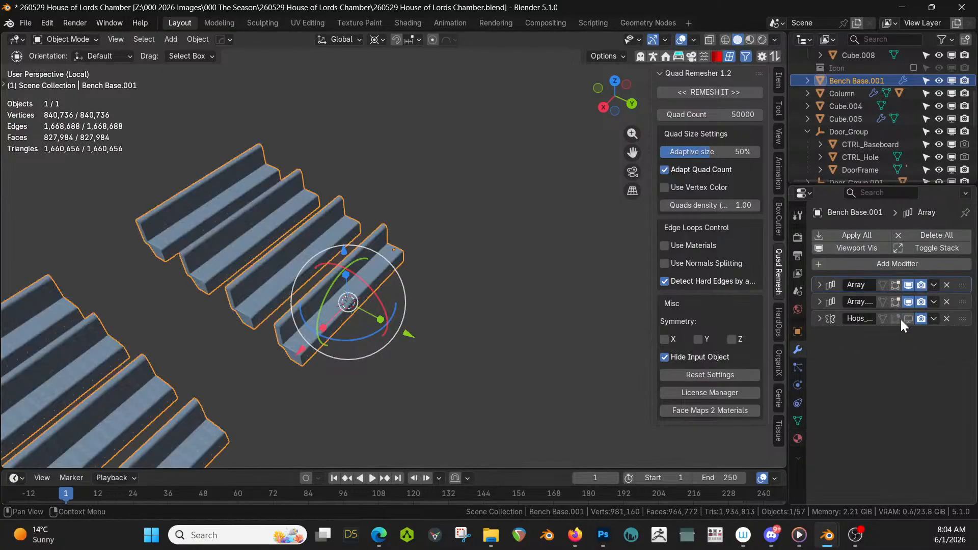
pyautogui.click(946, 319)
pyautogui.press('KP_Divide')
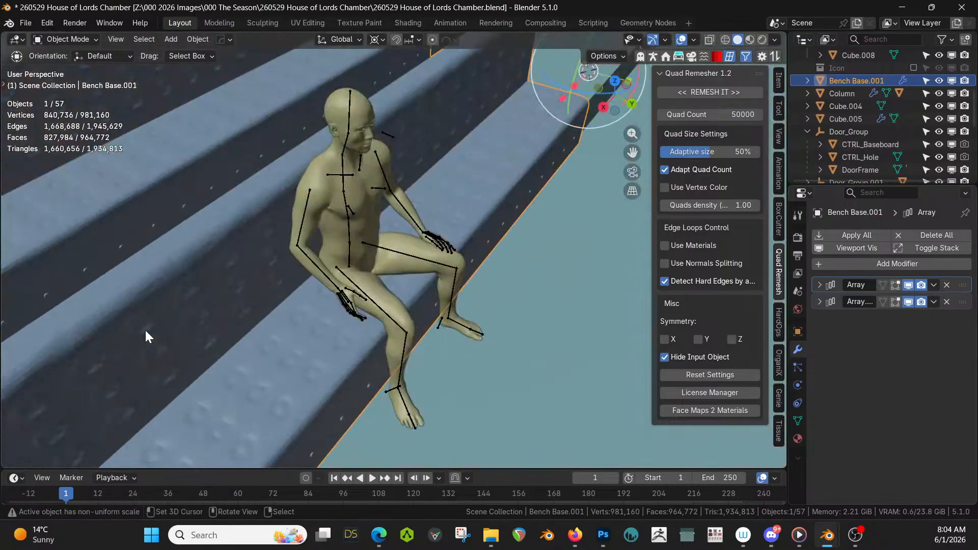
# Mirror the bench array via -Y using the floor mesh as the mirror object, and save the file
pyautogui.scroll(-10, 148, 326)
pyautogui.moveTo(198, 292); pyautogui.dragTo(768, 316, button='middle')
pyautogui.scroll(-3, 396, 224)
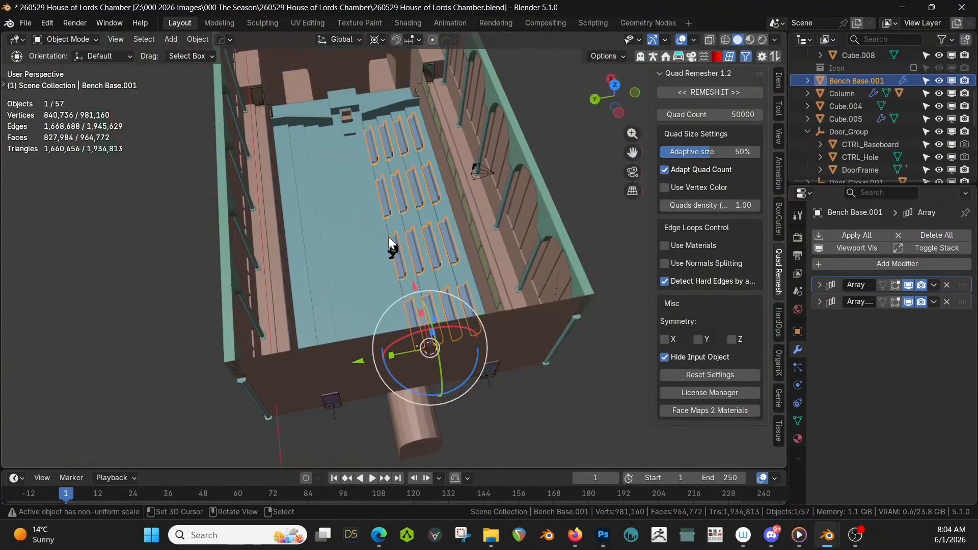
pyautogui.keyDown('shift'); pyautogui.click(388, 237); pyautogui.keyUp('shift')
pyautogui.hotkey('alt', 'x')
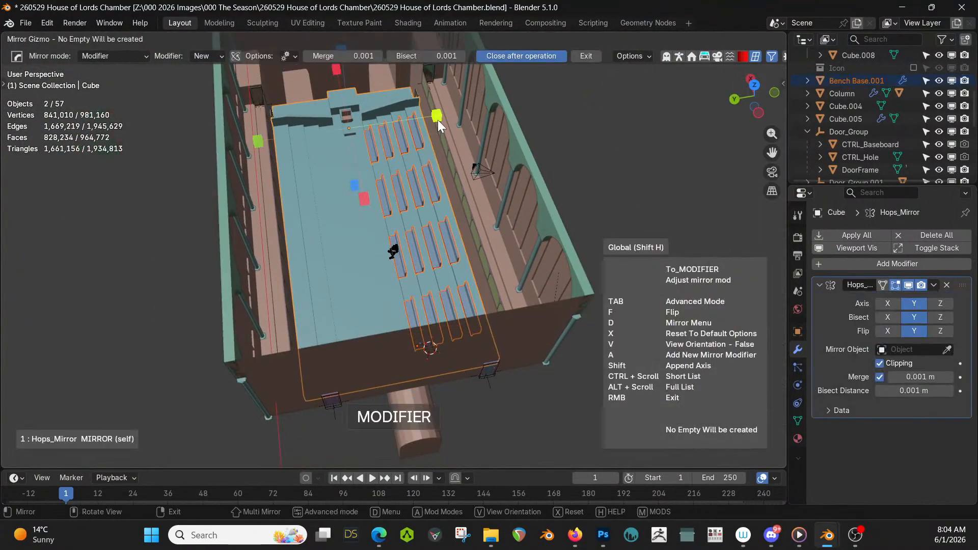
pyautogui.click(438, 116)
pyautogui.moveTo(424, 181); pyautogui.dragTo(457, 192, button='middle')
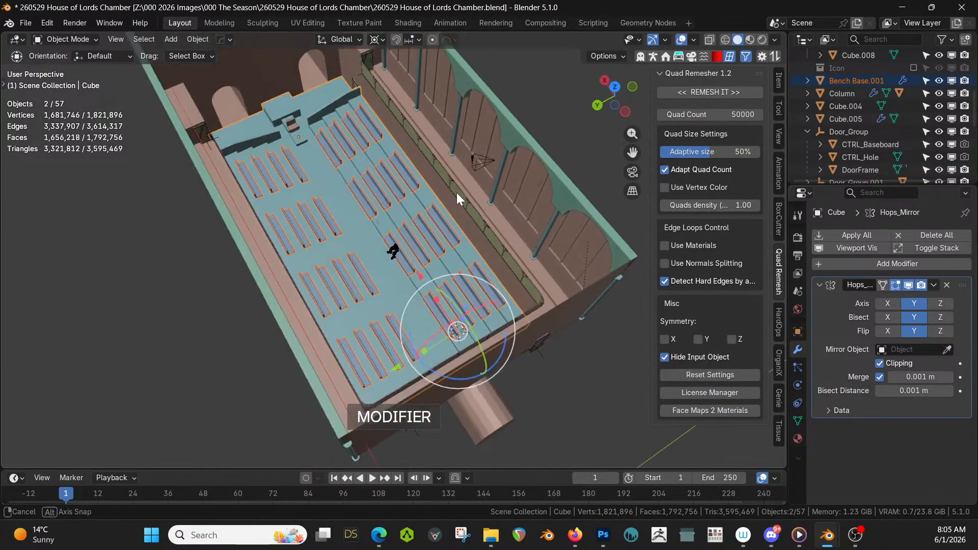
pyautogui.hotkey('ctrl', 's')
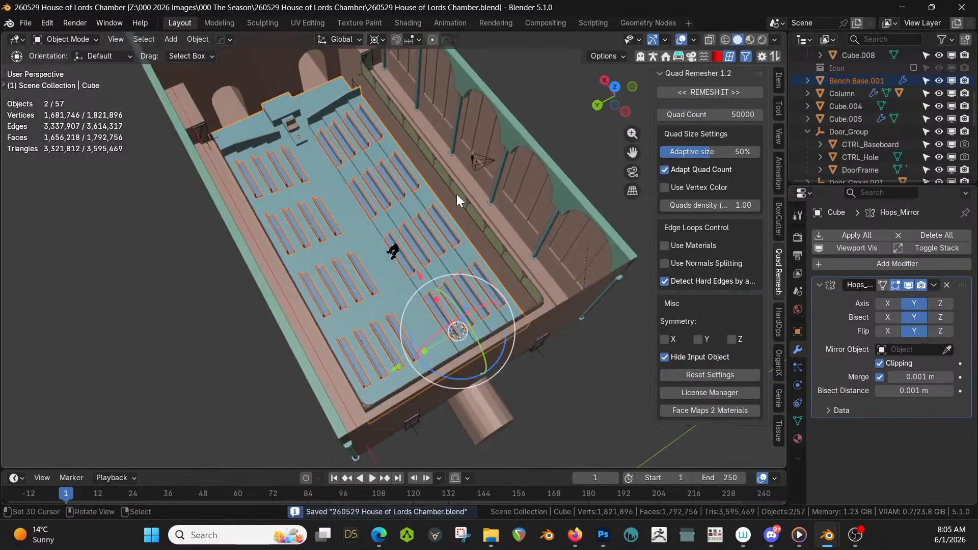
# Switch the viewport to rendered shading and examine the mirrored benches from near floor level along the aisle
pyautogui.scroll(6, 456, 194)
pyautogui.scroll(-2, 455, 199)
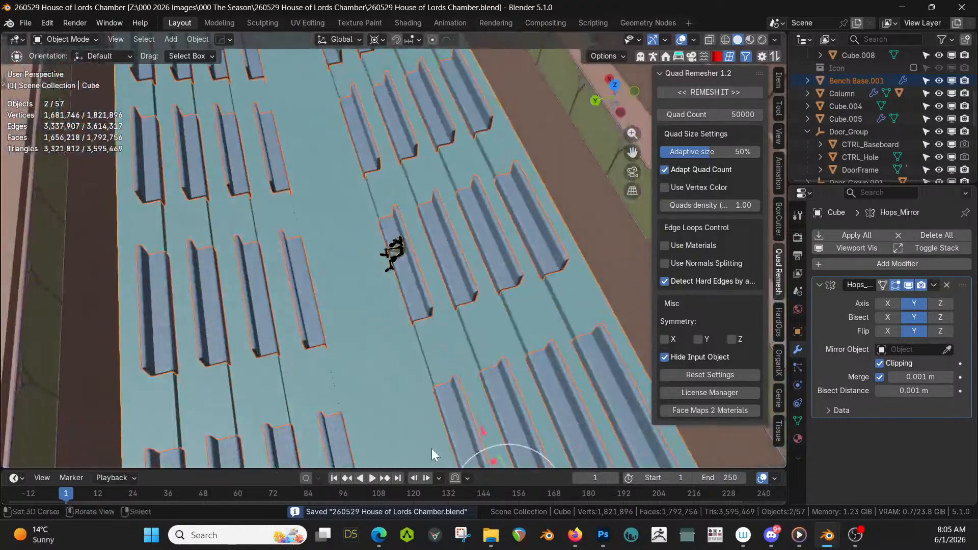
pyautogui.press('z')
pyautogui.press('r')
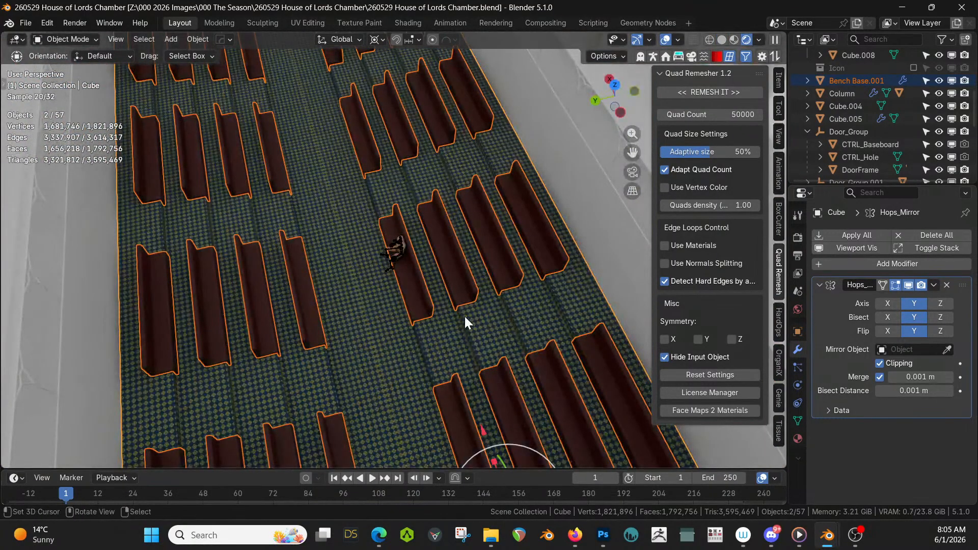
pyautogui.moveTo(464, 315); pyautogui.dragTo(469, 243, button='middle')
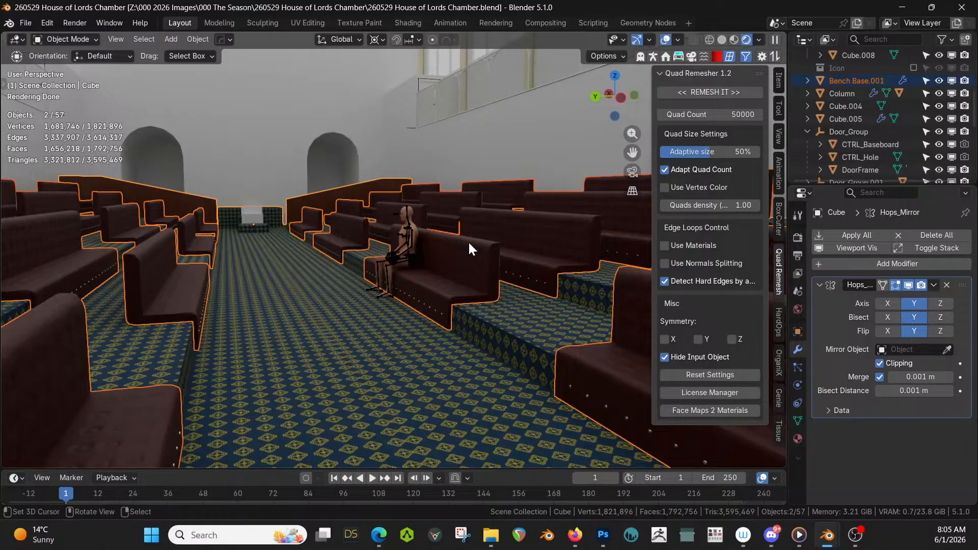
# Frame the throne, enter Edit Mode and add two evenly spaced horizontal loop cuts around its backrest
pyautogui.click(245, 215)
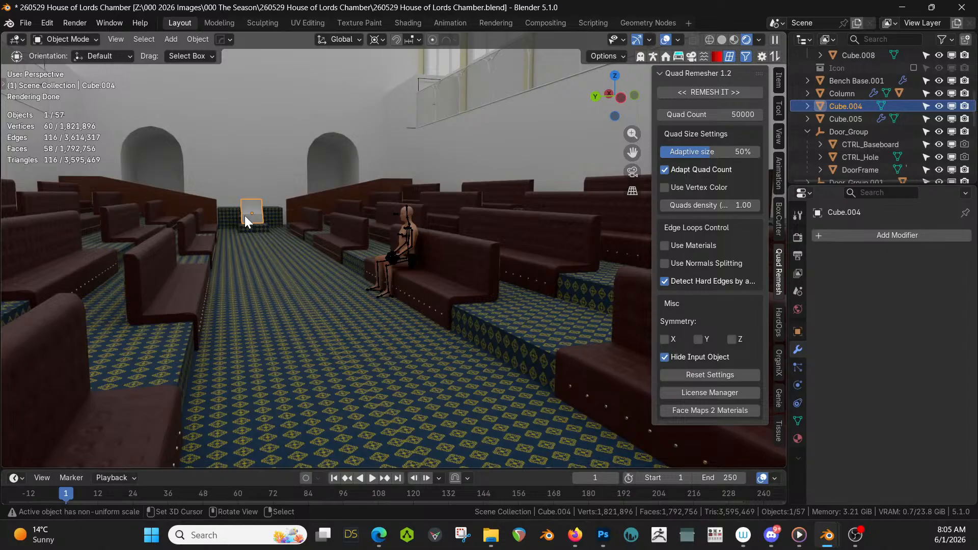
pyautogui.press('KP_Decimal')
pyautogui.moveTo(305, 210); pyautogui.dragTo(332, 236, button='middle')
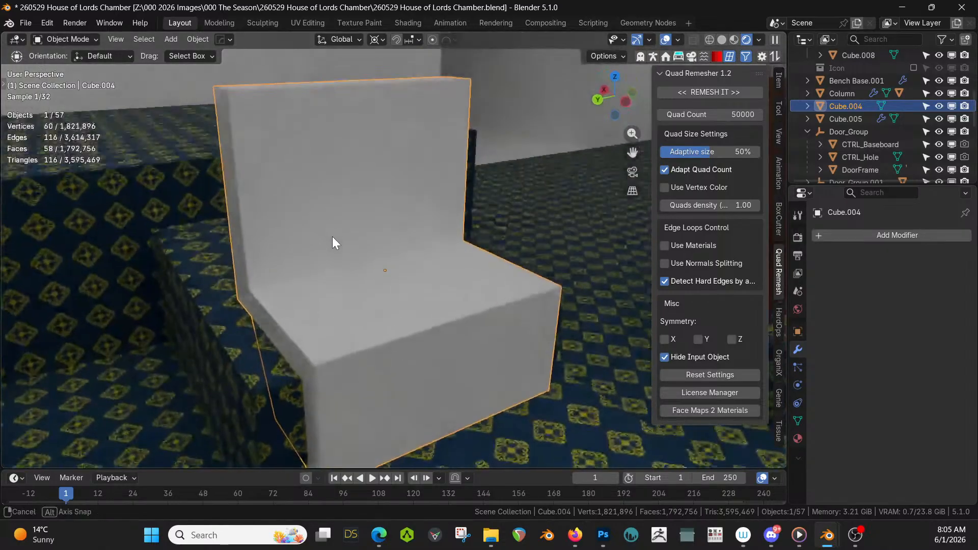
pyautogui.press('Tab')
pyautogui.click(289, 188)
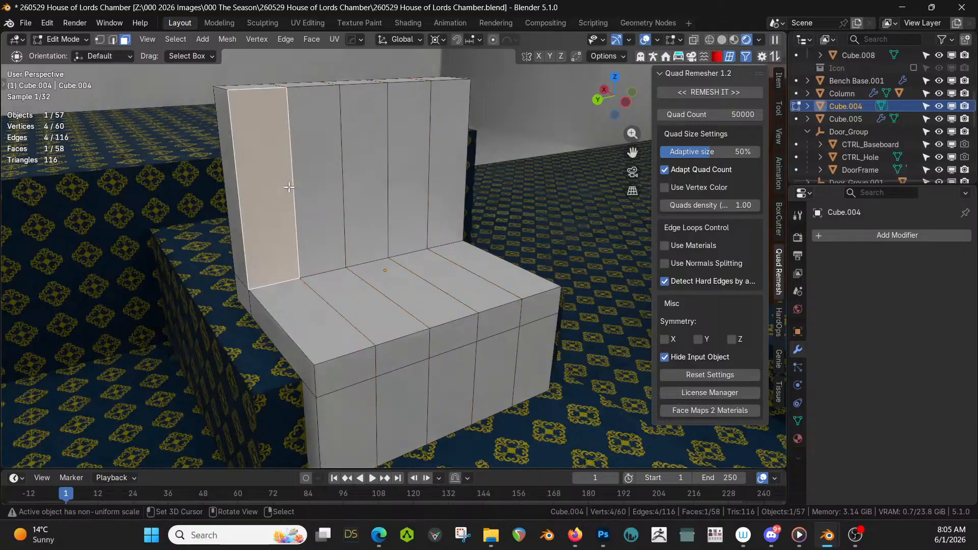
pyautogui.hotkey('ctrl', 'r')
pyautogui.scroll(1, 289, 188)
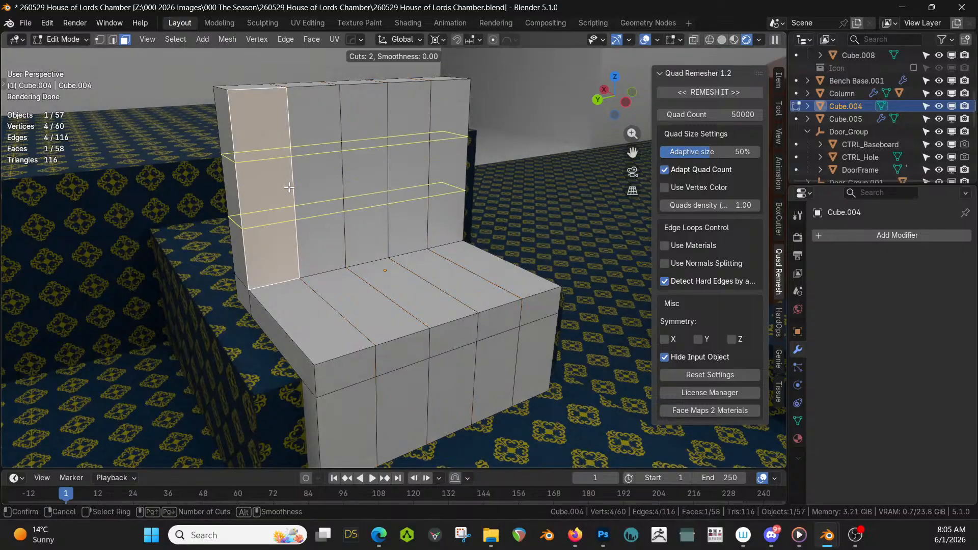
pyautogui.click(289, 188)
pyautogui.rightClick(298, 194)
# Add two evenly spaced loop cuts running across the throne's seat and switch to vertex selection
pyautogui.hotkey('ctrl', 'r')
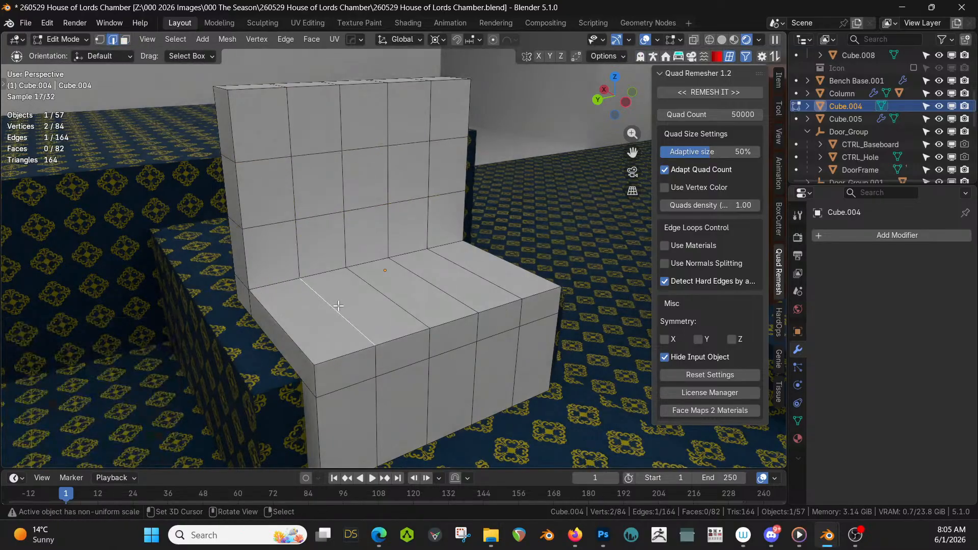
pyautogui.scroll(1, 338, 305)
pyautogui.scroll(-1, 338, 306)
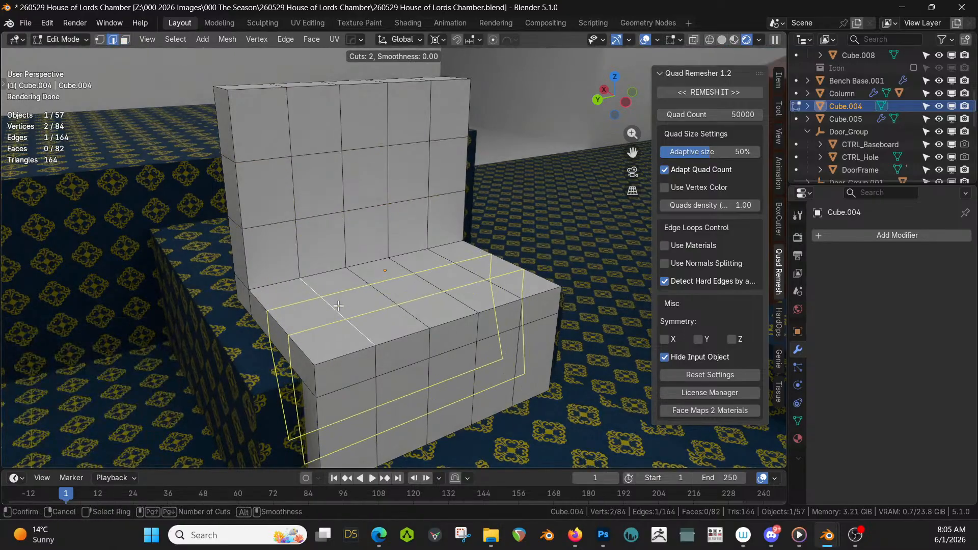
pyautogui.click(338, 306)
pyautogui.rightClick(338, 306)
pyautogui.moveTo(338, 305); pyautogui.dragTo(353, 347, button='middle')
pyautogui.press('1')
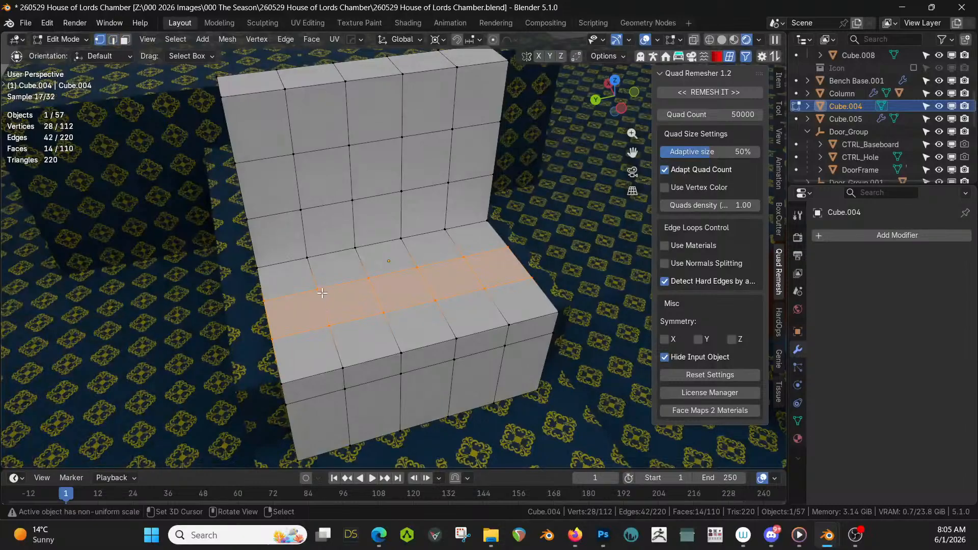
# Select the eight interior vertices of the throne's seat grid where the loop cuts cross
pyautogui.click(323, 309)
pyautogui.keyDown('shift'); pyautogui.click(368, 278); pyautogui.keyUp('shift')
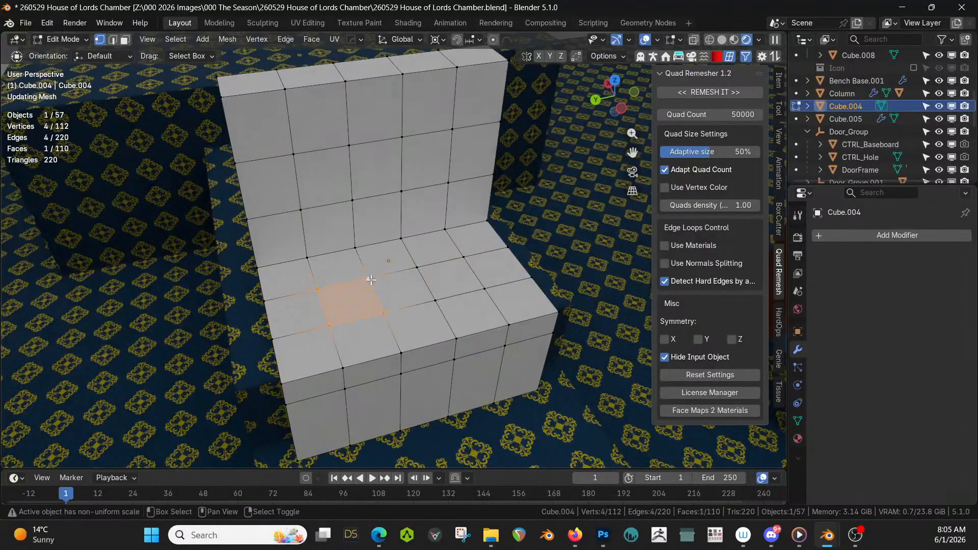
pyautogui.keyDown('shift'); pyautogui.click(416, 267); pyautogui.keyUp('shift')
pyautogui.keyDown('shift'); pyautogui.click(434, 301); pyautogui.keyUp('shift')
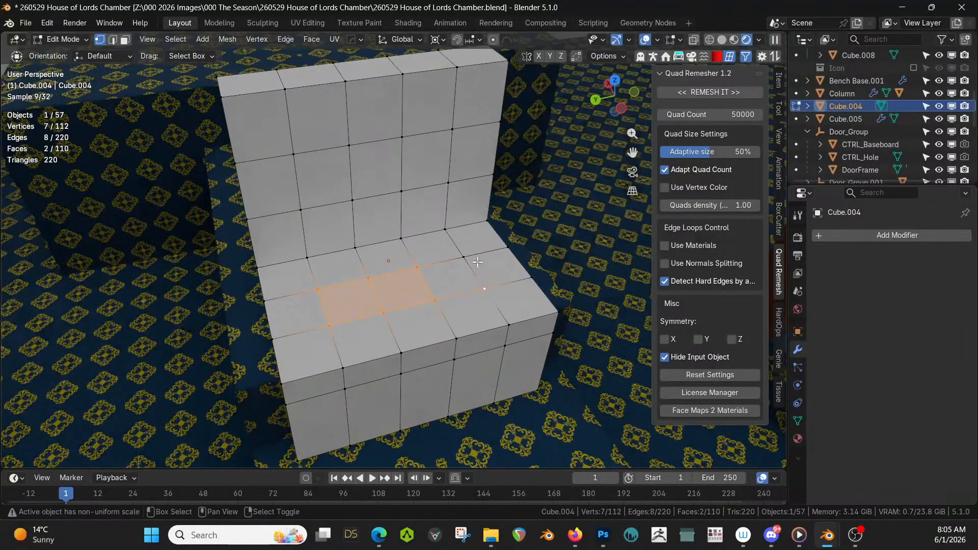
pyautogui.keyDown('shift'); pyautogui.click(463, 257); pyautogui.keyUp('shift')
# Add the eight interior grid vertices on the front of the throne's backrest to the selection
pyautogui.keyDown('shift'); pyautogui.click(447, 182); pyautogui.keyUp('shift')
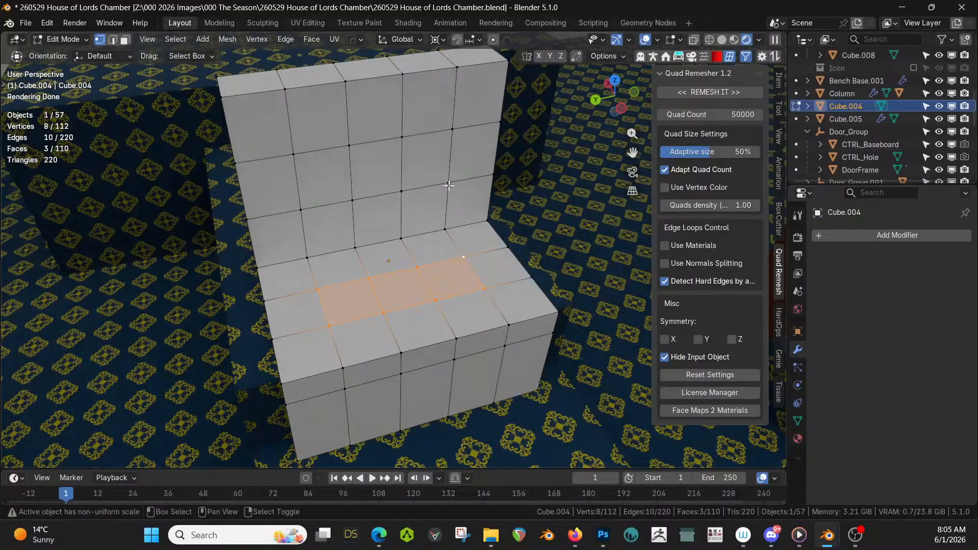
pyautogui.keyDown('ctrl'); pyautogui.click(290, 212); pyautogui.keyUp('ctrl')
pyautogui.keyDown('shift'); pyautogui.click(293, 154); pyautogui.keyUp('shift')
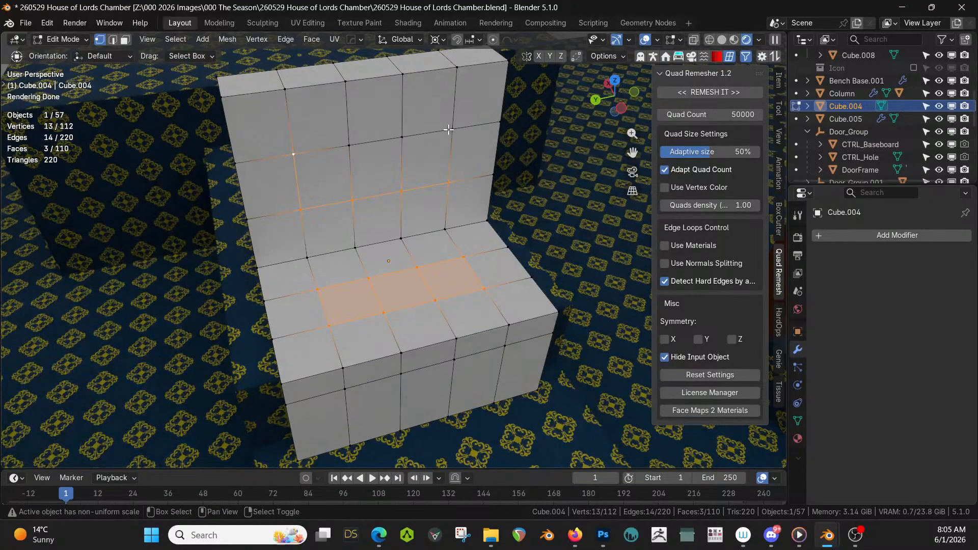
pyautogui.keyDown('shift'); pyautogui.click(450, 129); pyautogui.keyUp('shift')
pyautogui.keyDown('shift'); pyautogui.click(402, 137); pyautogui.keyUp('shift')
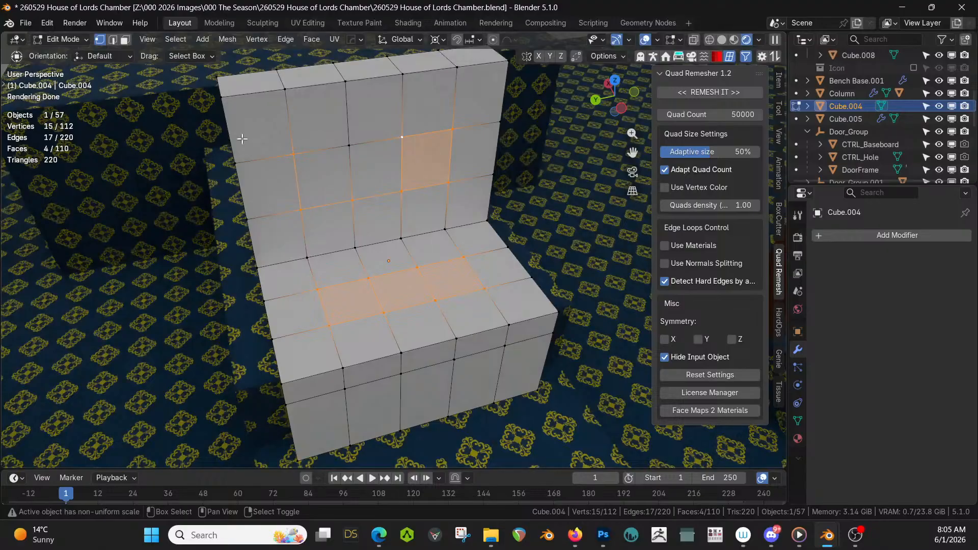
pyautogui.keyDown('shift'); pyautogui.click(348, 146); pyautogui.keyUp('shift')
pyautogui.moveTo(348, 146); pyautogui.dragTo(414, 297, button='middle')
pyautogui.press('q')
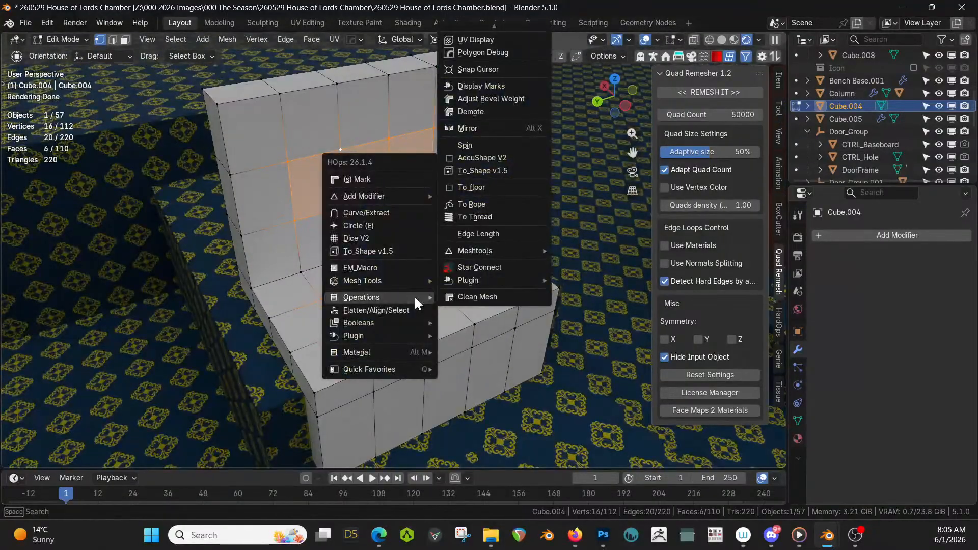
pyautogui.click(388, 225)
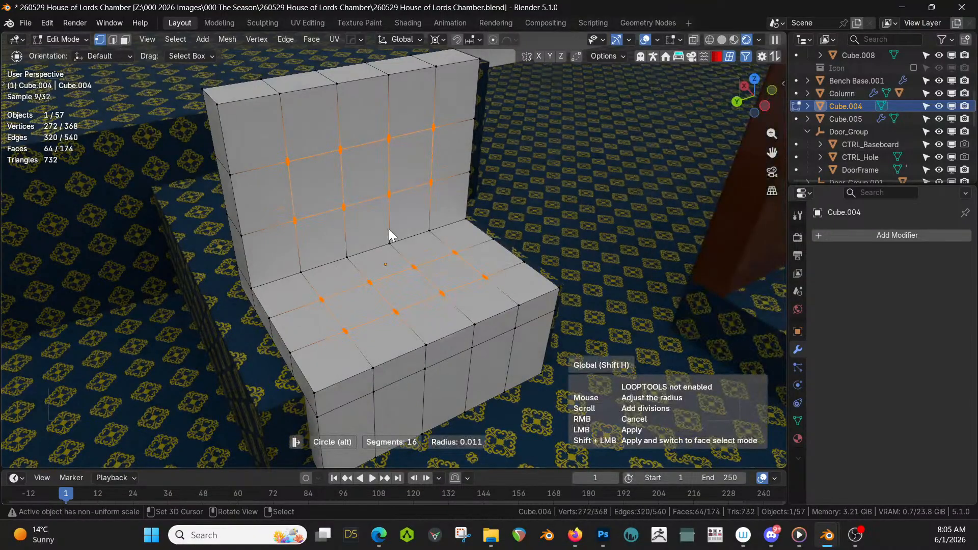
pyautogui.rightClick(401, 234)
# Apply the throne's rotation and scale in Object Mode
pyautogui.press('Tab')
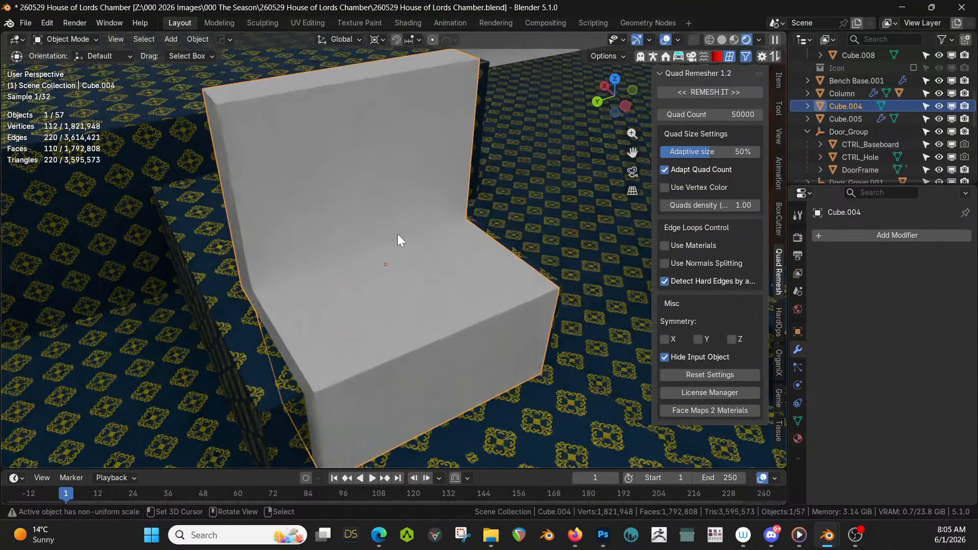
pyautogui.hotkey('ctrl', 'a')
pyautogui.click(396, 234)
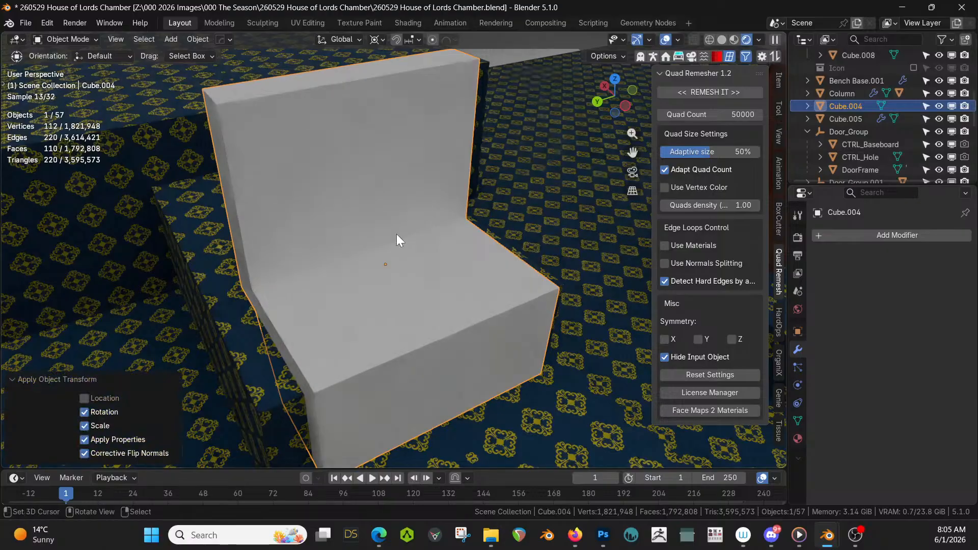
# Convert the selected seat and backrest vertices into 16-segment circles with a radius of about 0.03 using the HardOps Circle operation
pyautogui.press('Tab')
pyautogui.press('q')
pyautogui.click(395, 234)
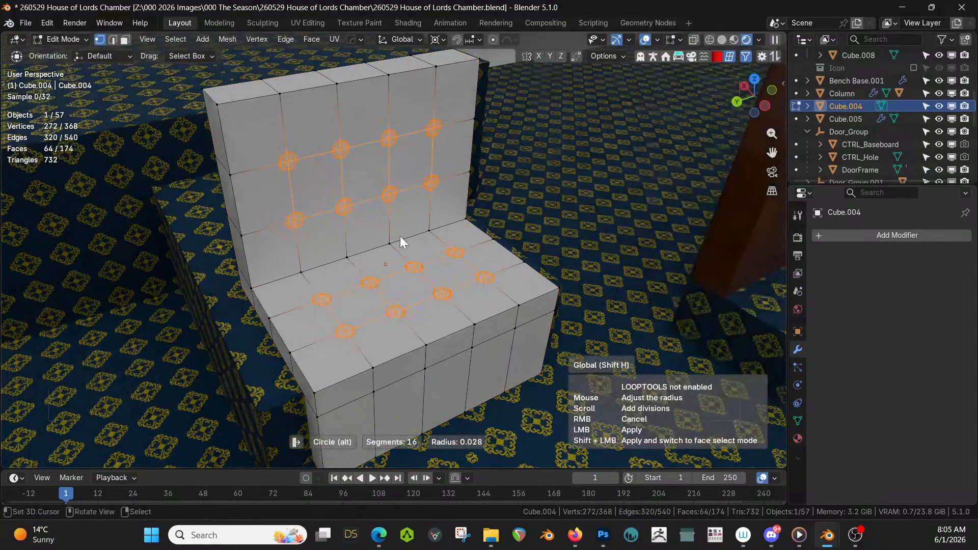
pyautogui.click(399, 236)
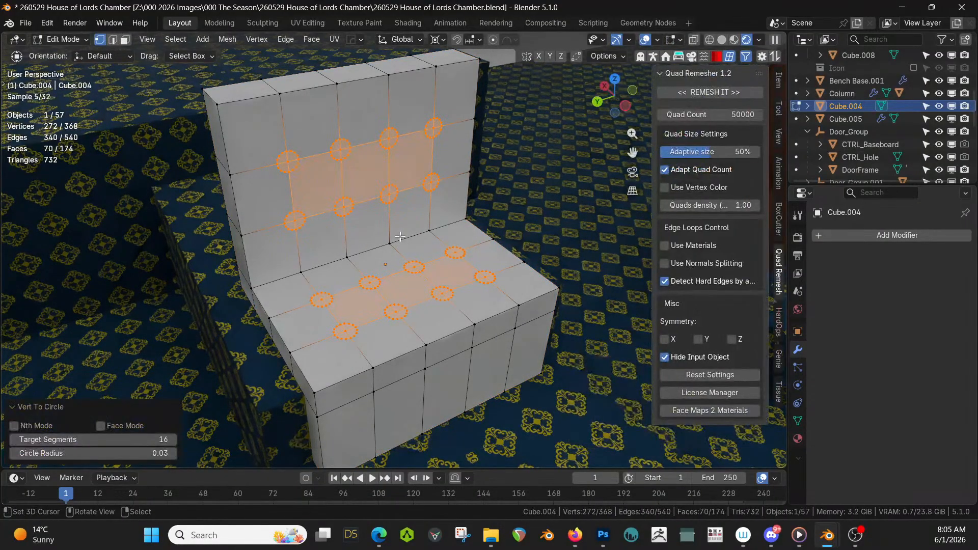
# Deselect the large faces between the circles on the seat and backrest, keeping only the circular faces selected
pyautogui.press('3')
pyautogui.scroll(2, 407, 257)
pyautogui.keyDown('shift'); pyautogui.click(344, 334); pyautogui.keyUp('shift')
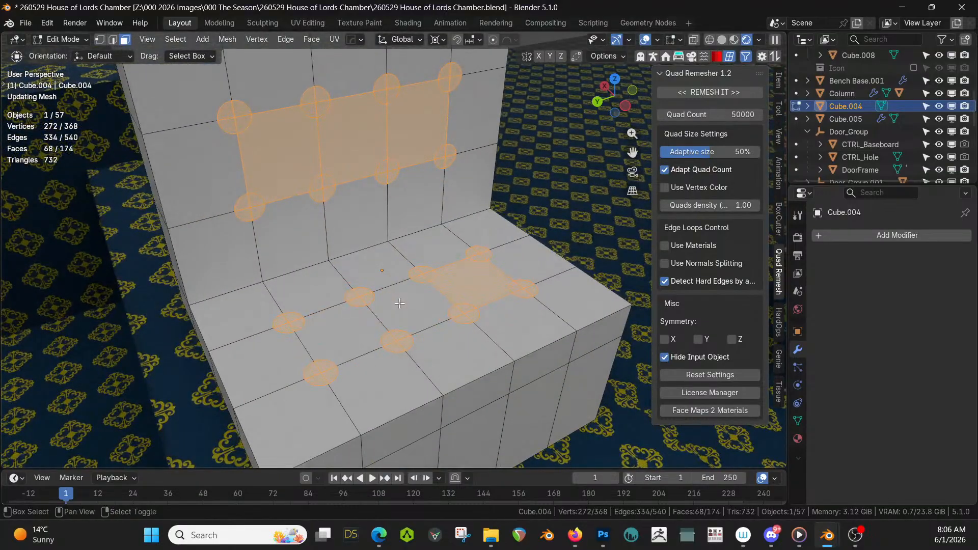
pyautogui.keyDown('shift'); pyautogui.click(412, 150); pyautogui.keyUp('shift')
pyautogui.keyDown('shift'); pyautogui.click(363, 135); pyautogui.keyUp('shift')
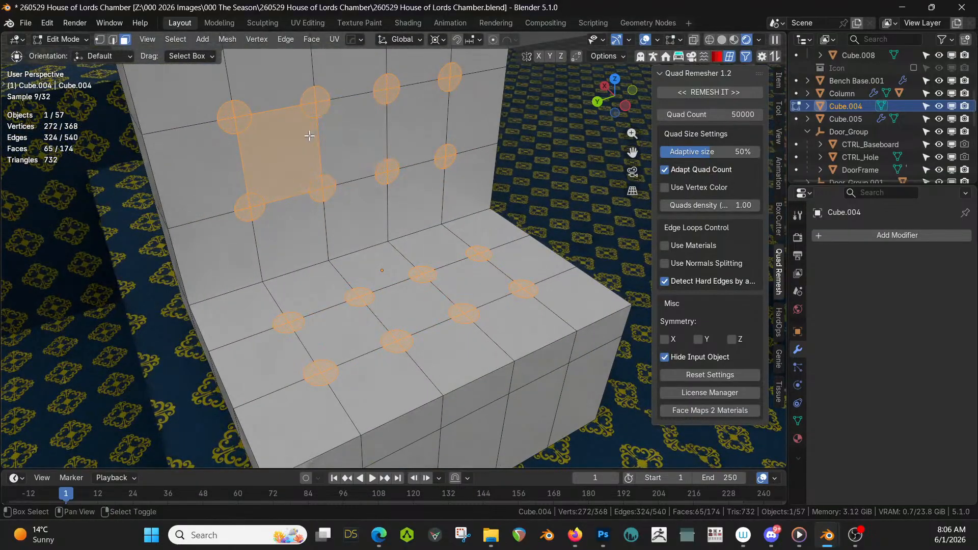
pyautogui.keyDown('shift'); pyautogui.click(294, 140); pyautogui.keyUp('shift')
# Extrude the circular faces along their normals into the cushions by about 0.0078 m
pyautogui.moveTo(294, 140); pyautogui.dragTo(463, 255, button='middle')
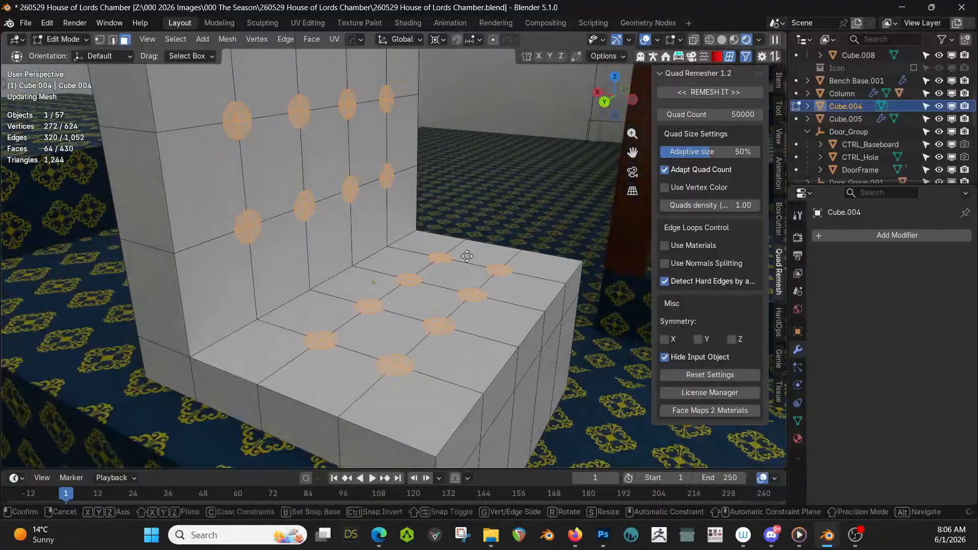
pyautogui.press('e')
pyautogui.press('Escape')
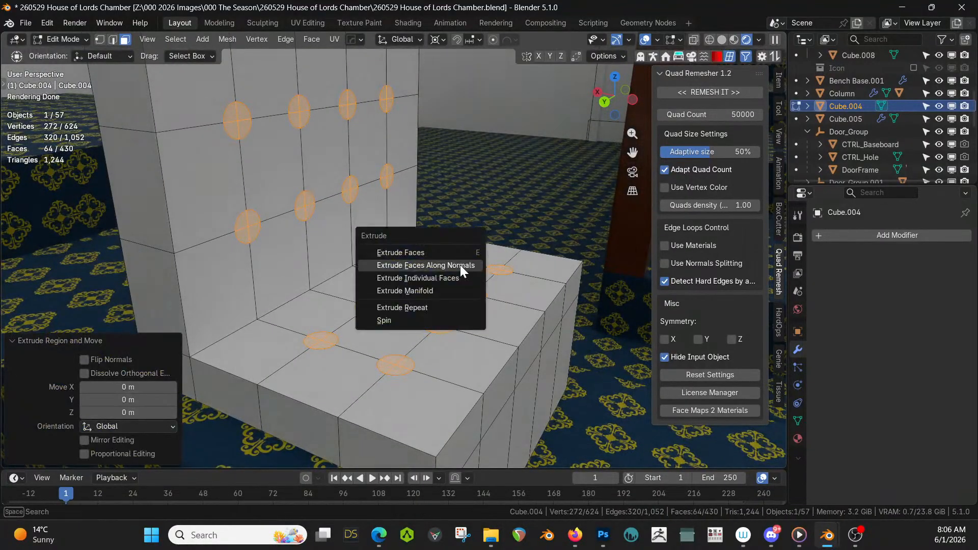
pyautogui.hotkey('alt', 'e')
pyautogui.click(457, 265)
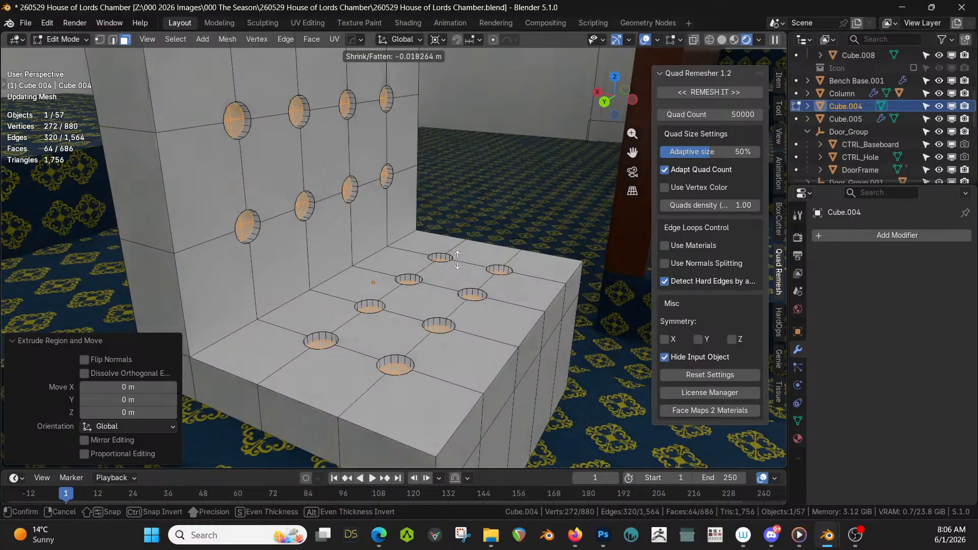
pyautogui.click(458, 256)
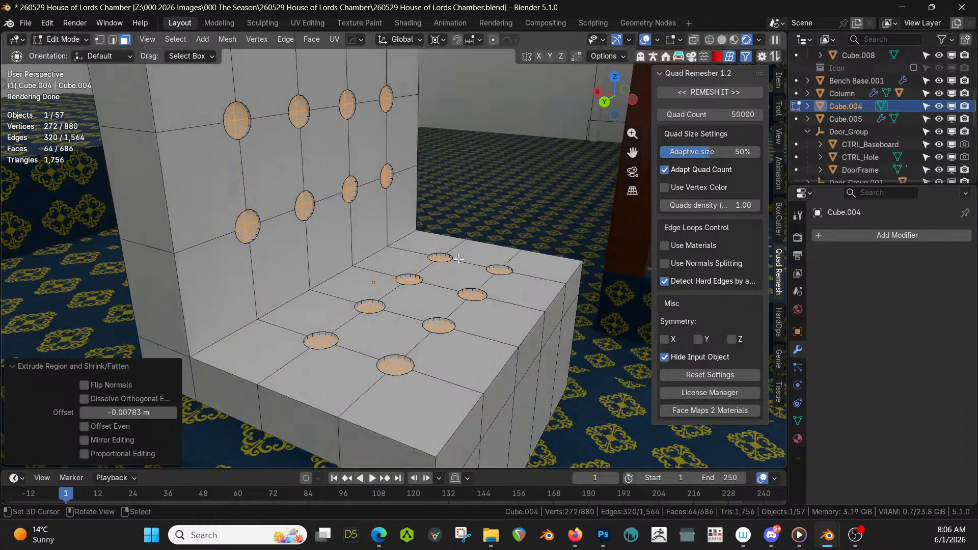
# Shrink the selection to the centre vertices of the recessed circles and dissolve them
pyautogui.moveTo(458, 256); pyautogui.dragTo(417, 146, button='middle')
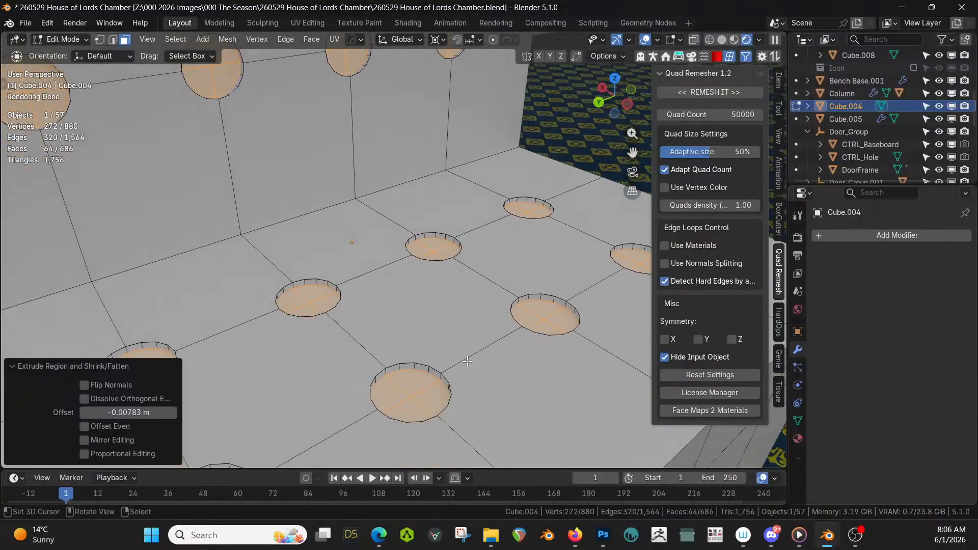
pyautogui.press('1')
pyautogui.press('ctrl+KP_Subtract')
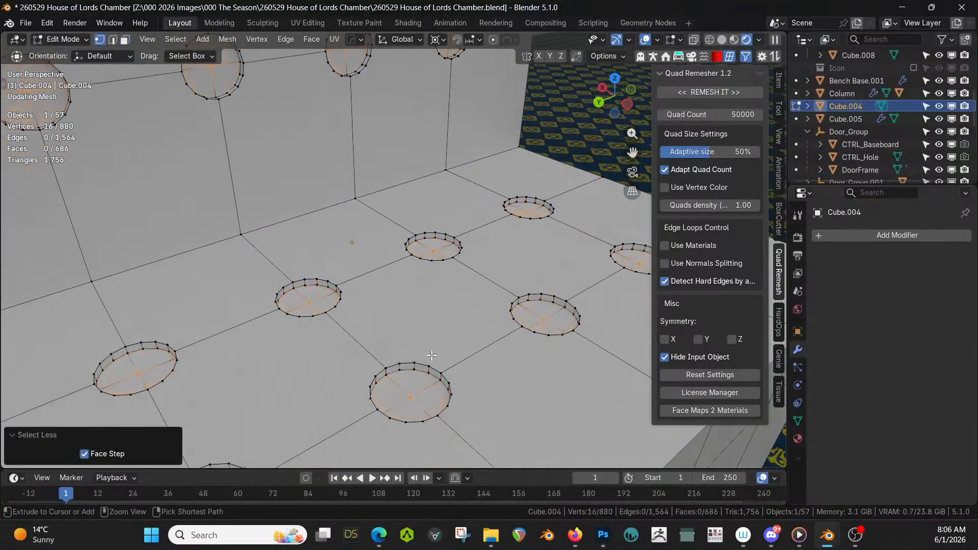
pyautogui.hotkey('ctrl', 'x')
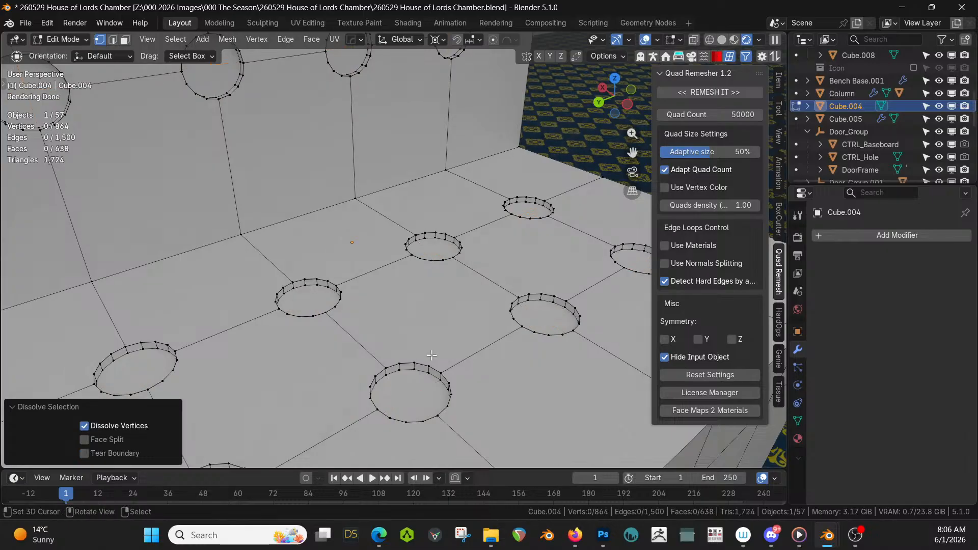
# Select every recessed circle face by matching polygon sides and inset them by about 0.0114 m
pyautogui.press('3')
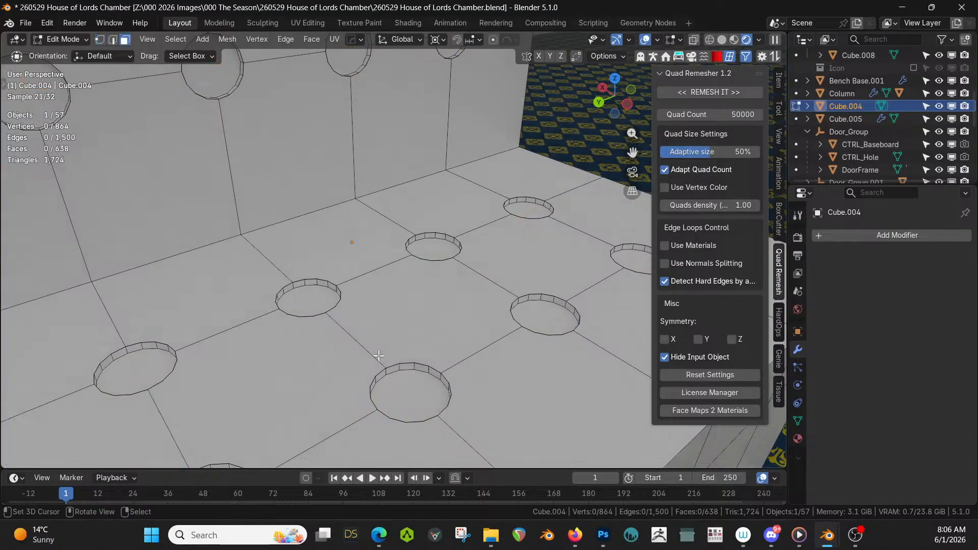
pyautogui.click(313, 298)
pyautogui.hotkey('shift', 'g')
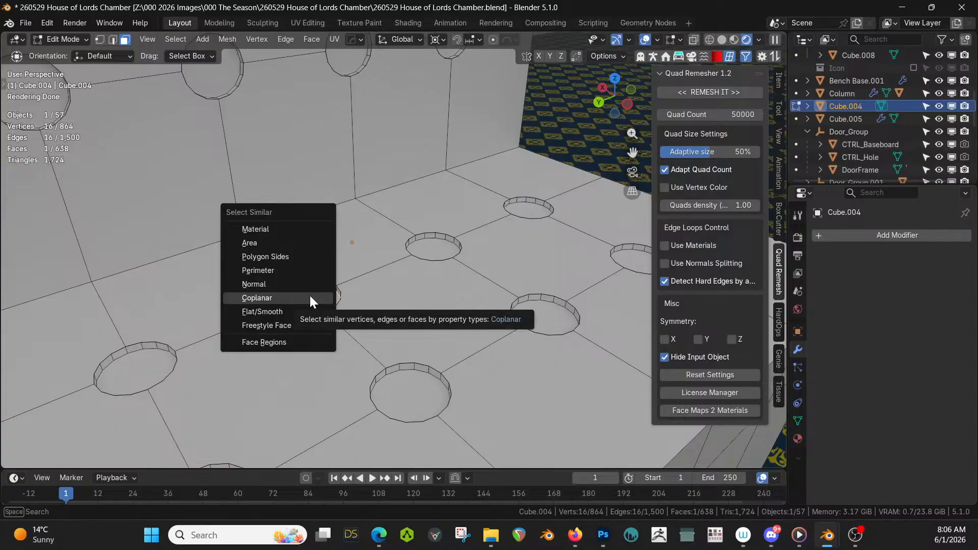
pyautogui.click(277, 255)
pyautogui.moveTo(277, 255); pyautogui.dragTo(404, 334, button='middle')
pyautogui.press('i')
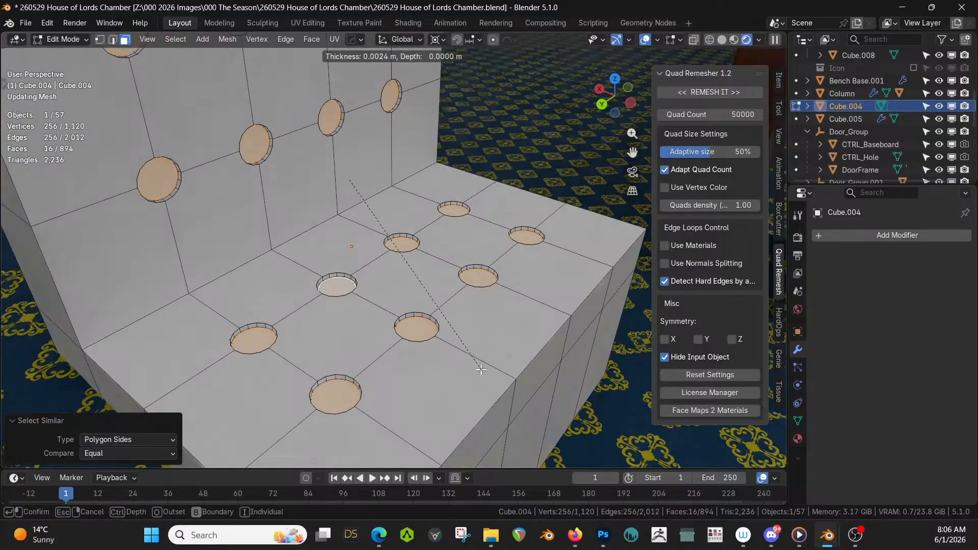
pyautogui.click(476, 366)
# Extrude the inset circle faces outward along their normals by about 0.008 m to form raised buttons
pyautogui.press('e')
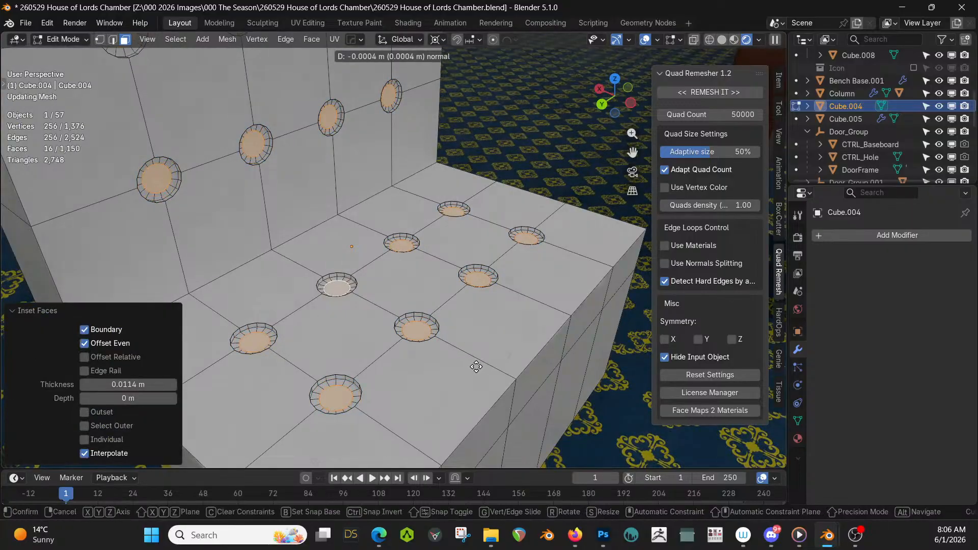
pyautogui.press('Escape')
pyautogui.hotkey('alt', 'e')
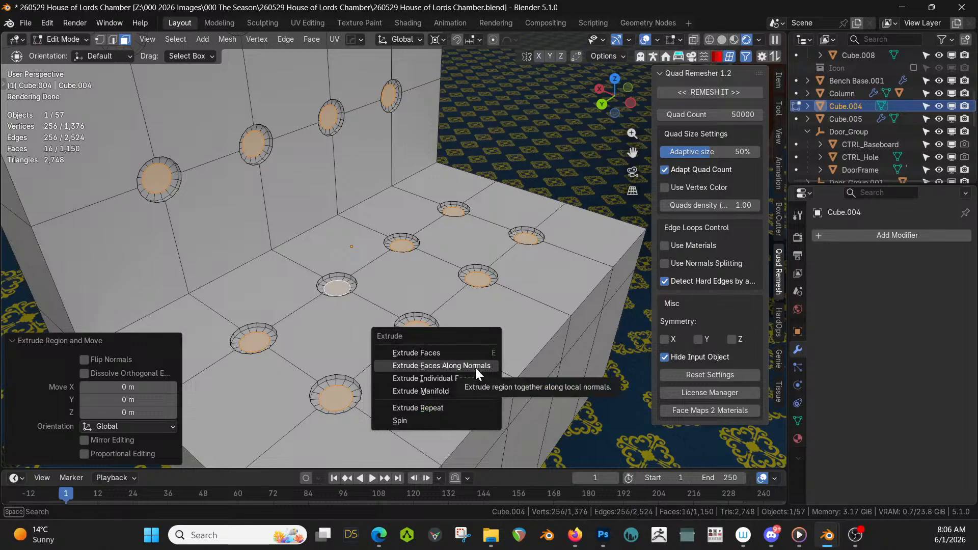
pyautogui.click(475, 365)
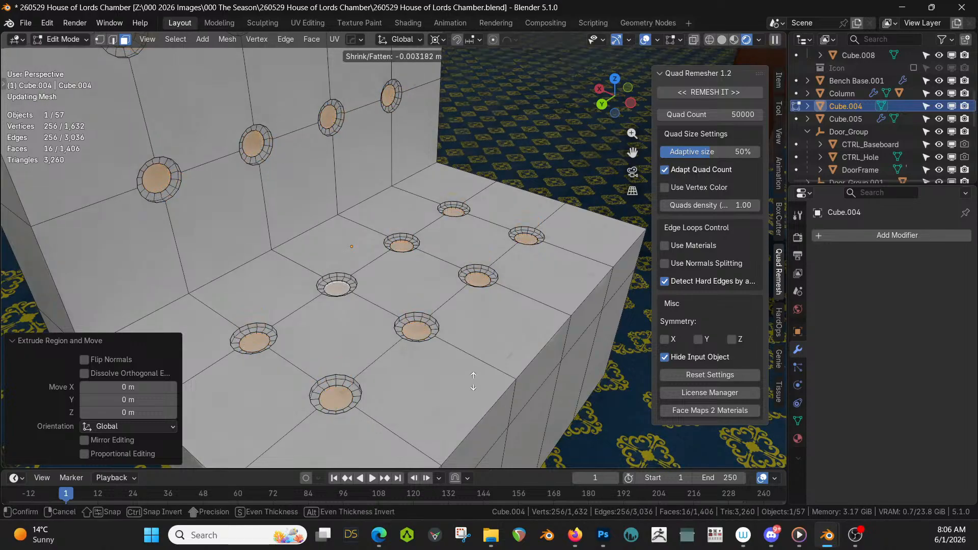
pyautogui.click(448, 377)
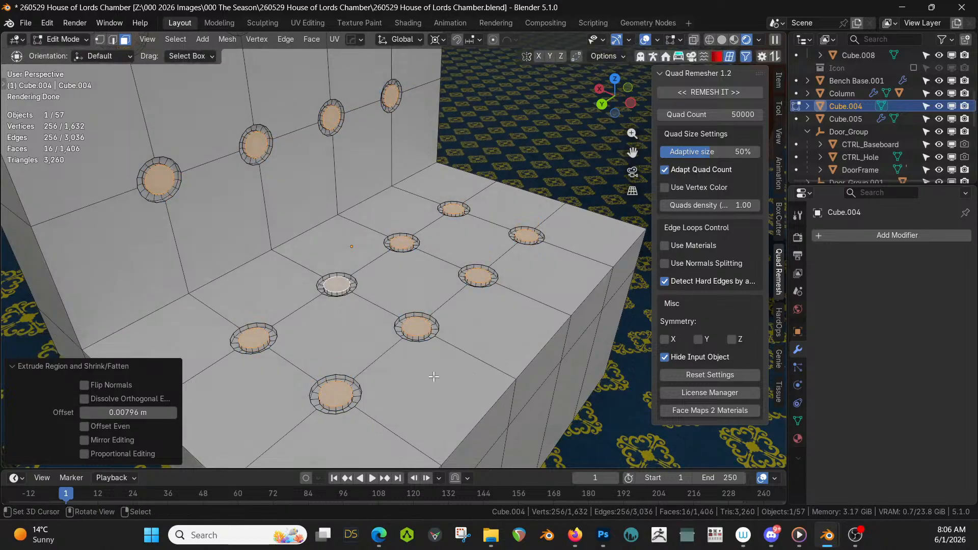
# Set the edge crease of the raised button faces to 1
pyautogui.hotkey('shift', 'e')
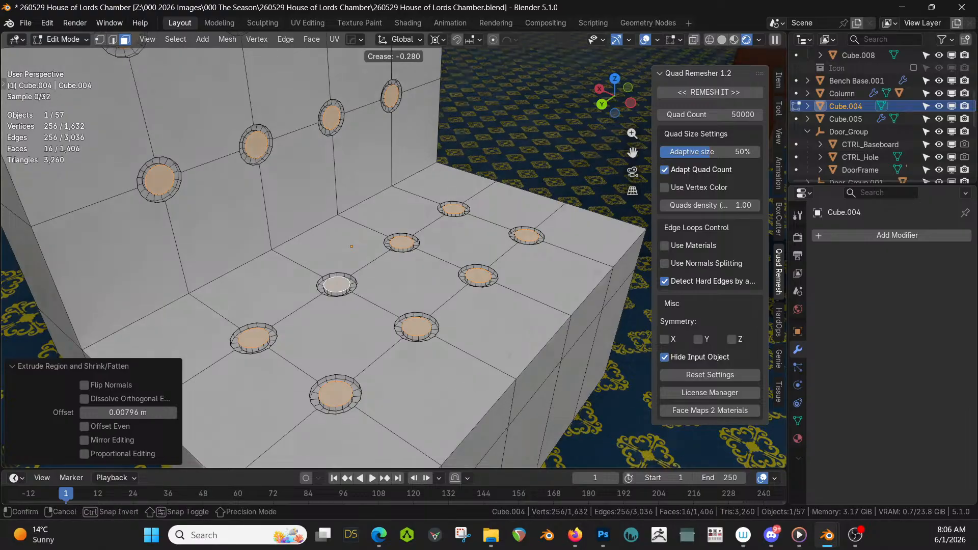
pyautogui.click(420, 336)
pyautogui.click(123, 453)
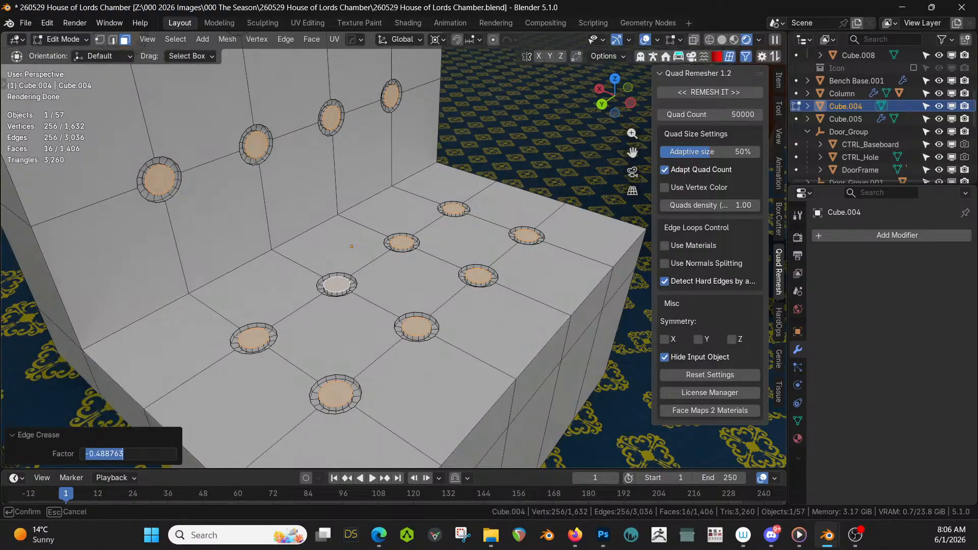
pyautogui.write('1')
pyautogui.press('Return')
# Select the throne's side profile edges from the front base corner across the seat and up the backrest on one side
pyautogui.moveTo(122, 451); pyautogui.dragTo(210, 429, button='middle')
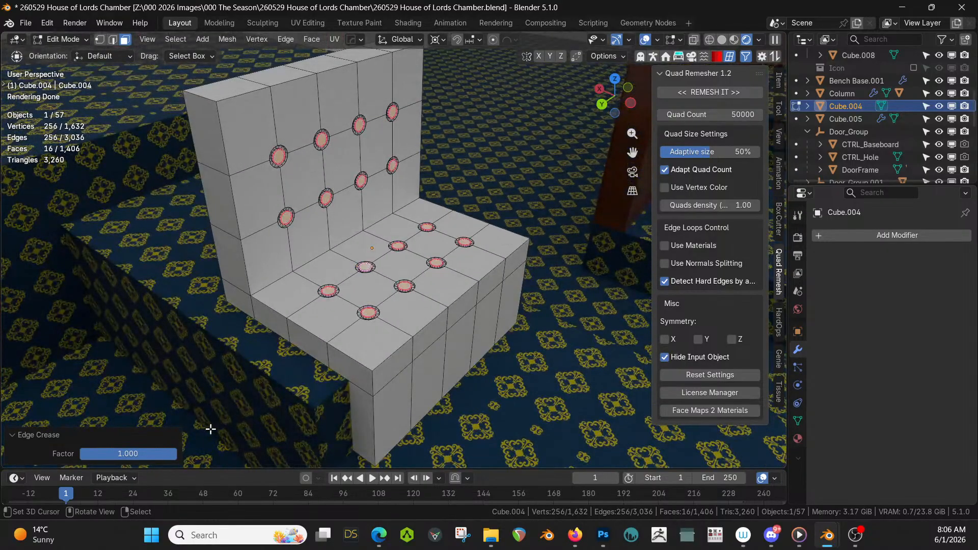
pyautogui.moveTo(320, 417); pyautogui.dragTo(358, 363, button='middle')
pyautogui.press('Tab')
pyautogui.press('Tab')
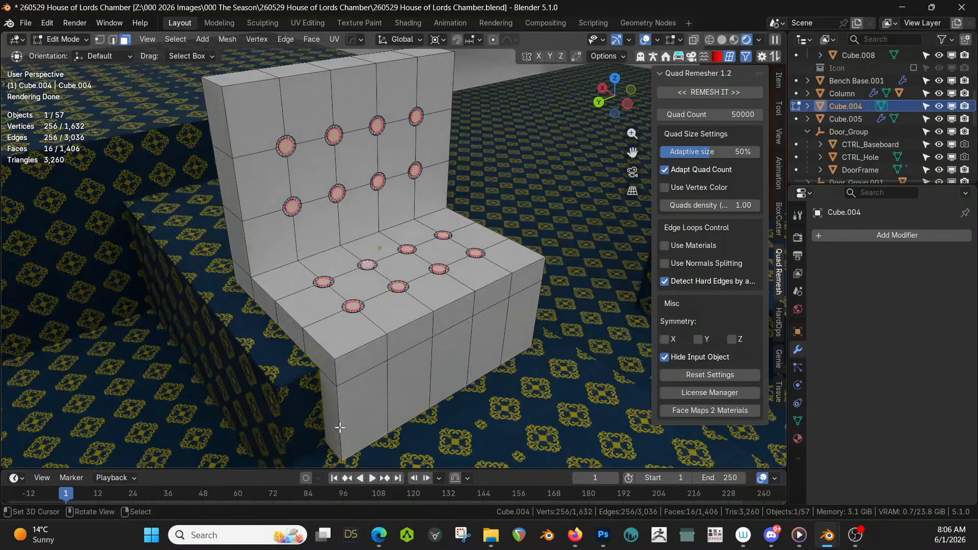
pyautogui.press('2')
pyautogui.rightClick(340, 427)
pyautogui.keyDown('ctrl'); pyautogui.rightClick(335, 369); pyautogui.keyUp('ctrl')
pyautogui.keyDown('ctrl'); pyautogui.rightClick(331, 356); pyautogui.keyUp('ctrl')
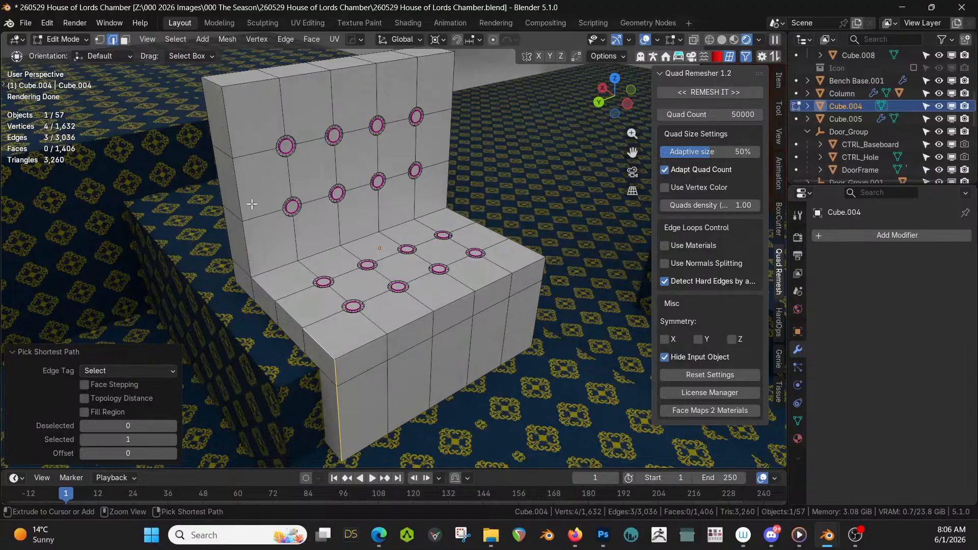
pyautogui.keyDown('ctrl'); pyautogui.rightClick(236, 113); pyautogui.keyUp('ctrl')
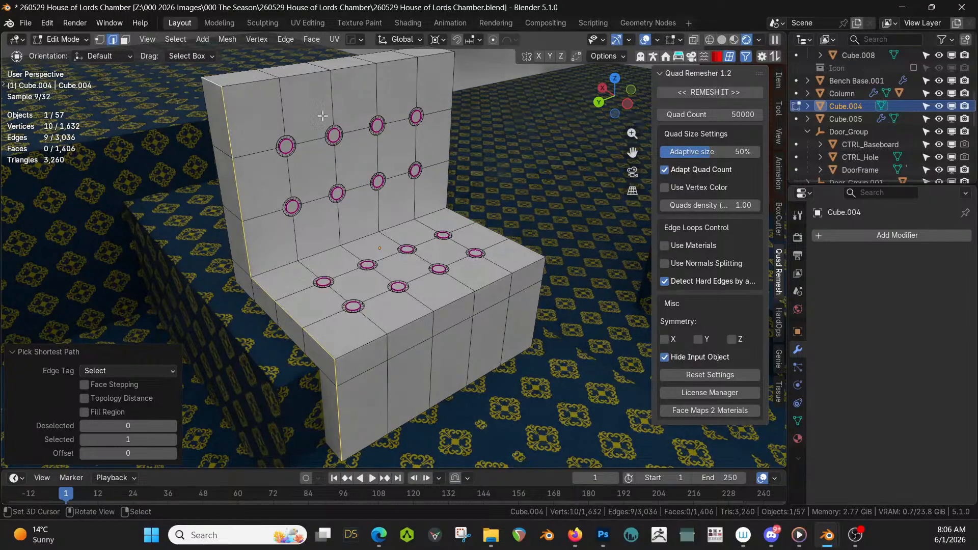
# Add the seat and backrest profile edges on the throne's opposite side to the edge selection
pyautogui.moveTo(346, 275); pyautogui.dragTo(297, 287, button='middle')
pyautogui.keyDown('shift'); pyautogui.rightClick(489, 439); pyautogui.keyUp('shift')
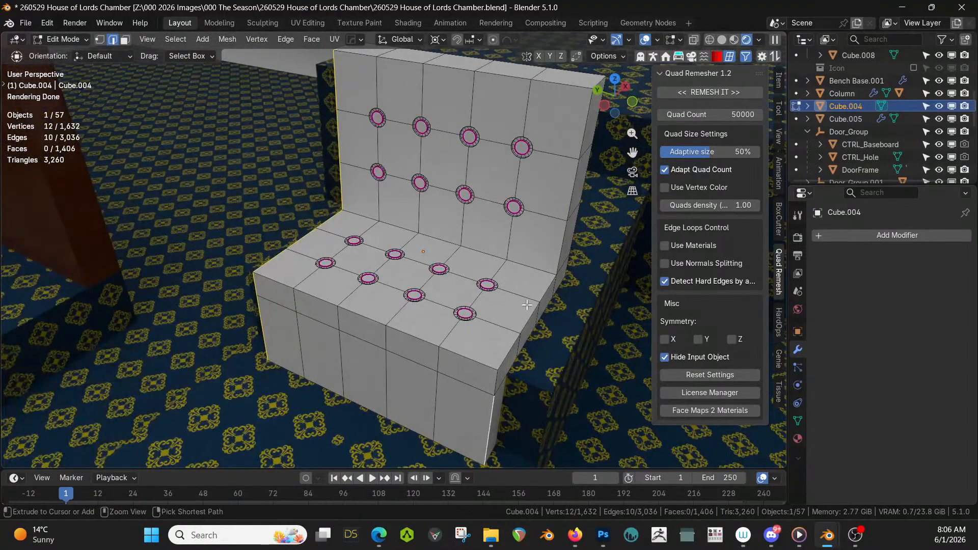
pyautogui.keyDown('ctrl'); pyautogui.rightClick(529, 315); pyautogui.keyUp('ctrl')
pyautogui.keyDown('ctrl'); pyautogui.rightClick(595, 88); pyautogui.keyUp('ctrl')
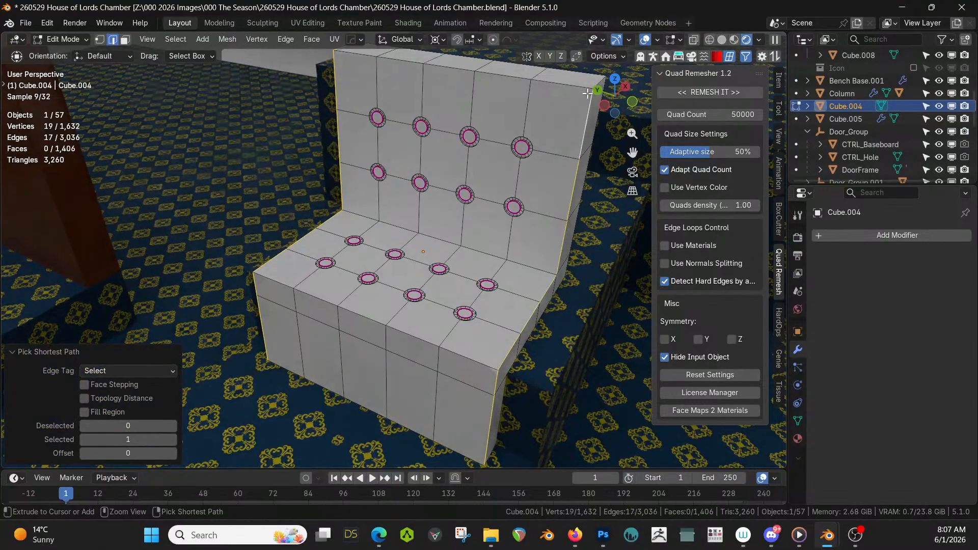
pyautogui.moveTo(498, 221); pyautogui.dragTo(505, 301, button='middle')
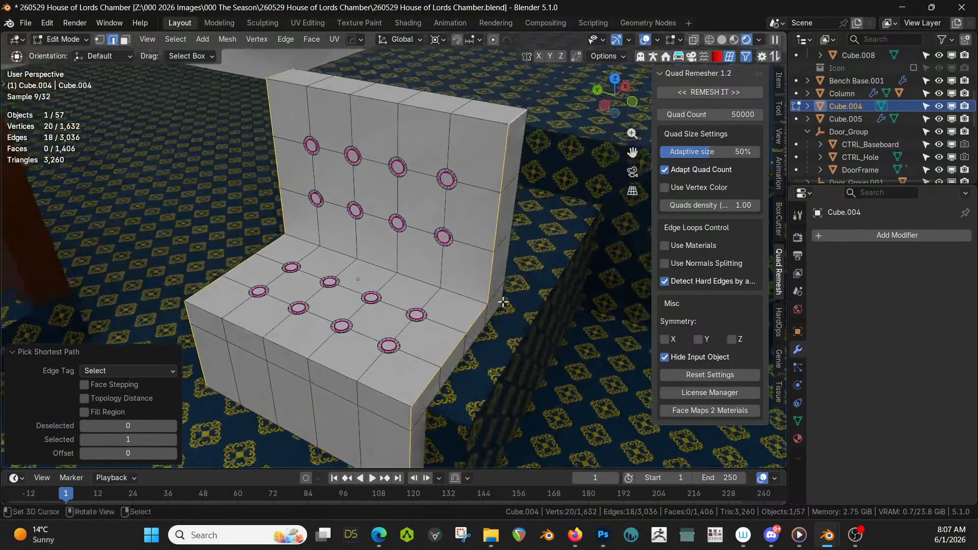
# Adjust the edge crease of both selected side profiles, setting the factor to -0.5
pyautogui.hotkey('shift', 'e')
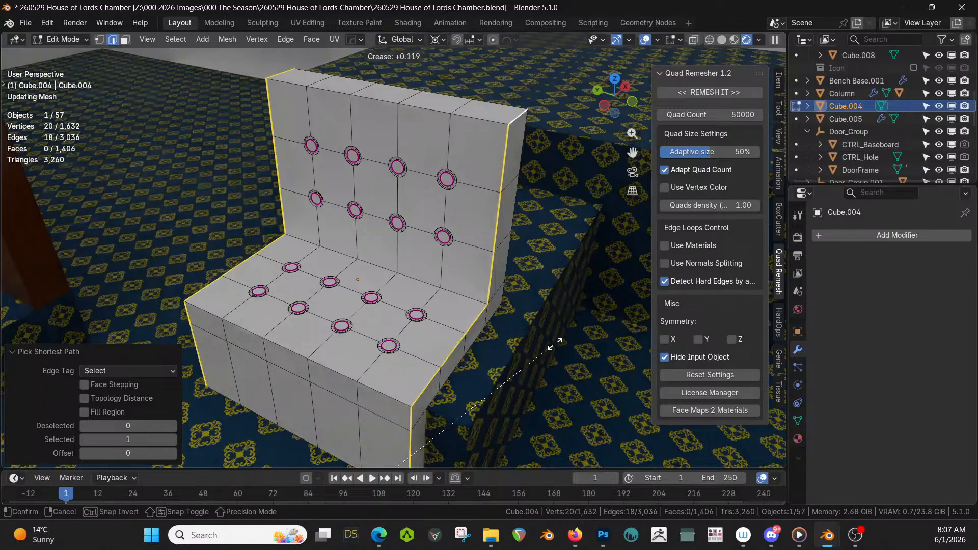
pyautogui.click(556, 341)
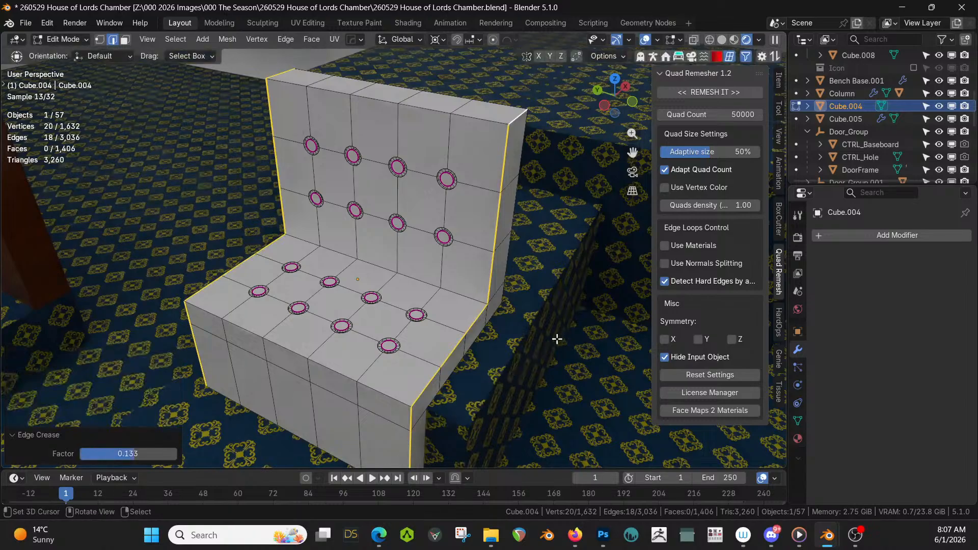
pyautogui.click(133, 454)
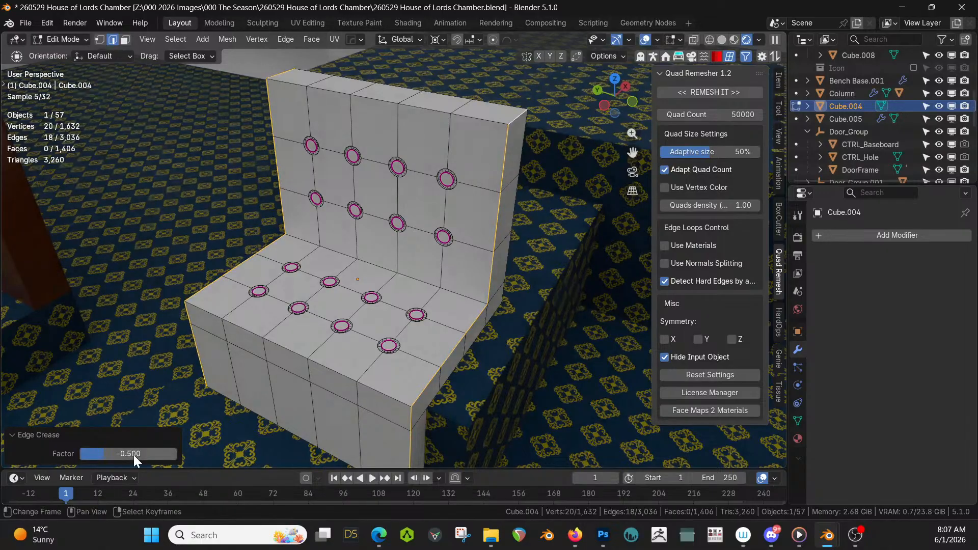
pyautogui.press('Return')
# Bevel the inner corner edge between the seat and backrest with 2 segments and a width of about 0.0163 m
pyautogui.moveTo(326, 305); pyautogui.dragTo(469, 341, button='middle')
pyautogui.click(442, 337)
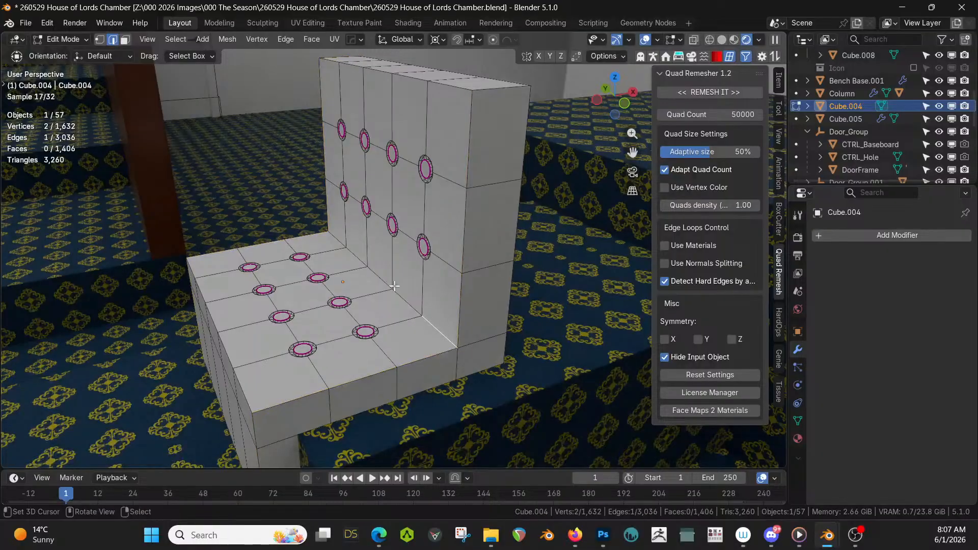
pyautogui.keyDown('ctrl'); pyautogui.click(337, 239); pyautogui.keyUp('ctrl')
pyautogui.hotkey('ctrl', 'b')
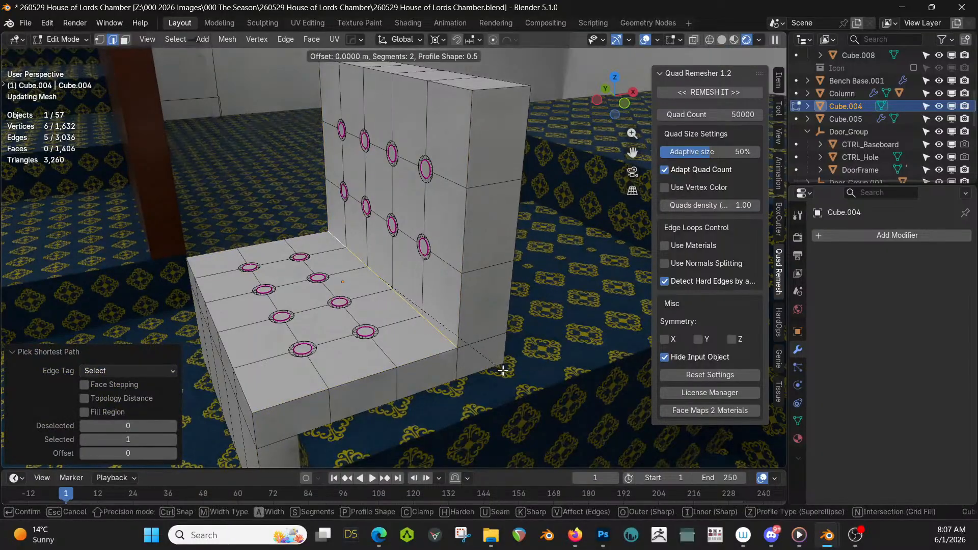
pyautogui.click(512, 374)
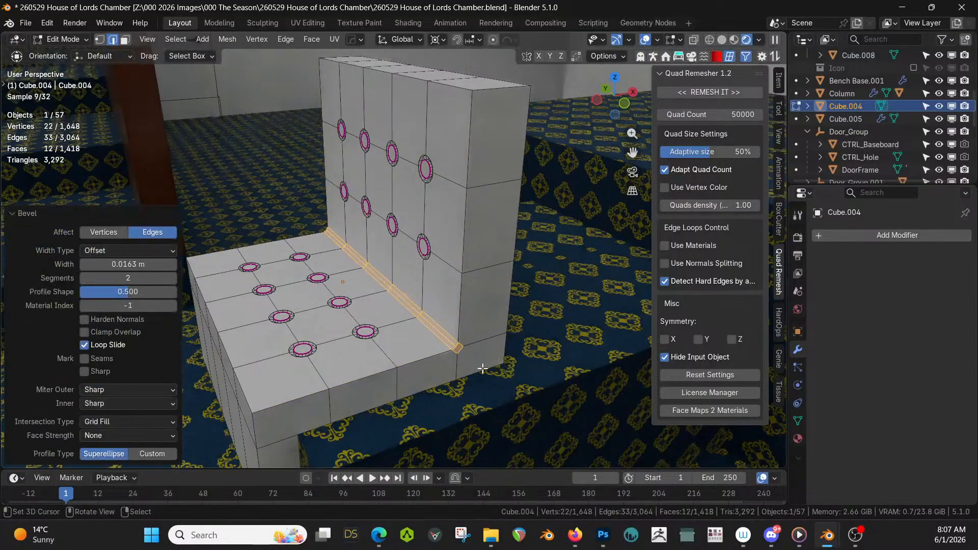
# Isolate the throne and move the middle edge line of the corner bevel about 0.0065 m inward along X and down along Z
pyautogui.hotkey('ctrl', 'z')
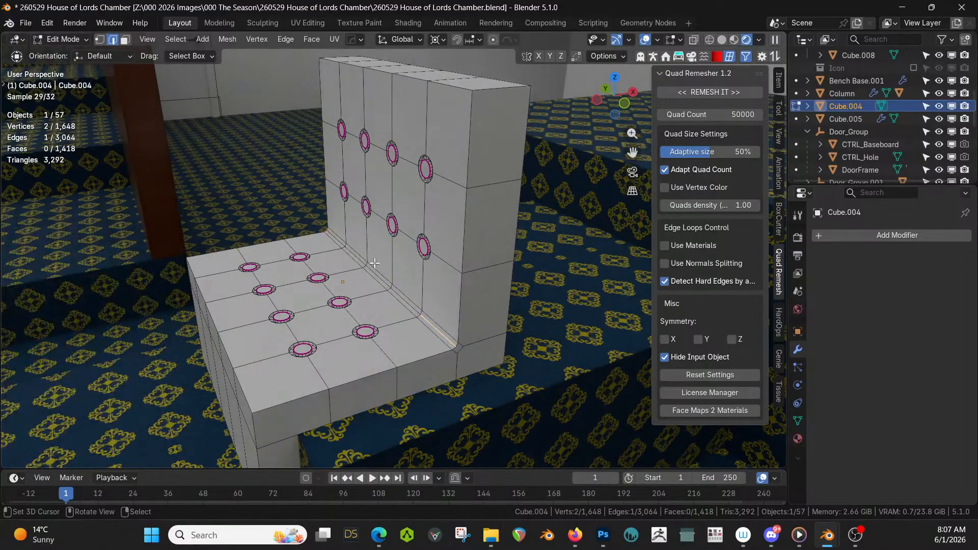
pyautogui.keyDown('ctrl'); pyautogui.click(333, 238); pyautogui.keyUp('ctrl')
pyautogui.moveTo(432, 336); pyautogui.dragTo(419, 321, button='middle')
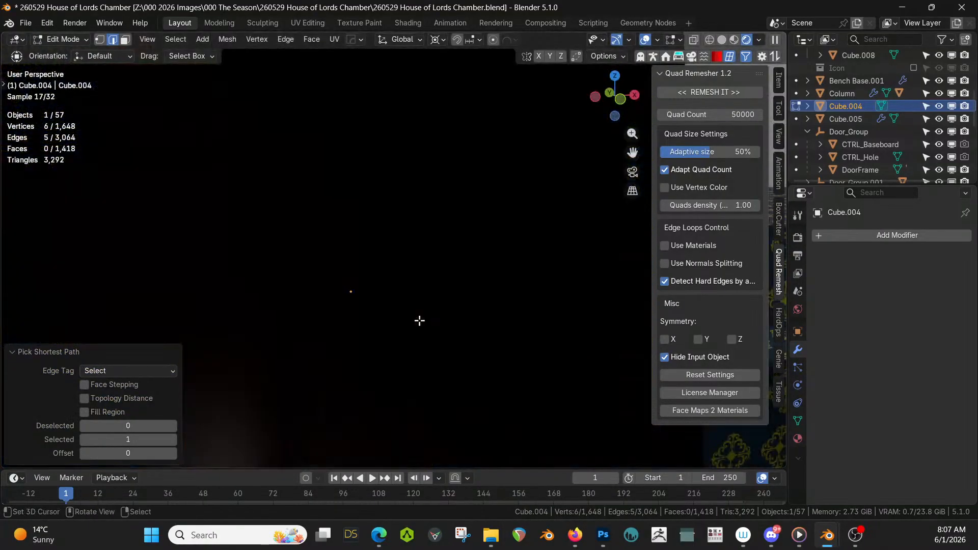
pyautogui.press('KP_1')
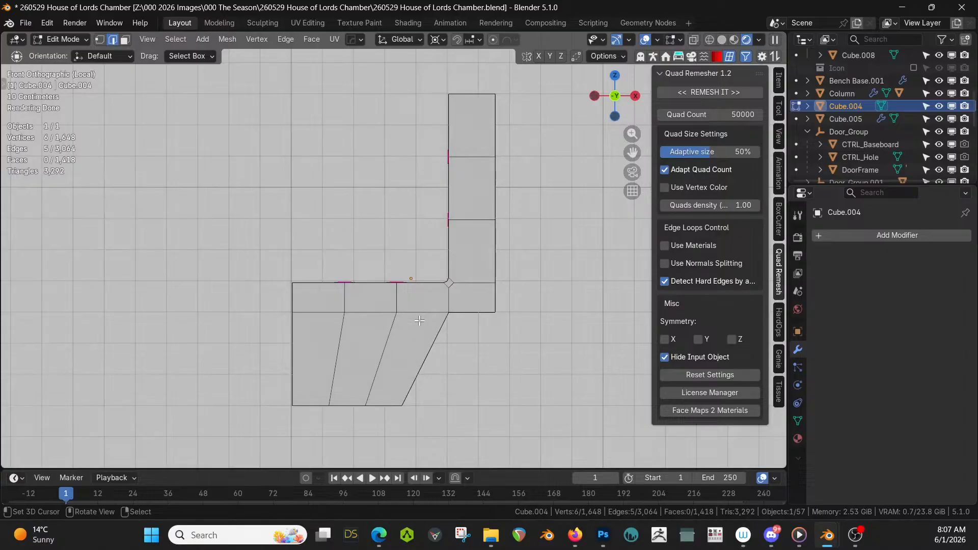
pyautogui.press('g')
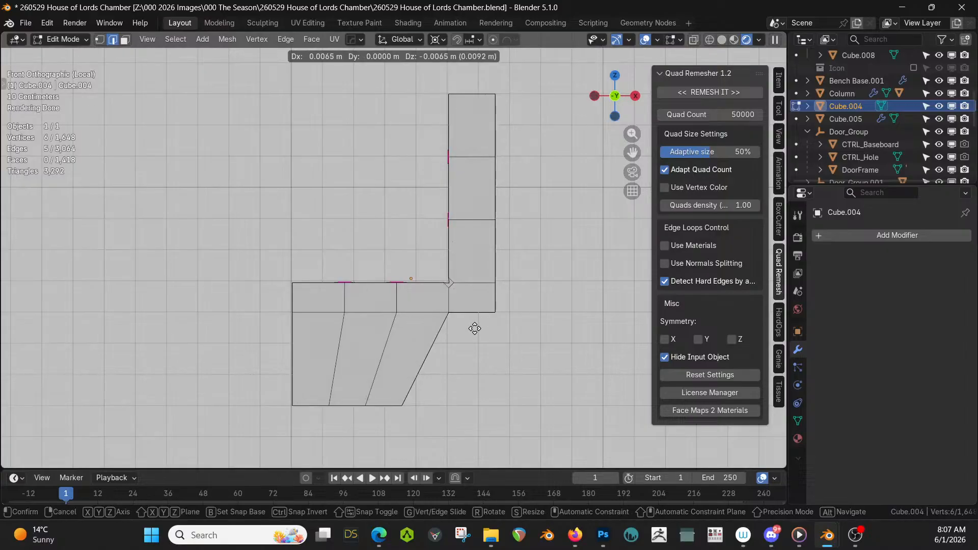
pyautogui.click(474, 328)
pyautogui.moveTo(474, 329); pyautogui.dragTo(514, 356, button='middle')
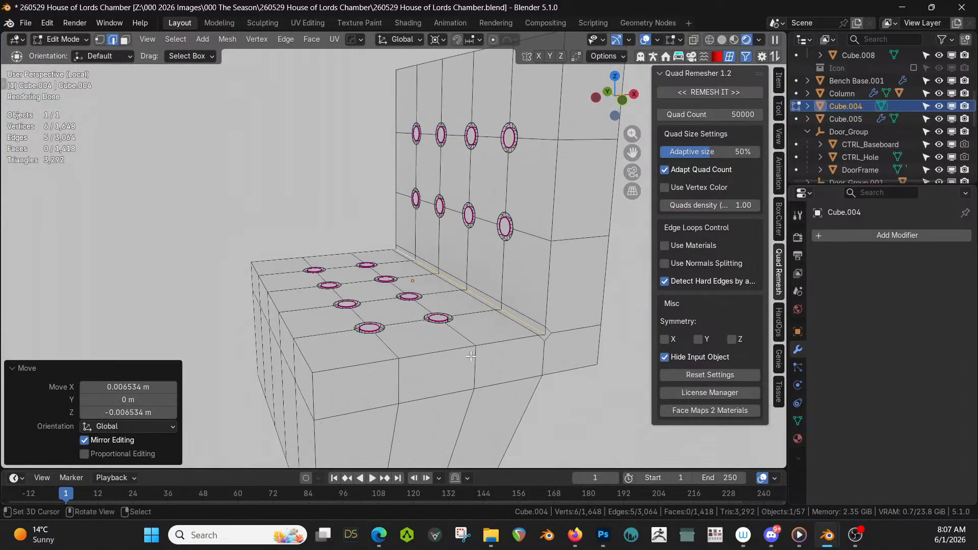
# Set the edge crease of the recessed line between seat and backrest to 1
pyautogui.hotkey('shift', 'e')
pyautogui.press('1')
pyautogui.press('Return')
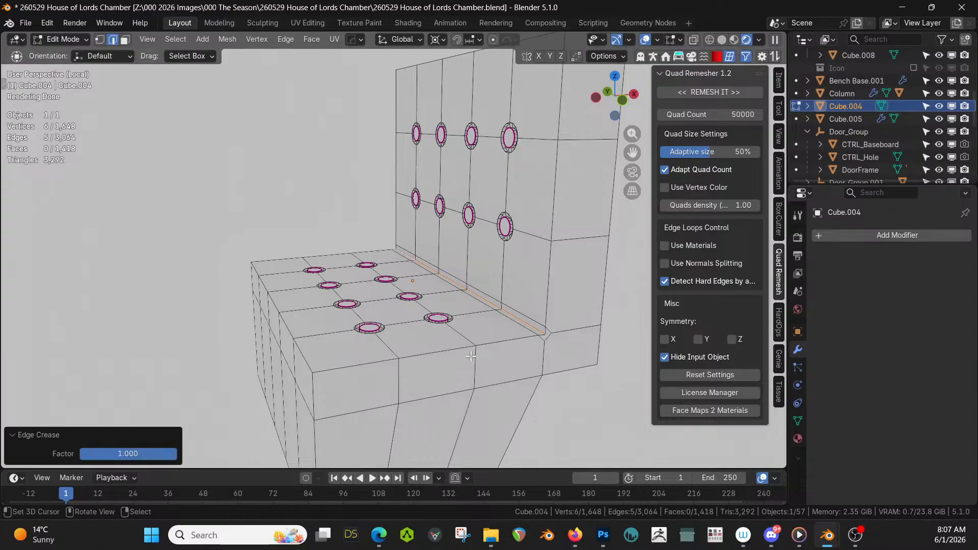
pyautogui.moveTo(470, 356); pyautogui.dragTo(540, 312, button='middle')
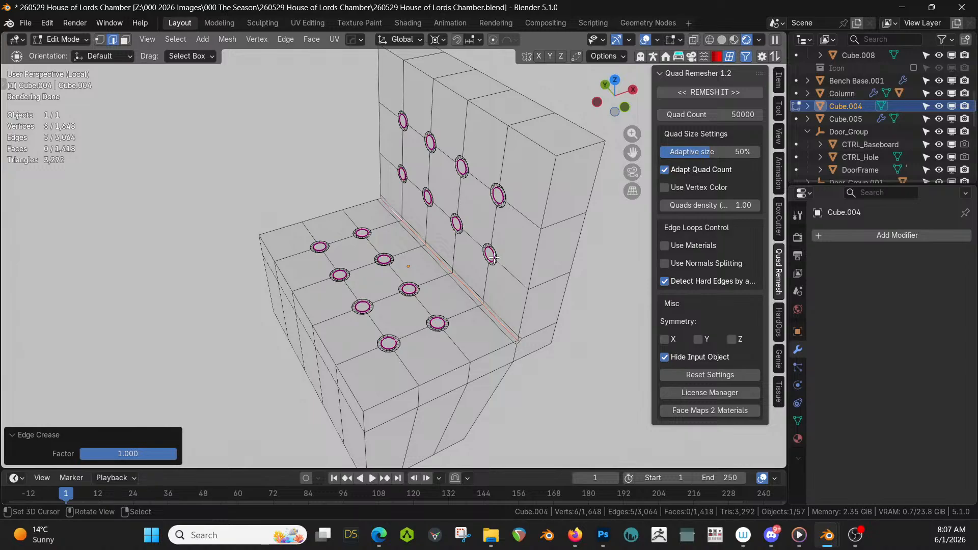
# Select the throne's rear and underside boundary edges, including the backrest's rear outline and the perimeter of the base's bottom face
pyautogui.moveTo(481, 301); pyautogui.dragTo(372, 344, button='middle')
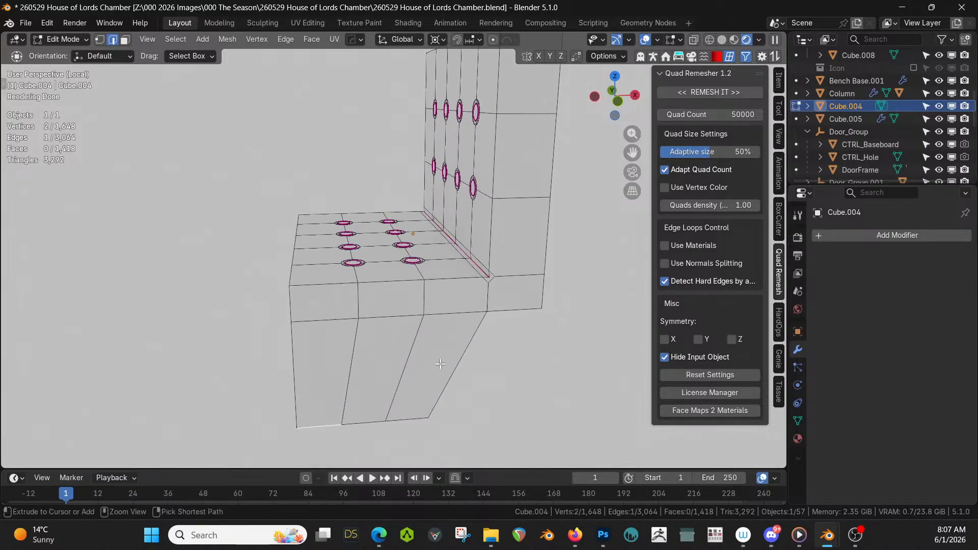
pyautogui.keyDown('ctrl'); pyautogui.click(532, 307); pyautogui.keyUp('ctrl')
pyautogui.moveTo(542, 295); pyautogui.dragTo(351, 207, button='middle')
pyautogui.keyDown('ctrl'); pyautogui.click(351, 208); pyautogui.keyUp('ctrl')
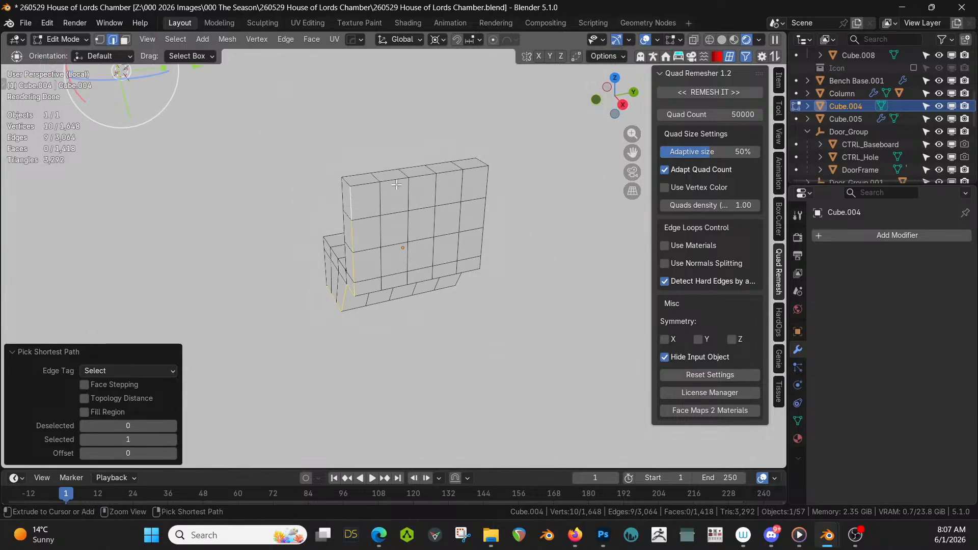
pyautogui.keyDown('ctrl'); pyautogui.click(474, 171); pyautogui.keyUp('ctrl')
pyautogui.moveTo(474, 170); pyautogui.dragTo(441, 238, button='middle')
pyautogui.keyDown('ctrl'); pyautogui.click(435, 290); pyautogui.keyUp('ctrl')
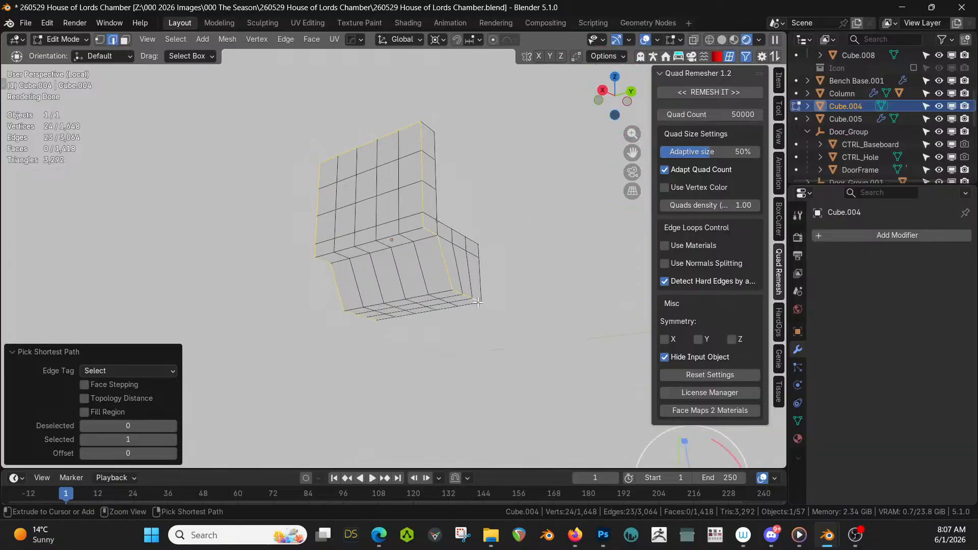
pyautogui.keyDown('alt'); pyautogui.keyDown('shift'); pyautogui.click(415, 230); pyautogui.keyUp('shift'); pyautogui.keyUp('alt')
pyautogui.keyDown('alt'); pyautogui.keyDown('shift'); pyautogui.click(439, 291); pyautogui.keyUp('shift'); pyautogui.keyUp('alt')
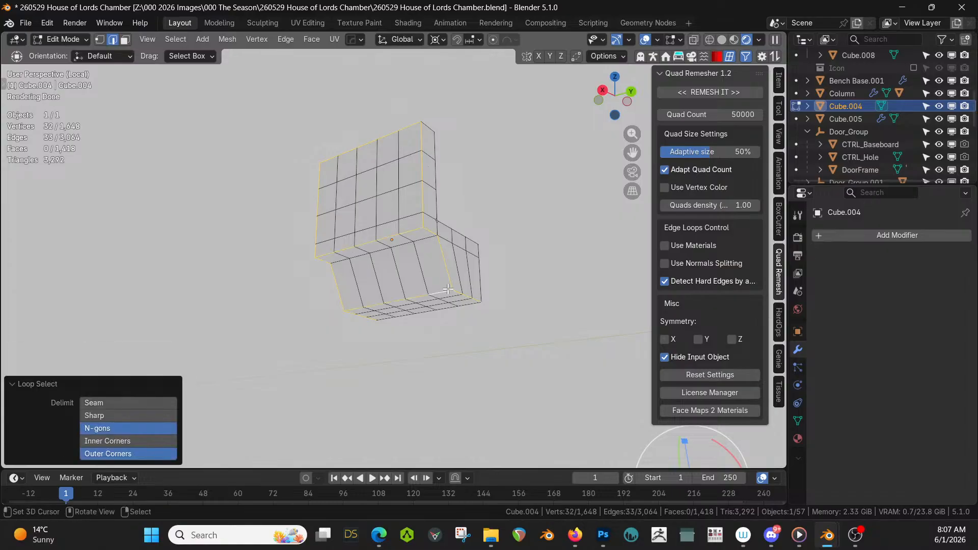
pyautogui.moveTo(438, 290); pyautogui.dragTo(370, 289, button='middle')
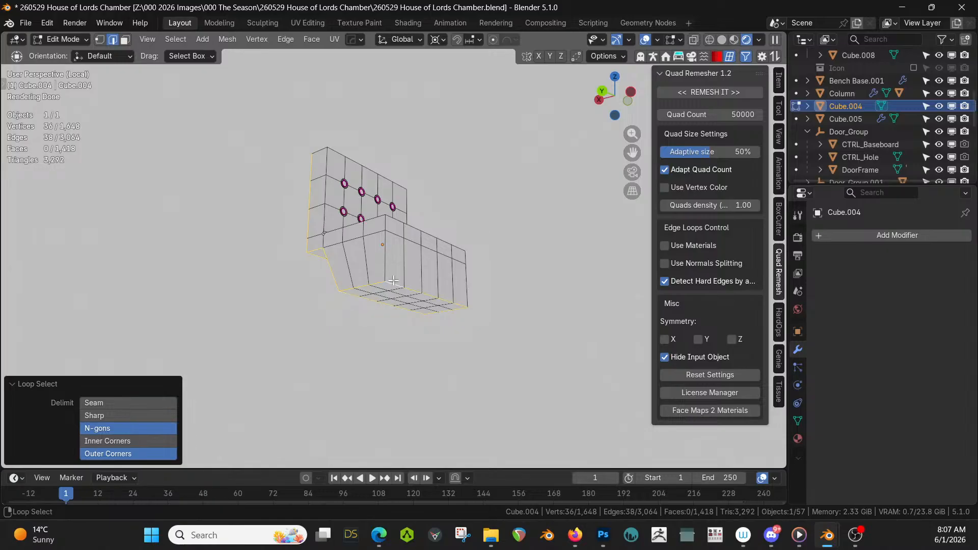
# Set the edge crease of the rear and underside boundary edges to 1 and return to Object Mode
pyautogui.hotkey('shift', 'e')
pyautogui.write('1')
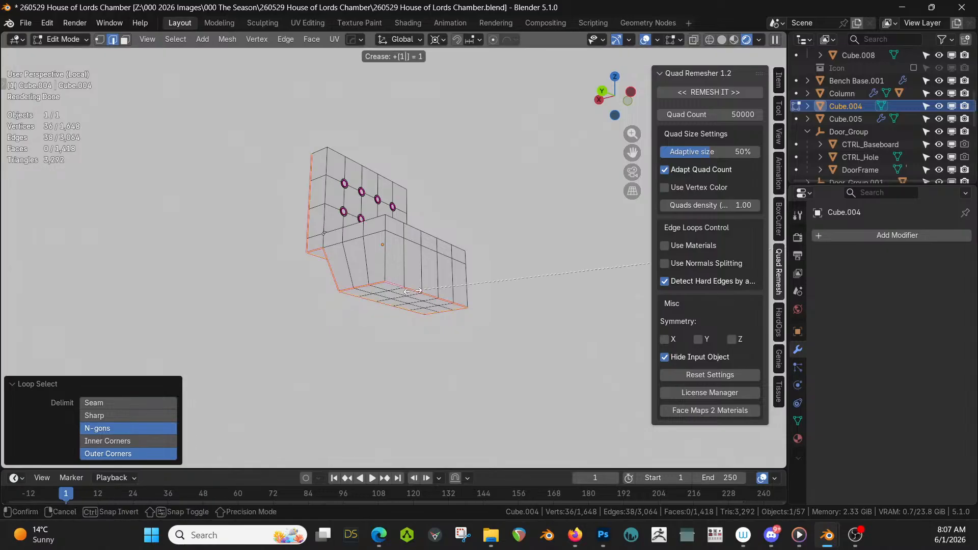
pyautogui.press('Return')
pyautogui.press('Tab')
# Switch the viewport to solid shading and add a level 2 subdivision to the throne
pyautogui.press('z')
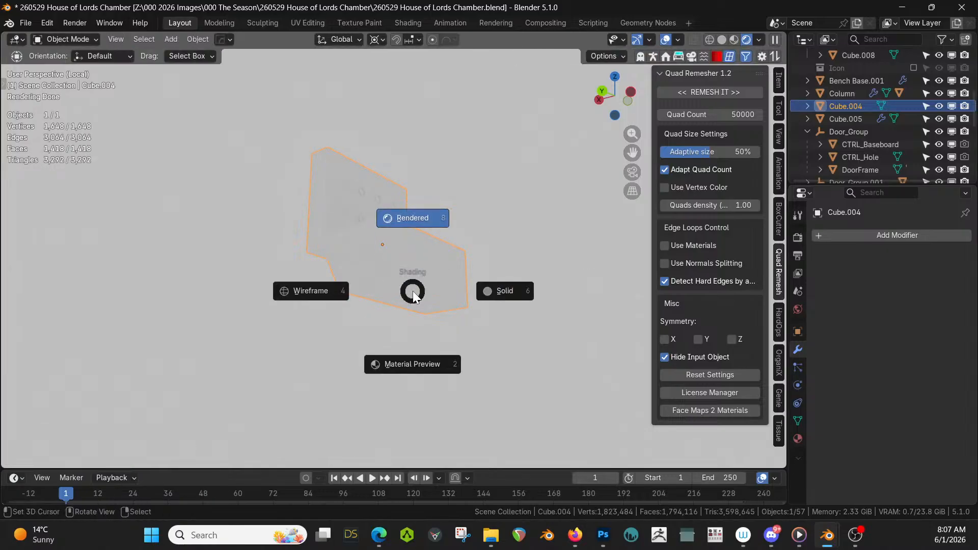
pyautogui.press('6')
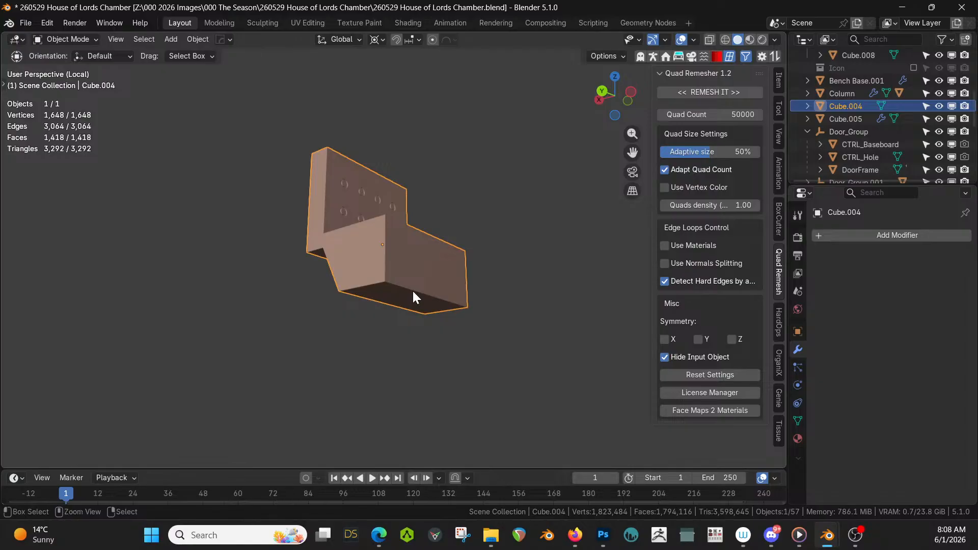
pyautogui.hotkey('ctrl', '2')
pyautogui.moveTo(417, 289); pyautogui.dragTo(384, 353, button='middle')
pyautogui.scroll(3, 362, 348)
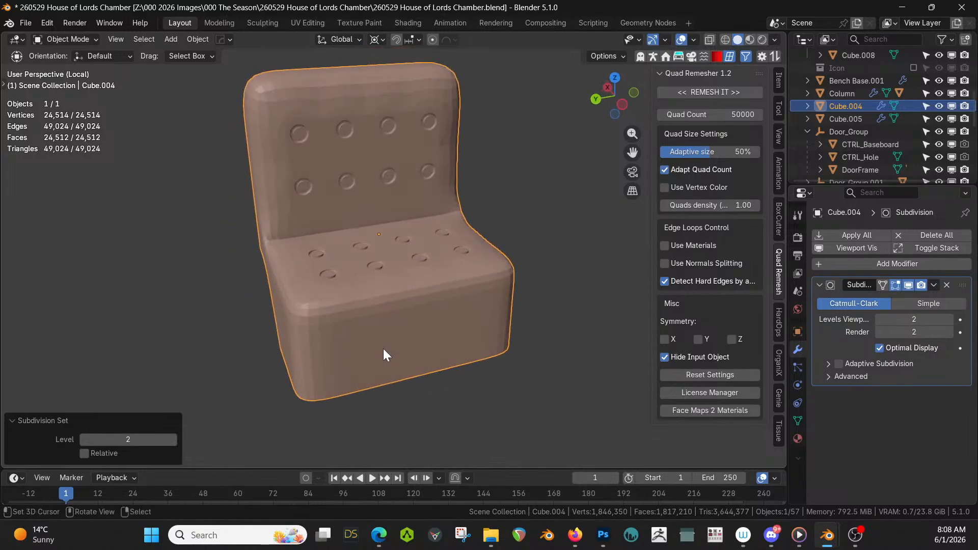
# Bring the rest of the chamber back into view and apply the throne's Subdivision modifier
pyautogui.press('KP_Divide')
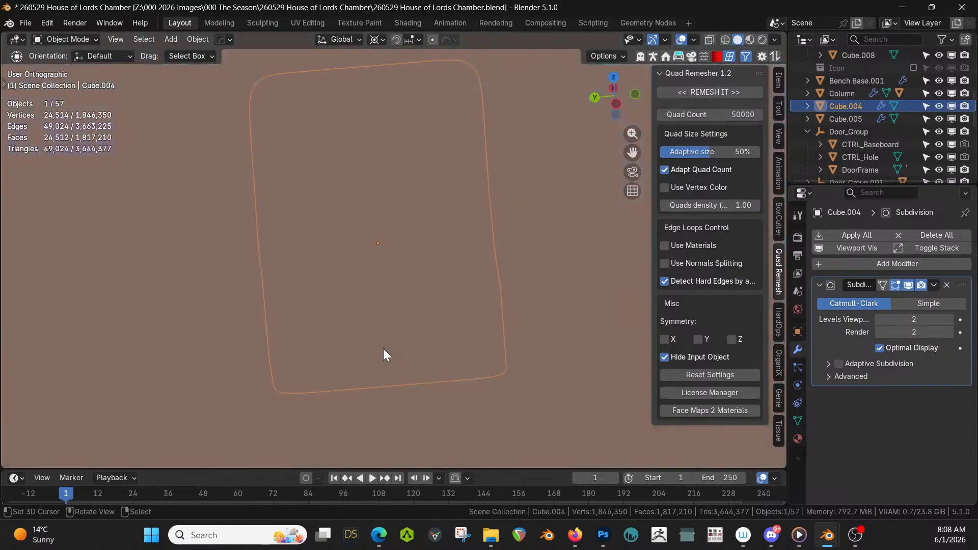
pyautogui.moveTo(383, 349); pyautogui.dragTo(448, 341, button='middle')
pyautogui.scroll(-6, 481, 367)
pyautogui.scroll(8, 431, 347)
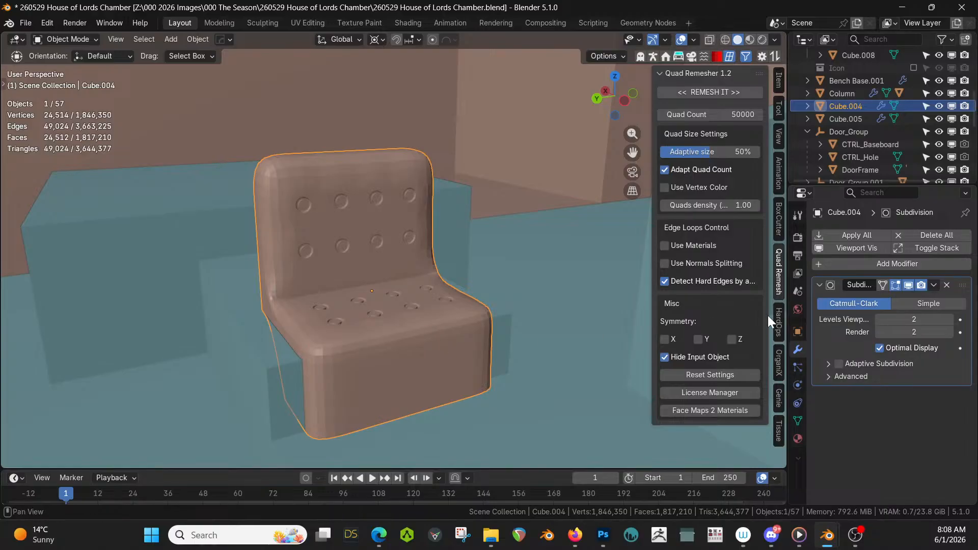
pyautogui.click(845, 233)
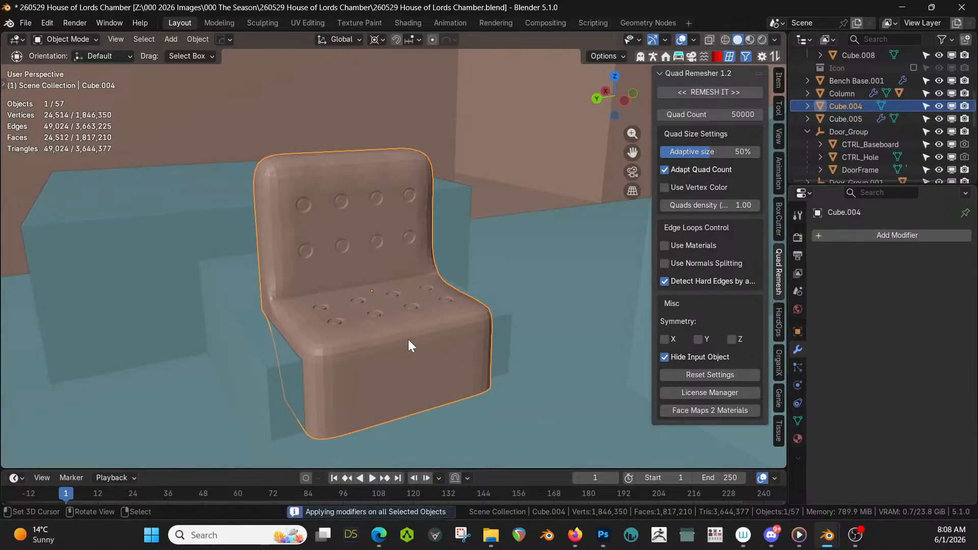
# Select the horizontal edge loop around the throne's lower front and convert its vertices into 16-segment circle faces with a radius of about 0.0071 m
pyautogui.press('Tab')
pyautogui.scroll(3, 377, 381)
pyautogui.moveTo(377, 382); pyautogui.dragTo(353, 383, button='middle')
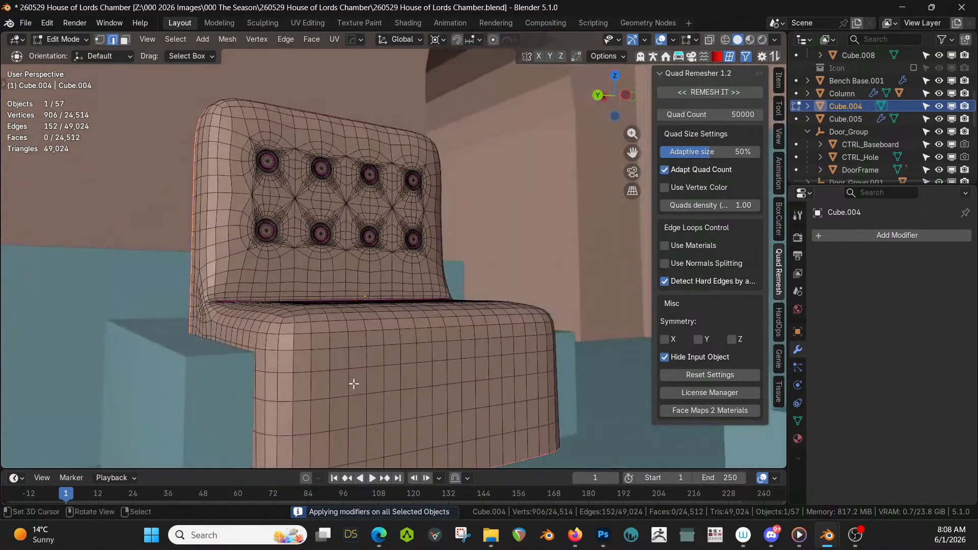
pyautogui.keyDown('alt'); pyautogui.click(260, 436); pyautogui.keyUp('alt')
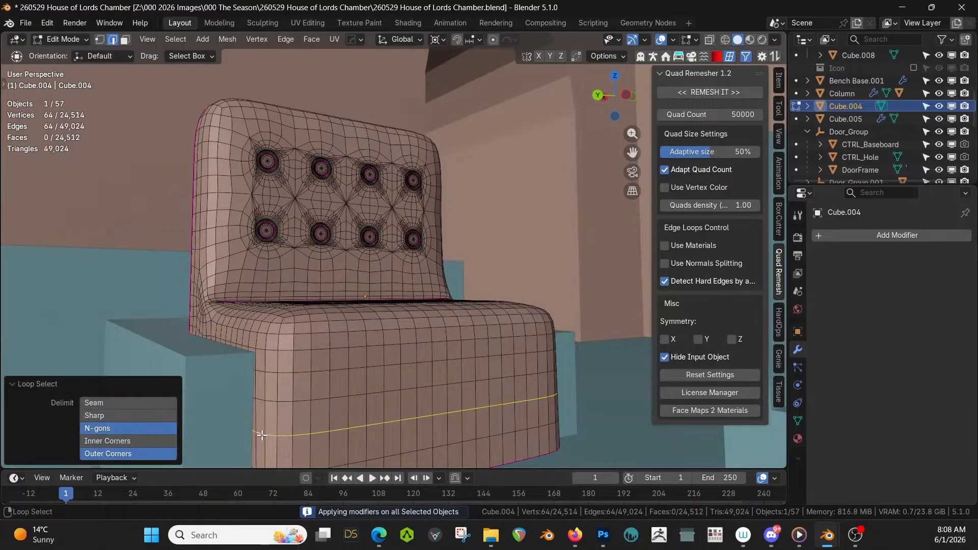
pyautogui.press('1')
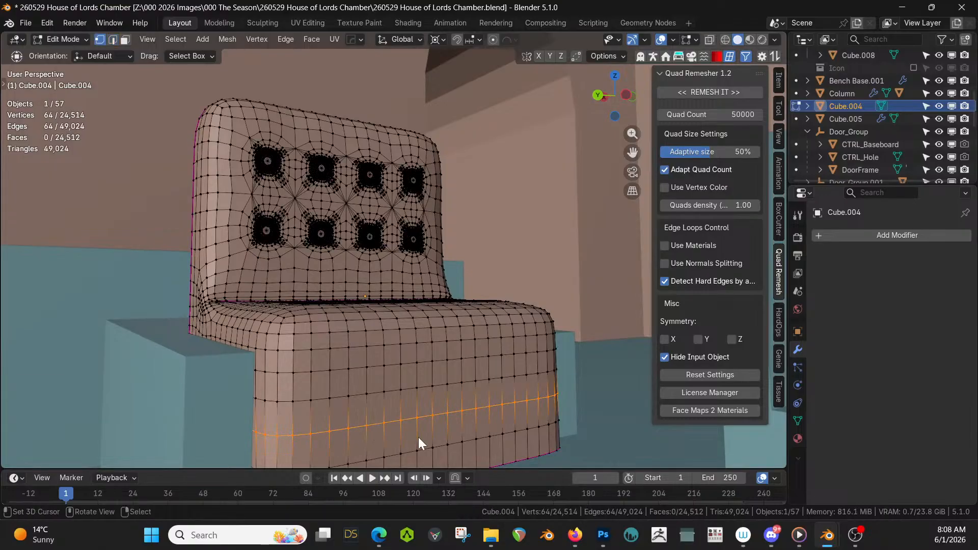
pyautogui.press('q')
pyautogui.moveTo(418, 436)
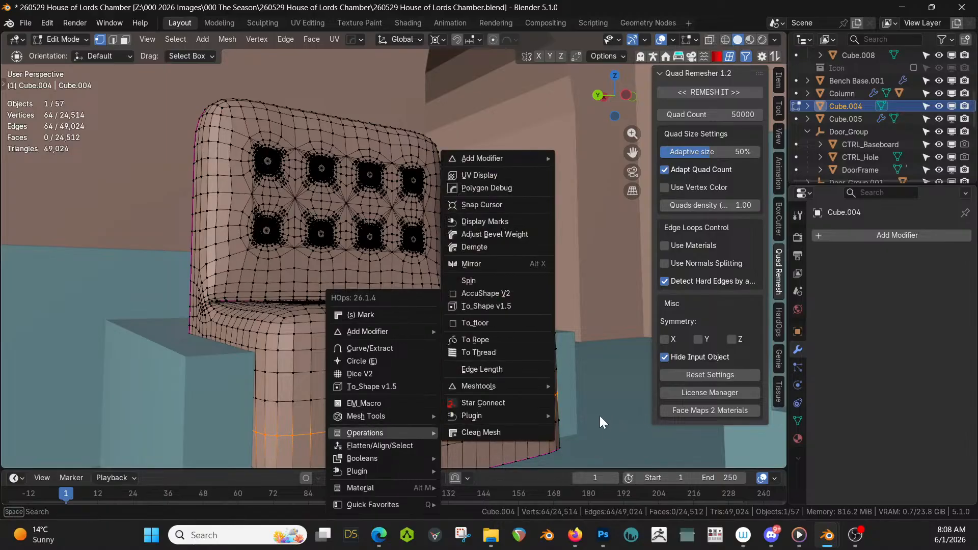
pyautogui.click(380, 357)
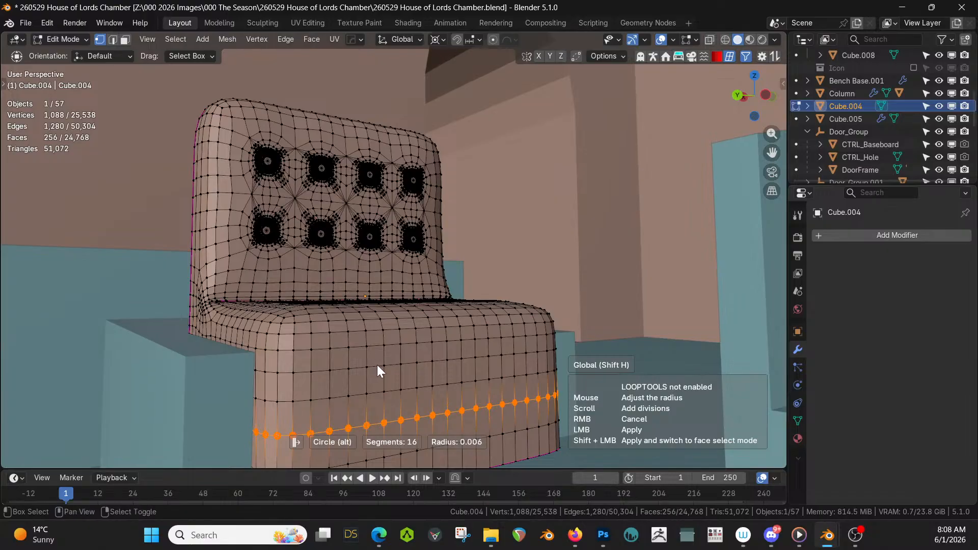
pyautogui.keyDown('shift'); pyautogui.click(378, 366); pyautogui.keyUp('shift')
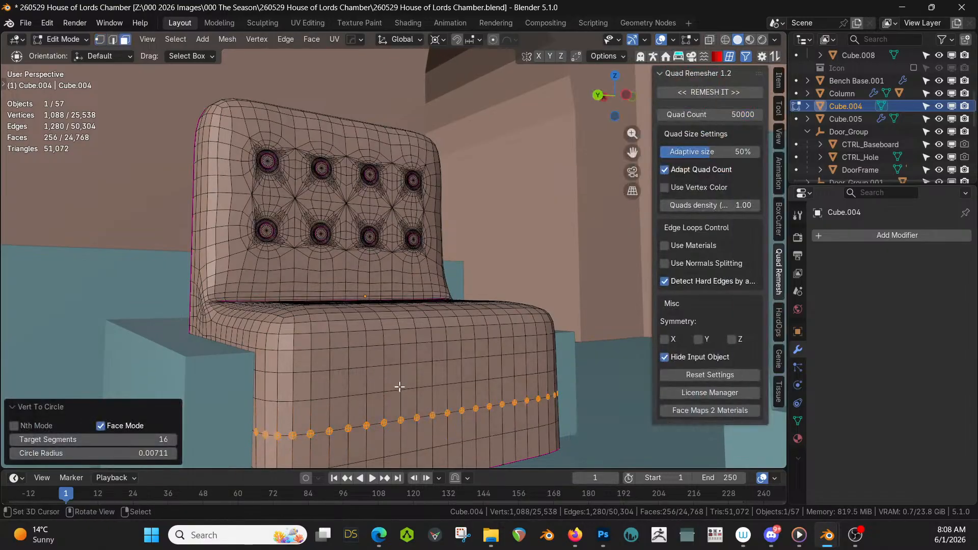
pyautogui.moveTo(432, 414); pyautogui.dragTo(426, 323, button='middle')
pyautogui.scroll(8, 426, 323)
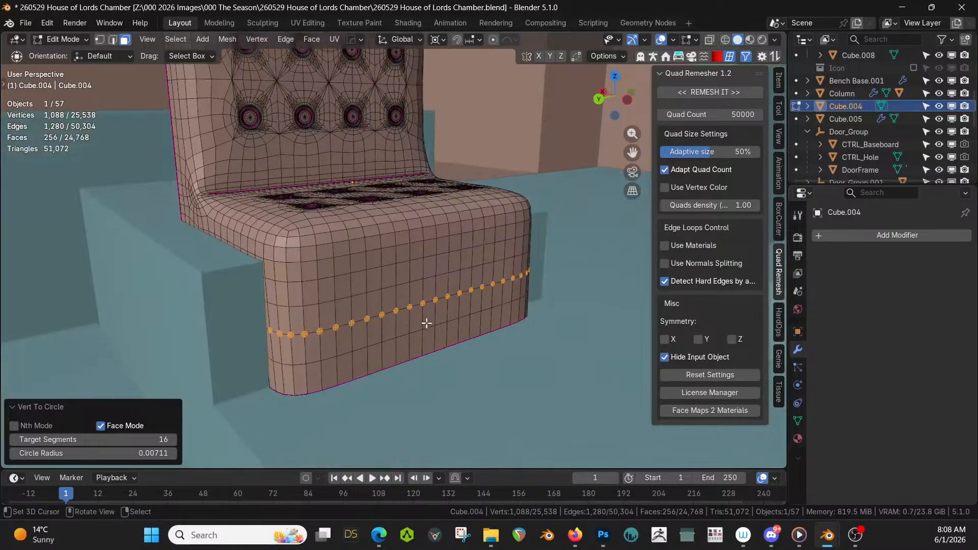
# Shrink the selection to the centre vertices of the new circles along the throne's lower front and dissolve them
pyautogui.scroll(-2, 427, 323)
pyautogui.press('1')
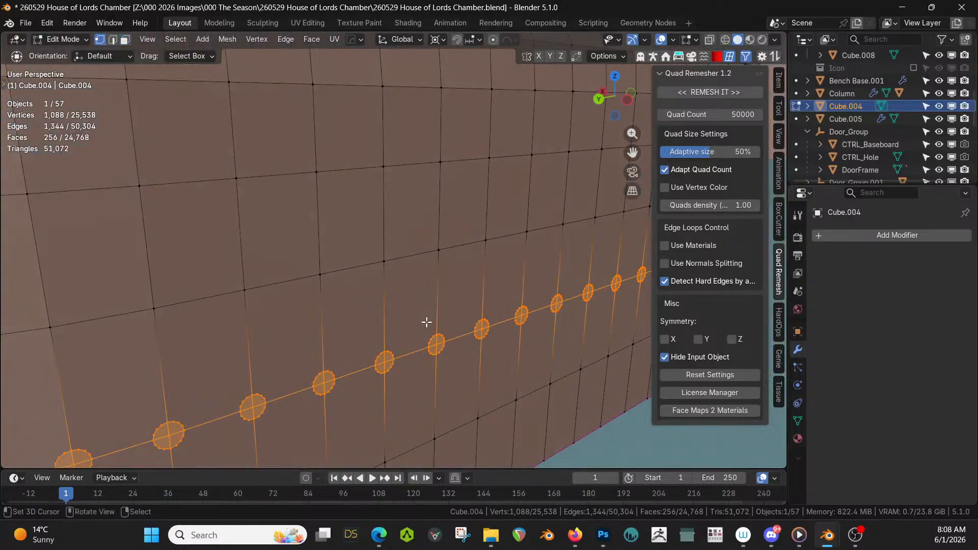
pyautogui.press('ctrl+KP_Subtract')
pyautogui.hotkey('ctrl', 'x')
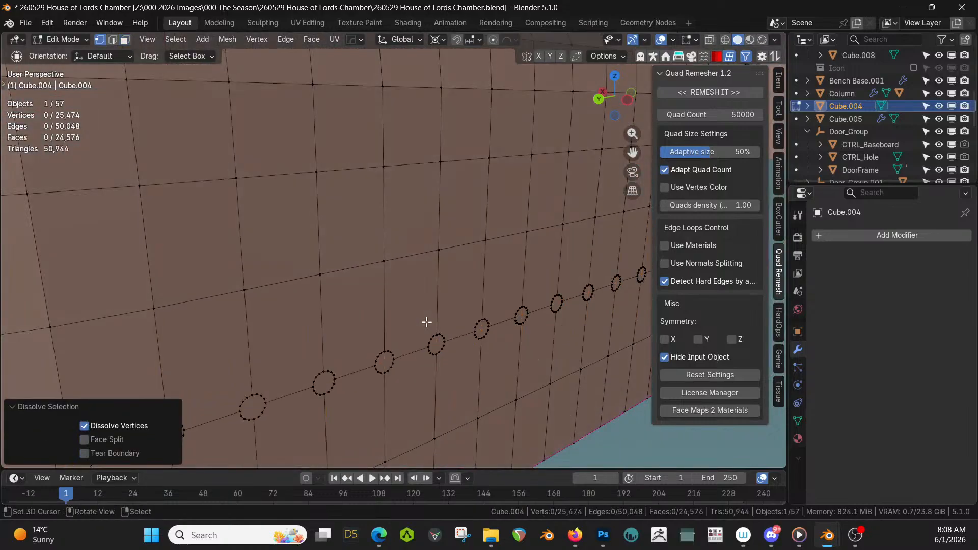
# Select one circular face on the throne's lower front and extend the selection to faces of similar area
pyautogui.press('3')
pyautogui.click(324, 382)
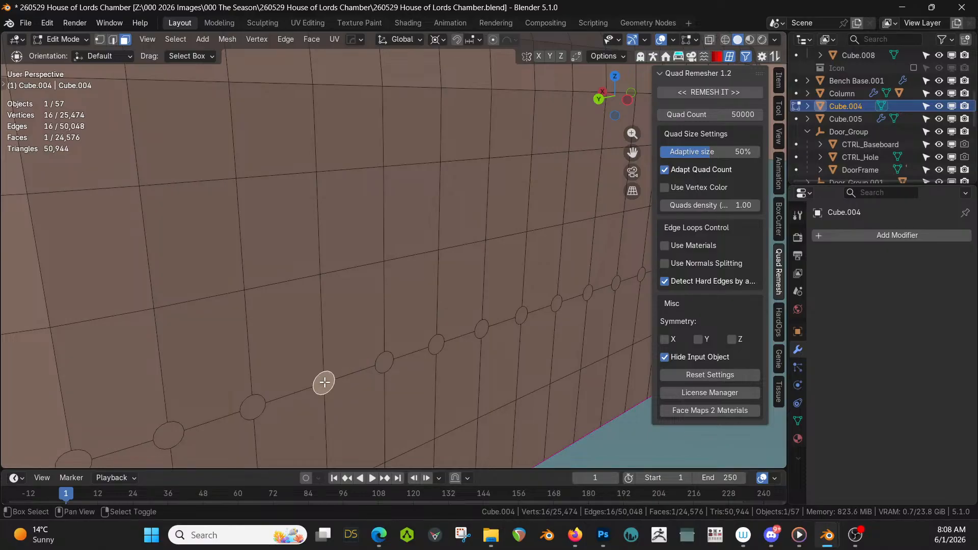
pyautogui.hotkey('shift', 'g')
pyautogui.click(286, 369)
pyautogui.scroll(-8, 304, 356)
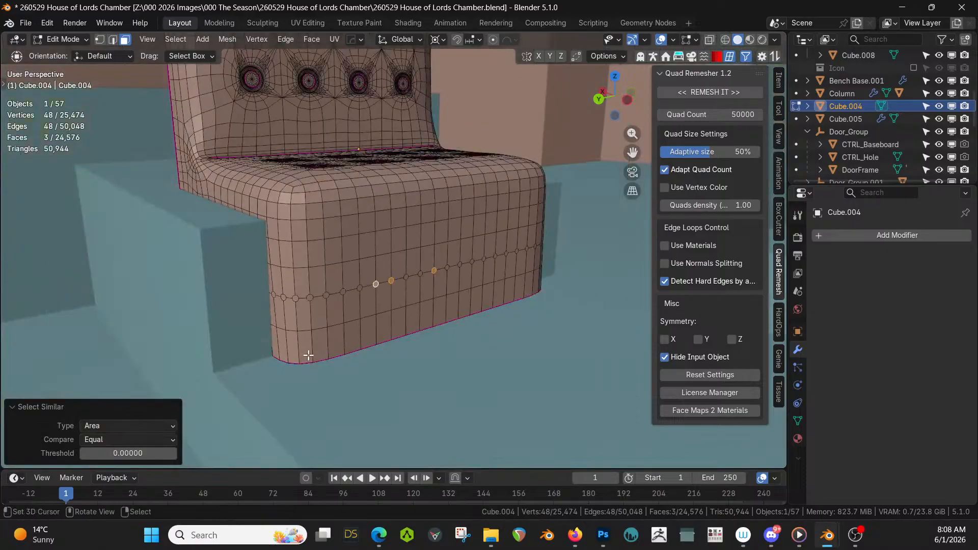
pyautogui.moveTo(148, 453)
pyautogui.mouseDown()
pyautogui.moveTo(162, 453)
pyautogui.moveTo(146, 453)
pyautogui.mouseUp()
pyautogui.scroll(2, 302, 345)
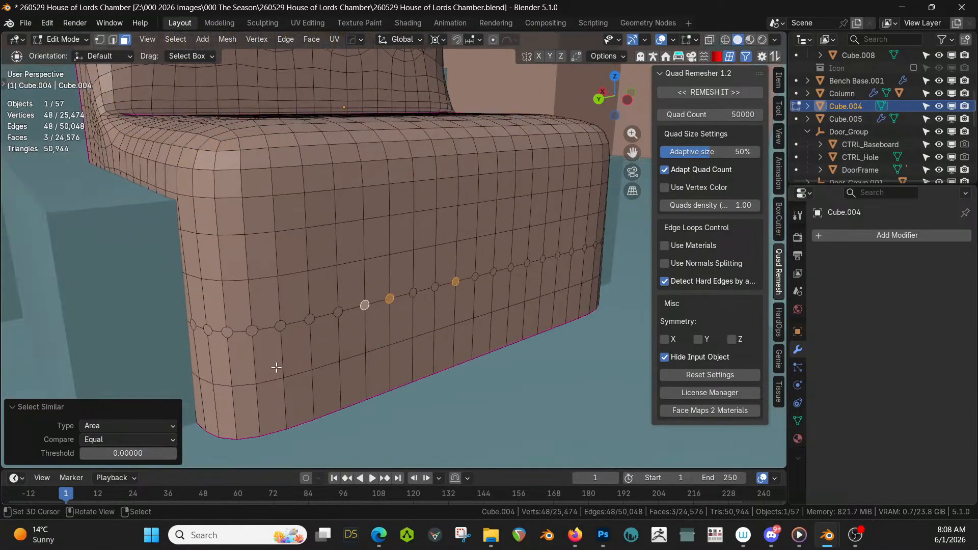
# Add all the remaining circular faces along the throne's lower front and around both rounded corners to the selection
pyautogui.keyDown('alt'); pyautogui.keyDown('shift'); pyautogui.click(337, 312); pyautogui.keyUp('shift'); pyautogui.keyUp('alt')
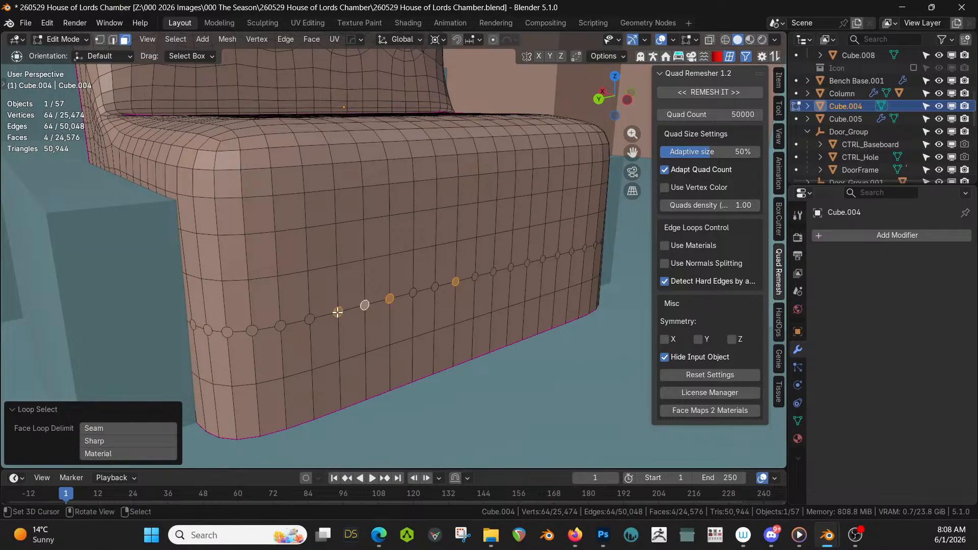
pyautogui.hotkey('ctrl', 'g')
pyautogui.keyDown('shift'); pyautogui.rightClick(193, 325); pyautogui.keyUp('shift')
pyautogui.keyDown('shift'); pyautogui.rightClick(207, 329); pyautogui.keyUp('shift')
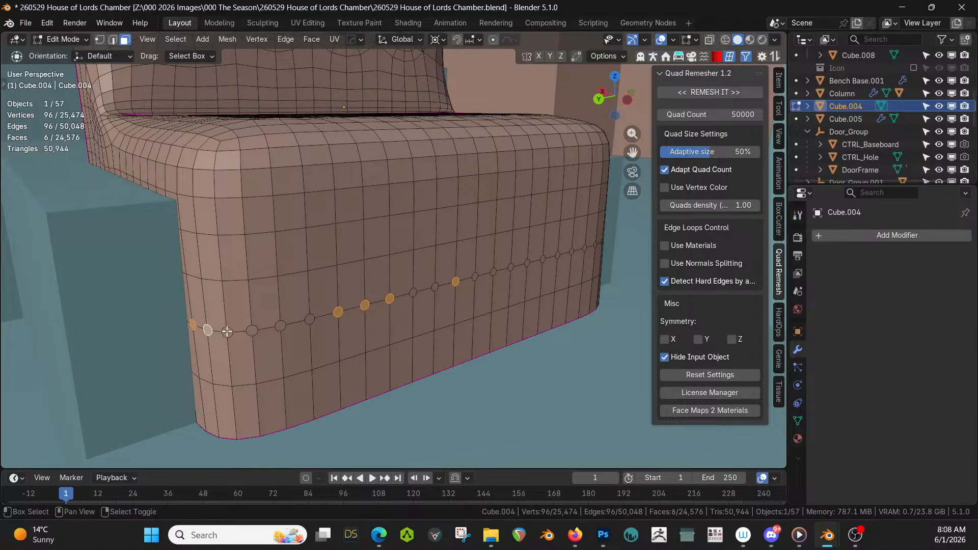
pyautogui.keyDown('shift'); pyautogui.rightClick(228, 332); pyautogui.keyUp('shift')
pyautogui.keyDown('shift'); pyautogui.rightClick(250, 329); pyautogui.keyUp('shift')
pyautogui.keyDown('shift'); pyautogui.rightClick(281, 326); pyautogui.keyUp('shift')
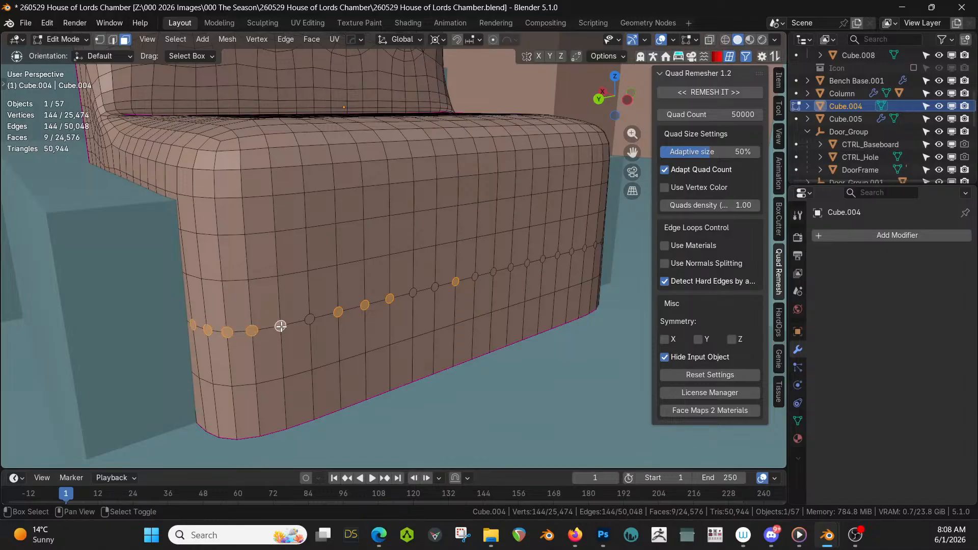
pyautogui.keyDown('shift'); pyautogui.rightClick(310, 319); pyautogui.keyUp('shift')
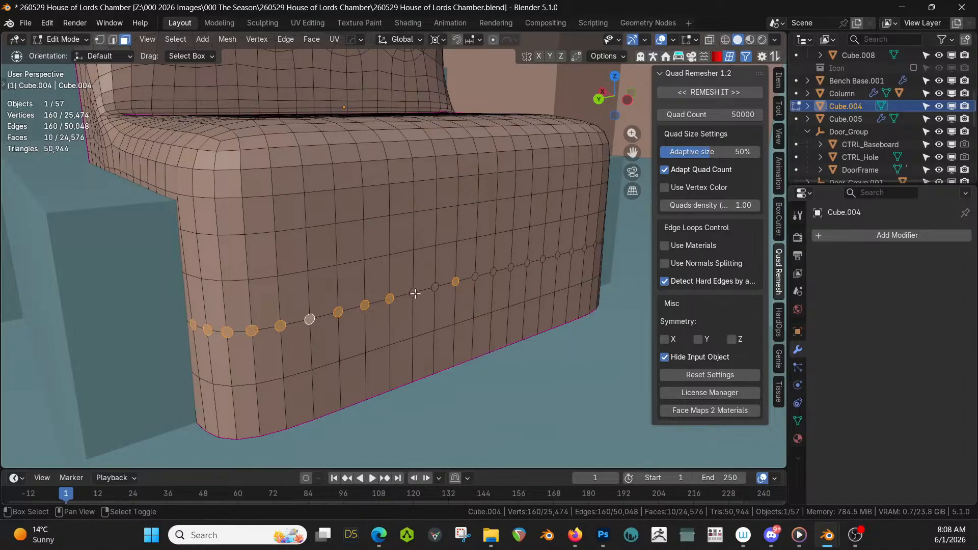
pyautogui.keyDown('shift'); pyautogui.rightClick(413, 292); pyautogui.keyUp('shift')
pyautogui.keyDown('shift'); pyautogui.rightClick(435, 287); pyautogui.keyUp('shift')
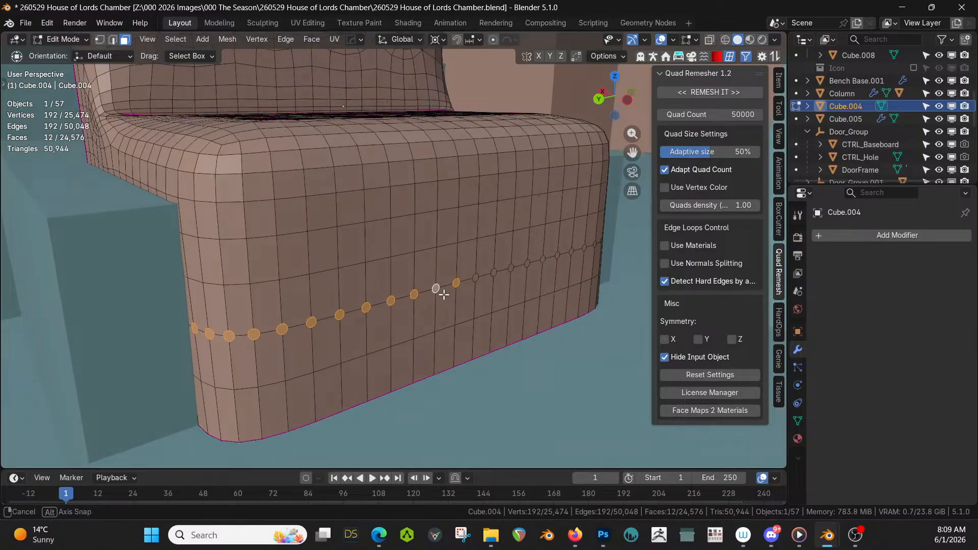
pyautogui.moveTo(435, 287); pyautogui.dragTo(388, 293, button='middle')
pyautogui.keyDown('shift'); pyautogui.rightClick(398, 285); pyautogui.keyUp('shift')
pyautogui.keyDown('shift'); pyautogui.rightClick(425, 285); pyautogui.keyUp('shift')
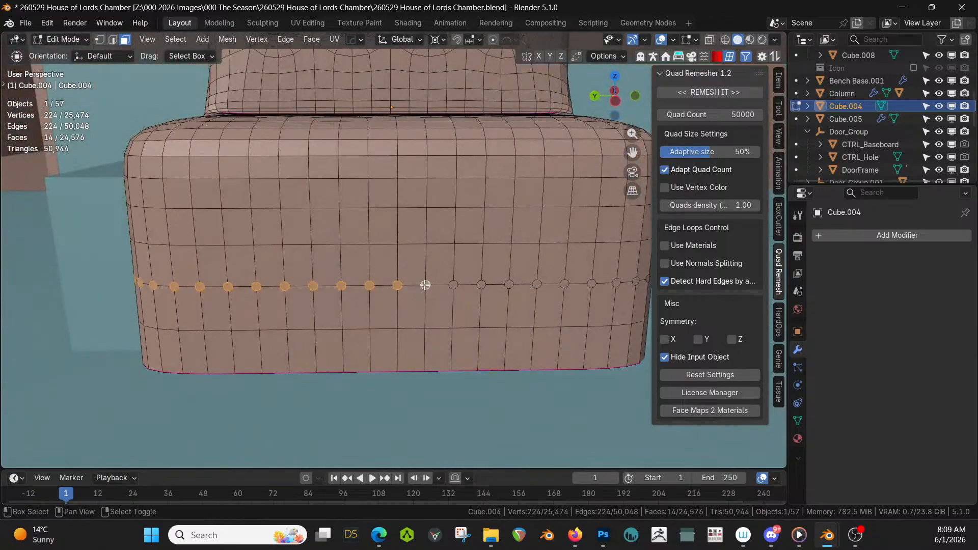
pyautogui.keyDown('shift'); pyautogui.rightClick(453, 284); pyautogui.keyUp('shift')
pyautogui.keyDown('shift'); pyautogui.rightClick(481, 284); pyautogui.keyUp('shift')
pyautogui.keyDown('shift'); pyautogui.rightClick(536, 285); pyautogui.keyUp('shift')
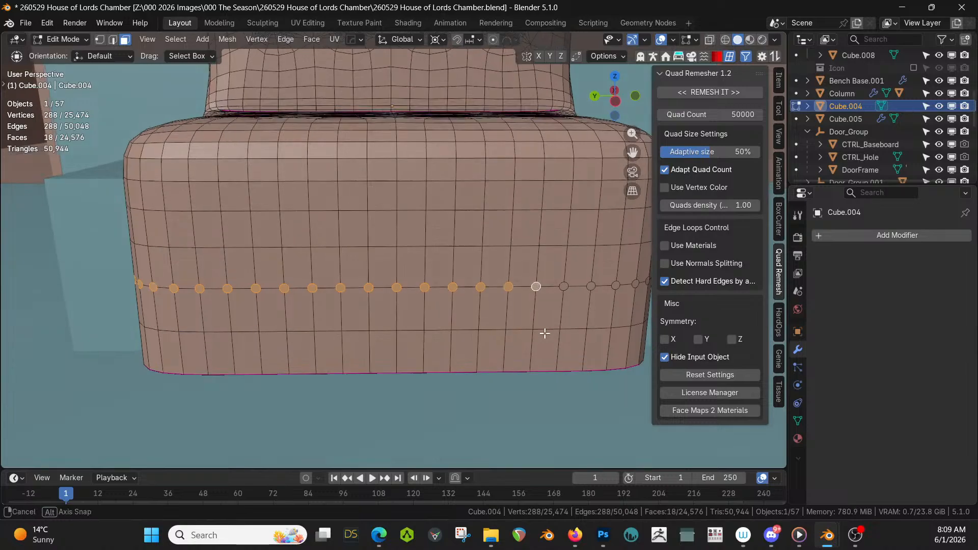
pyautogui.moveTo(544, 331); pyautogui.dragTo(460, 327, button='middle')
pyautogui.keyDown('shift'); pyautogui.rightClick(427, 318); pyautogui.keyUp('shift')
pyautogui.keyDown('shift'); pyautogui.rightClick(452, 326); pyautogui.keyUp('shift')
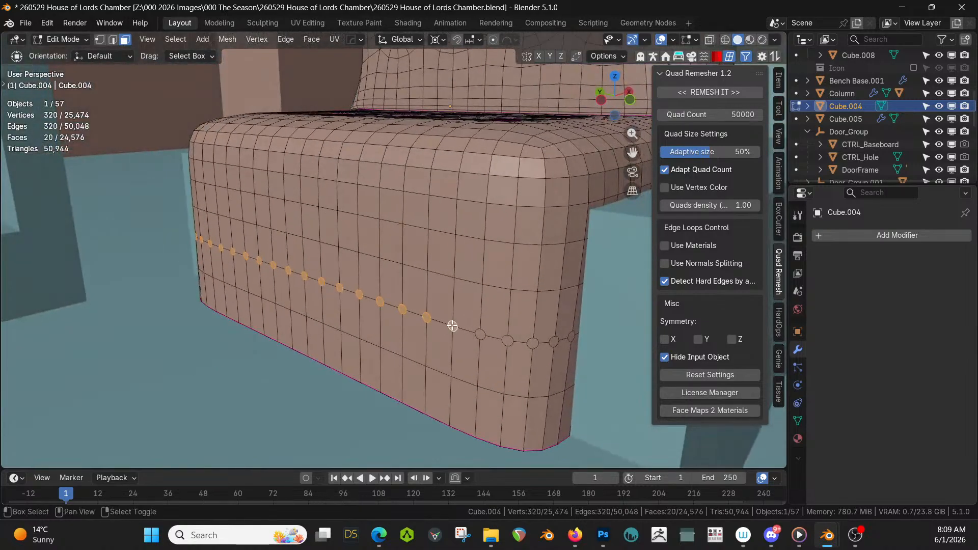
pyautogui.keyDown('shift'); pyautogui.rightClick(479, 333); pyautogui.keyUp('shift')
pyautogui.keyDown('shift'); pyautogui.rightClick(507, 341); pyautogui.keyUp('shift')
pyautogui.keyDown('shift'); pyautogui.rightClick(534, 342); pyautogui.keyUp('shift')
pyautogui.keyDown('shift'); pyautogui.rightClick(554, 342); pyautogui.keyUp('shift')
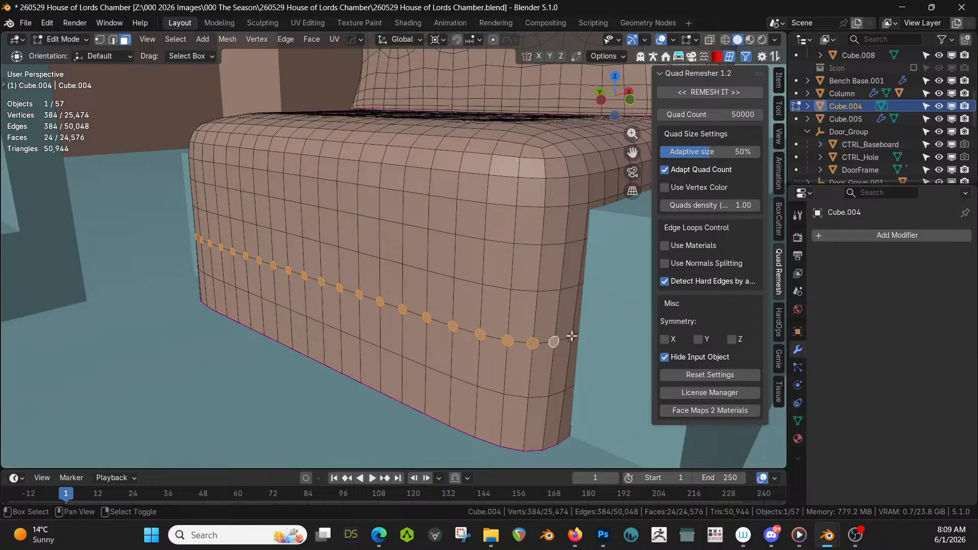
pyautogui.keyDown('shift'); pyautogui.rightClick(571, 337); pyautogui.keyUp('shift')
# Extrude the circular faces along their normals by about 0.0032 m and bevel them with 2 segments and an offset of about 0.003 m
pyautogui.scroll(3, 571, 338)
pyautogui.hotkey('alt', 'e')
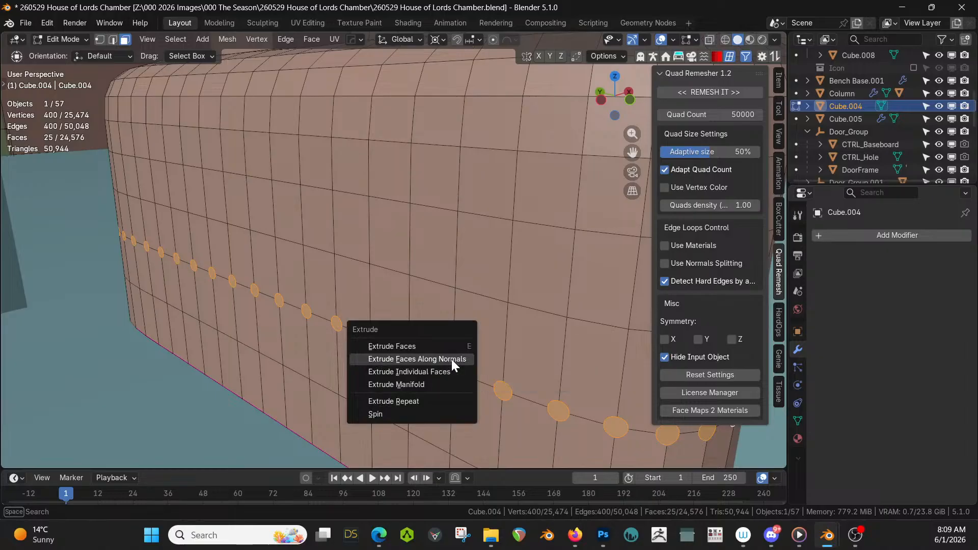
pyautogui.click(451, 359)
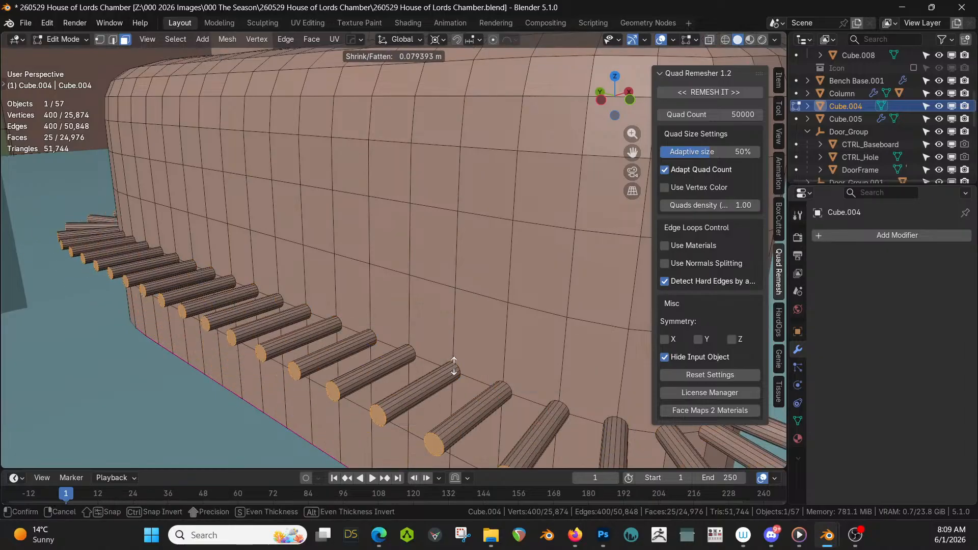
pyautogui.click(455, 377)
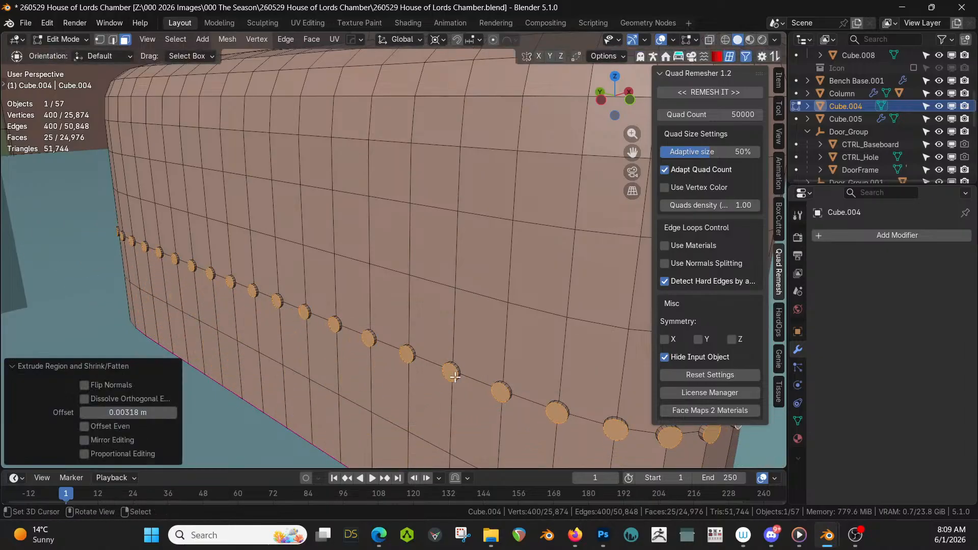
pyautogui.hotkey('ctrl', 'b')
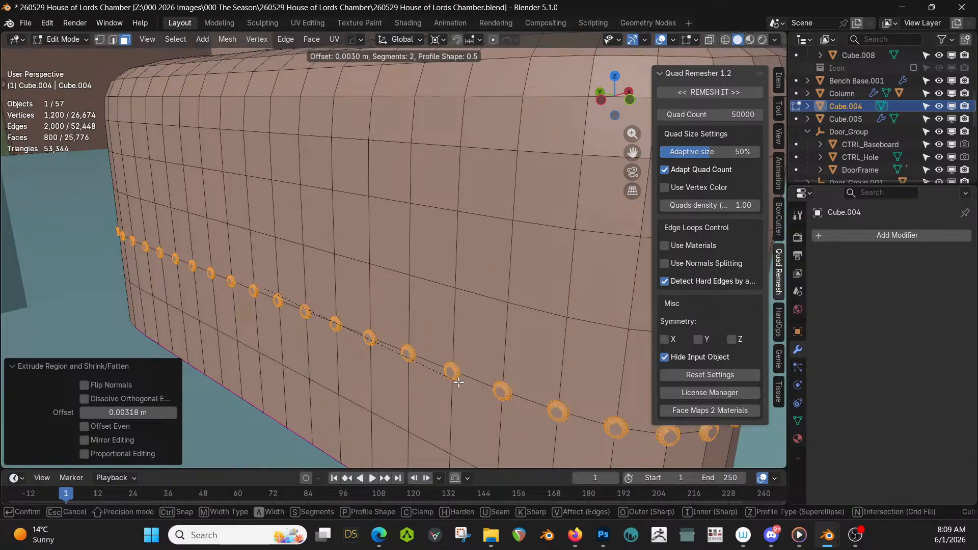
pyautogui.click(458, 382)
# Grow the selection to cover the whole studs, create two material slots and give the studs sy_brass_shiny from the second slot
pyautogui.press('ctrl+KP_Add')
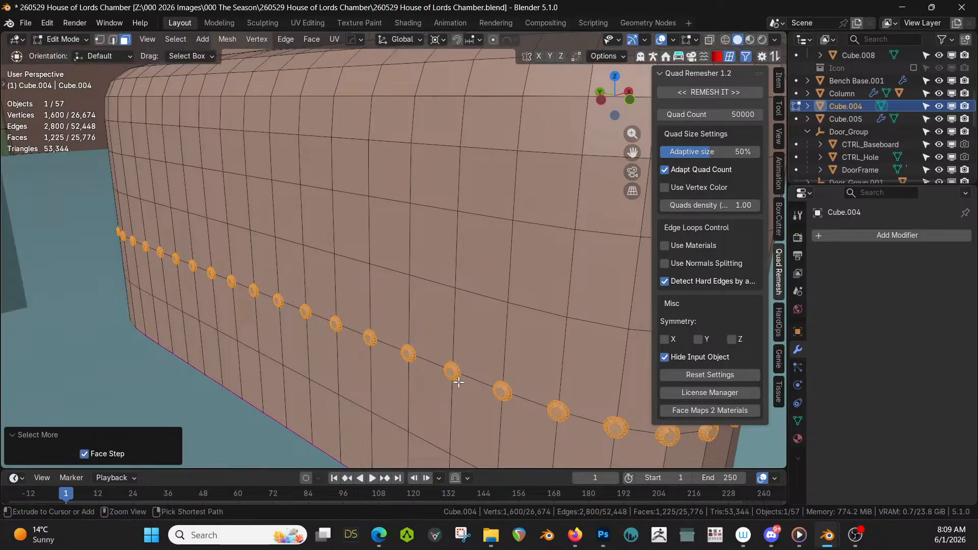
pyautogui.click(798, 439)
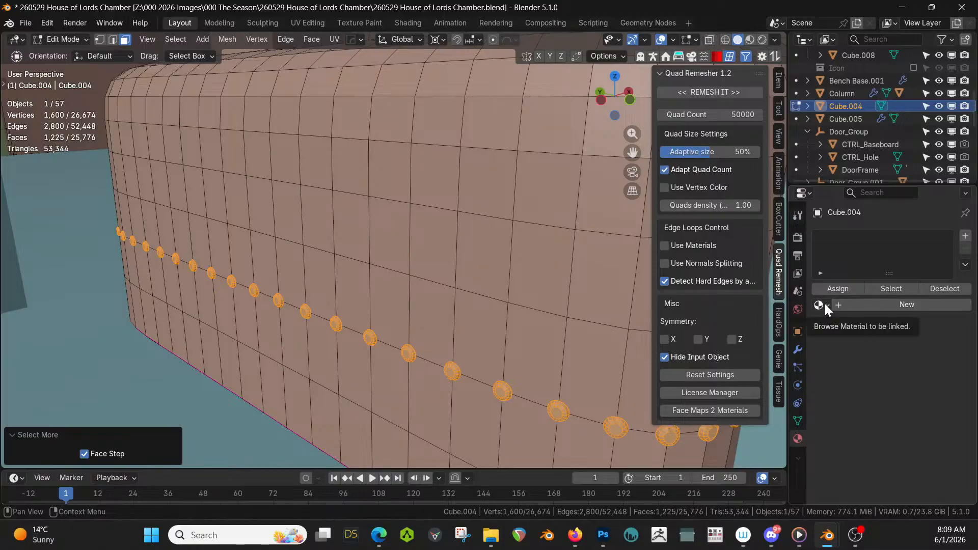
pyautogui.click(846, 304)
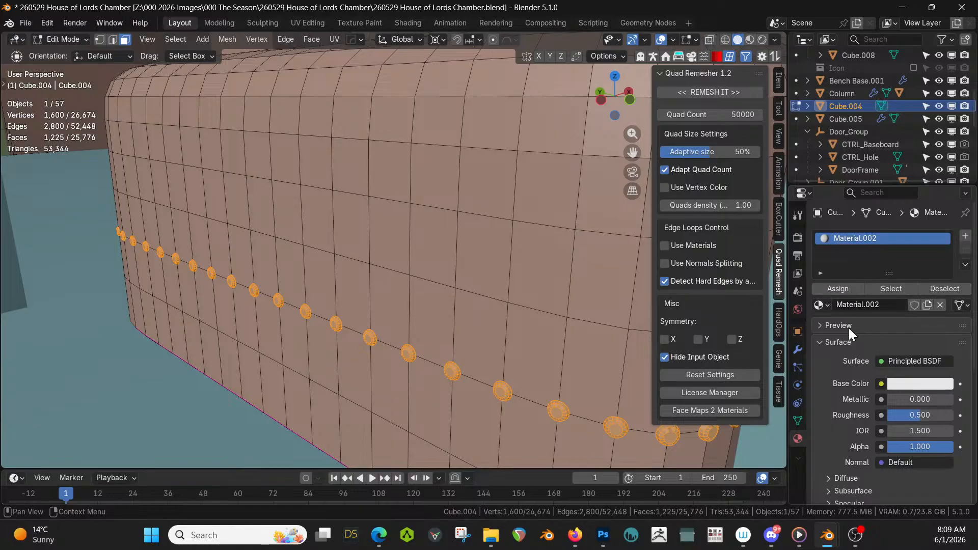
pyautogui.click(965, 236)
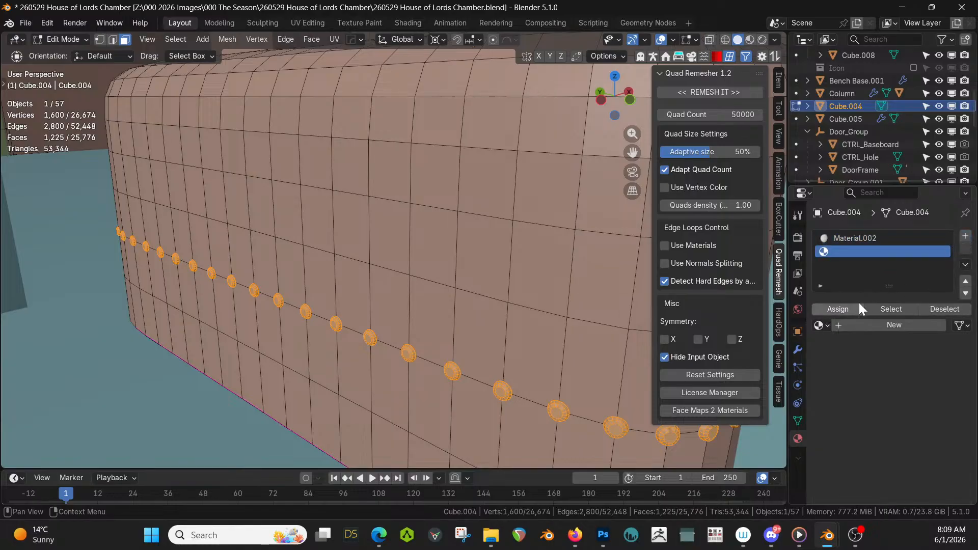
pyautogui.click(819, 325)
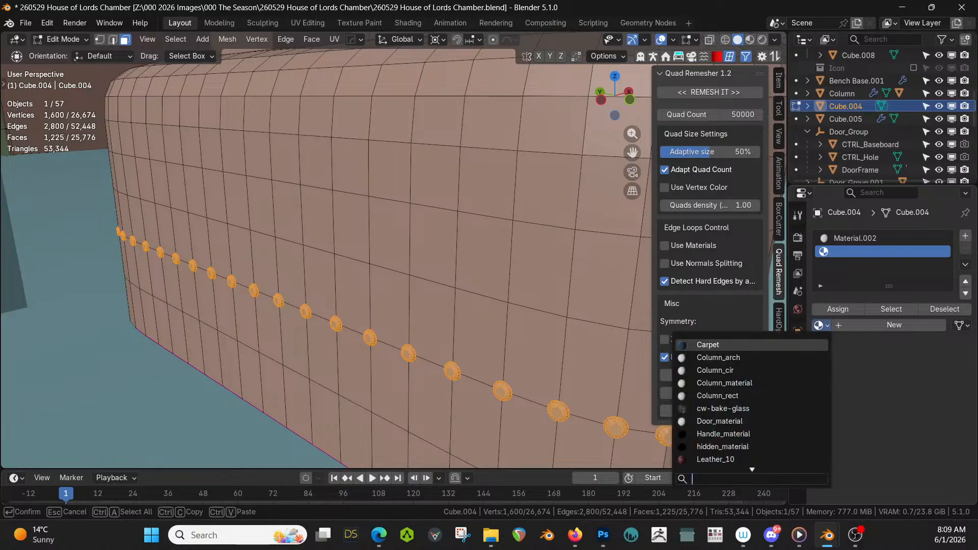
pyautogui.write('bras')
pyautogui.press('Return')
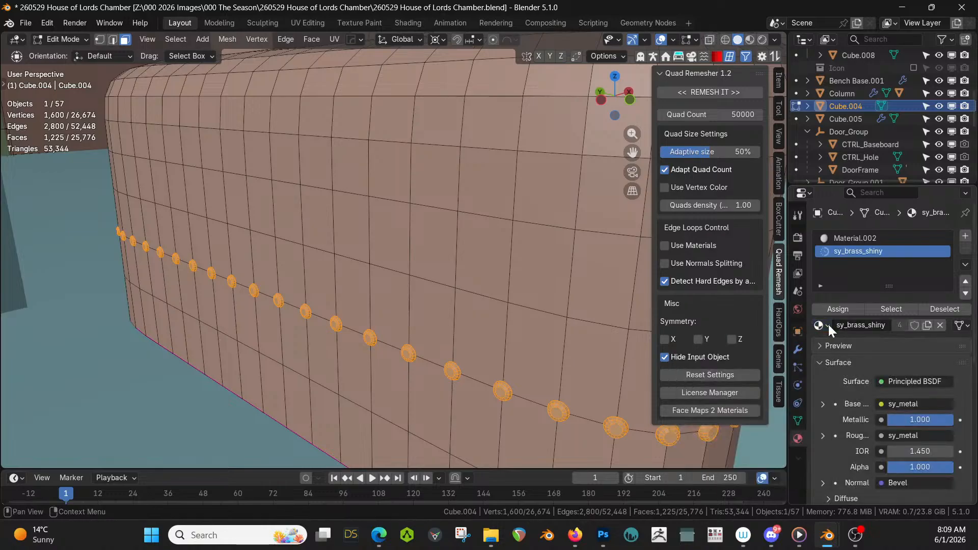
# Replace the material in the throne's first slot with Leather_10
pyautogui.click(855, 238)
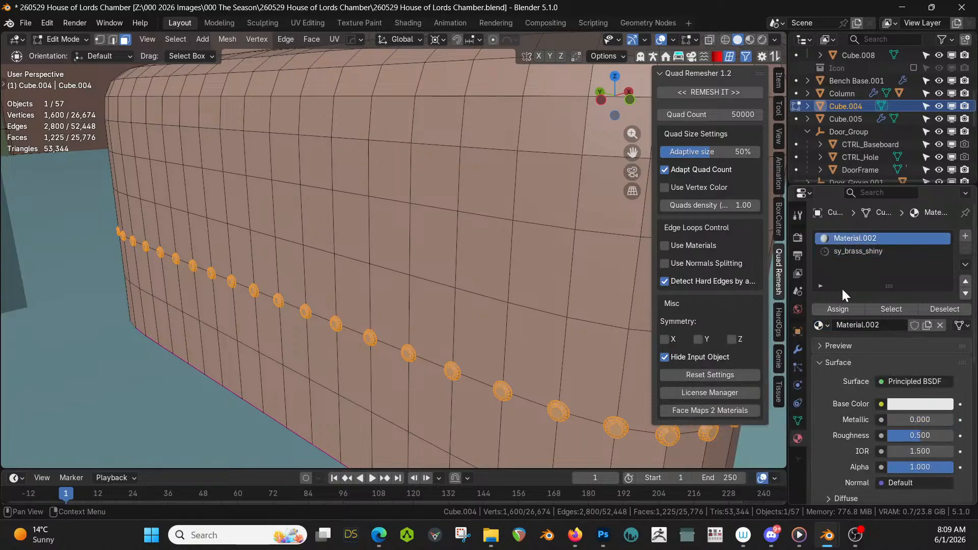
pyautogui.click(820, 324)
pyautogui.write('leath')
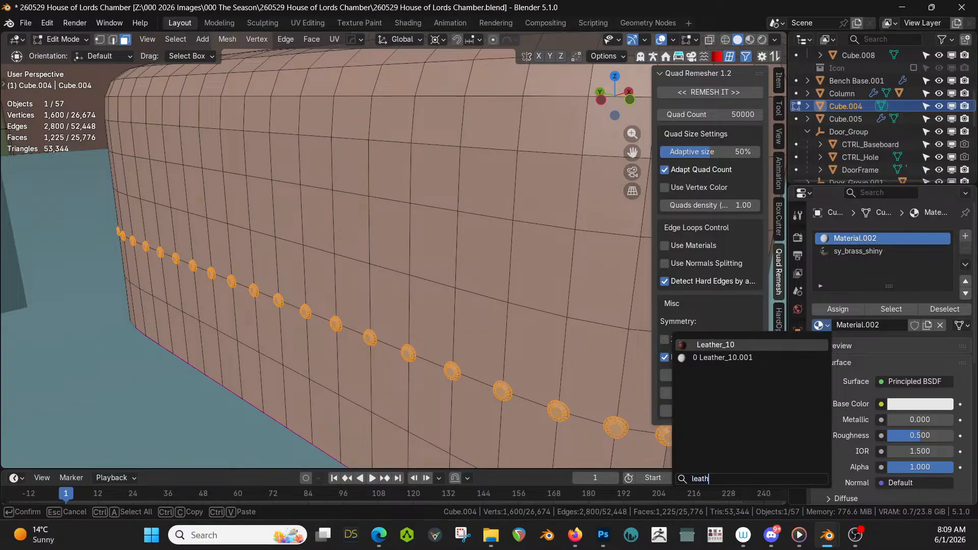
pyautogui.press('Return')
# Return to Object Mode and inspect the throne's leather, brass studs and rear in rendered shading
pyautogui.press('Tab')
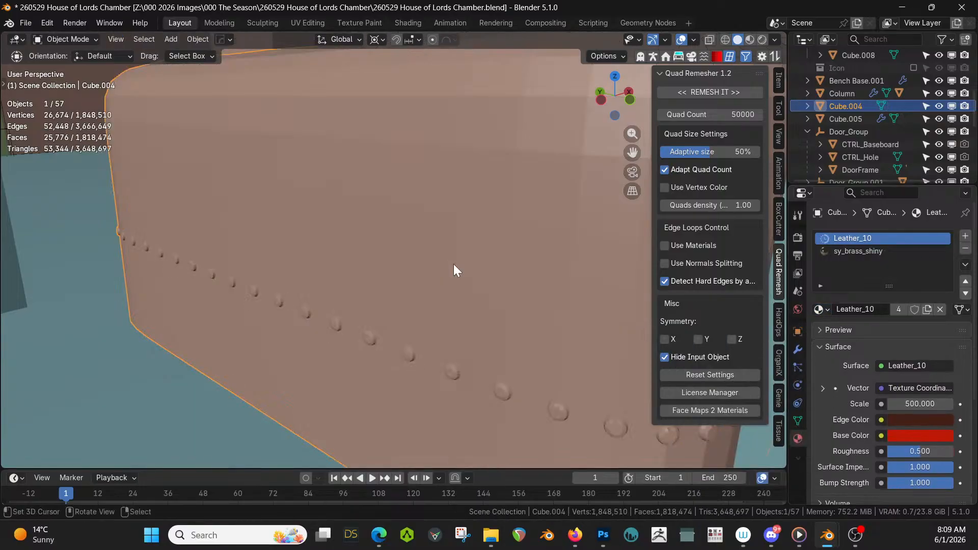
pyautogui.press('z')
pyautogui.press('8')
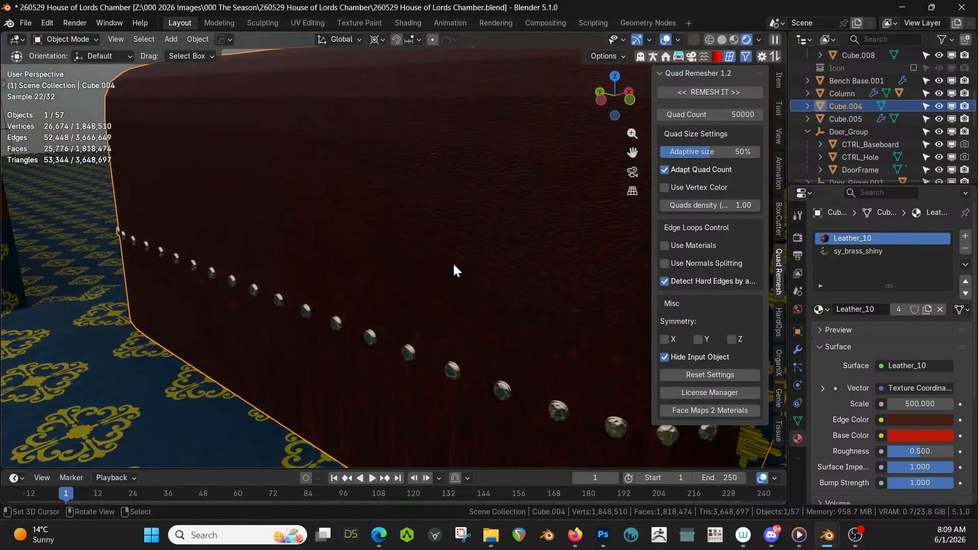
pyautogui.scroll(-5, 453, 262)
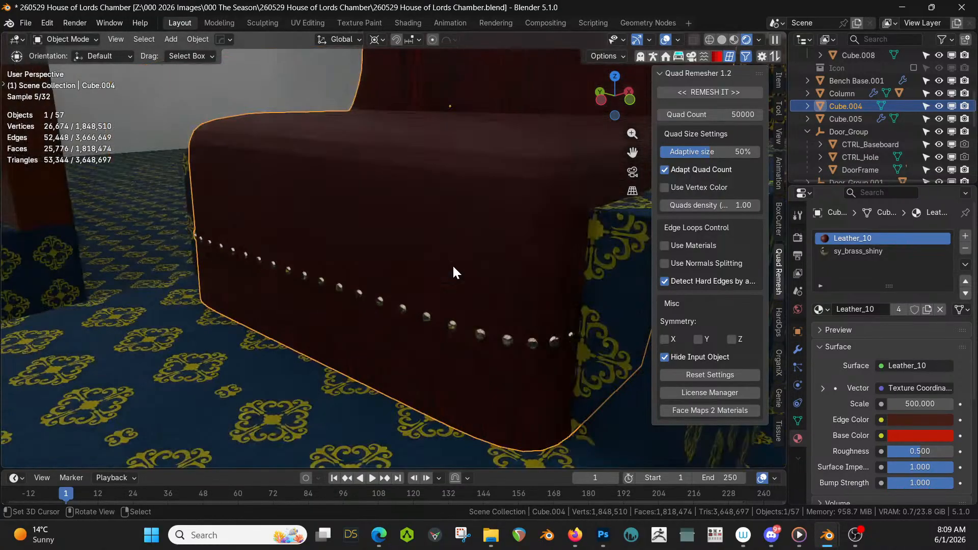
pyautogui.moveTo(453, 265); pyautogui.dragTo(566, 272, button='middle')
pyautogui.scroll(-3, 426, 244)
pyautogui.keyDown('shift'); pyautogui.moveTo(483, 287); pyautogui.dragTo(462, 361, button='middle'); pyautogui.keyUp('shift')
pyautogui.moveTo(342, 341); pyautogui.dragTo(395, 324, button='middle')
# In Edit Mode with solid shading, select the edge loops along both sides and the top of the throne backrest's rear
pyautogui.press('Tab')
pyautogui.press('z')
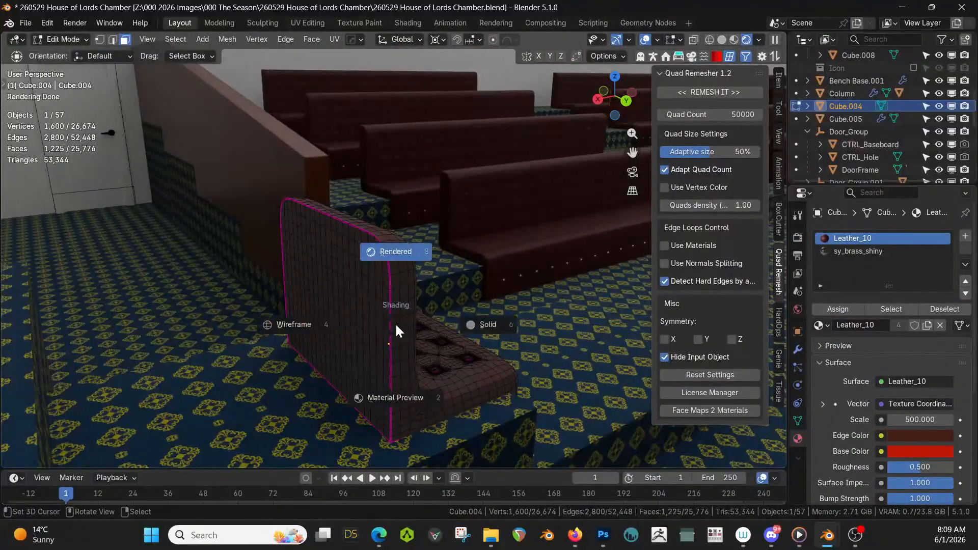
pyautogui.press('s')
pyautogui.scroll(4, 395, 325)
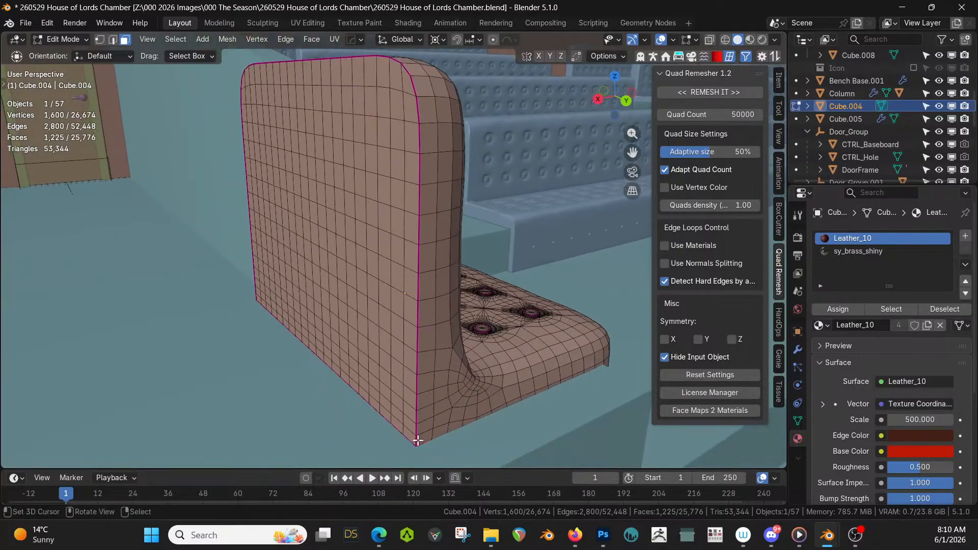
pyautogui.press('2')
pyautogui.click(417, 436)
pyautogui.keyDown('alt'); pyautogui.click(416, 440); pyautogui.keyUp('alt')
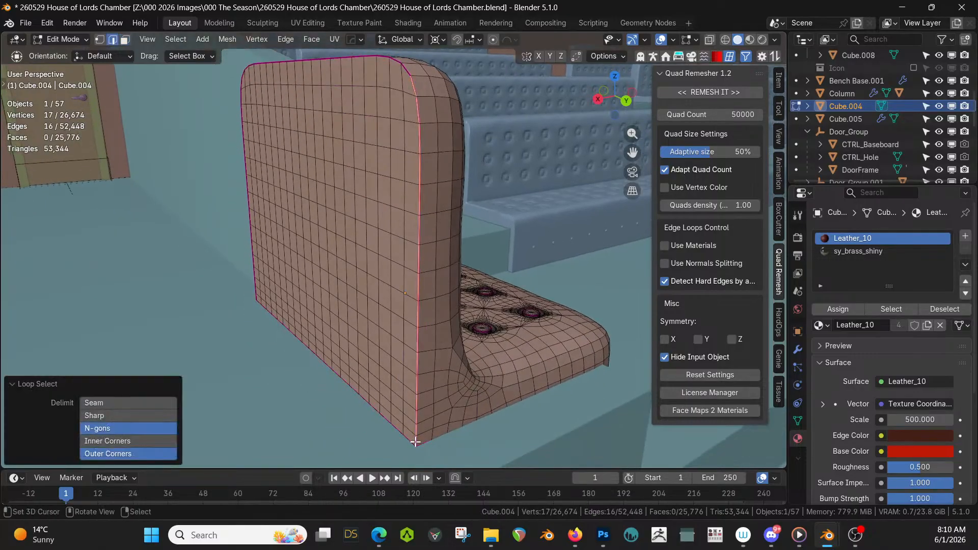
pyautogui.scroll(-3, 415, 442)
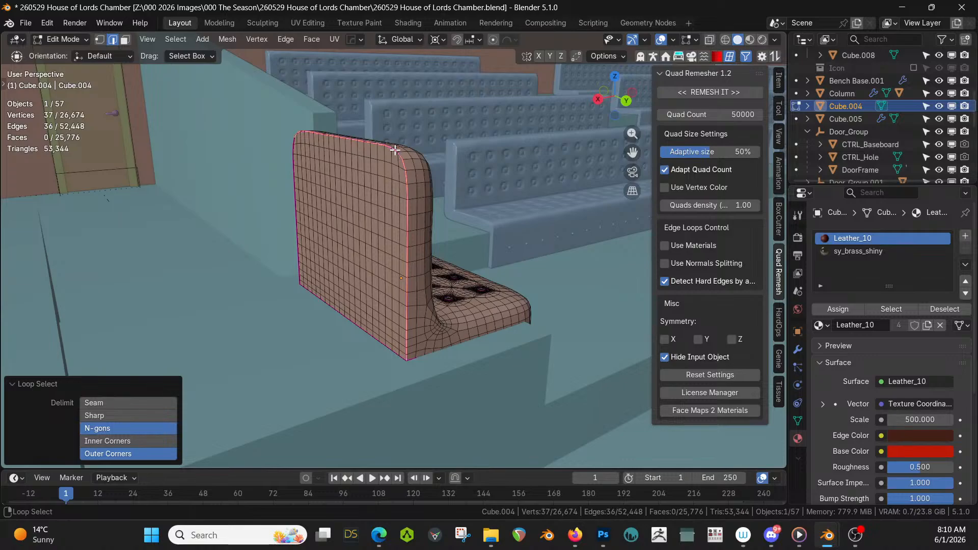
pyautogui.moveTo(395, 149); pyautogui.dragTo(419, 226, button='middle')
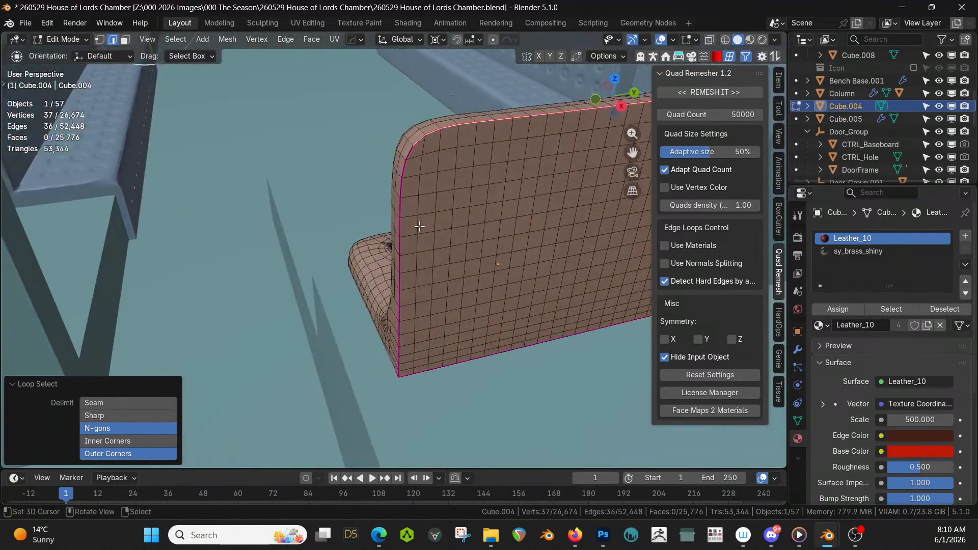
pyautogui.keyDown('alt'); pyautogui.keyDown('shift'); pyautogui.click(402, 172); pyautogui.keyUp('shift'); pyautogui.keyUp('alt')
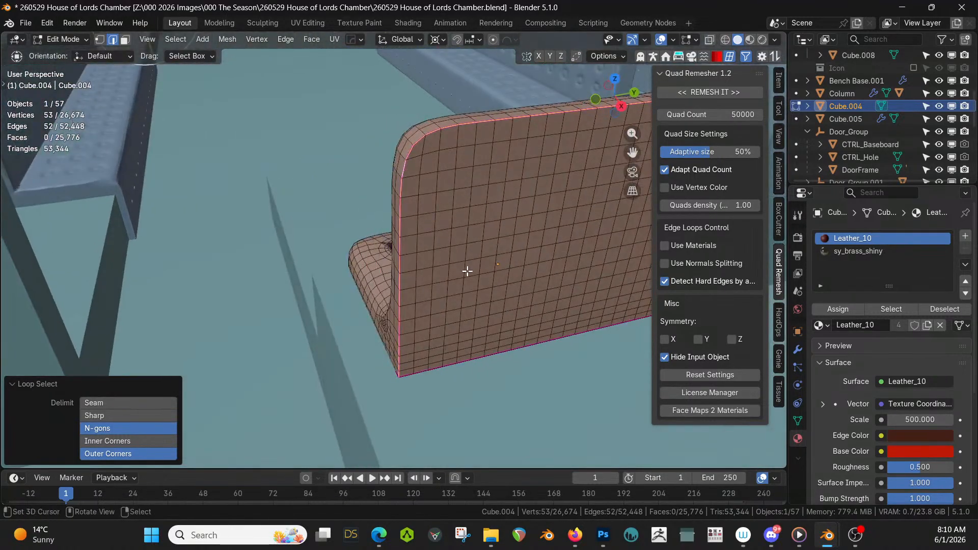
# Bevel the selected backrest edges with 2 segments and a width of about 0.0075 m, and assign sy_brass_shiny to the bevelled faces
pyautogui.hotkey('ctrl', 'b')
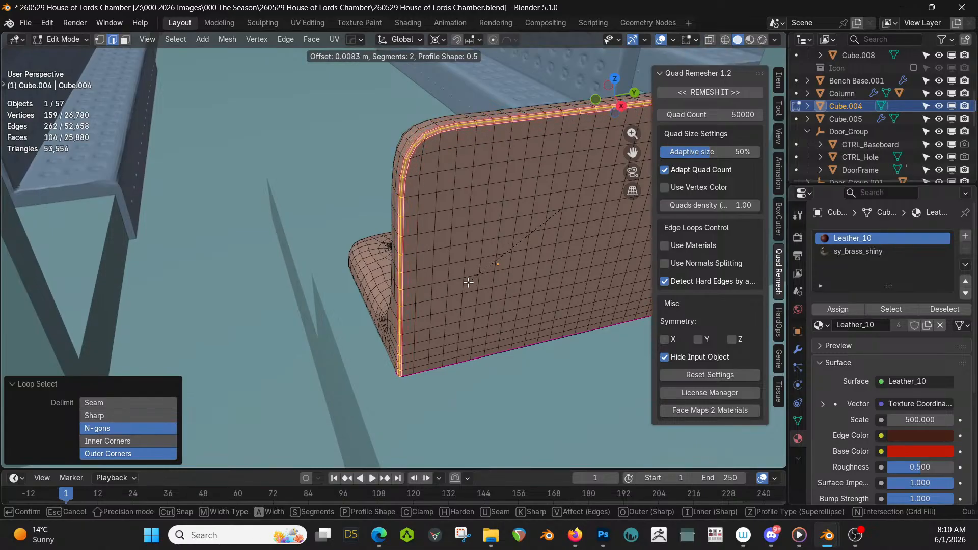
pyautogui.click(465, 281)
pyautogui.click(841, 251)
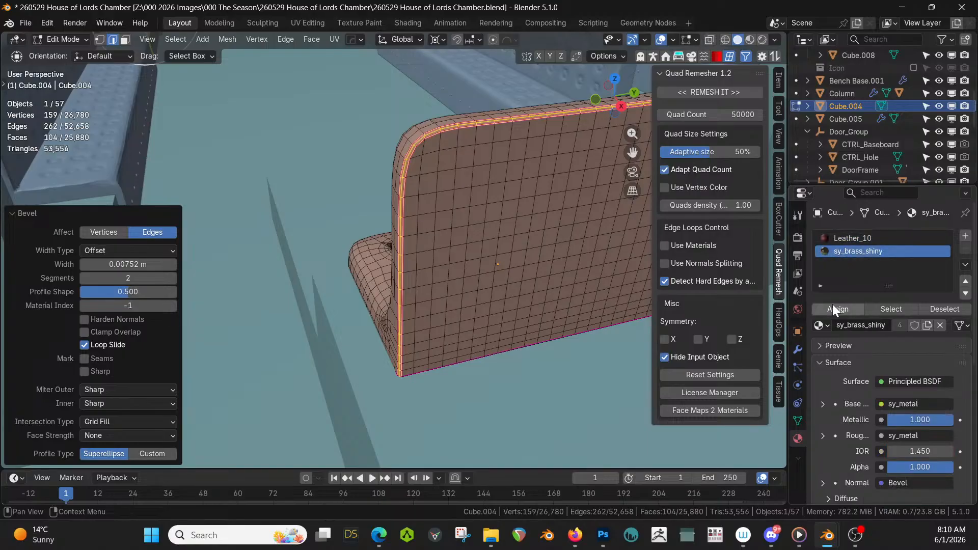
pyautogui.click(832, 306)
pyautogui.press('Tab')
pyautogui.moveTo(484, 251); pyautogui.dragTo(396, 311, button='middle')
pyautogui.press('z')
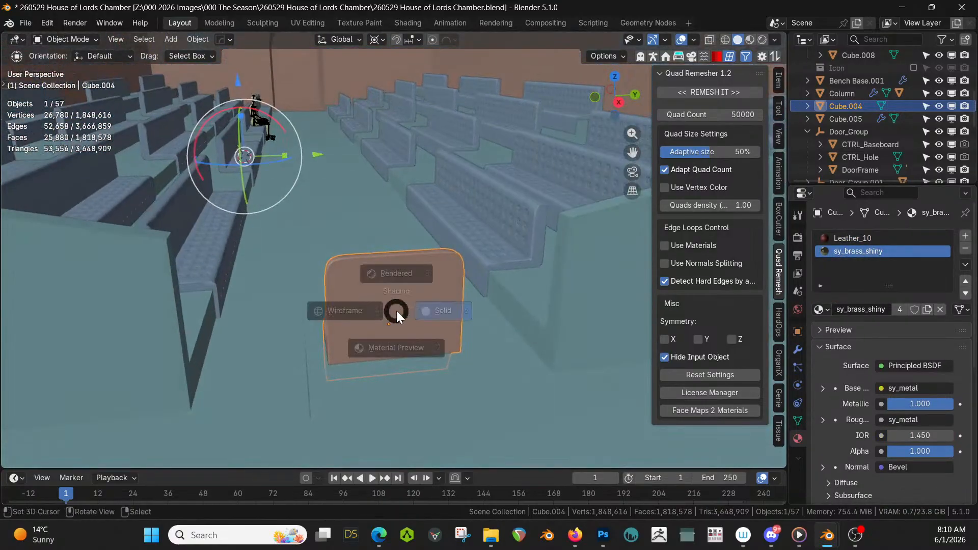
pyautogui.press('8')
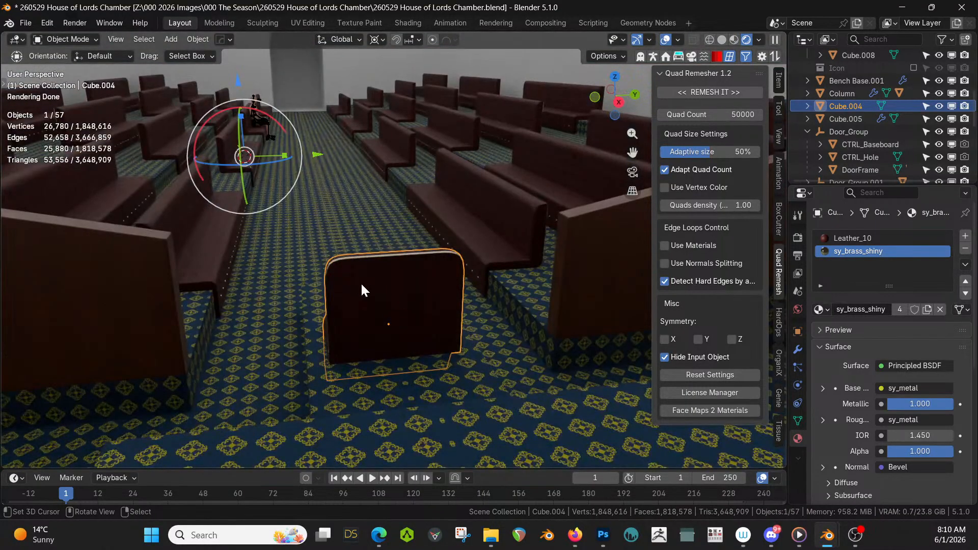
pyautogui.moveTo(362, 285); pyautogui.dragTo(468, 406, button='middle')
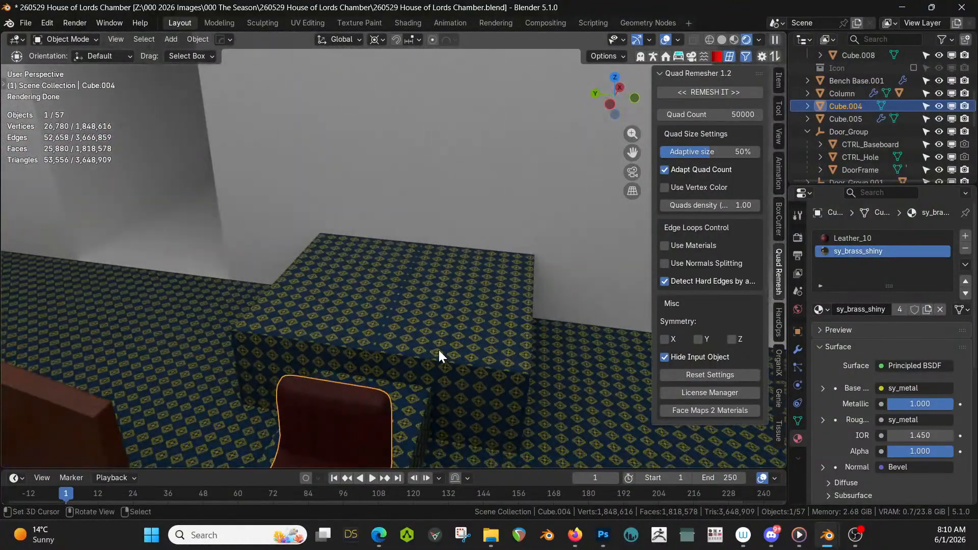
# Edit the carpeted floor object and select the three top faces of the raised platform beside the throne
pyautogui.click(396, 319)
pyautogui.press('Tab')
pyautogui.click(361, 305)
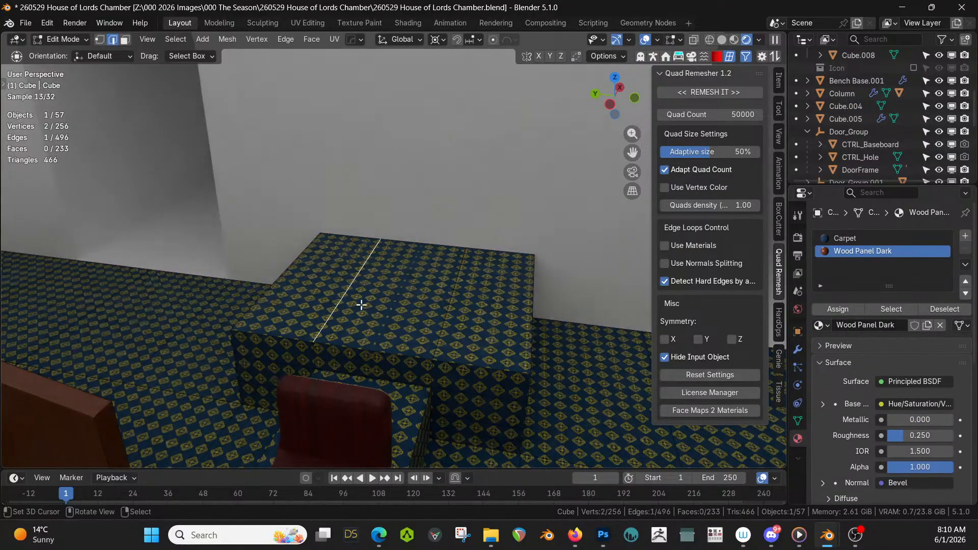
pyautogui.press('3')
pyautogui.click(371, 306)
pyautogui.keyDown('shift'); pyautogui.click(317, 267); pyautogui.keyUp('shift')
pyautogui.keyDown('shift'); pyautogui.click(481, 322); pyautogui.keyUp('shift')
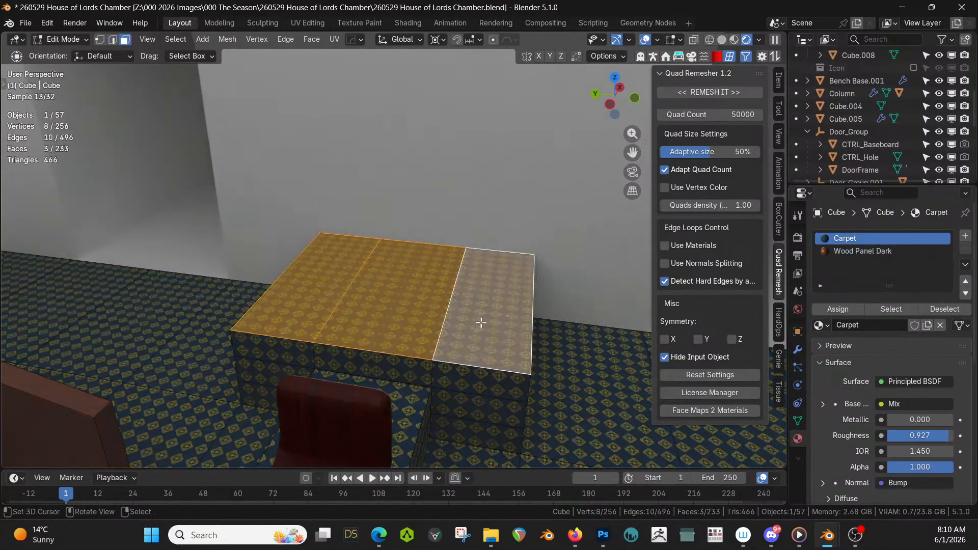
# Grow the face selection three times so it covers the platform's sides as well as its top, checking it in solid shading
pyautogui.press('ctrl+KP_Add')
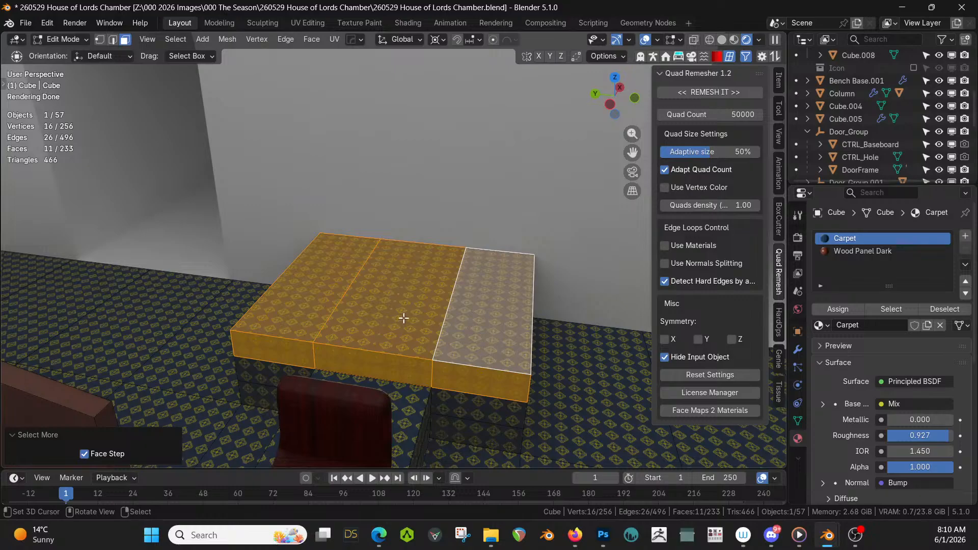
pyautogui.press('z')
pyautogui.press('6')
pyautogui.moveTo(419, 317); pyautogui.dragTo(576, 272, button='middle')
pyautogui.press('ctrl+KP_Add')
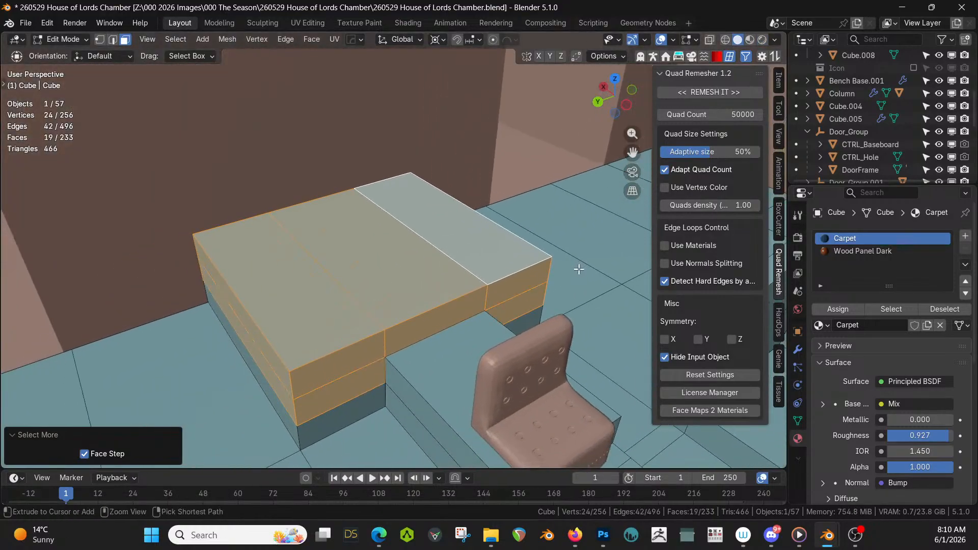
pyautogui.press('ctrl+KP_Add')
pyautogui.moveTo(587, 248); pyautogui.dragTo(148, 138, button='middle')
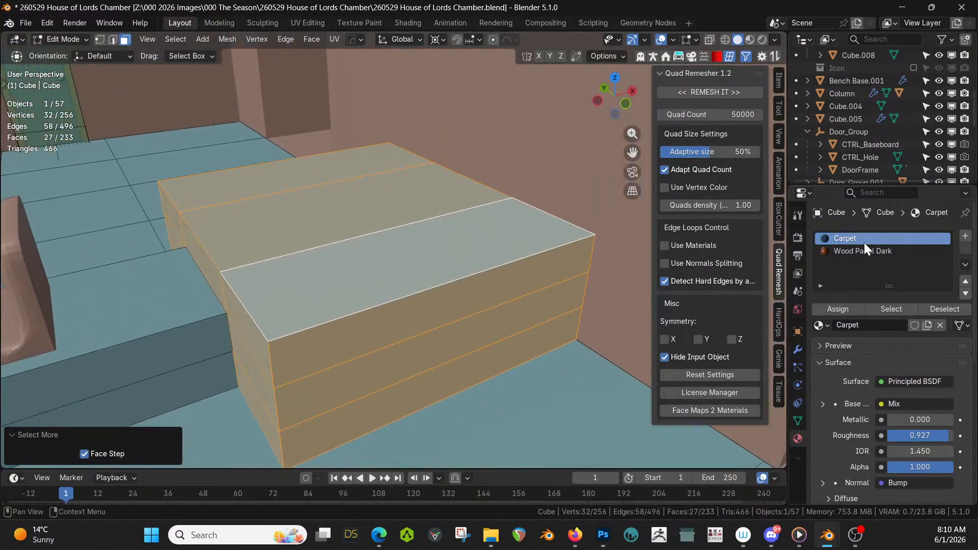
# Add a third material slot holding Divine_Velvet, assign it to the selected platform faces and return to Object Mode in rendered shading
pyautogui.click(964, 236)
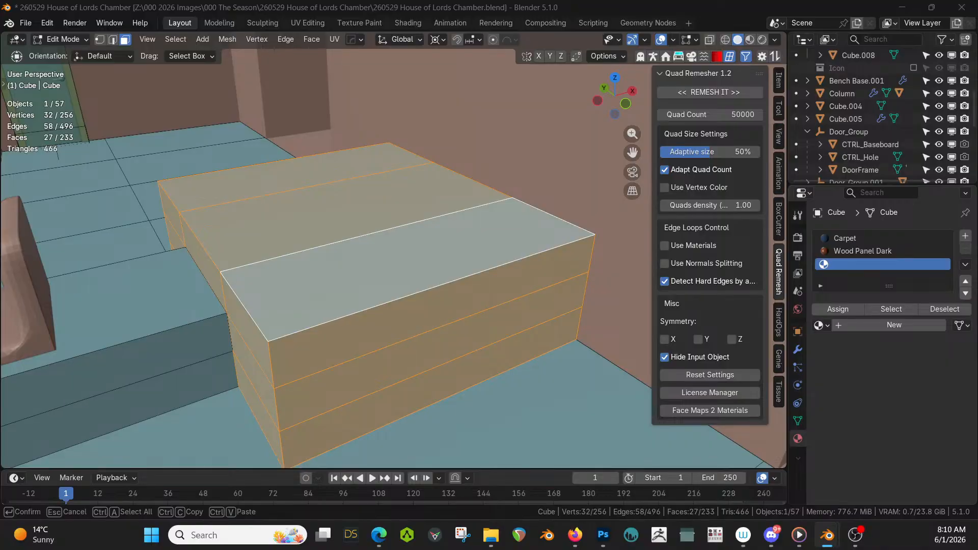
pyautogui.moveTo(427, 181); pyautogui.dragTo(867, 270)
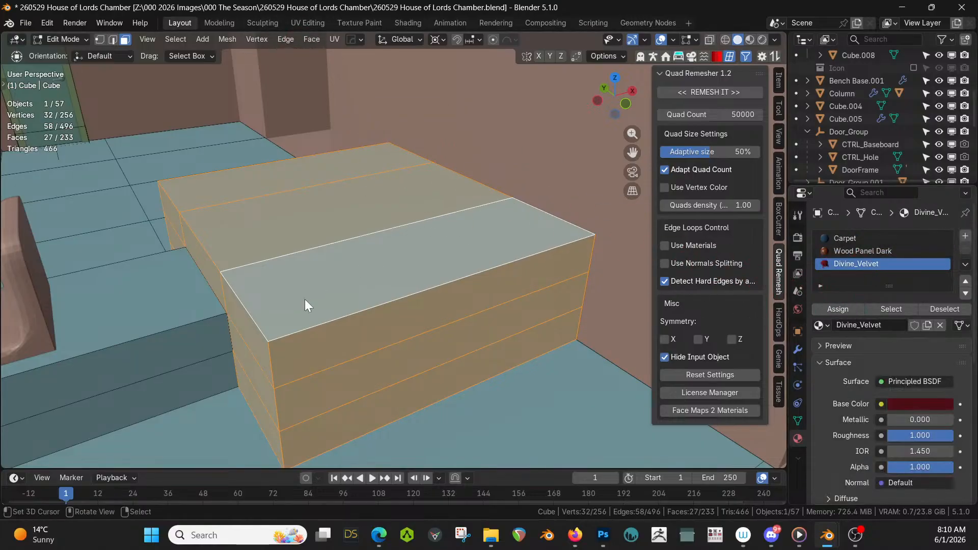
pyautogui.press('Tab')
pyautogui.press('z')
pyautogui.press('r')
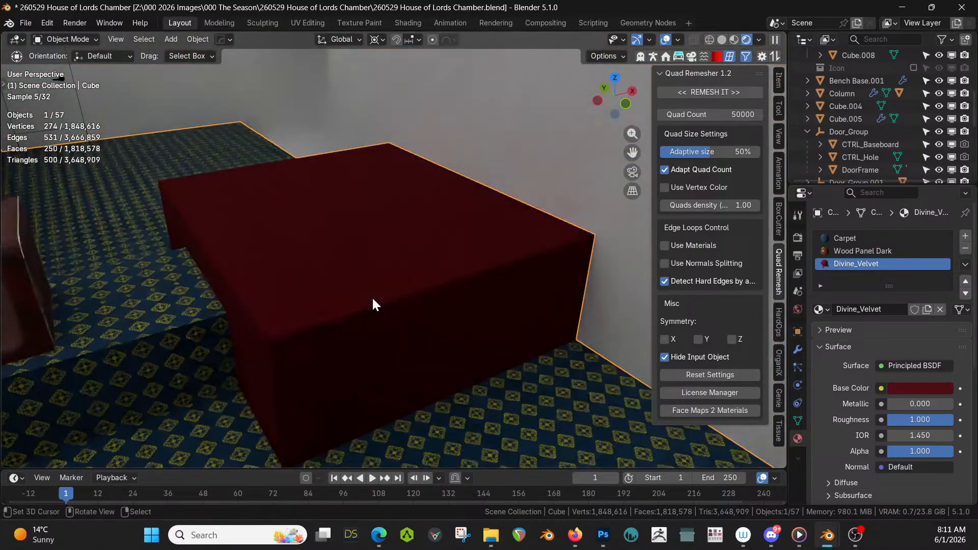
# Replace the first-slot material of the glass gallery railing with sy_brass_shiny
pyautogui.scroll(-5, 372, 304)
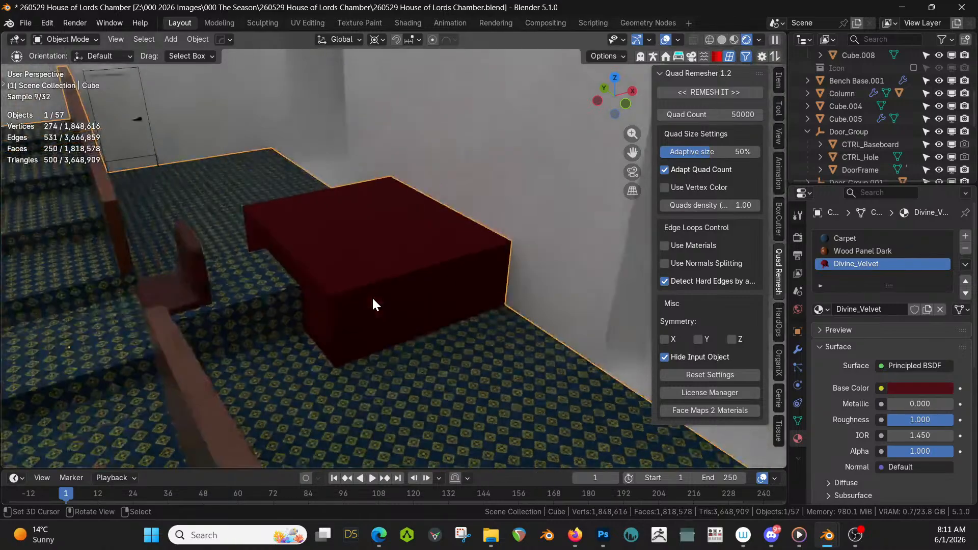
pyautogui.moveTo(375, 303); pyautogui.dragTo(457, 333, button='middle')
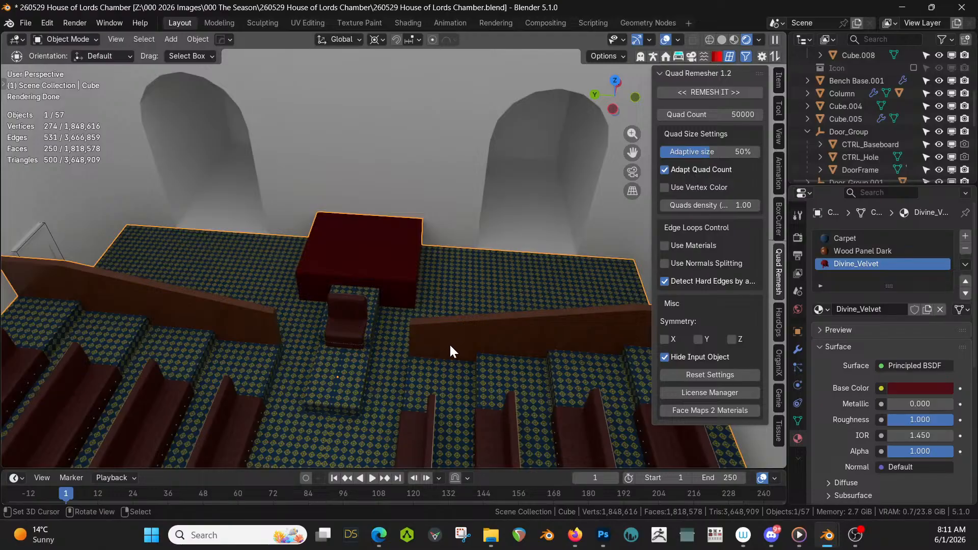
pyautogui.moveTo(411, 325); pyautogui.dragTo(386, 296, button='middle')
pyautogui.scroll(-3, 386, 297)
pyautogui.moveTo(495, 276); pyautogui.dragTo(441, 447, button='middle')
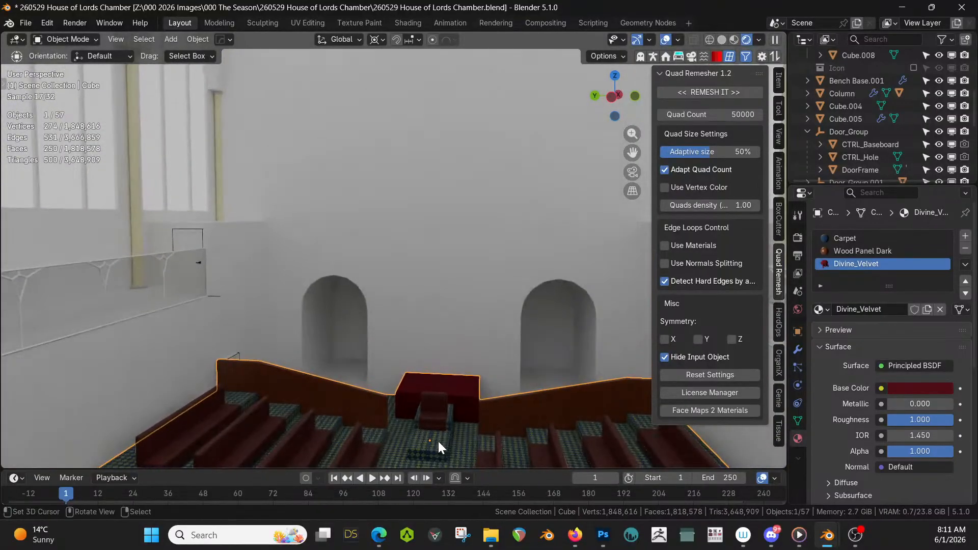
pyautogui.click(109, 259)
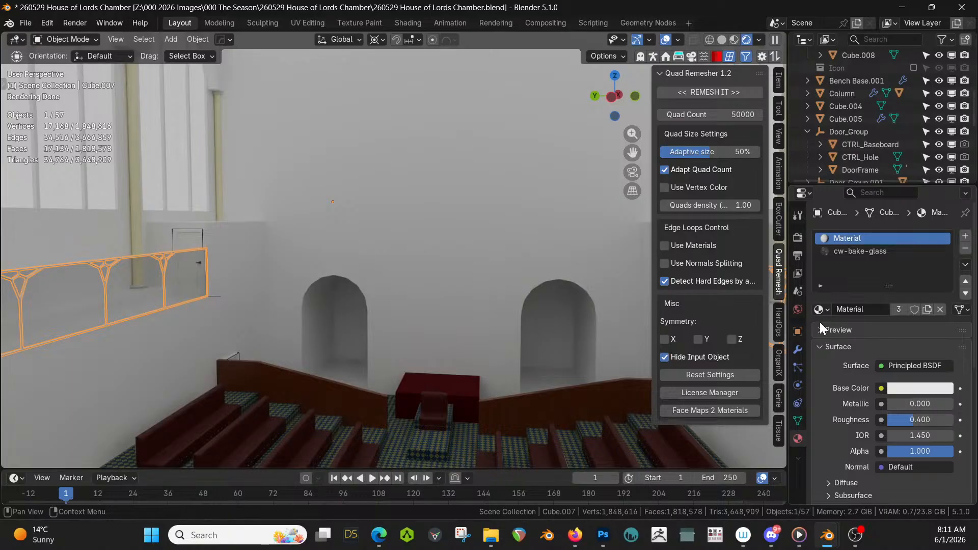
pyautogui.click(829, 307)
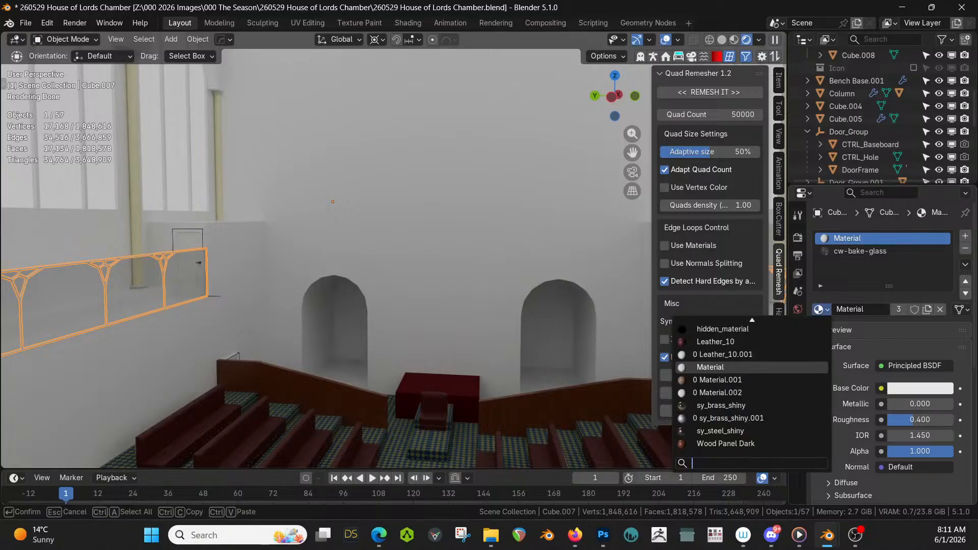
pyautogui.write('bras')
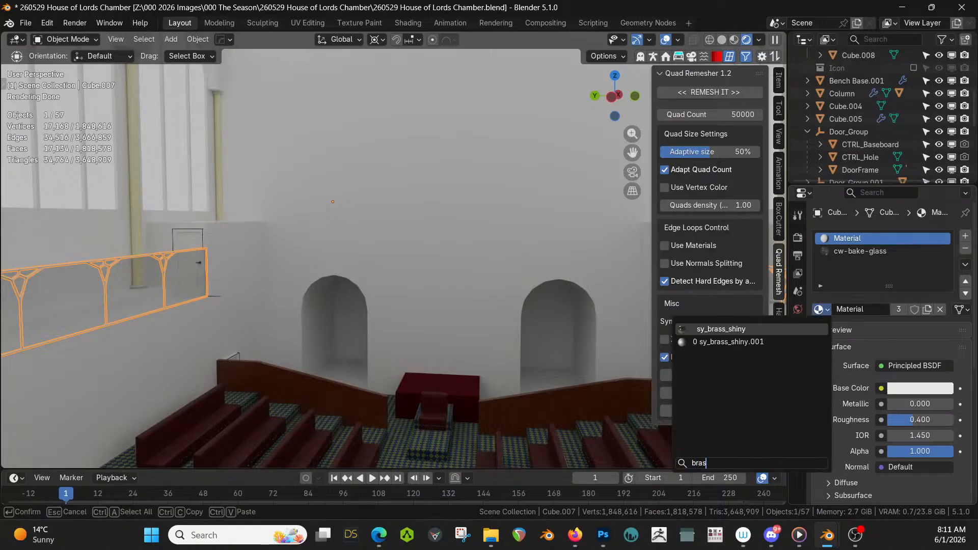
pyautogui.click(738, 329)
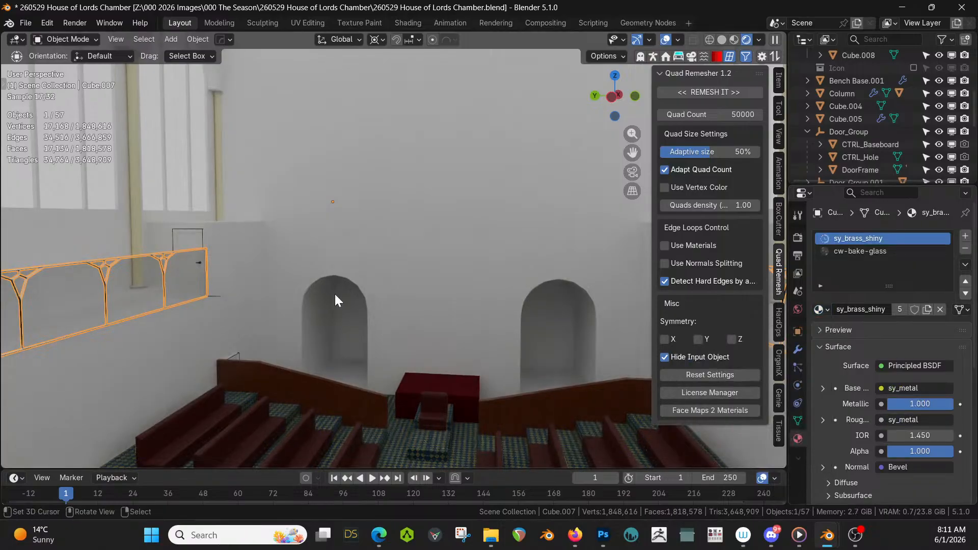
# Select the chamber's wall object and save the file
pyautogui.scroll(-3, 314, 297)
pyautogui.moveTo(313, 298)
pyautogui.mouseDown(button='middle')
pyautogui.moveTo(332, 299)
pyautogui.moveTo(309, 259)
pyautogui.moveTo(325, 285)
pyautogui.mouseUp(button='middle')
pyautogui.click(358, 301)
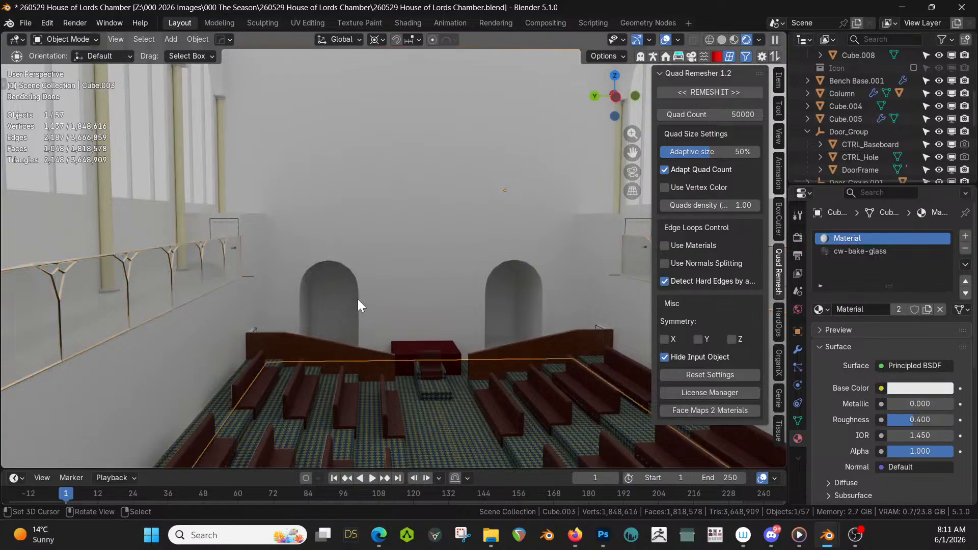
pyautogui.hotkey('ctrl', 's')
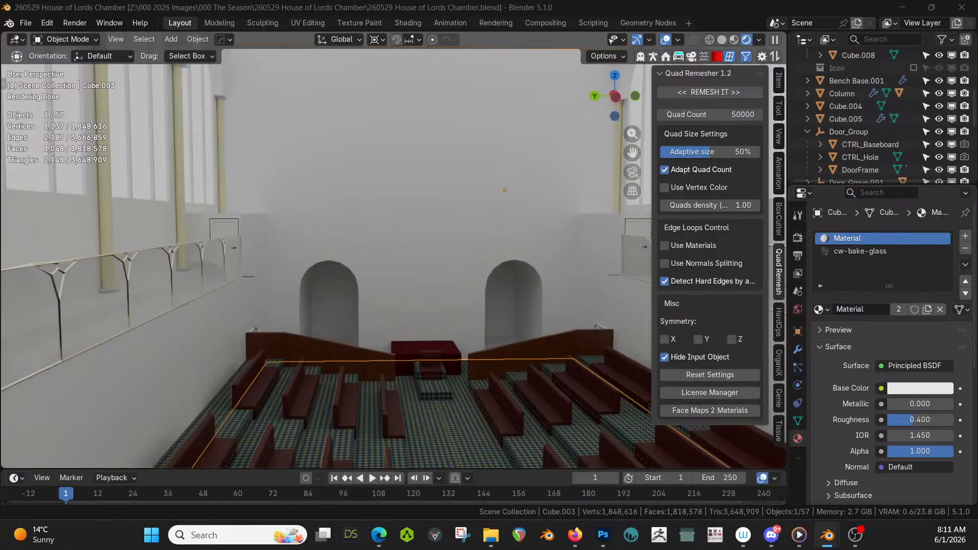
# Isolate the walls in local view with solid shading, locate them in the scene hierarchy and show their modifiers
pyautogui.moveTo(481, 299); pyautogui.dragTo(127, 296, button='middle')
pyautogui.scroll(3, 496, 308)
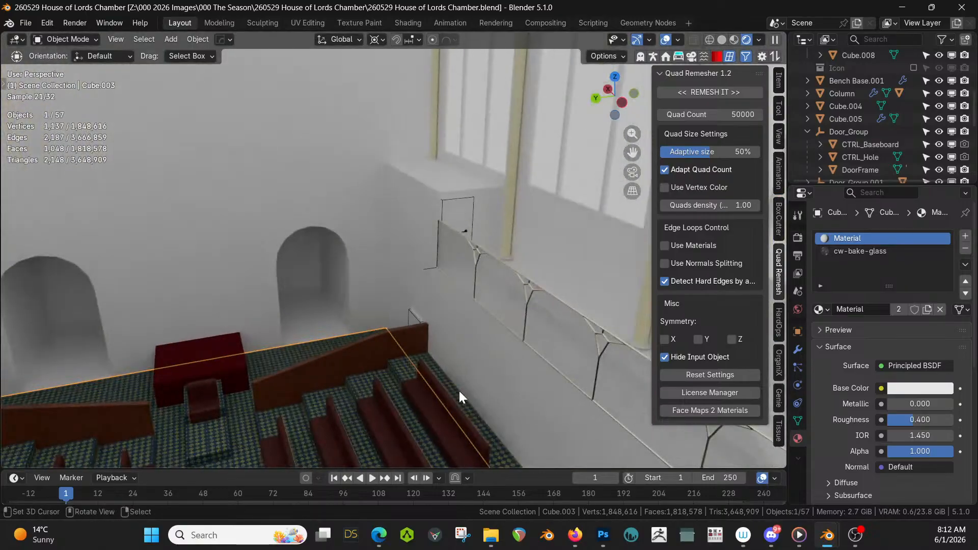
pyautogui.rightClick(497, 363)
pyautogui.press('z')
pyautogui.press('KP_6')
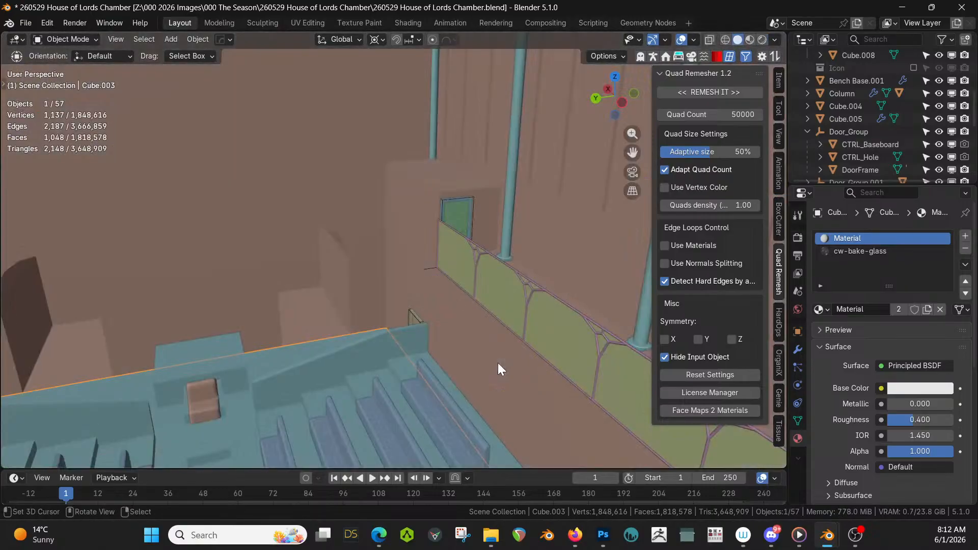
pyautogui.press('KP_Divide')
pyautogui.scroll(5, 497, 362)
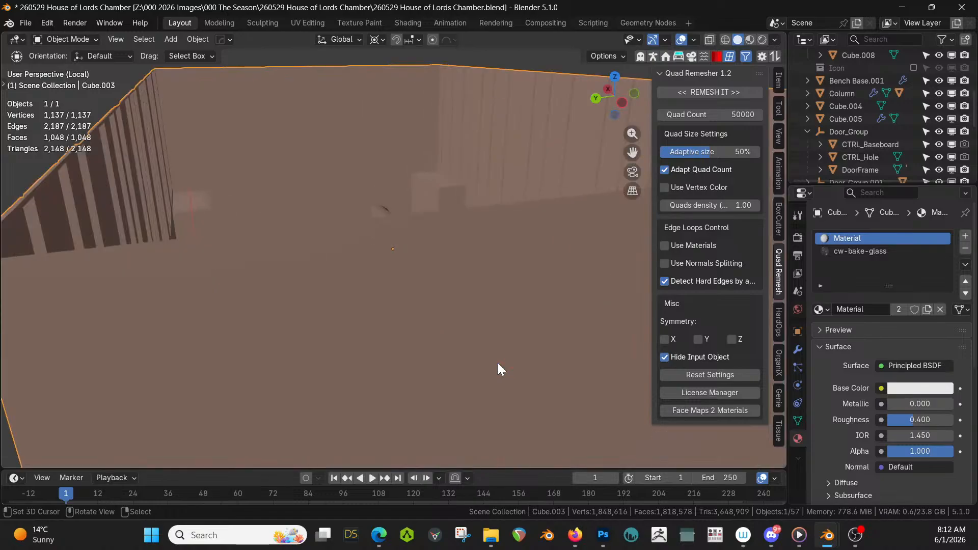
pyautogui.press('KP_Decimal')
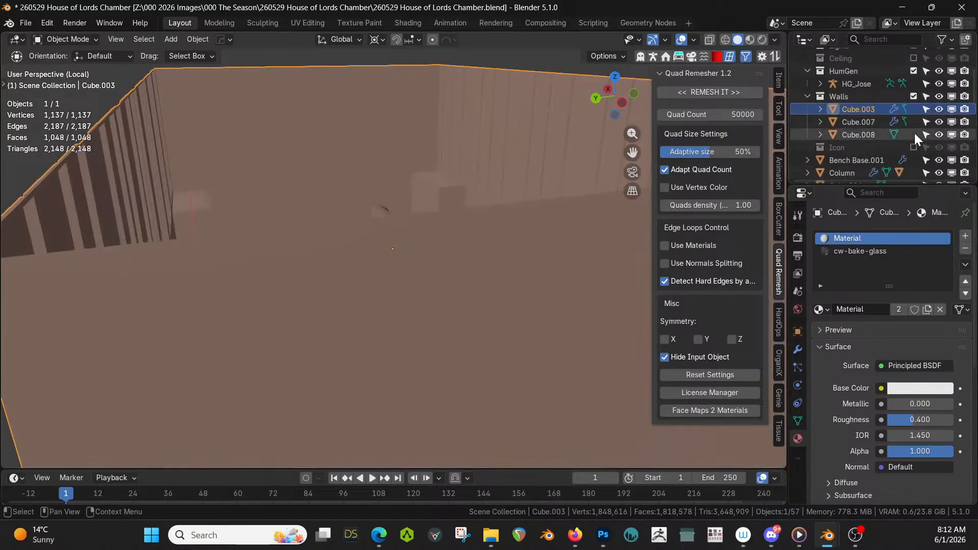
pyautogui.click(797, 349)
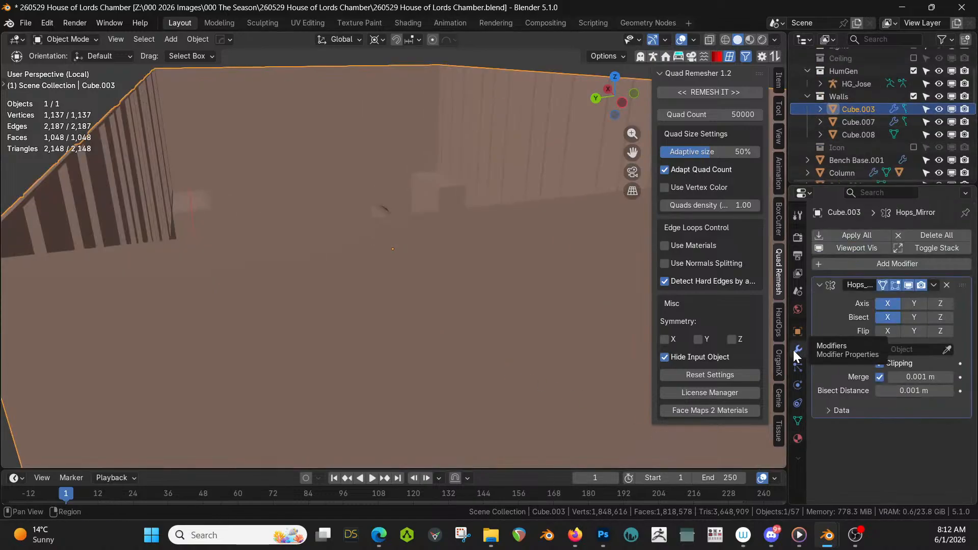
# Enter Edit Mode on the walls and select five evenly spaced faces along the lower part of one long inner wall
pyautogui.moveTo(566, 313); pyautogui.dragTo(579, 328, button='middle')
pyautogui.press('Tab')
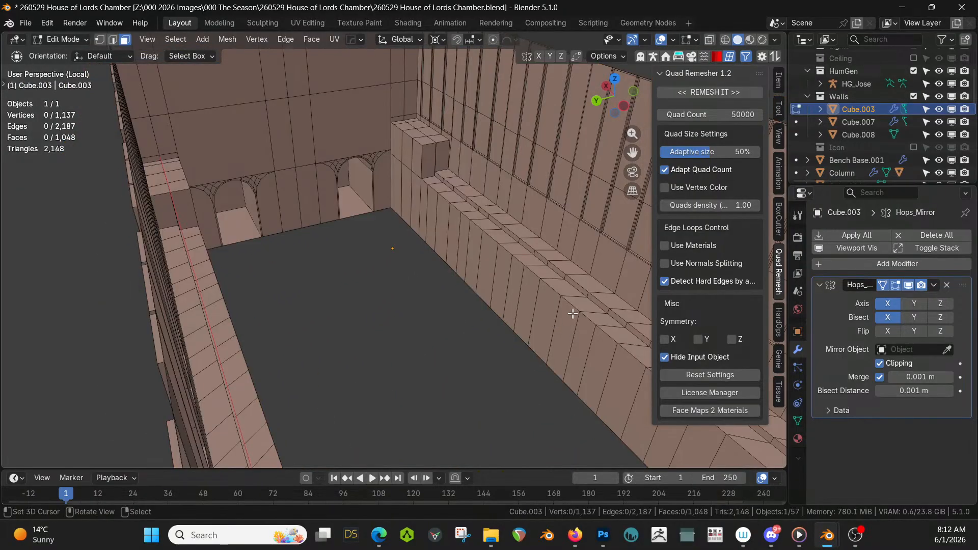
pyautogui.click(545, 311)
pyautogui.moveTo(546, 309); pyautogui.dragTo(488, 315, button='middle')
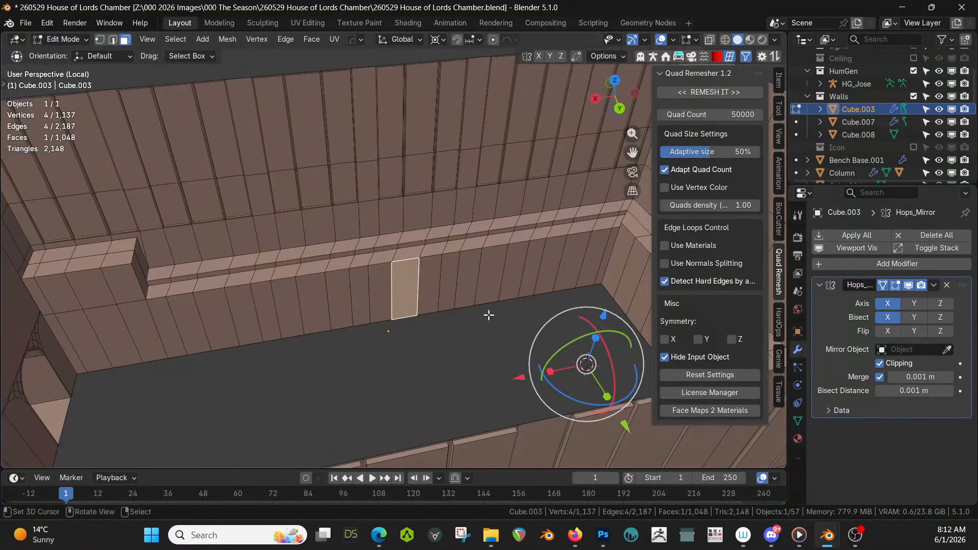
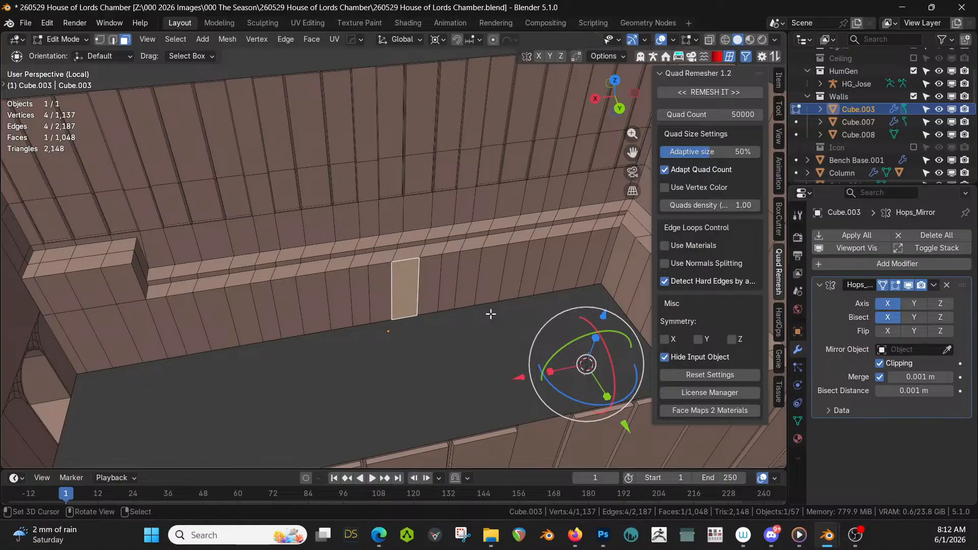
pyautogui.moveTo(491, 313); pyautogui.dragTo(508, 324, button='middle')
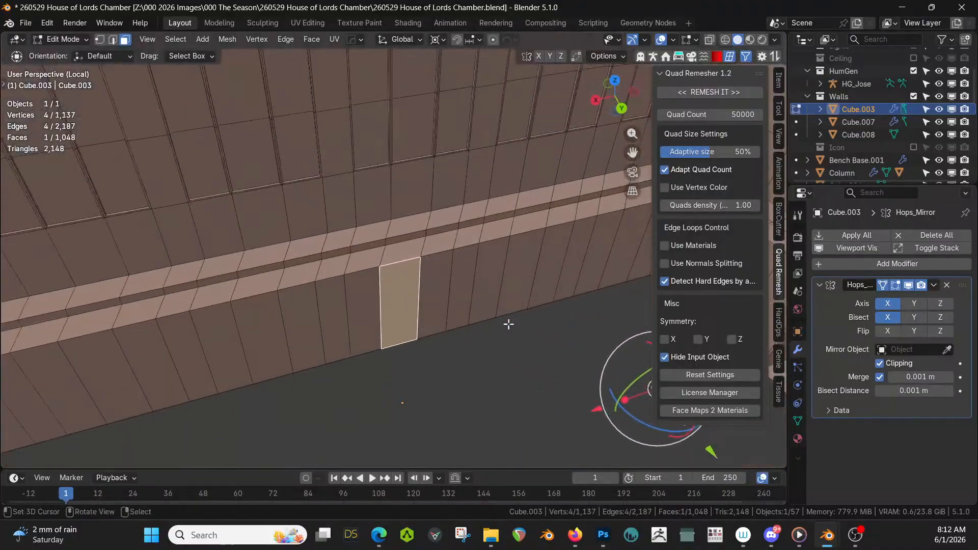
pyautogui.scroll(-2, 508, 324)
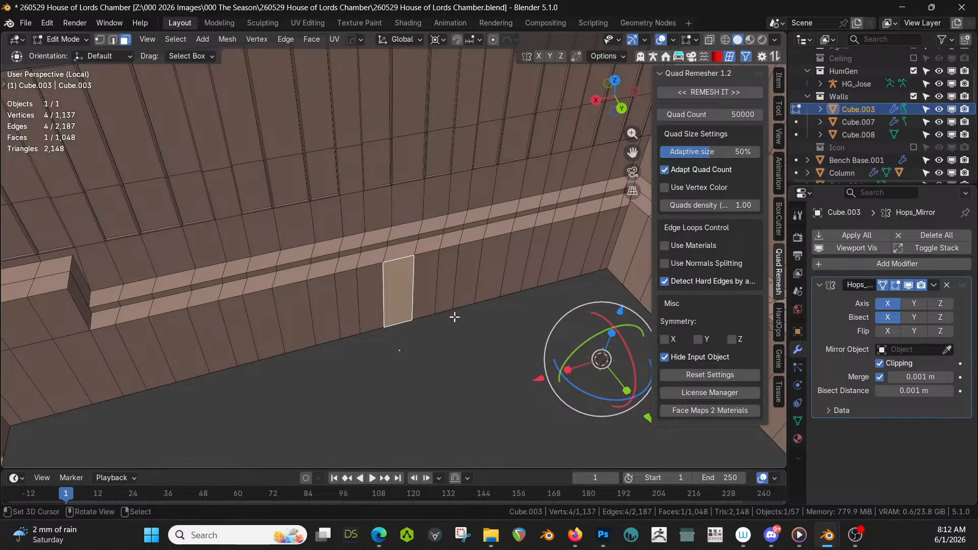
pyautogui.moveTo(454, 317); pyautogui.dragTo(473, 339, button='middle')
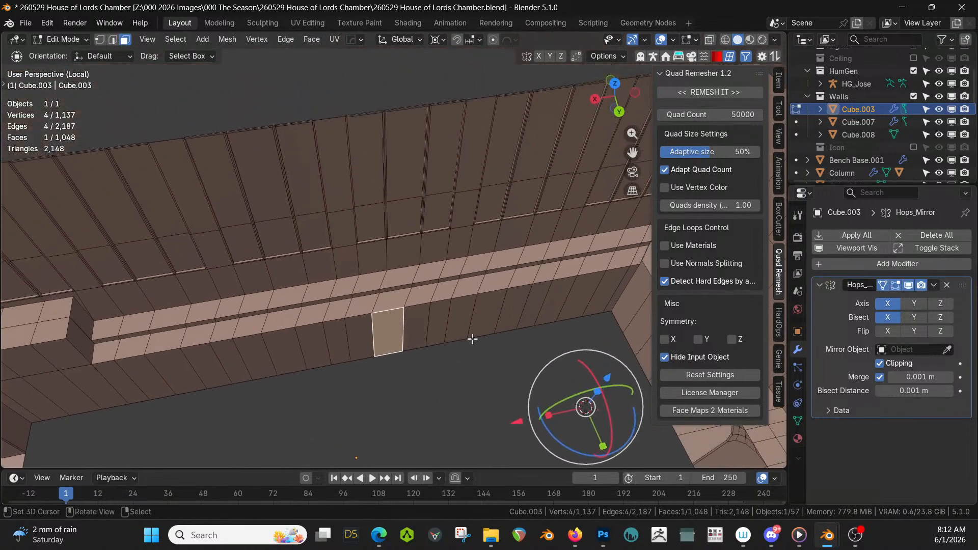
pyautogui.scroll(-2, 487, 311)
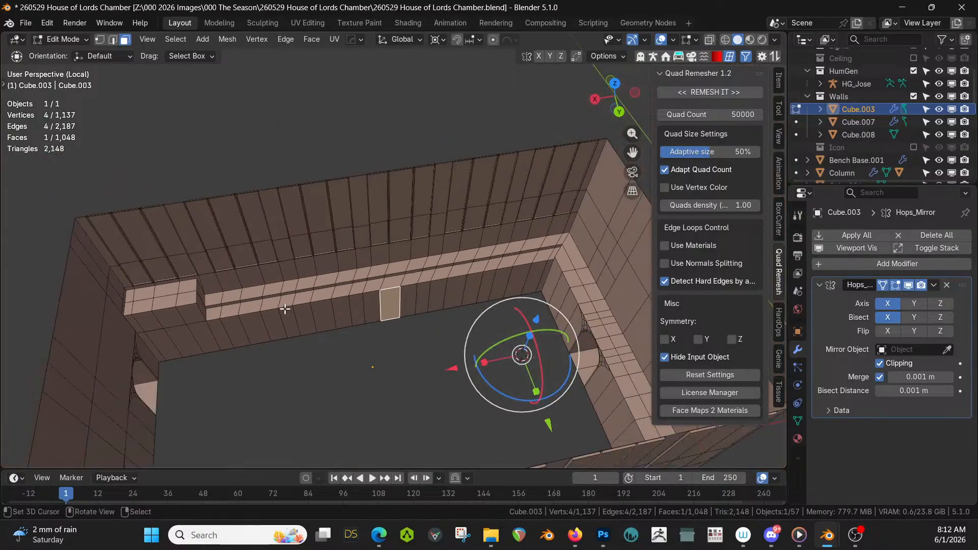
pyautogui.keyDown('shift'); pyautogui.click(254, 326); pyautogui.keyUp('shift')
pyautogui.keyDown('shift'); pyautogui.click(323, 315); pyautogui.keyUp('shift')
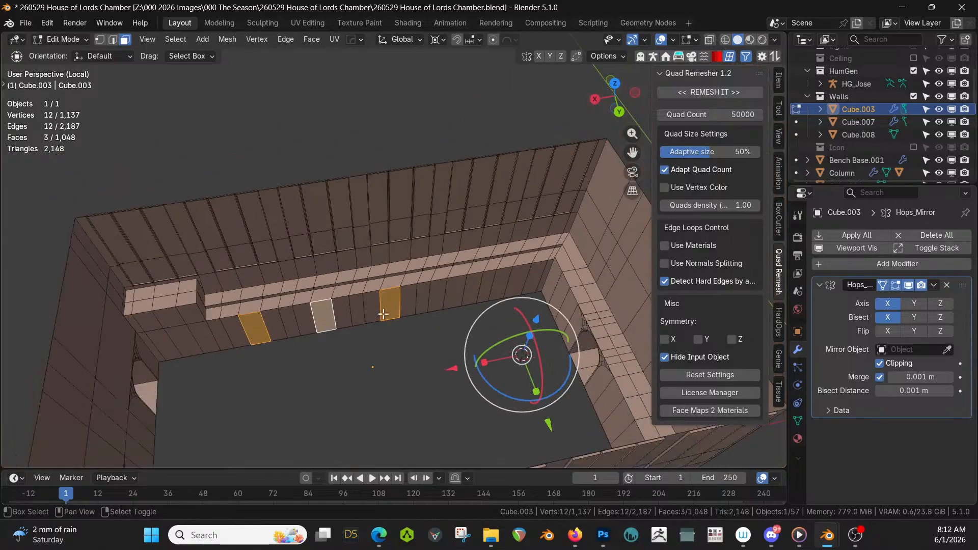
pyautogui.keyDown('shift'); pyautogui.click(456, 291); pyautogui.keyUp('shift')
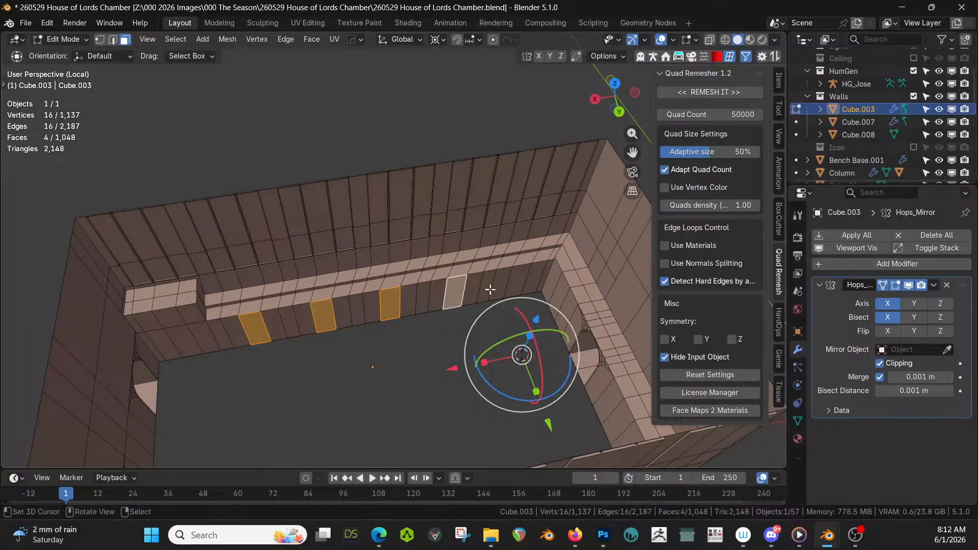
pyautogui.keyDown('shift'); pyautogui.click(517, 278); pyautogui.keyUp('shift')
# Compare the positions of the five selected wall faces with the gallery columns and benches, alternating between isolated walls and the full scene
pyautogui.moveTo(465, 285); pyautogui.dragTo(347, 231, button='middle')
pyautogui.scroll(3, 417, 283)
pyautogui.scroll(2, 424, 330)
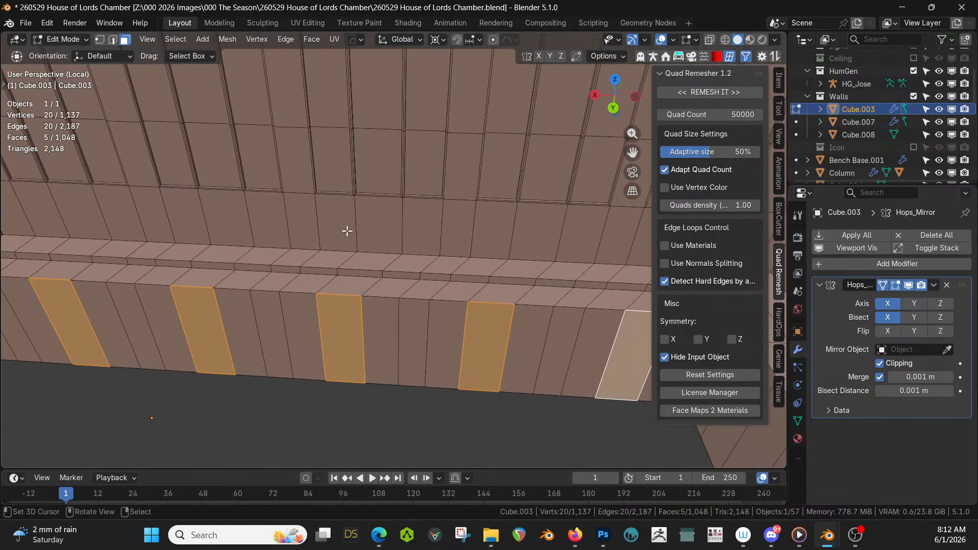
pyautogui.scroll(-1, 347, 230)
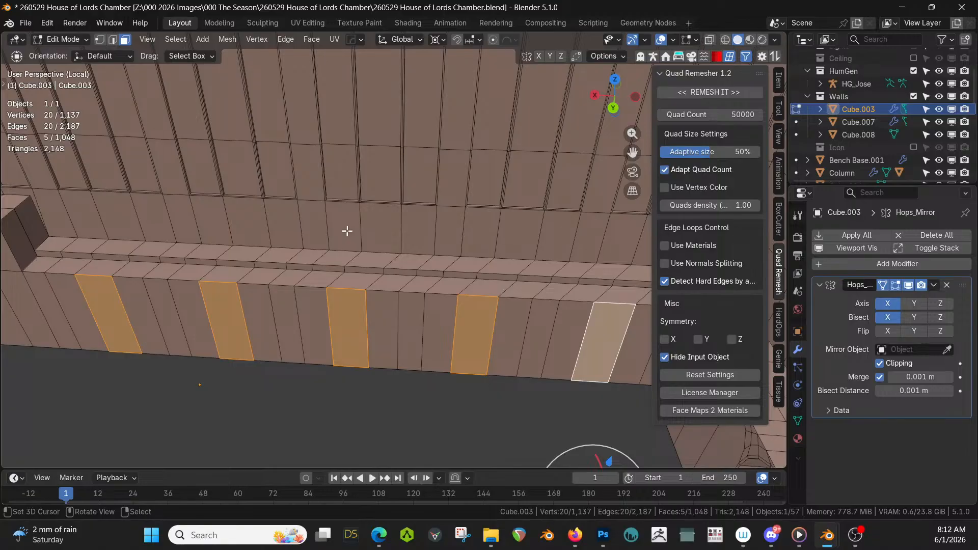
pyautogui.scroll(-3, 364, 217)
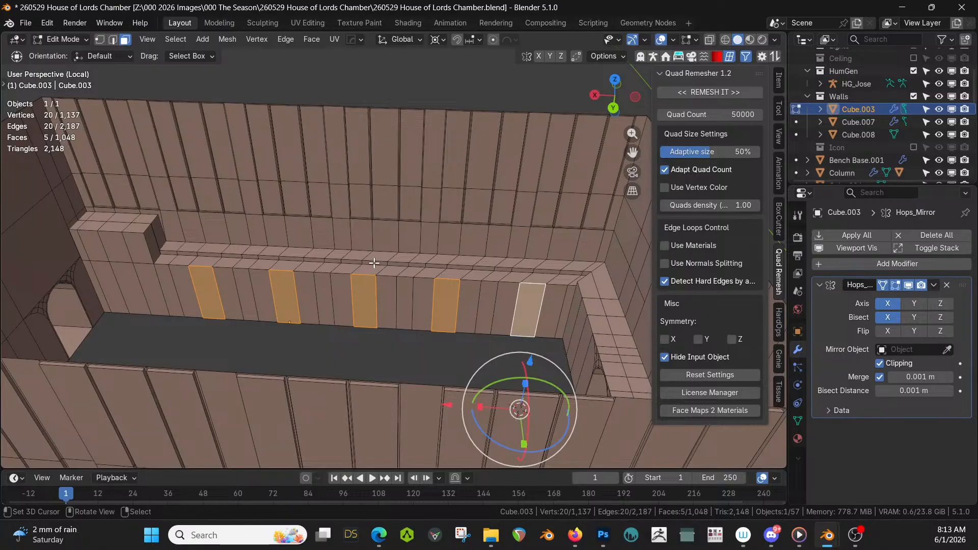
pyautogui.press('KP_Divide')
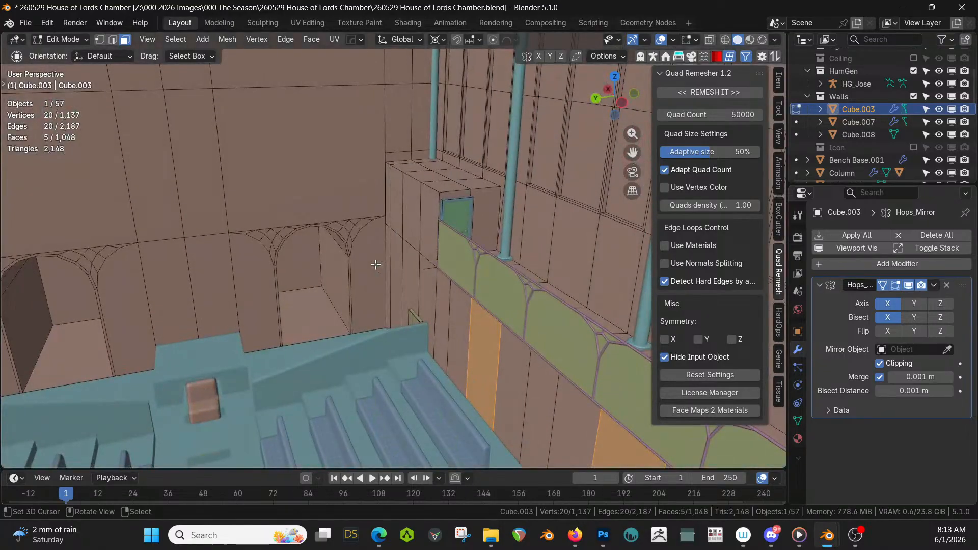
pyautogui.keyDown('shift'); pyautogui.moveTo(414, 277); pyautogui.dragTo(311, 381, button='middle'); pyautogui.keyUp('shift')
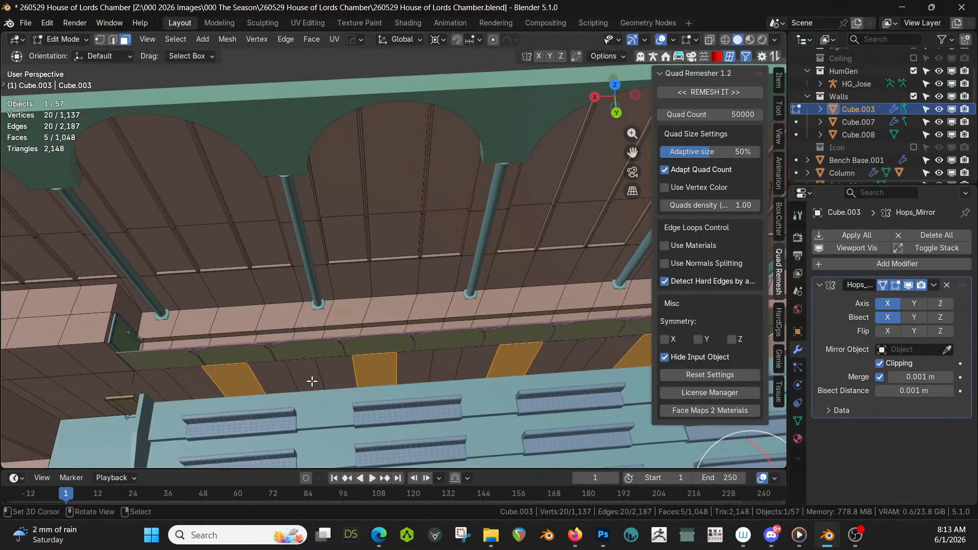
pyautogui.press('KP_Divide')
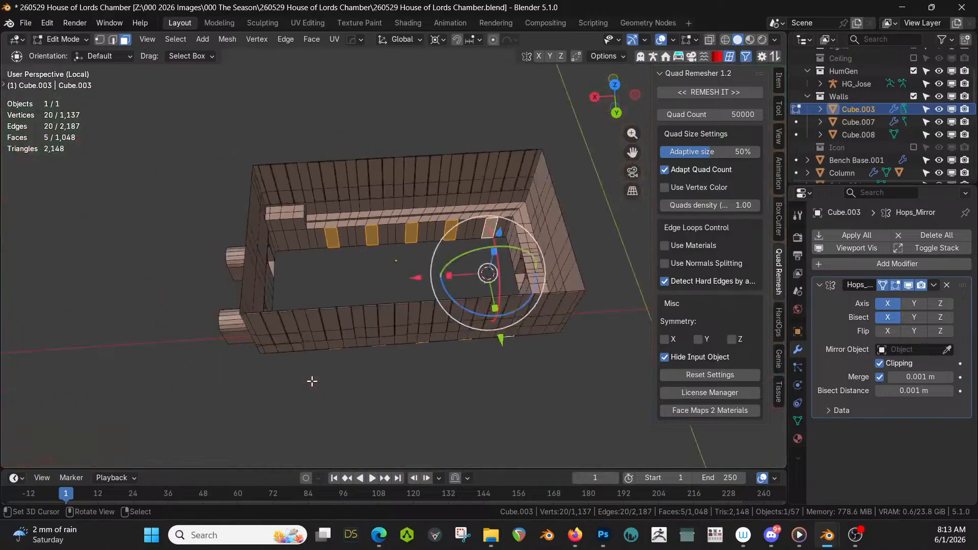
pyautogui.scroll(3, 312, 379)
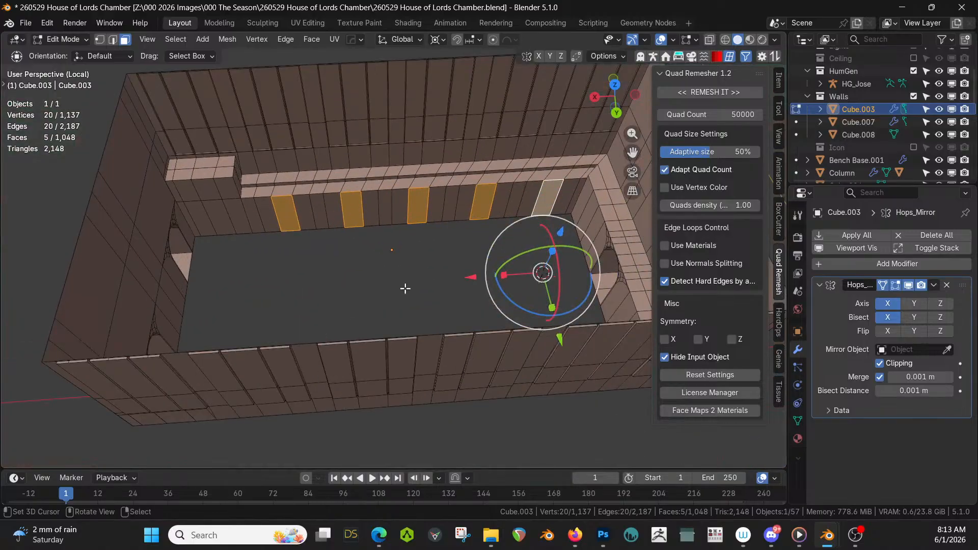
pyautogui.scroll(1, 402, 286)
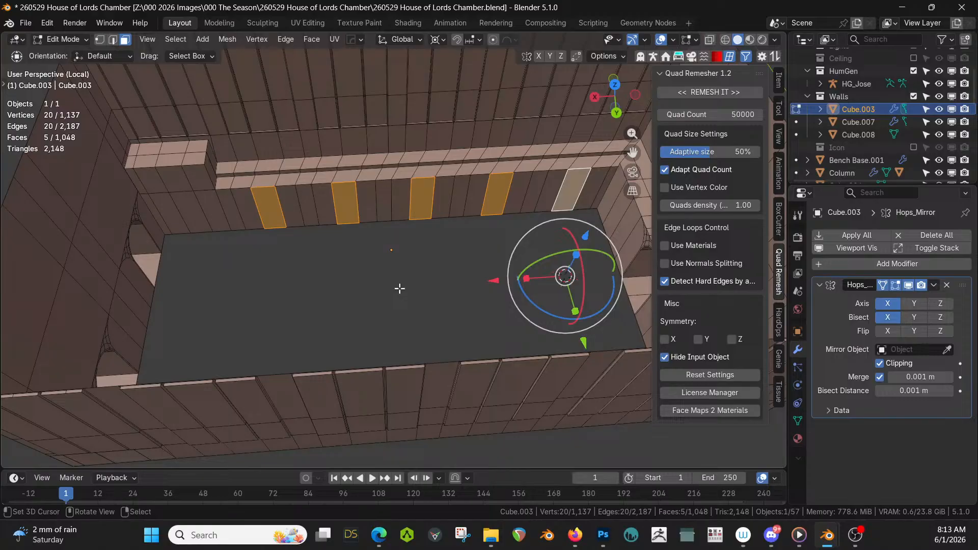
pyautogui.press('KP_Divide')
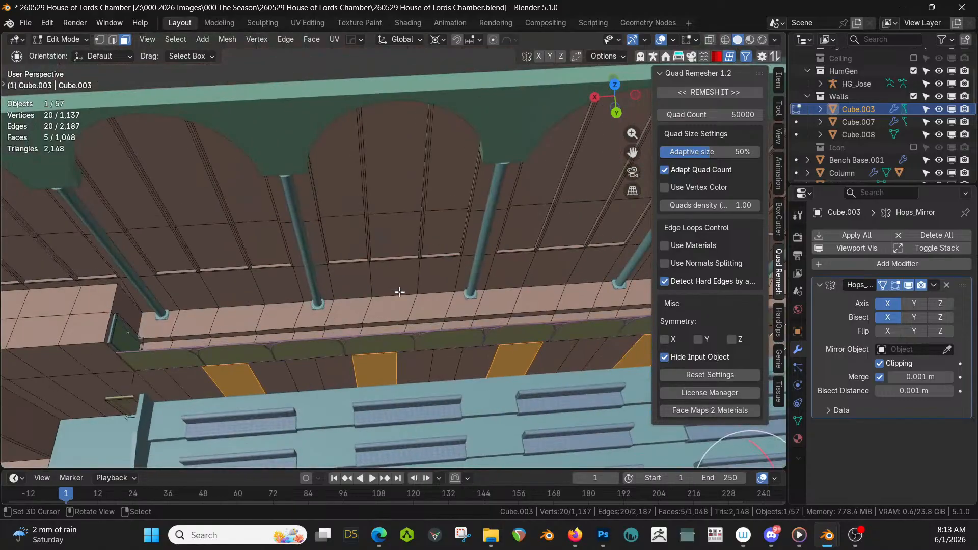
pyautogui.moveTo(427, 332); pyautogui.dragTo(408, 255, button='middle')
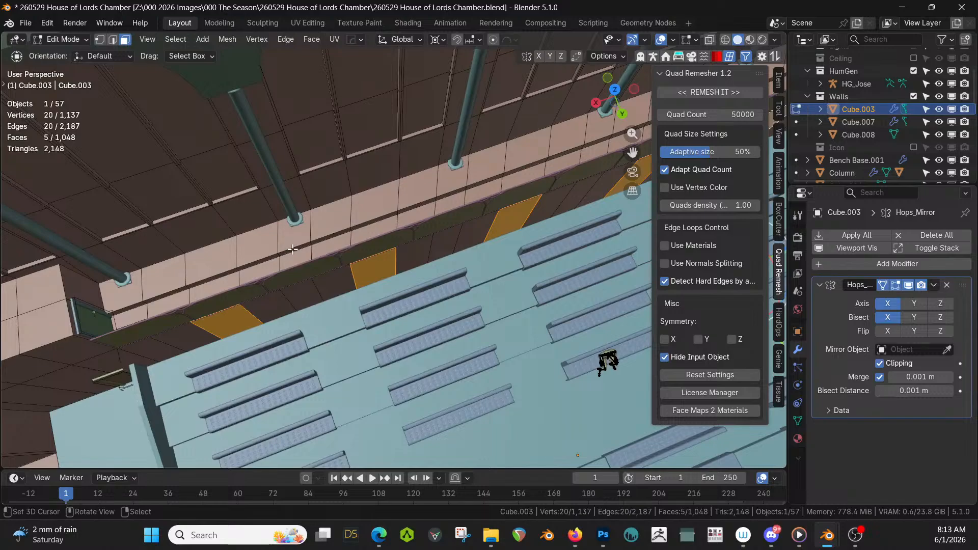
pyautogui.scroll(-1, 292, 250)
pyautogui.keyDown('shift'); pyautogui.moveTo(481, 234); pyautogui.dragTo(116, 436, button='middle'); pyautogui.keyUp('shift')
pyautogui.scroll(-1, 117, 436)
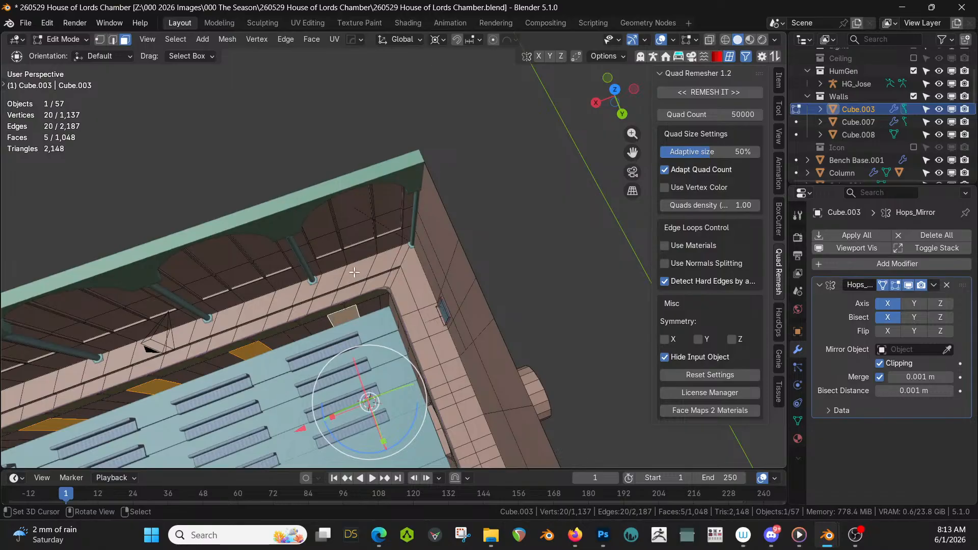
# Isolate the walls again, select the vertex where the gallery ledge meets the upper wall near the corner, and snap the 3D cursor to it
pyautogui.press('KP_Divide')
pyautogui.press('KP_7')
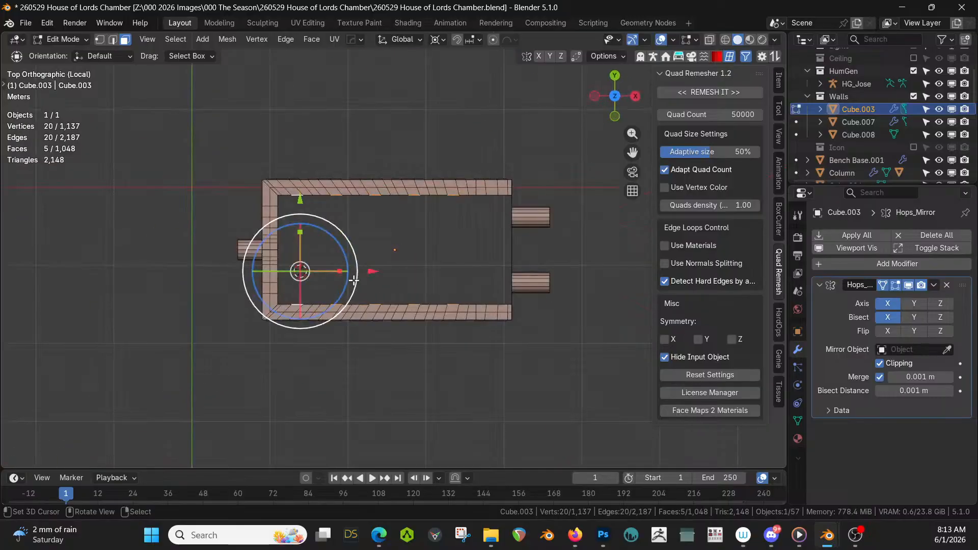
pyautogui.scroll(2, 348, 284)
pyautogui.keyDown('shift'); pyautogui.moveTo(348, 285); pyautogui.dragTo(447, 281, button='middle'); pyautogui.keyUp('shift')
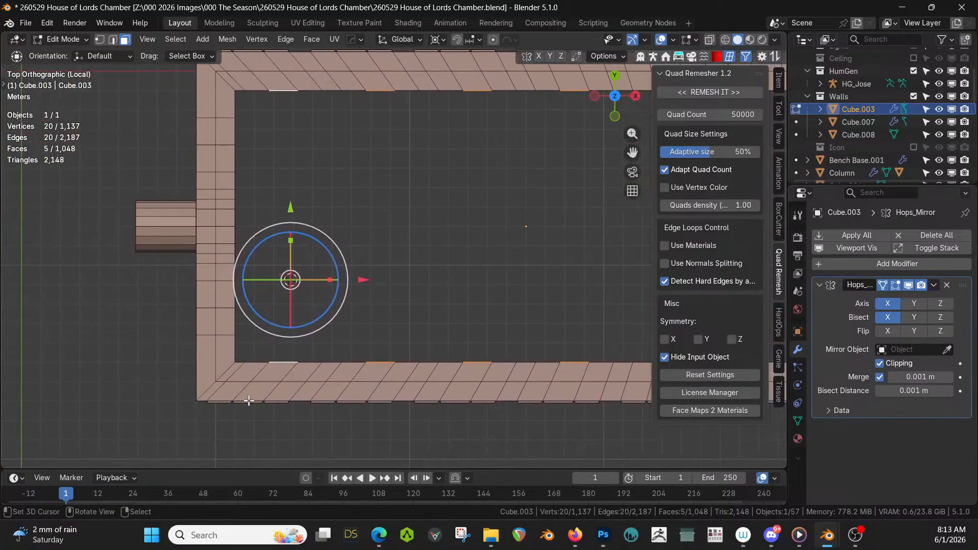
pyautogui.press('1')
pyautogui.click(340, 399)
pyautogui.moveTo(372, 399); pyautogui.dragTo(447, 247, button='middle')
pyautogui.scroll(2, 447, 247)
pyautogui.rightClick(451, 313)
pyautogui.keyDown('shift'); pyautogui.moveTo(455, 308); pyautogui.dragTo(462, 250, button='middle'); pyautogui.keyUp('shift')
pyautogui.hotkey('shift', 's')
pyautogui.press('2')
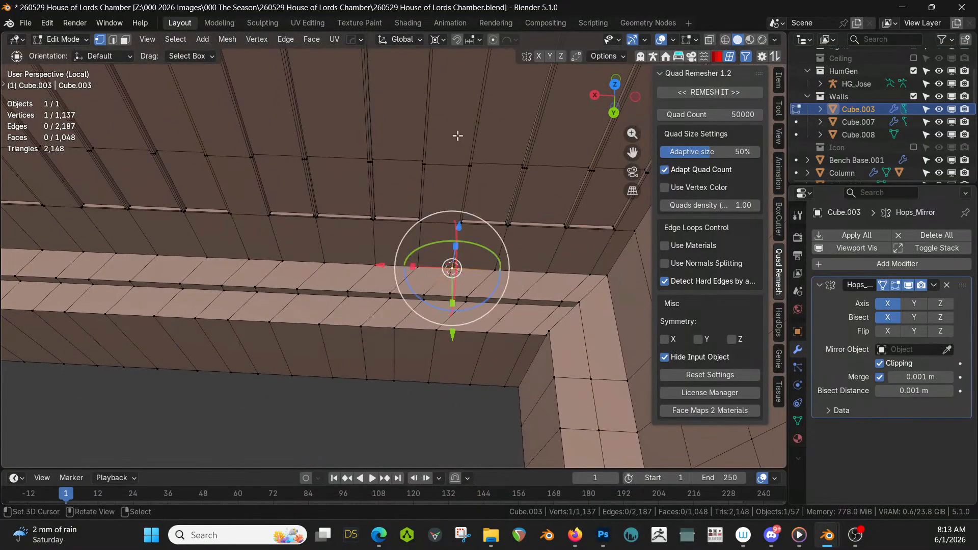
# Set the pivot point to 3D Cursor and straighten the ledge's slanted edge loop through that vertex by scaling it to 0 along X
pyautogui.click(441, 40)
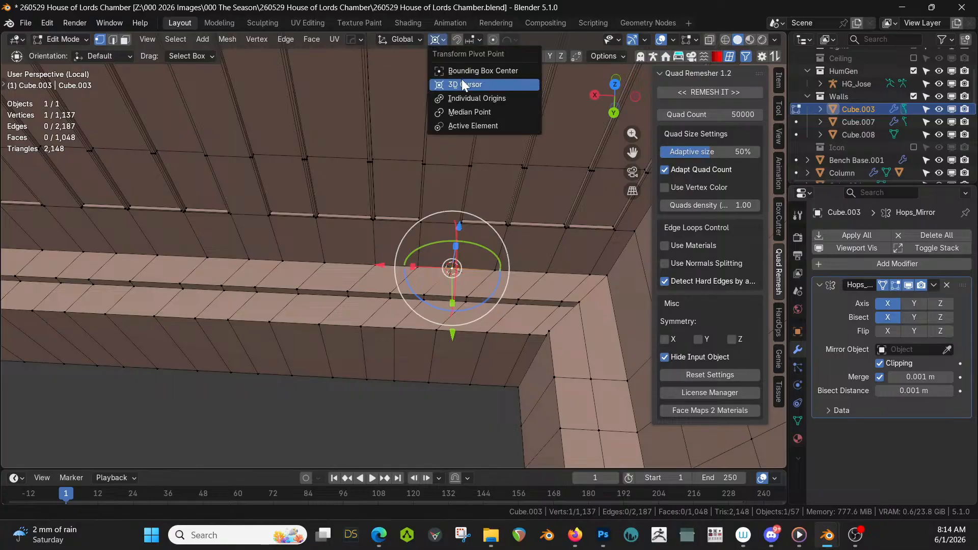
pyautogui.press('2')
pyautogui.rightClick(434, 287)
pyautogui.keyDown('alt'); pyautogui.click(433, 287); pyautogui.keyUp('alt')
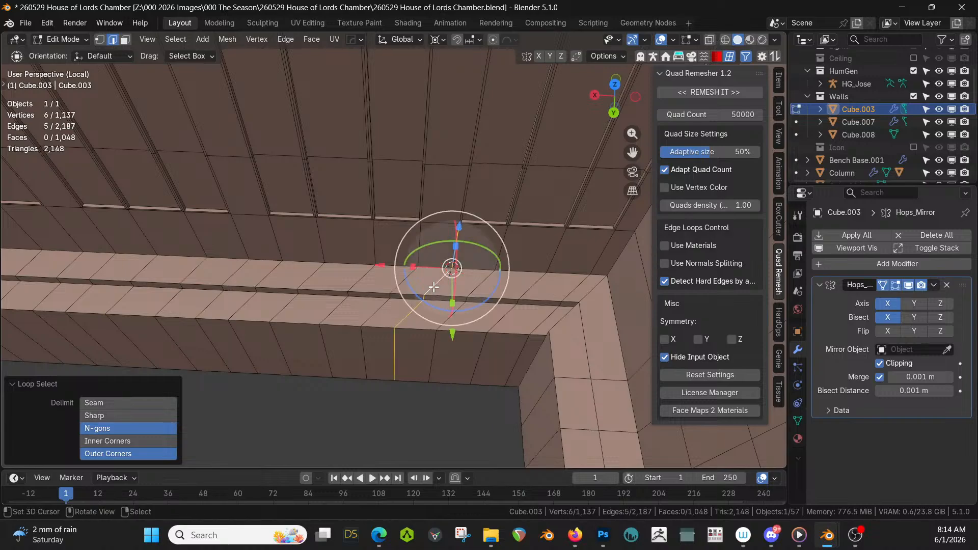
pyautogui.press('s')
pyautogui.press('x')
pyautogui.press('0')
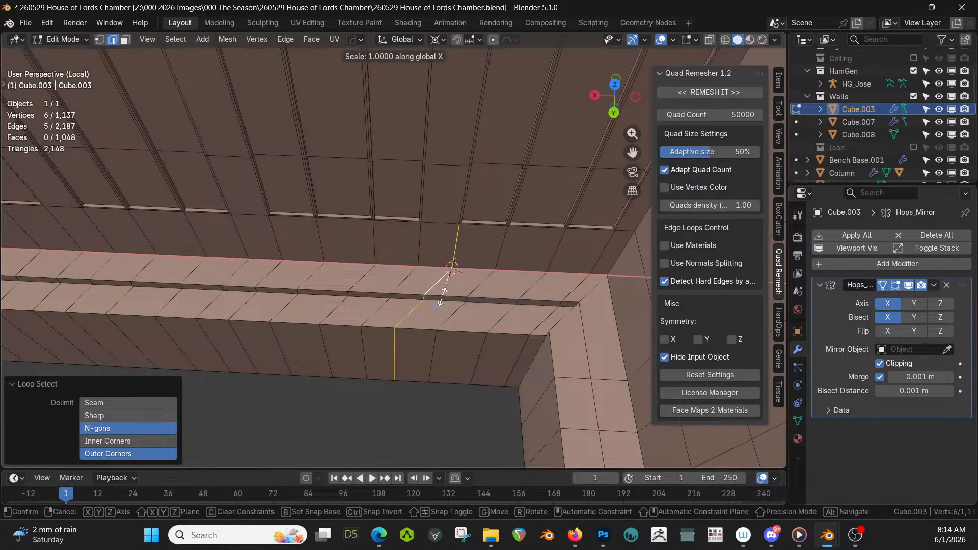
pyautogui.press('Return')
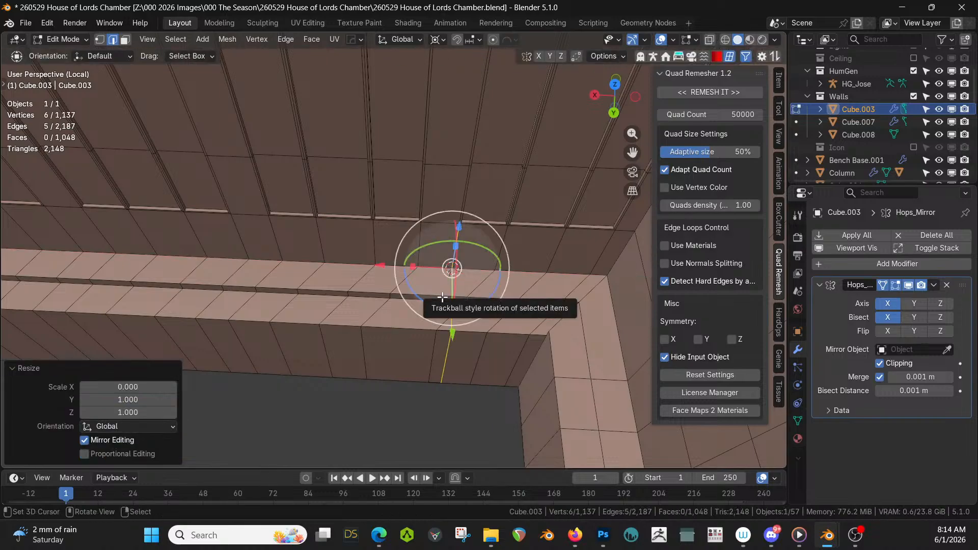
# Snap the 3D cursor to the next vertex toward the corner along the ledge's back edge
pyautogui.click(496, 269)
pyautogui.press('1')
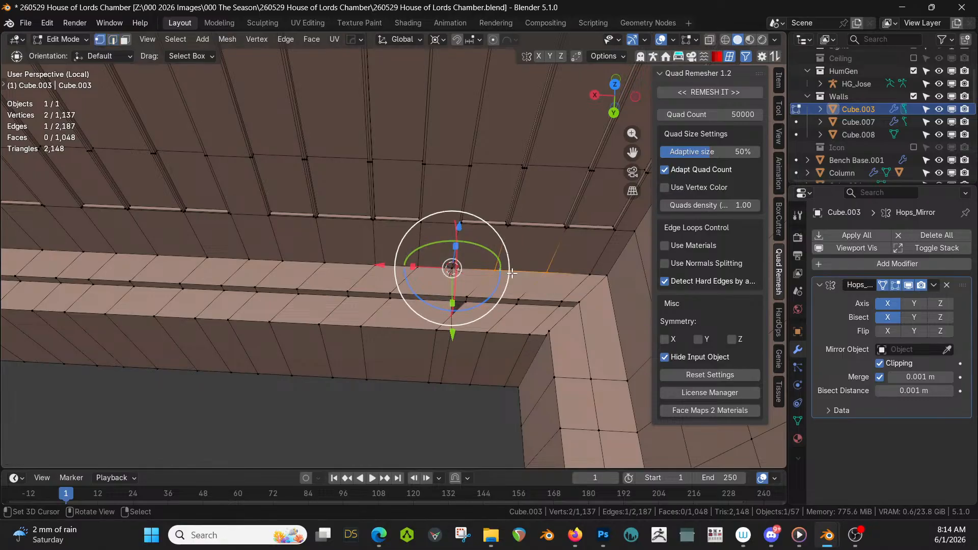
pyautogui.hotkey('shift', 's')
pyautogui.press('2')
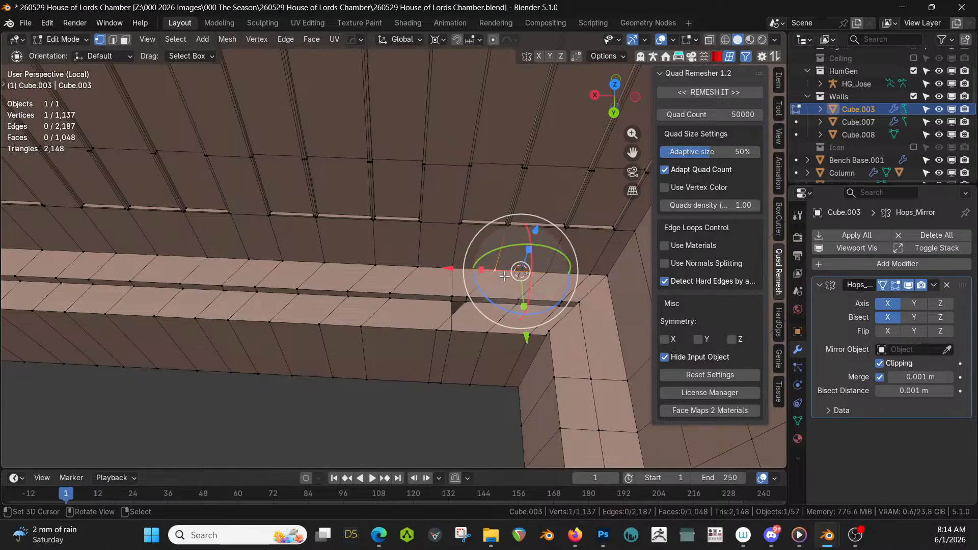
pyautogui.click(498, 282)
# Select the slanted edge loop running through the 3D cursor and scale it to 0 along X to straighten it
pyautogui.press('2')
pyautogui.hotkey('alt', 'a')
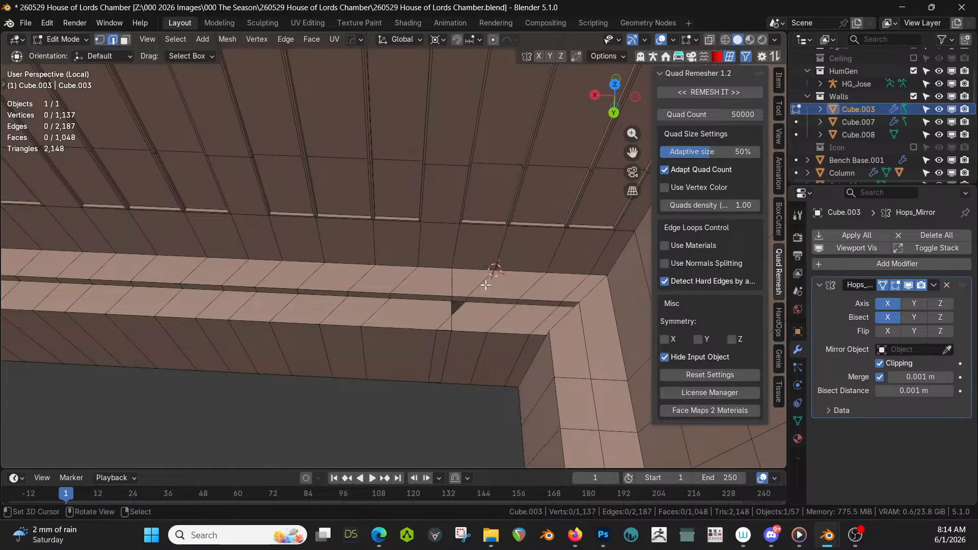
pyautogui.click(485, 284)
pyautogui.keyDown('alt'); pyautogui.click(484, 285); pyautogui.keyUp('alt')
pyautogui.write('s')
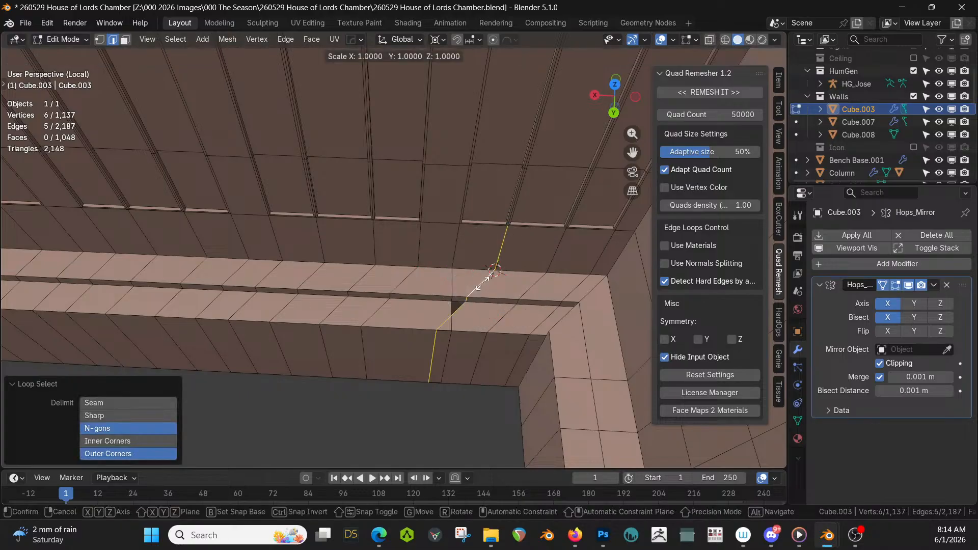
pyautogui.write('x0')
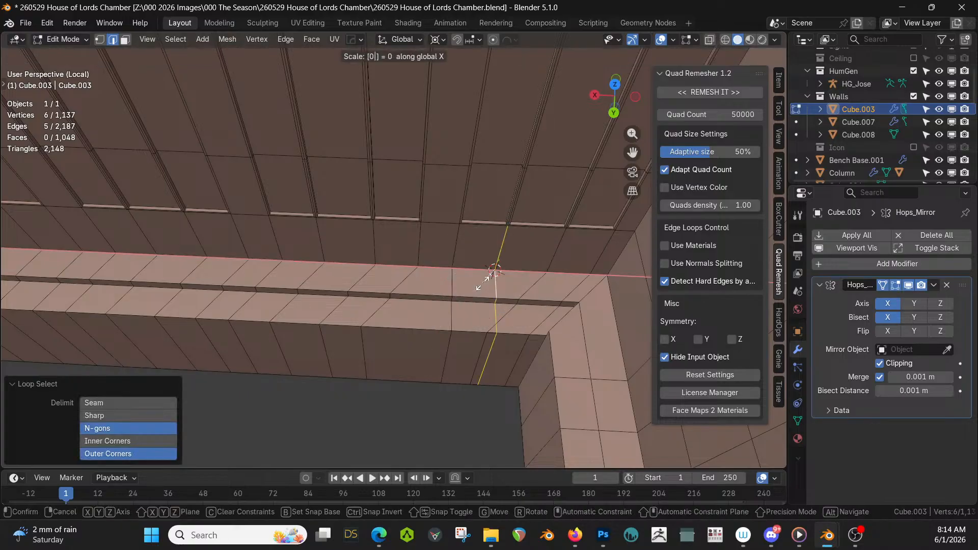
pyautogui.press('Return')
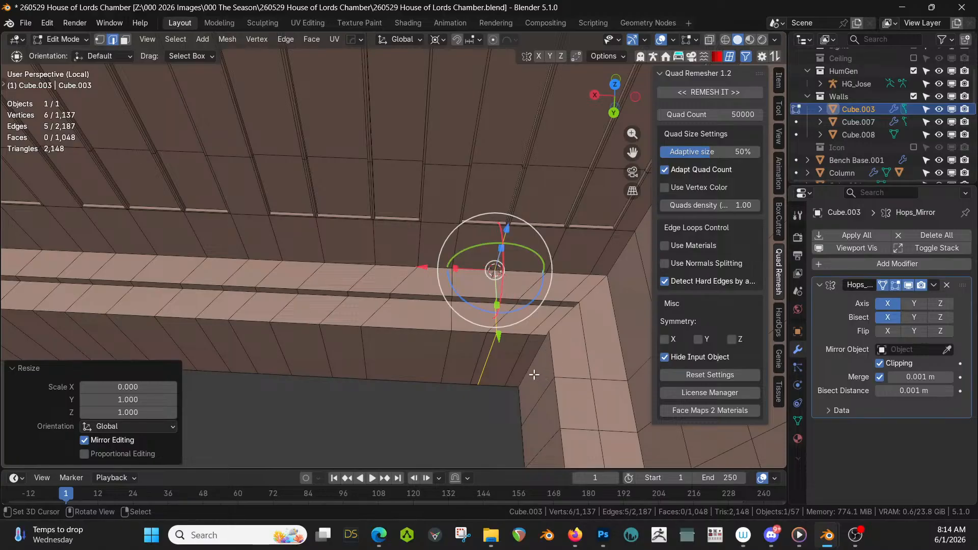
# Edge-slide the straightened loop toward the neighbouring straight loop, away from the corner, by a factor of about -0.42
pyautogui.press('g')
pyautogui.press('g')
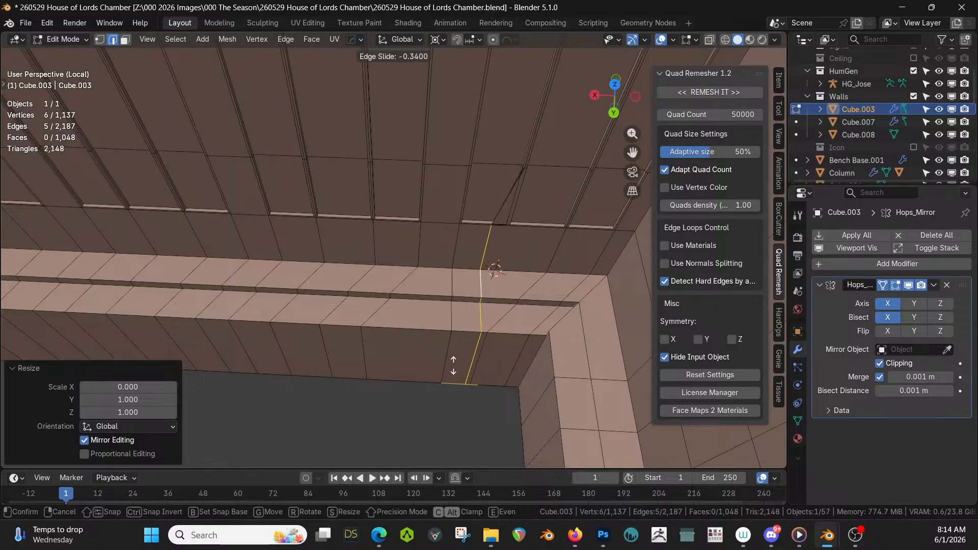
pyautogui.click(438, 364)
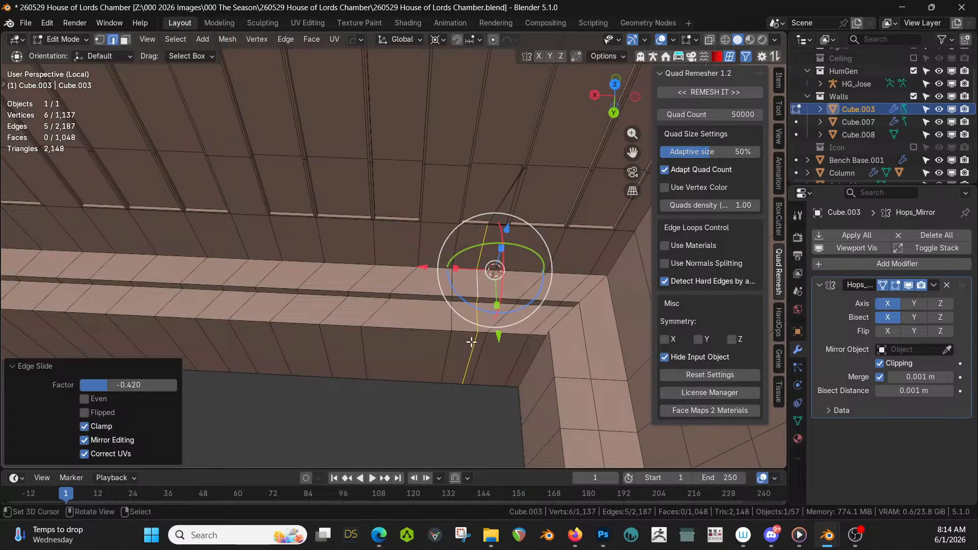
# Snap the 3D cursor to the next back-edge vertex away from the corner and straighten its slanted loop by scaling to 0 along X
pyautogui.moveTo(423, 325); pyautogui.dragTo(504, 294, button='middle')
pyautogui.click(507, 294)
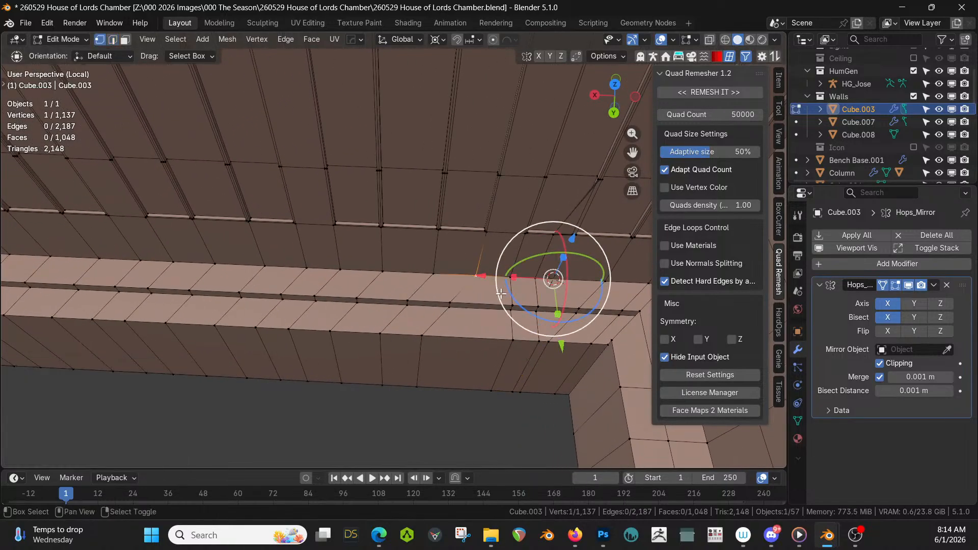
pyautogui.press('2')
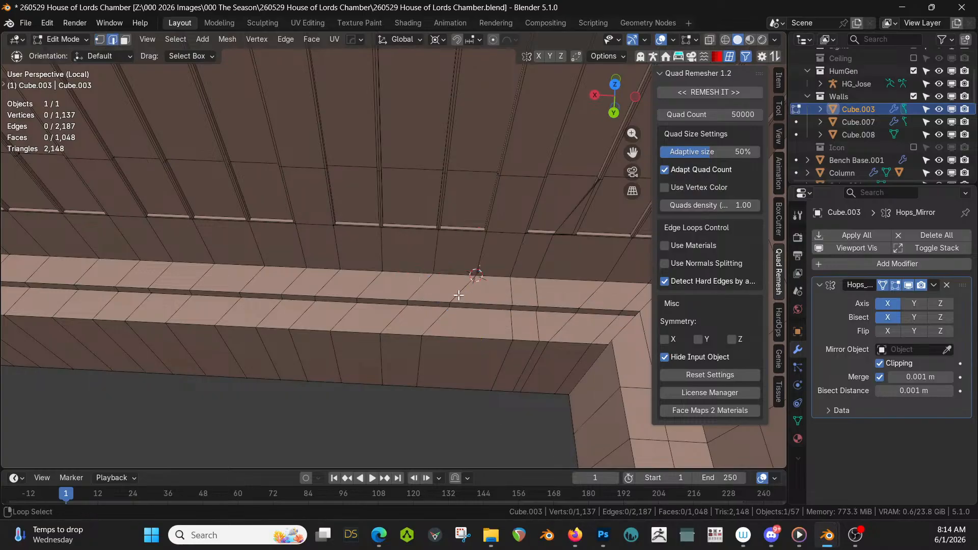
pyautogui.keyDown('alt'); pyautogui.click(459, 294); pyautogui.keyUp('alt')
pyautogui.press('s')
pyautogui.press('x')
pyautogui.press('0')
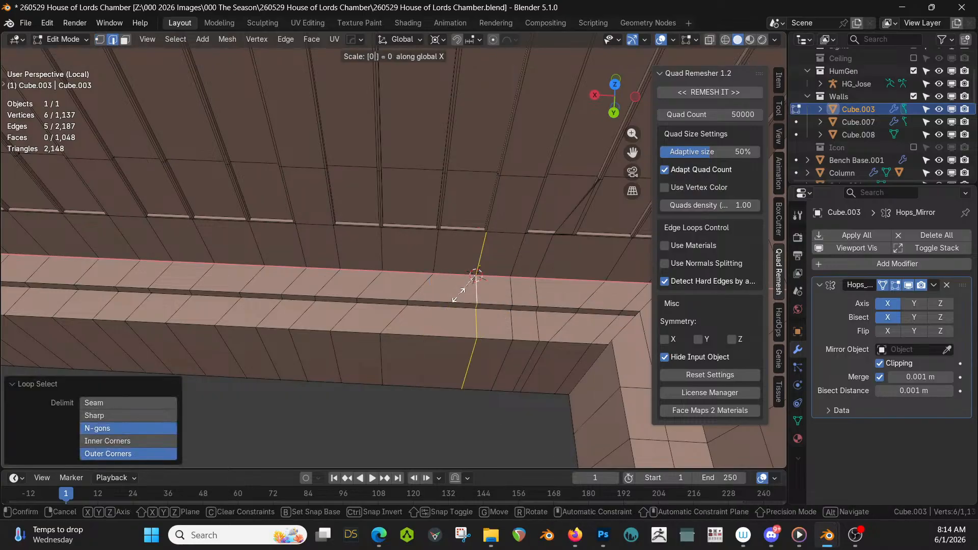
pyautogui.press('Return')
# Snap the 3D cursor to the following vertex along the ledge's back edge and select the slanted edge loop running through it
pyautogui.press('1')
pyautogui.rightClick(433, 274)
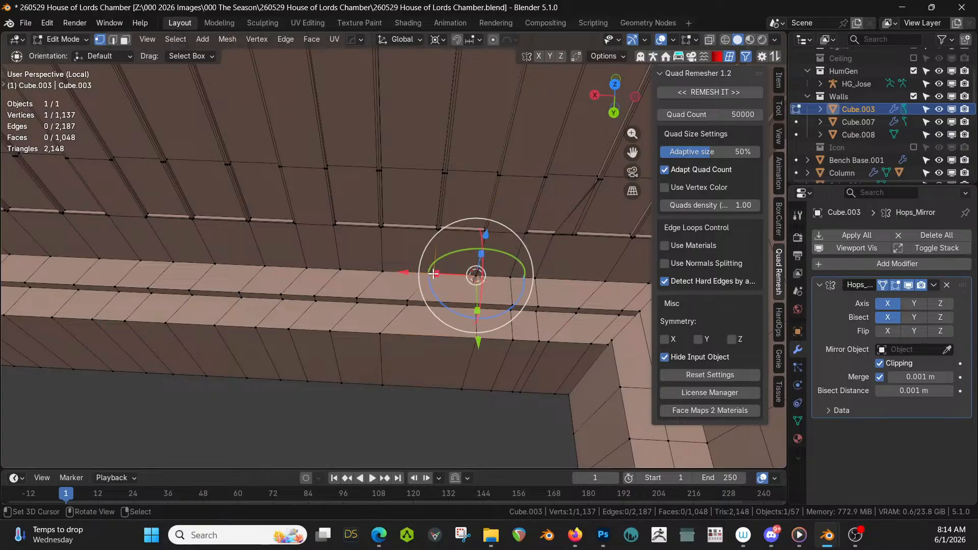
pyautogui.hotkey('shift', 's')
pyautogui.click(431, 285)
pyautogui.press('2')
pyautogui.keyDown('alt'); pyautogui.click(422, 287); pyautogui.keyUp('alt')
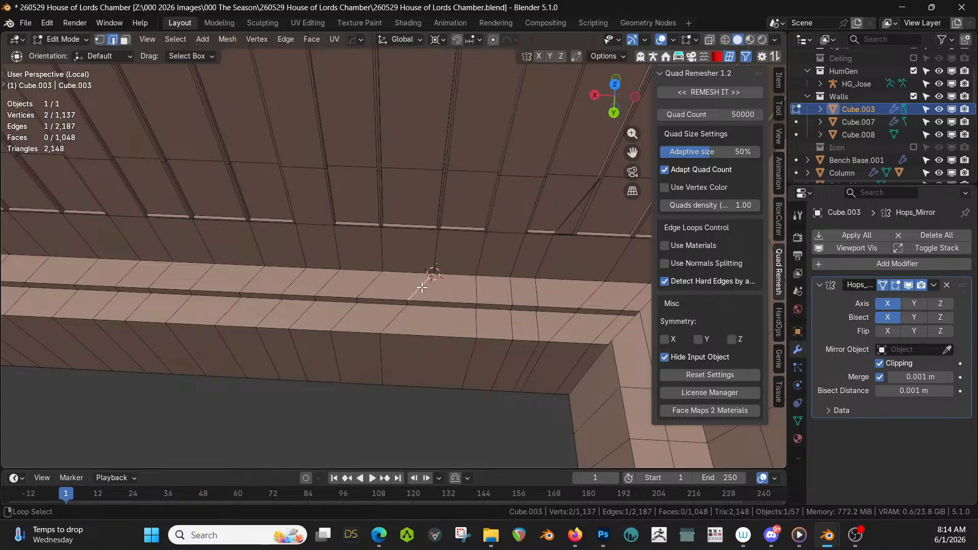
pyautogui.keyDown('alt'); pyautogui.rightClick(422, 288); pyautogui.keyUp('alt')
pyautogui.press('s')
pyautogui.press('z')
pyautogui.press('Escape')
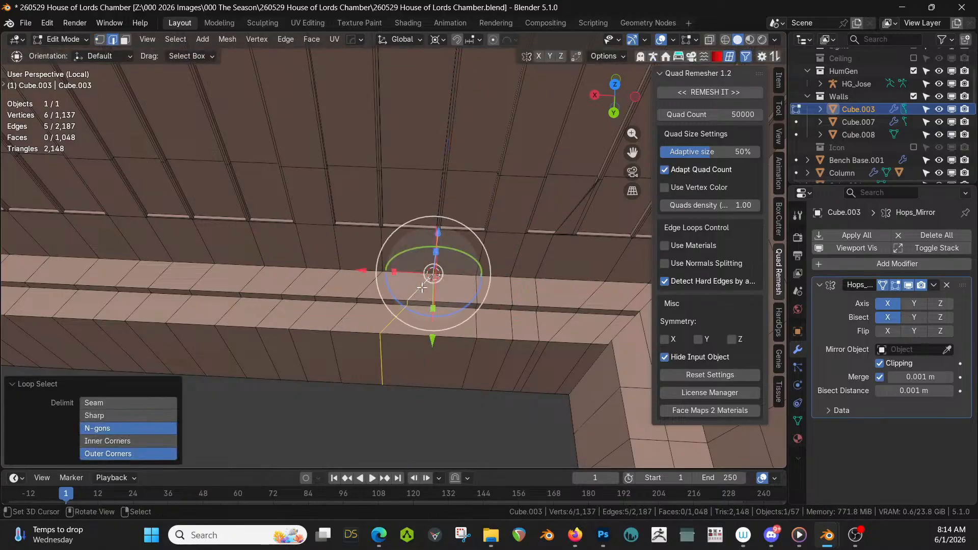
# Straighten the selected edge loop at the 3D cursor by scaling it to 0 along X
pyautogui.press('s')
pyautogui.press('x')
pyautogui.press('0')
pyautogui.press('Return')
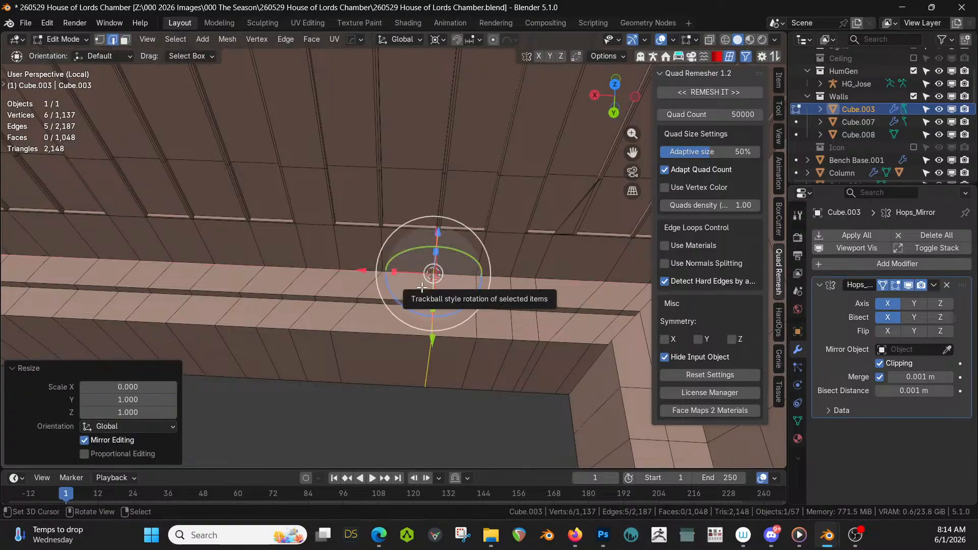
# Move the 3D cursor one vertex further from the corner and flatten the slanted edge loop there to 0 along X
pyautogui.click(383, 272)
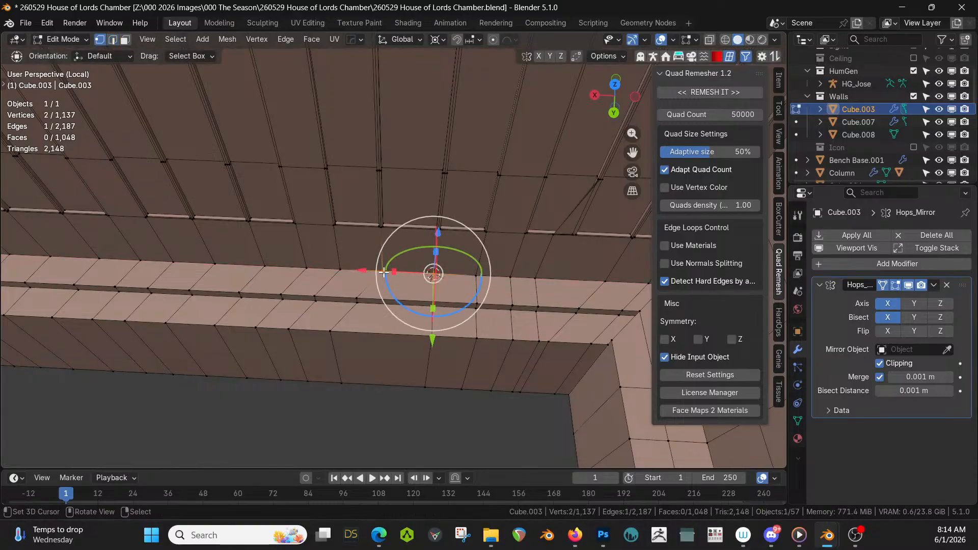
pyautogui.hotkey('shift', 's')
pyautogui.press('2')
pyautogui.press('2')
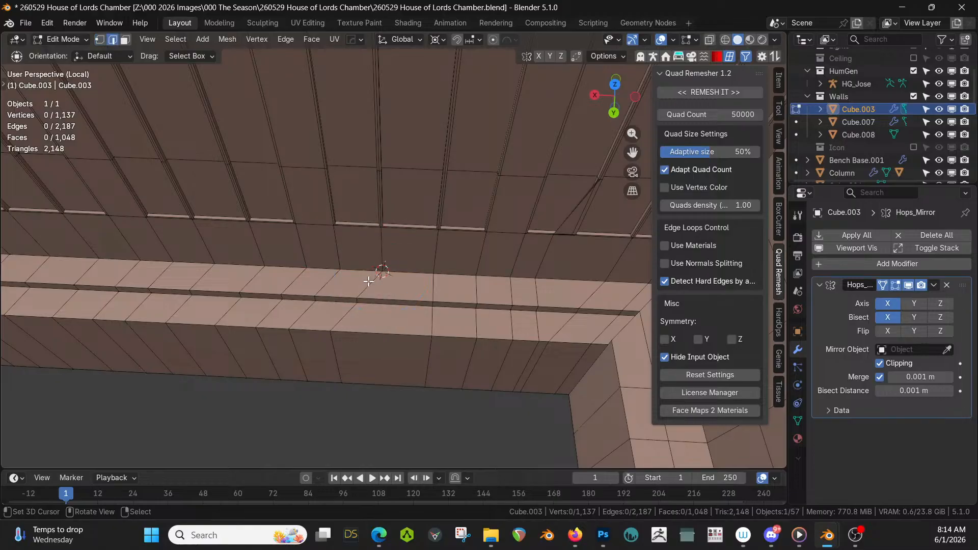
pyautogui.keyDown('alt'); pyautogui.rightClick(366, 285); pyautogui.keyUp('alt')
pyautogui.press('s')
pyautogui.press('x')
pyautogui.press('0')
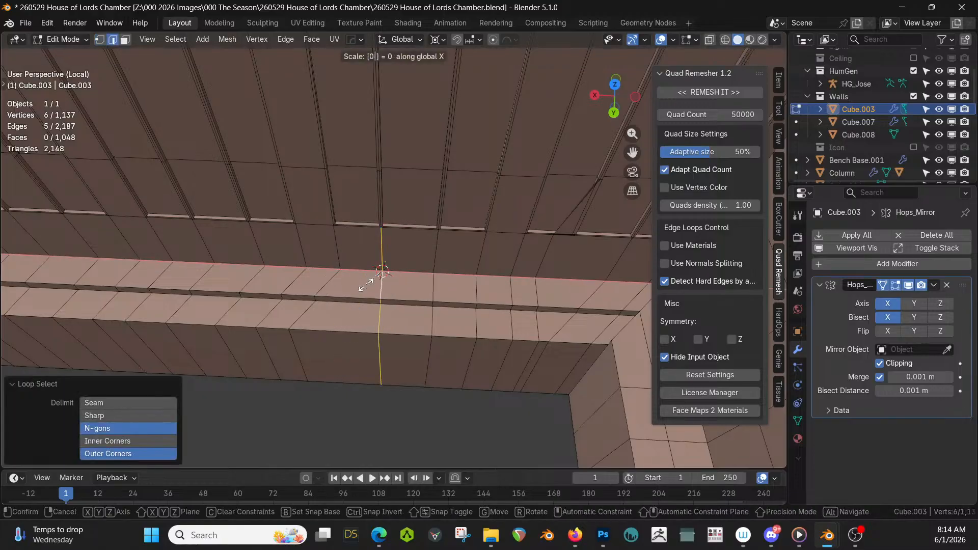
pyautogui.press('Return')
# Snap the 3D cursor to the next vertex of the ledge's back edge, away from the corner, and return to edge selection
pyautogui.press('1')
pyautogui.rightClick(336, 268)
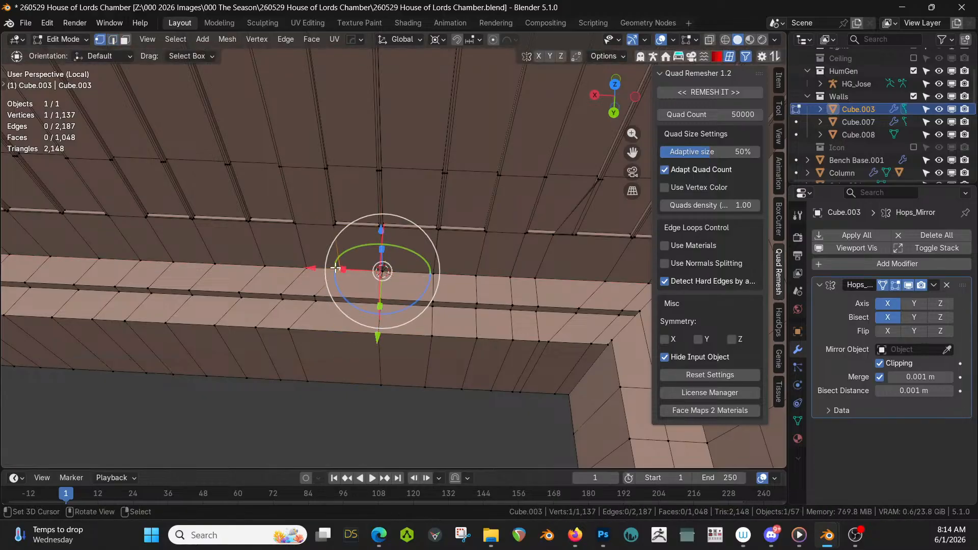
pyautogui.hotkey('shift', 's')
pyautogui.press('8')
pyautogui.press('2')
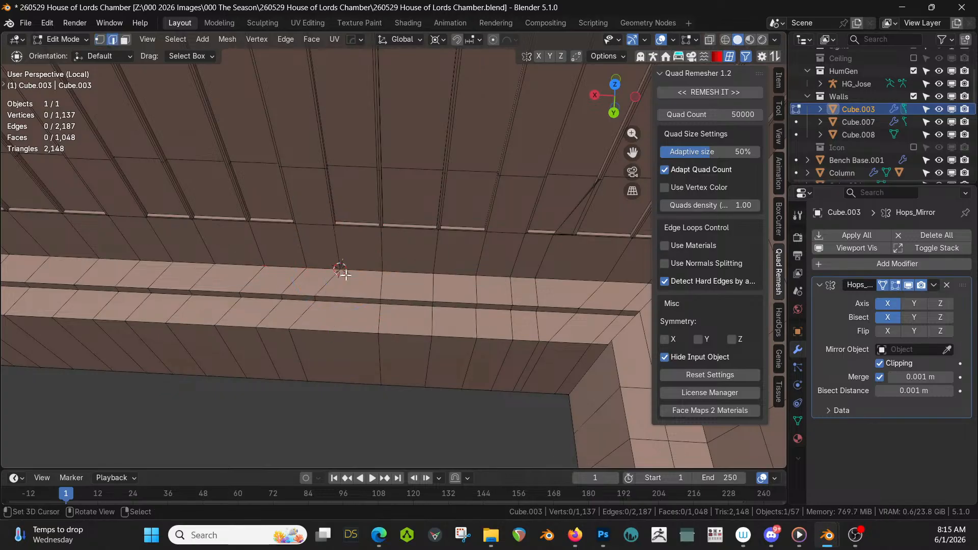
# Select the slanted edge loop crossing the ledge at the 3D cursor and flatten it with an X scale of 0
pyautogui.rightClick(345, 274)
pyautogui.keyDown('alt'); pyautogui.rightClick(338, 278); pyautogui.keyUp('alt')
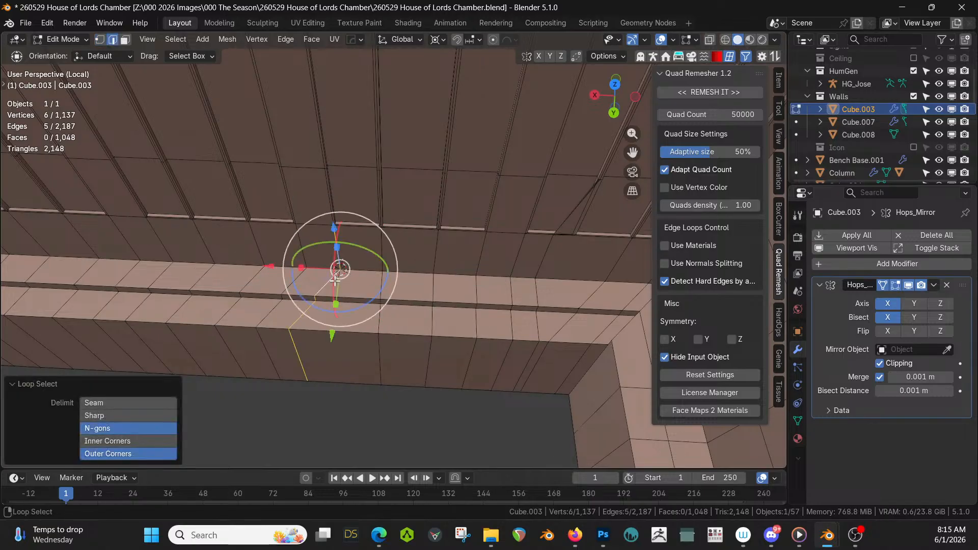
pyautogui.write('sx0')
pyautogui.press('Return')
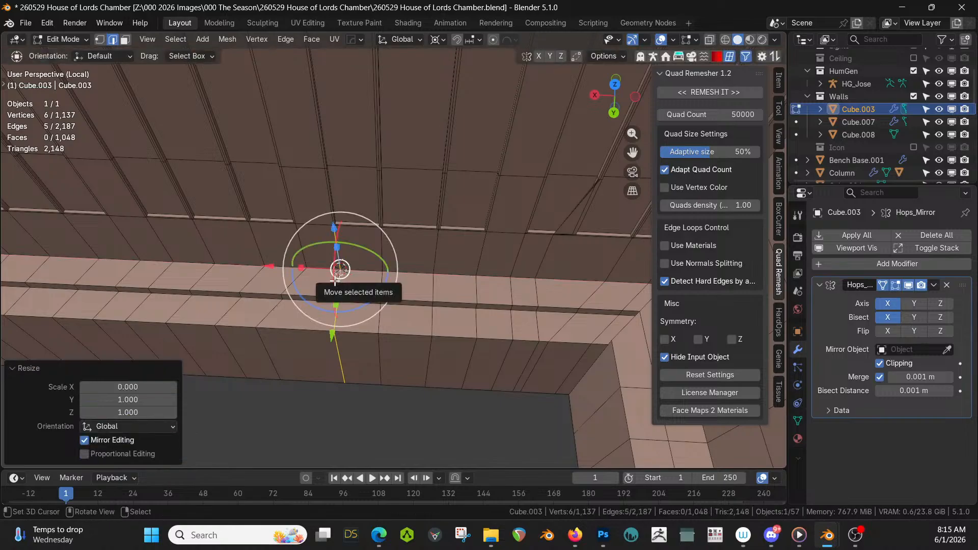
# Snap the 3D cursor to the ledge's back-edge vertex on the adjacent +X edge loop and scale that loop to 0 along X
pyautogui.keyDown('shift'); pyautogui.moveTo(335, 280); pyautogui.dragTo(381, 277, button='middle'); pyautogui.keyUp('shift')
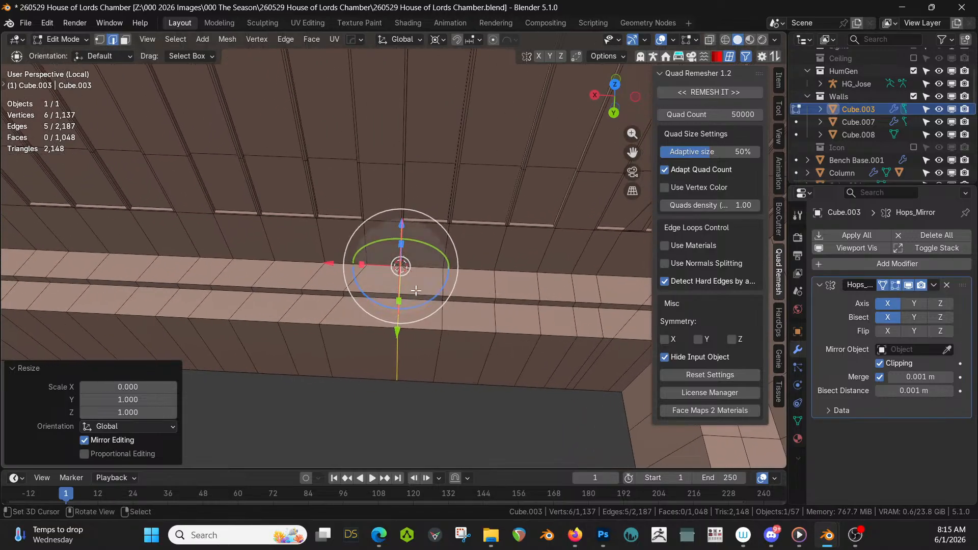
pyautogui.rightClick(367, 271)
pyautogui.hotkey('shift', 's')
pyautogui.press('2')
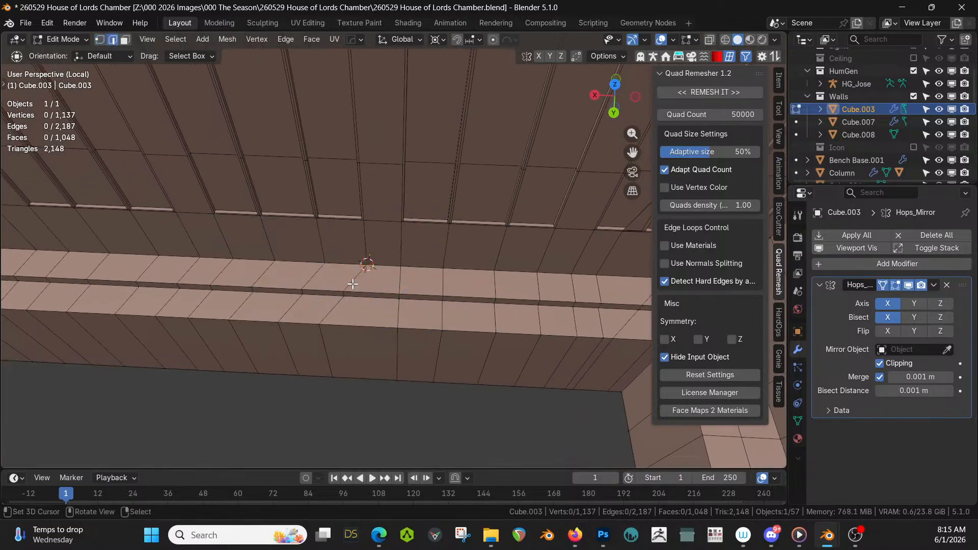
pyautogui.keyDown('alt'); pyautogui.click(353, 284); pyautogui.keyUp('alt')
pyautogui.write('sx0')
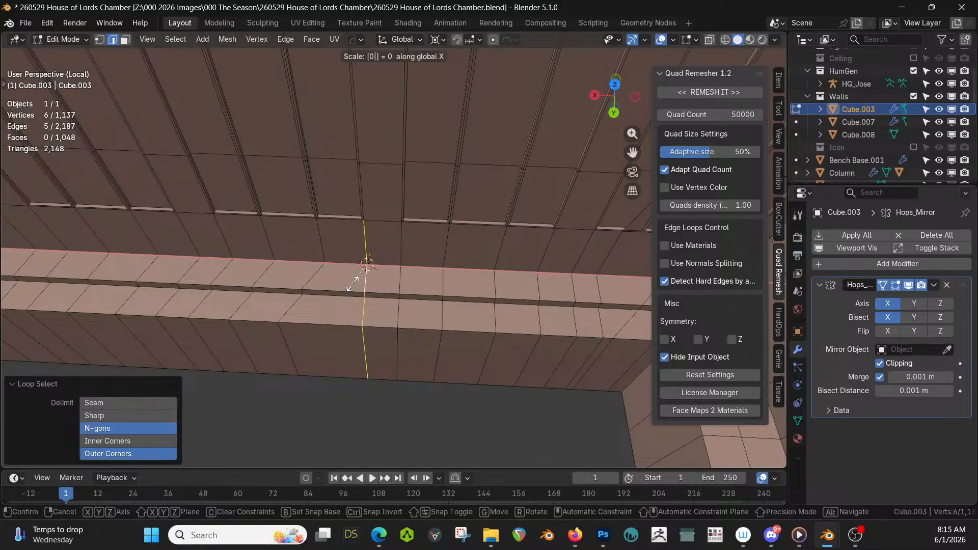
pyautogui.press('Return')
# Move the 3D cursor to the next back-edge vertex toward +X and straighten its slanted edge loop with an X scale of 0
pyautogui.keyDown('shift'); pyautogui.moveTo(419, 282); pyautogui.dragTo(493, 279, button='middle'); pyautogui.keyUp('shift')
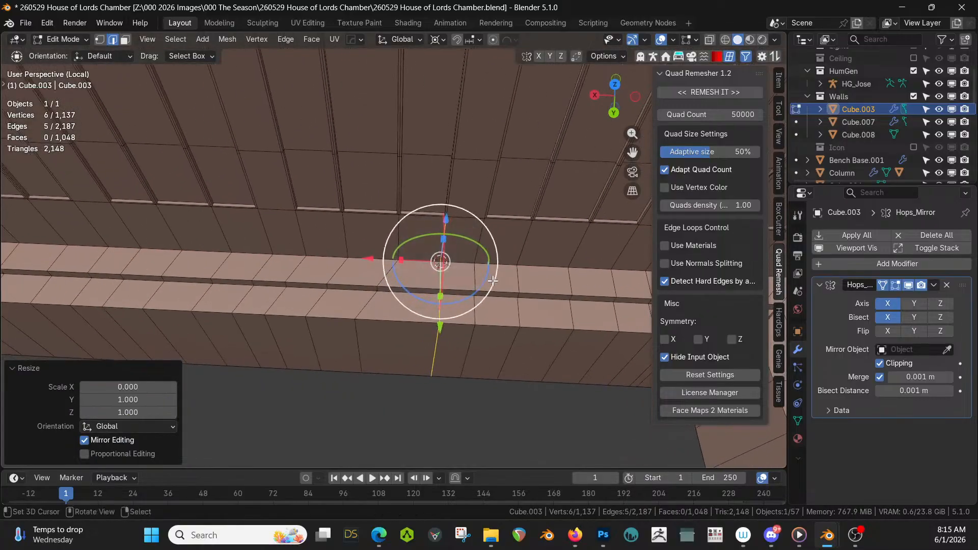
pyautogui.press('1')
pyautogui.click(398, 260)
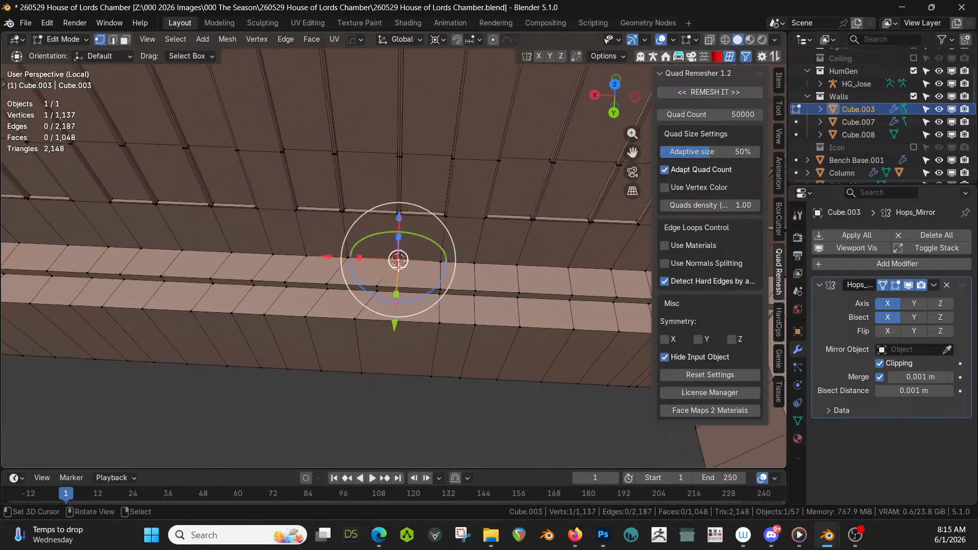
pyautogui.press('2')
pyautogui.keyDown('alt'); pyautogui.click(396, 271); pyautogui.keyUp('alt')
pyautogui.press('s')
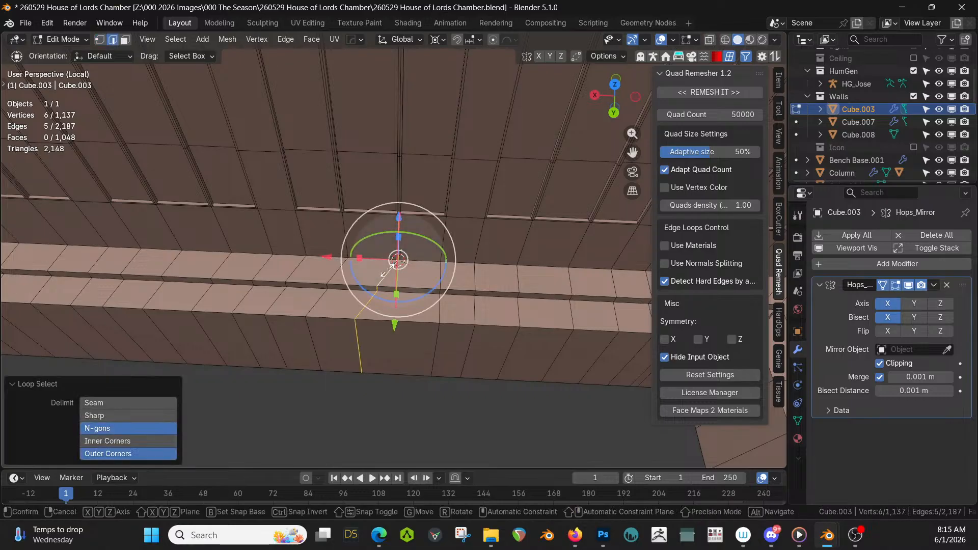
pyautogui.press('x')
pyautogui.press('0')
pyautogui.press('Return')
# Place the 3D cursor on the following ledge vertex in the +X direction and flatten its edge loop to 0 on X
pyautogui.press('1')
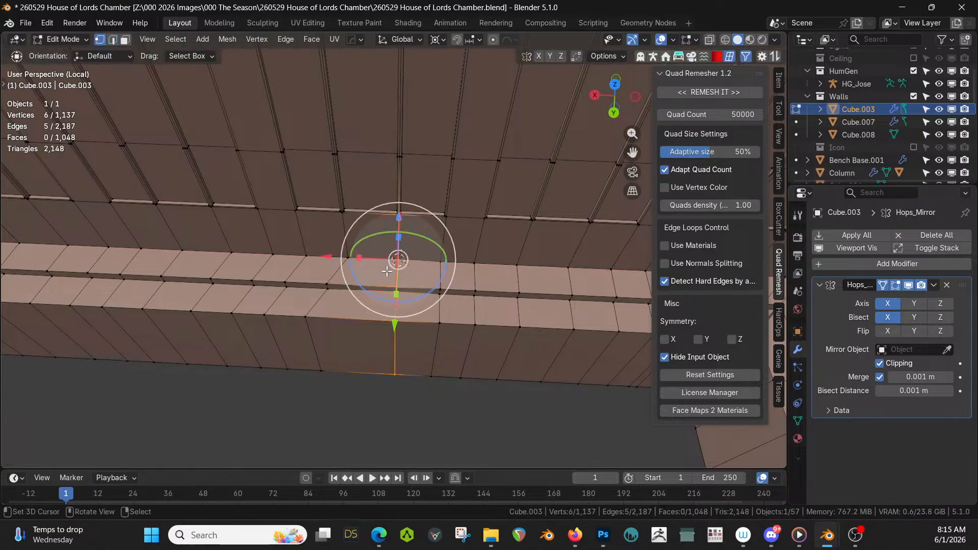
pyautogui.rightClick(349, 258)
pyautogui.rightClick(348, 258)
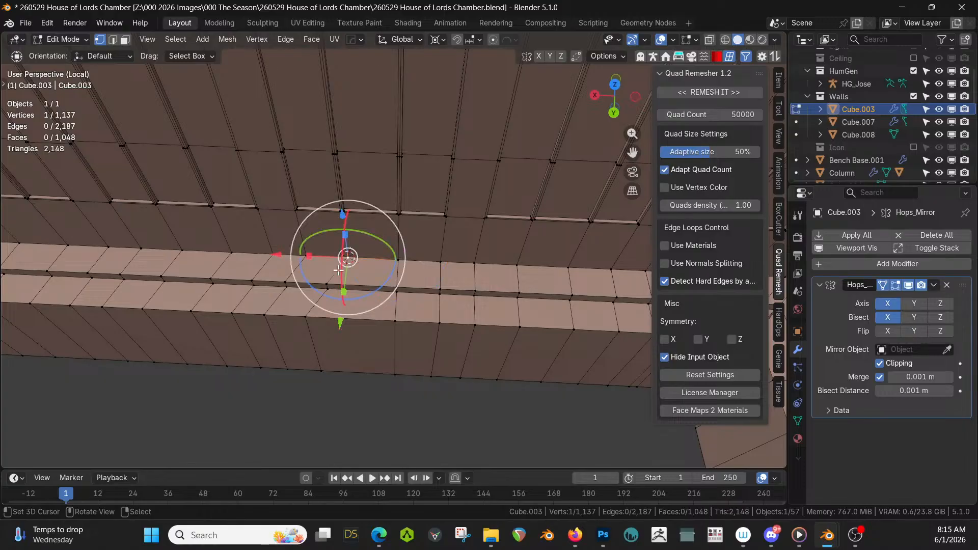
pyautogui.press('2')
pyautogui.keyDown('alt'); pyautogui.rightClick(336, 272); pyautogui.keyUp('alt')
pyautogui.press('s')
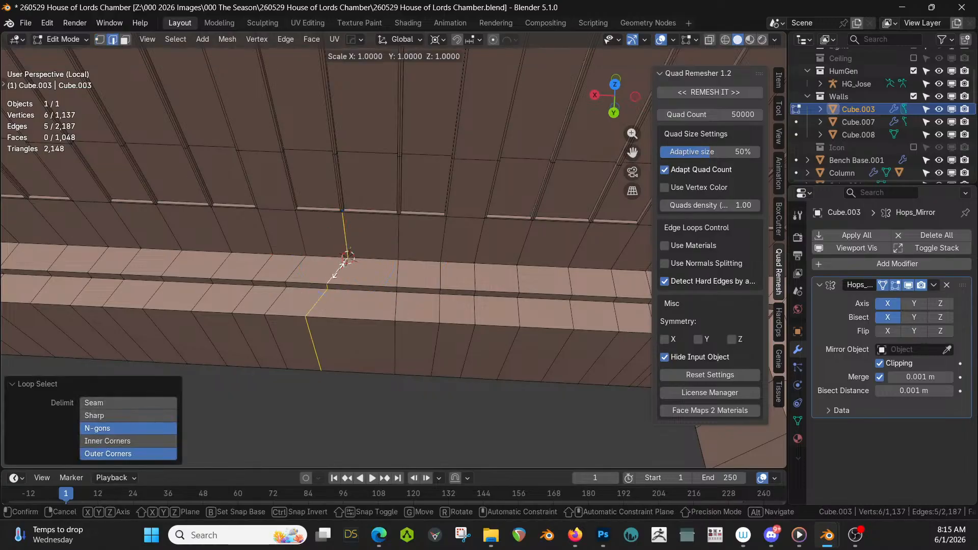
pyautogui.press('x')
pyautogui.press('0')
pyautogui.press('Return')
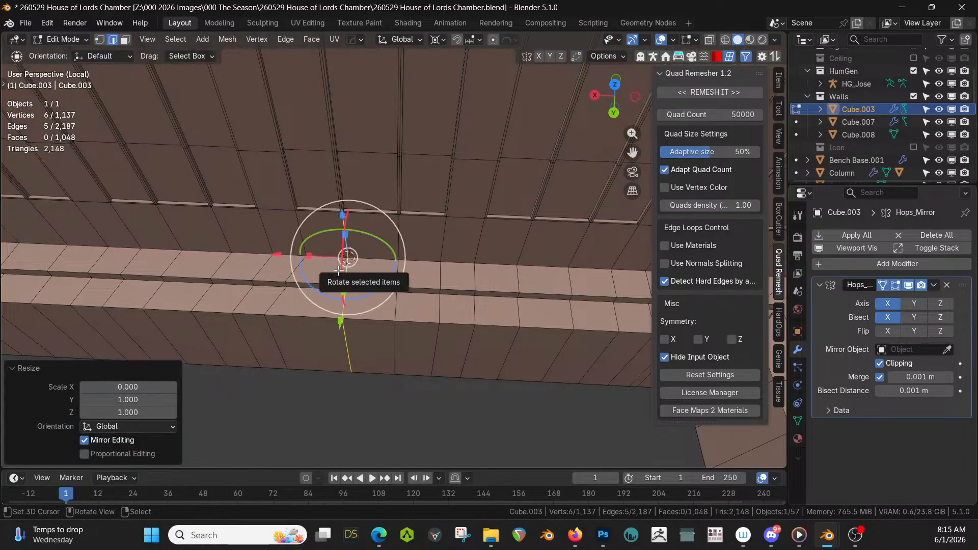
# Align the next slanted ledge loop toward +X with its back-edge vertex by snapping the 3D cursor there and scaling X to 0
pyautogui.press('1')
pyautogui.rightClick(308, 256)
pyautogui.hotkey('shift', 's')
pyautogui.press('Escape')
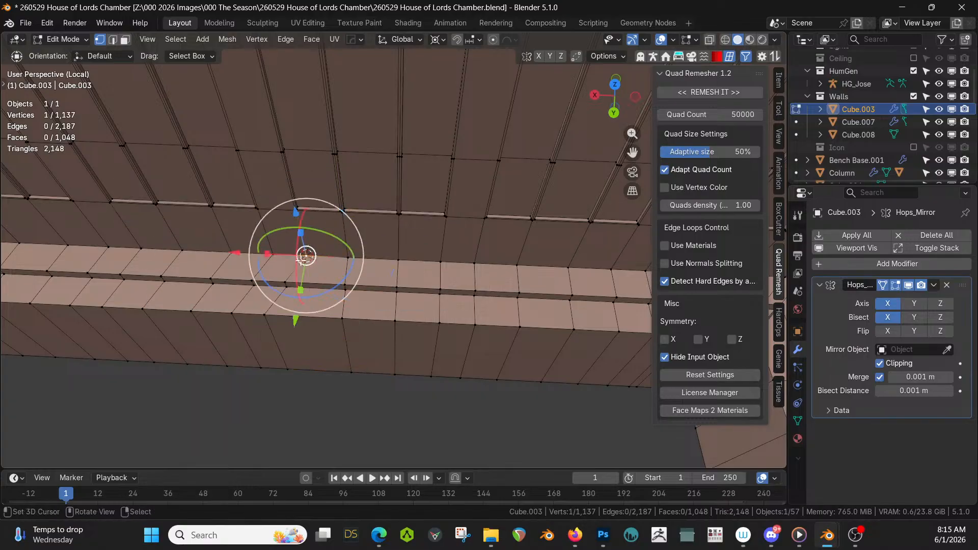
pyautogui.press('2')
pyautogui.keyDown('alt'); pyautogui.rightClick(298, 262); pyautogui.keyUp('alt')
pyautogui.press('s')
pyautogui.press('x')
pyautogui.press('0')
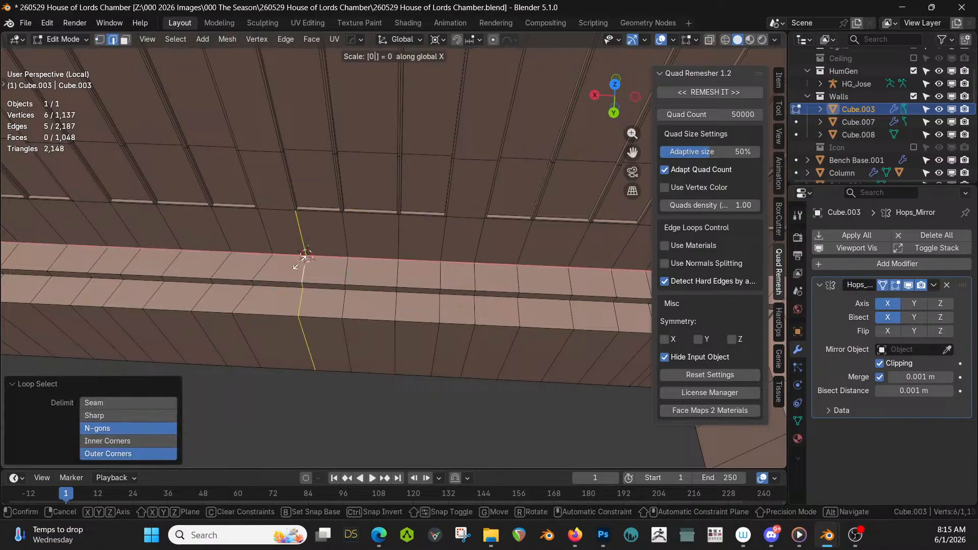
pyautogui.press('Return')
# Set the 3D cursor on the neighbouring back-edge vertex toward +X, select the loop crossing the ledge there, and scale it to 0 along X
pyautogui.moveTo(311, 279); pyautogui.dragTo(515, 149, button='middle')
pyautogui.press('1')
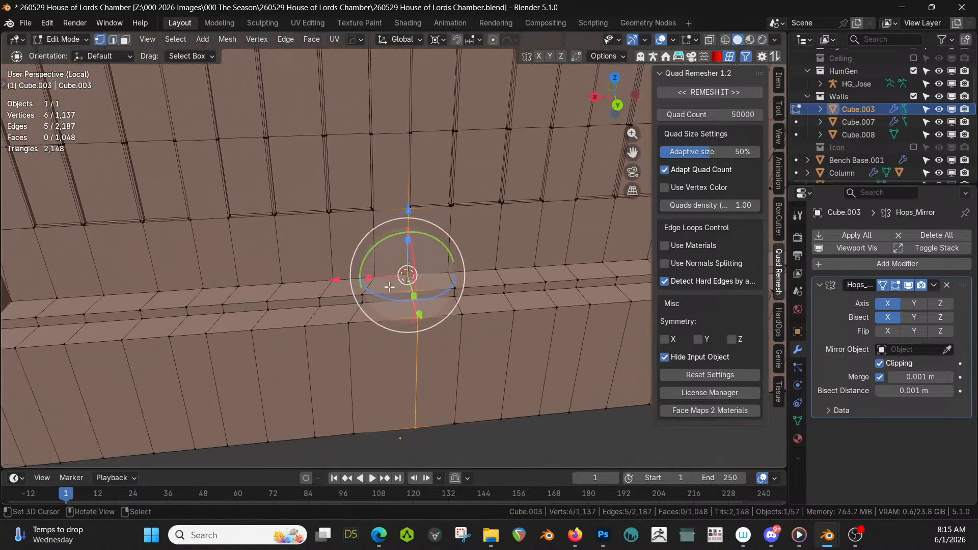
pyautogui.click(377, 276)
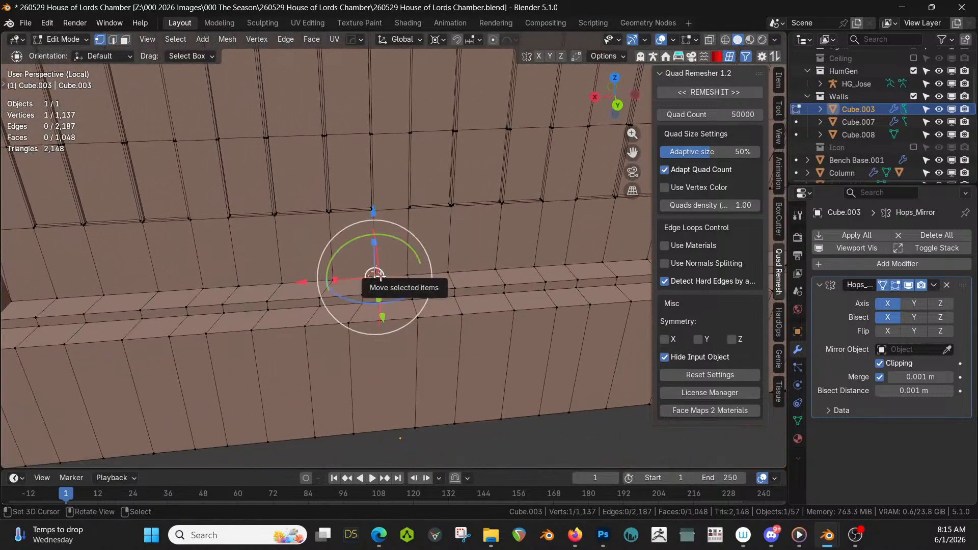
pyautogui.press('2')
pyautogui.keyDown('alt'); pyautogui.click(329, 311); pyautogui.keyUp('alt')
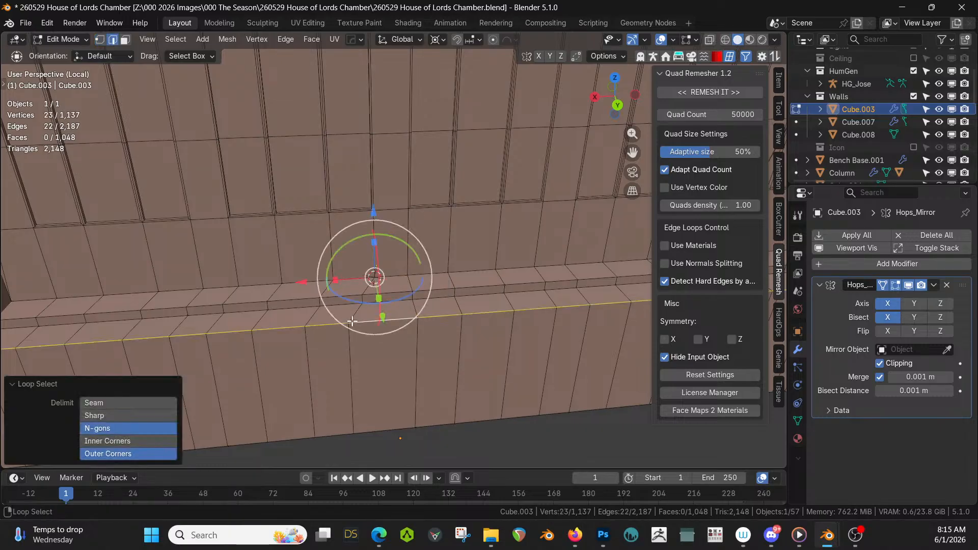
pyautogui.keyDown('alt'); pyautogui.click(351, 314); pyautogui.keyUp('alt')
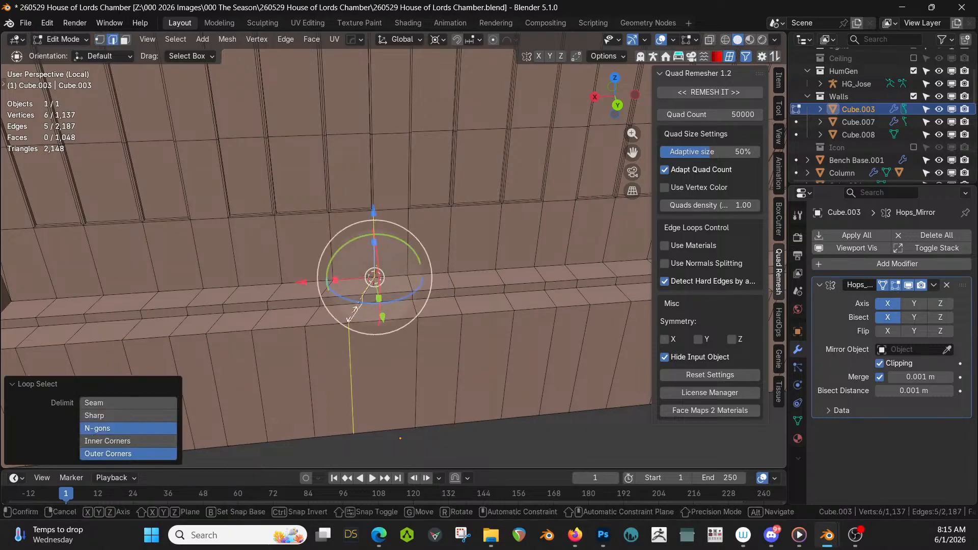
pyautogui.press('s')
pyautogui.press('x')
pyautogui.press('0')
pyautogui.press('Return')
# Snap the 3D cursor to the next ledge vertex toward +X and flatten the edge loop through it with an X scale of 0
pyautogui.press('1')
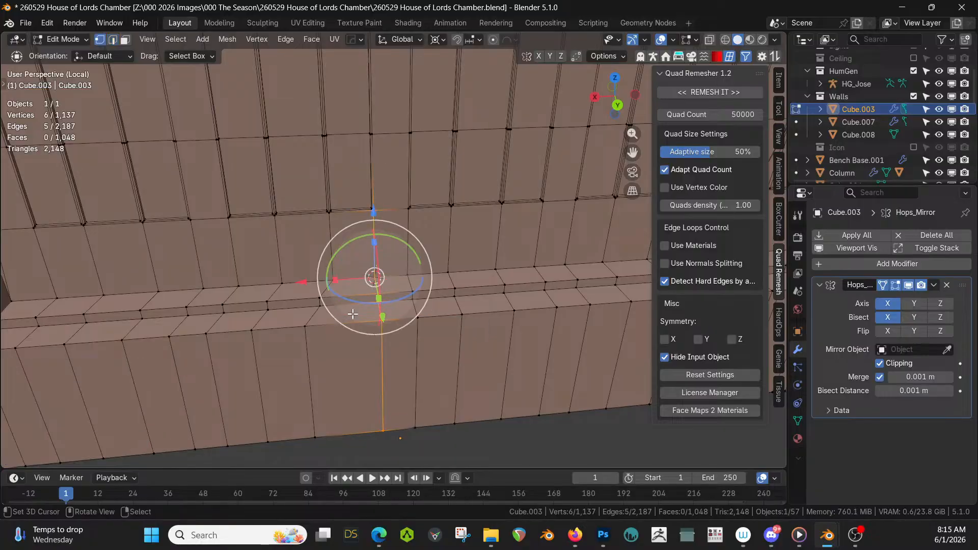
pyautogui.click(331, 281)
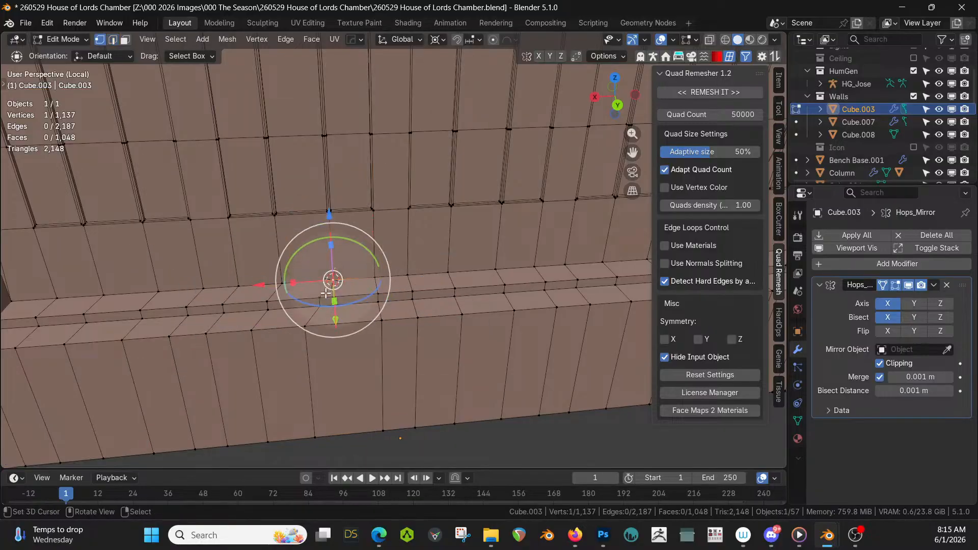
pyautogui.press('2')
pyautogui.keyDown('alt'); pyautogui.click(314, 313); pyautogui.keyUp('alt')
pyautogui.press('s')
pyautogui.press('x')
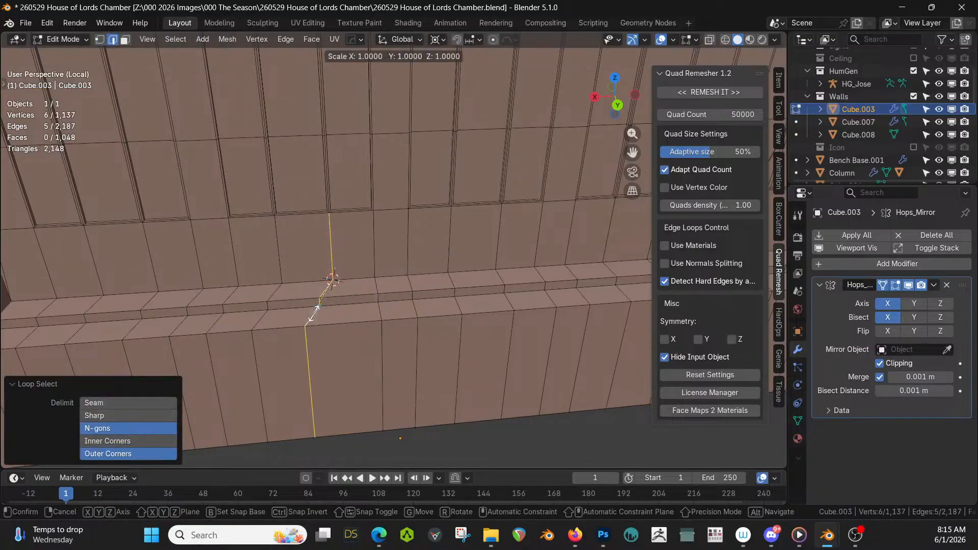
pyautogui.press('0')
pyautogui.press('Return')
# Straighten the following +X ledge loop by snapping the 3D cursor to its back-edge vertex and scaling the loop to 0 along X
pyautogui.press('1')
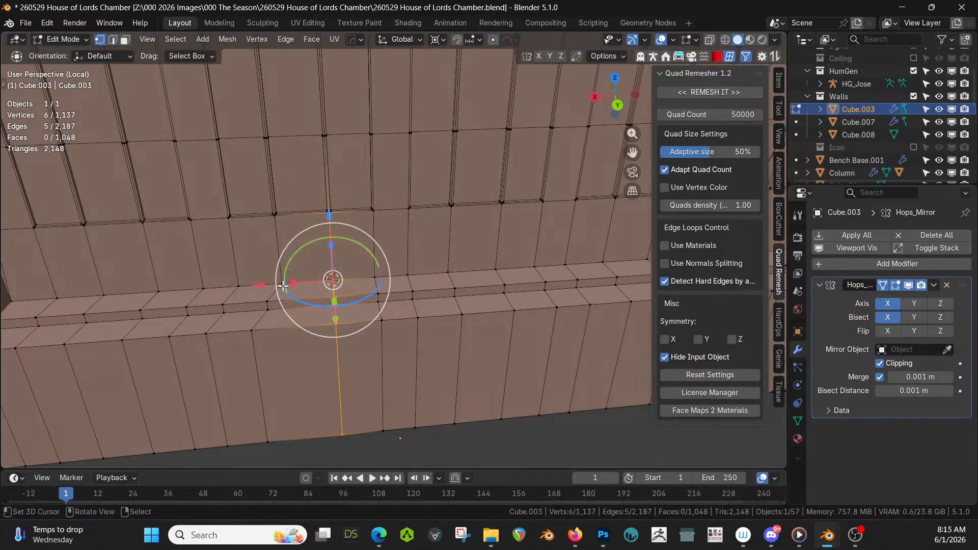
pyautogui.click(333, 279)
pyautogui.hotkey('shift', 's')
pyautogui.press('8')
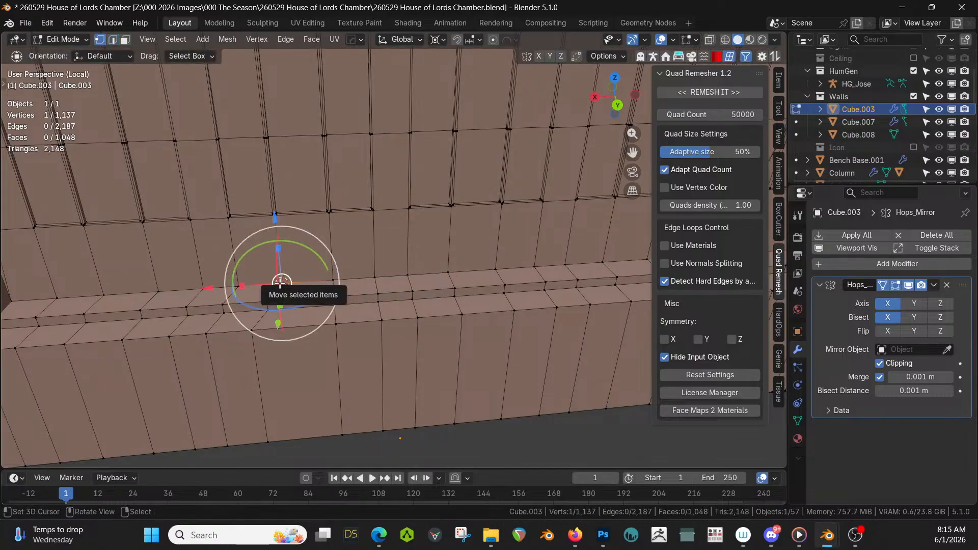
pyautogui.press('2')
pyautogui.keyDown('alt'); pyautogui.click(258, 317); pyautogui.keyUp('alt')
pyautogui.press('s')
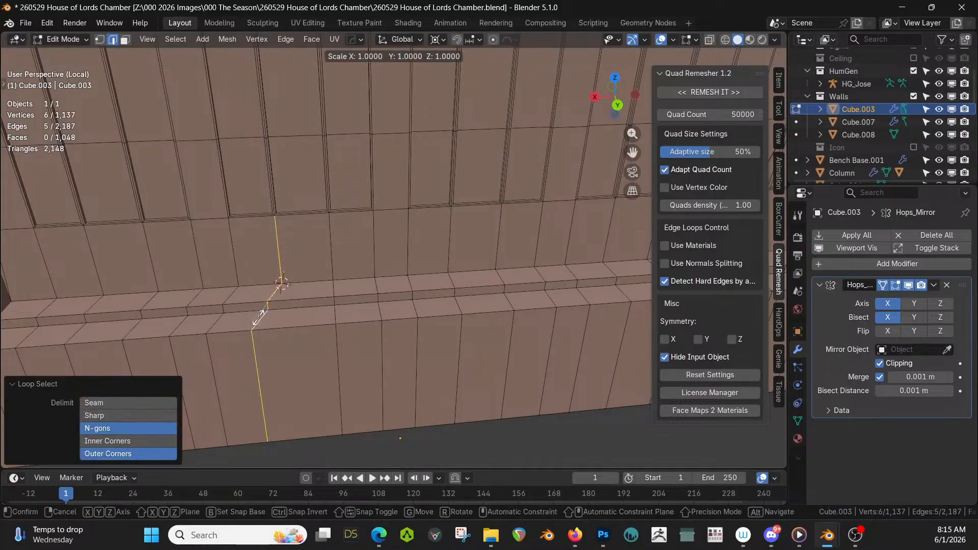
pyautogui.press('x')
pyautogui.press('0')
pyautogui.press('Return')
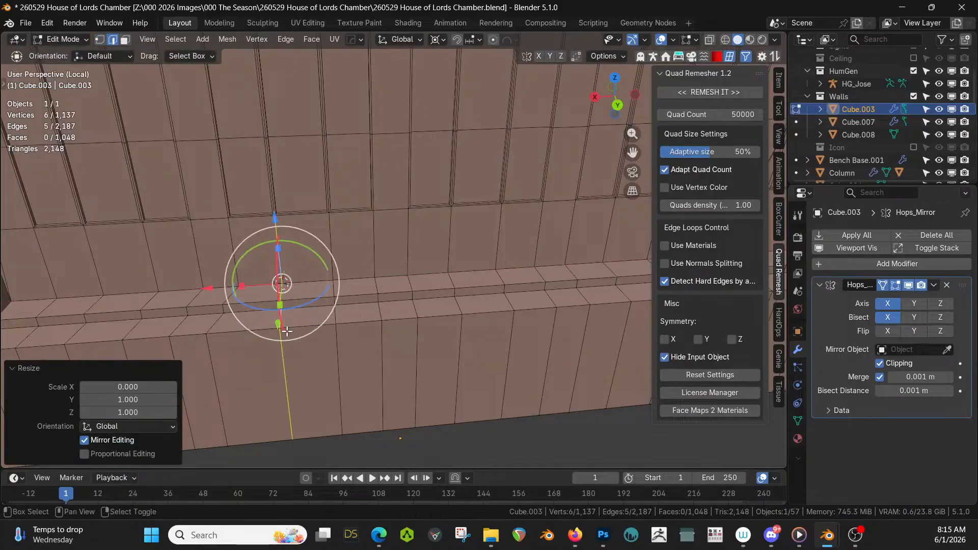
# Snap the 3D cursor to the next back-edge vertex toward the raised block and scale its slanted edge loop to 0 along X
pyautogui.press('KP_Decimal')
pyautogui.rightClick(317, 289)
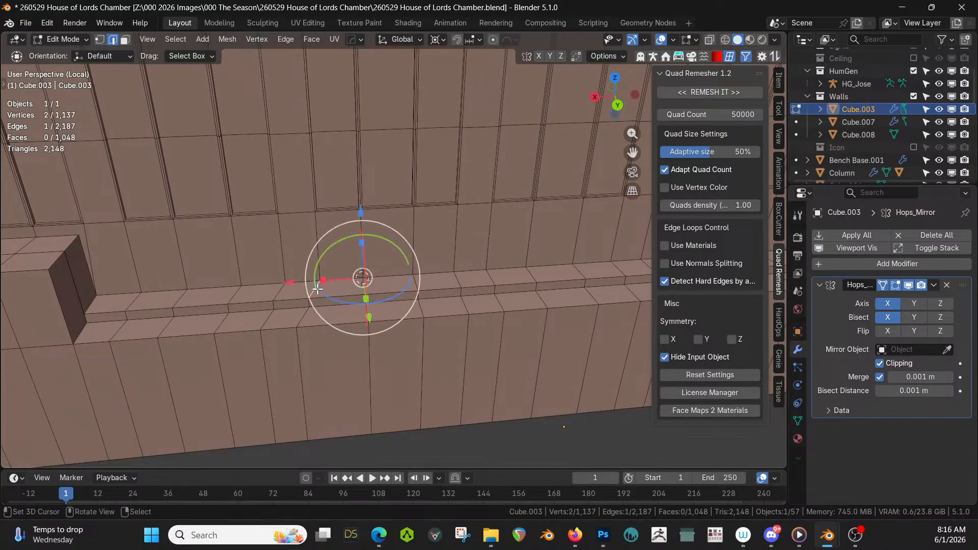
pyautogui.press('1')
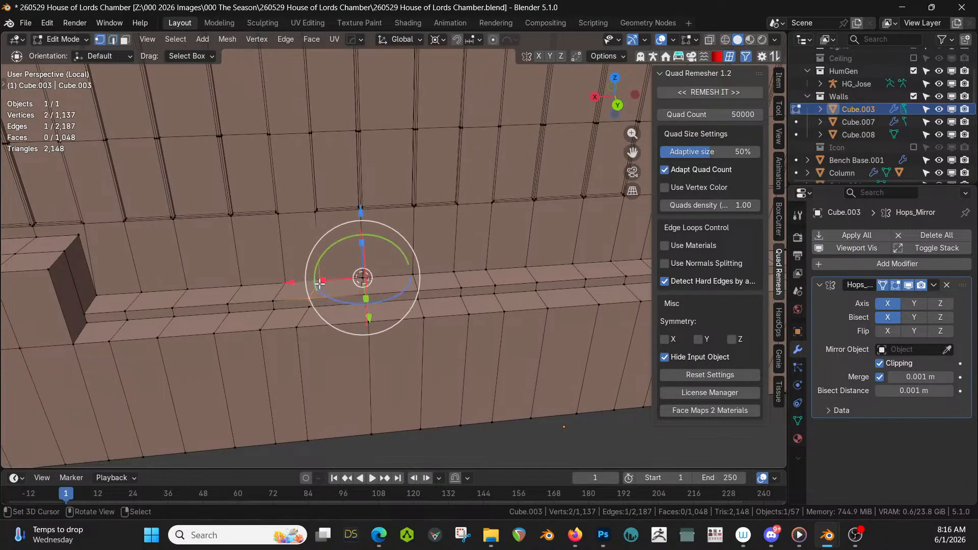
pyautogui.rightClick(322, 283)
pyautogui.hotkey('shift', 's')
pyautogui.press('2')
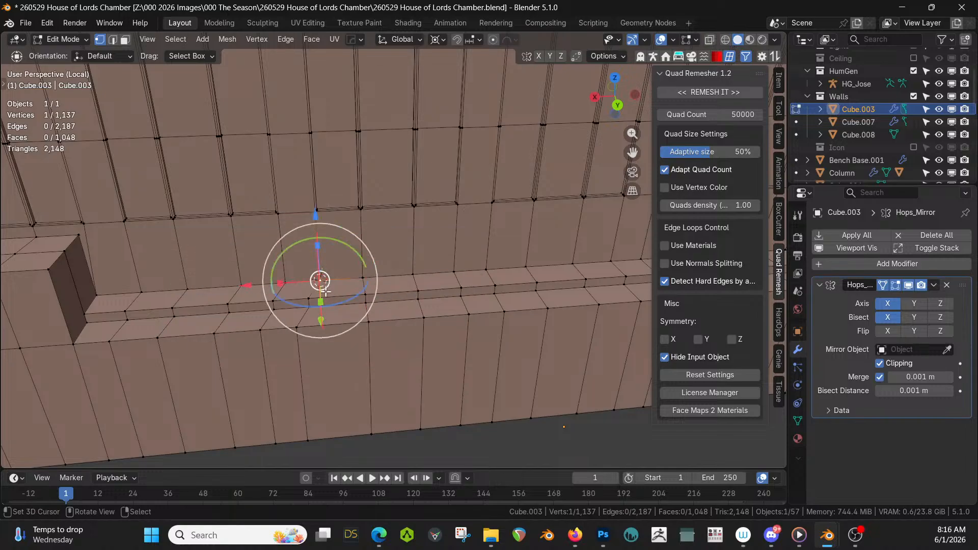
pyautogui.press('2')
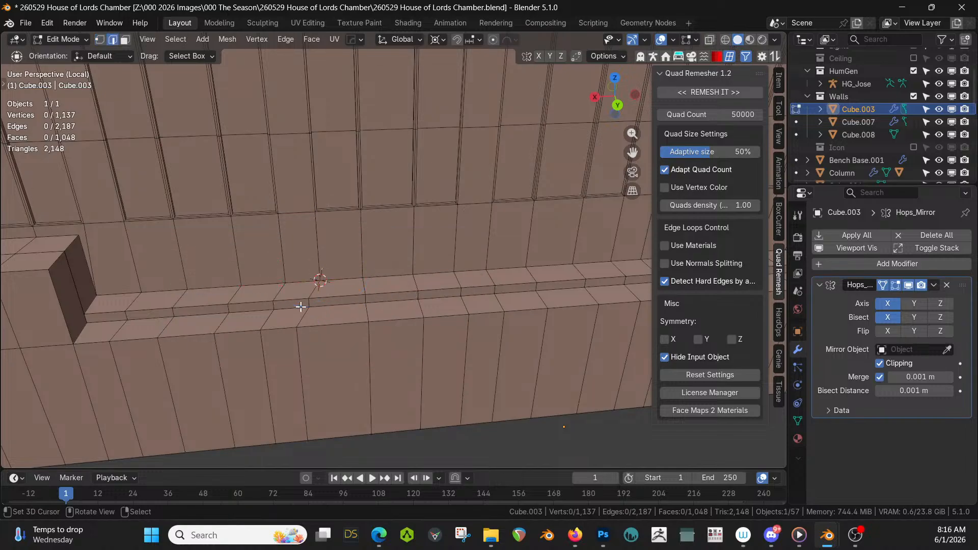
pyautogui.keyDown('alt'); pyautogui.click(312, 291); pyautogui.keyUp('alt')
pyautogui.press('s')
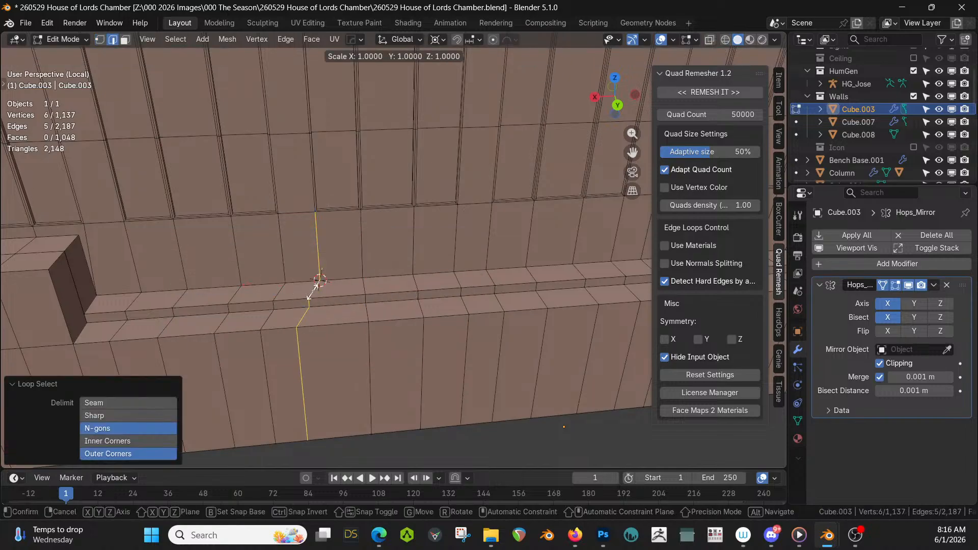
pyautogui.press('x')
pyautogui.press('0')
pyautogui.press('Return')
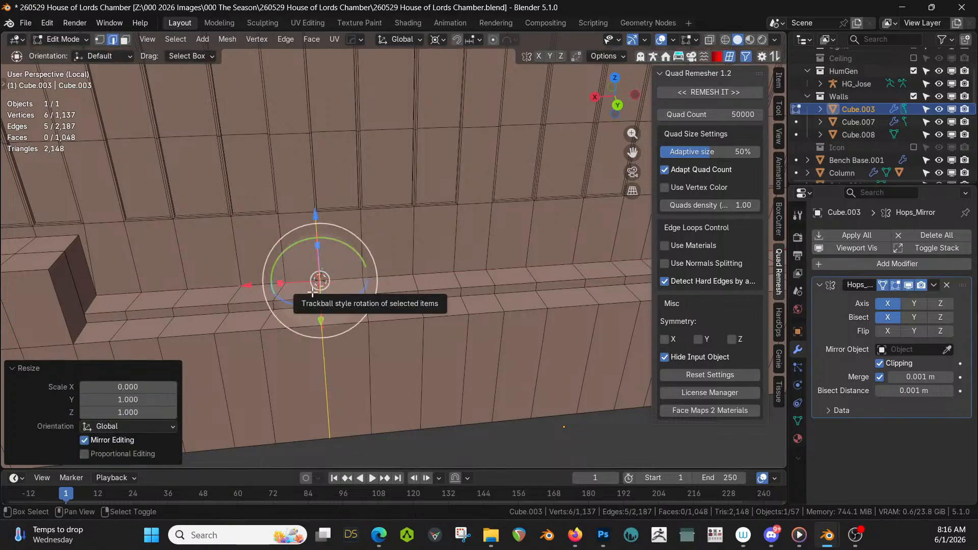
# Snap the 3D cursor to the next back-edge ledge vertex toward the raised block and scale the loop through it to 0 along X
pyautogui.moveTo(316, 280); pyautogui.dragTo(476, 266, button='middle')
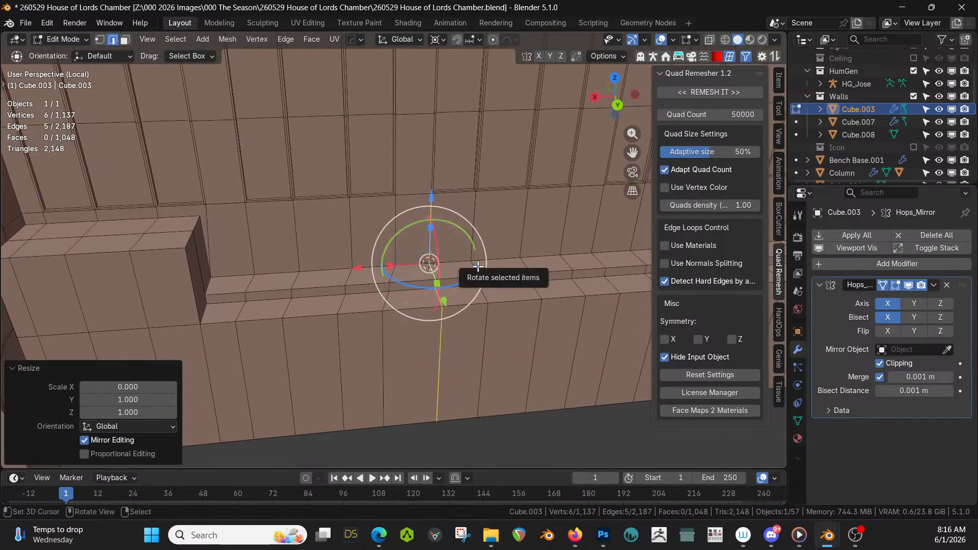
pyautogui.click(401, 271)
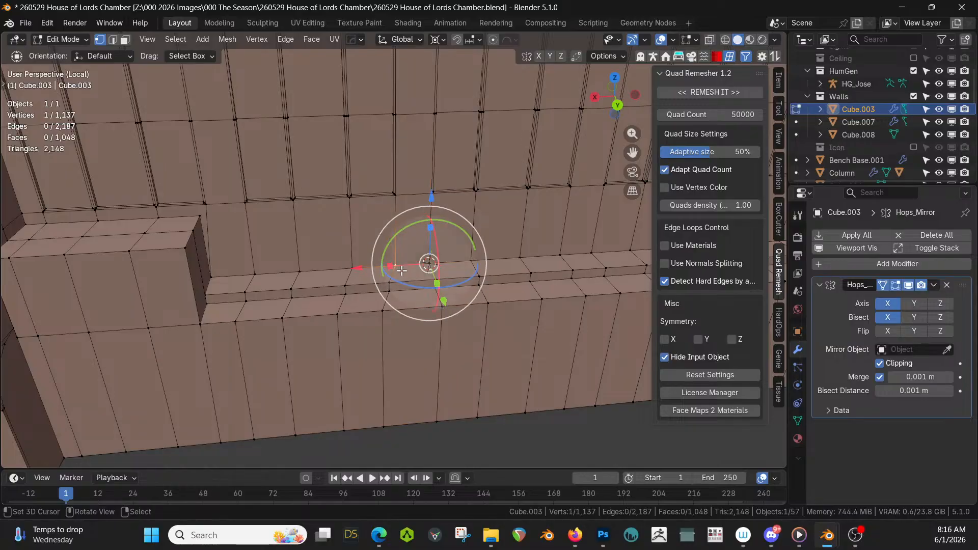
pyautogui.hotkey('shift', 's')
pyautogui.click(402, 284)
pyautogui.press('2')
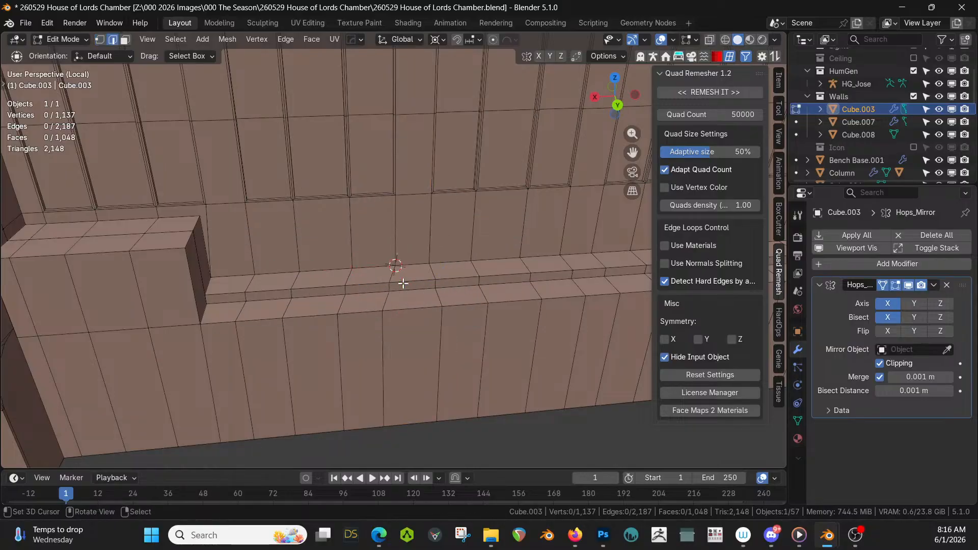
pyautogui.keyDown('alt'); pyautogui.click(393, 279); pyautogui.keyUp('alt')
pyautogui.press('s')
pyautogui.press('x')
pyautogui.press('0')
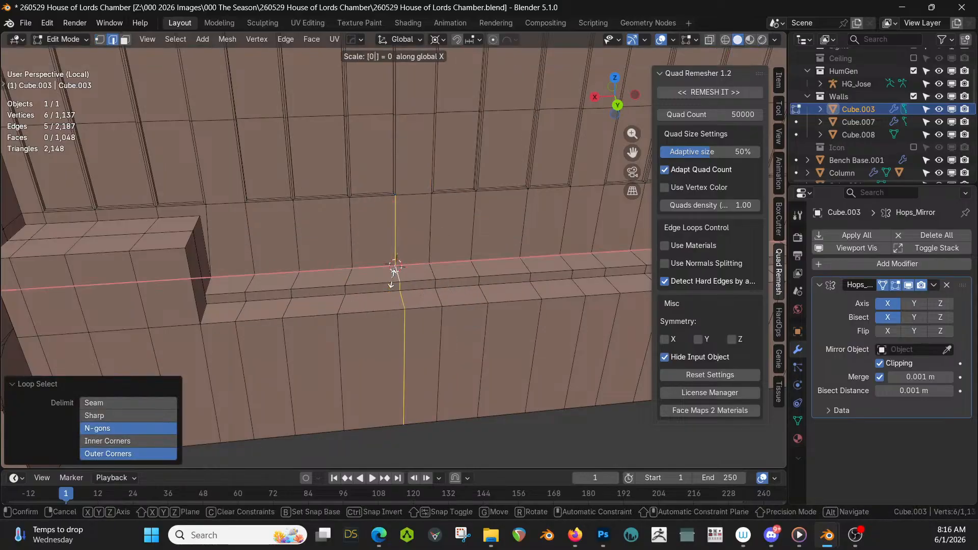
pyautogui.press('Return')
# Flatten the following ledge loop toward +X by placing the 3D cursor on its back-edge vertex and scaling the loop to 0 along X
pyautogui.press('1')
pyautogui.click(350, 270)
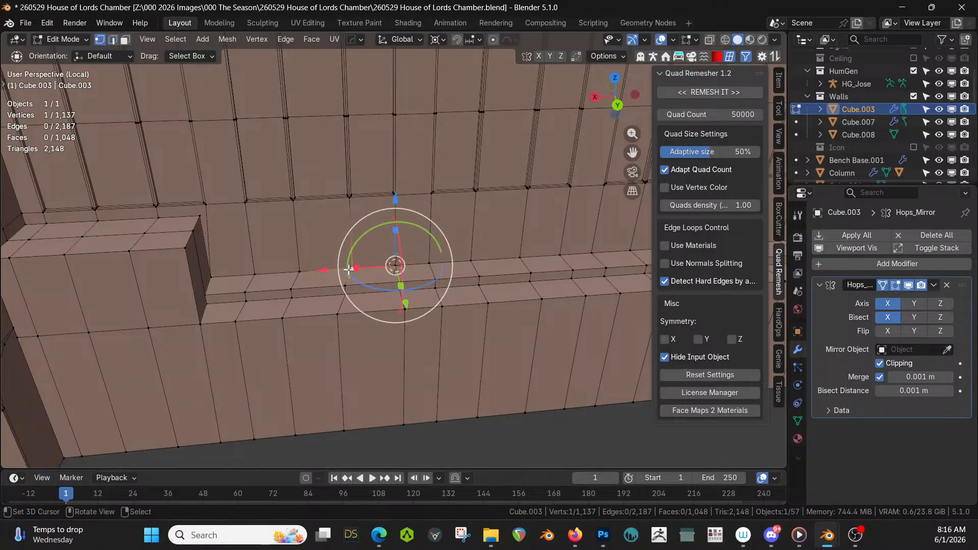
pyautogui.hotkey('shift', 's')
pyautogui.press('2')
pyautogui.press('2')
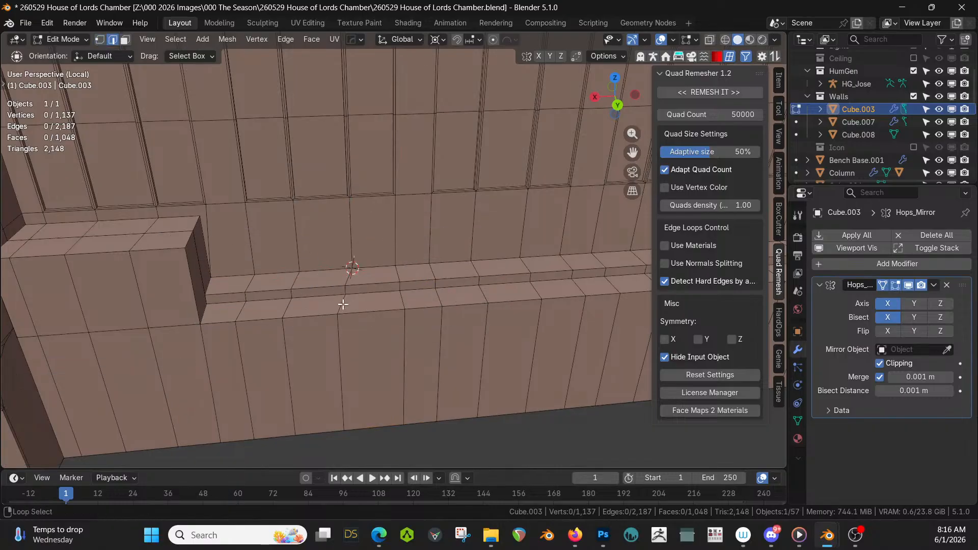
pyautogui.keyDown('alt'); pyautogui.click(343, 304); pyautogui.keyUp('alt')
pyautogui.press('s')
pyautogui.press('x')
pyautogui.press('0')
pyautogui.press('Return')
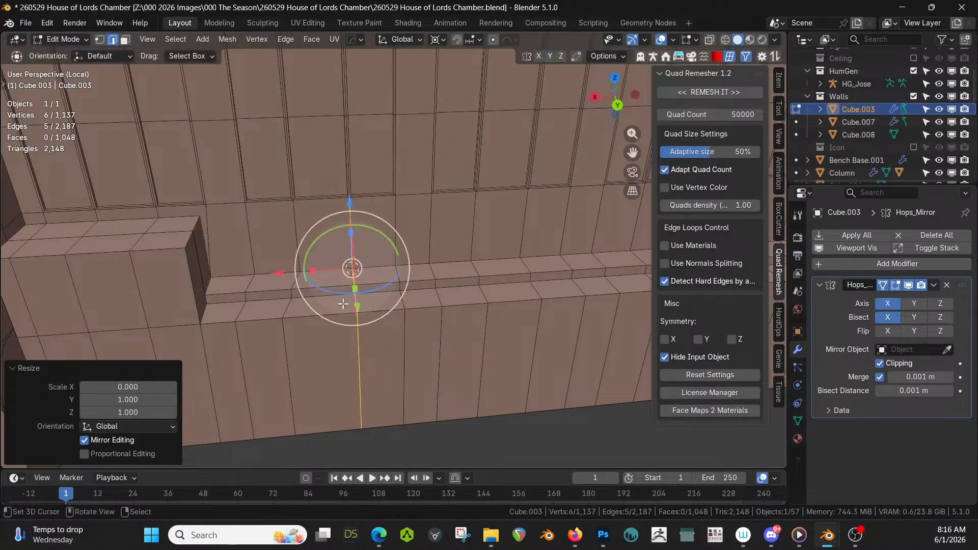
# Straighten the second-to-last slanted loop before the raised block with an X scale of 0 about the 3D cursor at its back-edge vertex
pyautogui.press('1')
pyautogui.click(299, 274)
pyautogui.hotkey('shift', 's')
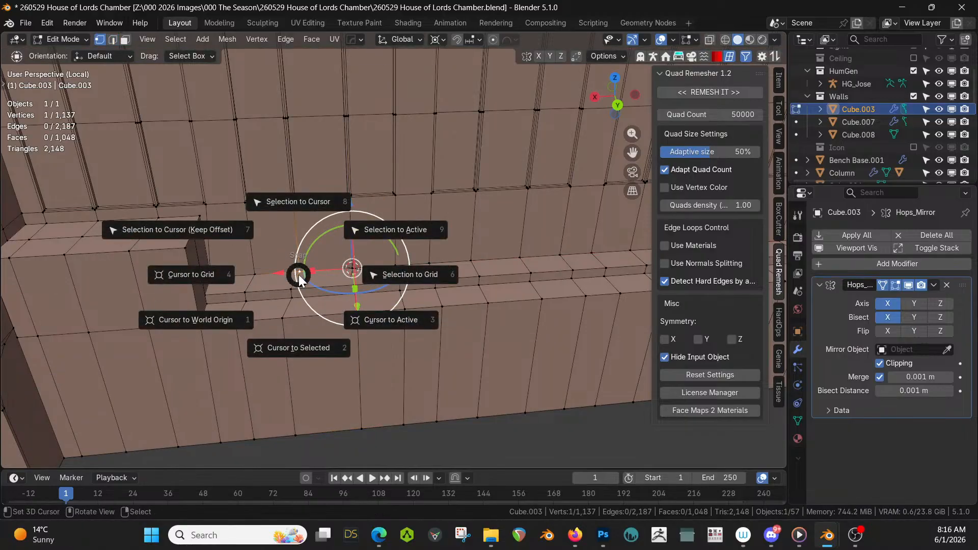
pyautogui.press('2')
pyautogui.press('2')
pyautogui.keyDown('alt'); pyautogui.click(294, 300); pyautogui.keyUp('alt')
pyautogui.press('g')
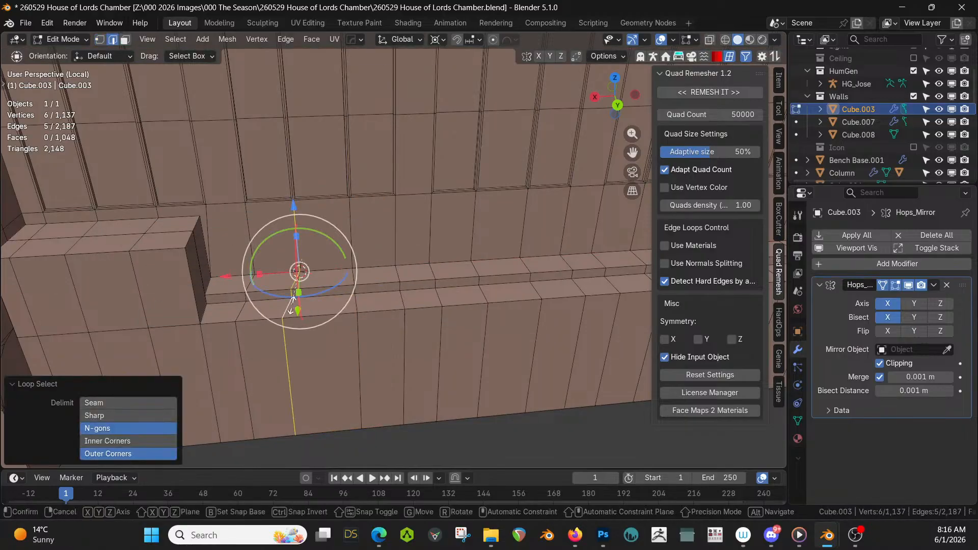
pyautogui.press('x')
pyautogui.press('0')
pyautogui.press('Return')
# Set the 3D cursor on the back-edge vertex closest to the raised block and scale the last slanted loop there to 0 along X
pyautogui.press('1')
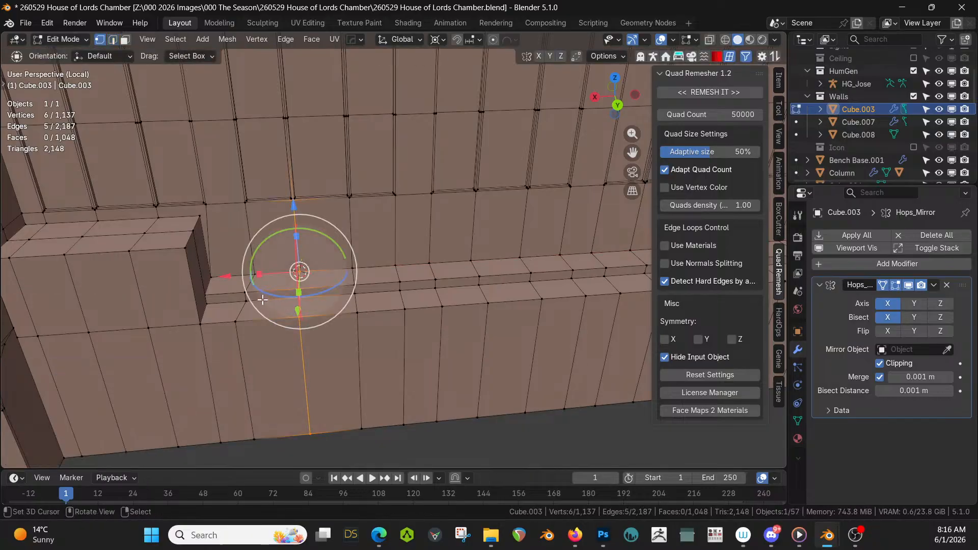
pyautogui.click(253, 274)
pyautogui.hotkey('shift', 's')
pyautogui.press('2')
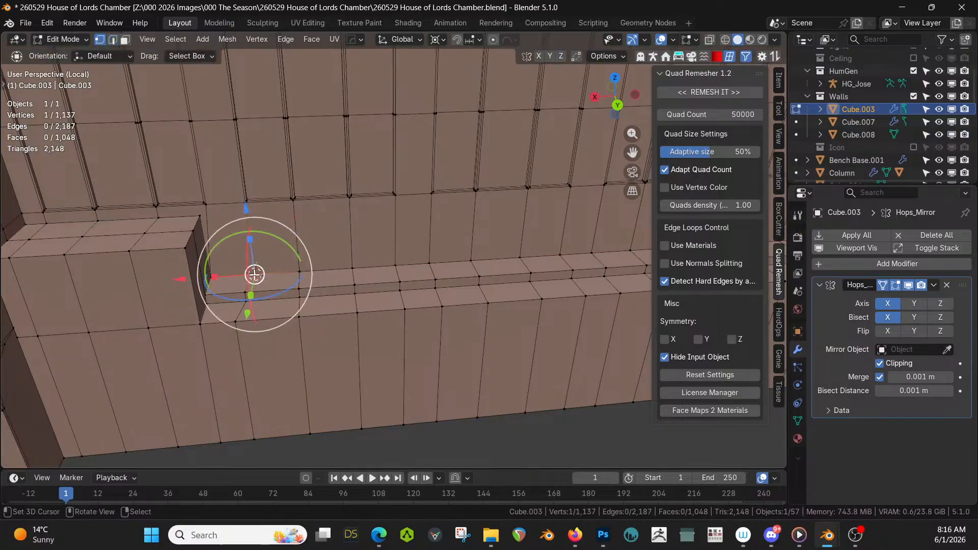
pyautogui.press('2')
pyautogui.keyDown('alt'); pyautogui.click(253, 277); pyautogui.keyUp('alt')
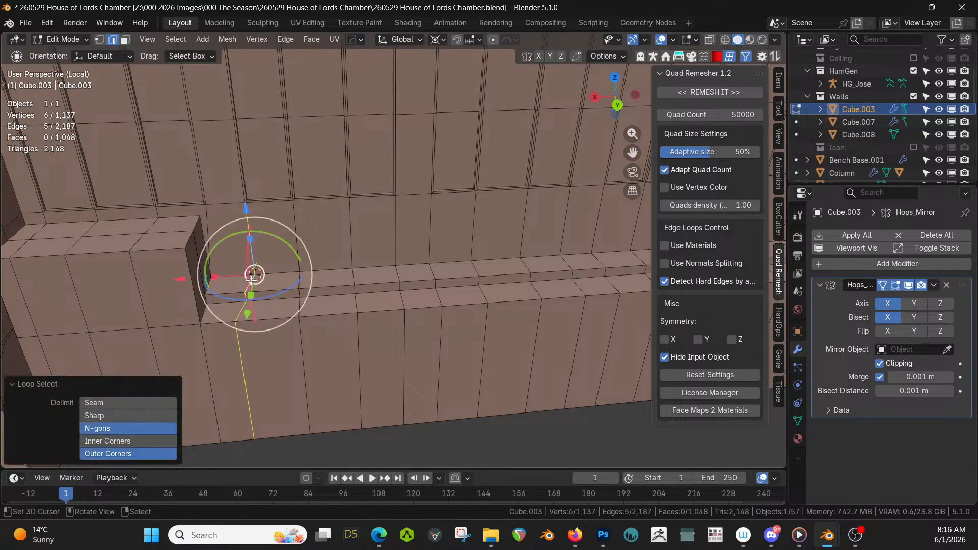
pyautogui.press('s')
pyautogui.press('x')
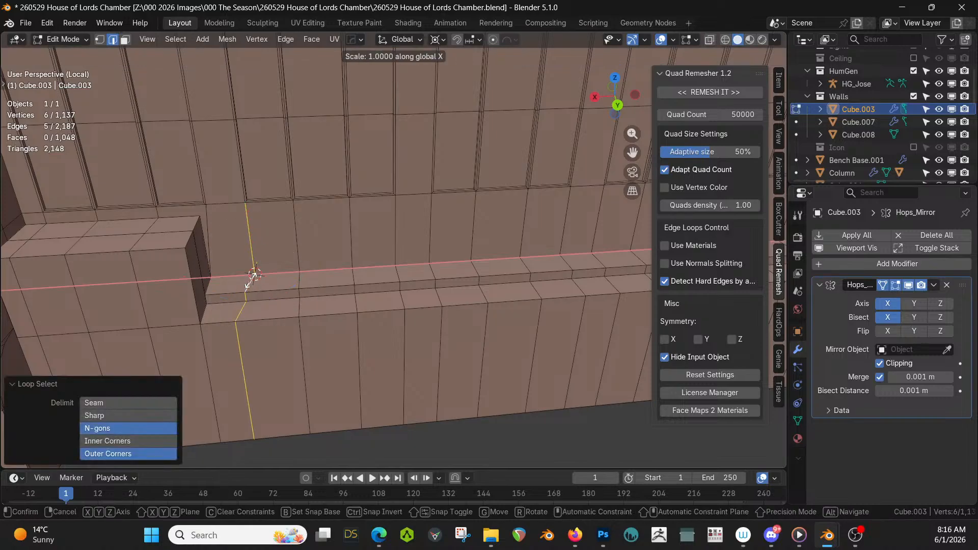
pyautogui.press('0')
pyautogui.press('Return')
# Examine the kinked edge loop near the wall's opposite corner, from the panelling down across the ledge
pyautogui.scroll(3, 306, 284)
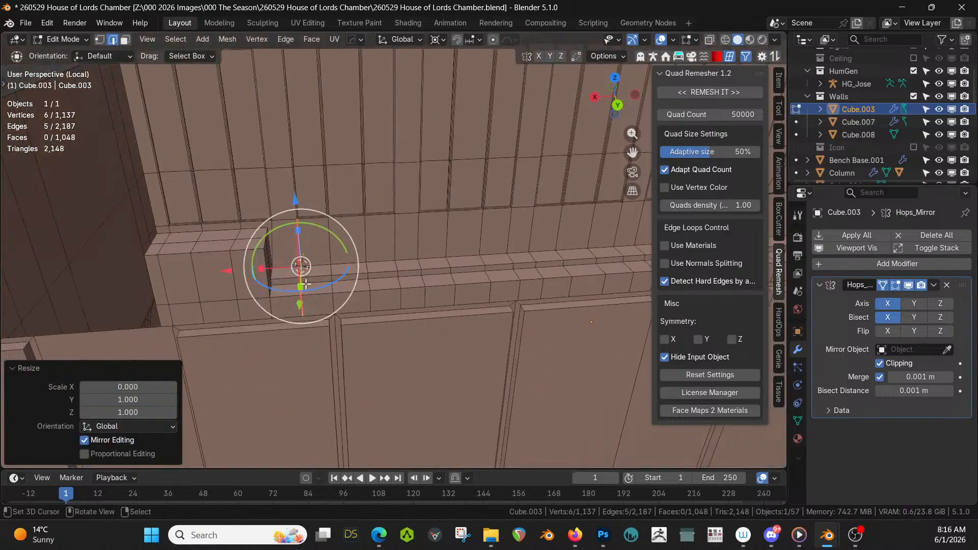
pyautogui.moveTo(305, 283); pyautogui.dragTo(346, 304, button='middle')
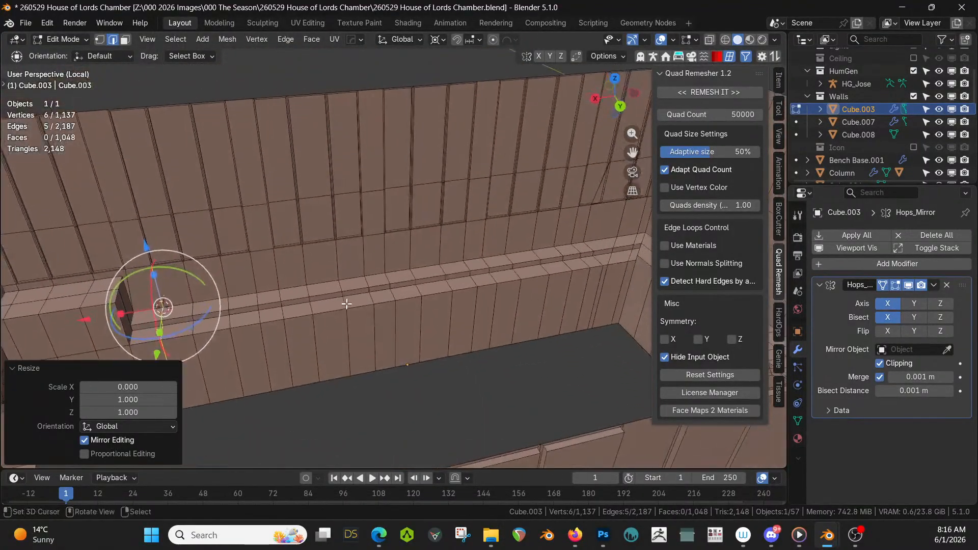
pyautogui.moveTo(474, 311); pyautogui.dragTo(402, 294, button='middle')
pyautogui.keyDown('alt'); pyautogui.click(398, 262); pyautogui.keyUp('alt')
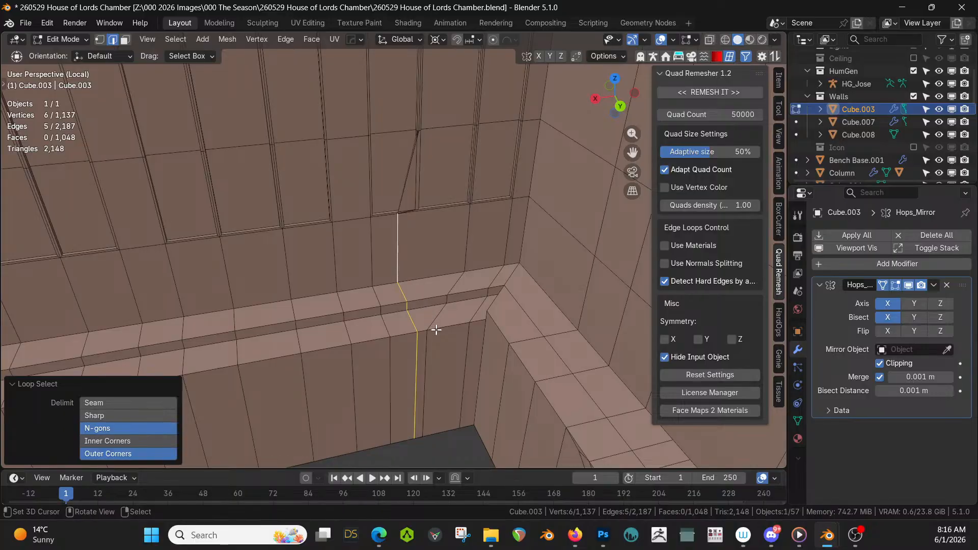
pyautogui.moveTo(436, 330); pyautogui.dragTo(420, 302, button='middle')
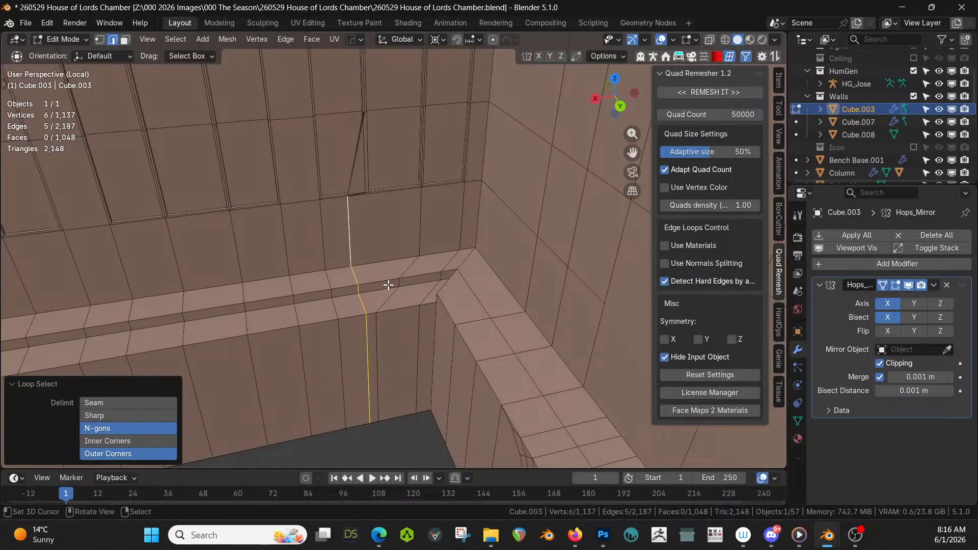
pyautogui.keyDown('alt'); pyautogui.keyDown('shift'); pyautogui.click(353, 172); pyautogui.keyUp('shift'); pyautogui.keyUp('alt')
pyautogui.keyDown('shift'); pyautogui.moveTo(375, 215); pyautogui.dragTo(384, 300, button='middle'); pyautogui.keyUp('shift')
pyautogui.scroll(2, 384, 301)
pyautogui.scroll(3, 361, 226)
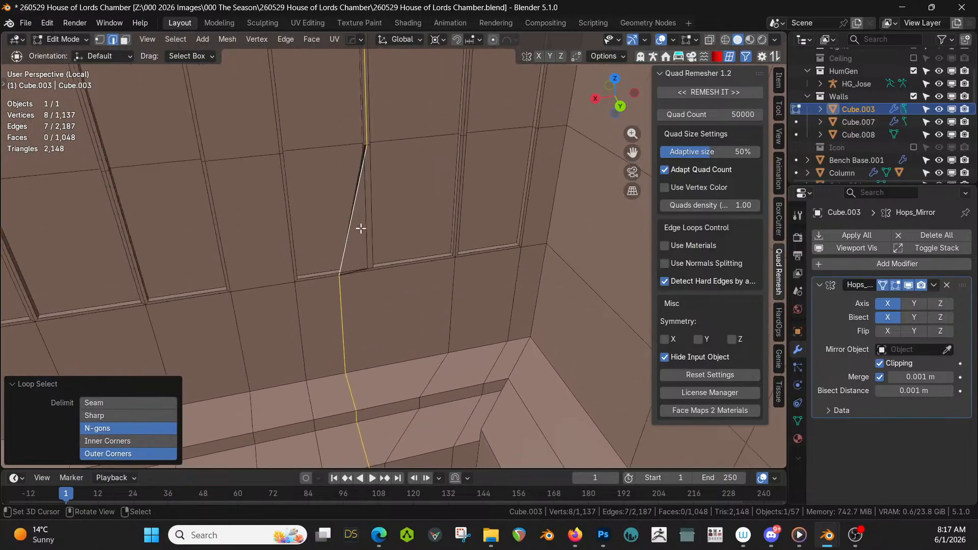
pyautogui.scroll(-3, 352, 222)
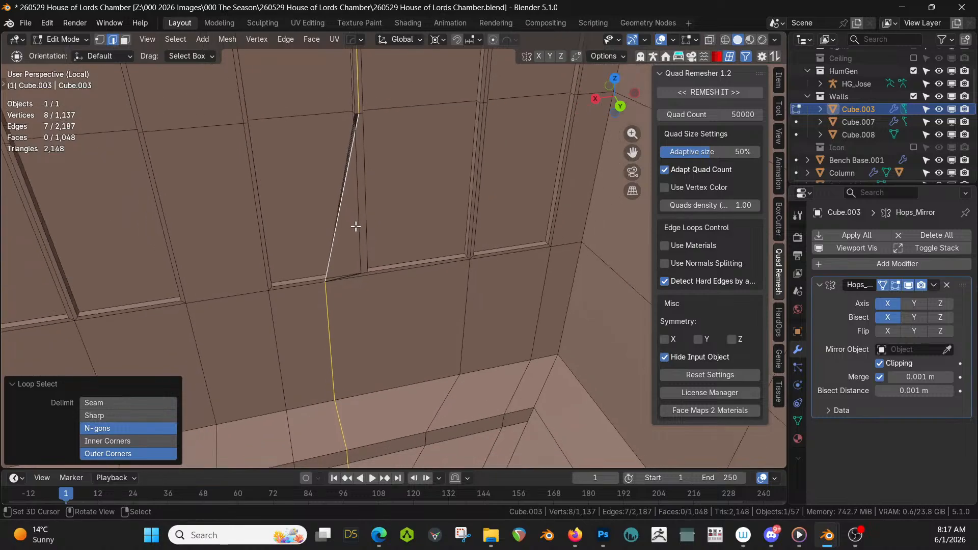
pyautogui.keyDown('shift'); pyautogui.moveTo(387, 339); pyautogui.dragTo(392, 275, button='middle'); pyautogui.keyUp('shift')
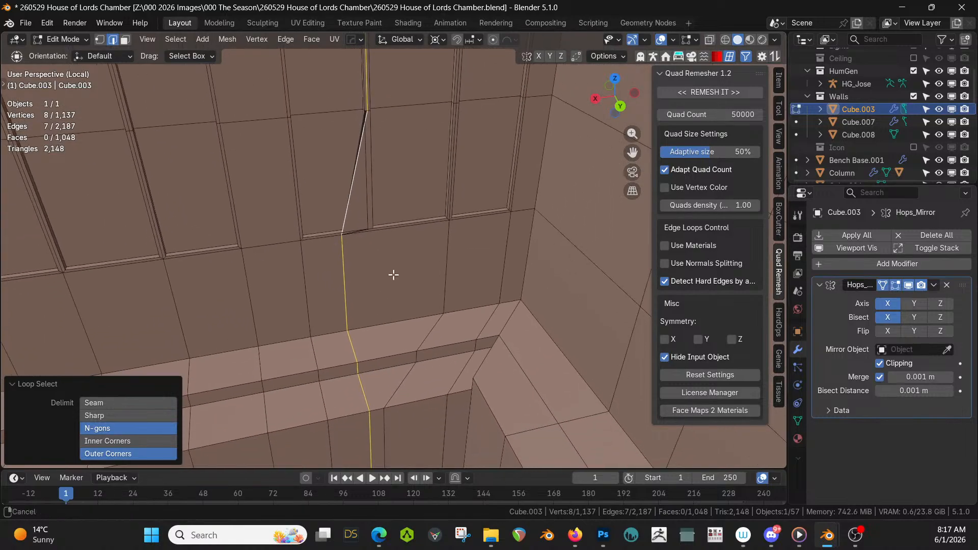
# Snap the 3D cursor to the panelling vertex above the kink and scale the connected loop down across the ledge to 0 along X
pyautogui.press('1')
pyautogui.click(367, 109)
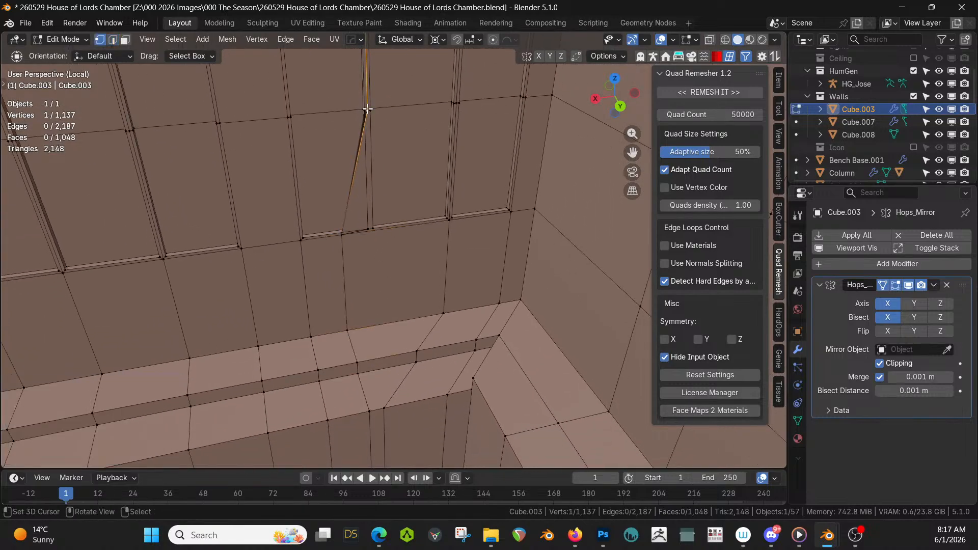
pyautogui.hotkey('shift', 's')
pyautogui.click(412, 213)
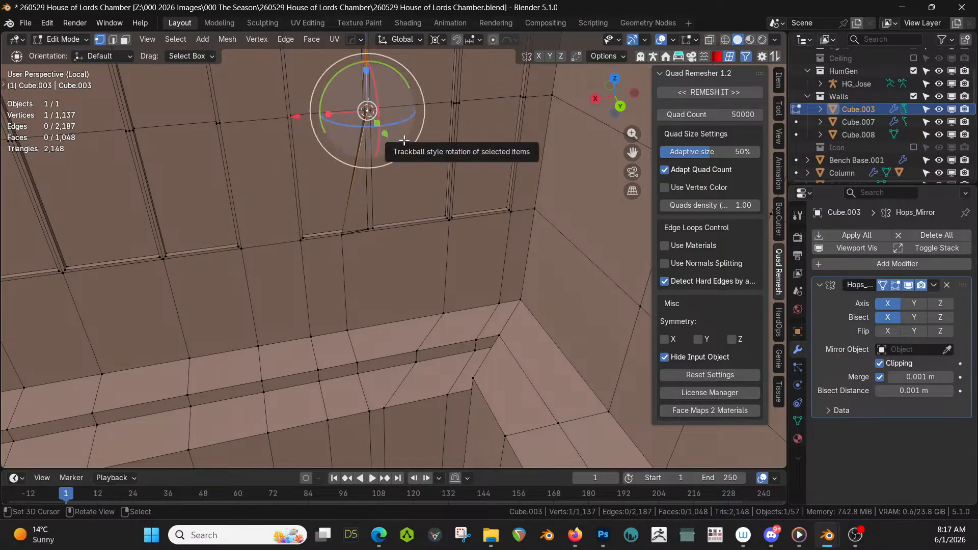
pyautogui.press('2')
pyautogui.keyDown('alt'); pyautogui.click(354, 177); pyautogui.keyUp('alt')
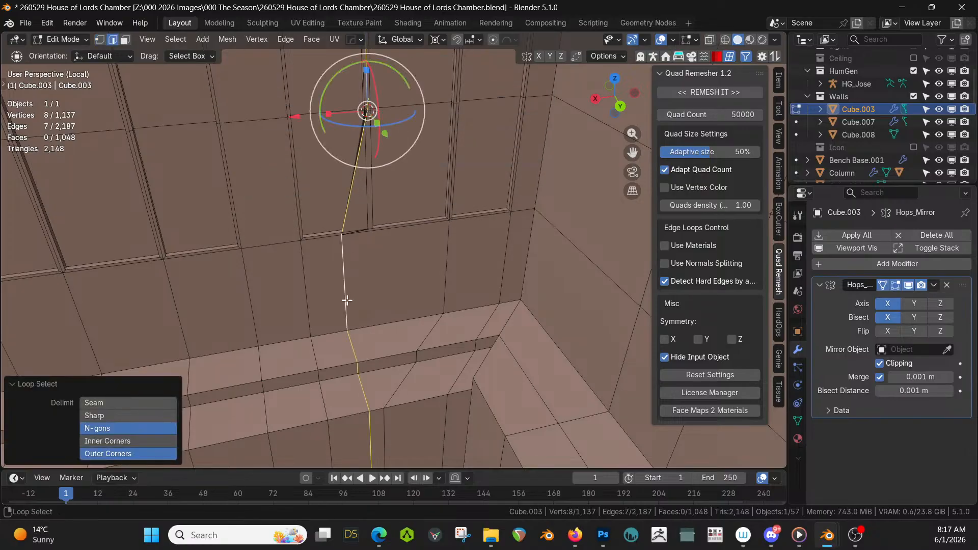
pyautogui.press('s')
pyautogui.press('x')
pyautogui.press('0')
pyautogui.press('Return')
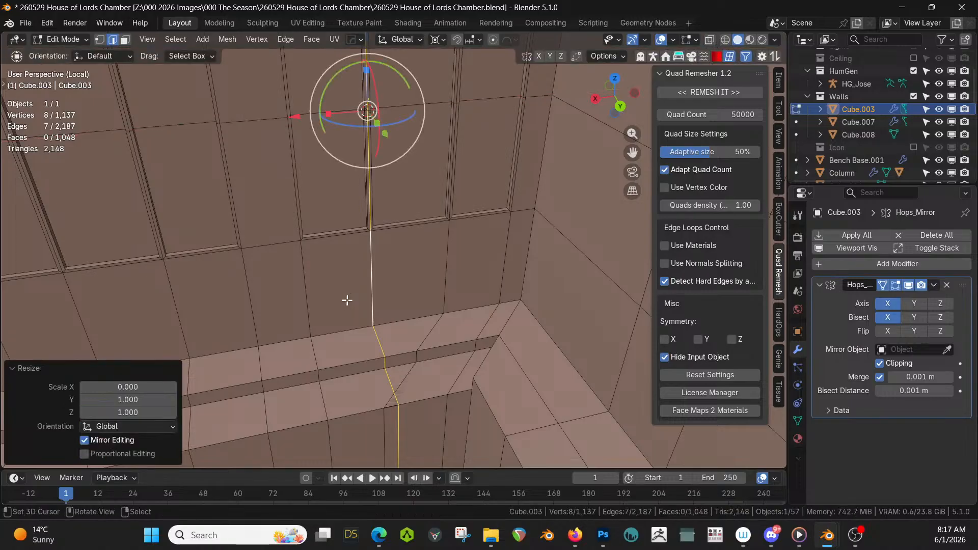
# Select the neighbouring loop nearer the corner, exclude its upper wall edge, and move the remaining edges about -0.715 m along X
pyautogui.scroll(3, 374, 335)
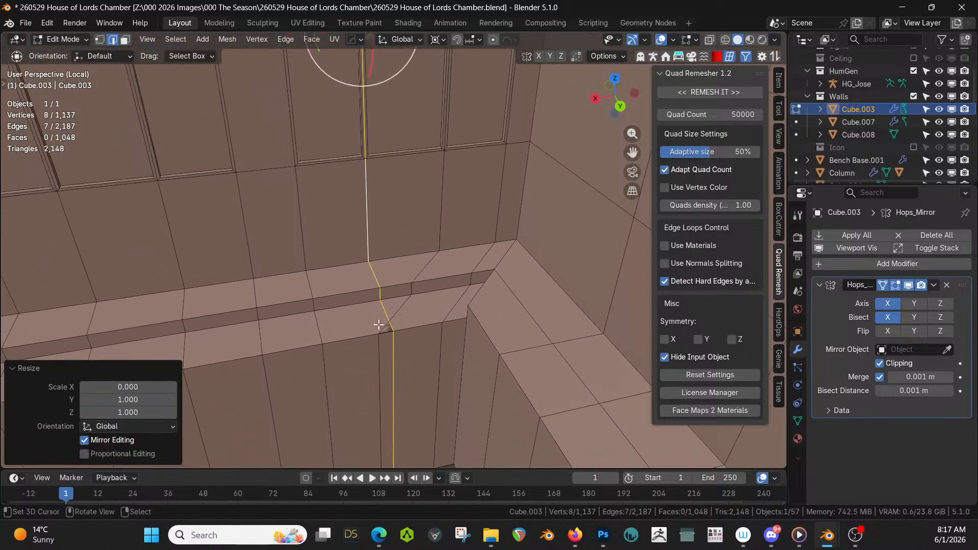
pyautogui.keyDown('alt'); pyautogui.click(377, 349); pyautogui.keyUp('alt')
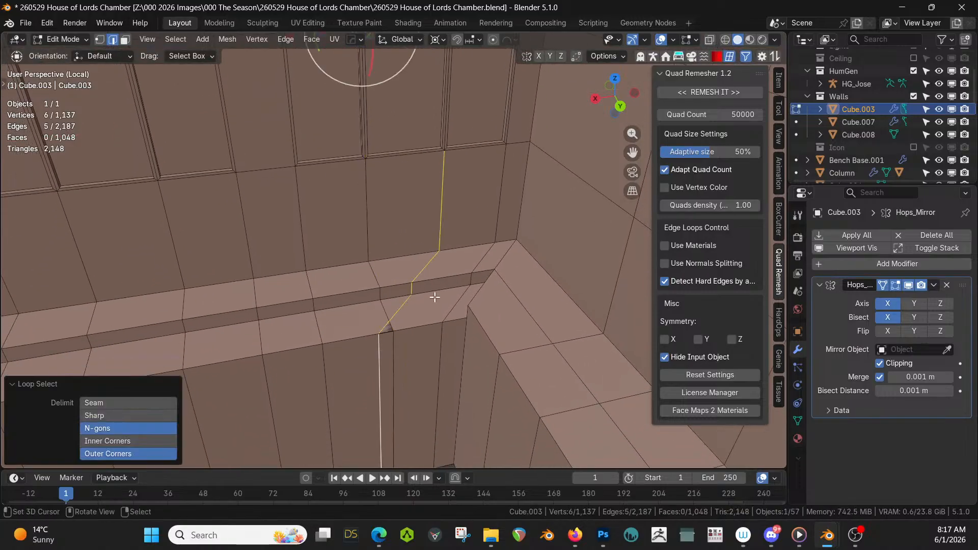
pyautogui.keyDown('shift'); pyautogui.click(444, 227); pyautogui.keyUp('shift')
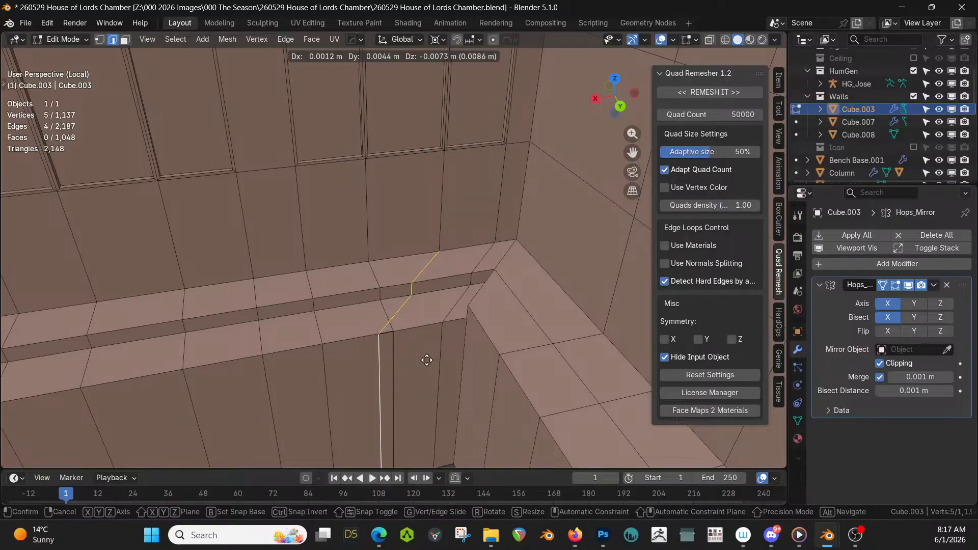
pyautogui.press('x')
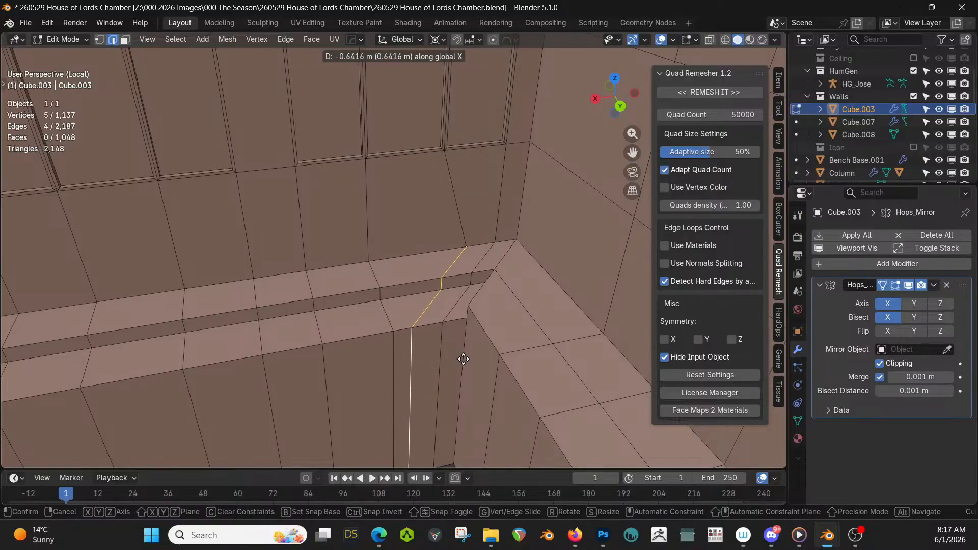
pyautogui.click(465, 356)
pyautogui.scroll(-1, 468, 357)
pyautogui.moveTo(450, 359); pyautogui.dragTo(398, 290, button='middle')
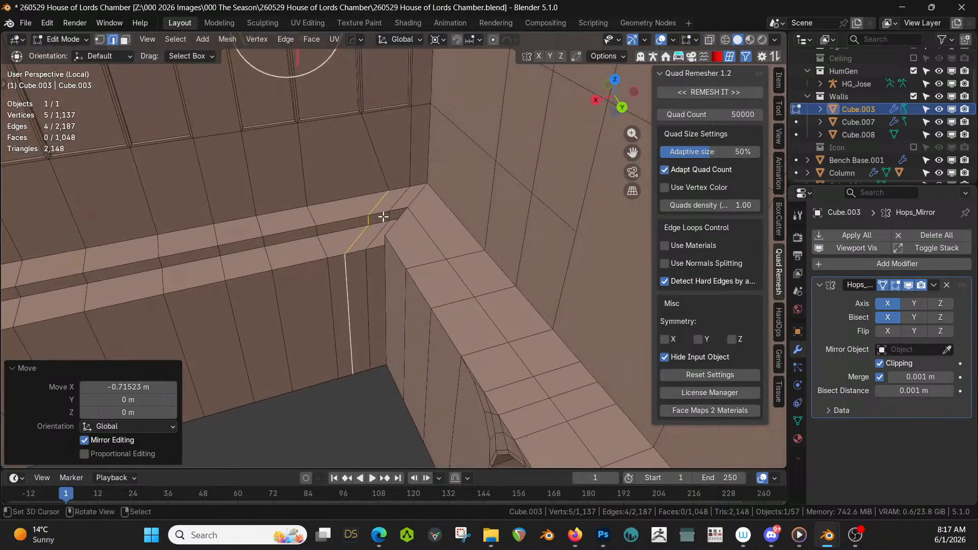
# Snap the 3D cursor to the moved loop's front-edge vertex and scale the loop, without its upper wall edge, to 0 along X
pyautogui.press('1')
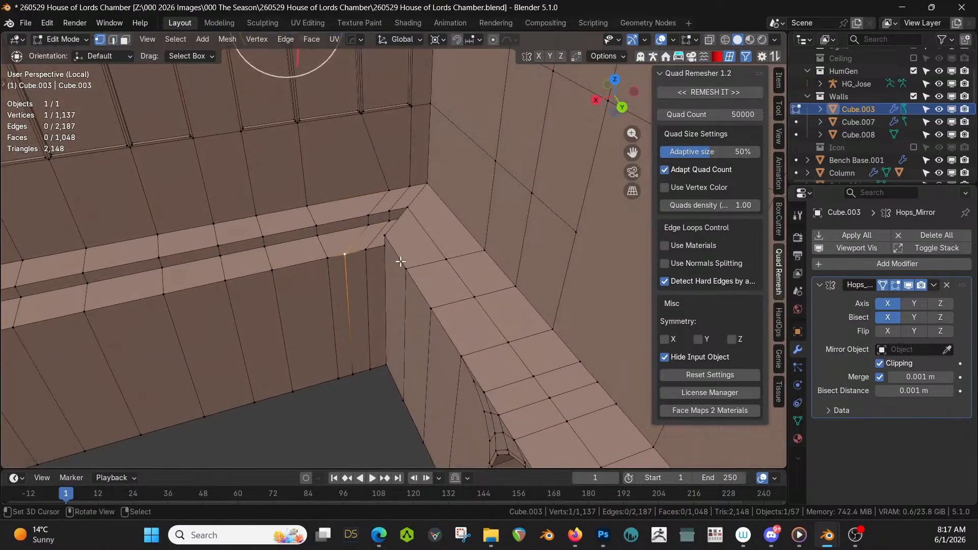
pyautogui.click(345, 255)
pyautogui.press('2')
pyautogui.keyDown('alt'); pyautogui.click(357, 236); pyautogui.keyUp('alt')
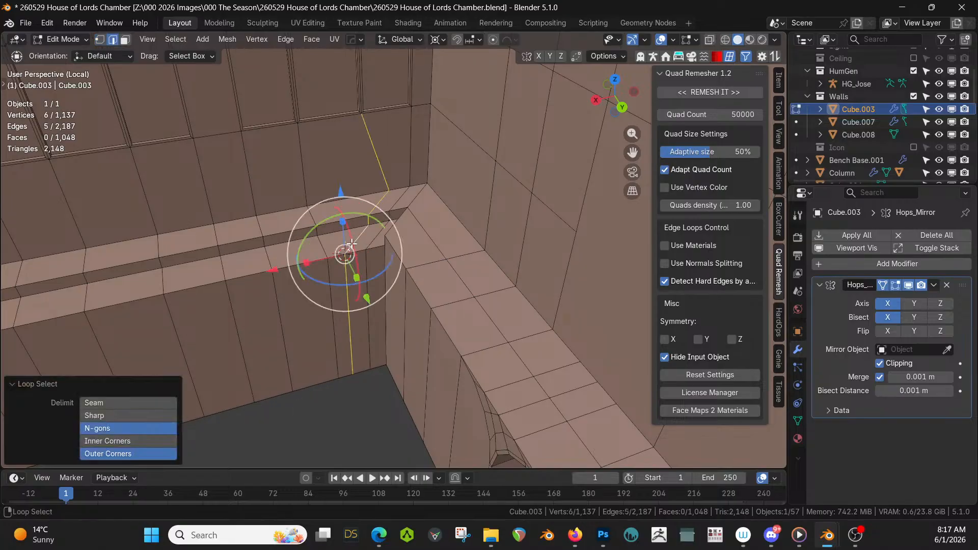
pyautogui.write('sx0')
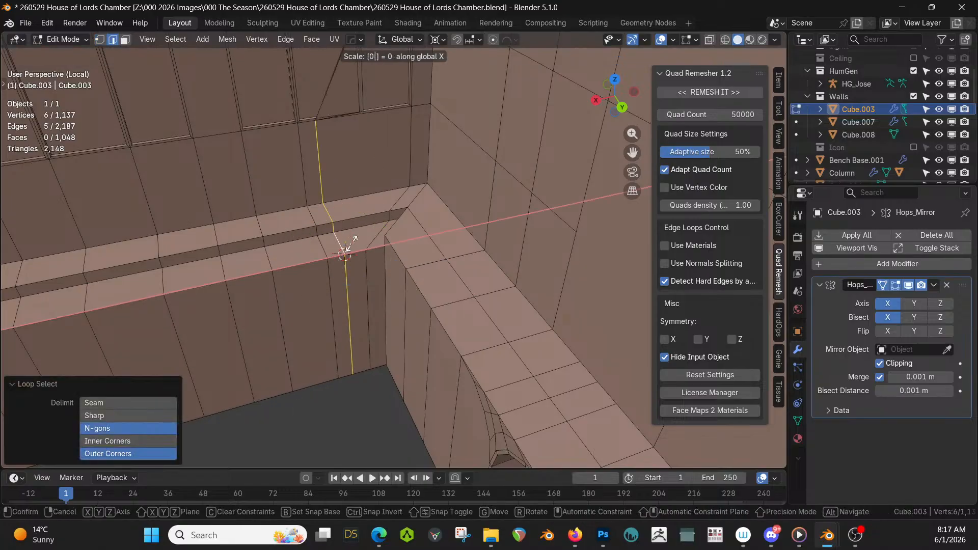
pyautogui.press('Return')
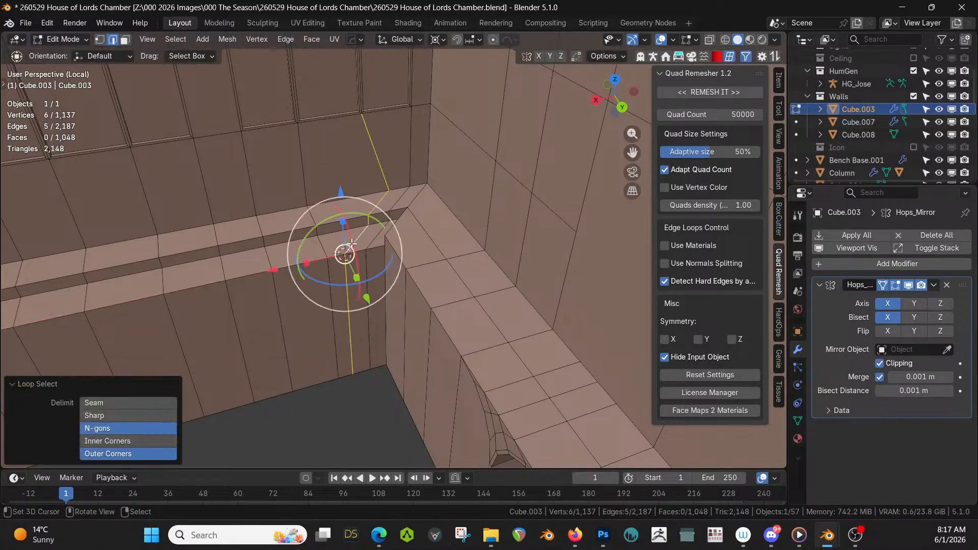
pyautogui.keyDown('shift'); pyautogui.click(377, 162); pyautogui.keyUp('shift')
pyautogui.write('sx0')
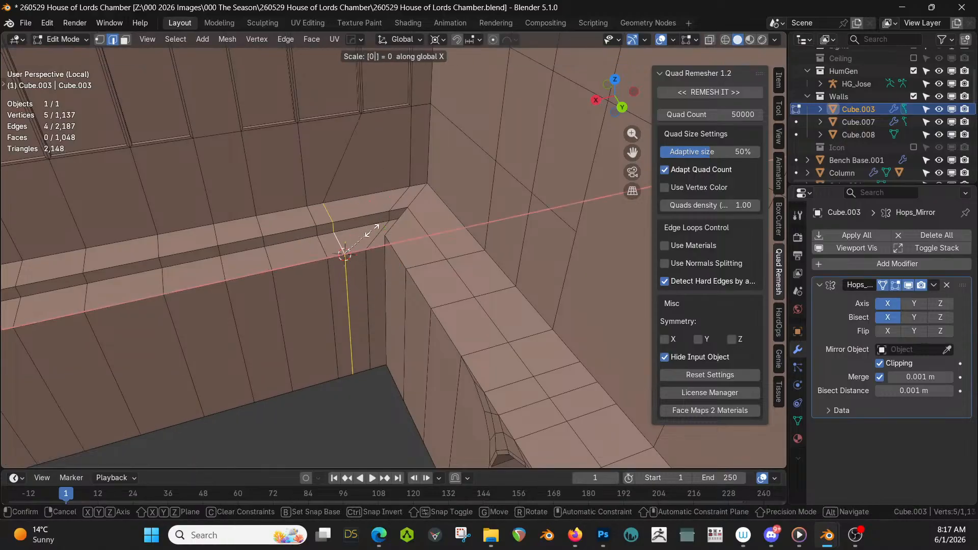
pyautogui.press('Return')
pyautogui.moveTo(372, 230); pyautogui.dragTo(413, 356, button='middle')
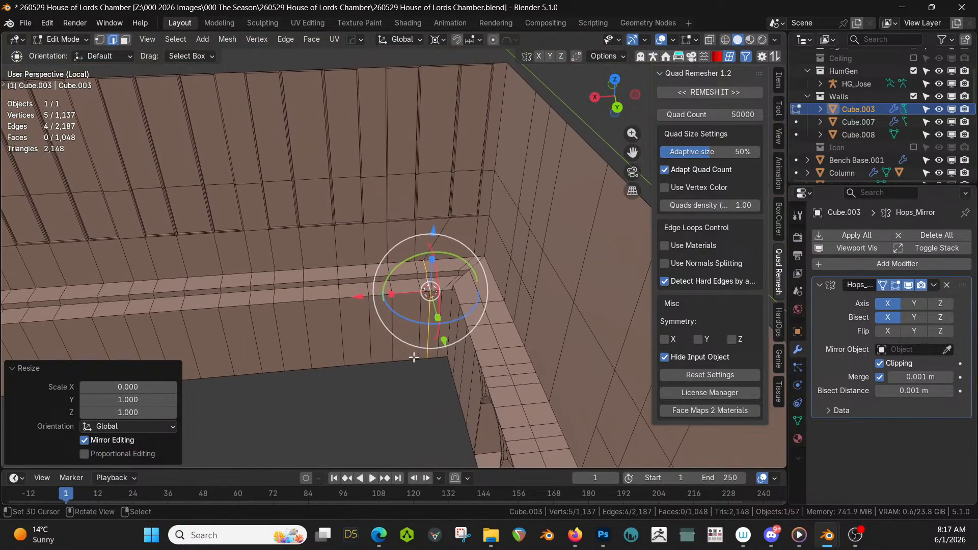
# Preview the wall in rendered shading outside Edit Mode, and return the view to solid shading
pyautogui.press('Tab')
pyautogui.moveTo(359, 320)
pyautogui.mouseDown(button='middle')
pyautogui.moveTo(357, 292)
pyautogui.moveTo(367, 312)
pyautogui.mouseUp(button='middle')
pyautogui.press('z')
pyautogui.press('r')
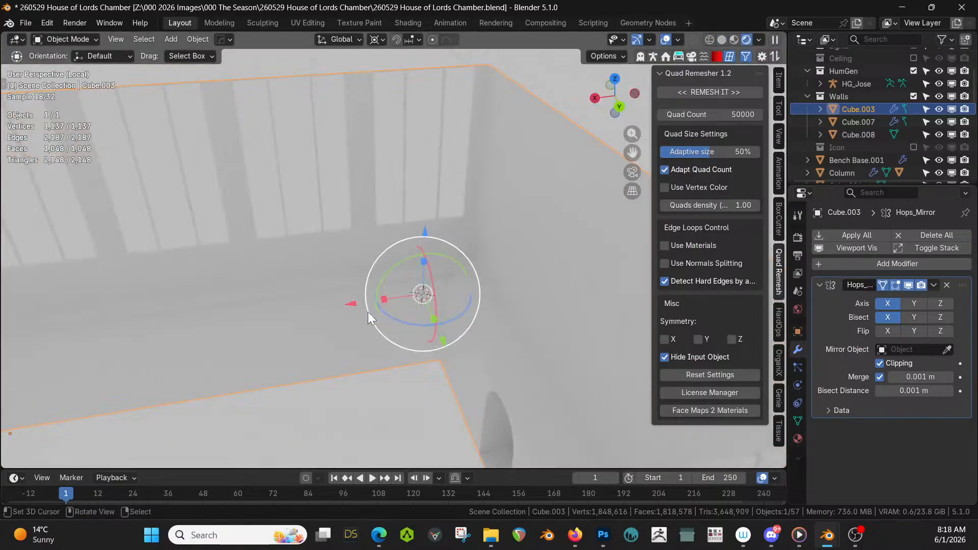
pyautogui.press('z')
pyautogui.press('s')
# Leave local view and select five evenly spaced wall faces below the green arched band along the chamber's long side
pyautogui.press('KP_Divide')
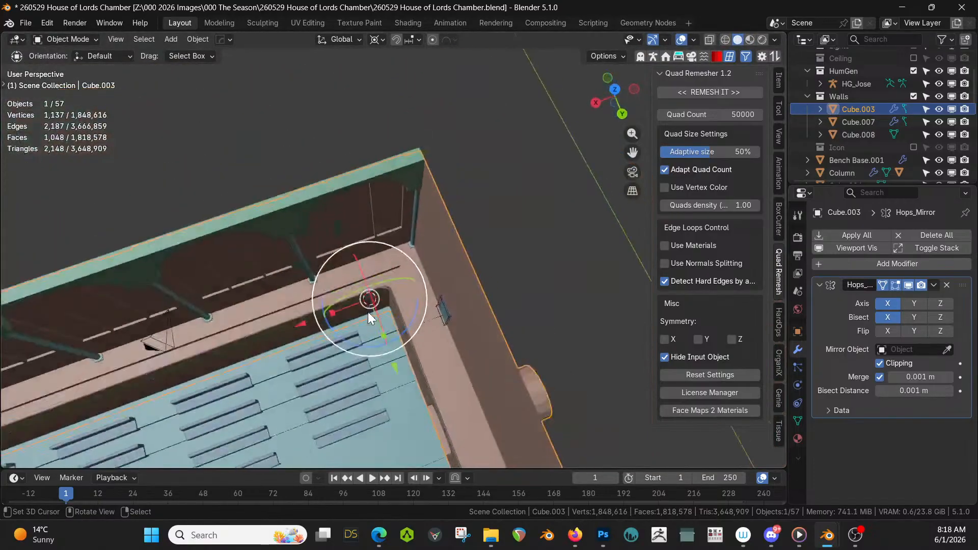
pyautogui.moveTo(368, 311); pyautogui.dragTo(400, 342, button='middle')
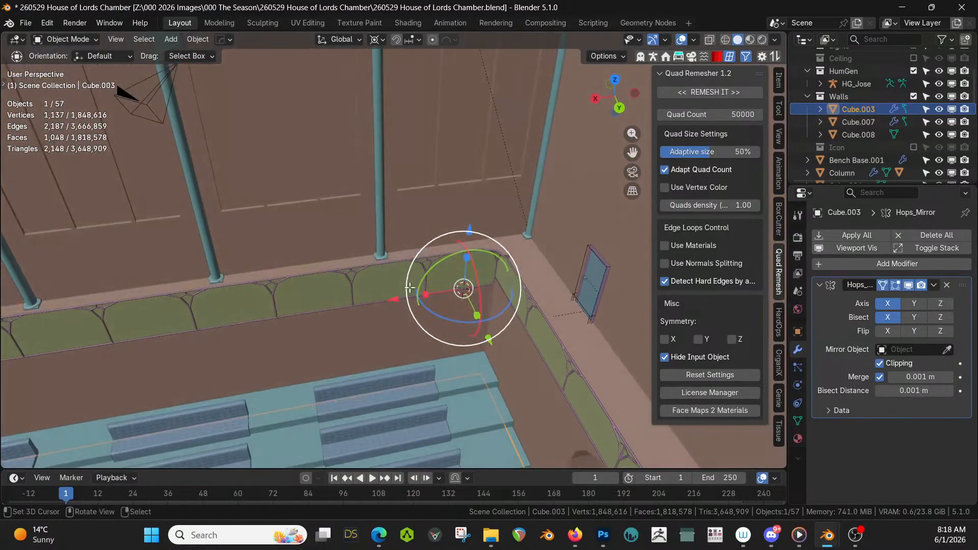
pyautogui.press('Tab')
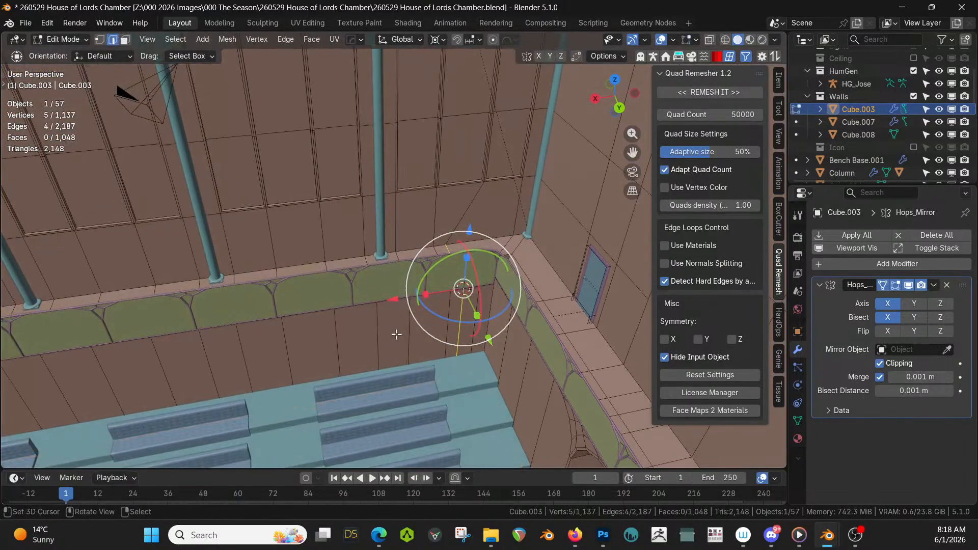
pyautogui.press('3')
pyautogui.rightClick(395, 334)
pyautogui.keyDown('shift'); pyautogui.rightClick(237, 342); pyautogui.keyUp('shift')
pyautogui.keyDown('shift'); pyautogui.moveTo(238, 342); pyautogui.dragTo(497, 299, button='middle'); pyautogui.keyUp('shift')
pyautogui.keyDown('shift'); pyautogui.rightClick(313, 342); pyautogui.keyUp('shift')
pyautogui.keyDown('shift'); pyautogui.moveTo(312, 341); pyautogui.dragTo(504, 305, button='middle'); pyautogui.keyUp('shift')
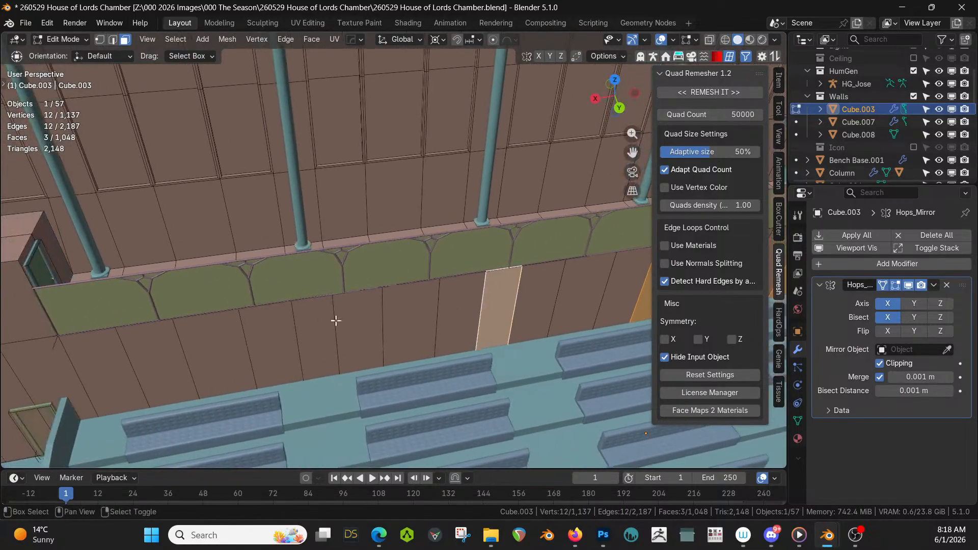
pyautogui.keyDown('shift'); pyautogui.rightClick(317, 326); pyautogui.keyUp('shift')
pyautogui.keyDown('shift'); pyautogui.rightClick(132, 340); pyautogui.keyUp('shift')
pyautogui.moveTo(131, 340)
pyautogui.mouseDown(button='middle')
pyautogui.moveTo(244, 367)
pyautogui.moveTo(220, 338)
pyautogui.moveTo(255, 343)
pyautogui.moveTo(131, 349)
pyautogui.mouseUp(button='middle')
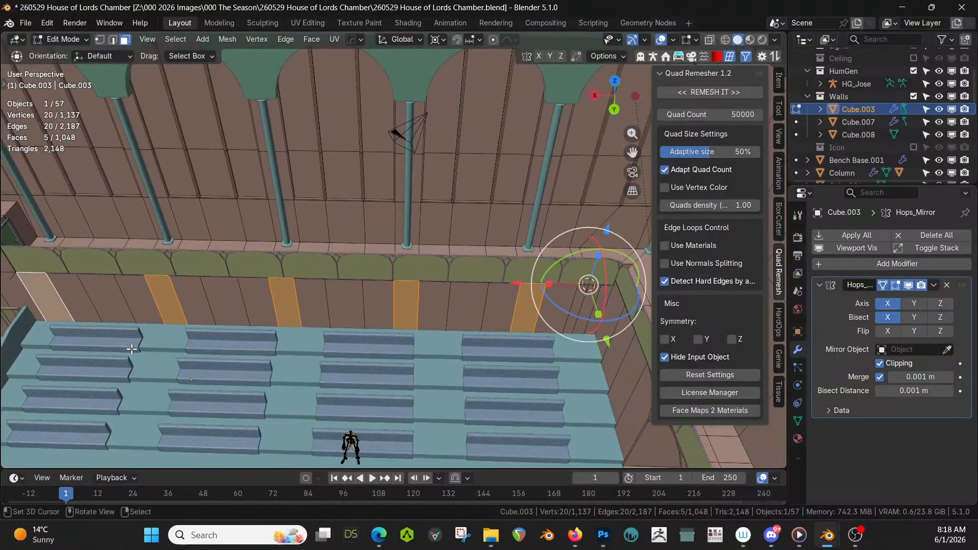
# Inset the five selected wall faces by about 0.136 m
pyautogui.scroll(3, 305, 351)
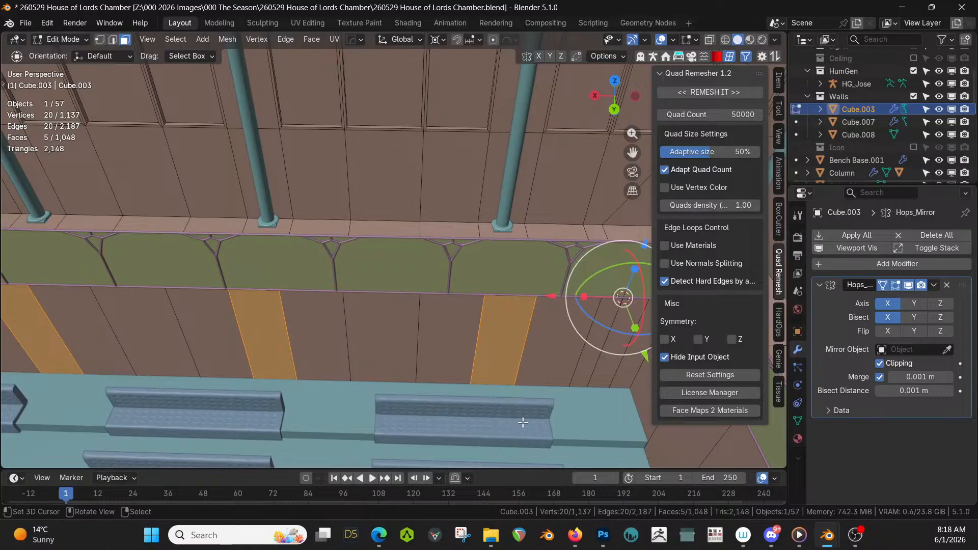
pyautogui.press('i')
pyautogui.click(518, 417)
pyautogui.scroll(-5, 512, 418)
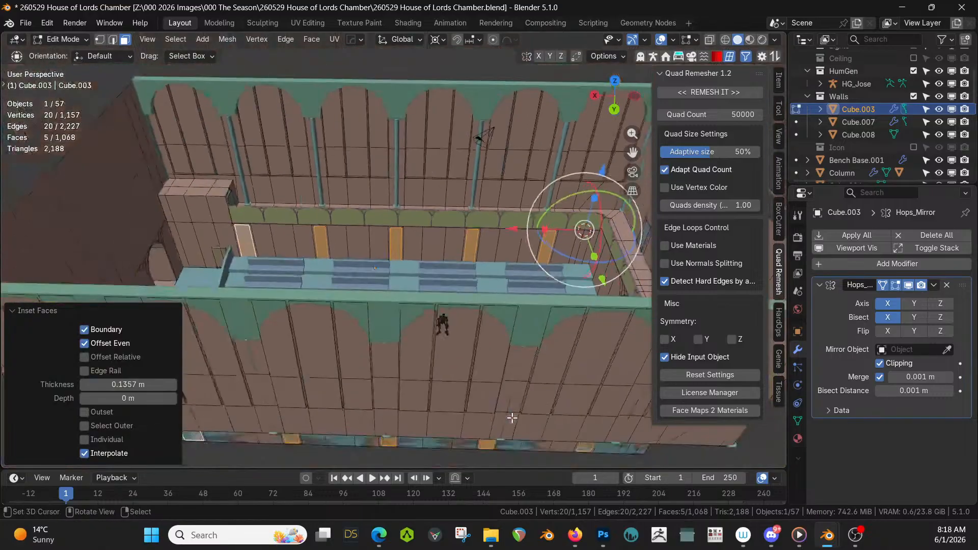
# Extrude the five inset faces into the wall by about 0.031 m along their normals
pyautogui.moveTo(465, 417); pyautogui.dragTo(354, 304, button='middle')
pyautogui.scroll(3, 453, 399)
pyautogui.scroll(4, 408, 328)
pyautogui.scroll(-2, 400, 328)
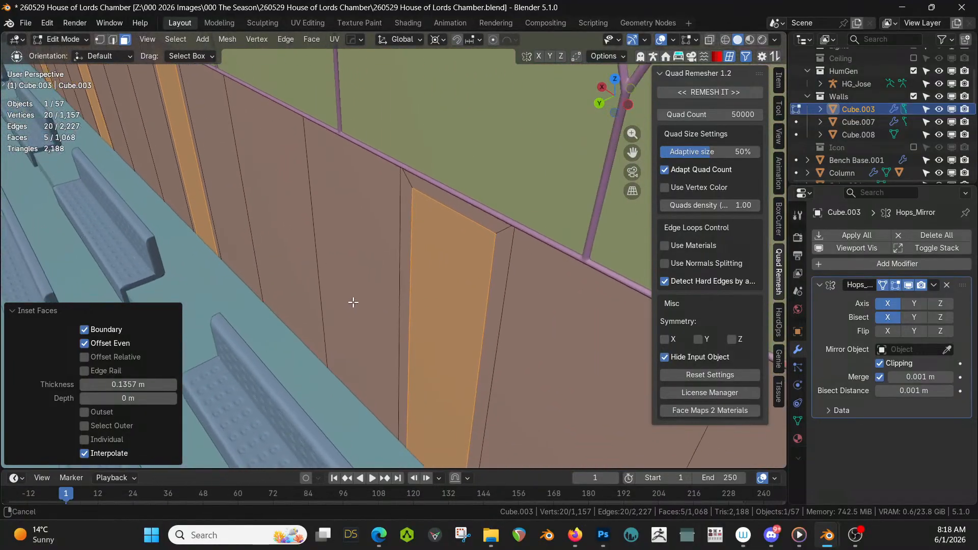
pyautogui.press('e')
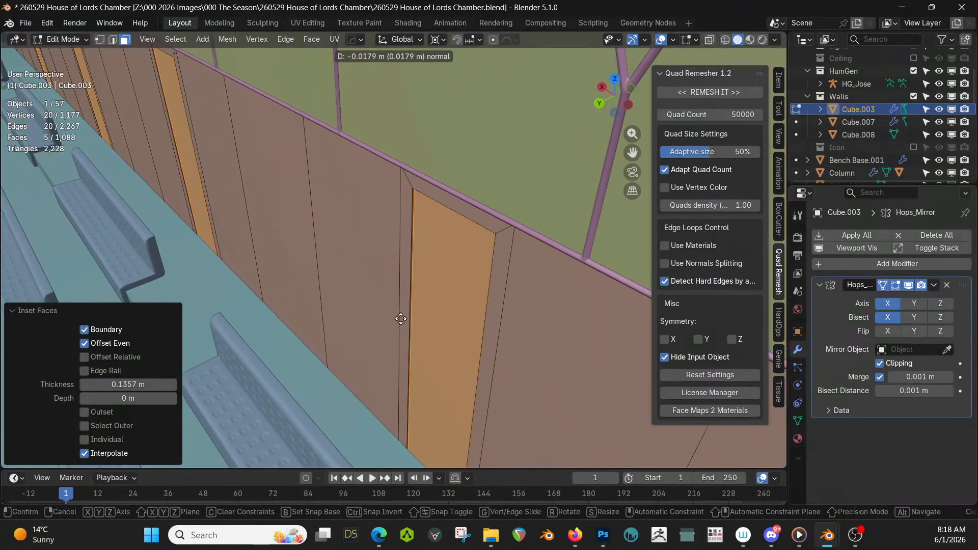
pyautogui.click(403, 317)
# Inset the recessed faces by about 0.055 m and extrude them about 0.030 m back out of the wall
pyautogui.press('i')
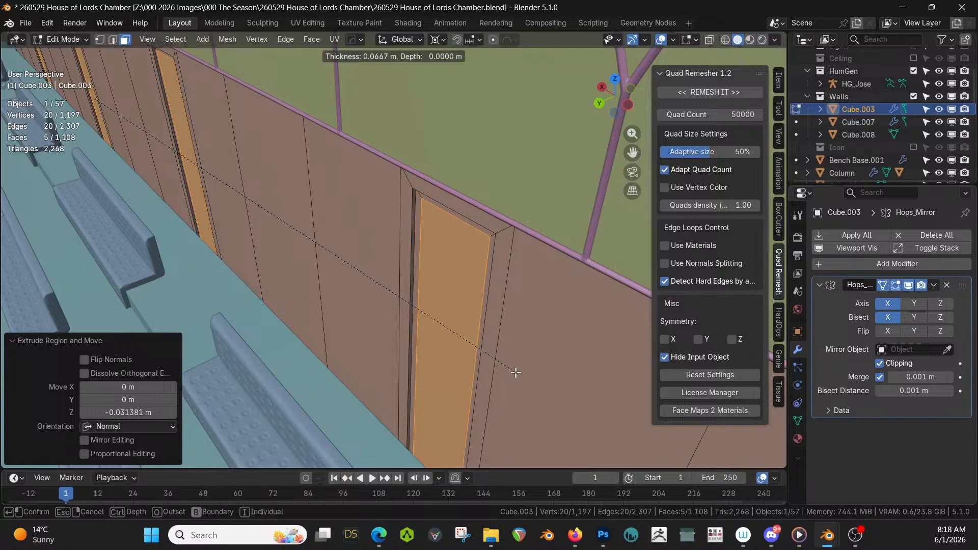
pyautogui.click(516, 373)
pyautogui.press('e')
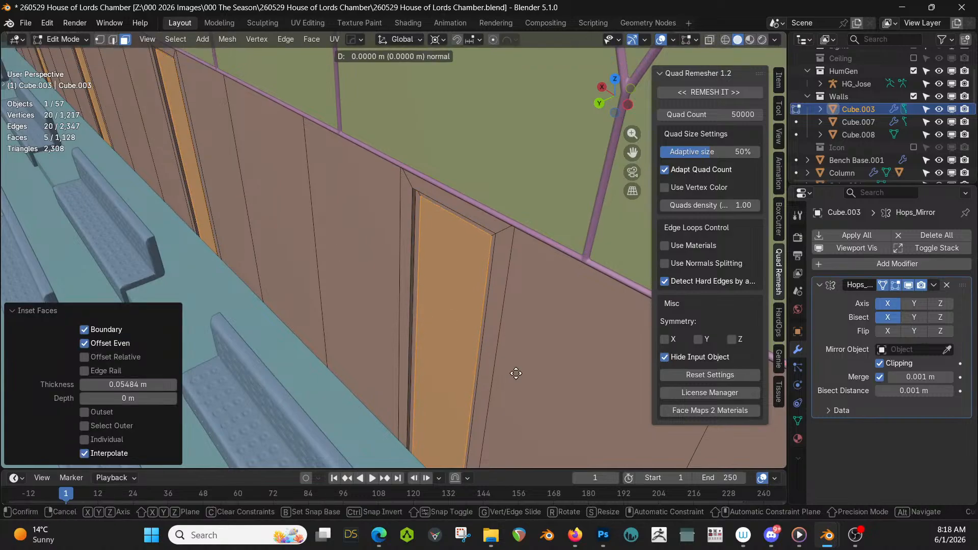
pyautogui.click(514, 377)
# Inset the raised panel faces by about 0.045 m and extrude them about 0.031 m into the wall
pyautogui.moveTo(513, 377); pyautogui.dragTo(474, 394, button='middle')
pyautogui.scroll(-6, 529, 369)
pyautogui.scroll(4, 493, 394)
pyautogui.press('i')
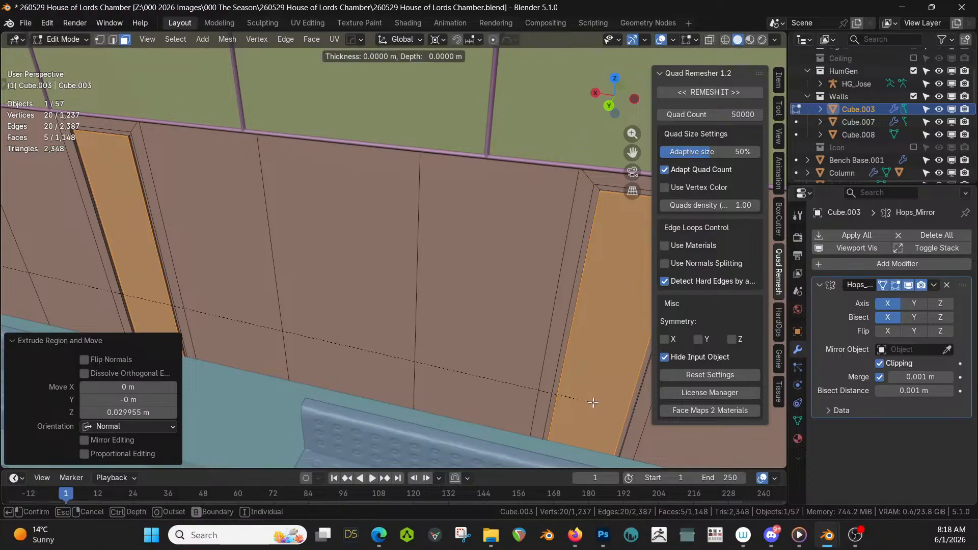
pyautogui.click(590, 400)
pyautogui.scroll(-3, 590, 400)
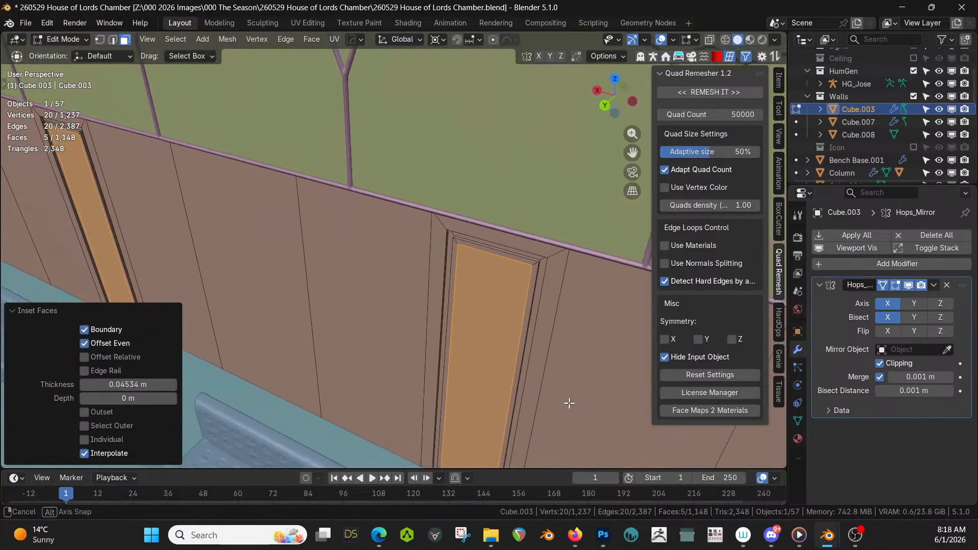
pyautogui.press('e')
pyautogui.click(573, 399)
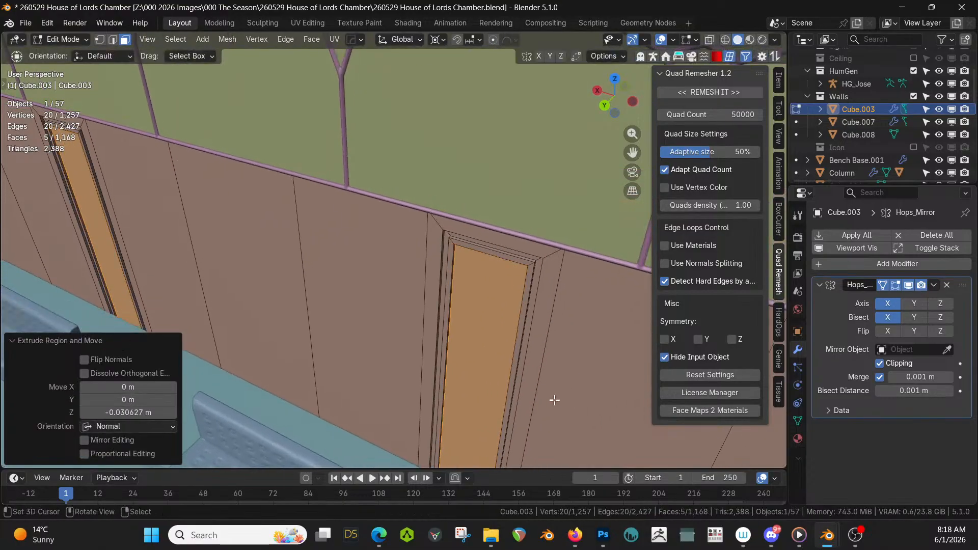
# Isolate the wall in local view and hide all of its faces except the five selected panel centres
pyautogui.scroll(-5, 557, 400)
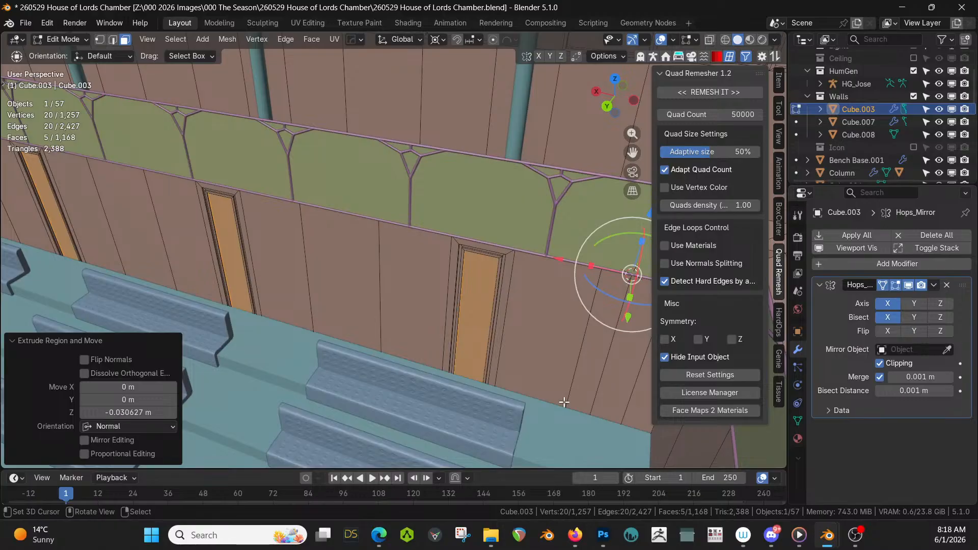
pyautogui.scroll(2, 564, 401)
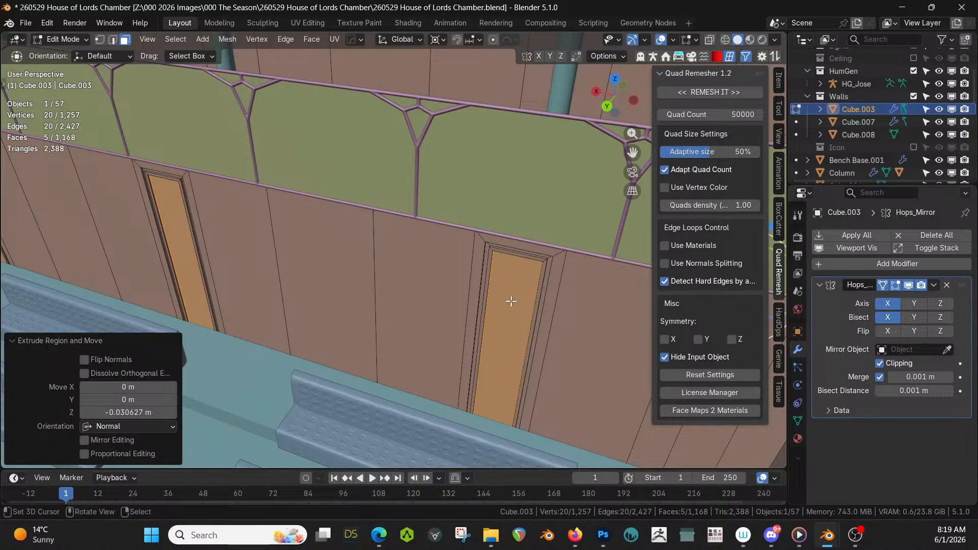
pyautogui.press('KP_Divide')
pyautogui.hotkey('shift', 'h')
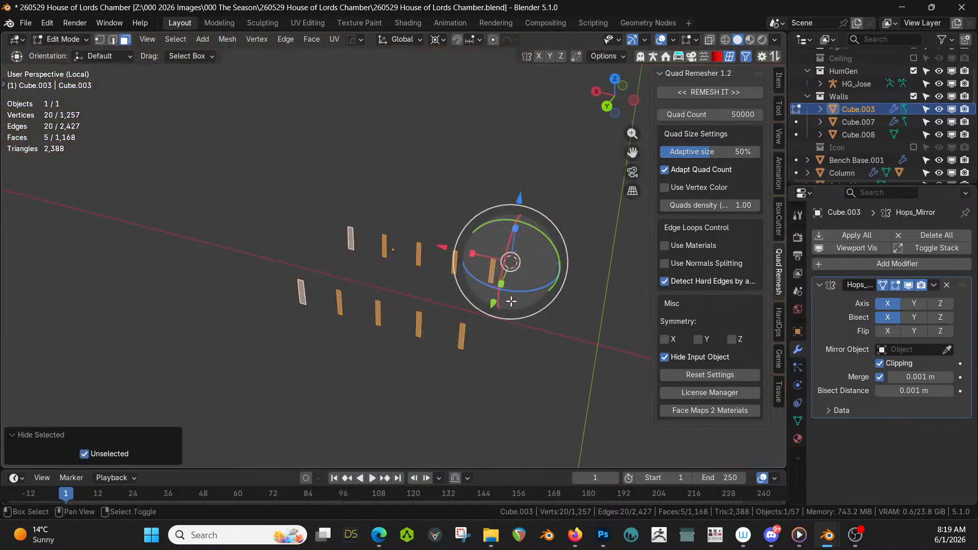
pyautogui.scroll(4, 511, 301)
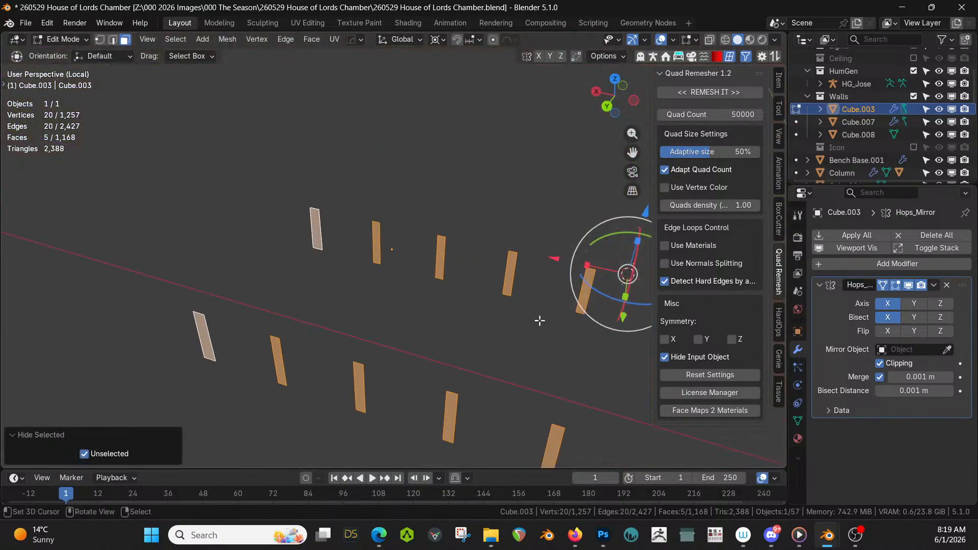
pyautogui.keyDown('shift'); pyautogui.moveTo(538, 320); pyautogui.dragTo(465, 239, button='middle'); pyautogui.keyUp('shift')
pyautogui.scroll(1, 419, 339)
pyautogui.scroll(3, 458, 320)
pyautogui.scroll(3, 491, 285)
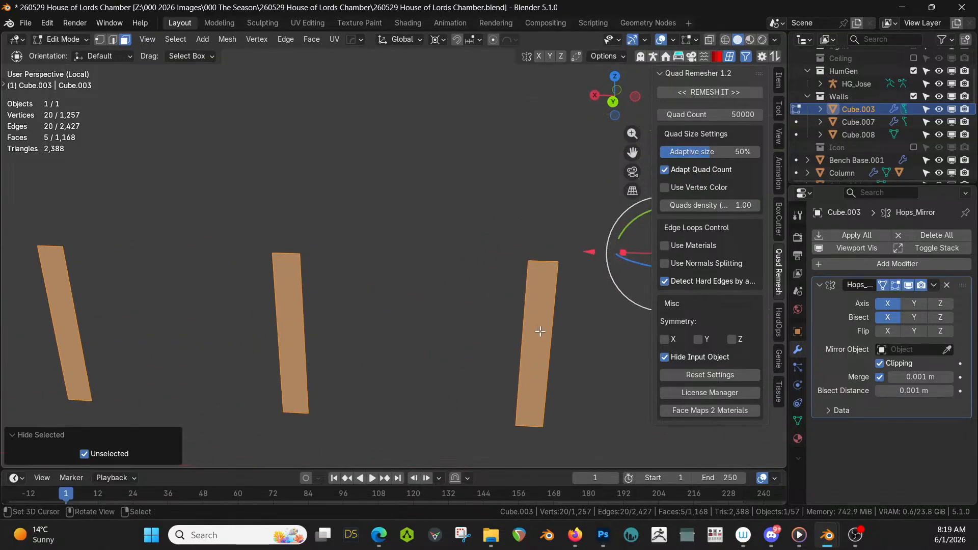
# Try to cut the panel faces horizontally from the front view with HOps Dice V2, using the Knife method and a Z count of 3
pyautogui.press('KP_1')
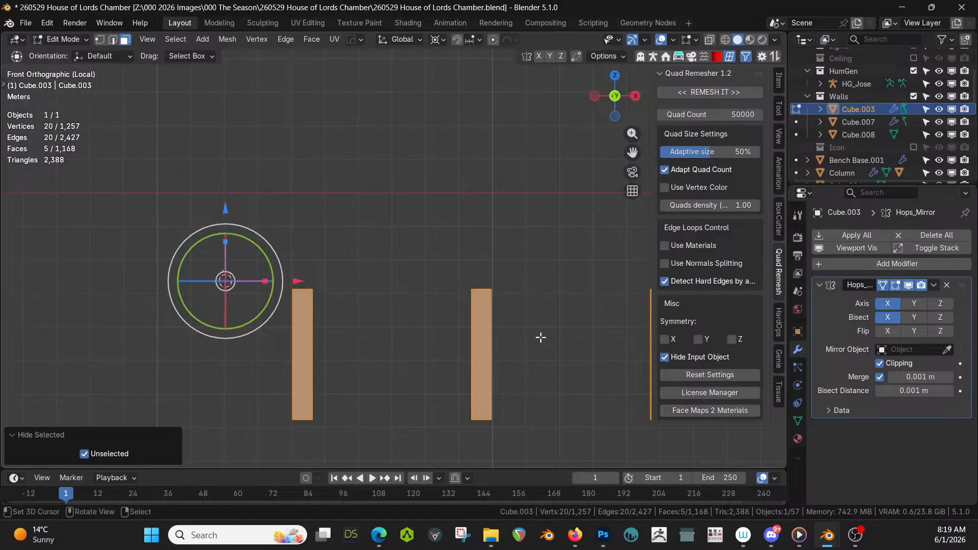
pyautogui.scroll(-3, 540, 338)
pyautogui.keyDown('shift'); pyautogui.moveTo(532, 342); pyautogui.dragTo(323, 356, button='middle'); pyautogui.keyUp('shift')
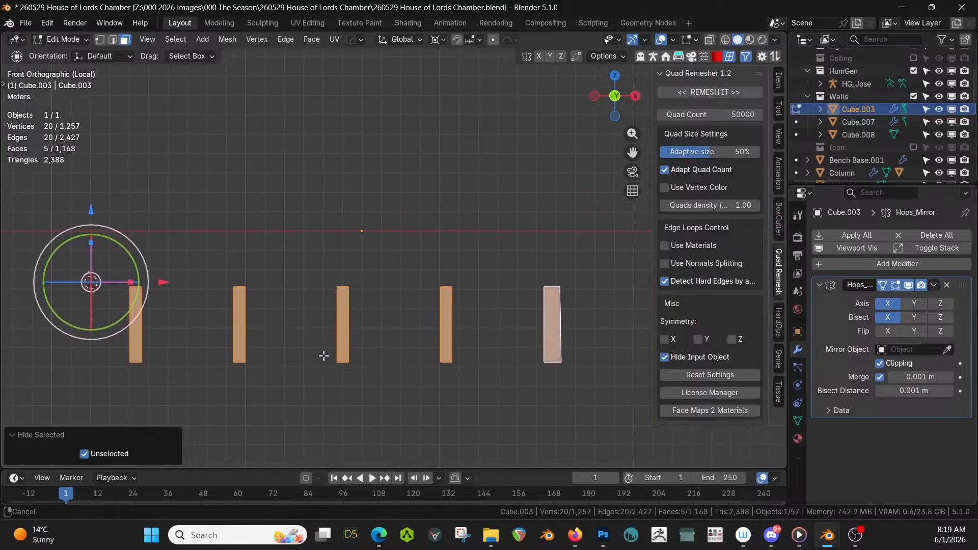
pyautogui.scroll(-2, 322, 356)
pyautogui.press('q')
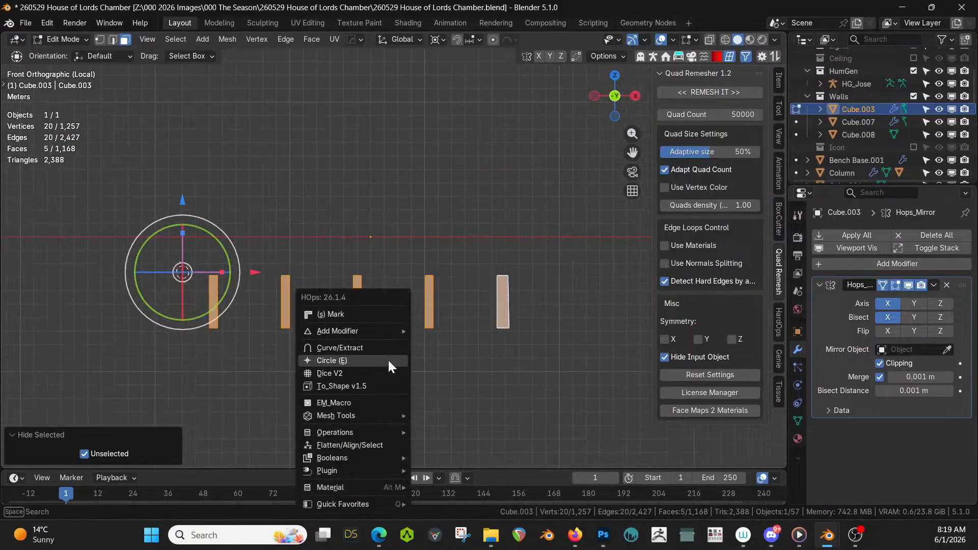
pyautogui.click(370, 377)
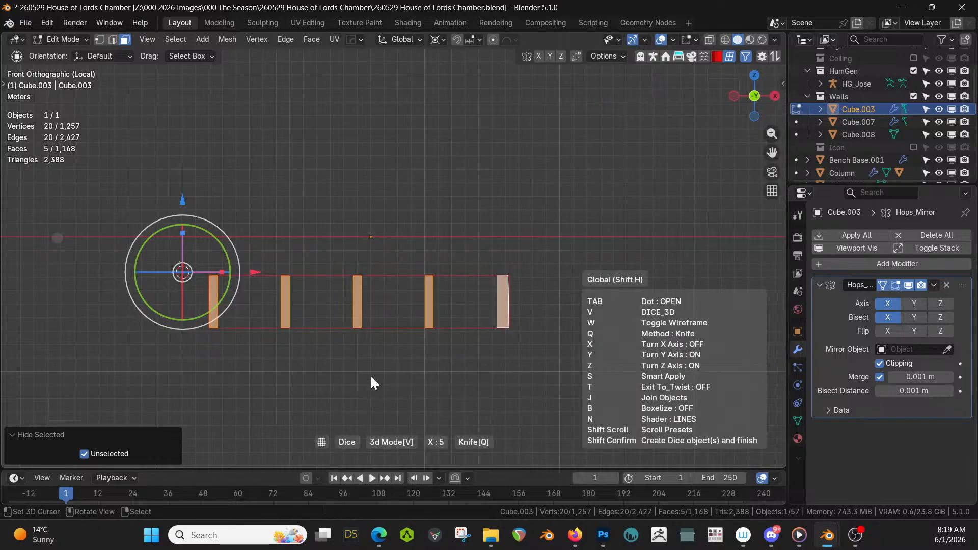
pyautogui.press('z')
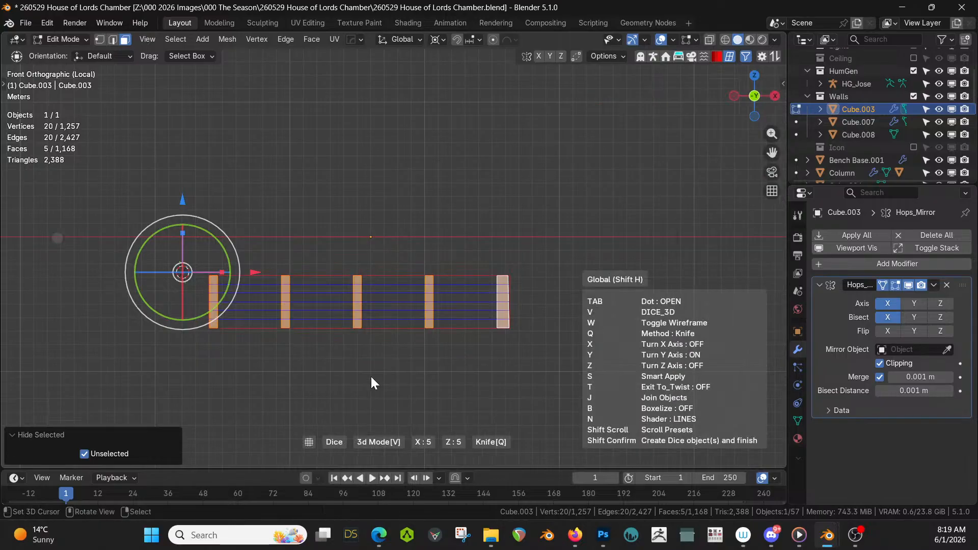
pyautogui.scroll(1, 372, 382)
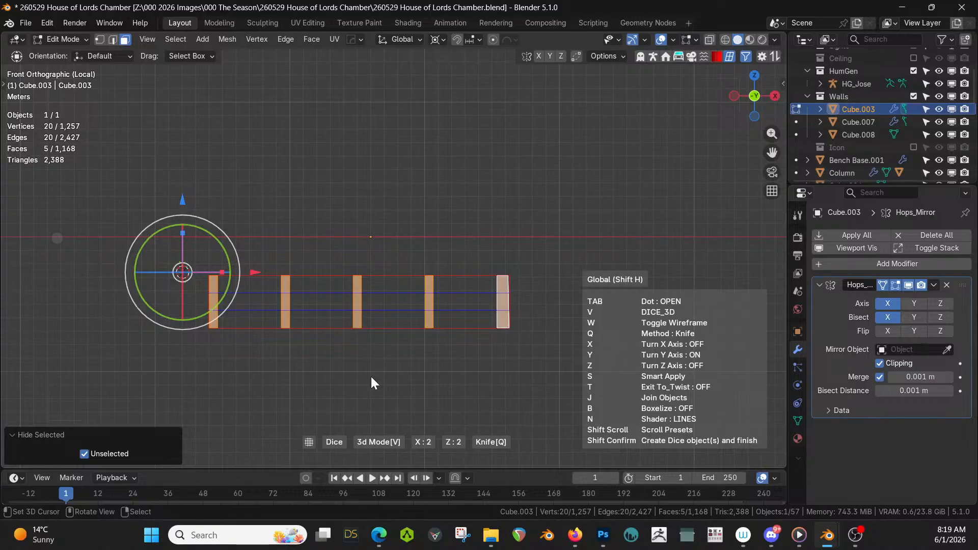
pyautogui.scroll(1, 372, 378)
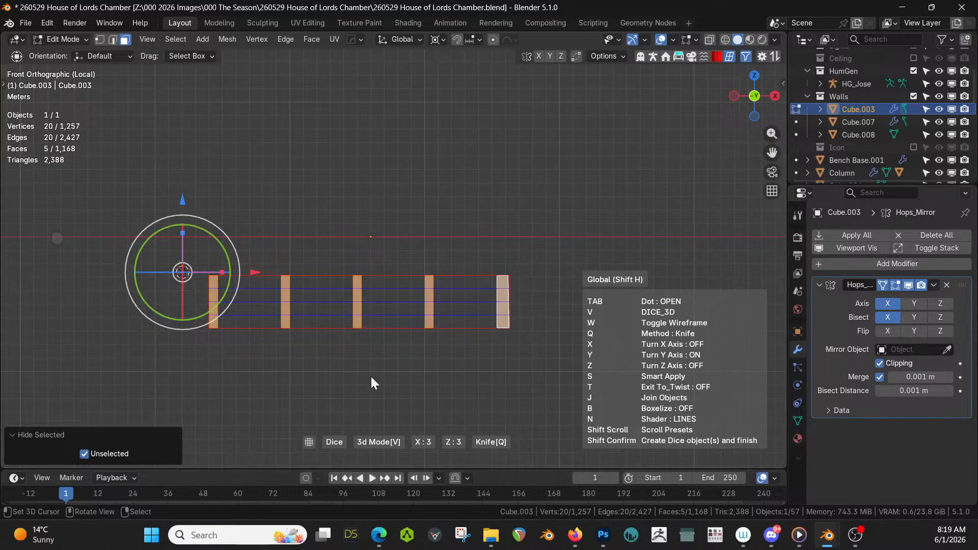
pyautogui.press('x')
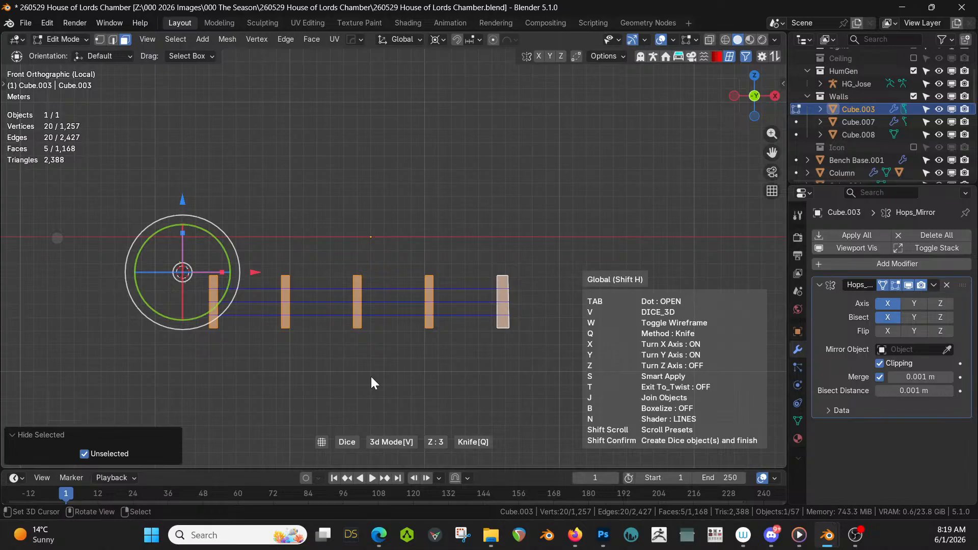
pyautogui.click(371, 377)
# Leave local view, reveal the hidden wall faces, and inspect the diced panels along the wall
pyautogui.moveTo(370, 377); pyautogui.dragTo(394, 379, button='middle')
pyautogui.press('Tab')
pyautogui.press('KP_Divide')
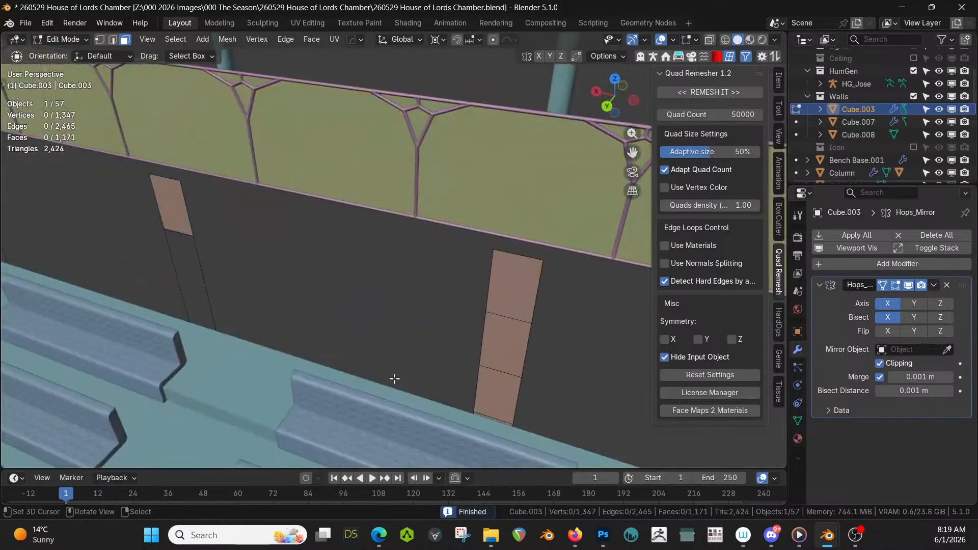
pyautogui.scroll(-5, 402, 369)
pyautogui.hotkey('alt', 'h')
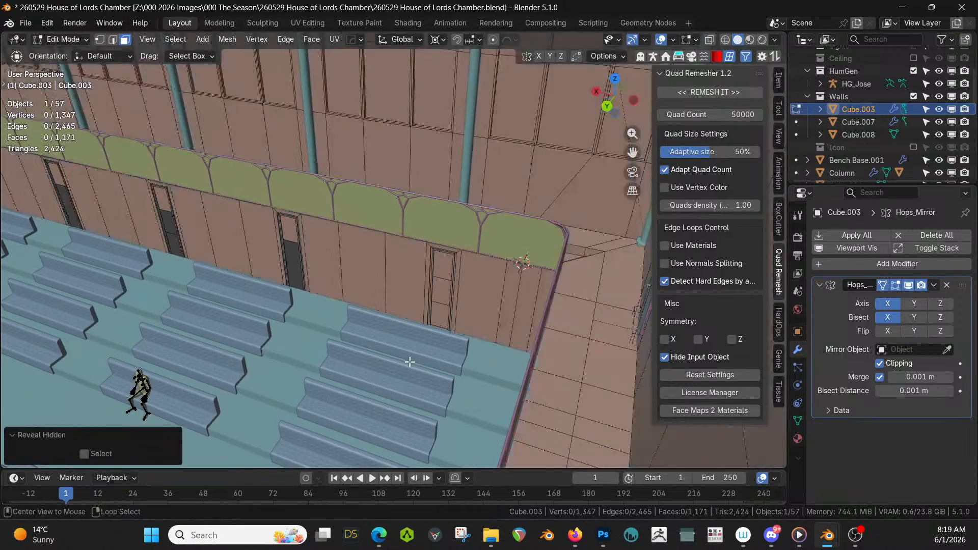
pyautogui.scroll(-3, 415, 351)
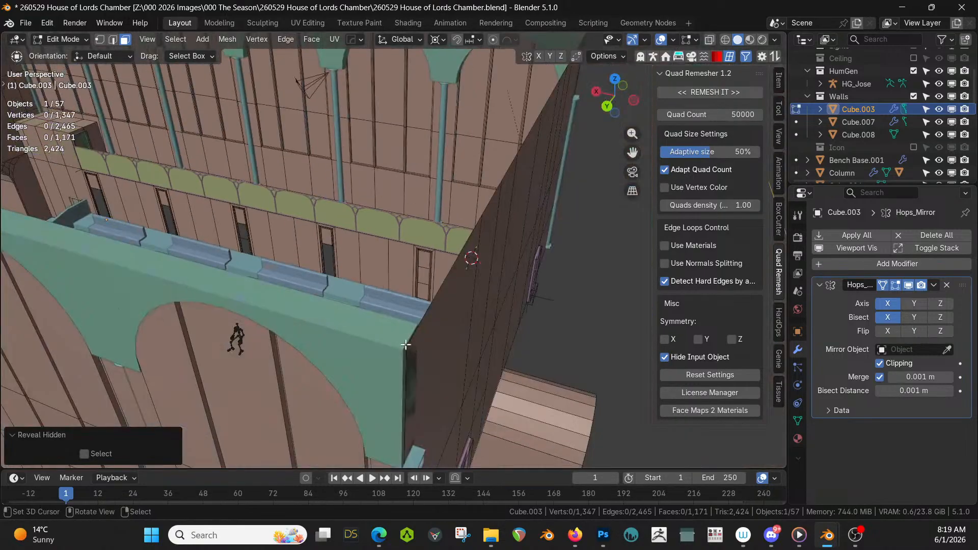
pyautogui.moveTo(385, 344); pyautogui.dragTo(426, 353, button='middle')
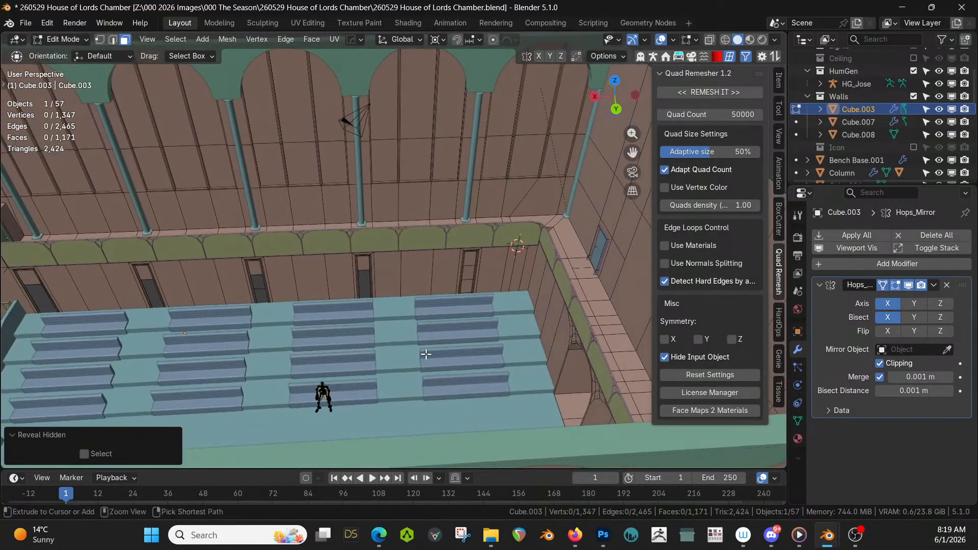
# Undo the dice cuts on the panel faces and reveal the hidden wall geometry again
pyautogui.hotkey('ctrl', 'z')
pyautogui.press('Tab')
pyautogui.press('Tab')
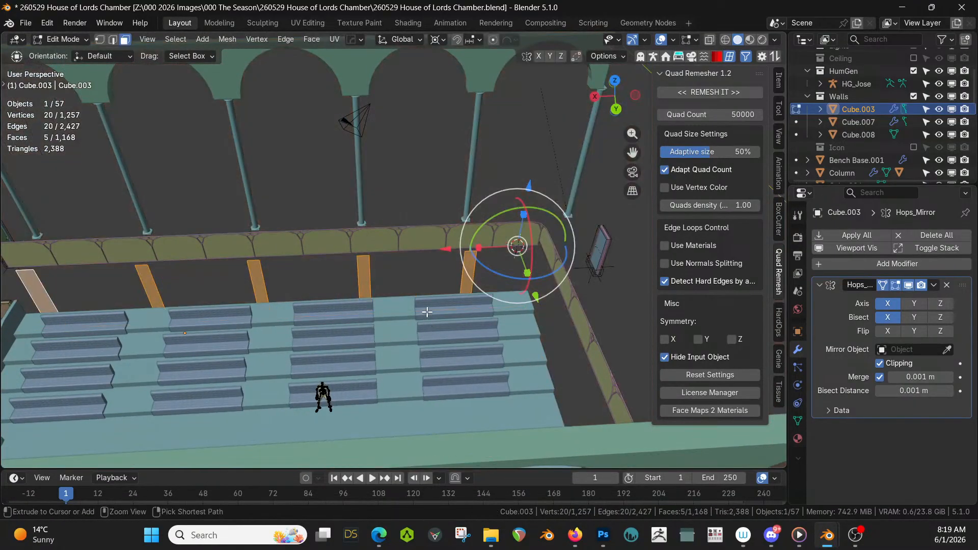
pyautogui.hotkey('alt', 'h')
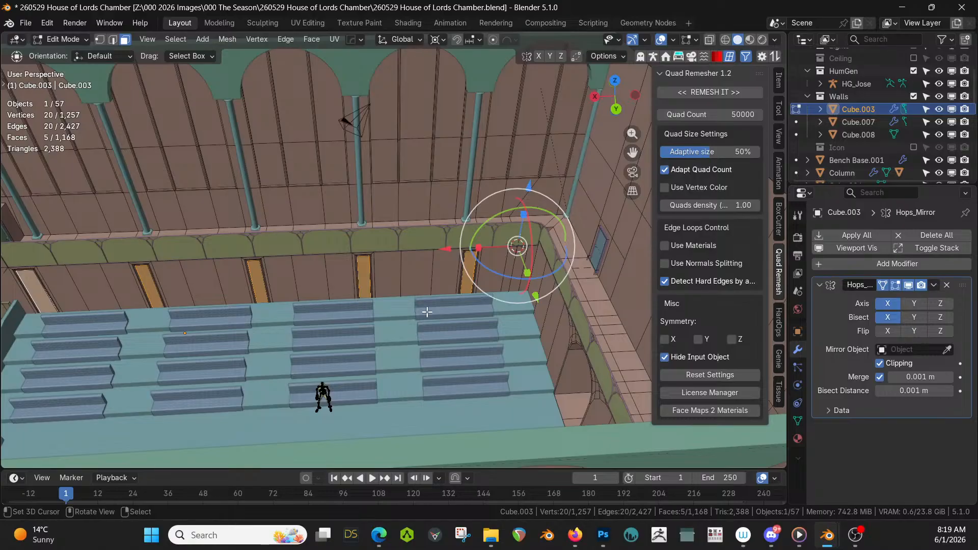
# Isolate the wall in local view with all of its faces revealed, keeping the five panel centres selected
pyautogui.press('KP_Divide')
pyautogui.hotkey('alt', 'h')
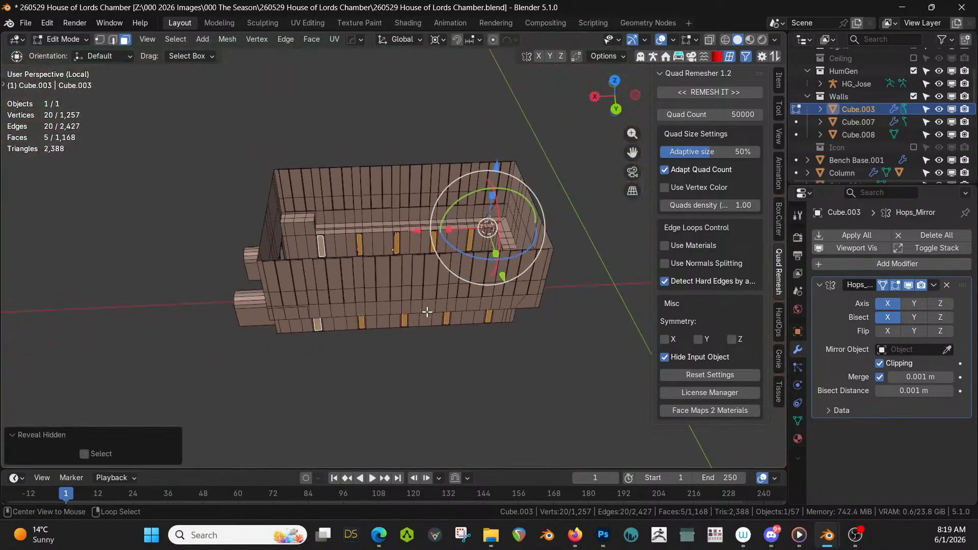
# Hide all wall faces except the five selected panel centres and view them straight from the front
pyautogui.scroll(3, 478, 308)
pyautogui.moveTo(478, 308); pyautogui.dragTo(465, 261, button='middle')
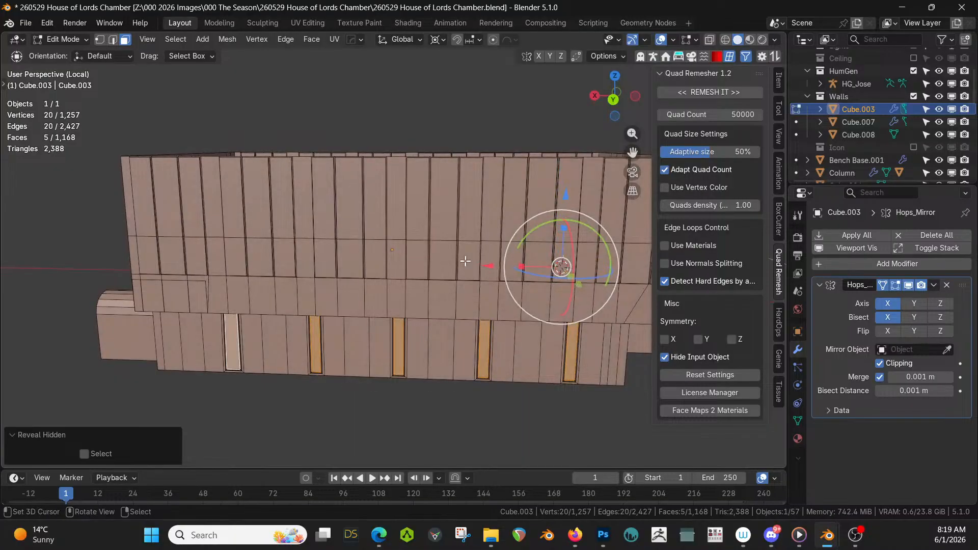
pyautogui.press('KP_Divide')
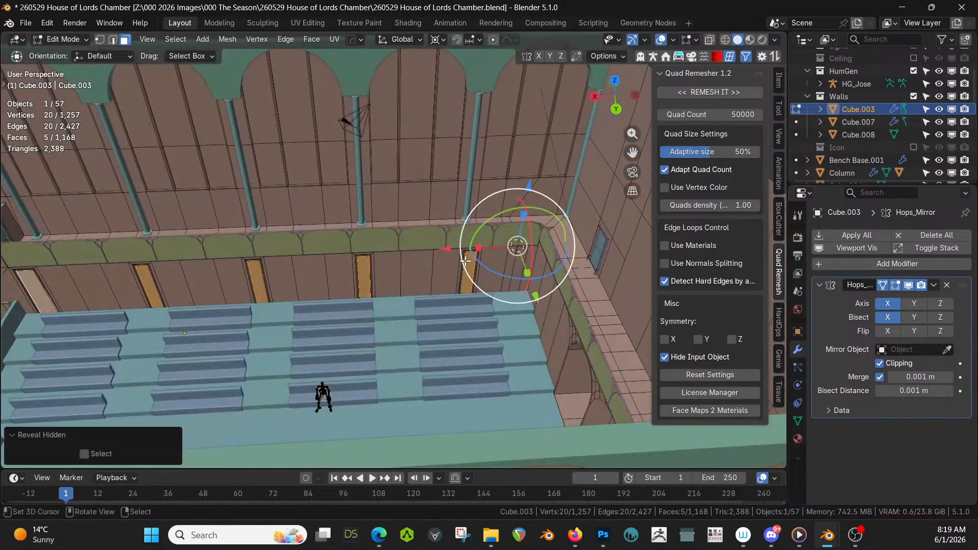
pyautogui.press('KP_Divide')
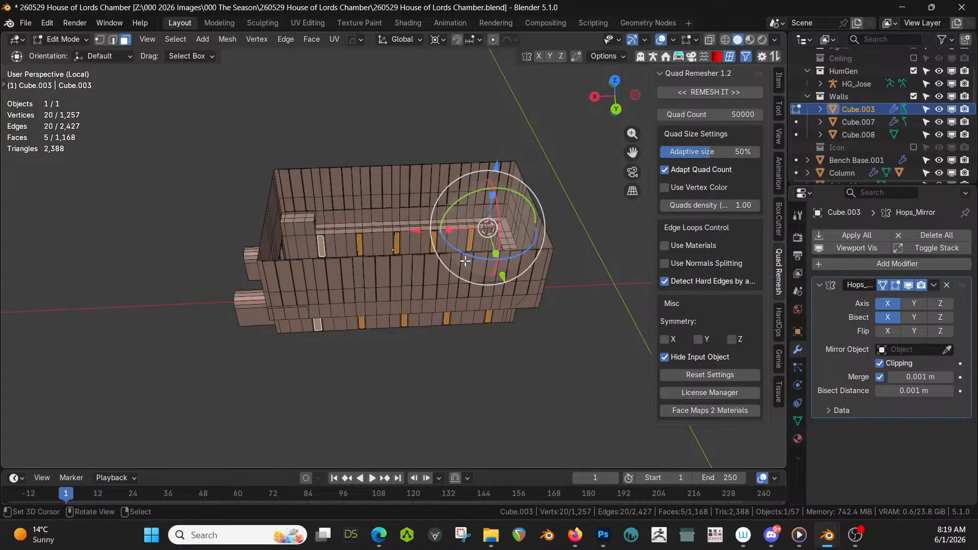
pyautogui.hotkey('shift', 'h')
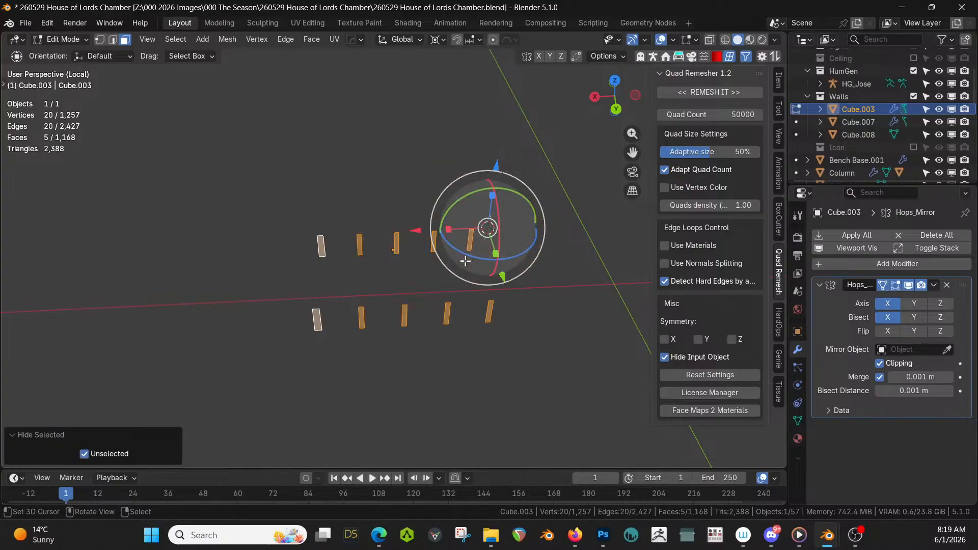
pyautogui.press('KP_1')
pyautogui.scroll(4, 465, 262)
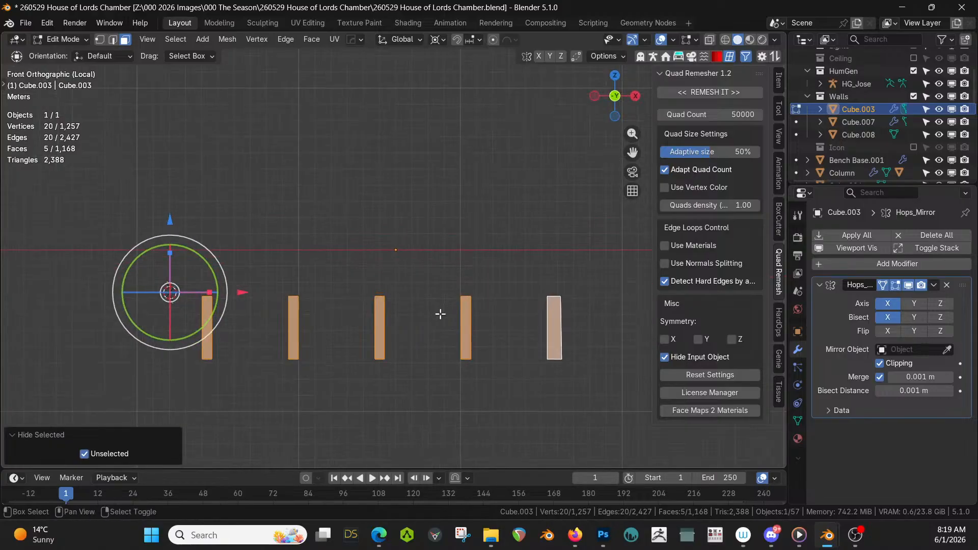
pyautogui.keyDown('shift'); pyautogui.moveTo(433, 313); pyautogui.dragTo(372, 312, button='middle'); pyautogui.keyUp('shift')
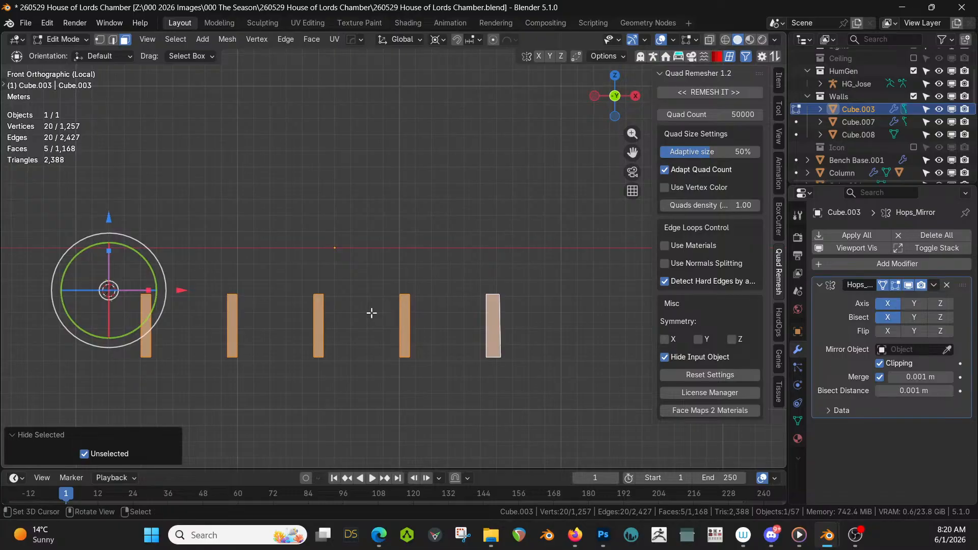
# Subdivide the five panel centre faces with 3 cuts
pyautogui.rightClick(397, 346)
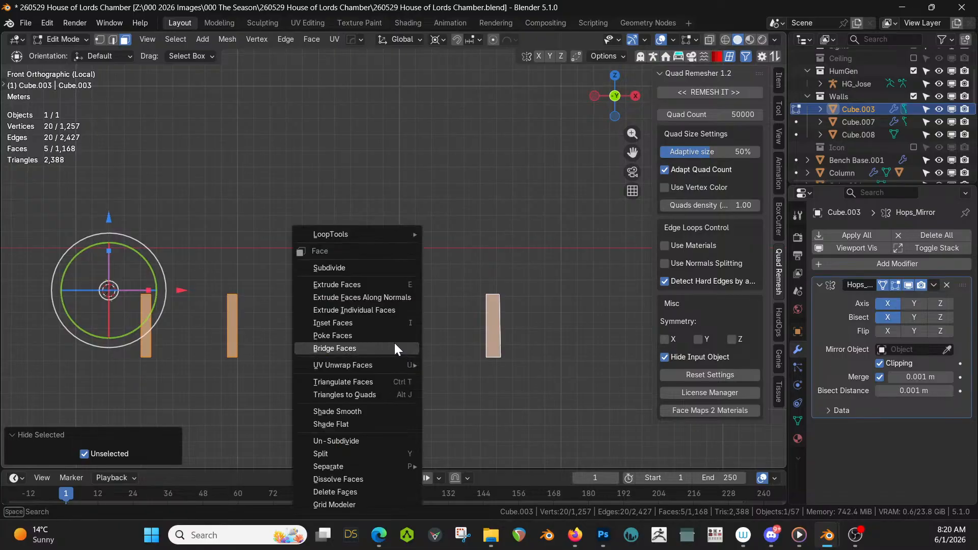
pyautogui.click(346, 267)
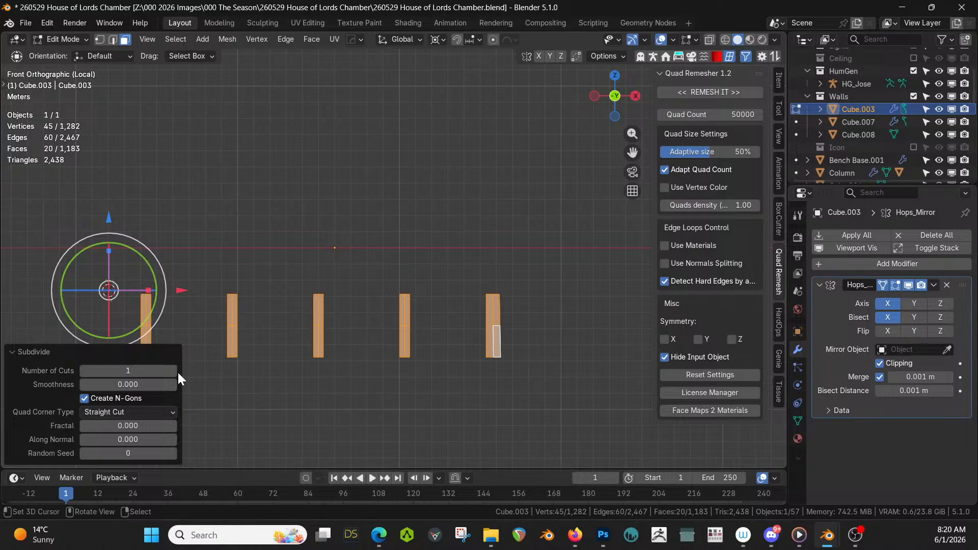
pyautogui.click(174, 371)
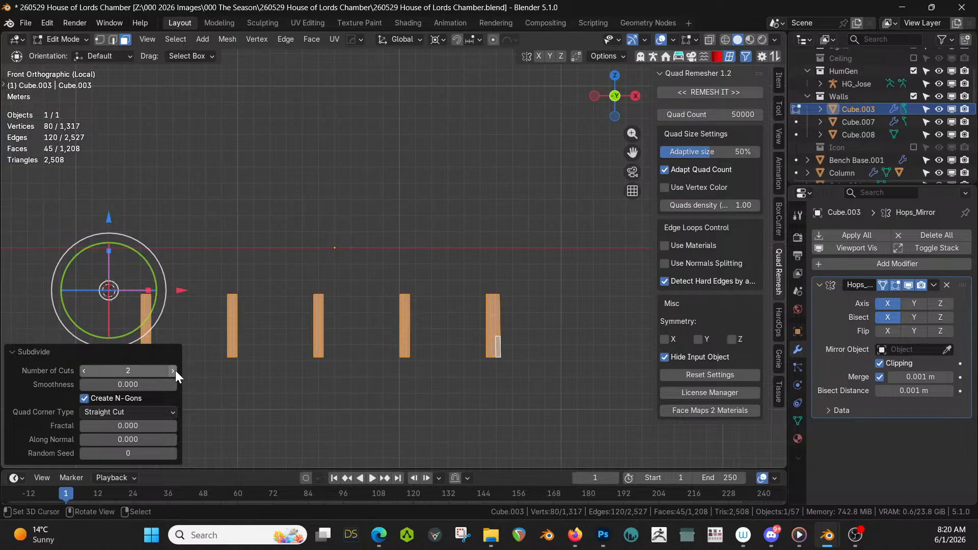
pyautogui.click(175, 371)
pyautogui.scroll(3, 477, 364)
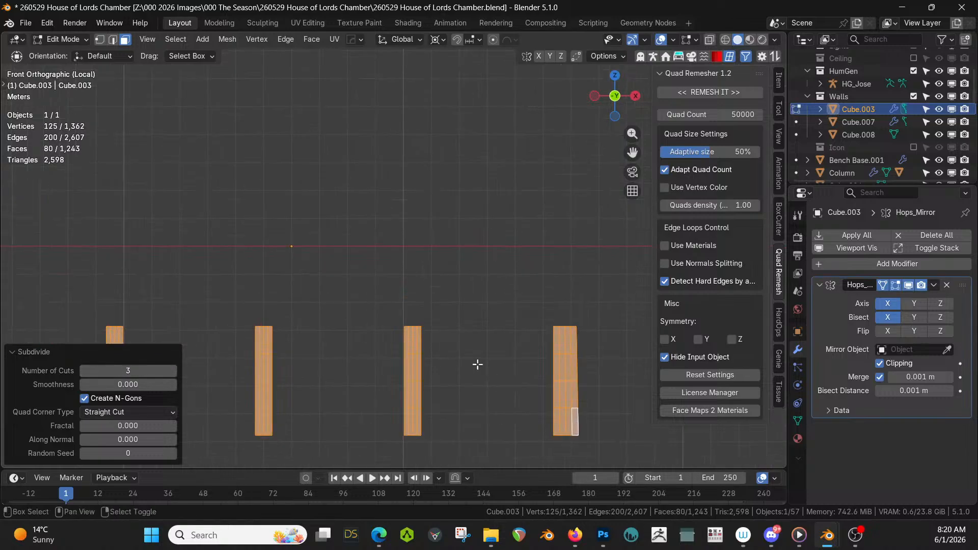
pyautogui.scroll(4, 459, 351)
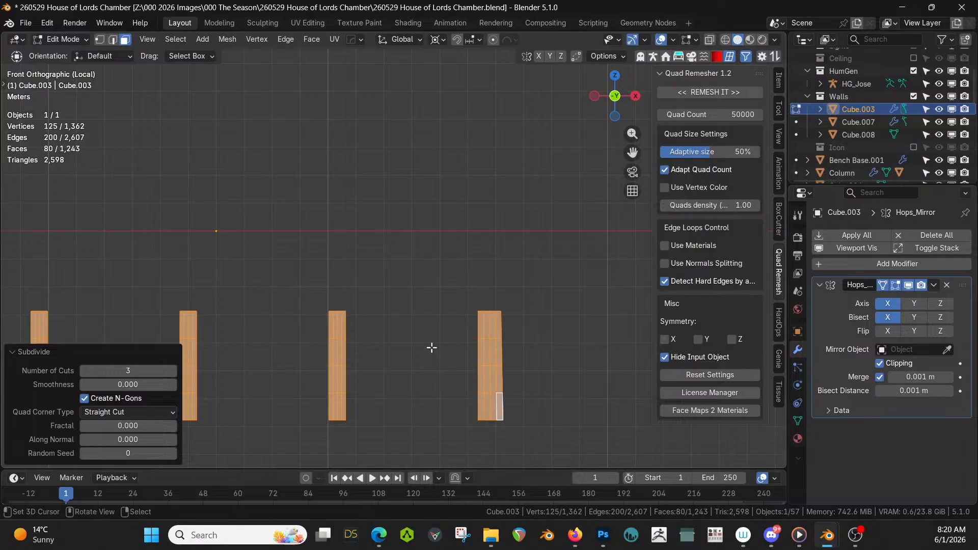
# Dissolve the off-centre vertical edge loops on the two panels at the +X end of the row, keeping their middle loops
pyautogui.keyDown('alt'); pyautogui.click(501, 352); pyautogui.keyUp('alt')
pyautogui.click(550, 361)
pyautogui.keyDown('alt'); pyautogui.click(515, 345); pyautogui.keyUp('alt')
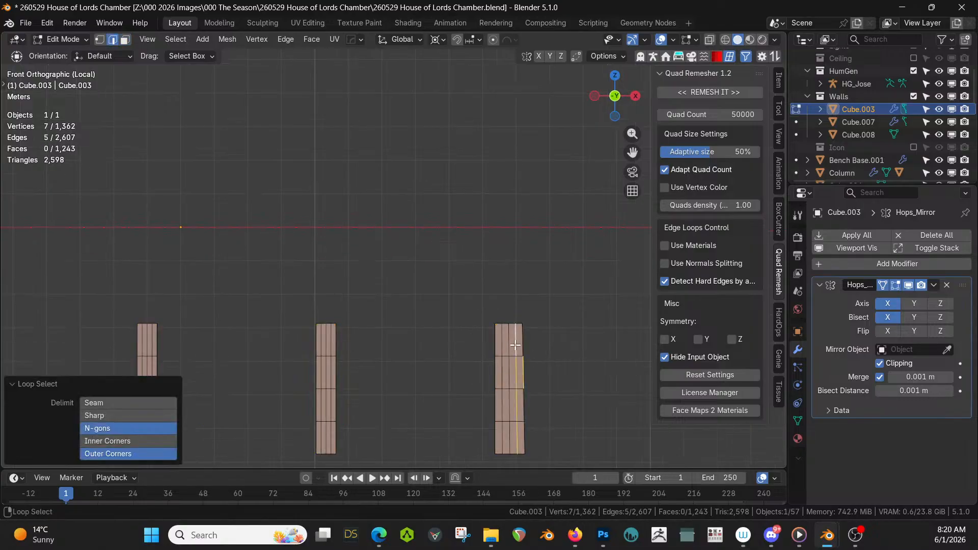
pyautogui.rightClick(539, 368)
pyautogui.rightClick(530, 340)
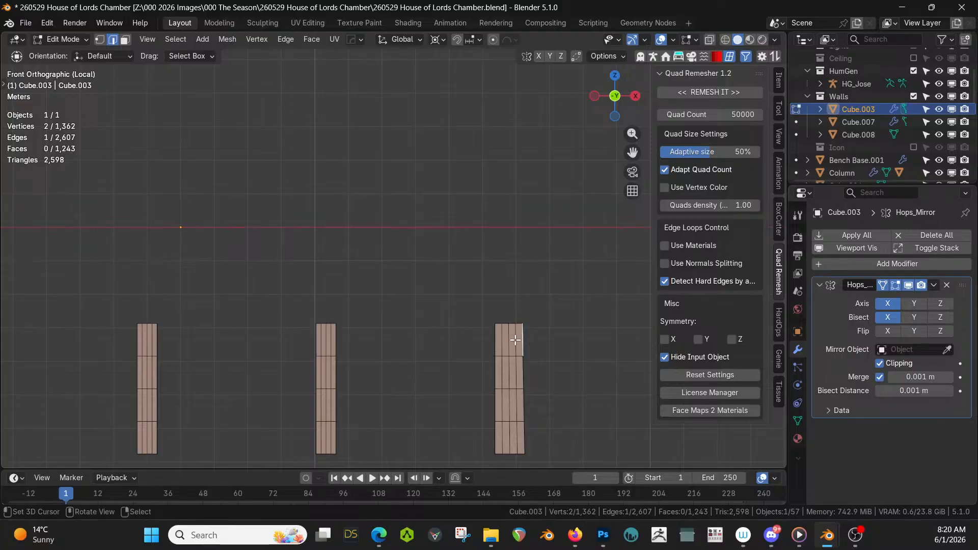
pyautogui.keyDown('alt'); pyautogui.click(515, 339); pyautogui.keyUp('alt')
pyautogui.keyDown('alt'); pyautogui.keyDown('shift'); pyautogui.click(502, 339); pyautogui.keyUp('shift'); pyautogui.keyUp('alt')
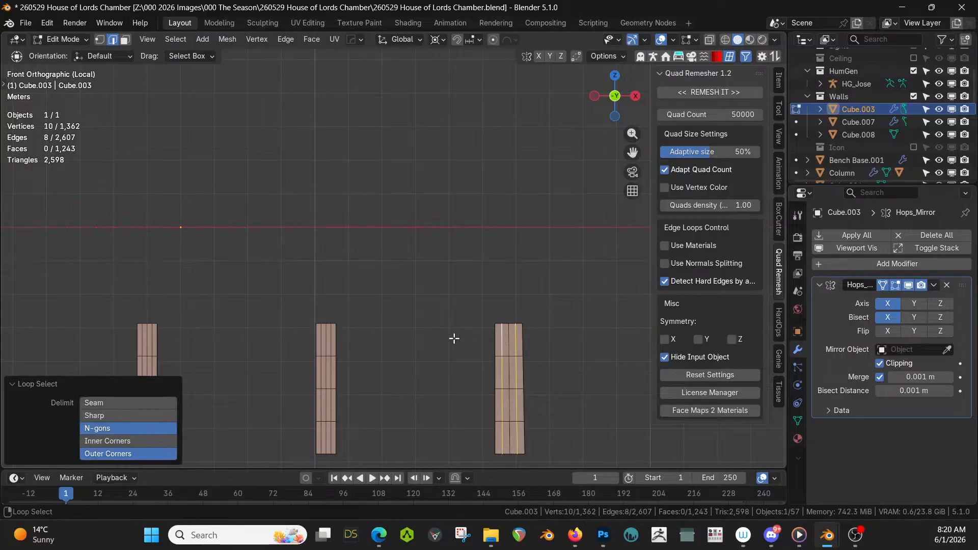
pyautogui.keyDown('alt'); pyautogui.keyDown('shift'); pyautogui.click(329, 341); pyautogui.keyUp('shift'); pyautogui.keyUp('alt')
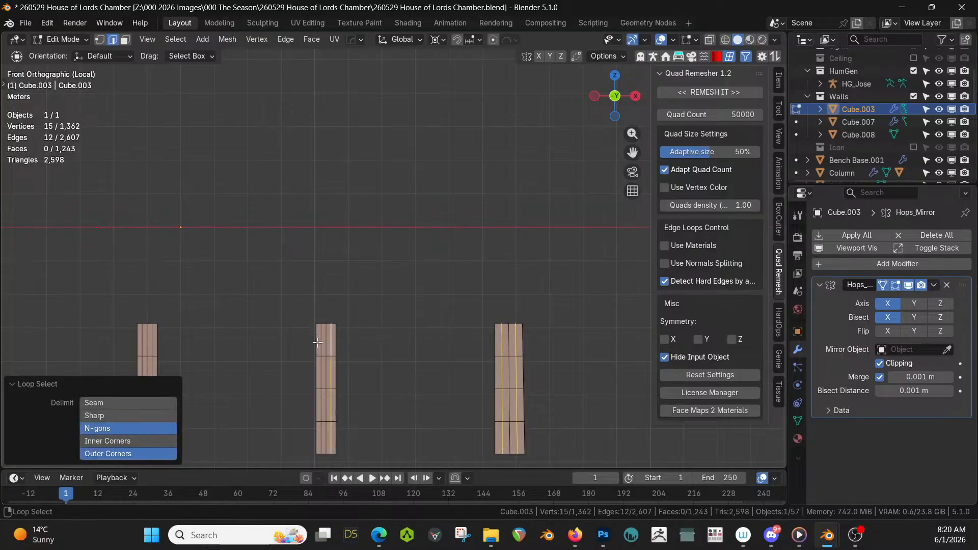
pyautogui.hotkey('ctrl', 'x')
# Dissolve the two off-centre vertical edge loops on the middle panel of the row
pyautogui.keyDown('shift'); pyautogui.moveTo(317, 343); pyautogui.dragTo(442, 348, button='middle'); pyautogui.keyUp('shift')
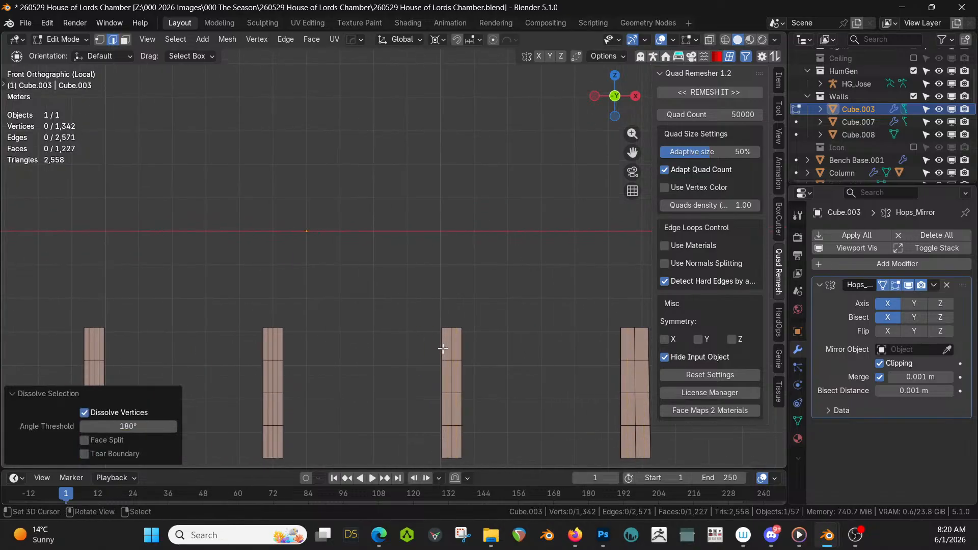
pyautogui.keyDown('alt'); pyautogui.click(276, 346); pyautogui.keyUp('alt')
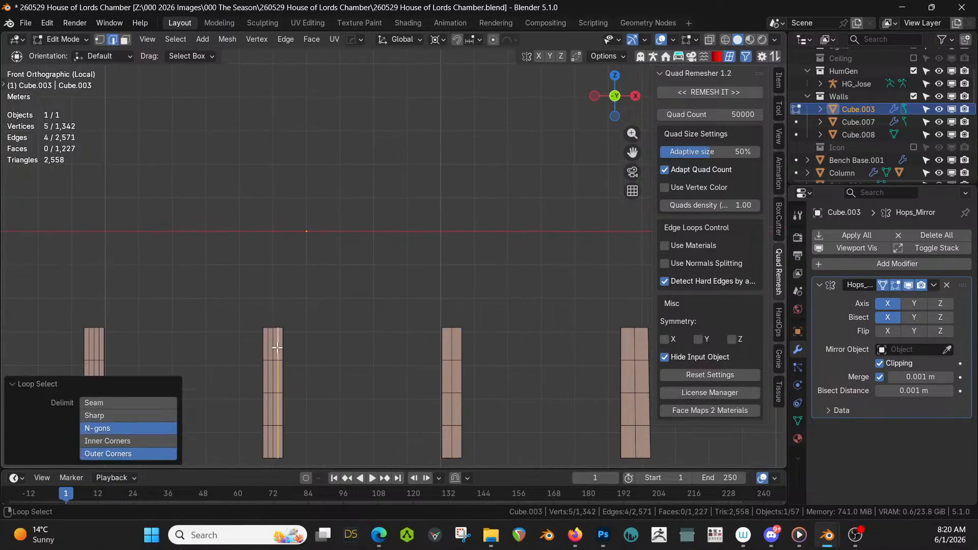
pyautogui.keyDown('alt'); pyautogui.keyDown('shift'); pyautogui.click(270, 346); pyautogui.keyUp('shift'); pyautogui.keyUp('alt')
pyautogui.hotkey('ctrl', 'x')
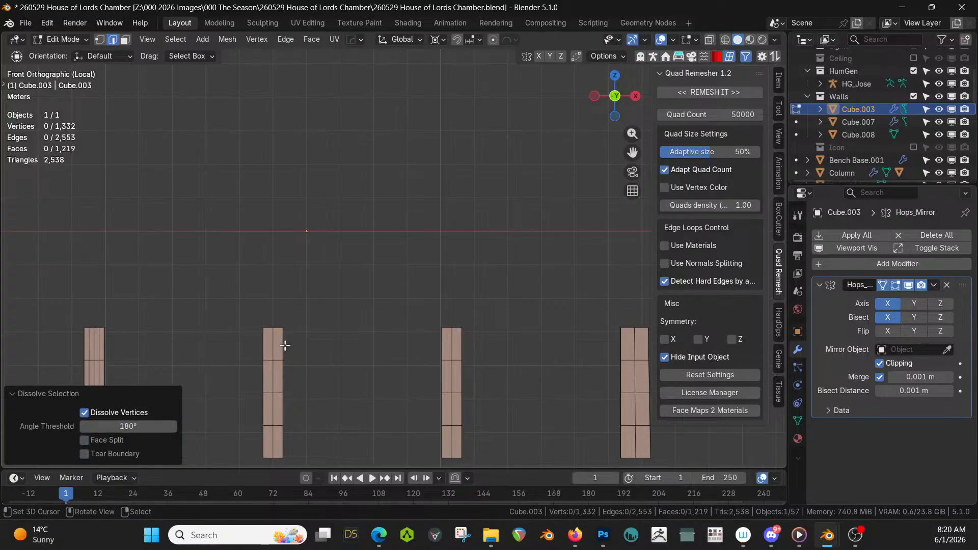
# Dissolve the off-centre vertical edge loops on the remaining two panels at the -X end, leaving one middle loop each
pyautogui.keyDown('shift'); pyautogui.moveTo(310, 345); pyautogui.dragTo(458, 356, button='middle'); pyautogui.keyUp('shift')
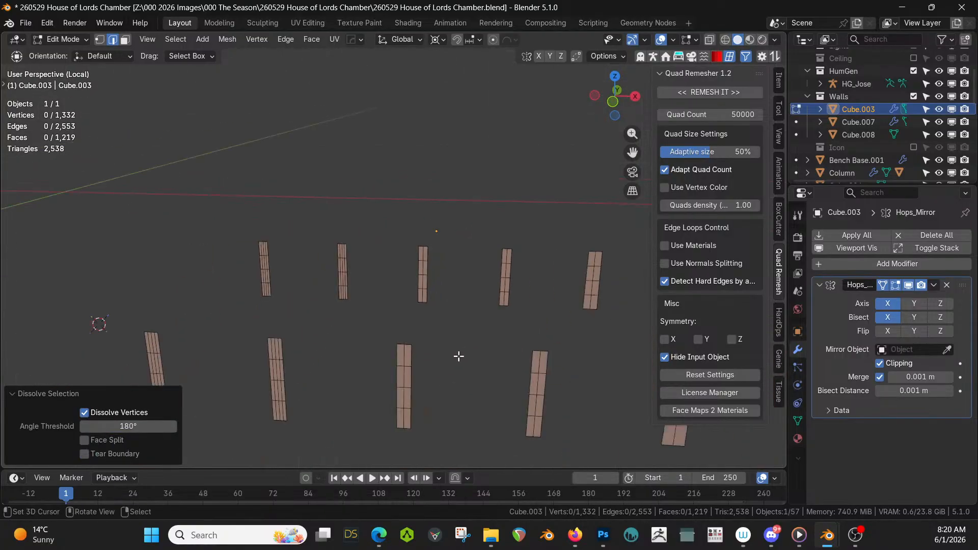
pyautogui.scroll(3, 379, 292)
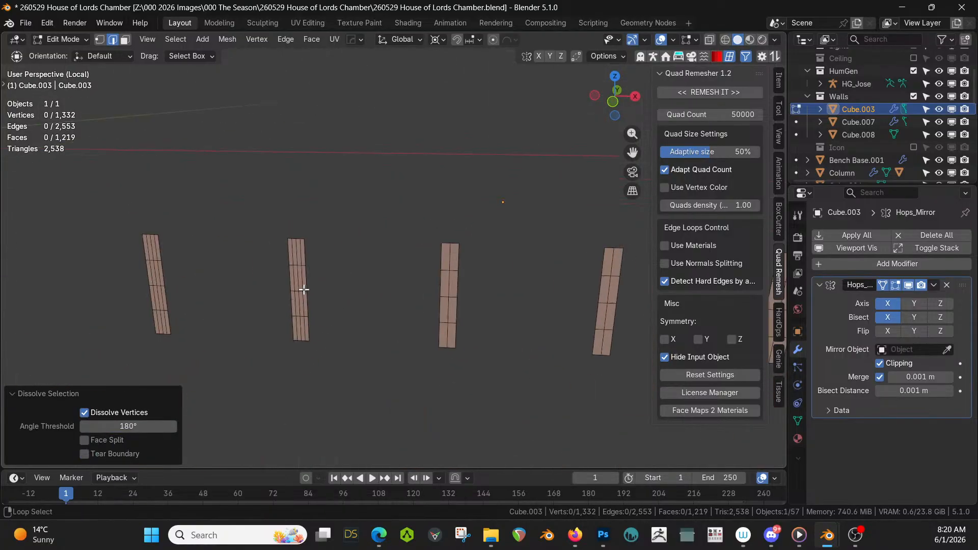
pyautogui.keyDown('alt'); pyautogui.click(303, 288); pyautogui.keyUp('alt')
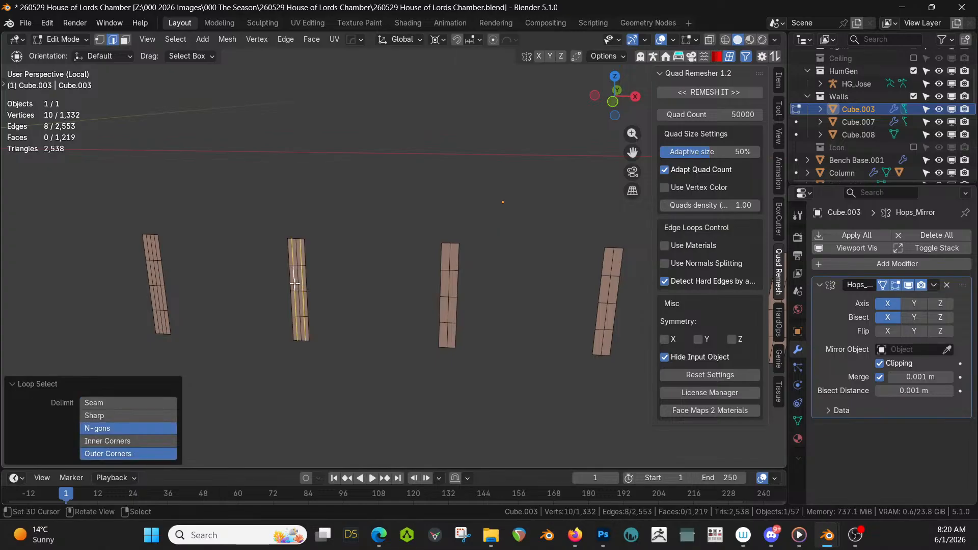
pyautogui.hotkey('ctrl', 'x')
pyautogui.keyDown('alt'); pyautogui.click(160, 286); pyautogui.keyUp('alt')
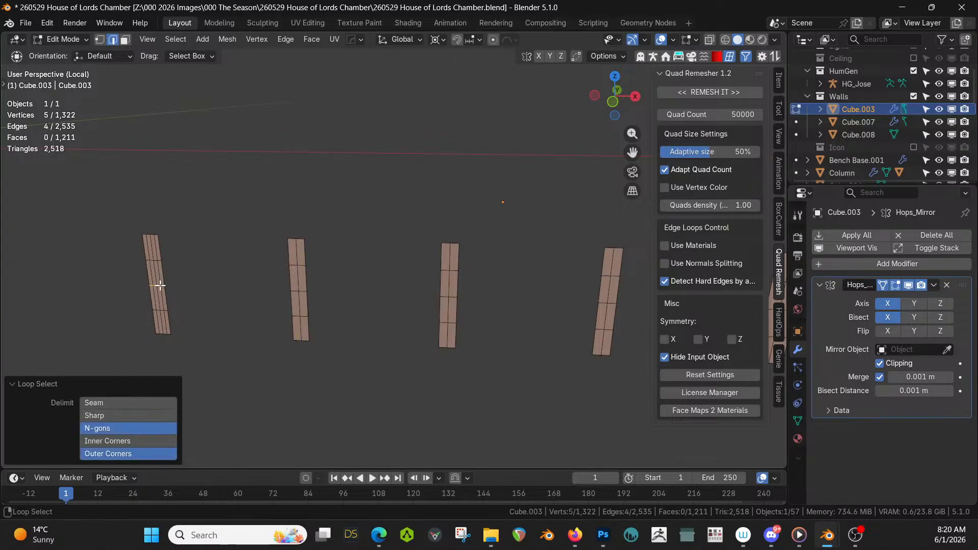
pyautogui.keyDown('alt'); pyautogui.click(160, 280); pyautogui.keyUp('alt')
pyautogui.hotkey('ctrl', 'x')
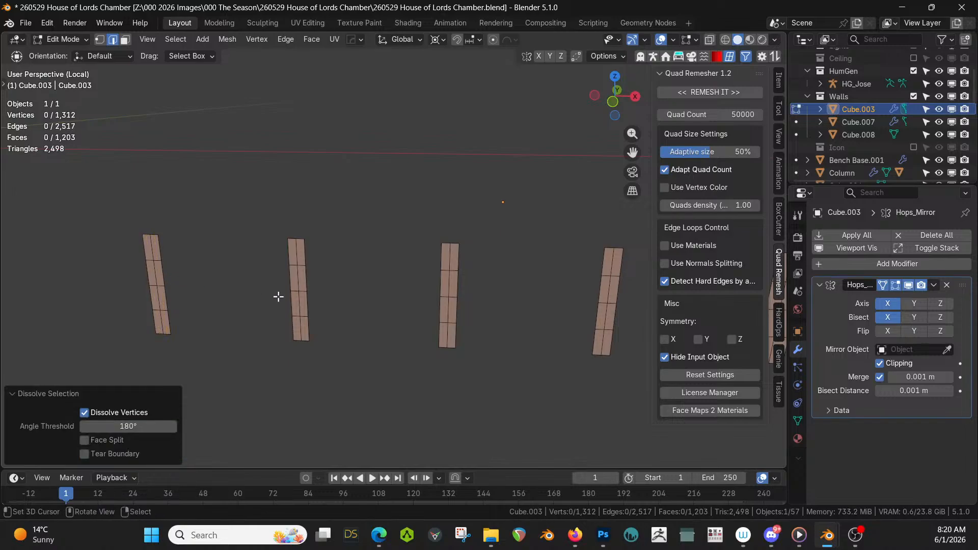
pyautogui.moveTo(278, 296); pyautogui.dragTo(328, 292, button='middle')
pyautogui.press('1')
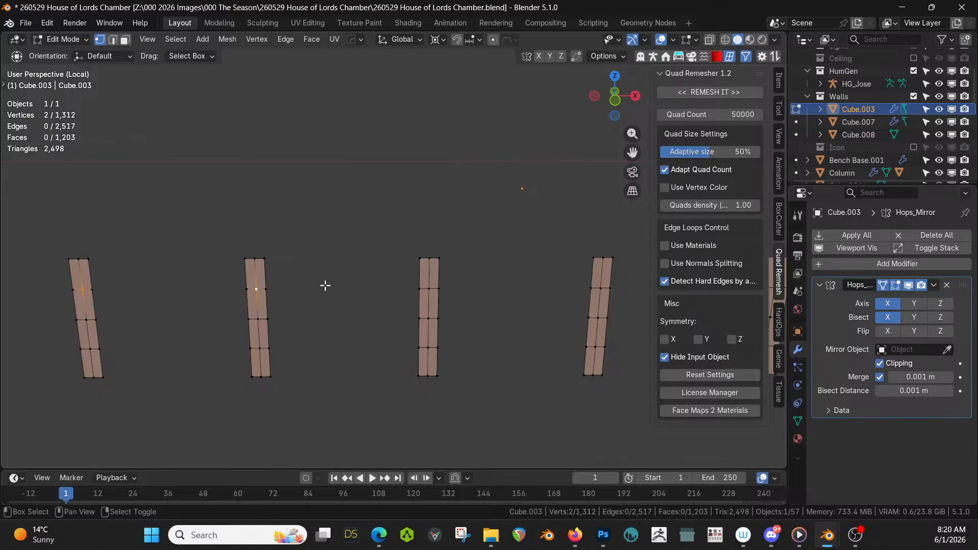
pyautogui.keyDown('shift'); pyautogui.click(422, 290); pyautogui.keyUp('shift')
pyautogui.keyDown('shift'); pyautogui.click(609, 289); pyautogui.keyUp('shift')
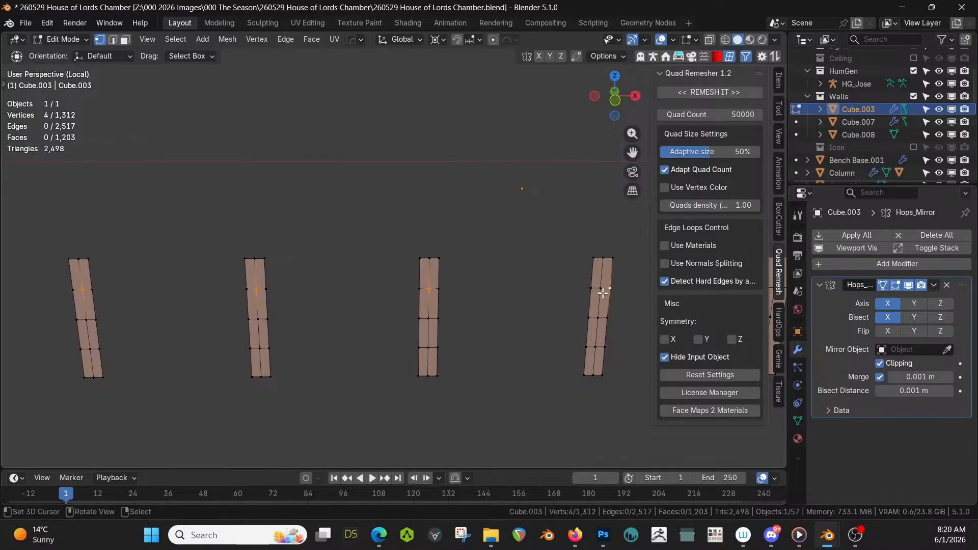
pyautogui.keyDown('shift'); pyautogui.moveTo(581, 296); pyautogui.dragTo(428, 317, button='middle'); pyautogui.keyUp('shift')
pyautogui.keyDown('shift'); pyautogui.click(526, 315); pyautogui.keyUp('shift')
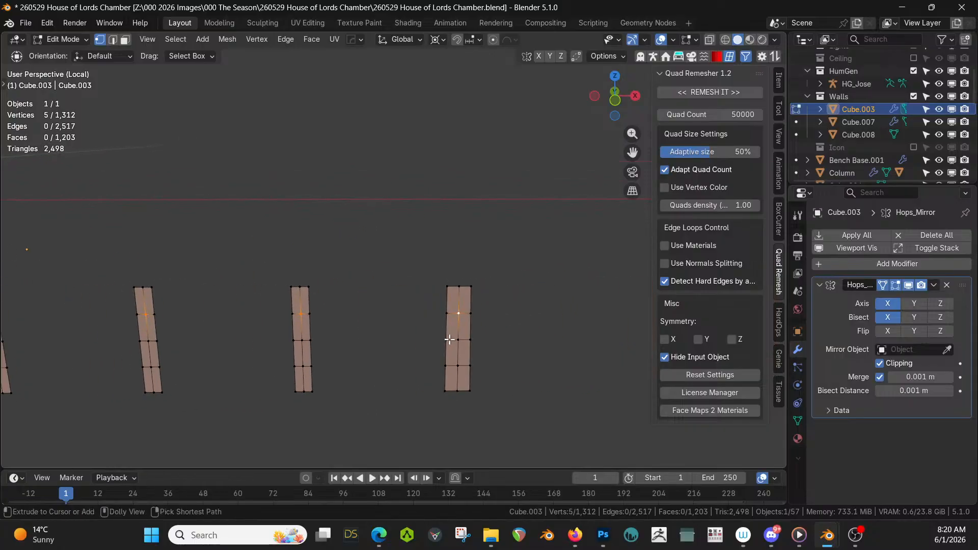
pyautogui.hotkey('ctrl', 'shift', 'b')
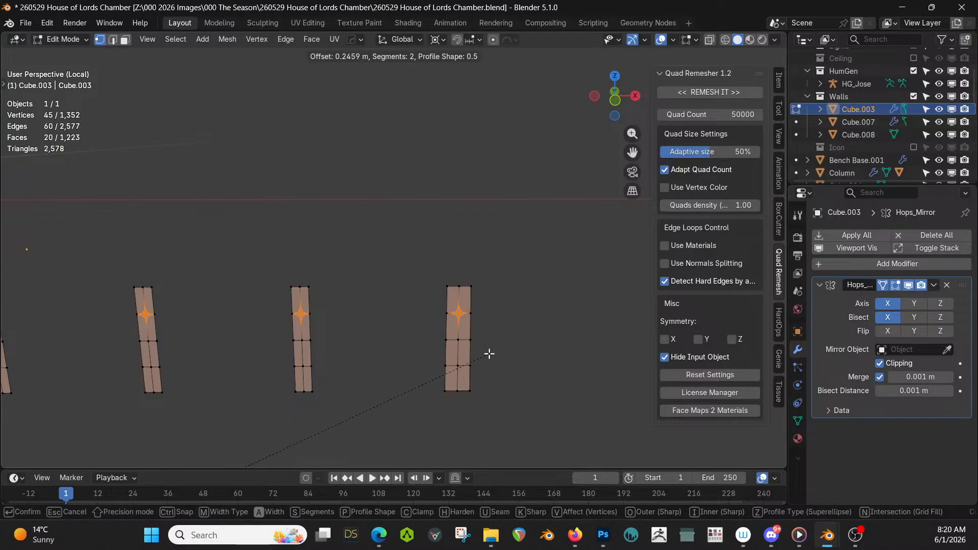
pyautogui.press('Escape')
# Vertex-bevel the two side vertices of the uppermost cut on the panel at the +X end, about 0.405 m wide with 7 segments
pyautogui.scroll(2, 484, 348)
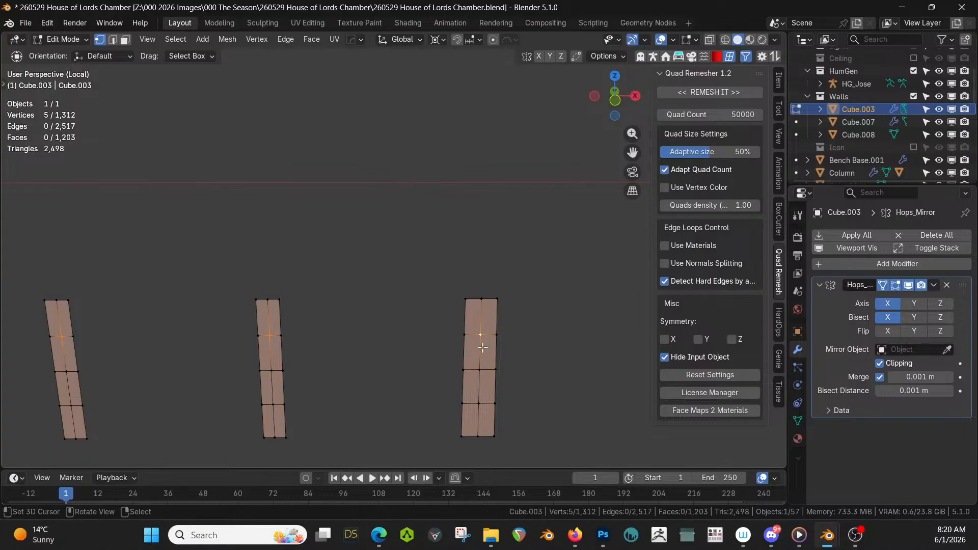
pyautogui.click(464, 335)
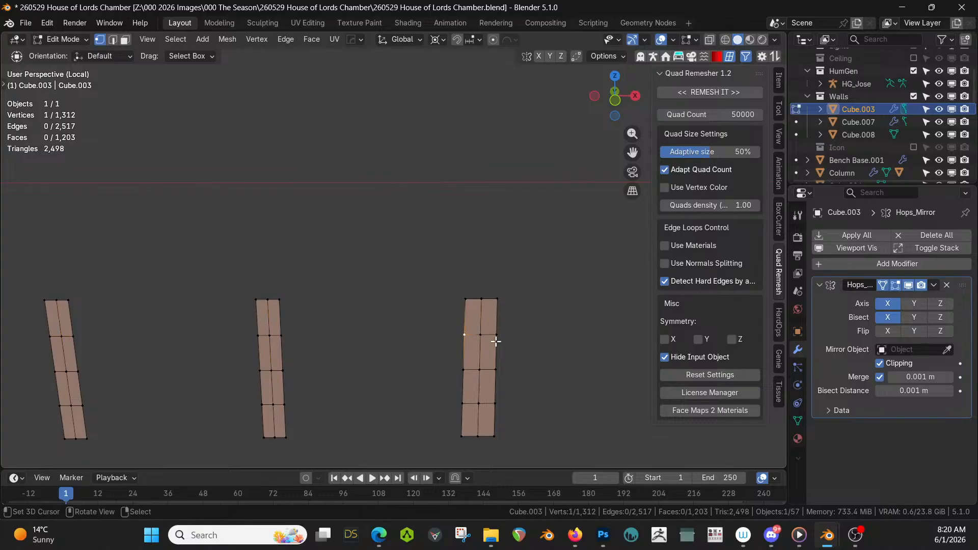
pyautogui.keyDown('shift'); pyautogui.click(497, 335); pyautogui.keyUp('shift')
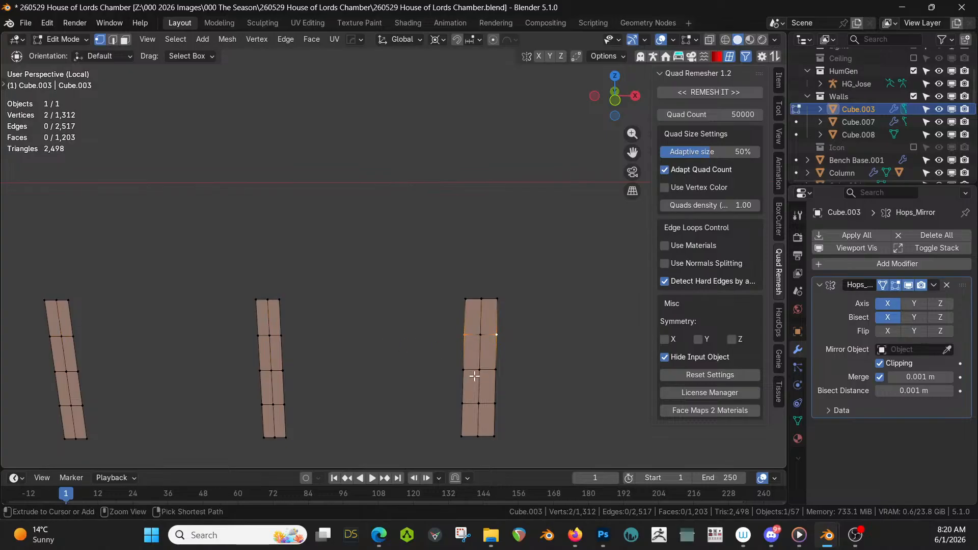
pyautogui.hotkey('ctrl', 'shift', 'b')
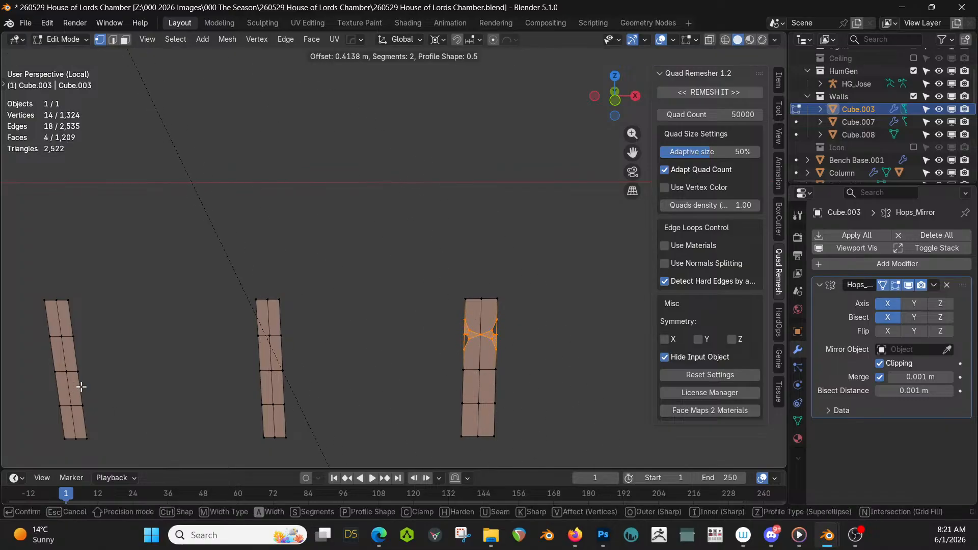
pyautogui.scroll(5, 153, 454)
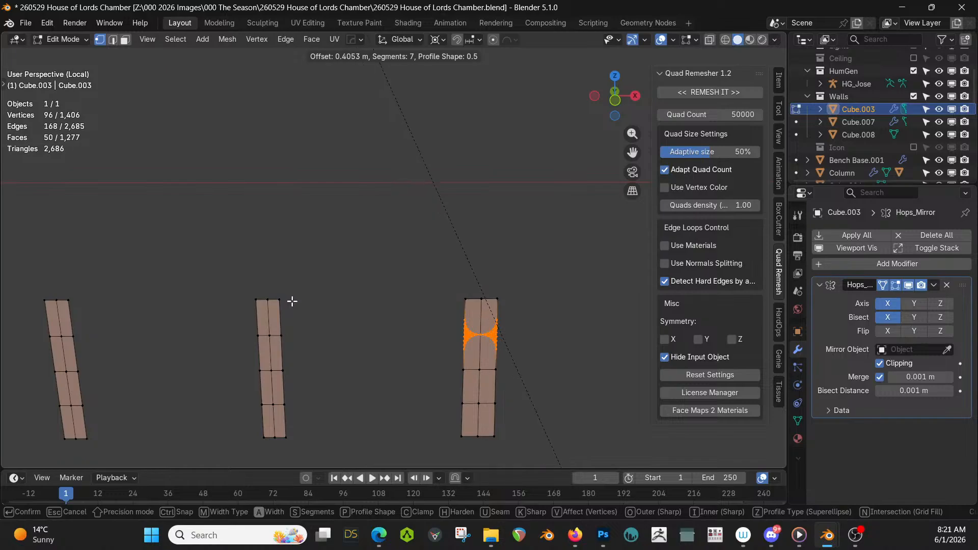
pyautogui.click(293, 302)
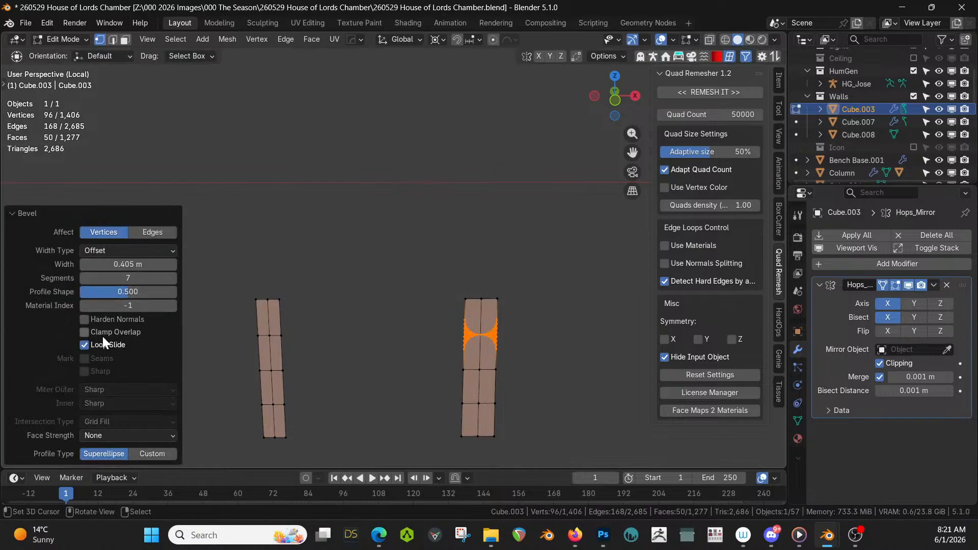
# Turn on Clamp Overlap for the vertex bevel on the +X end panel and set its width to 0.4 m
pyautogui.click(84, 333)
pyautogui.keyDown('shift'); pyautogui.moveTo(412, 365); pyautogui.dragTo(458, 336, button='middle'); pyautogui.keyUp('shift')
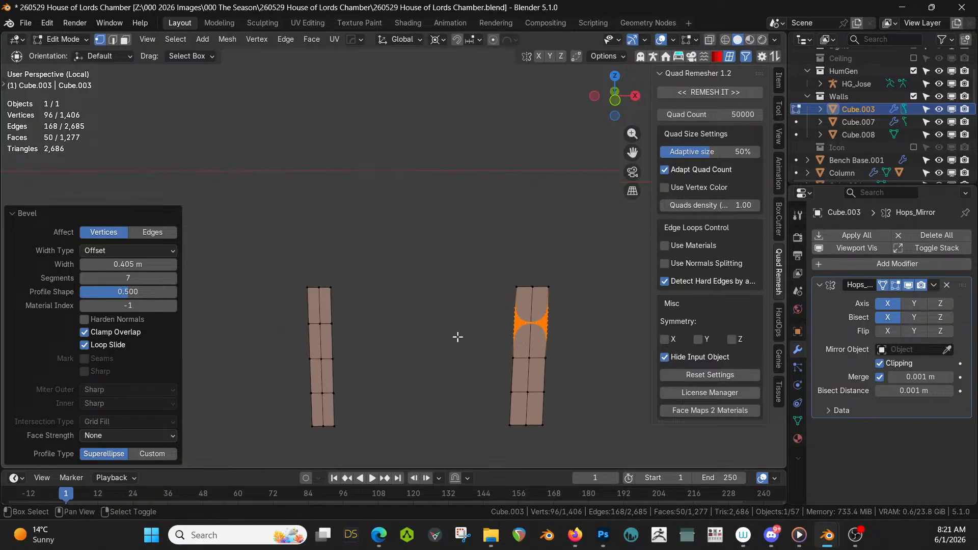
pyautogui.click(127, 264)
pyautogui.write('0.4')
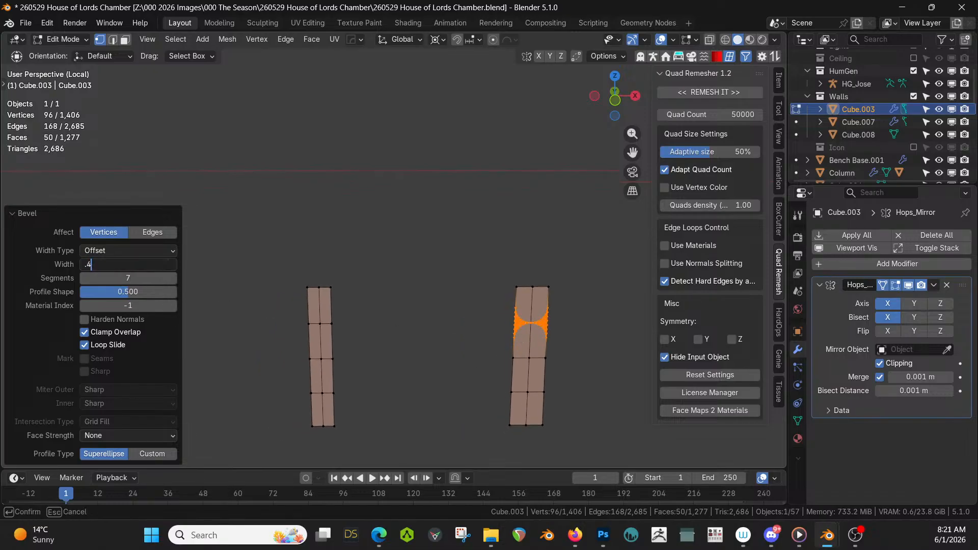
pyautogui.press('Return')
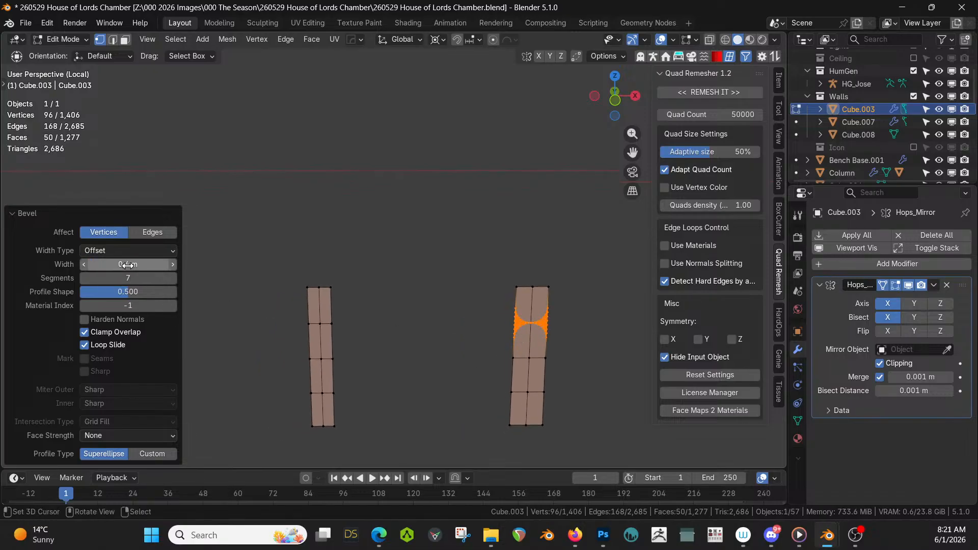
# Vertex-bevel the side vertices of the uppermost cut on the other four panels, 0.4 m wide with 7 segments
pyautogui.rightClick(333, 326)
pyautogui.keyDown('shift'); pyautogui.rightClick(306, 327); pyautogui.keyUp('shift')
pyautogui.keyDown('shift'); pyautogui.moveTo(367, 334); pyautogui.dragTo(441, 333, button='middle'); pyautogui.keyUp('shift')
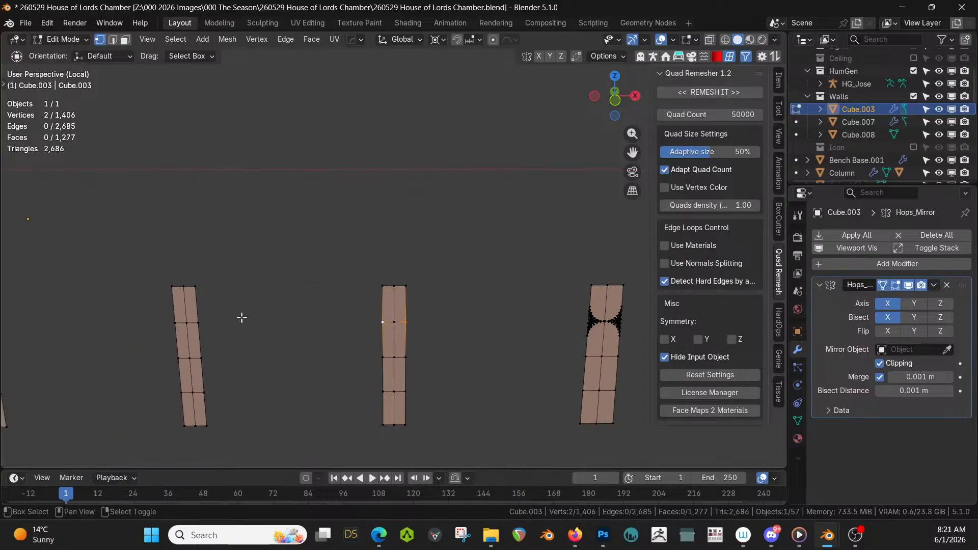
pyautogui.keyDown('shift'); pyautogui.rightClick(196, 325); pyautogui.keyUp('shift')
pyautogui.keyDown('shift'); pyautogui.rightClick(178, 323); pyautogui.keyUp('shift')
pyautogui.keyDown('shift'); pyautogui.moveTo(199, 326); pyautogui.dragTo(740, 345, button='middle'); pyautogui.keyUp('shift')
pyautogui.keyDown('shift'); pyautogui.rightClick(245, 333); pyautogui.keyUp('shift')
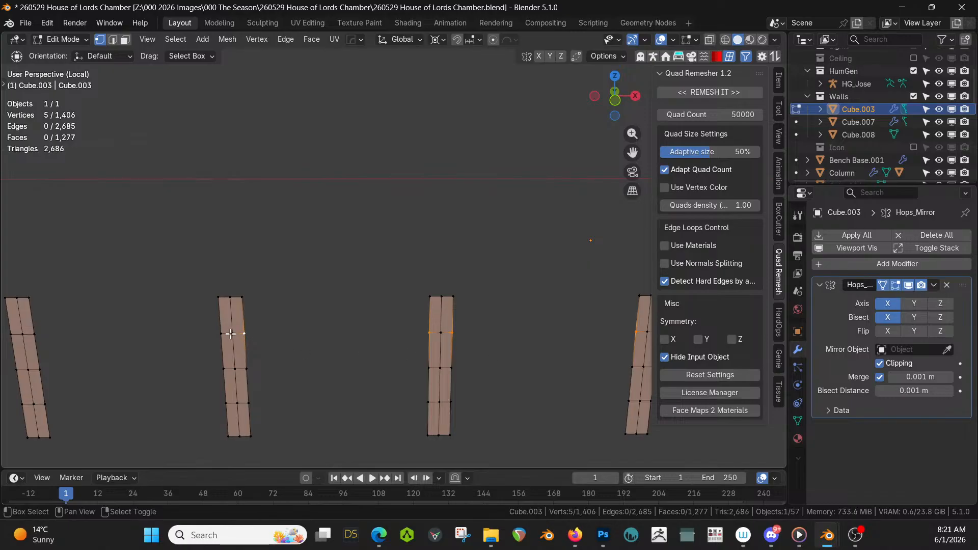
pyautogui.keyDown('shift'); pyautogui.rightClick(223, 333); pyautogui.keyUp('shift')
pyautogui.keyDown('shift'); pyautogui.moveTo(223, 333); pyautogui.dragTo(536, 332, button='middle'); pyautogui.keyUp('shift')
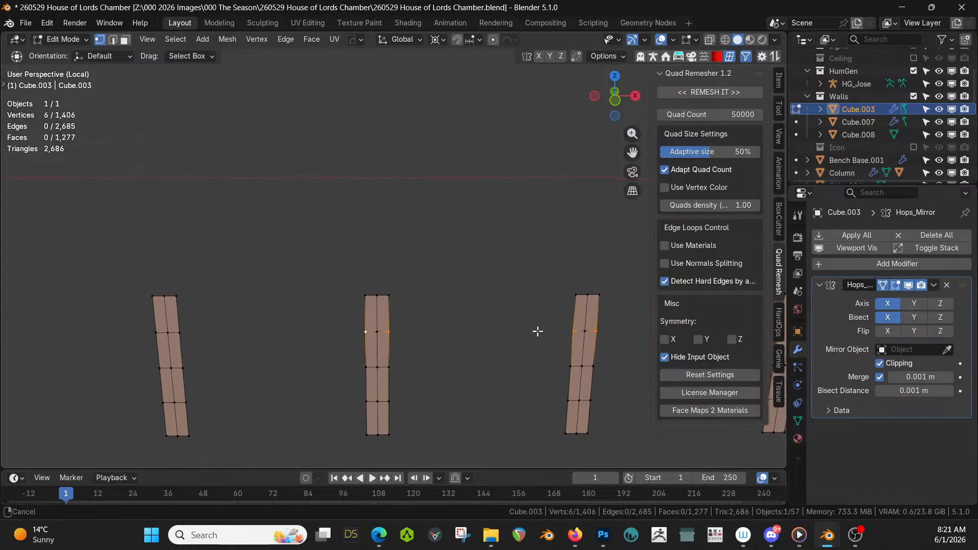
pyautogui.keyDown('shift'); pyautogui.rightClick(178, 333); pyautogui.keyUp('shift')
pyautogui.keyDown('shift'); pyautogui.rightClick(164, 332); pyautogui.keyUp('shift')
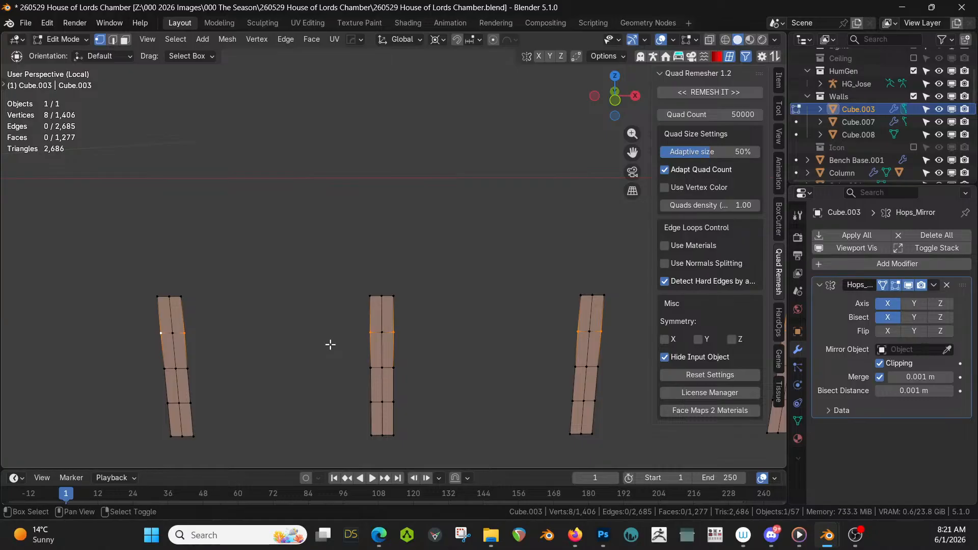
pyautogui.hotkey('ctrl', 'shift', 'b')
pyautogui.click(631, 380)
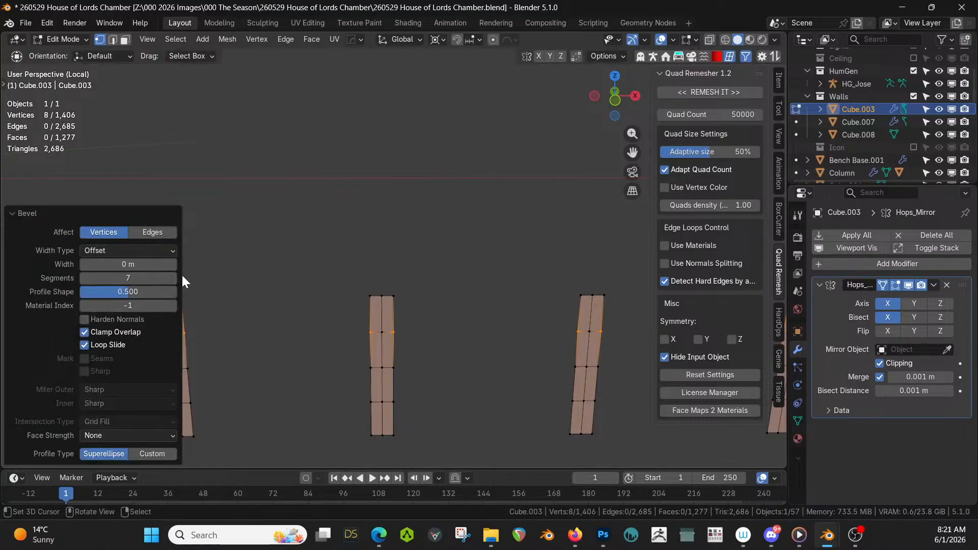
pyautogui.click(117, 263)
pyautogui.write('0.4')
pyautogui.press('Return')
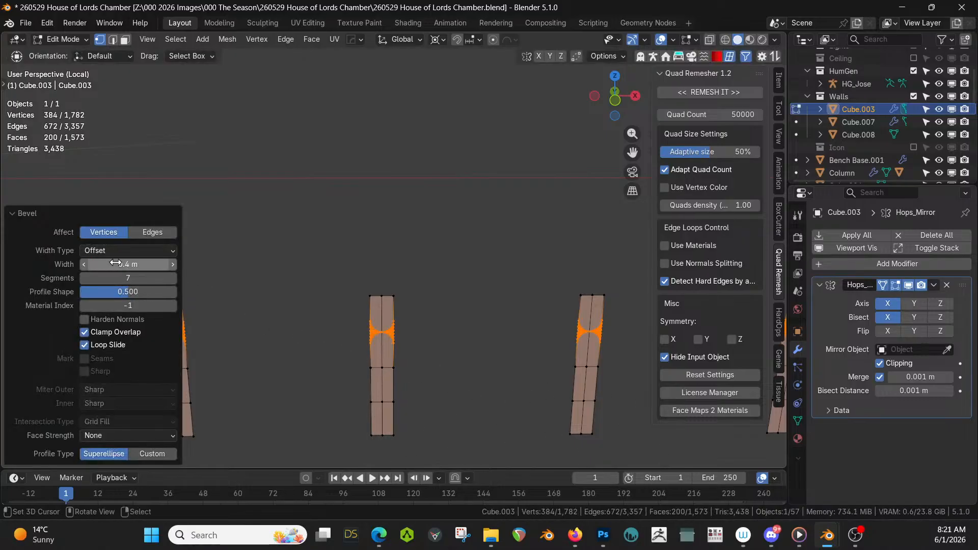
# Select the six faces of the round-topped area below the bevelled cut on the panel at the -X end
pyautogui.press('Tab')
pyautogui.moveTo(428, 304); pyautogui.dragTo(508, 338, button='middle')
pyautogui.press('Tab')
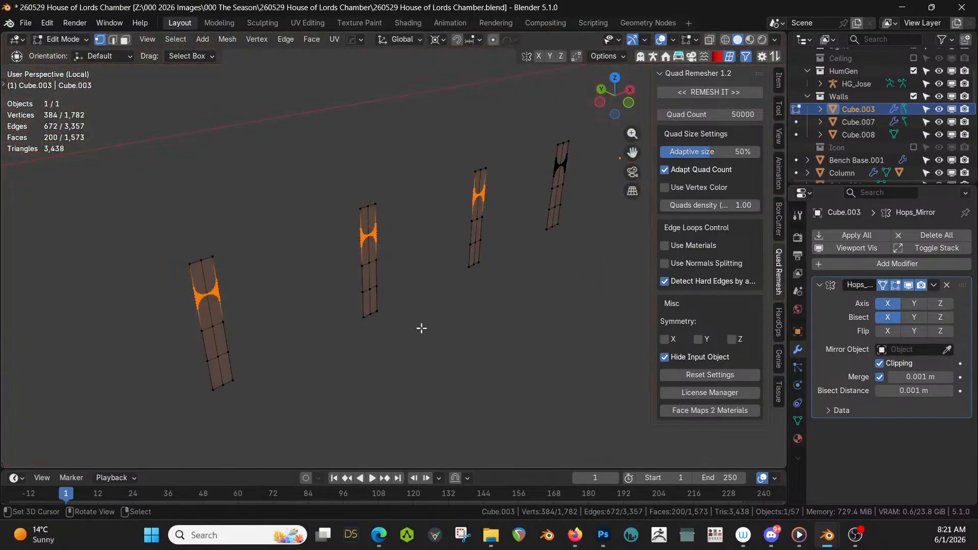
pyautogui.moveTo(490, 296); pyautogui.dragTo(502, 287, button='middle')
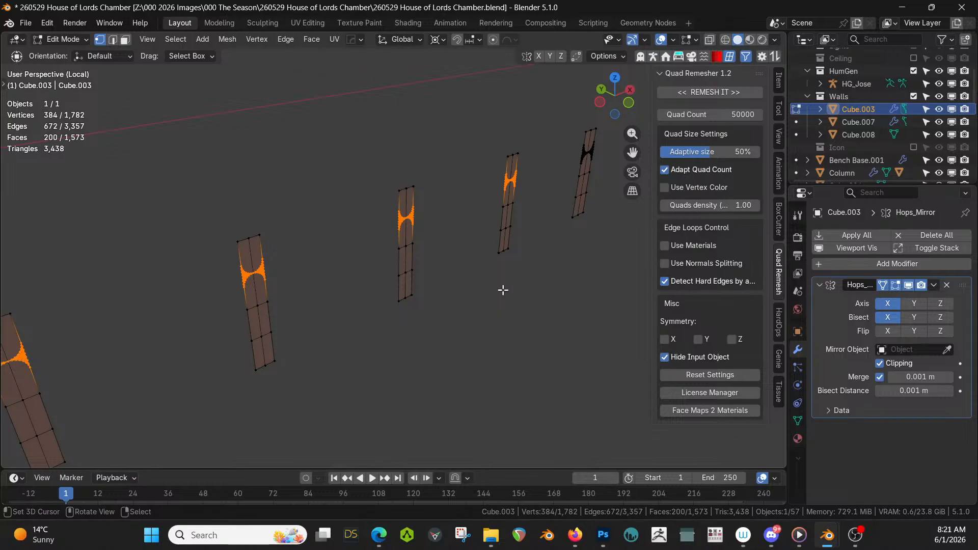
pyautogui.press('3')
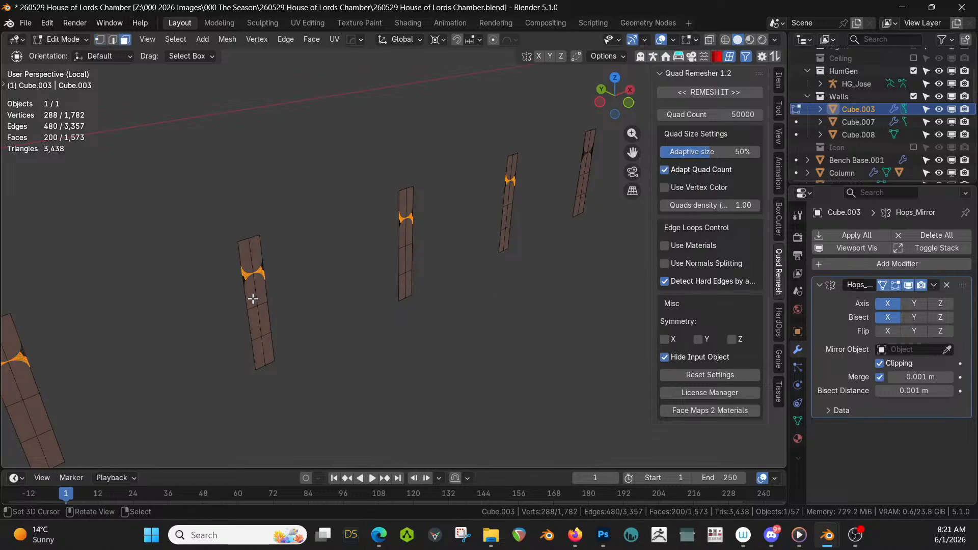
pyautogui.moveTo(253, 299); pyautogui.dragTo(239, 281, button='middle')
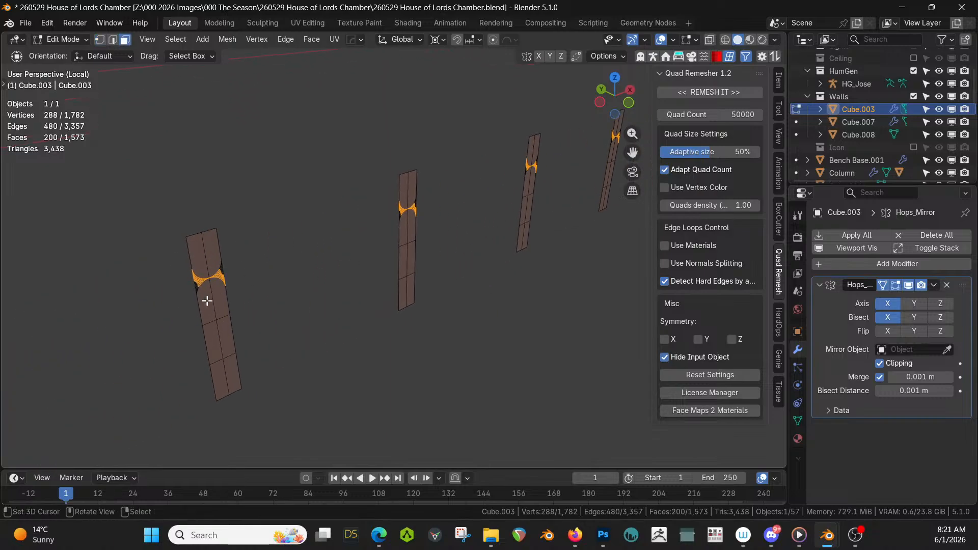
pyautogui.rightClick(207, 301)
pyautogui.keyDown('shift'); pyautogui.rightClick(221, 299); pyautogui.keyUp('shift')
pyautogui.keyDown('shift'); pyautogui.rightClick(224, 328); pyautogui.keyUp('shift')
pyautogui.keyDown('shift'); pyautogui.rightClick(211, 344); pyautogui.keyUp('shift')
pyautogui.keyDown('shift'); pyautogui.rightClick(221, 373); pyautogui.keyUp('shift')
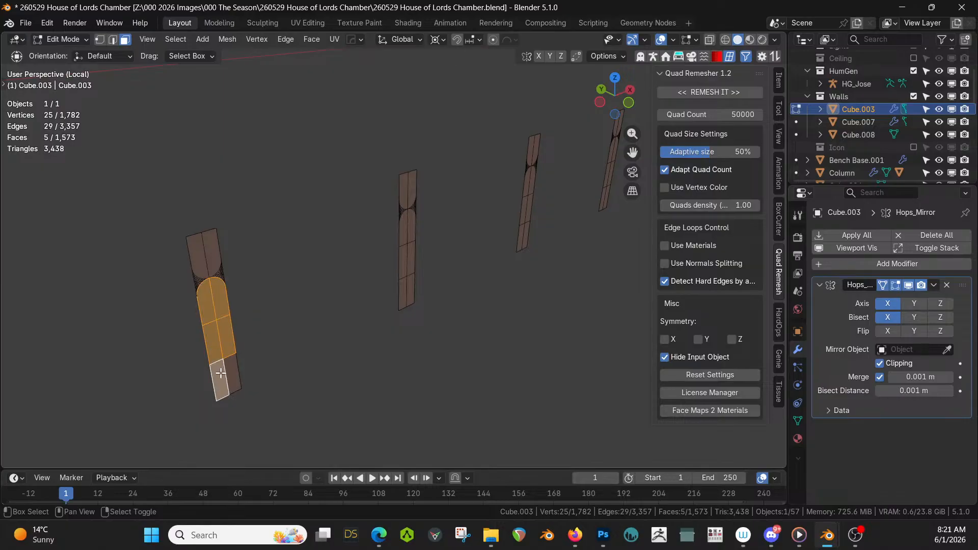
pyautogui.keyDown('shift'); pyautogui.rightClick(233, 377); pyautogui.keyUp('shift')
# Add the six round-topped faces below the bevelled cut on the second panel from the -X end to the selection
pyautogui.keyDown('shift'); pyautogui.rightClick(409, 232); pyautogui.keyUp('shift')
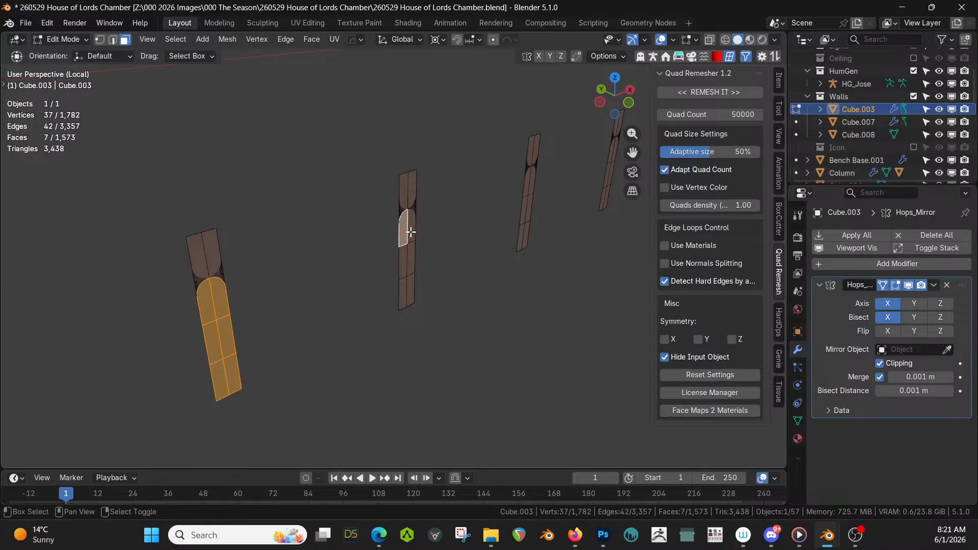
pyautogui.keyDown('shift'); pyautogui.rightClick(410, 240); pyautogui.keyUp('shift')
pyautogui.keyDown('shift'); pyautogui.rightClick(406, 255); pyautogui.keyUp('shift')
pyautogui.keyDown('shift'); pyautogui.rightClick(406, 268); pyautogui.keyUp('shift')
pyautogui.keyDown('shift'); pyautogui.rightClick(405, 288); pyautogui.keyUp('shift')
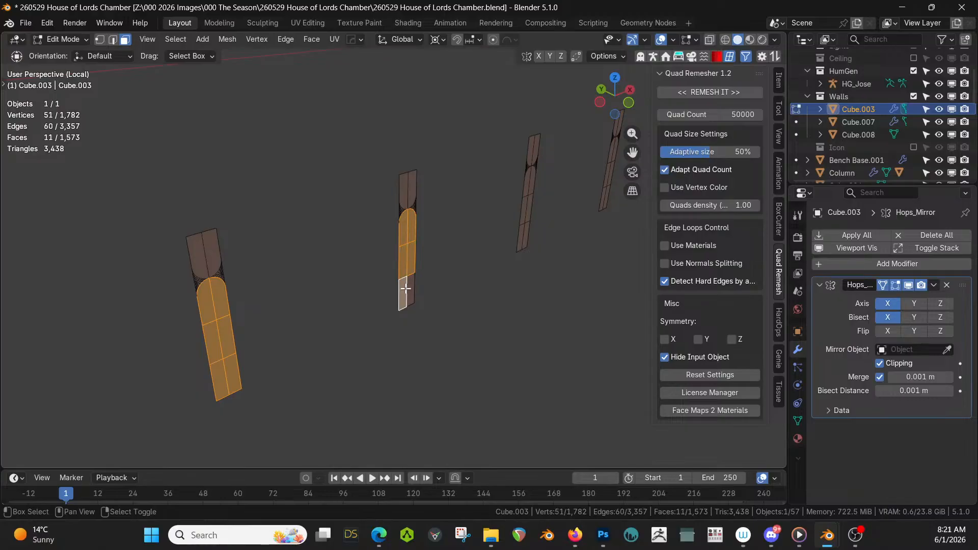
pyautogui.keyDown('shift'); pyautogui.rightClick(412, 288); pyautogui.keyUp('shift')
# Add the six round-topped faces below the bevelled cut on the middle panel to the selection
pyautogui.keyDown('shift'); pyautogui.moveTo(426, 280); pyautogui.dragTo(92, 432, button='middle'); pyautogui.keyUp('shift')
pyautogui.scroll(3, 413, 261)
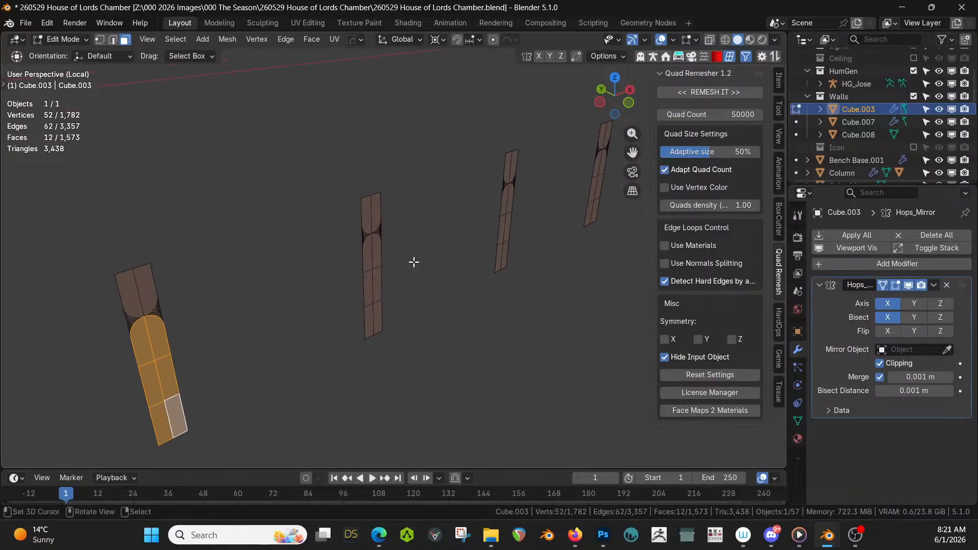
pyautogui.keyDown('shift'); pyautogui.rightClick(367, 252); pyautogui.keyUp('shift')
pyautogui.keyDown('shift'); pyautogui.rightClick(376, 251); pyautogui.keyUp('shift')
pyautogui.keyDown('shift'); pyautogui.rightClick(376, 282); pyautogui.keyUp('shift')
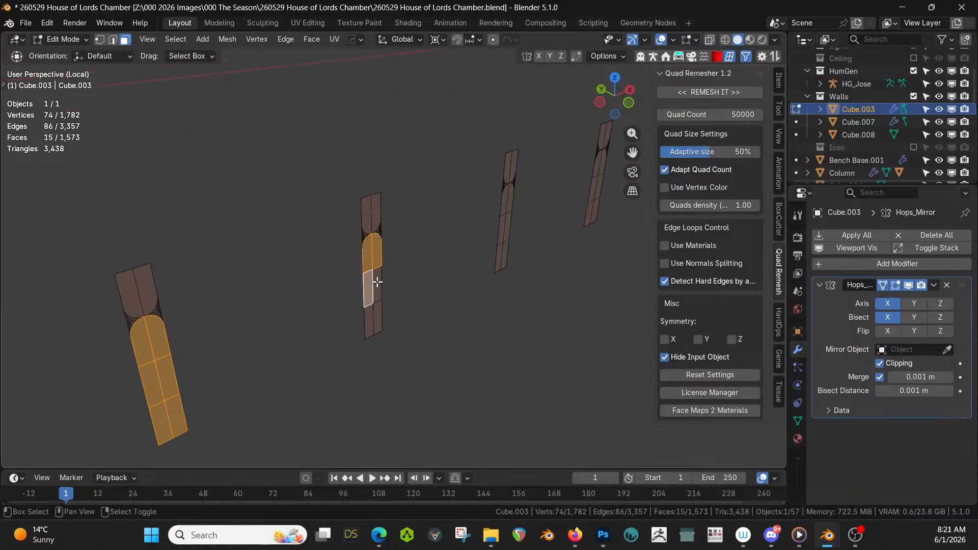
pyautogui.keyDown('shift'); pyautogui.rightClick(378, 283); pyautogui.keyUp('shift')
pyautogui.keyDown('shift'); pyautogui.rightClick(377, 309); pyautogui.keyUp('shift')
pyautogui.keyDown('shift'); pyautogui.rightClick(369, 318); pyautogui.keyUp('shift')
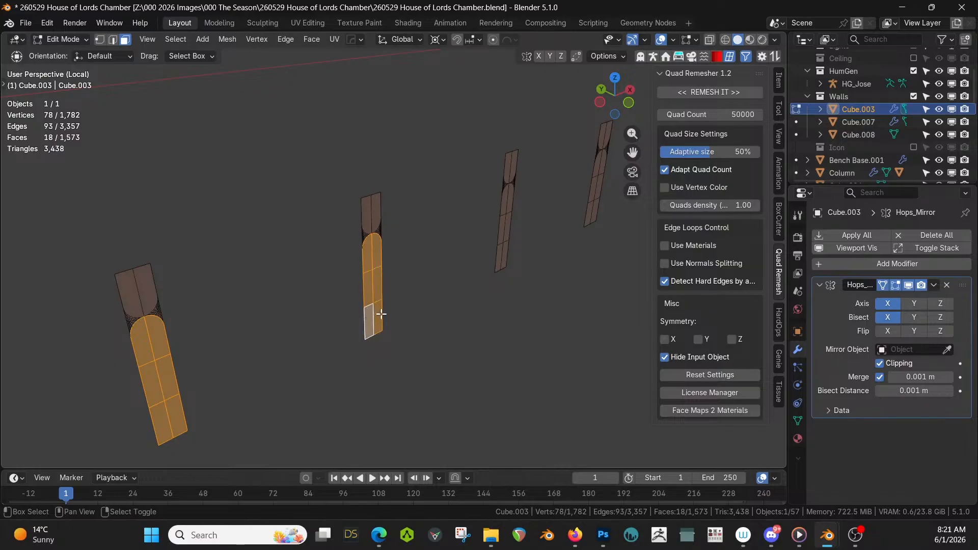
# Add the six round-topped faces below the bevelled cut on the second panel from the +X end to the selection
pyautogui.moveTo(399, 316); pyautogui.dragTo(794, 286, button='middle')
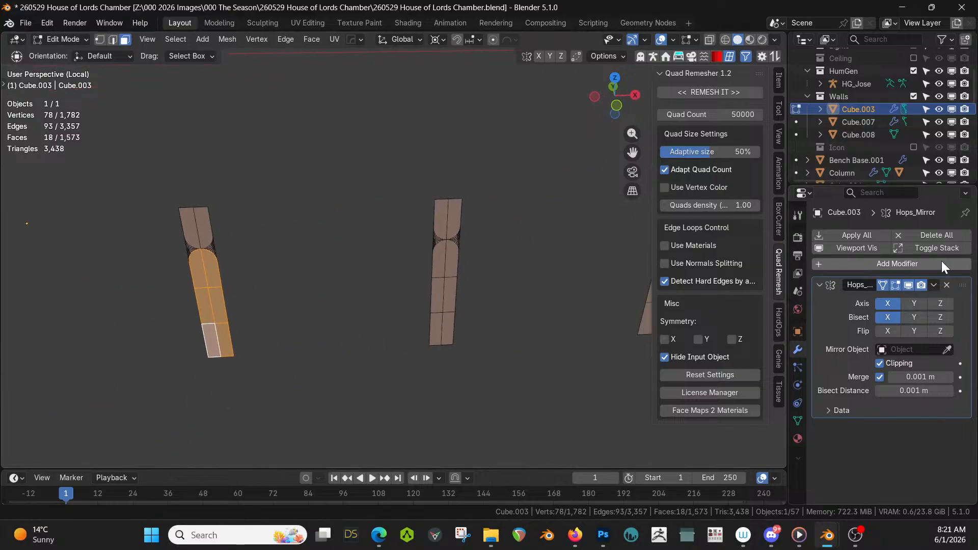
pyautogui.keyDown('shift'); pyautogui.rightClick(442, 256); pyautogui.keyUp('shift')
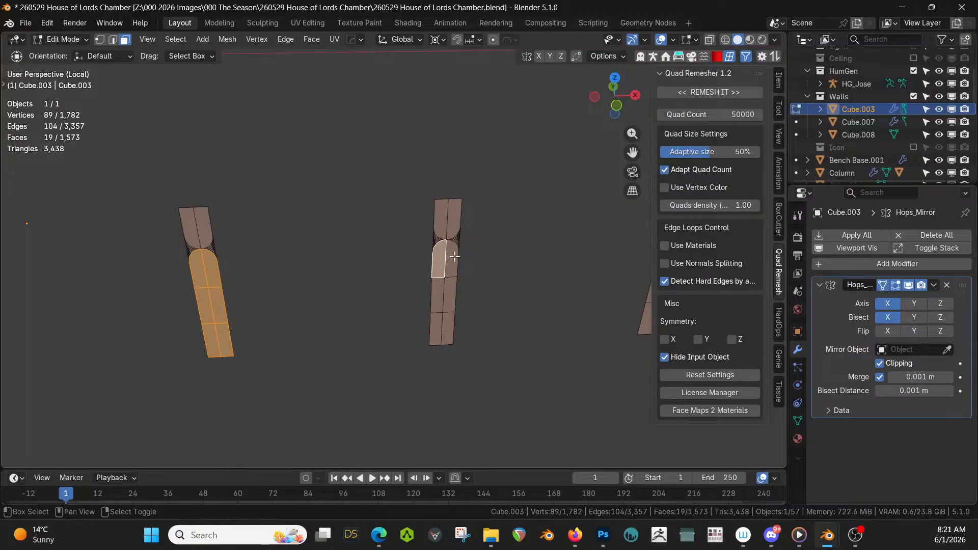
pyautogui.keyDown('shift'); pyautogui.rightClick(452, 254); pyautogui.keyUp('shift')
pyautogui.keyDown('shift'); pyautogui.rightClick(450, 288); pyautogui.keyUp('shift')
pyautogui.keyDown('shift'); pyautogui.rightClick(437, 294); pyautogui.keyUp('shift')
pyautogui.keyDown('shift'); pyautogui.rightClick(436, 329); pyautogui.keyUp('shift')
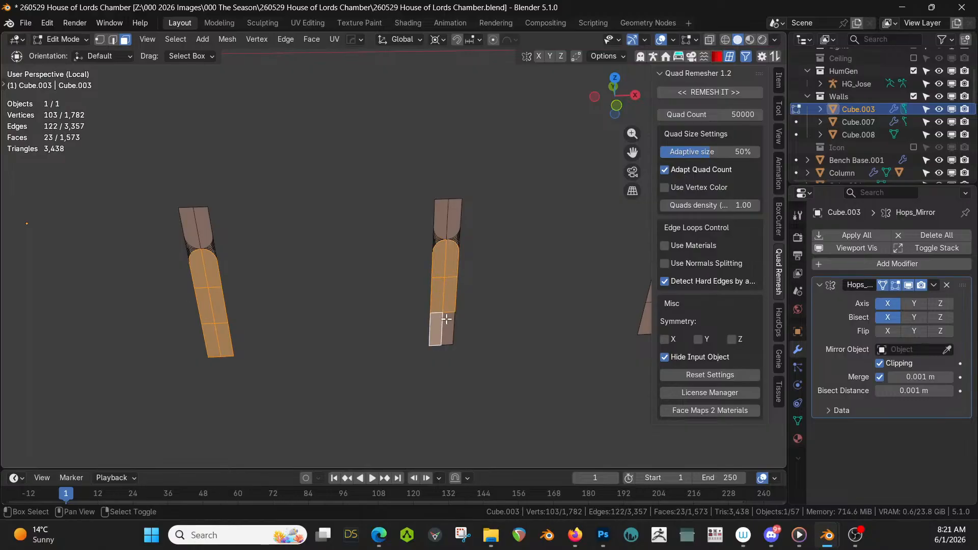
pyautogui.keyDown('shift'); pyautogui.rightClick(449, 328); pyautogui.keyUp('shift')
# Add the six round-topped faces below the bevelled cut on the panel at the +X end to the selection
pyautogui.moveTo(463, 328); pyautogui.dragTo(421, 343, button='middle')
pyautogui.keyDown('shift'); pyautogui.rightClick(425, 257); pyautogui.keyUp('shift')
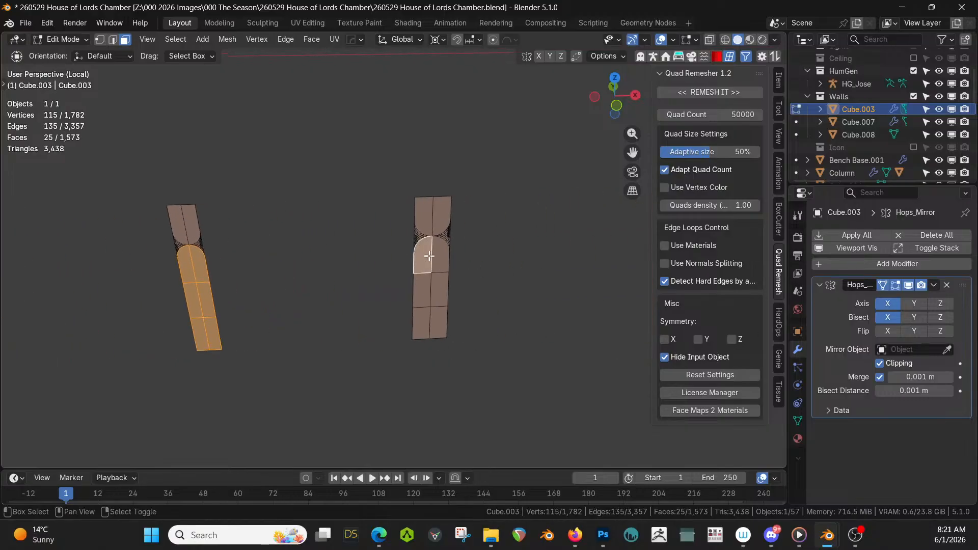
pyautogui.keyDown('shift'); pyautogui.rightClick(441, 256); pyautogui.keyUp('shift')
pyautogui.keyDown('shift'); pyautogui.rightClick(437, 289); pyautogui.keyUp('shift')
pyautogui.keyDown('shift'); pyautogui.rightClick(422, 289); pyautogui.keyUp('shift')
pyautogui.keyDown('shift'); pyautogui.rightClick(422, 322); pyautogui.keyUp('shift')
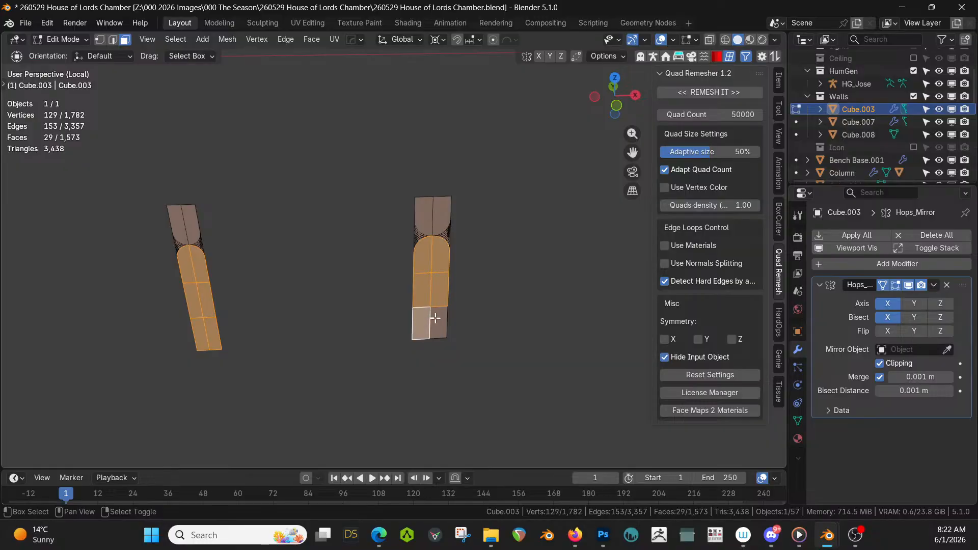
pyautogui.keyDown('shift'); pyautogui.rightClick(440, 322); pyautogui.keyUp('shift')
# Set the transform pivot point to Individual Origins and try scaling down the selected round-topped faces
pyautogui.moveTo(456, 321); pyautogui.dragTo(491, 332, button='middle')
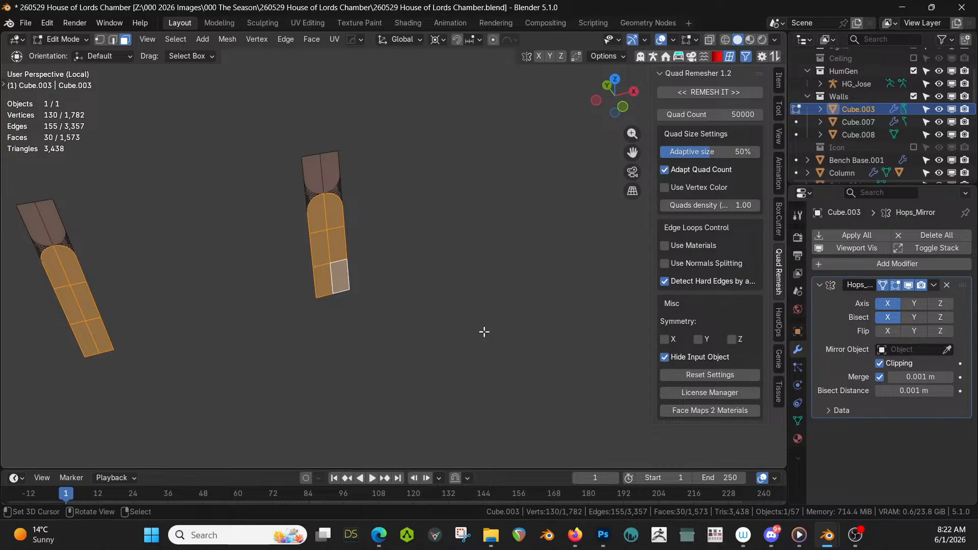
pyautogui.press('s')
pyautogui.press('Escape')
pyautogui.click(445, 39)
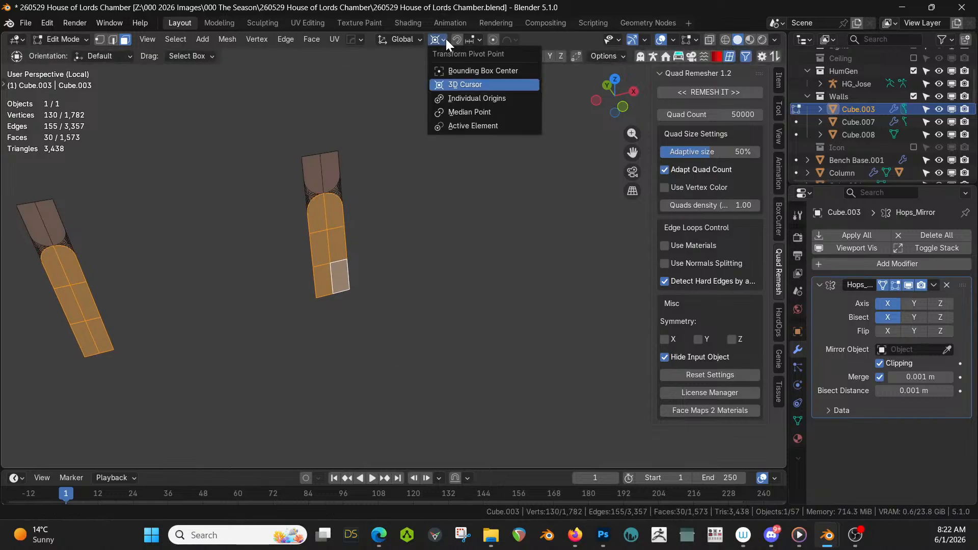
pyautogui.click(467, 99)
pyautogui.press('s')
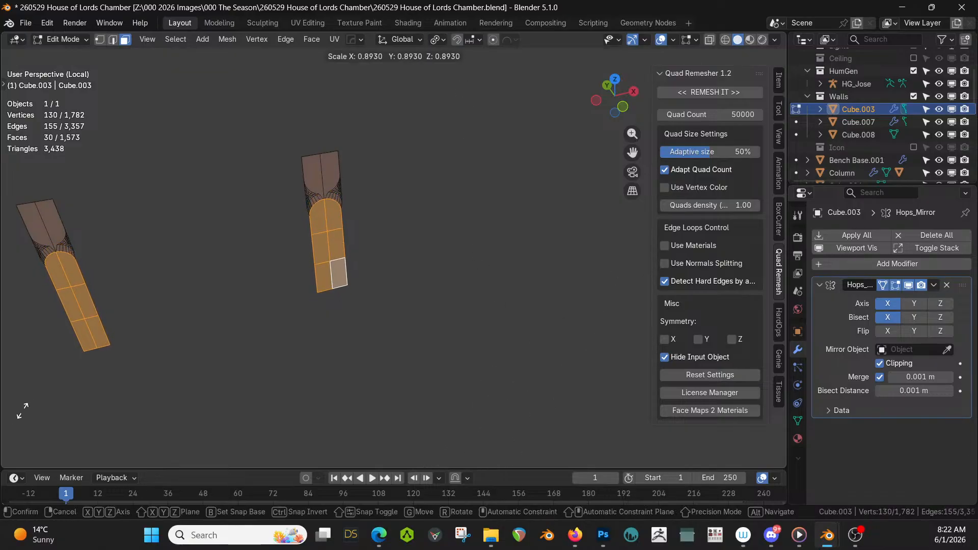
pyautogui.click(659, 151)
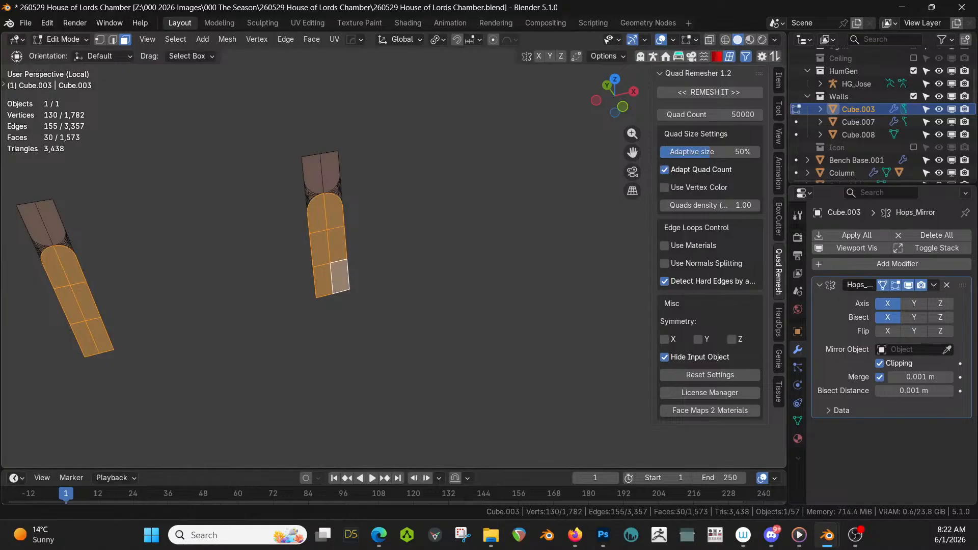
# Inset the selected round-topped faces on all five panels by about 0.038 m
pyautogui.scroll(3, 527, 222)
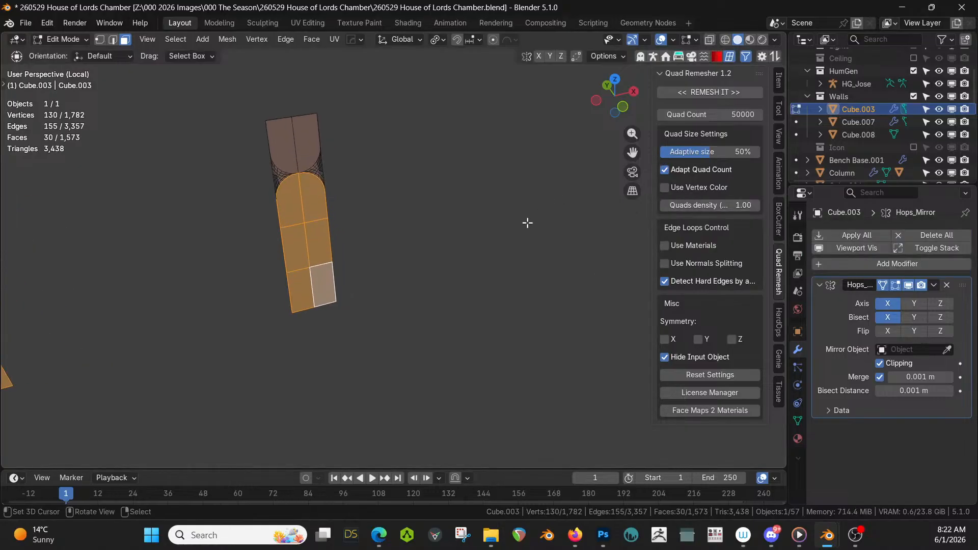
pyautogui.press('i')
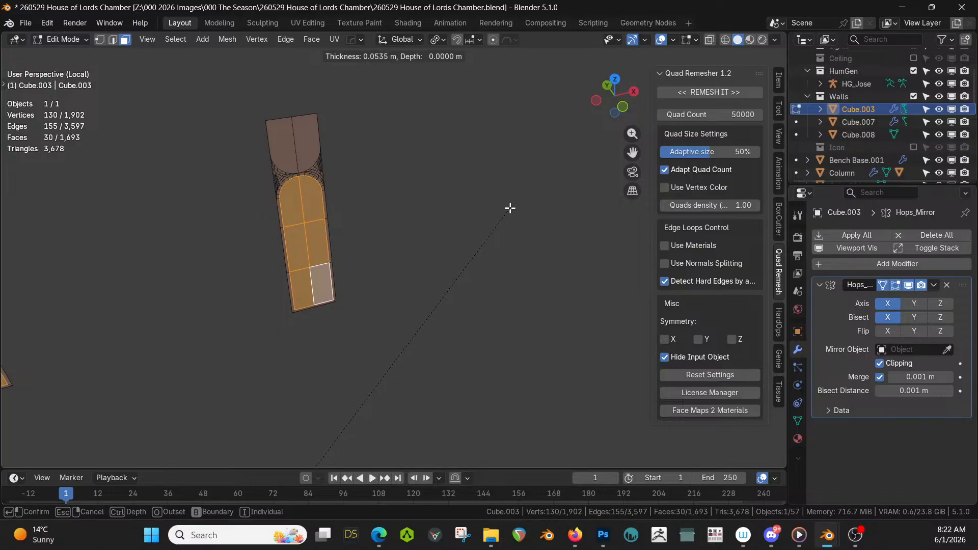
pyautogui.click(509, 209)
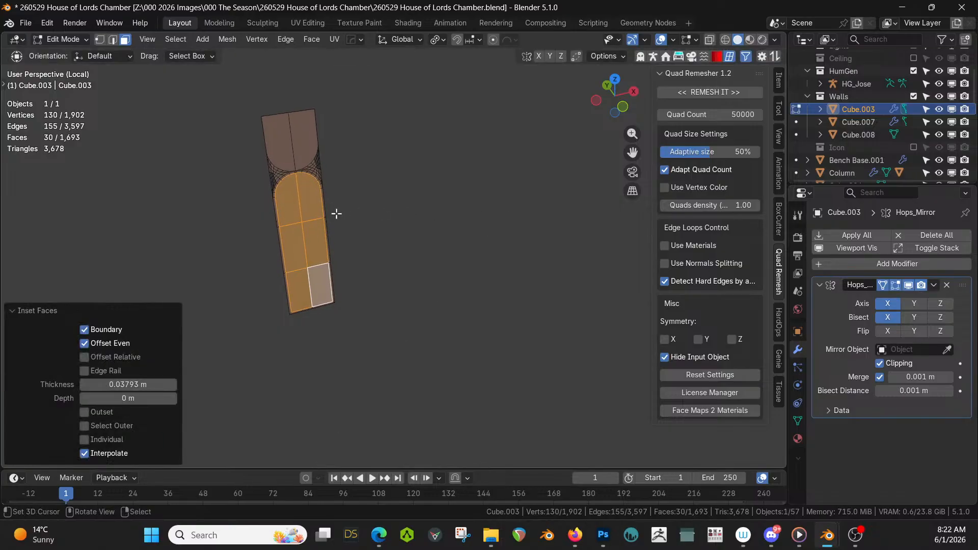
# Examine the inset border around the round-topped faces on the +X end panel up close and from an angle
pyautogui.hotkey('shift', '`')
pyautogui.press('w')
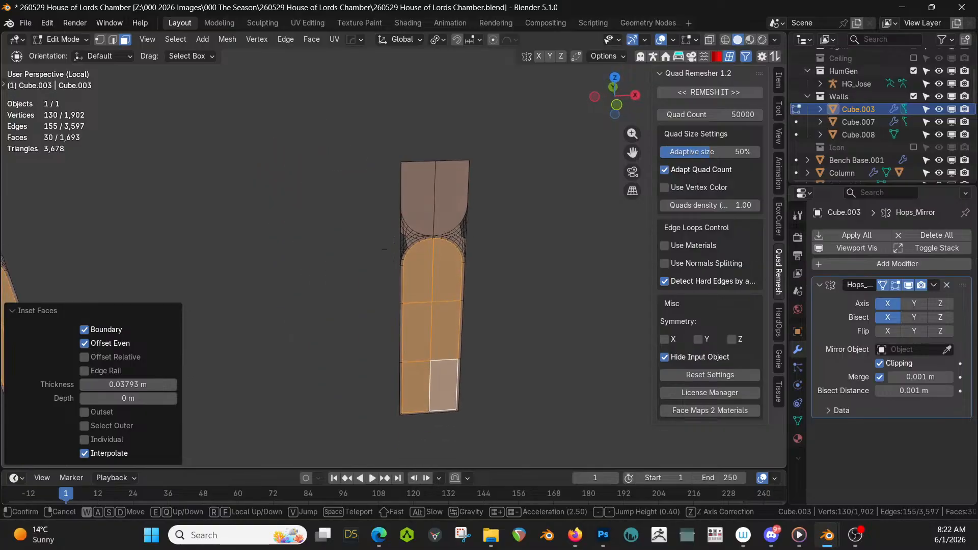
pyautogui.press('w')
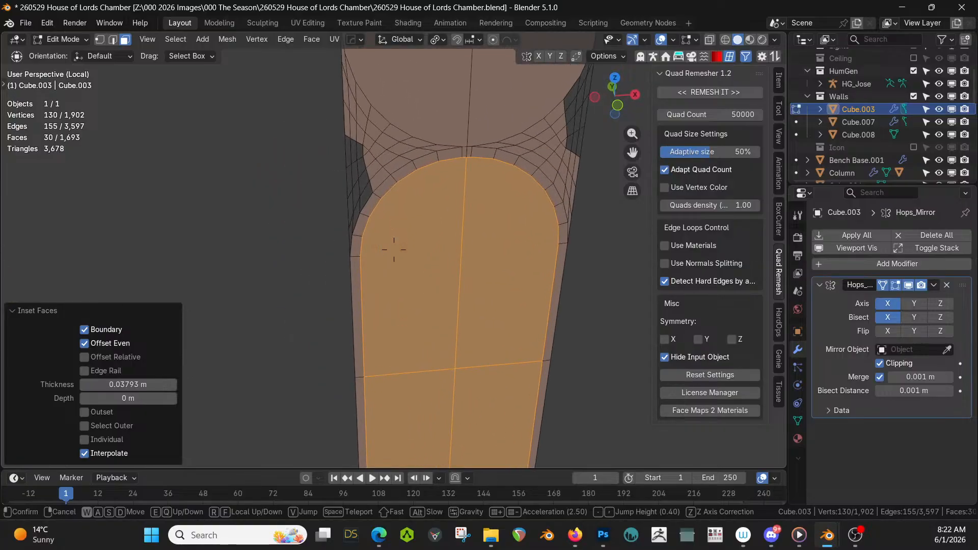
pyautogui.click(393, 249)
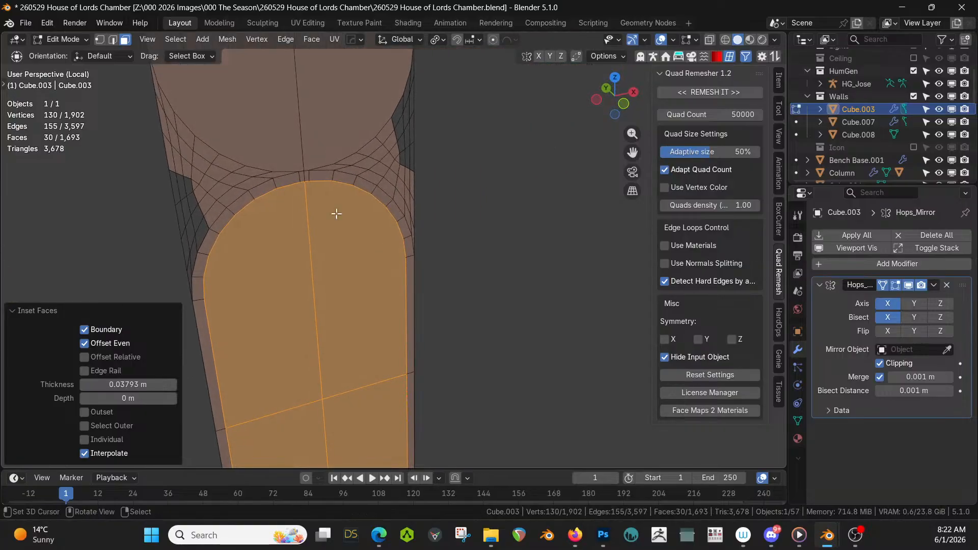
pyautogui.scroll(-5, 338, 213)
pyautogui.scroll(-2, 343, 217)
pyautogui.moveTo(344, 218); pyautogui.dragTo(397, 240, button='middle')
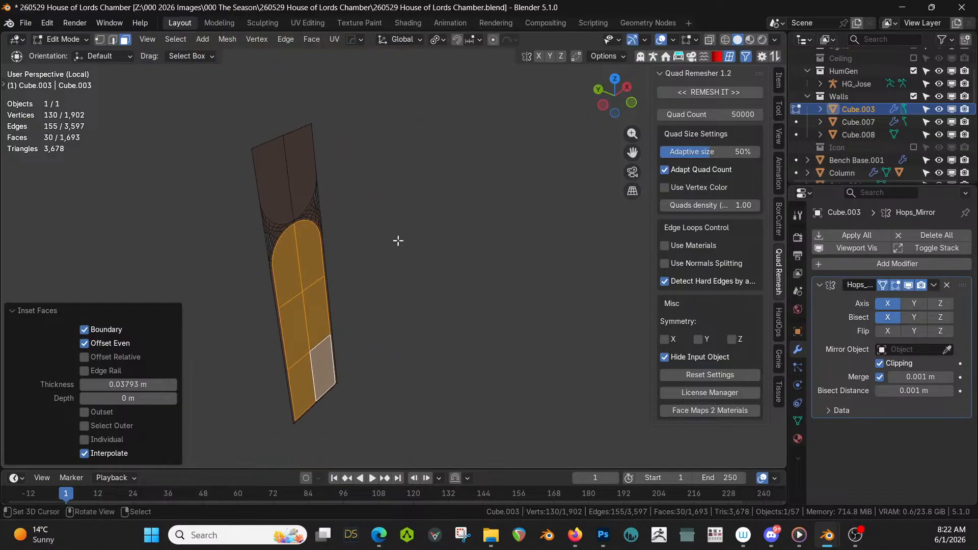
# Extrude the selected round-topped faces about 0.084 m inward along their normals and reveal the hidden wall geometry
pyautogui.press('e')
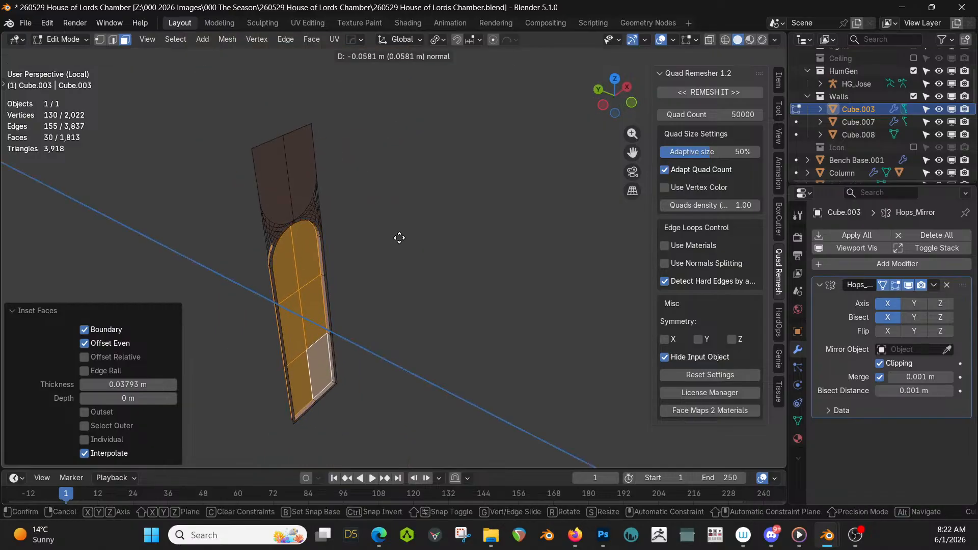
pyautogui.click(396, 228)
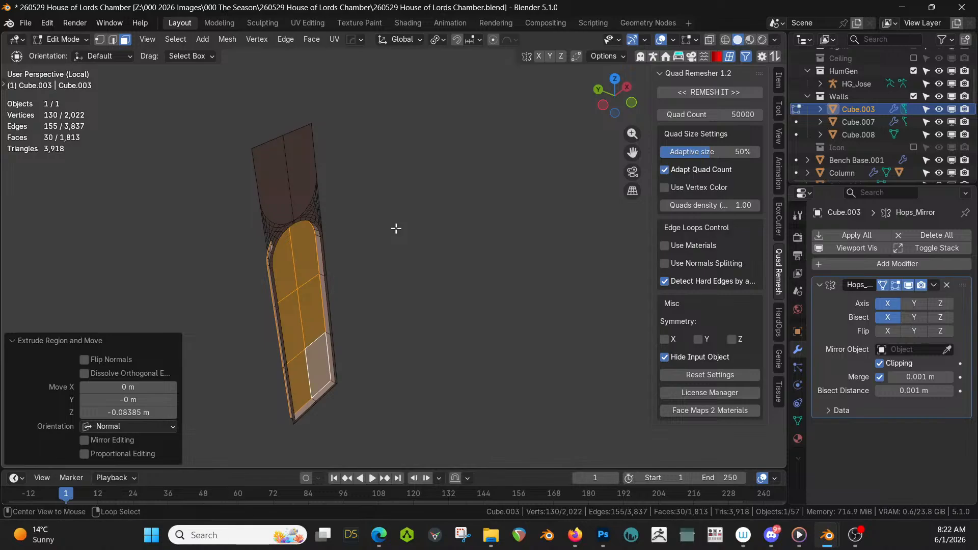
pyautogui.hotkey('alt', 'h')
# Examine the recessed round-topped panels along the long wall in Object Mode, up close and from an angle
pyautogui.press('Tab')
pyautogui.scroll(-3, 395, 227)
pyautogui.moveTo(395, 227); pyautogui.dragTo(414, 279, button='middle')
pyautogui.scroll(4, 352, 222)
pyautogui.scroll(-2, 343, 220)
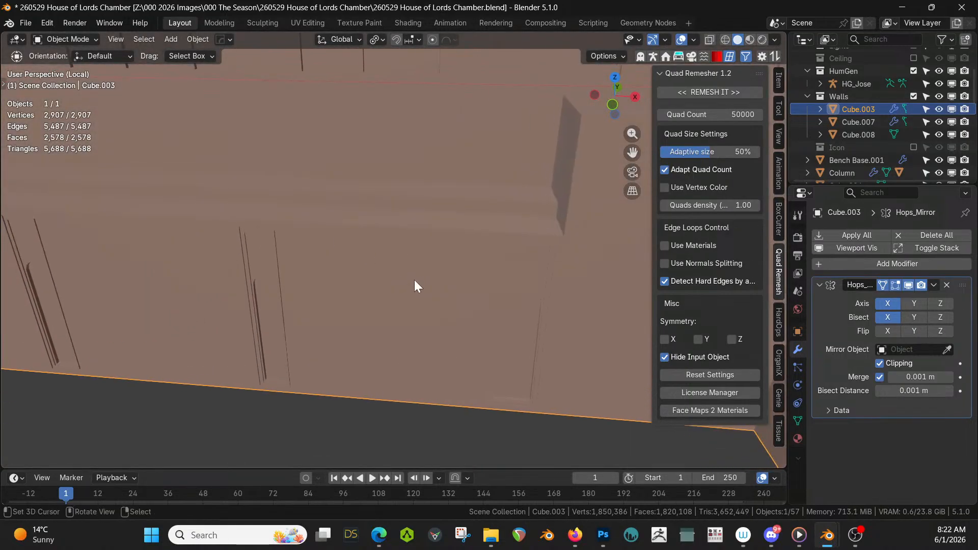
pyautogui.click(406, 535)
pyautogui.moveTo(264, 463); pyautogui.dragTo(415, 290, button='middle')
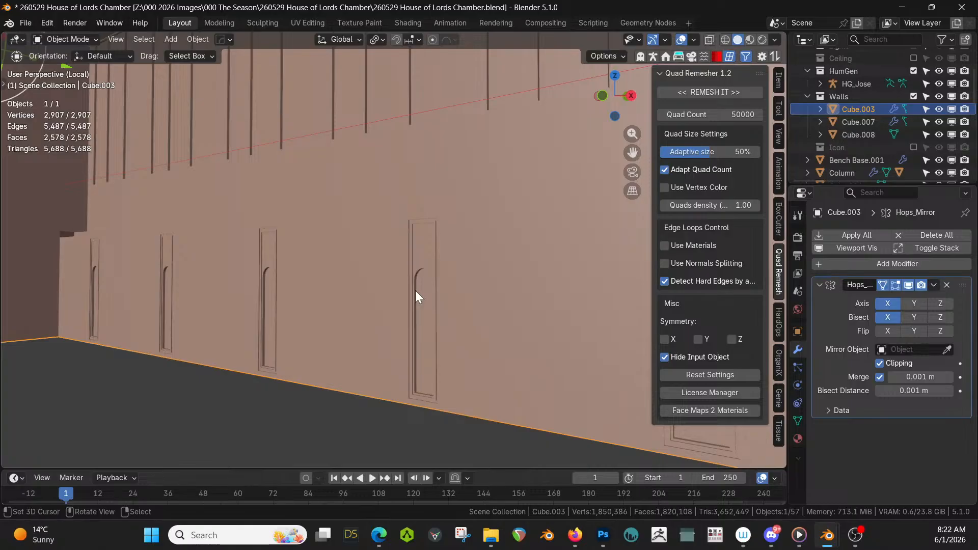
pyautogui.scroll(6, 438, 288)
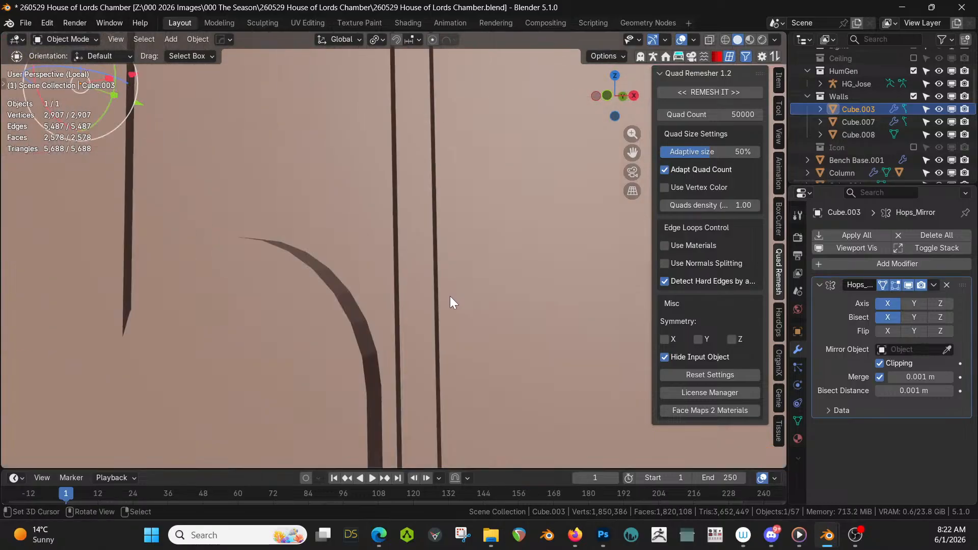
pyautogui.scroll(-2, 451, 300)
pyautogui.scroll(-5, 450, 296)
# Select the six plain wall faces in the two bays between the moulded panels nearest the +X end
pyautogui.press('Tab')
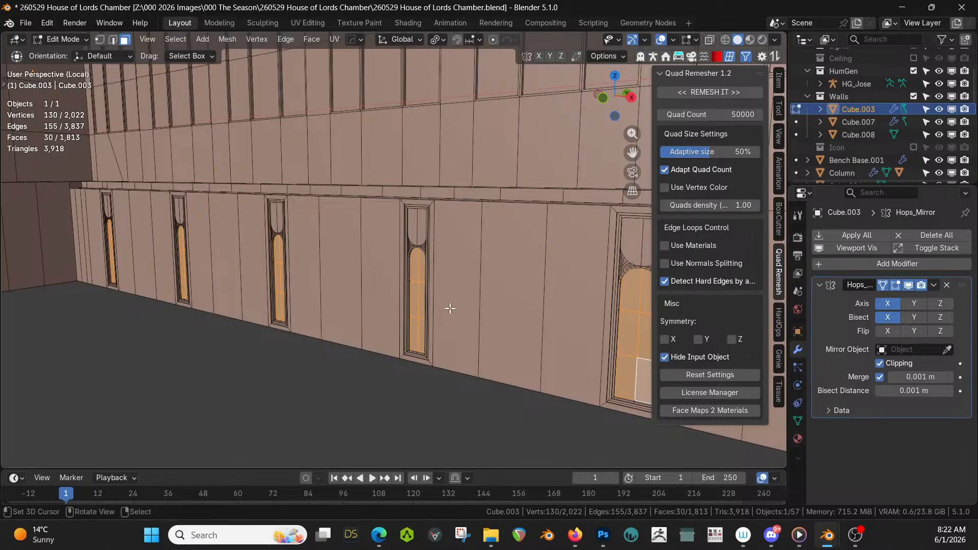
pyautogui.click(459, 284)
pyautogui.keyDown('shift'); pyautogui.click(524, 273); pyautogui.keyUp('shift')
pyautogui.keyDown('shift'); pyautogui.click(560, 275); pyautogui.keyUp('shift')
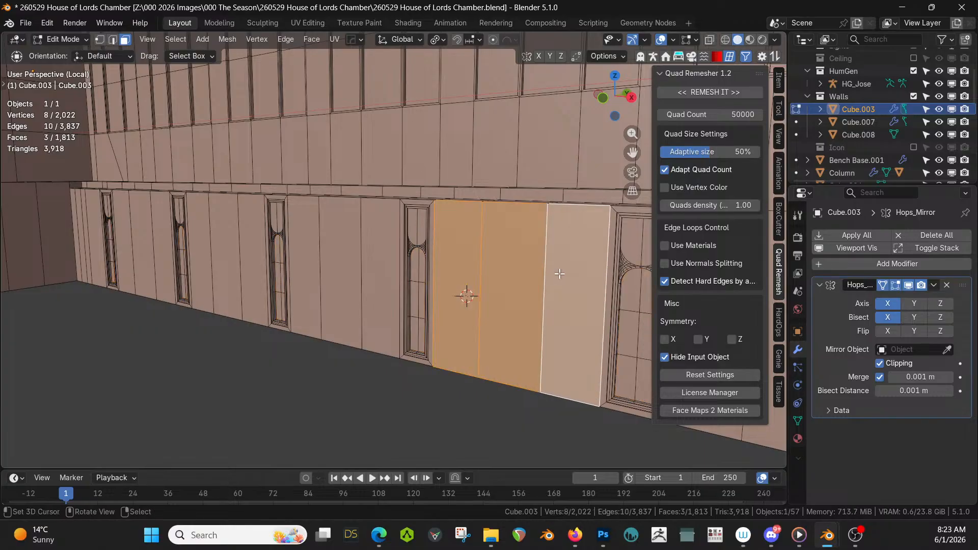
pyautogui.moveTo(560, 275); pyautogui.dragTo(600, 291, button='middle')
pyautogui.keyDown('shift'); pyautogui.click(329, 235); pyautogui.keyUp('shift')
pyautogui.keyDown('shift'); pyautogui.click(263, 235); pyautogui.keyUp('shift')
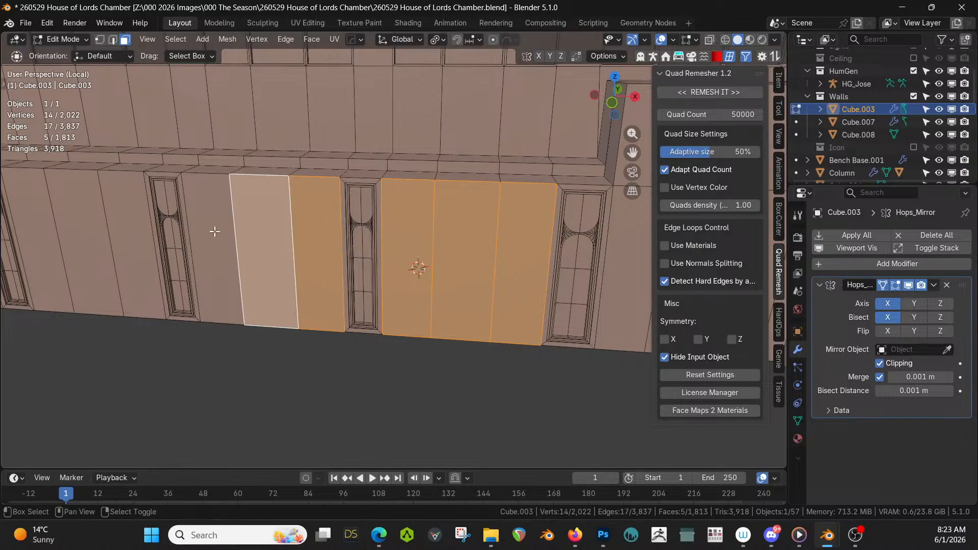
pyautogui.keyDown('shift'); pyautogui.click(214, 232); pyautogui.keyUp('shift')
# Add the six plain wall faces in the two remaining bays toward the -X end to the selection
pyautogui.moveTo(248, 230); pyautogui.dragTo(382, 286, button='middle')
pyautogui.keyDown('shift'); pyautogui.click(382, 285); pyautogui.keyUp('shift')
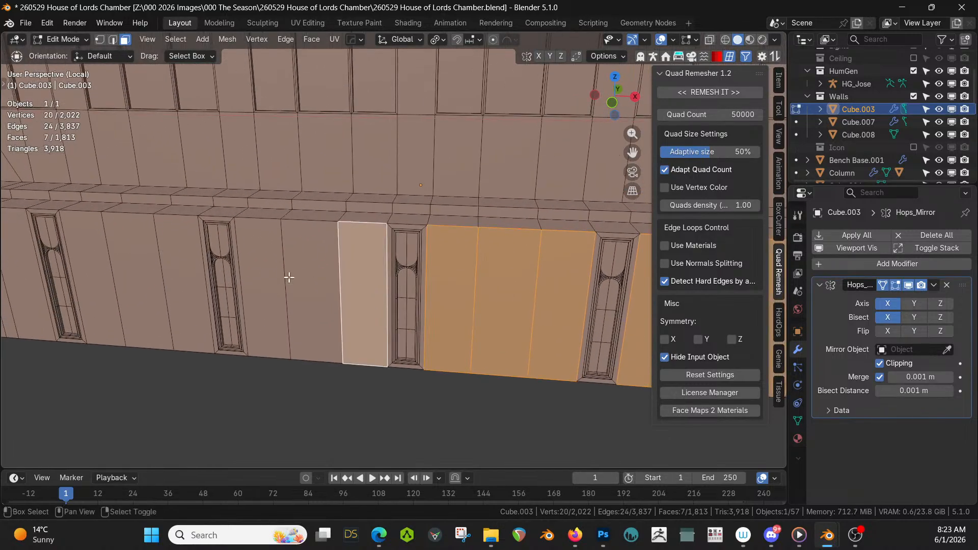
pyautogui.keyDown('shift'); pyautogui.click(299, 274); pyautogui.keyUp('shift')
pyautogui.keyDown('shift'); pyautogui.click(276, 268); pyautogui.keyUp('shift')
pyautogui.moveTo(284, 275); pyautogui.dragTo(516, 293, button='middle')
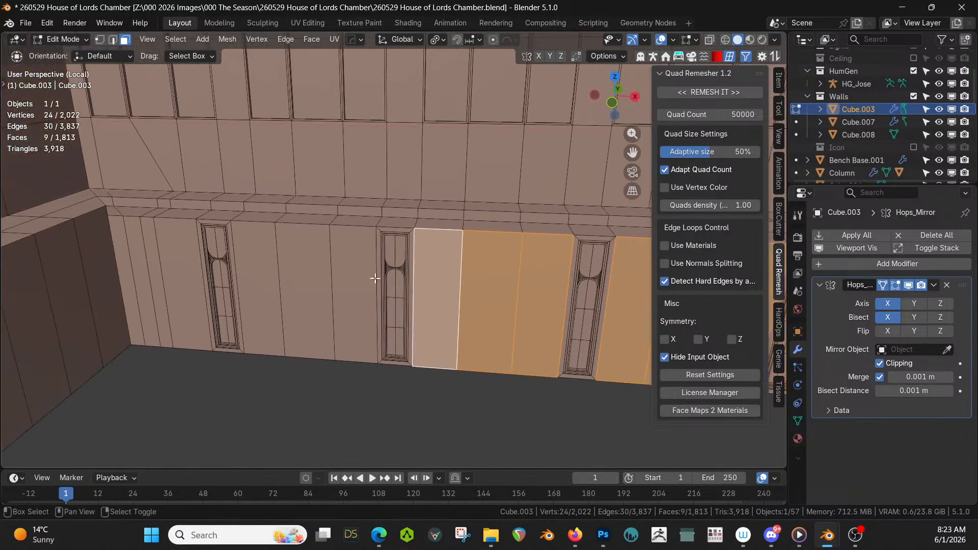
pyautogui.keyDown('shift'); pyautogui.click(342, 275); pyautogui.keyUp('shift')
pyautogui.keyDown('shift'); pyautogui.click(295, 271); pyautogui.keyUp('shift')
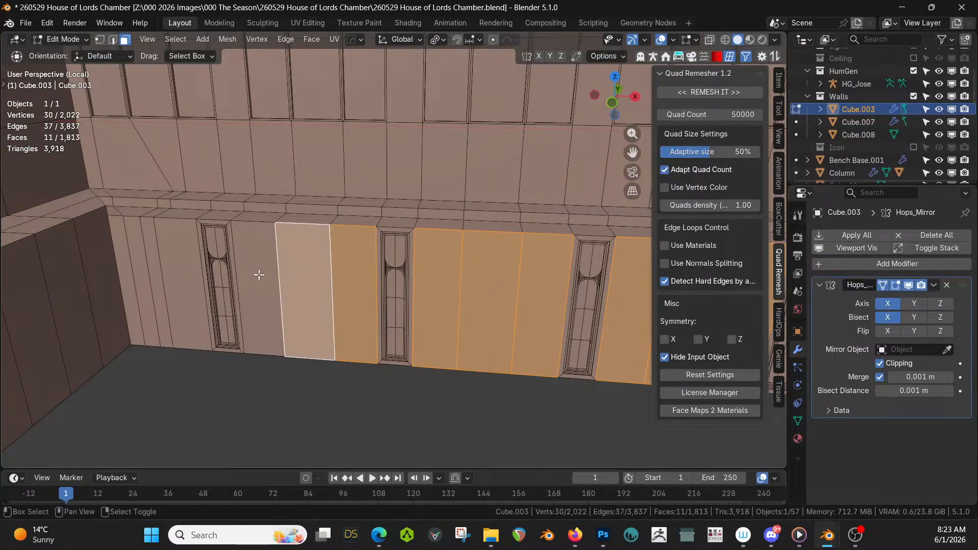
pyautogui.keyDown('shift'); pyautogui.click(259, 275); pyautogui.keyUp('shift')
# Try subdividing the twelve selected wall faces with one cut, and undo the subdivision
pyautogui.moveTo(259, 275); pyautogui.dragTo(299, 354, button='middle')
pyautogui.moveTo(397, 338)
pyautogui.mouseDown(button='middle')
pyautogui.moveTo(360, 332)
pyautogui.moveTo(385, 327)
pyautogui.mouseUp(button='middle')
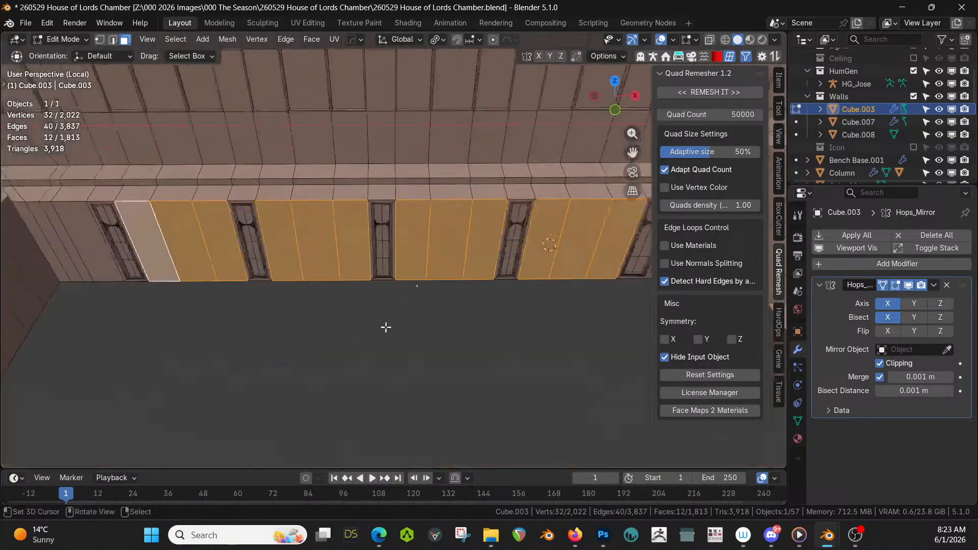
pyautogui.scroll(1, 386, 327)
pyautogui.rightClick(386, 327)
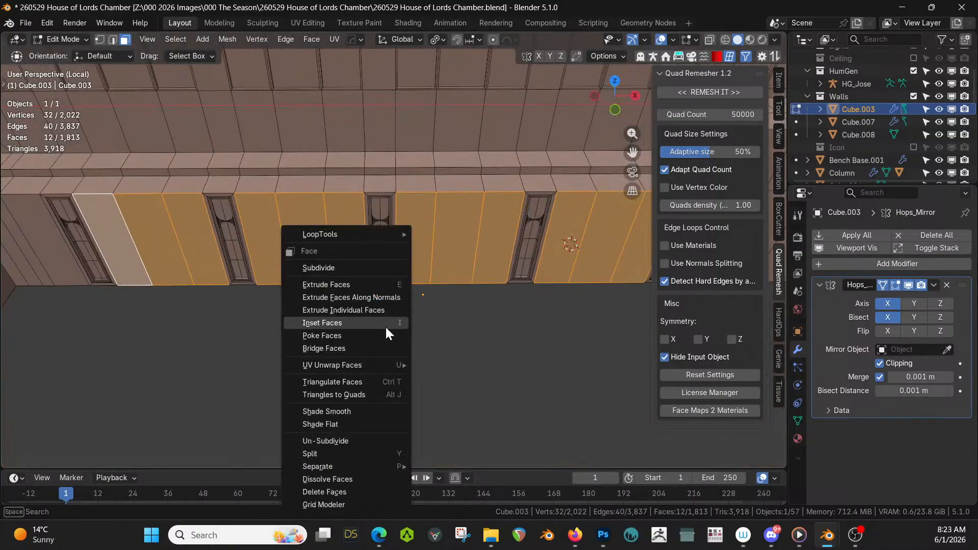
pyautogui.click(340, 269)
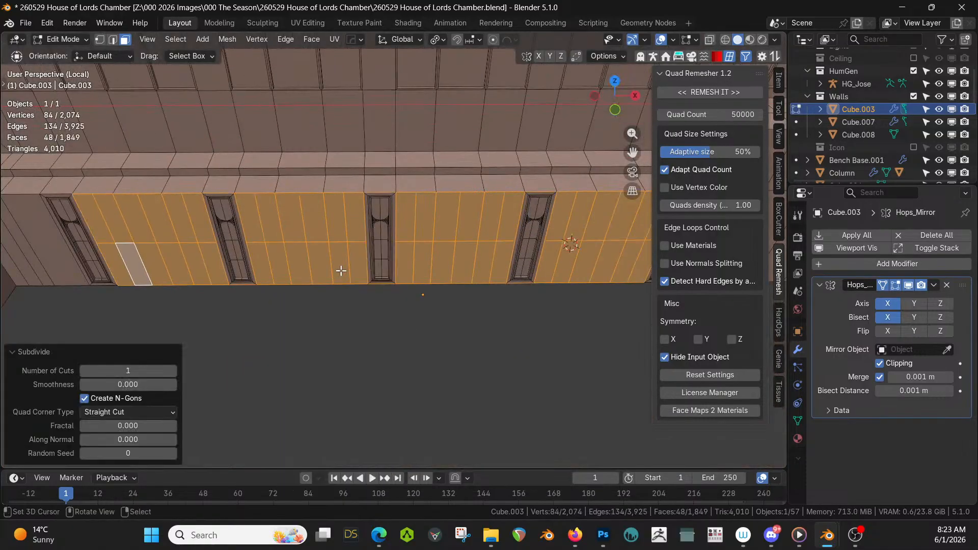
pyautogui.press('1')
pyautogui.moveTo(388, 288); pyautogui.dragTo(429, 289, button='middle')
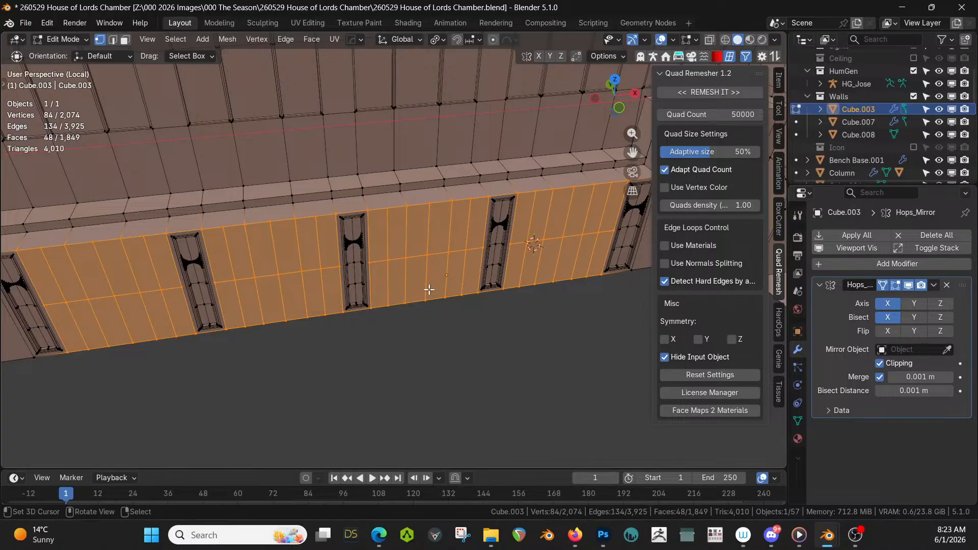
pyautogui.hotkey('ctrl', 'z')
pyautogui.hotkey('ctrl', 'z')
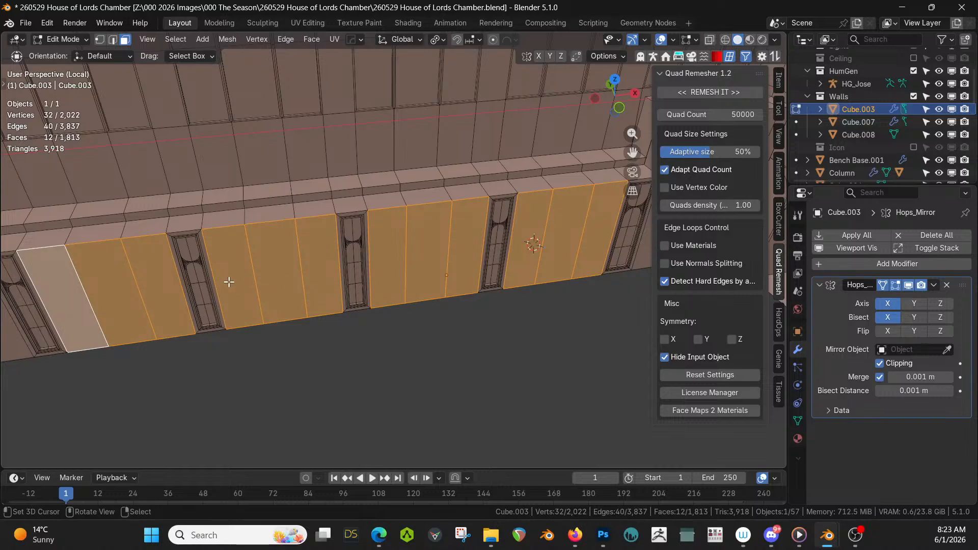
pyautogui.click(101, 302)
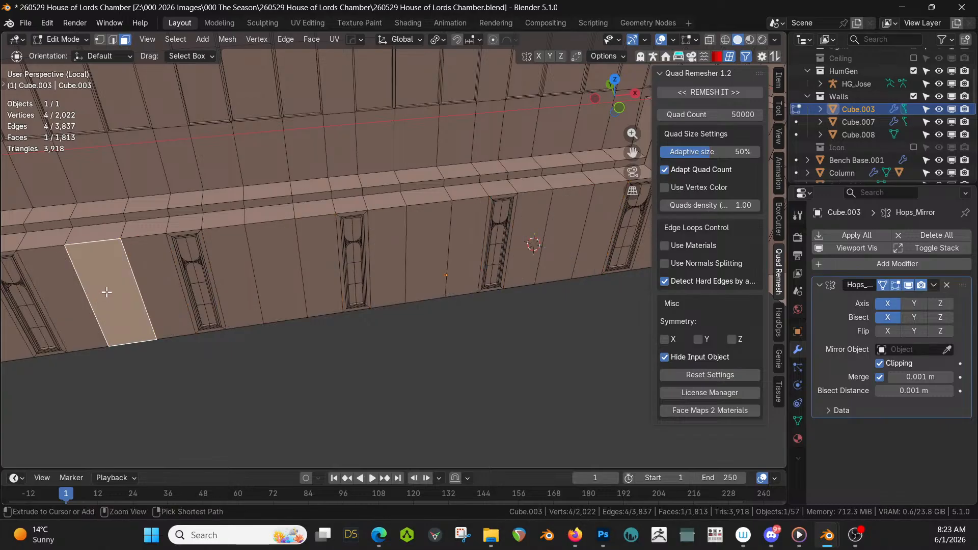
pyautogui.hotkey('ctrl', 'r')
pyautogui.press('Escape')
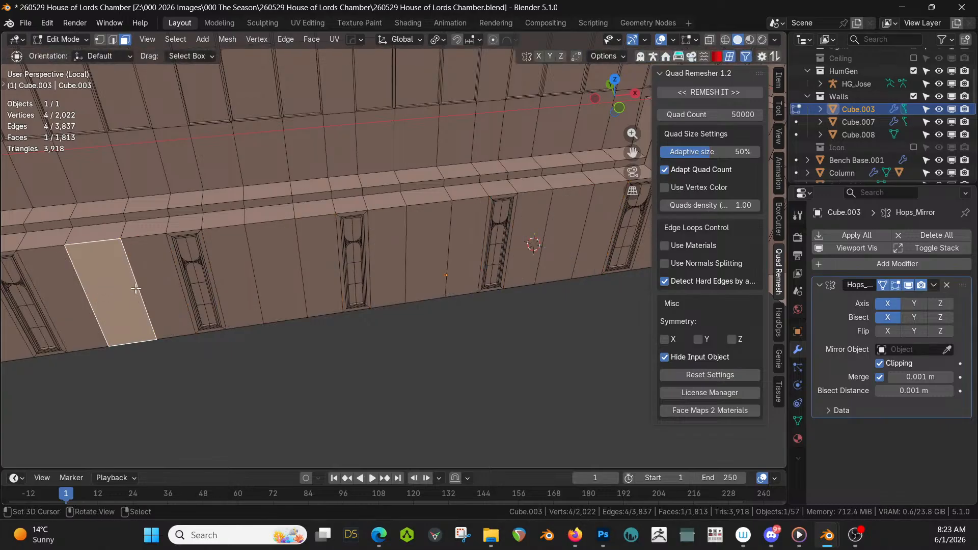
pyautogui.press('1')
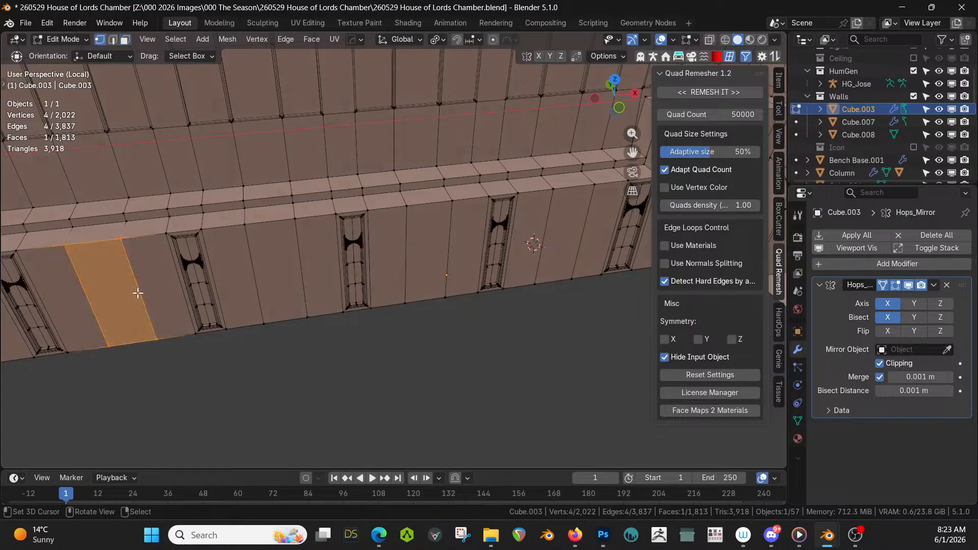
pyautogui.hotkey('alt', 'a')
pyautogui.press('2')
pyautogui.click(140, 298)
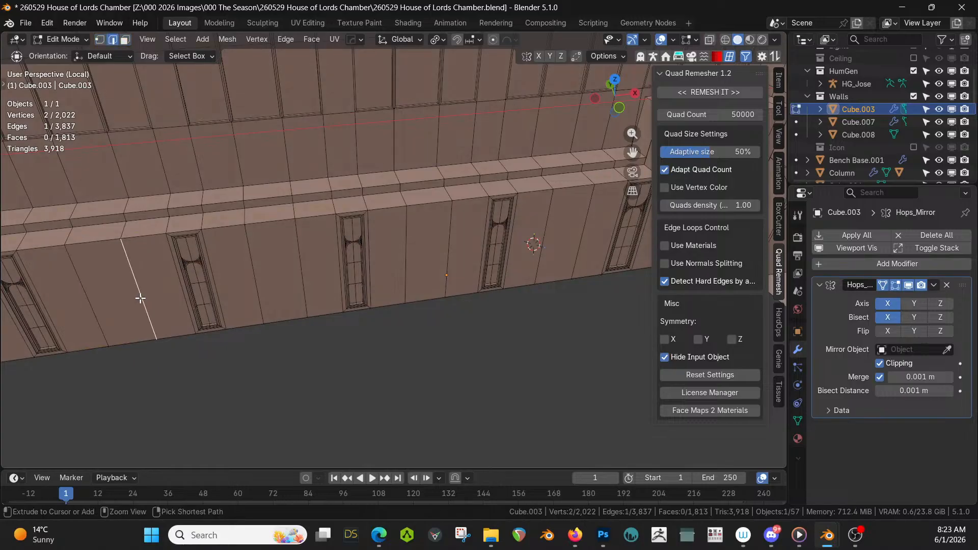
pyautogui.hotkey('ctrl', 'r')
pyautogui.press('Escape')
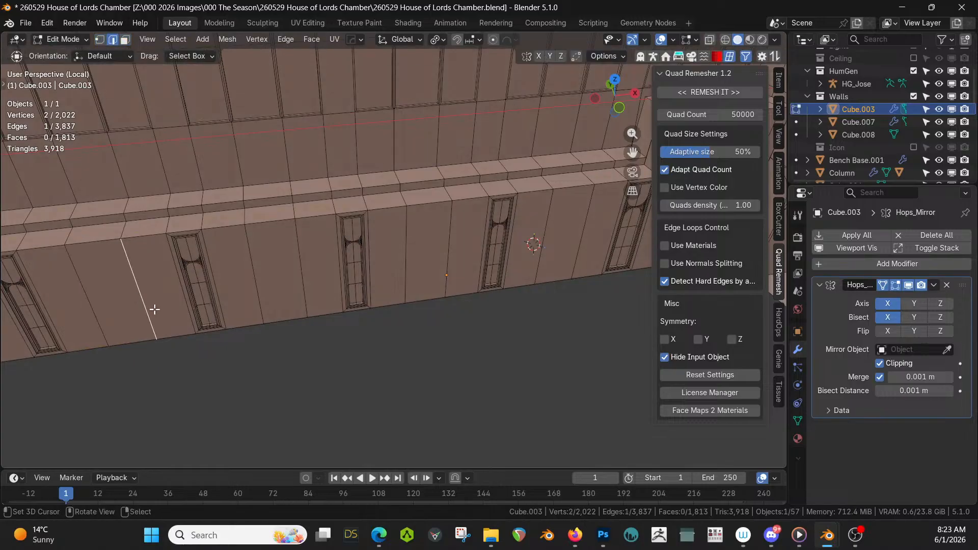
# Try subdividing the three plain wall faces in the bay nearest the -X end with one cut, and undo it
pyautogui.press('3')
pyautogui.click(154, 310)
pyautogui.keyDown('shift'); pyautogui.click(110, 293); pyautogui.keyUp('shift')
pyautogui.keyDown('shift'); pyautogui.click(79, 287); pyautogui.keyUp('shift')
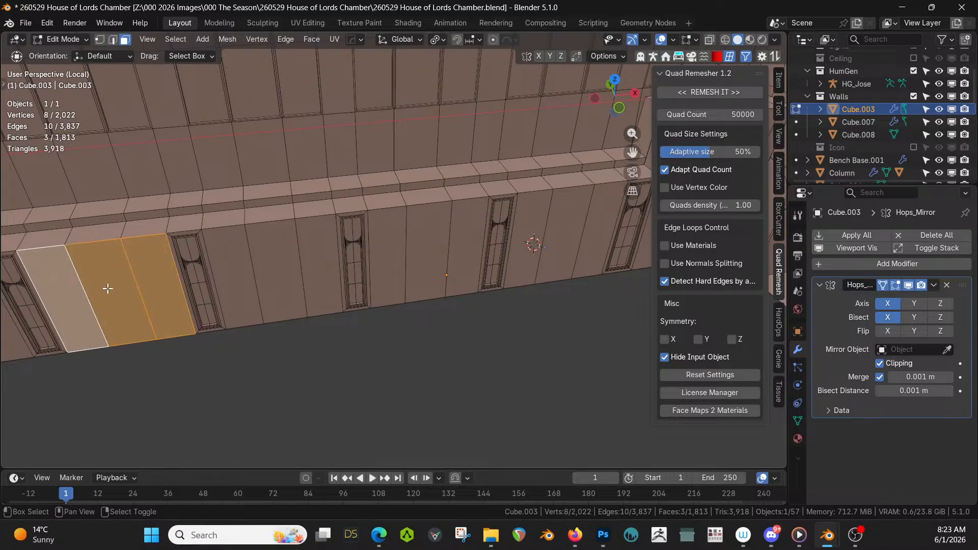
pyautogui.rightClick(229, 292)
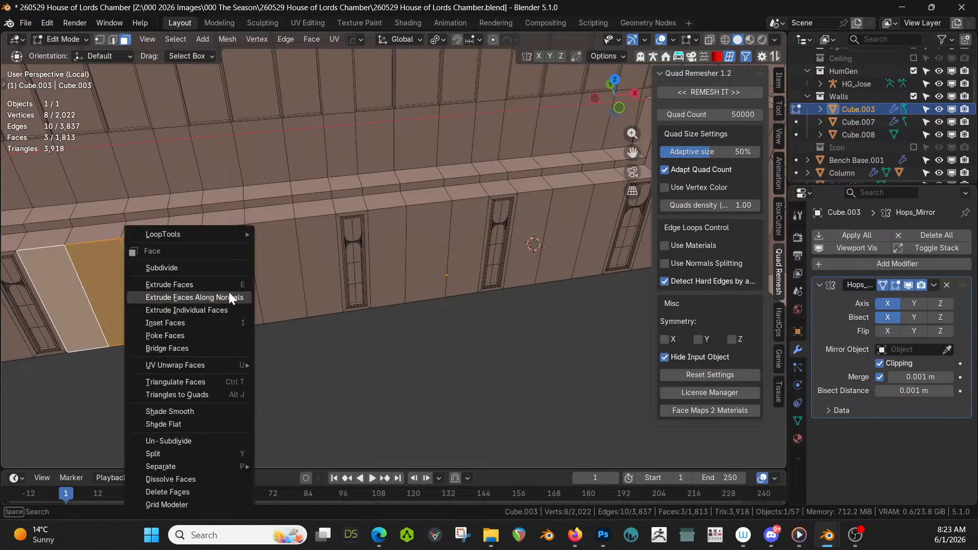
pyautogui.click(194, 267)
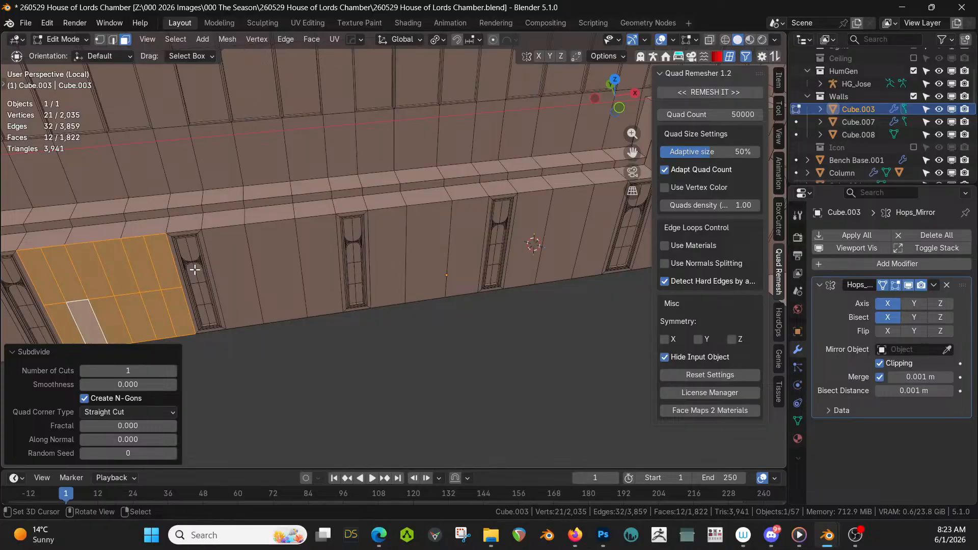
pyautogui.hotkey('ctrl', 'z')
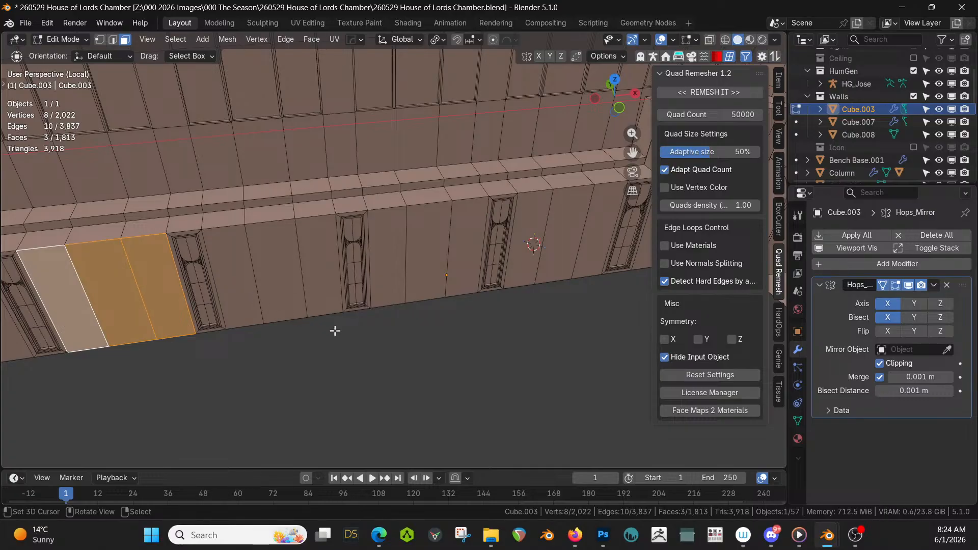
# Try insetting the three selected wall faces individually by about 0.337 m, and undo the inset
pyautogui.press('i')
pyautogui.press('i')
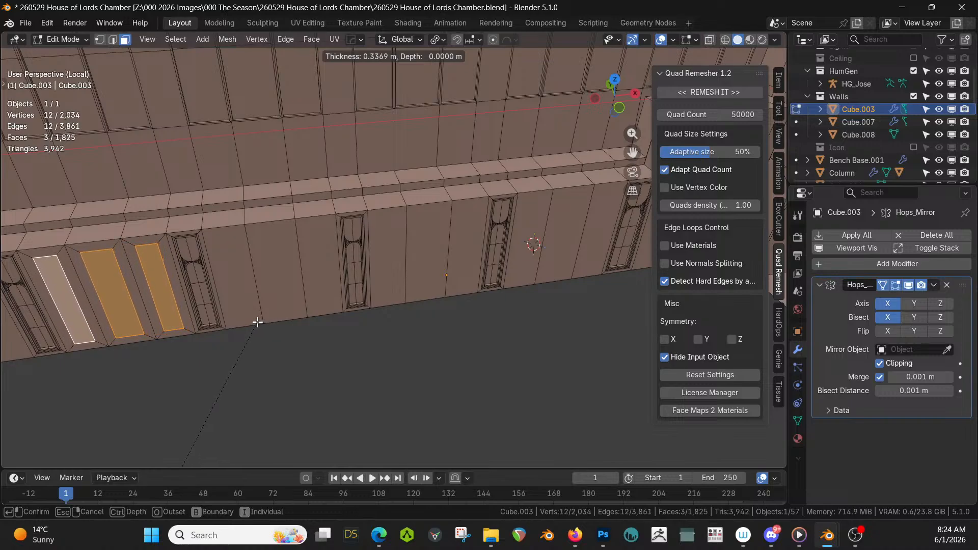
pyautogui.click(257, 322)
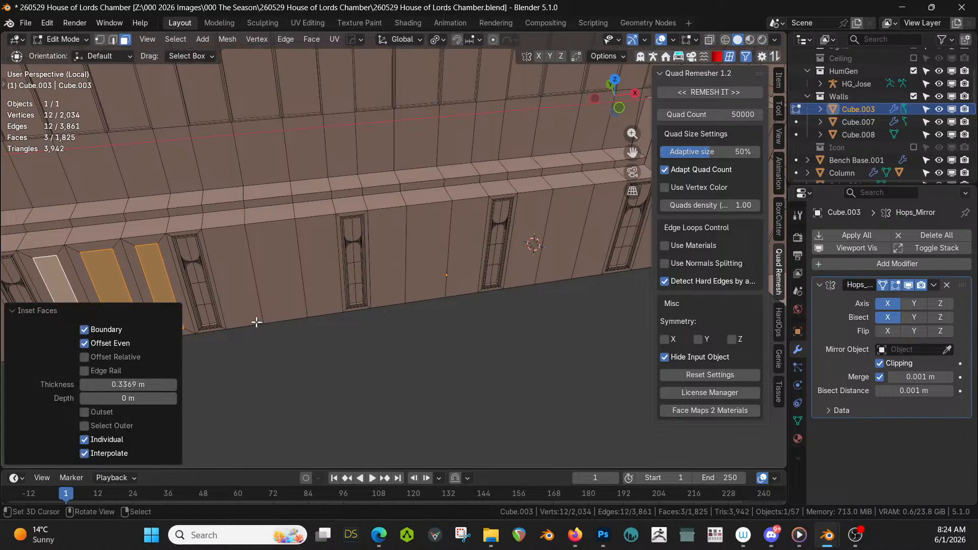
pyautogui.hotkey('ctrl', 'z')
# Select the middle plain wall face in each of the four bays between the moulded panels
pyautogui.click(120, 290)
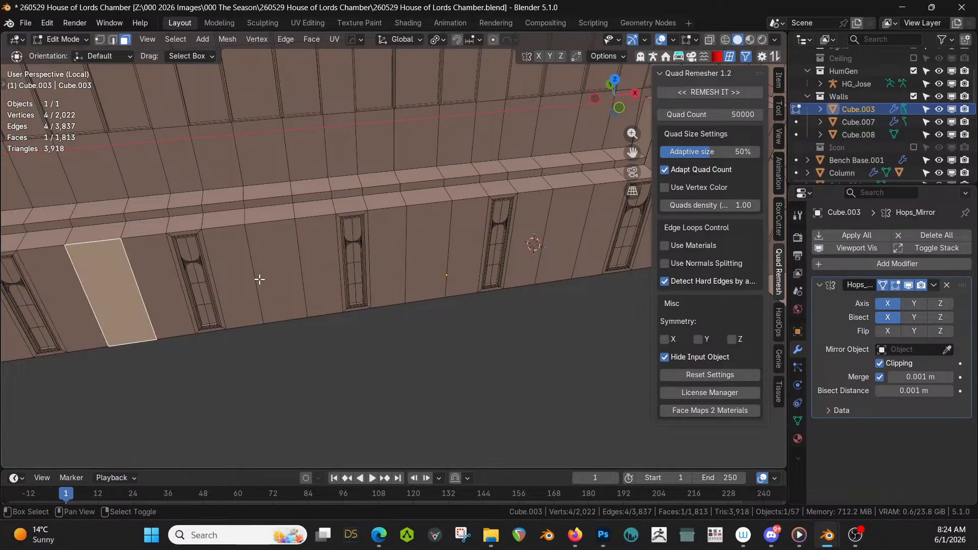
pyautogui.keyDown('shift'); pyautogui.click(270, 269); pyautogui.keyUp('shift')
pyautogui.keyDown('shift'); pyautogui.click(447, 239); pyautogui.keyUp('shift')
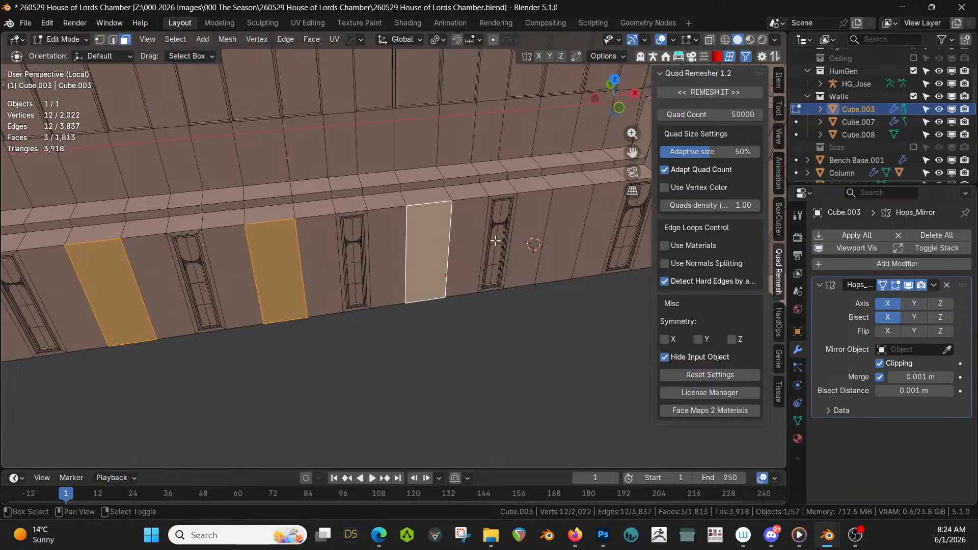
pyautogui.keyDown('shift'); pyautogui.click(561, 235); pyautogui.keyUp('shift')
pyautogui.keyDown('shift'); pyautogui.moveTo(550, 323); pyautogui.dragTo(325, 353, button='middle'); pyautogui.keyUp('shift')
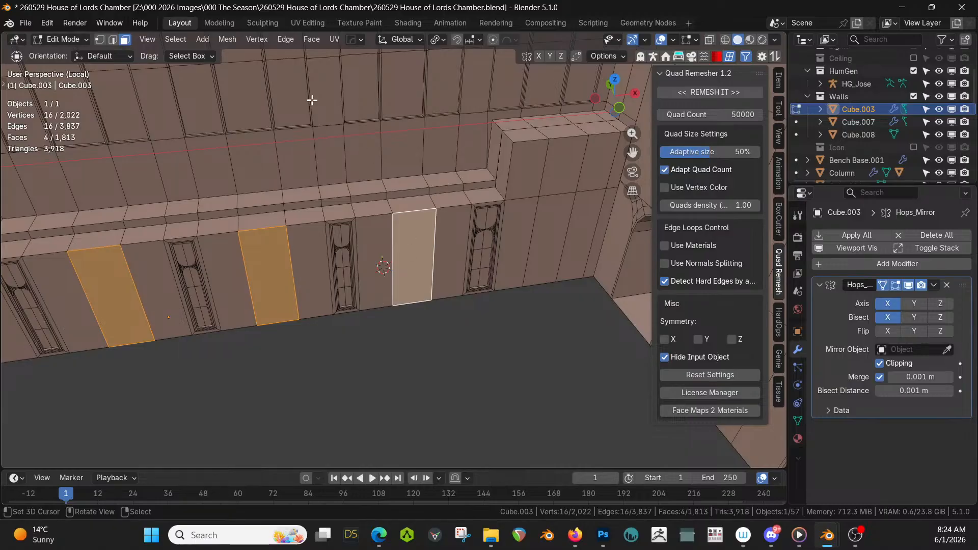
# Poke the four selected wall faces and reduce the selection to their centre vertices
pyautogui.click(312, 39)
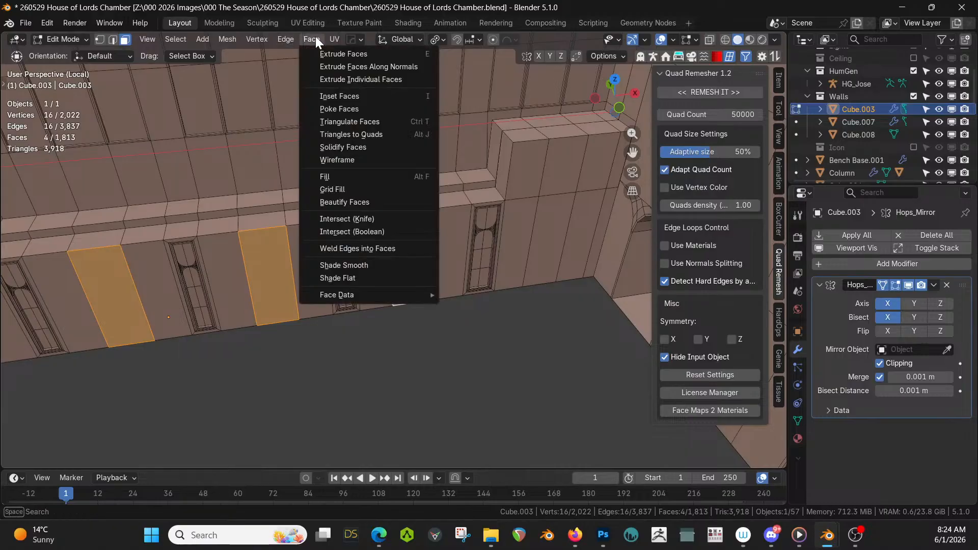
pyautogui.click(343, 109)
pyautogui.press('ctrl+KP_Subtract')
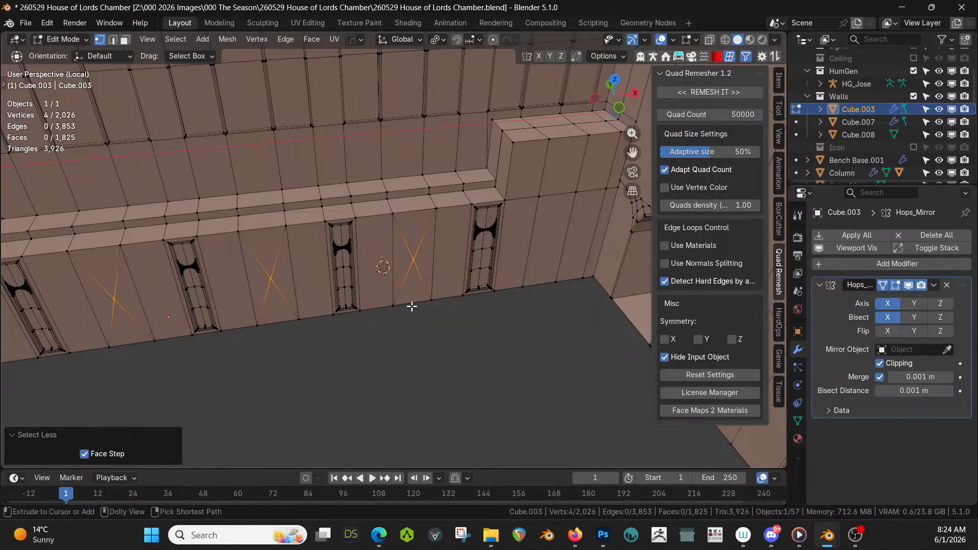
# Vertex-bevel the four centre points with a 0.773 m width, 4 segments, profile shape 0.083 and Clamp Overlap off
pyautogui.hotkey('ctrl', 'shift', 'b')
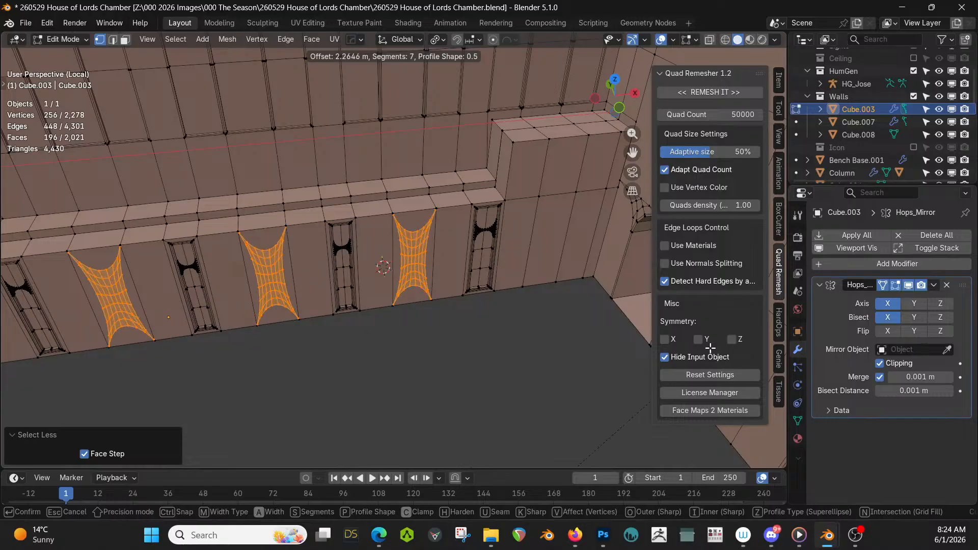
pyautogui.click(654, 349)
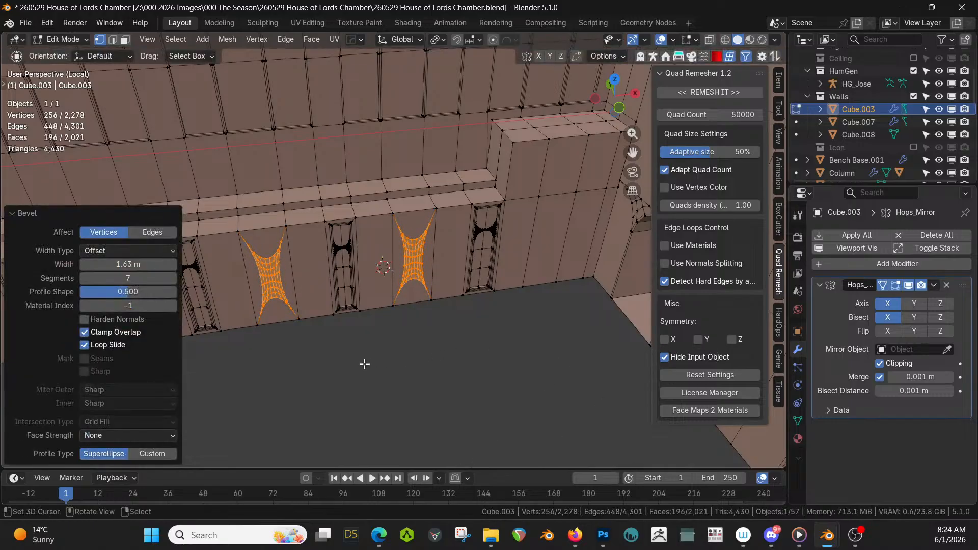
pyautogui.moveTo(133, 298); pyautogui.dragTo(73, 264)
pyautogui.click(84, 332)
pyautogui.scroll(5, 345, 287)
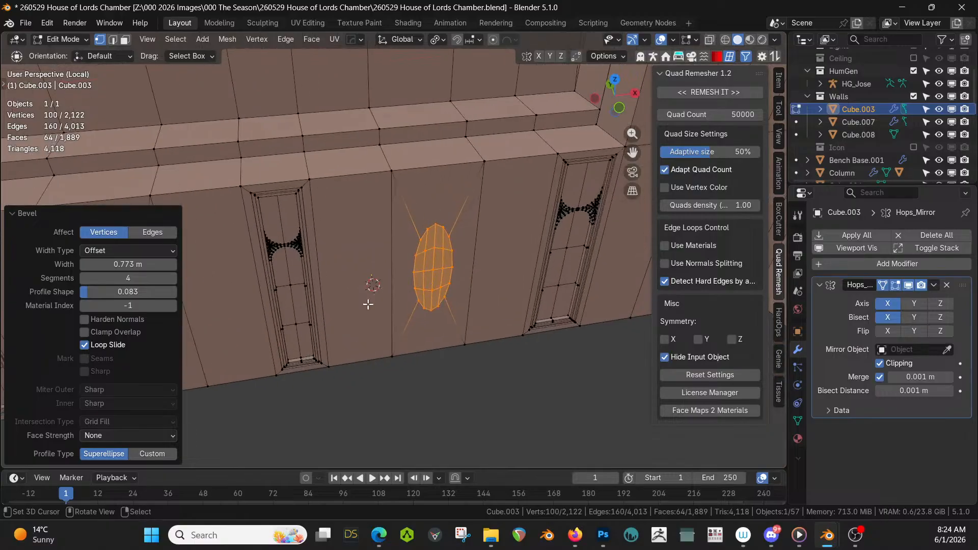
# Reduce the selection in the four bevelled ovals to their interior vertices and dissolve them, keeping each oval as one outlined face
pyautogui.moveTo(366, 304); pyautogui.dragTo(332, 284, button='middle')
pyautogui.keyDown('shift'); pyautogui.moveTo(371, 319); pyautogui.dragTo(524, 190, button='middle'); pyautogui.keyUp('shift')
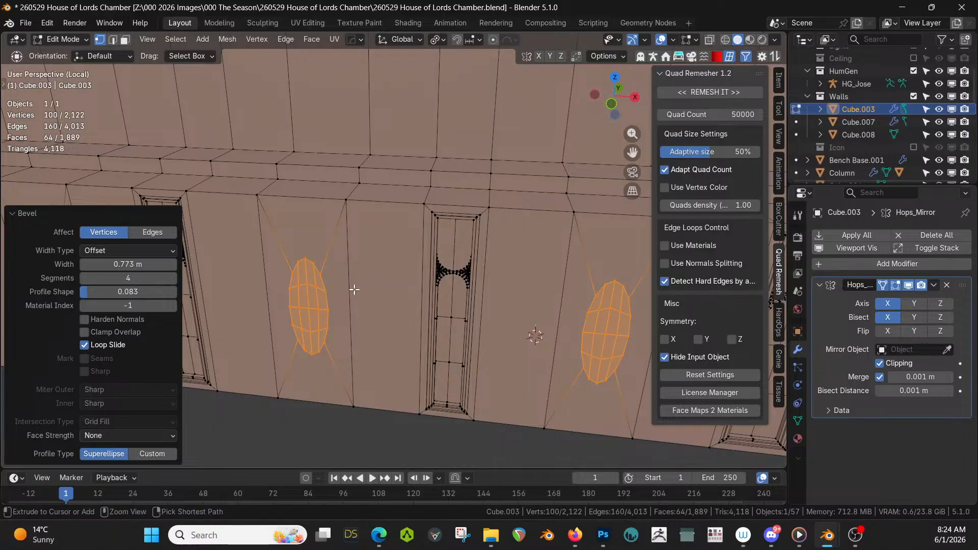
pyautogui.press('ctrl+KP_Add')
pyautogui.hotkey('ctrl', 'x')
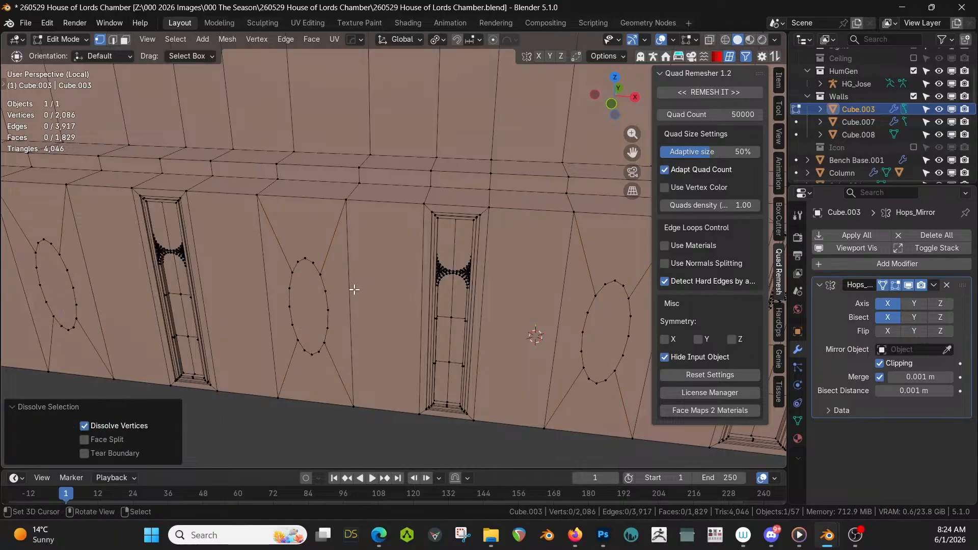
pyautogui.scroll(-1, 355, 289)
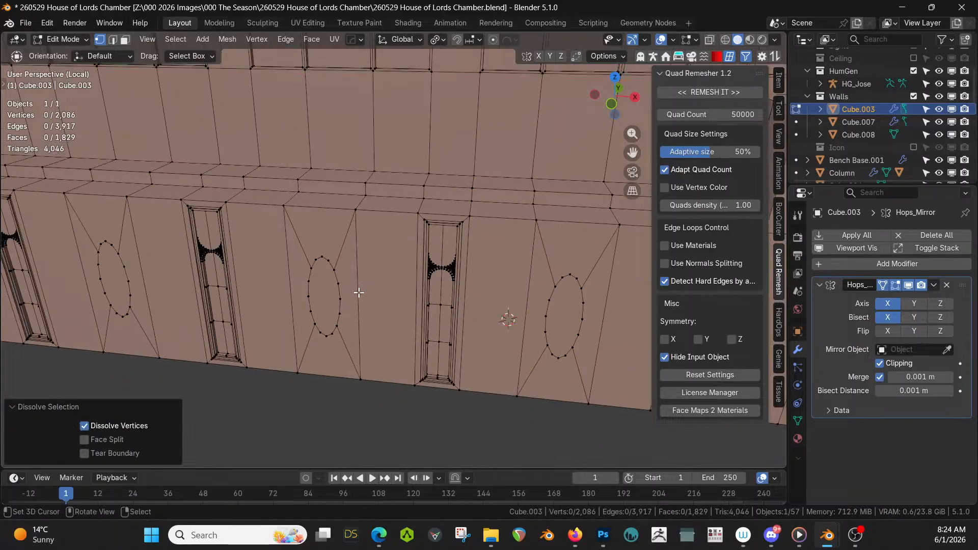
pyautogui.moveTo(271, 300); pyautogui.dragTo(469, 276, button='middle')
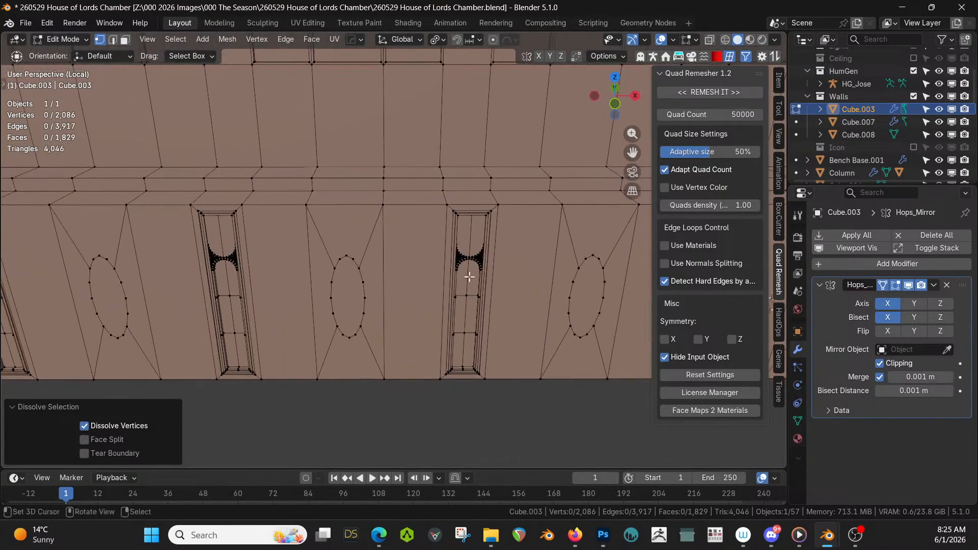
# Select the oval outline and its four diagonal edges in the first plain bay, leaving out the bay's top edge
pyautogui.scroll(-1, 353, 278)
pyautogui.press('2')
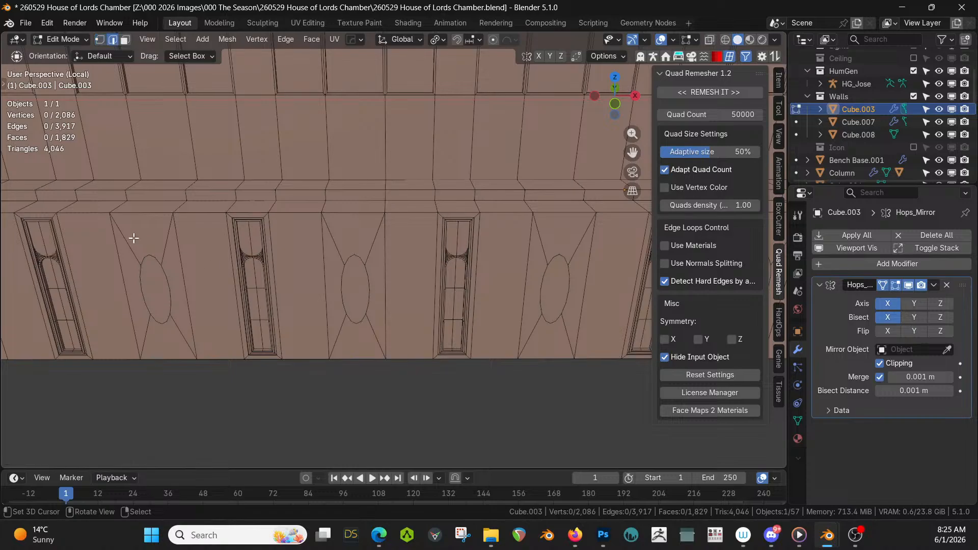
pyautogui.rightClick(130, 247)
pyautogui.keyDown('alt'); pyautogui.keyDown('shift'); pyautogui.rightClick(157, 260); pyautogui.keyUp('shift'); pyautogui.keyUp('alt')
pyautogui.hotkey('ctrl', 'z')
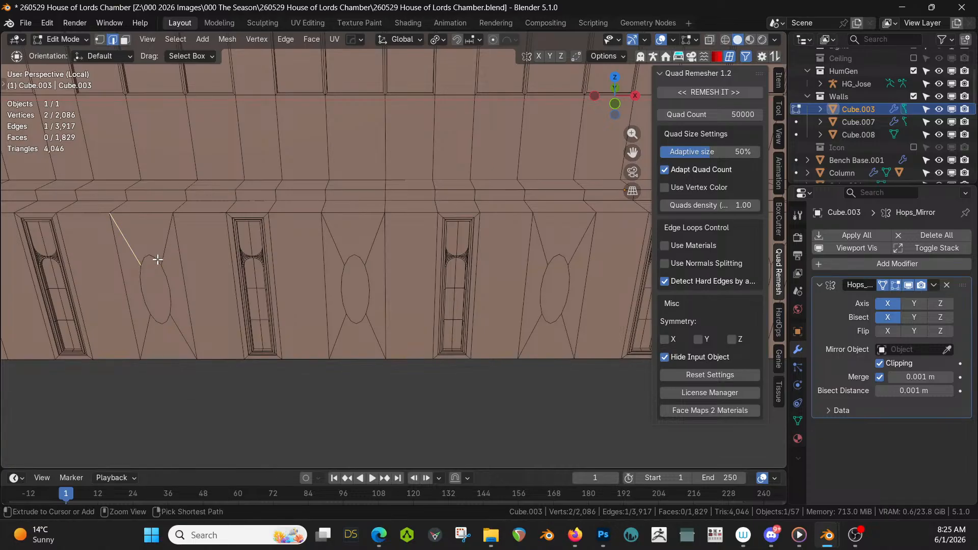
pyautogui.rightClick(136, 217)
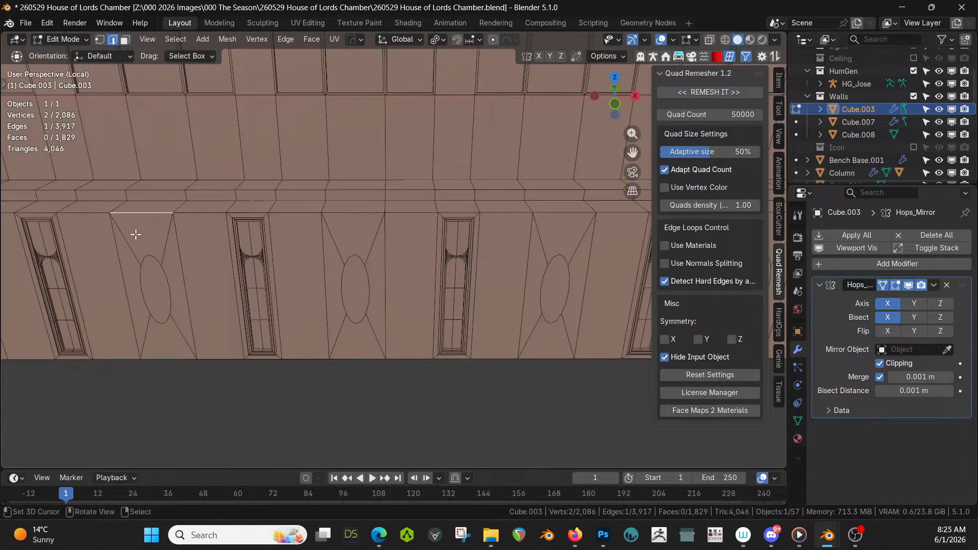
pyautogui.press('c')
pyautogui.moveTo(151, 295)
pyautogui.mouseDown()
pyautogui.moveTo(161, 316)
pyautogui.moveTo(151, 252)
pyautogui.moveTo(147, 290)
pyautogui.mouseUp()
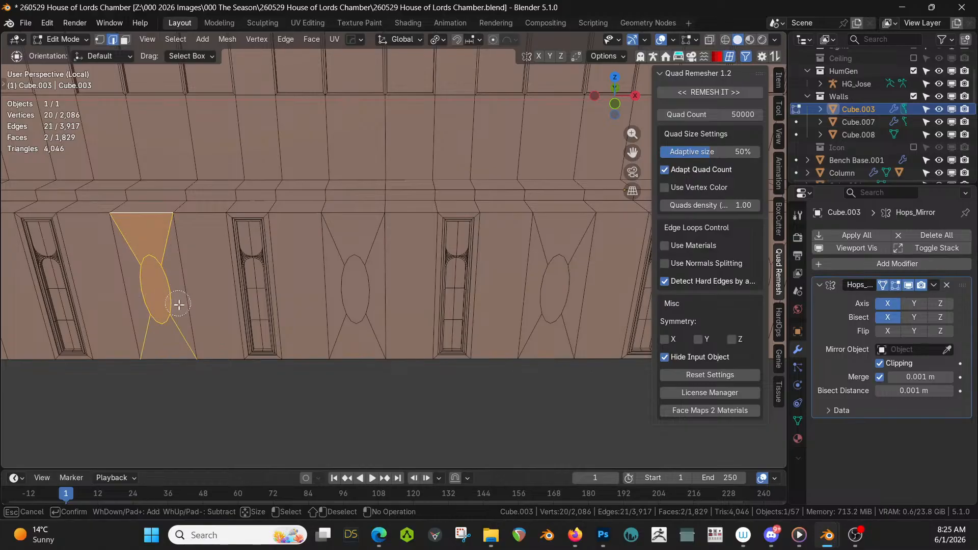
pyautogui.press('Escape')
pyautogui.keyDown('shift'); pyautogui.rightClick(141, 216); pyautogui.keyUp('shift')
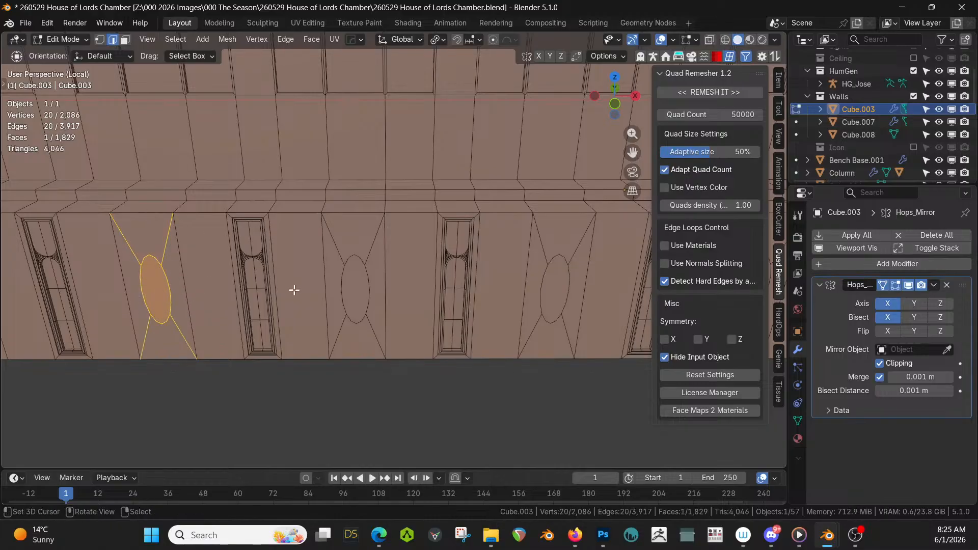
# Add the oval outlines and diagonal edges of the other three plain bays to the edge selection
pyautogui.press('c')
pyautogui.moveTo(362, 326)
pyautogui.mouseDown()
pyautogui.moveTo(348, 293)
pyautogui.moveTo(359, 234)
pyautogui.moveTo(358, 316)
pyautogui.moveTo(498, 305)
pyautogui.moveTo(539, 327)
pyautogui.moveTo(552, 321)
pyautogui.moveTo(550, 270)
pyautogui.moveTo(563, 266)
pyautogui.moveTo(558, 286)
pyautogui.mouseUp()
pyautogui.rightClick(557, 288)
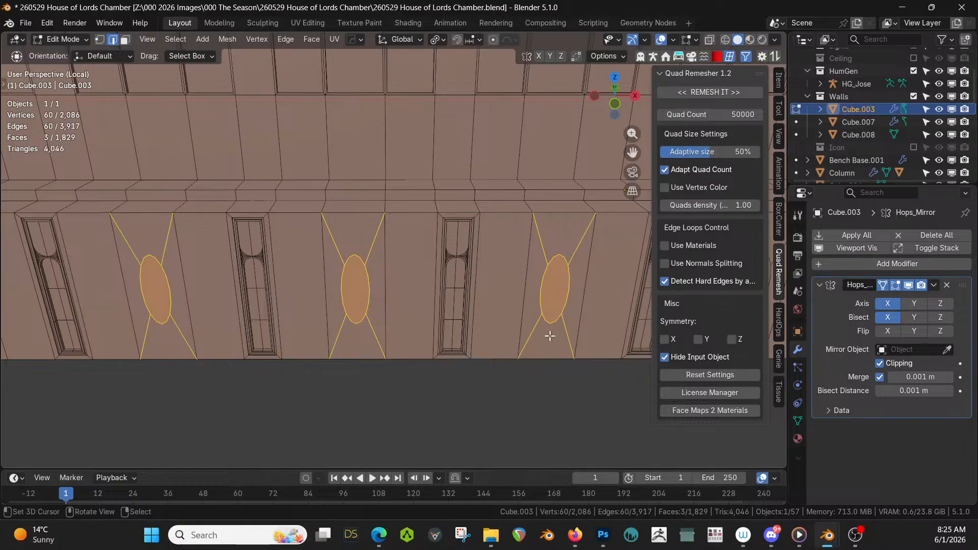
pyautogui.keyDown('shift'); pyautogui.moveTo(550, 336); pyautogui.dragTo(272, 340, button='middle'); pyautogui.keyUp('shift')
pyautogui.press('c')
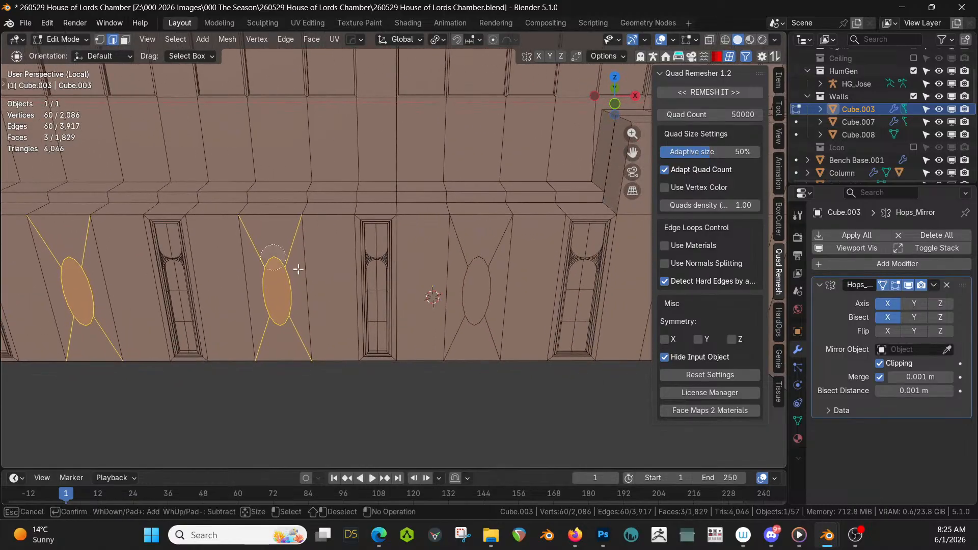
pyautogui.moveTo(492, 324)
pyautogui.mouseDown()
pyautogui.moveTo(471, 320)
pyautogui.moveTo(468, 285)
pyautogui.moveTo(481, 271)
pyautogui.moveTo(474, 321)
pyautogui.mouseUp()
pyautogui.rightClick(385, 305)
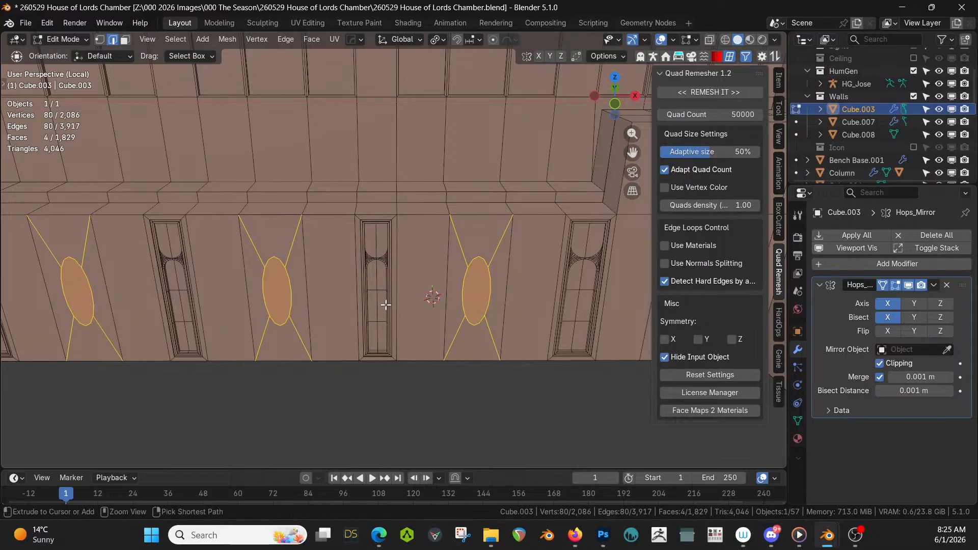
# Try bevelling the selected oval and diagonal edges by 0.0416 m with one segment, and undo the bevel
pyautogui.hotkey('ctrl', 'b')
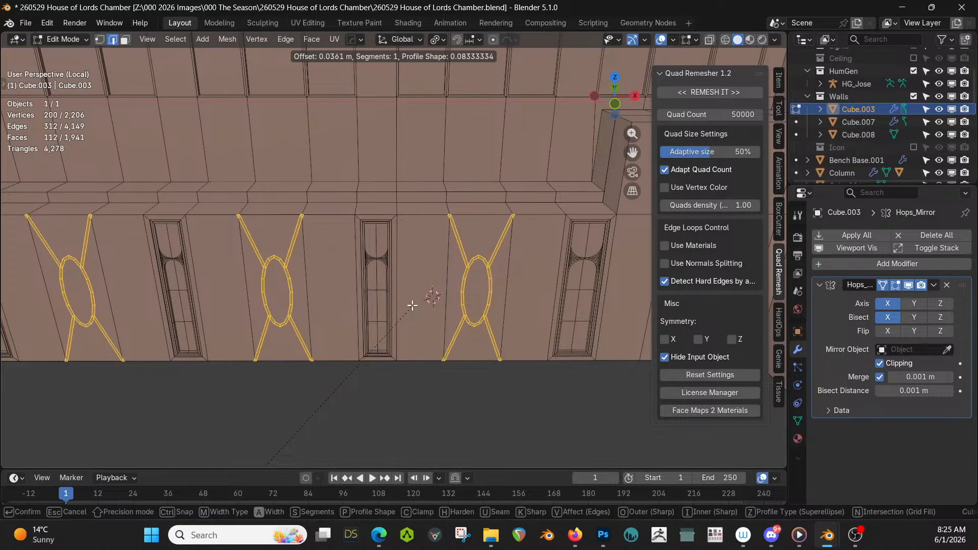
pyautogui.click(417, 305)
pyautogui.scroll(3, 420, 305)
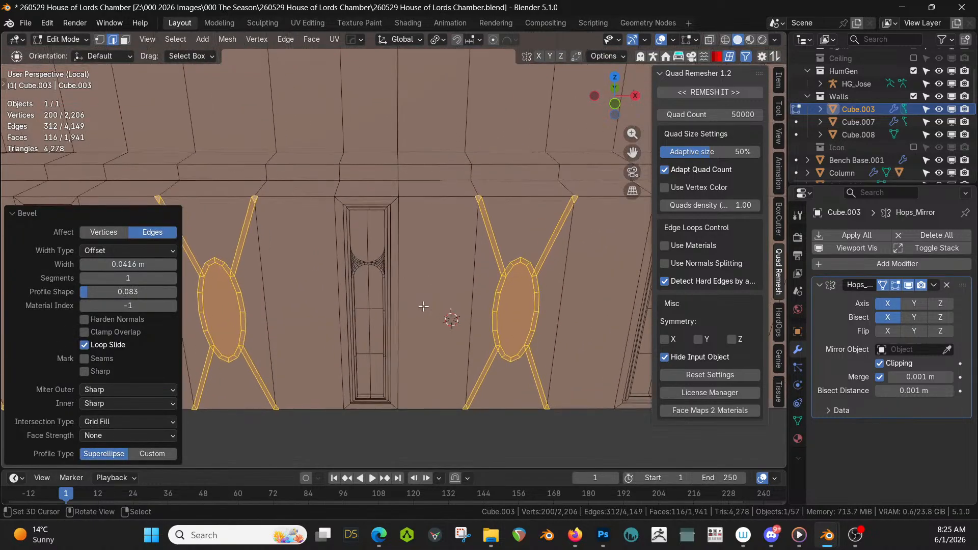
pyautogui.moveTo(423, 306); pyautogui.dragTo(454, 305, button='middle')
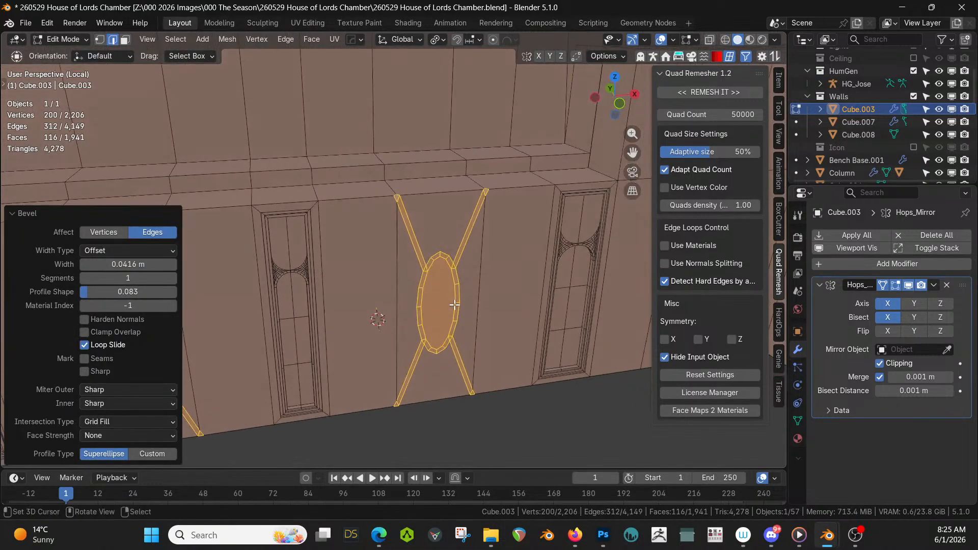
pyautogui.hotkey('ctrl', 'z')
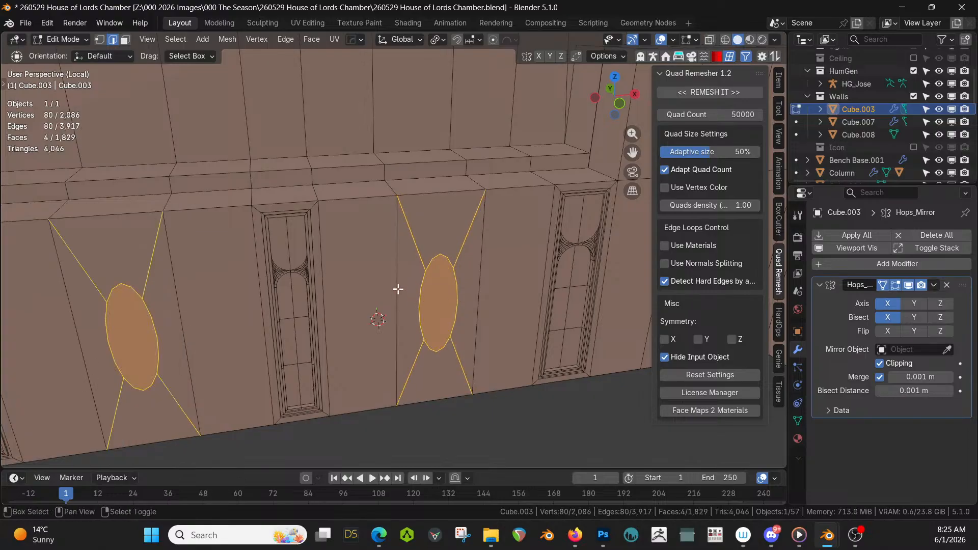
# Try the edge bevel again at offsets of about 0.051 m and 0.438 m, cancelling both attempts
pyautogui.moveTo(396, 286); pyautogui.dragTo(488, 290, button='middle')
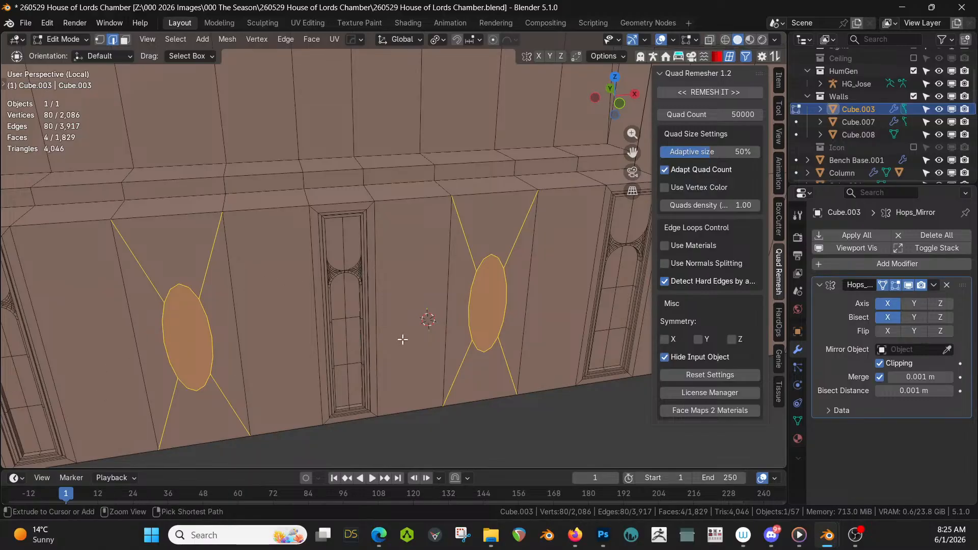
pyautogui.hotkey('ctrl', 'b')
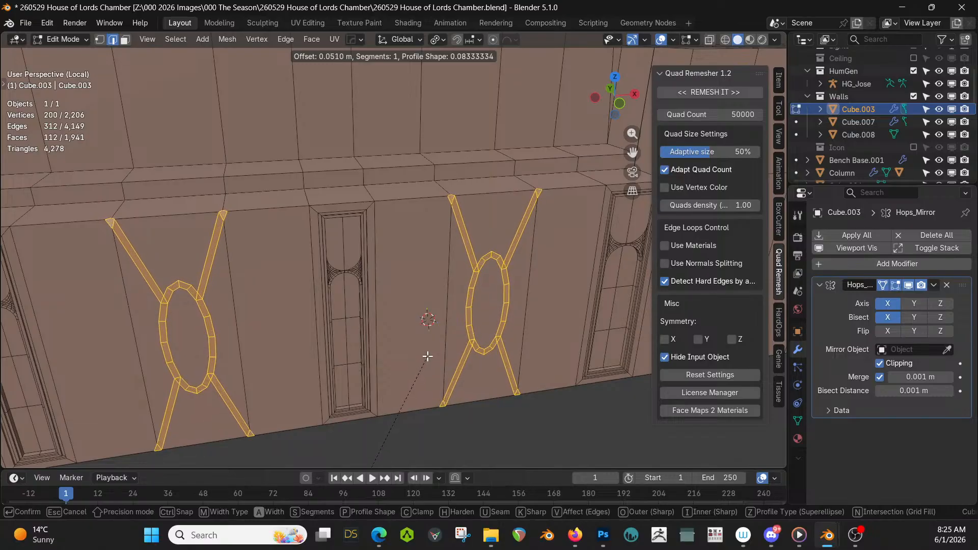
pyautogui.press('Escape')
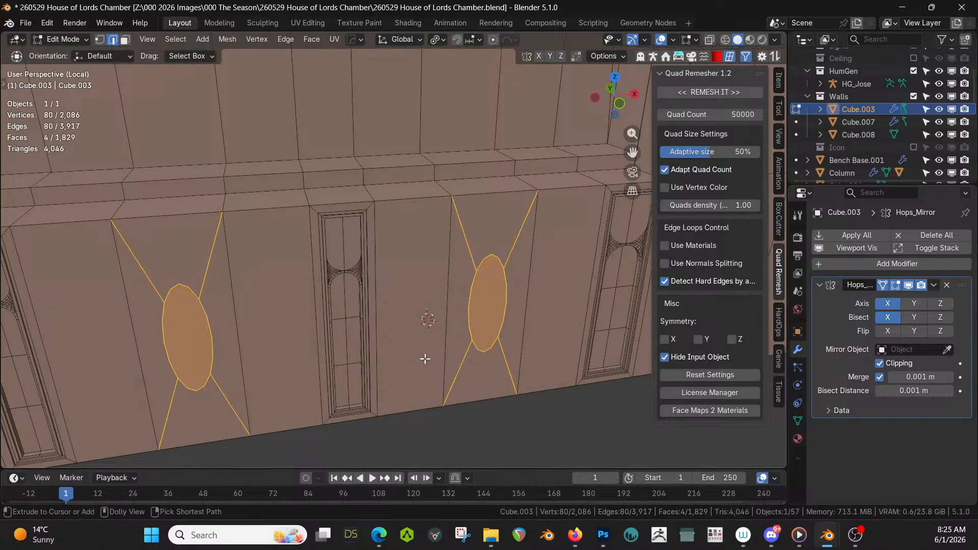
pyautogui.hotkey('ctrl', 'b')
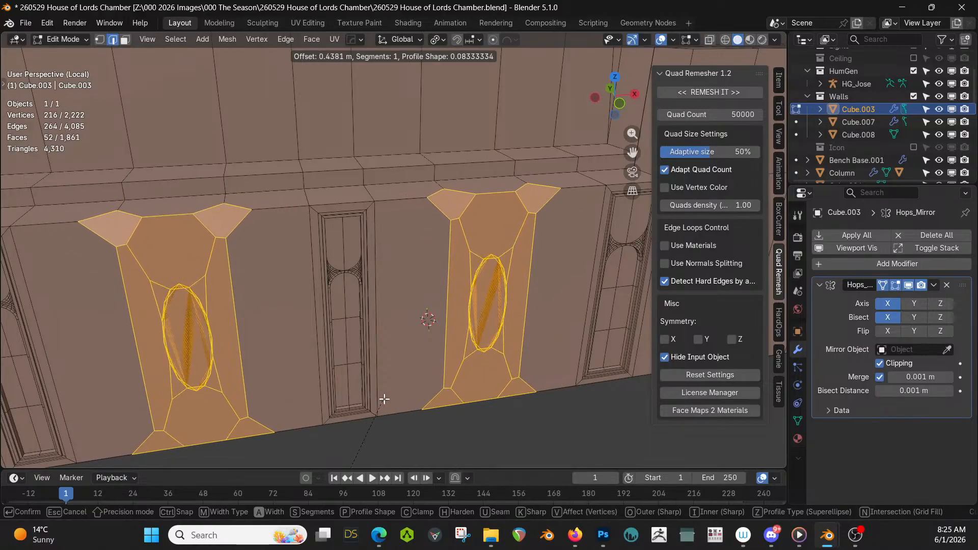
pyautogui.press('Escape')
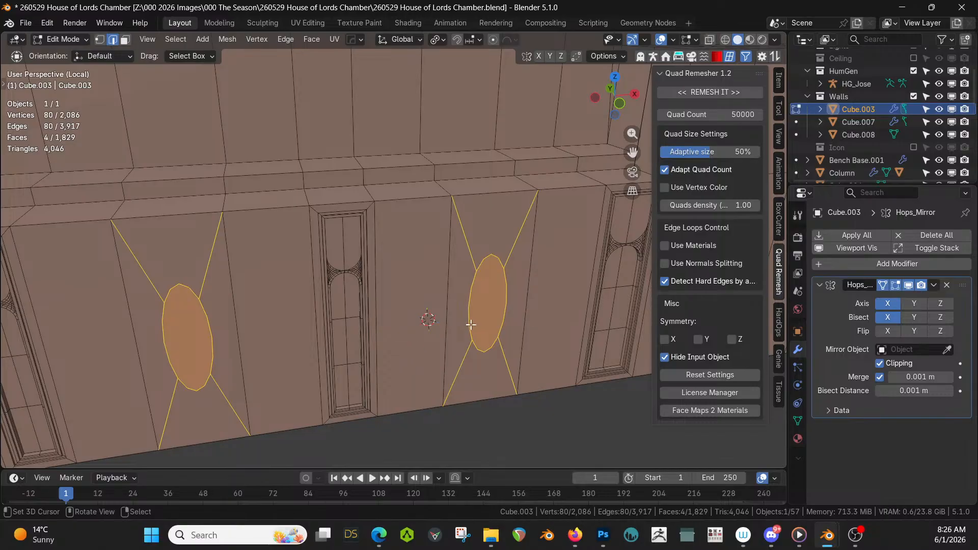
# Select the oval face and the four faces around it in each of three neighbouring plain bays
pyautogui.press('3')
pyautogui.click(196, 320)
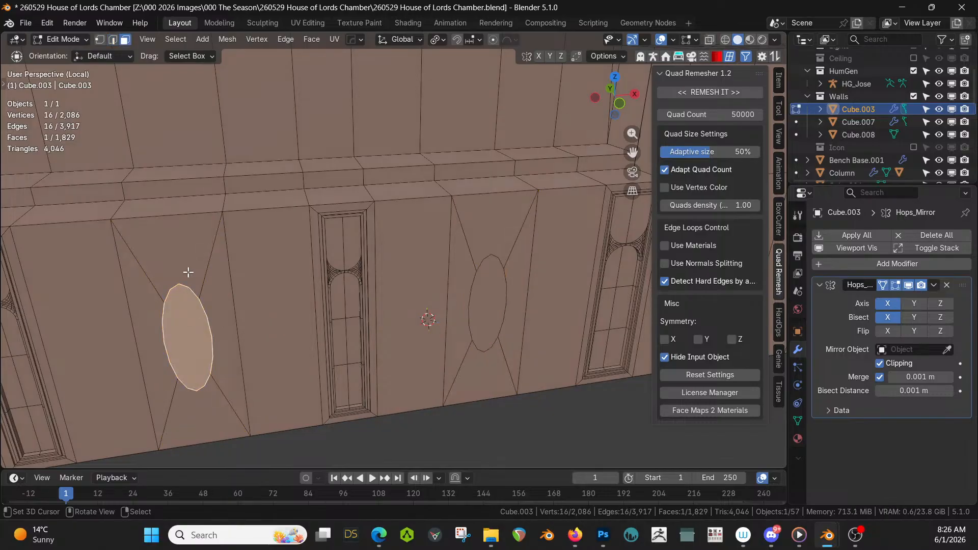
pyautogui.scroll(-3, 484, 310)
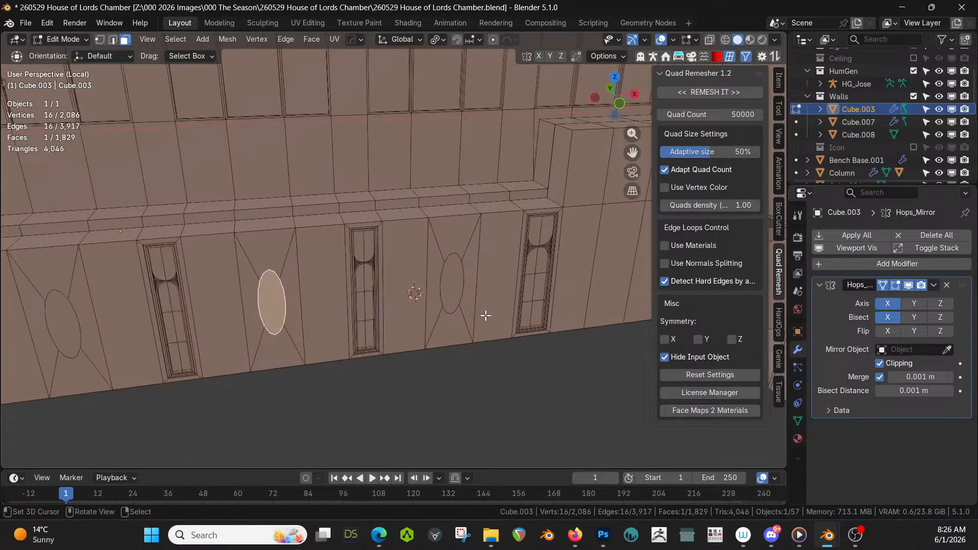
pyautogui.keyDown('shift'); pyautogui.moveTo(484, 315); pyautogui.dragTo(580, 312, button='middle'); pyautogui.keyUp('shift')
pyautogui.press('c')
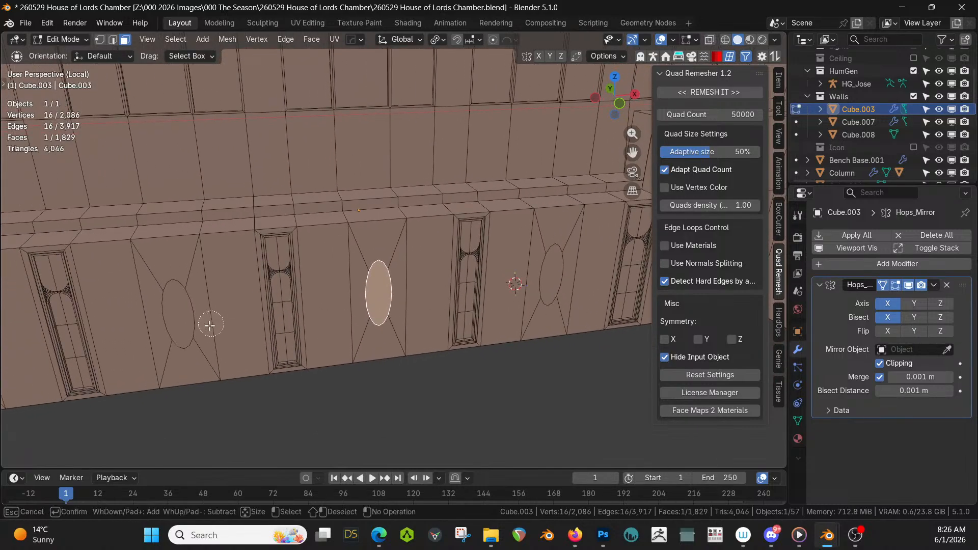
pyautogui.moveTo(206, 328)
pyautogui.mouseDown()
pyautogui.moveTo(194, 340)
pyautogui.moveTo(178, 327)
pyautogui.moveTo(176, 282)
pyautogui.mouseUp()
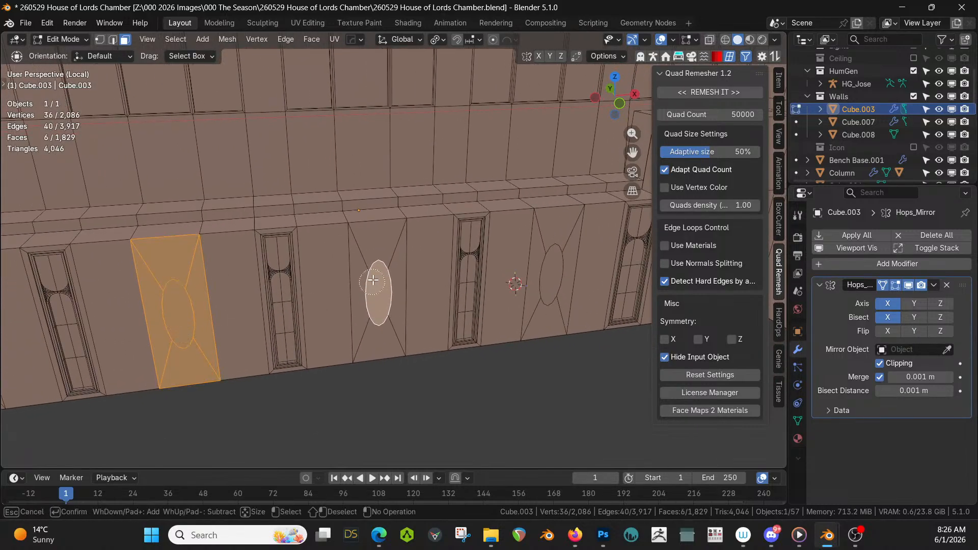
pyautogui.moveTo(358, 285); pyautogui.dragTo(372, 323)
pyautogui.moveTo(541, 283)
pyautogui.mouseDown()
pyautogui.moveTo(542, 296)
pyautogui.moveTo(550, 233)
pyautogui.moveTo(526, 286)
pyautogui.mouseUp()
pyautogui.rightClick(516, 294)
# Add the oval and its four surrounding faces in the remaining plain bay to the face selection
pyautogui.moveTo(454, 279)
pyautogui.keyDown('shift'); pyautogui.mouseDown(button='middle')
pyautogui.moveTo(708, 281)
pyautogui.moveTo(9, 284)
pyautogui.mouseUp(button='middle'); pyautogui.keyUp('shift')
pyautogui.press('c')
pyautogui.moveTo(279, 362); pyautogui.dragTo(227, 356)
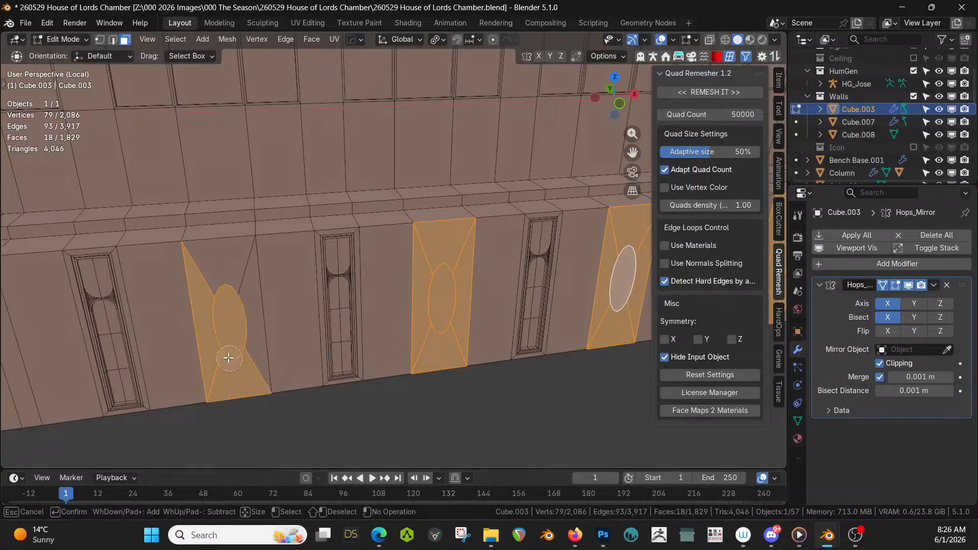
pyautogui.rightClick(278, 359)
pyautogui.scroll(5, 279, 359)
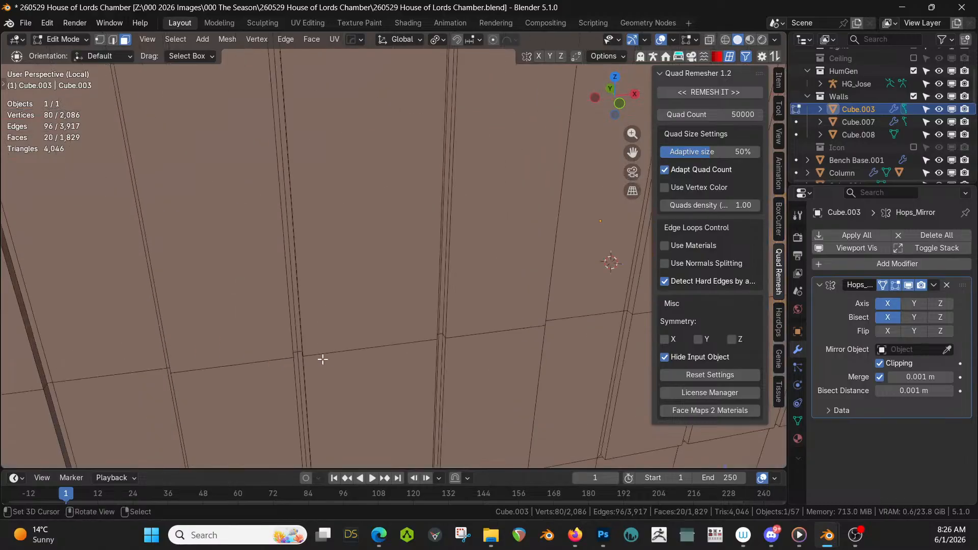
pyautogui.scroll(-6, 323, 359)
pyautogui.scroll(2, 457, 356)
# Inset the selected bay faces individually by 0.06257 m with zero depth and Select Outer off
pyautogui.press('i')
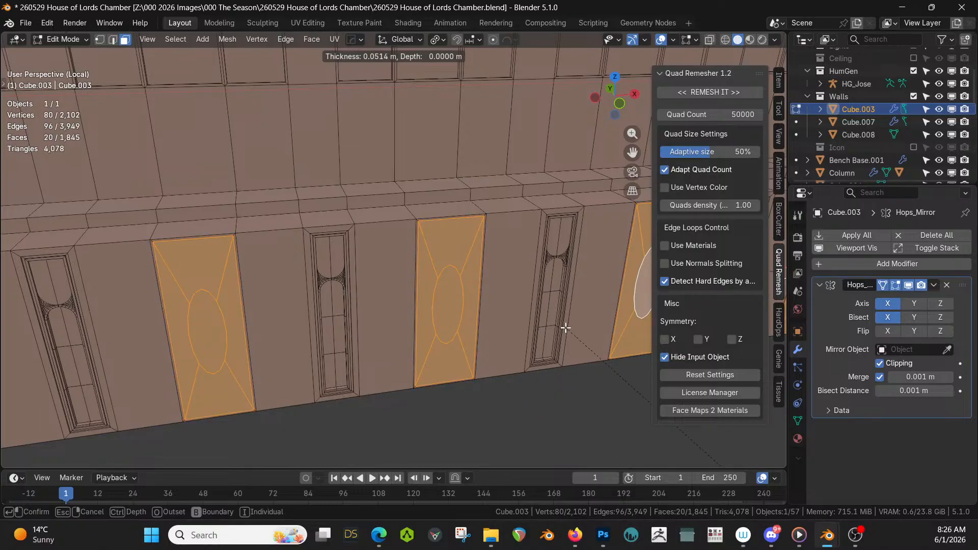
pyautogui.click(532, 381)
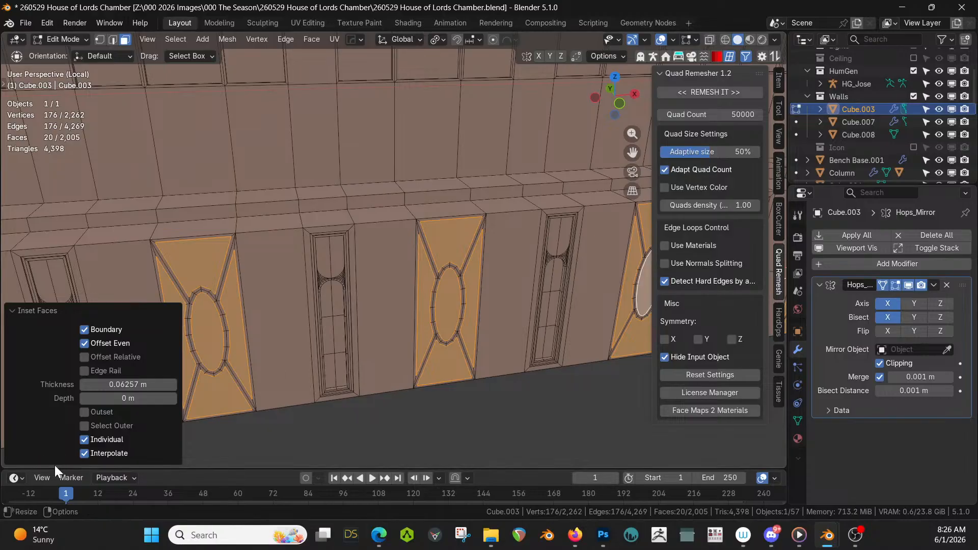
pyautogui.click(84, 425)
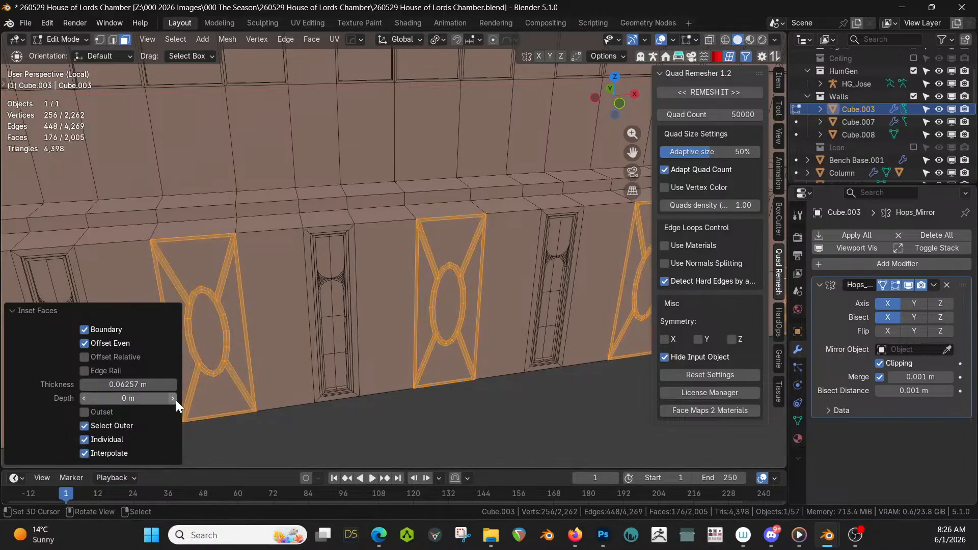
pyautogui.moveTo(194, 392); pyautogui.dragTo(336, 275, button='middle')
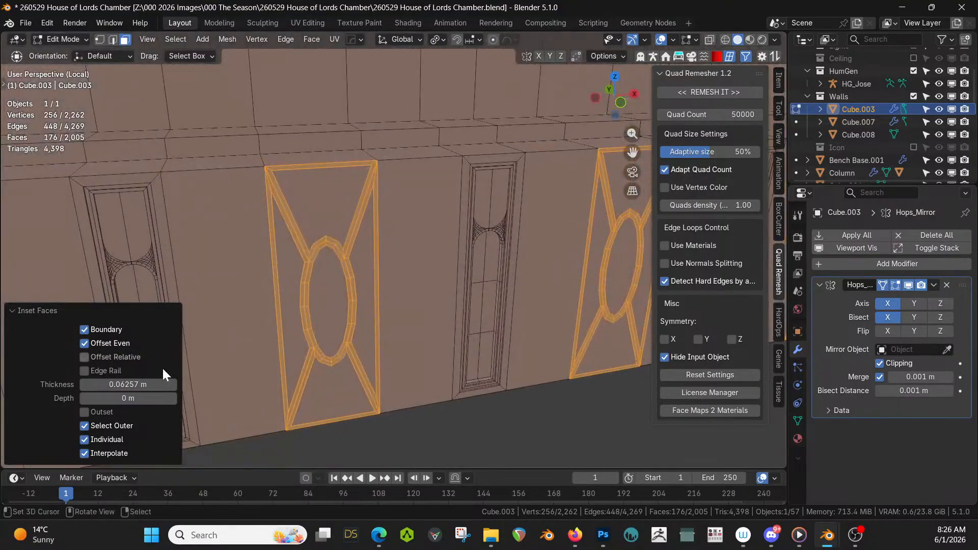
pyautogui.click(85, 427)
# Extrude the inset faces about 0.052 m inward along their normals to recess them behind the oval and diagonal ribs
pyautogui.moveTo(249, 395); pyautogui.dragTo(362, 391, button='middle')
pyautogui.press('e')
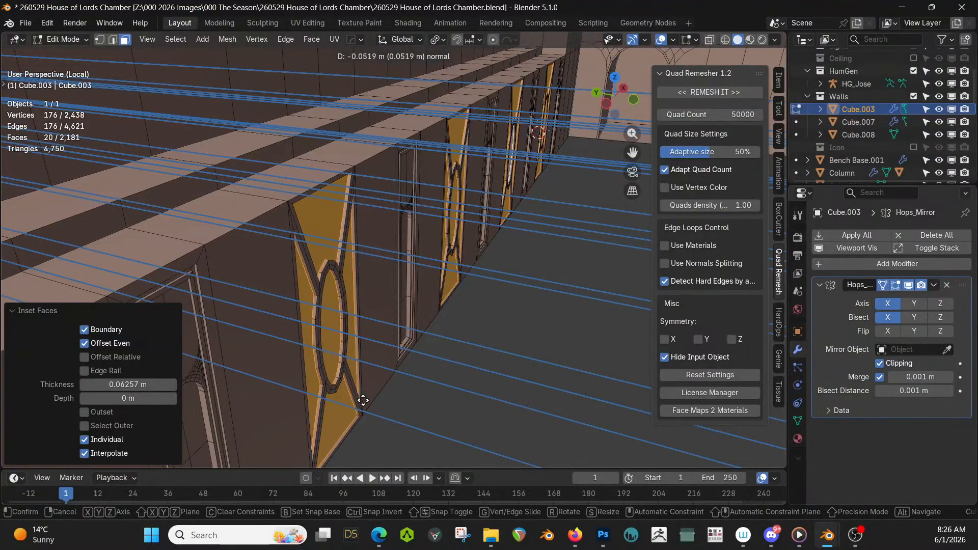
pyautogui.click(363, 400)
# Poke the recessed oval and corner faces in all four bays with a 0 m offset
pyautogui.moveTo(360, 399); pyautogui.dragTo(236, 378, button='middle')
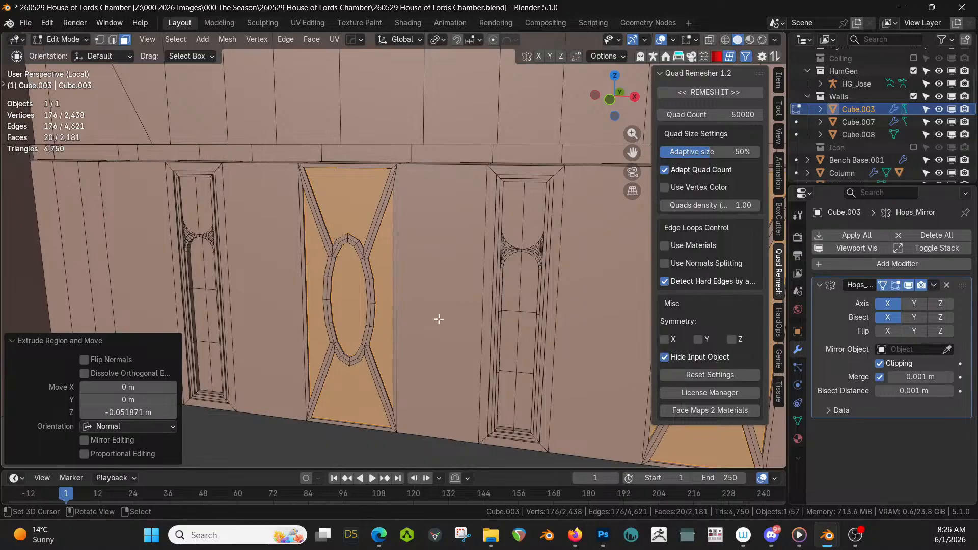
pyautogui.moveTo(438, 319); pyautogui.dragTo(513, 333, button='middle')
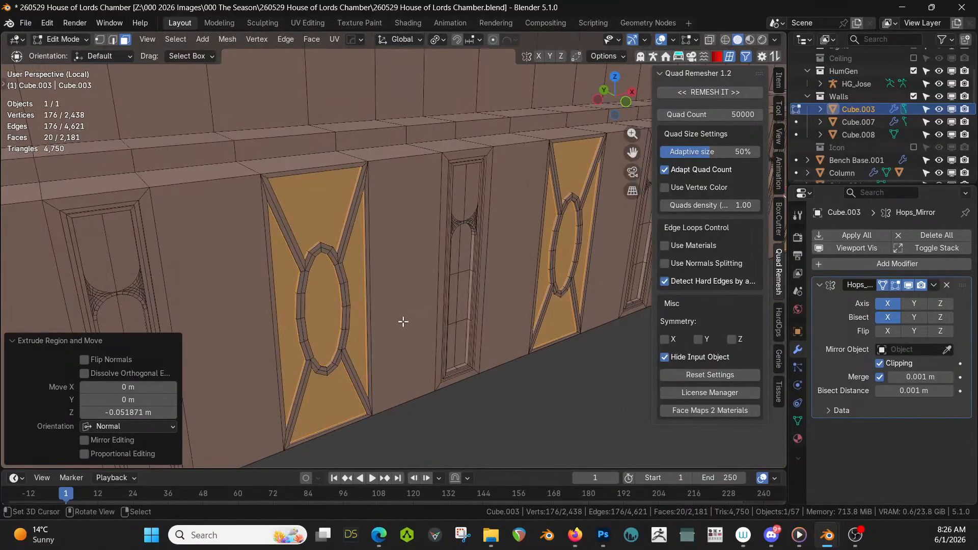
pyautogui.click(312, 39)
pyautogui.click(349, 105)
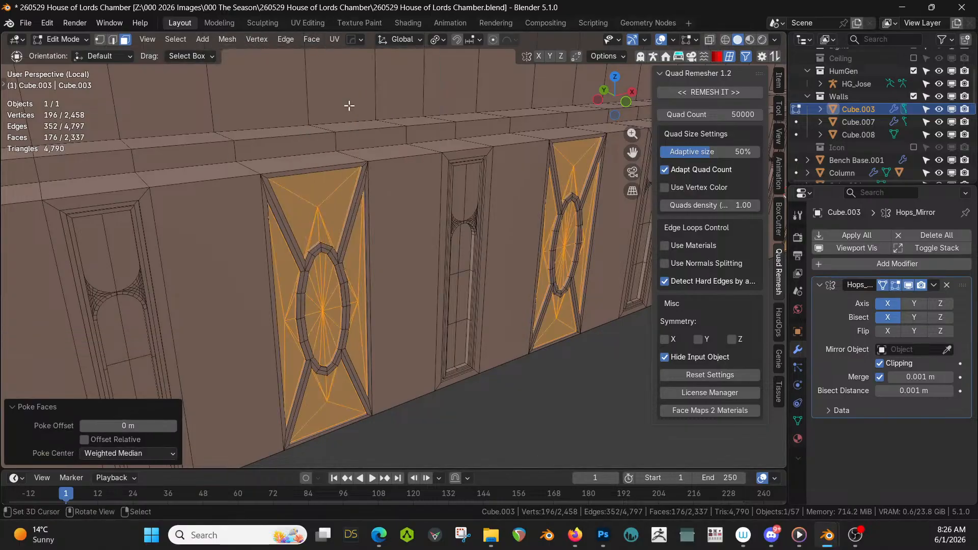
# Inset the poked triangular faces of the oval and corner panels individually by about 0.0077 m with zero depth
pyautogui.scroll(3, 377, 319)
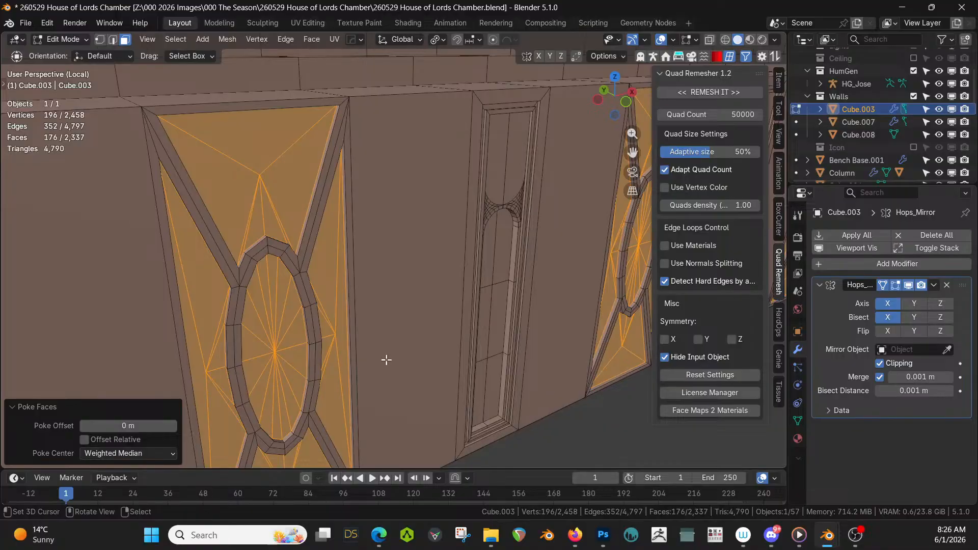
pyautogui.press('i')
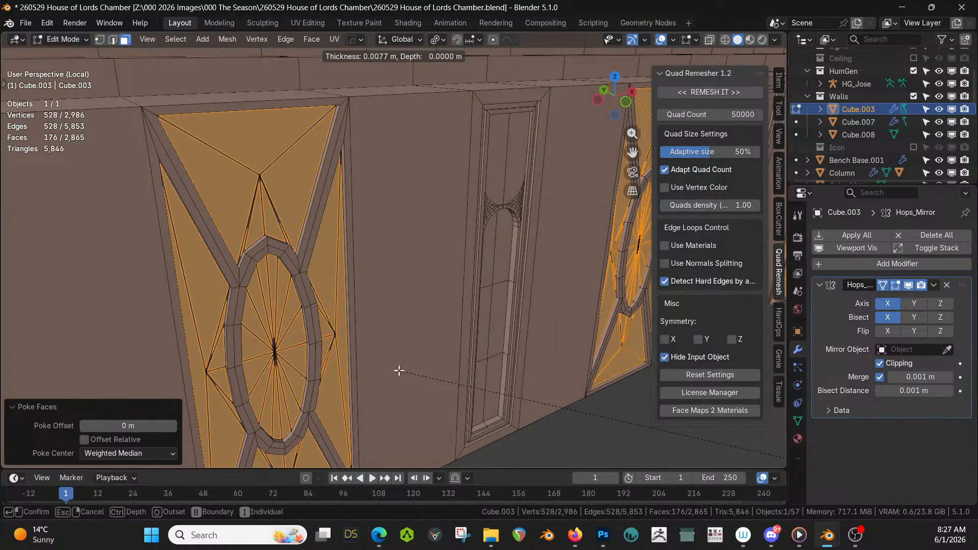
pyautogui.click(399, 370)
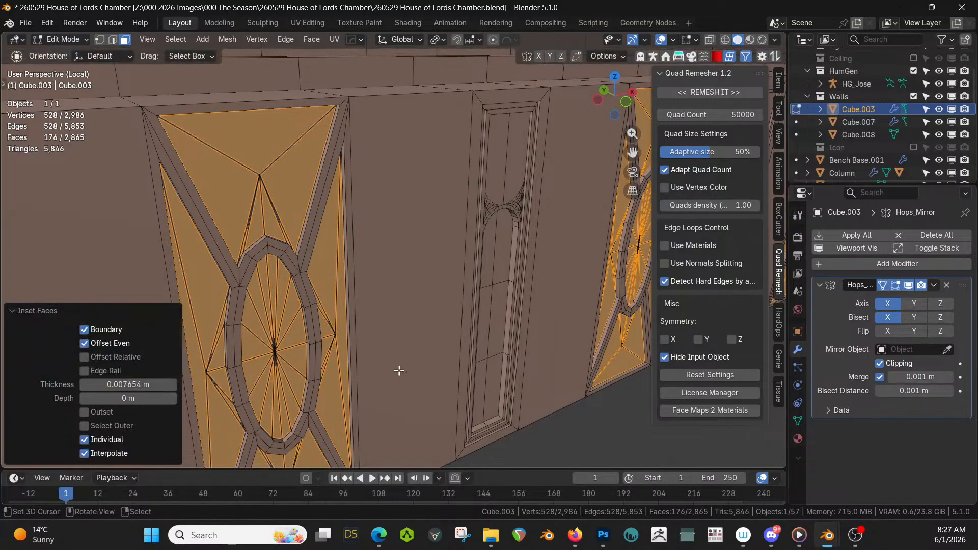
pyautogui.hotkey('ctrl', 'i')
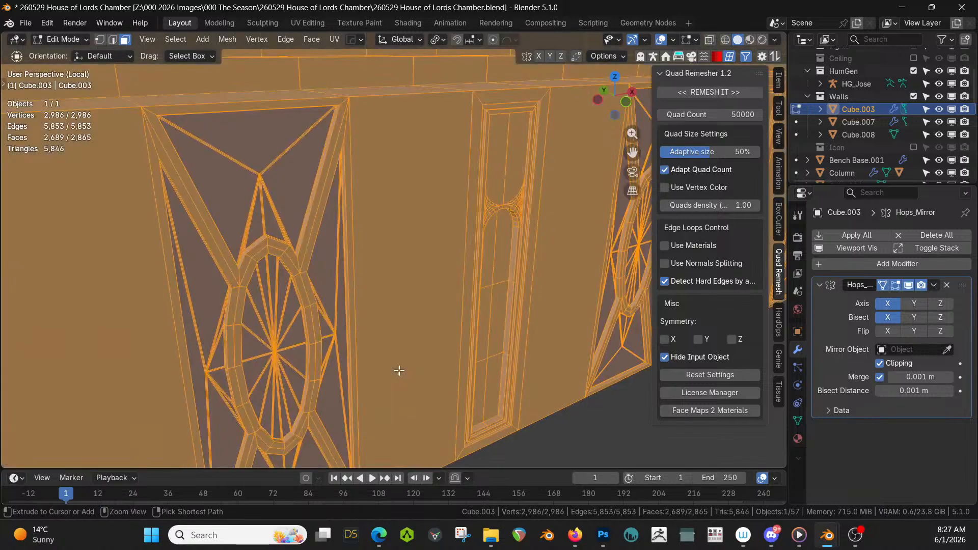
pyautogui.hotkey('ctrl', 'i')
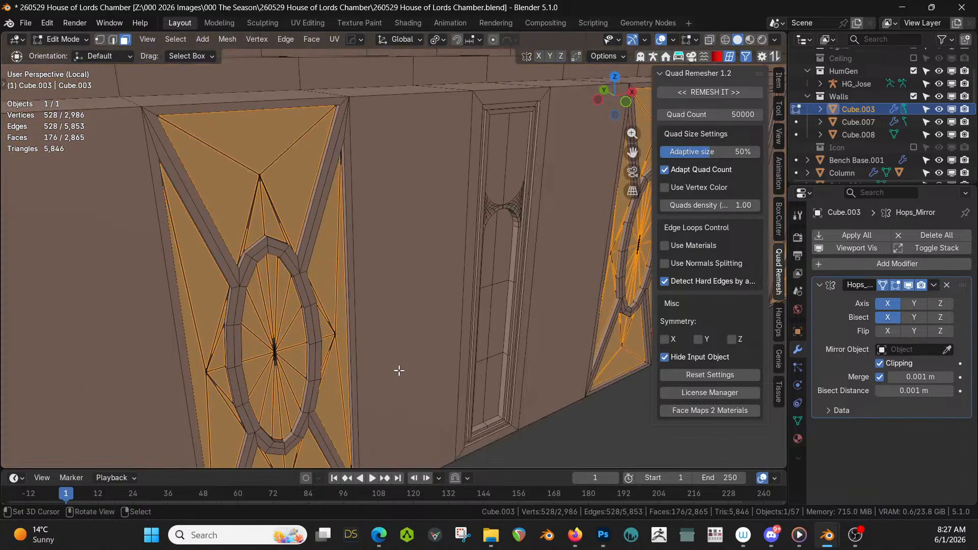
# Extrude the inset triangular faces about 0.0048 m inward along their normals to recess them slightly
pyautogui.moveTo(398, 370); pyautogui.dragTo(437, 365, button='middle')
pyautogui.scroll(3, 364, 367)
pyautogui.keyDown('shift'); pyautogui.moveTo(364, 366); pyautogui.dragTo(541, 338, button='middle'); pyautogui.keyUp('shift')
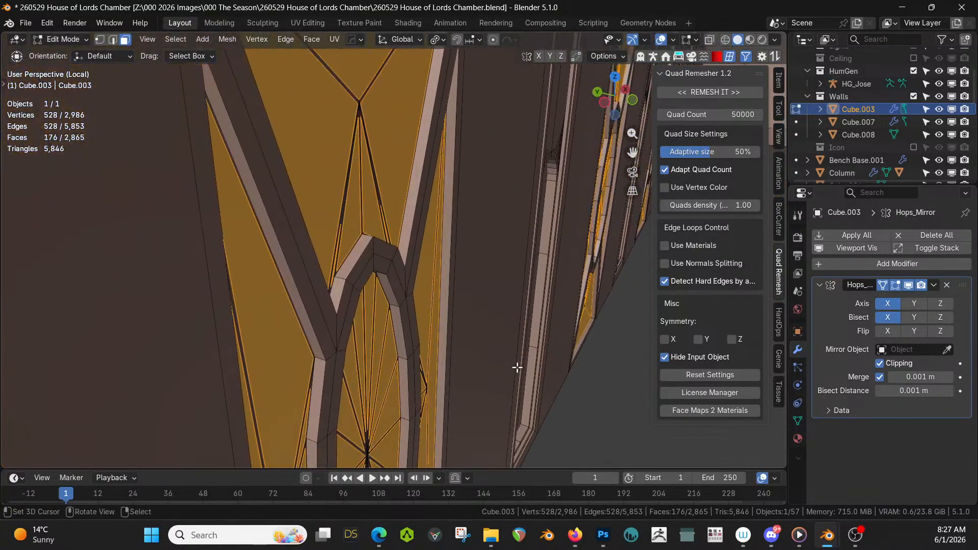
pyautogui.press('e')
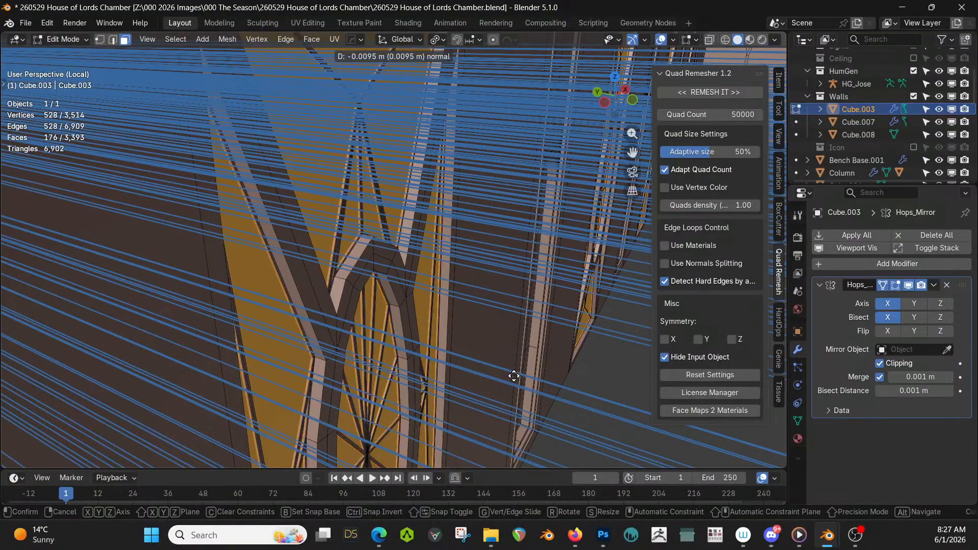
pyautogui.click(514, 372)
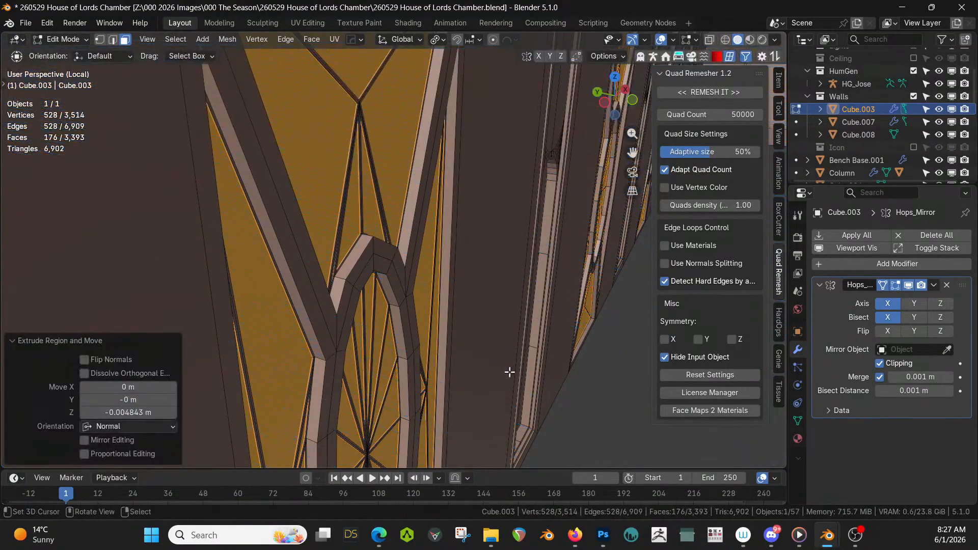
# Return the wall to Object Mode and show it in Rendered shading, viewing the panelled long wall from inside
pyautogui.press('Tab')
pyautogui.scroll(-3, 509, 371)
pyautogui.moveTo(509, 372)
pyautogui.mouseDown(button='middle')
pyautogui.moveTo(435, 369)
pyautogui.moveTo(391, 386)
pyautogui.moveTo(352, 380)
pyautogui.moveTo(352, 340)
pyautogui.moveTo(386, 329)
pyautogui.moveTo(492, 375)
pyautogui.mouseUp(button='middle')
pyautogui.scroll(-2, 428, 345)
pyautogui.press('z')
pyautogui.click(493, 377)
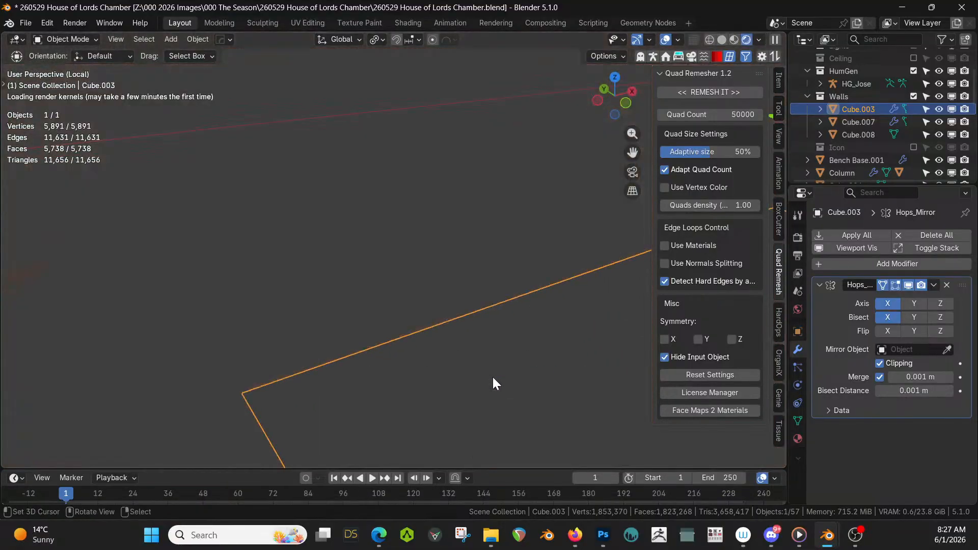
pyautogui.moveTo(493, 376); pyautogui.dragTo(258, 354, button='middle')
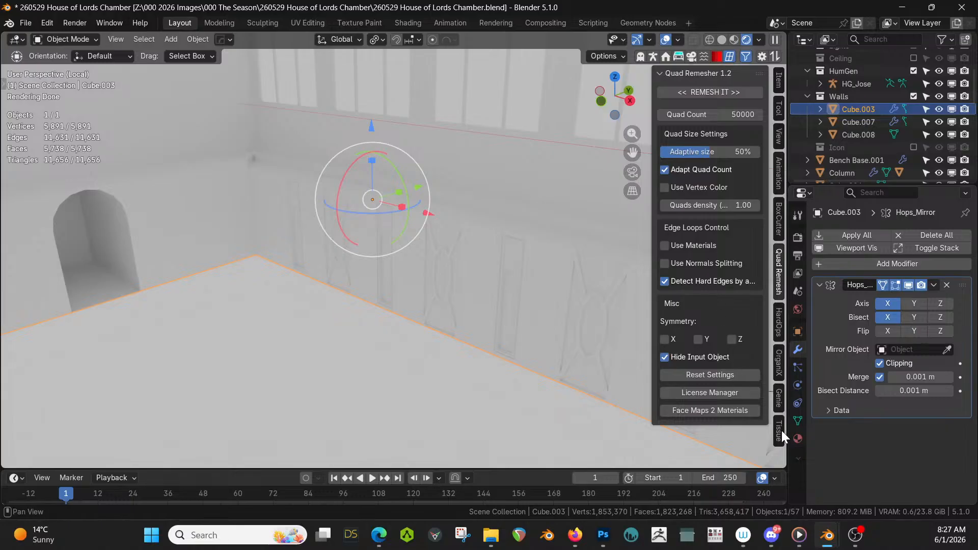
# Replace the material in the wall's first slot with Wood Panel Dark
pyautogui.click(797, 438)
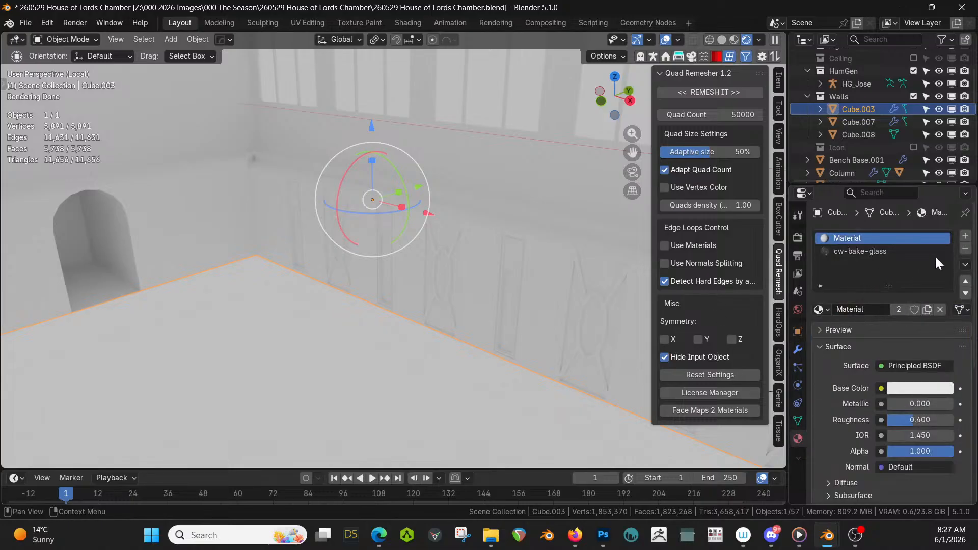
pyautogui.click(822, 309)
pyautogui.write('wood')
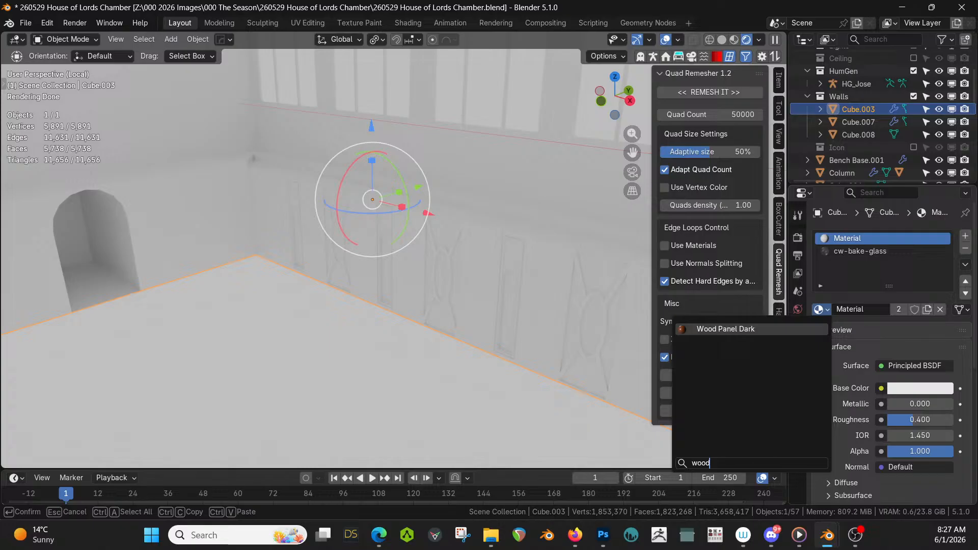
pyautogui.press('Return')
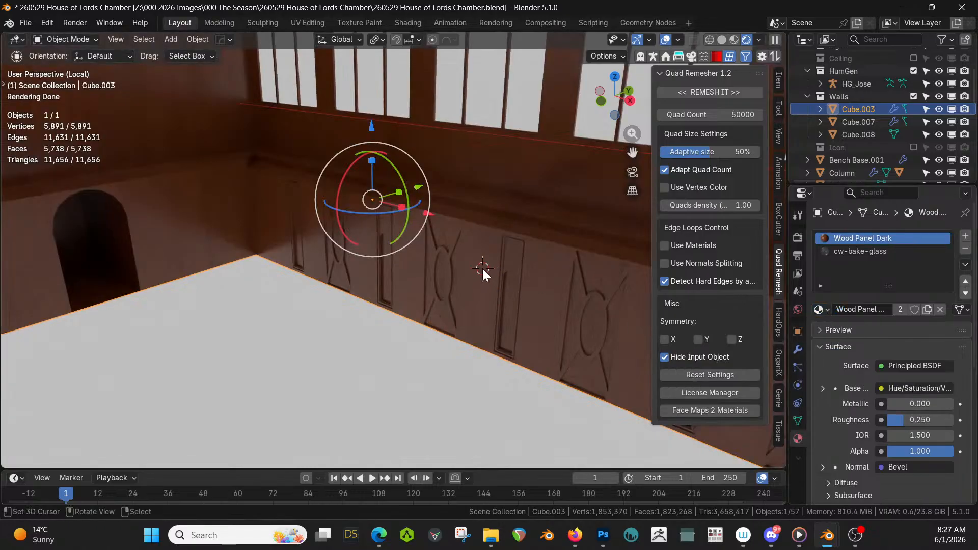
# Unwrap all of the wall's faces with Smart UV Project at a 66° angle limit and inspect the wood panelling
pyautogui.press('Tab')
pyautogui.press('u')
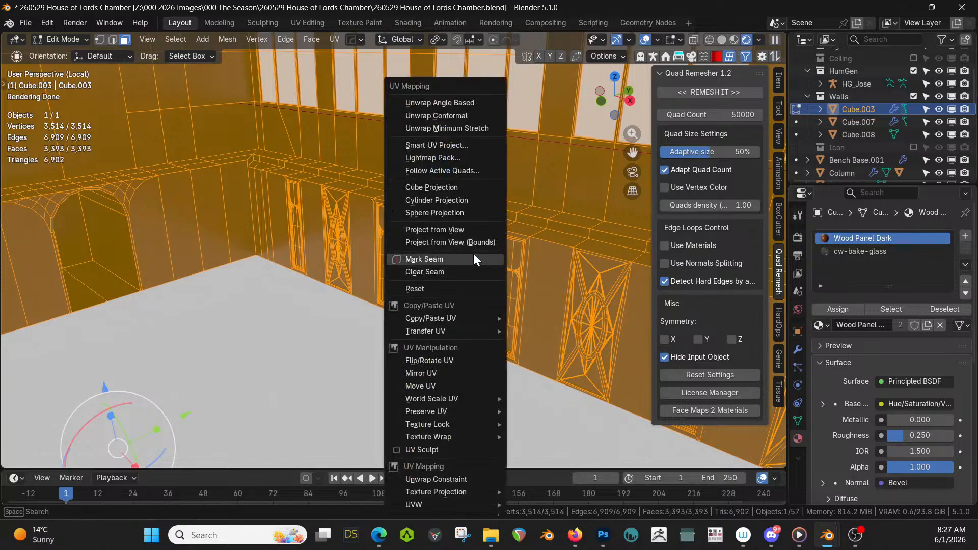
pyautogui.click(431, 144)
pyautogui.click(394, 261)
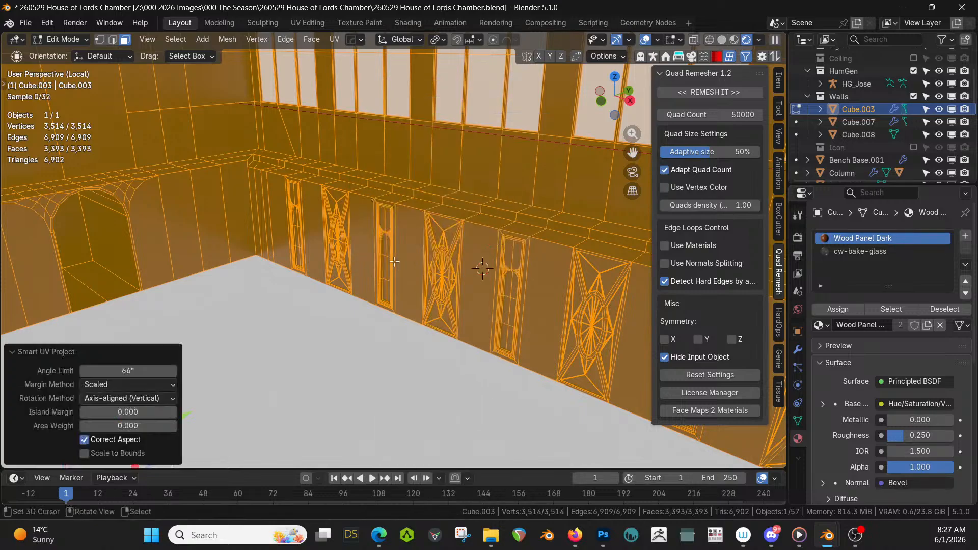
pyautogui.press('Tab')
pyautogui.scroll(5, 396, 268)
pyautogui.scroll(3, 398, 271)
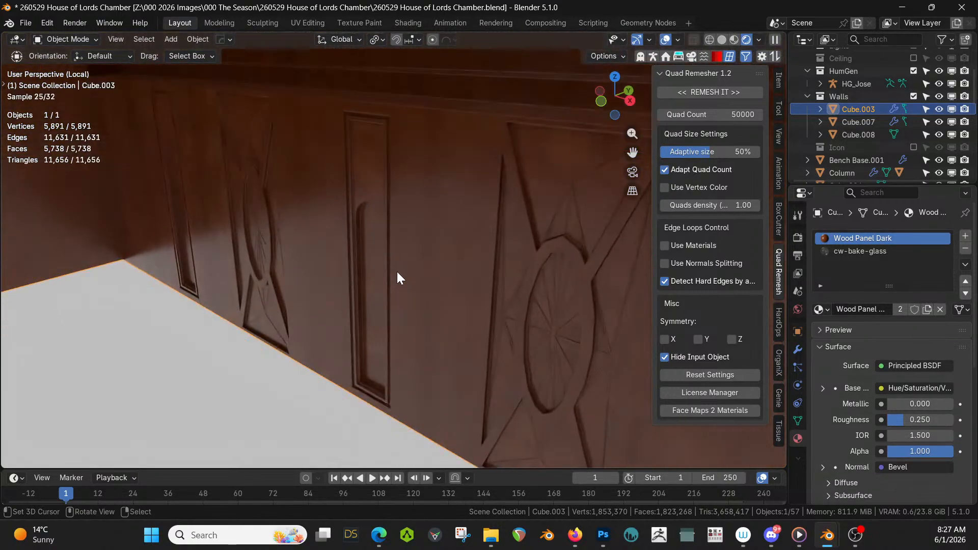
pyautogui.moveTo(396, 271); pyautogui.dragTo(240, 237, button='middle')
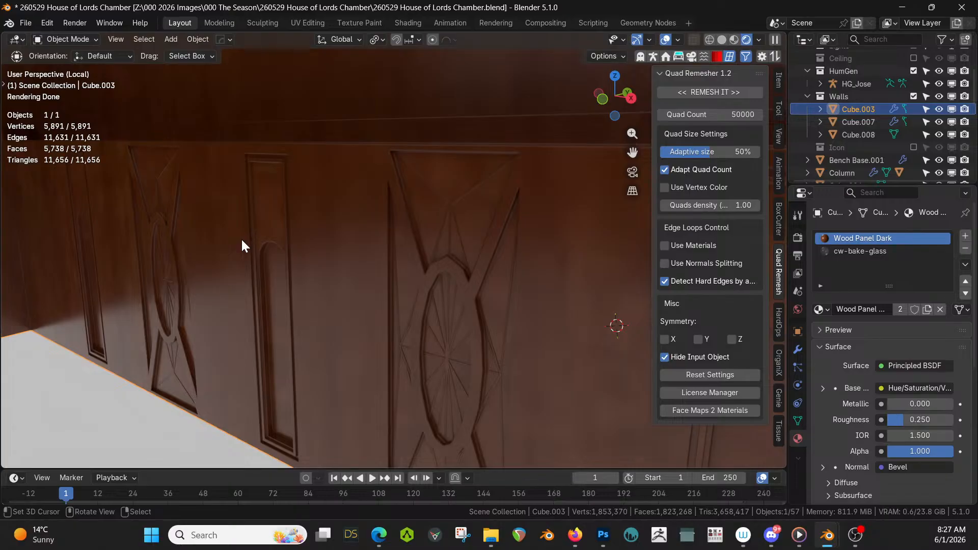
# Leave the wall's local view to bring back the whole chamber and save the file
pyautogui.moveTo(240, 237); pyautogui.dragTo(173, 313, button='middle')
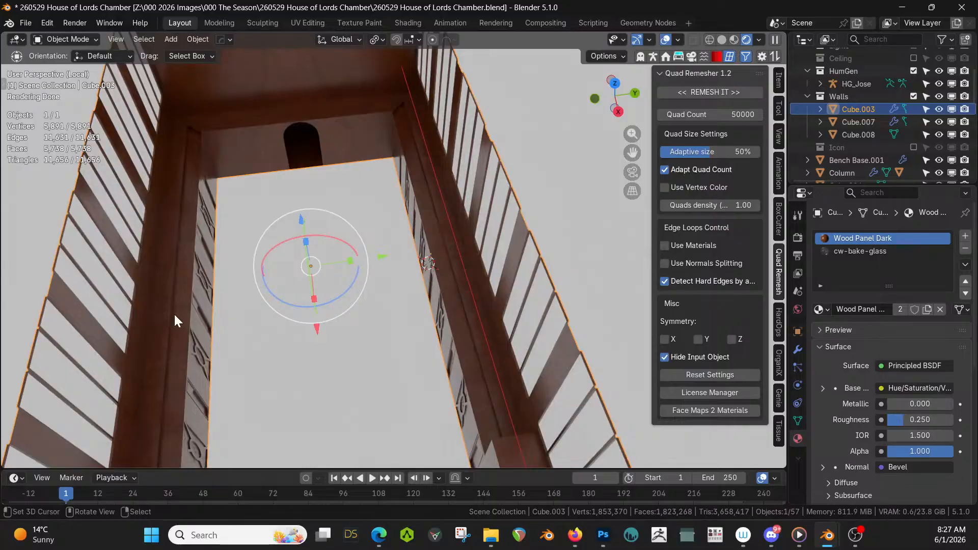
pyautogui.press('KP_Divide')
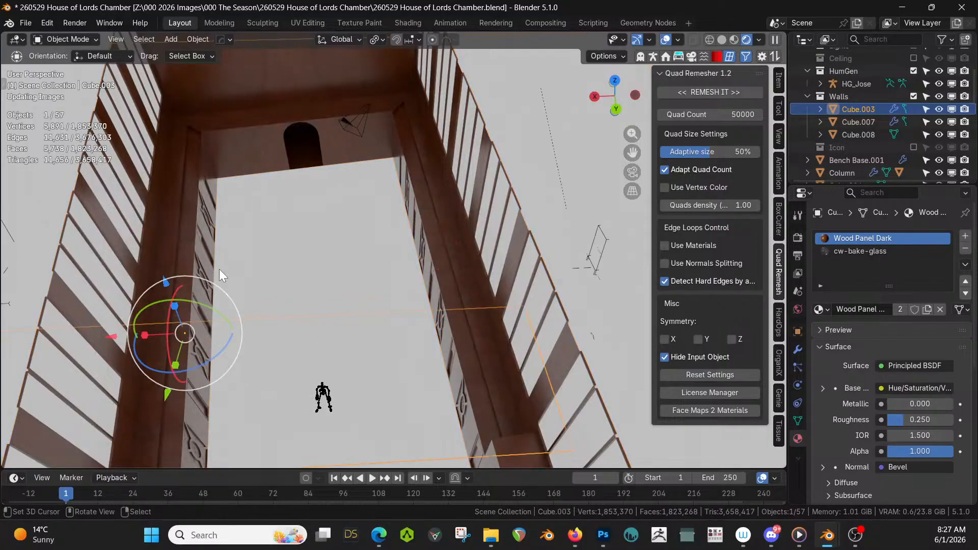
pyautogui.hotkey('ctrl', 's')
# Replace the material of the arches above the gallery columns with Wood Panel Dark
pyautogui.moveTo(224, 267); pyautogui.dragTo(320, 265, button='middle')
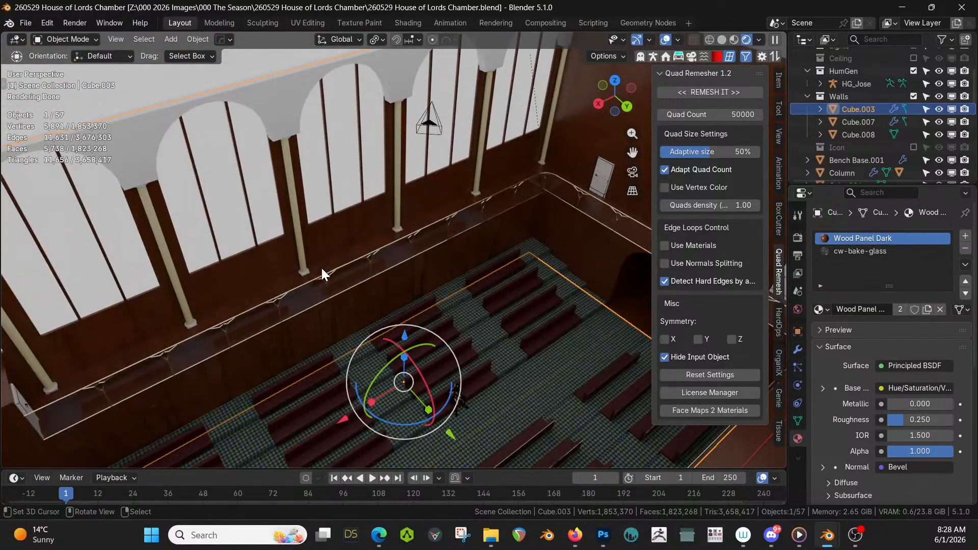
pyautogui.scroll(5, 320, 266)
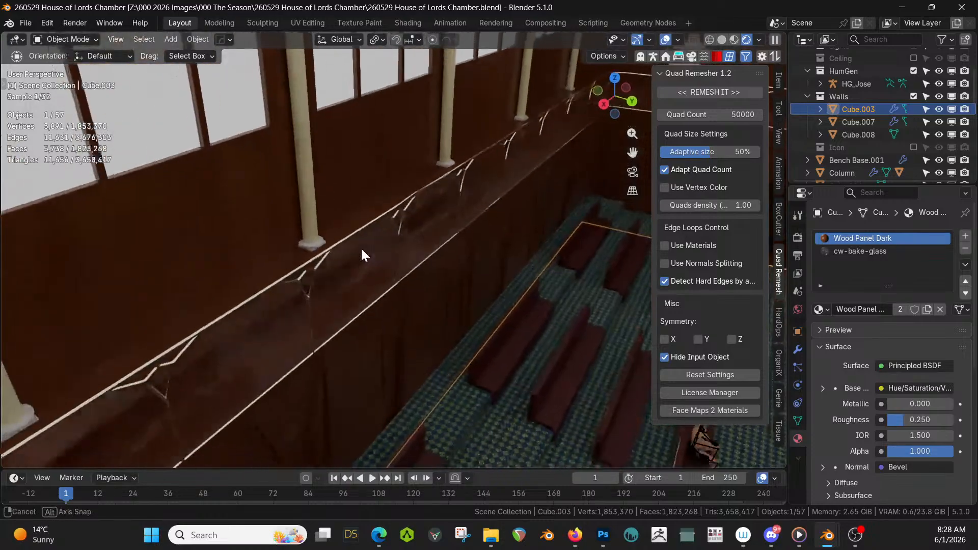
pyautogui.moveTo(347, 275); pyautogui.dragTo(362, 170, button='middle')
pyautogui.click(268, 134)
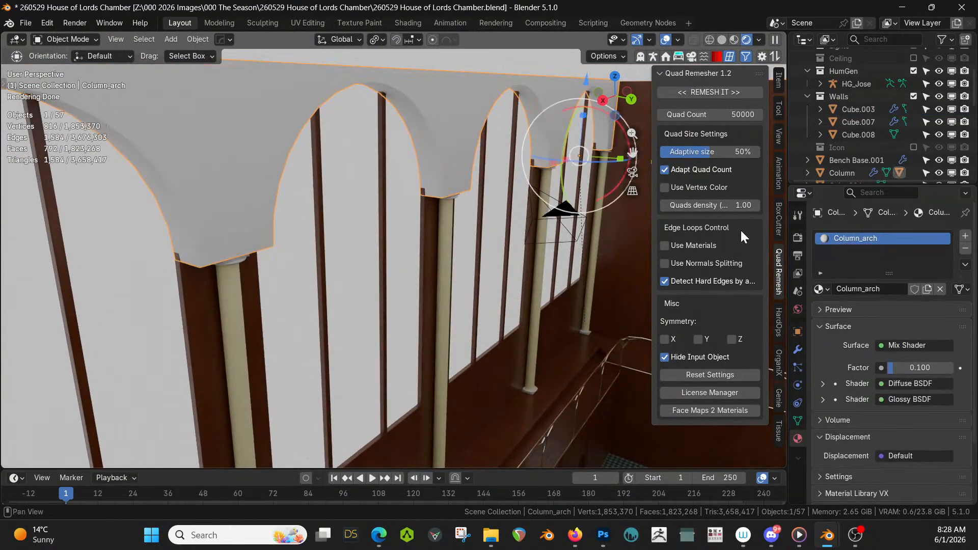
pyautogui.click(818, 289)
pyautogui.write('wood')
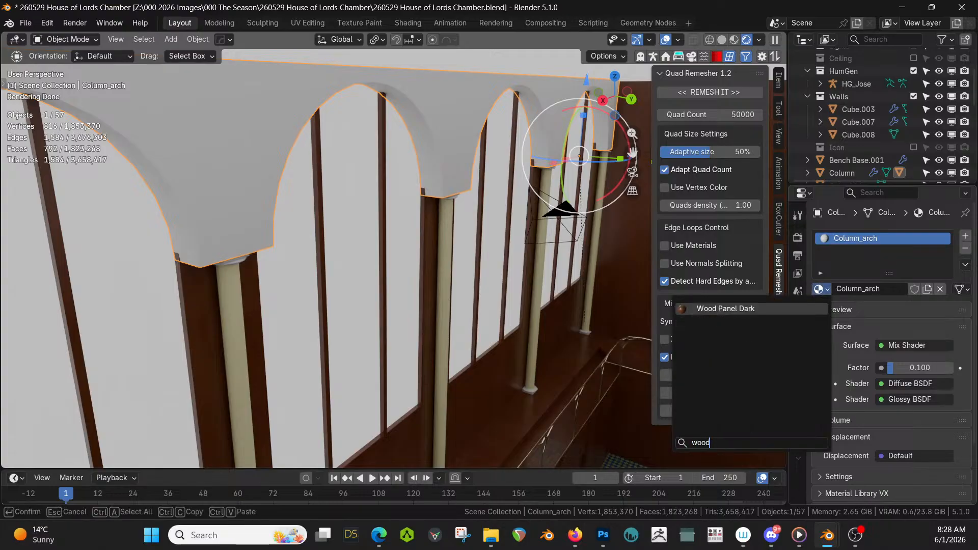
pyautogui.press('Return')
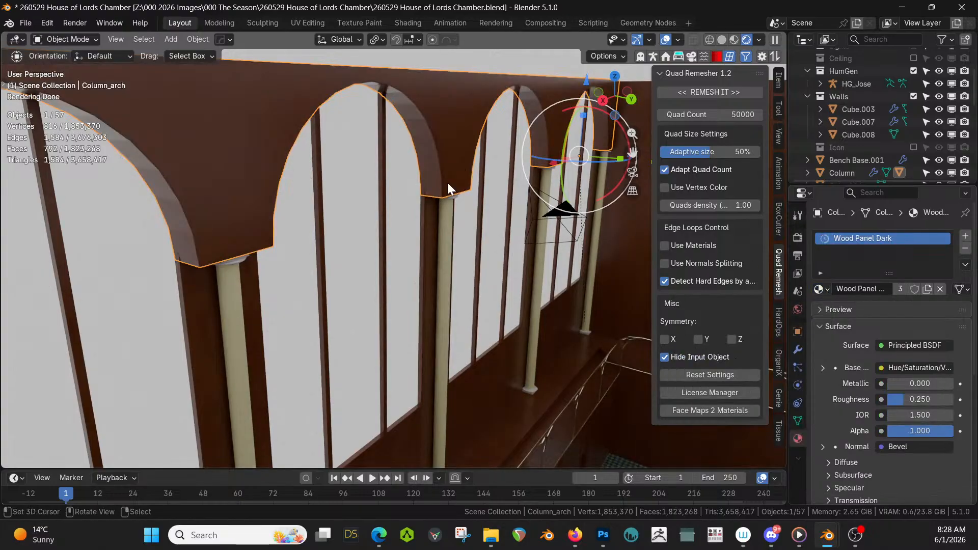
# Unwrap the arch mesh with Smart UV Project at a 66° angle limit
pyautogui.press('Tab')
pyautogui.press('u')
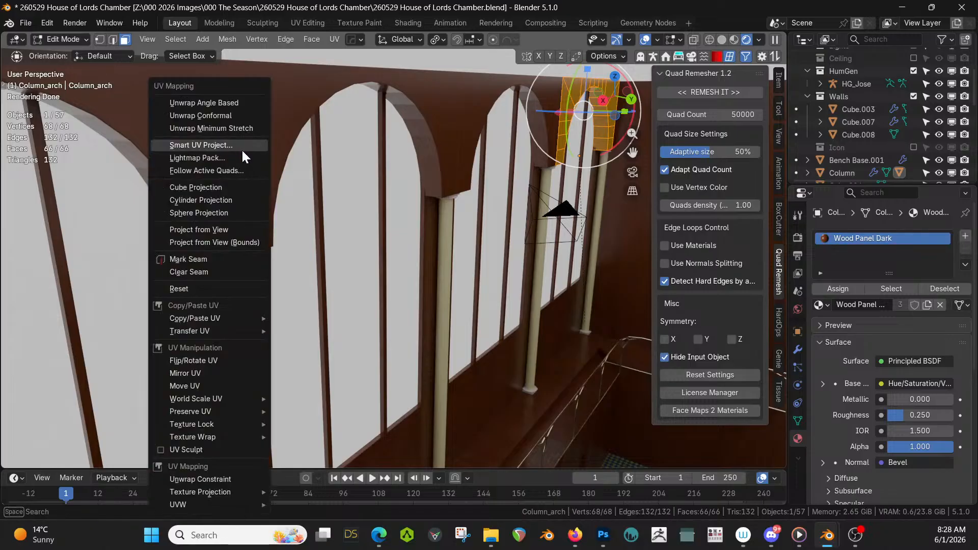
pyautogui.click(202, 147)
pyautogui.click(172, 267)
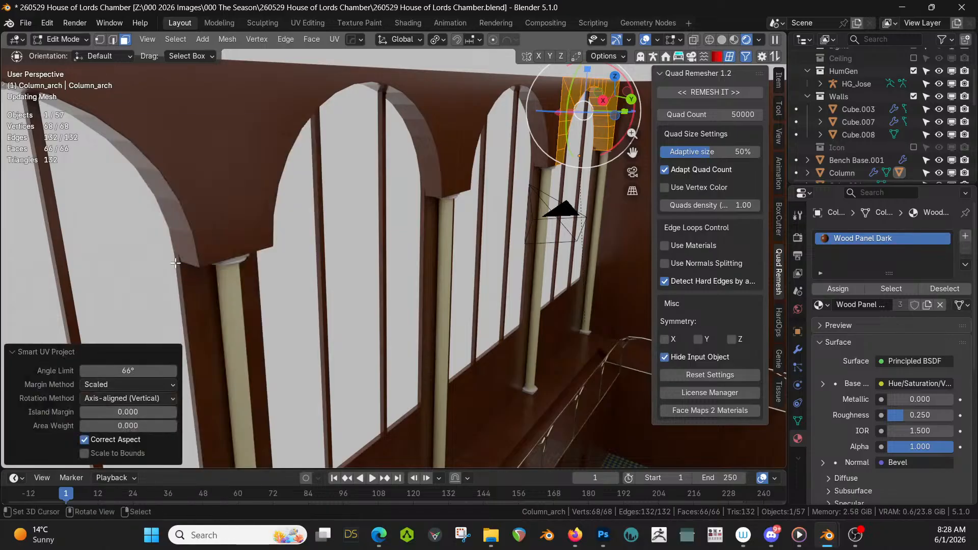
pyautogui.press('Tab')
# Sharpen the arches with HardOps Ssharp at 60° sharpness and a 60° smooth angle
pyautogui.scroll(-3, 204, 251)
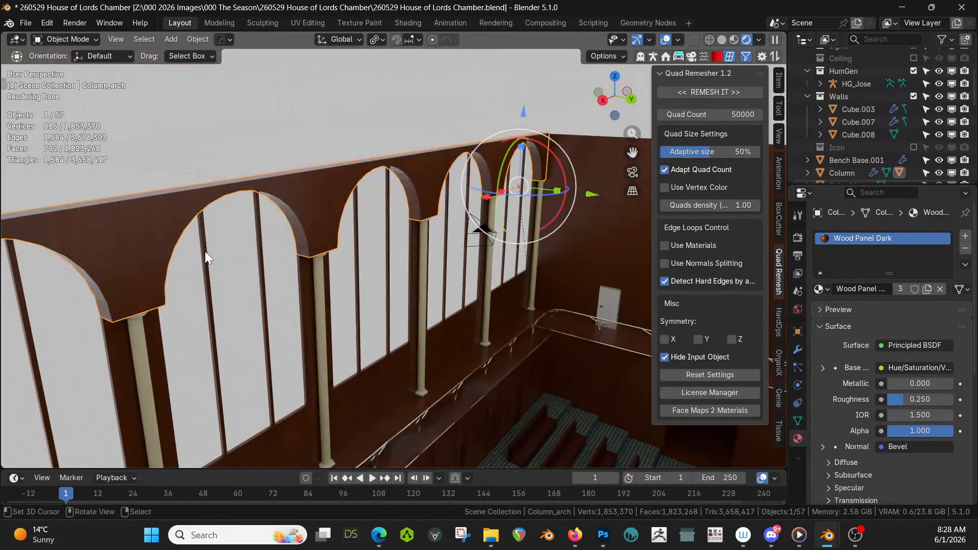
pyautogui.moveTo(205, 251); pyautogui.dragTo(246, 252, button='middle')
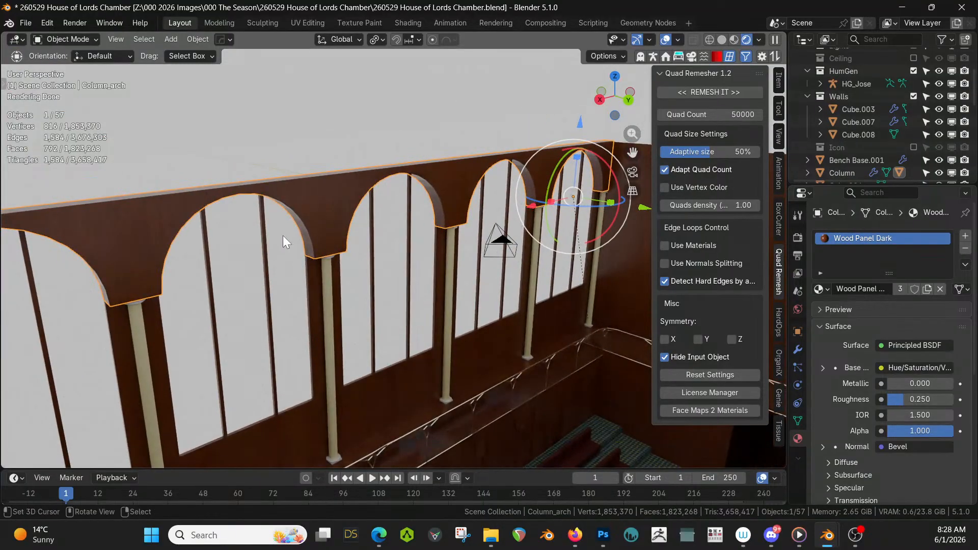
pyautogui.press('q')
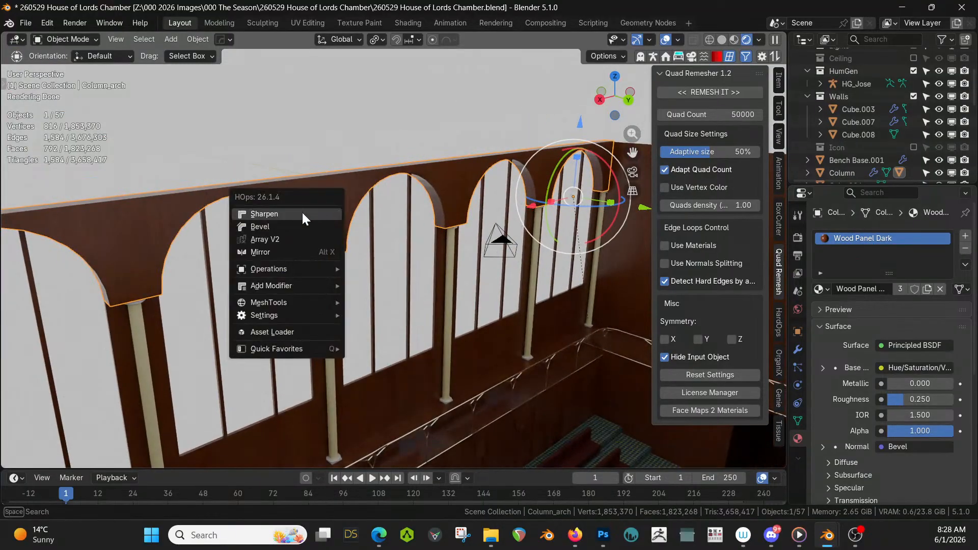
pyautogui.click(303, 215)
pyautogui.moveTo(346, 242); pyautogui.dragTo(337, 223, button='middle')
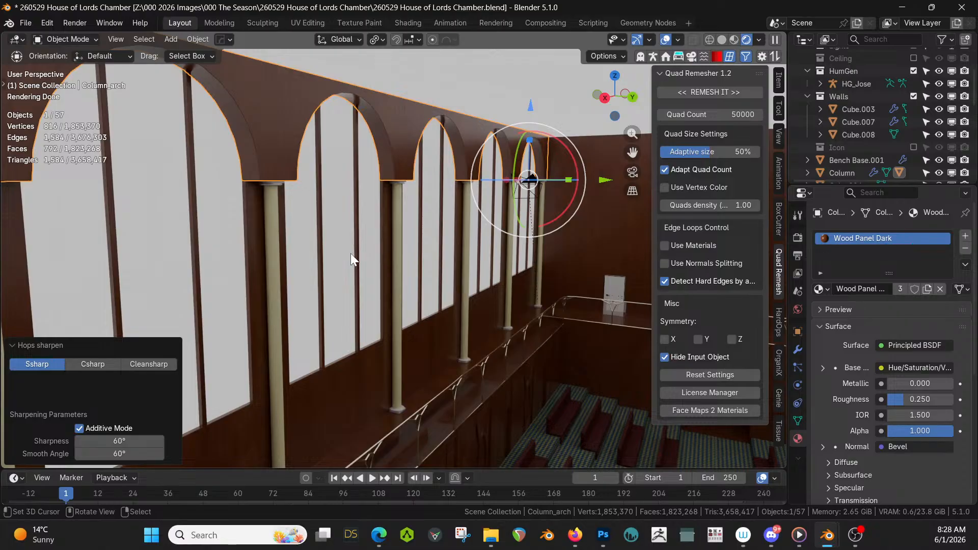
# Give the gallery columns the KB3D_ELS_StonePolishWhite material and remove their Column_cir and Column_rect slots
pyautogui.click(402, 292)
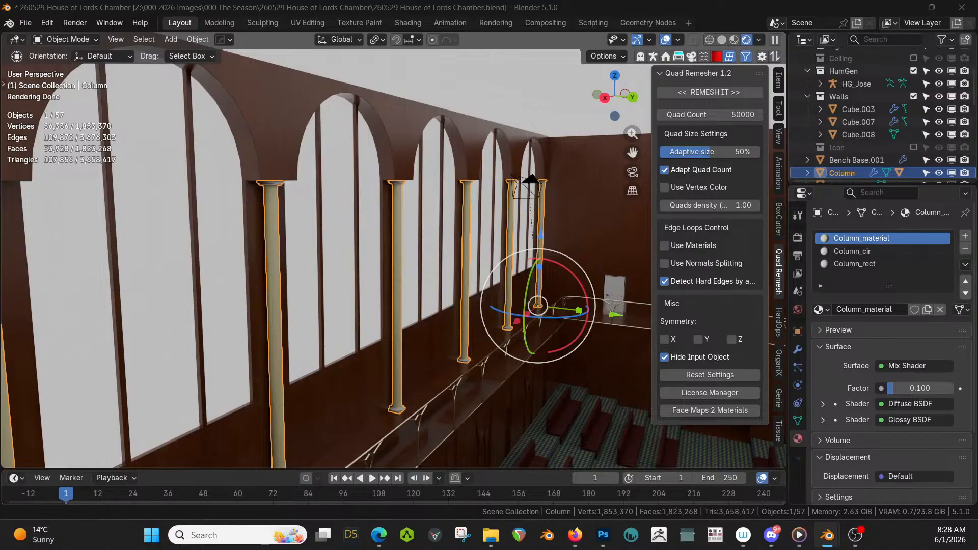
pyautogui.moveTo(708, 117); pyautogui.dragTo(853, 242)
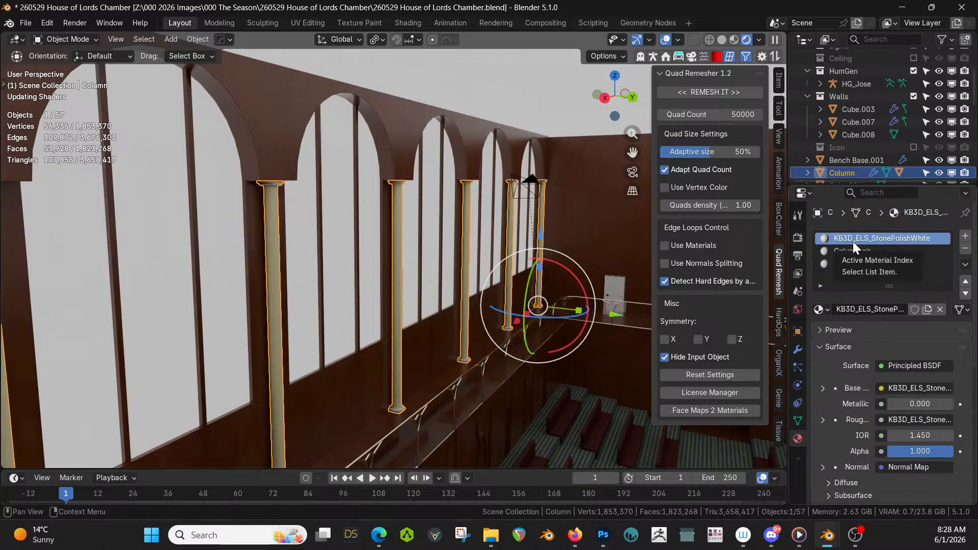
pyautogui.click(863, 249)
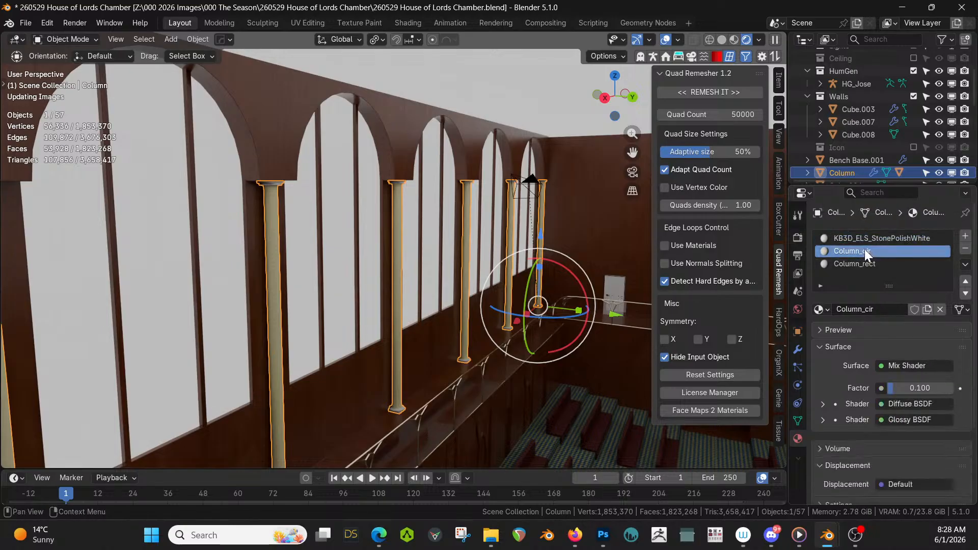
pyautogui.click(965, 249)
pyautogui.click(965, 249)
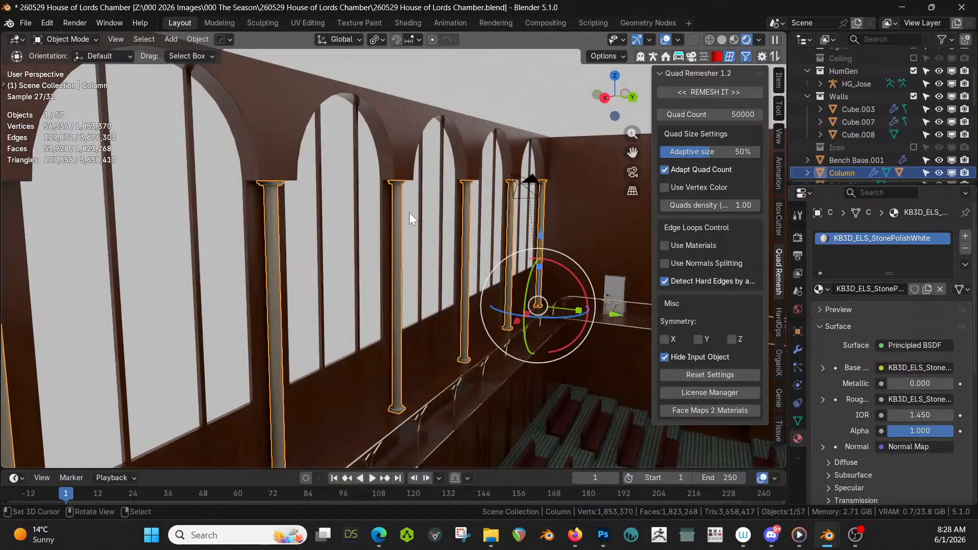
# Unwrap the gallery column mesh with Smart UV Project at a 66° angle limit
pyautogui.press('Tab')
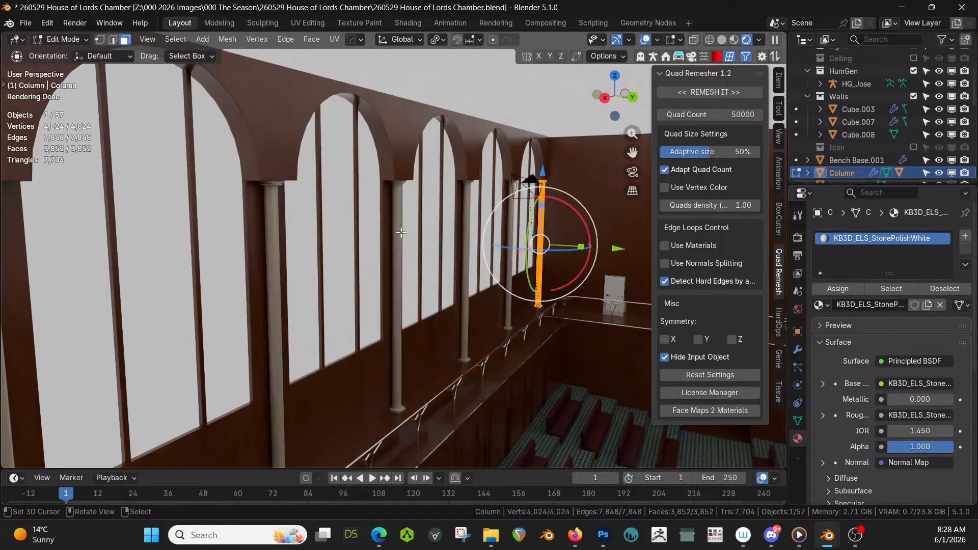
pyautogui.press('u')
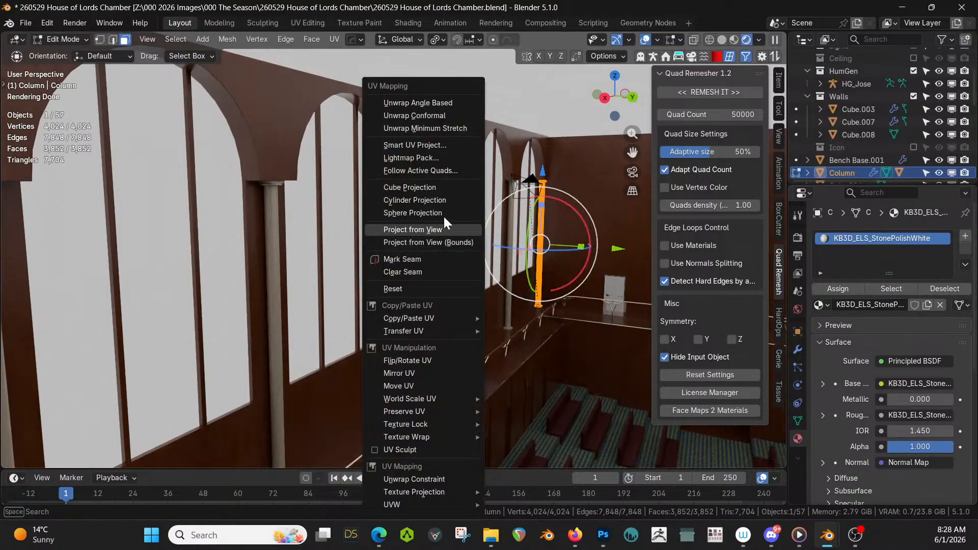
pyautogui.click(440, 144)
pyautogui.click(402, 261)
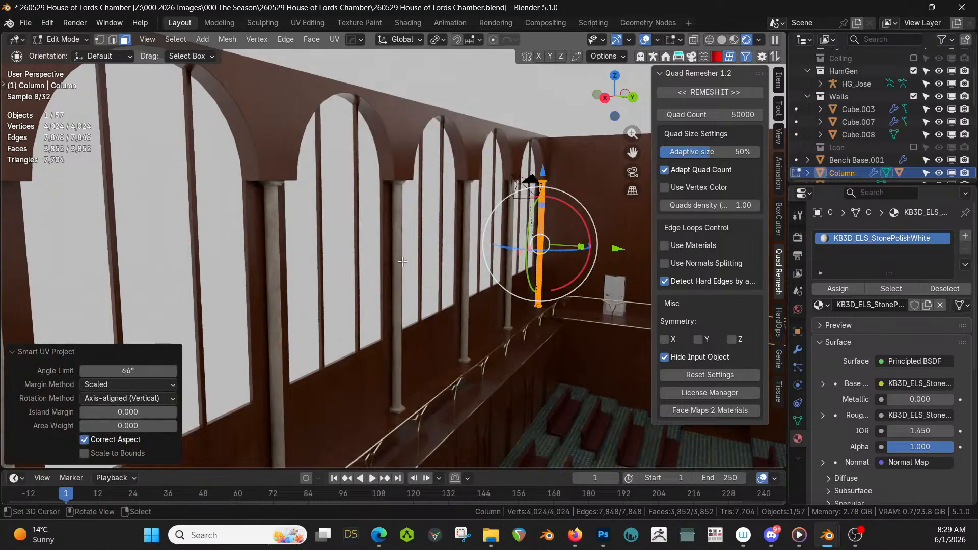
pyautogui.press('Tab')
# Enable the Ceiling collection so the vaulted ceiling is included in the scene above the walls
pyautogui.moveTo(445, 271); pyautogui.dragTo(377, 246, button='middle')
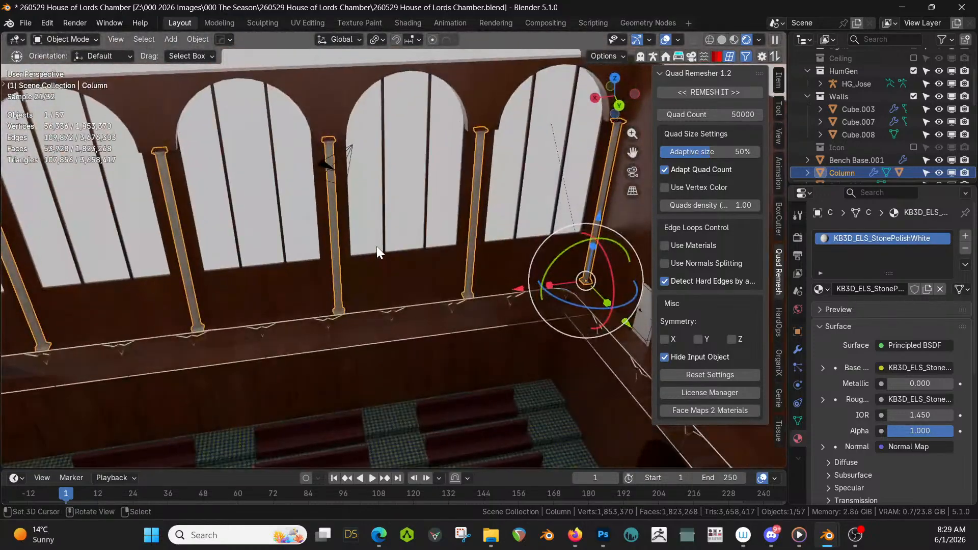
pyautogui.click(413, 118)
pyautogui.scroll(5, 402, 224)
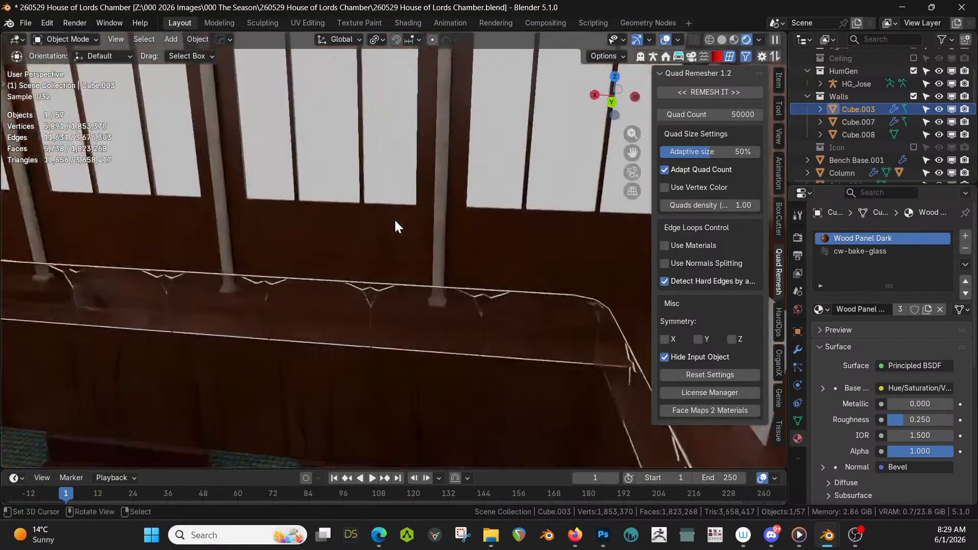
pyautogui.moveTo(396, 223); pyautogui.dragTo(114, 259, button='middle')
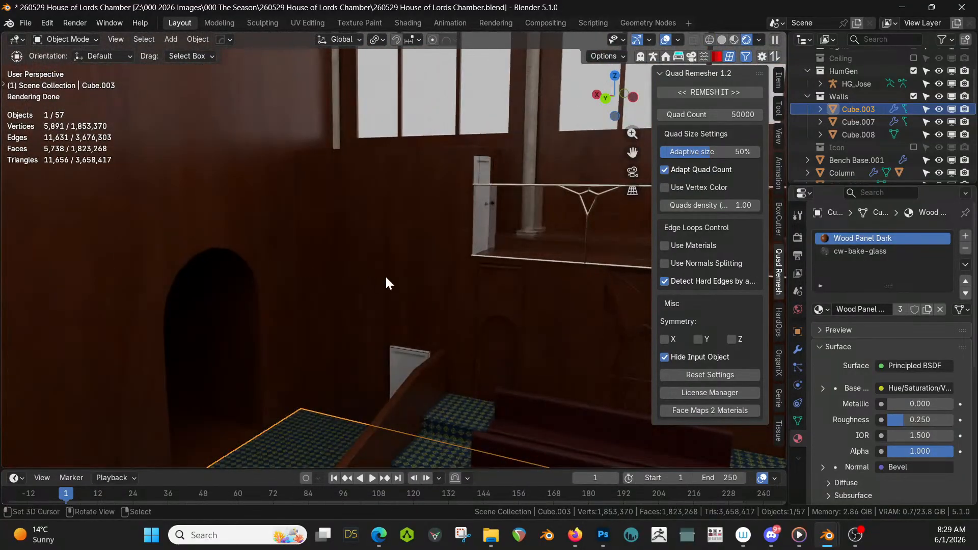
pyautogui.moveTo(386, 278); pyautogui.dragTo(273, 307, button='middle')
pyautogui.scroll(-6, 242, 298)
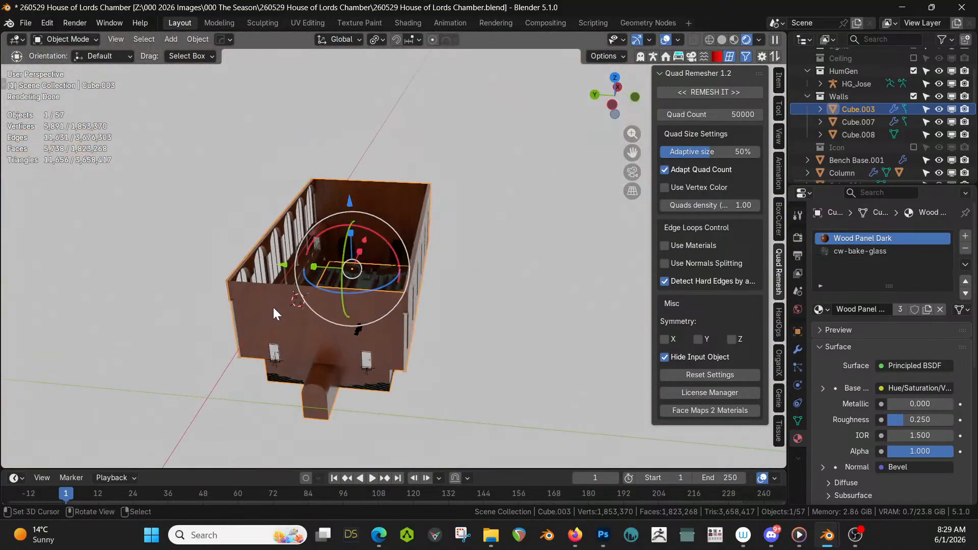
pyautogui.scroll(-4, 936, 125)
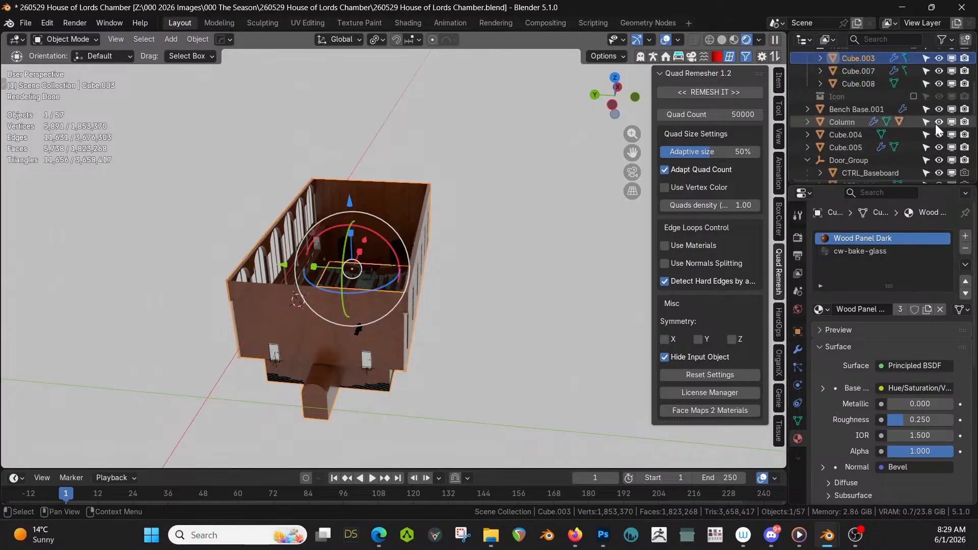
pyautogui.scroll(7, 935, 137)
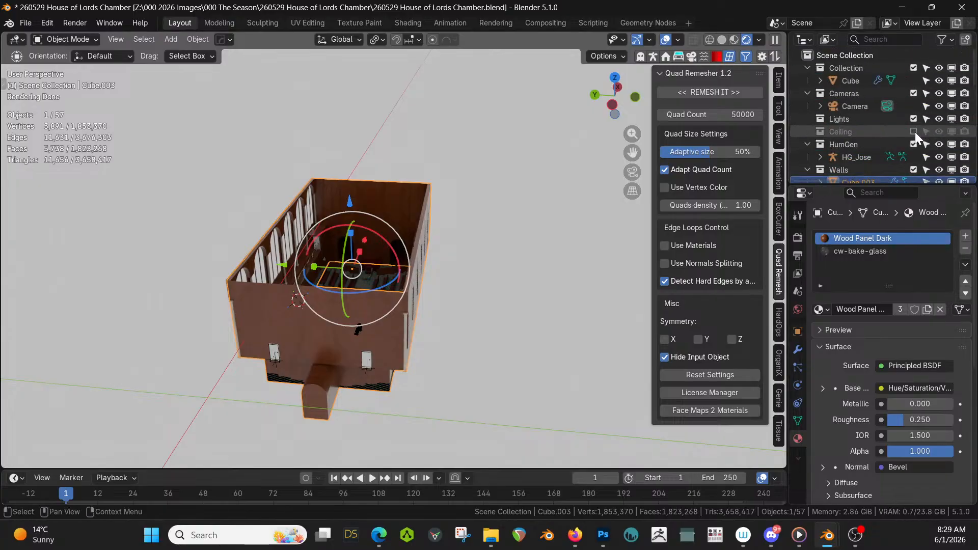
pyautogui.click(914, 132)
# Replace the vaulted ceiling's first material with KB3D_ELS_StonePolishWhite
pyautogui.scroll(6, 398, 258)
pyautogui.moveTo(372, 274); pyautogui.dragTo(433, 358, button='middle')
pyautogui.click(352, 195)
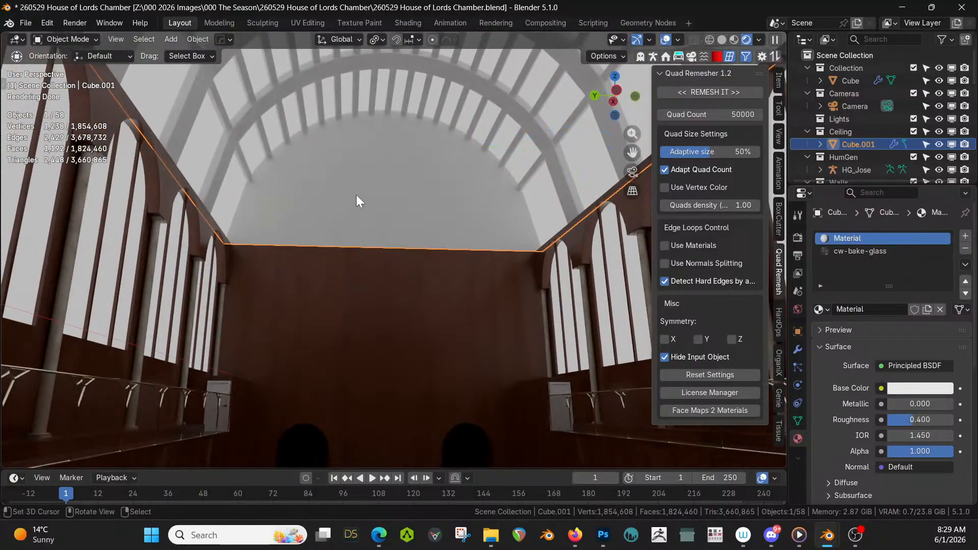
pyautogui.click(818, 309)
pyautogui.write('stone')
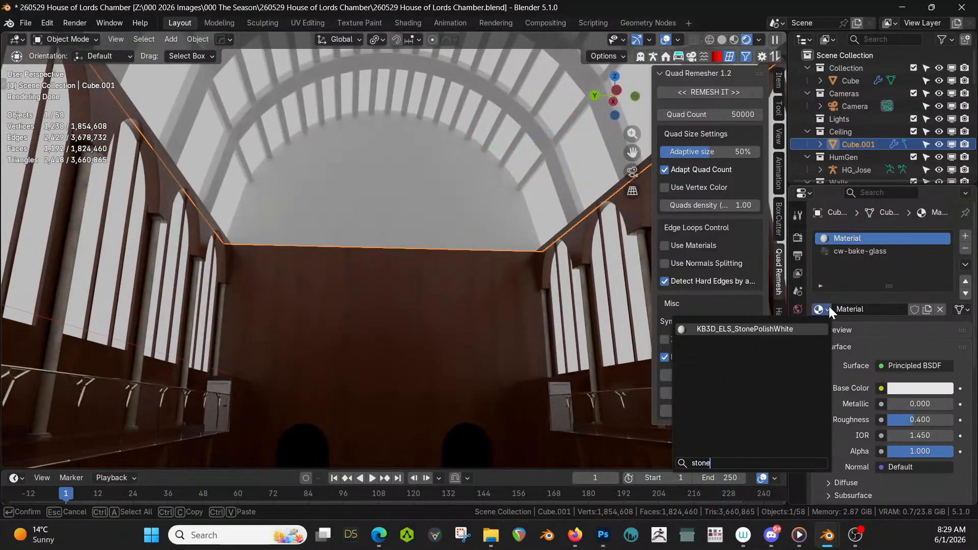
pyautogui.press('Return')
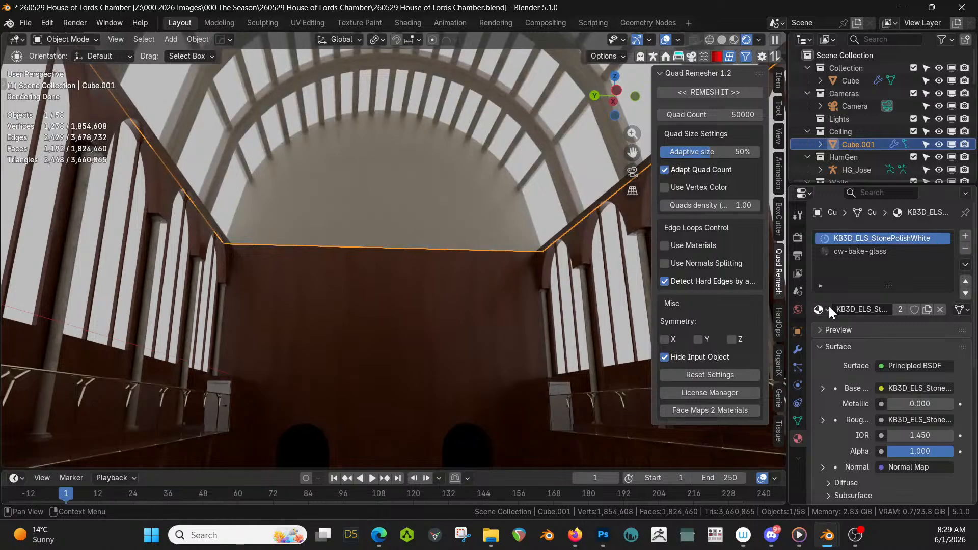
# Unwrap the ceiling mesh with Smart UV Project at a 66° angle limit
pyautogui.press('Tab')
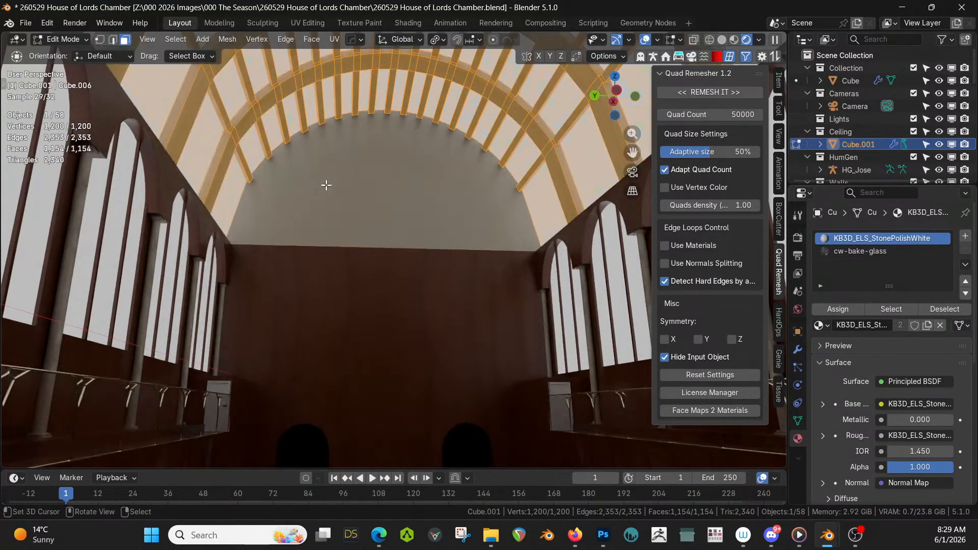
pyautogui.press('u')
pyautogui.click(287, 145)
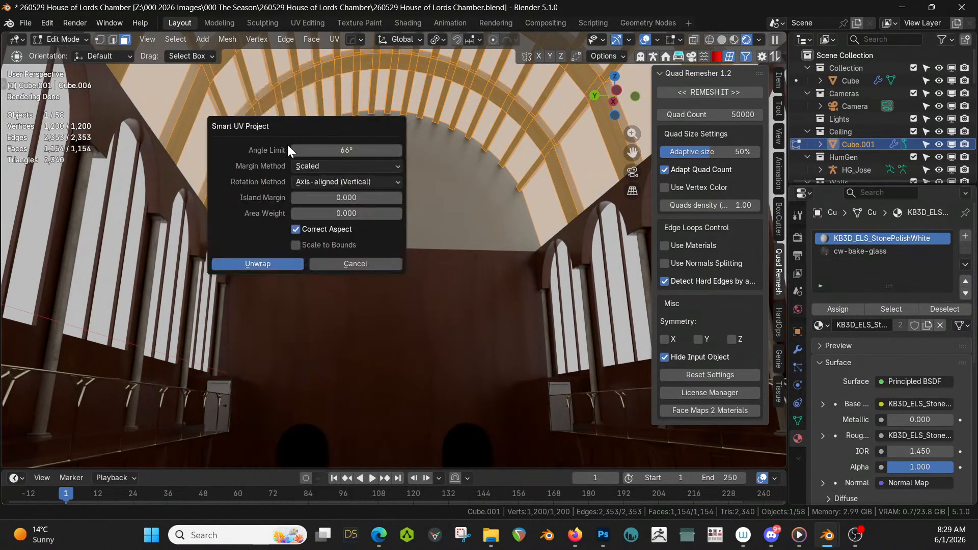
pyautogui.click(258, 264)
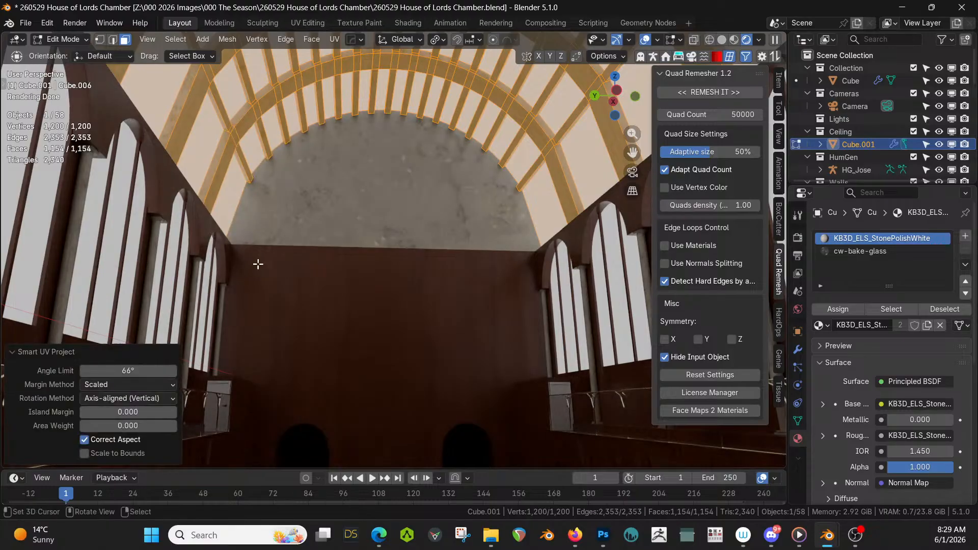
pyautogui.press('Tab')
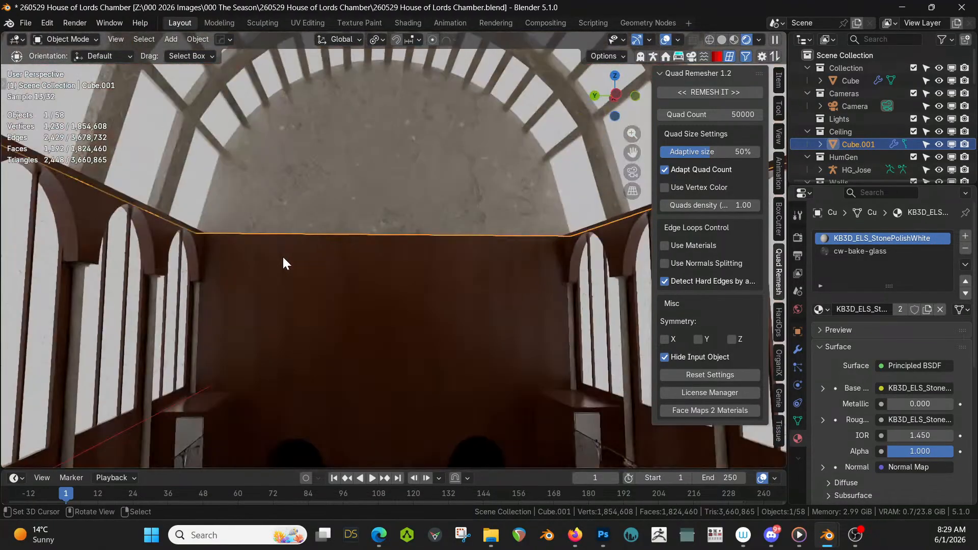
pyautogui.moveTo(283, 258); pyautogui.dragTo(355, 275, button='middle')
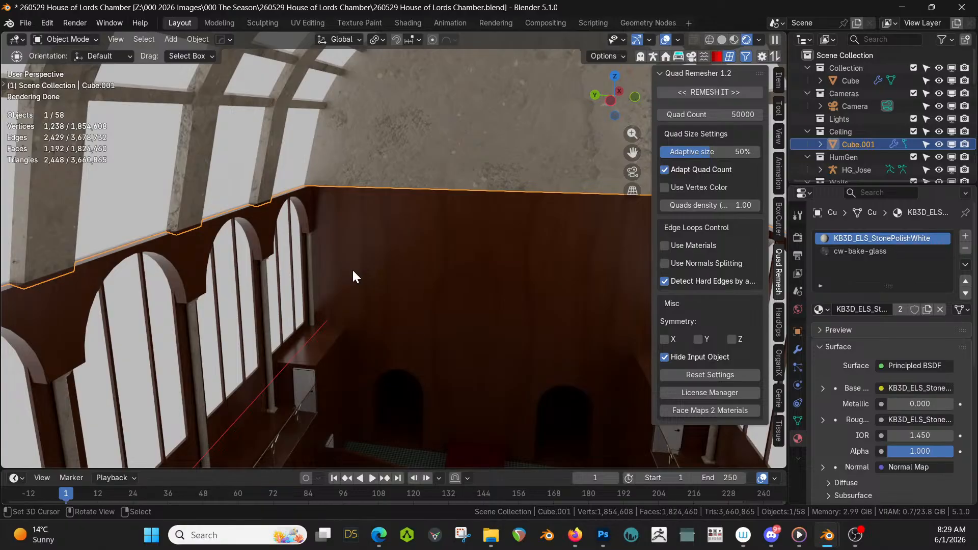
# Replace the material of the arches above the gallery columns with KB3D_ELS_StonePolishWhite
pyautogui.click(112, 251)
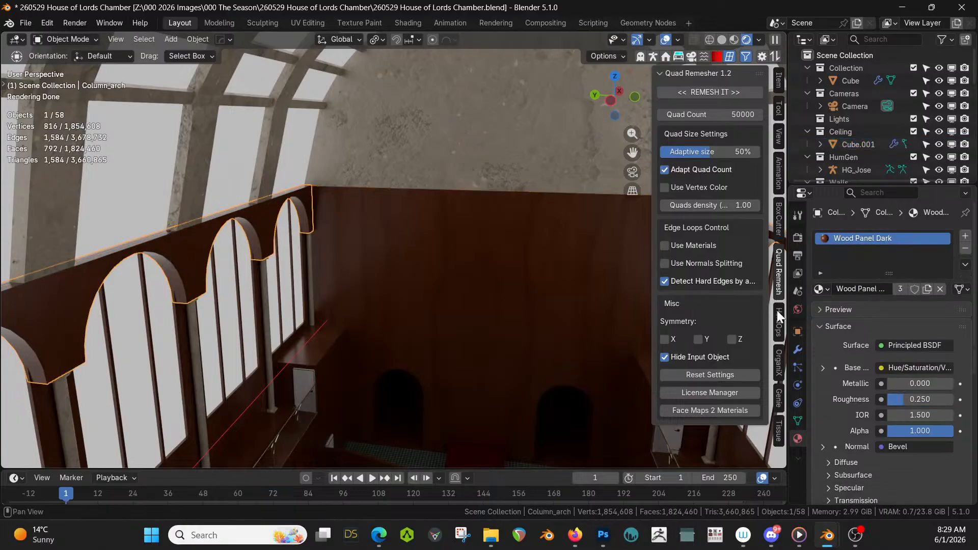
pyautogui.click(821, 288)
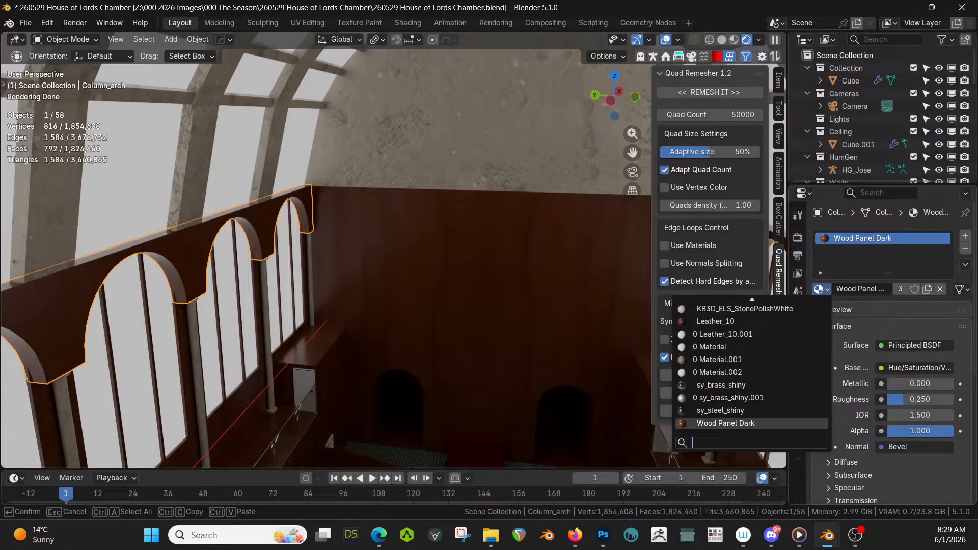
pyautogui.write('ston')
pyautogui.press('Return')
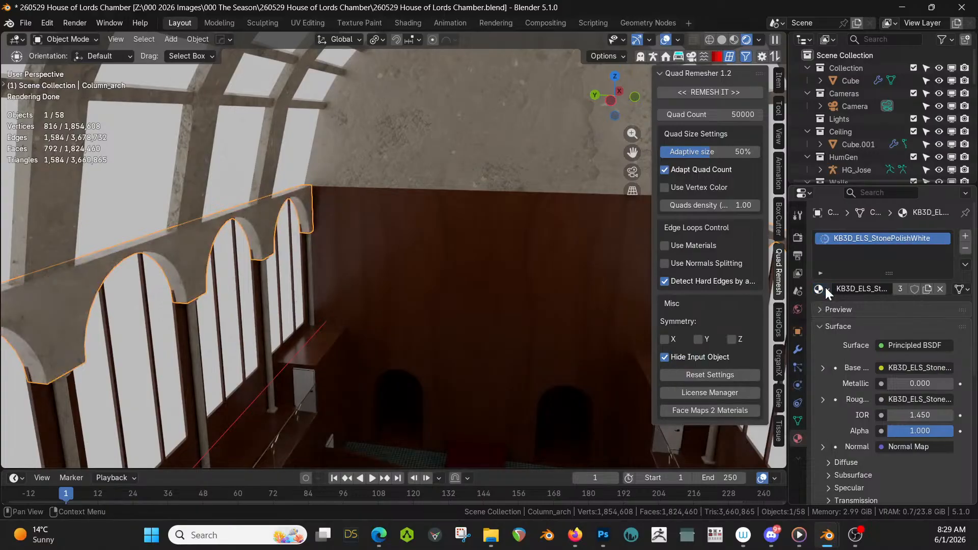
pyautogui.moveTo(585, 331); pyautogui.dragTo(445, 317, button='middle')
# Switch to solid shading, isolate the wall object Cube.003 in local view and open its mesh for editing
pyautogui.click(512, 291)
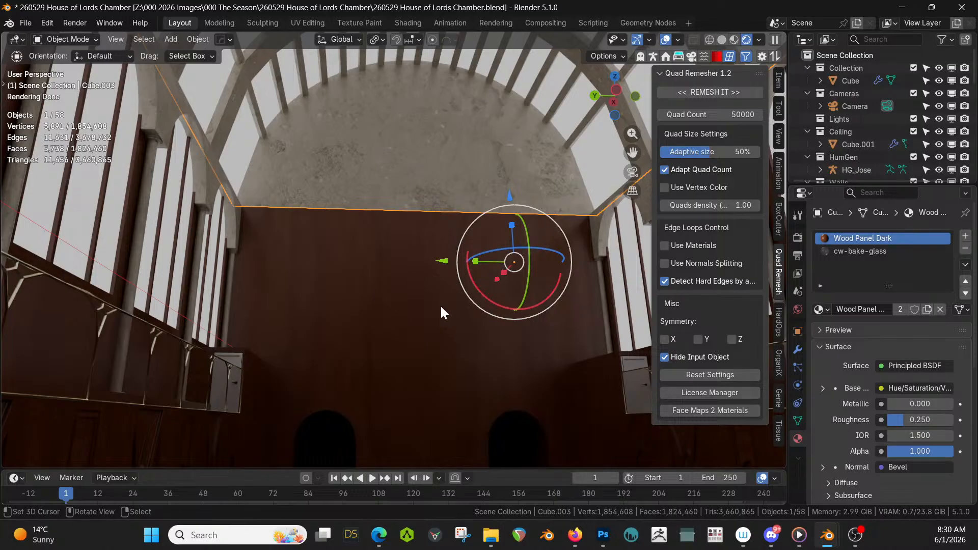
pyautogui.moveTo(270, 352)
pyautogui.mouseDown(button='middle')
pyautogui.moveTo(225, 383)
pyautogui.moveTo(326, 305)
pyautogui.moveTo(345, 309)
pyautogui.moveTo(294, 321)
pyautogui.mouseUp(button='middle')
pyautogui.press('z')
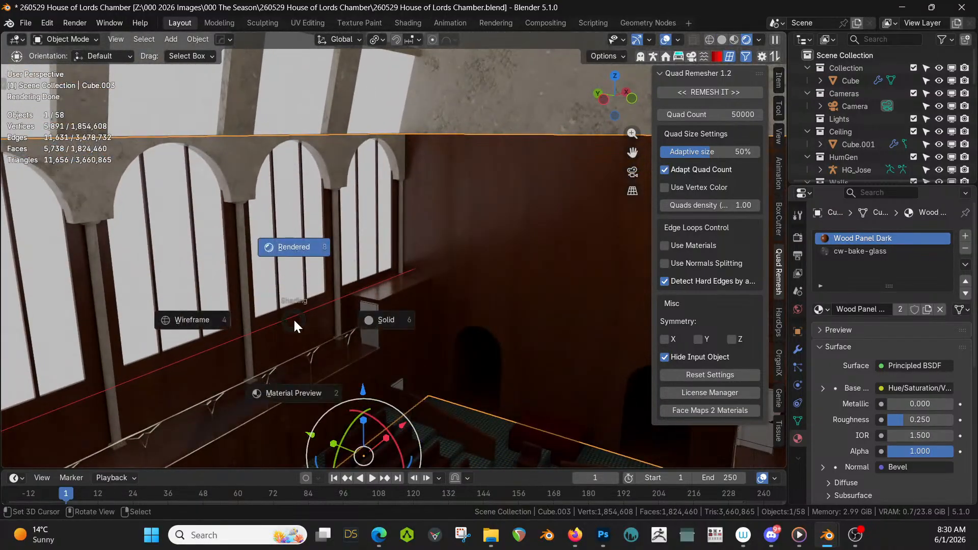
pyautogui.press('6')
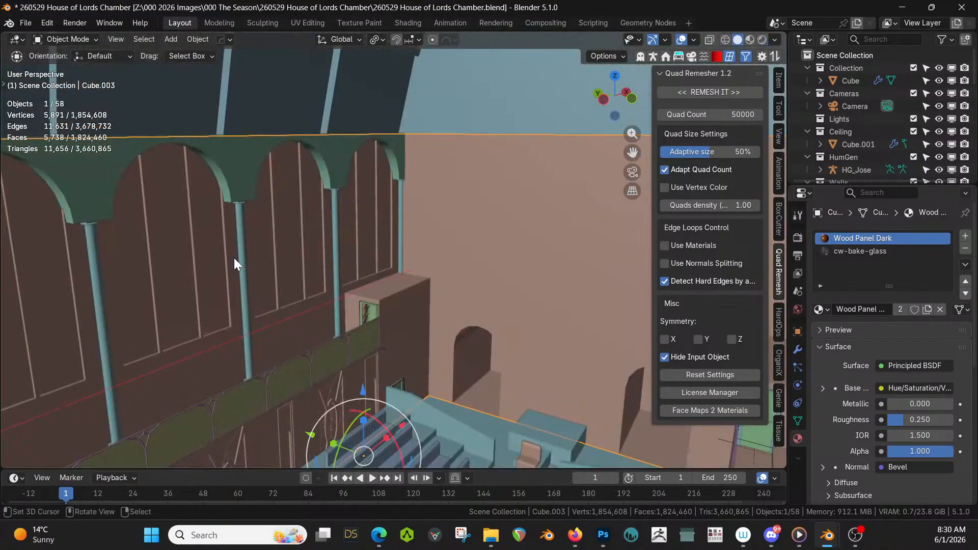
pyautogui.press('KP_Divide')
pyautogui.press('Tab')
pyautogui.moveTo(233, 257); pyautogui.dragTo(373, 302, button='middle')
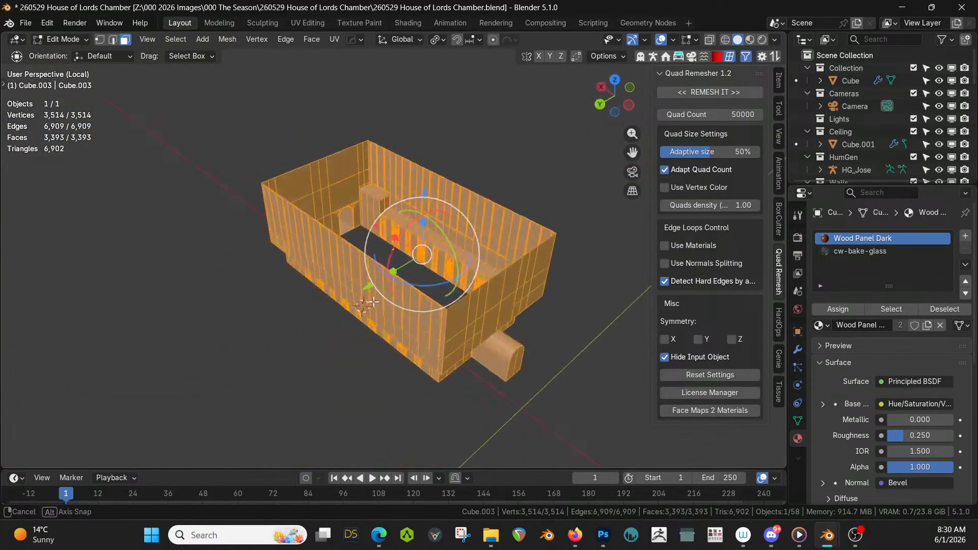
# Select the five vertical face loops of the long side wall that run above the narrow arched panels
pyautogui.scroll(6, 356, 331)
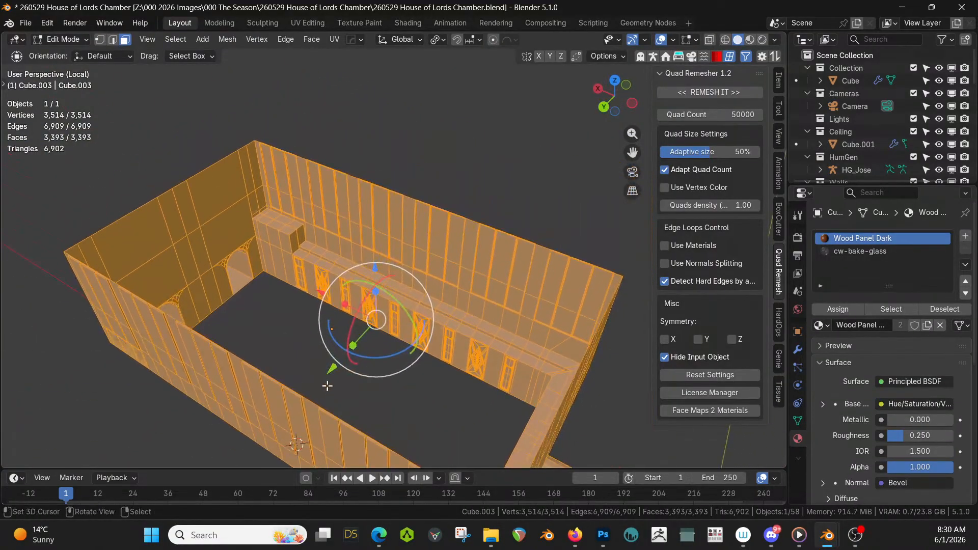
pyautogui.scroll(3, 327, 386)
pyautogui.keyDown('alt'); pyautogui.click(276, 250); pyautogui.keyUp('alt')
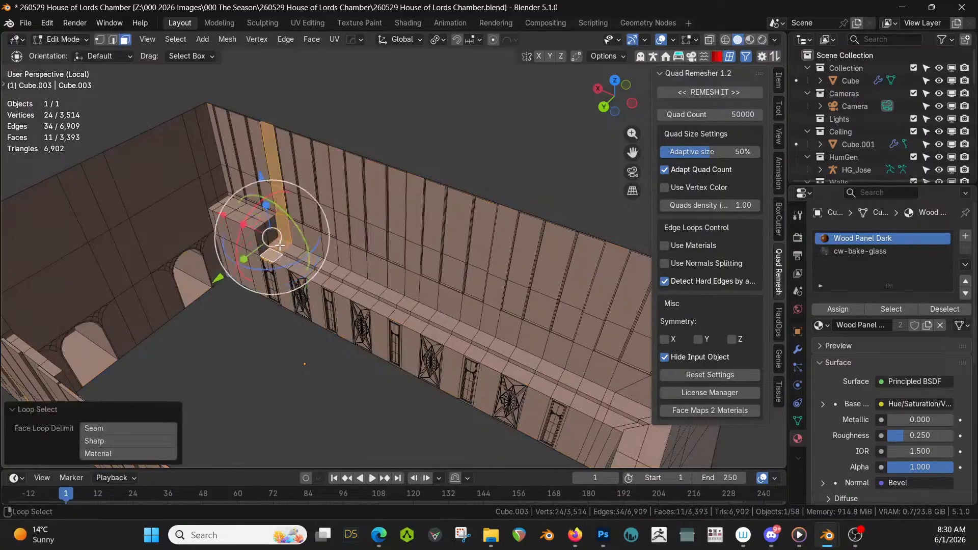
pyautogui.moveTo(279, 245); pyautogui.dragTo(371, 291, button='middle')
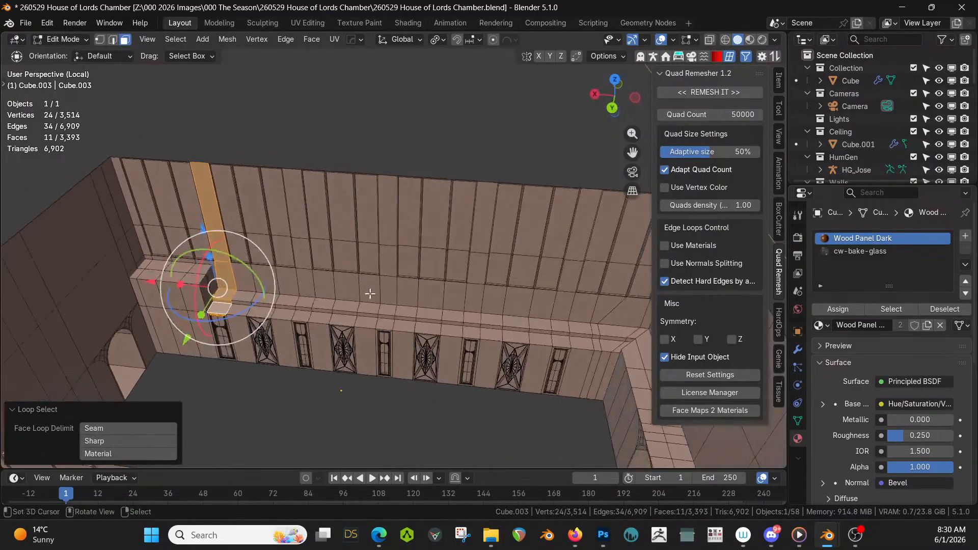
pyautogui.keyDown('alt'); pyautogui.keyDown('shift'); pyautogui.click(301, 306); pyautogui.keyUp('shift'); pyautogui.keyUp('alt')
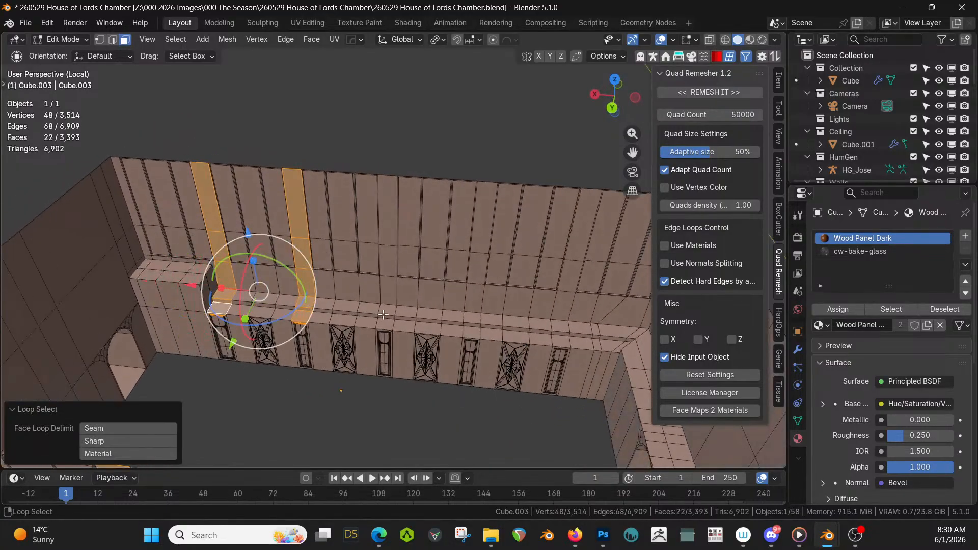
pyautogui.keyDown('alt'); pyautogui.keyDown('shift'); pyautogui.click(383, 315); pyautogui.keyUp('shift'); pyautogui.keyUp('alt')
pyautogui.keyDown('alt'); pyautogui.keyDown('shift'); pyautogui.click(473, 325); pyautogui.keyUp('shift'); pyautogui.keyUp('alt')
pyautogui.keyDown('alt'); pyautogui.keyDown('shift'); pyautogui.click(572, 330); pyautogui.keyUp('shift'); pyautogui.keyUp('alt')
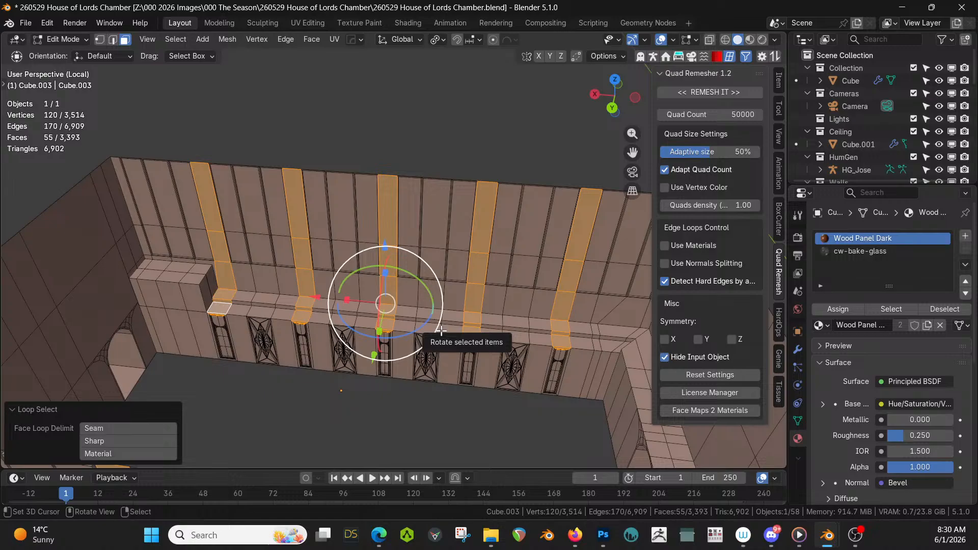
# Turn on X-ray and deselect the ledge and lower faces beneath the first four wall strips, keeping only their vertical faces selected
pyautogui.moveTo(441, 331); pyautogui.dragTo(450, 249, button='middle')
pyautogui.scroll(7, 446, 275)
pyautogui.scroll(-4, 444, 300)
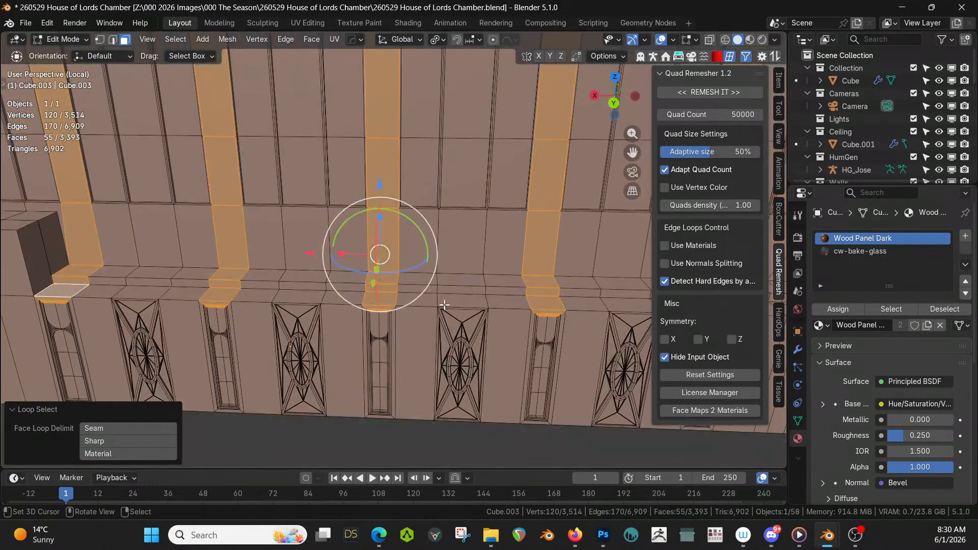
pyautogui.scroll(-3, 413, 199)
pyautogui.keyDown('shift'); pyautogui.moveTo(444, 304); pyautogui.dragTo(451, 247, button='middle'); pyautogui.keyUp('shift')
pyautogui.scroll(3, 423, 218)
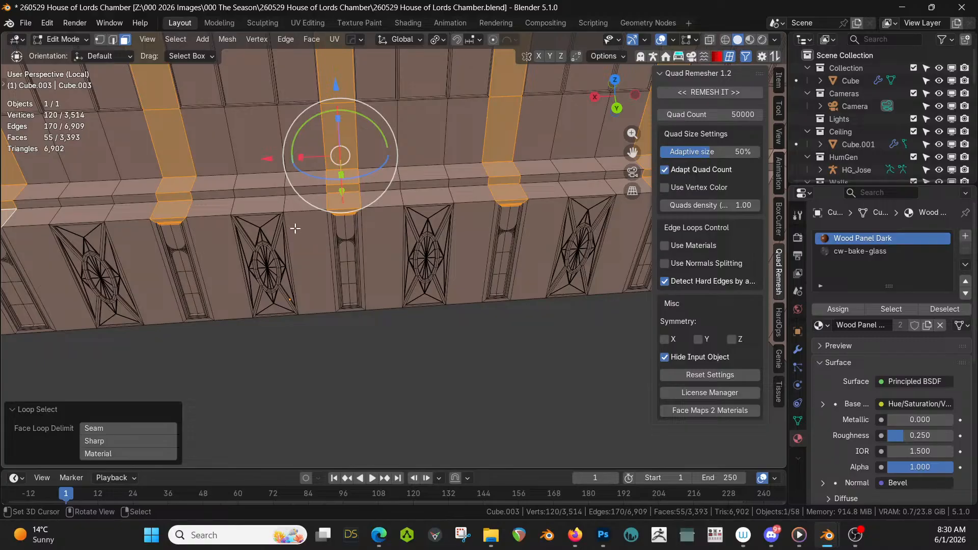
pyautogui.keyDown('shift'); pyautogui.moveTo(214, 208); pyautogui.dragTo(380, 292, button='middle'); pyautogui.keyUp('shift')
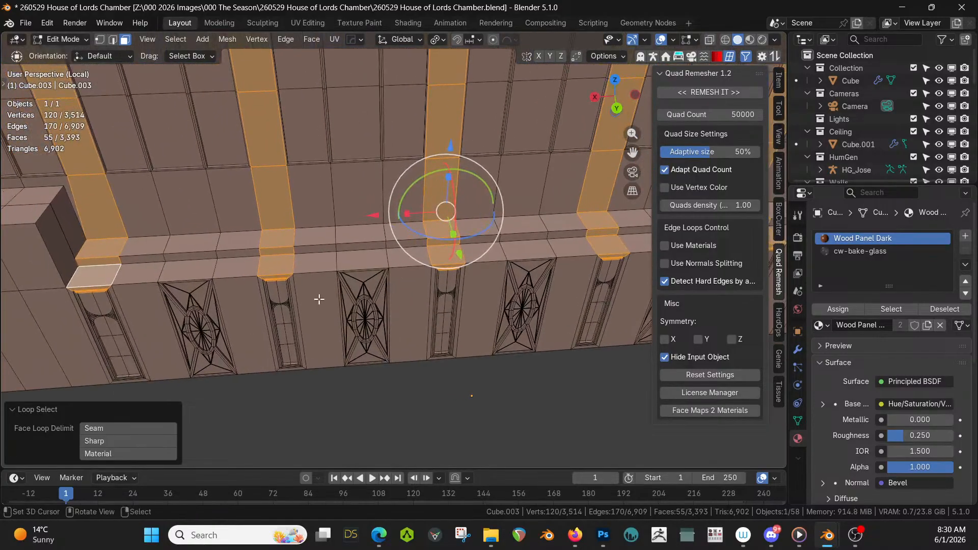
pyautogui.press('c')
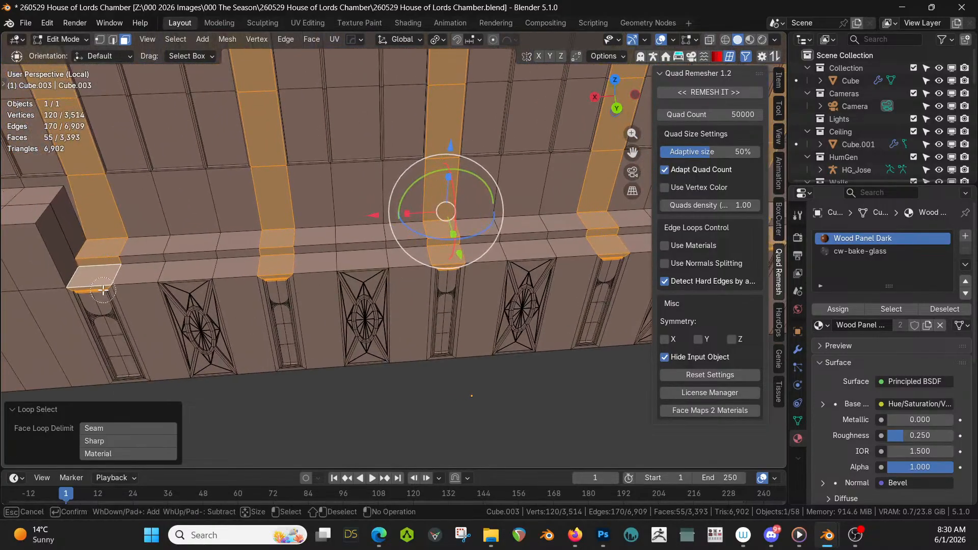
pyautogui.press('Escape')
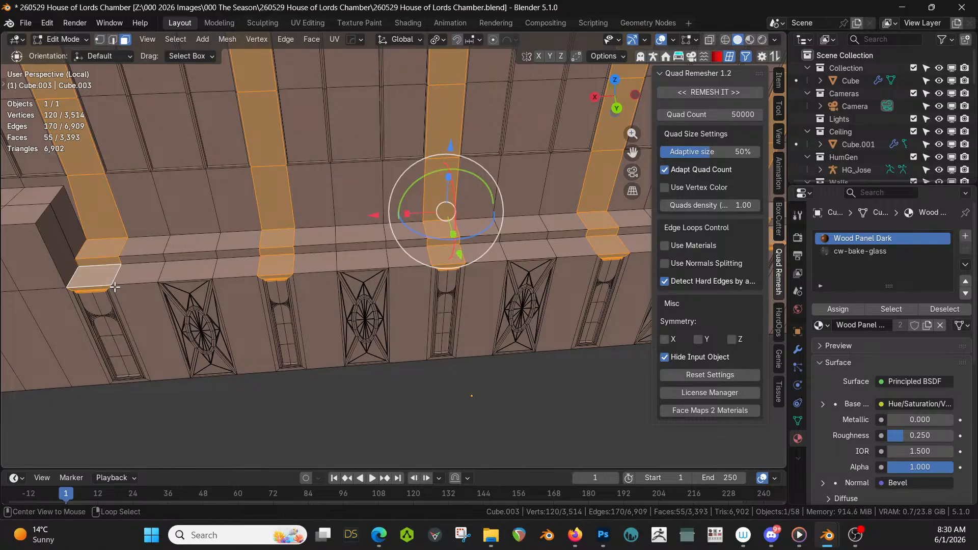
pyautogui.hotkey('alt', 'z')
pyautogui.press('c')
pyautogui.moveTo(109, 278)
pyautogui.mouseDown(button='middle')
pyautogui.moveTo(84, 279)
pyautogui.moveTo(99, 257)
pyautogui.moveTo(235, 273)
pyautogui.moveTo(279, 261)
pyautogui.moveTo(278, 249)
pyautogui.mouseUp(button='middle')
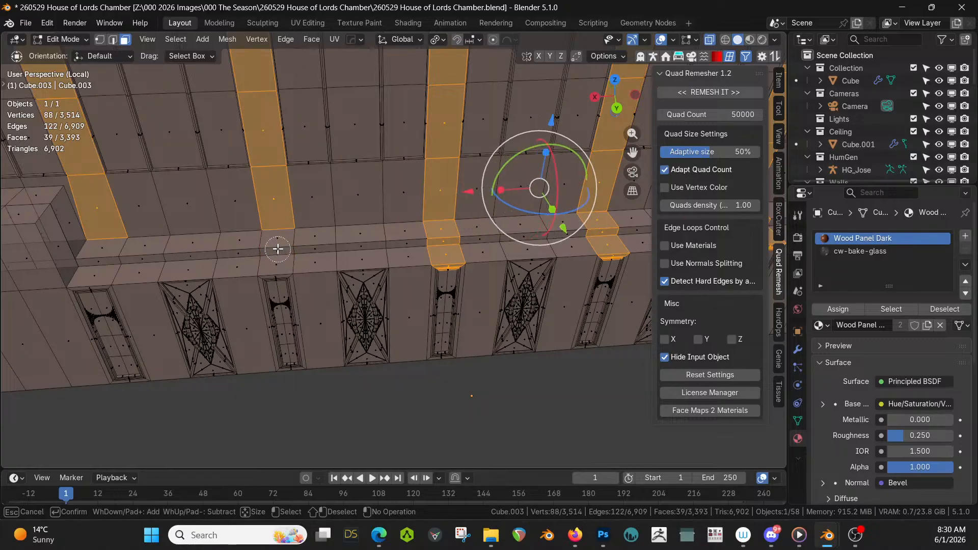
pyautogui.moveTo(429, 259)
pyautogui.mouseDown(button='middle')
pyautogui.moveTo(460, 253)
pyautogui.moveTo(446, 233)
pyautogui.moveTo(606, 242)
pyautogui.moveTo(602, 230)
pyautogui.moveTo(614, 262)
pyautogui.mouseUp(button='middle')
pyautogui.rightClick(546, 282)
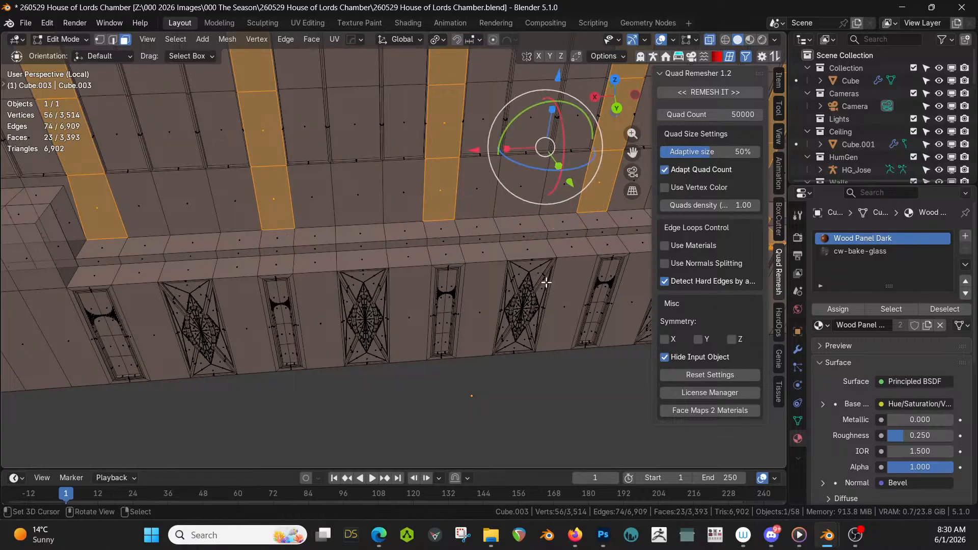
# Deselect the ledge and lower faces beneath the last strip at the far end of the wall
pyautogui.scroll(-2, 545, 282)
pyautogui.keyDown('shift'); pyautogui.moveTo(536, 282); pyautogui.dragTo(345, 349, button='middle'); pyautogui.keyUp('shift')
pyautogui.press('c')
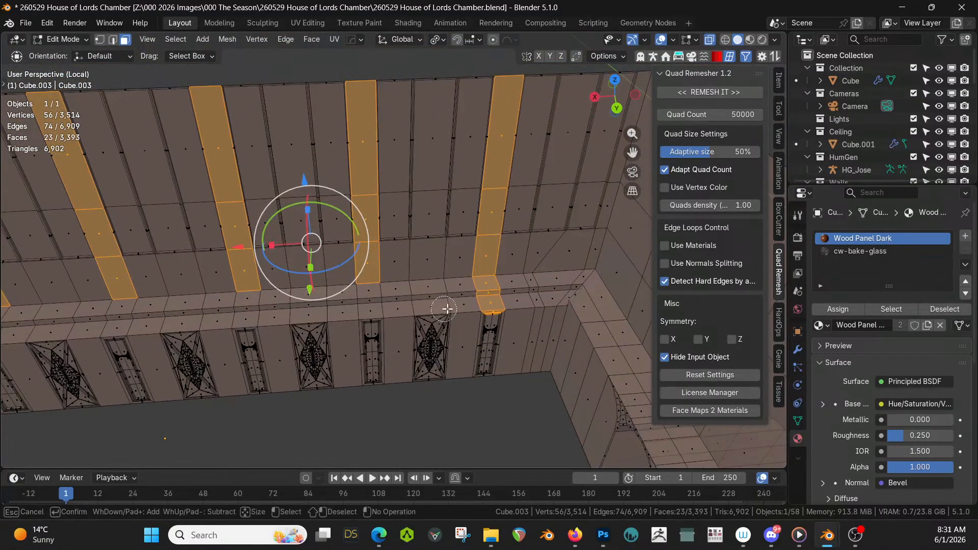
pyautogui.moveTo(514, 308)
pyautogui.mouseDown(button='middle')
pyautogui.moveTo(498, 310)
pyautogui.moveTo(489, 294)
pyautogui.mouseUp(button='middle')
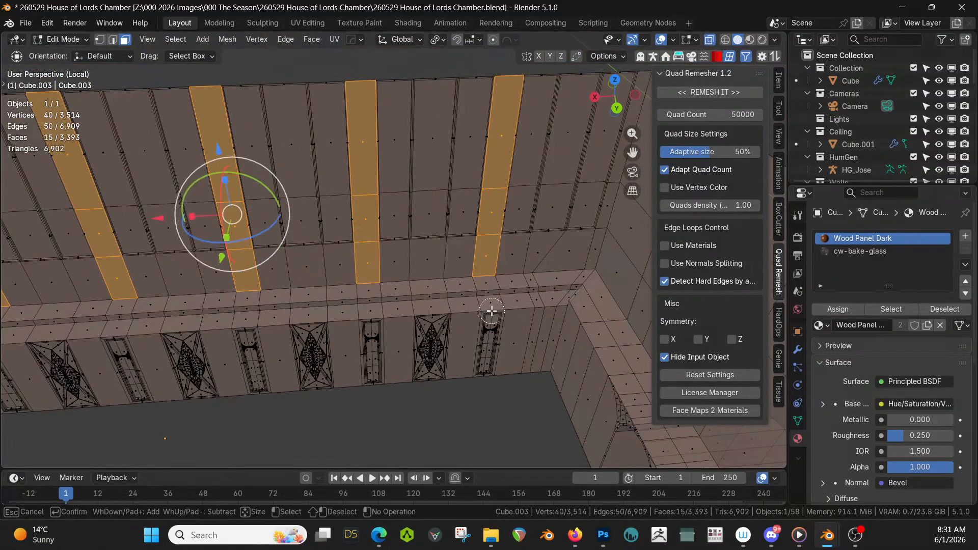
pyautogui.rightClick(492, 311)
# Add a material slot with KB3D_ELS_StonePolishWhite, assign it to the selected wall strips and leave mesh editing
pyautogui.click(965, 235)
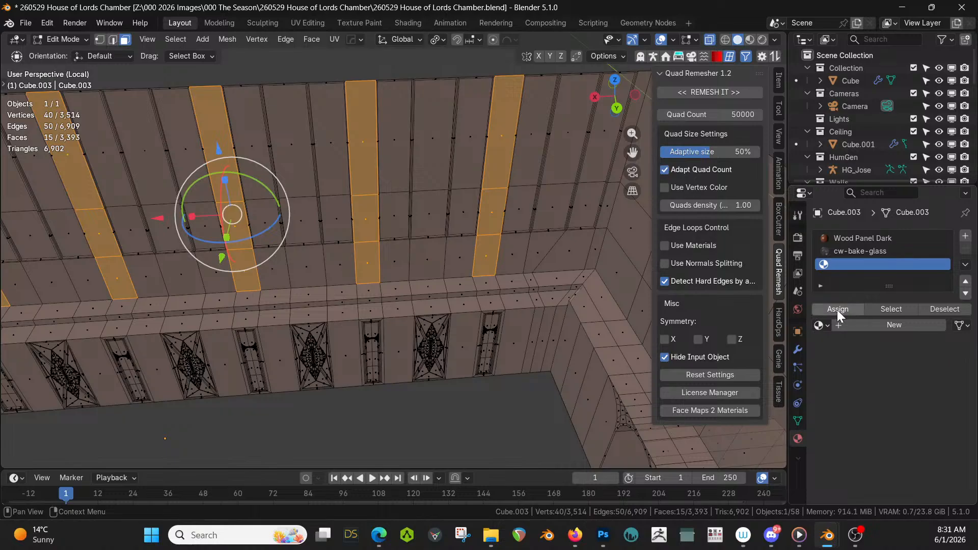
pyautogui.click(826, 325)
pyautogui.write('ston')
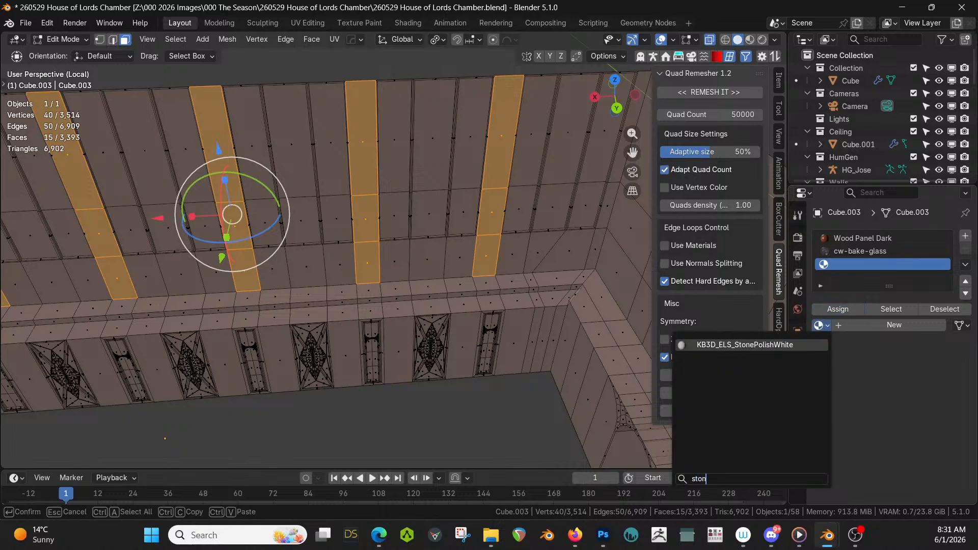
pyautogui.write('e')
pyautogui.press('Return')
pyautogui.press('Tab')
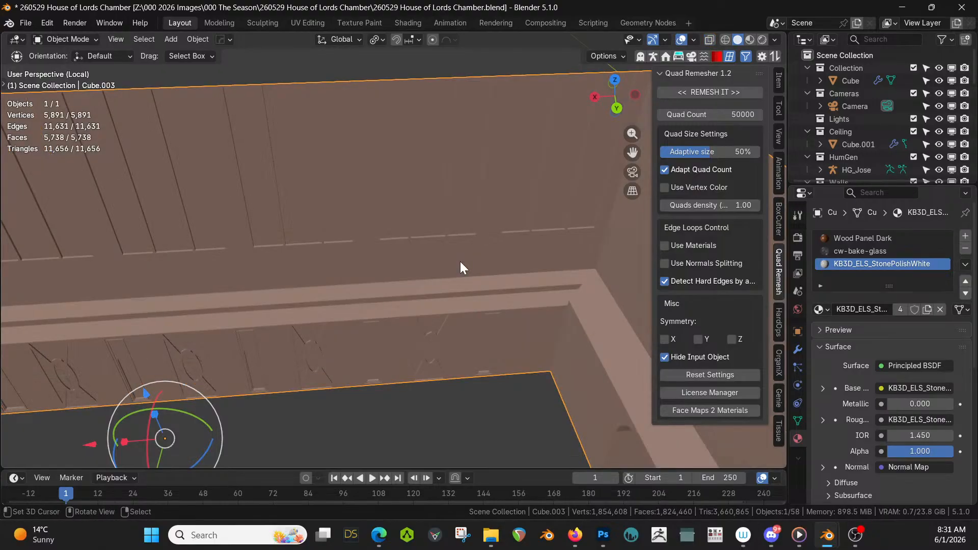
# Switch to rendered shading, leave local view and check the stone strips behind the gallery columns
pyautogui.press('z')
pyautogui.press('8')
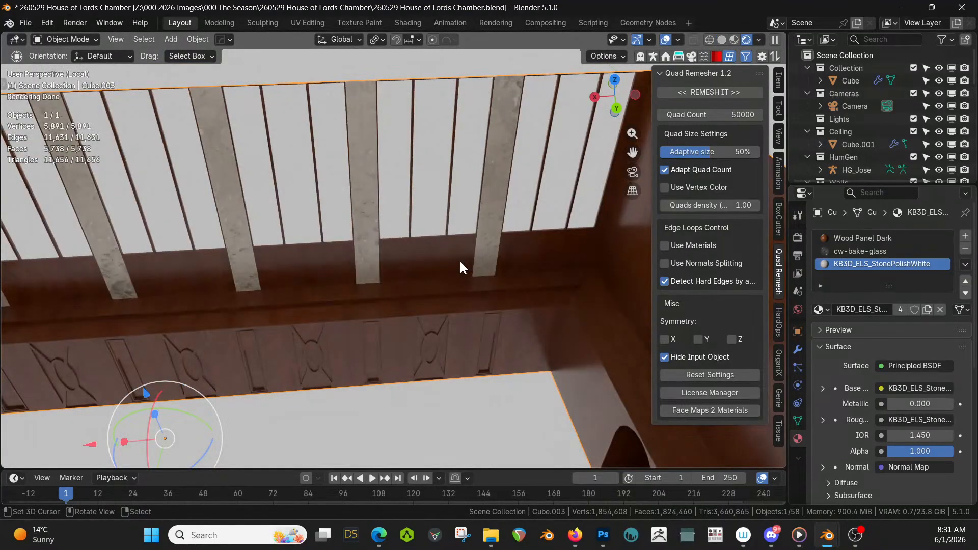
pyautogui.press('KP_Divide')
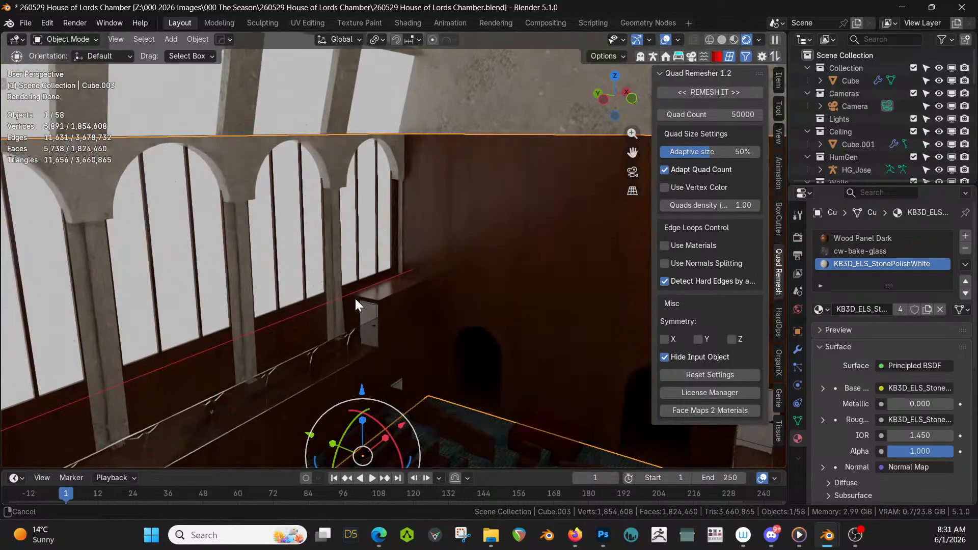
pyautogui.keyDown('shift'); pyautogui.moveTo(354, 298); pyautogui.dragTo(212, 219, button='middle'); pyautogui.keyUp('shift')
pyautogui.scroll(3, 331, 235)
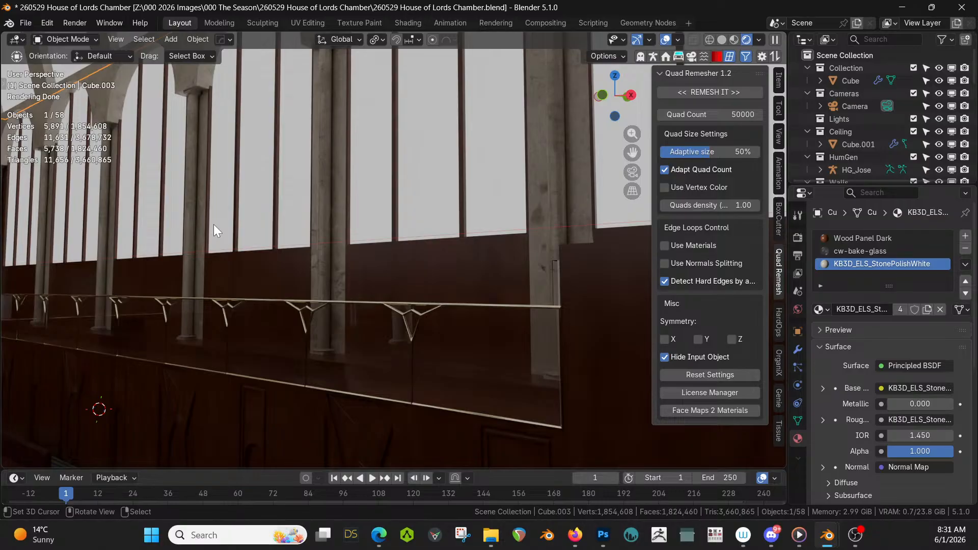
# Return to solid shading and select the horizontal face loop of the wall mesh between the windows and the gallery ledge
pyautogui.press('z')
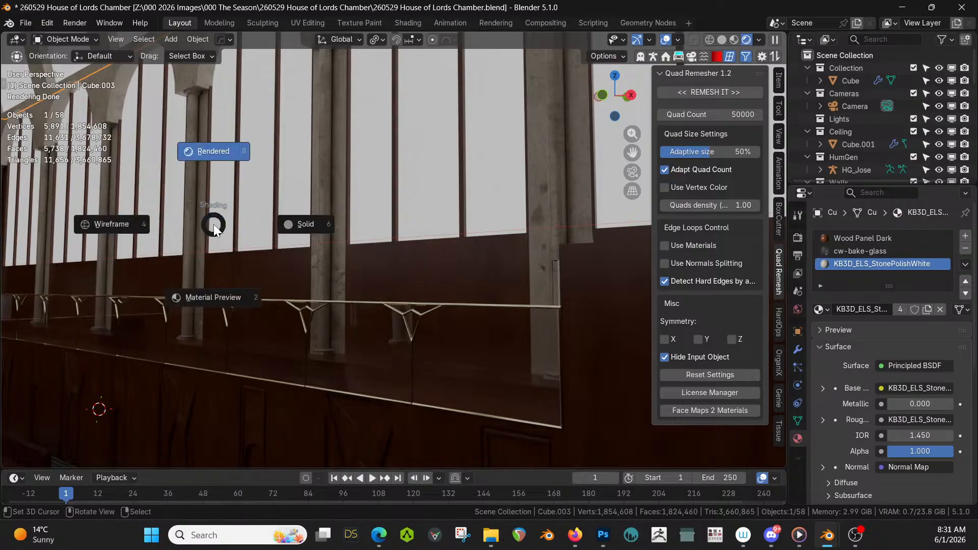
pyautogui.press('6')
pyautogui.moveTo(212, 224)
pyautogui.mouseDown(button='middle')
pyautogui.moveTo(236, 224)
pyautogui.moveTo(251, 245)
pyautogui.moveTo(267, 414)
pyautogui.moveTo(341, 303)
pyautogui.moveTo(345, 375)
pyautogui.mouseUp(button='middle')
pyautogui.press('Tab')
pyautogui.scroll(-1, 499, 289)
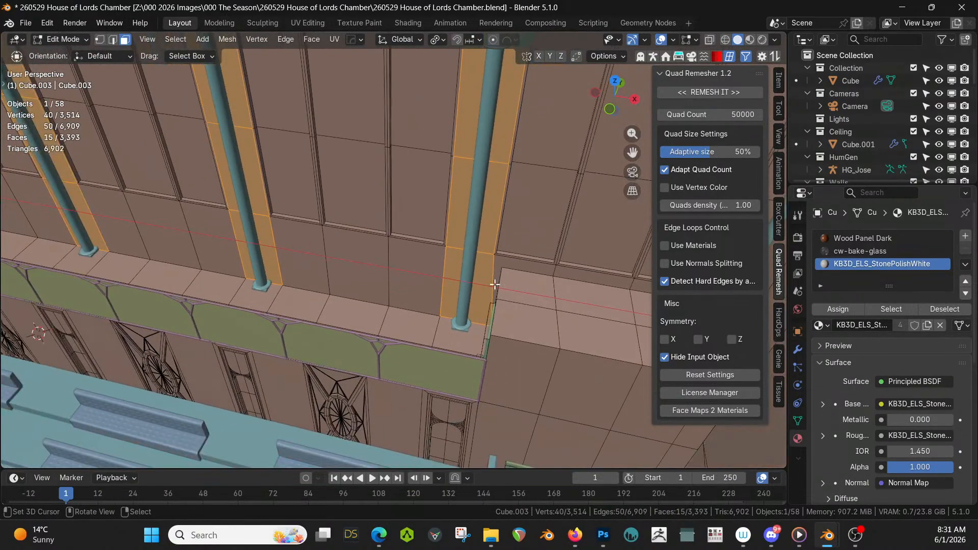
pyautogui.rightClick(381, 261)
pyautogui.keyDown('alt'); pyautogui.rightClick(388, 260); pyautogui.keyUp('alt')
pyautogui.keyDown('alt'); pyautogui.rightClick(389, 261); pyautogui.keyUp('alt')
pyautogui.scroll(-3, 390, 262)
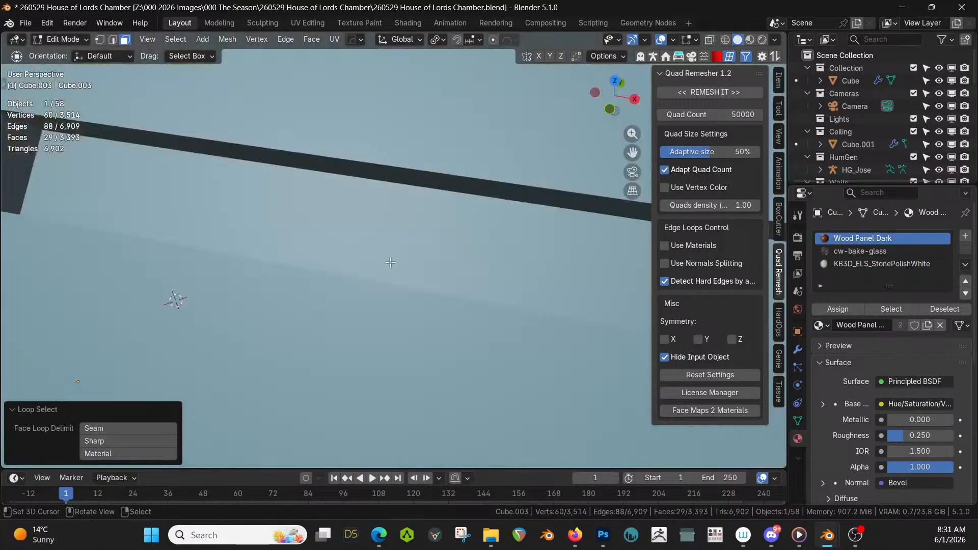
pyautogui.scroll(1, 390, 262)
pyautogui.scroll(1, 390, 263)
# Assign KB3D_ELS_StonePolishWhite to the selected band below the windows and check the chamber in rendered shading
pyautogui.click(882, 263)
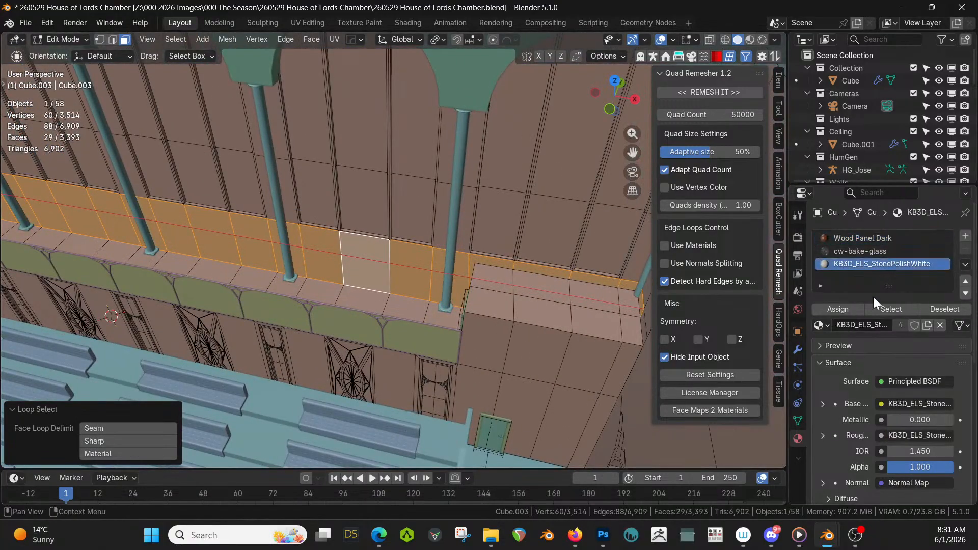
pyautogui.click(849, 308)
pyautogui.scroll(2, 389, 270)
pyautogui.press('Tab')
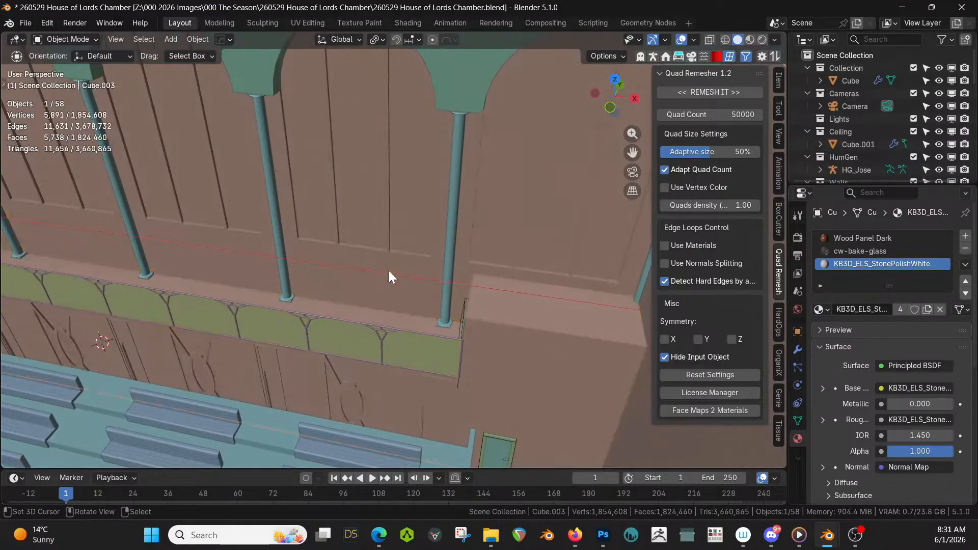
pyautogui.press('z')
pyautogui.press('8')
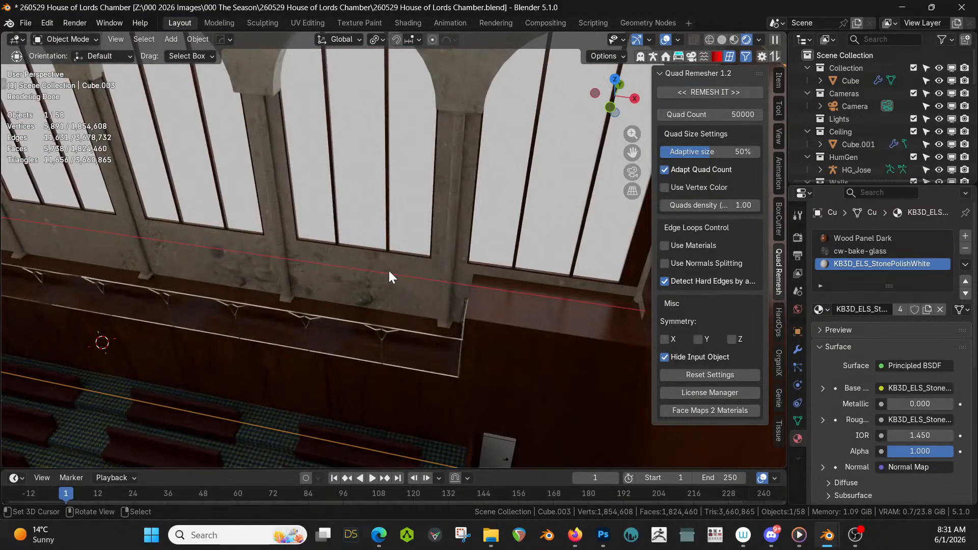
pyautogui.moveTo(336, 357); pyautogui.dragTo(223, 176, button='middle')
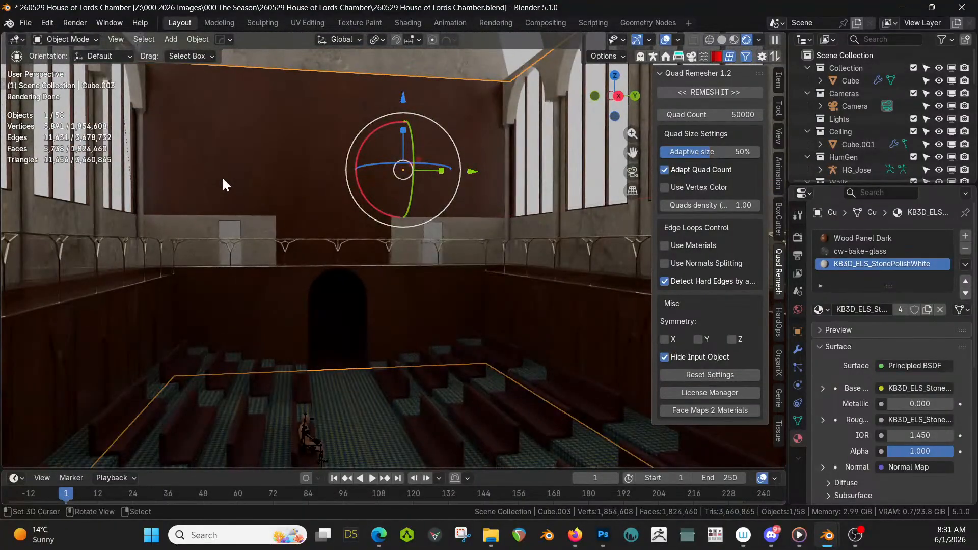
# Edit the wall mesh in solid shading and select all end wall faces above the gallery ledge
pyautogui.press('Tab')
pyautogui.click(222, 161)
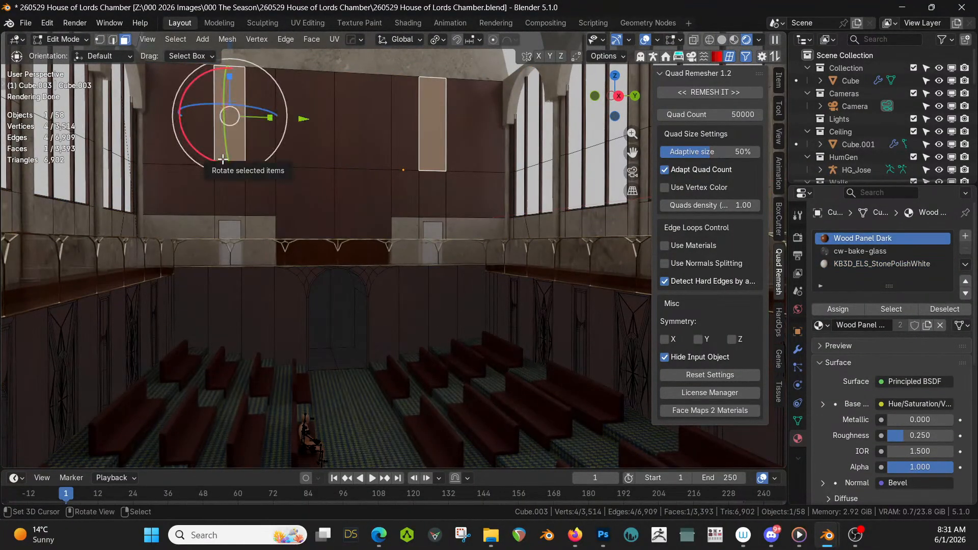
pyautogui.press('z')
pyautogui.press('6')
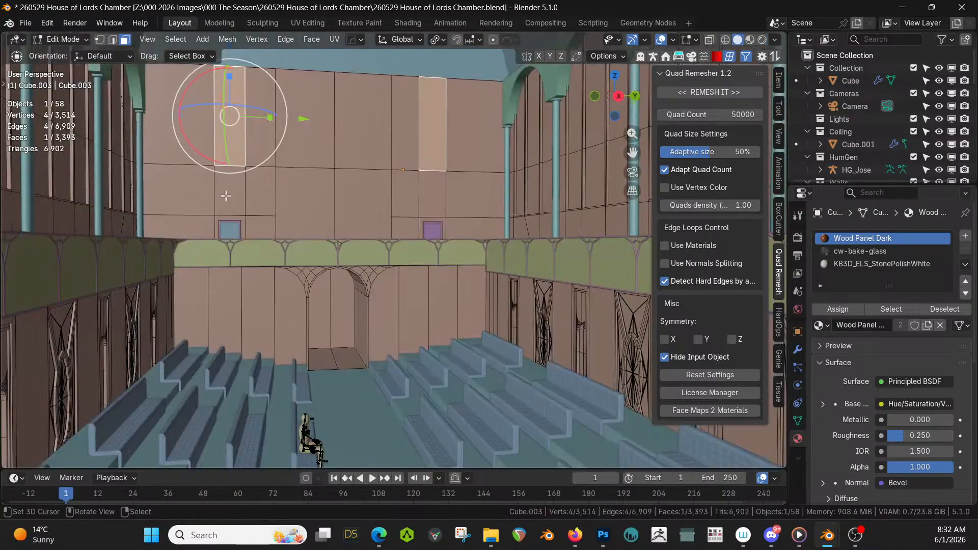
pyautogui.keyDown('shift'); pyautogui.moveTo(236, 191); pyautogui.dragTo(311, 301, button='middle'); pyautogui.keyUp('shift')
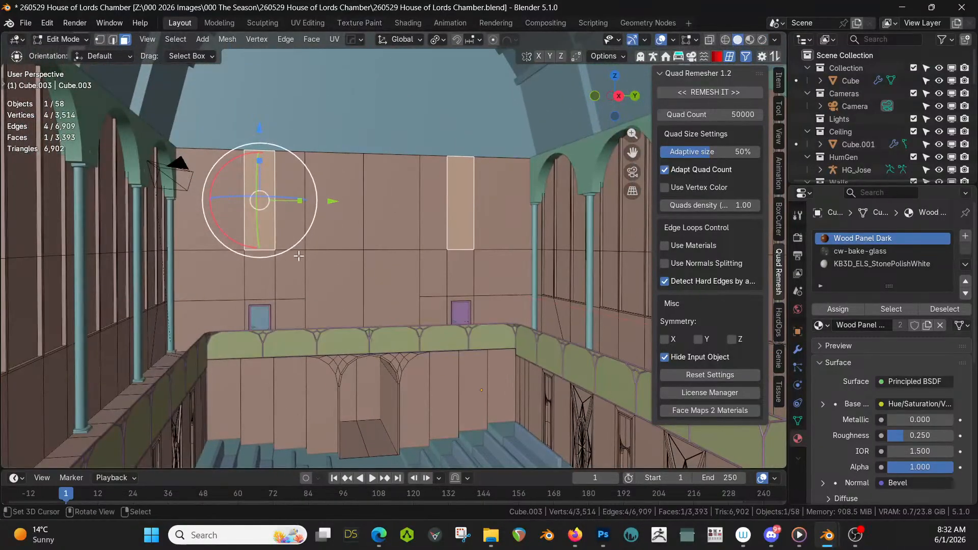
pyautogui.press('c')
pyautogui.moveTo(231, 306)
pyautogui.mouseDown()
pyautogui.moveTo(221, 288)
pyautogui.moveTo(236, 226)
pyautogui.moveTo(323, 292)
pyautogui.moveTo(345, 228)
pyautogui.mouseUp()
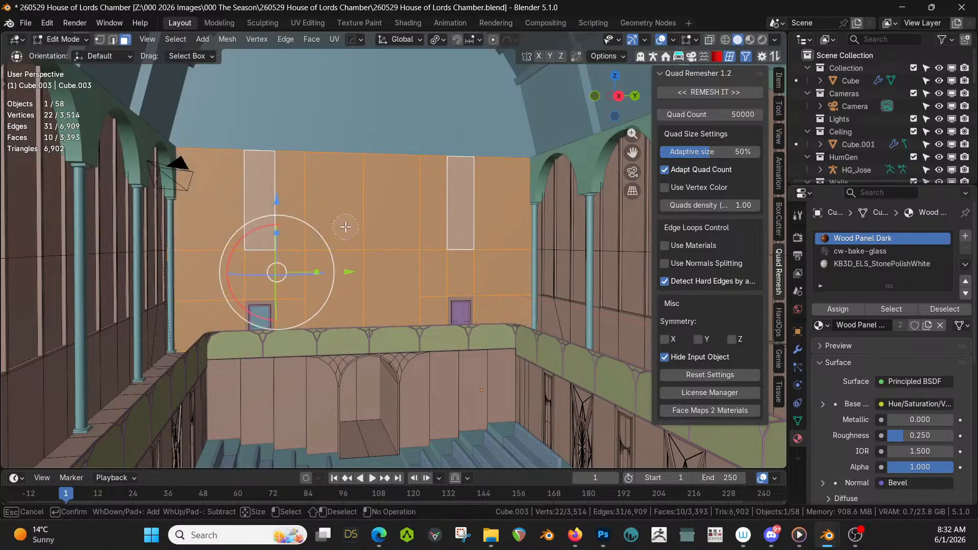
pyautogui.press('Escape')
# Assign KB3D_ELS_StonePolishWhite to the selected upper end wall faces and display them in rendered shading
pyautogui.click(888, 263)
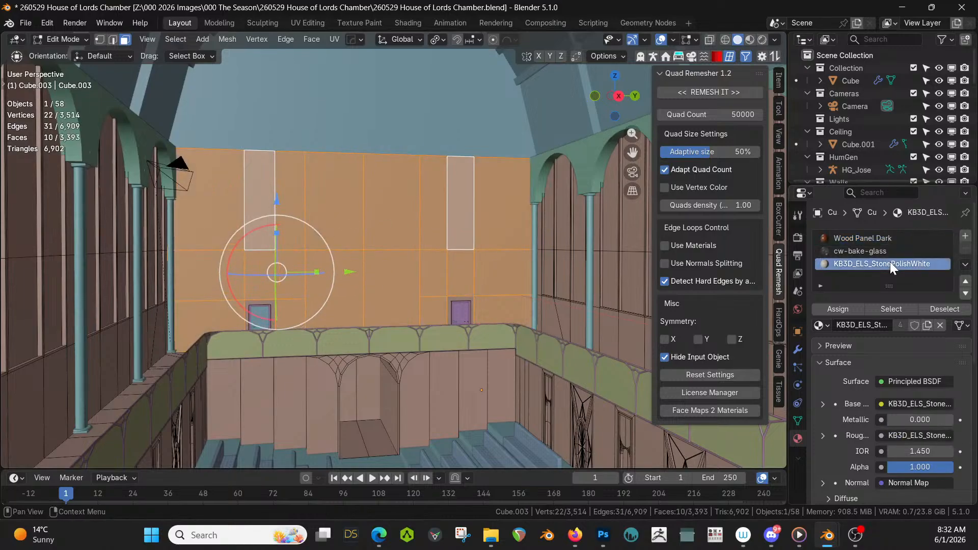
pyautogui.press('Tab')
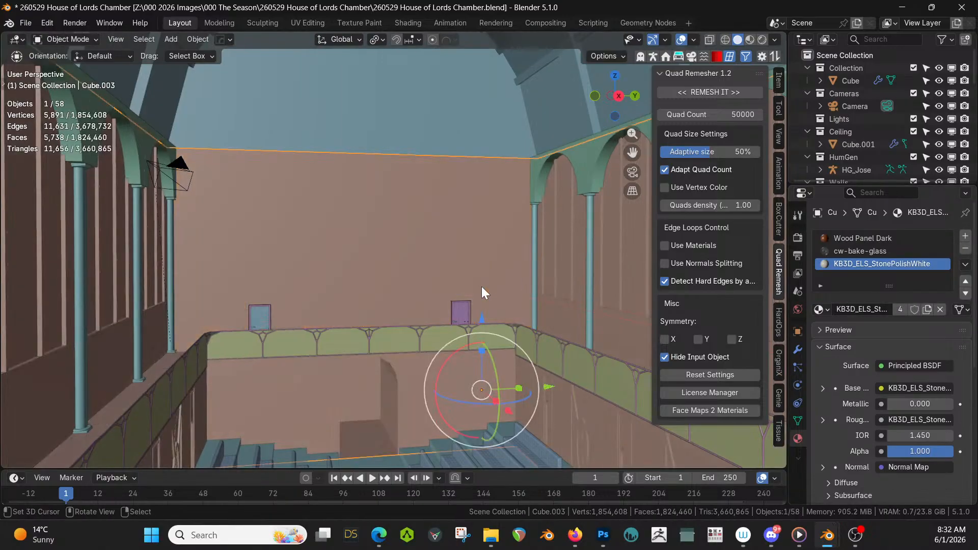
pyautogui.press('z')
pyautogui.press('8')
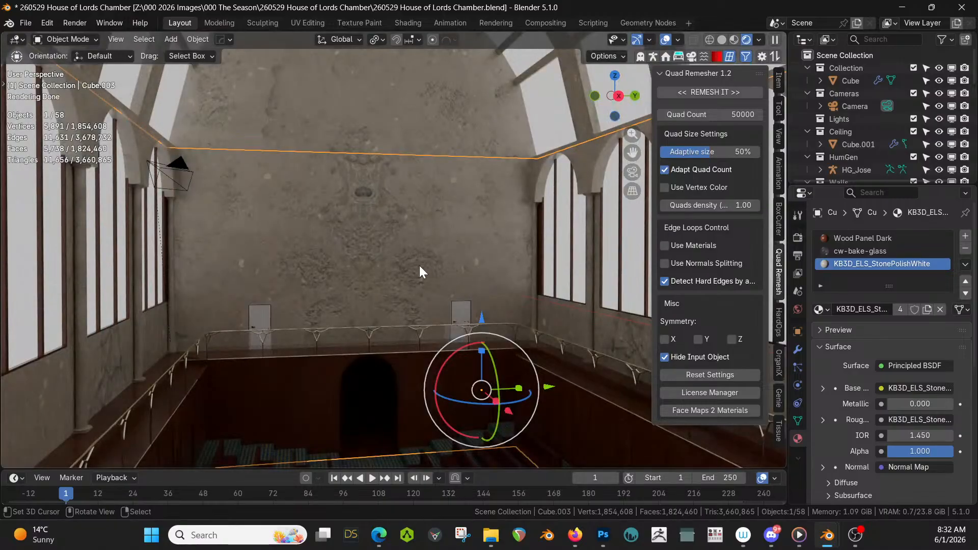
# Inspect the stone texture on the end wall and save the file
pyautogui.scroll(3, 341, 213)
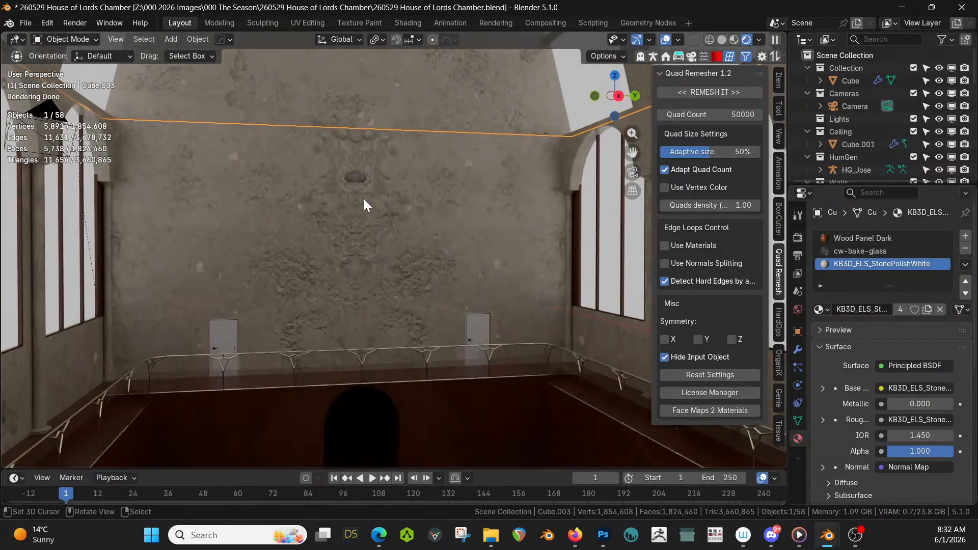
pyautogui.scroll(-3, 363, 205)
pyautogui.moveTo(363, 205); pyautogui.dragTo(205, 168, button='middle')
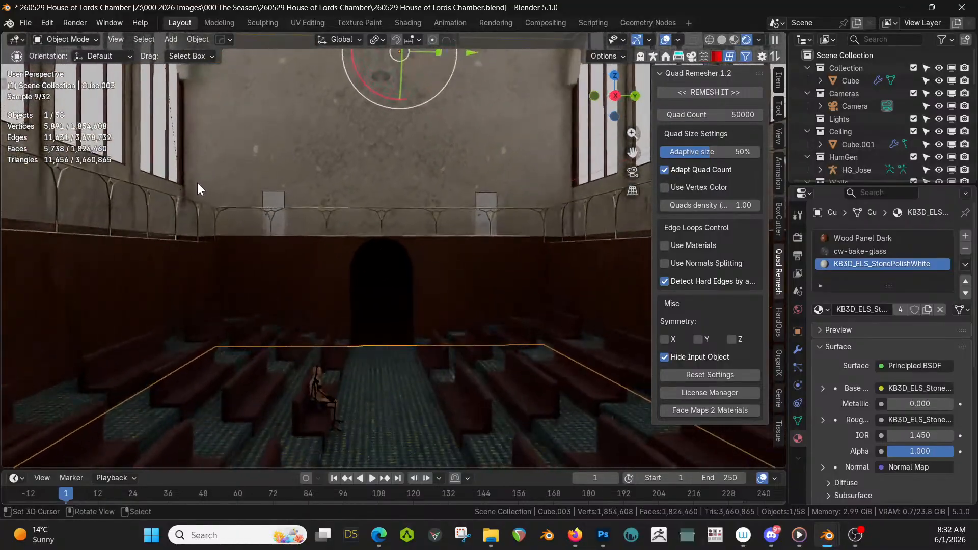
pyautogui.hotkey('ctrl', 's')
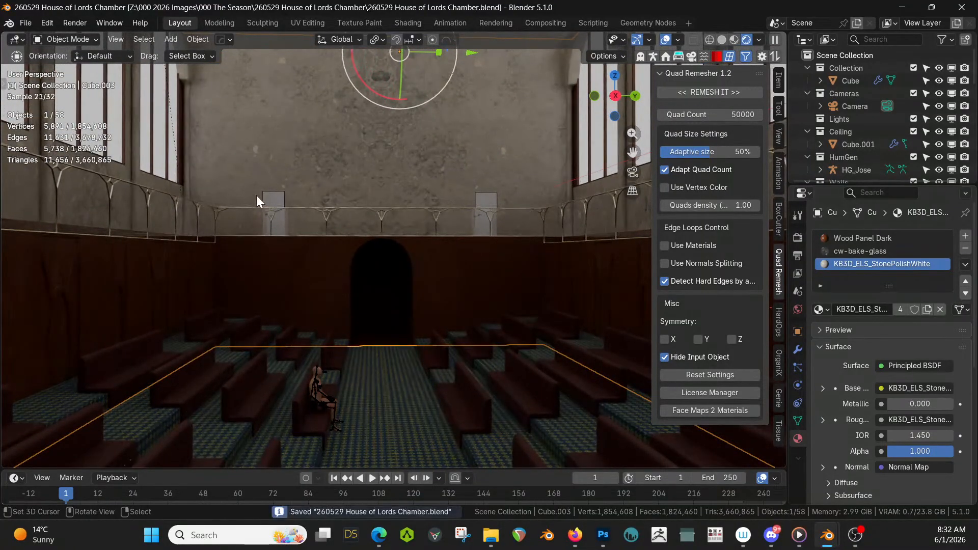
# Replace the material of the left gallery door on the end wall with Wood Panel Dark
pyautogui.click(269, 202)
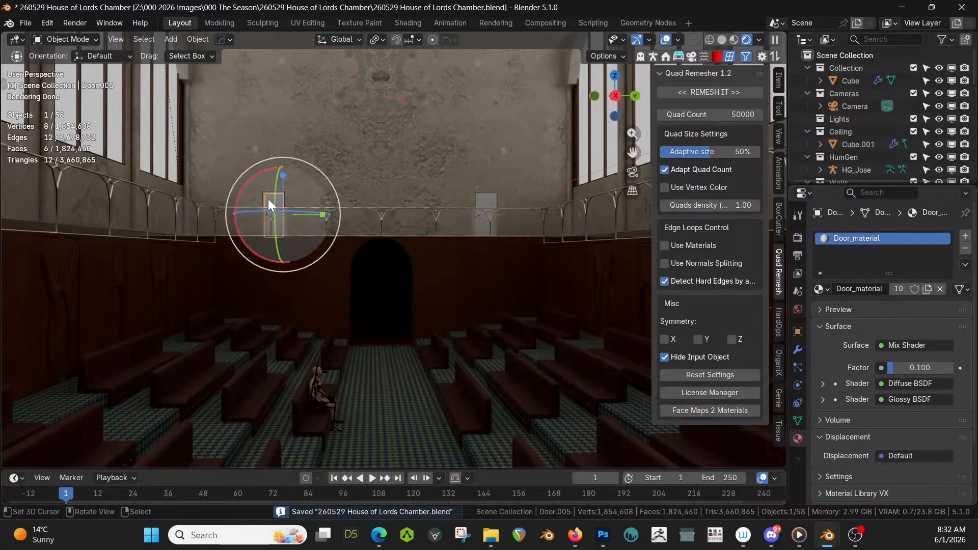
pyautogui.click(820, 289)
pyautogui.write('dark')
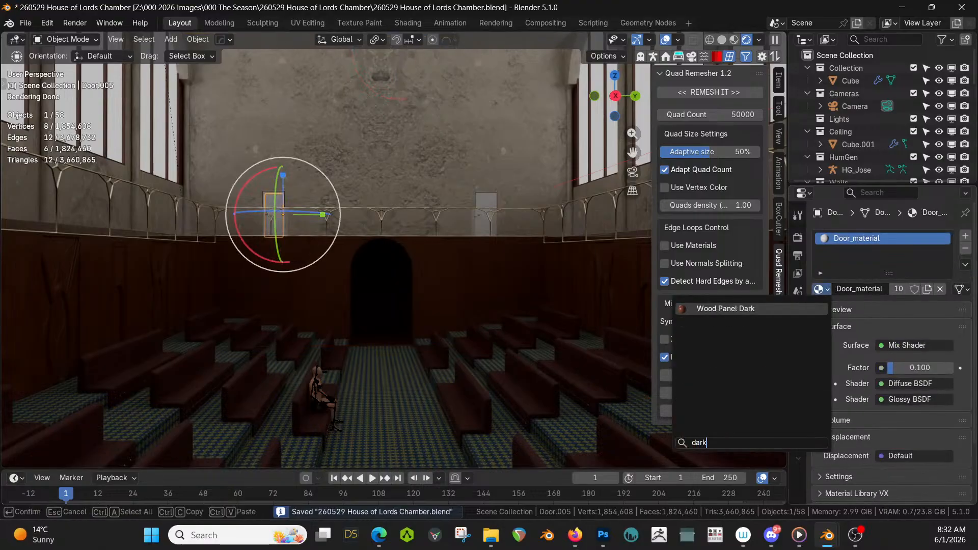
pyautogui.press('Return')
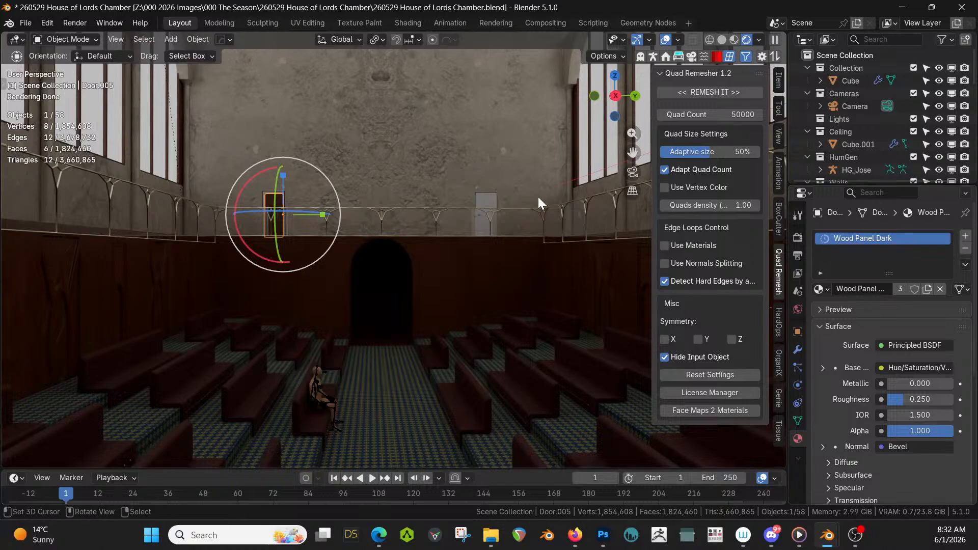
# Link the left gallery door's Wood Panel Dark material to the right gallery door on the end wall
pyautogui.click(494, 200)
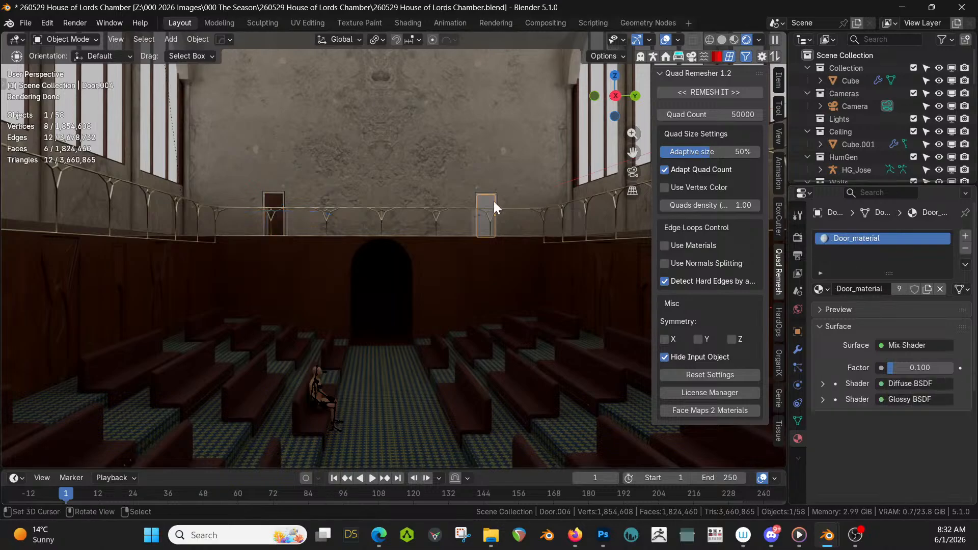
pyautogui.keyDown('shift'); pyautogui.click(275, 203); pyautogui.keyUp('shift')
pyautogui.hotkey('ctrl', 'l')
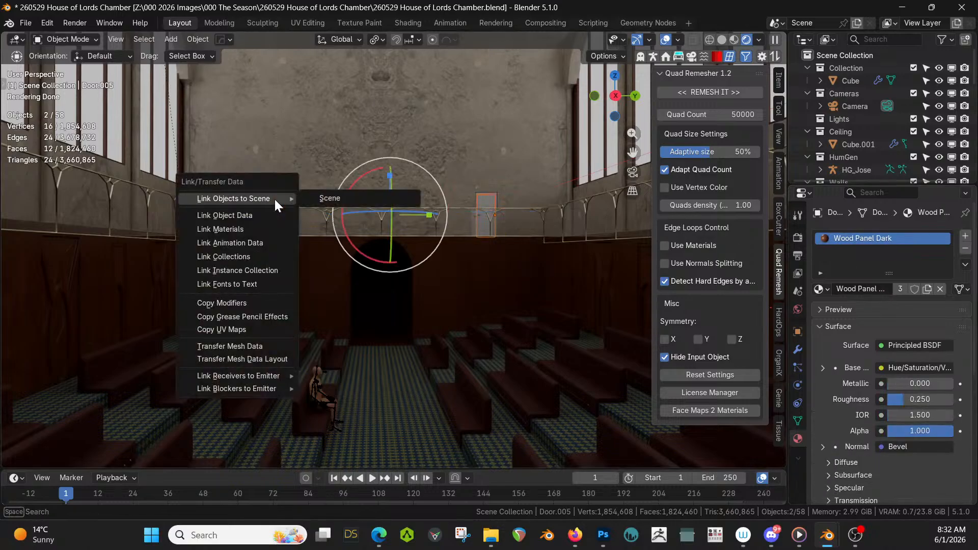
pyautogui.click(259, 222)
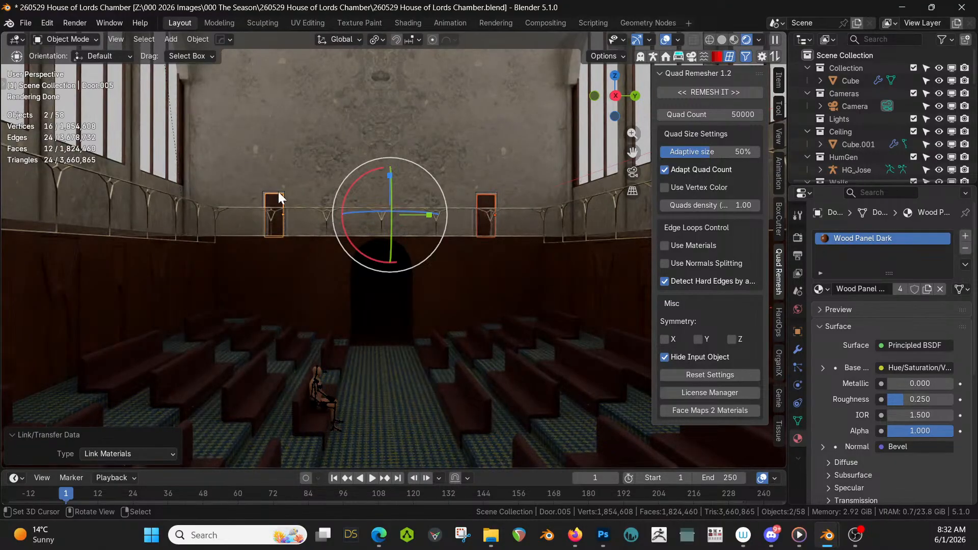
# Display the chamber in solid shading and exclude the Ceiling collection from the view layer
pyautogui.press('z')
pyautogui.press('6')
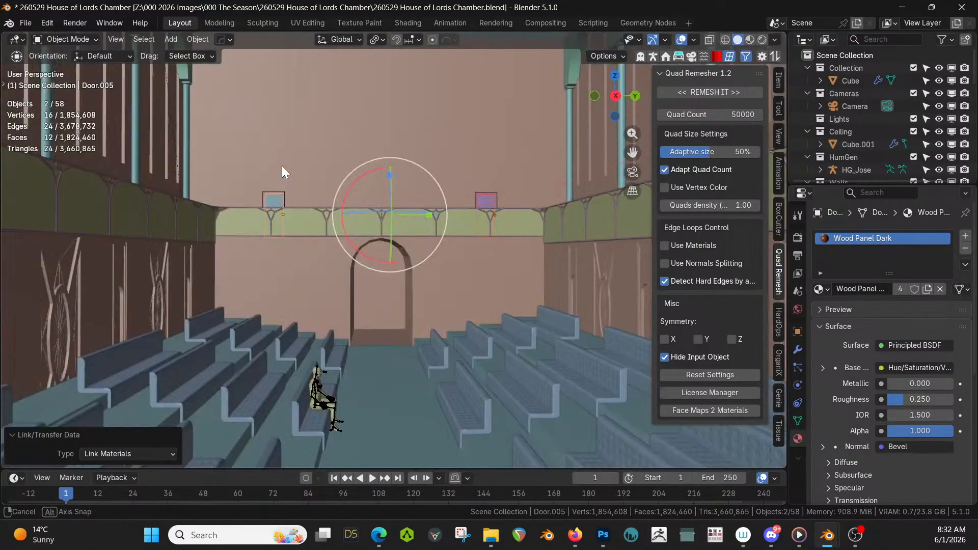
pyautogui.moveTo(282, 166); pyautogui.dragTo(560, 235, button='middle')
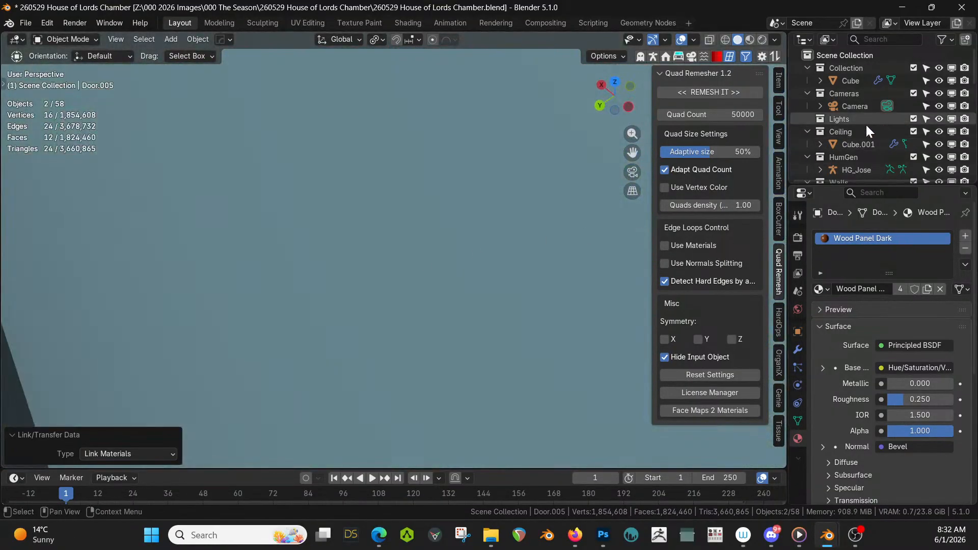
pyautogui.click(913, 131)
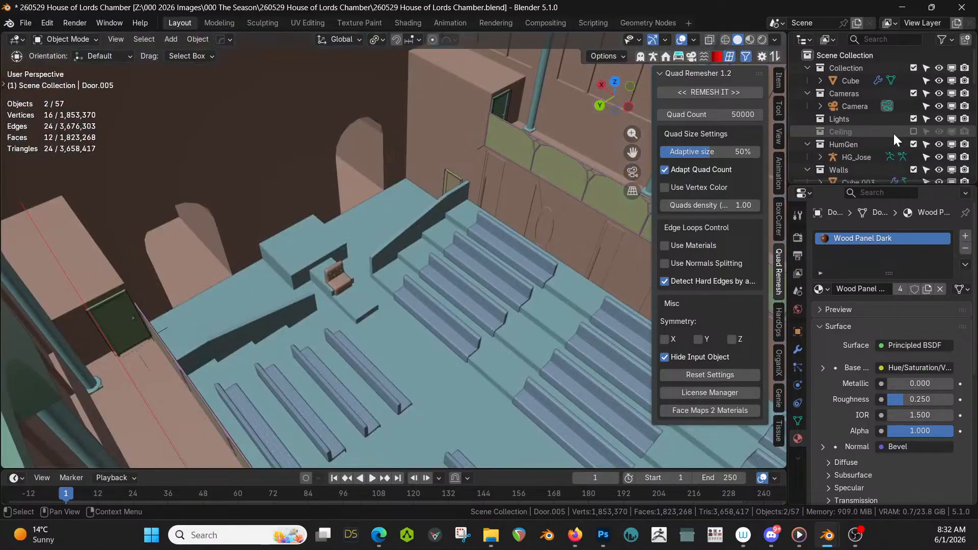
# Select the lower and upper doors at the throne end and link Wood Panel Dark to them from a gallery door on the opposite wall
pyautogui.click(454, 179)
pyautogui.moveTo(371, 219); pyautogui.dragTo(281, 166, button='middle')
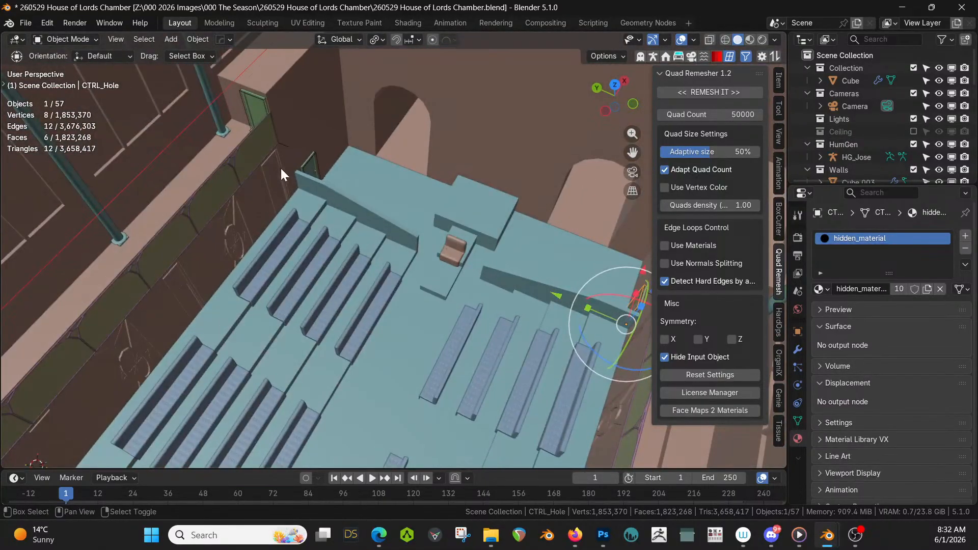
pyautogui.keyDown('shift'); pyautogui.click(309, 169); pyautogui.keyUp('shift')
pyautogui.keyDown('shift'); pyautogui.click(254, 103); pyautogui.keyUp('shift')
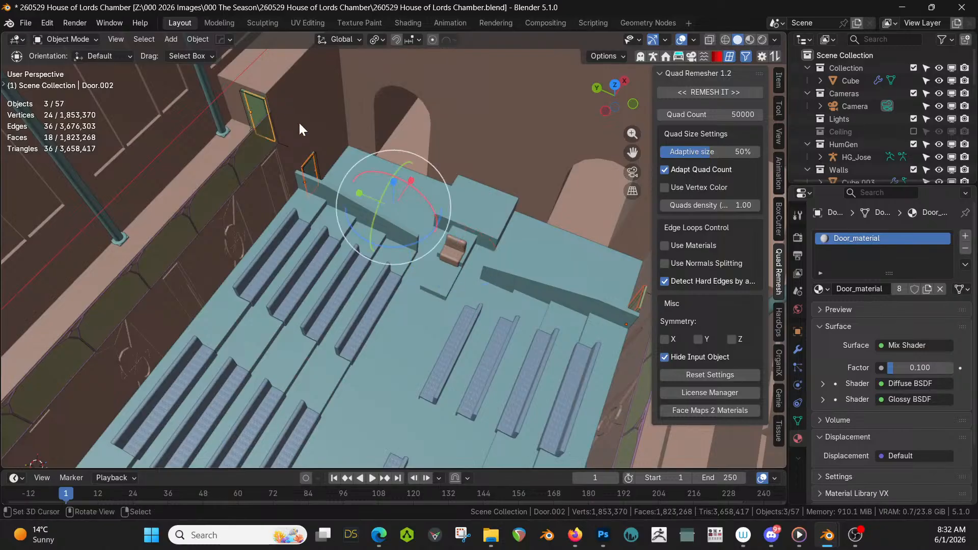
pyautogui.moveTo(299, 121); pyautogui.dragTo(358, 197, button='middle')
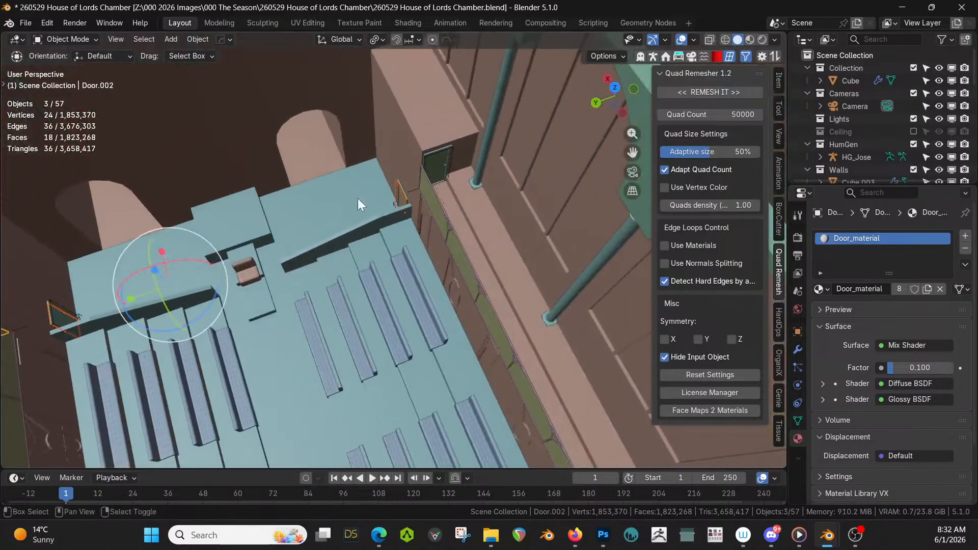
pyautogui.keyDown('shift'); pyautogui.click(439, 167); pyautogui.keyUp('shift')
pyautogui.moveTo(439, 167); pyautogui.dragTo(286, 72, button='middle')
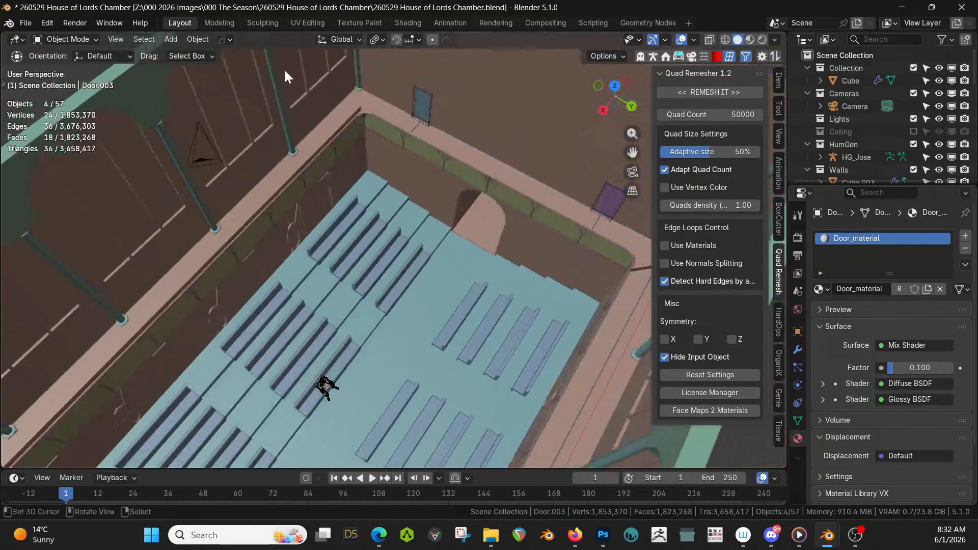
pyautogui.keyDown('shift'); pyautogui.click(420, 96); pyautogui.keyUp('shift')
pyautogui.hotkey('ctrl', 'l')
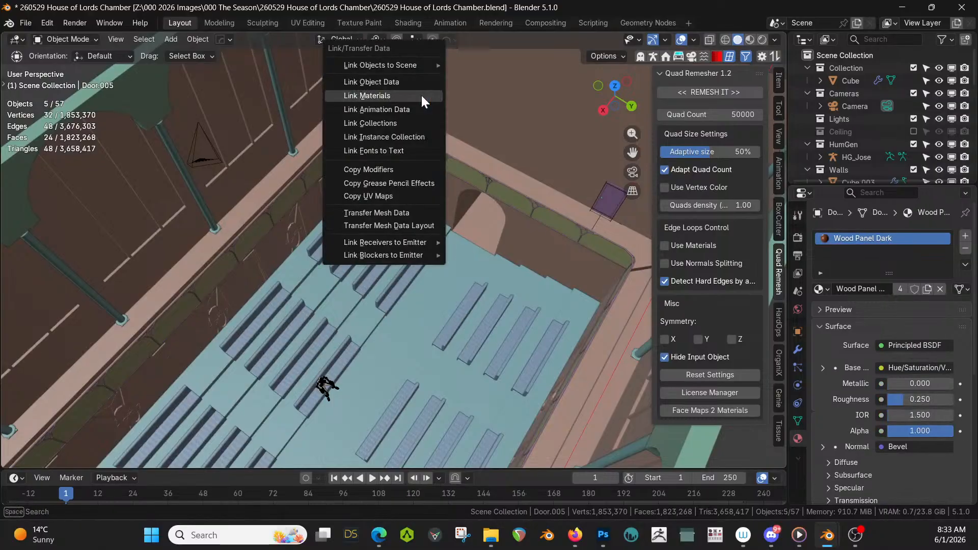
pyautogui.click(421, 95)
# Examine the doors and frames at the throne end up close in rendered shading
pyautogui.moveTo(420, 96)
pyautogui.mouseDown(button='middle')
pyautogui.moveTo(341, 185)
pyautogui.moveTo(193, 139)
pyautogui.mouseUp(button='middle')
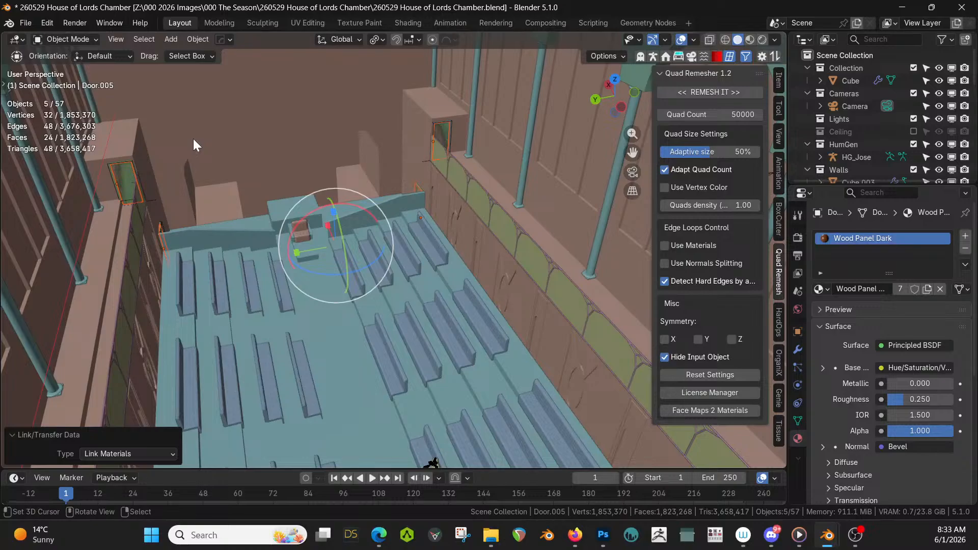
pyautogui.press('z')
pyautogui.press('8')
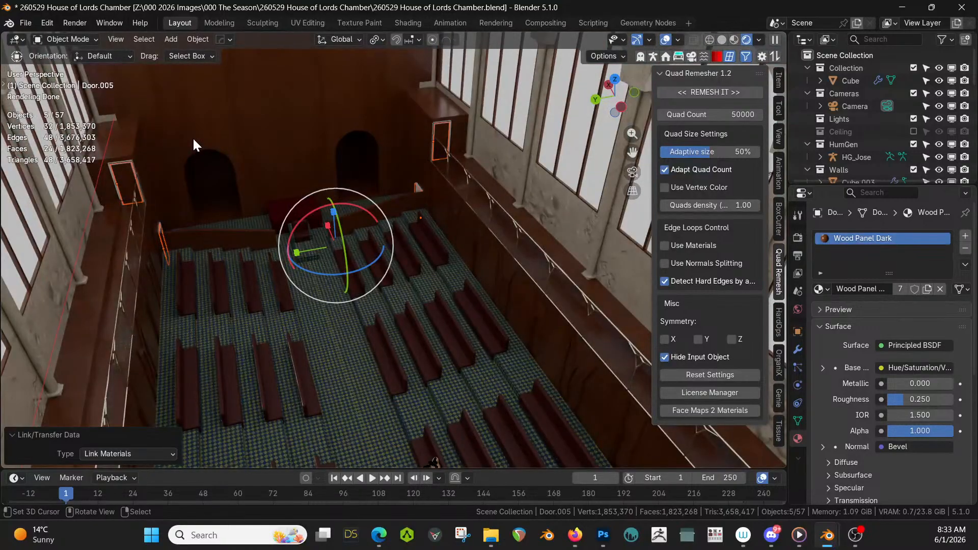
pyautogui.hotkey('shift', '`')
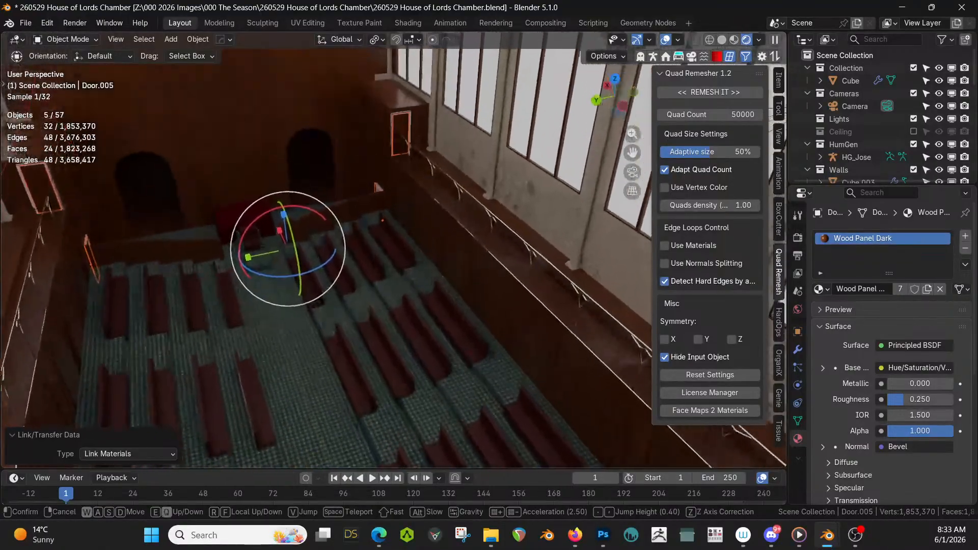
pyautogui.press('w')
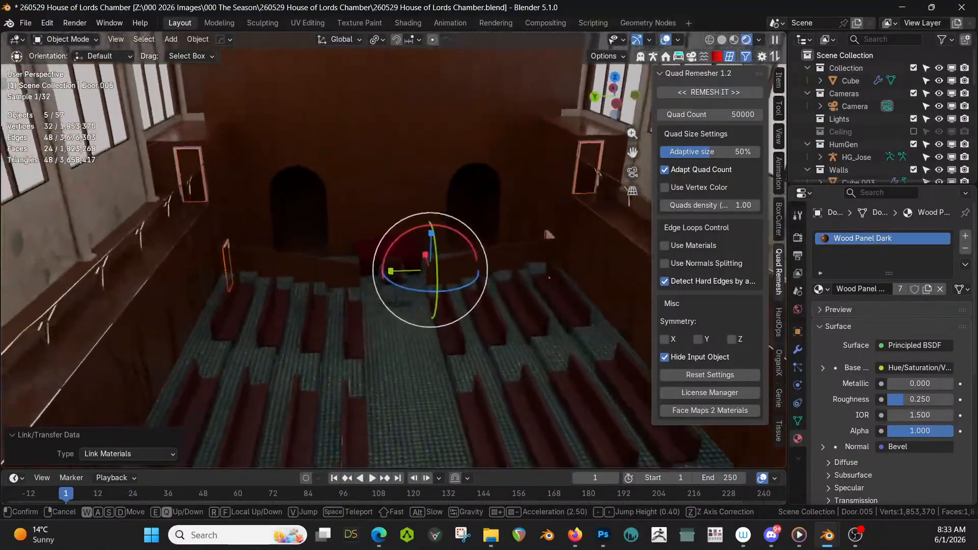
pyautogui.press('w')
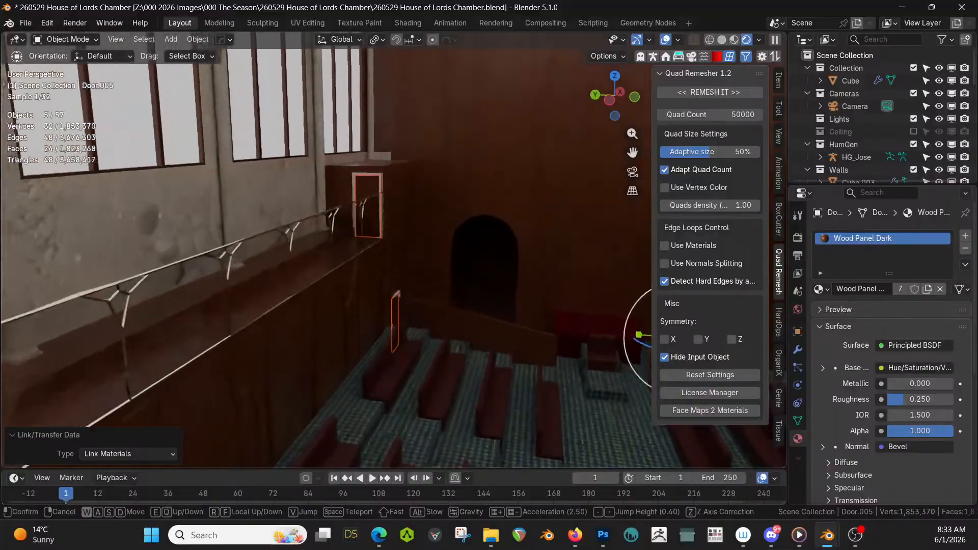
pyautogui.press('w')
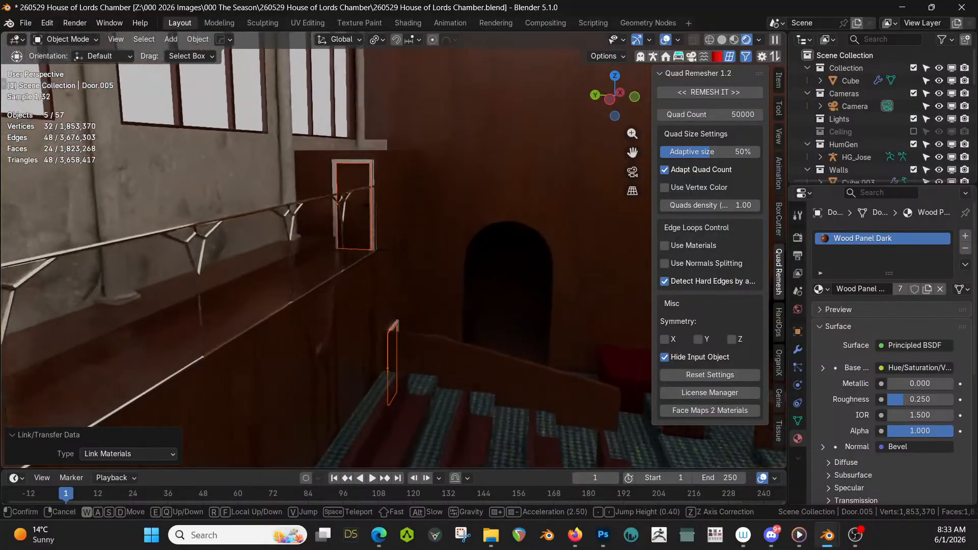
pyautogui.press('w')
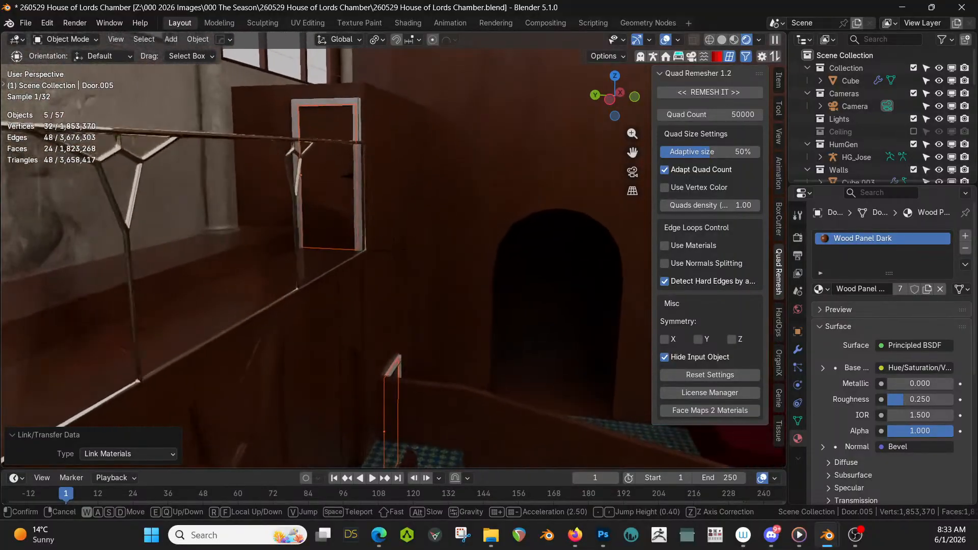
pyautogui.press('s')
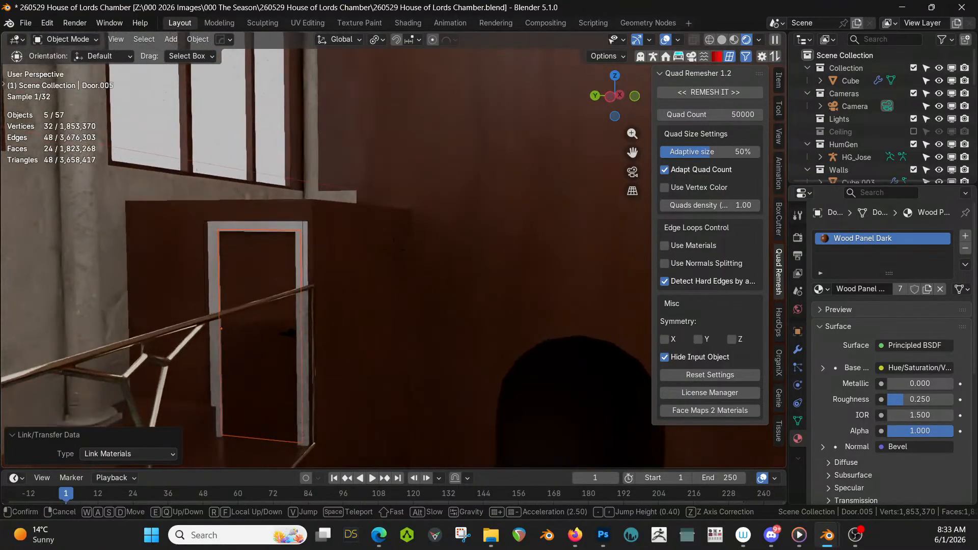
pyautogui.click(203, 148)
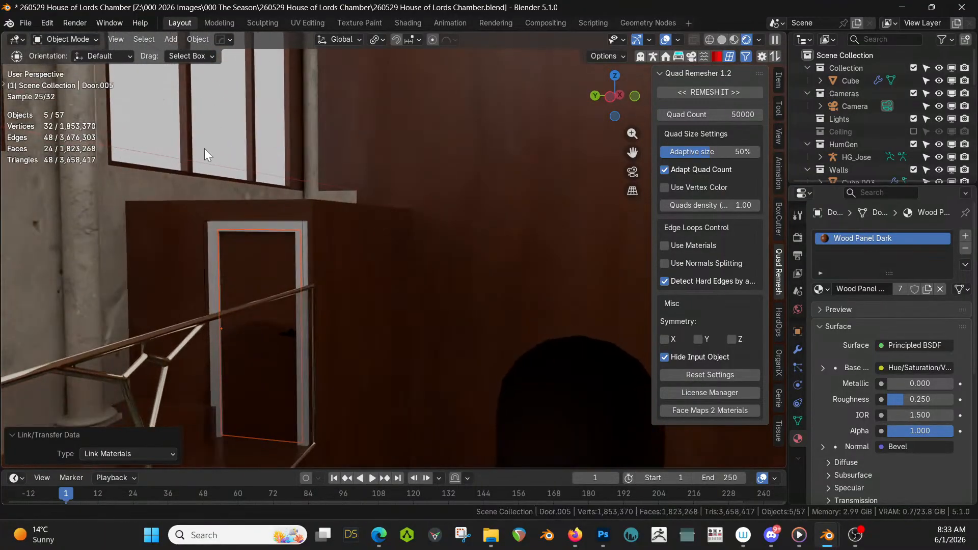
# Link the upper door's Wood Panel Dark material to both upper door frames at the throne end
pyautogui.click(208, 245)
pyautogui.moveTo(243, 246); pyautogui.dragTo(764, 300, button='middle')
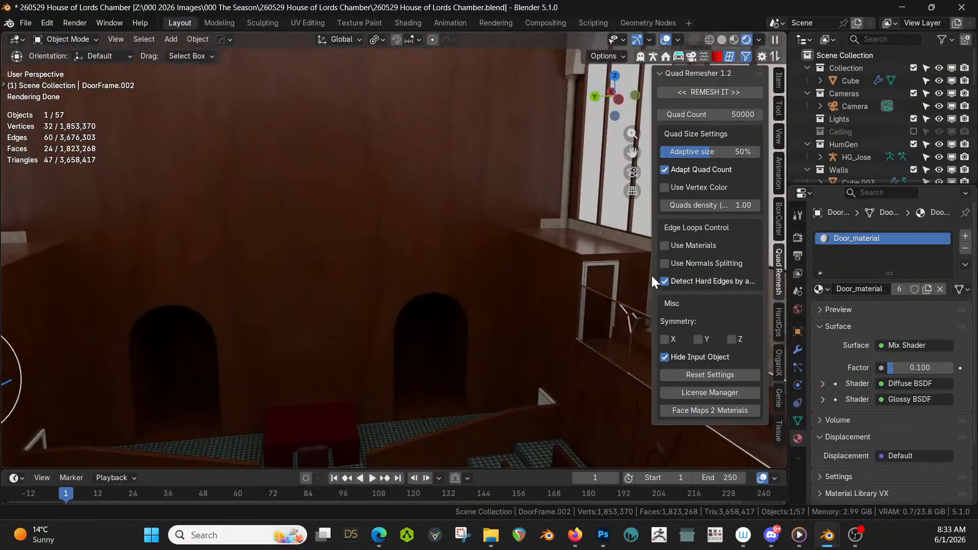
pyautogui.keyDown('shift'); pyautogui.click(616, 269); pyautogui.keyUp('shift')
pyautogui.keyDown('shift'); pyautogui.click(607, 273); pyautogui.keyUp('shift')
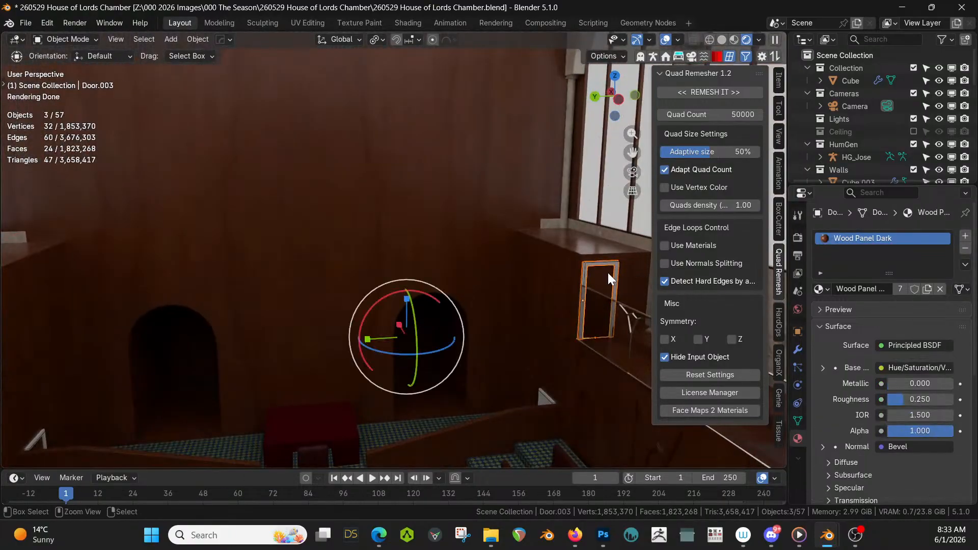
pyautogui.hotkey('ctrl', 'l')
pyautogui.click(607, 271)
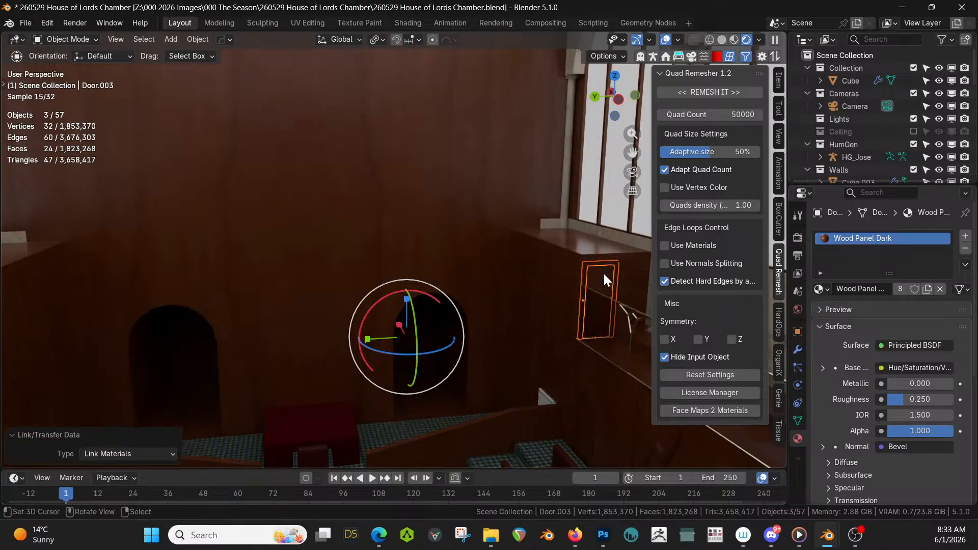
# Link Wood Panel Dark from the upper door frame to the lower door and its hole object on the same side of the throne end
pyautogui.moveTo(604, 273); pyautogui.dragTo(597, 319, button='middle')
pyautogui.click(511, 338)
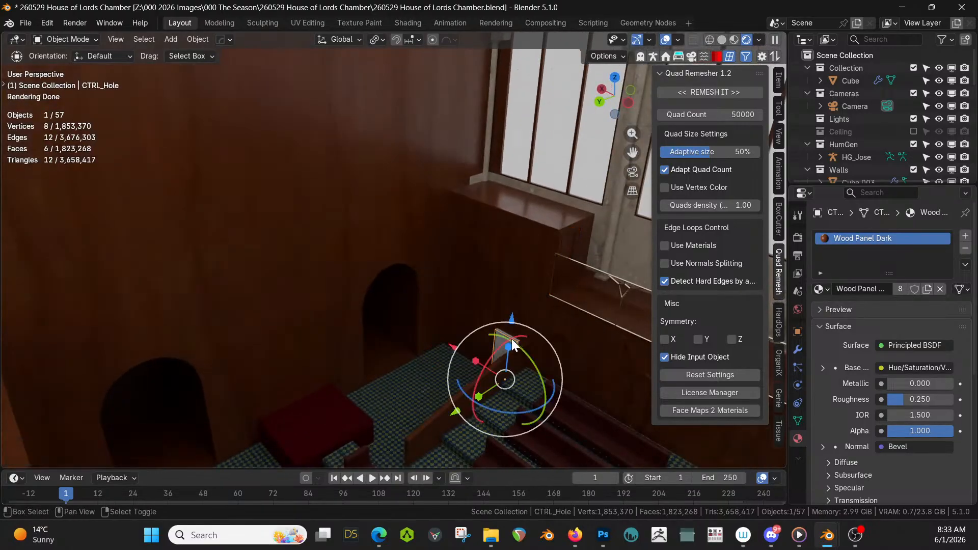
pyautogui.click(506, 341)
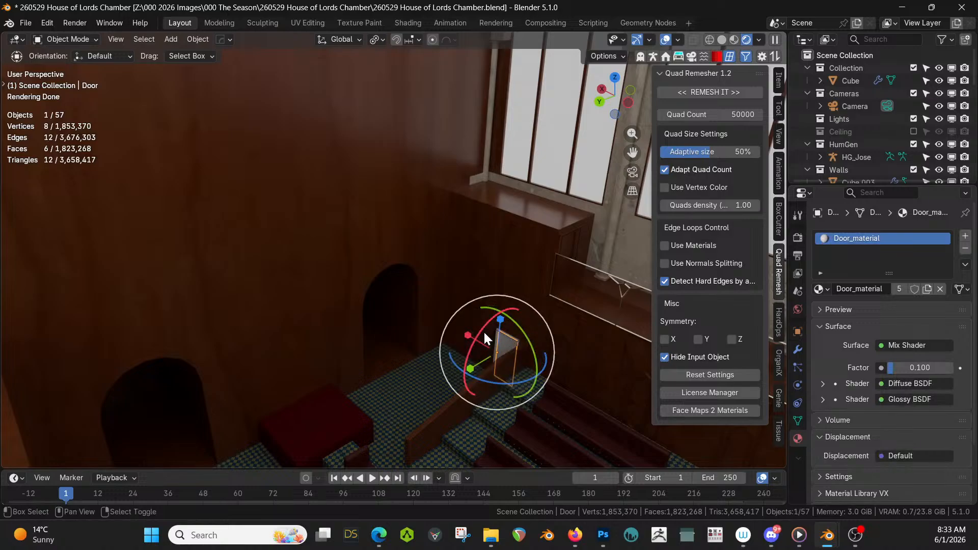
pyautogui.keyDown('shift'); pyautogui.click(499, 335); pyautogui.keyUp('shift')
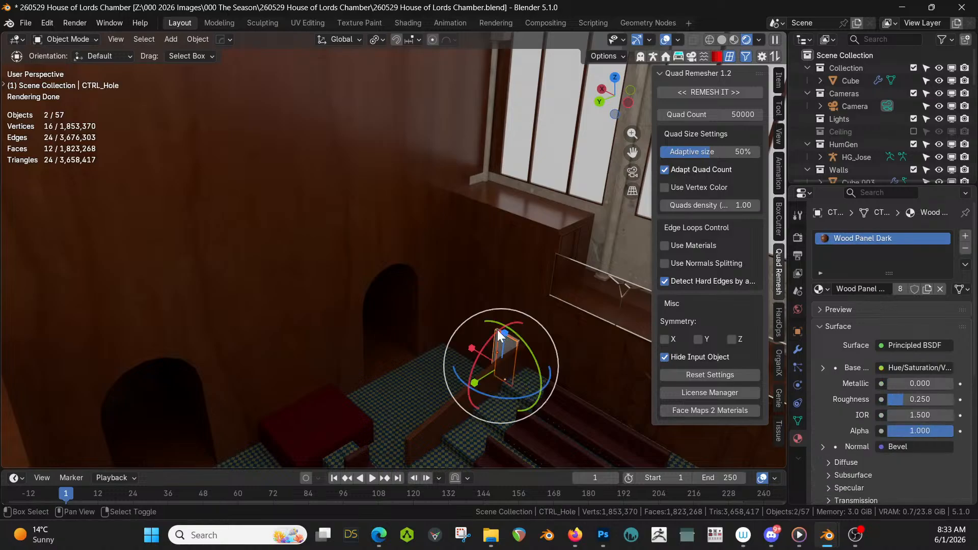
pyautogui.keyDown('shift'); pyautogui.click(576, 242); pyautogui.keyUp('shift')
pyautogui.hotkey('ctrl', 'l')
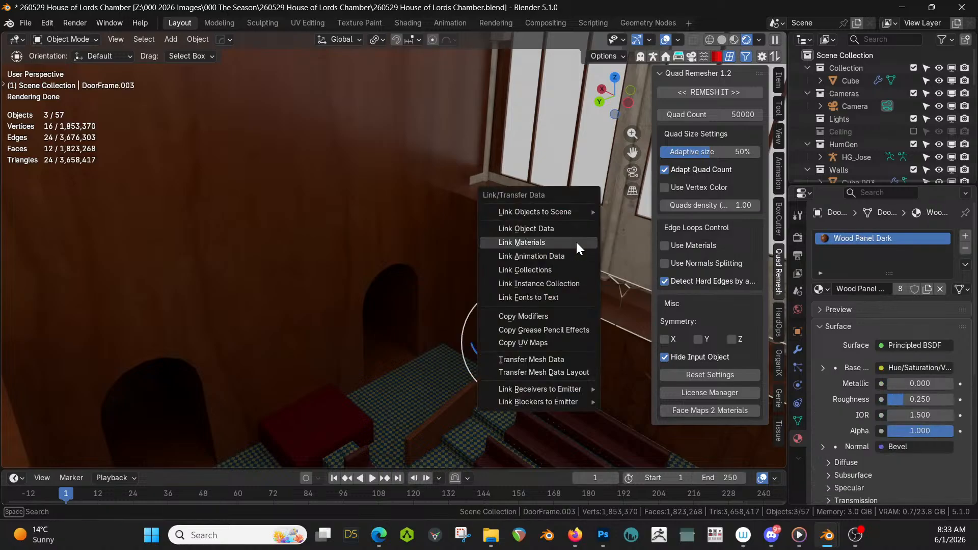
pyautogui.click(575, 241)
# Link the lower door's Wood Panel Dark material to its surrounding door frame
pyautogui.scroll(3, 494, 305)
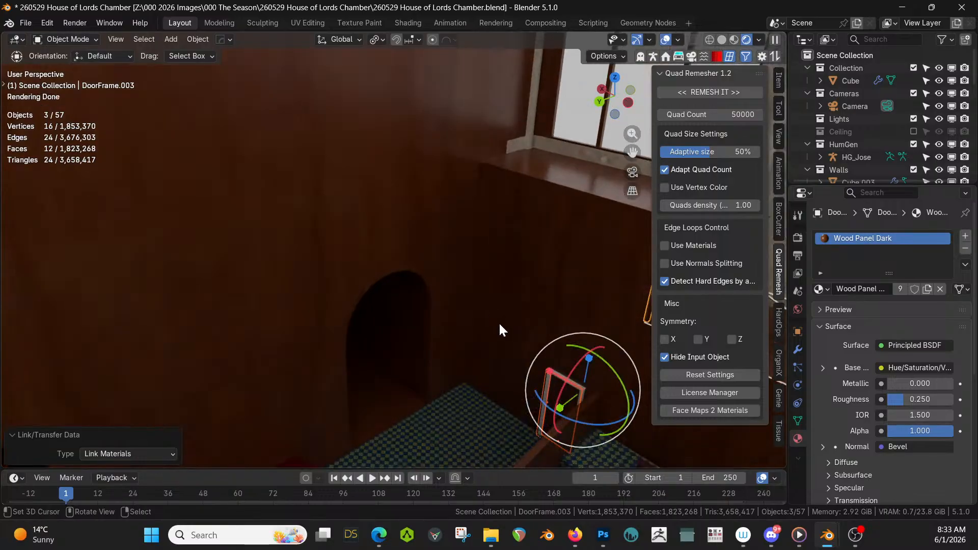
pyautogui.scroll(2, 503, 327)
pyautogui.click(567, 393)
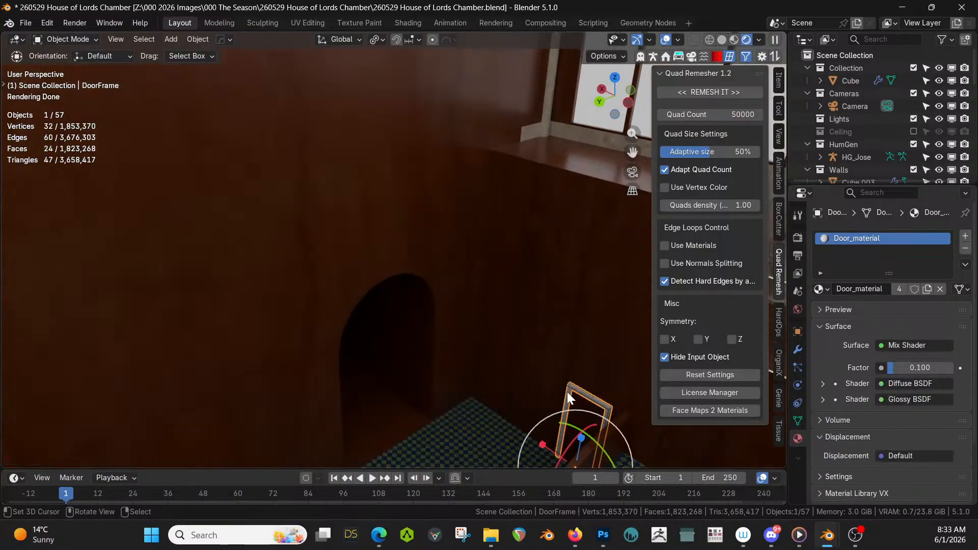
pyautogui.moveTo(584, 237); pyautogui.dragTo(500, 204, button='middle')
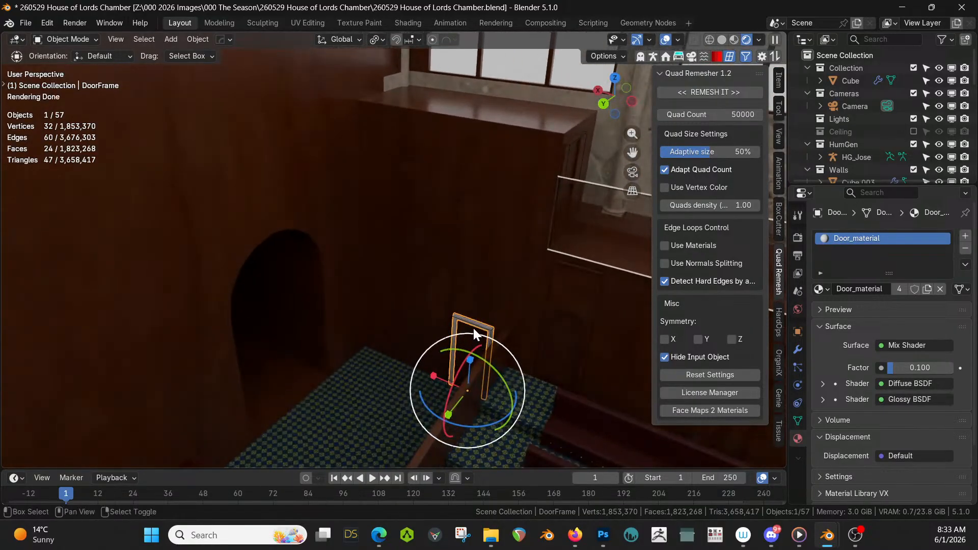
pyautogui.keyDown('shift'); pyautogui.rightClick(472, 333); pyautogui.keyUp('shift')
pyautogui.rightClick(466, 320)
pyautogui.rightClick(465, 320)
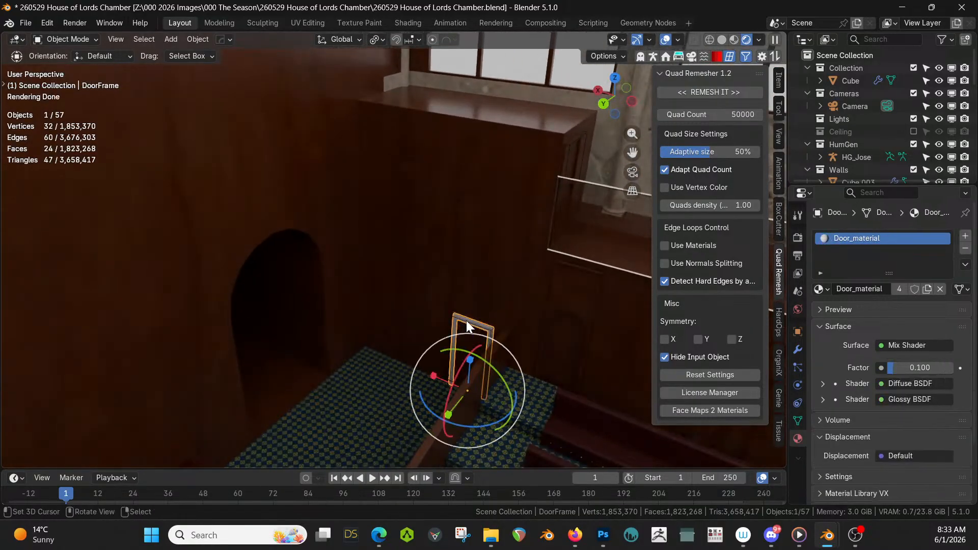
pyautogui.keyDown('shift'); pyautogui.rightClick(464, 337); pyautogui.keyUp('shift')
pyautogui.hotkey('ctrl', 'l')
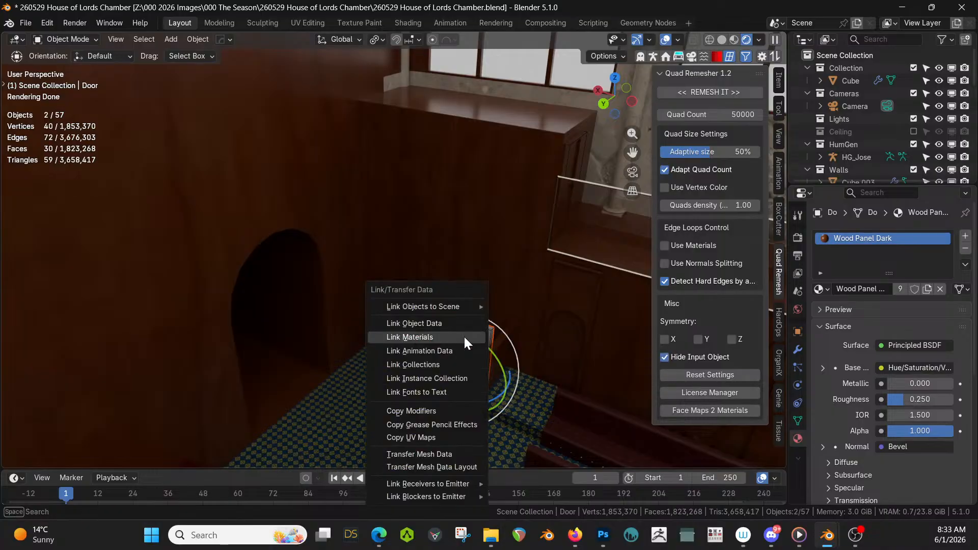
pyautogui.click(463, 336)
# Link the other lower door's Wood Panel Dark material to its white door frame, on the opposite side of the throne end
pyautogui.moveTo(464, 337); pyautogui.dragTo(301, 353, button='middle')
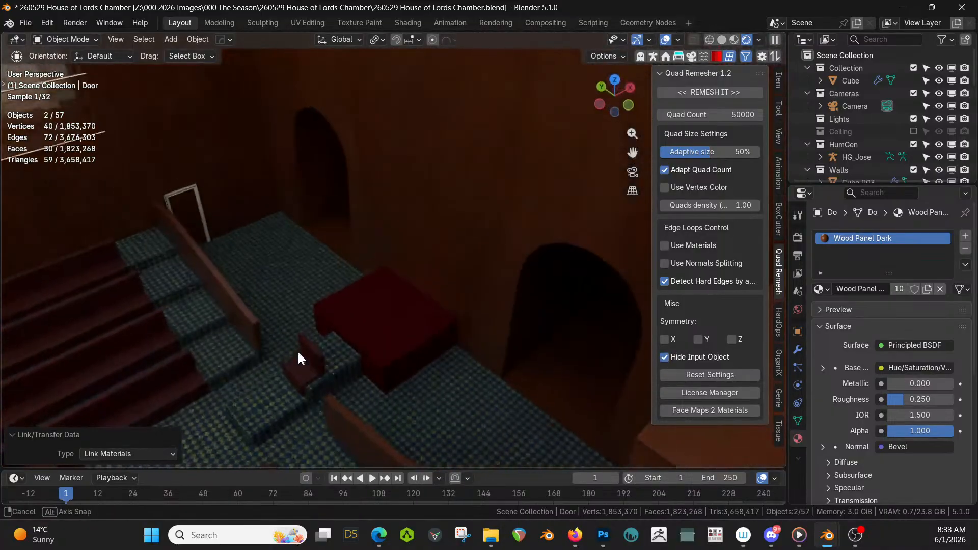
pyautogui.rightClick(195, 188)
pyautogui.rightClick(194, 188)
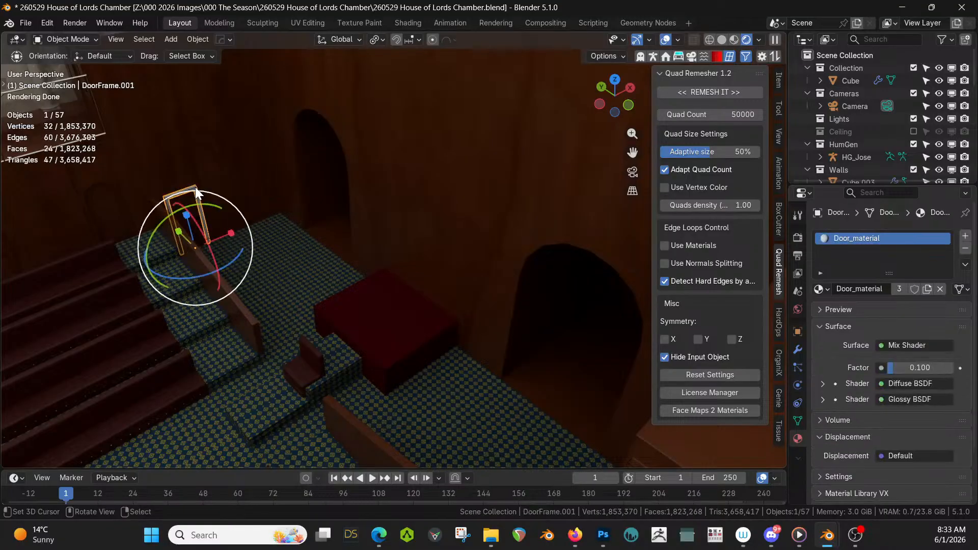
pyautogui.keyDown('shift'); pyautogui.rightClick(190, 199); pyautogui.keyUp('shift')
pyautogui.hotkey('ctrl', 'l')
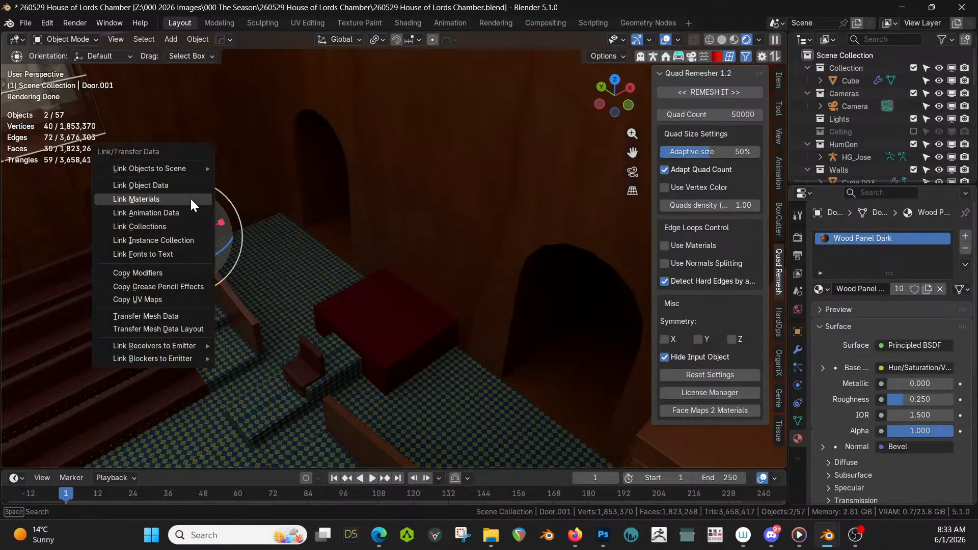
pyautogui.click(191, 198)
# Link Wood Panel Dark from the first upper gallery door at the chamber's opposite end to its surrounding door frame
pyautogui.moveTo(190, 198); pyautogui.dragTo(358, 278, button='middle')
pyautogui.keyDown('shift'); pyautogui.moveTo(396, 265); pyautogui.dragTo(558, 335, button='middle'); pyautogui.keyUp('shift')
pyautogui.hotkey('shift', '`')
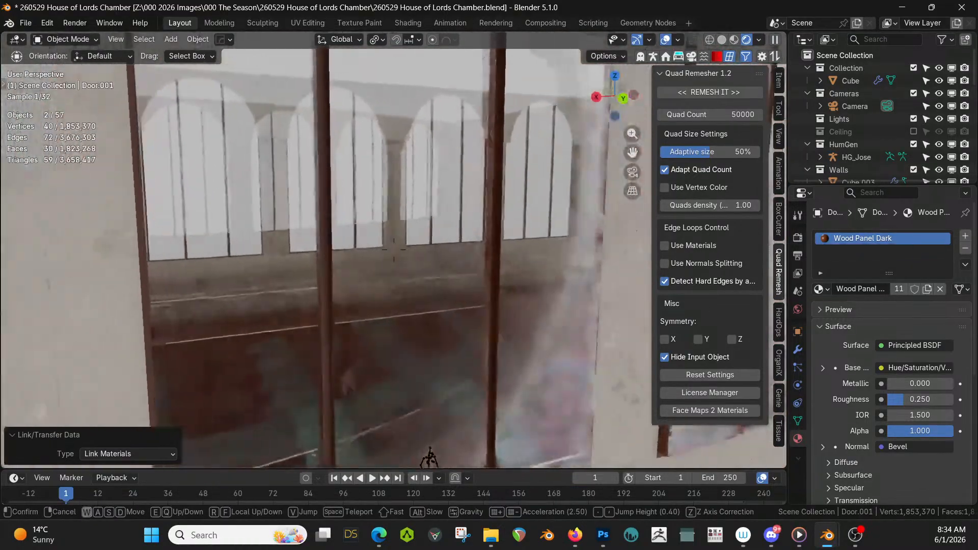
pyautogui.press('w')
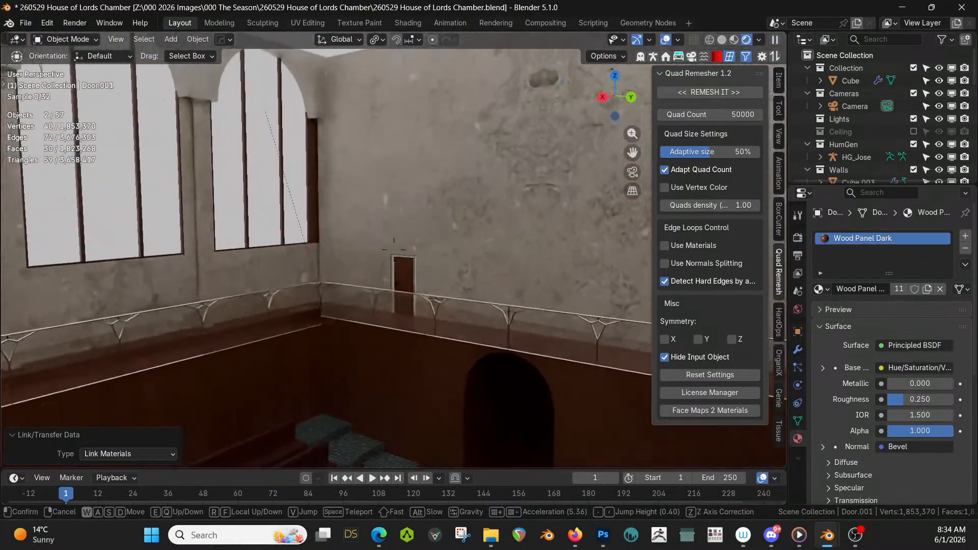
pyautogui.press('w')
pyautogui.click(608, 343)
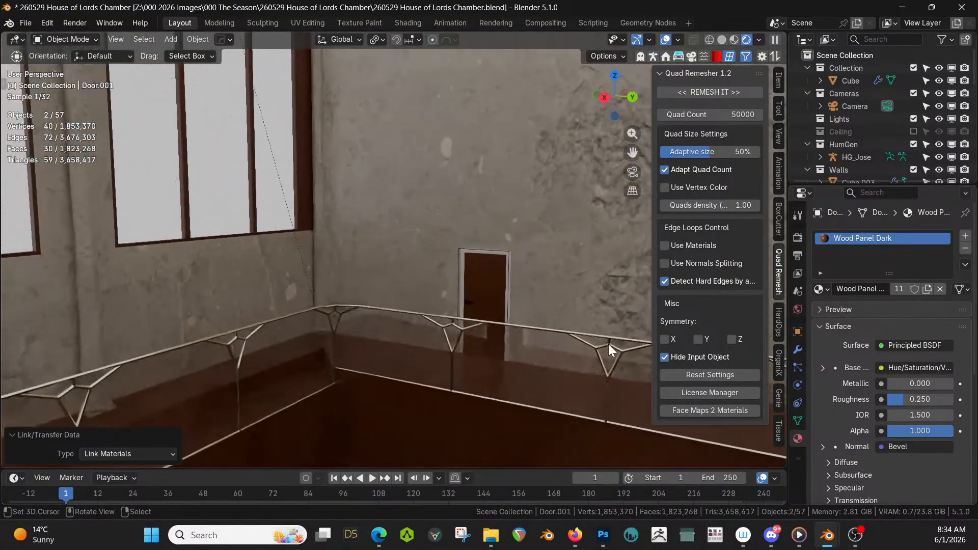
pyautogui.click(508, 252)
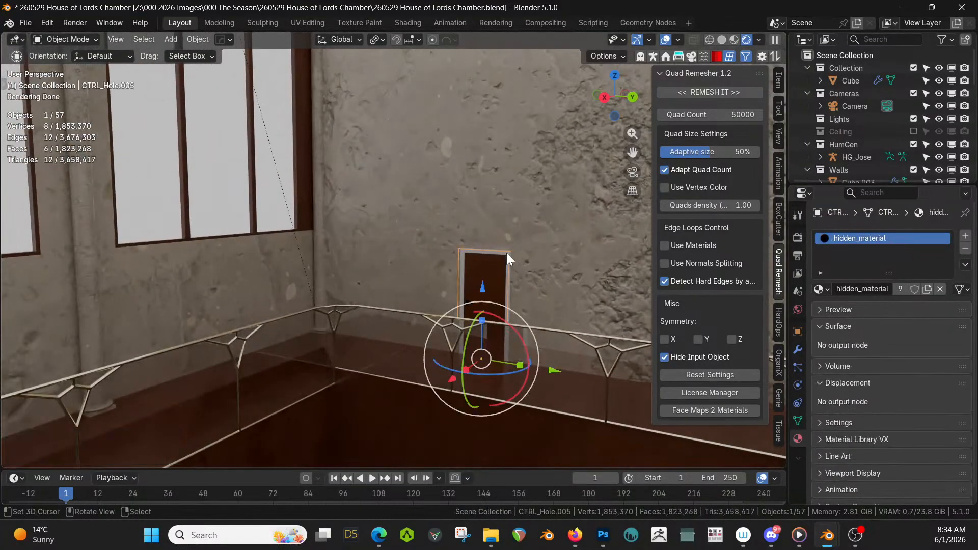
pyautogui.click(506, 253)
pyautogui.click(490, 266)
pyautogui.hotkey('ctrl', 'l')
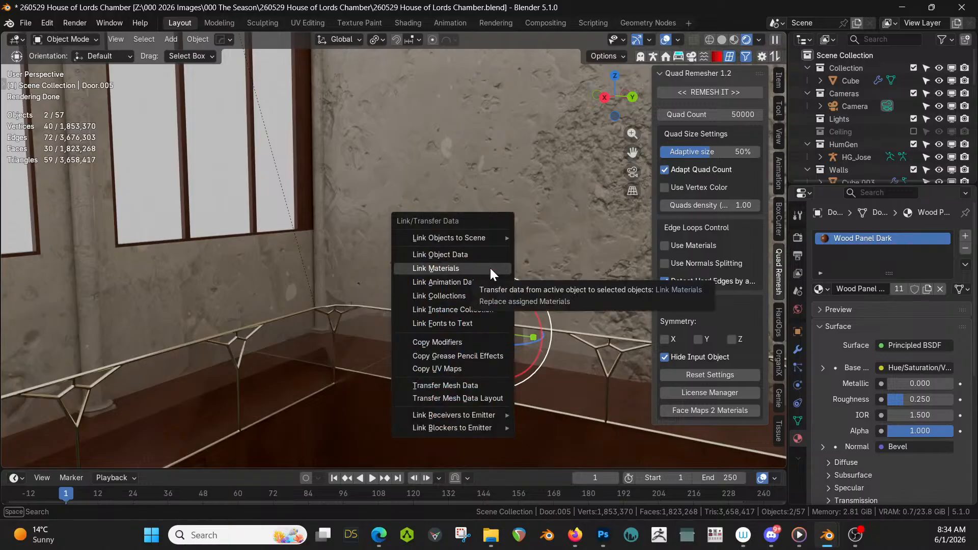
pyautogui.click(490, 267)
# Link the second gallery door's Wood Panel Dark material to its door frame on the same end wall
pyautogui.keyDown('shift'); pyautogui.moveTo(487, 269); pyautogui.dragTo(85, 259, button='middle'); pyautogui.keyUp('shift')
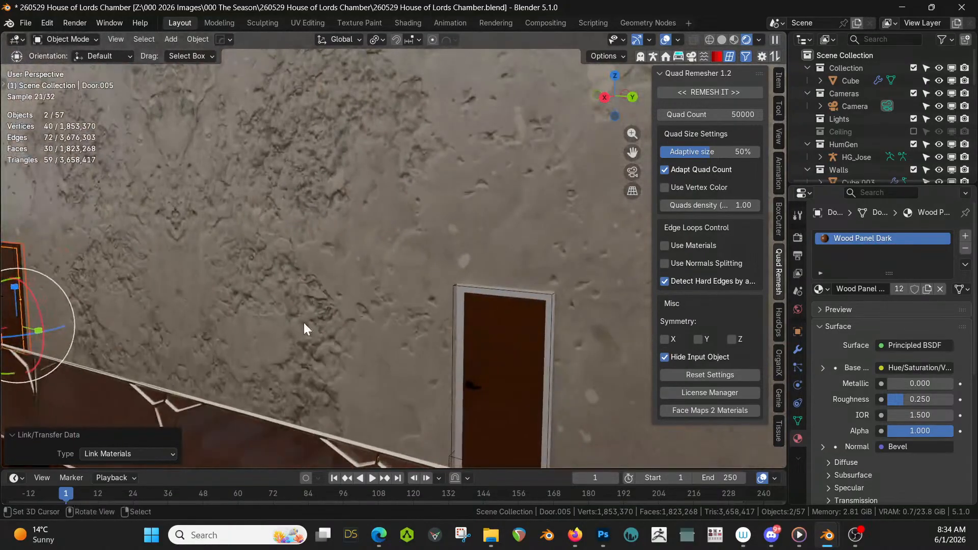
pyautogui.rightClick(475, 291)
pyautogui.keyDown('shift'); pyautogui.click(481, 310); pyautogui.keyUp('shift')
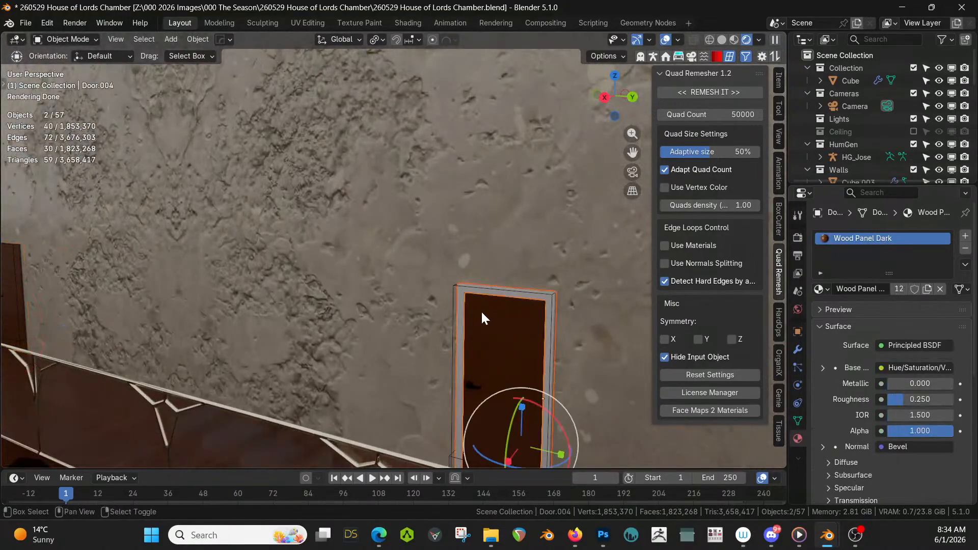
pyautogui.hotkey('ctrl', 'l')
pyautogui.click(480, 310)
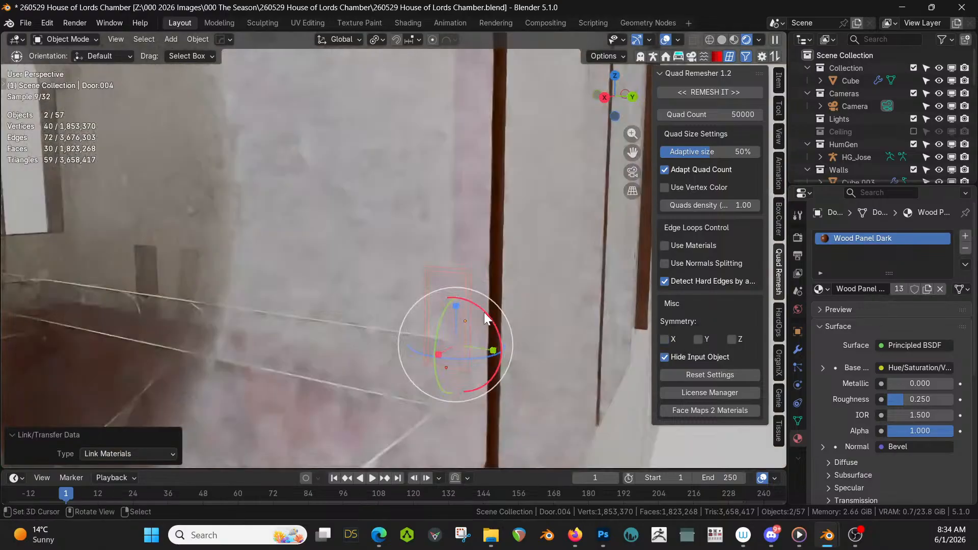
# Save the chamber file and switch the viewport from rendered to solid shading
pyautogui.moveTo(483, 312); pyautogui.dragTo(533, 271, button='middle')
pyautogui.scroll(-3, 525, 307)
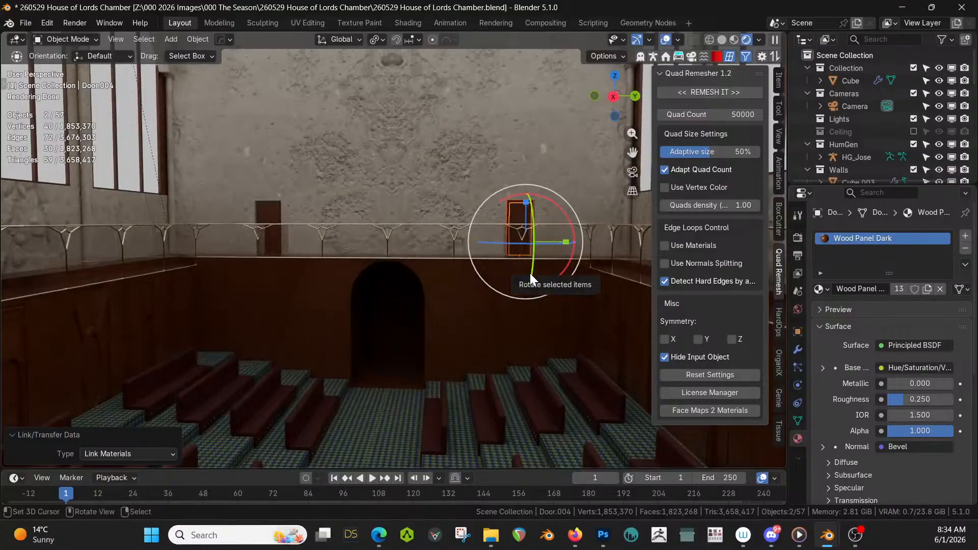
pyautogui.hotkey('ctrl', 's')
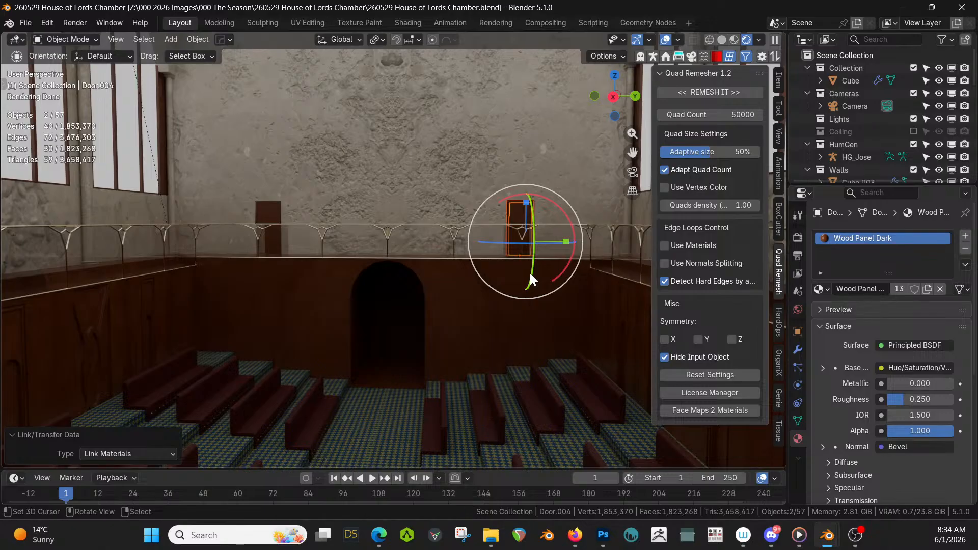
pyautogui.press('z')
pyautogui.press('6')
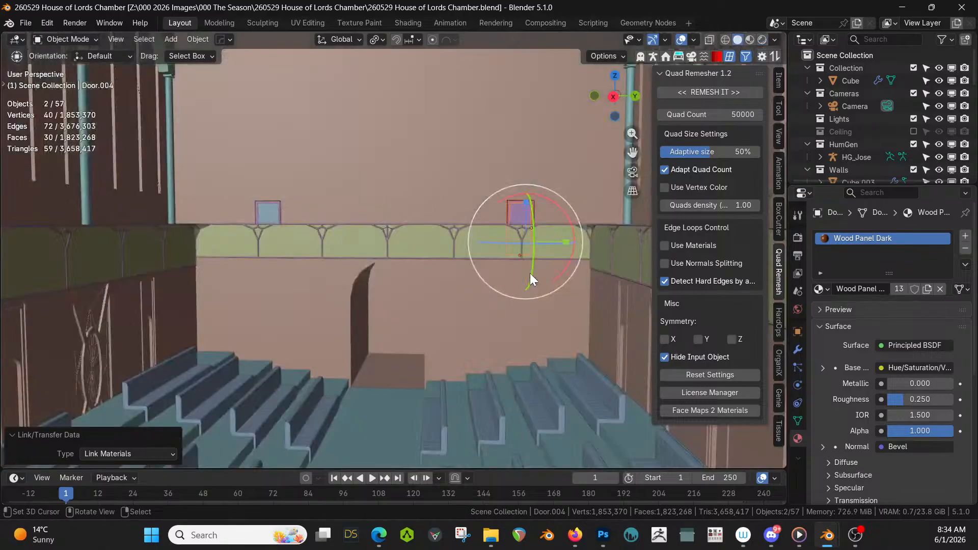
# Isolate the chamber walls object in local view and open its mesh for editing
pyautogui.moveTo(502, 364); pyautogui.dragTo(396, 353, button='middle')
pyautogui.click(391, 331)
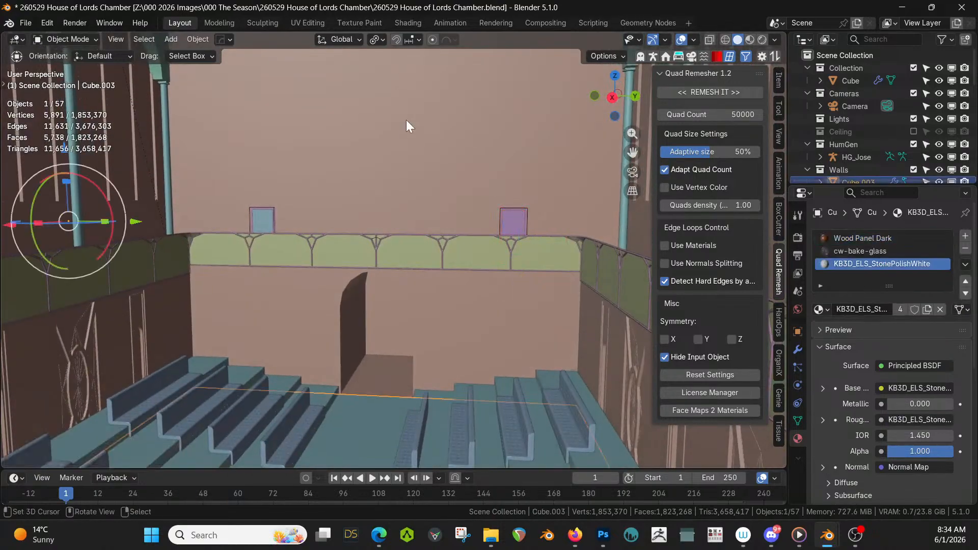
pyautogui.press('KP_Divide')
pyautogui.scroll(5, 405, 118)
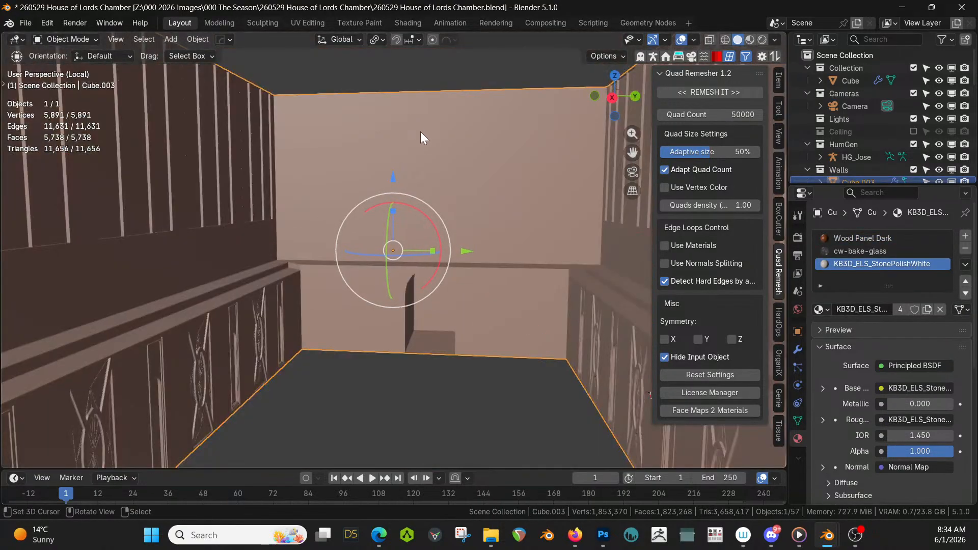
pyautogui.press('Tab')
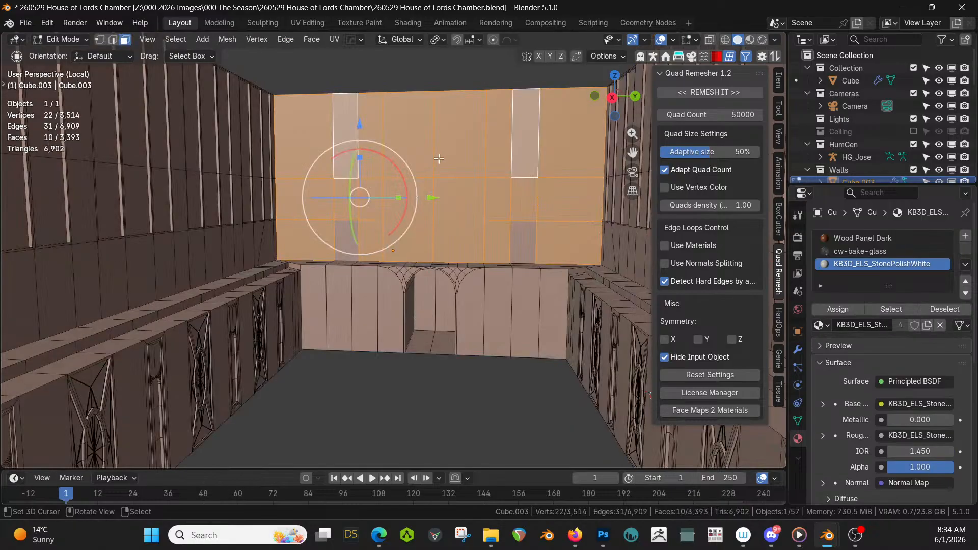
# Select the inner face loops of the arched doorways in both end walls and assign the KB3D_ELS_StonePolishWhite material
pyautogui.keyDown('alt'); pyautogui.click(438, 335); pyautogui.keyUp('alt')
pyautogui.press('KP_Decimal')
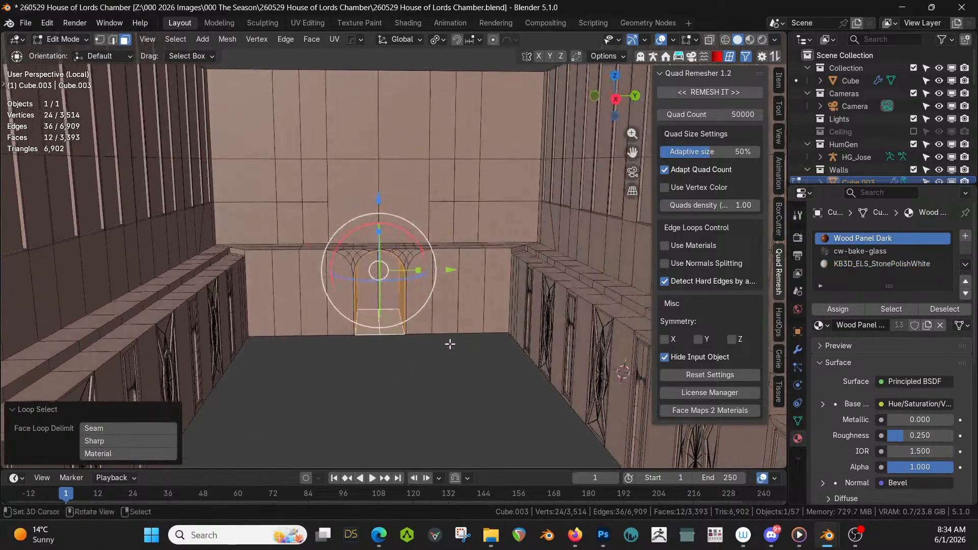
pyautogui.moveTo(449, 344); pyautogui.dragTo(277, 371, button='middle')
pyautogui.scroll(4, 245, 384)
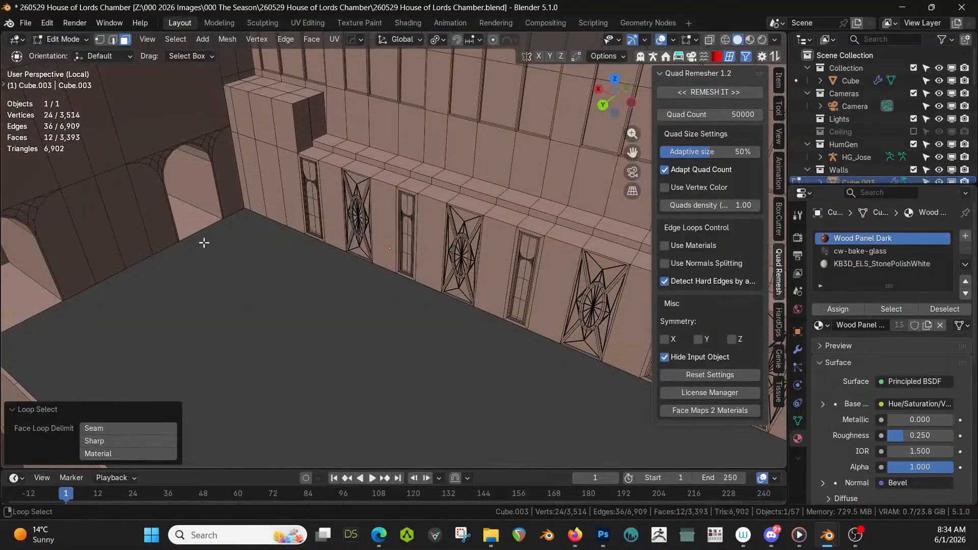
pyautogui.keyDown('alt'); pyautogui.keyDown('shift'); pyautogui.click(202, 215); pyautogui.keyUp('shift'); pyautogui.keyUp('alt')
pyautogui.moveTo(170, 211); pyautogui.dragTo(685, 204, button='middle')
pyautogui.click(871, 263)
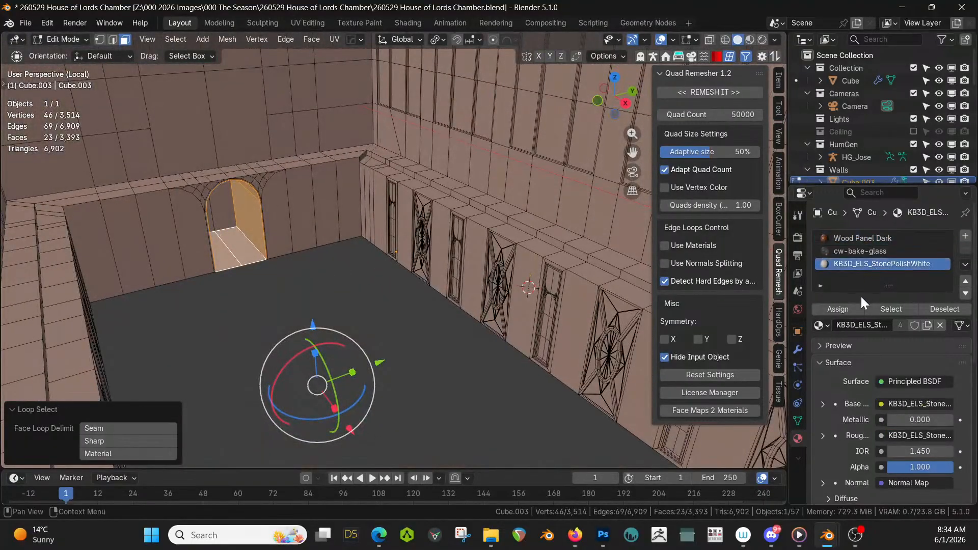
pyautogui.click(846, 308)
# Assign KB3D_ELS_StonePolishWhite to the back face inside the single arched doorway's recess
pyautogui.moveTo(374, 242); pyautogui.dragTo(327, 228, button='middle')
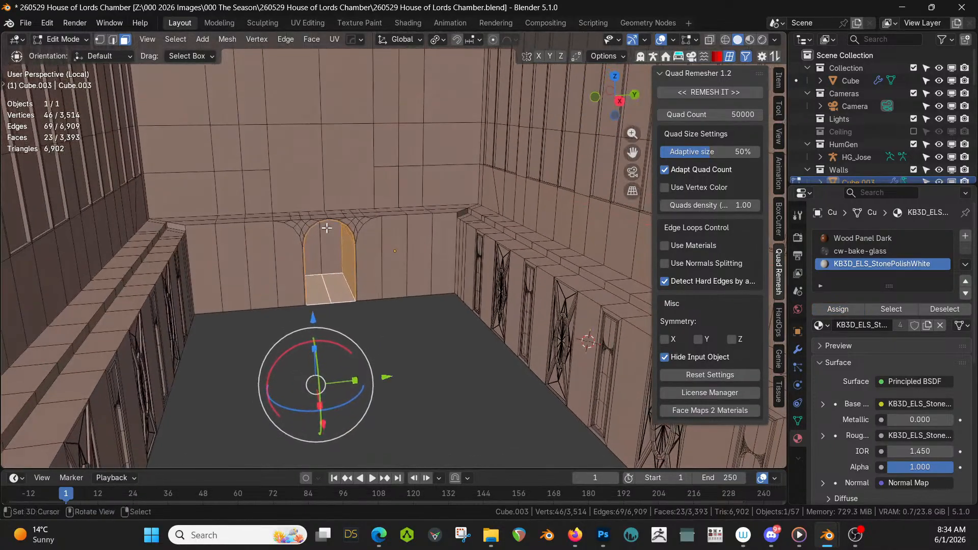
pyautogui.scroll(3, 338, 262)
pyautogui.rightClick(327, 257)
pyautogui.moveTo(325, 256); pyautogui.dragTo(325, 256, button='middle')
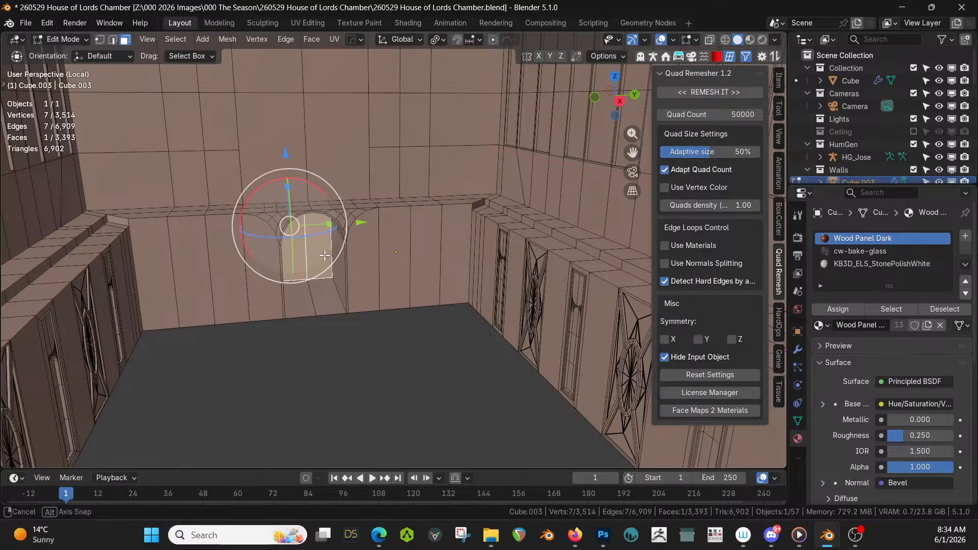
pyautogui.click(846, 263)
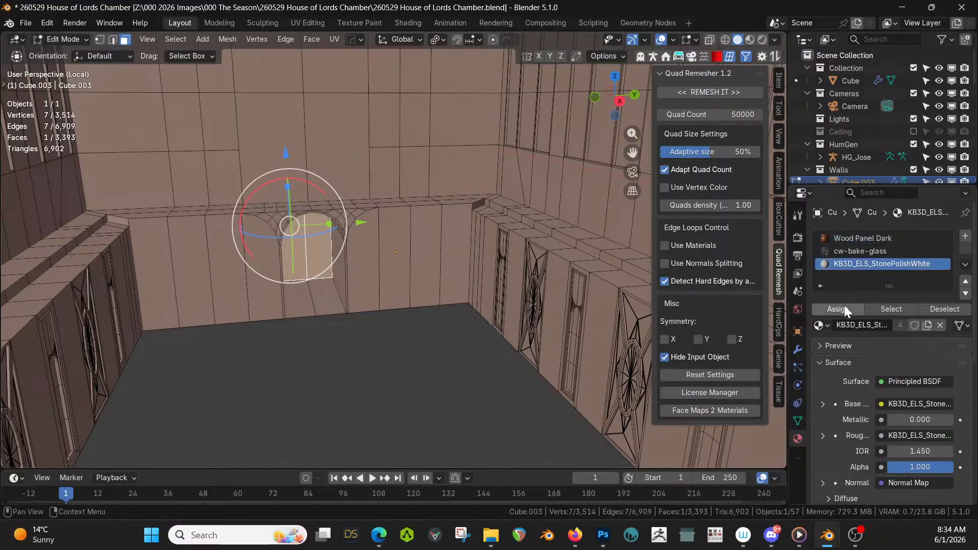
pyautogui.click(844, 308)
# Leave mesh editing, switch to rendered shading and inspect the stone and wood surfaces of the isolated walls
pyautogui.press('Tab')
pyautogui.press('z')
pyautogui.click(434, 270)
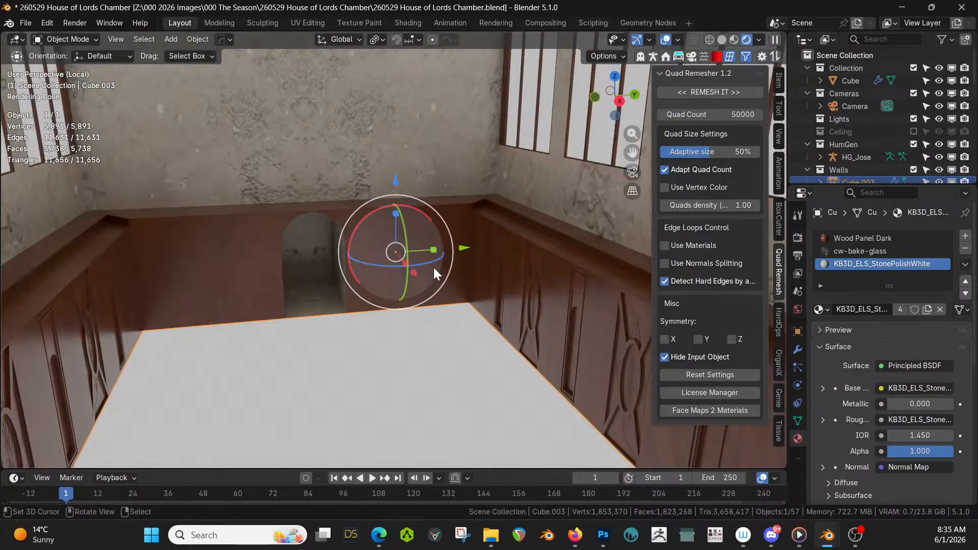
pyautogui.moveTo(433, 268); pyautogui.dragTo(316, 301, button='middle')
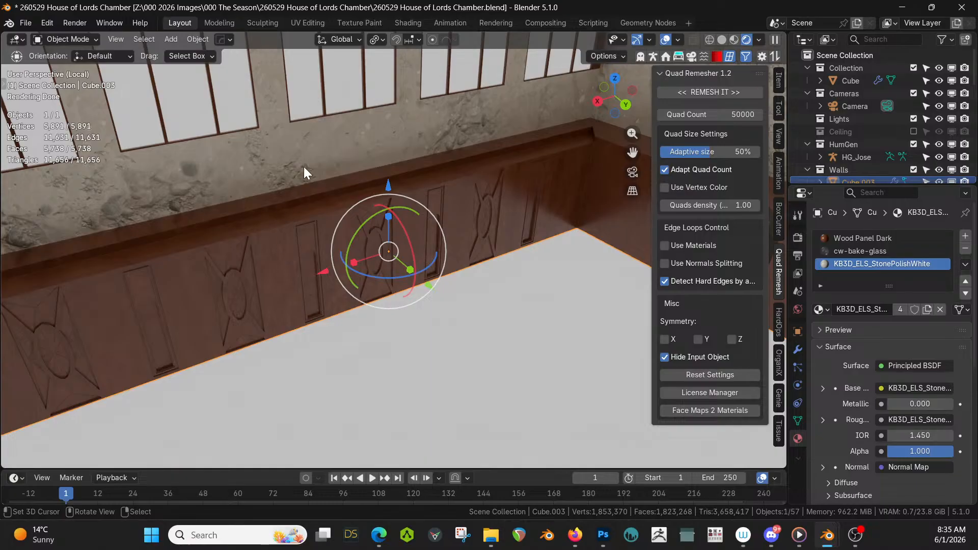
pyautogui.scroll(-5, 304, 169)
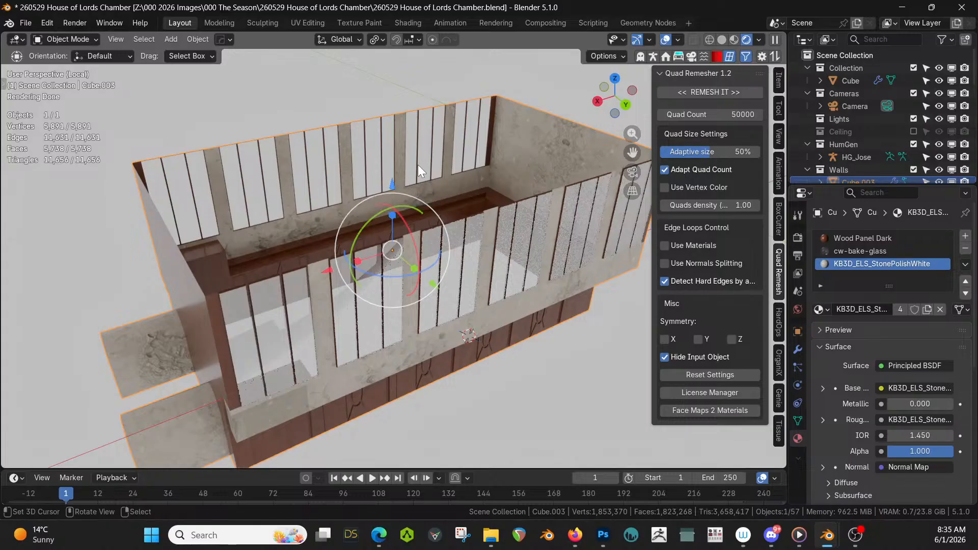
# Select all wall faces that use KB3D_ELS_StonePolishWhite and display their UVs in the UV Editing workspace
pyautogui.press('Tab')
pyautogui.click(885, 307)
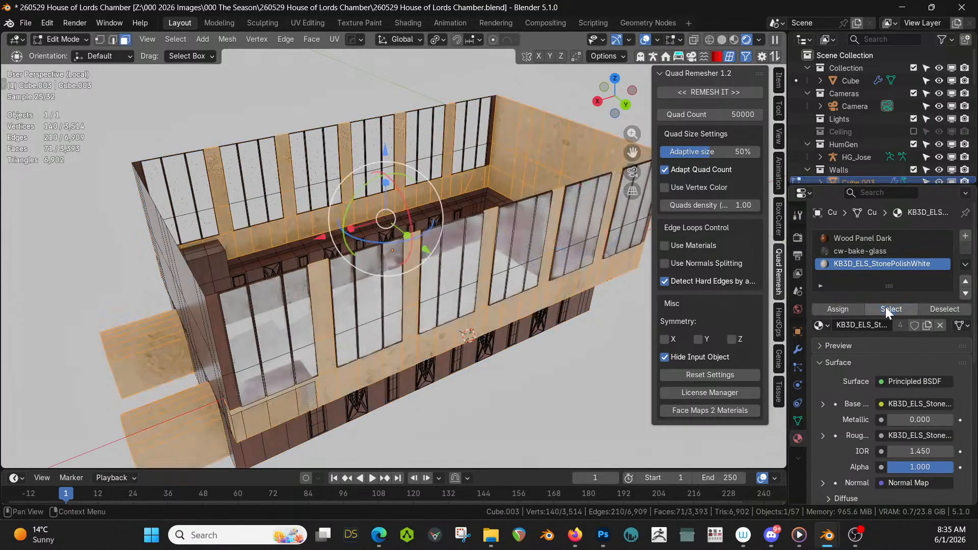
pyautogui.click(316, 23)
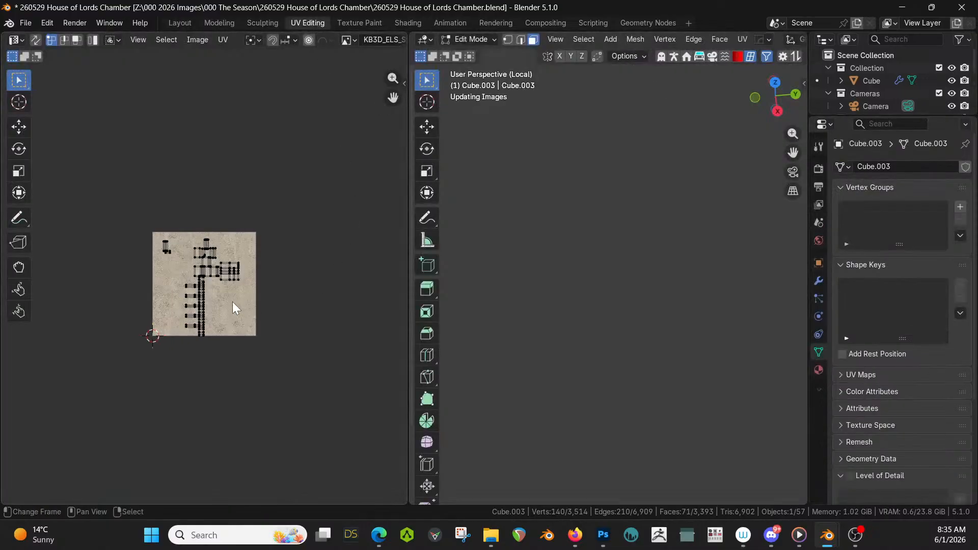
pyautogui.scroll(5, 231, 302)
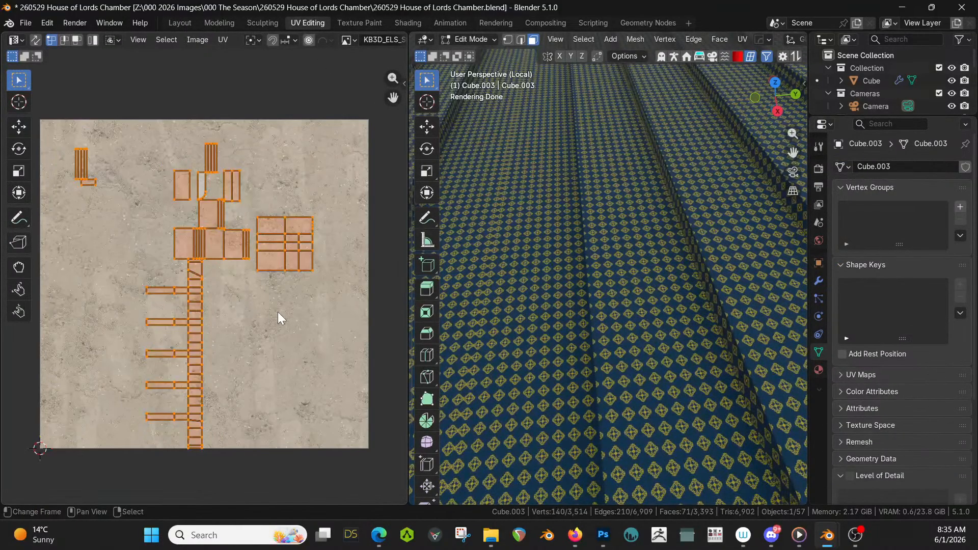
# Enlarge the selected stone UVs by about 7.4 and again by about 1.9, shifting them about 1.1 down in between
pyautogui.press('s')
pyautogui.click(4, 381)
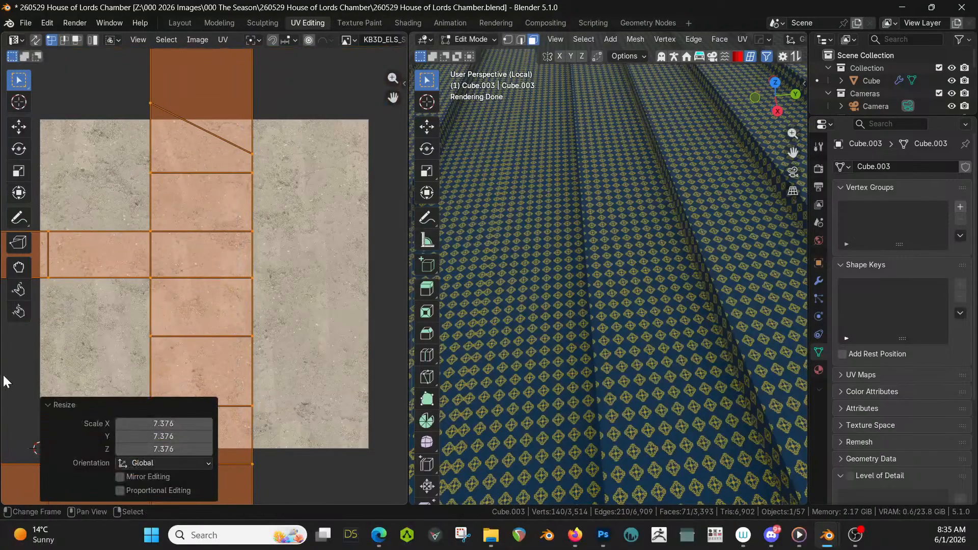
pyautogui.scroll(-6, 283, 245)
pyautogui.press('g')
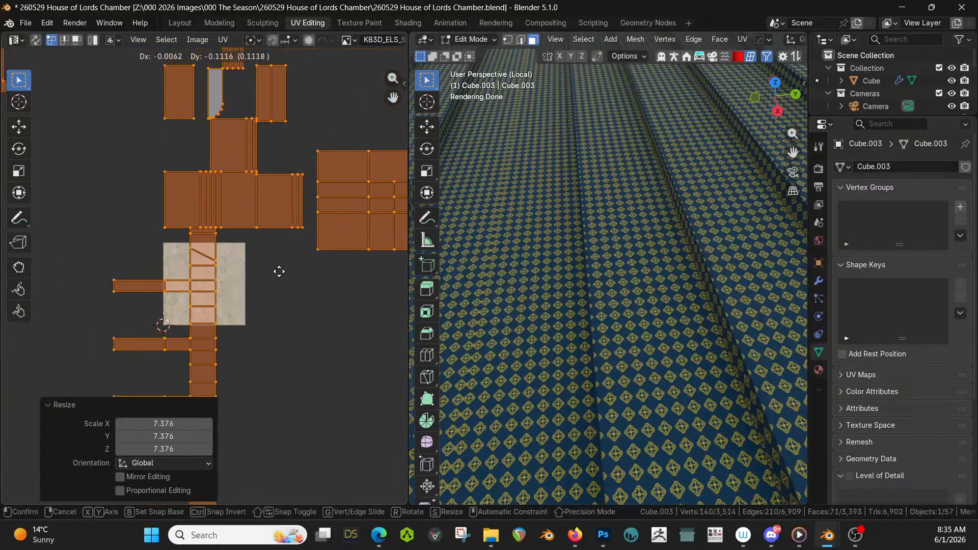
pyautogui.press('s')
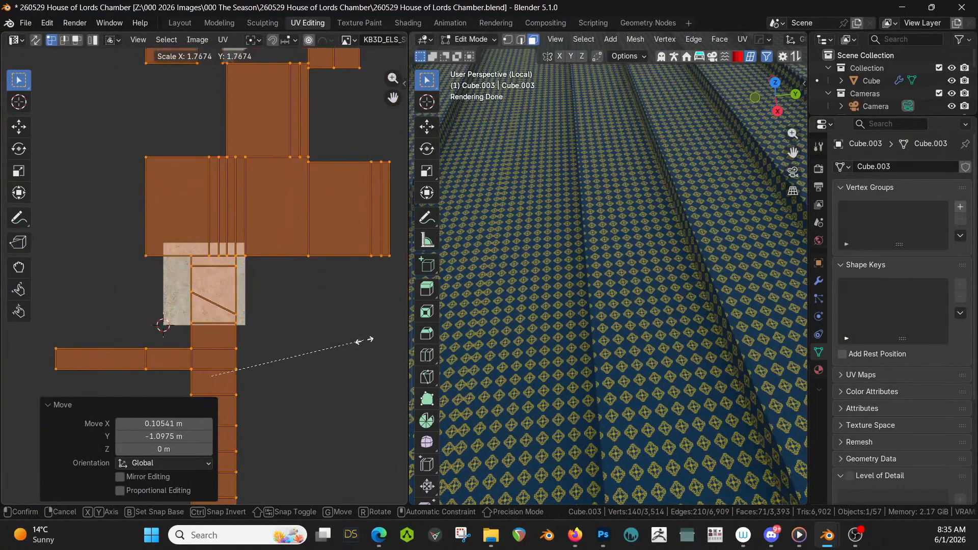
pyautogui.click(375, 338)
# Enlarge the stone UVs by about 1.27 and move them down so the large island's corner meets the texture's lower-left corner
pyautogui.press('g')
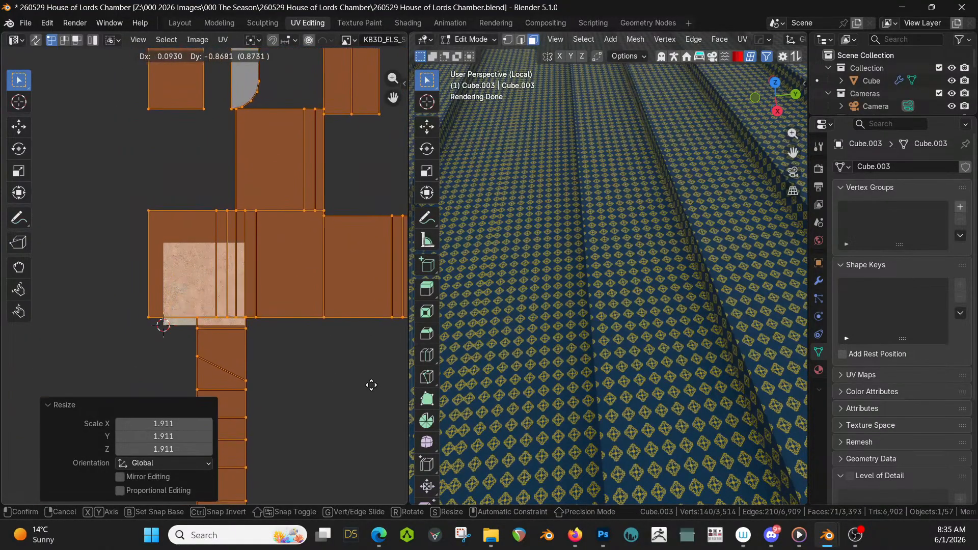
pyautogui.click(392, 392)
pyautogui.press('s')
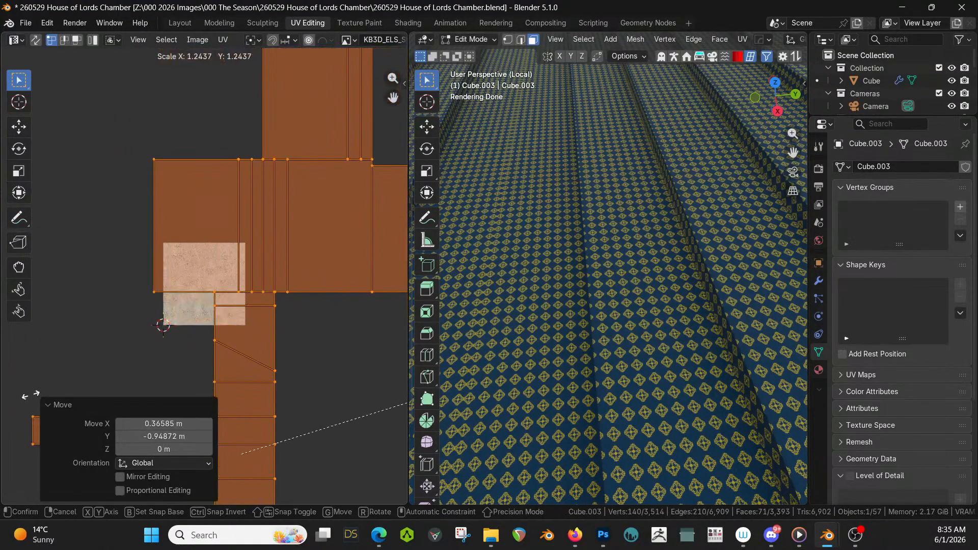
pyautogui.click(35, 420)
pyautogui.press('g')
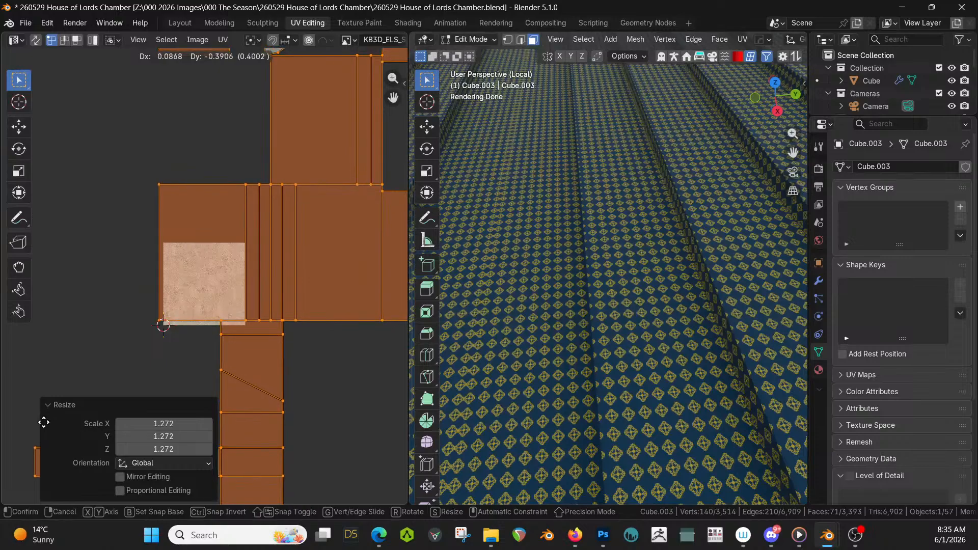
pyautogui.click(45, 426)
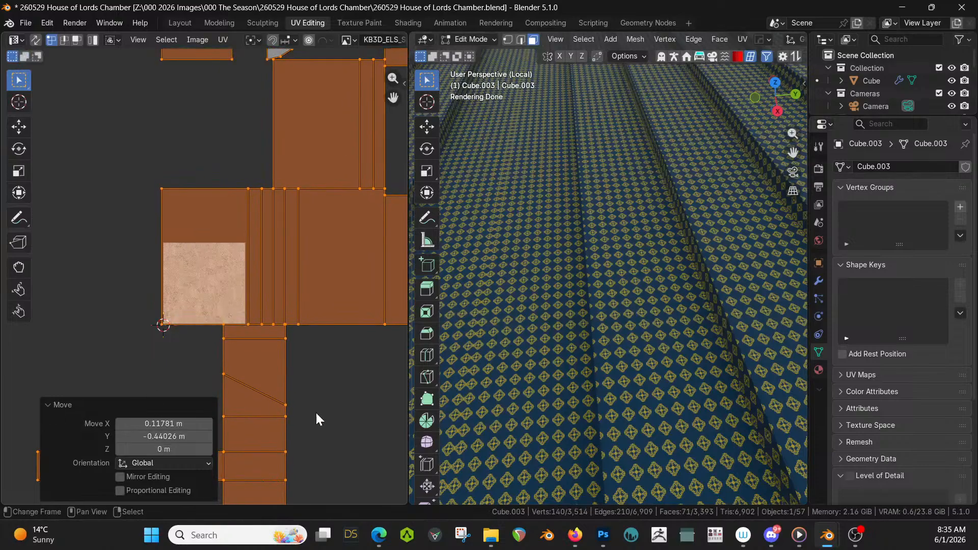
# Shrink the stone UVs by a factor of about 0.83 and move them about 0.11 left and 0.05 up
pyautogui.press('s')
pyautogui.click(291, 415)
pyautogui.press('g')
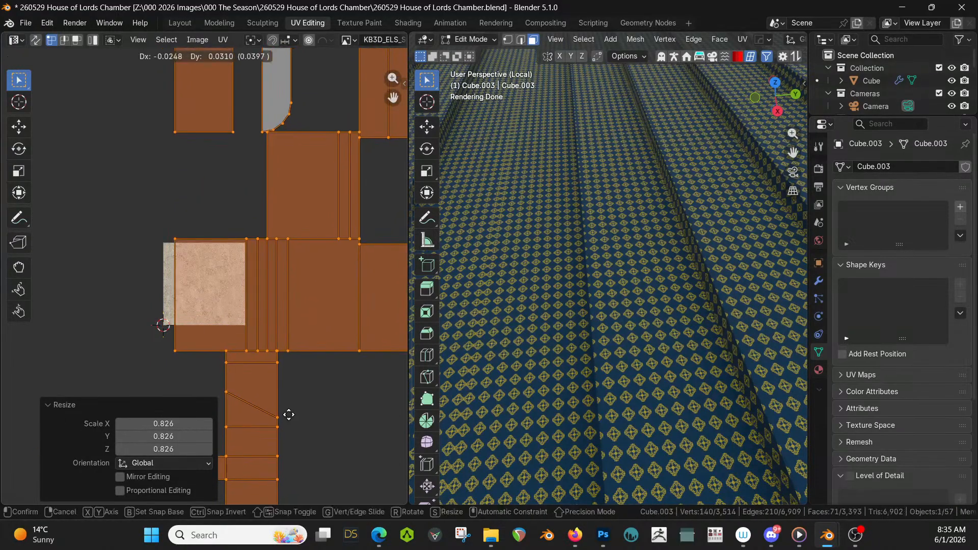
pyautogui.click(282, 413)
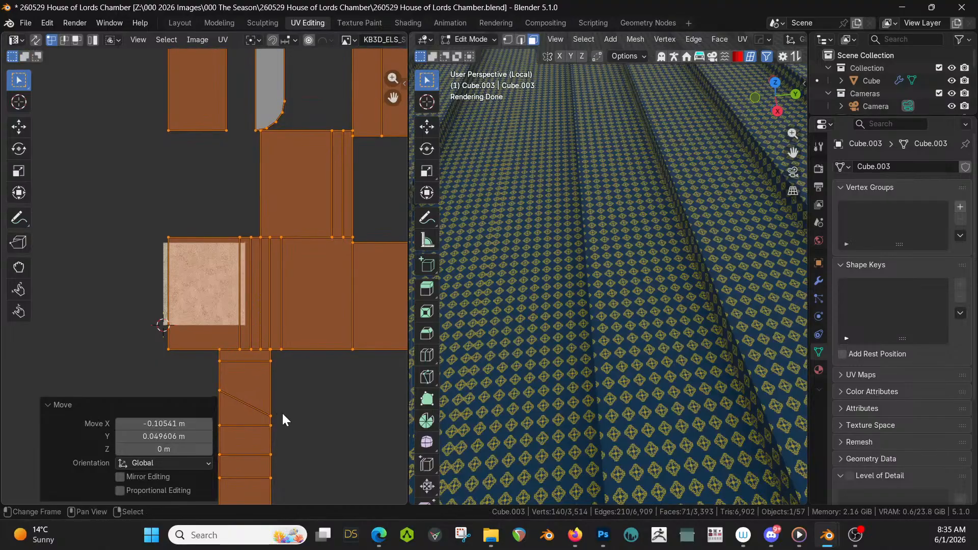
pyautogui.press('g')
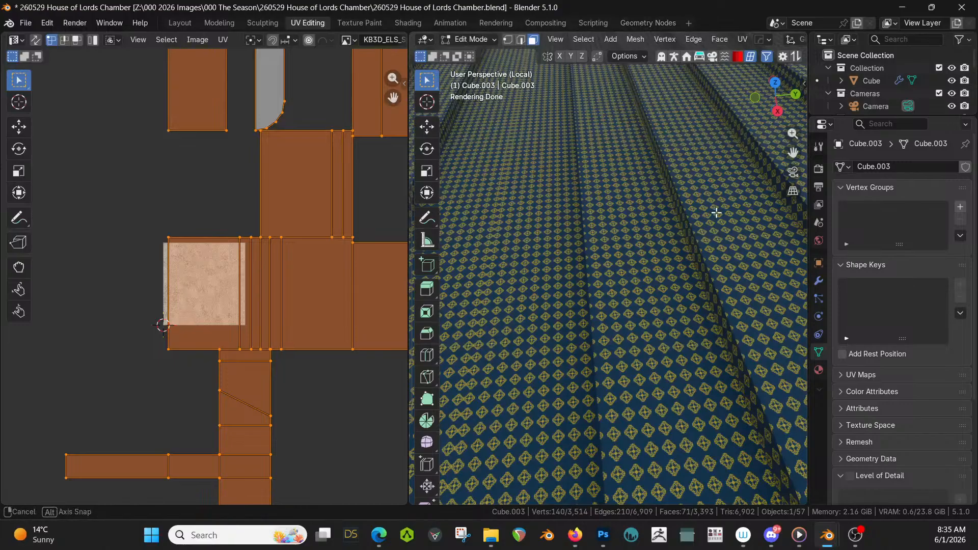
# Bring back the full scene, leave mesh editing and examine the rescaled stone texture around the windows
pyautogui.moveTo(705, 237); pyautogui.dragTo(715, 192, button='middle')
pyautogui.press('KP_Divide')
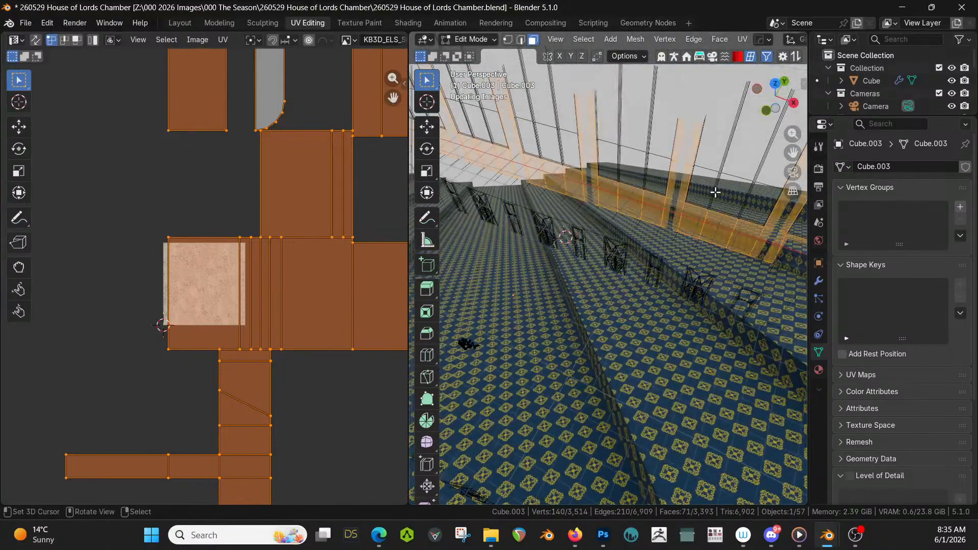
pyautogui.press('Tab')
pyautogui.moveTo(672, 244); pyautogui.dragTo(574, 352, button='middle')
pyautogui.scroll(5, 676, 222)
pyautogui.scroll(5, 615, 356)
pyautogui.scroll(-2, 614, 355)
pyautogui.scroll(-4, 575, 351)
pyautogui.keyDown('shift'); pyautogui.moveTo(575, 351); pyautogui.dragTo(728, 407, button='middle'); pyautogui.keyUp('shift')
pyautogui.scroll(-5, 719, 379)
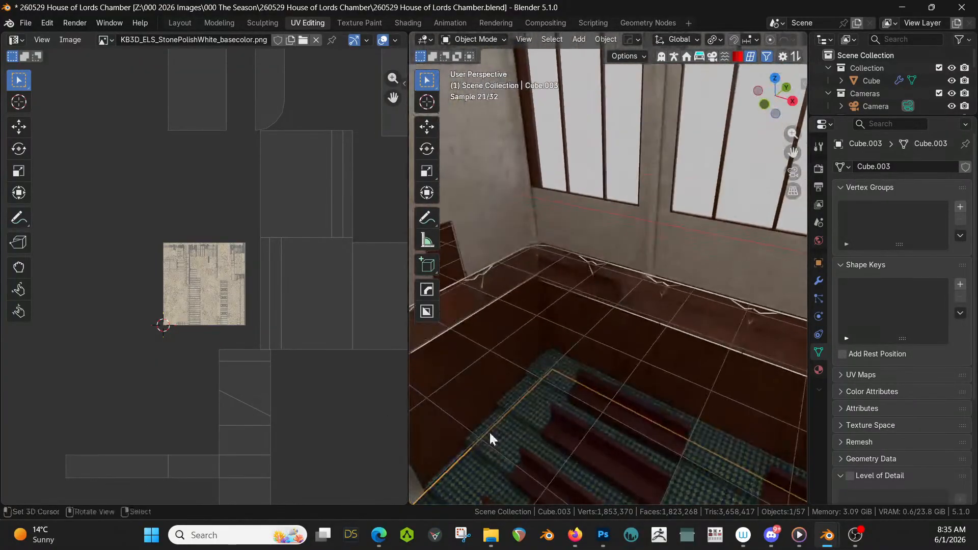
# Return to the Layout workspace and inspect the isolated room's end wall with the two arched doorways
pyautogui.click(174, 24)
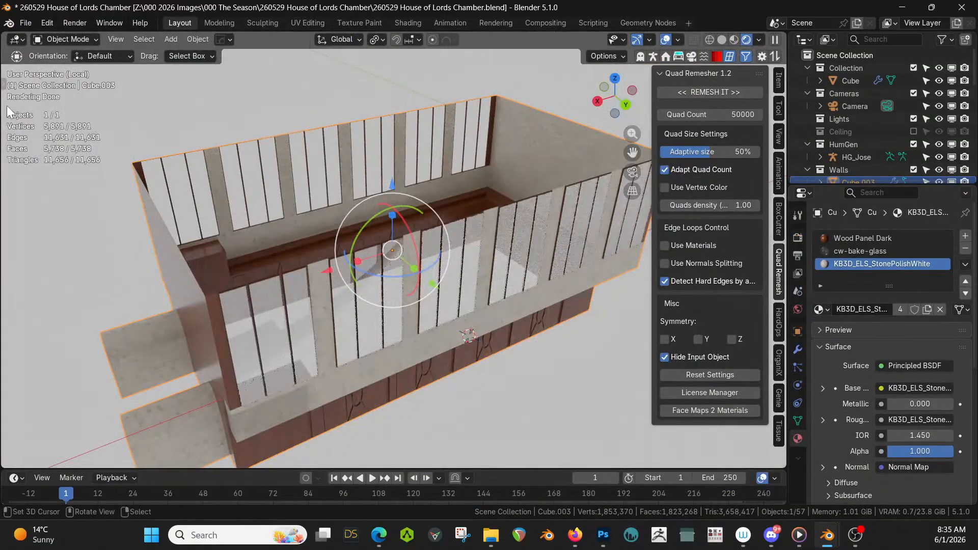
pyautogui.scroll(5, 328, 270)
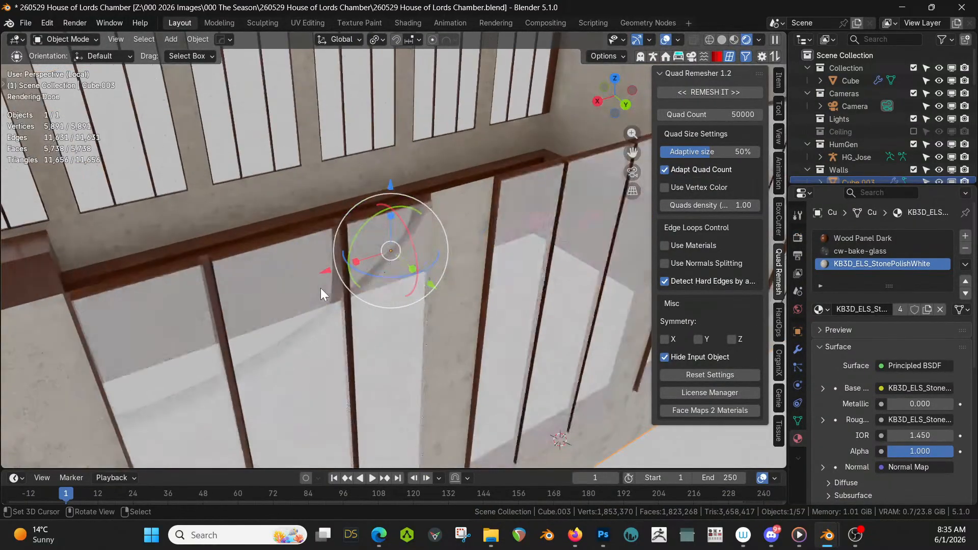
pyautogui.moveTo(320, 289); pyautogui.dragTo(144, 237, button='middle')
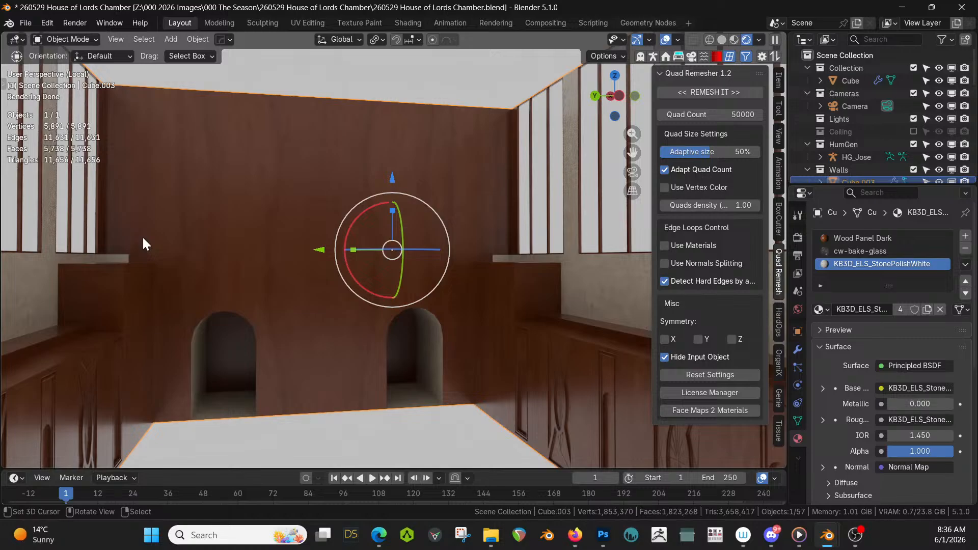
# Leave local view in the Layout workspace, look over the chamber and enable the Ceiling collection
pyautogui.press('KP_Divide')
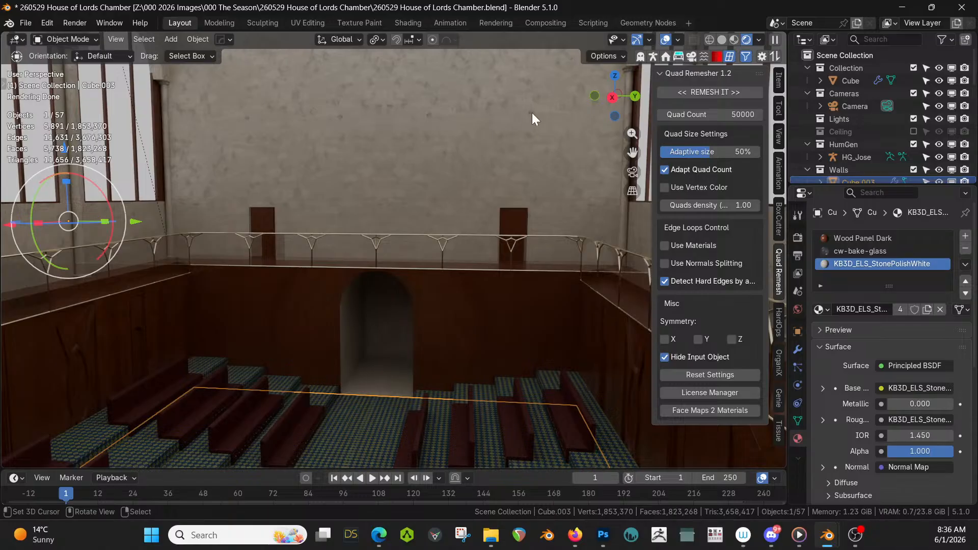
pyautogui.scroll(-3, 481, 163)
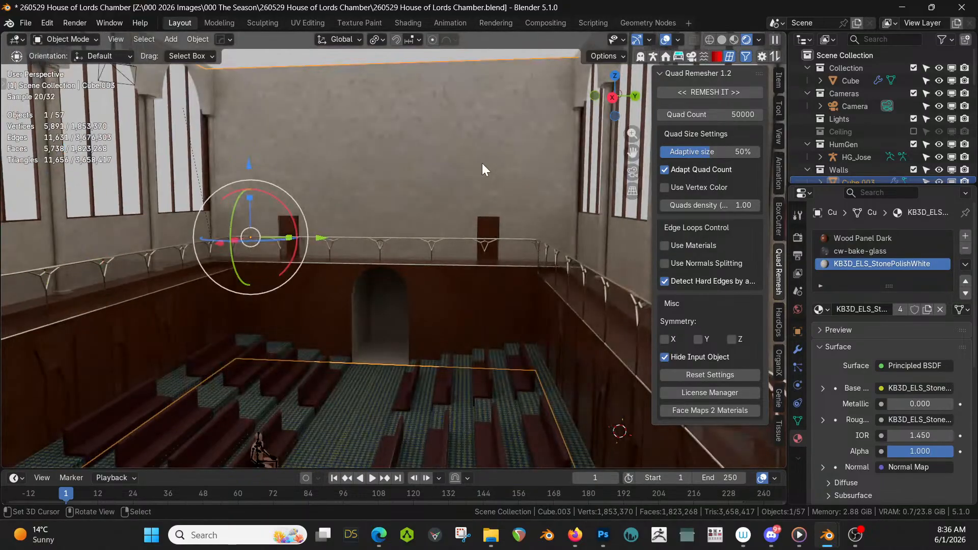
pyautogui.moveTo(479, 192); pyautogui.dragTo(502, 254, button='middle')
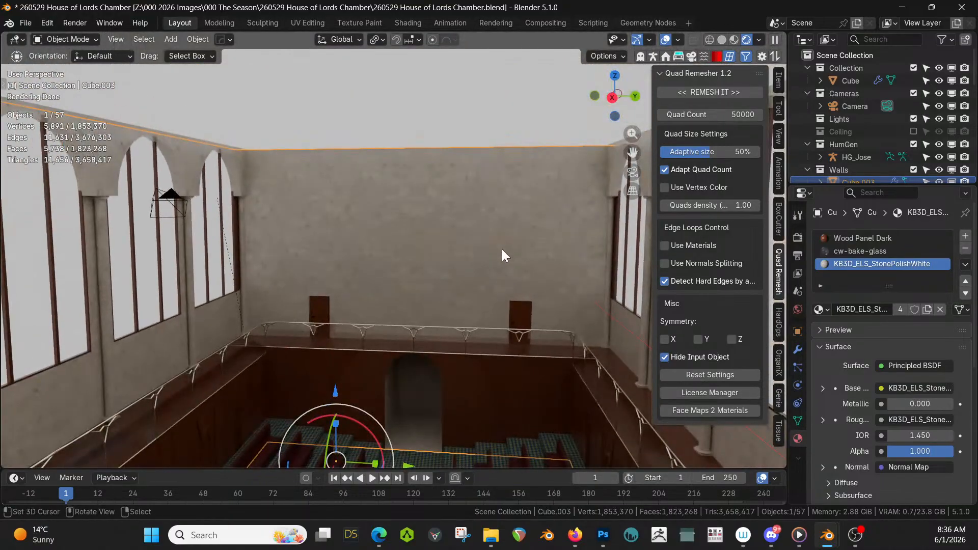
pyautogui.moveTo(418, 243); pyautogui.dragTo(408, 264, button='middle')
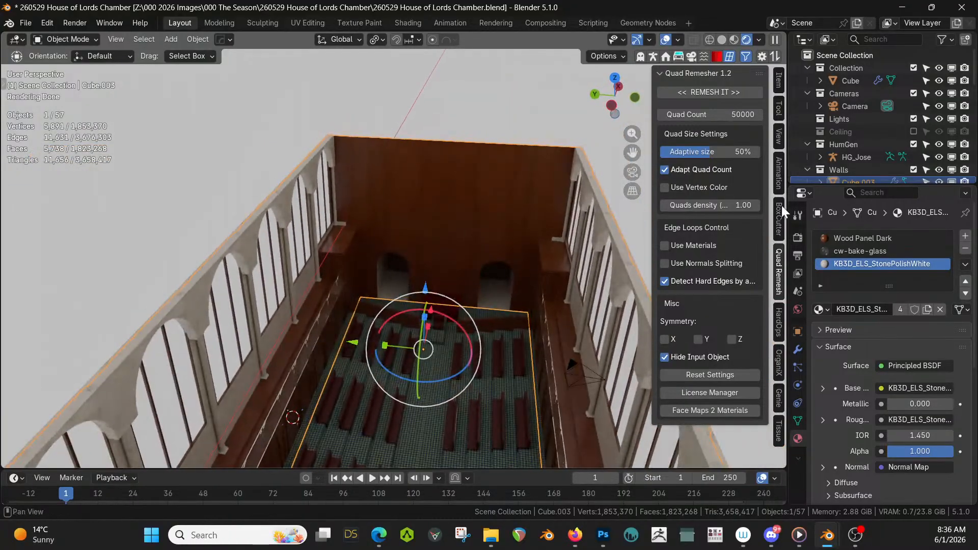
pyautogui.click(913, 132)
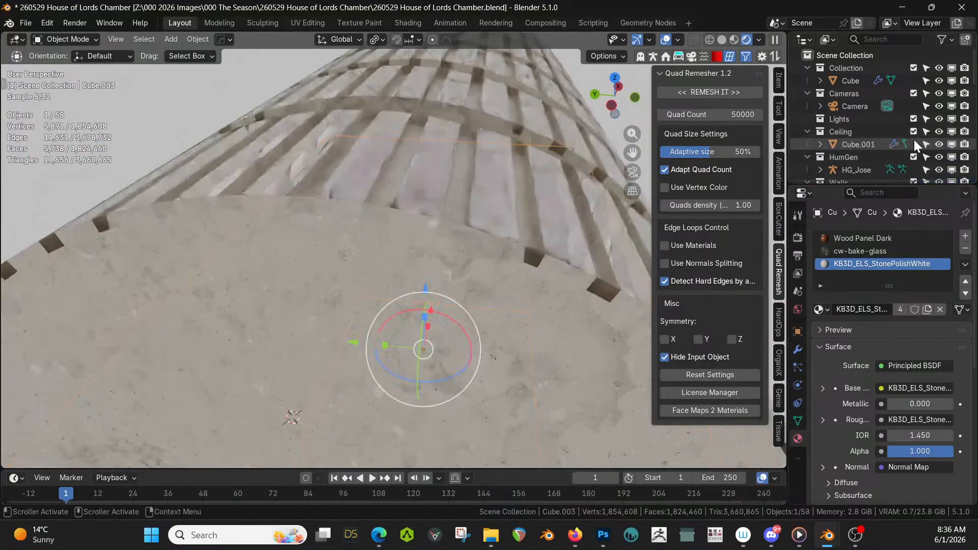
# Enable the Icon collection and view the hanging object in front of the chamber's end wall
pyautogui.scroll(-5, 915, 158)
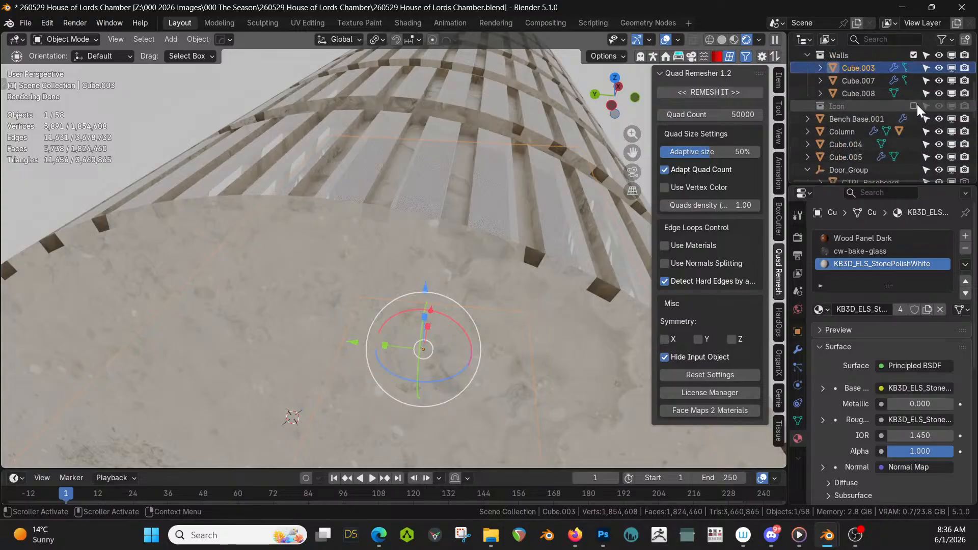
pyautogui.click(915, 105)
pyautogui.scroll(3, 439, 277)
pyautogui.moveTo(440, 277); pyautogui.dragTo(429, 127, button='middle')
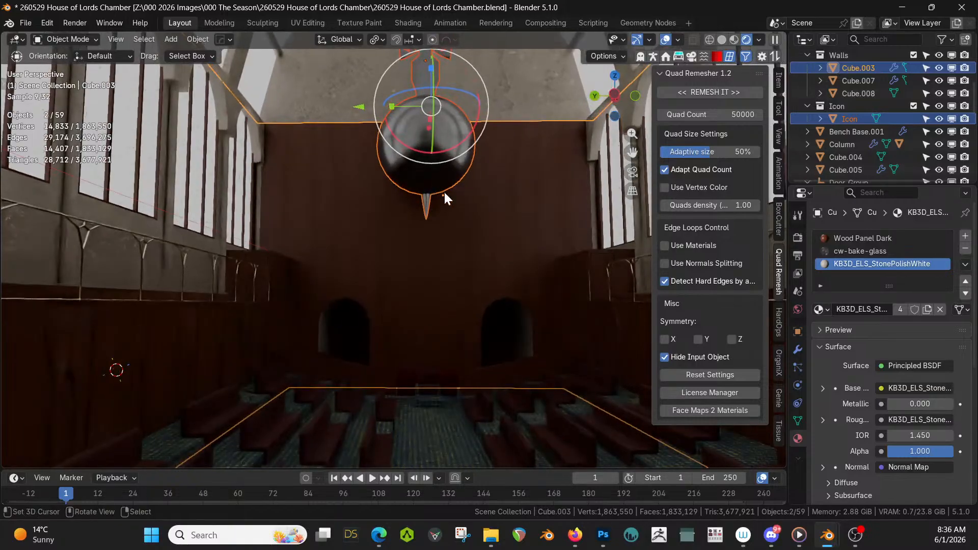
# Set the Photographer camera exposure to 8
pyautogui.click(696, 56)
pyautogui.click(778, 377)
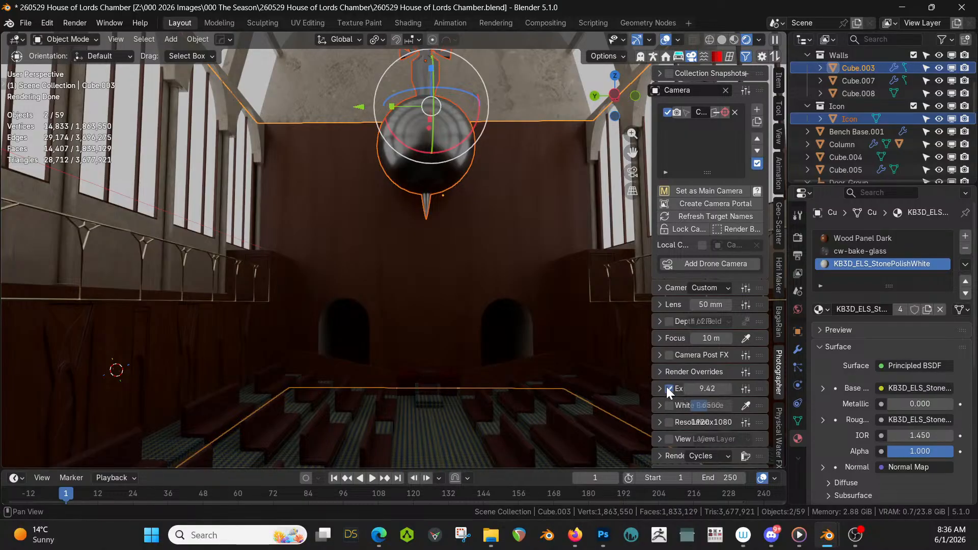
pyautogui.doubleClick(706, 388)
pyautogui.write('8')
pyautogui.press('Return')
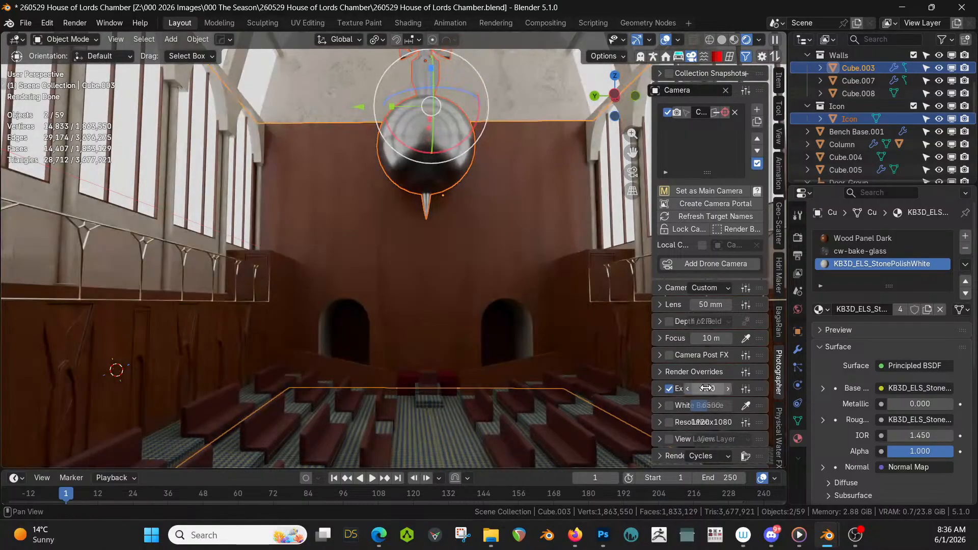
# Walk through the rendered chamber and examine the benches, carpet, doorway recesses and the throne area
pyautogui.hotkey('shift', '`')
pyautogui.press('w')
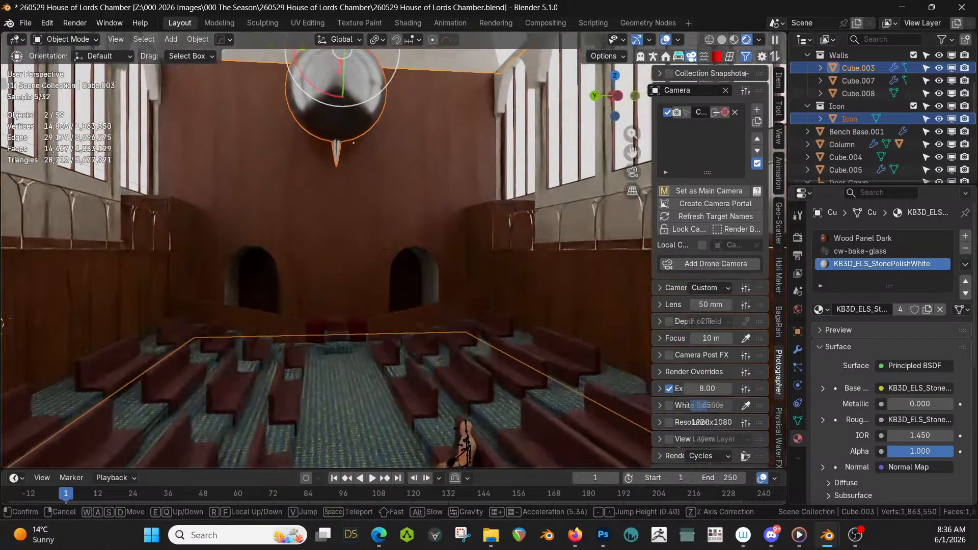
pyautogui.press('s')
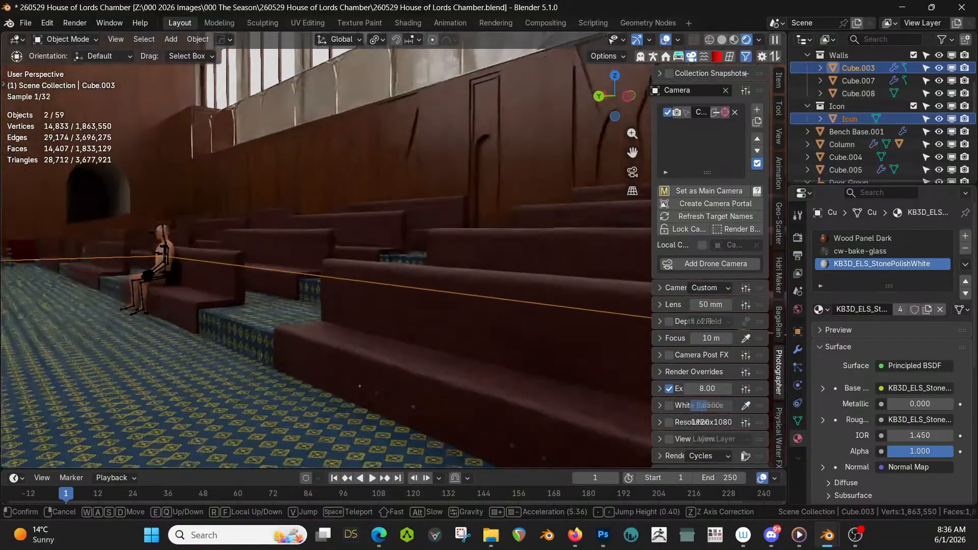
pyautogui.click(329, 403)
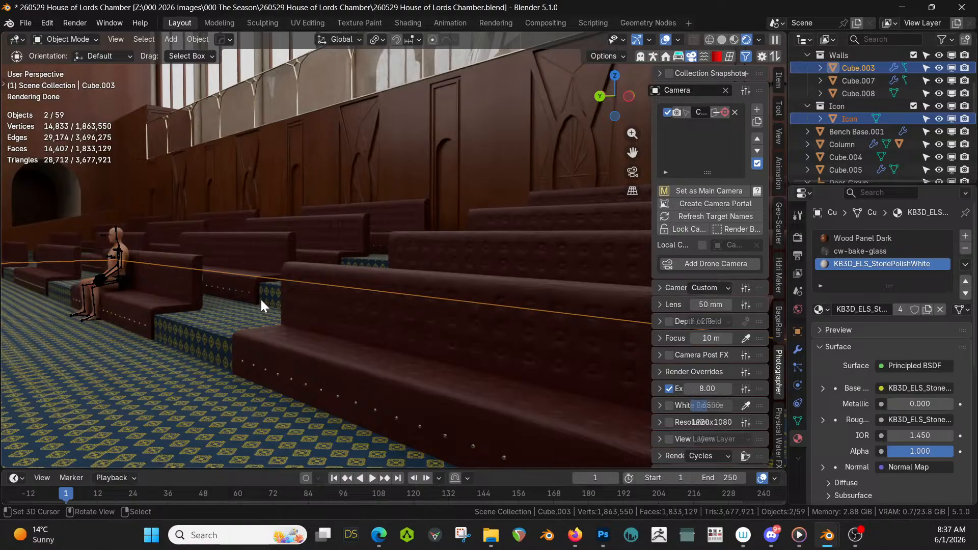
pyautogui.hotkey('shift', '`')
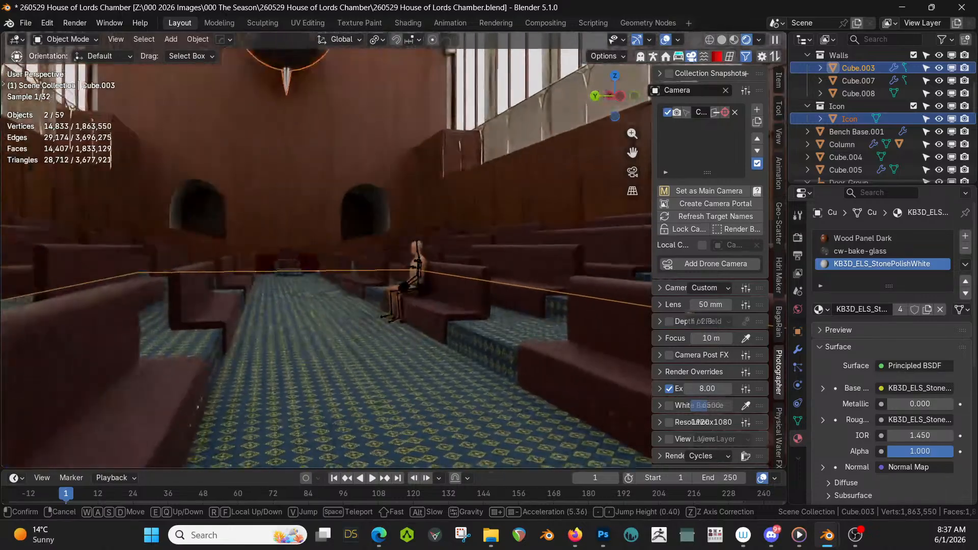
pyautogui.press('w')
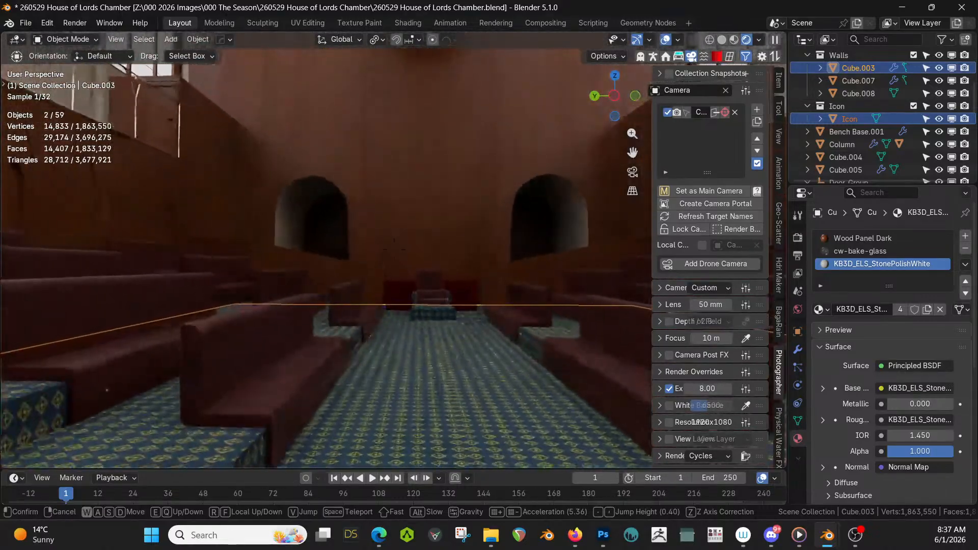
pyautogui.press('w')
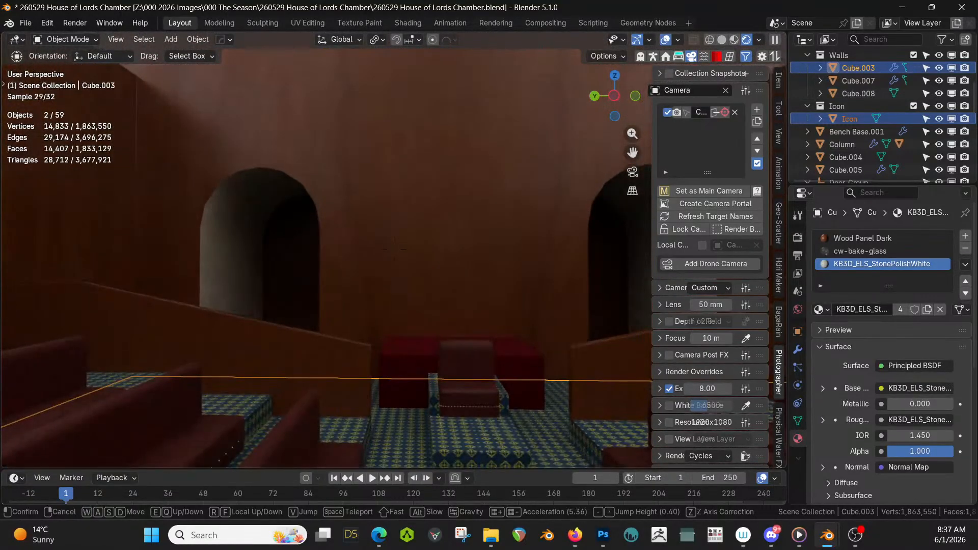
pyautogui.press('w')
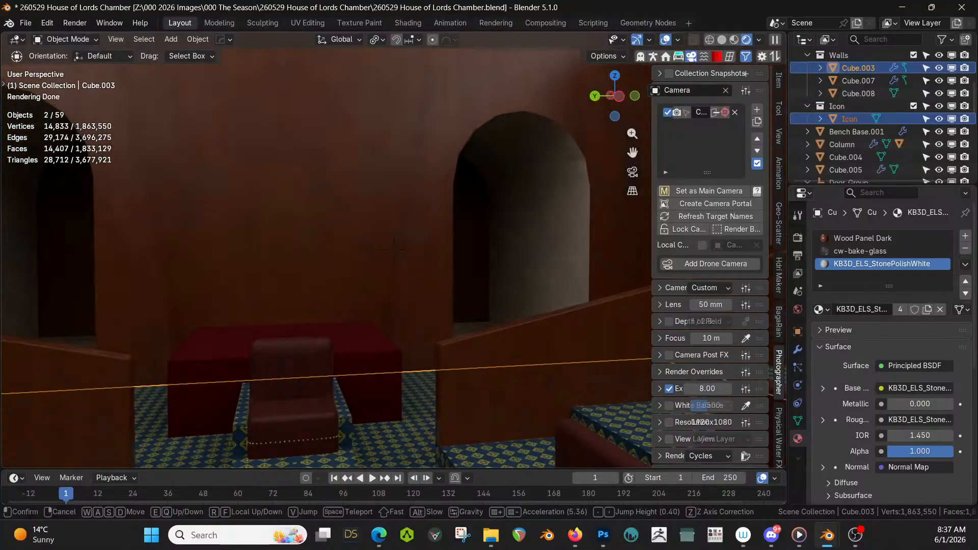
pyautogui.click(242, 338)
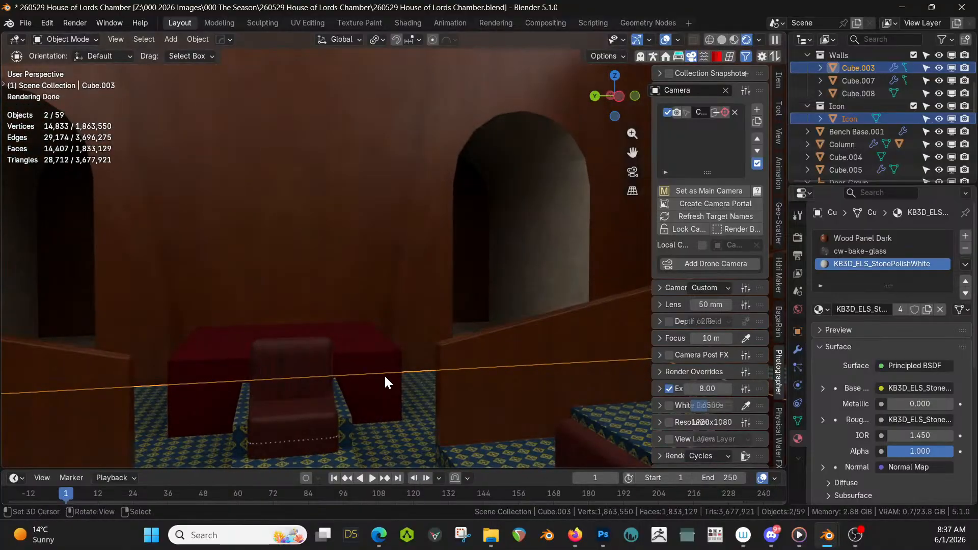
# Switch to solid shading, open the floor mesh for editing and frame a top edge of the sloping partition beside the throne
pyautogui.press('z')
pyautogui.click(518, 349)
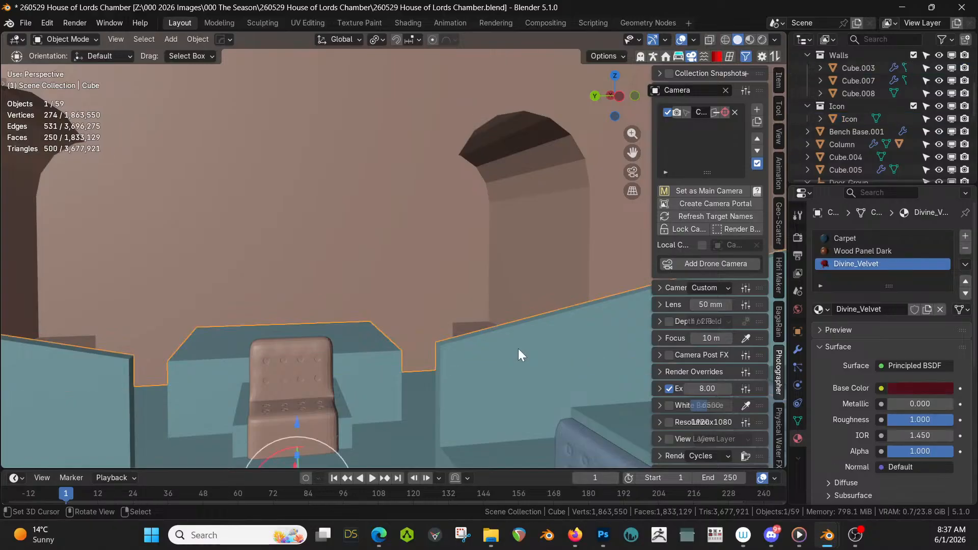
pyautogui.press('Tab')
pyautogui.moveTo(520, 349); pyautogui.dragTo(467, 281, button='middle')
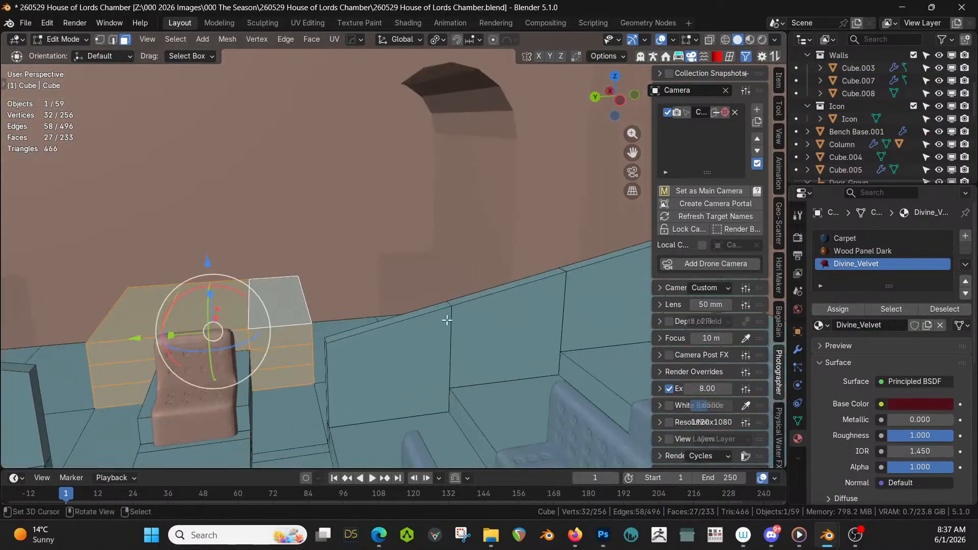
pyautogui.press('2')
pyautogui.rightClick(422, 316)
pyautogui.moveTo(422, 316); pyautogui.dragTo(467, 337, button='middle')
pyautogui.press('KP_Decimal')
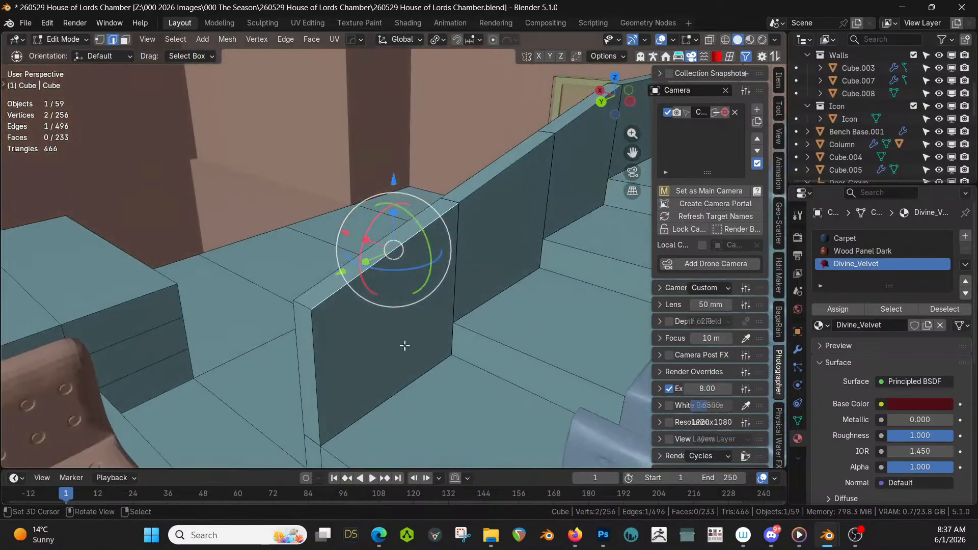
# Try to select the partition's narrow front faces and its top faces as one continuous strip
pyautogui.press('3')
pyautogui.keyDown('alt'); pyautogui.click(311, 308); pyautogui.keyUp('alt')
pyautogui.click(305, 307)
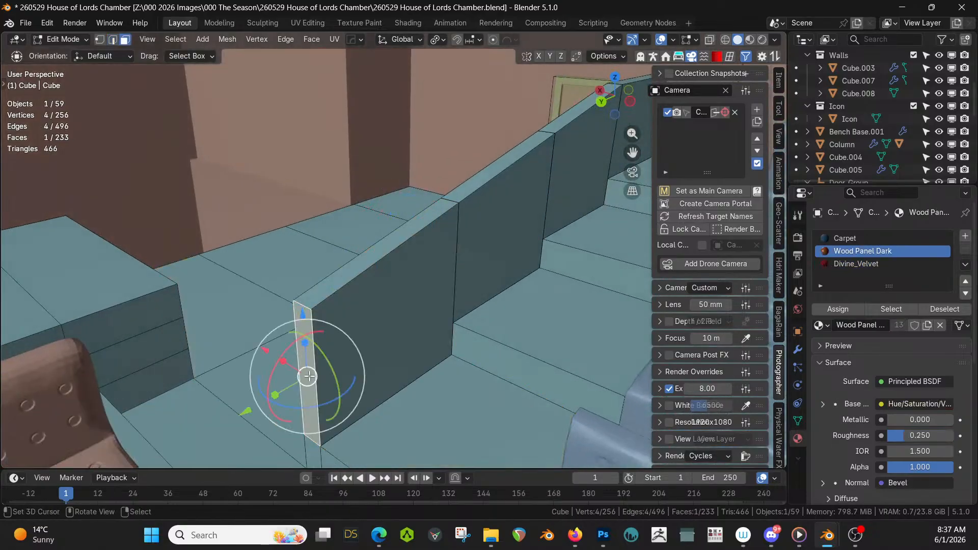
pyautogui.keyDown('shift'); pyautogui.click(310, 453); pyautogui.keyUp('shift')
pyautogui.keyDown('ctrl'); pyautogui.click(321, 288); pyautogui.keyUp('ctrl')
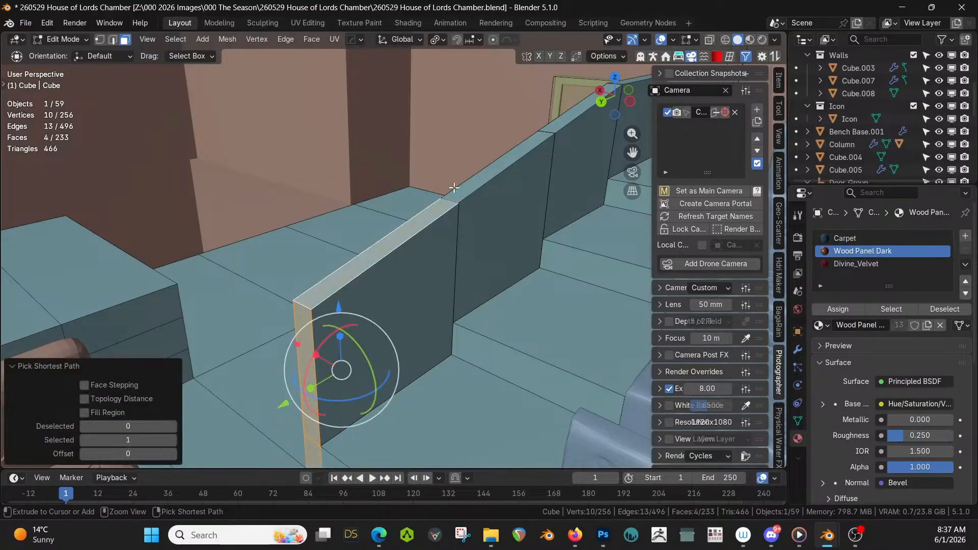
pyautogui.scroll(2, 482, 186)
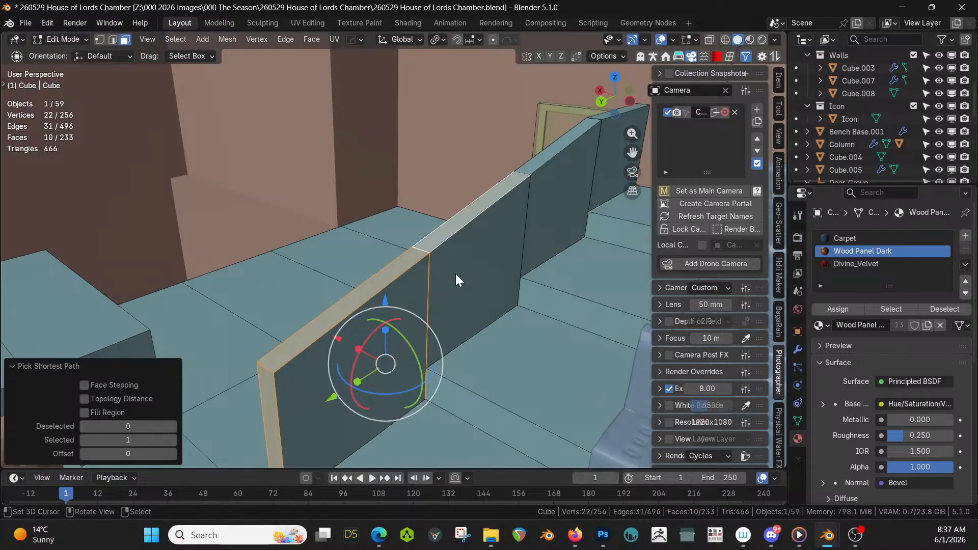
# Put all objects into mesh editing, select the floor mesh's linked faces and merge them by distance at 0.0001 m
pyautogui.press('Tab')
pyautogui.press('a')
pyautogui.press('Tab')
pyautogui.press('a')
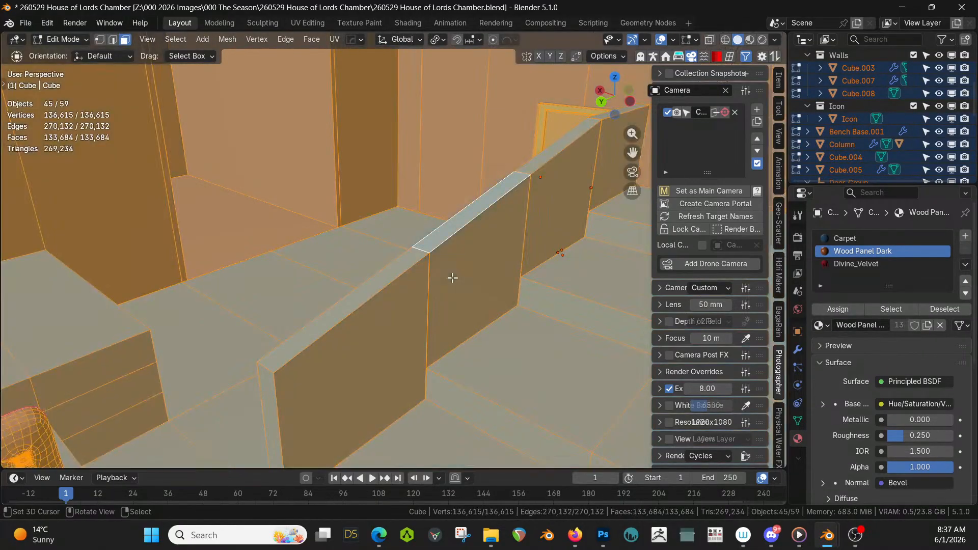
pyautogui.hotkey('alt', 'a')
pyautogui.press('l')
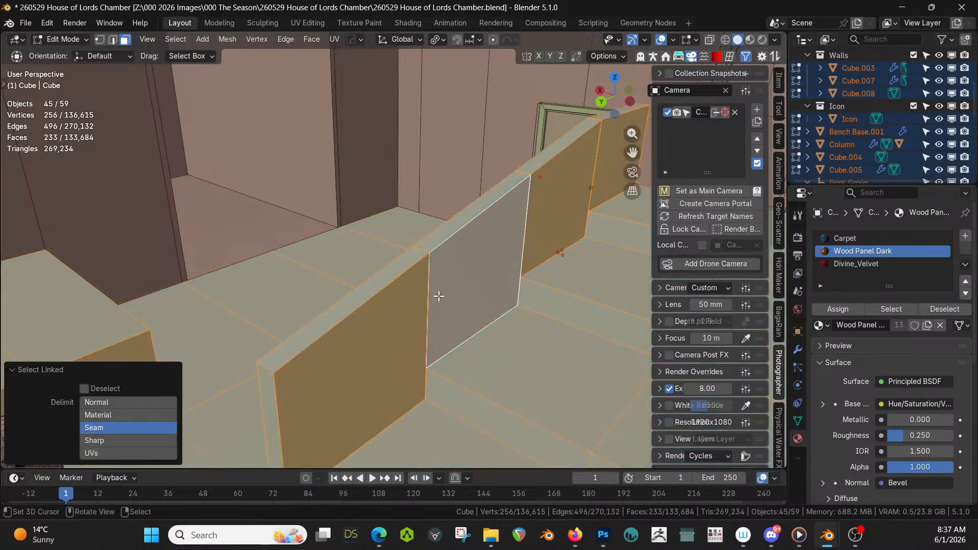
pyautogui.press('m')
pyautogui.click(412, 338)
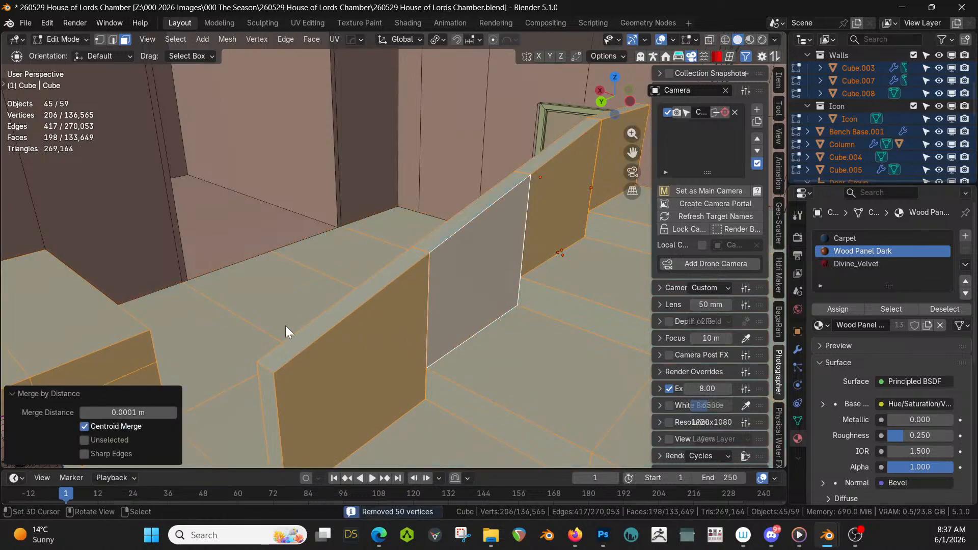
# Clear the selection and select the partition's front end faces together with the whole run of its top faces
pyautogui.hotkey('alt', 'a')
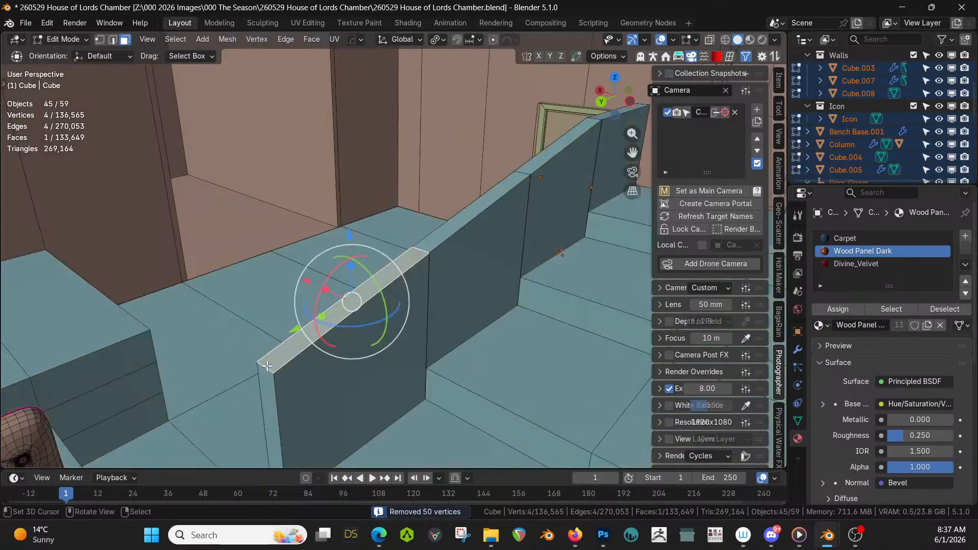
pyautogui.keyDown('alt'); pyautogui.click(268, 367); pyautogui.keyUp('alt')
pyautogui.keyDown('shift'); pyautogui.click(435, 238); pyautogui.keyUp('shift')
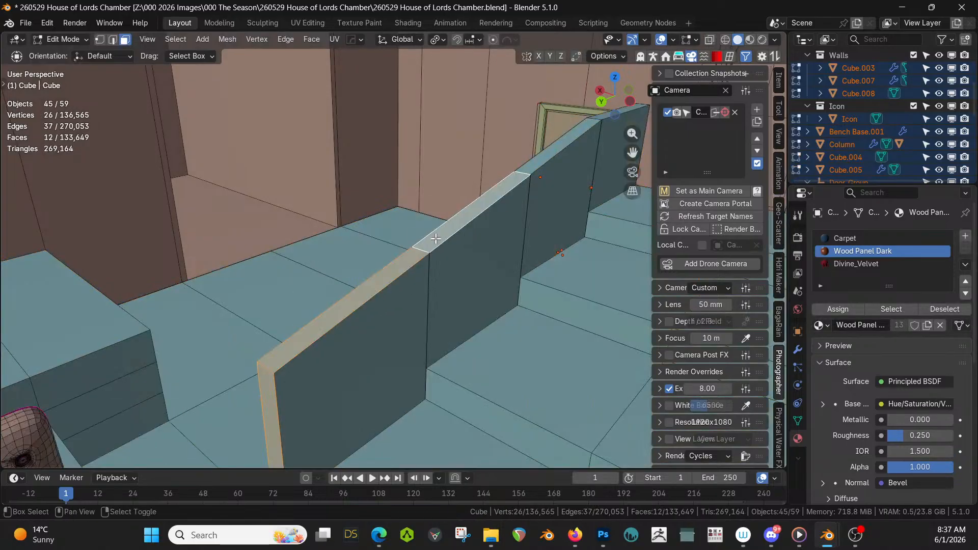
pyautogui.keyDown('shift'); pyautogui.click(554, 151); pyautogui.keyUp('shift')
pyautogui.moveTo(555, 156); pyautogui.dragTo(676, 191, button='middle')
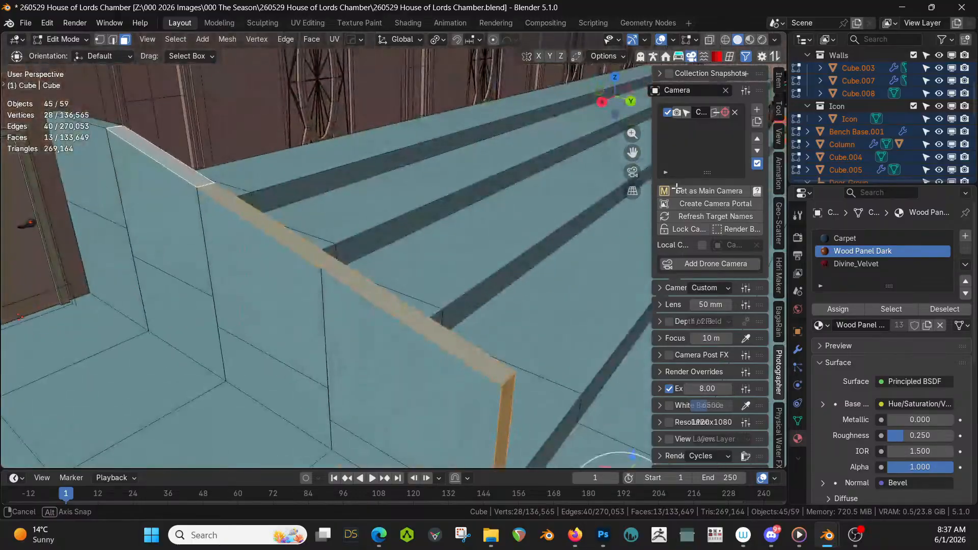
pyautogui.keyDown('shift'); pyautogui.click(106, 123); pyautogui.keyUp('shift')
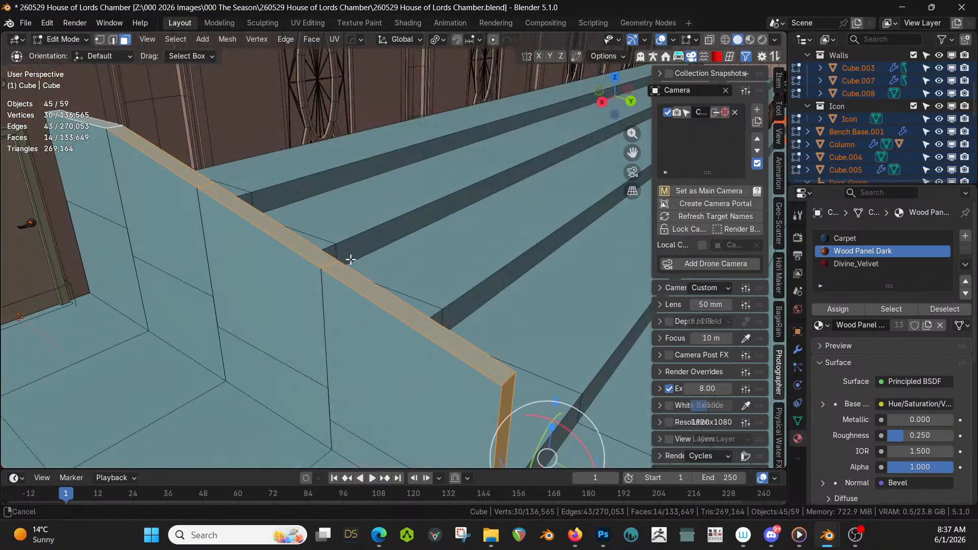
pyautogui.keyDown('shift'); pyautogui.moveTo(350, 259); pyautogui.dragTo(279, 115, button='middle'); pyautogui.keyUp('shift')
pyautogui.keyDown('shift'); pyautogui.click(441, 406); pyautogui.keyUp('shift')
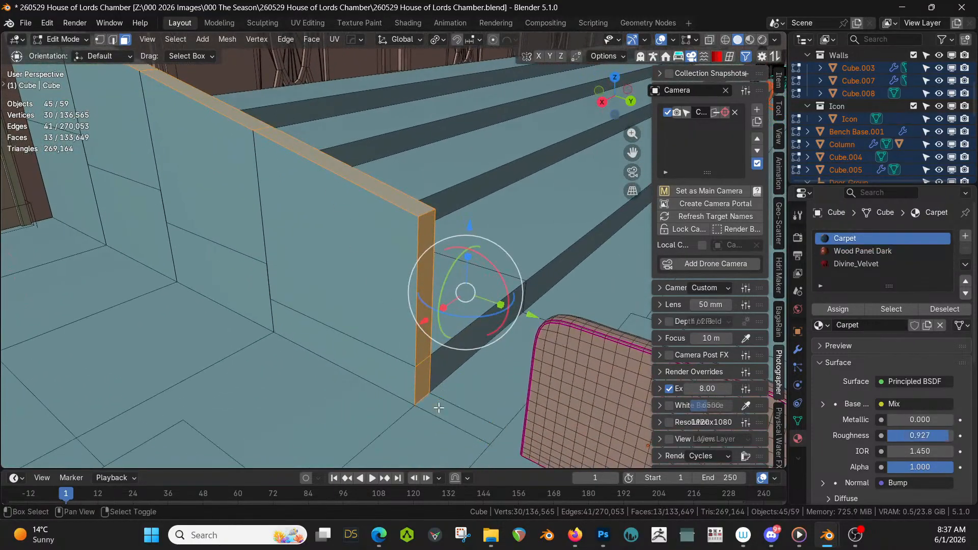
# Try a one-segment bevel of 0.0207 m on the partition's cap faces and undo it
pyautogui.moveTo(433, 373); pyautogui.dragTo(289, 337, button='middle')
pyautogui.scroll(2, 375, 304)
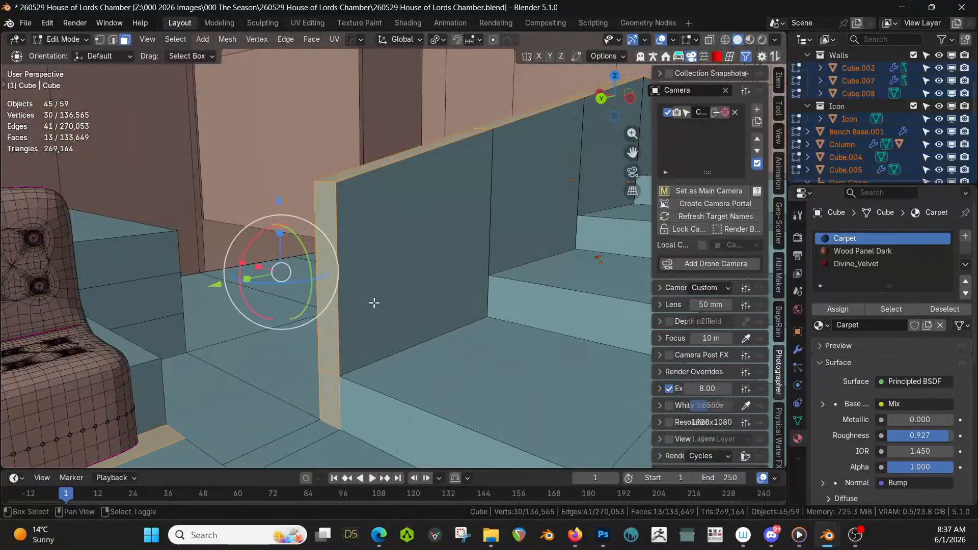
pyautogui.scroll(2, 389, 338)
pyautogui.hotkey('ctrl', 'b')
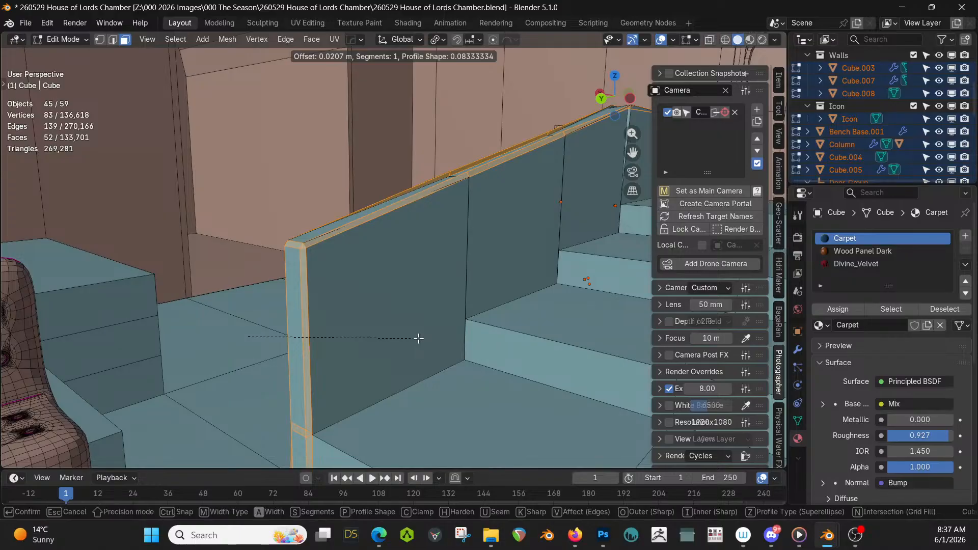
pyautogui.click(418, 338)
pyautogui.moveTo(417, 338); pyautogui.dragTo(384, 302, button='middle')
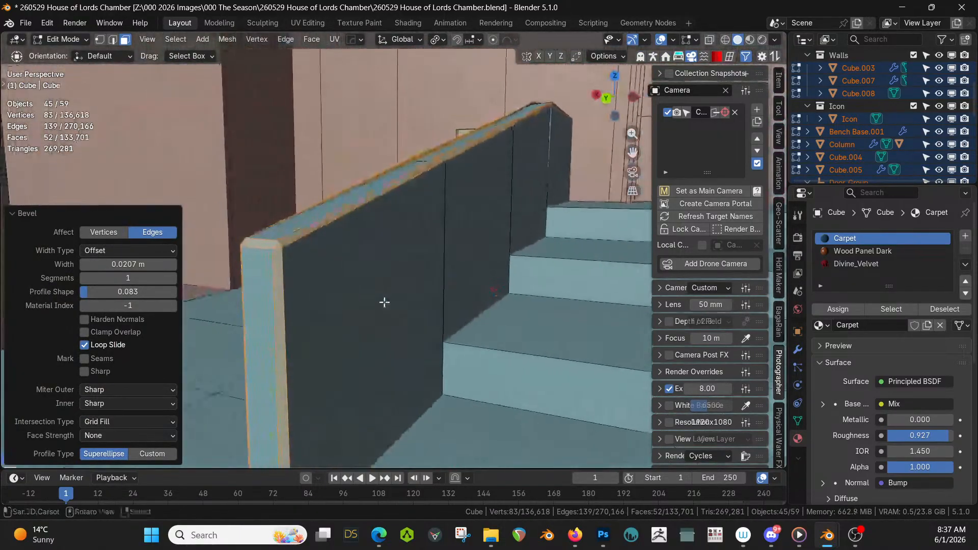
pyautogui.scroll(1, 384, 299)
pyautogui.hotkey('ctrl', 'z')
# Leave mesh editing and check the face orientation around the partition and steps
pyautogui.moveTo(428, 275); pyautogui.dragTo(548, 318, button='middle')
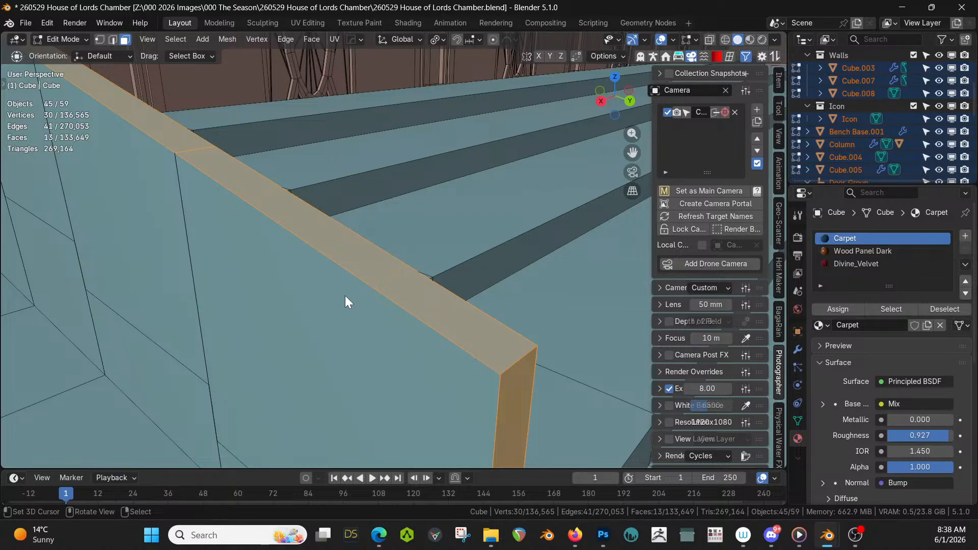
pyautogui.press('Tab')
pyautogui.hotkey('alt', 'v')
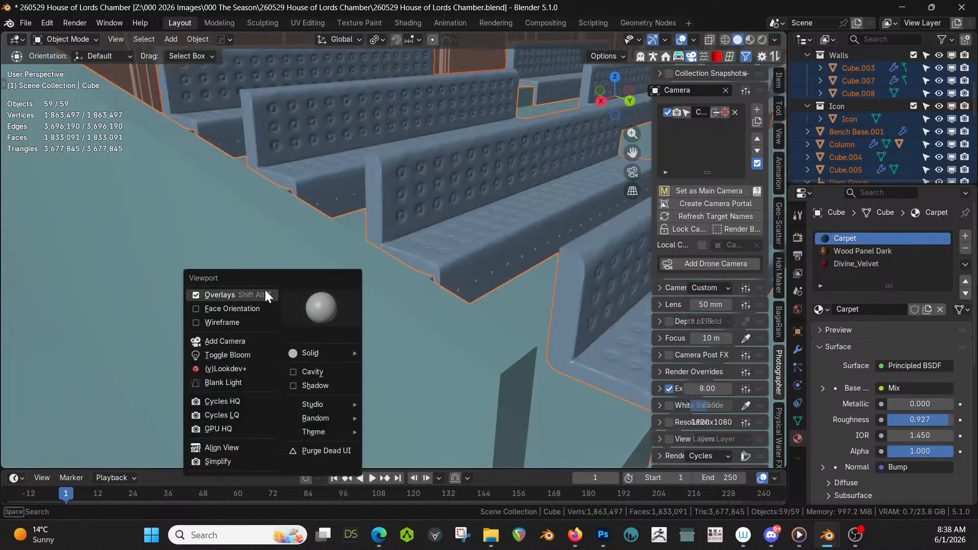
pyautogui.click(252, 309)
pyautogui.moveTo(251, 309); pyautogui.dragTo(191, 282, button='middle')
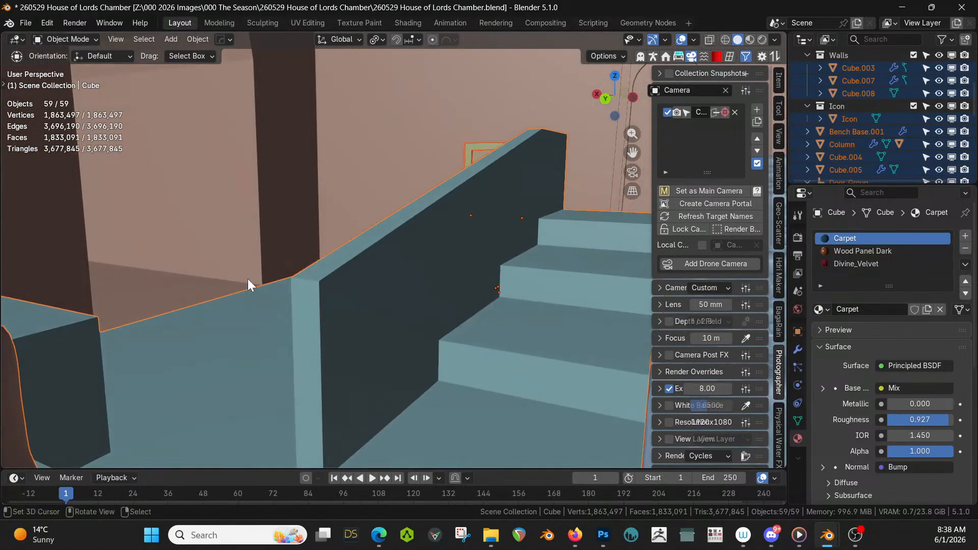
# Return the objects to mesh editing and select everything linked to the partition's side face, delimited by sharp edges
pyautogui.press('Tab')
pyautogui.click(327, 282)
pyautogui.press('l')
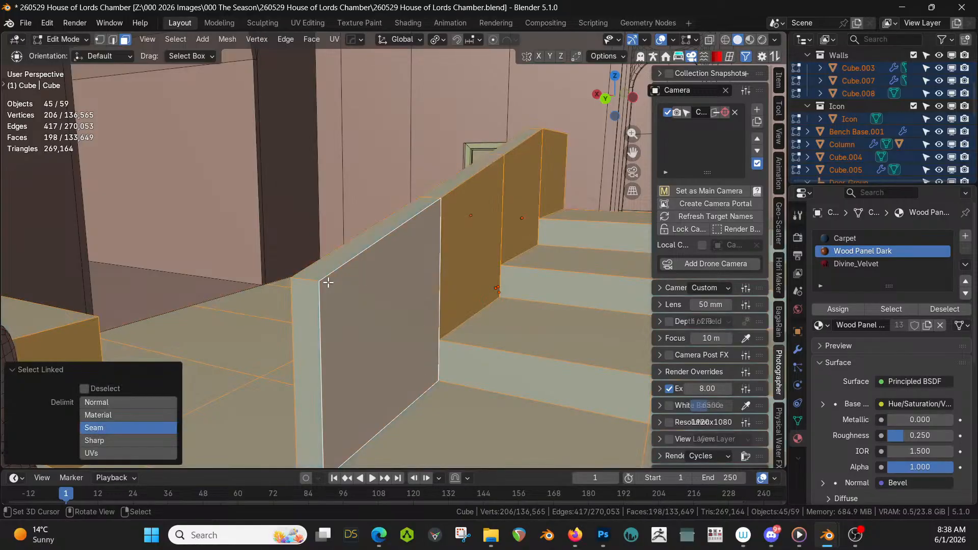
pyautogui.click(113, 439)
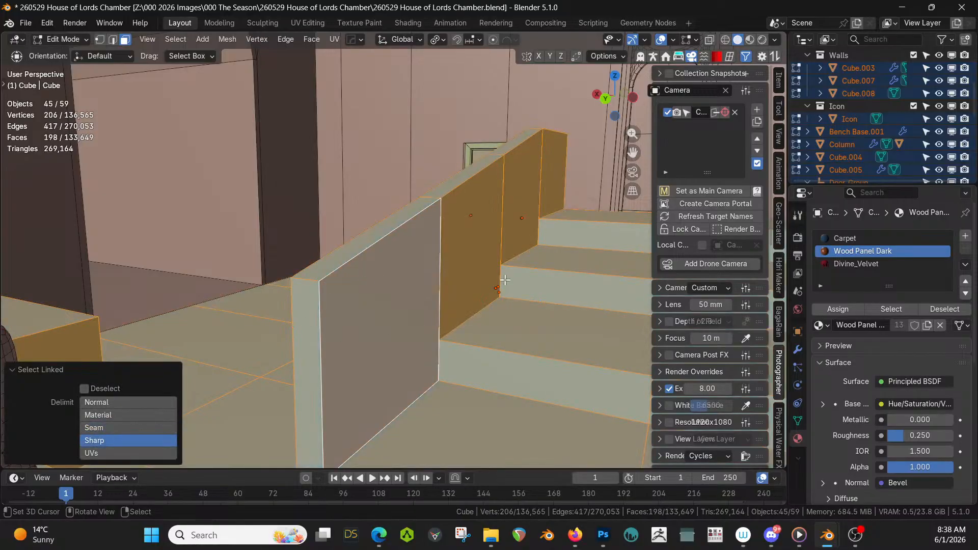
# Try loop-selecting the partition's faces from the middle side panel
pyautogui.click(455, 234)
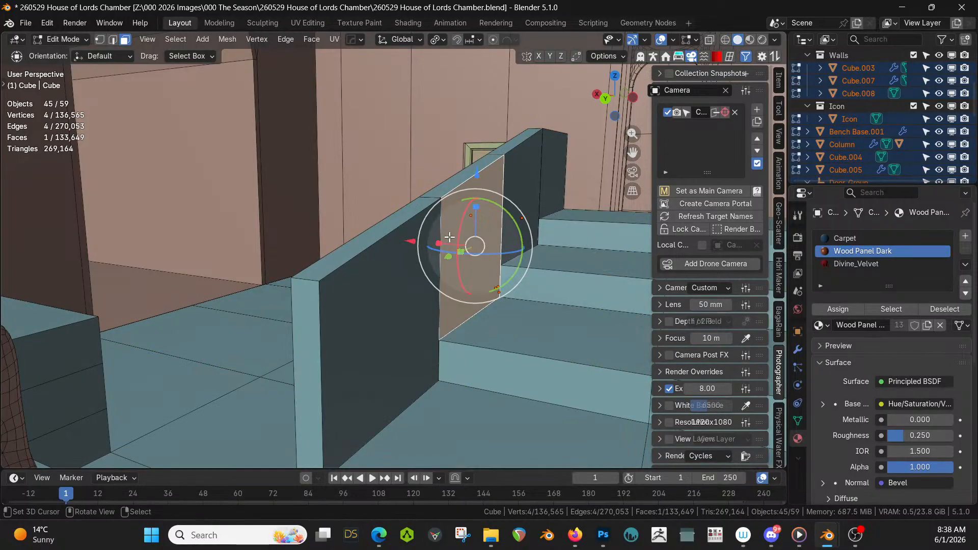
pyautogui.keyDown('alt'); pyautogui.click(465, 189); pyautogui.keyUp('alt')
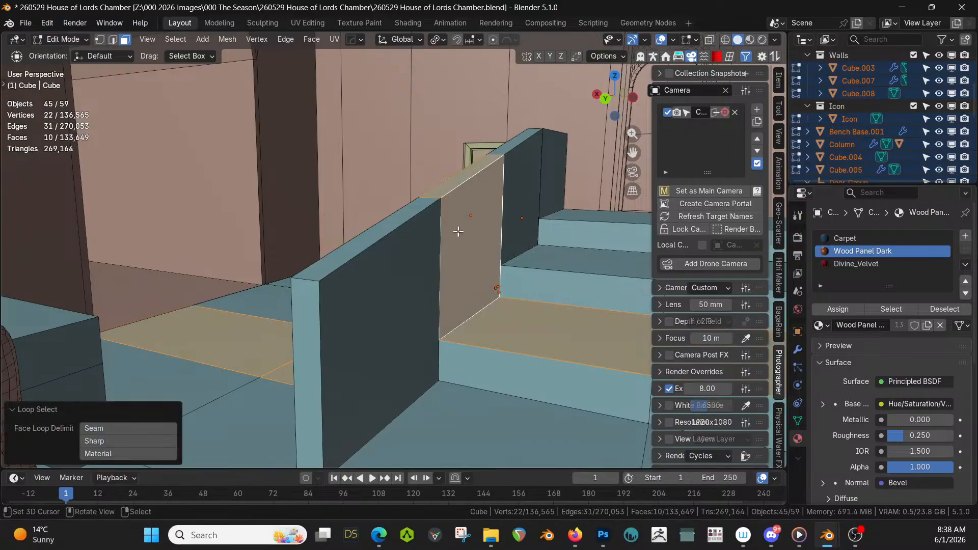
pyautogui.click(424, 265)
pyautogui.keyDown('alt'); pyautogui.keyDown('shift'); pyautogui.click(441, 227); pyautogui.keyUp('shift'); pyautogui.keyUp('alt')
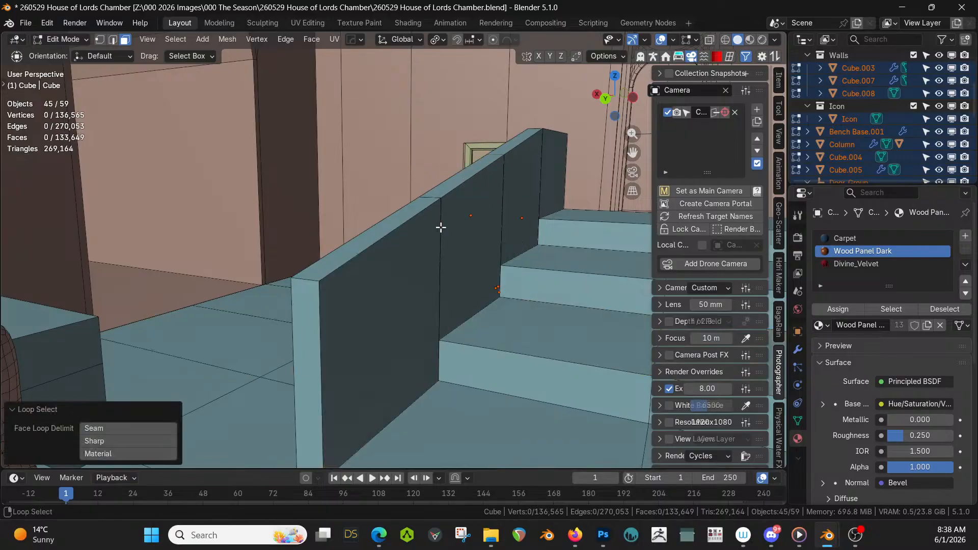
pyautogui.keyDown('alt'); pyautogui.keyDown('shift'); pyautogui.click(441, 227); pyautogui.keyUp('shift'); pyautogui.keyUp('alt')
# Hide the side face at the partition's lower end and delete the interior face exposed behind it
pyautogui.moveTo(440, 227); pyautogui.dragTo(581, 288, button='middle')
pyautogui.scroll(4, 373, 292)
pyautogui.moveTo(304, 303); pyautogui.dragTo(239, 280, button='middle')
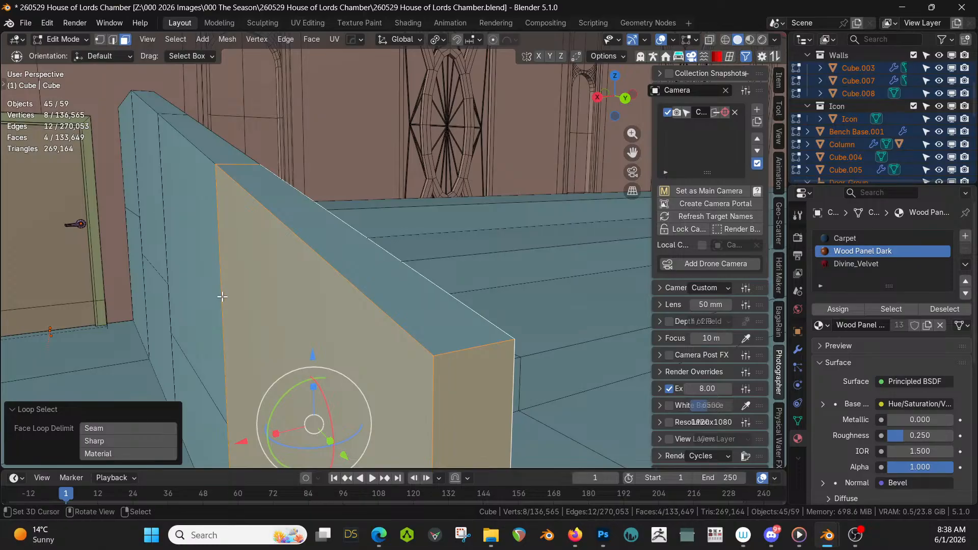
pyautogui.moveTo(267, 288); pyautogui.dragTo(275, 287, button='middle')
pyautogui.press('h')
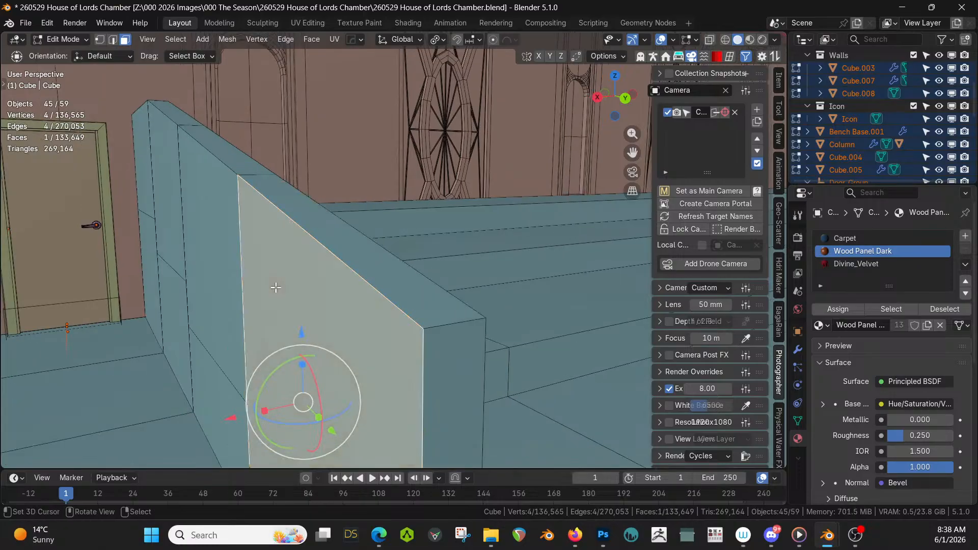
pyautogui.click(264, 256)
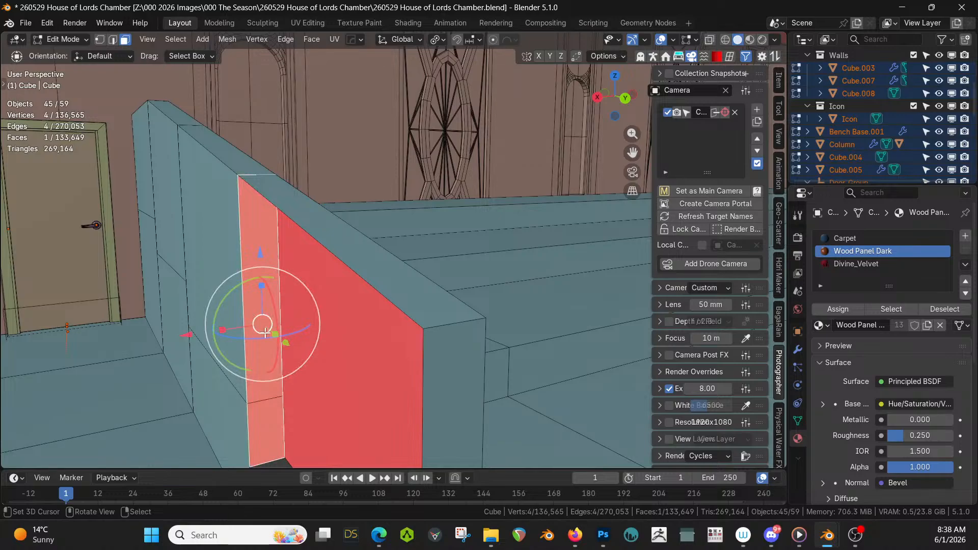
pyautogui.press('x')
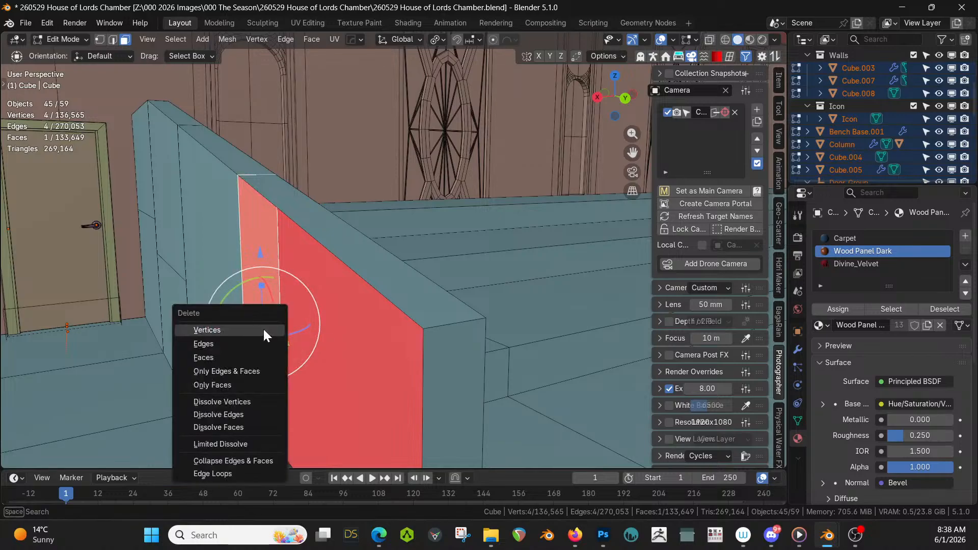
pyautogui.click(216, 357)
# Delete the two stacked interior faces at the inner end of the opened partition cavity
pyautogui.moveTo(249, 299); pyautogui.dragTo(242, 353, button='middle')
pyautogui.click(236, 370)
pyautogui.keyDown('shift'); pyautogui.click(233, 305); pyautogui.keyUp('shift')
pyautogui.press('x')
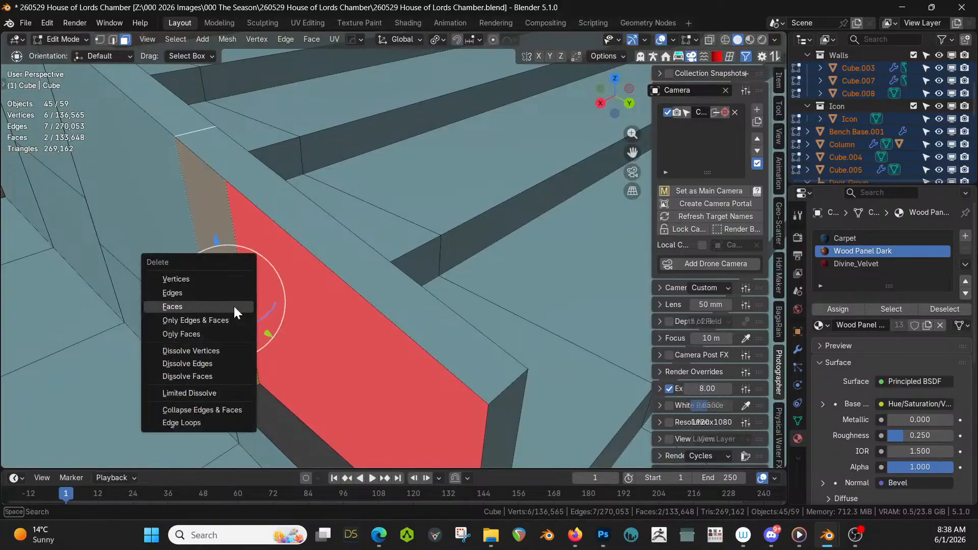
pyautogui.click(222, 304)
# Delete the three remaining interior divider faces visible through the narrow opening beneath the partition's sloping top
pyautogui.moveTo(206, 287); pyautogui.dragTo(176, 256, button='middle')
pyautogui.click(174, 250)
pyautogui.press('x')
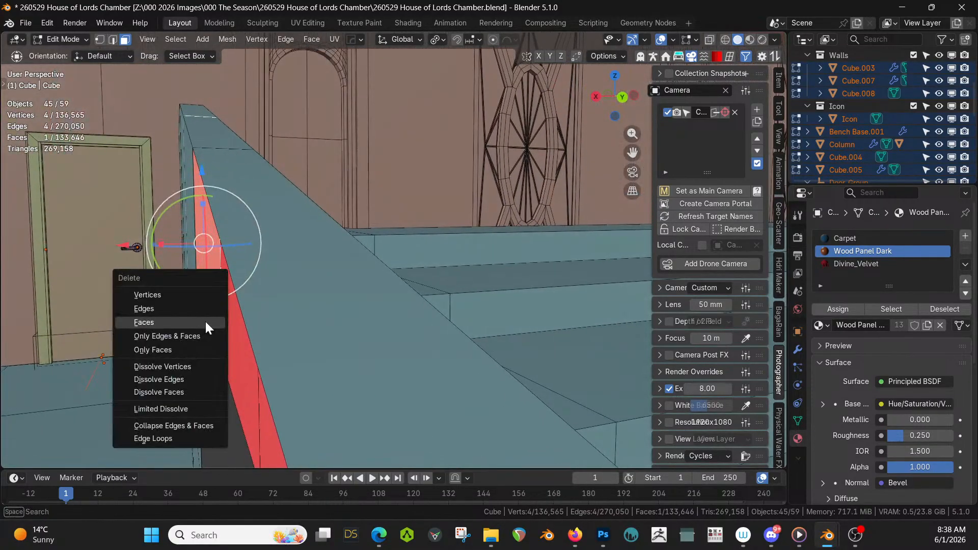
pyautogui.click(204, 320)
pyautogui.click(207, 333)
pyautogui.keyDown('shift'); pyautogui.click(209, 298); pyautogui.keyUp('shift')
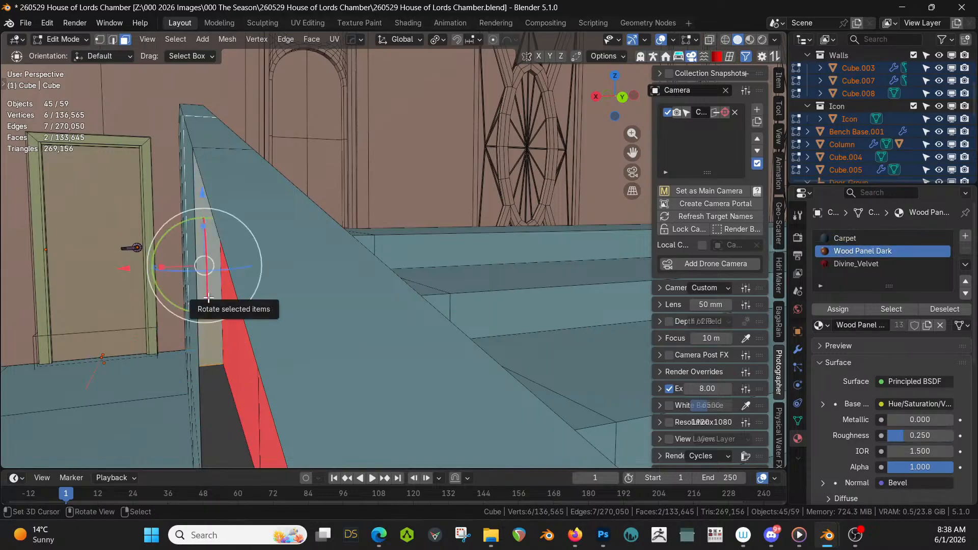
pyautogui.press('x')
pyautogui.click(208, 298)
# Hide the side face farther up the partition and delete the three interior divider faces behind it
pyautogui.moveTo(208, 297); pyautogui.dragTo(414, 416, button='middle')
pyautogui.click(337, 230)
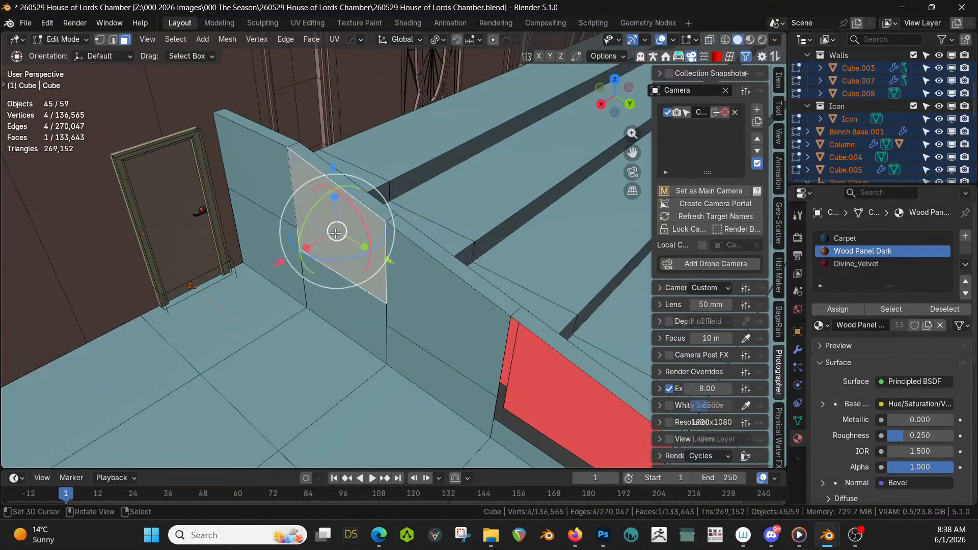
pyautogui.press('h')
pyautogui.rightClick(308, 237)
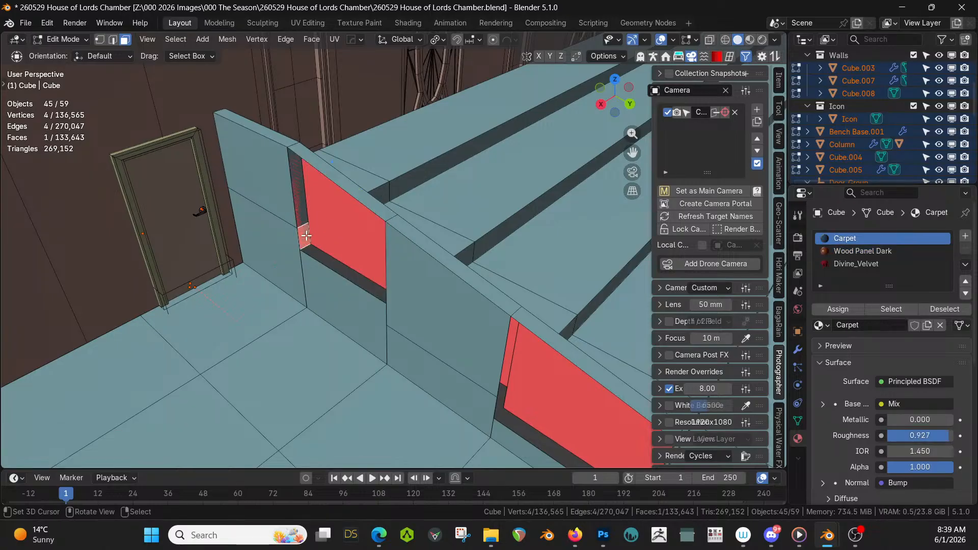
pyautogui.keyDown('shift'); pyautogui.rightClick(300, 211); pyautogui.keyUp('shift')
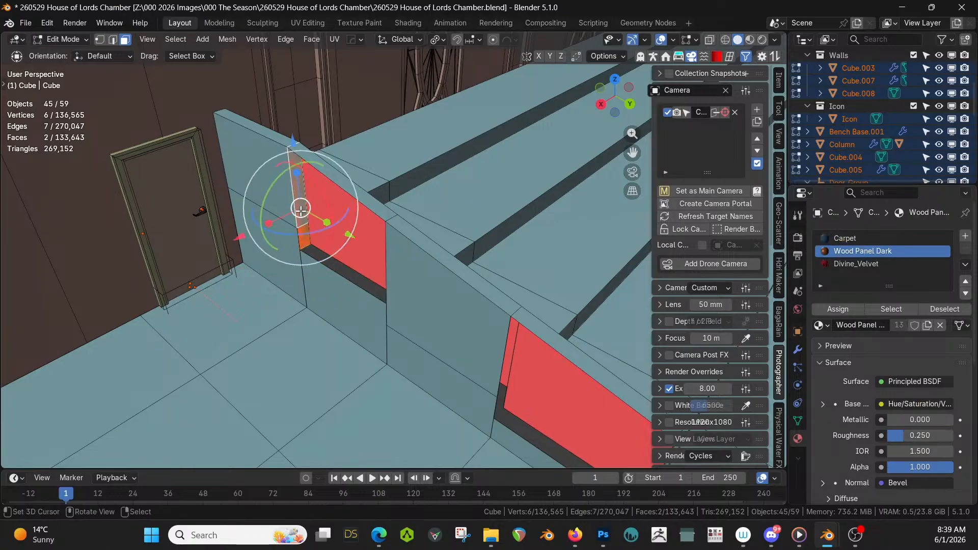
pyautogui.press('x')
pyautogui.click(300, 210)
pyautogui.rightClick(304, 231)
pyautogui.press('x')
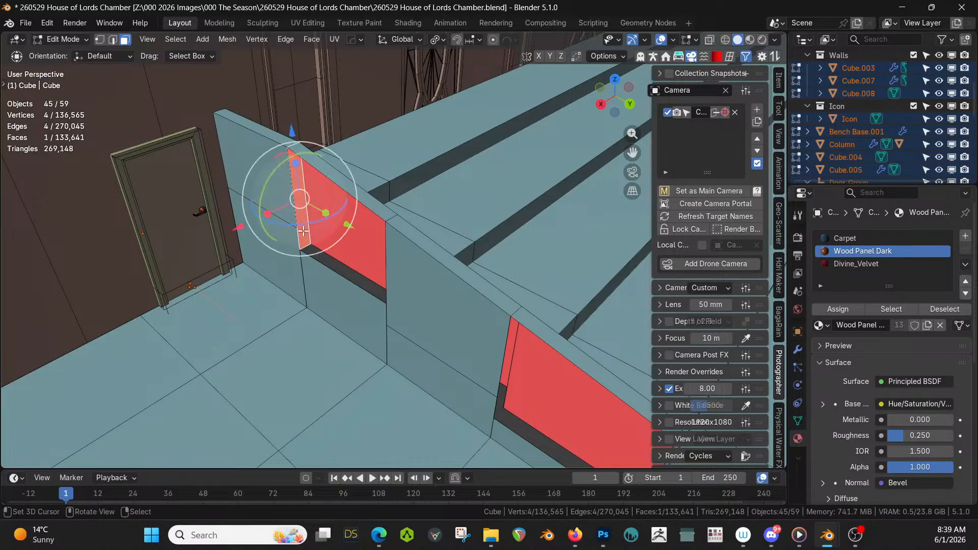
pyautogui.click(304, 231)
# Check the upper cavity for leftover interior faces and reveal the hidden partition side faces
pyautogui.moveTo(302, 237); pyautogui.dragTo(335, 229, button='middle')
pyautogui.rightClick(389, 250)
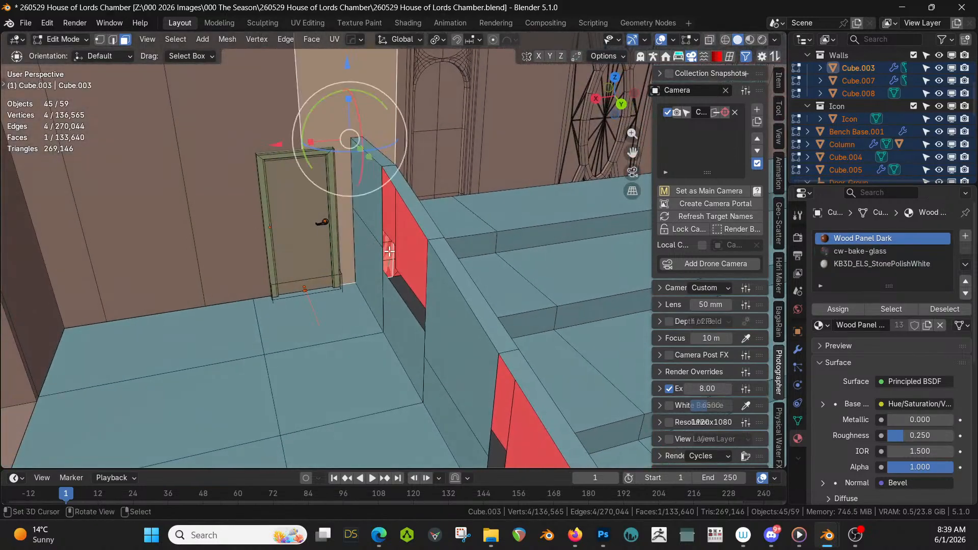
pyautogui.rightClick(393, 227)
pyautogui.moveTo(438, 275); pyautogui.dragTo(527, 298, button='middle')
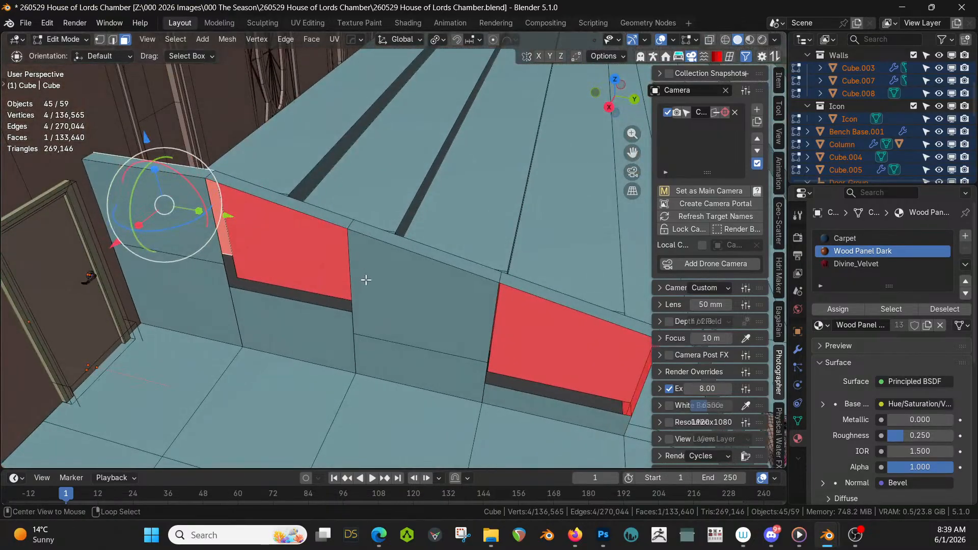
pyautogui.hotkey('alt', 'h')
# Loop-select the partition's sloping top faces together with its front end faces
pyautogui.moveTo(431, 307); pyautogui.dragTo(395, 256, button='middle')
pyautogui.keyDown('alt'); pyautogui.click(448, 265); pyautogui.keyUp('alt')
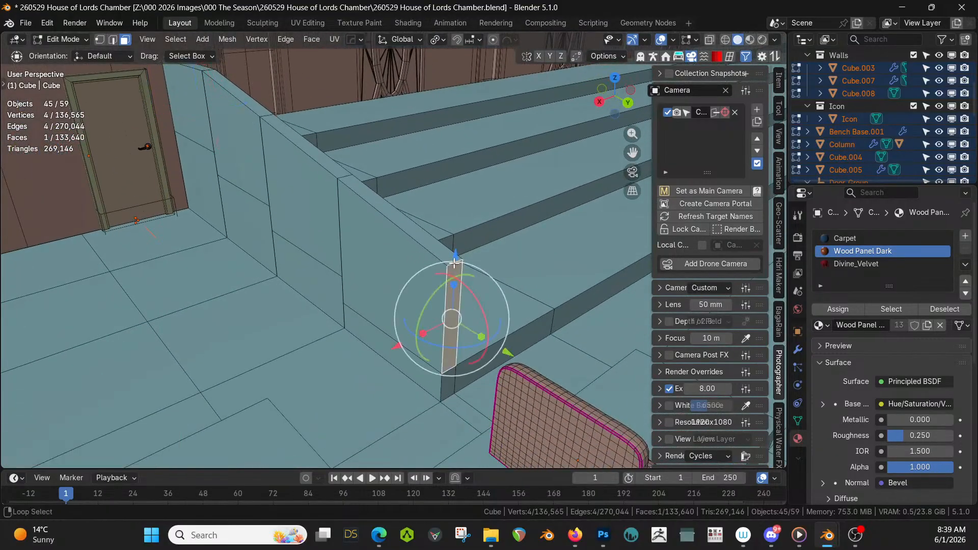
pyautogui.keyDown('shift'); pyautogui.click(464, 410); pyautogui.keyUp('shift')
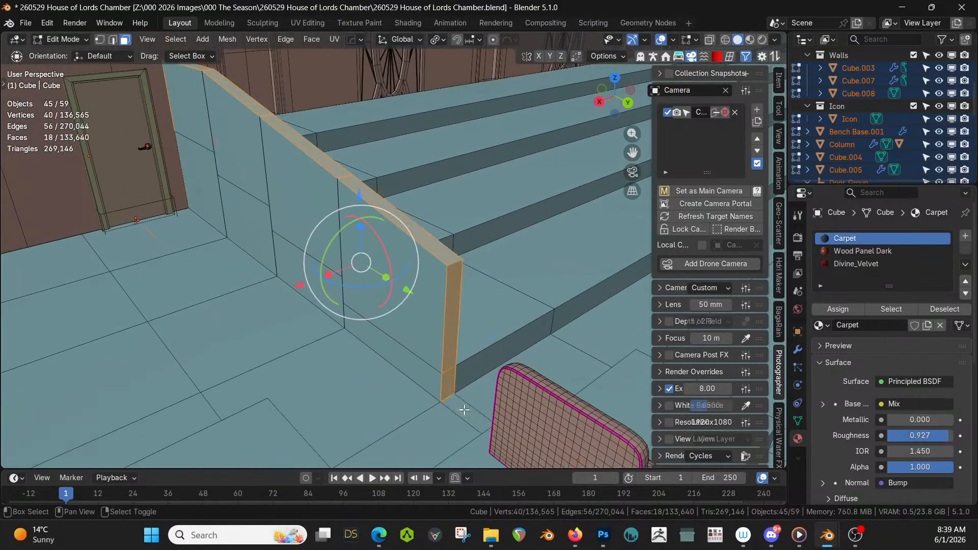
pyautogui.keyDown('shift'); pyautogui.click(173, 108); pyautogui.keyUp('shift')
pyautogui.keyDown('shift'); pyautogui.click(171, 109); pyautogui.keyUp('shift')
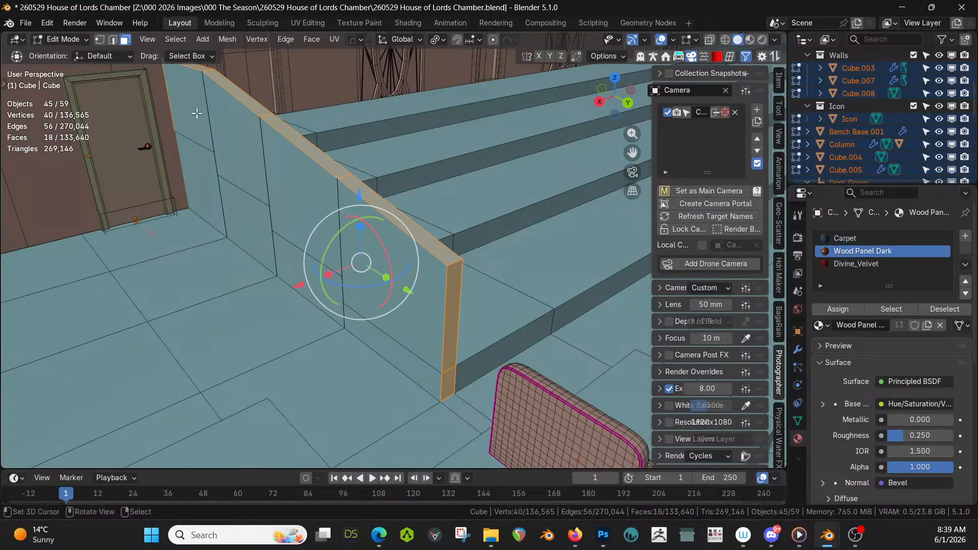
# Try isolating all the meshes being edited in local view
pyautogui.moveTo(235, 139); pyautogui.dragTo(189, 351, button='middle')
pyautogui.press('KP_Divide')
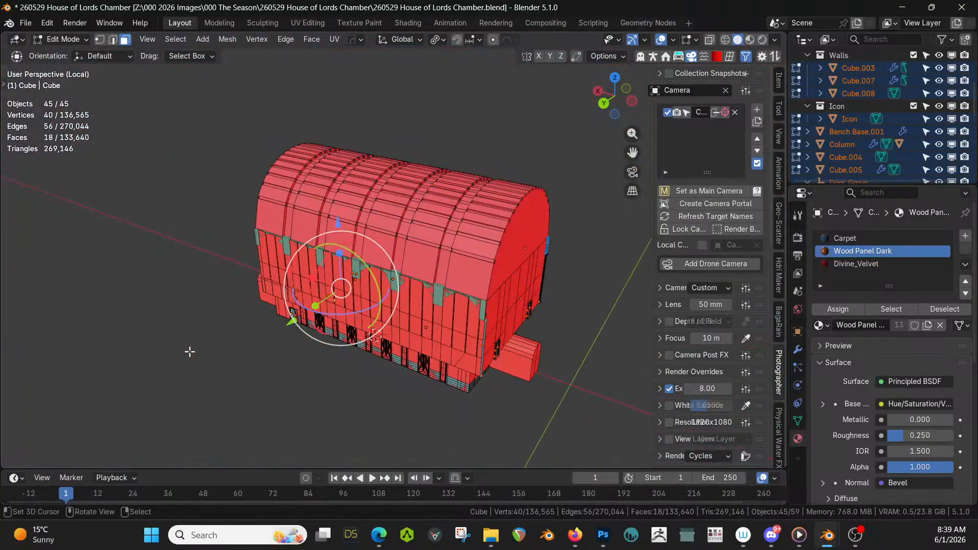
pyautogui.press('KP_Divide')
pyautogui.moveTo(234, 333); pyautogui.dragTo(257, 331, button='middle')
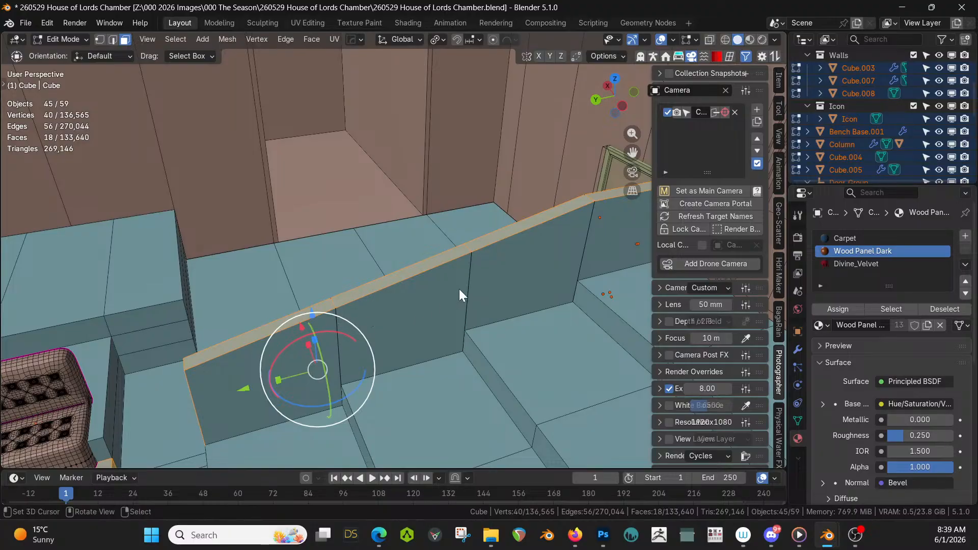
# Leave mesh editing, isolate the floor and partition object in local view, and resume editing its mesh
pyautogui.press('Tab')
pyautogui.press('KP_Divide')
pyautogui.press('Tab')
pyautogui.moveTo(489, 279); pyautogui.dragTo(5, 308, button='middle')
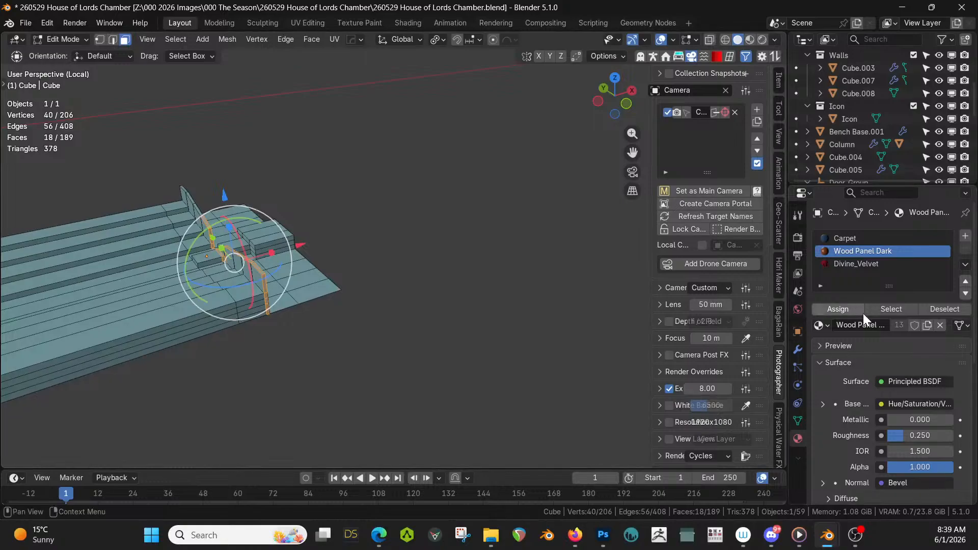
pyautogui.scroll(2, 408, 343)
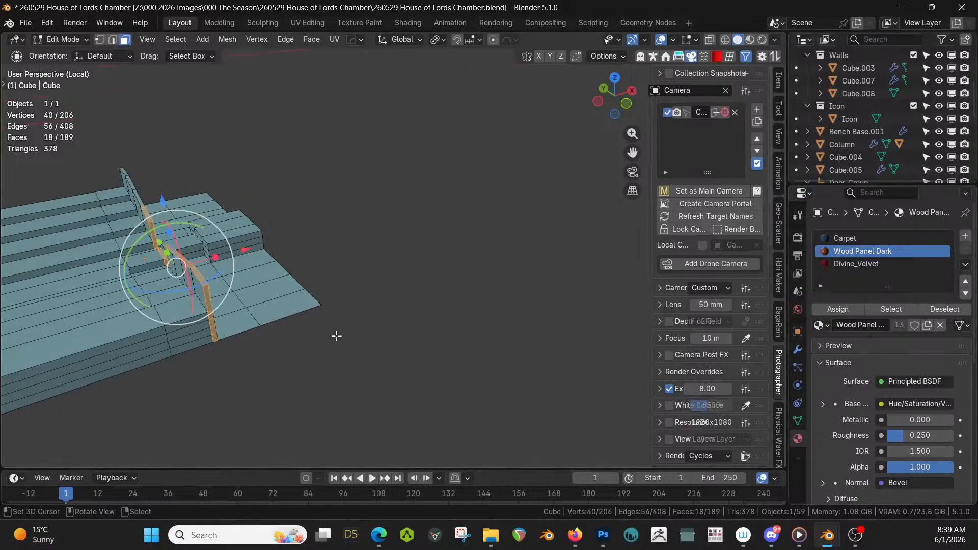
# Select the far partition's narrow end face and the four small faces stacked directly below it
pyautogui.click(197, 298)
pyautogui.press('KP_Decimal')
pyautogui.scroll(-4, 264, 308)
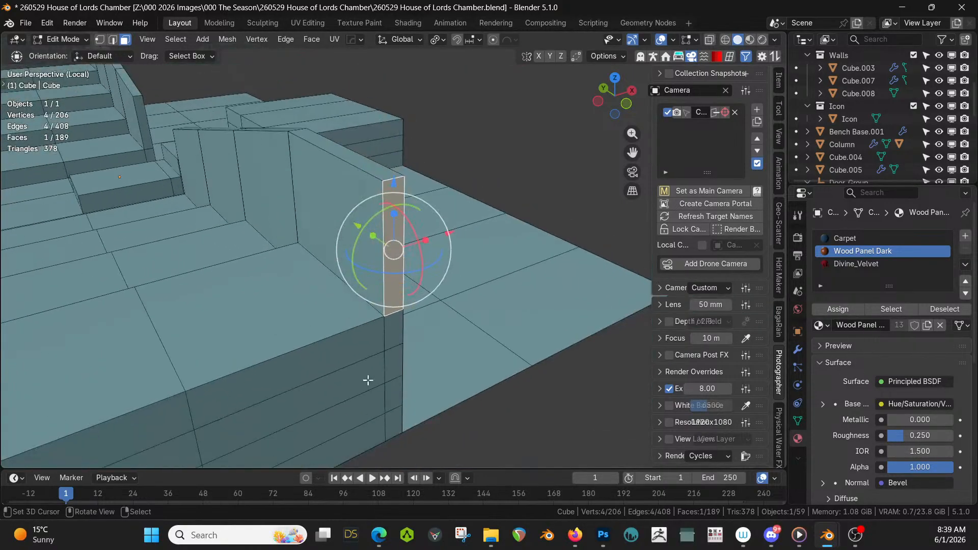
pyautogui.keyDown('shift'); pyautogui.click(402, 424); pyautogui.keyUp('shift')
pyautogui.keyDown('shift'); pyautogui.rightClick(391, 369); pyautogui.keyUp('shift')
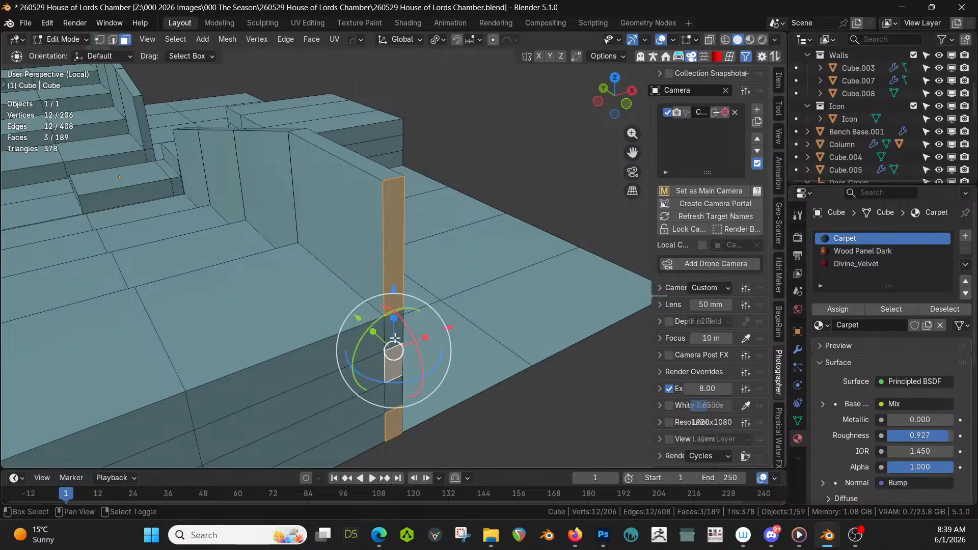
pyautogui.keyDown('shift'); pyautogui.rightClick(394, 331); pyautogui.keyUp('shift')
pyautogui.keyDown('shift'); pyautogui.rightClick(395, 401); pyautogui.keyUp('shift')
# Add the platform side face beside the strip and extend the selection to similar Coplanar faces
pyautogui.scroll(-6, 395, 401)
pyautogui.moveTo(357, 384); pyautogui.dragTo(239, 366, button='middle')
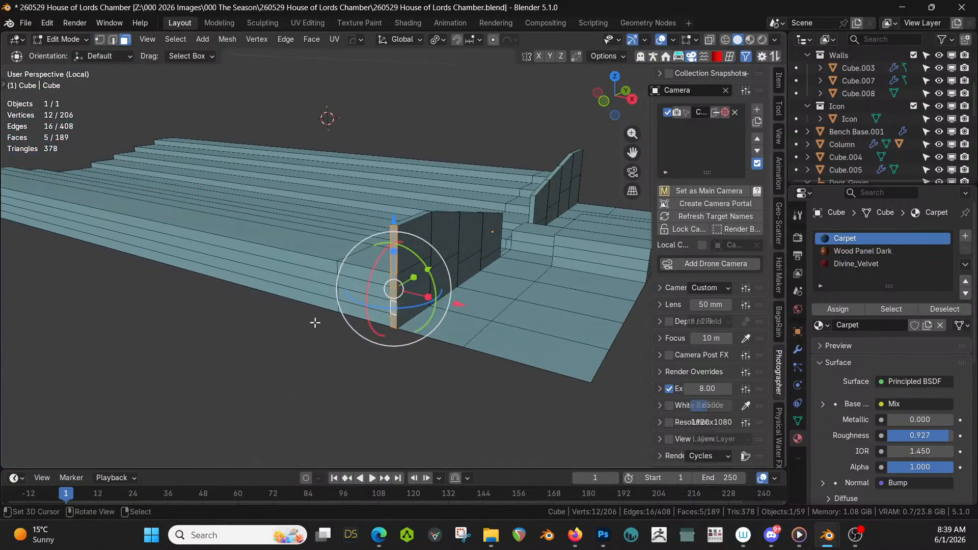
pyautogui.keyDown('shift'); pyautogui.click(347, 285); pyautogui.keyUp('shift')
pyautogui.hotkey('ctrl', 'h')
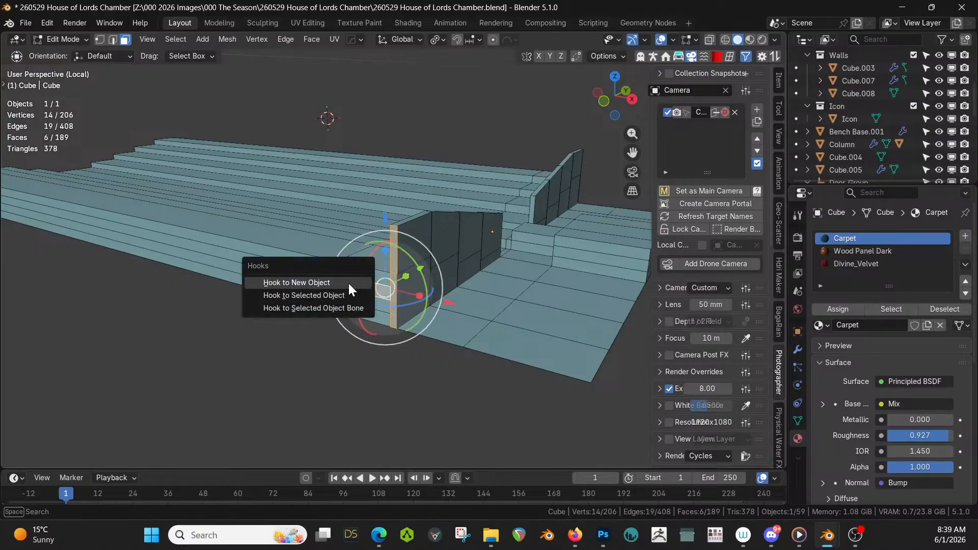
pyautogui.press('Escape')
pyautogui.hotkey('shift', 'g')
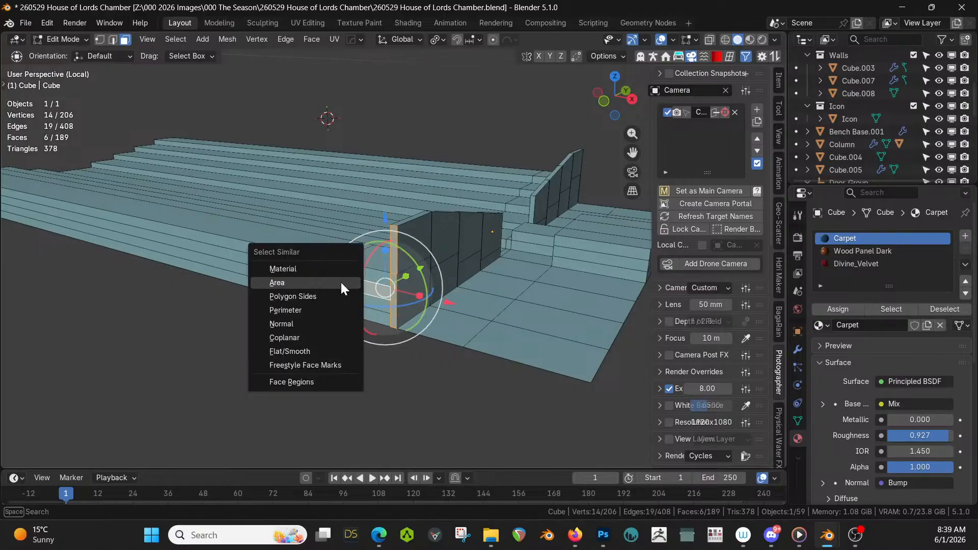
pyautogui.click(297, 338)
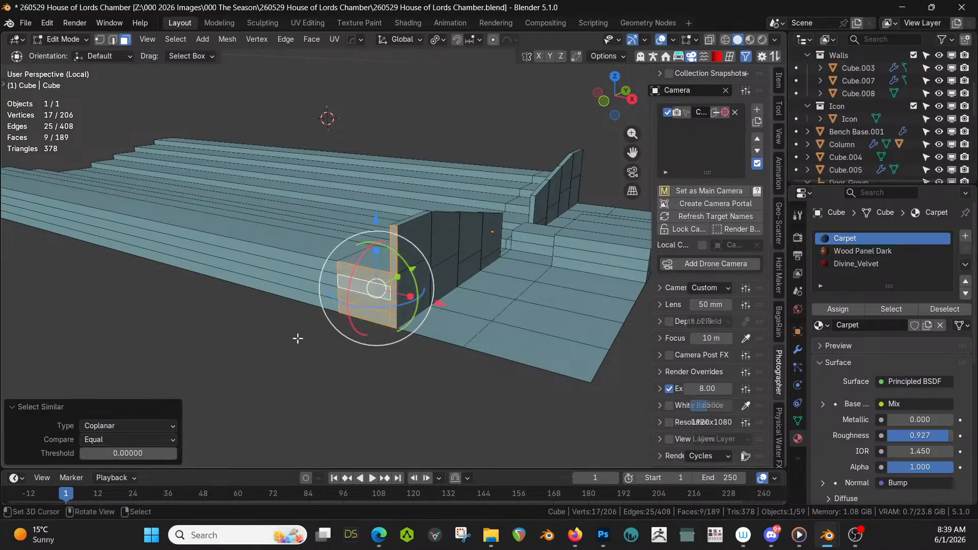
# Add the four long faces along the platform's outer side to the selection and delete all selected faces
pyautogui.keyDown('shift'); pyautogui.click(305, 272); pyautogui.keyUp('shift')
pyautogui.keyDown('shift'); pyautogui.moveTo(305, 272); pyautogui.dragTo(745, 378, button='middle'); pyautogui.keyUp('shift')
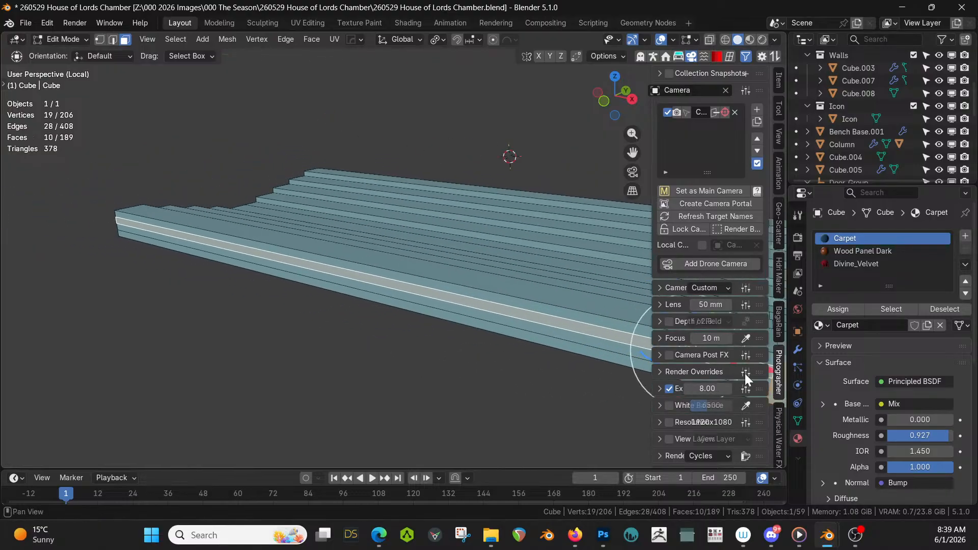
pyautogui.keyDown('shift'); pyautogui.rightClick(575, 342); pyautogui.keyUp('shift')
pyautogui.keyDown('shift'); pyautogui.rightClick(567, 349); pyautogui.keyUp('shift')
pyautogui.keyDown('shift'); pyautogui.rightClick(569, 319); pyautogui.keyUp('shift')
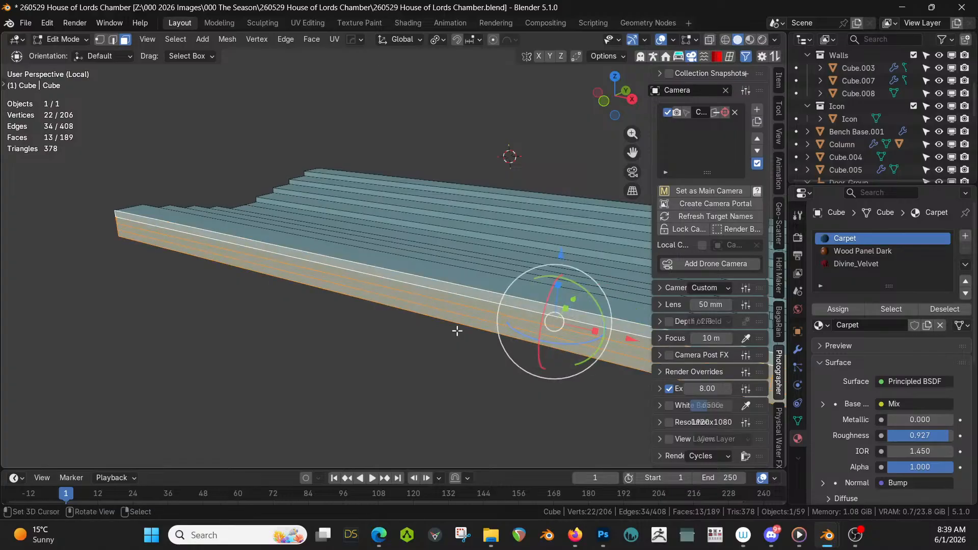
pyautogui.press('x')
pyautogui.click(454, 329)
pyautogui.moveTo(465, 327)
pyautogui.mouseDown(button='middle')
pyautogui.moveTo(545, 353)
pyautogui.moveTo(563, 342)
pyautogui.moveTo(334, 419)
pyautogui.moveTo(430, 306)
pyautogui.moveTo(477, 336)
pyautogui.mouseUp(button='middle')
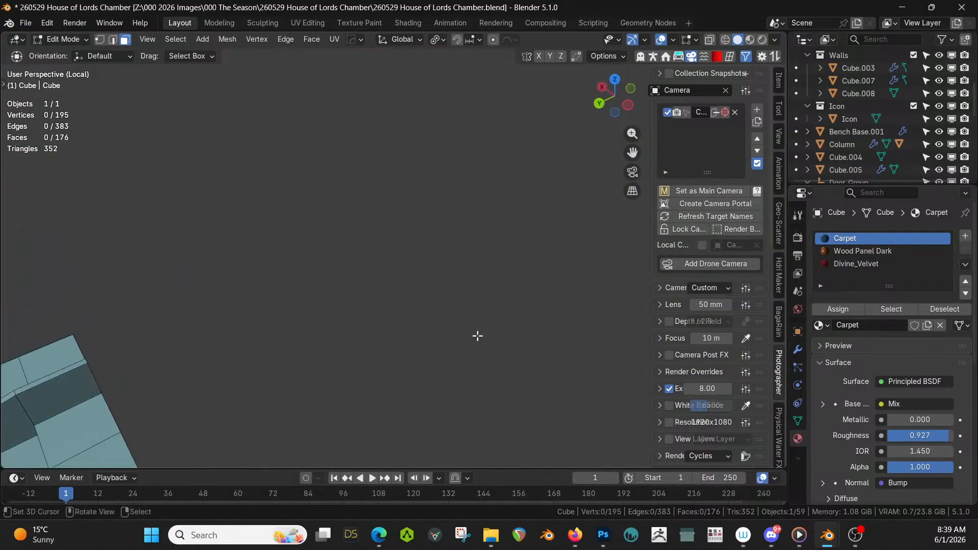
pyautogui.keyDown('shift'); pyautogui.moveTo(269, 371); pyautogui.dragTo(765, 91, button='middle'); pyautogui.keyUp('shift')
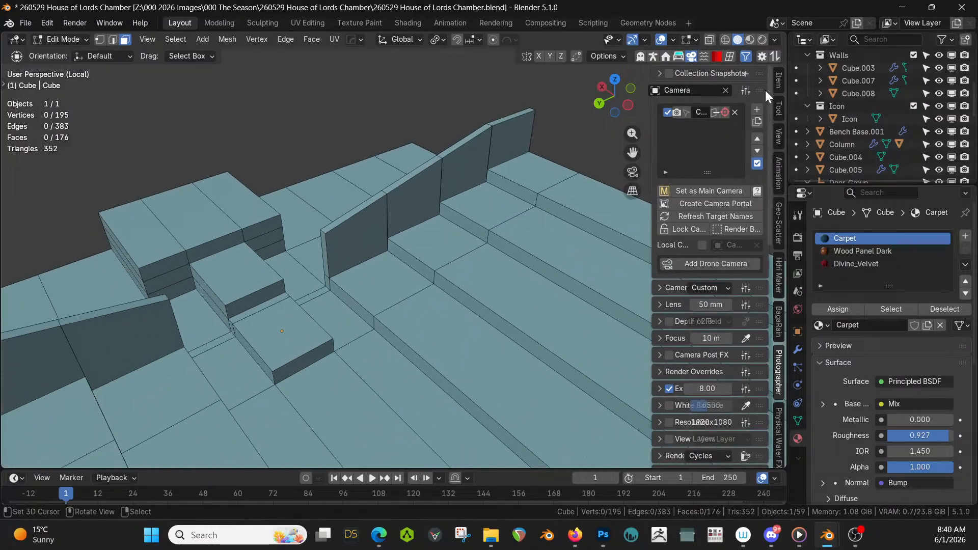
# Select the lower end face and sloping top faces of the partition beside the wide steps, and bevel their edges by about 0.022 m
pyautogui.keyDown('alt'); pyautogui.click(324, 232); pyautogui.keyUp('alt')
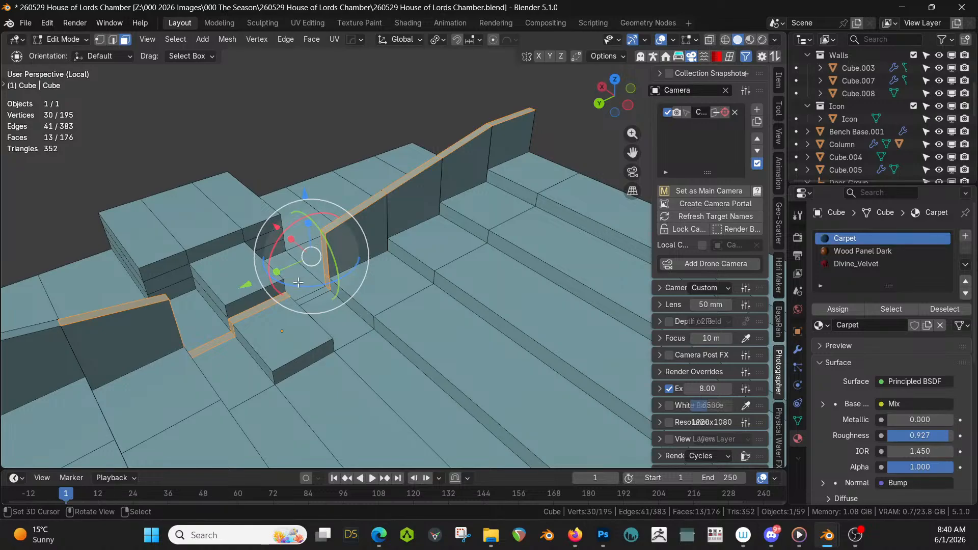
pyautogui.rightClick(321, 273)
pyautogui.rightClick(328, 283)
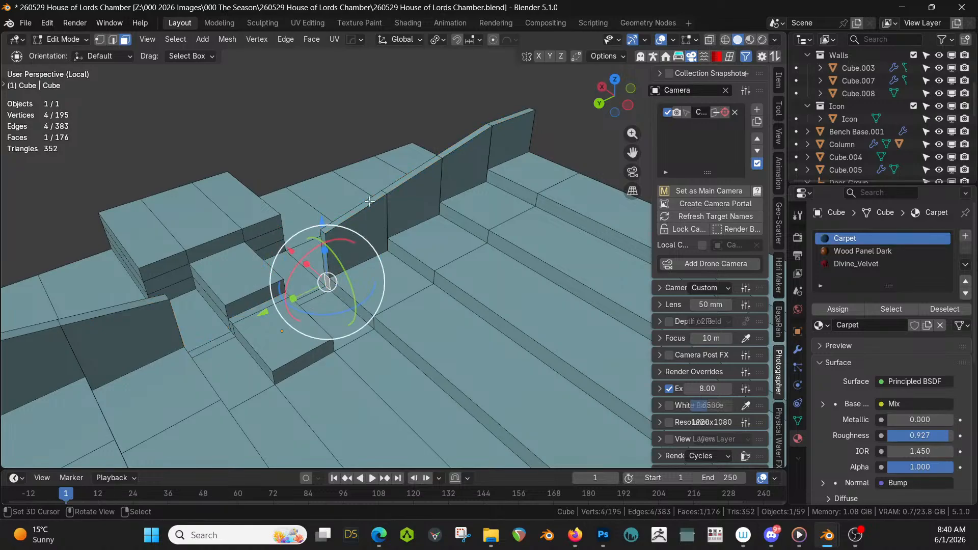
pyautogui.keyDown('ctrl'); pyautogui.click(493, 129); pyautogui.keyUp('ctrl')
pyautogui.scroll(4, 363, 265)
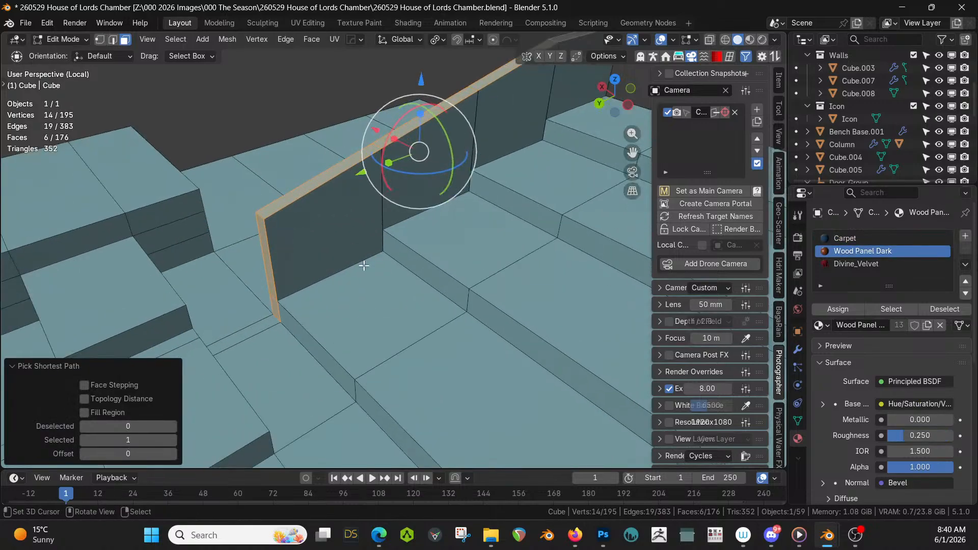
pyautogui.hotkey('ctrl', 'b')
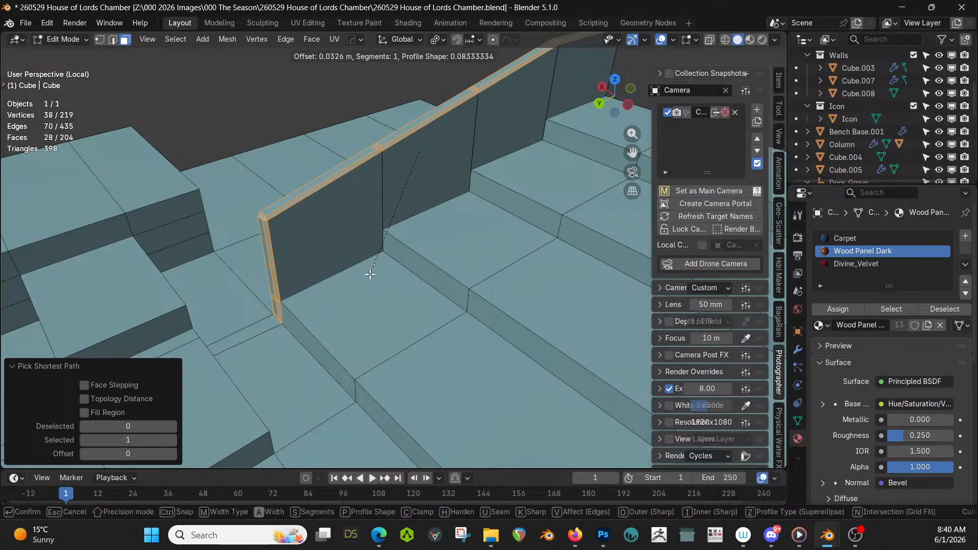
pyautogui.click(369, 272)
pyautogui.moveTo(370, 272); pyautogui.dragTo(586, 270, button='middle')
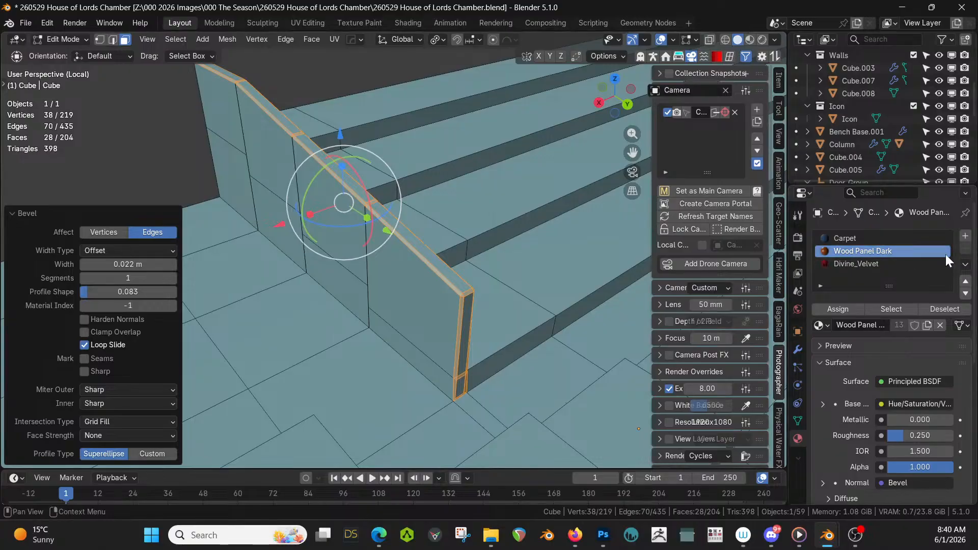
# Assign the existing sy_brass_shiny material to the bevelled trim through a new slot, leave mesh editing and show rendered shading
pyautogui.click(965, 236)
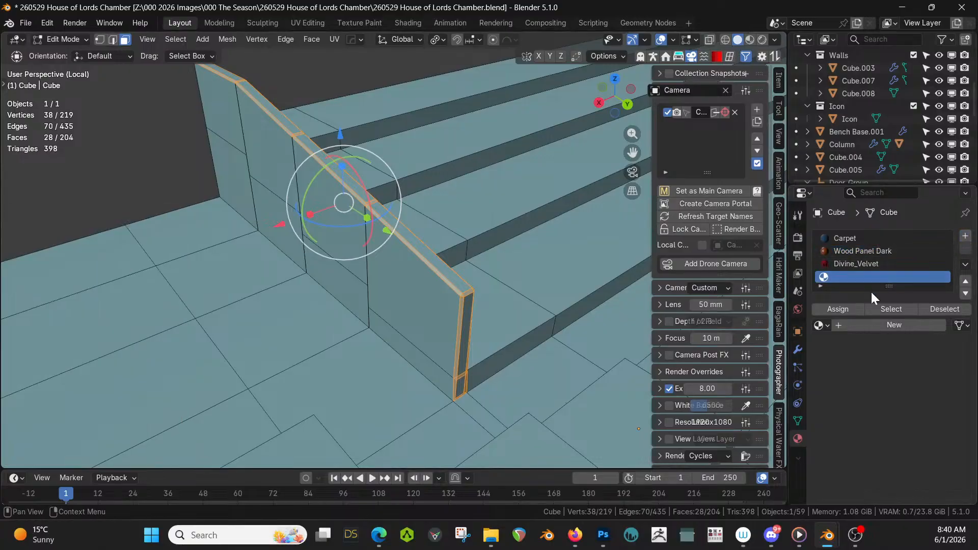
pyautogui.click(820, 325)
pyautogui.write('brass')
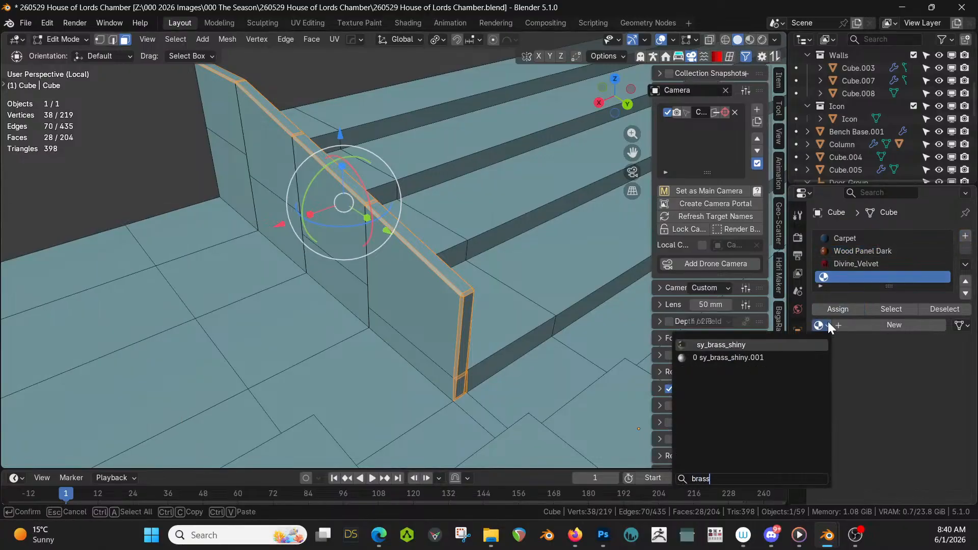
pyautogui.press('Return')
pyautogui.press('Tab')
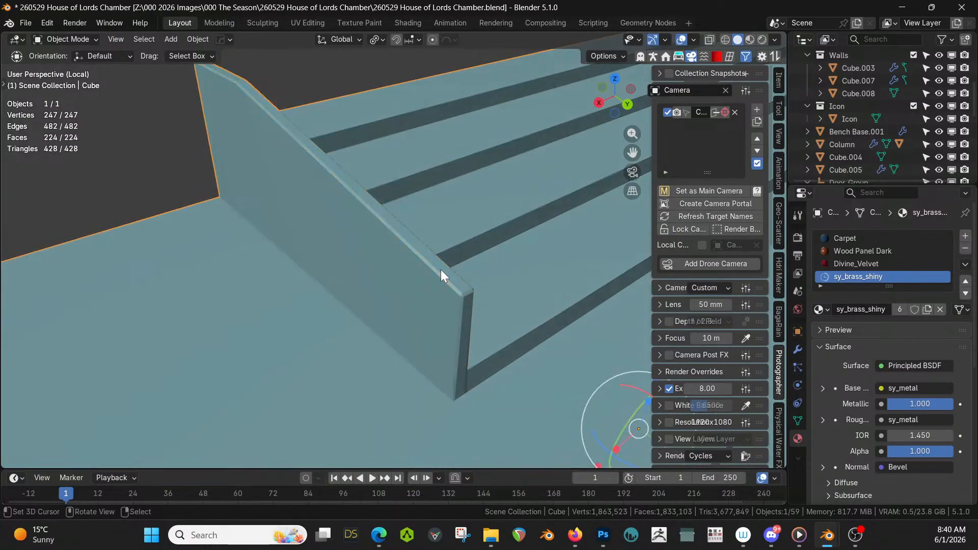
pyautogui.press('z')
pyautogui.click(440, 268)
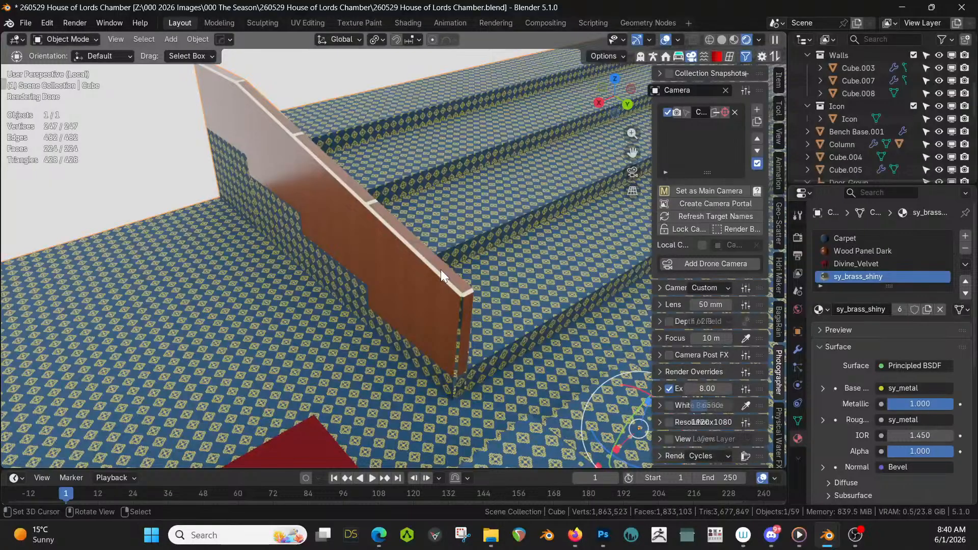
# Leave local view, switch off the face orientation overlay, and examine the partitions' brass trim among the benches and platform
pyautogui.press('KP_Divide')
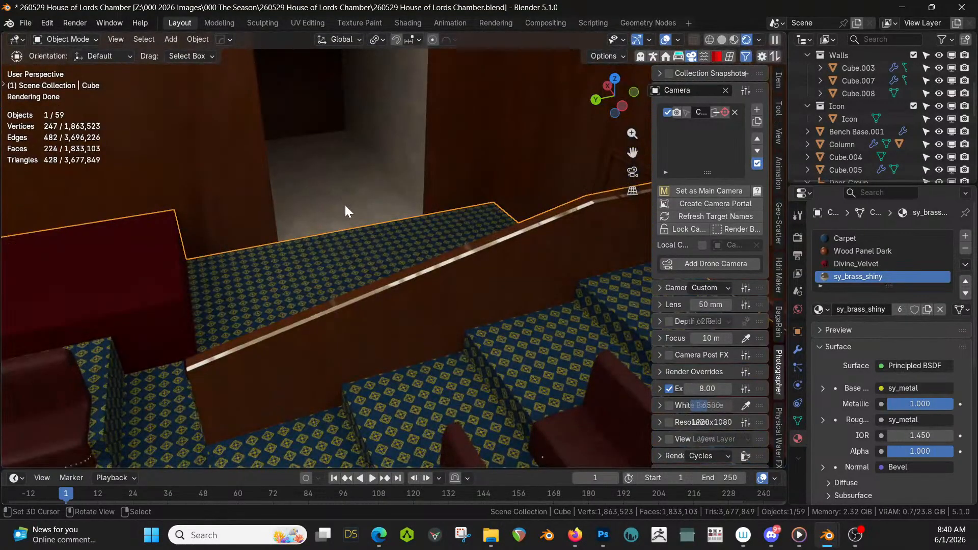
pyautogui.moveTo(345, 211); pyautogui.dragTo(556, 203, button='middle')
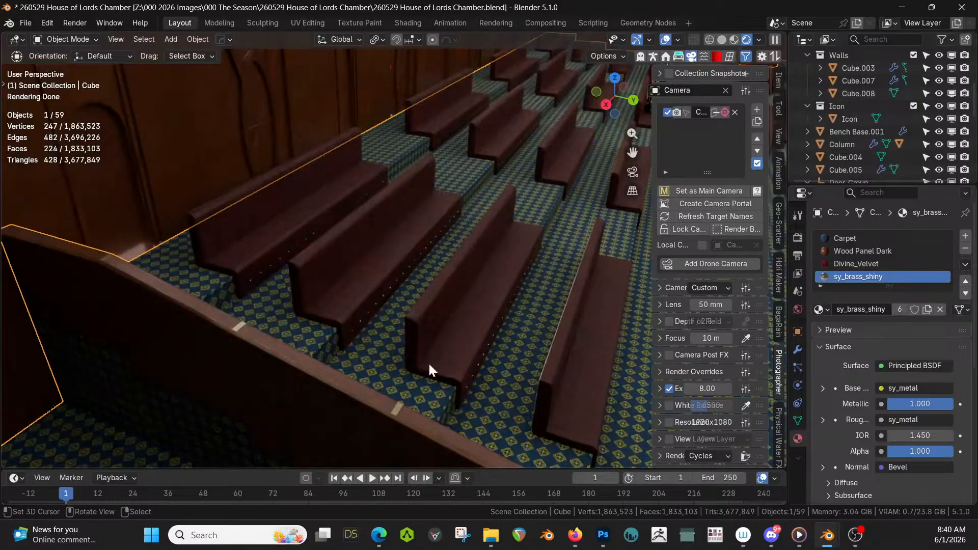
pyautogui.scroll(-2, 439, 351)
pyautogui.hotkey('alt', 'v')
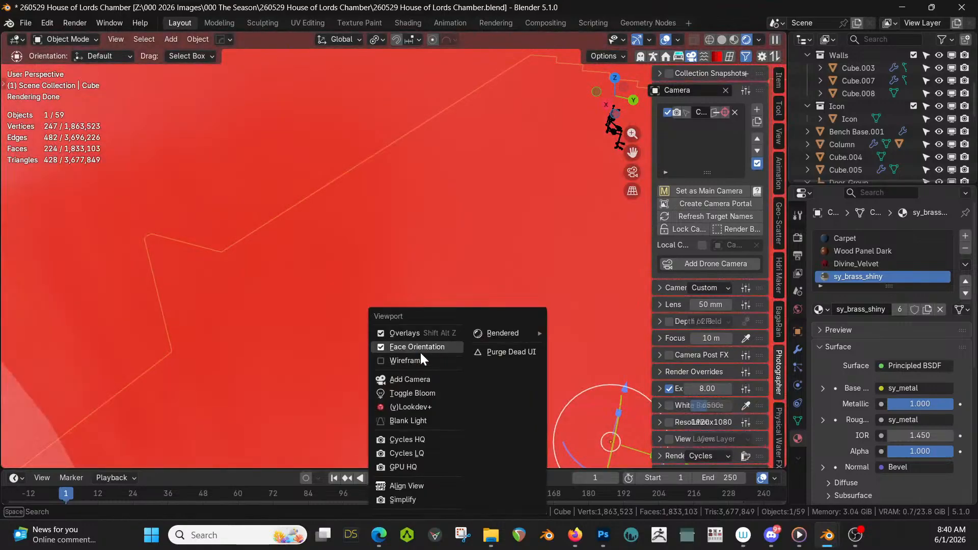
pyautogui.click(421, 348)
pyautogui.moveTo(423, 347); pyautogui.dragTo(506, 308, button='middle')
pyautogui.scroll(-3, 494, 320)
pyautogui.moveTo(484, 230); pyautogui.dragTo(536, 165, button='middle')
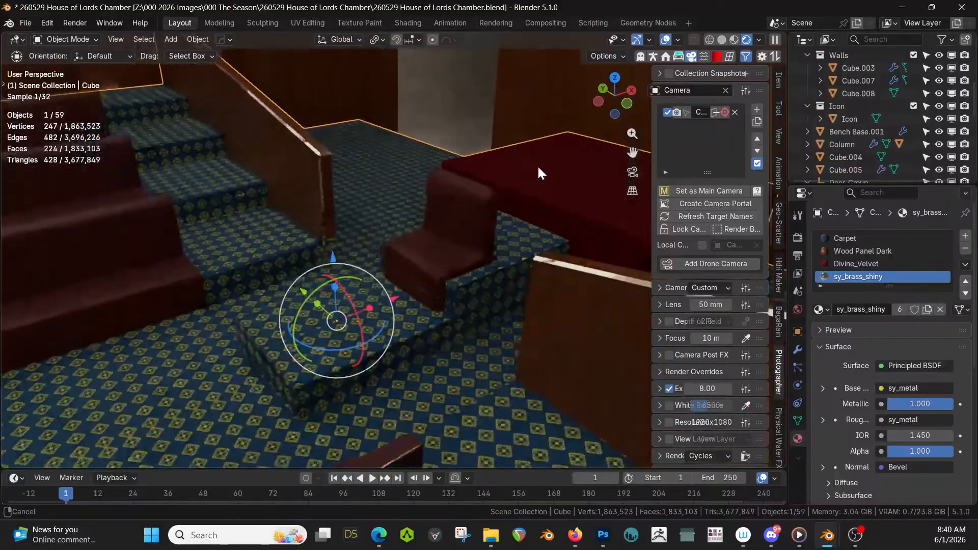
pyautogui.moveTo(408, 276); pyautogui.dragTo(475, 234, button='middle')
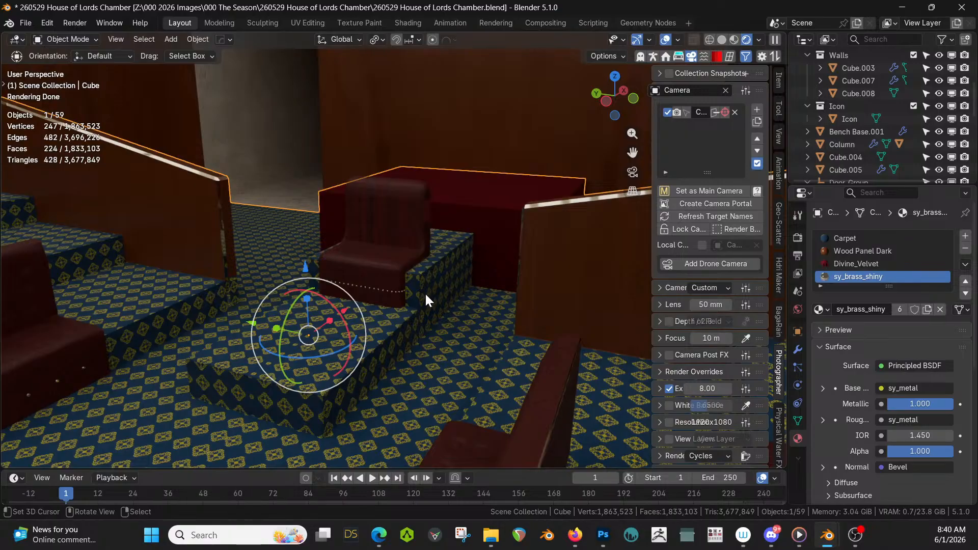
pyautogui.moveTo(343, 360); pyautogui.dragTo(347, 362, button='middle')
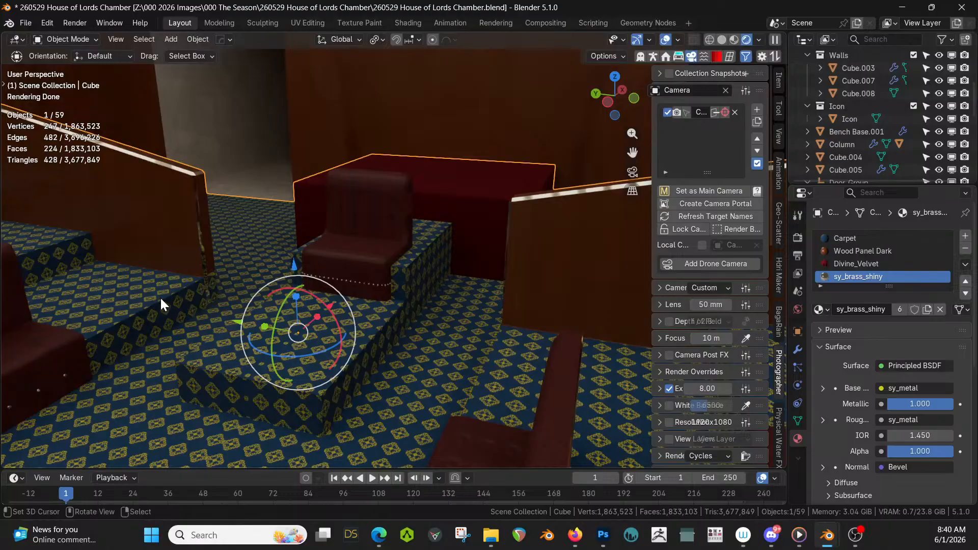
# Isolate the floor and partition object in local view, resume editing its mesh and switch to solid shading
pyautogui.press('KP_Divide')
pyautogui.moveTo(161, 301); pyautogui.dragTo(196, 363, button='middle')
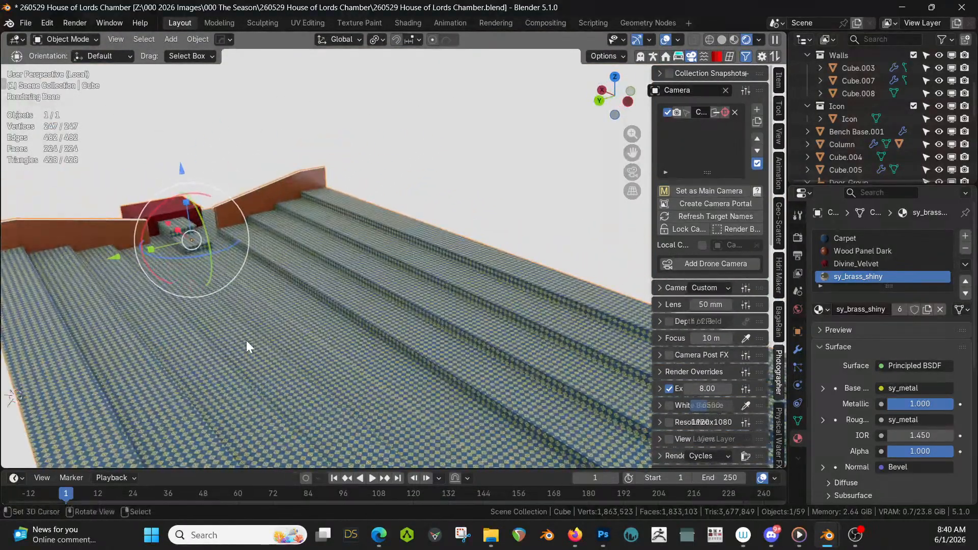
pyautogui.press('Tab')
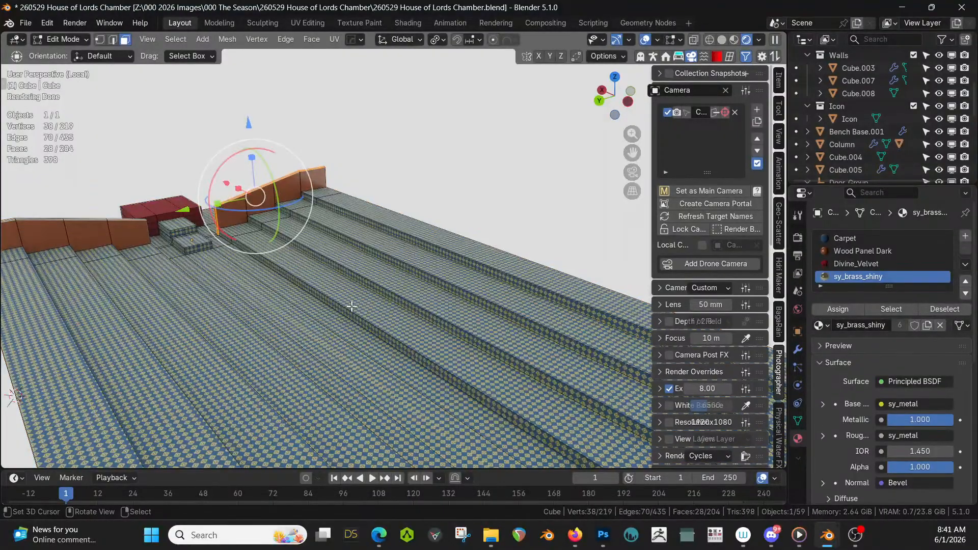
pyautogui.press('z')
pyautogui.click(362, 312)
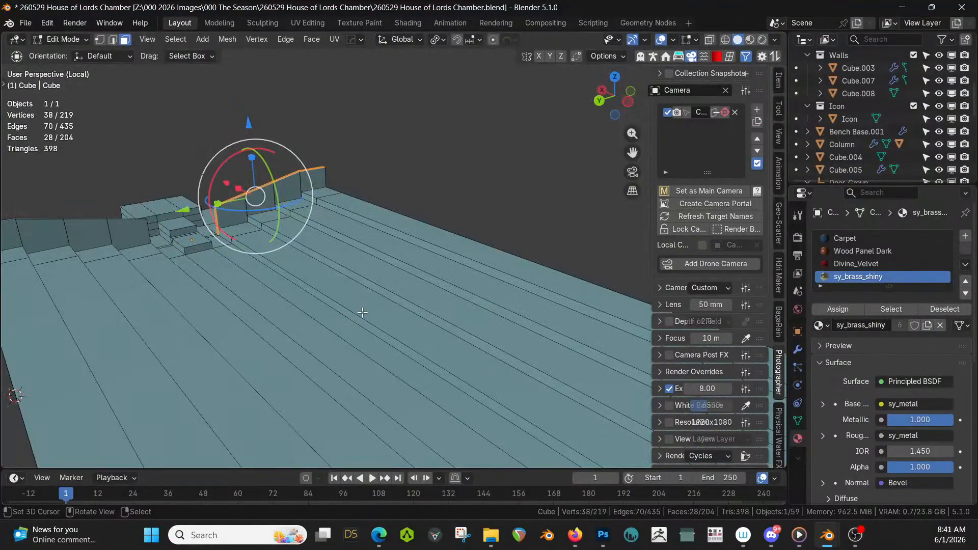
# Select the long nosing edges of the four wide steps plus the front and side edges of the lowest platform step
pyautogui.keyDown('alt'); pyautogui.click(362, 312); pyautogui.keyUp('alt')
pyautogui.press('2')
pyautogui.keyDown('alt'); pyautogui.click(362, 316); pyautogui.keyUp('alt')
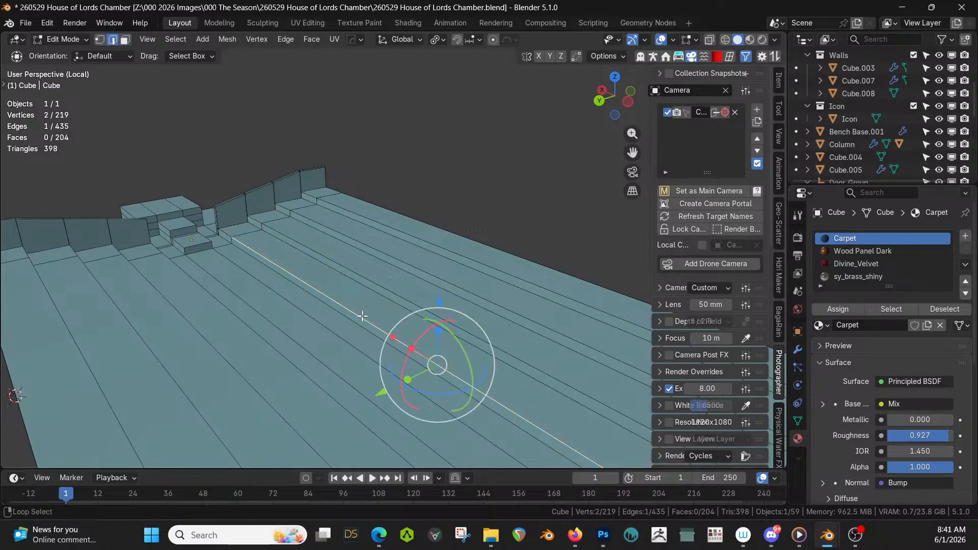
pyautogui.keyDown('alt'); pyautogui.click(362, 316); pyautogui.keyUp('alt')
pyautogui.keyDown('alt'); pyautogui.keyDown('shift'); pyautogui.click(406, 301); pyautogui.keyUp('shift'); pyautogui.keyUp('alt')
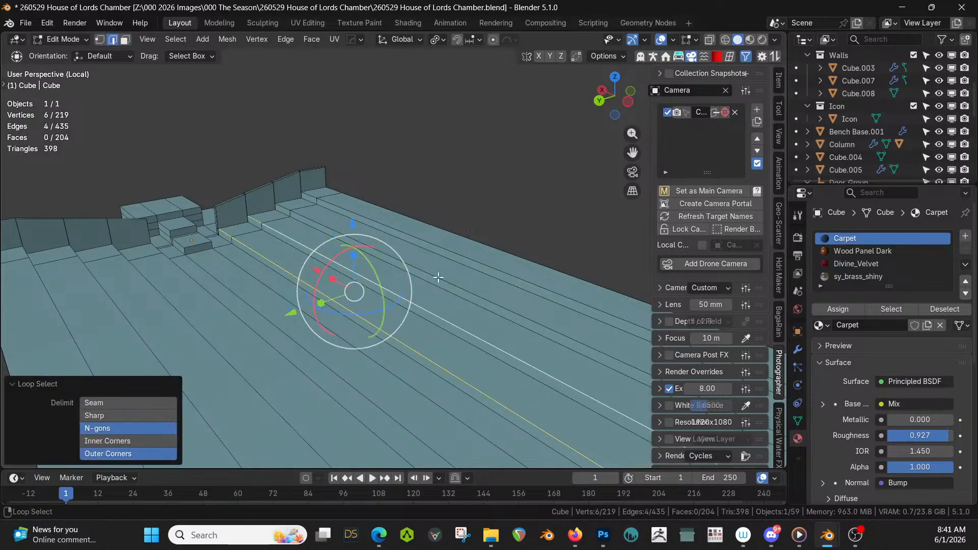
pyautogui.keyDown('alt'); pyautogui.keyDown('shift'); pyautogui.click(448, 270); pyautogui.keyUp('shift'); pyautogui.keyUp('alt')
pyautogui.keyDown('alt'); pyautogui.keyDown('shift'); pyautogui.click(469, 259); pyautogui.keyUp('shift'); pyautogui.keyUp('alt')
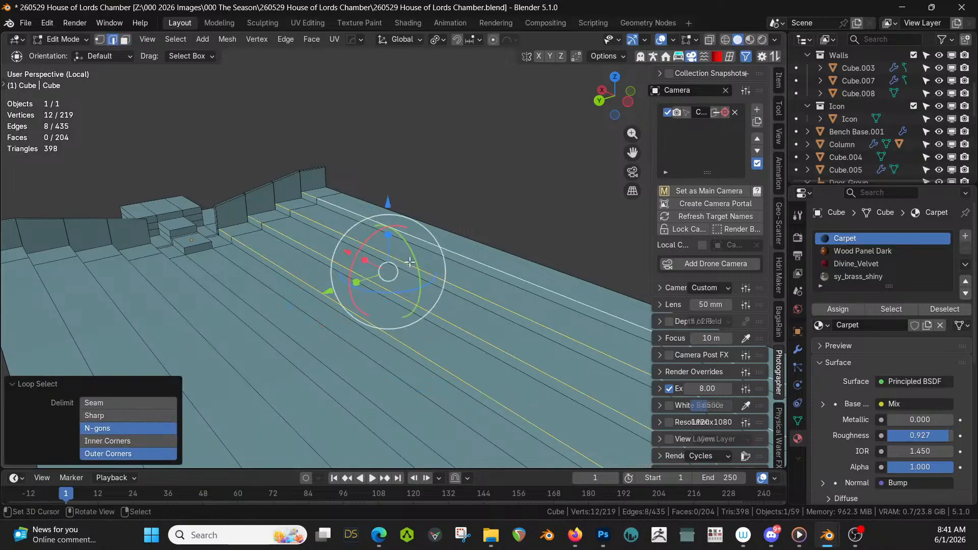
pyautogui.keyDown('alt'); pyautogui.keyDown('shift'); pyautogui.click(202, 241); pyautogui.keyUp('shift'); pyautogui.keyUp('alt')
pyautogui.moveTo(202, 242); pyautogui.dragTo(255, 216, button='middle')
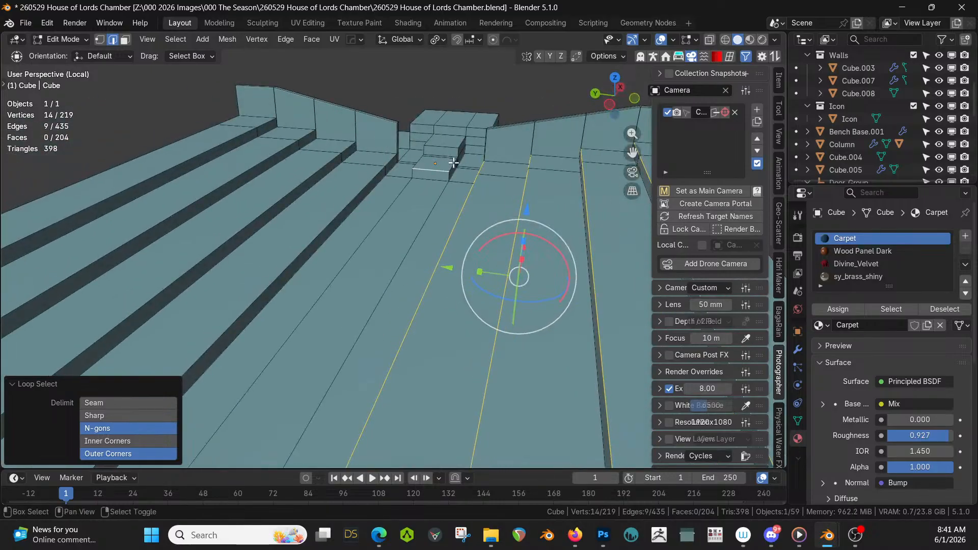
pyautogui.keyDown('alt'); pyautogui.keyDown('shift'); pyautogui.click(410, 165); pyautogui.keyUp('shift'); pyautogui.keyUp('alt')
# Try a one-segment bevel with a width of 0.025 m on the selected step nosing edges
pyautogui.moveTo(410, 166); pyautogui.dragTo(678, 219, button='middle')
pyautogui.moveTo(474, 232)
pyautogui.keyDown('shift'); pyautogui.mouseDown(button='middle')
pyautogui.moveTo(515, 192)
pyautogui.moveTo(36, 346)
pyautogui.moveTo(460, 219)
pyautogui.mouseUp(button='middle'); pyautogui.keyUp('shift')
pyautogui.scroll(-5, 350, 262)
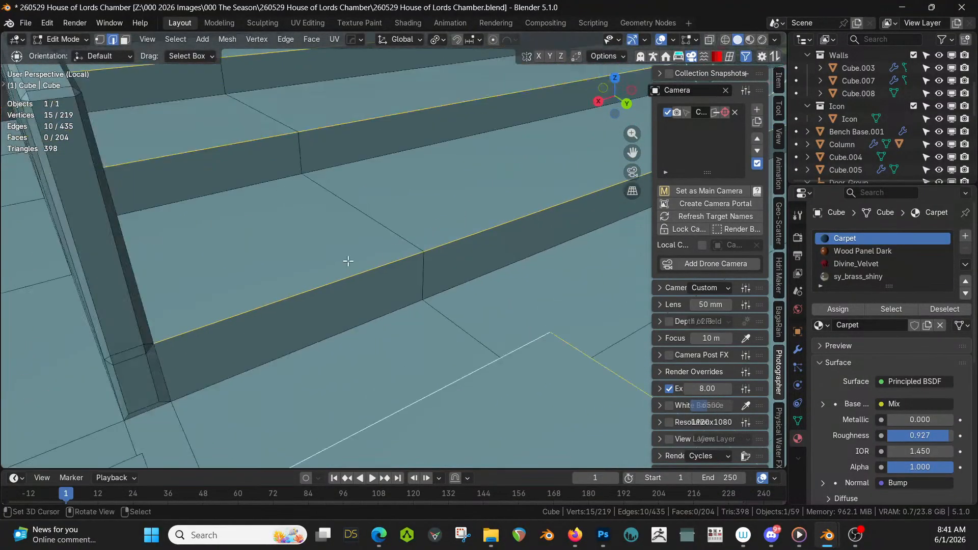
pyautogui.hotkey('ctrl', 'b')
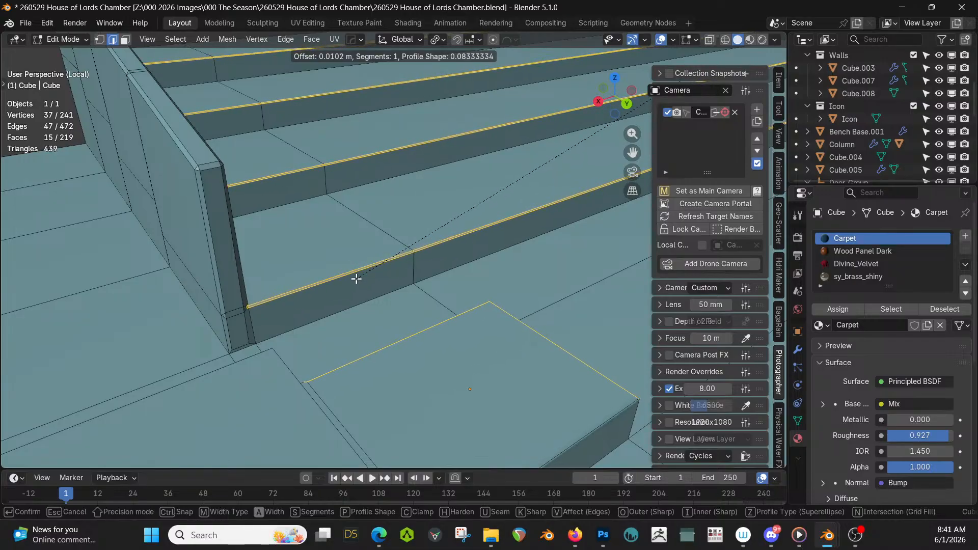
pyautogui.click(354, 277)
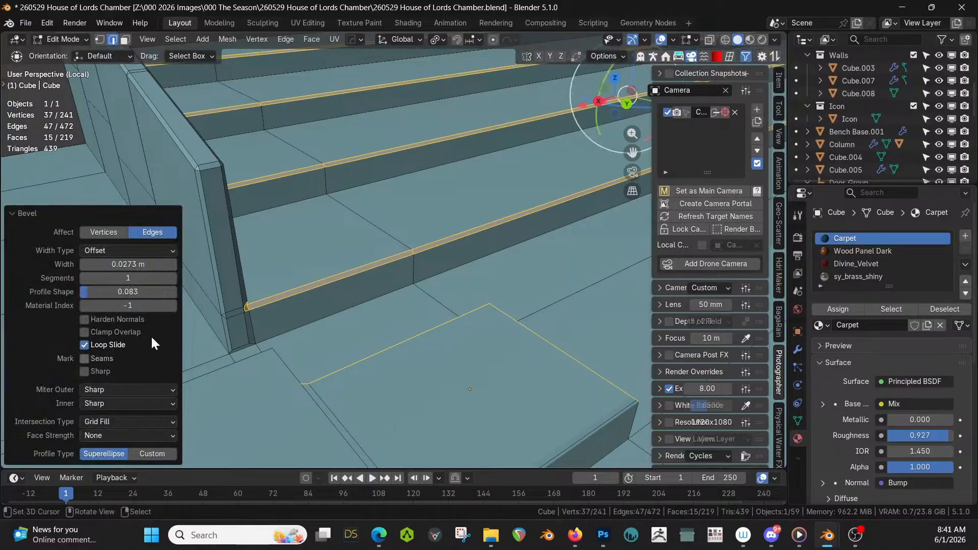
pyautogui.click(128, 264)
pyautogui.write('.02')
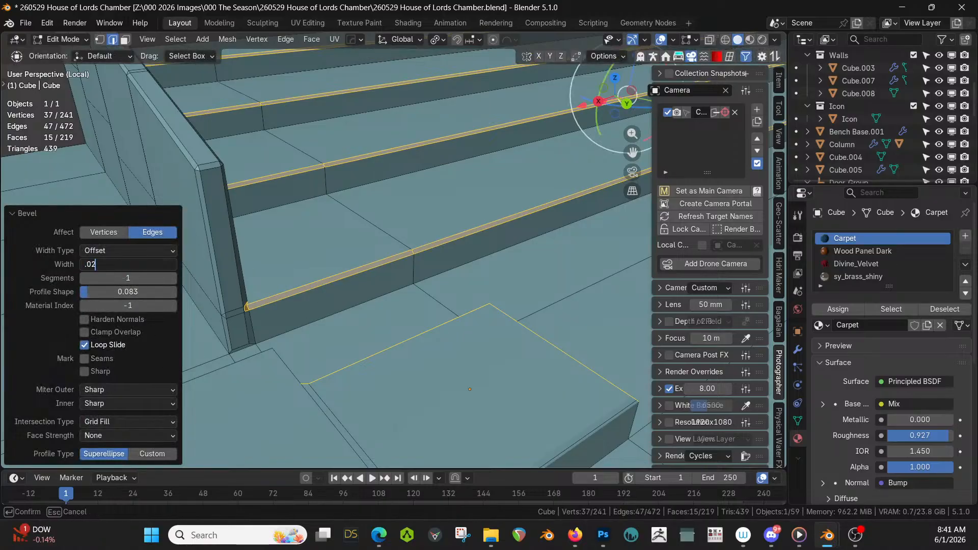
pyautogui.press('Return')
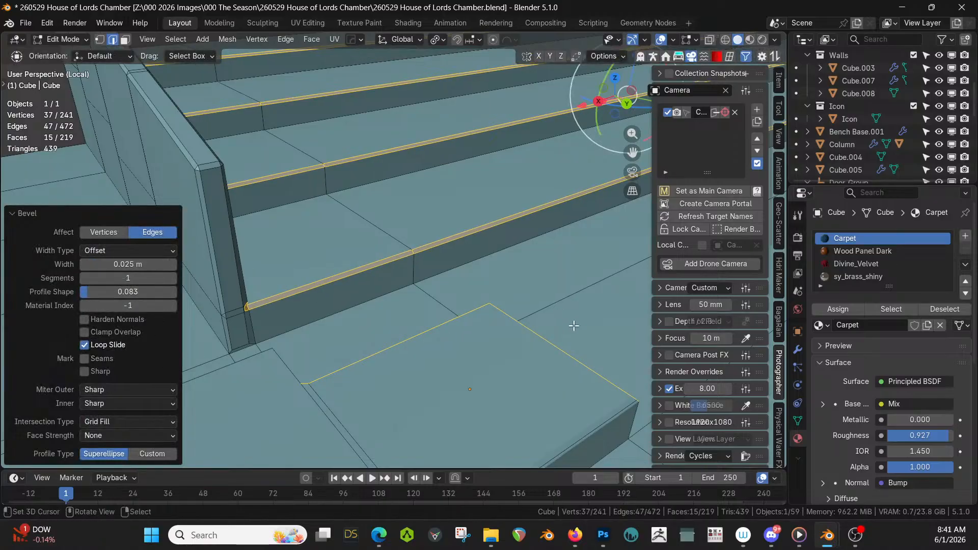
# Assign sy_brass_shiny to the bevelled nosing faces, leave mesh editing and show the rendered result
pyautogui.click(854, 276)
pyautogui.click(849, 307)
pyautogui.press('Tab')
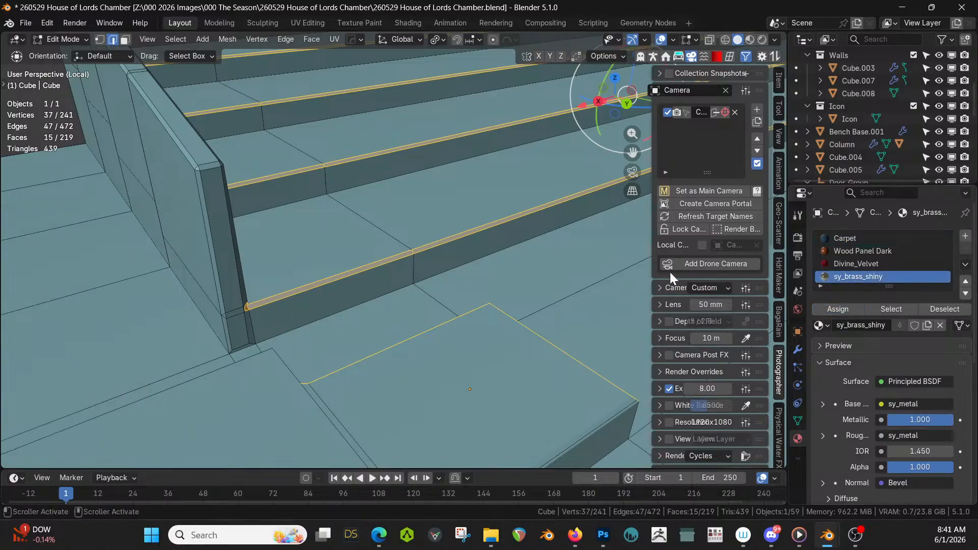
pyautogui.press('z')
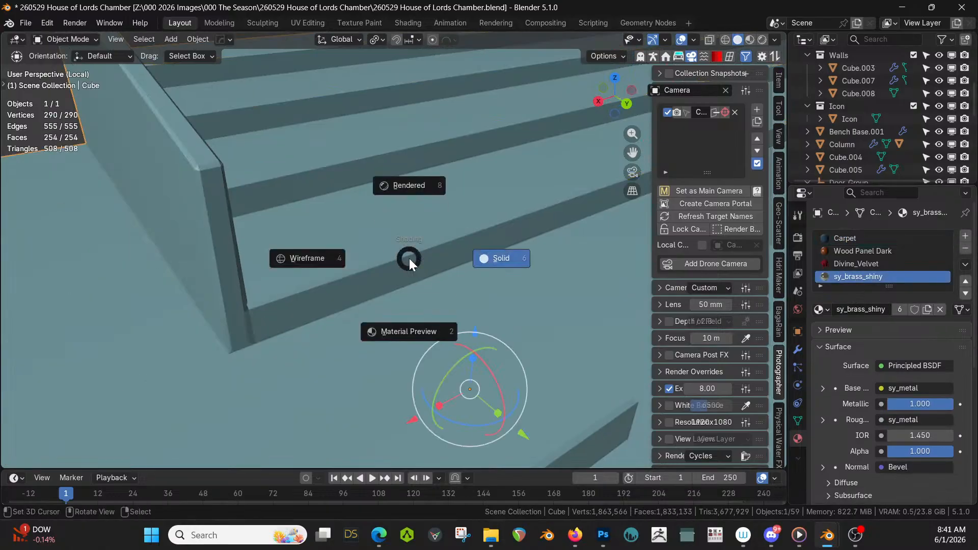
pyautogui.press('8')
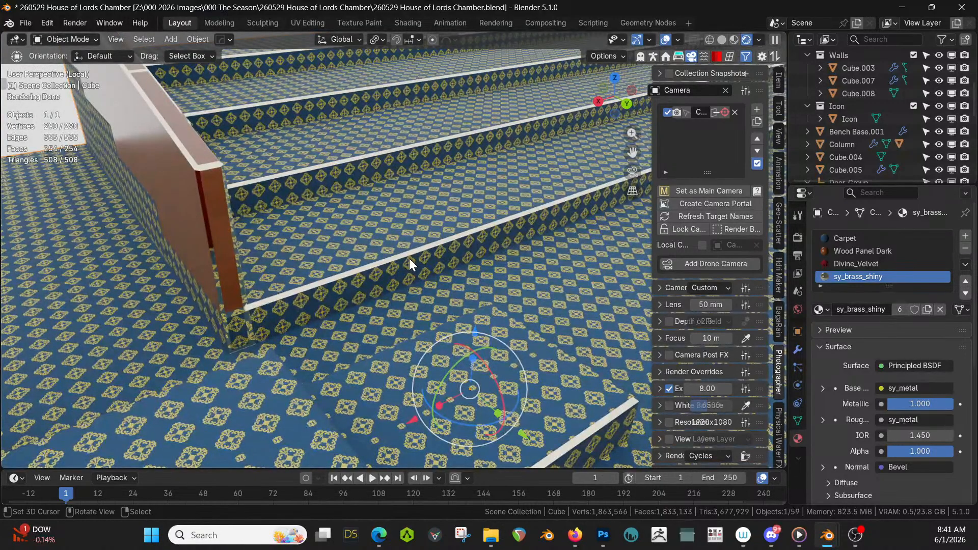
# Resume mesh editing and select the front, side and vertical corner edges of the upper platform step
pyautogui.moveTo(409, 258); pyautogui.dragTo(255, 276, button='middle')
pyautogui.press('Tab')
pyautogui.rightClick(247, 216)
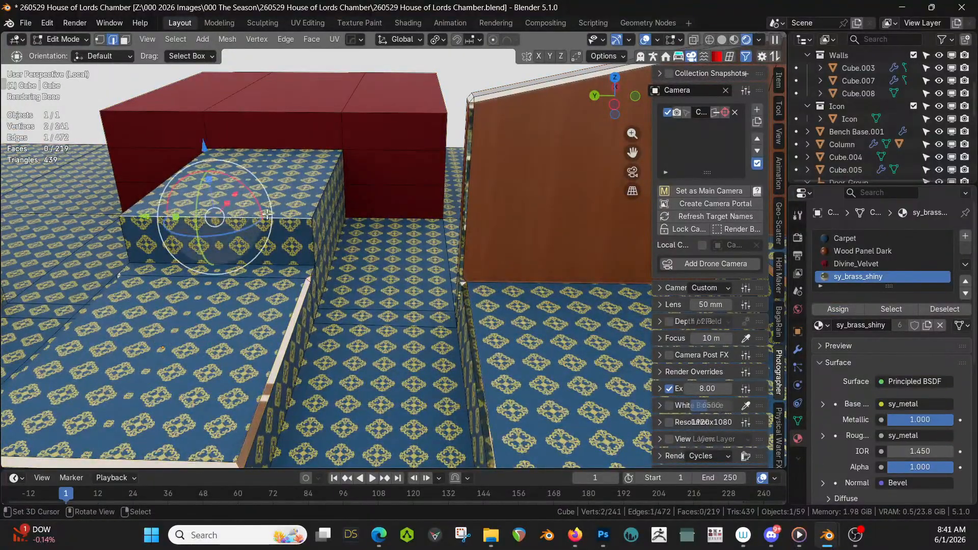
pyautogui.keyDown('shift'); pyautogui.rightClick(319, 204); pyautogui.keyUp('shift')
pyautogui.keyDown('shift'); pyautogui.rightClick(315, 240); pyautogui.keyUp('shift')
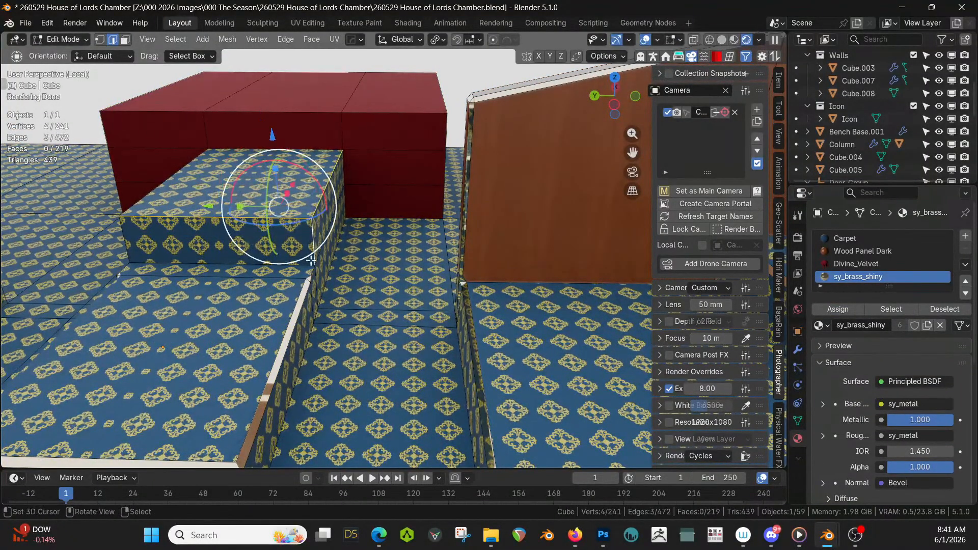
# Undo the upper step edge selection, the brass assignment and the nosing bevel, and return to solid shading
pyautogui.hotkey('ctrl', 'z')
pyautogui.hotkey('ctrl', 'z')
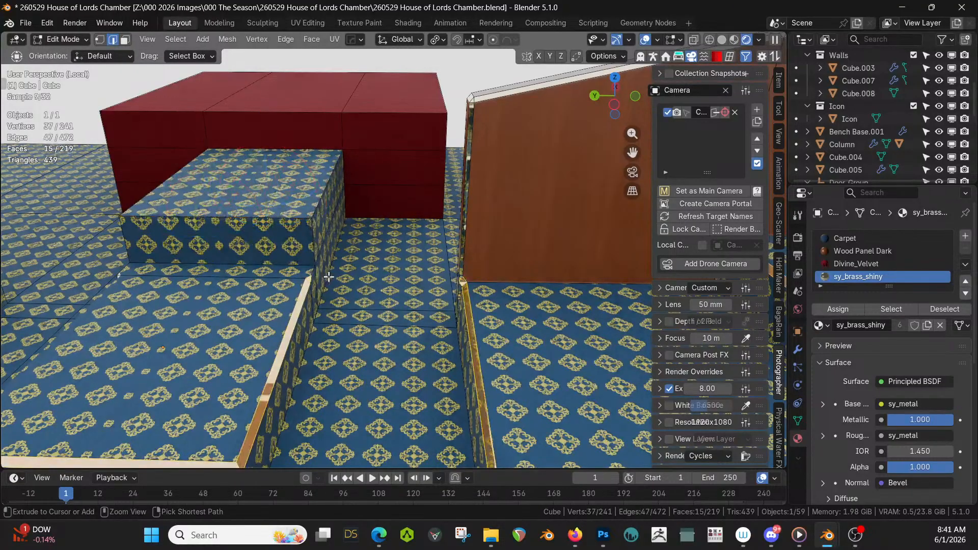
pyautogui.hotkey('ctrl', 'z')
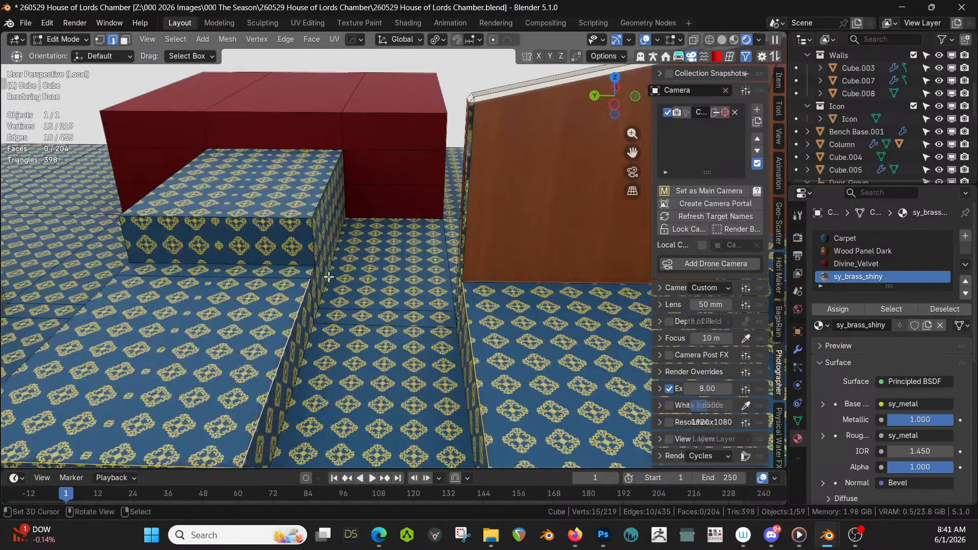
pyautogui.press('z')
pyautogui.press('6')
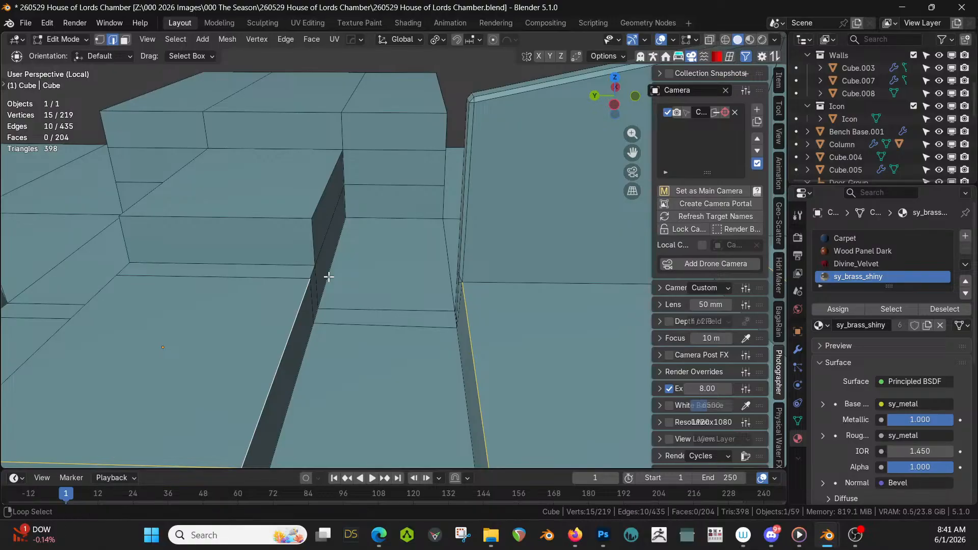
# Select the side top edges and the adjoining vertical corner edges of the two platform steps
pyautogui.keyDown('alt'); pyautogui.click(313, 269); pyautogui.keyUp('alt')
pyautogui.keyDown('alt'); pyautogui.click(314, 241); pyautogui.keyUp('alt')
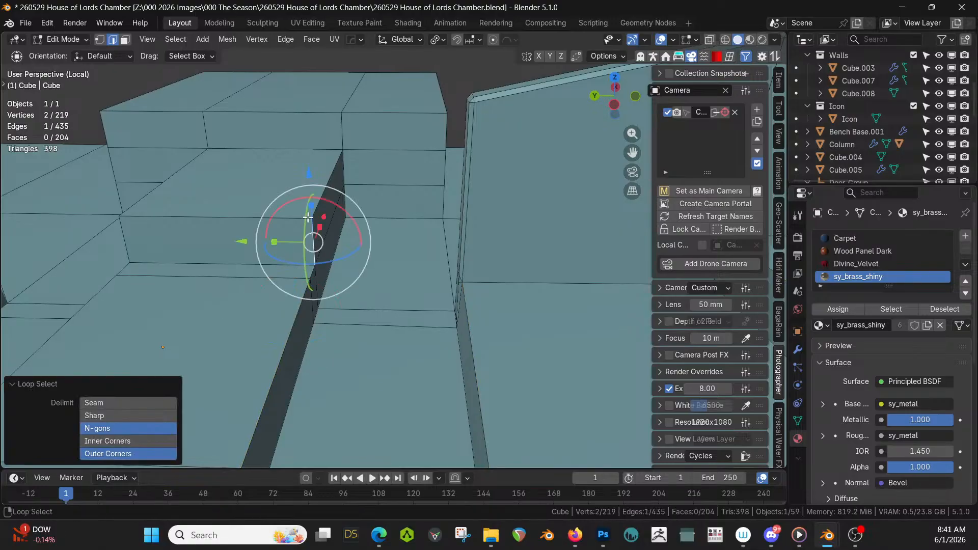
pyautogui.keyDown('alt'); pyautogui.click(312, 216); pyautogui.keyUp('alt')
pyautogui.hotkey('ctrl', 'z')
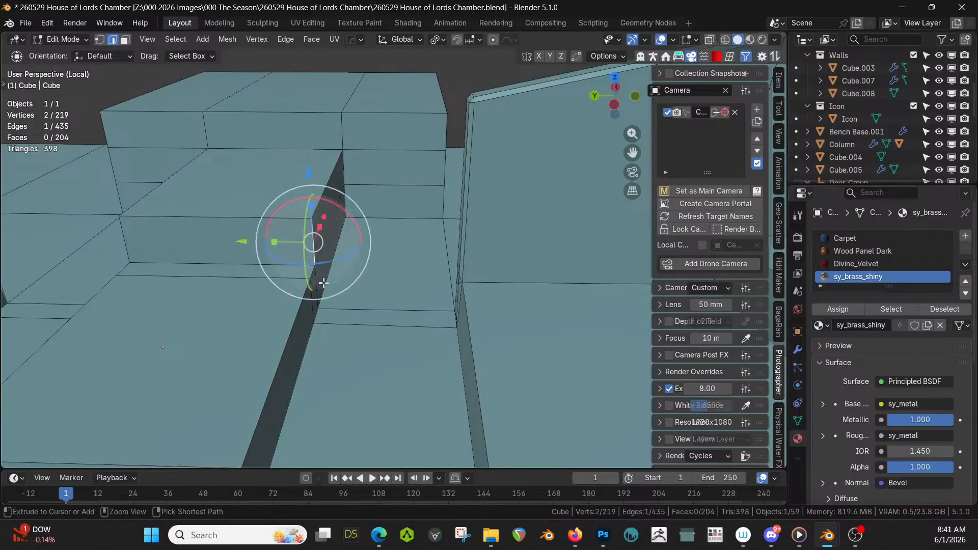
pyautogui.hotkey('ctrl', 'z')
pyautogui.keyDown('shift'); pyautogui.click(312, 238); pyautogui.keyUp('shift')
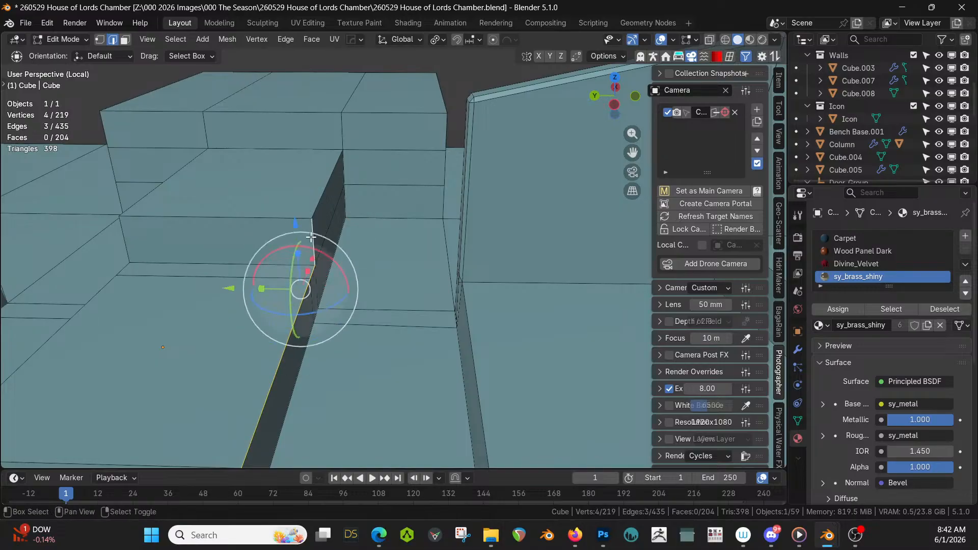
pyautogui.keyDown('shift'); pyautogui.click(317, 210); pyautogui.keyUp('shift')
pyautogui.moveTo(340, 266)
pyautogui.mouseDown(button='middle')
pyautogui.moveTo(402, 298)
pyautogui.moveTo(434, 292)
pyautogui.moveTo(325, 275)
pyautogui.mouseUp(button='middle')
pyautogui.scroll(-5, 356, 279)
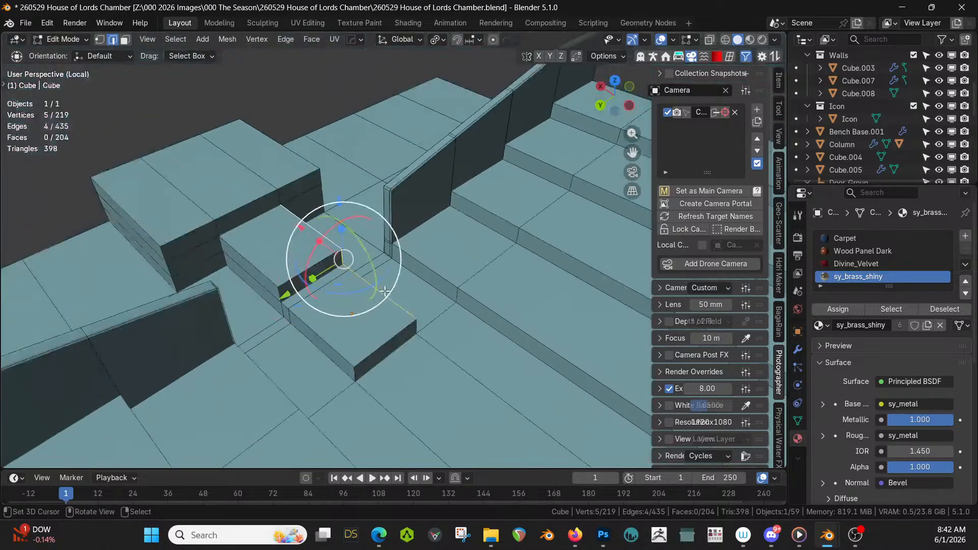
pyautogui.keyDown('shift'); pyautogui.moveTo(390, 288); pyautogui.dragTo(316, 265, button='middle'); pyautogui.keyUp('shift')
pyautogui.keyDown('shift'); pyautogui.click(336, 303); pyautogui.keyUp('shift')
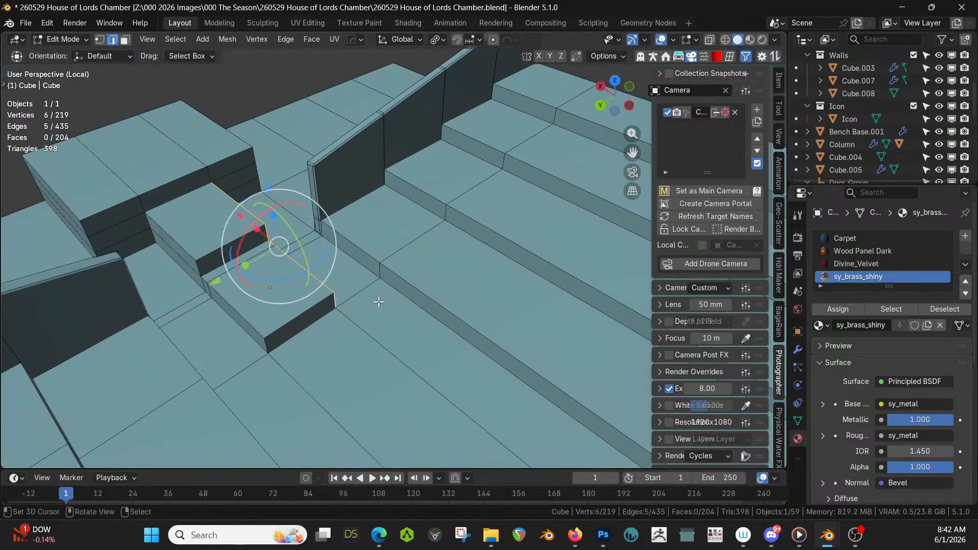
# Add the nosing edge loops of the long tiered steps beside the platform to the selection
pyautogui.keyDown('alt'); pyautogui.keyDown('shift'); pyautogui.click(428, 296); pyautogui.keyUp('shift'); pyautogui.keyUp('alt')
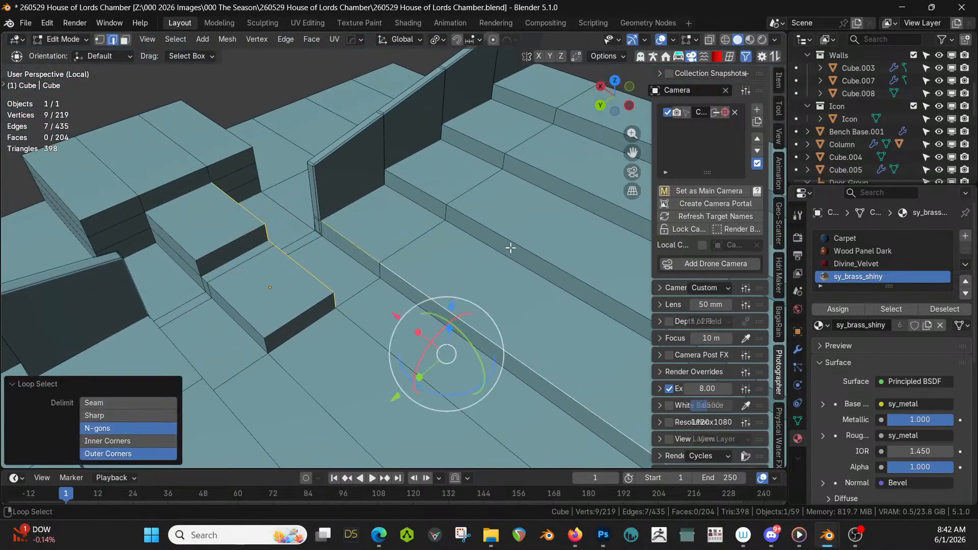
pyautogui.keyDown('alt'); pyautogui.keyDown('shift'); pyautogui.click(555, 171); pyautogui.keyUp('shift'); pyautogui.keyUp('alt')
pyautogui.keyDown('alt'); pyautogui.keyDown('shift'); pyautogui.click(592, 124); pyautogui.keyUp('shift'); pyautogui.keyUp('alt')
pyautogui.keyDown('shift'); pyautogui.moveTo(592, 124); pyautogui.dragTo(278, 222, button='middle'); pyautogui.keyUp('shift')
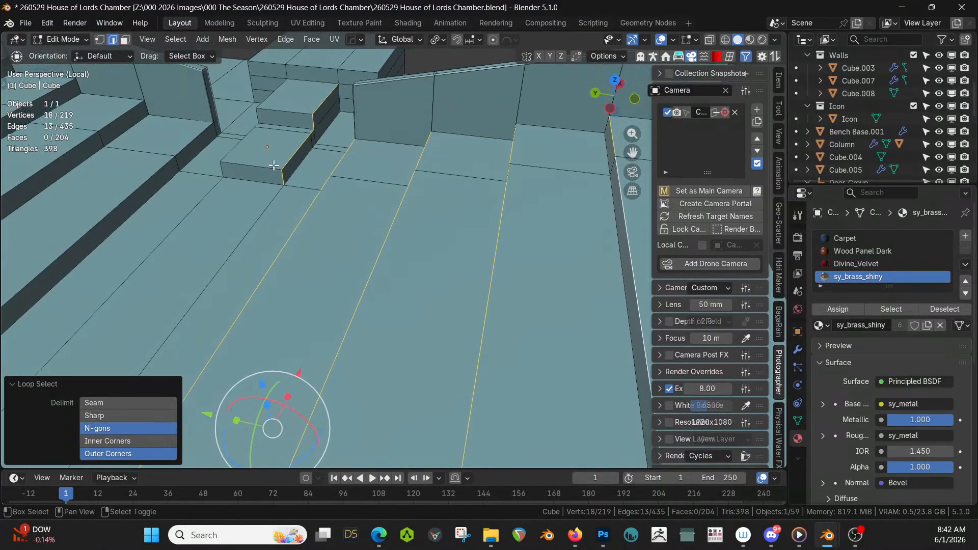
# Add the front top edges of the lower and upper platform steps to the selection
pyautogui.keyDown('shift'); pyautogui.click(255, 169); pyautogui.keyUp('shift')
pyautogui.moveTo(312, 191); pyautogui.dragTo(371, 193, button='middle')
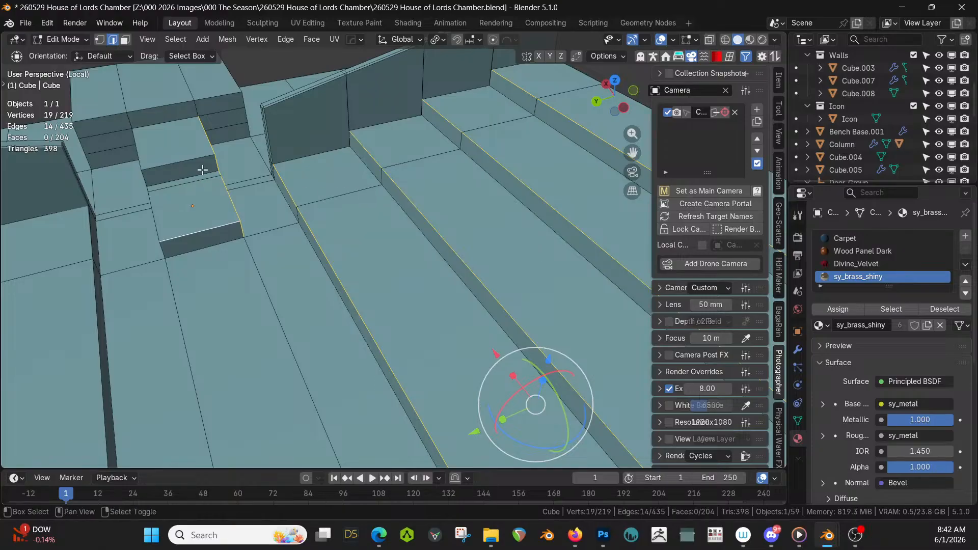
pyautogui.keyDown('shift'); pyautogui.click(192, 163); pyautogui.keyUp('shift')
pyautogui.moveTo(240, 186); pyautogui.dragTo(465, 255, button='middle')
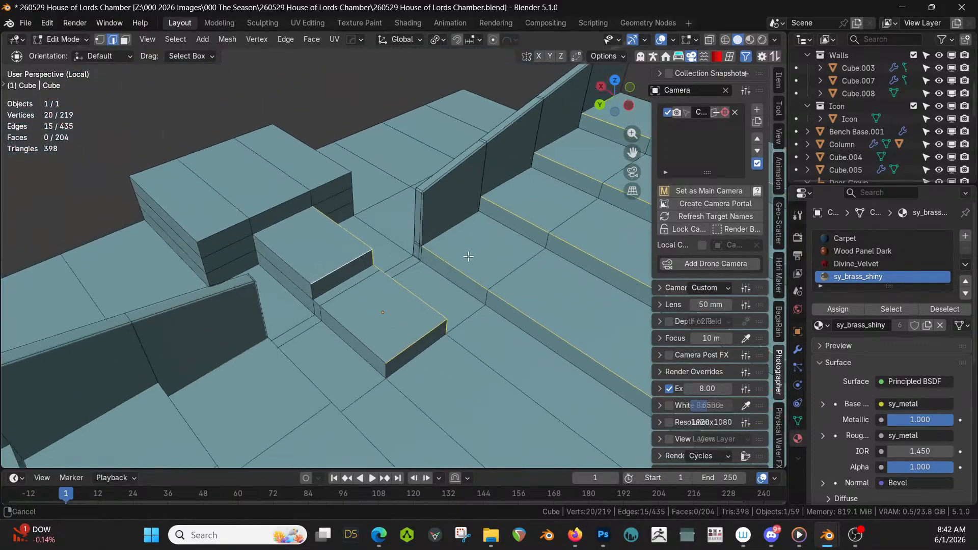
pyautogui.keyDown('shift'); pyautogui.moveTo(499, 308); pyautogui.dragTo(350, 302, button='middle'); pyautogui.keyUp('shift')
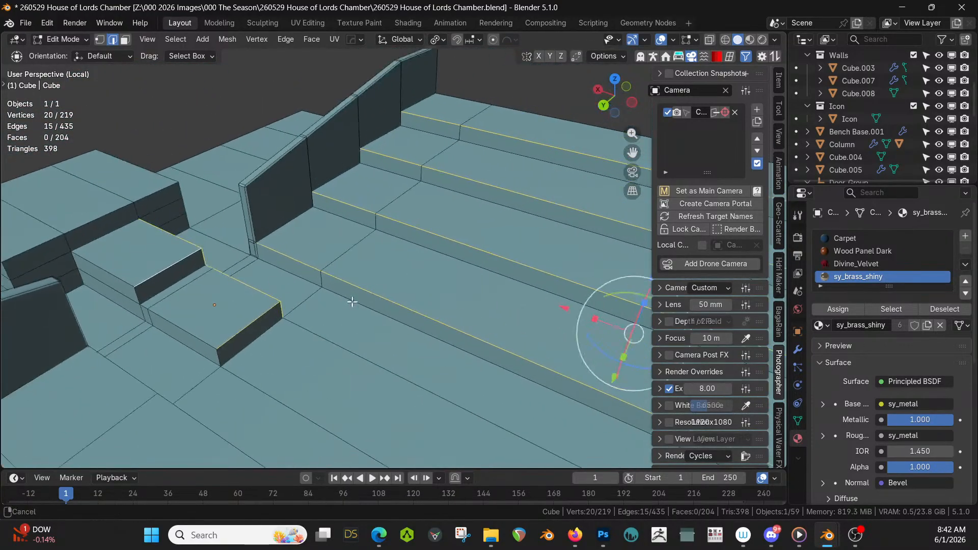
# Bevel the selected step edges with one segment and a width of 0.025 m
pyautogui.hotkey('ctrl', 'b')
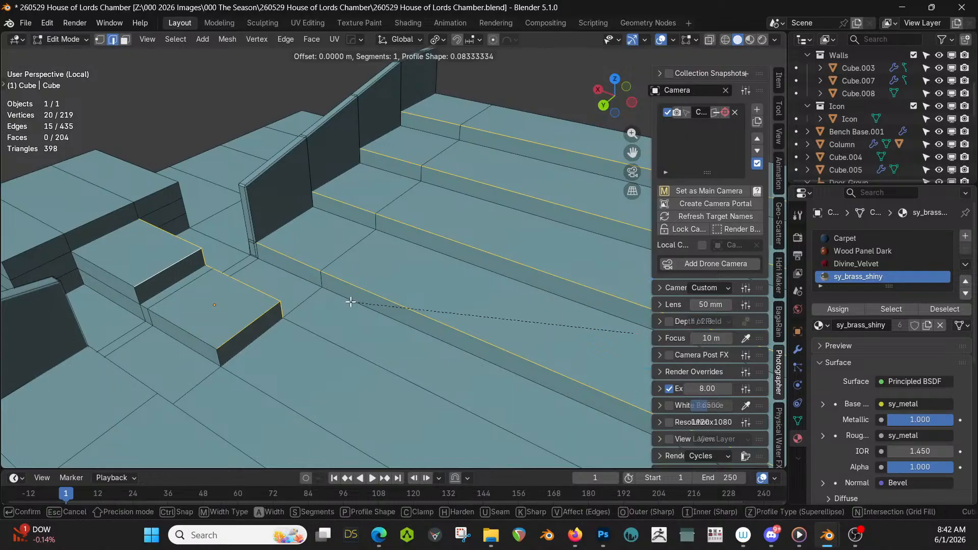
pyautogui.write('.025')
pyautogui.press('Return')
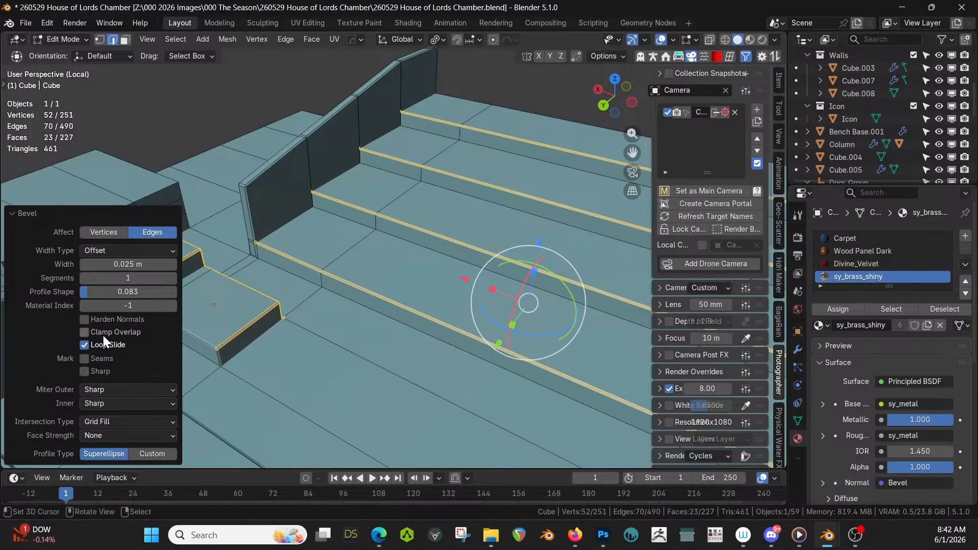
pyautogui.press('Tab')
pyautogui.press('Tab')
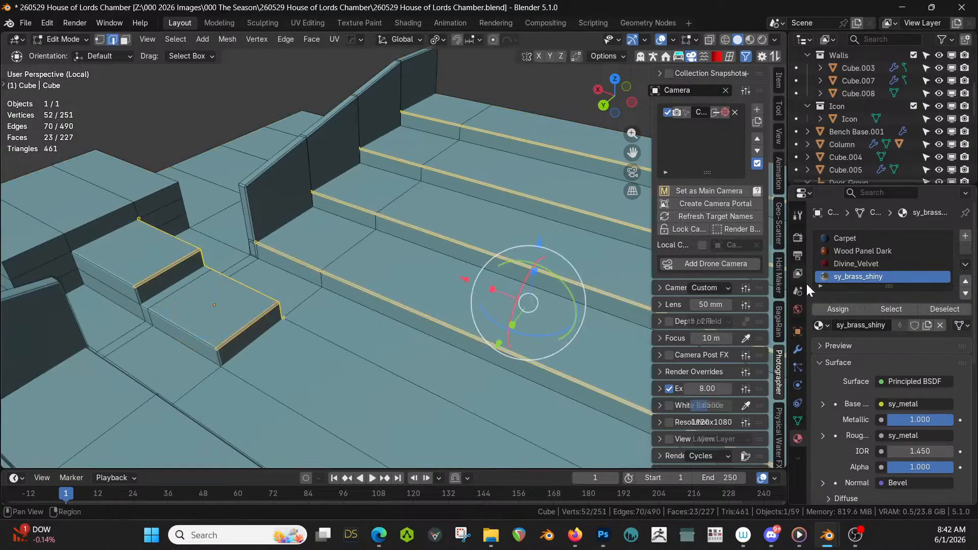
# Assign sy_brass_shiny to the bevelled nosing faces and check the trim in rendered shading outside mesh editing
pyautogui.click(838, 309)
pyautogui.press('Tab')
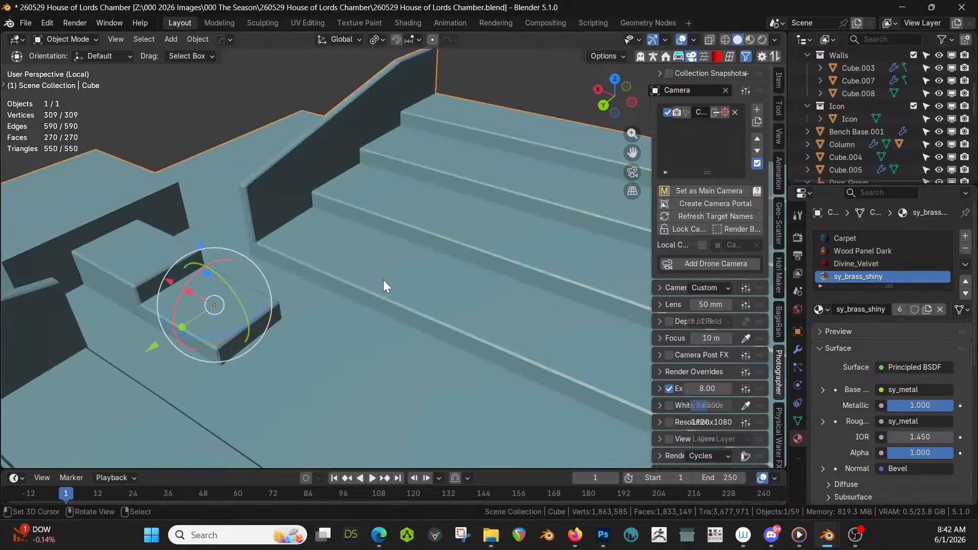
pyautogui.press('z')
pyautogui.press('8')
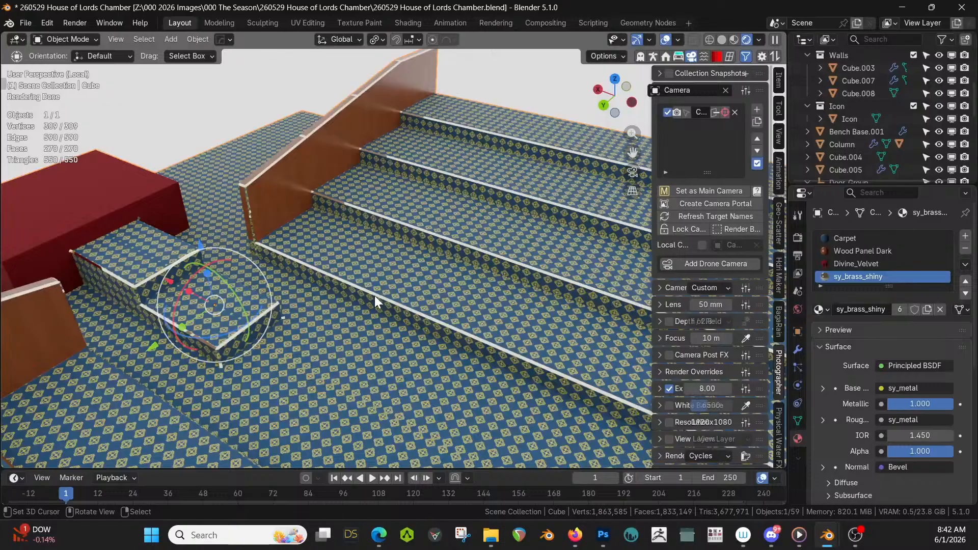
pyautogui.moveTo(374, 296); pyautogui.dragTo(535, 364, button='middle')
pyautogui.scroll(4, 261, 289)
pyautogui.scroll(-5, 261, 289)
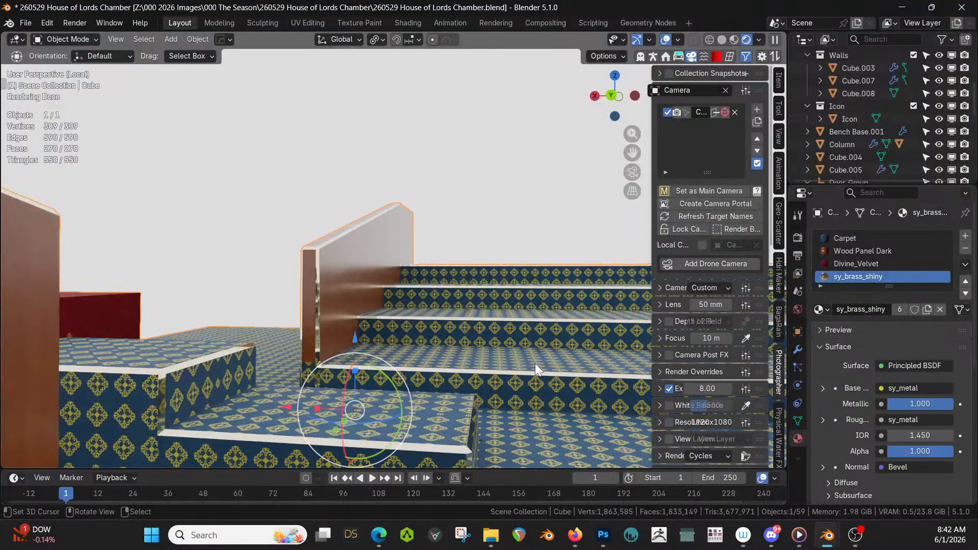
# Save the file and leave the isolated view to examine the rendered chamber from the stepped floor to the upper end wall
pyautogui.hotkey('ctrl', 's')
pyautogui.press('KP_Divide')
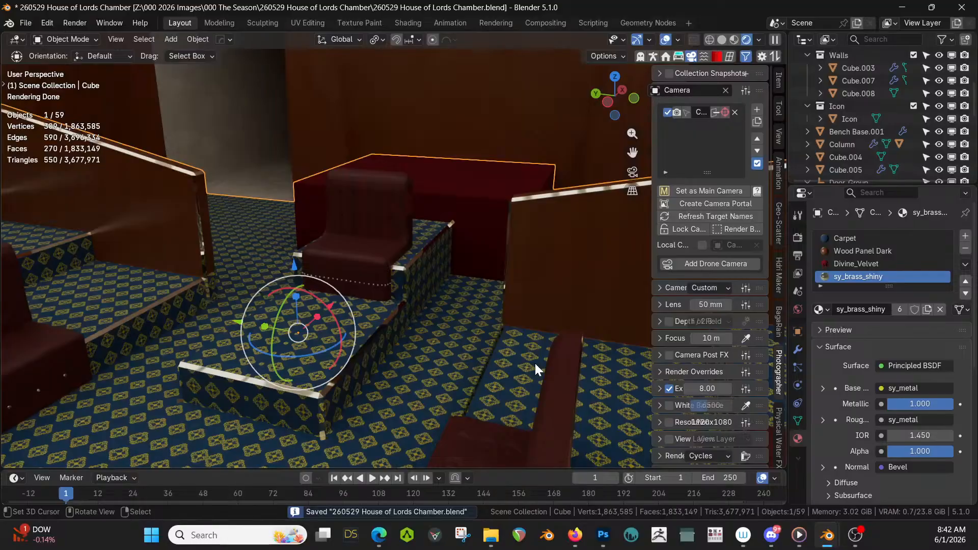
pyautogui.moveTo(462, 361); pyautogui.dragTo(709, 345, button='middle')
pyautogui.moveTo(588, 385); pyautogui.dragTo(686, 181, button='middle')
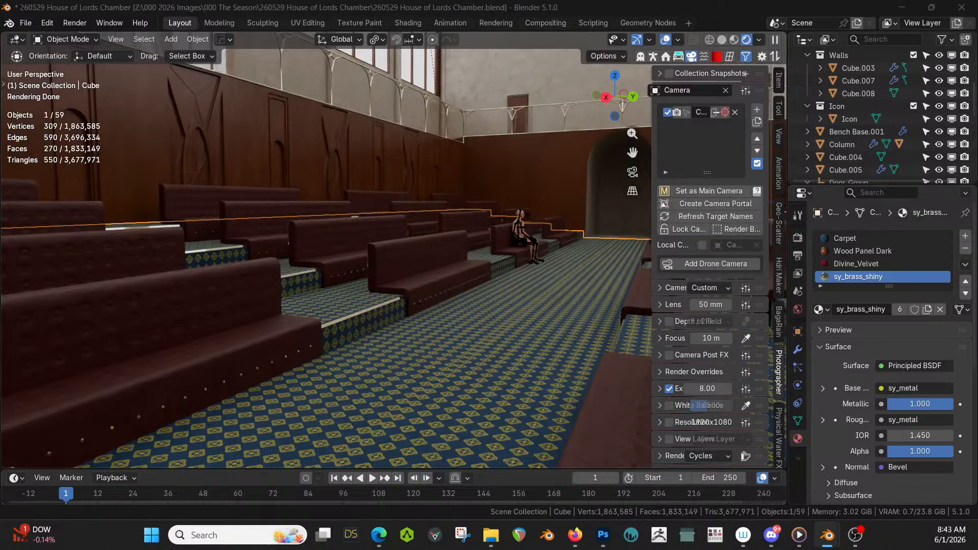
pyautogui.scroll(-2, 346, 304)
pyautogui.scroll(2, 347, 305)
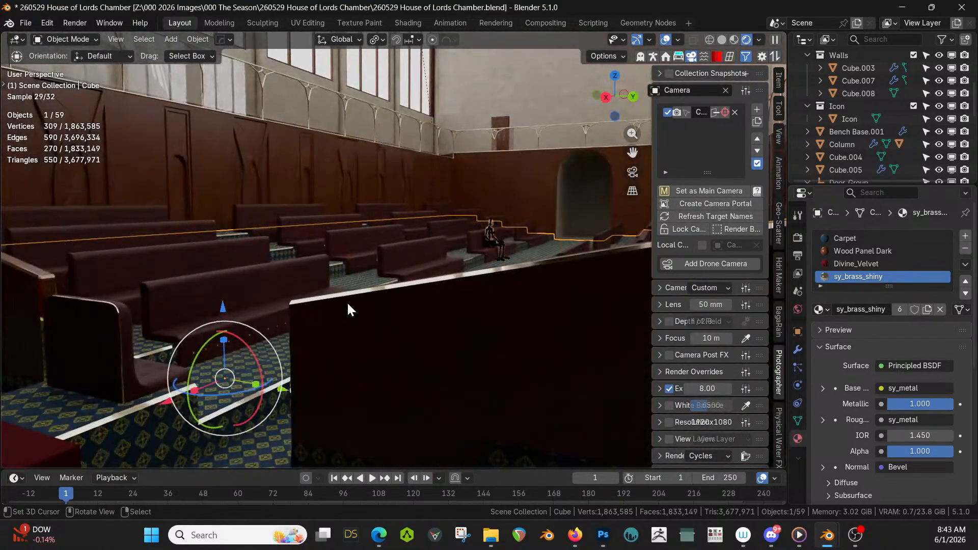
pyautogui.moveTo(346, 301); pyautogui.dragTo(386, 293, button='middle')
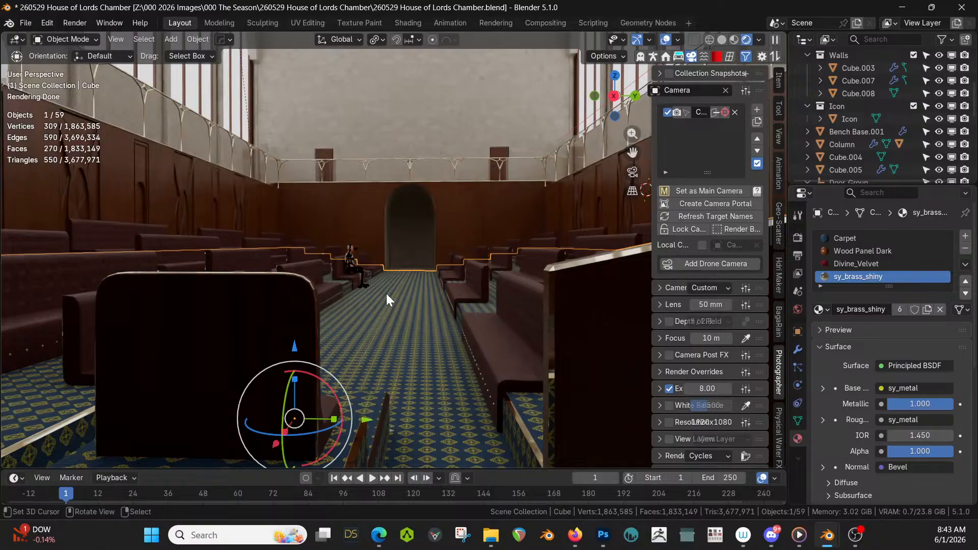
pyautogui.keyDown('shift'); pyautogui.moveTo(380, 150); pyautogui.dragTo(409, 401, button='middle'); pyautogui.keyUp('shift')
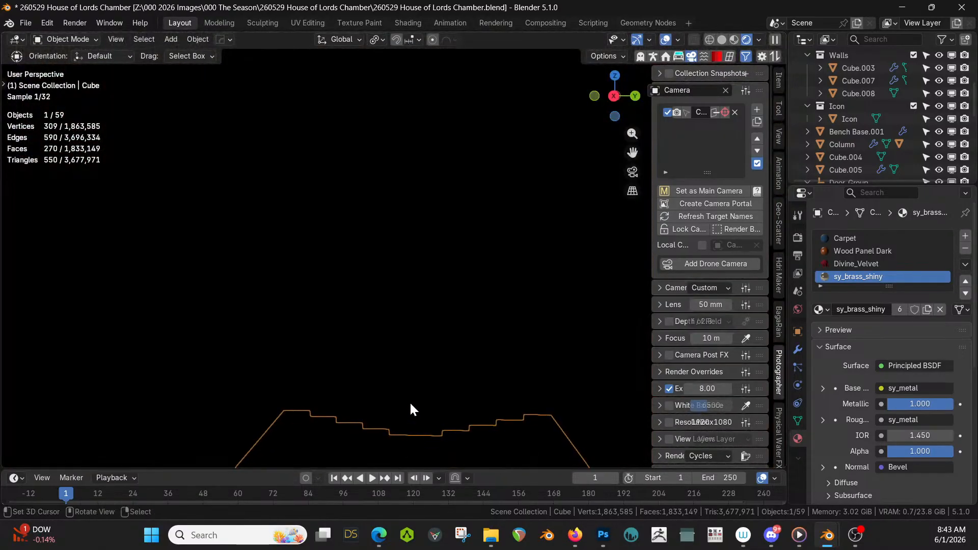
pyautogui.scroll(3, 411, 395)
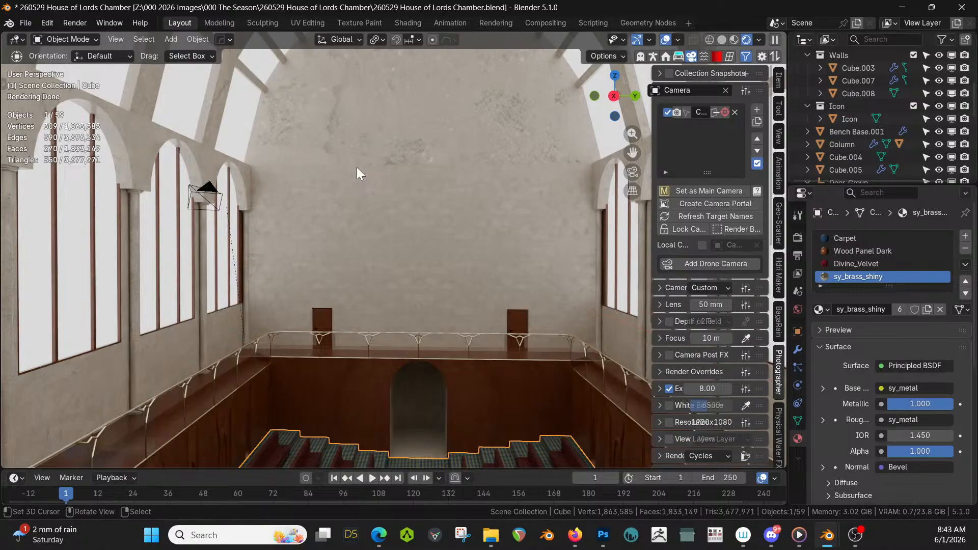
# In solid shading, edit the wall mesh and select the upper end wall faces with Select Similar by Coplanar, adjusting the threshold to include the whole wall
pyautogui.press('z')
pyautogui.press('6')
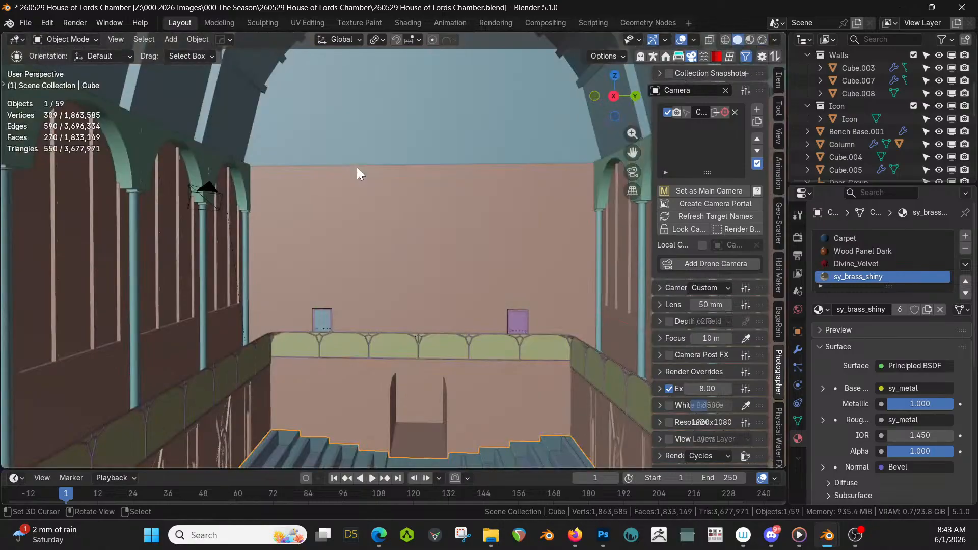
pyautogui.click(430, 224)
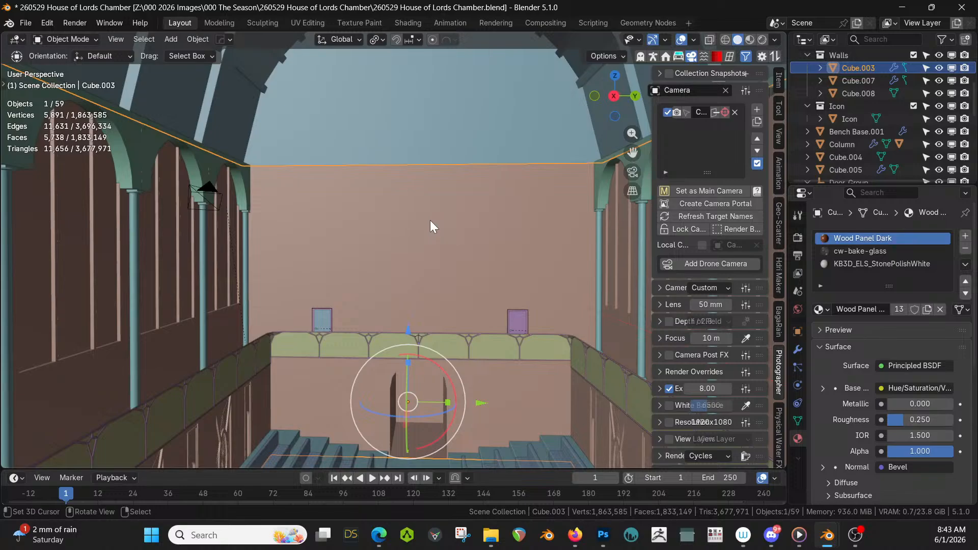
pyautogui.press('Tab')
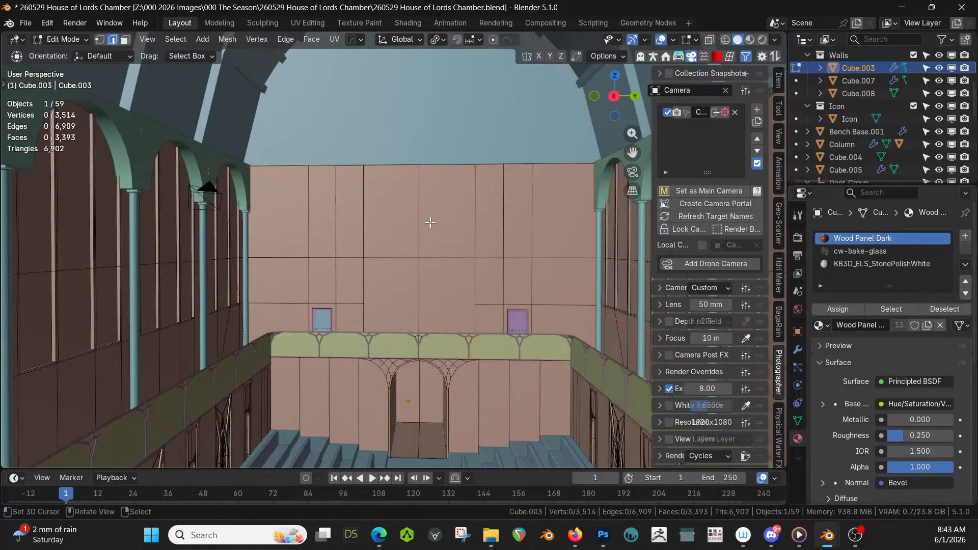
pyautogui.scroll(2, 430, 266)
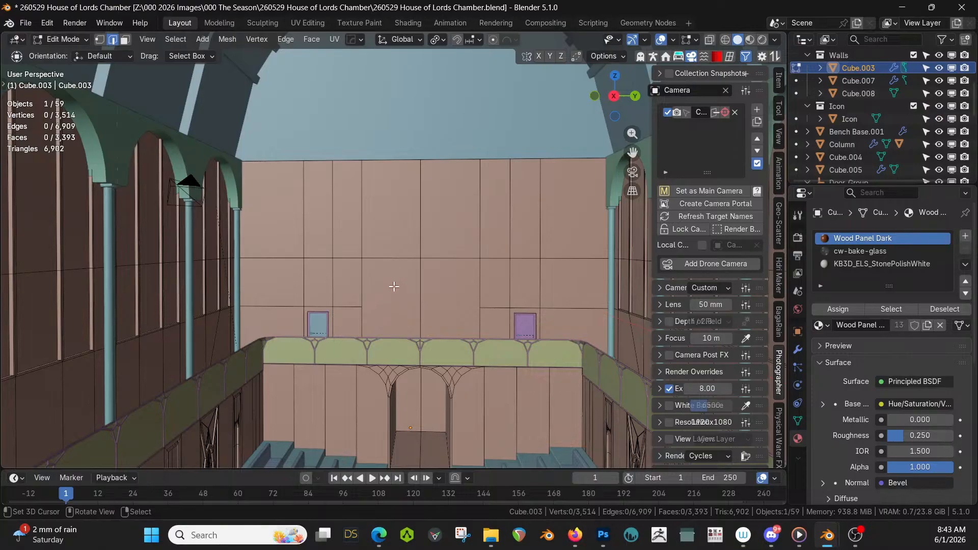
pyautogui.click(397, 241)
pyautogui.press('3')
pyautogui.click(393, 236)
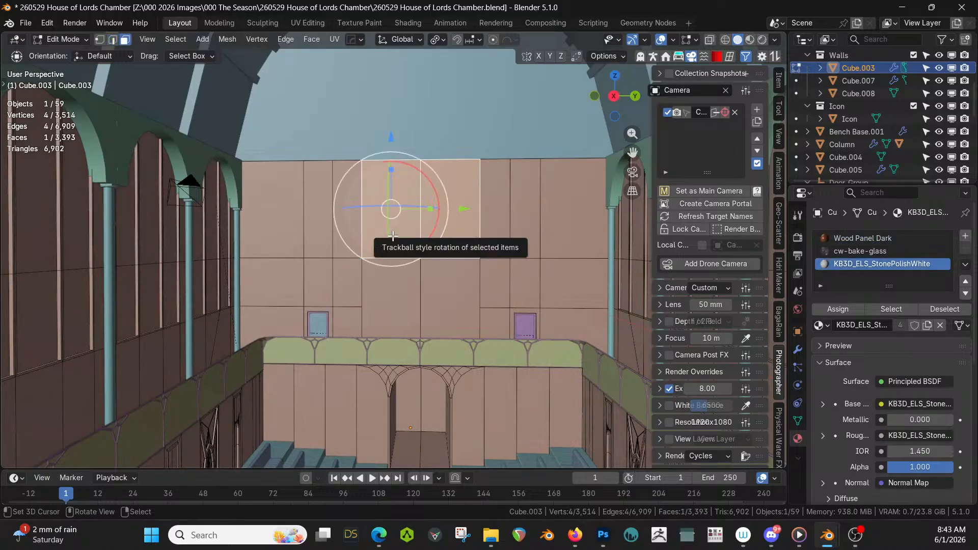
pyautogui.hotkey('shift', 'g')
pyautogui.click(392, 235)
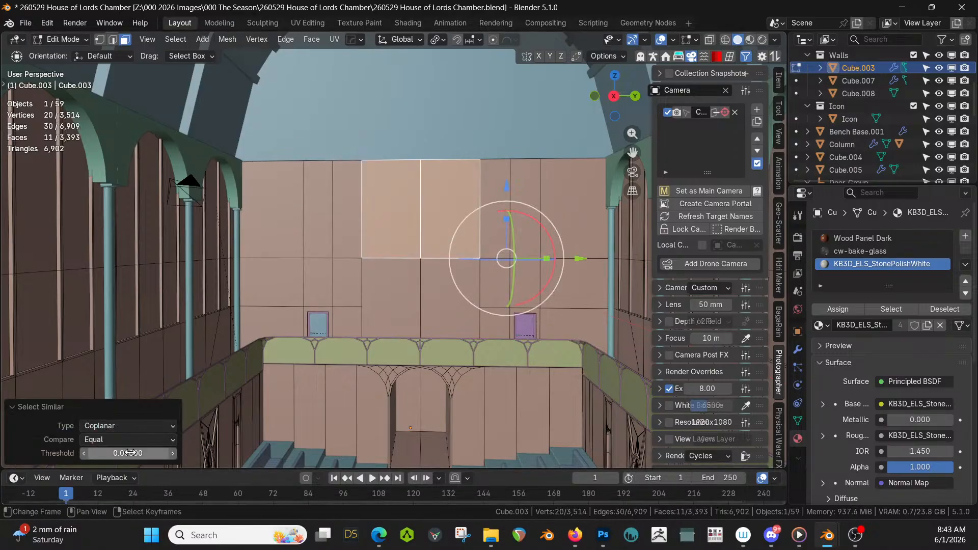
pyautogui.moveTo(127, 453); pyautogui.dragTo(134, 452)
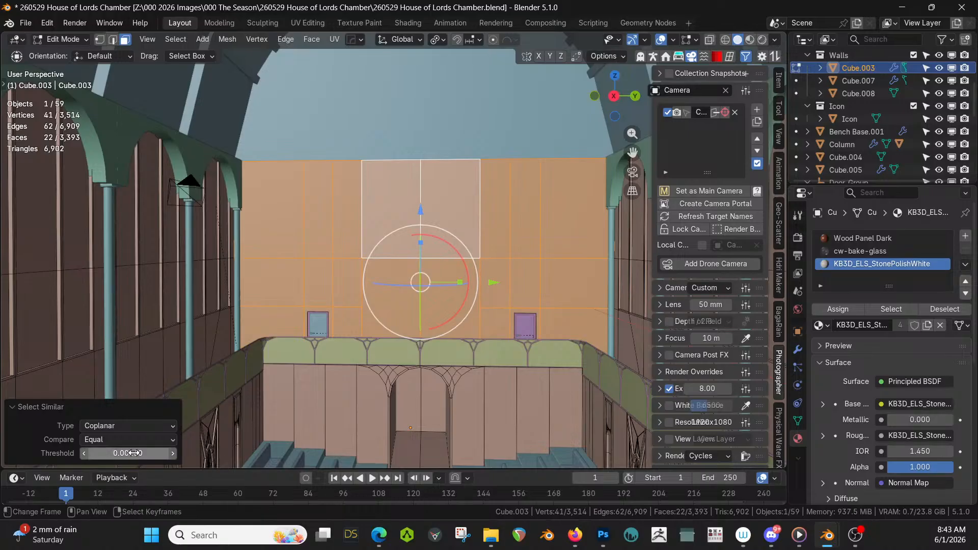
# Separate the selected upper end wall faces into their own object and select that object outside mesh editing
pyautogui.press('p')
pyautogui.click(362, 348)
pyautogui.press('Tab')
pyautogui.click(359, 273)
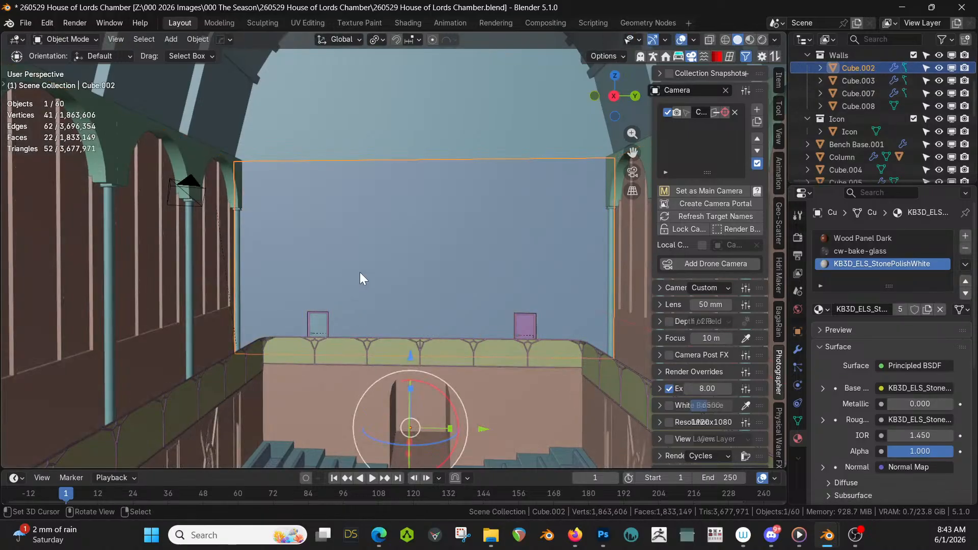
# Isolate the separated end wall and apply its Hops_Mirror modifier
pyautogui.press('KP_Divide')
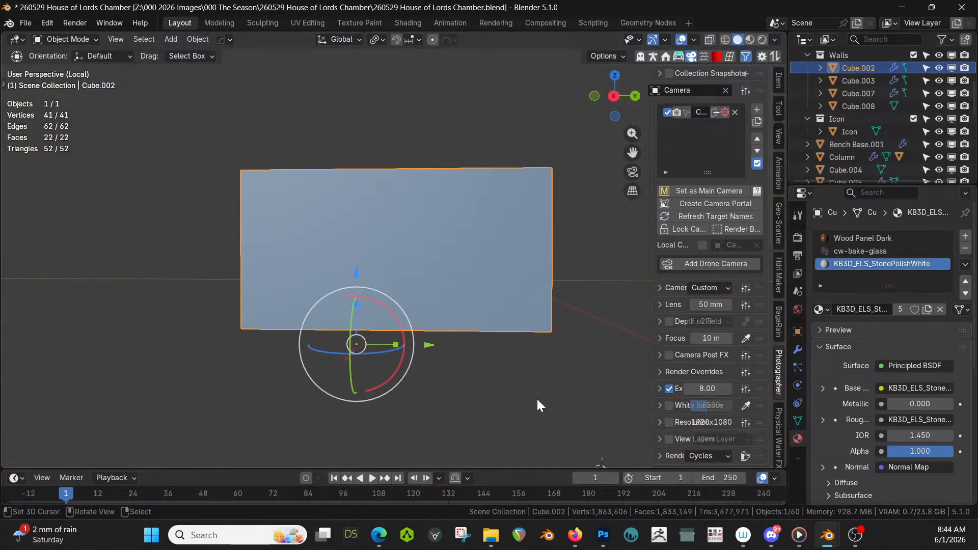
pyautogui.click(797, 351)
pyautogui.hotkey('ctrl', 'a')
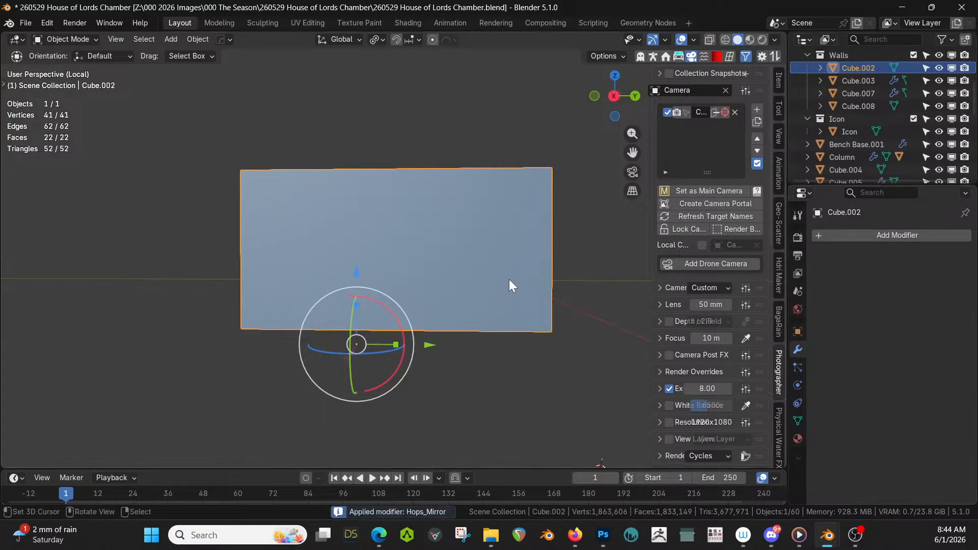
# Knife-cut a horizontal edge across the two lower centre panels of the end wall, joining the existing side edges
pyautogui.press('Tab')
pyautogui.scroll(3, 434, 288)
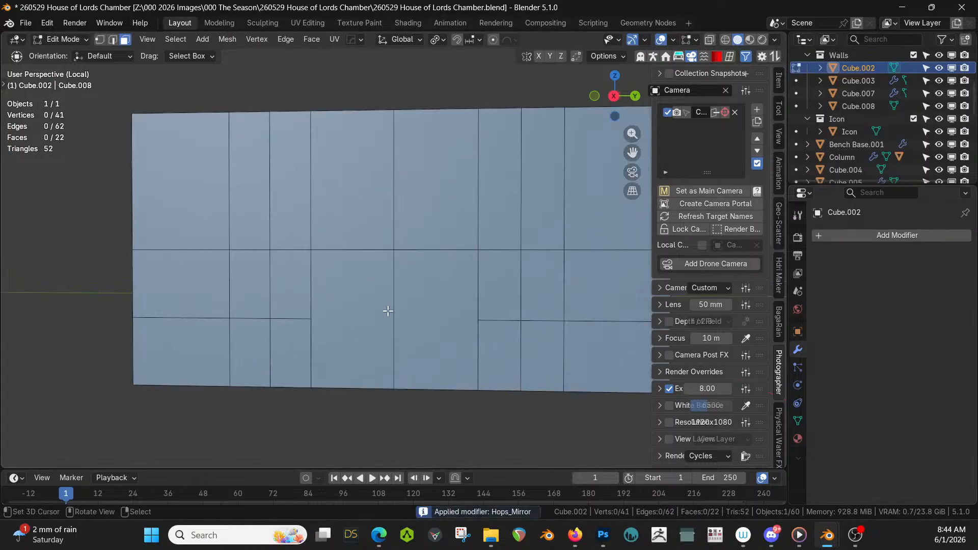
pyautogui.press('k')
pyautogui.click(310, 319)
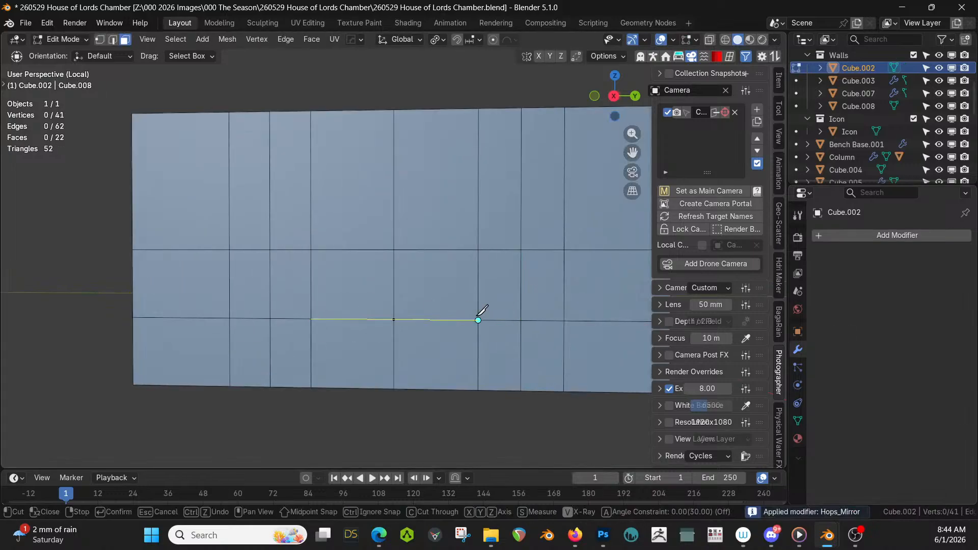
pyautogui.click(478, 320)
pyautogui.press('Return')
pyautogui.moveTo(476, 318); pyautogui.dragTo(520, 336, button='middle')
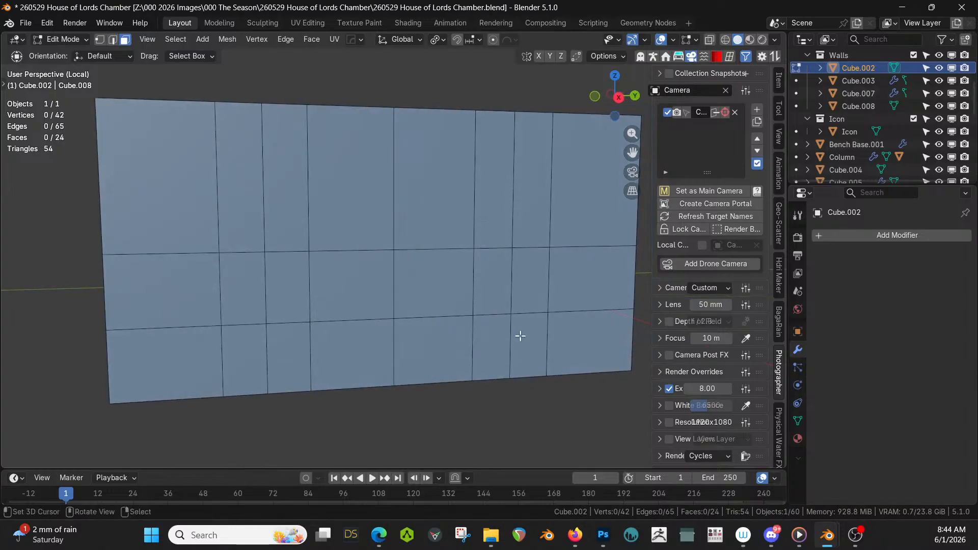
# With the full chamber shown, select the two upper rows of end wall faces and inset them by about 0.69 m
pyautogui.press('KP_Divide')
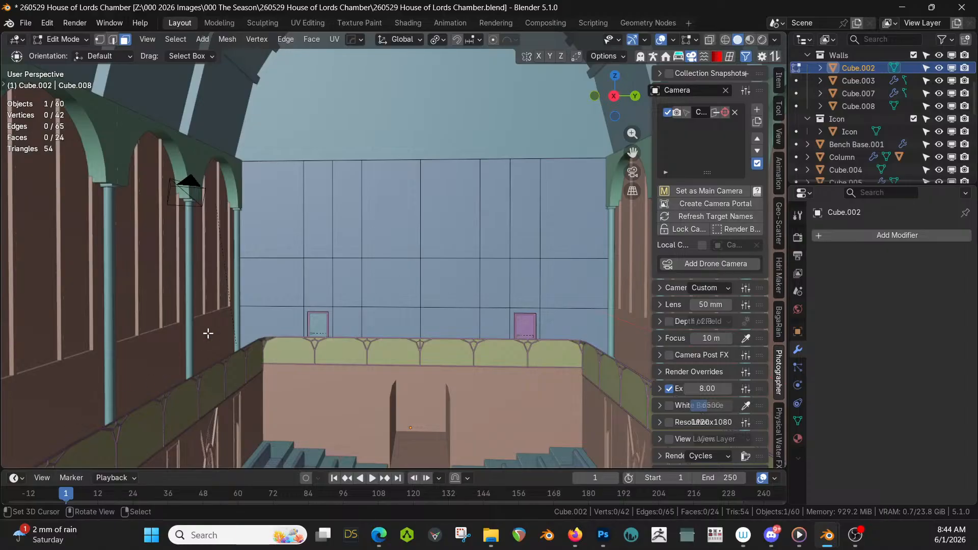
pyautogui.click(268, 223)
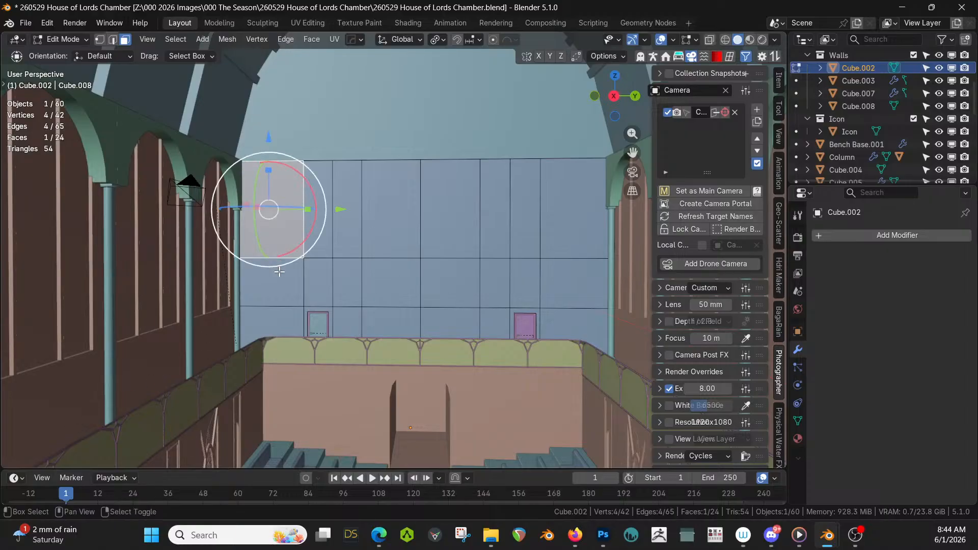
pyautogui.keyDown('shift'); pyautogui.click(554, 222); pyautogui.keyUp('shift')
pyautogui.keyDown('ctrl'); pyautogui.click(326, 205); pyautogui.keyUp('ctrl')
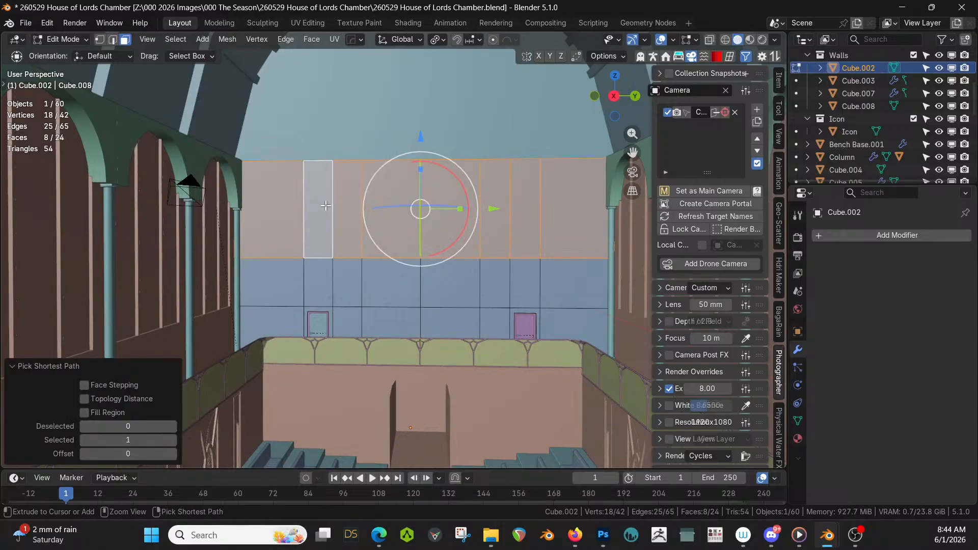
pyautogui.keyDown('shift'); pyautogui.click(288, 273); pyautogui.keyUp('shift')
pyautogui.keyDown('ctrl'); pyautogui.click(574, 281); pyautogui.keyUp('ctrl')
pyautogui.press('i')
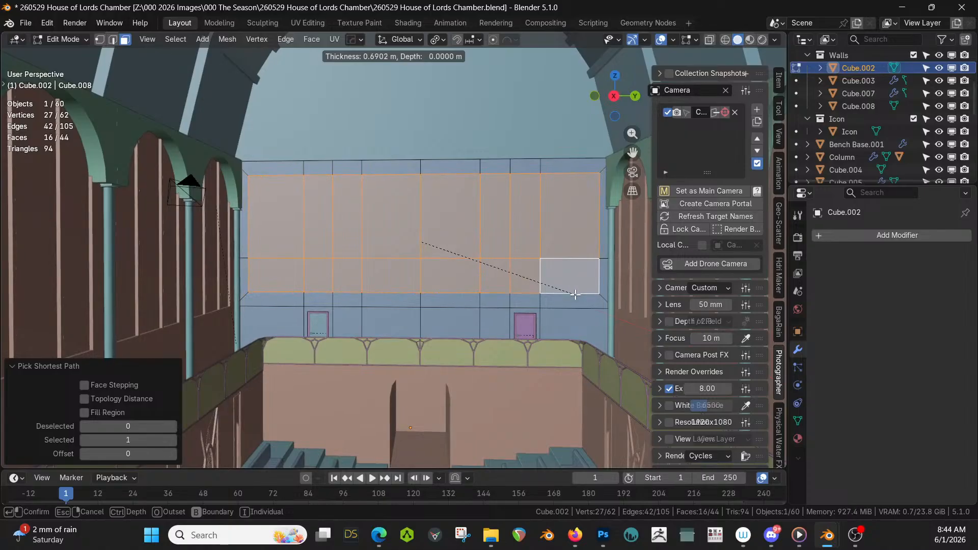
pyautogui.click(575, 295)
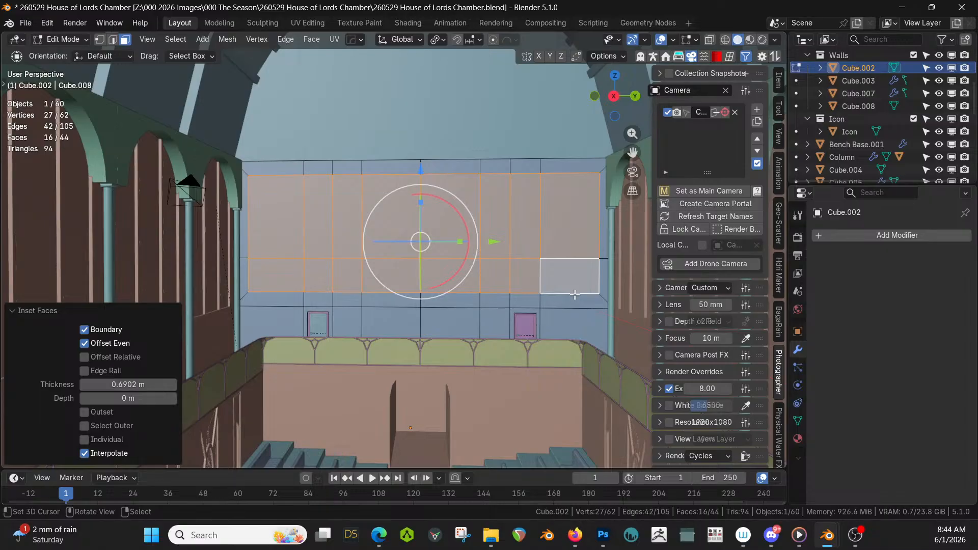
# Vertex-bevel the four corners of the inset panel about 0.677 m wide with 5 segments and a profile shape of 0.5
pyautogui.press('1')
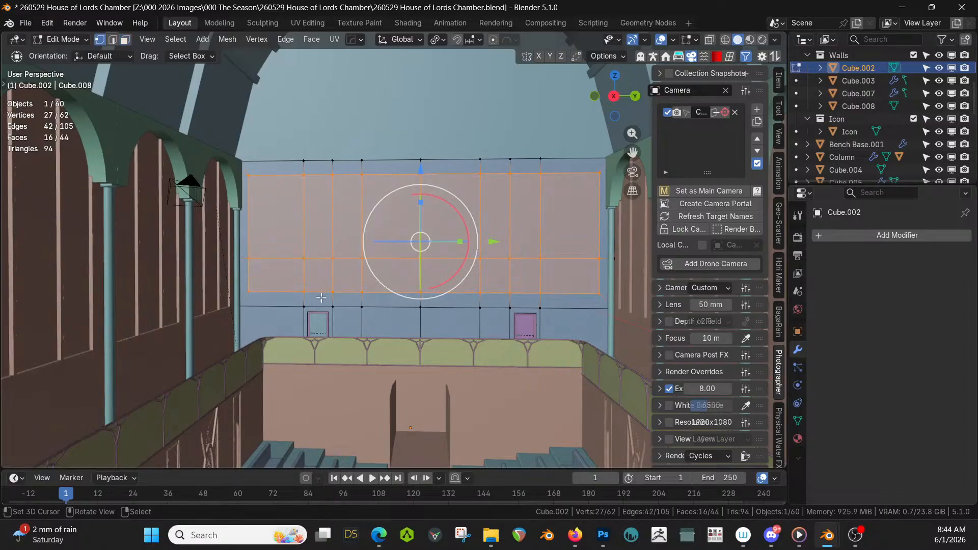
pyautogui.click(260, 293)
pyautogui.keyDown('shift'); pyautogui.click(249, 176); pyautogui.keyUp('shift')
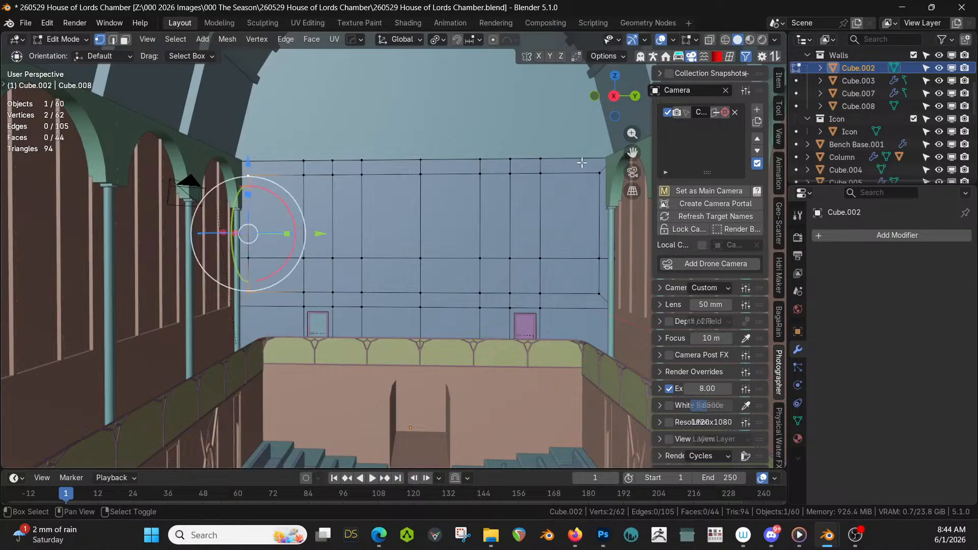
pyautogui.keyDown('shift'); pyautogui.click(598, 176); pyautogui.keyUp('shift')
pyautogui.keyDown('shift'); pyautogui.click(599, 293); pyautogui.keyUp('shift')
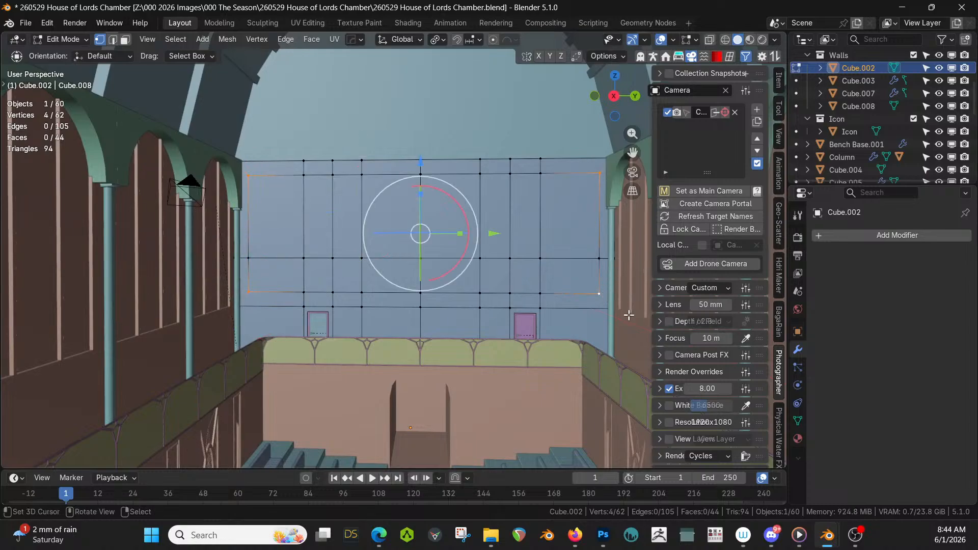
pyautogui.hotkey('ctrl', 'shift', 'b')
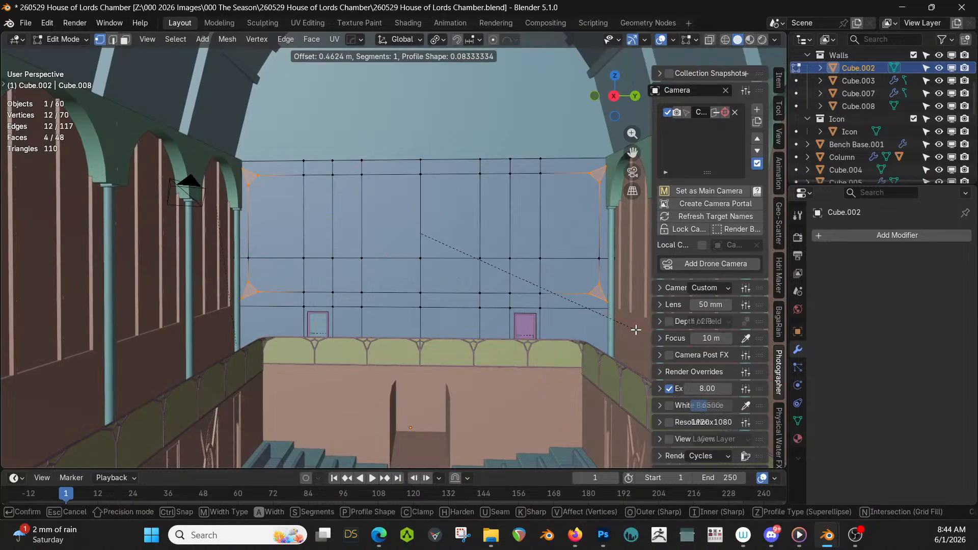
pyautogui.scroll(4, 635, 330)
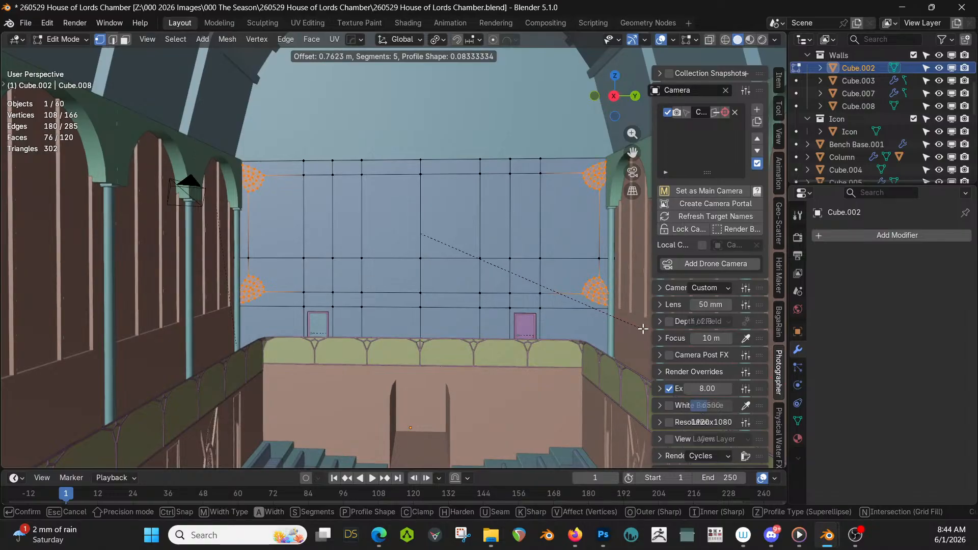
pyautogui.click(627, 328)
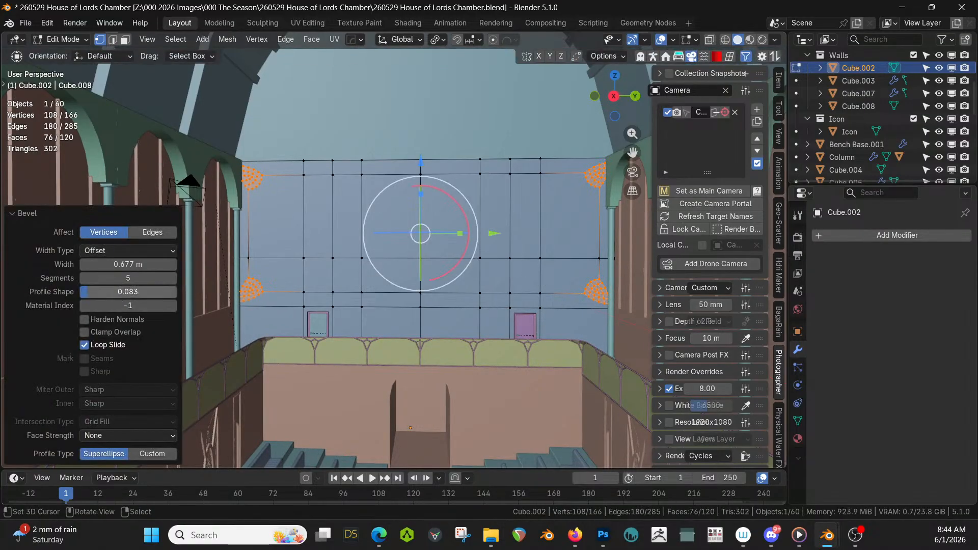
pyautogui.moveTo(105, 292); pyautogui.dragTo(138, 291)
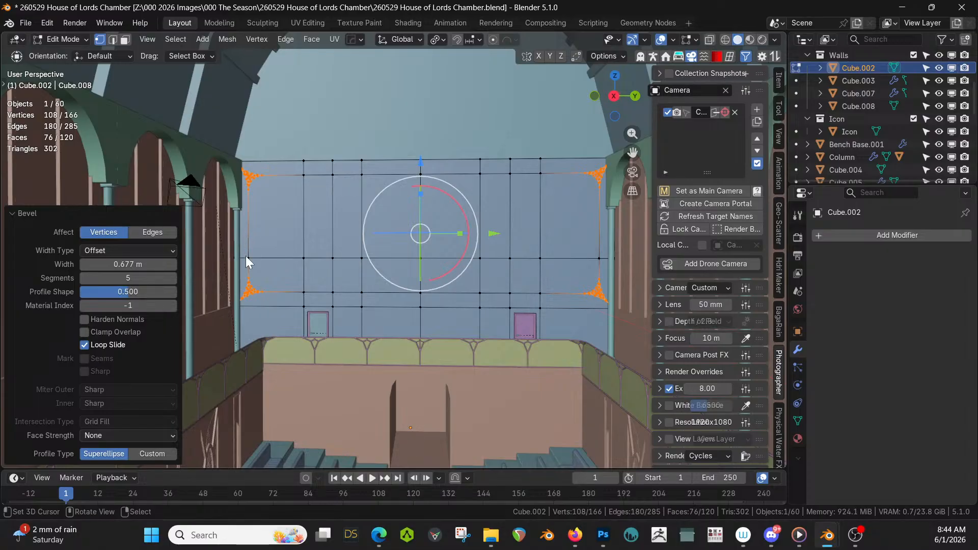
# Select all faces inside the rounded panel and inset them about 0.106 m with Select Outer enabled to keep the border ring selected
pyautogui.press('3')
pyautogui.click(270, 232)
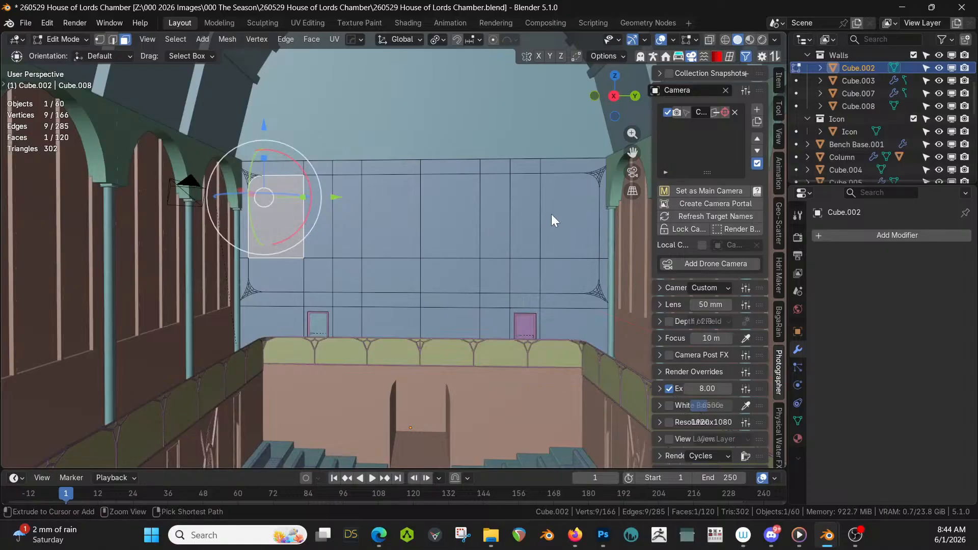
pyautogui.keyDown('ctrl'); pyautogui.click(551, 215); pyautogui.keyUp('ctrl')
pyautogui.keyDown('ctrl'); pyautogui.click(277, 272); pyautogui.keyUp('ctrl')
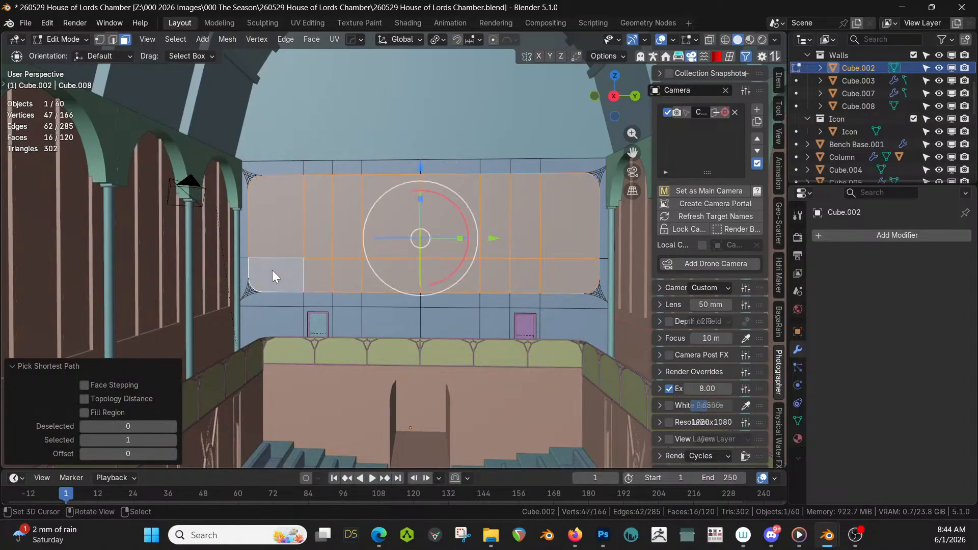
pyautogui.press('KP_Decimal')
pyautogui.moveTo(357, 290); pyautogui.dragTo(444, 276, button='middle')
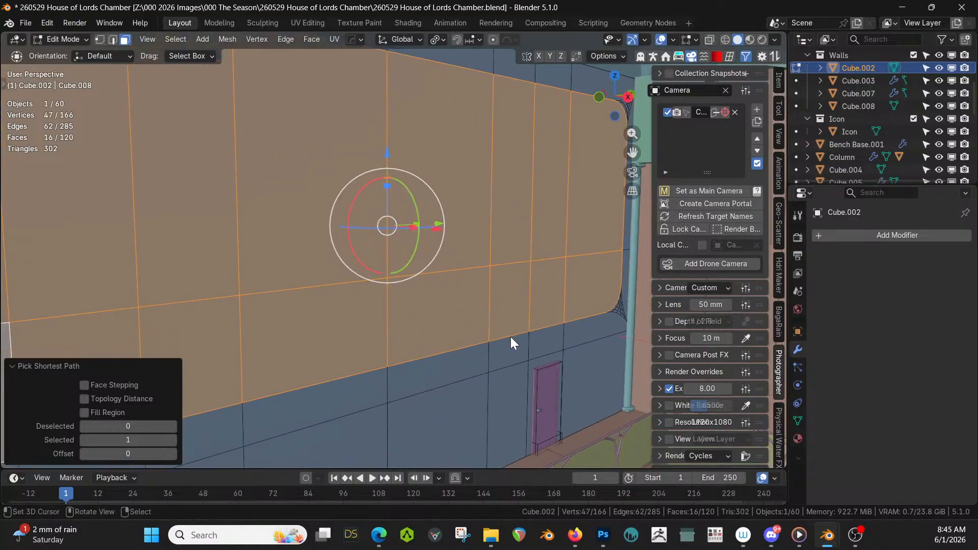
pyautogui.press('i')
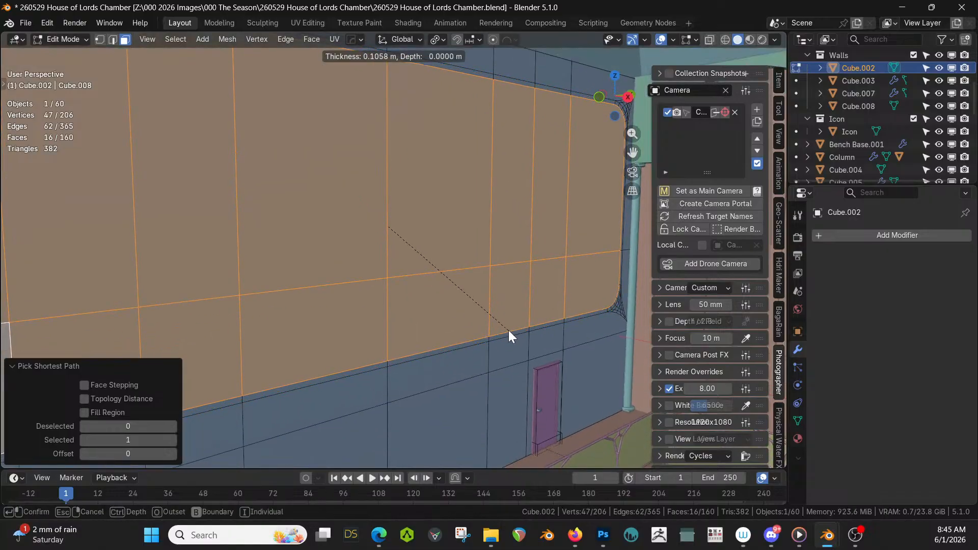
pyautogui.click(508, 330)
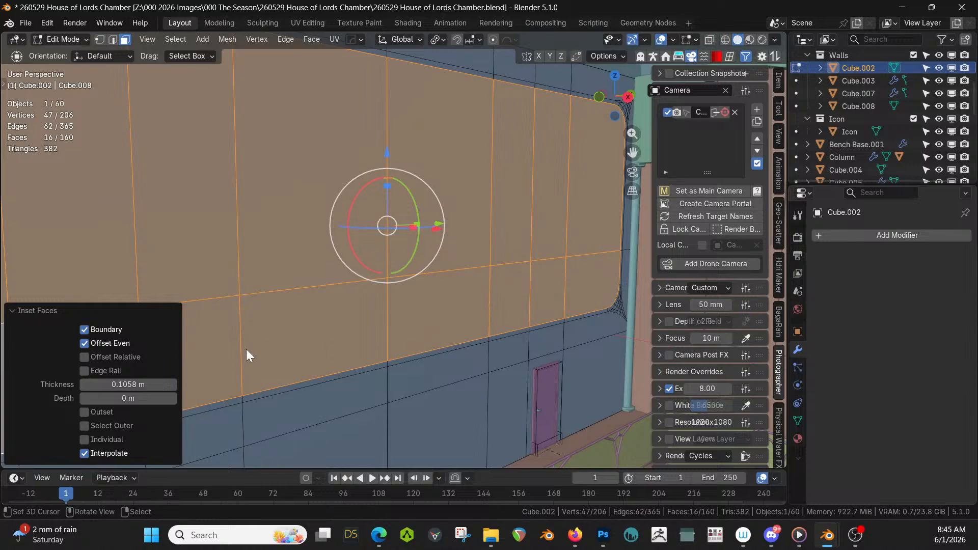
pyautogui.click(96, 427)
# Extrude the selected border ring outward by 0.05 m to form a raised trim
pyautogui.moveTo(459, 364); pyautogui.dragTo(453, 360, button='middle')
pyautogui.press('e')
pyautogui.click(454, 363)
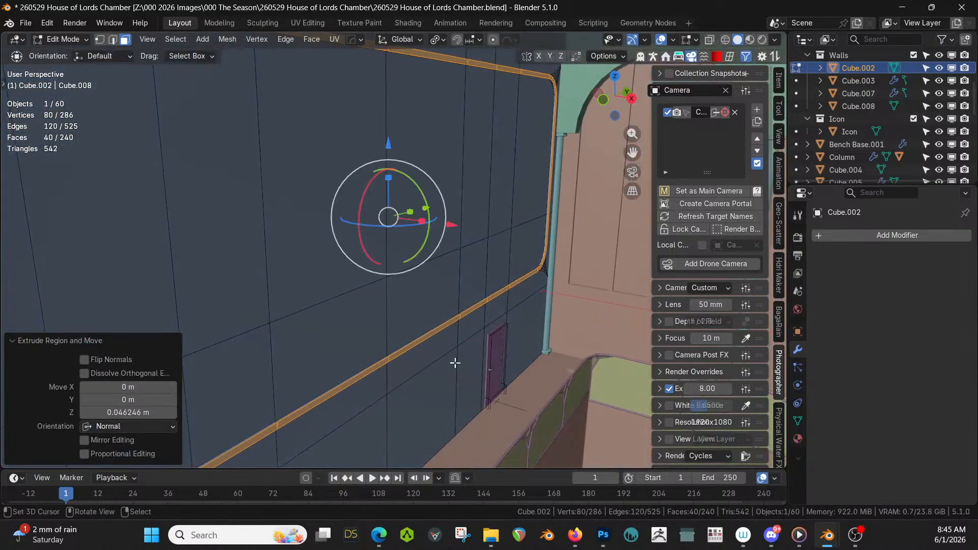
pyautogui.click(128, 412)
pyautogui.write('.0')
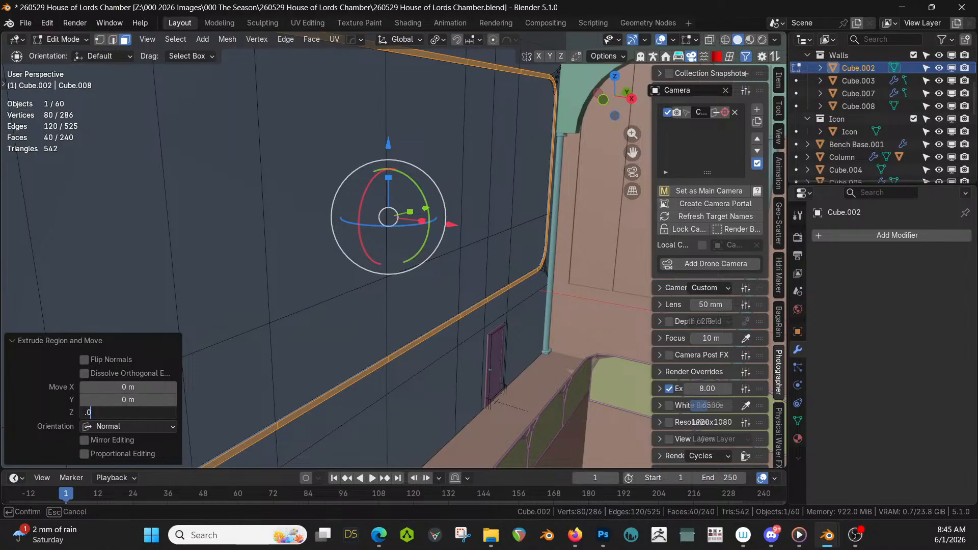
pyautogui.write('5')
pyautogui.press('Return')
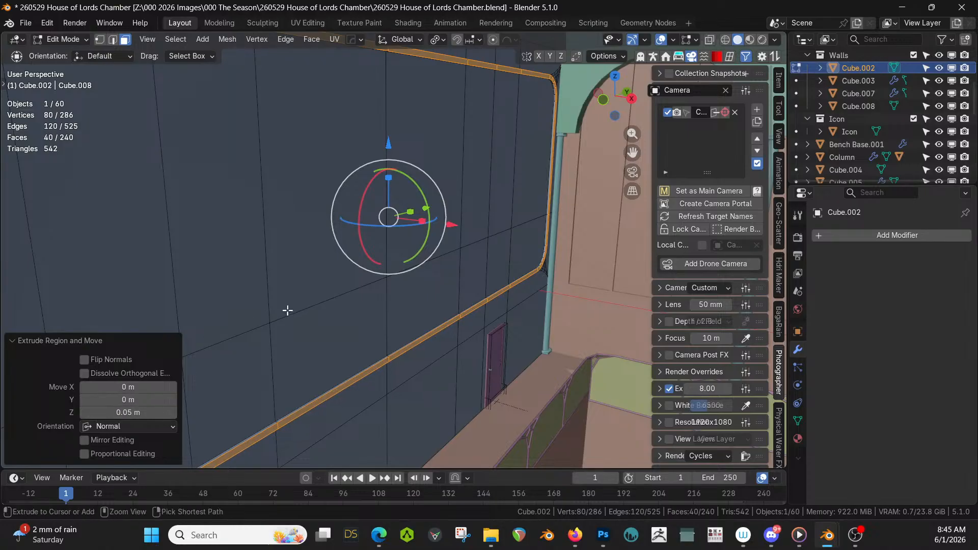
# Expand the selection to include the trim's side faces and add a new material slot using sy_brass_shiny
pyautogui.press('ctrl+KP_Add')
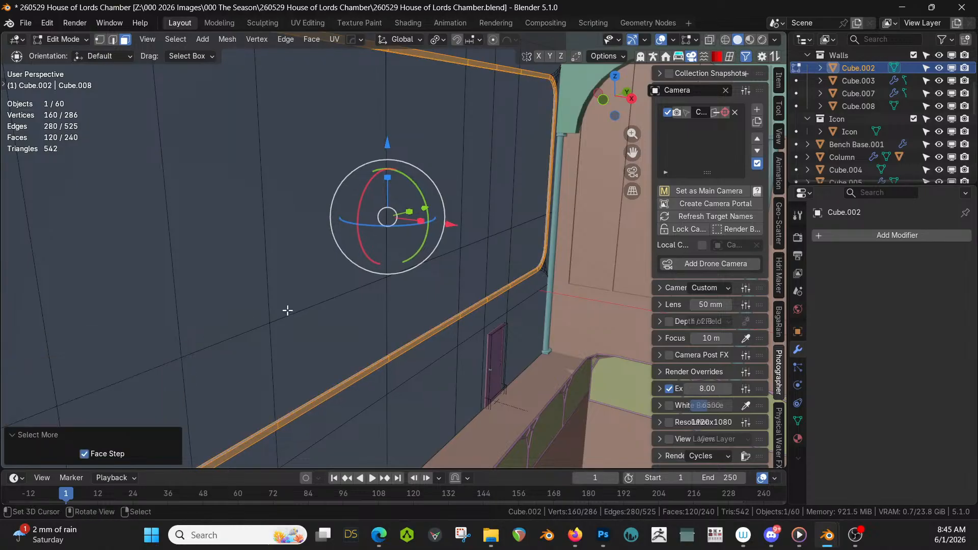
pyautogui.click(797, 439)
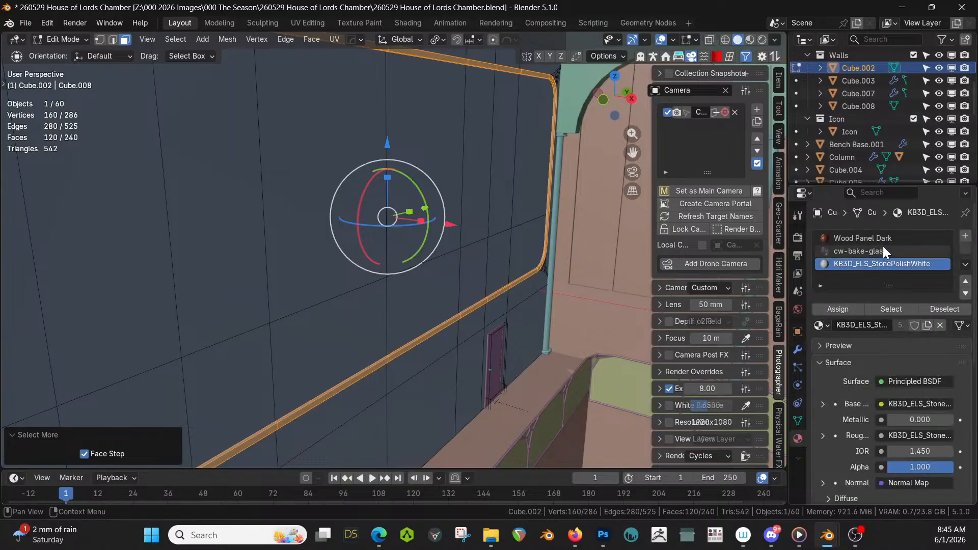
pyautogui.click(966, 237)
pyautogui.click(822, 325)
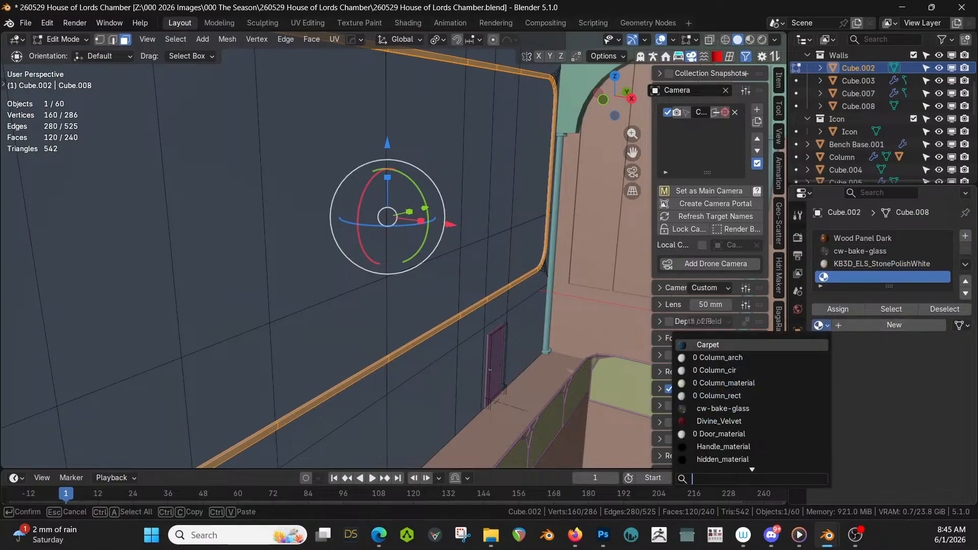
pyautogui.write('brass')
pyautogui.press('Return')
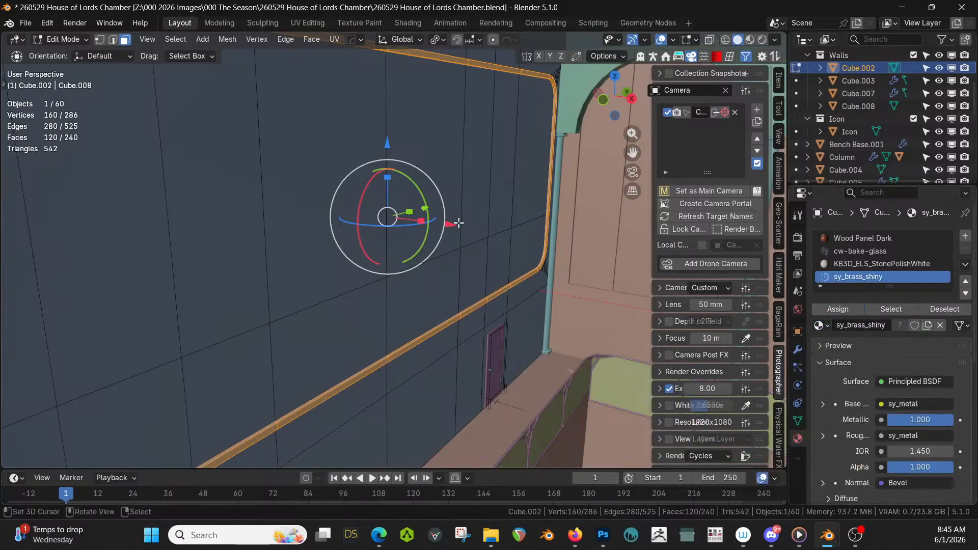
# Select all the wall faces inside the brass trim and add another empty material slot to the end wall
pyautogui.moveTo(432, 230); pyautogui.dragTo(502, 218, button='middle')
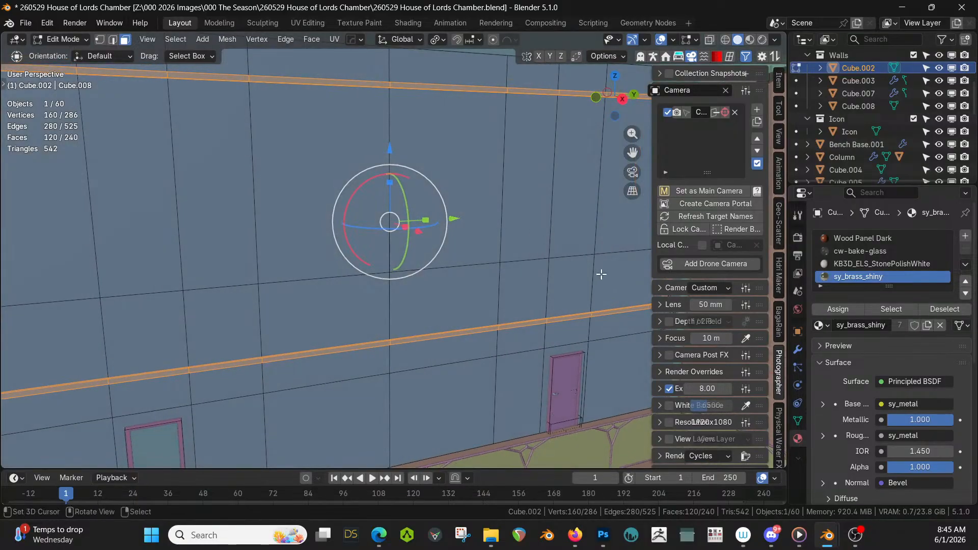
pyautogui.scroll(-3, 600, 273)
pyautogui.click(583, 275)
pyautogui.keyDown('ctrl'); pyautogui.click(184, 294); pyautogui.keyUp('ctrl')
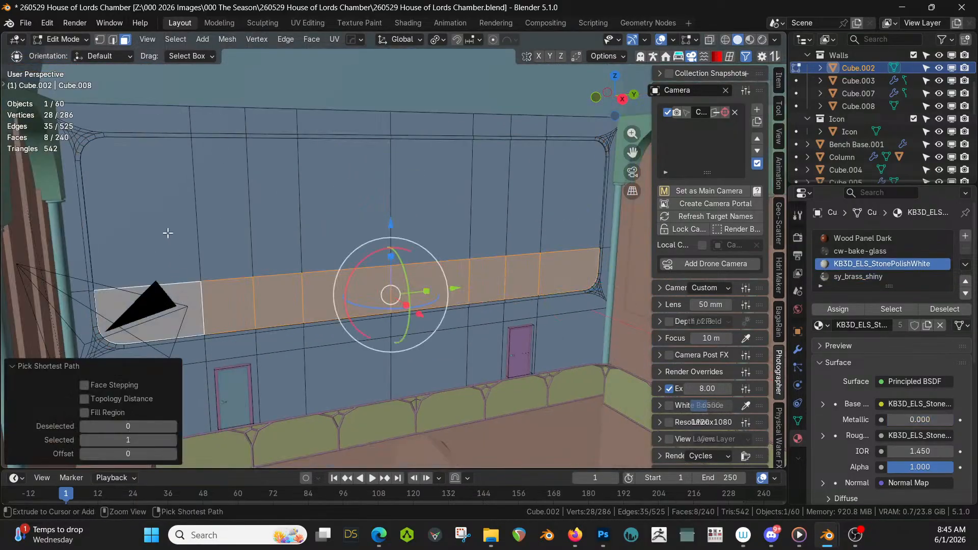
pyautogui.keyDown('ctrl'); pyautogui.click(166, 227); pyautogui.keyUp('ctrl')
pyautogui.keyDown('ctrl'); pyautogui.click(580, 185); pyautogui.keyUp('ctrl')
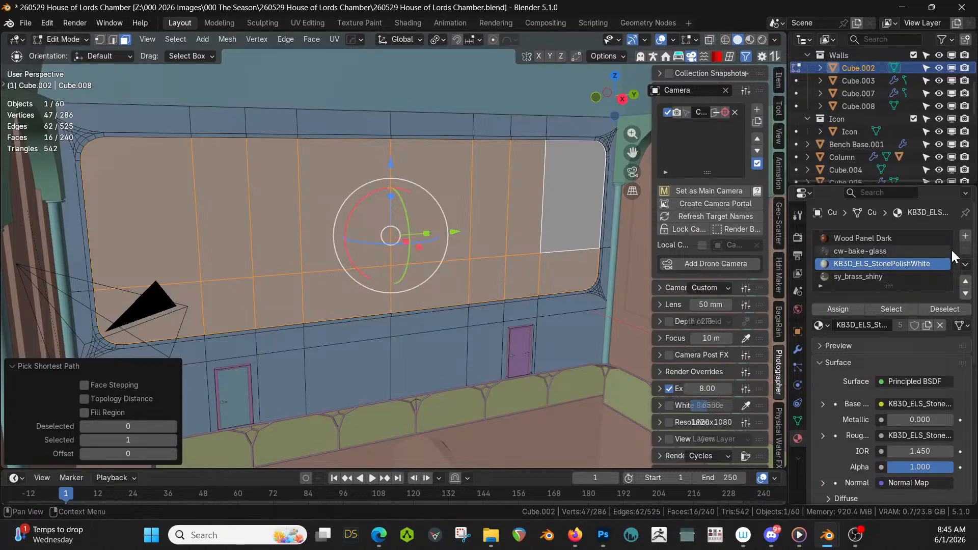
pyautogui.click(965, 236)
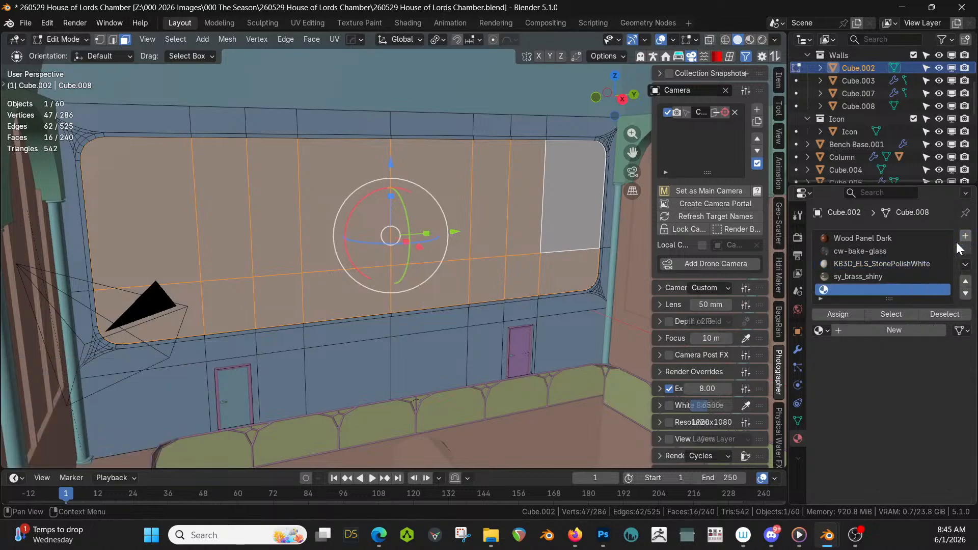
pyautogui.click(822, 330)
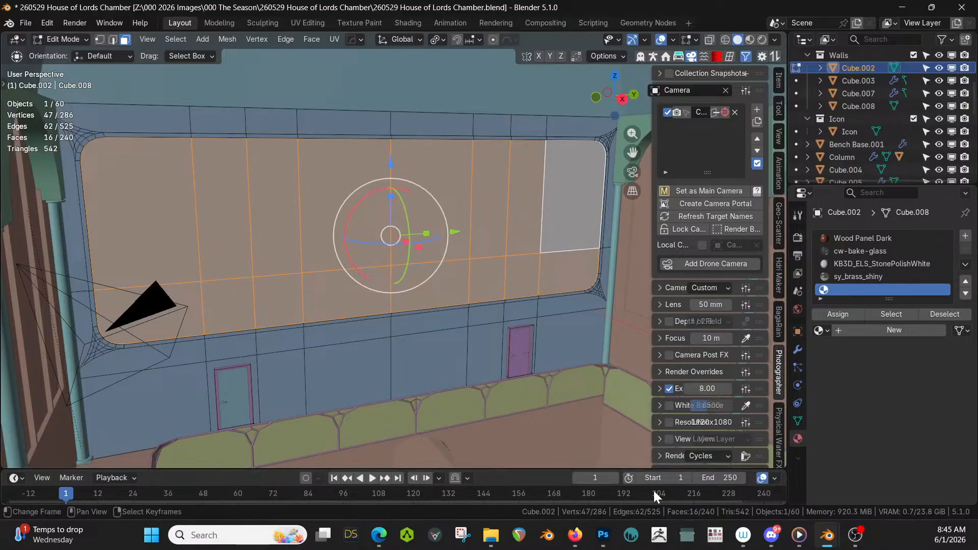
# Switch to the unsaved Blender window, dismiss the auto-save recovery dialog and open the recent file 260520 Study Hall.blend
pyautogui.moveTo(826, 538)
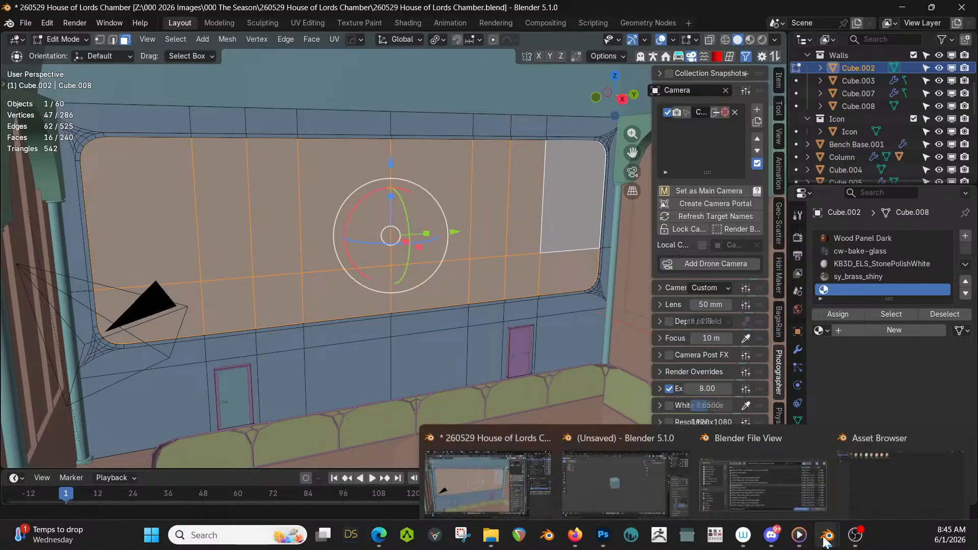
pyautogui.click(610, 485)
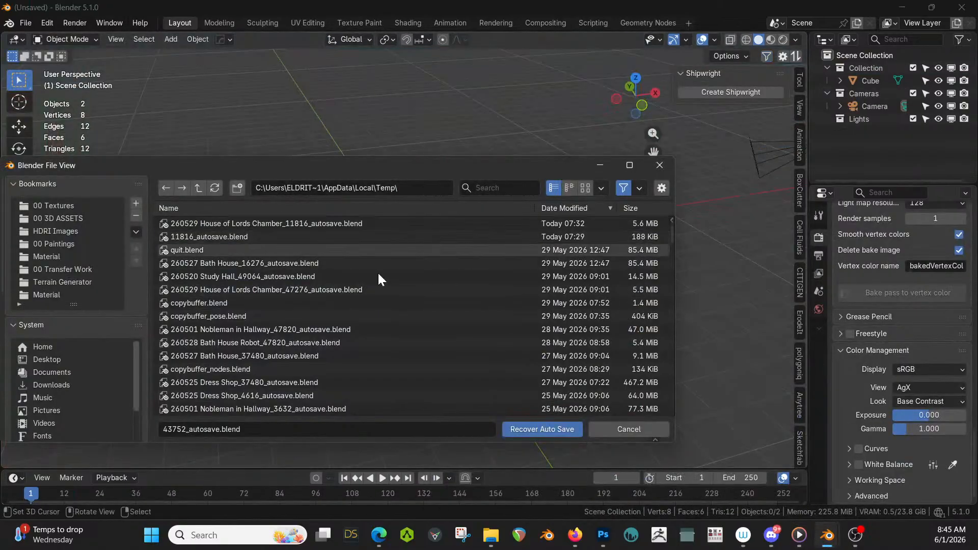
pyautogui.click(627, 429)
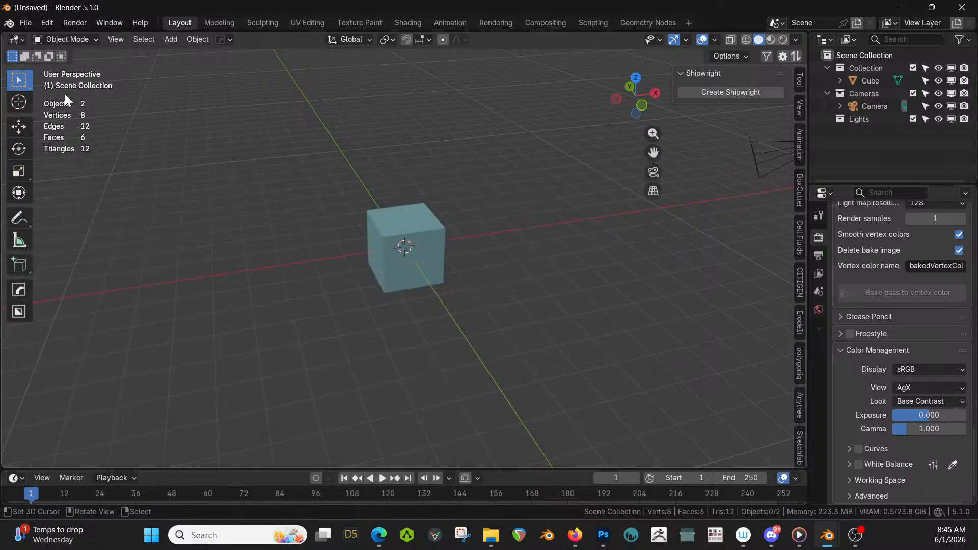
pyautogui.click(27, 22)
pyautogui.moveTo(57, 63)
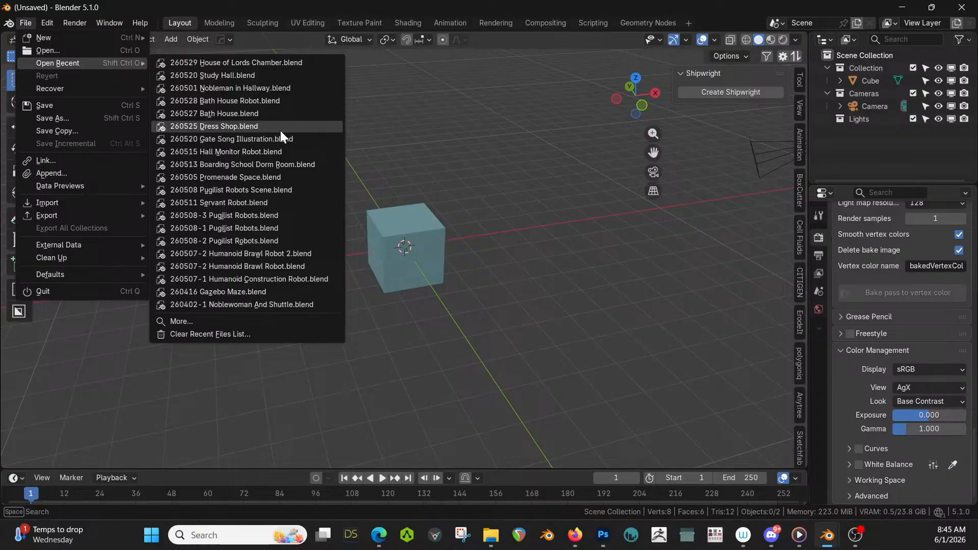
pyautogui.click(248, 75)
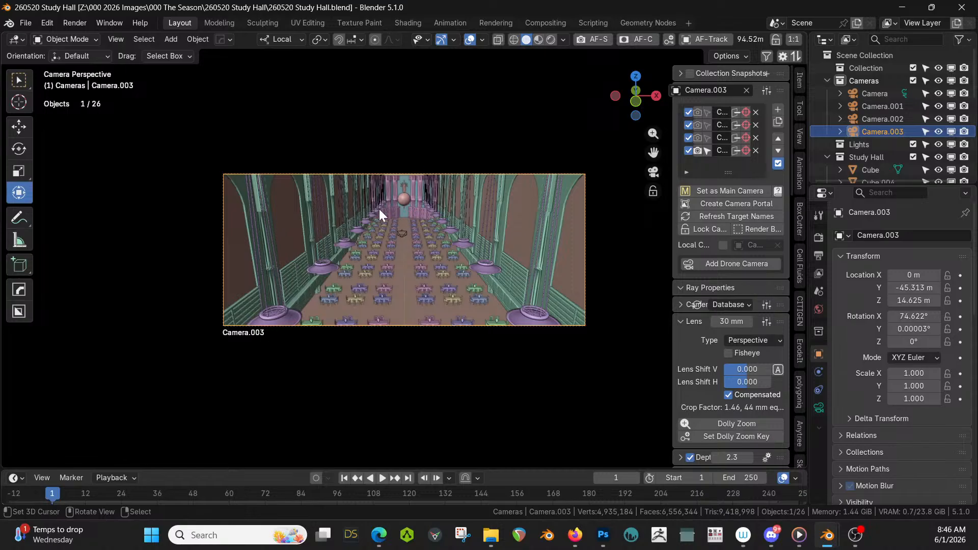
# Edit the Study Hall's main building mesh and select a recessed ceiling panel face above the hall
pyautogui.moveTo(379, 209); pyautogui.dragTo(390, 237, button='middle')
pyautogui.scroll(3, 381, 178)
pyautogui.keyDown('shift'); pyautogui.moveTo(380, 128); pyautogui.dragTo(378, 160, button='middle'); pyautogui.keyUp('shift')
pyautogui.click(377, 143)
pyautogui.press('Tab')
pyautogui.click(378, 143)
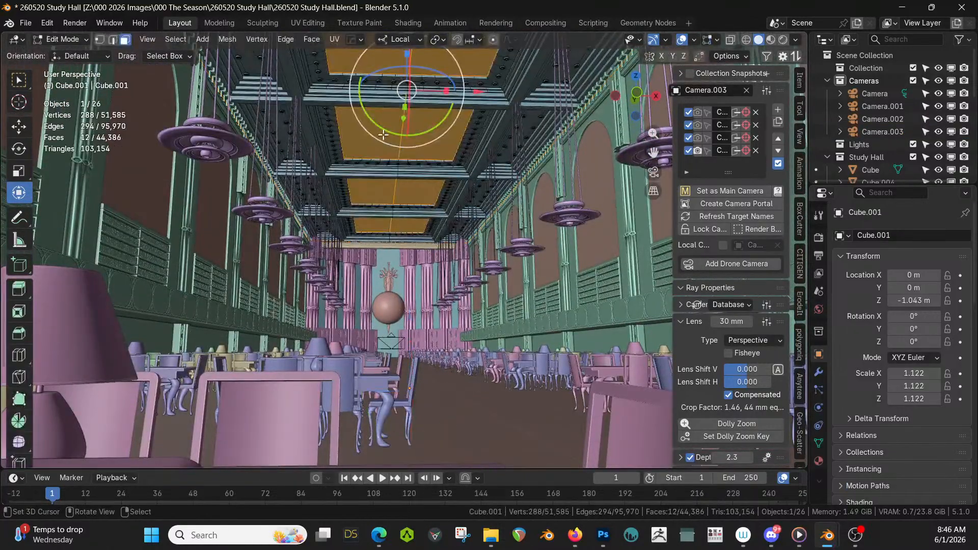
# Check the ceiling panel's material, return to the House of Lords Chamber file and browse to 260520 Study Hall.blend as the append source
pyautogui.click(818, 460)
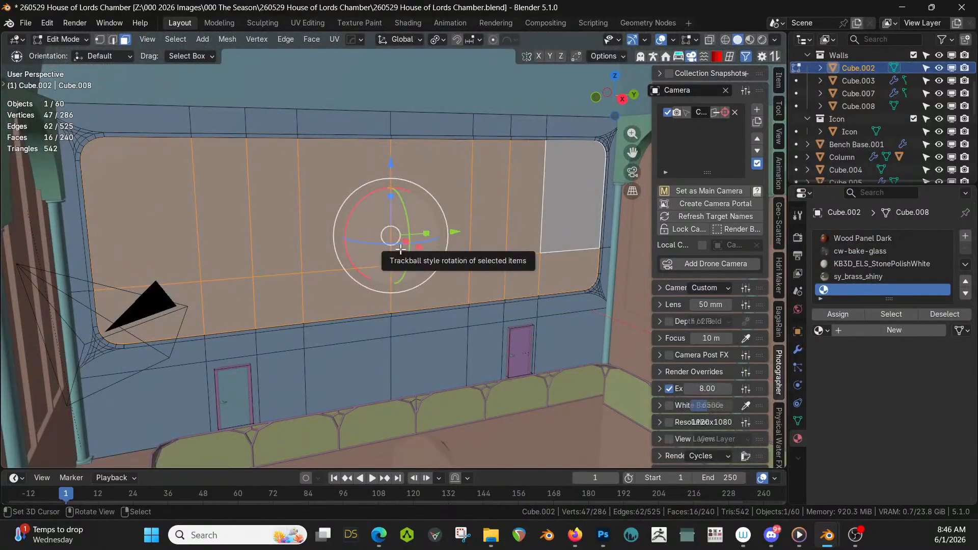
pyautogui.press('Tab')
pyautogui.press('F4')
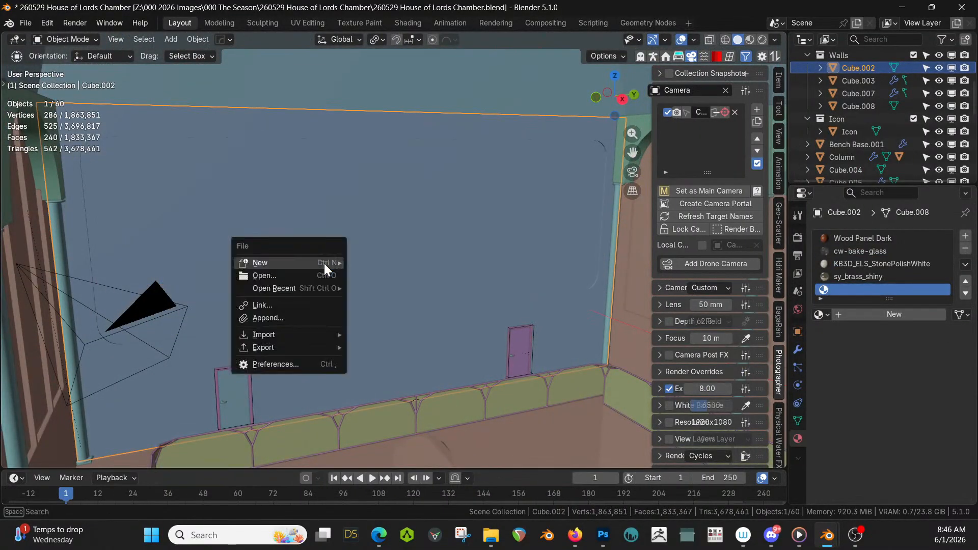
pyautogui.click(276, 316)
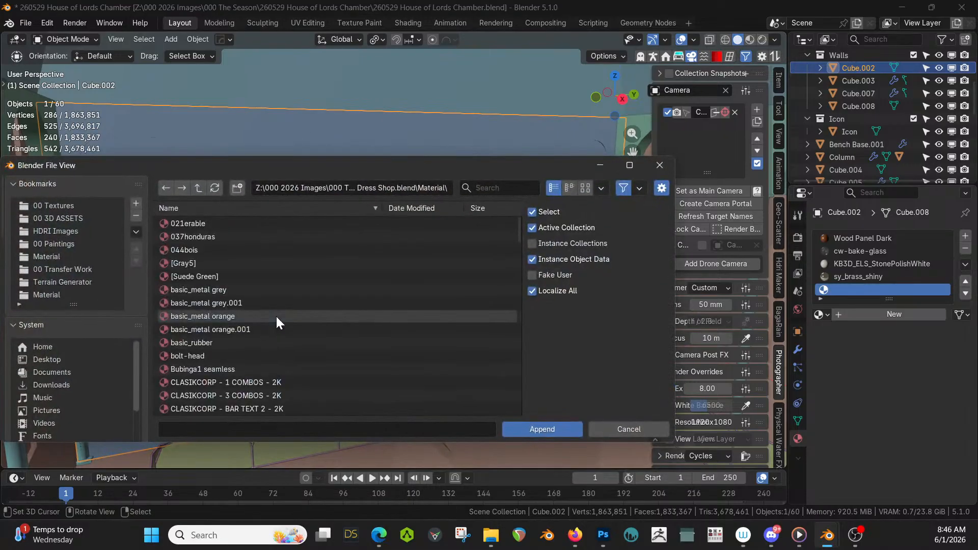
pyautogui.click(197, 187)
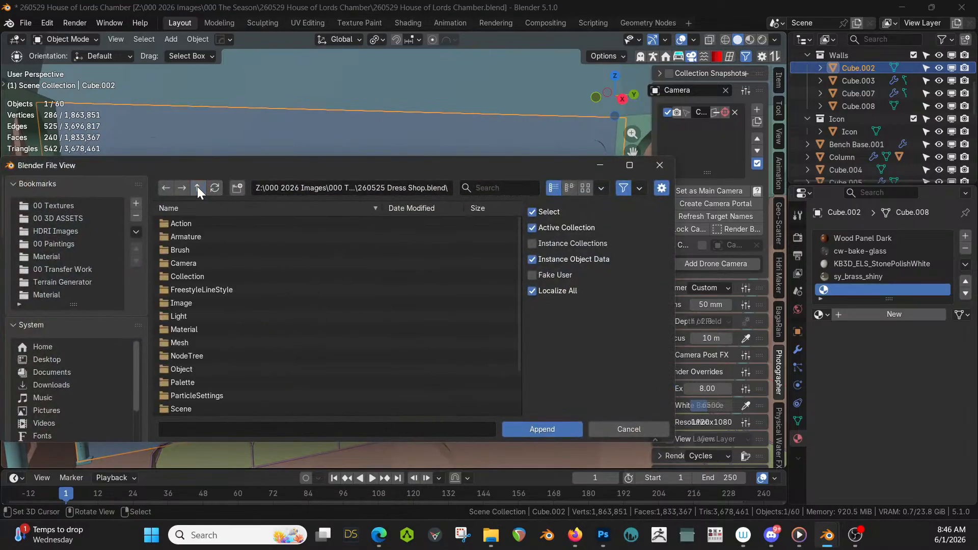
pyautogui.click(197, 187)
pyautogui.click(197, 188)
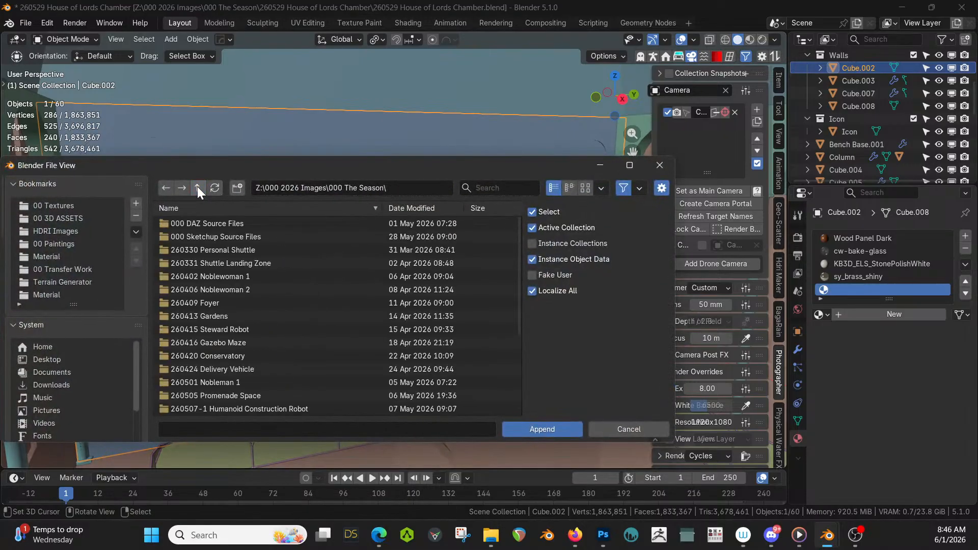
pyautogui.click(265, 208)
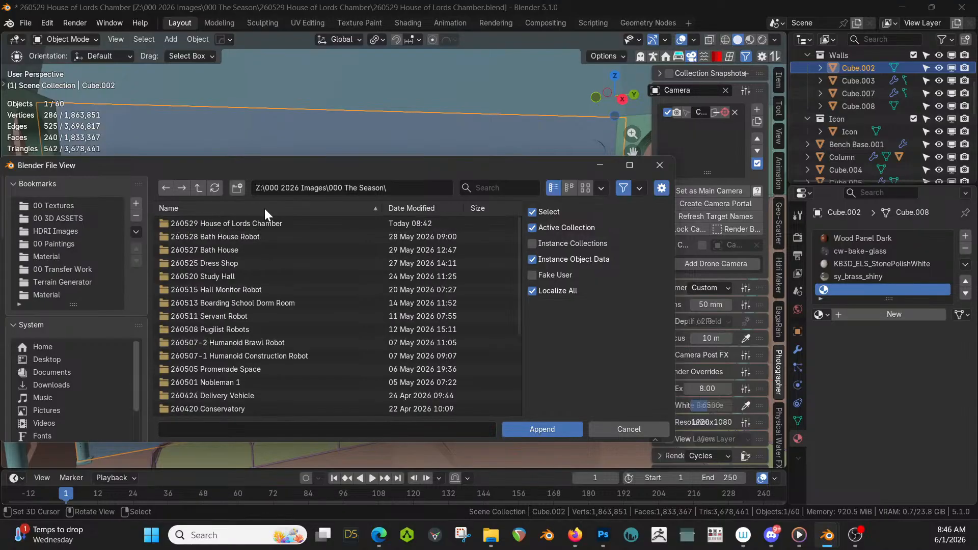
pyautogui.doubleClick(225, 274)
pyautogui.doubleClick(225, 224)
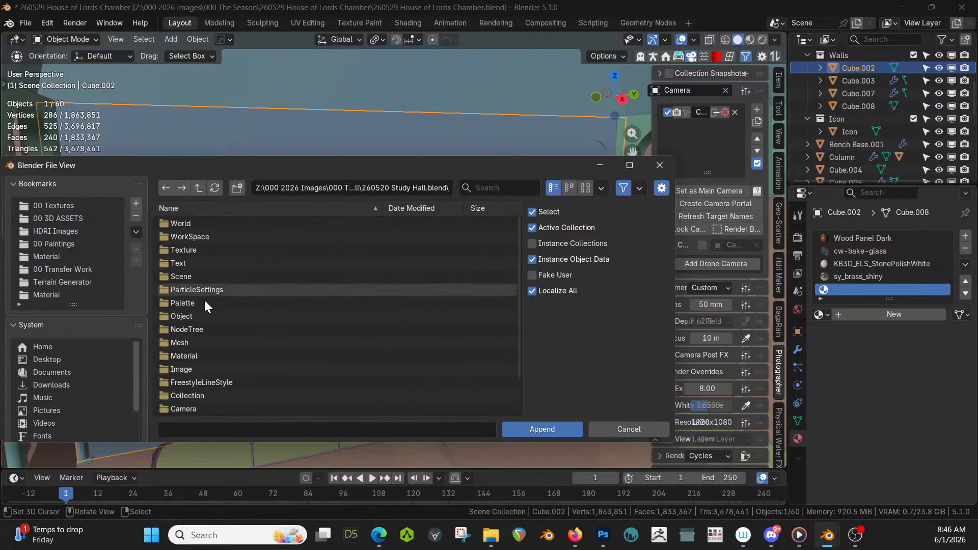
# Search the Study Hall file's materials for "spac" and append the Outer Space material
pyautogui.doubleClick(191, 355)
pyautogui.click(488, 189)
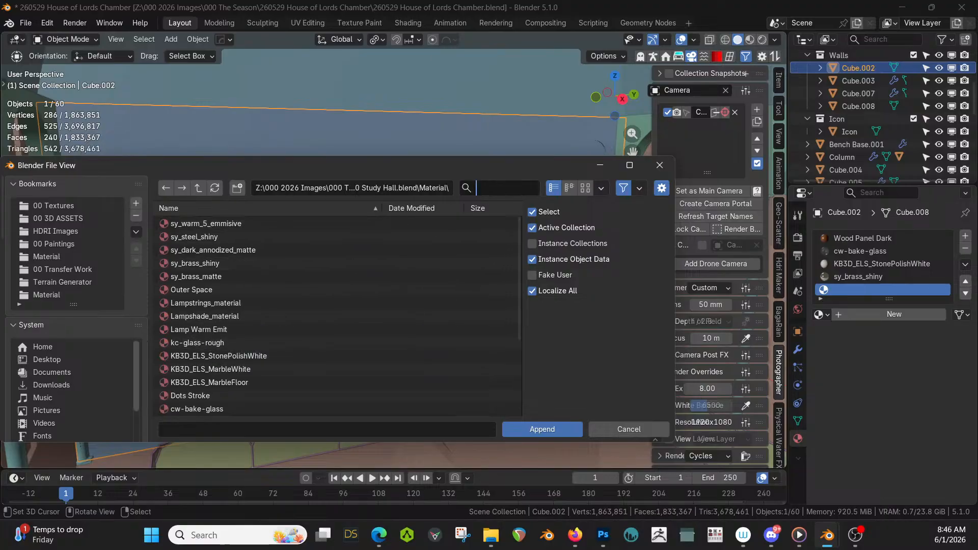
pyautogui.write('spac')
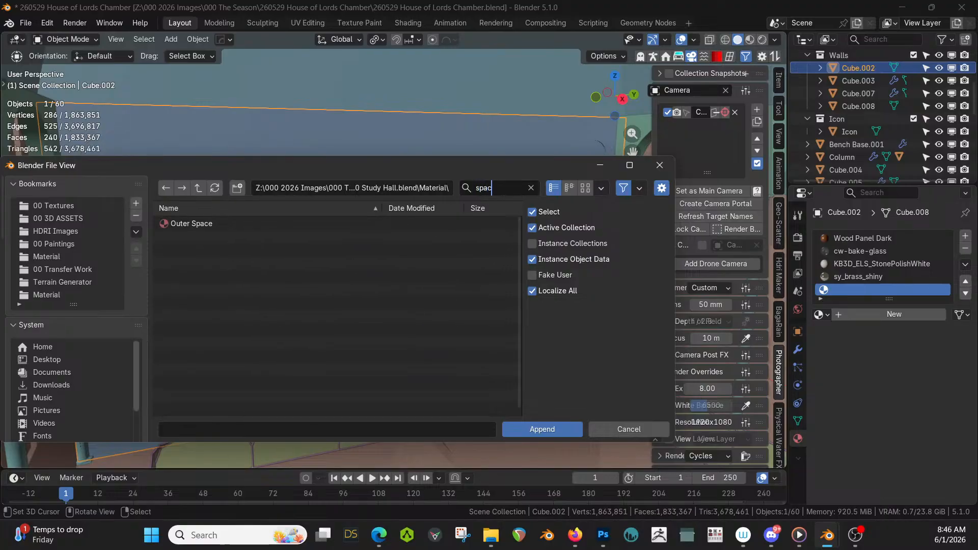
pyautogui.doubleClick(198, 224)
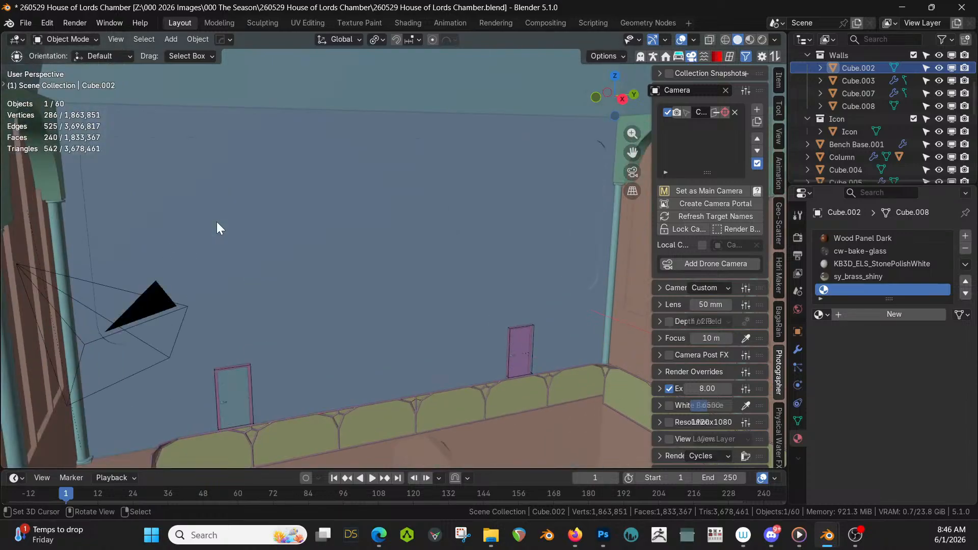
# Put the Outer Space material in the end wall's empty slot and preview the wall in rendered shading
pyautogui.press('Tab')
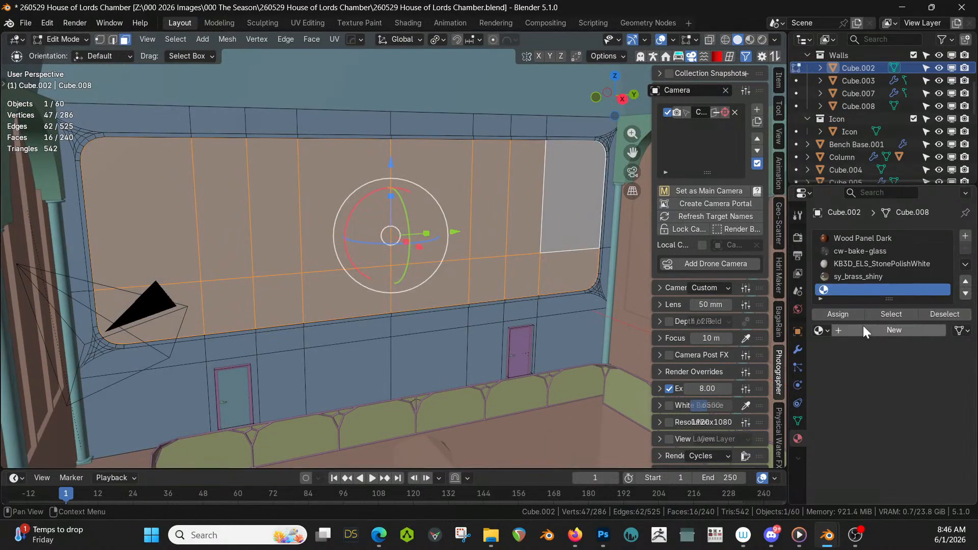
pyautogui.click(821, 331)
pyautogui.write('out')
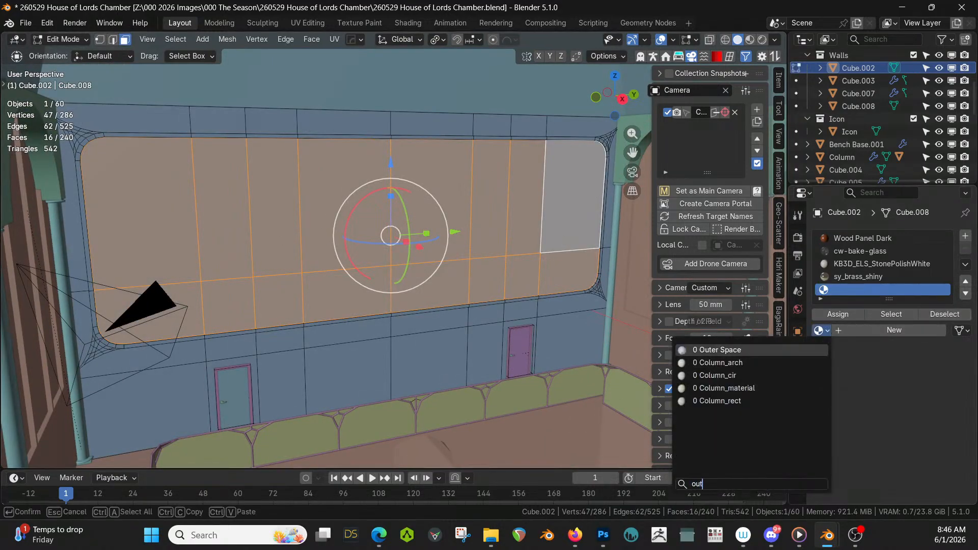
pyautogui.press('Return')
pyautogui.press('Tab')
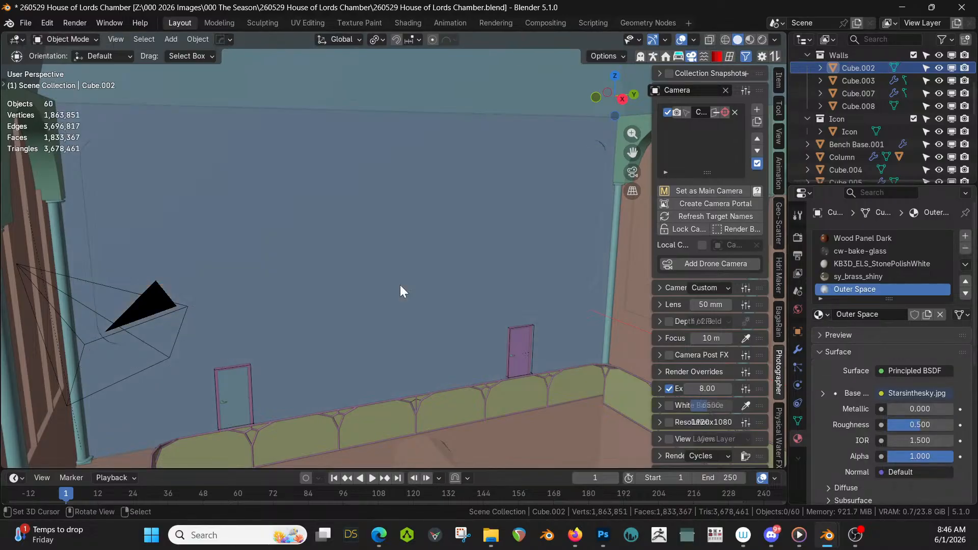
pyautogui.press('z')
pyautogui.press('8')
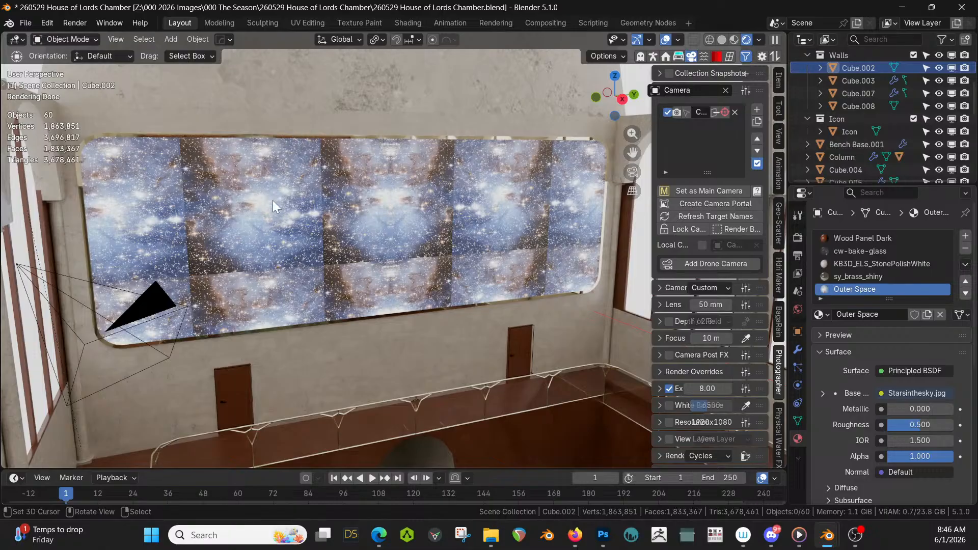
# Switch to the UV editing workspace and unwrap the selected inset panel faces with Cube Projection
pyautogui.click(311, 22)
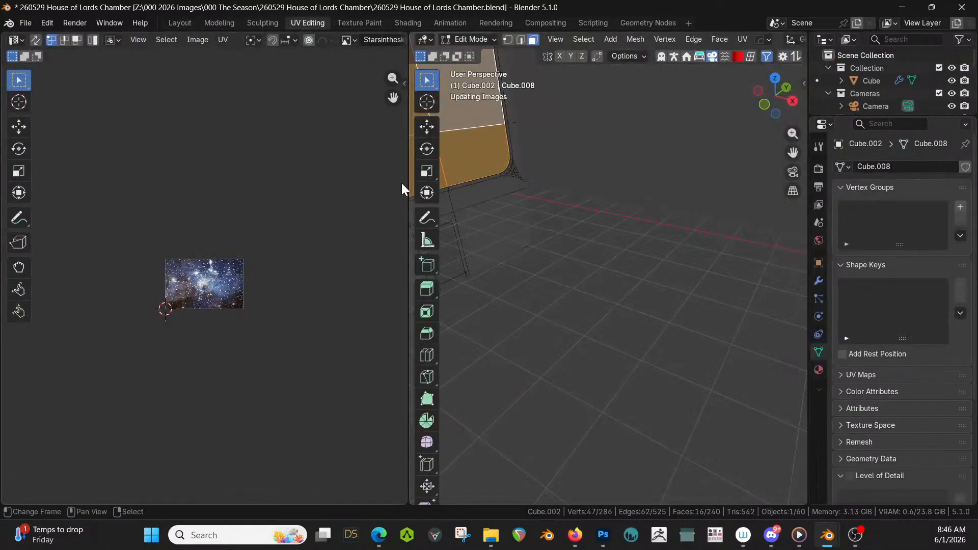
pyautogui.scroll(2, 583, 227)
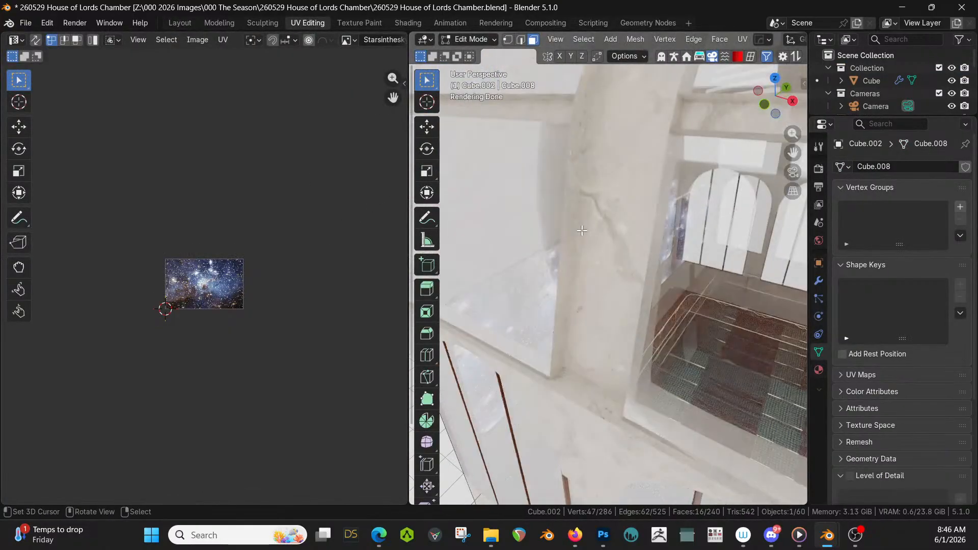
pyautogui.moveTo(582, 227); pyautogui.dragTo(509, 202, button='middle')
pyautogui.scroll(1, 350, 273)
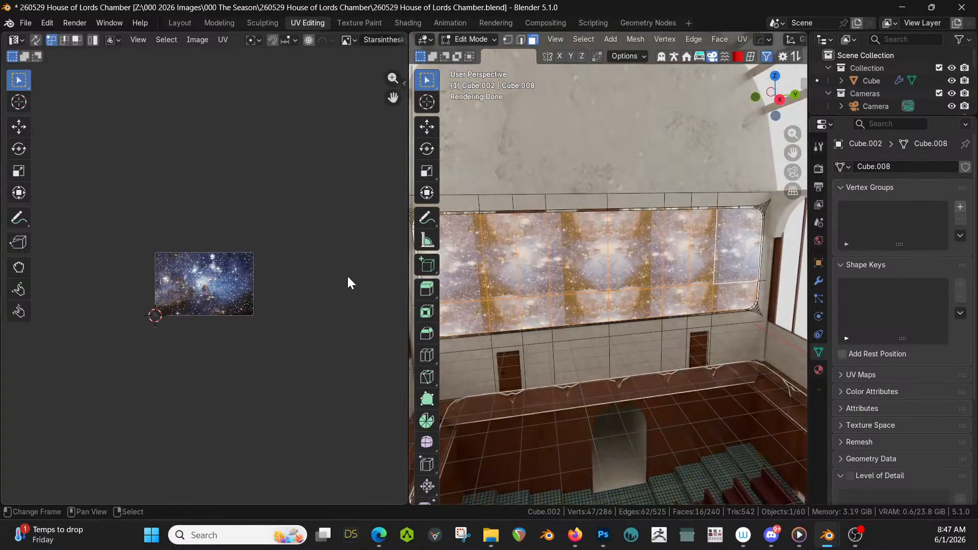
pyautogui.scroll(-2, 346, 274)
pyautogui.press('KP_Decimal')
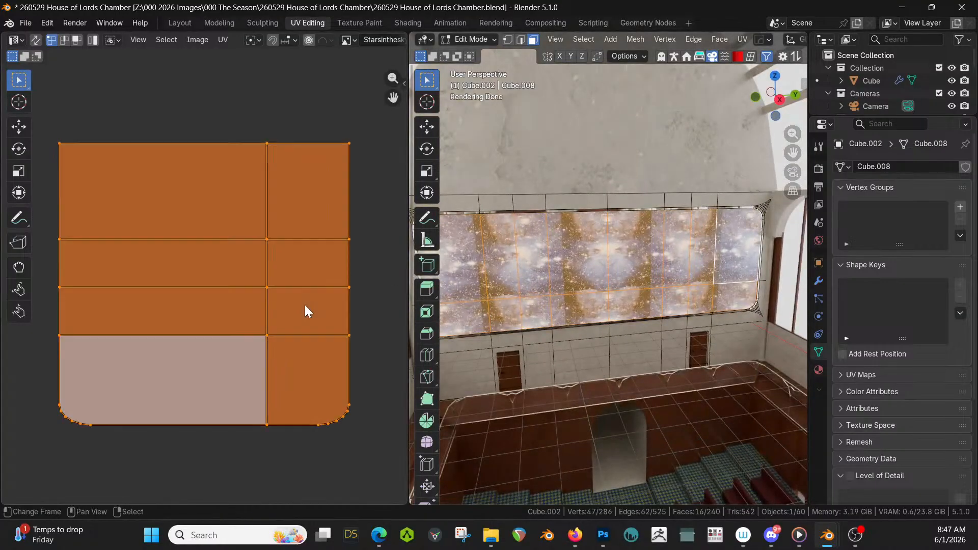
pyautogui.scroll(-10, 305, 305)
pyautogui.scroll(2, 304, 303)
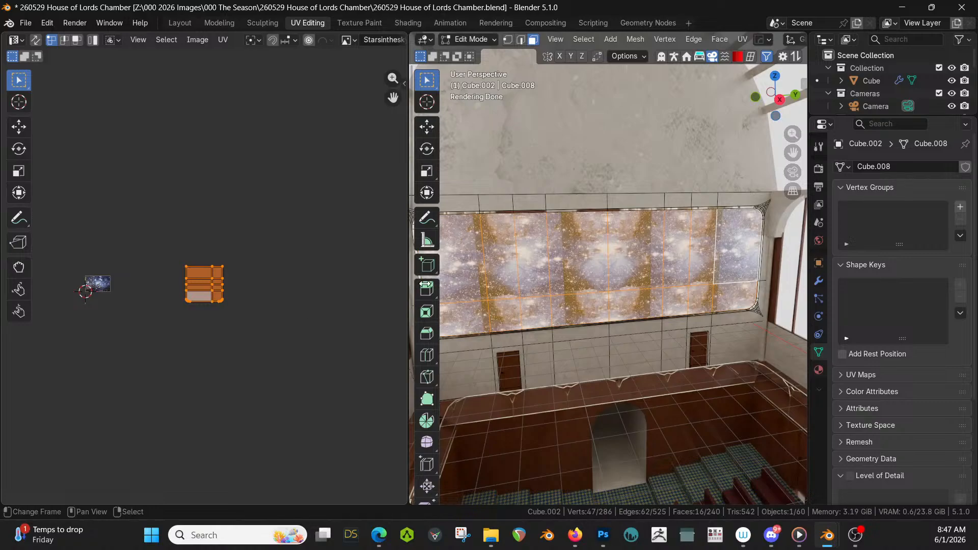
pyautogui.press('u')
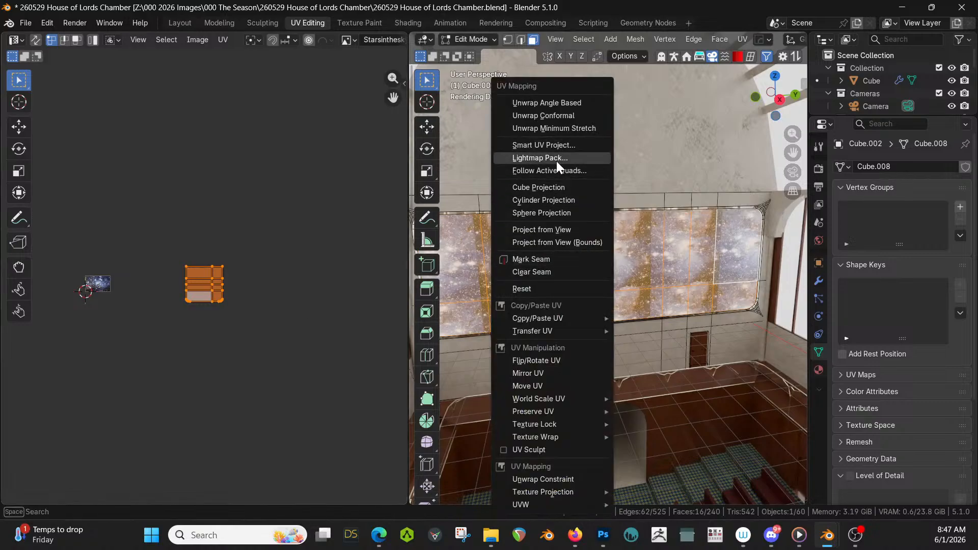
pyautogui.click(554, 188)
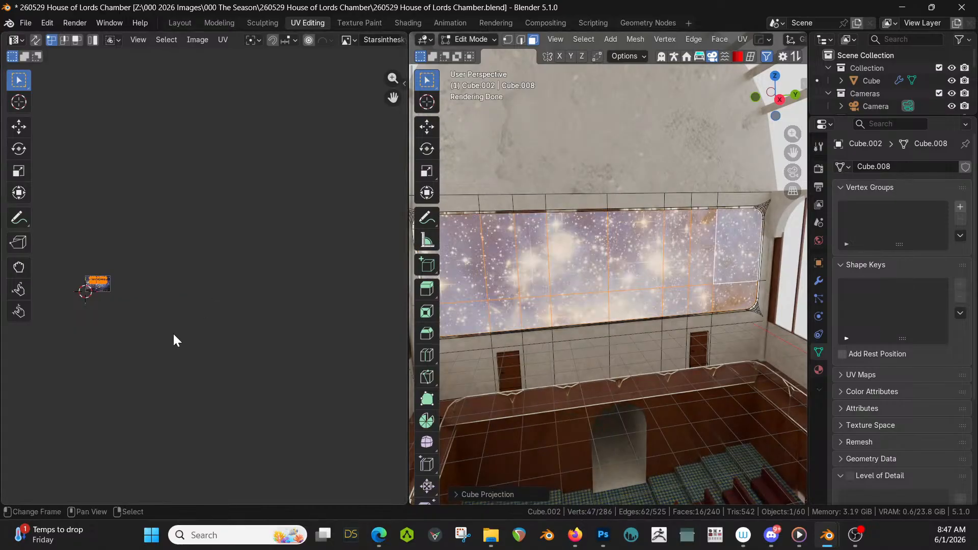
# Scale the panel's UVs by about 1.518 and again by about 1.019 to span the star image's width
pyautogui.press('KP_Decimal')
pyautogui.scroll(-5, 267, 343)
pyautogui.scroll(4, 275, 354)
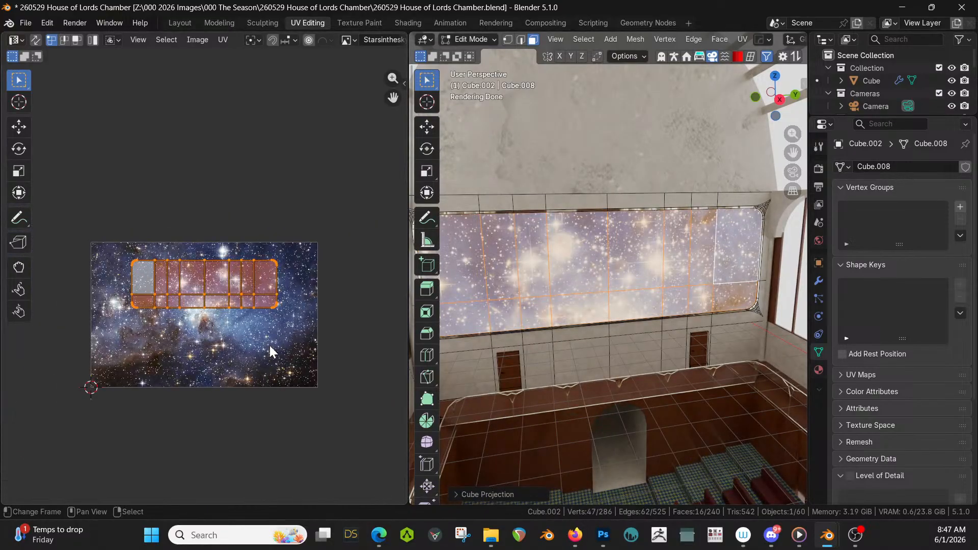
pyautogui.press('s')
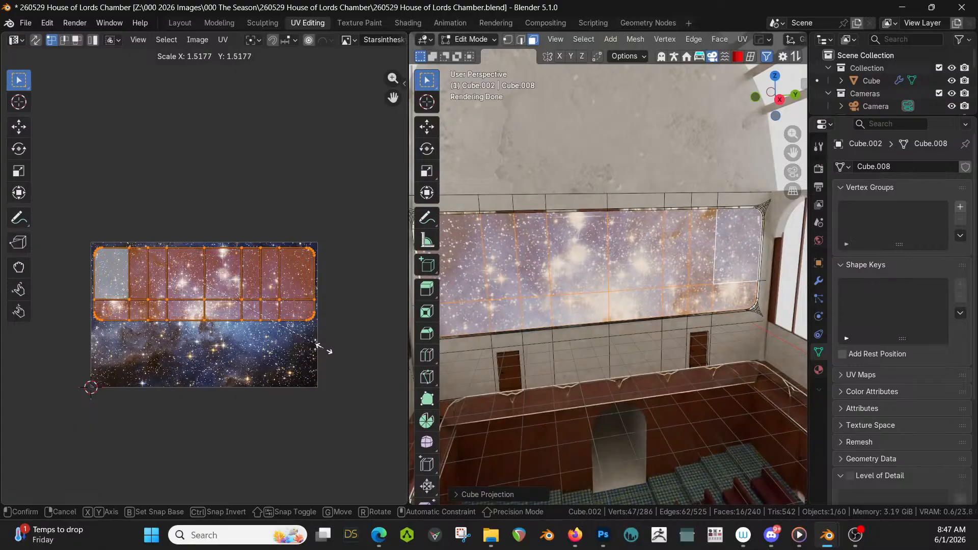
pyautogui.click(321, 348)
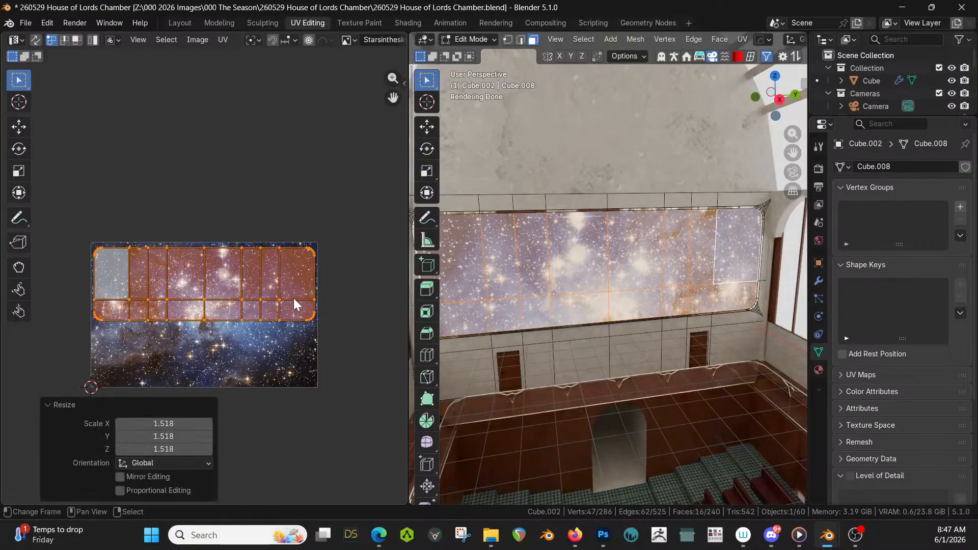
pyautogui.scroll(2, 300, 318)
pyautogui.press('s')
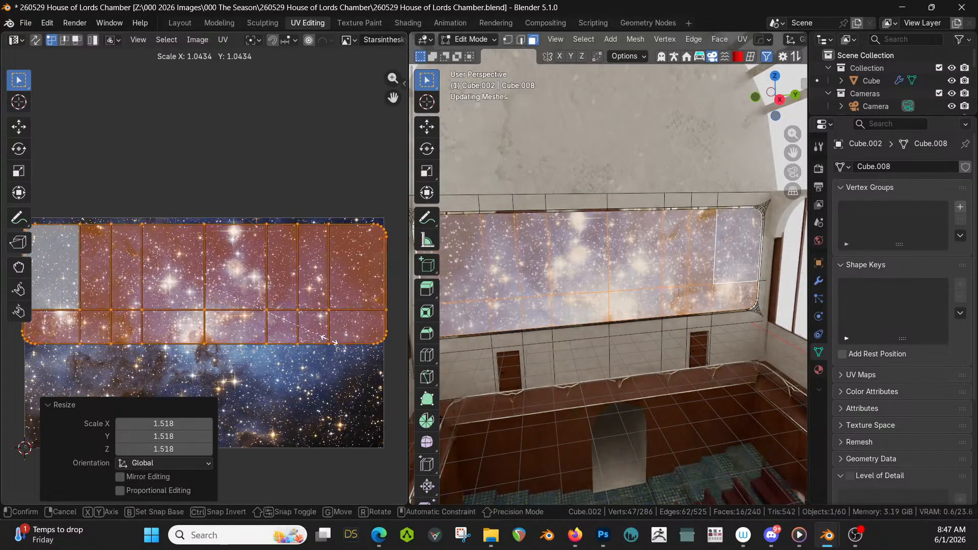
pyautogui.click(326, 341)
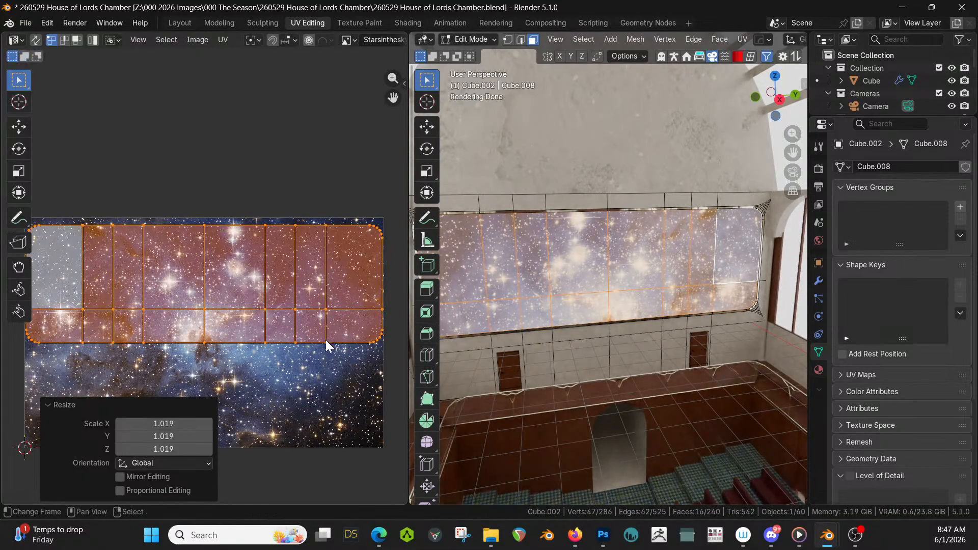
# Move the panel's UVs up about 0.027 to the star image's upper edge and check the panel in Object Mode
pyautogui.press('g')
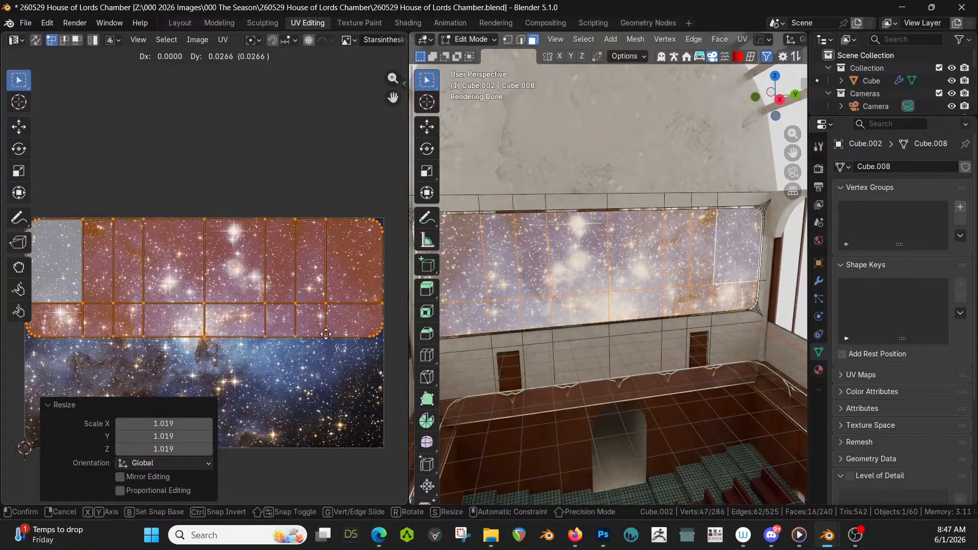
pyautogui.click(325, 334)
pyautogui.scroll(-2, 325, 335)
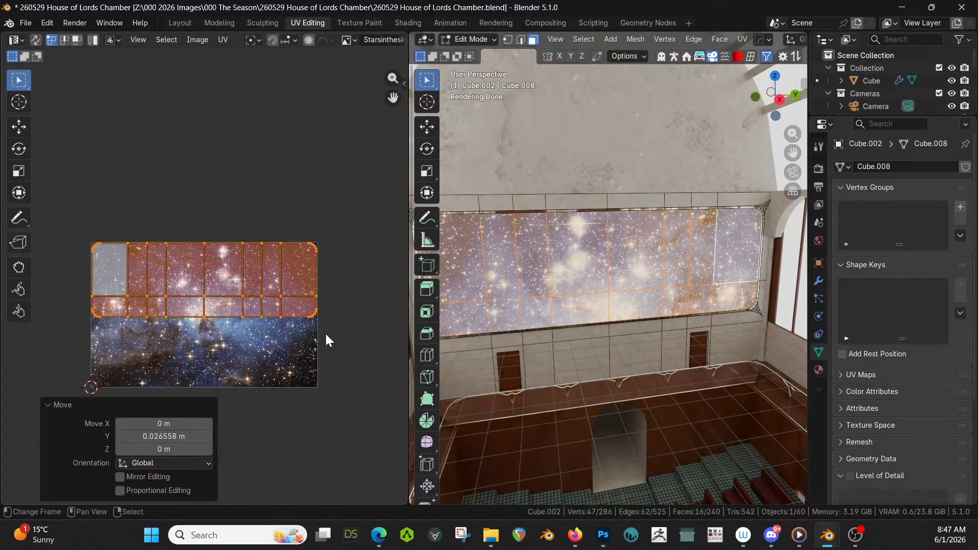
pyautogui.press('Tab')
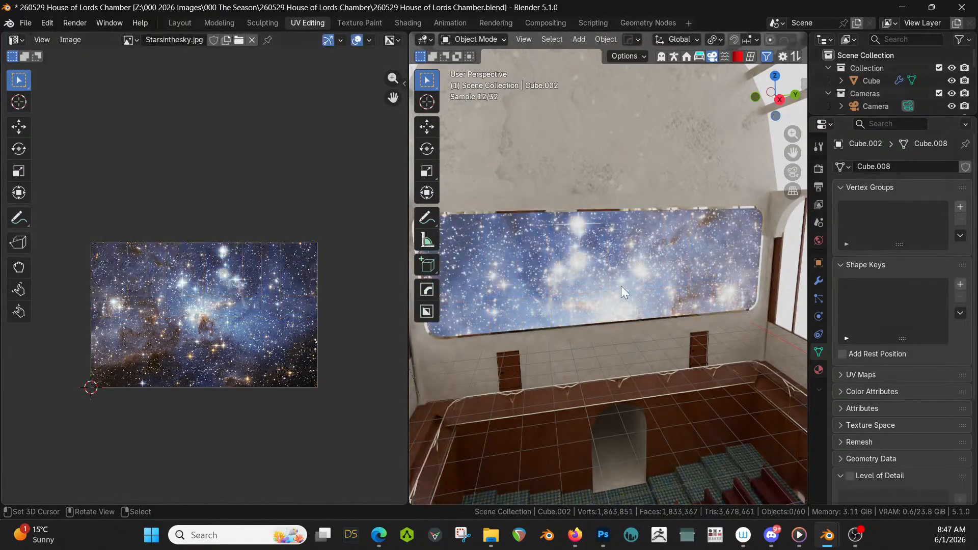
pyautogui.moveTo(621, 285); pyautogui.dragTo(609, 286, button='middle')
# Move the panel's UVs down about 0.478 along Y to the star image's lower edge, and return to the Layout workspace
pyautogui.press('Tab')
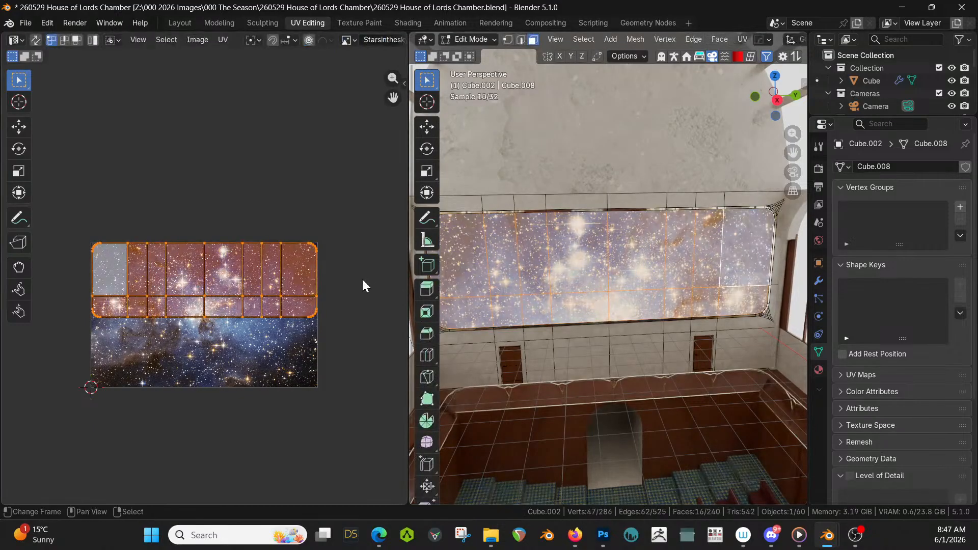
pyautogui.press('g')
pyautogui.press('y')
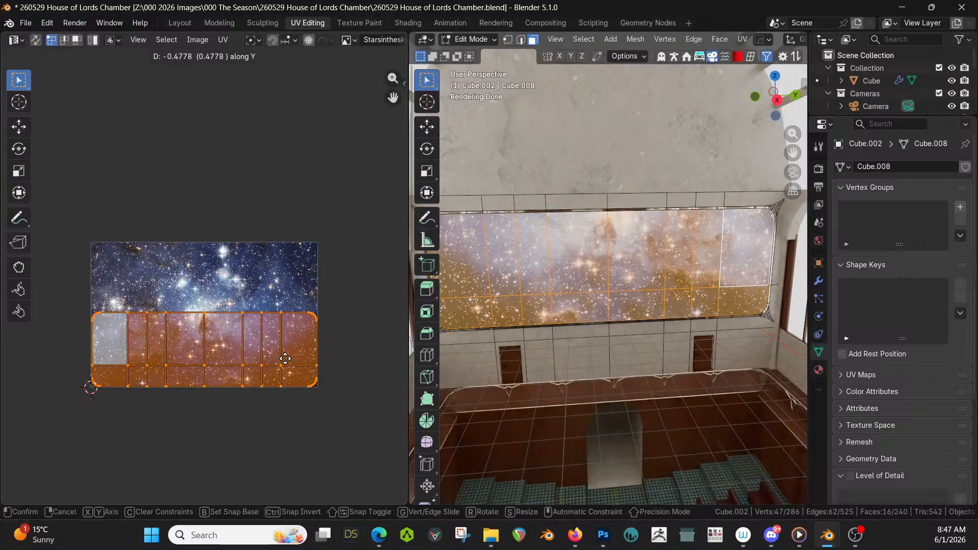
pyautogui.click(285, 358)
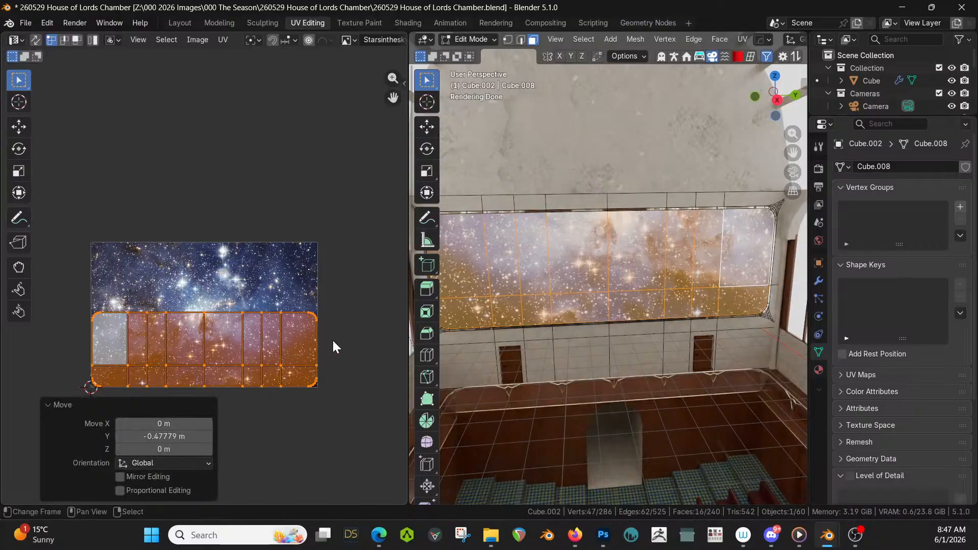
pyautogui.press('Tab')
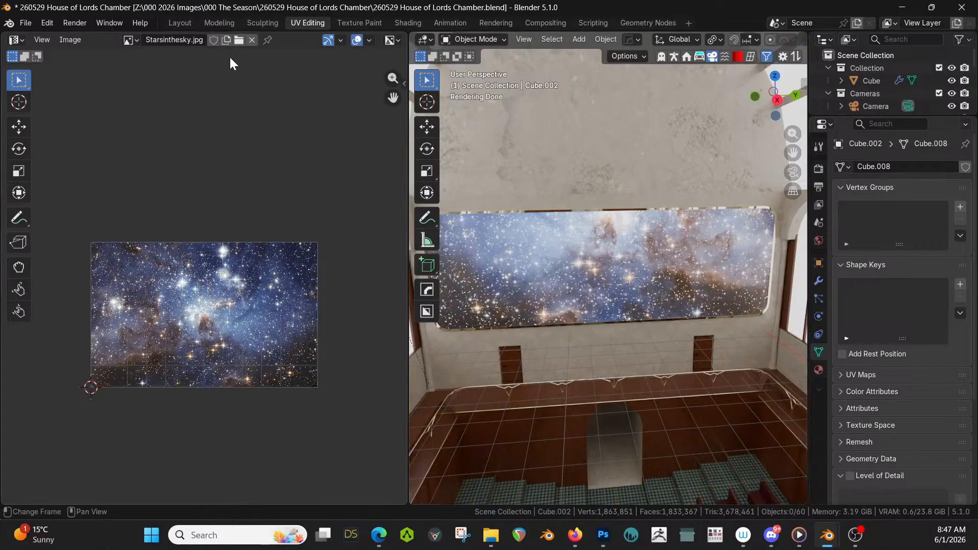
pyautogui.click(190, 23)
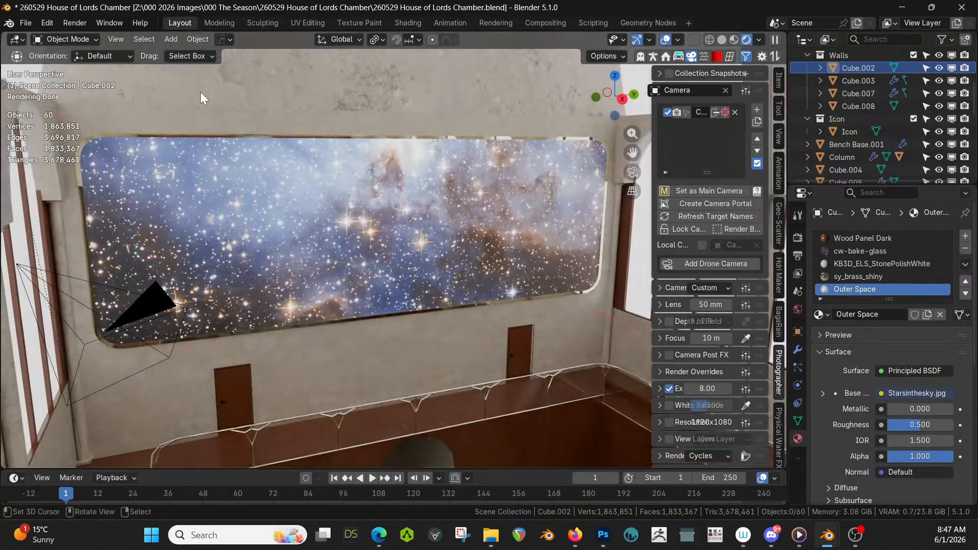
pyautogui.moveTo(224, 133); pyautogui.dragTo(518, 392, button='middle')
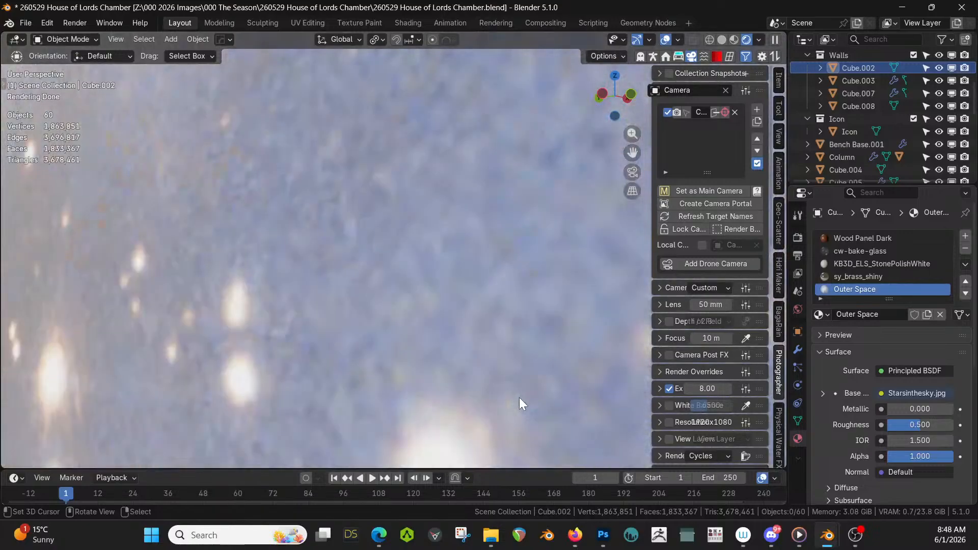
# Fly around the chamber and examine how the starfield panel and its brass trim look on the upper end wall
pyautogui.hotkey('shift', '`')
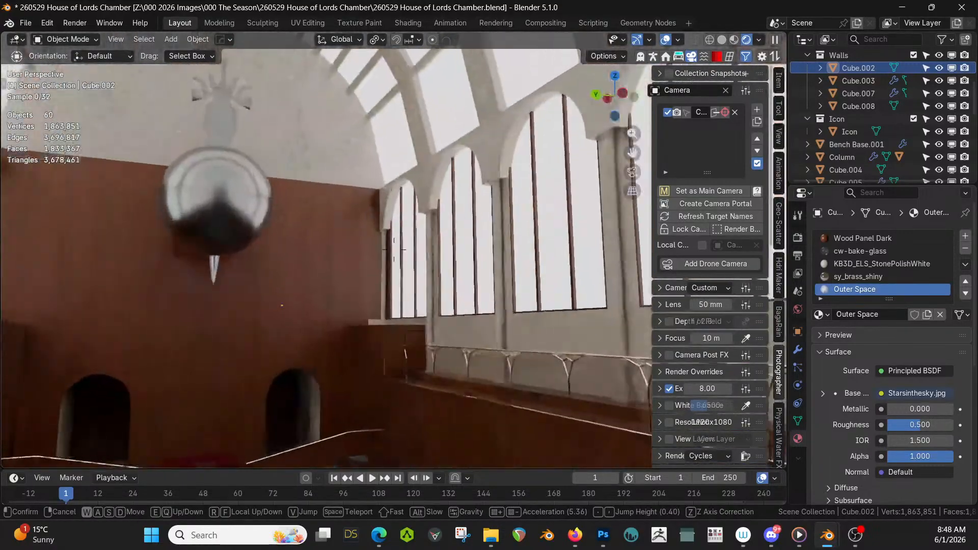
pyautogui.press('w')
pyautogui.press('s')
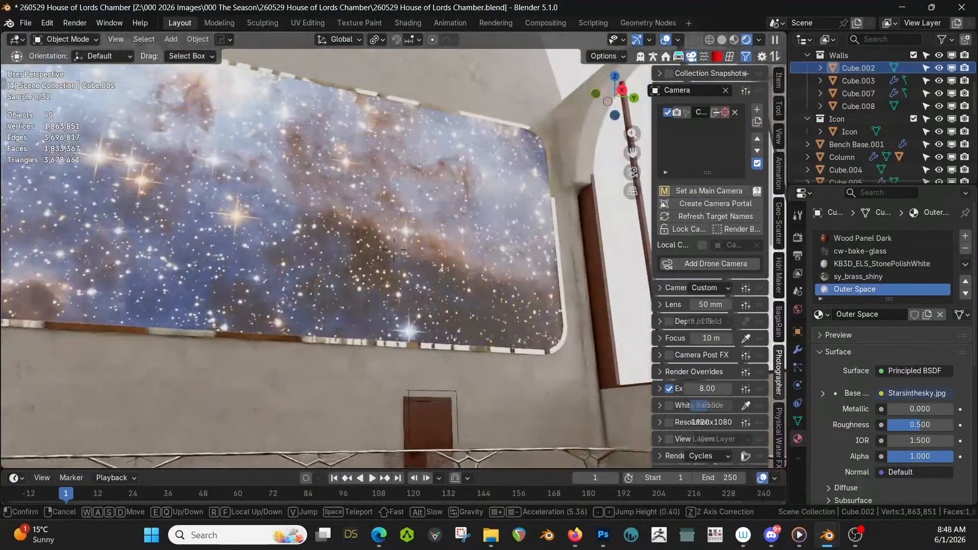
pyautogui.press('e')
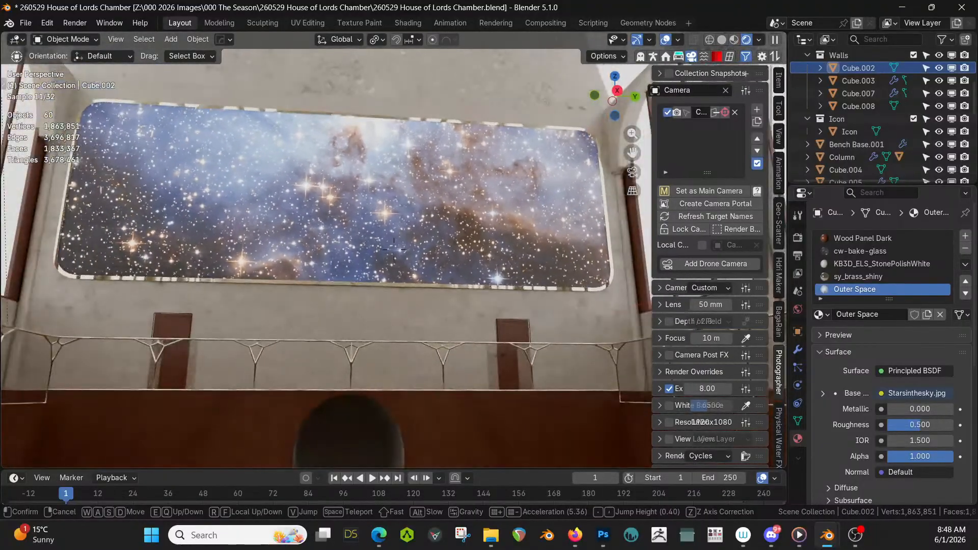
pyautogui.press('s')
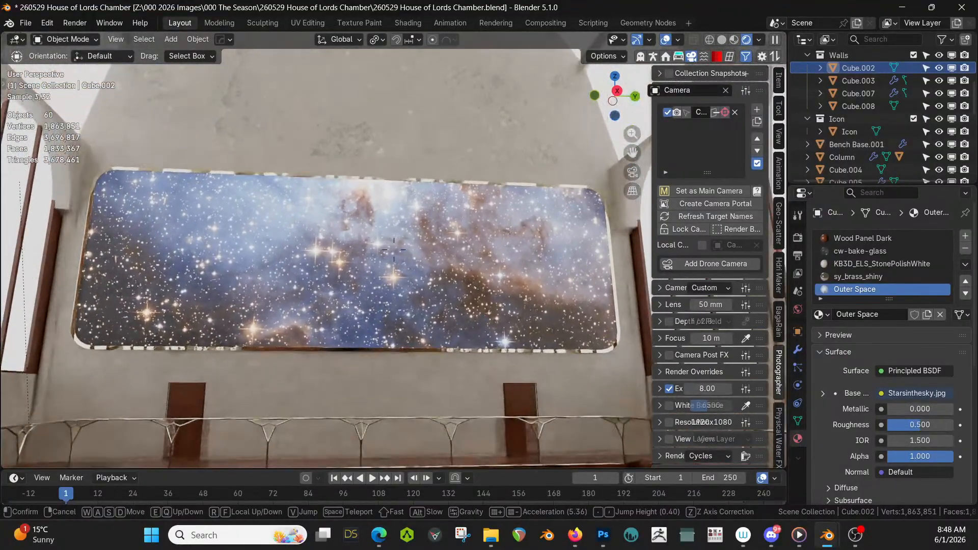
pyautogui.press('w')
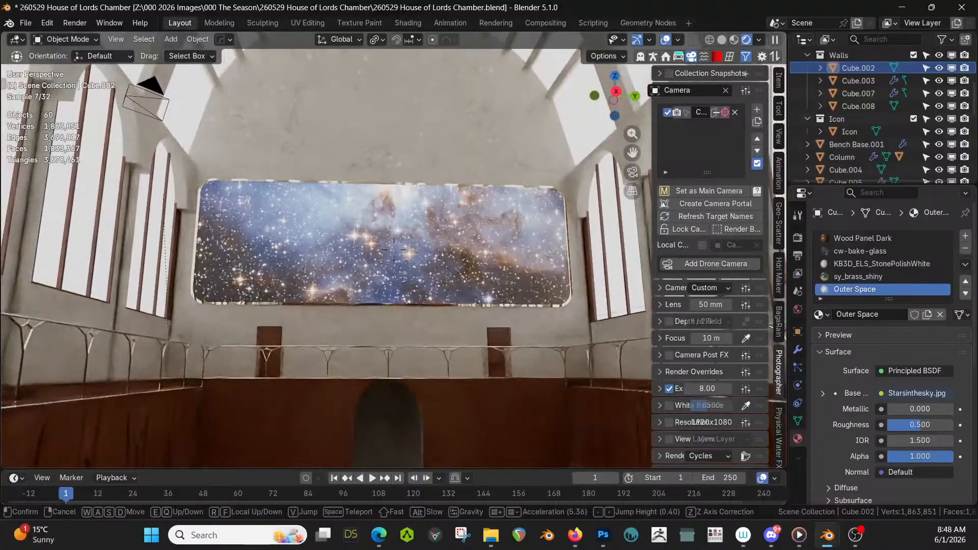
pyautogui.press('w')
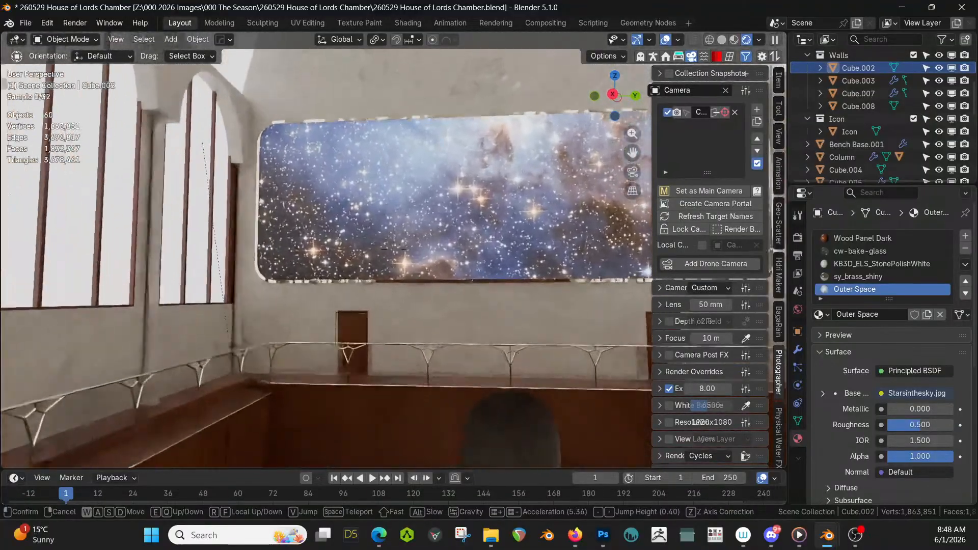
pyautogui.click(518, 397)
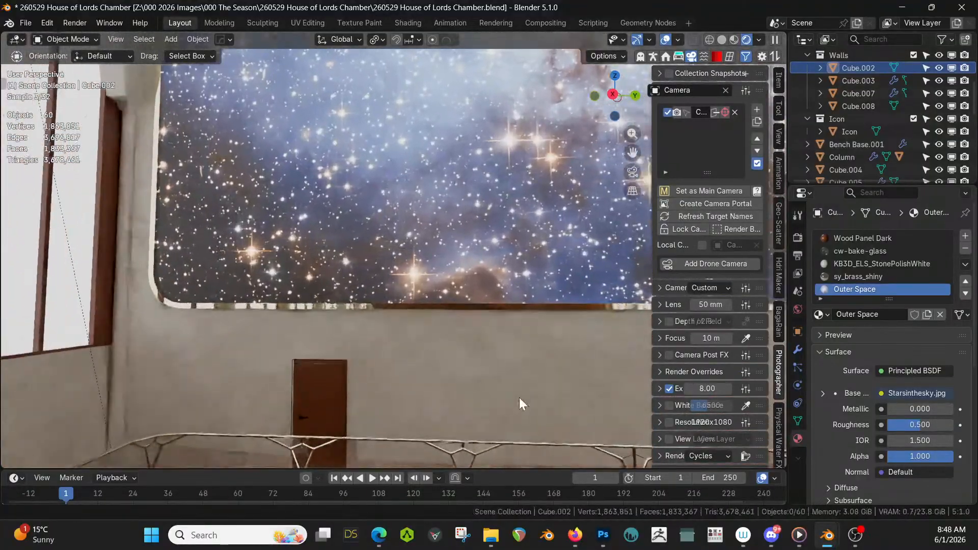
pyautogui.click(299, 418)
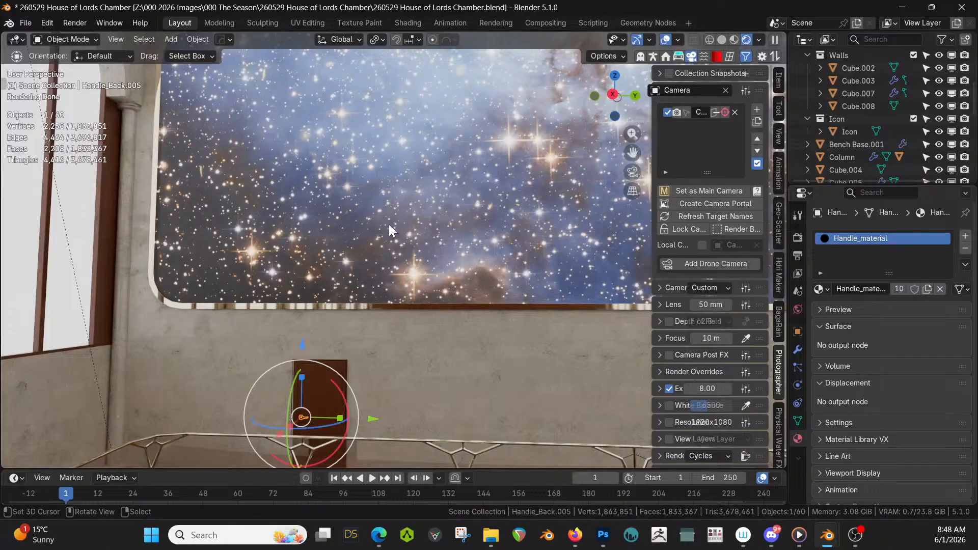
pyautogui.hotkey('shift', 'g')
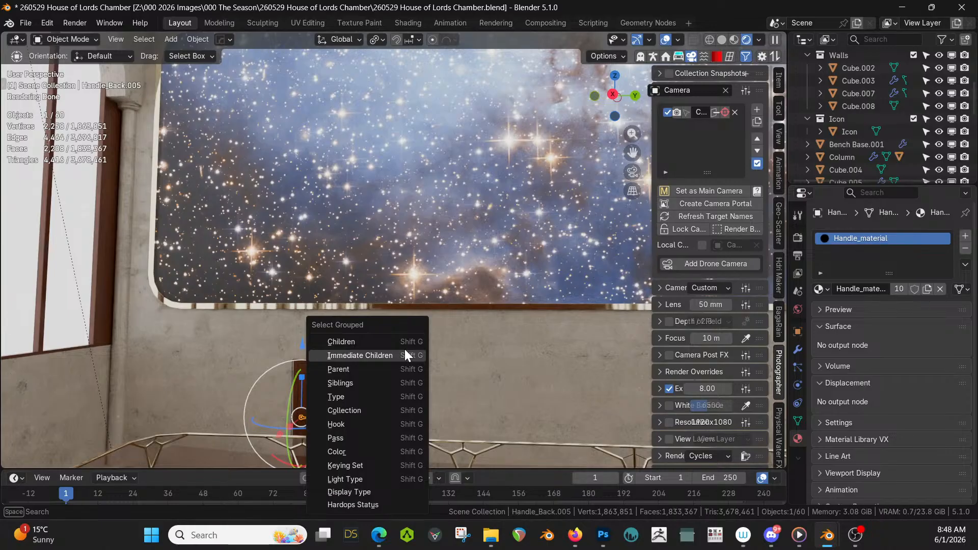
pyautogui.press('Escape')
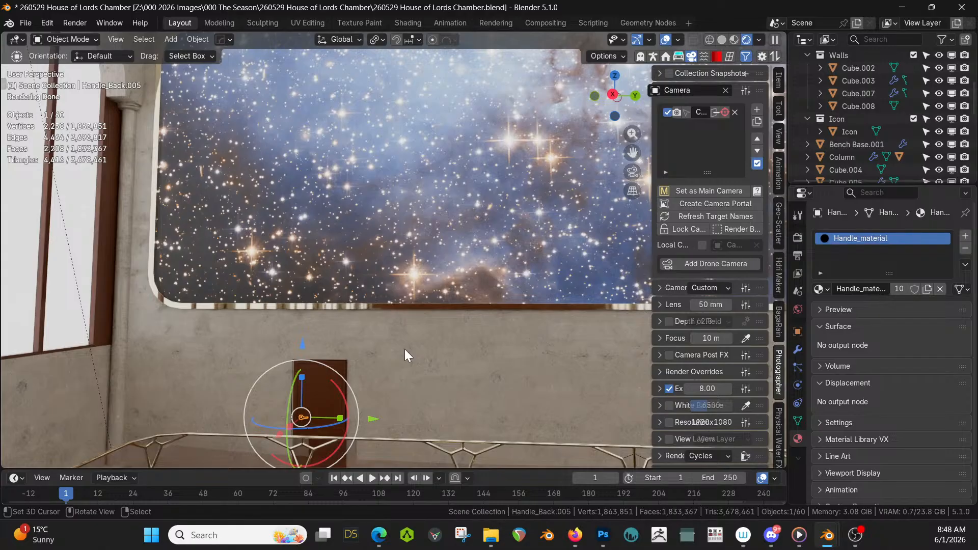
pyautogui.hotkey('shift', 'g')
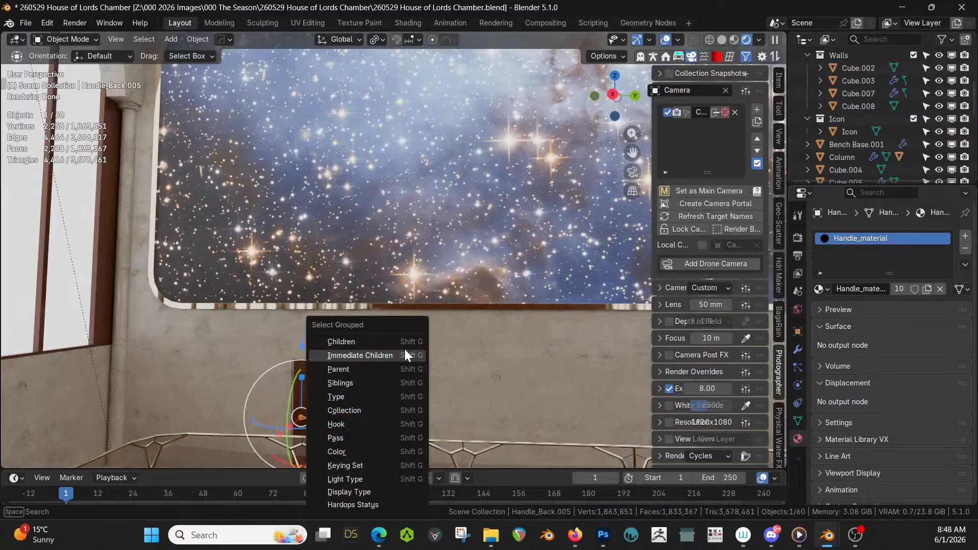
pyautogui.click(405, 351)
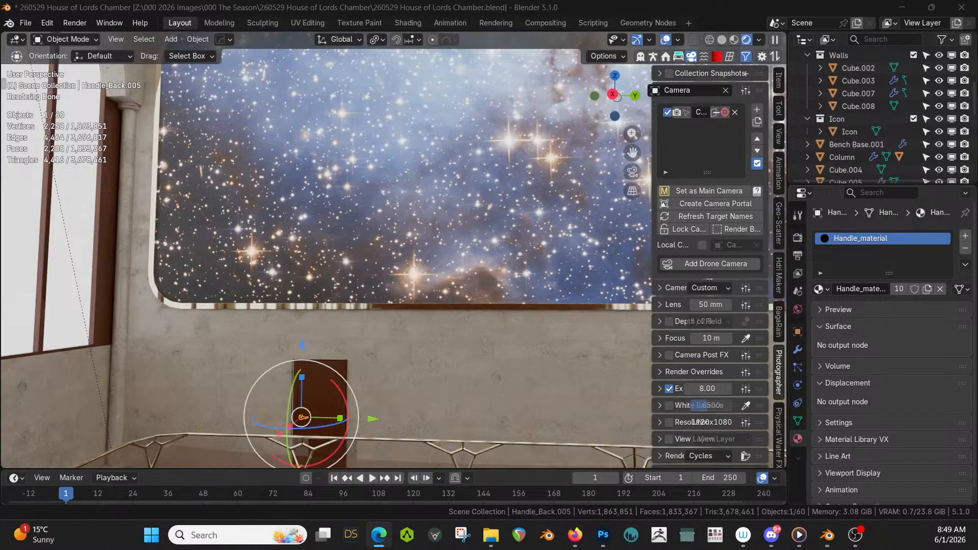
pyautogui.click(360, 344)
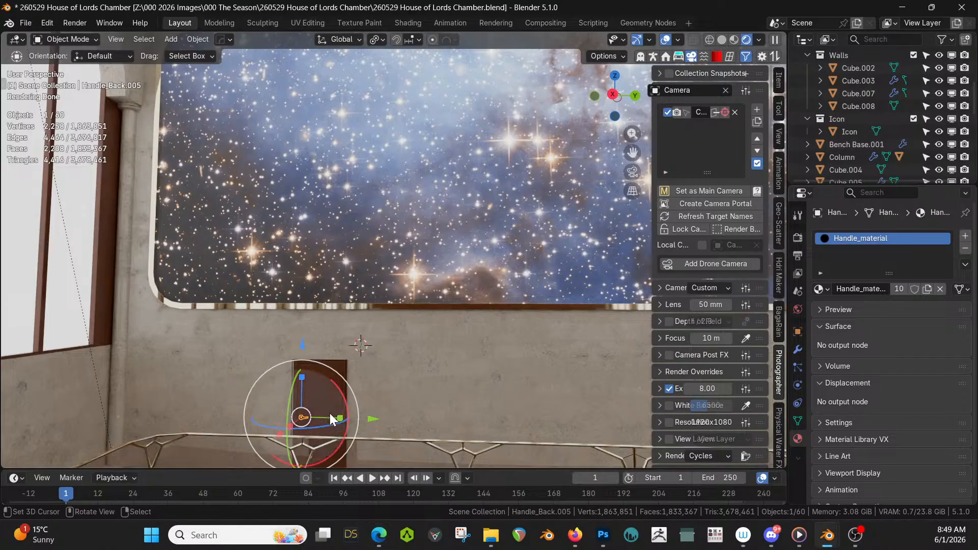
# Select the gallery door's handle and every object linked to it by Material, and join them into one object
pyautogui.rightClick(303, 416)
pyautogui.rightClick(303, 415)
pyautogui.rightClick(303, 418)
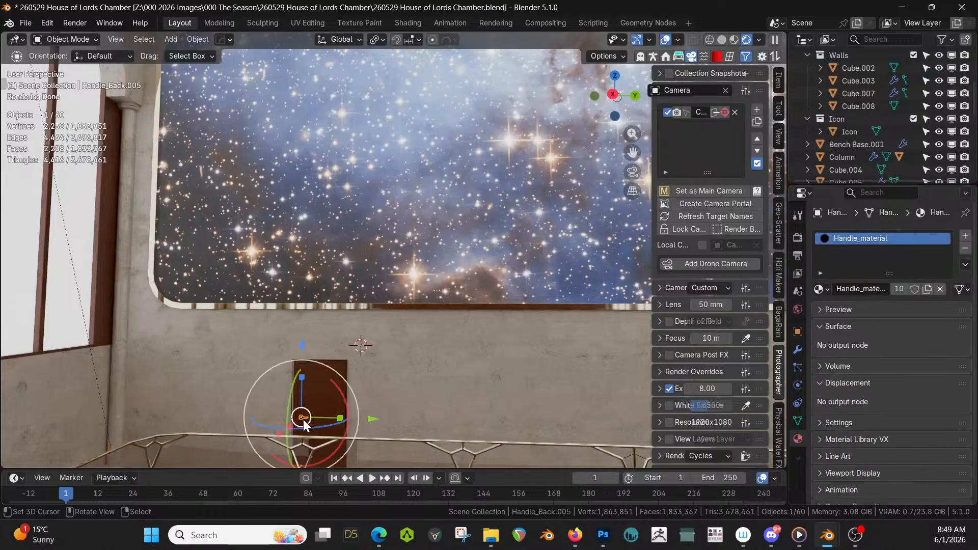
pyautogui.hotkey('shift', 'l')
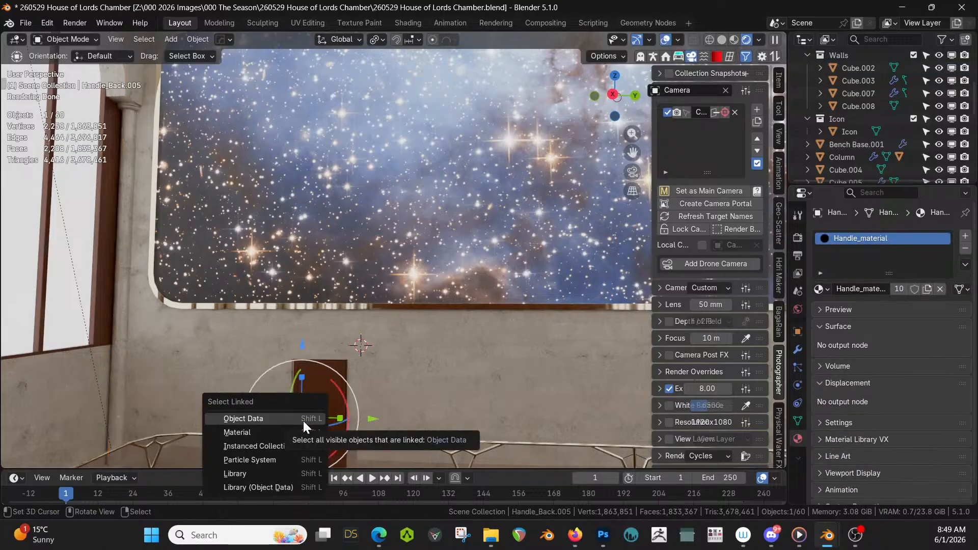
pyautogui.click(281, 433)
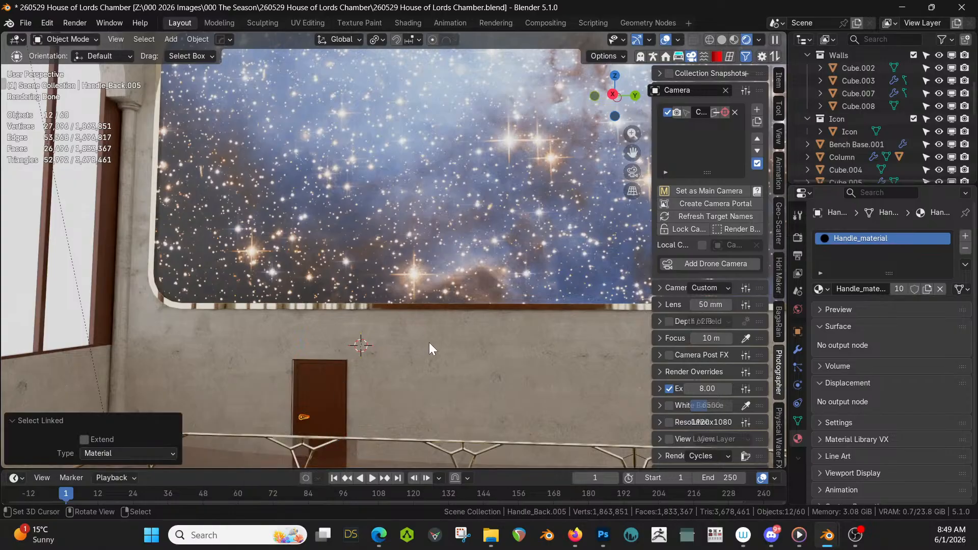
pyautogui.scroll(-1, 423, 319)
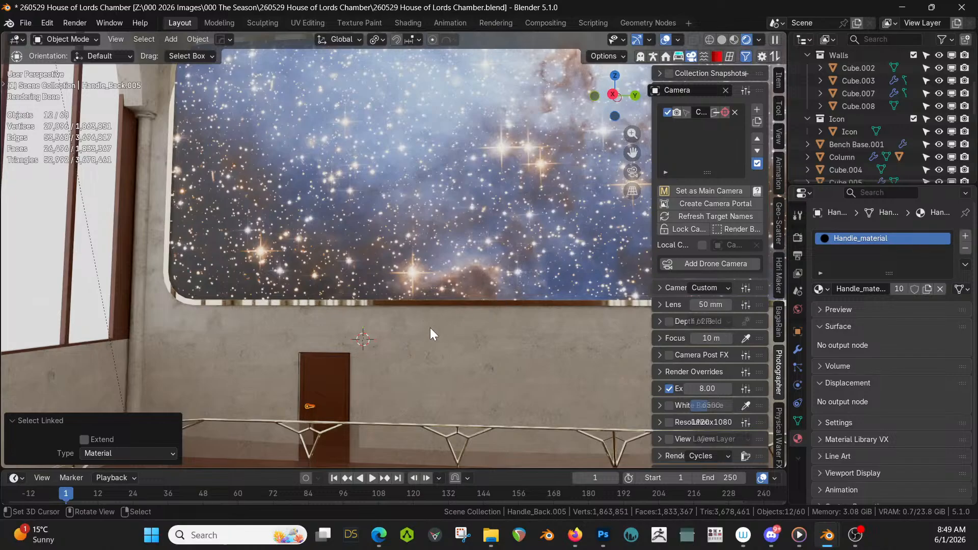
pyautogui.hotkey('ctrl', 'p')
pyautogui.press('Escape')
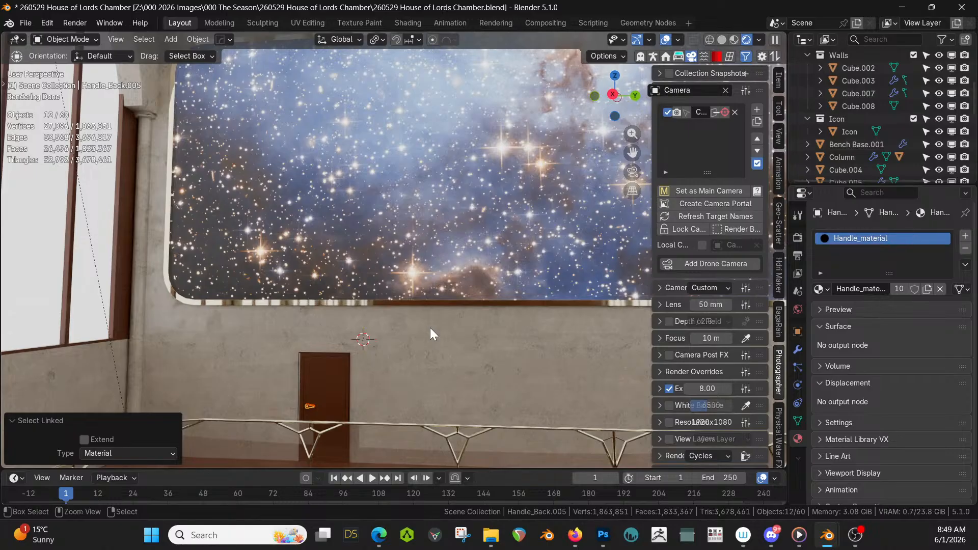
pyautogui.hotkey('ctrl', 'j')
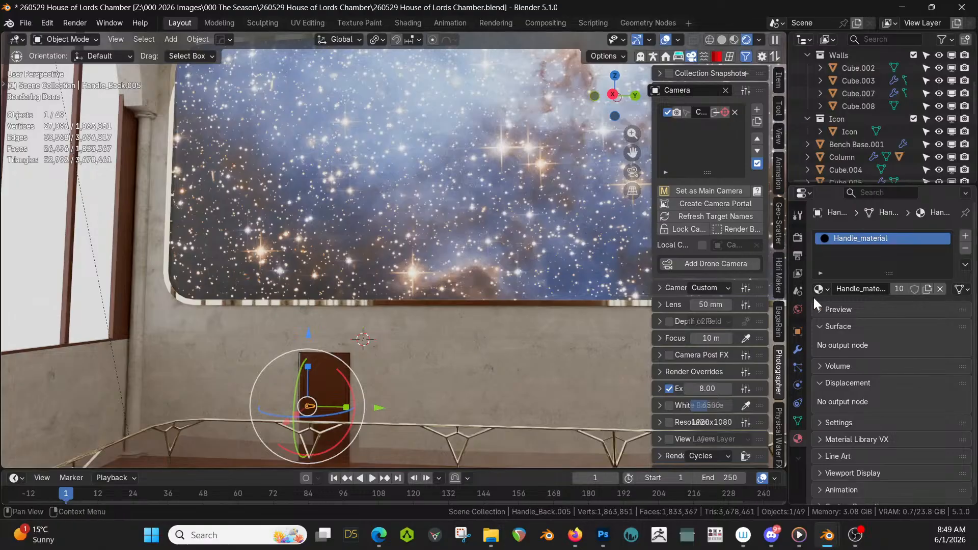
# Replace the joined door handles' Handle_material with the sy_brass_shiny material
pyautogui.click(822, 288)
pyautogui.write('brass')
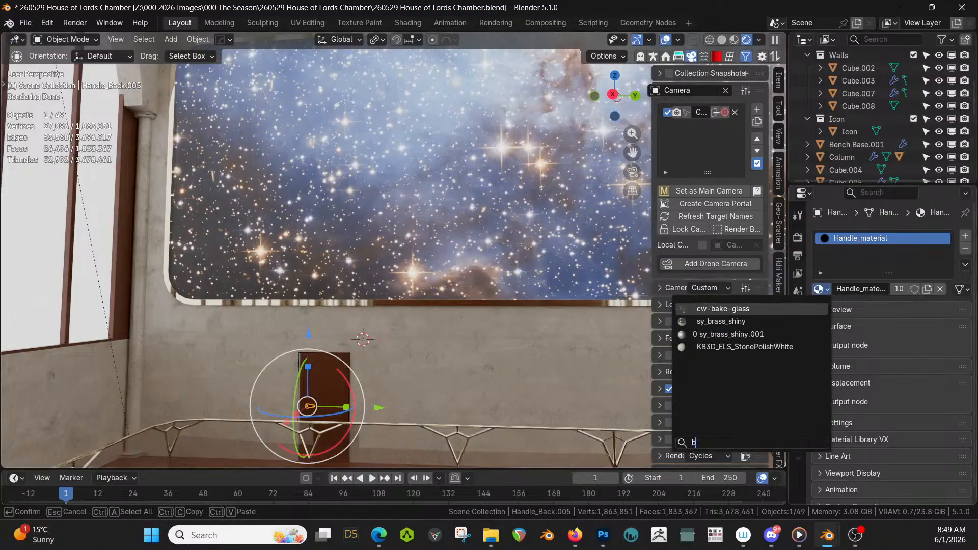
pyautogui.press('Return')
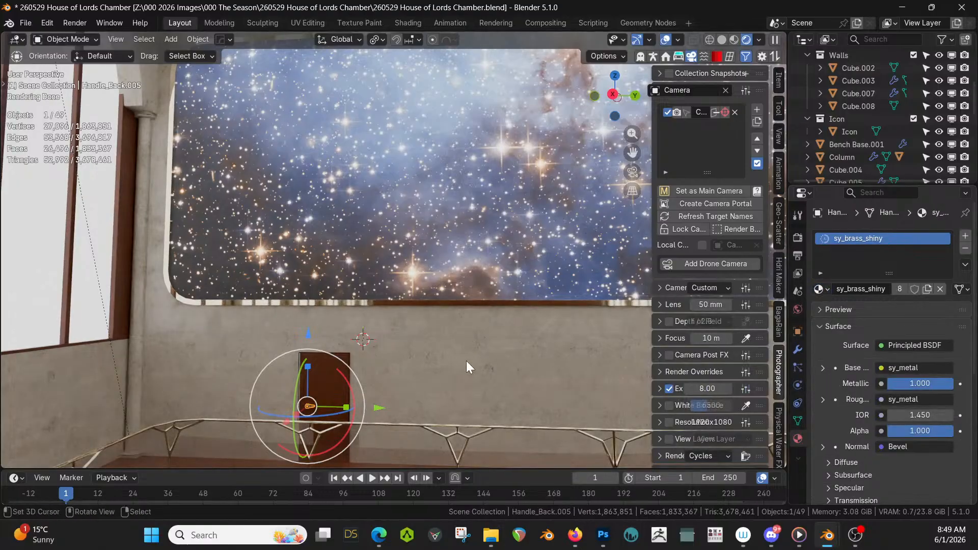
# Examine the gallery door's handle and the two arched openings at the throne end of the chamber
pyautogui.keyDown('shift'); pyautogui.moveTo(489, 371); pyautogui.dragTo(714, 316, button='middle'); pyautogui.keyUp('shift')
pyautogui.moveTo(544, 407); pyautogui.dragTo(91, 402, button='middle')
pyautogui.click(349, 260)
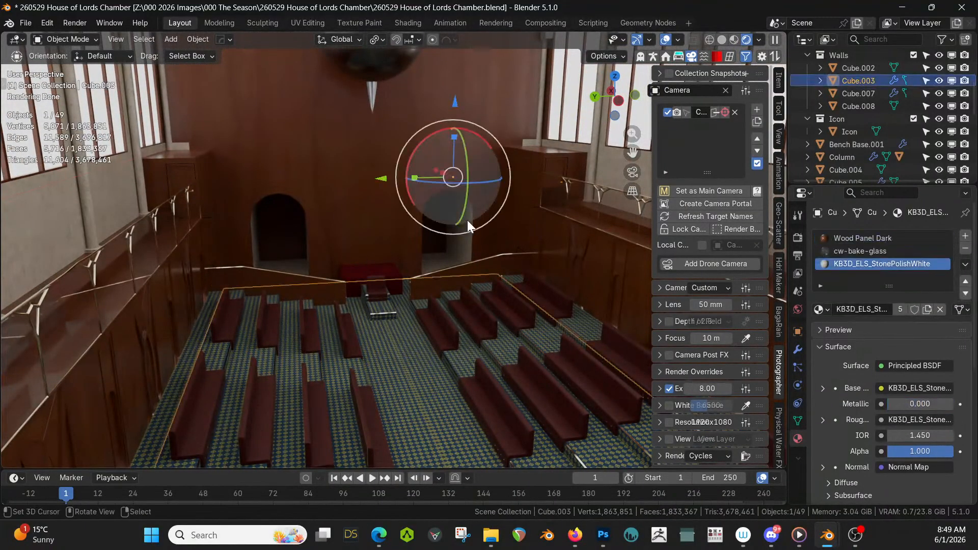
pyautogui.keyDown('shift'); pyautogui.moveTo(205, 204); pyautogui.dragTo(306, 226, button='middle'); pyautogui.keyUp('shift')
pyautogui.click(215, 194)
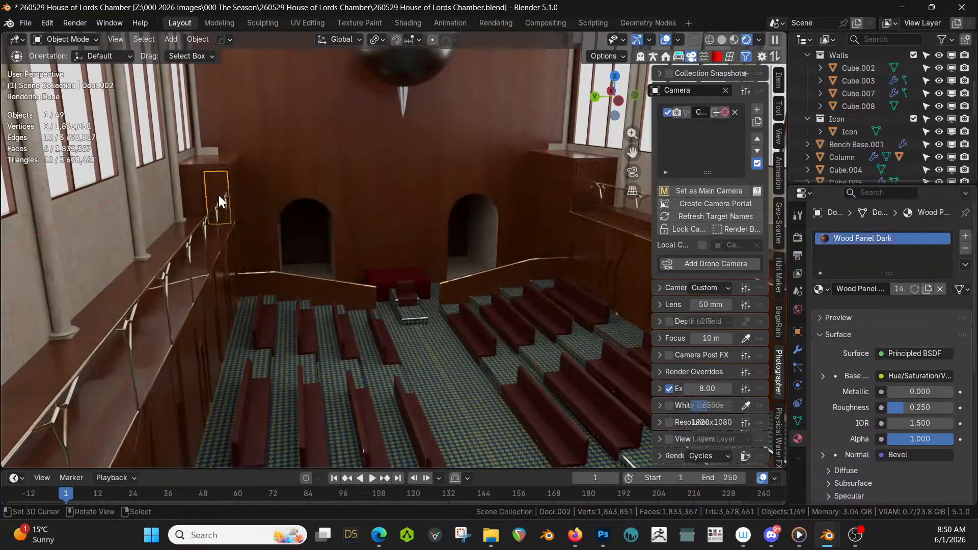
pyautogui.press('KP_Decimal')
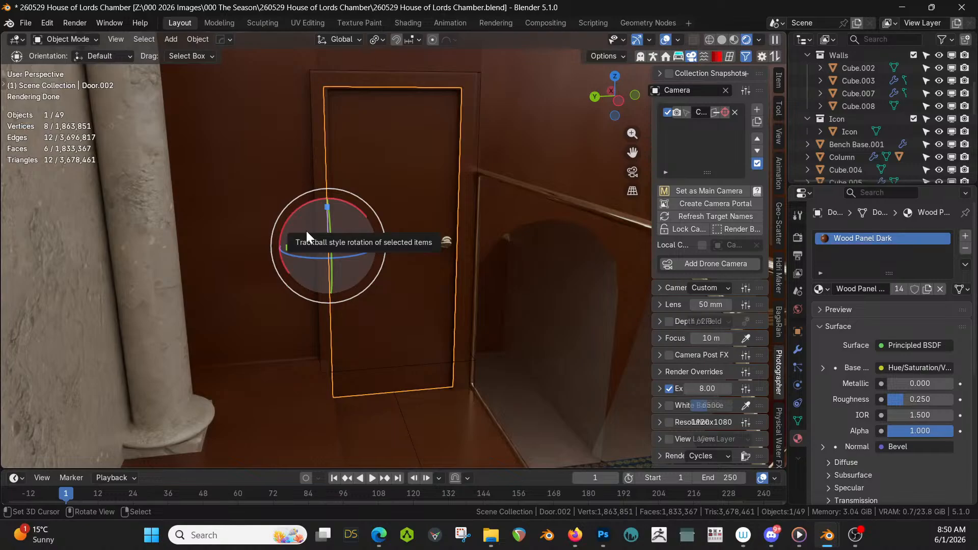
pyautogui.moveTo(307, 230); pyautogui.dragTo(496, 262)
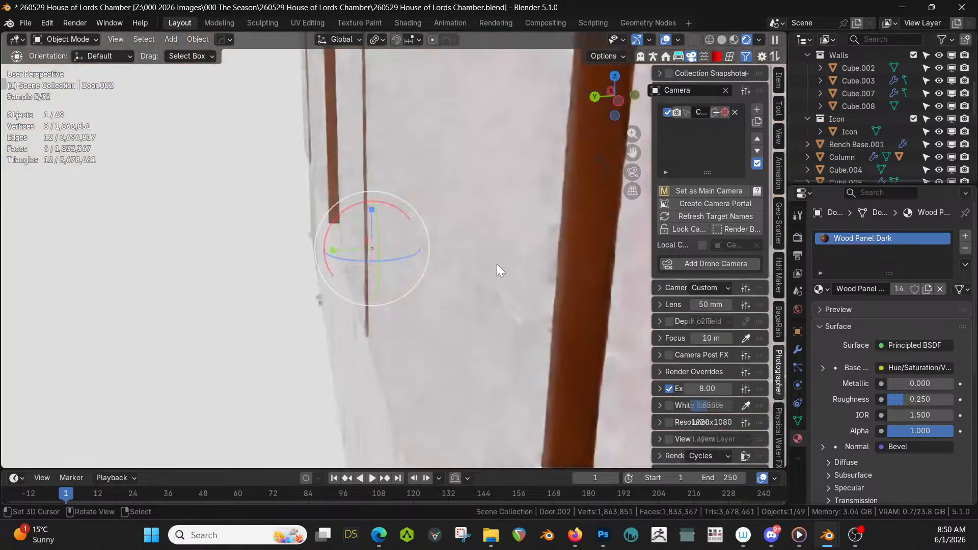
pyautogui.keyDown('shift'); pyautogui.moveTo(497, 264); pyautogui.dragTo(160, 301, button='middle'); pyautogui.keyUp('shift')
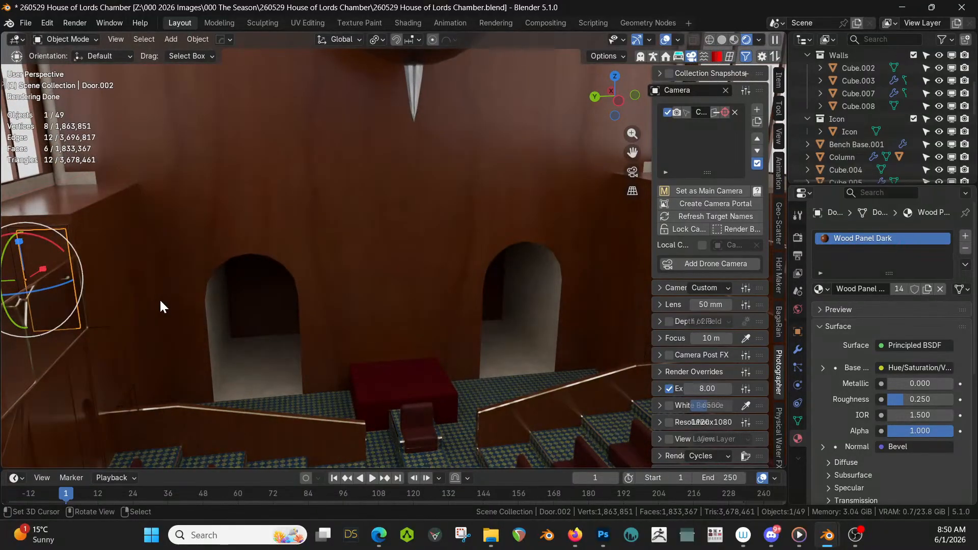
# Switch to solid shading and open the wall mesh with the arched openings (Cube.003) in Edit Mode
pyautogui.press('z')
pyautogui.press('s')
pyautogui.press('Tab')
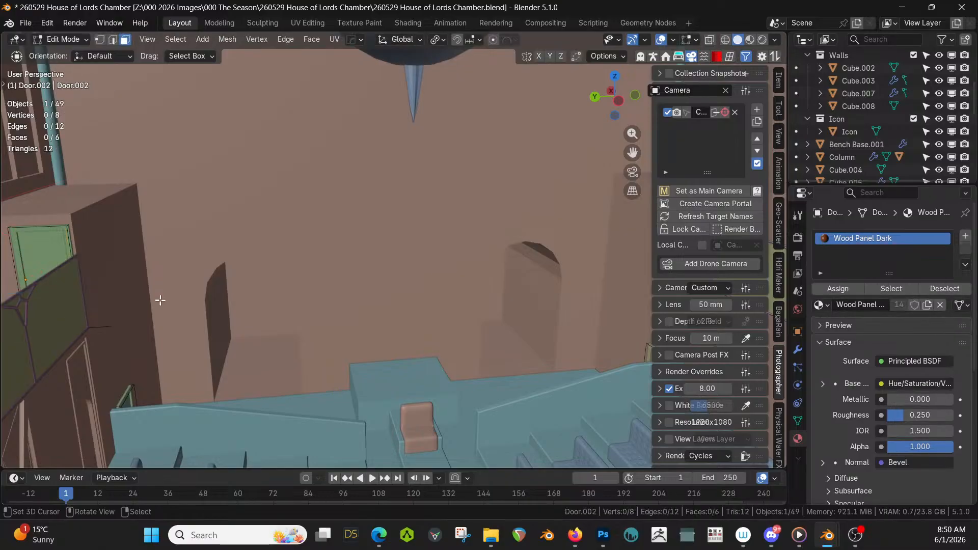
pyautogui.press('Tab')
pyautogui.rightClick(275, 254)
pyautogui.press('Tab')
pyautogui.scroll(2, 286, 270)
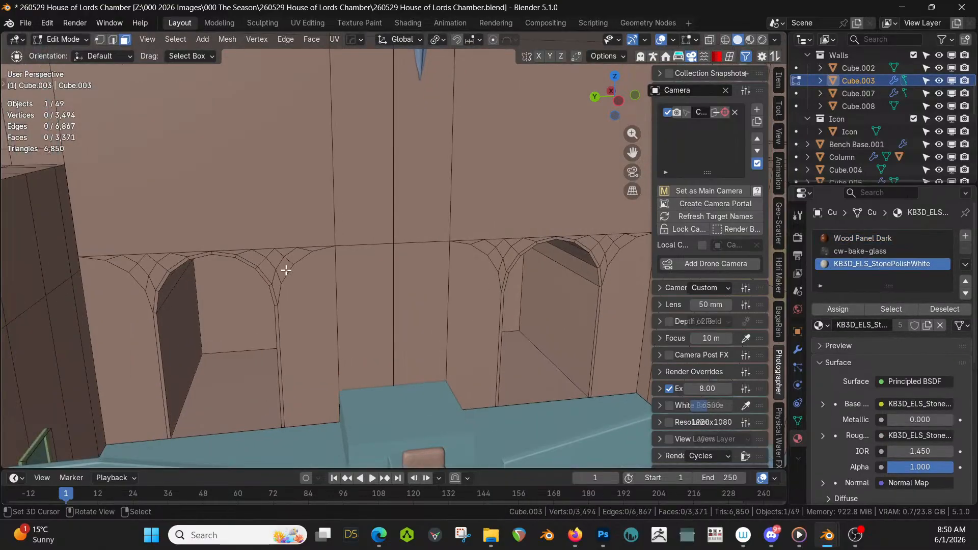
pyautogui.keyDown('shift'); pyautogui.moveTo(286, 278); pyautogui.dragTo(342, 221, button='middle'); pyautogui.keyUp('shift')
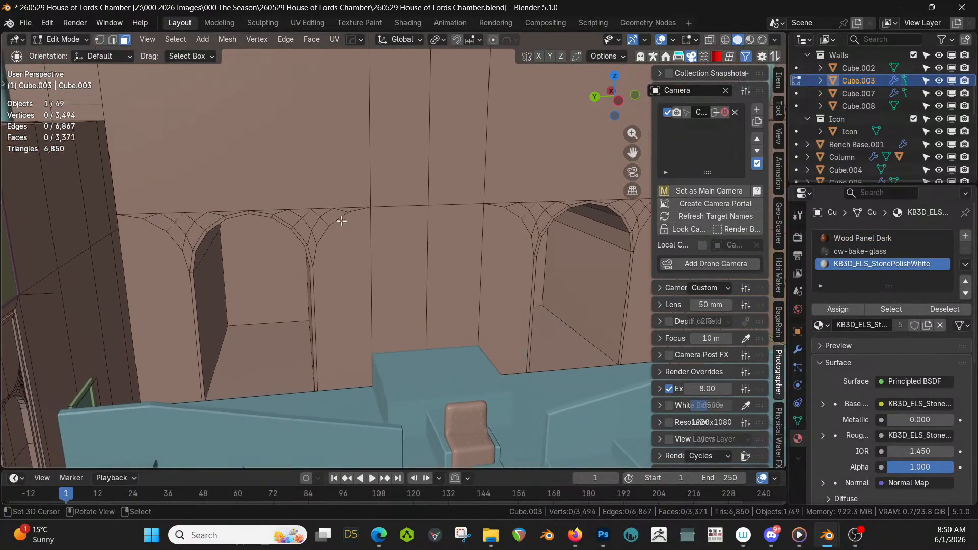
# Select the thin rim faces around the mirrored arched openings behind the throne and assign them the KB3D_ELS_StonePolishWhite material
pyautogui.click(195, 320)
pyautogui.keyDown('alt'); pyautogui.click(195, 320); pyautogui.keyUp('alt')
pyautogui.click(195, 320)
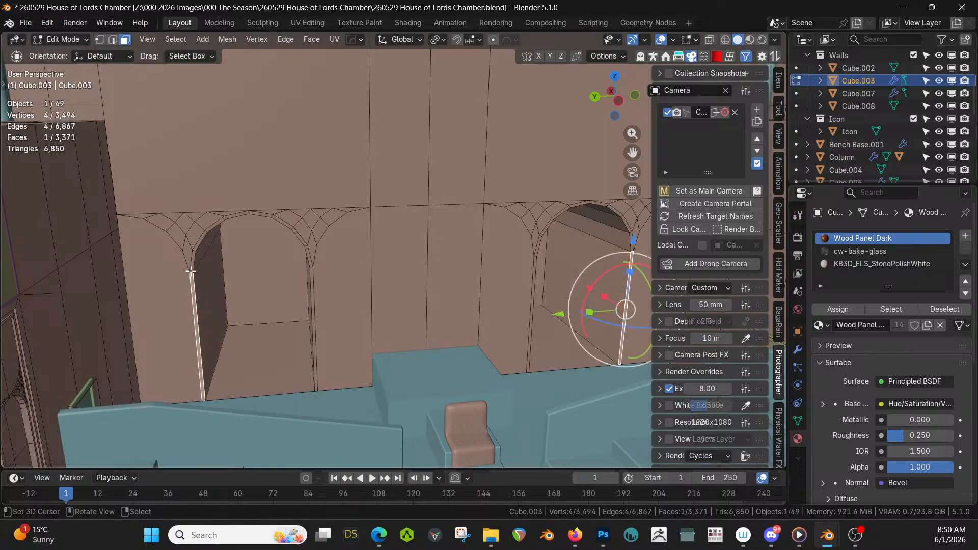
pyautogui.keyDown('ctrl'); pyautogui.click(192, 269); pyautogui.keyUp('ctrl')
pyautogui.keyDown('ctrl'); pyautogui.click(260, 215); pyautogui.keyUp('ctrl')
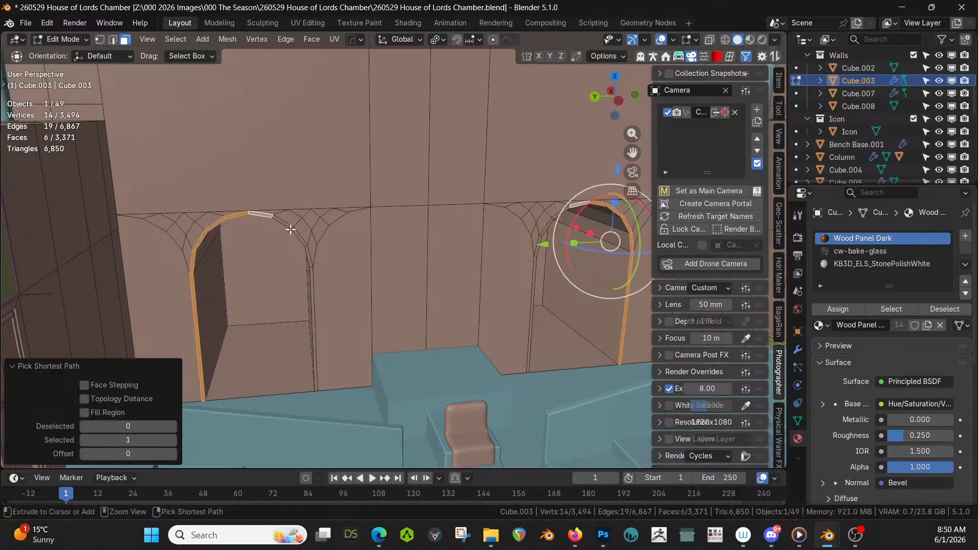
pyautogui.keyDown('ctrl'); pyautogui.click(313, 339); pyautogui.keyUp('ctrl')
pyautogui.keyDown('shift'); pyautogui.moveTo(385, 336); pyautogui.dragTo(279, 271, button='middle'); pyautogui.keyUp('shift')
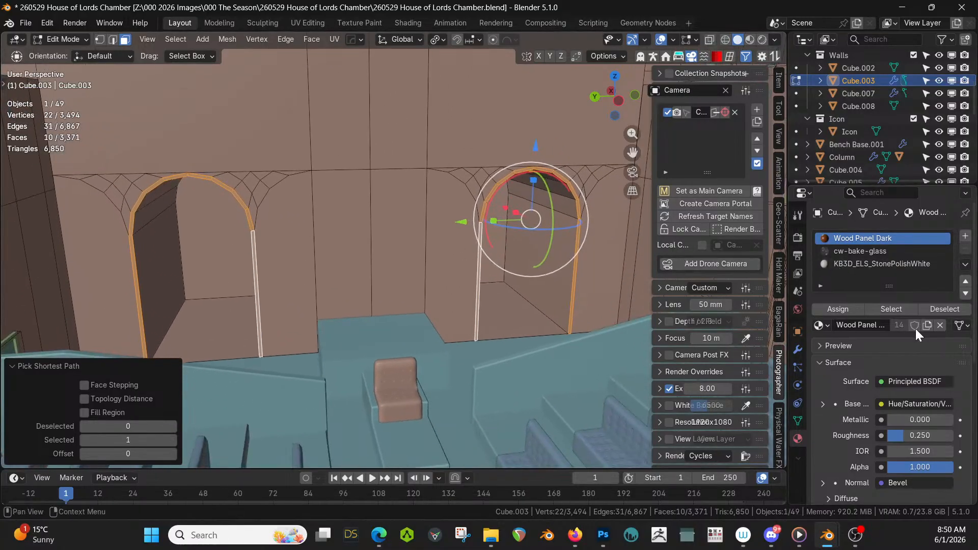
pyautogui.click(909, 263)
pyautogui.click(856, 308)
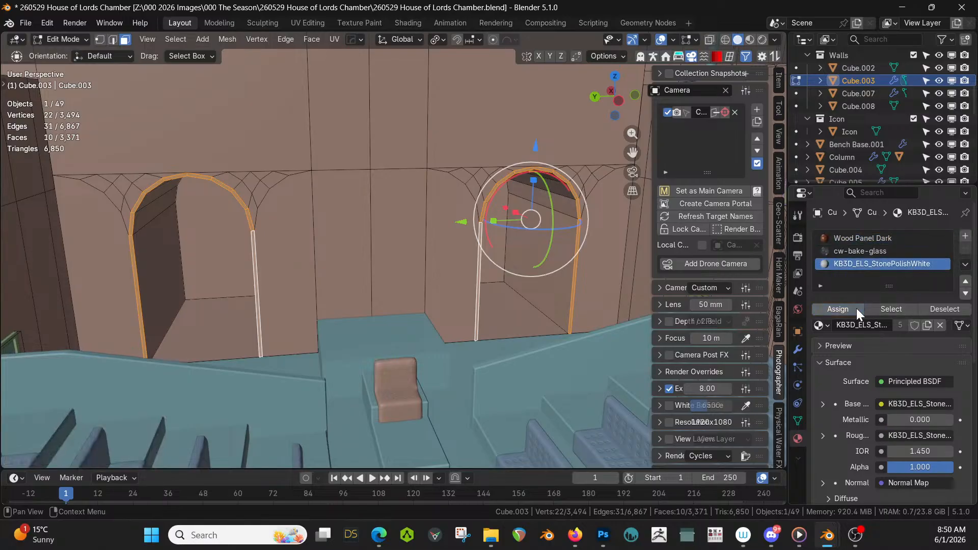
# Select the rim faces around the single arched opening at the chamber's opposite end and assign them the KB3D_ELS_StonePolishWhite material
pyautogui.scroll(-2, 563, 273)
pyautogui.moveTo(498, 289); pyautogui.dragTo(58, 339, button='middle')
pyautogui.moveTo(121, 341); pyautogui.dragTo(469, 271, button='middle')
pyautogui.scroll(-3, 468, 272)
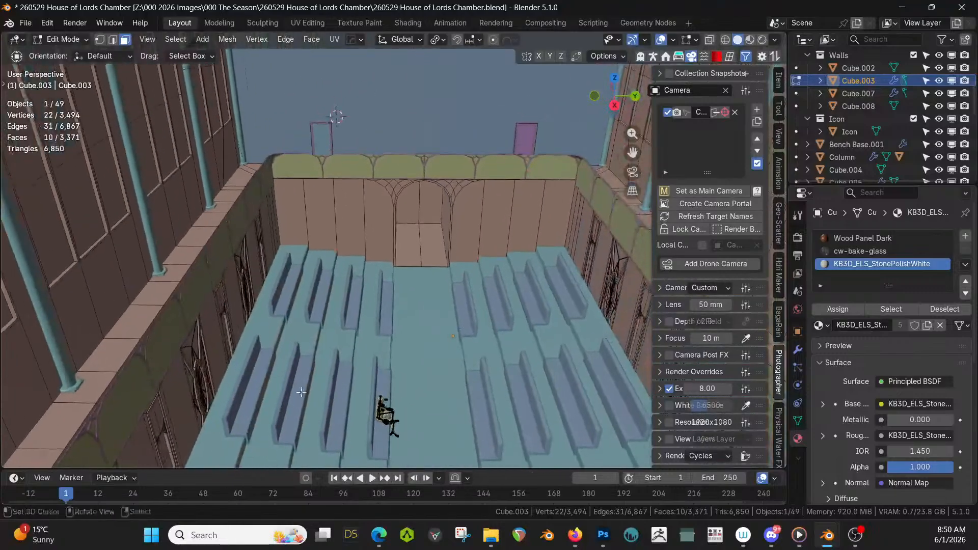
pyautogui.click(449, 248)
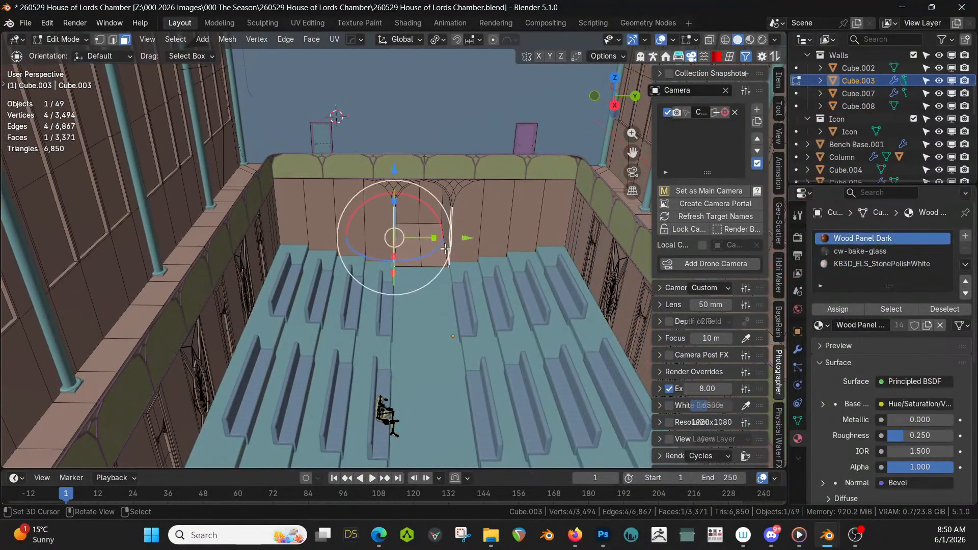
pyautogui.scroll(5, 447, 249)
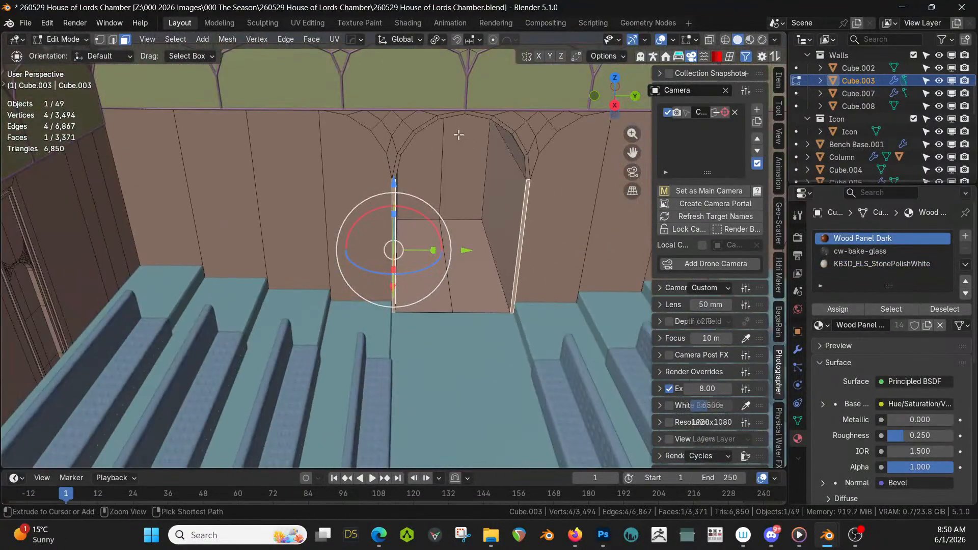
pyautogui.keyDown('ctrl'); pyautogui.click(453, 116); pyautogui.keyUp('ctrl')
pyautogui.click(881, 264)
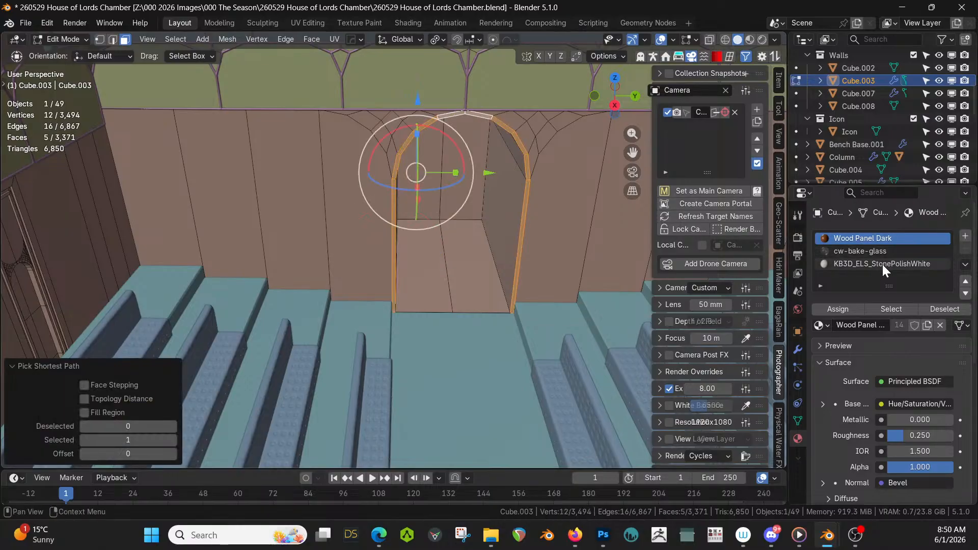
pyautogui.click(837, 310)
pyautogui.press('Tab')
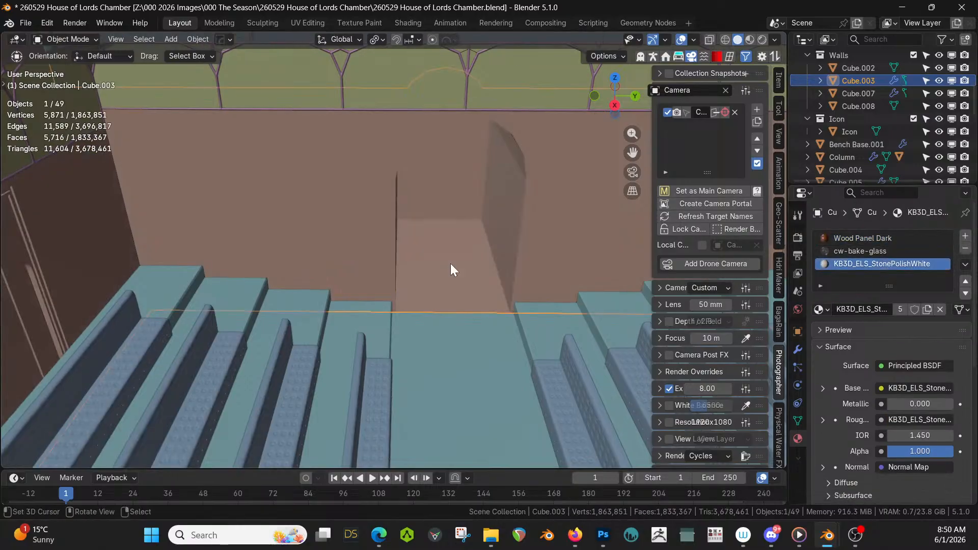
# Examine the white arch rims at both ends of the chamber and the side-wall panelling in rendered shading
pyautogui.press('z')
pyautogui.click(450, 263)
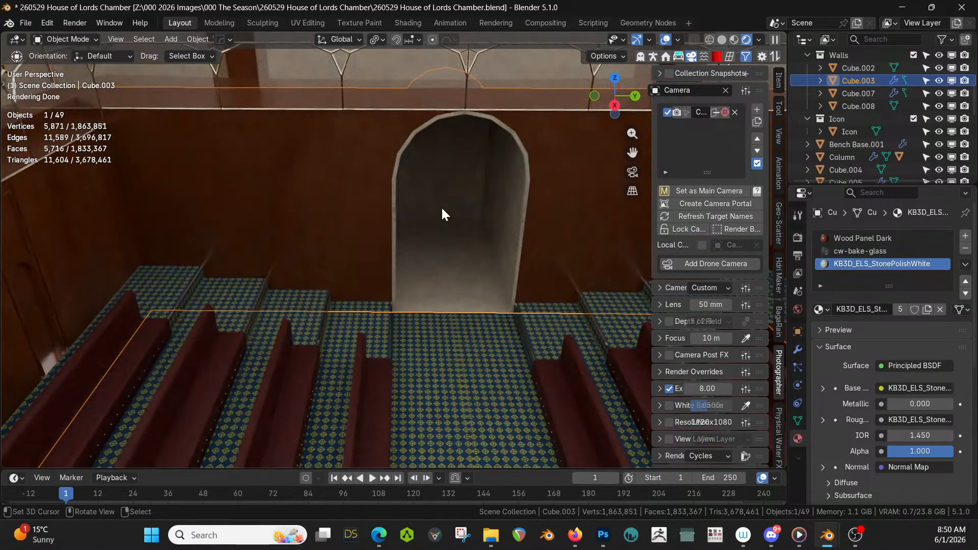
pyautogui.scroll(-5, 443, 211)
pyautogui.moveTo(452, 271); pyautogui.dragTo(415, 237, button='middle')
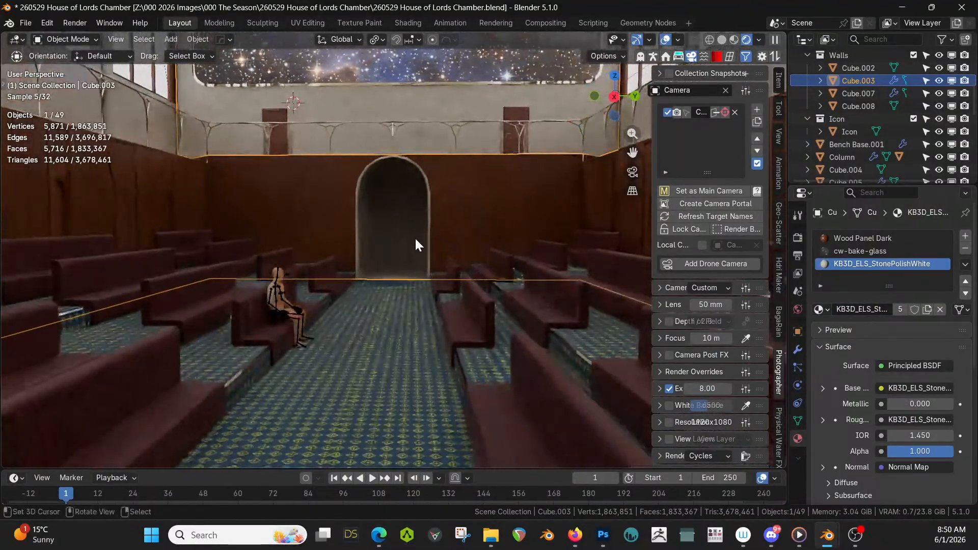
pyautogui.hotkey('shift', '`')
pyautogui.press('w')
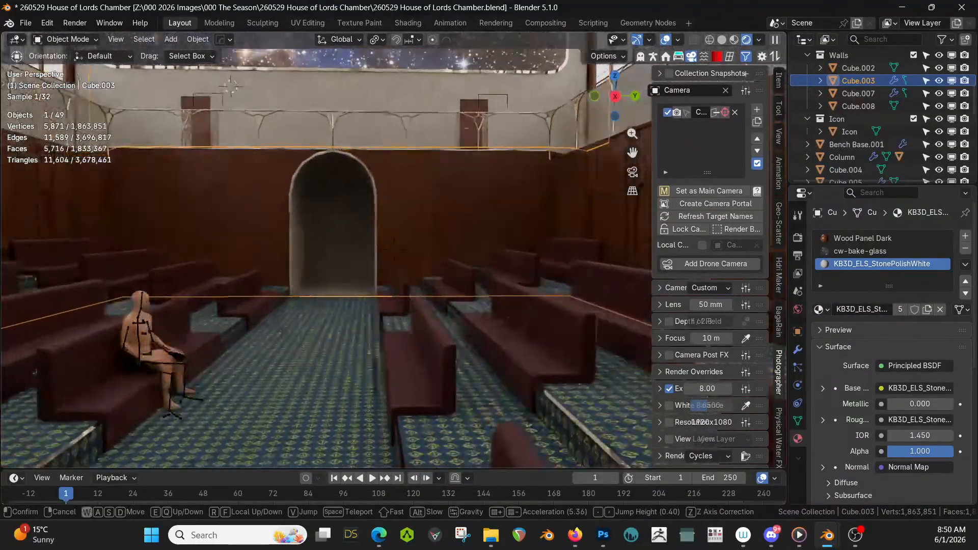
pyautogui.press('s')
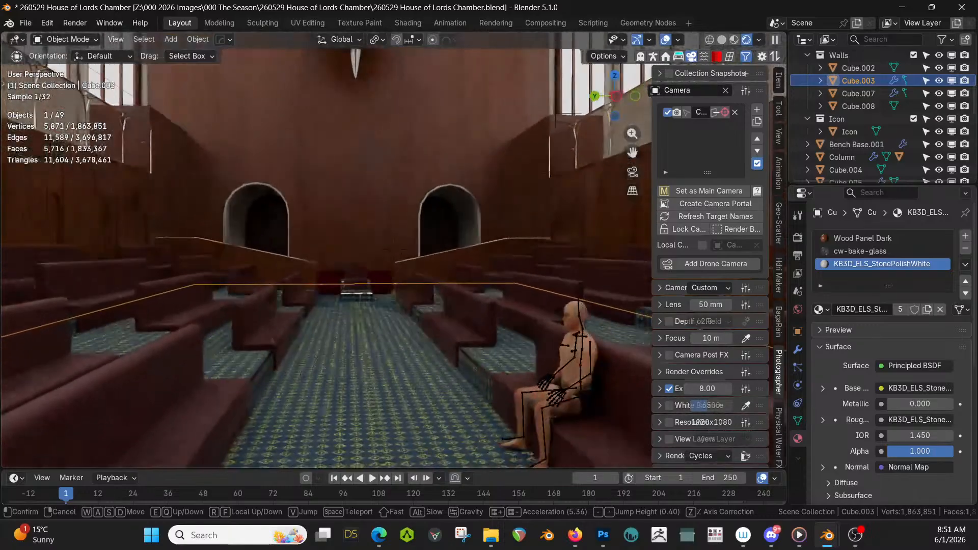
pyautogui.press('e')
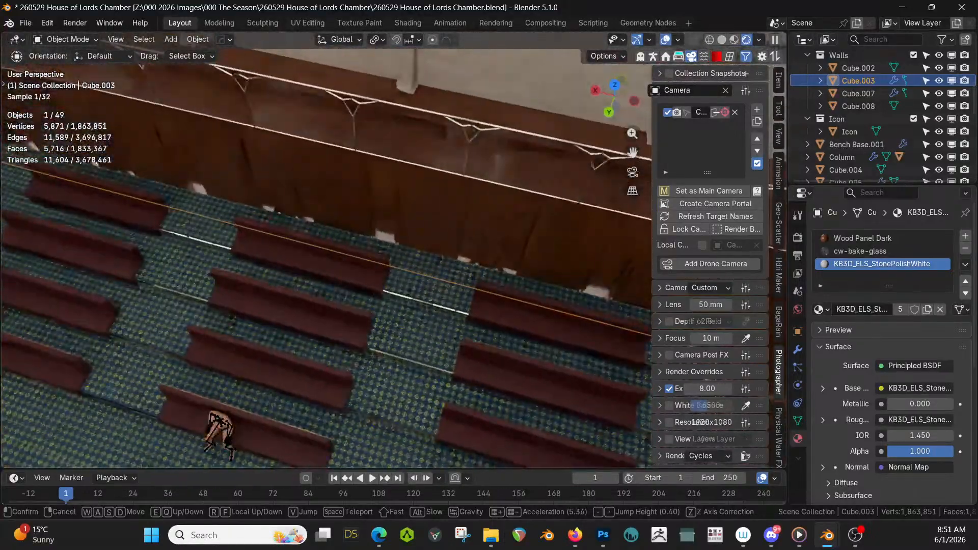
pyautogui.click(415, 236)
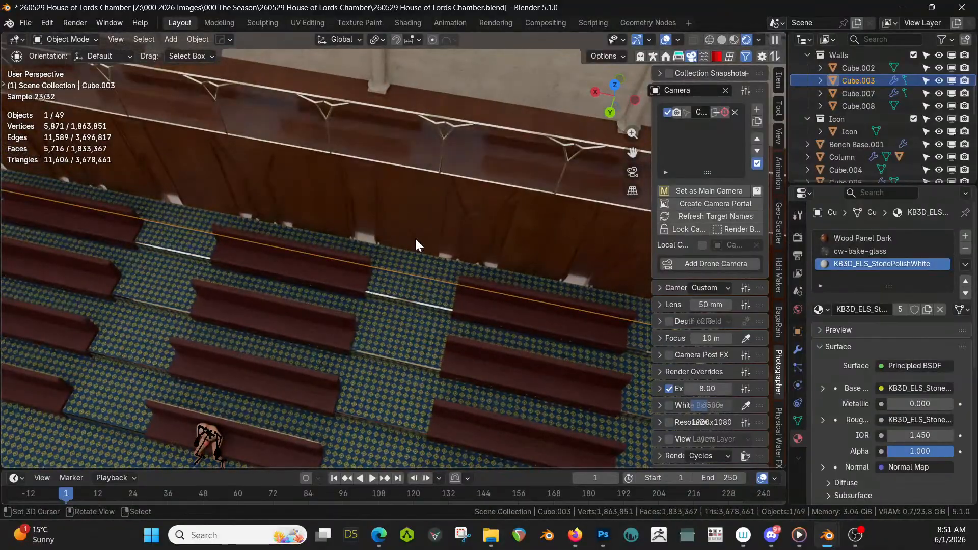
# In solid shading, set the benches' first Array modifier to a count of 5 with a constant Y offset of 4.39 m
pyautogui.press('z')
pyautogui.press('z')
pyautogui.press('6')
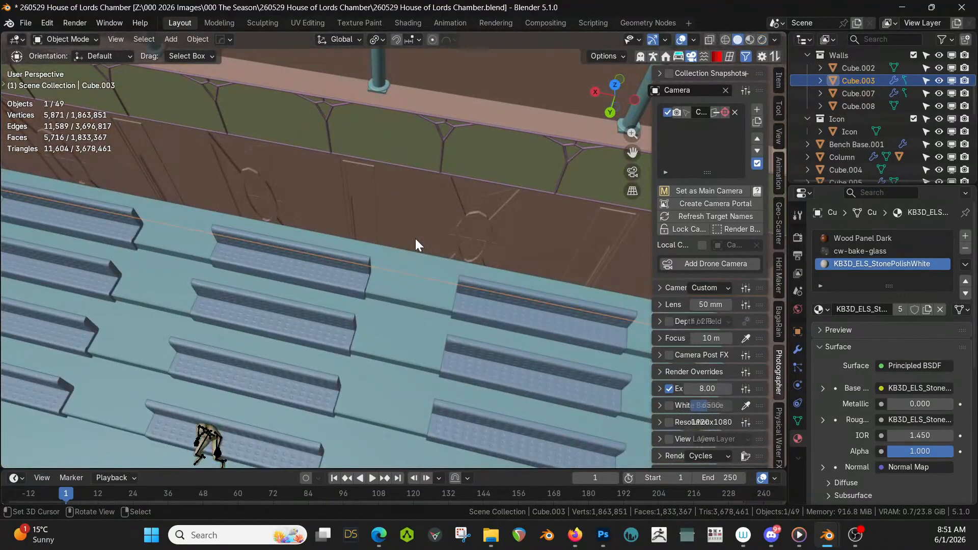
pyautogui.scroll(-5, 415, 239)
pyautogui.scroll(3, 432, 237)
pyautogui.click(442, 433)
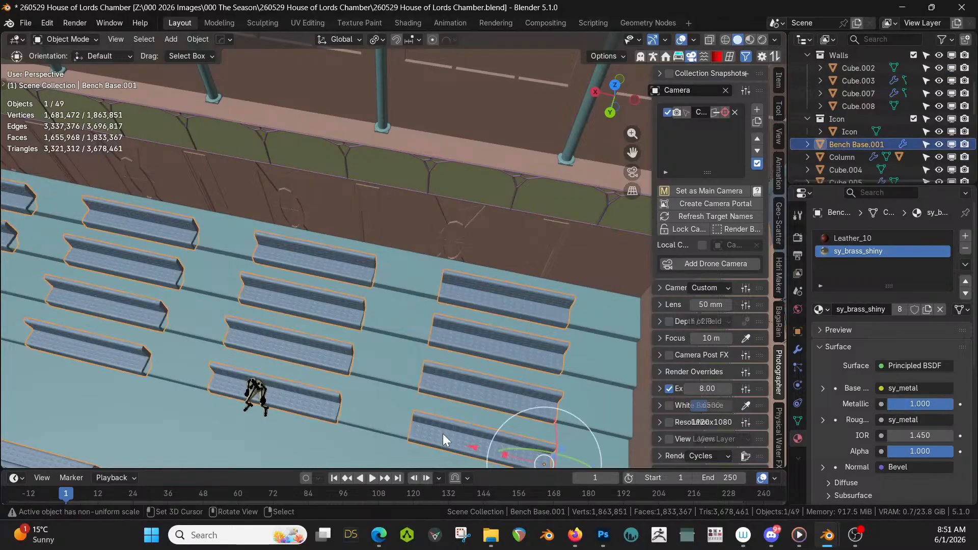
pyautogui.click(798, 350)
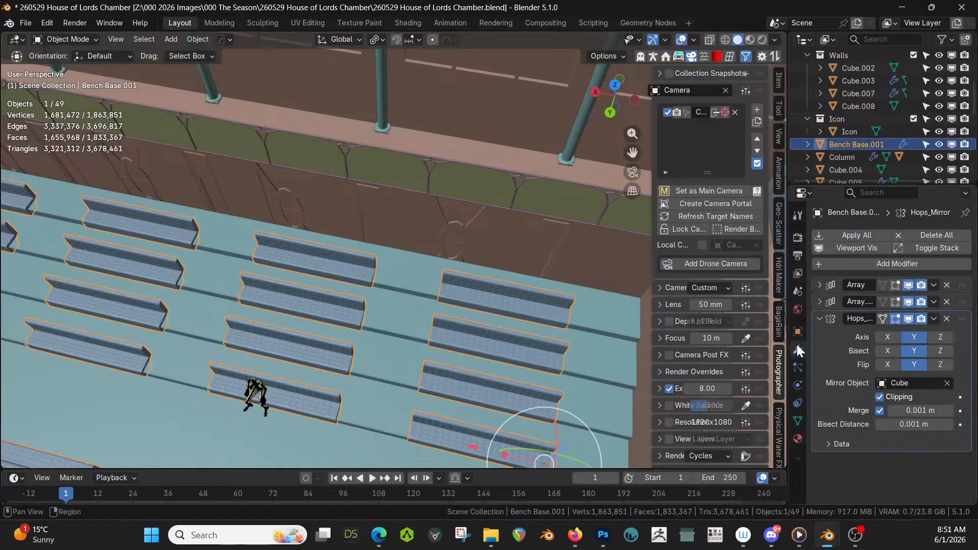
pyautogui.click(820, 285)
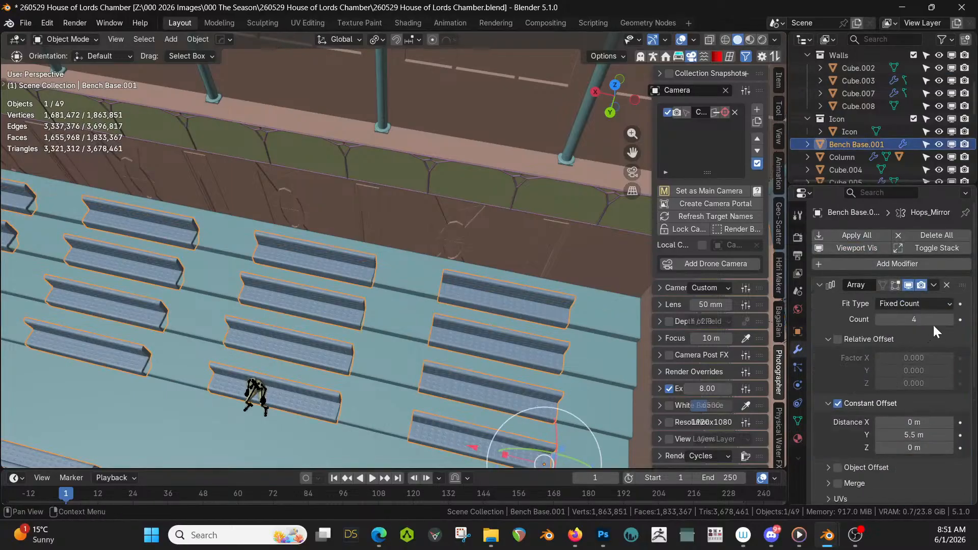
pyautogui.moveTo(944, 319); pyautogui.dragTo(947, 319)
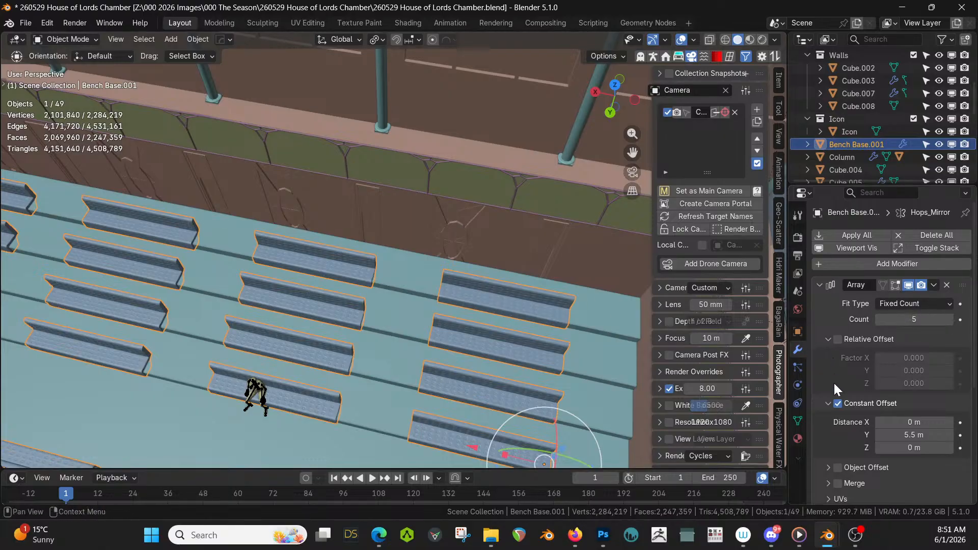
pyautogui.moveTo(916, 435); pyautogui.dragTo(897, 435)
# Move the bench rows about -0.52 m along X and exclude the Ceiling collection to expose the top view
pyautogui.keyDown('shift'); pyautogui.moveTo(262, 382); pyautogui.dragTo(299, 332, button='middle'); pyautogui.keyUp('shift')
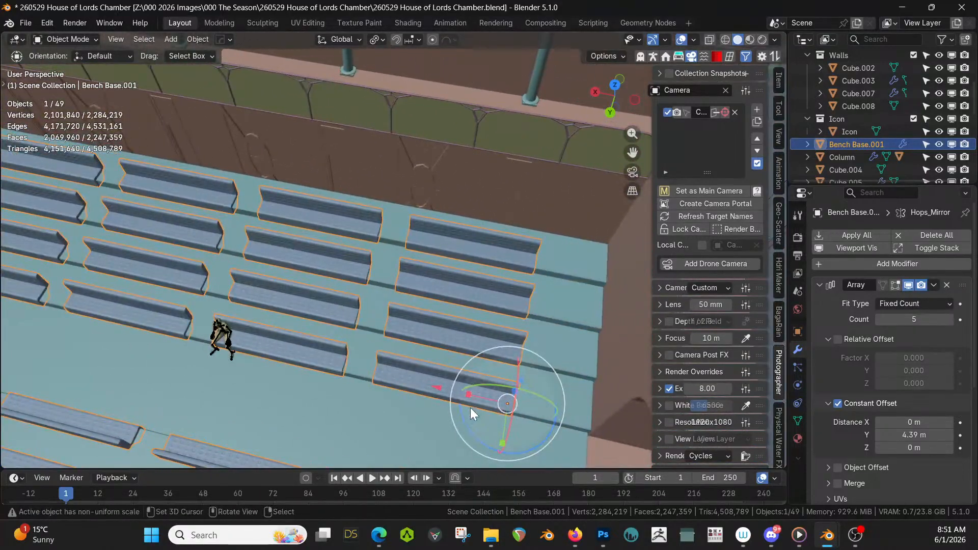
pyautogui.moveTo(442, 388); pyautogui.dragTo(457, 393)
pyautogui.press('KP_7')
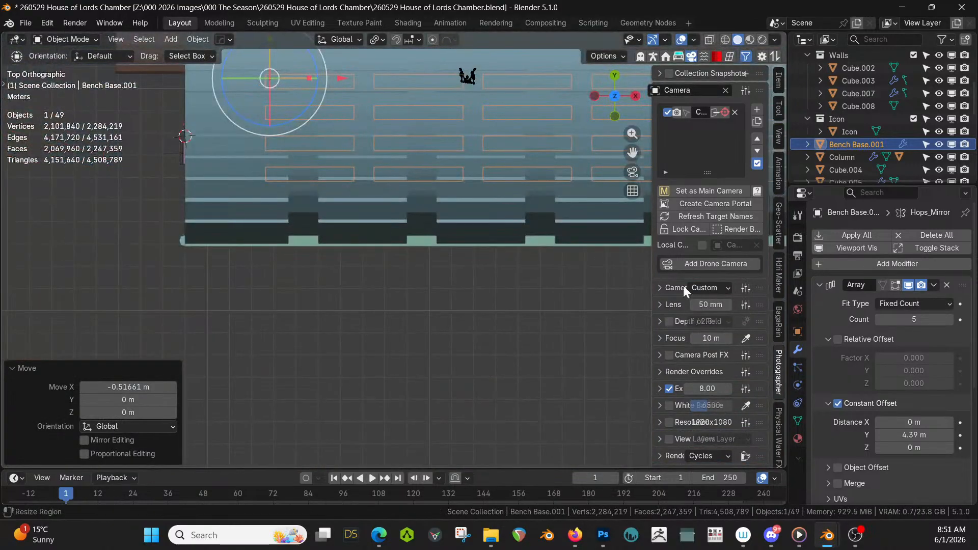
pyautogui.scroll(3, 923, 108)
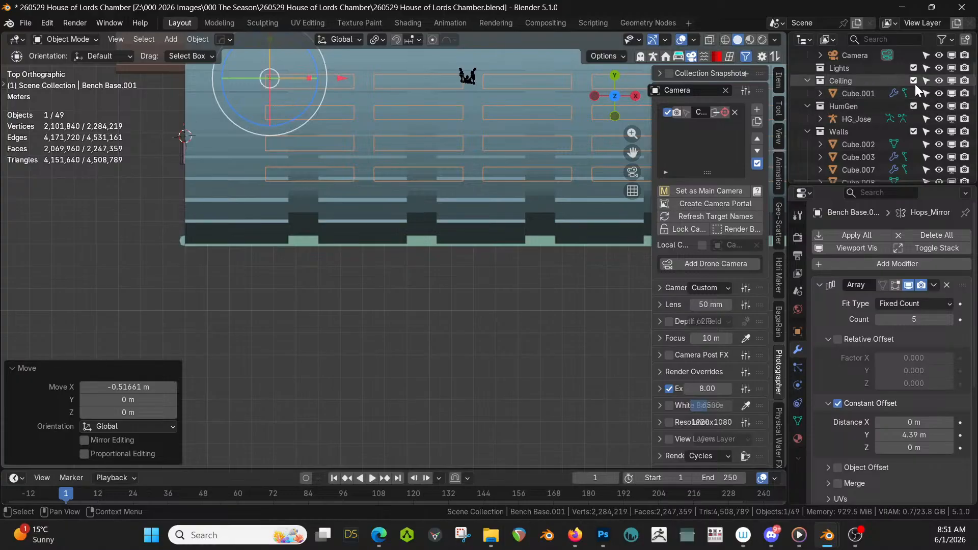
pyautogui.click(913, 81)
pyautogui.keyDown('shift'); pyautogui.moveTo(488, 170); pyautogui.dragTo(295, 323, button='middle'); pyautogui.keyUp('shift')
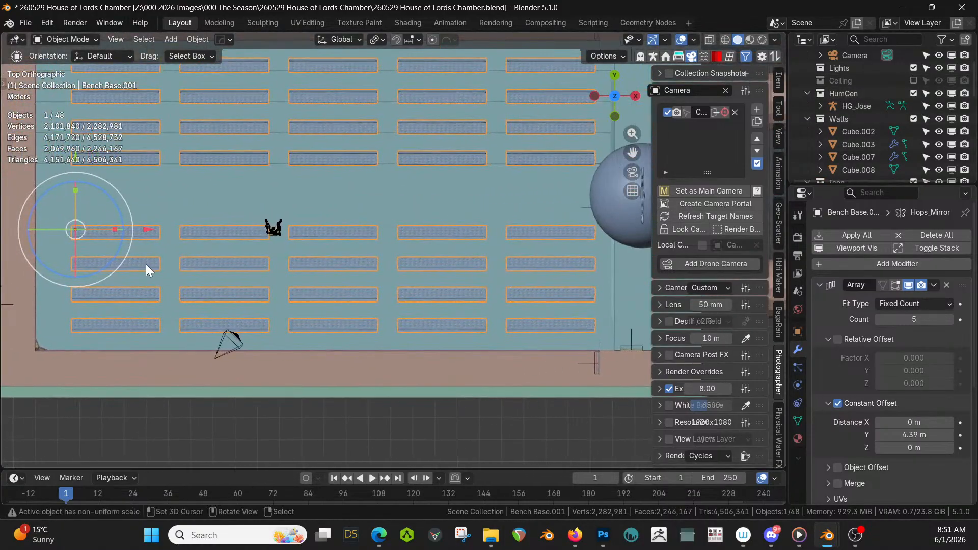
# Move the bench rows about -0.18 m along X from the top view and save the file
pyautogui.press('g')
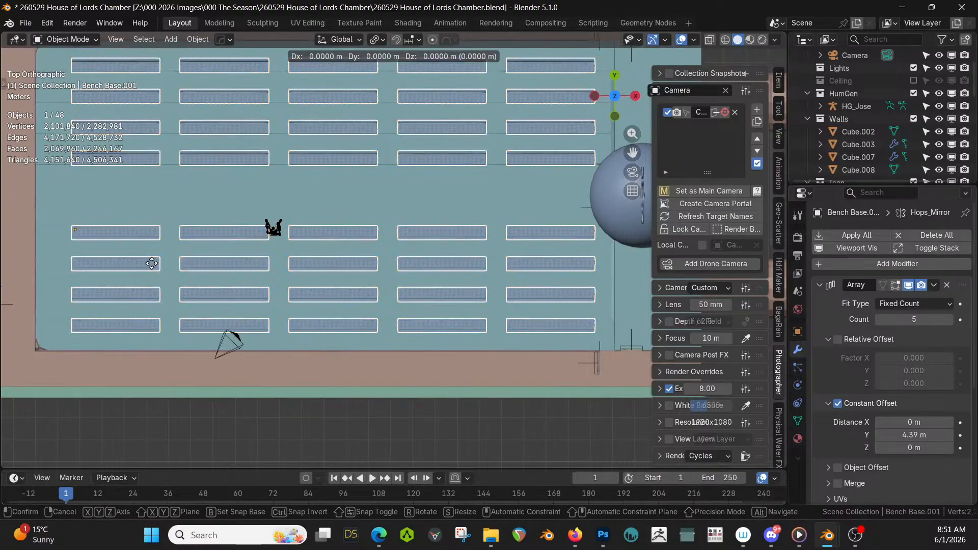
pyautogui.press('x')
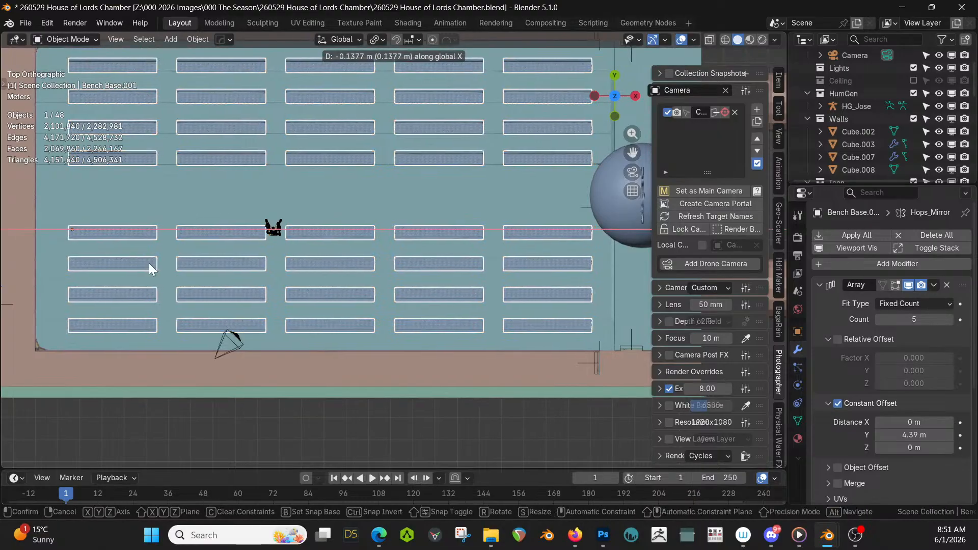
pyautogui.click(149, 263)
pyautogui.moveTo(148, 262); pyautogui.dragTo(329, 260, button='middle')
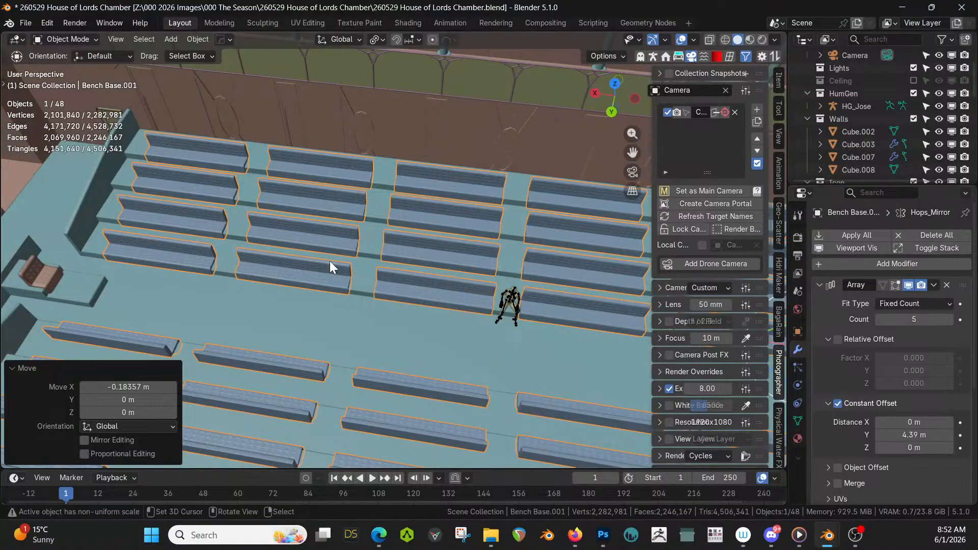
pyautogui.hotkey('ctrl', 's')
# Examine the benches and the carved side-wall panelling (Cube.003) in rendered and solid shading
pyautogui.press('z')
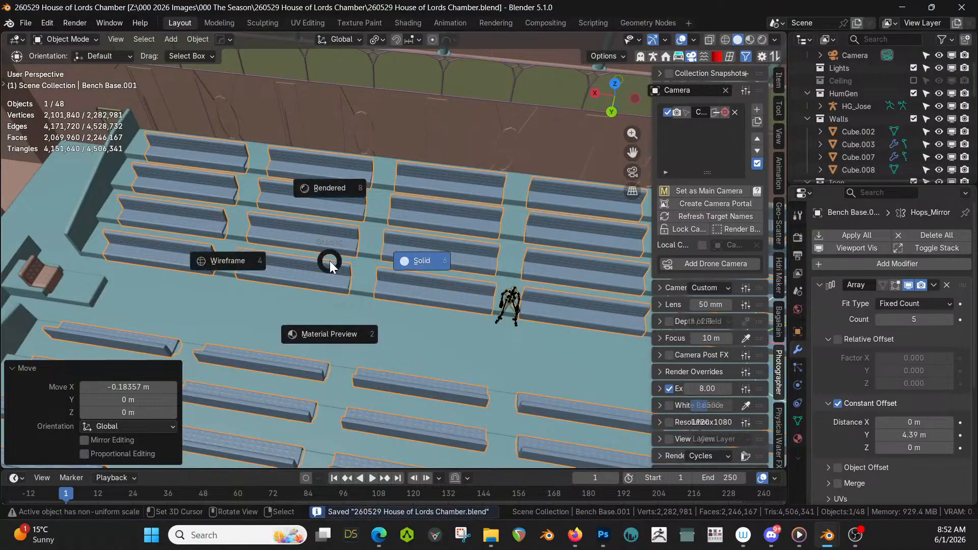
pyautogui.press('8')
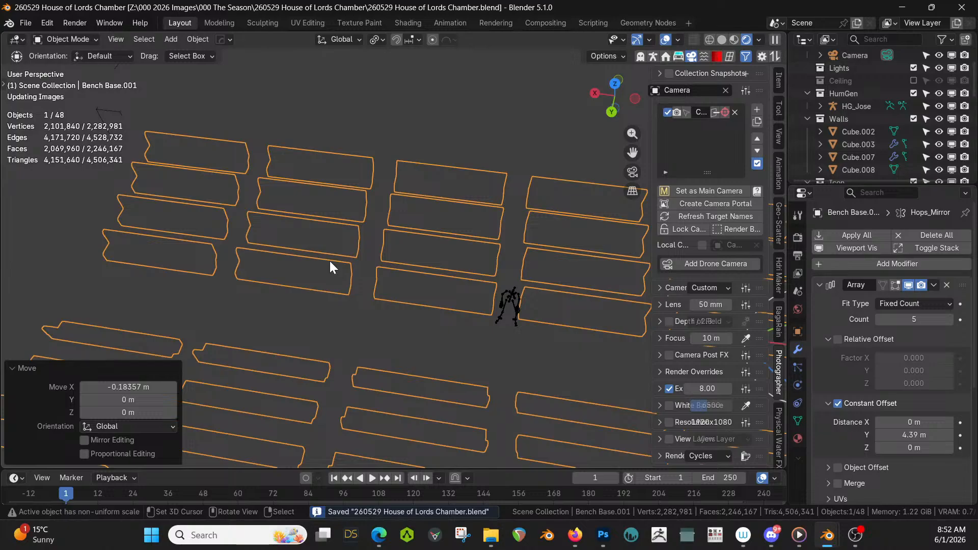
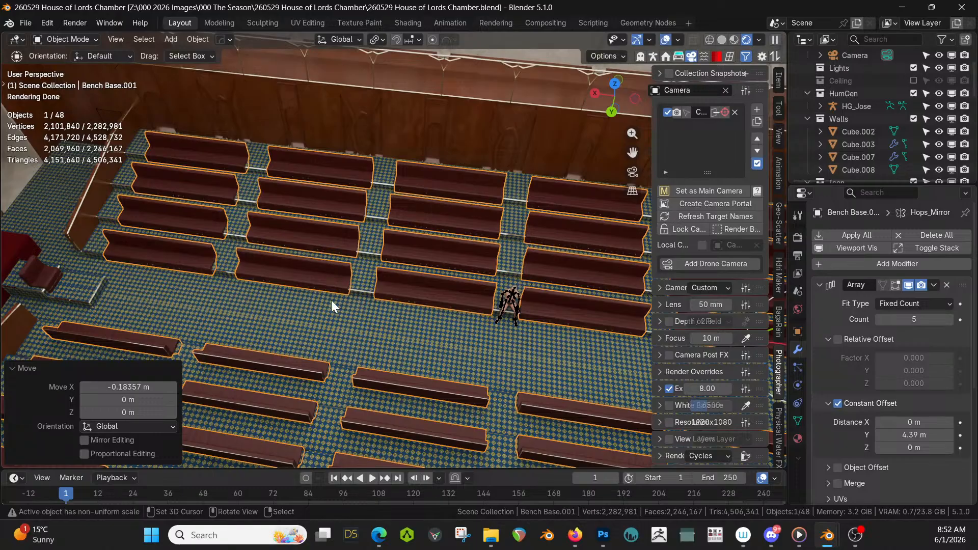
pyautogui.scroll(5, 349, 271)
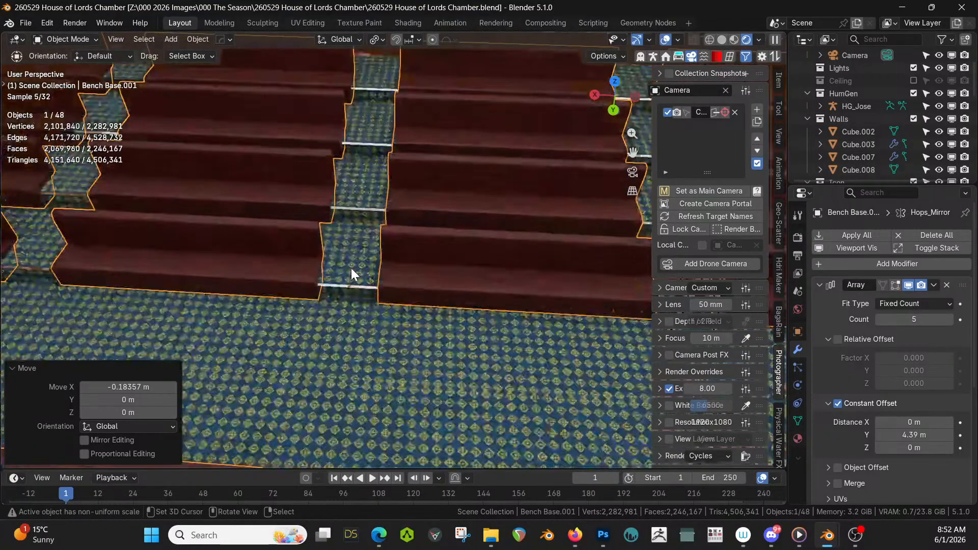
pyautogui.moveTo(351, 268); pyautogui.dragTo(192, 452, button='middle')
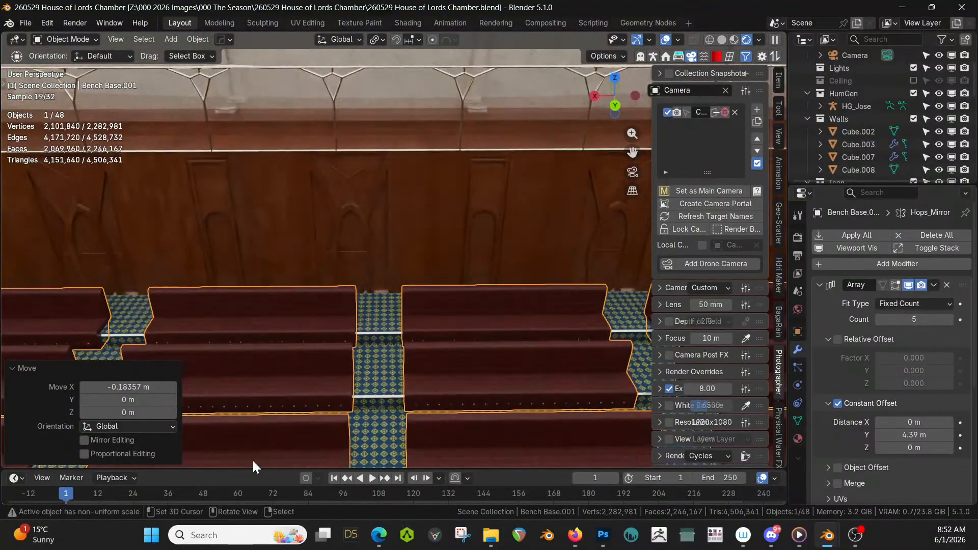
pyautogui.scroll(4, 275, 438)
pyautogui.keyDown('shift'); pyautogui.moveTo(295, 421); pyautogui.dragTo(301, 468, button='middle'); pyautogui.keyUp('shift')
pyautogui.rightClick(329, 348)
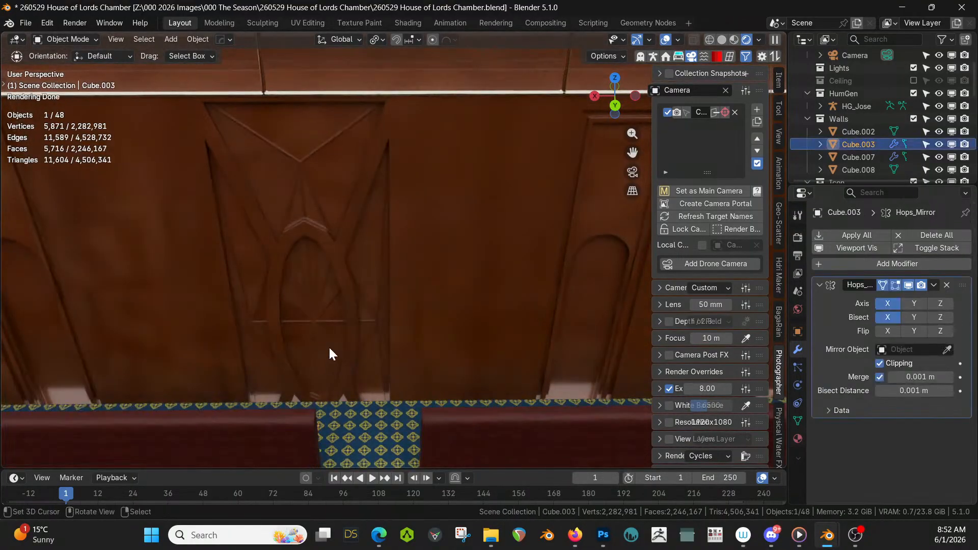
pyautogui.press('z')
pyautogui.press('s')
pyautogui.moveTo(329, 347); pyautogui.dragTo(172, 348, button='middle')
pyautogui.scroll(-2, 386, 350)
pyautogui.scroll(2, 295, 371)
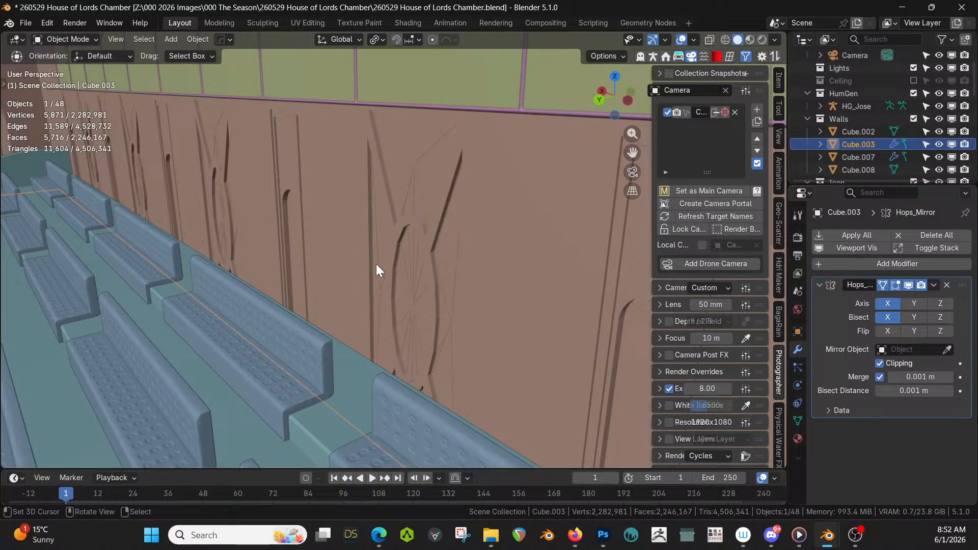
pyautogui.moveTo(376, 264); pyautogui.dragTo(447, 308, button='middle')
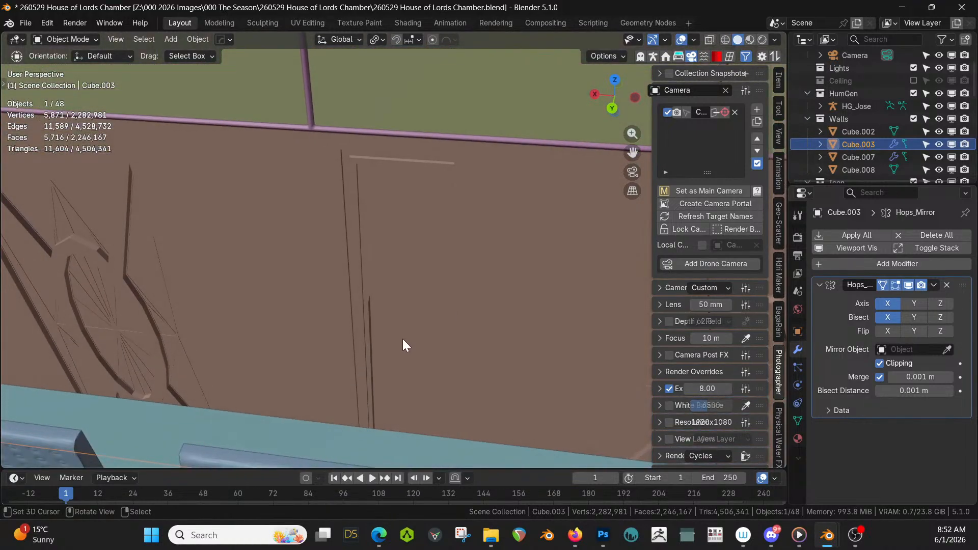
# Enable Cavity shading in the viewport and open the panelled wall mesh (Cube.003) in Edit Mode
pyautogui.hotkey('alt', 'v')
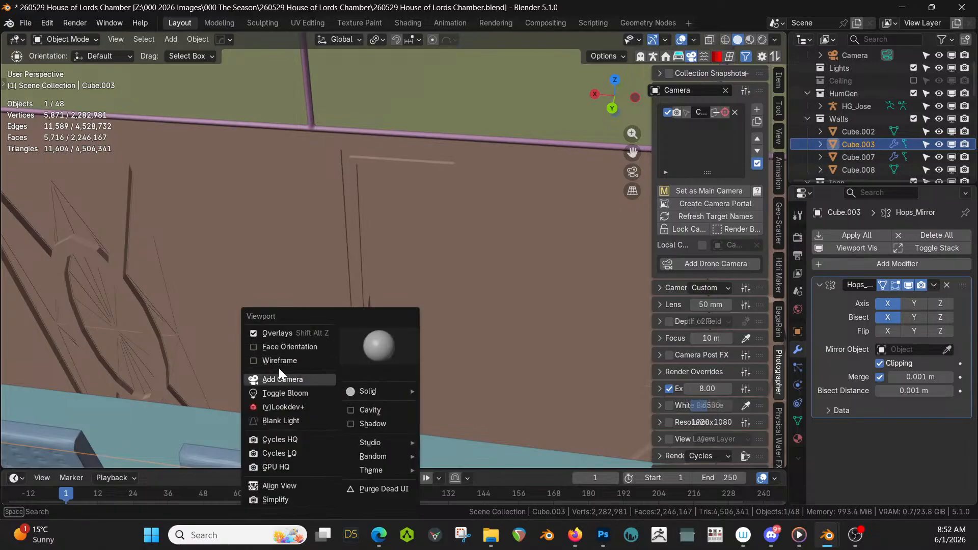
pyautogui.click(351, 411)
pyautogui.moveTo(387, 347); pyautogui.dragTo(334, 279, button='middle')
pyautogui.press('Tab')
# Select all six faces of the arched recess in a narrow side-wall panel of Cube.003
pyautogui.click(280, 262)
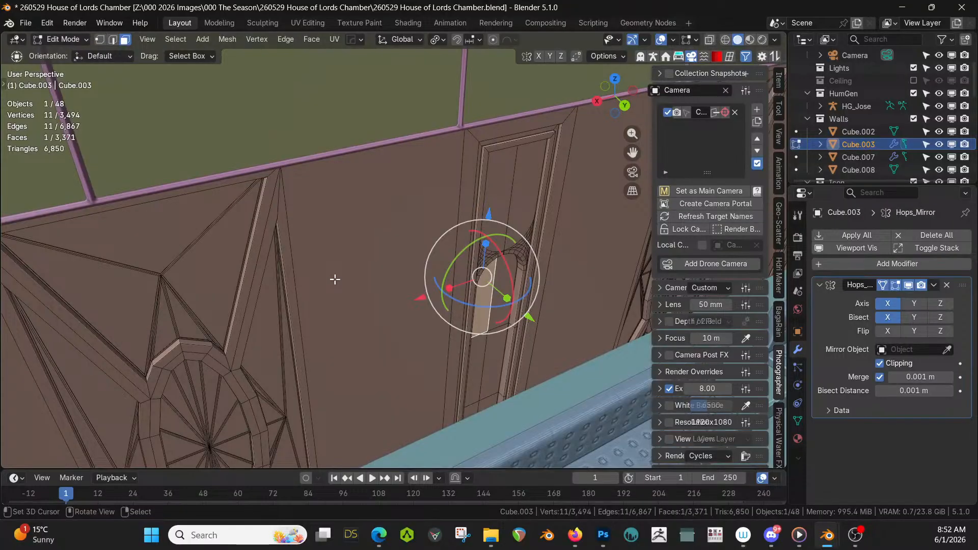
pyautogui.moveTo(361, 280)
pyautogui.mouseDown(button='middle')
pyautogui.moveTo(311, 409)
pyautogui.moveTo(297, 277)
pyautogui.moveTo(344, 284)
pyautogui.mouseUp(button='middle')
pyautogui.keyDown('shift'); pyautogui.click(420, 255); pyautogui.keyUp('shift')
pyautogui.keyDown('shift'); pyautogui.click(397, 308); pyautogui.keyUp('shift')
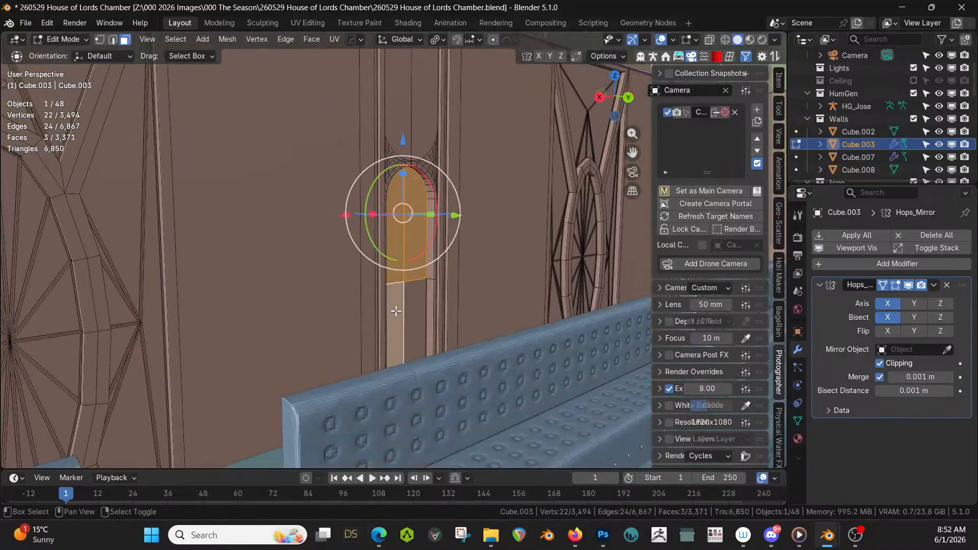
pyautogui.moveTo(396, 310); pyautogui.dragTo(405, 349, button='middle')
pyautogui.keyDown('shift'); pyautogui.click(420, 351); pyautogui.keyUp('shift')
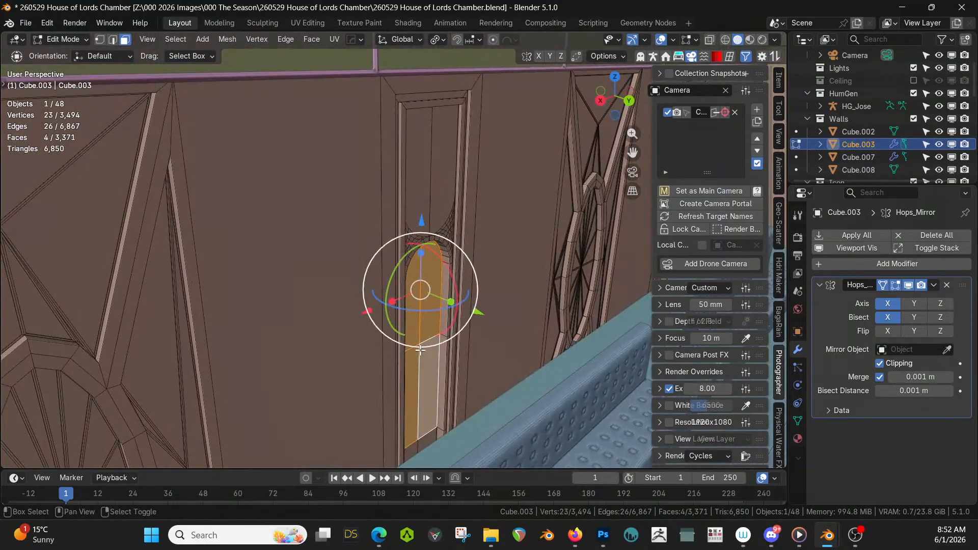
pyautogui.keyDown('shift'); pyautogui.click(413, 446); pyautogui.keyUp('shift')
pyautogui.keyDown('shift'); pyautogui.click(425, 442); pyautogui.keyUp('shift')
pyautogui.moveTo(425, 442); pyautogui.dragTo(407, 350, button='middle')
# Isolate the wall in Local View and add the six arched recess faces of the narrow panel nearest the end corner to the selection
pyautogui.keyDown('shift'); pyautogui.rightClick(480, 304); pyautogui.keyUp('shift')
pyautogui.keyDown('shift'); pyautogui.rightClick(494, 307); pyautogui.keyUp('shift')
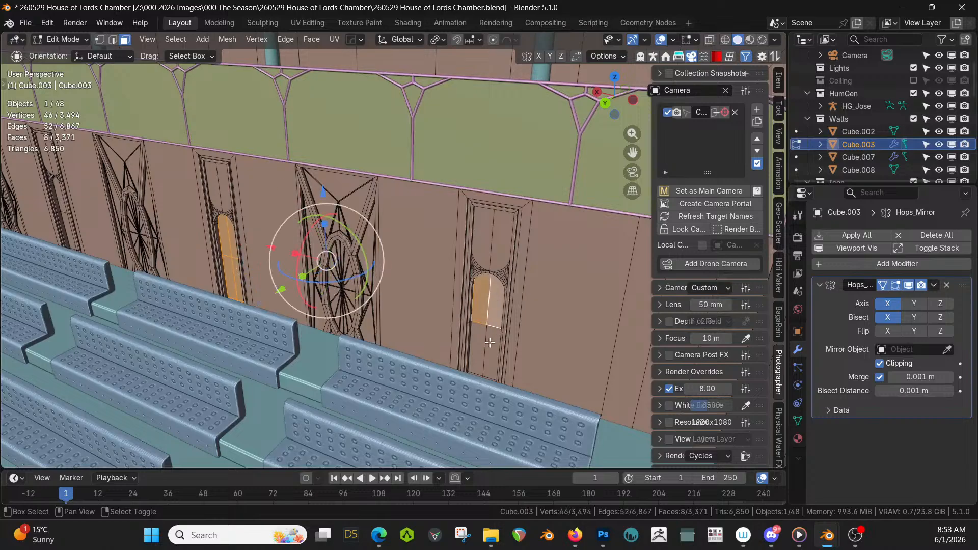
pyautogui.keyDown('shift'); pyautogui.rightClick(492, 343); pyautogui.keyUp('shift')
pyautogui.keyDown('shift'); pyautogui.rightClick(481, 342); pyautogui.keyUp('shift')
pyautogui.press('KP_Divide')
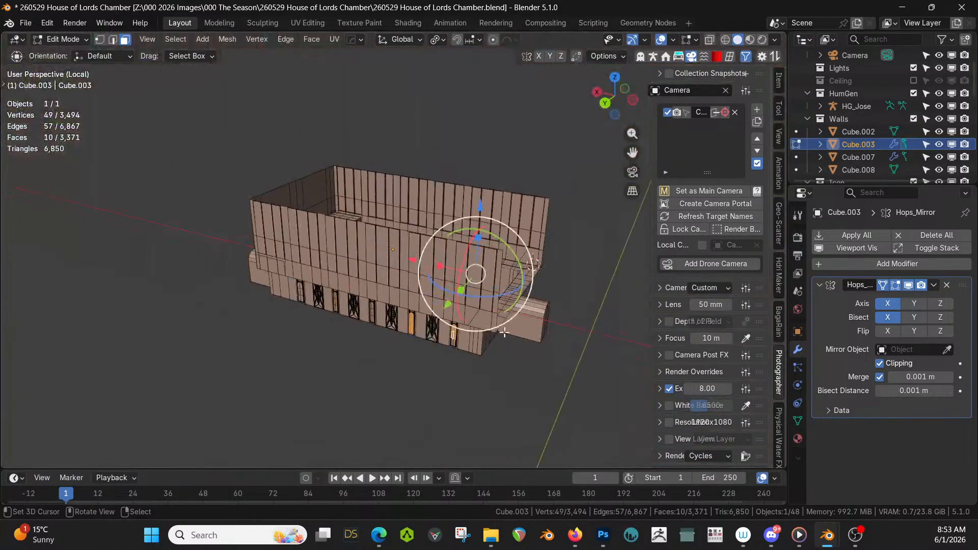
pyautogui.scroll(6, 504, 332)
pyautogui.keyDown('shift'); pyautogui.moveTo(505, 332); pyautogui.dragTo(292, 357, button='middle'); pyautogui.keyUp('shift')
pyautogui.hotkey('shift', '`')
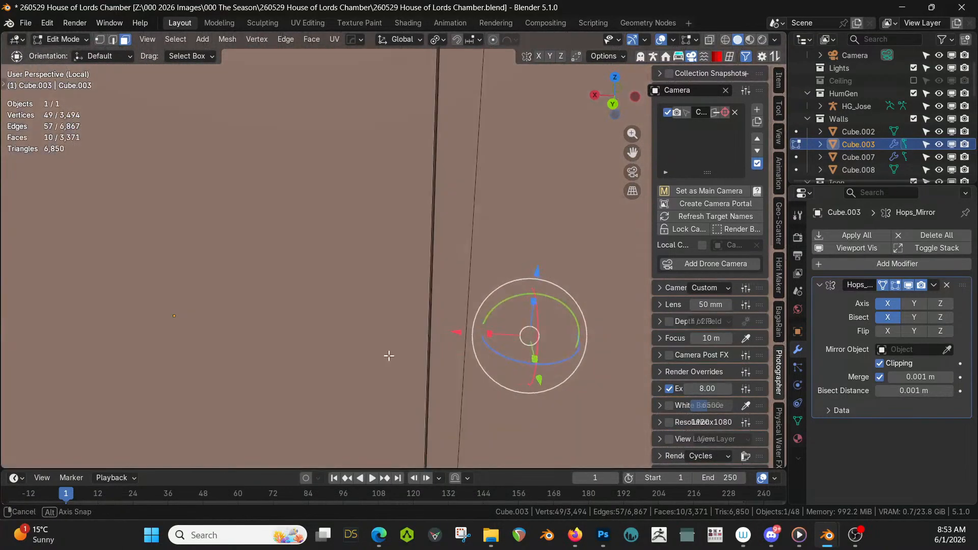
pyautogui.press('w')
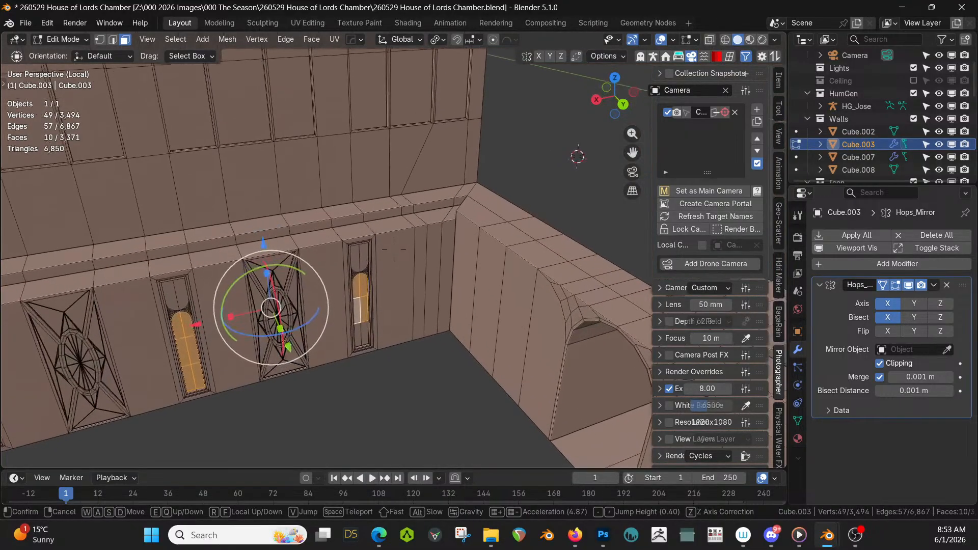
pyautogui.click(394, 250)
pyautogui.keyDown('shift'); pyautogui.rightClick(359, 334); pyautogui.keyUp('shift')
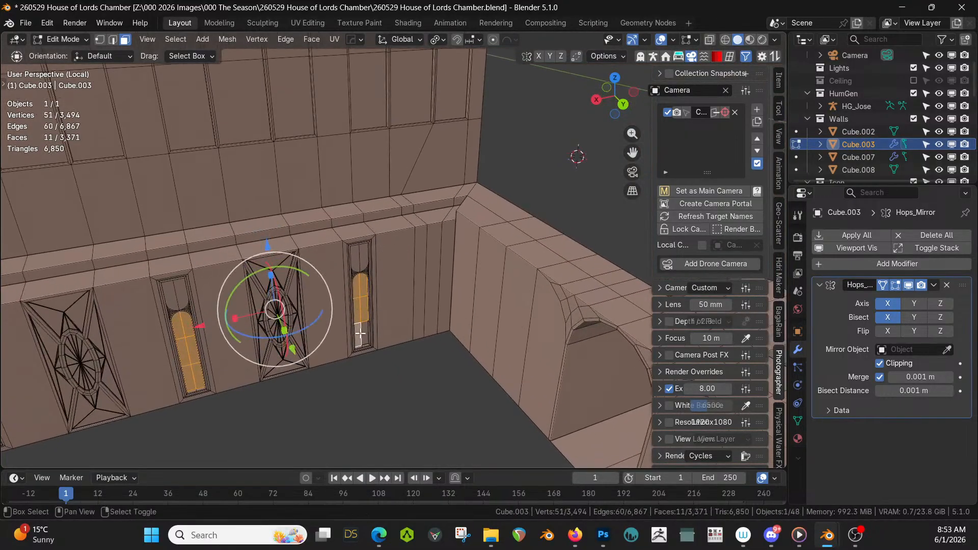
pyautogui.keyDown('shift'); pyautogui.rightClick(361, 335); pyautogui.keyUp('shift')
# Add the six arched recess faces of the third narrow panel along the wall to the selection
pyautogui.keyDown('shift'); pyautogui.moveTo(360, 335); pyautogui.dragTo(639, 303, button='middle'); pyautogui.keyUp('shift')
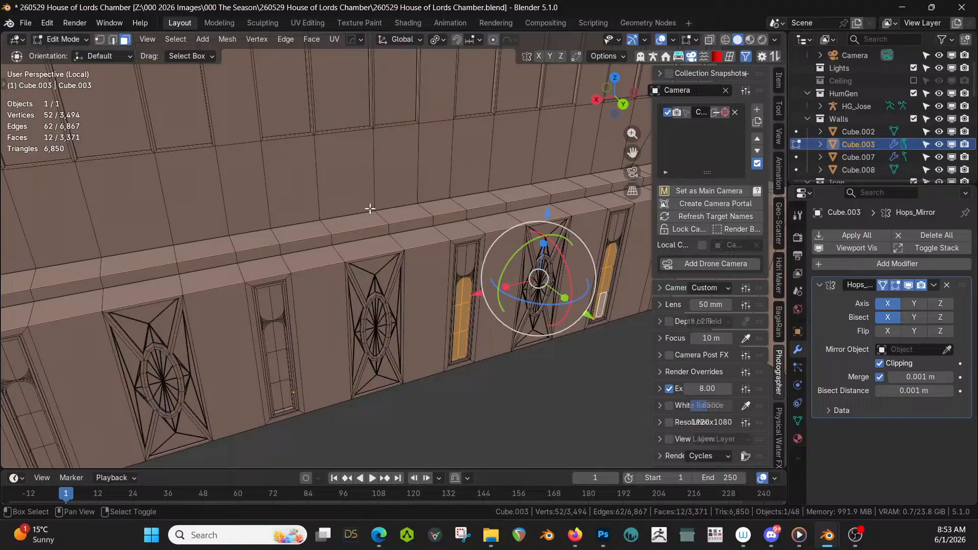
pyautogui.keyDown('shift'); pyautogui.rightClick(281, 392); pyautogui.keyUp('shift')
pyautogui.keyDown('shift'); pyautogui.rightClick(278, 392); pyautogui.keyUp('shift')
pyautogui.keyDown('shift'); pyautogui.rightClick(276, 369); pyautogui.keyUp('shift')
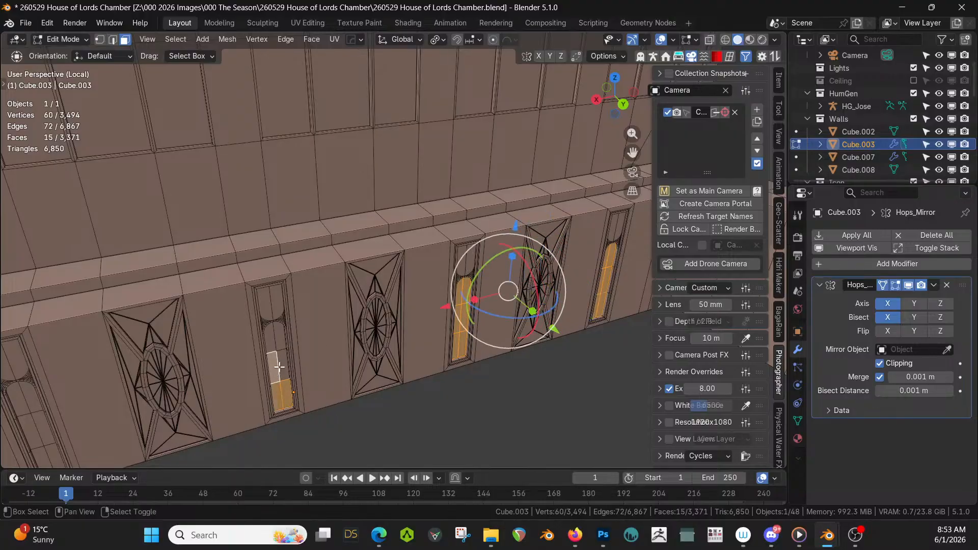
pyautogui.keyDown('shift'); pyautogui.rightClick(281, 369); pyautogui.keyUp('shift')
pyautogui.keyDown('shift'); pyautogui.rightClick(274, 342); pyautogui.keyUp('shift')
pyautogui.keyDown('shift'); pyautogui.rightClick(278, 340); pyautogui.keyUp('shift')
# Extend the selection with the six arched recess faces of the fourth narrow panel
pyautogui.keyDown('shift'); pyautogui.moveTo(301, 331); pyautogui.dragTo(505, 289, button='middle'); pyautogui.keyUp('shift')
pyautogui.keyDown('shift'); pyautogui.rightClick(269, 421); pyautogui.keyUp('shift')
pyautogui.keyDown('shift'); pyautogui.rightClick(266, 428); pyautogui.keyUp('shift')
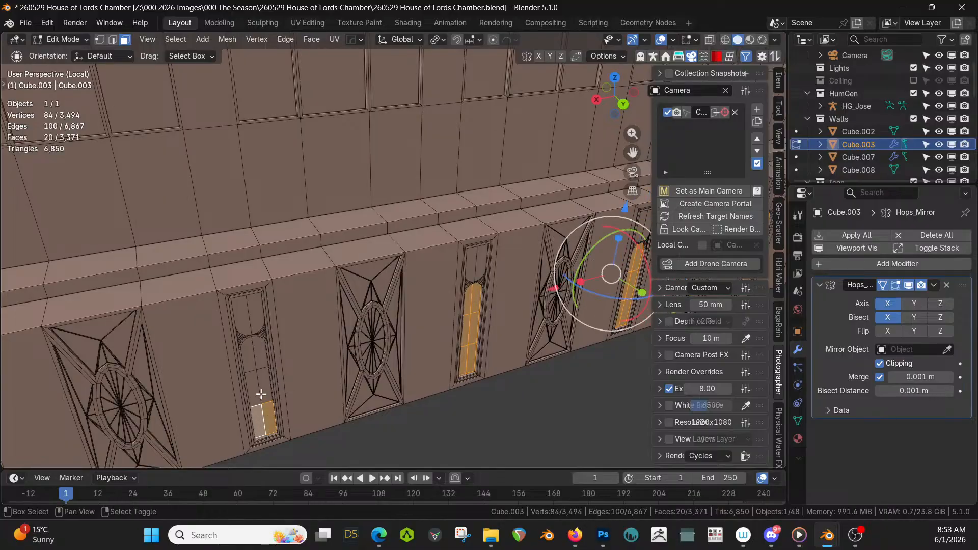
pyautogui.keyDown('shift'); pyautogui.rightClick(257, 389); pyautogui.keyUp('shift')
pyautogui.keyDown('shift'); pyautogui.rightClick(261, 377); pyautogui.keyUp('shift')
pyautogui.keyDown('shift'); pyautogui.rightClick(258, 356); pyautogui.keyUp('shift')
pyautogui.keyDown('shift'); pyautogui.rightClick(250, 356); pyautogui.keyUp('shift')
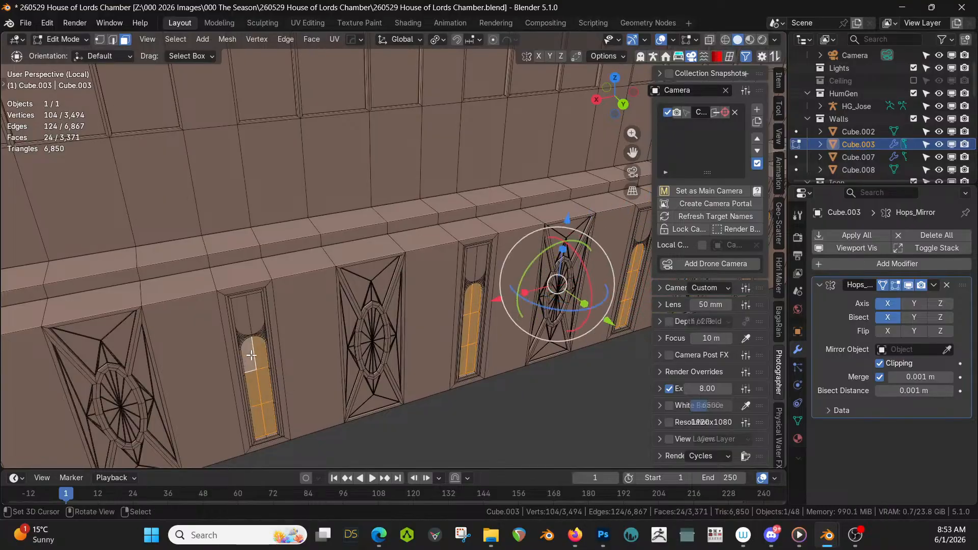
# Add the arched recess faces of the last narrow panel, beside the raised wall block, to the selection
pyautogui.moveTo(250, 356); pyautogui.dragTo(391, 373, button='middle')
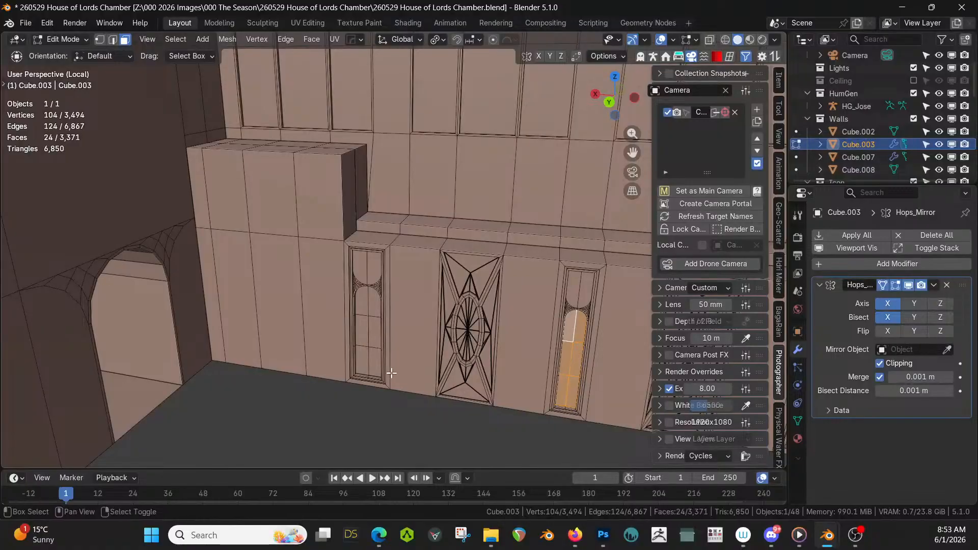
pyautogui.keyDown('shift'); pyautogui.rightClick(365, 362); pyautogui.keyUp('shift')
pyautogui.keyDown('shift'); pyautogui.rightClick(363, 335); pyautogui.keyUp('shift')
pyautogui.keyDown('shift'); pyautogui.rightClick(374, 332); pyautogui.keyUp('shift')
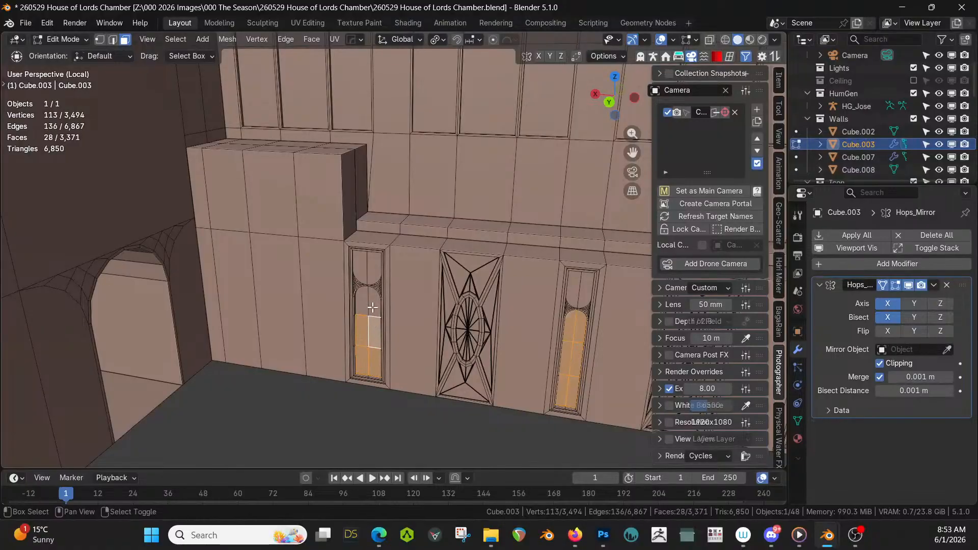
# Create a new material slot on Cube.003 and assign it to the selected arched recess faces
pyautogui.click(797, 439)
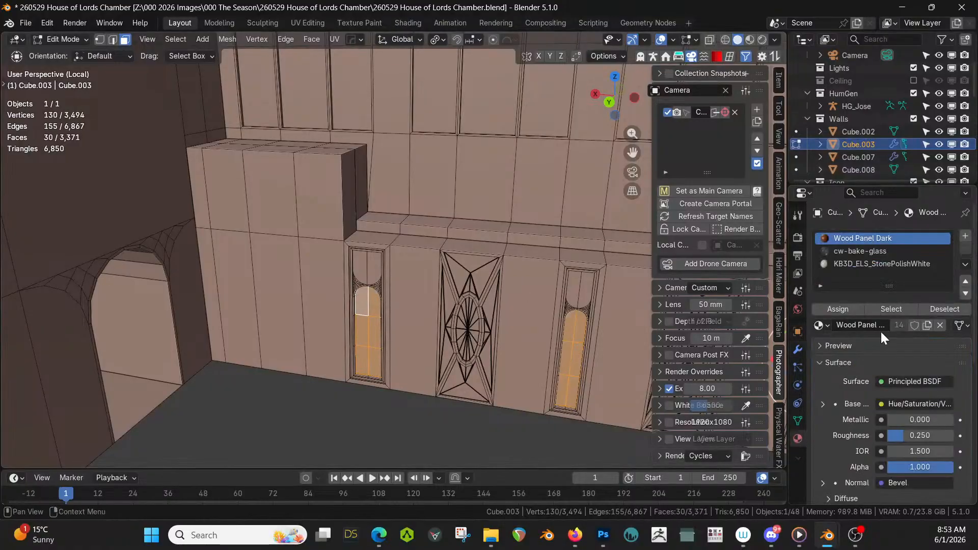
pyautogui.click(965, 237)
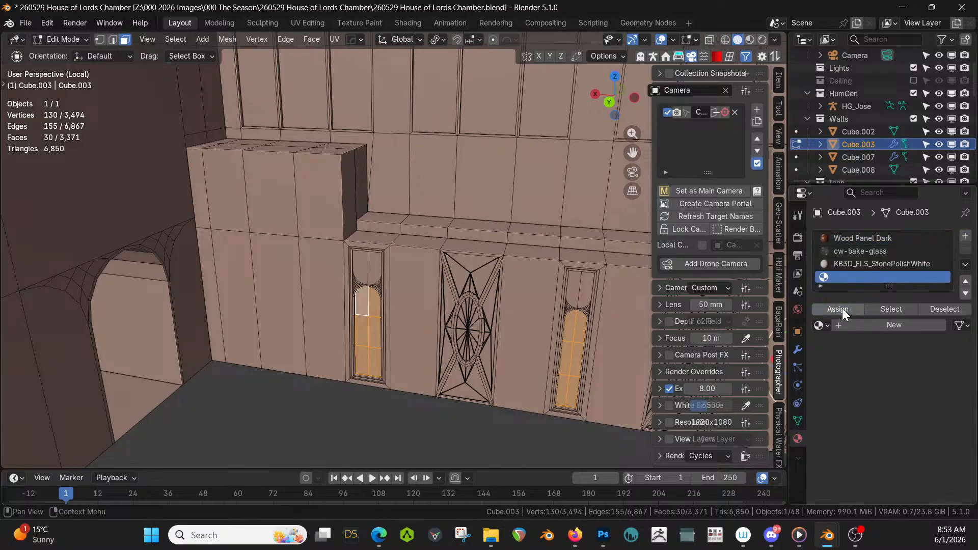
pyautogui.click(720, 59)
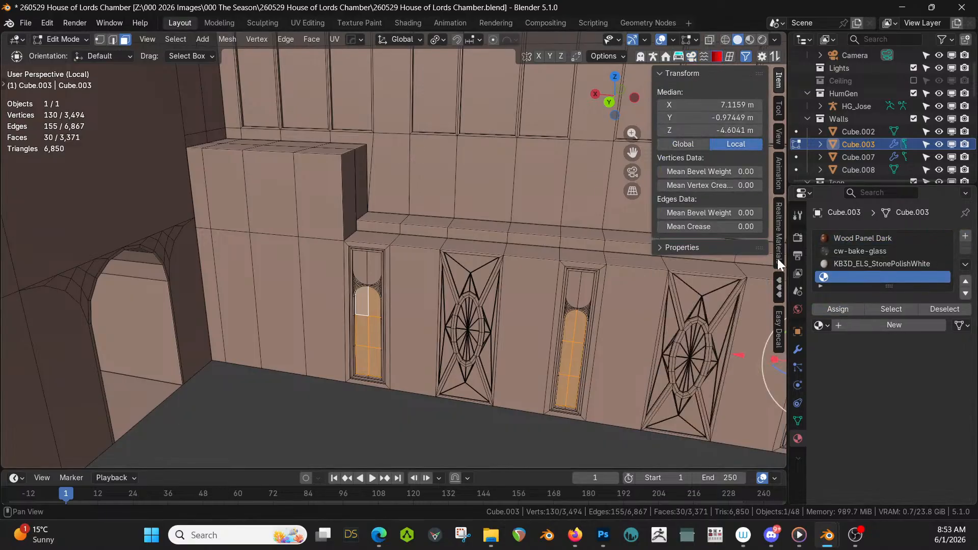
pyautogui.click(779, 285)
pyautogui.click(716, 202)
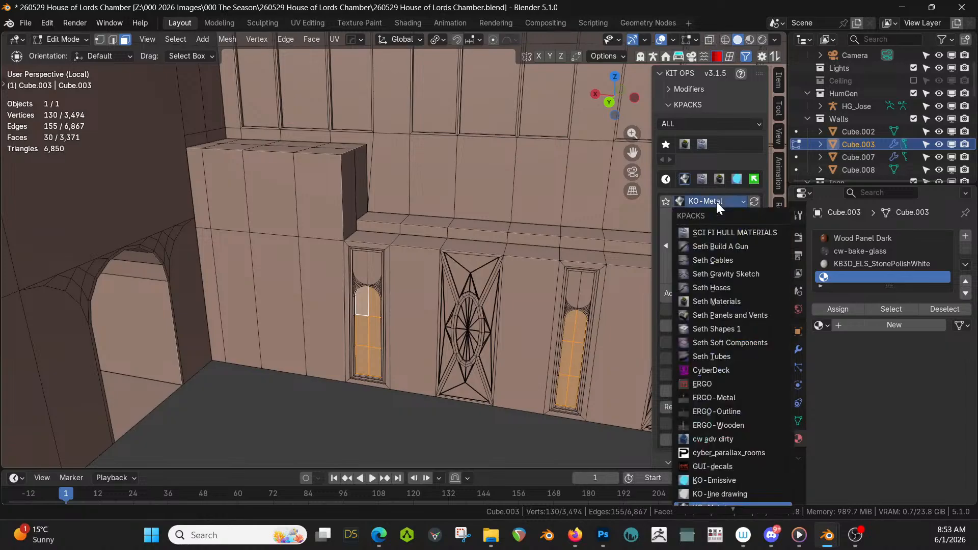
pyautogui.scroll(-4, 725, 370)
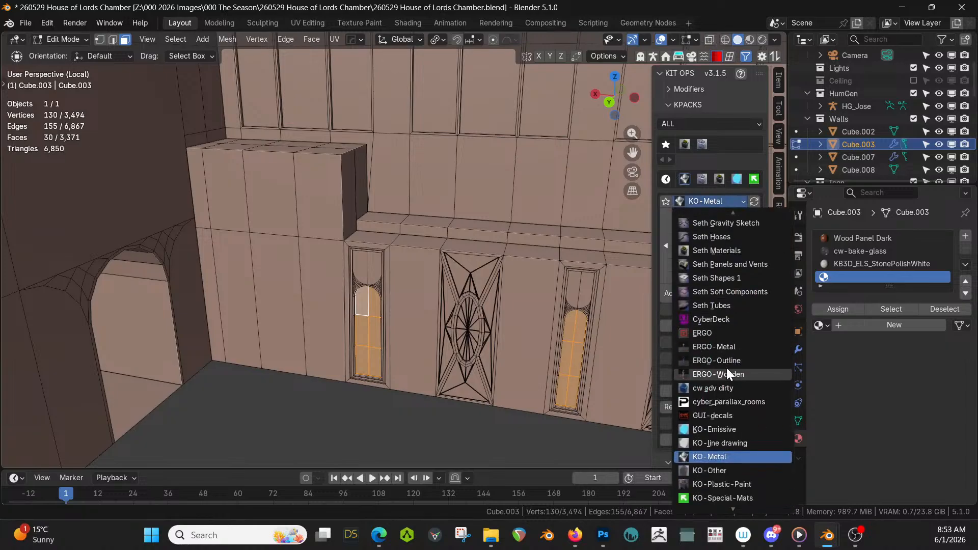
# Add the Glass Swirl Color material from the Glass category of Realtime Materials to the new slot
pyautogui.click(779, 241)
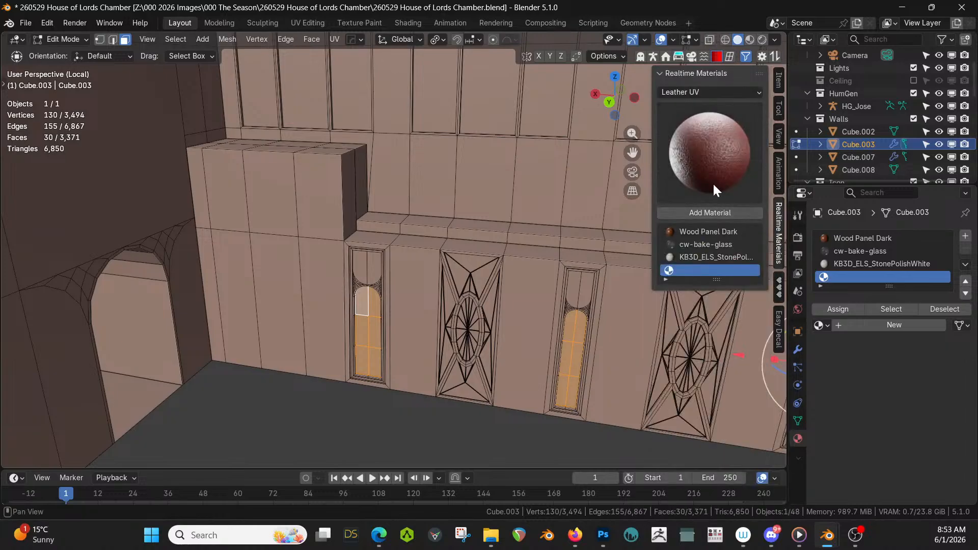
pyautogui.click(711, 91)
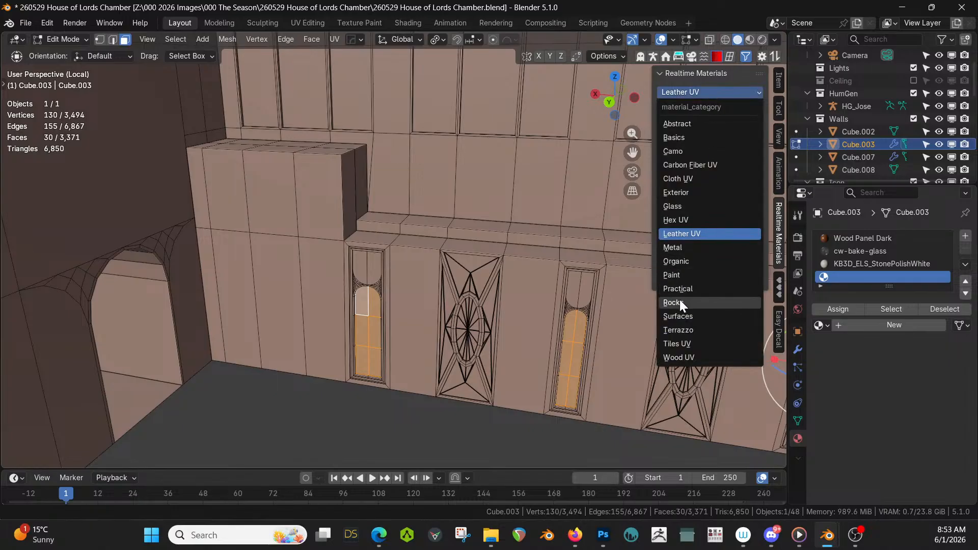
pyautogui.click(686, 204)
pyautogui.click(713, 153)
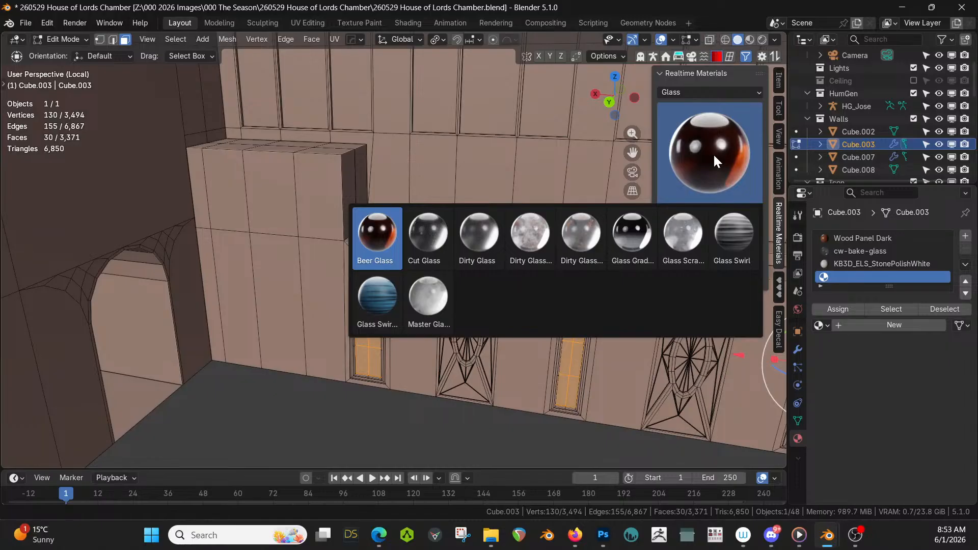
pyautogui.click(383, 302)
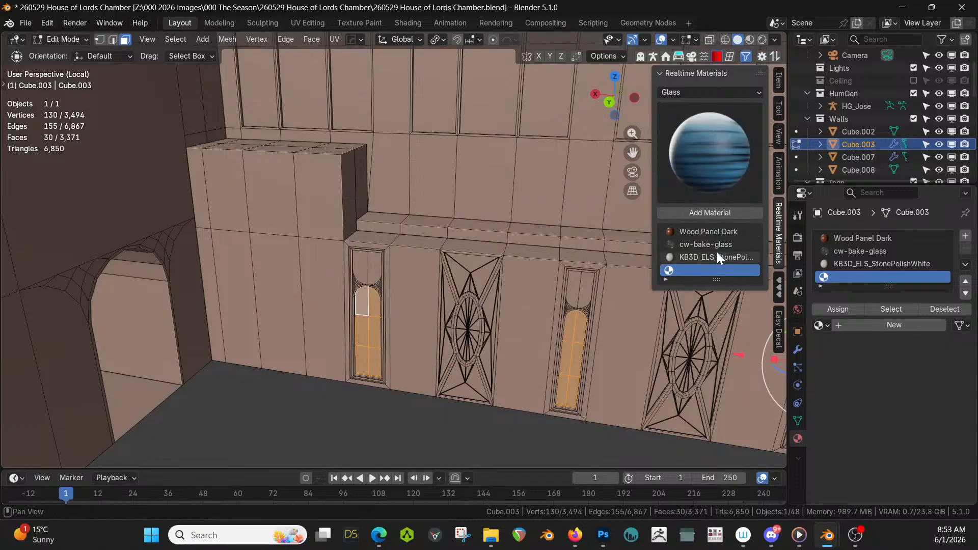
pyautogui.click(720, 213)
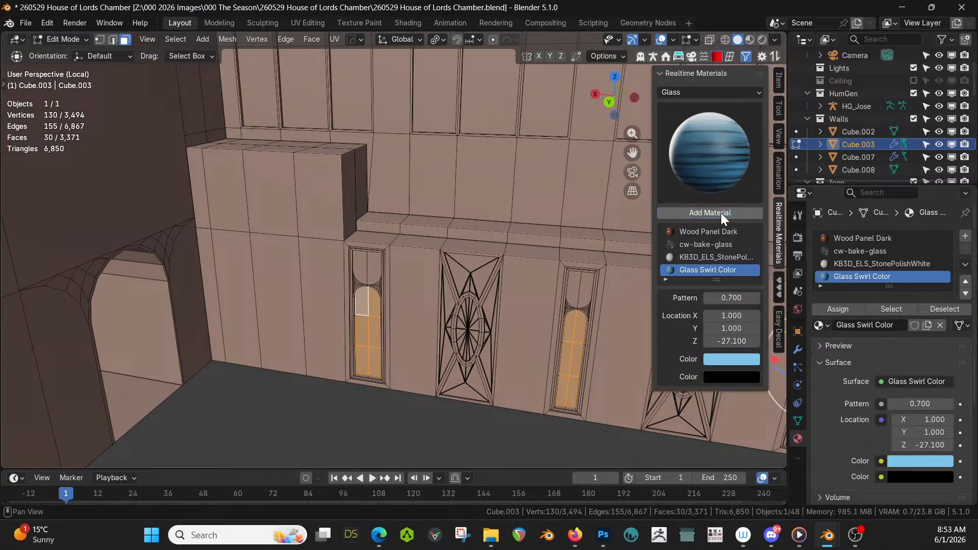
# Set the swirl glass's light blue colour to red, preview it in rendered Object Mode and set its Pattern to -1.300
pyautogui.click(726, 358)
pyautogui.moveTo(770, 217); pyautogui.dragTo(756, 228)
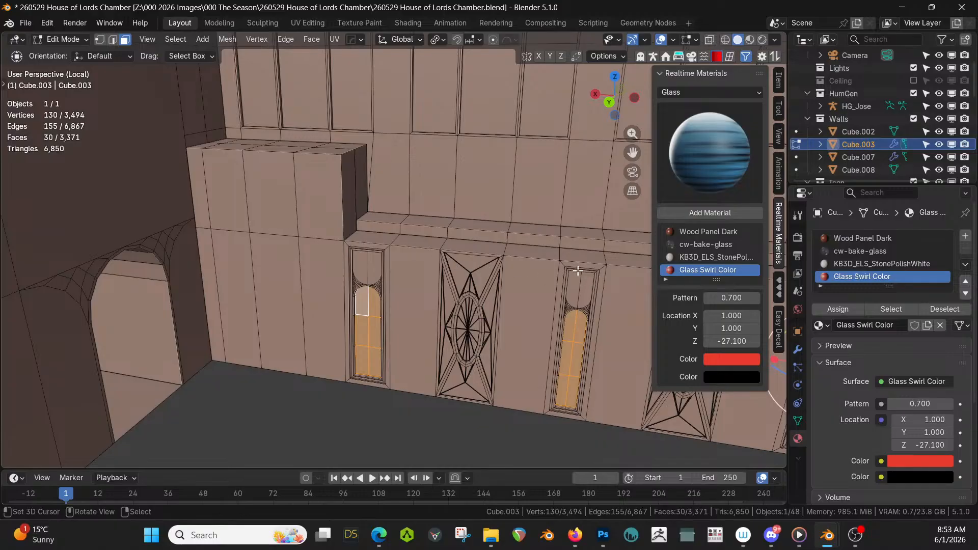
pyautogui.press('z')
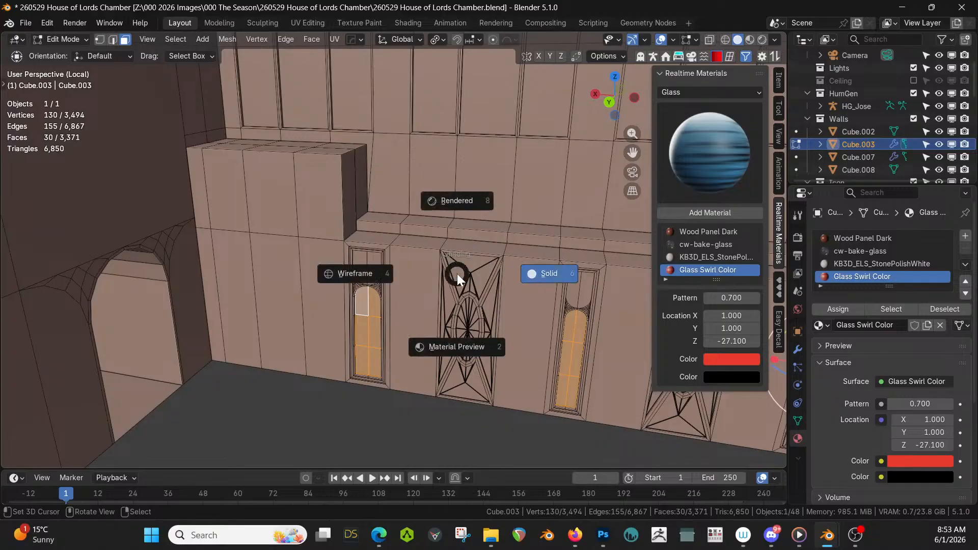
pyautogui.press('8')
pyautogui.press('Tab')
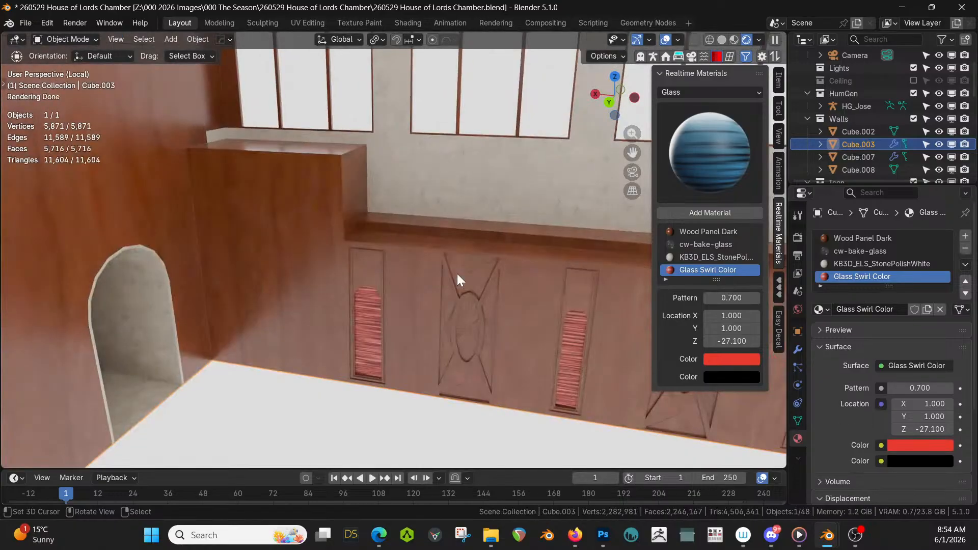
pyautogui.moveTo(457, 274); pyautogui.dragTo(461, 265, button='middle')
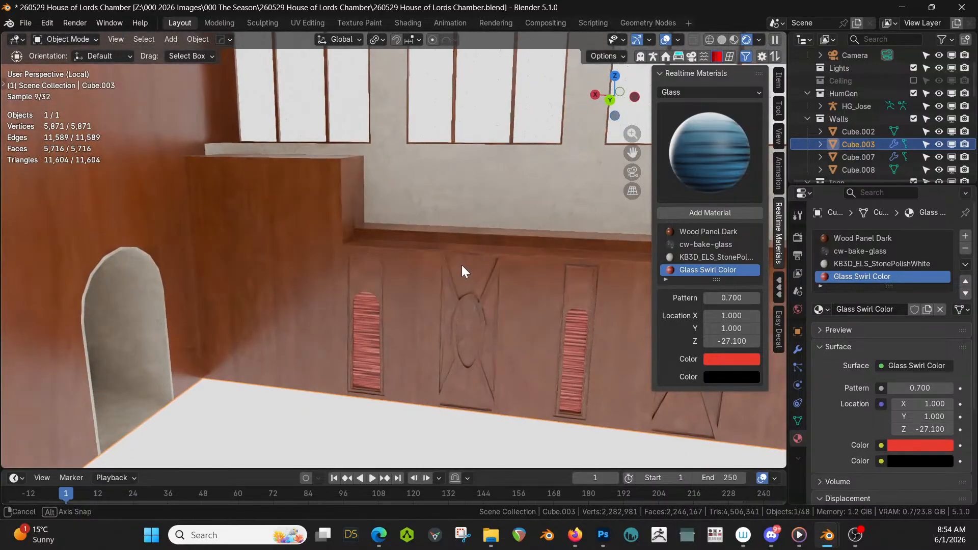
pyautogui.moveTo(732, 298); pyautogui.dragTo(698, 297)
# Replace the swirl glass in the slot with the Beer Glass material from the Glass category
pyautogui.click(710, 180)
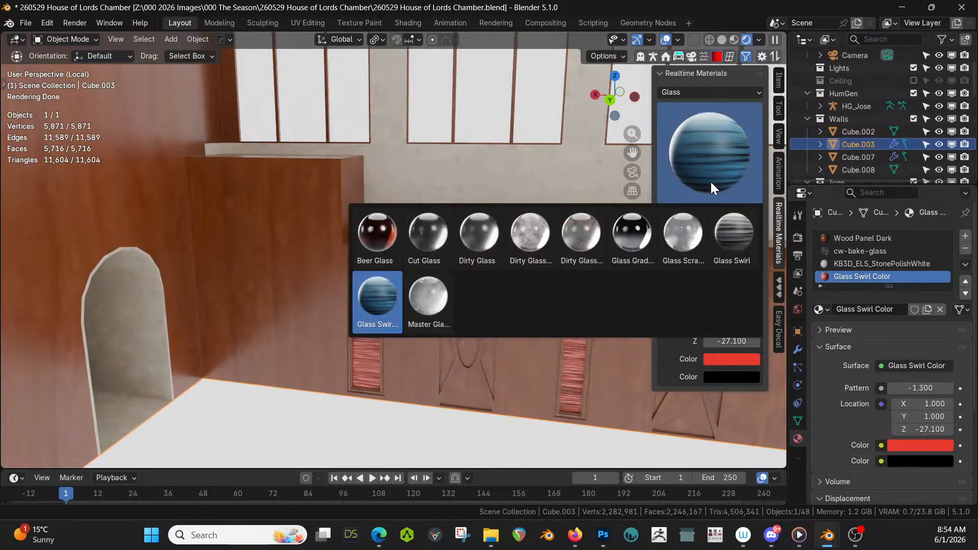
pyautogui.click(389, 234)
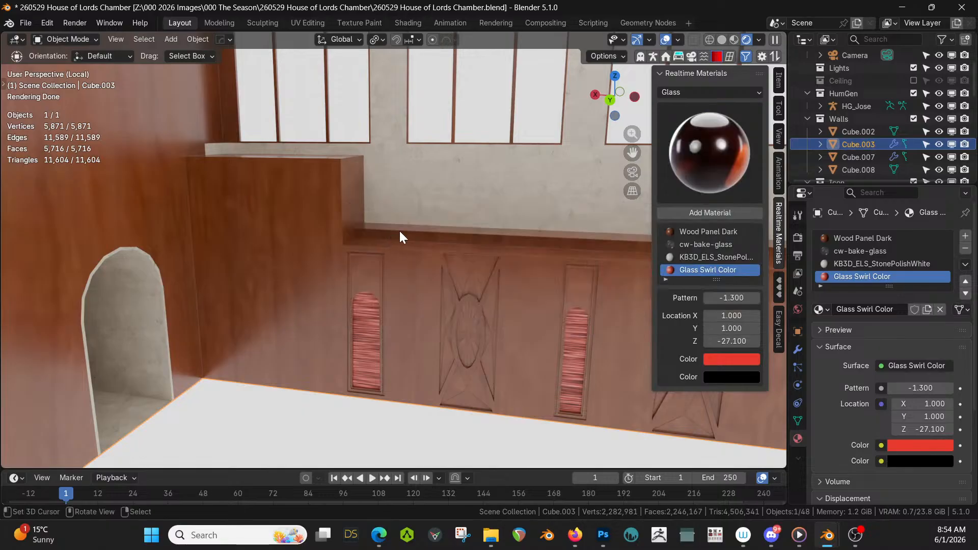
pyautogui.click(732, 212)
# Set the Beer Glass colours to dark red (about #4C0D07) and brighter red (about #980A04), and exit Local View
pyautogui.click(737, 351)
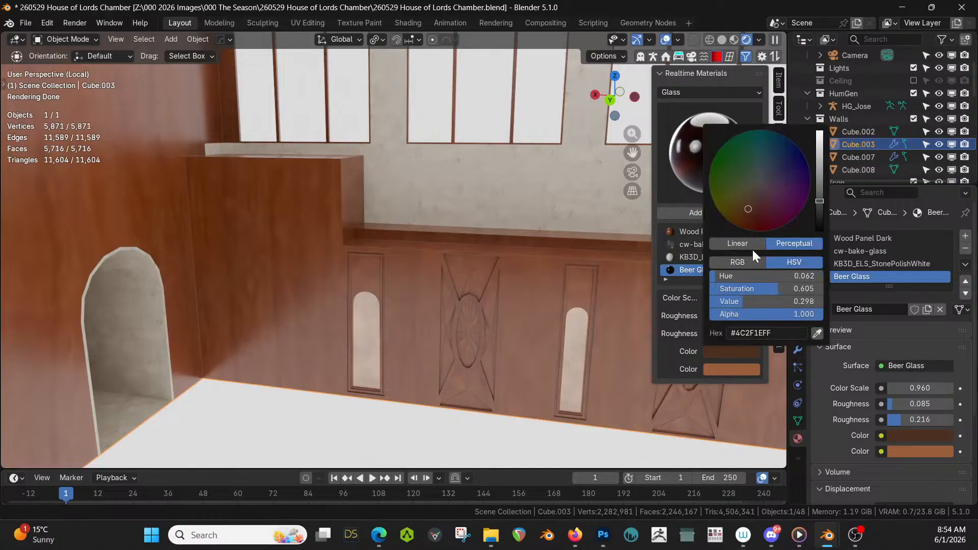
pyautogui.click(755, 226)
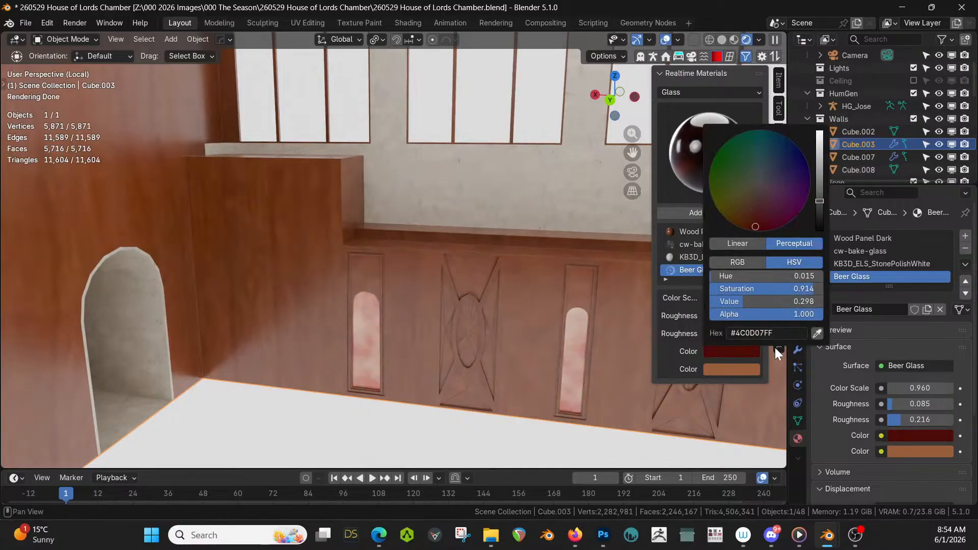
pyautogui.click(722, 370)
pyautogui.click(762, 238)
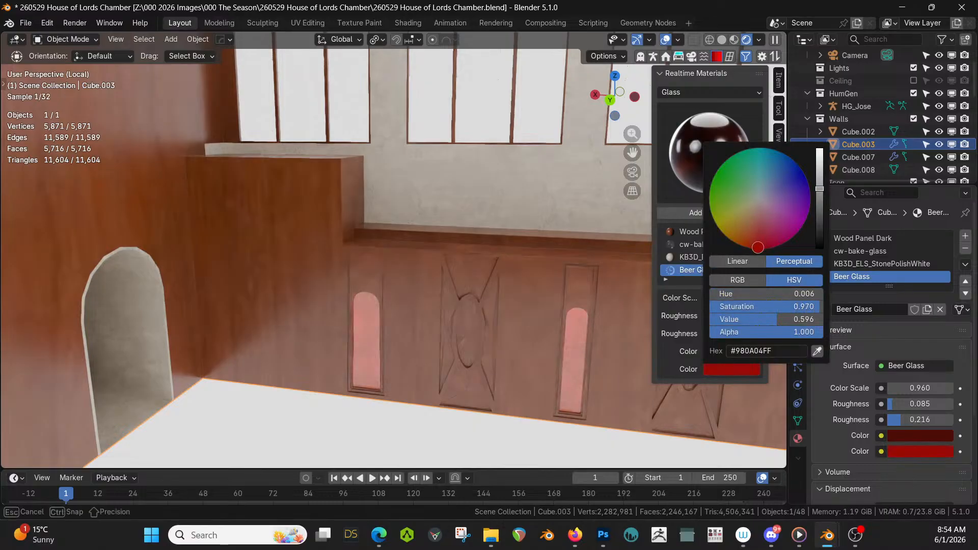
pyautogui.moveTo(557, 333); pyautogui.dragTo(539, 340, button='middle')
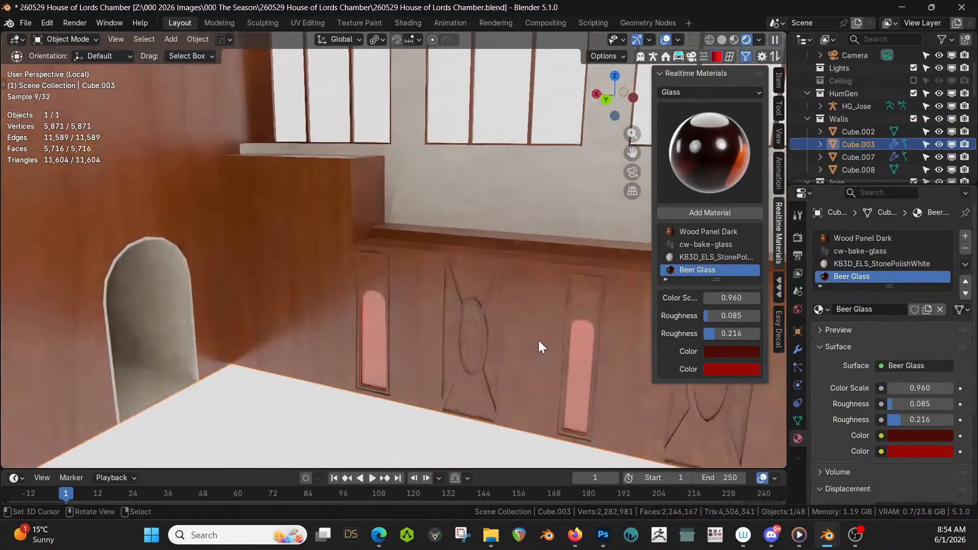
pyautogui.press('KP_Divide')
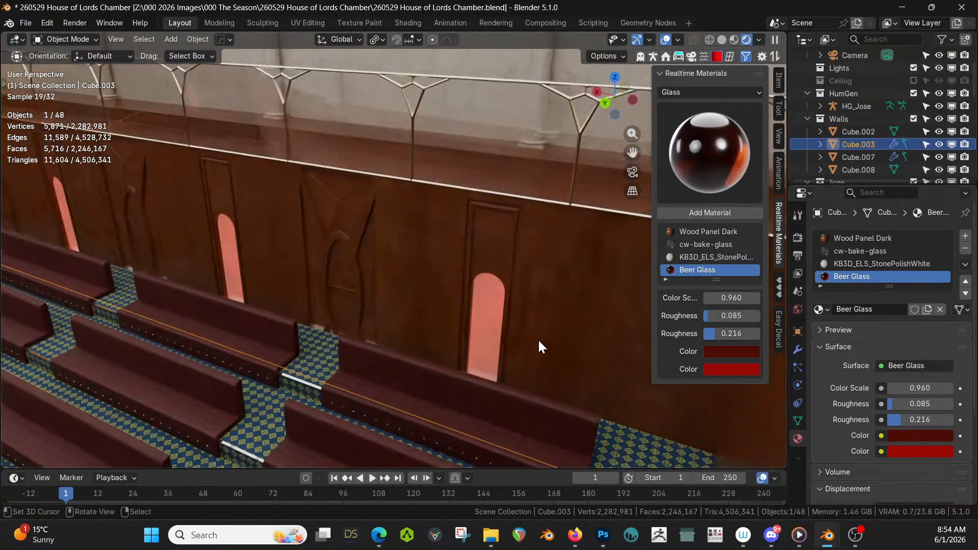
# Save the file and set the Beer Glass material's Color Scale to 8.360 and its first Roughness to 0.102
pyautogui.moveTo(539, 338); pyautogui.dragTo(519, 311, button='middle')
pyautogui.hotkey('ctrl', 's')
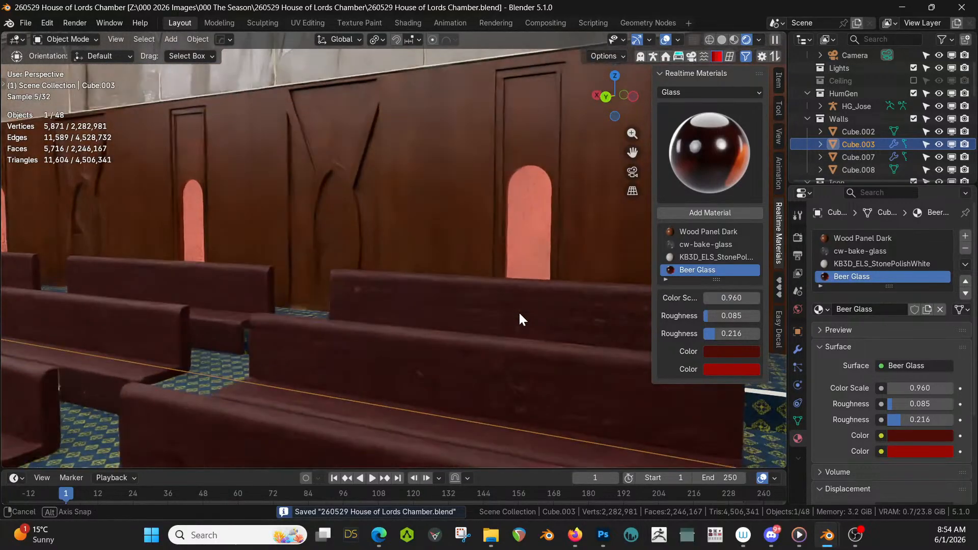
pyautogui.scroll(3, 518, 312)
pyautogui.hotkey('shift', '`')
pyautogui.press('w')
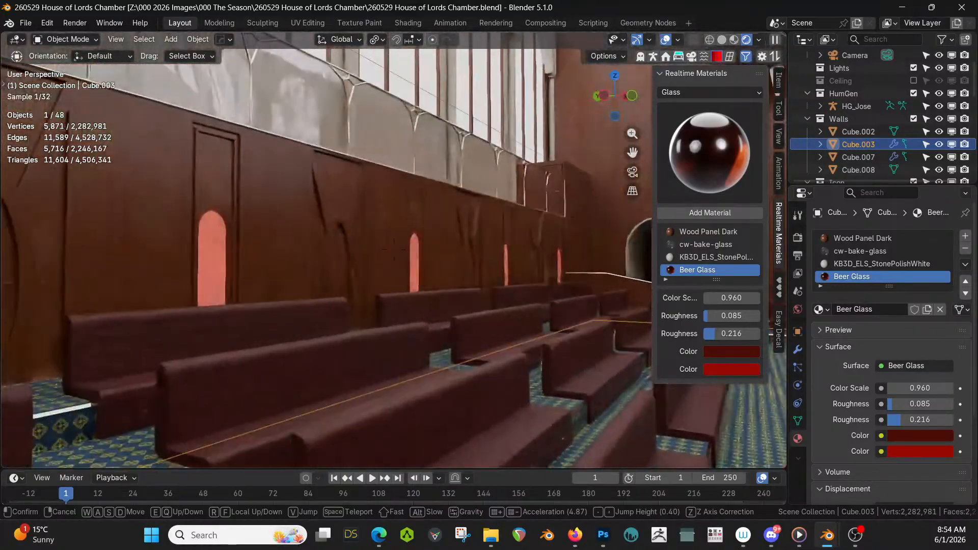
pyautogui.click(515, 312)
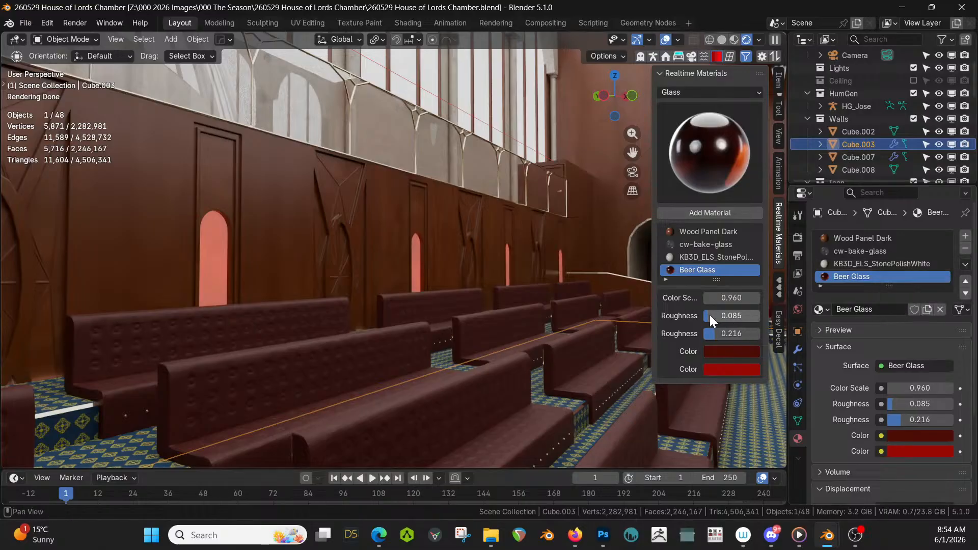
pyautogui.moveTo(710, 315); pyautogui.dragTo(767, 299)
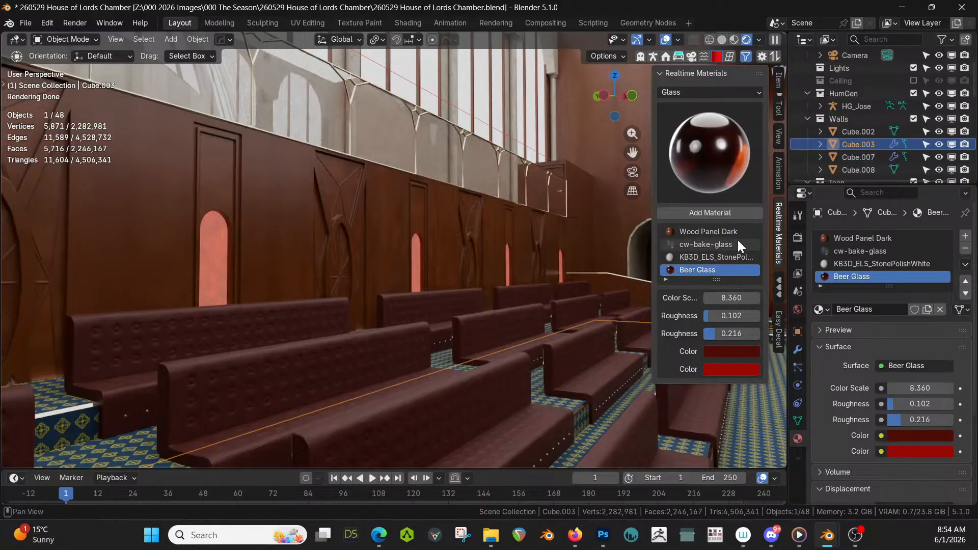
# Start importing a background with HDRi Maker Studio and browse to the HDRI Images folder
pyautogui.click(693, 58)
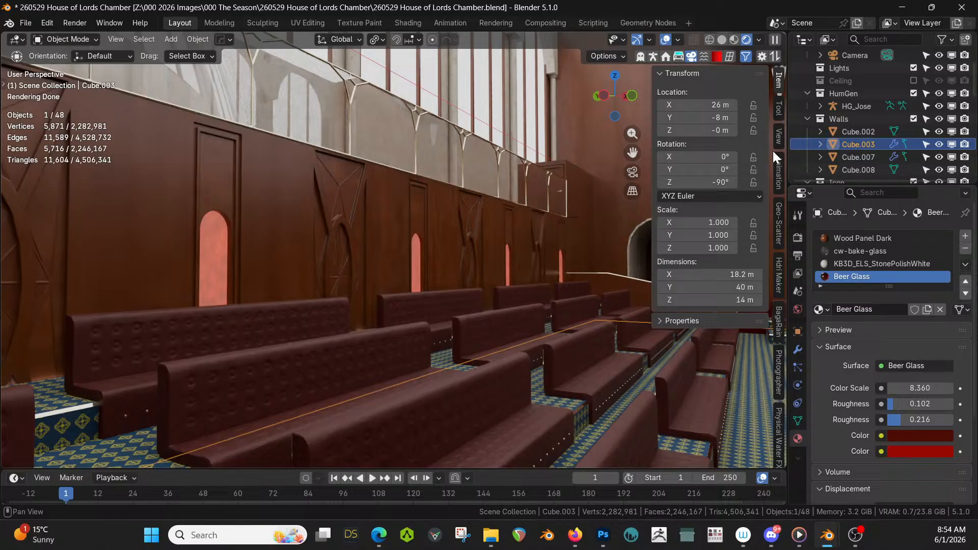
pyautogui.click(778, 261)
pyautogui.click(796, 315)
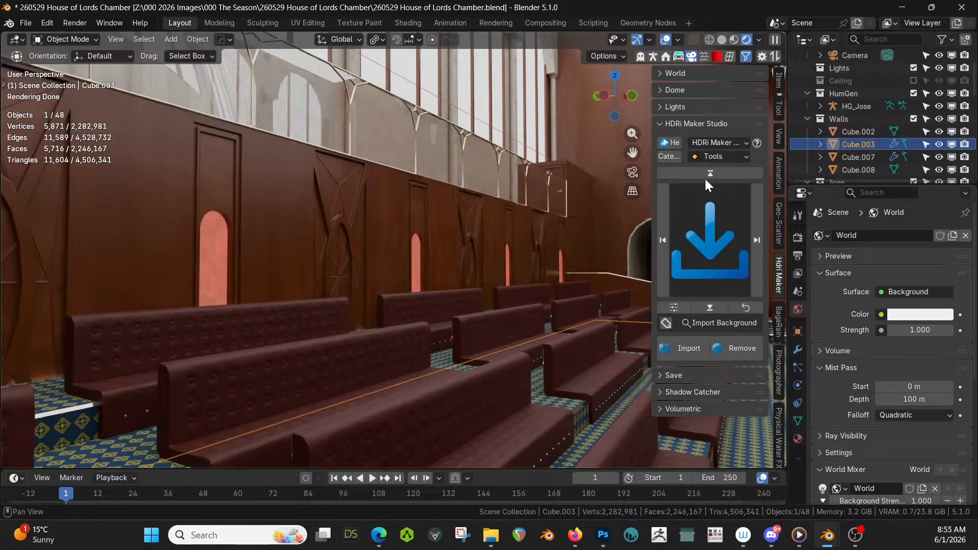
pyautogui.click(697, 349)
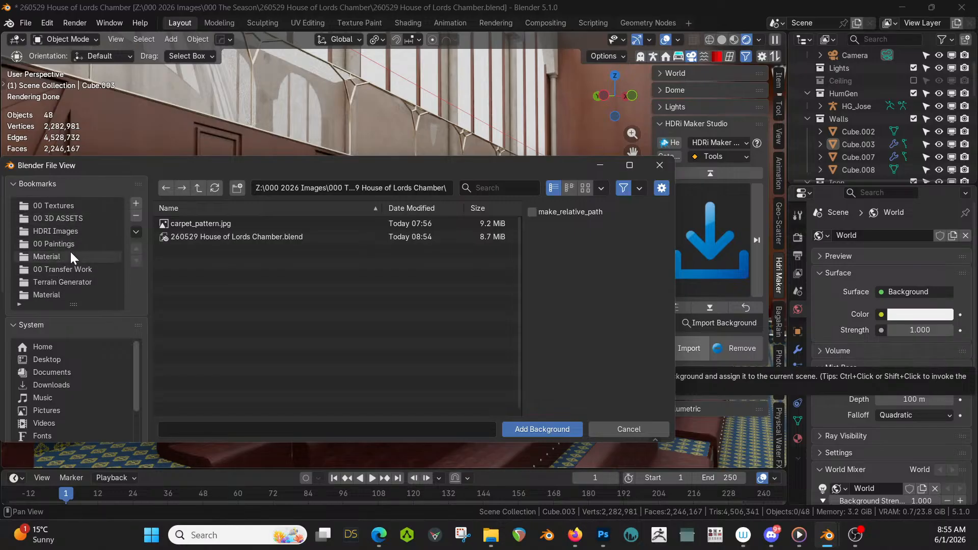
pyautogui.scroll(-2, 74, 245)
pyautogui.scroll(2, 74, 252)
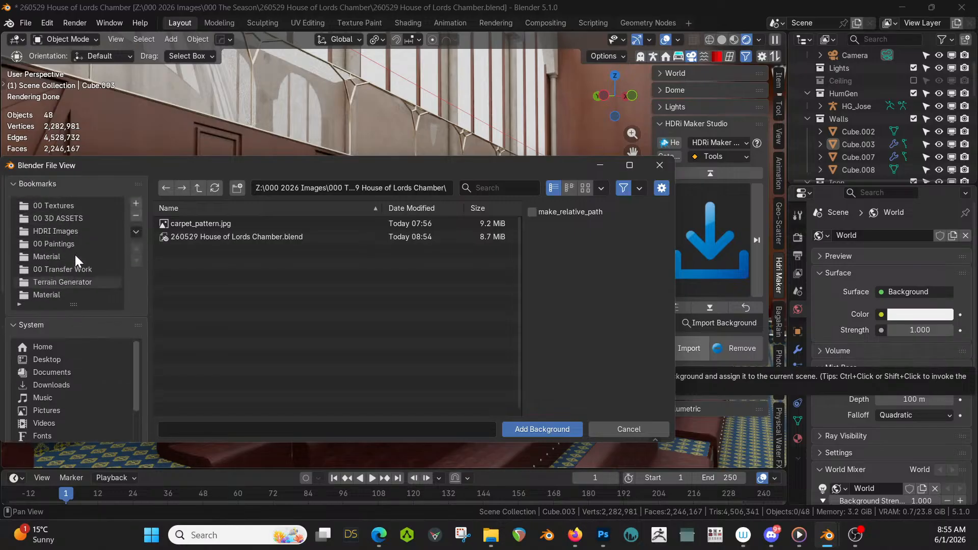
pyautogui.click(78, 230)
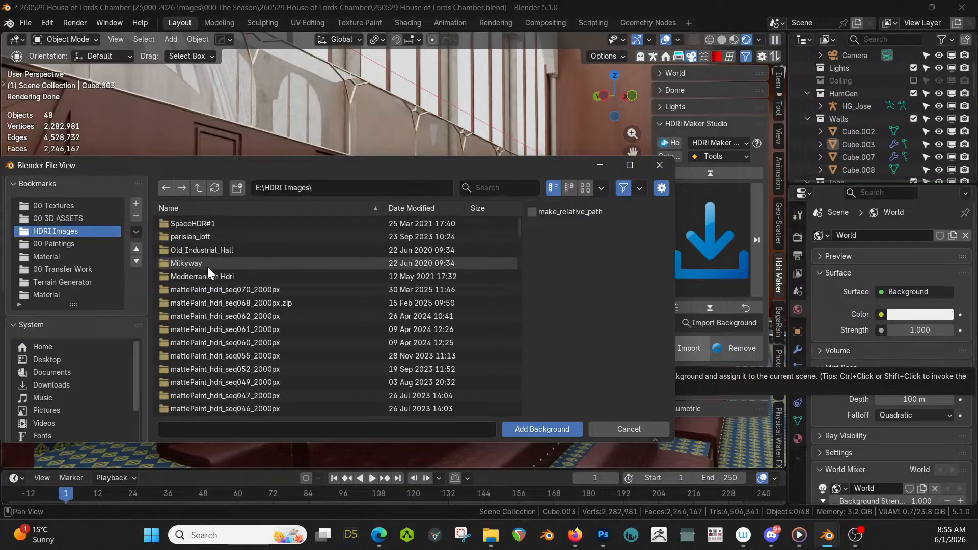
# Look through the mattePaint_hdri_seq052_2000px jpg files as thumbnails and return to the HDRI Images folder
pyautogui.click(247, 371)
pyautogui.doubleClick(246, 371)
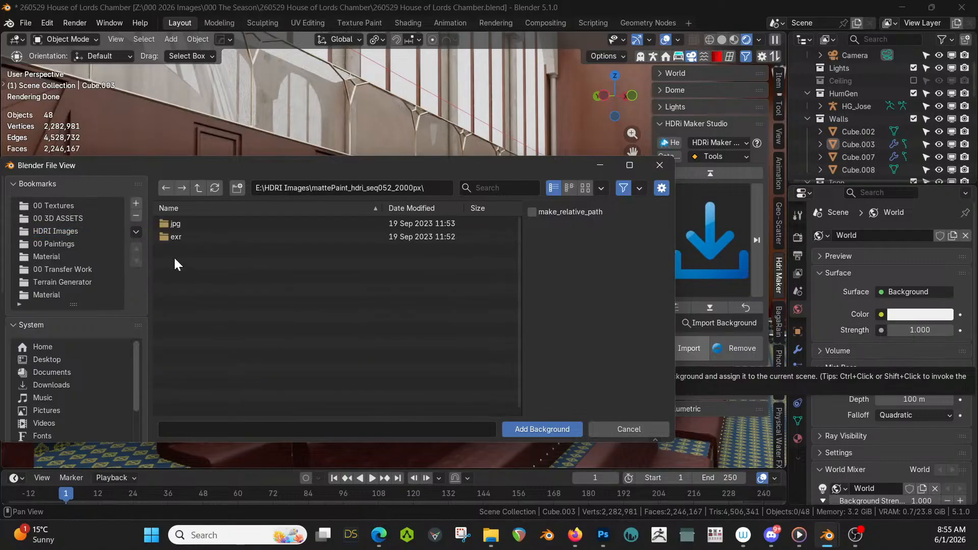
pyautogui.doubleClick(167, 224)
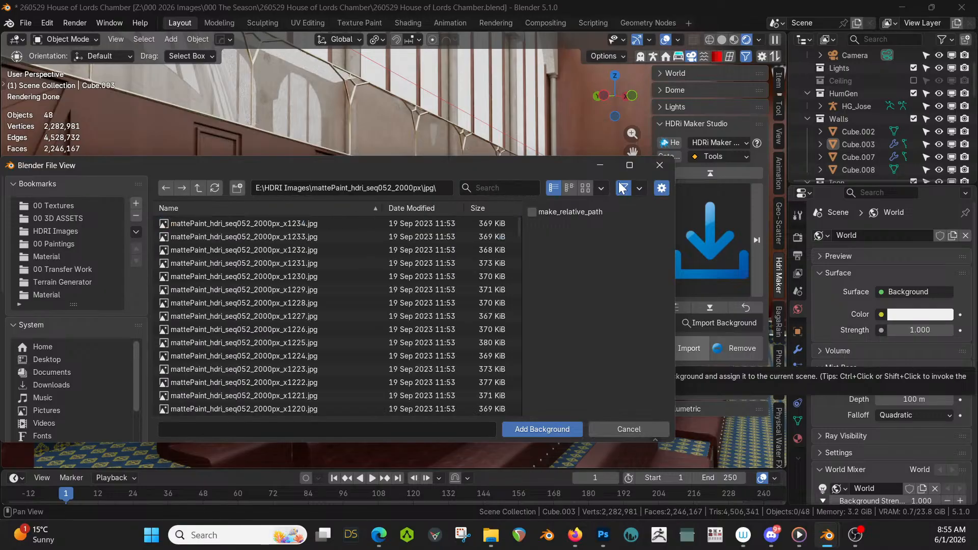
pyautogui.click(585, 188)
pyautogui.scroll(-5, 417, 298)
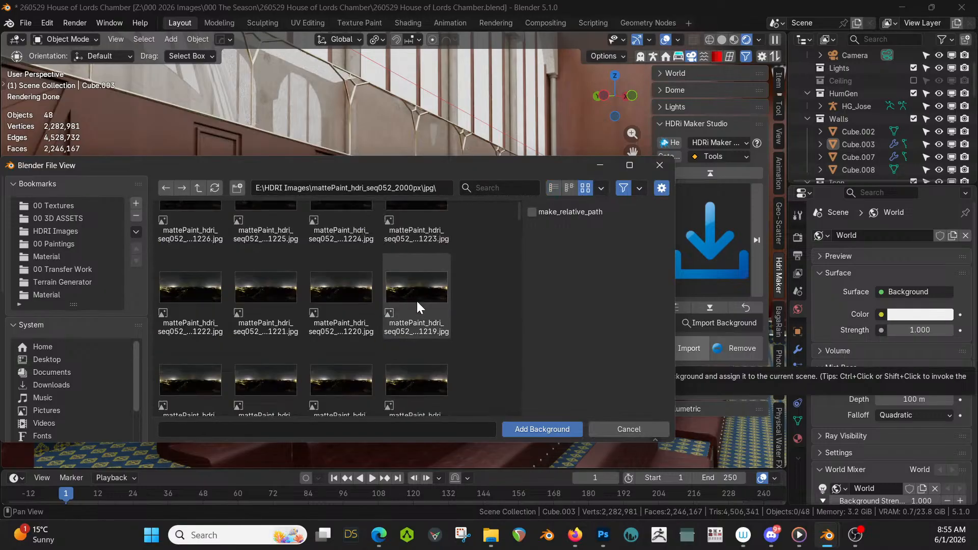
pyautogui.scroll(-3, 417, 305)
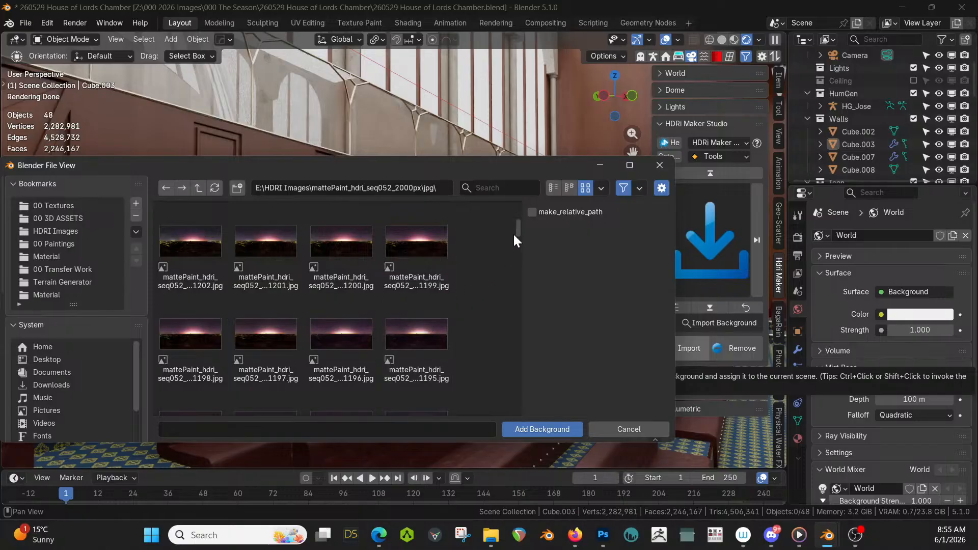
pyautogui.moveTo(513, 233); pyautogui.dragTo(505, 402)
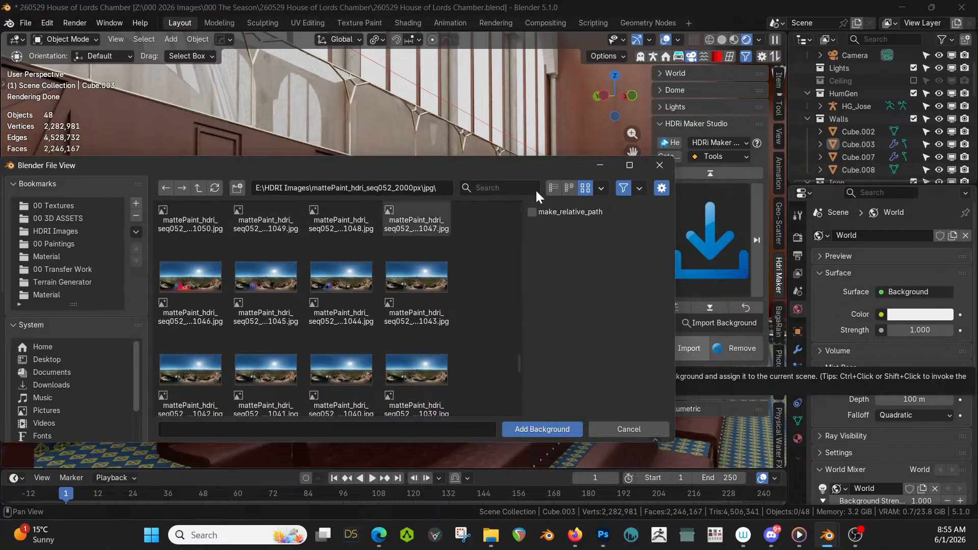
pyautogui.click(554, 188)
pyautogui.click(198, 188)
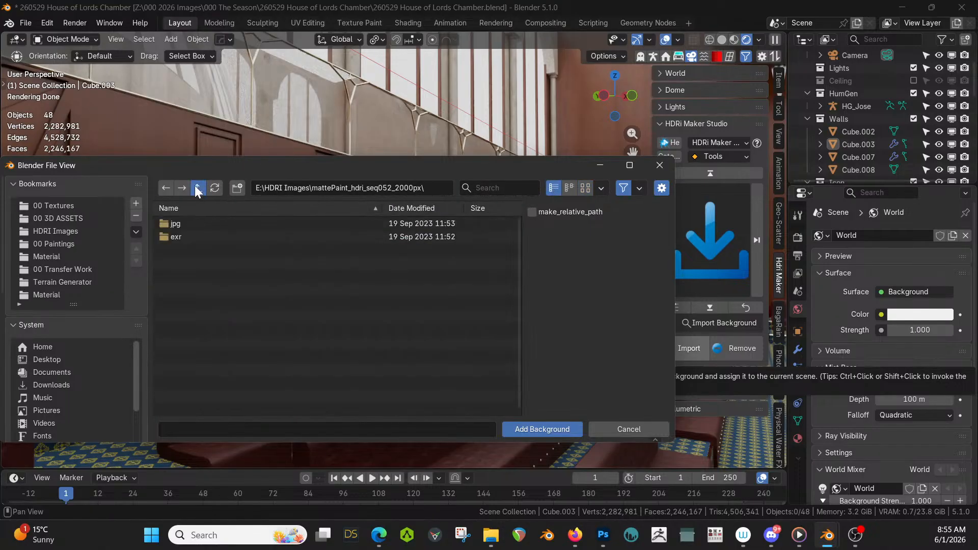
pyautogui.click(198, 188)
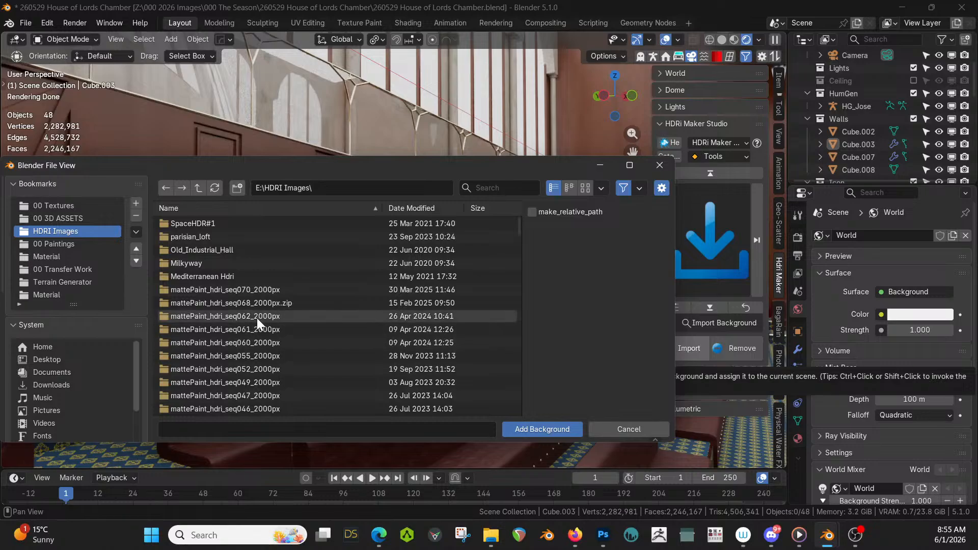
# Preview the mattePaint_hdri_seq068_2000px.zip jpg skies and add mattePaint_hdri_seq068_2000px_x1219.exr from its exr folder as the world background
pyautogui.click(258, 302)
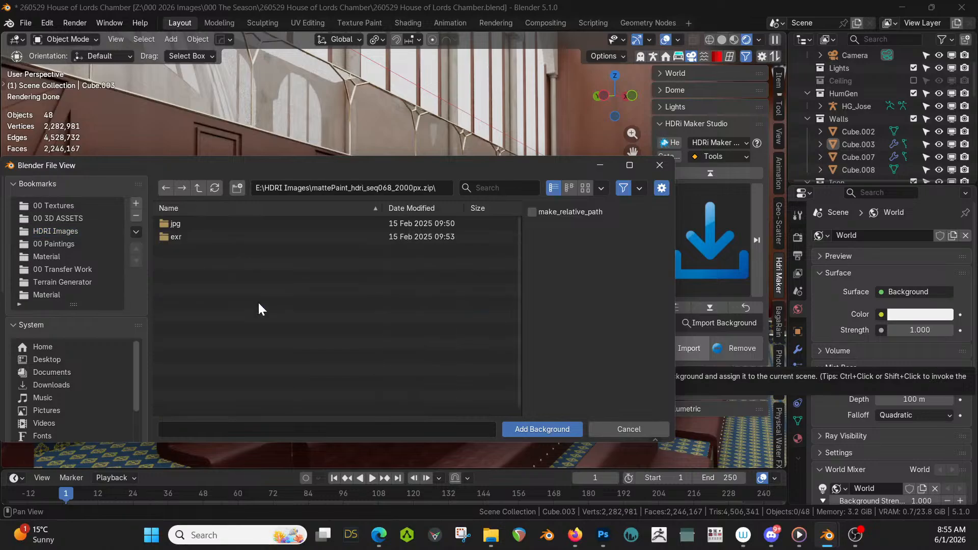
pyautogui.click(170, 223)
pyautogui.click(584, 189)
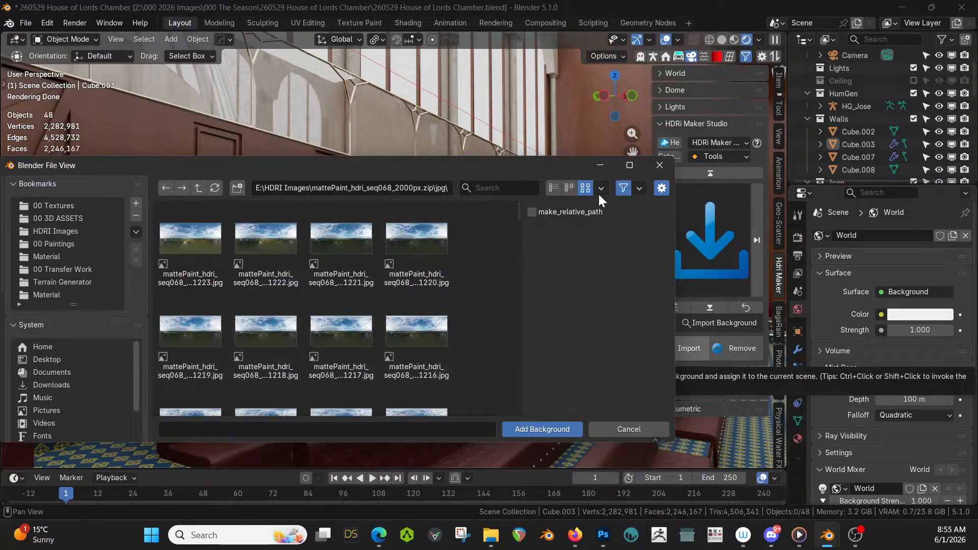
pyautogui.click(554, 189)
pyautogui.click(198, 188)
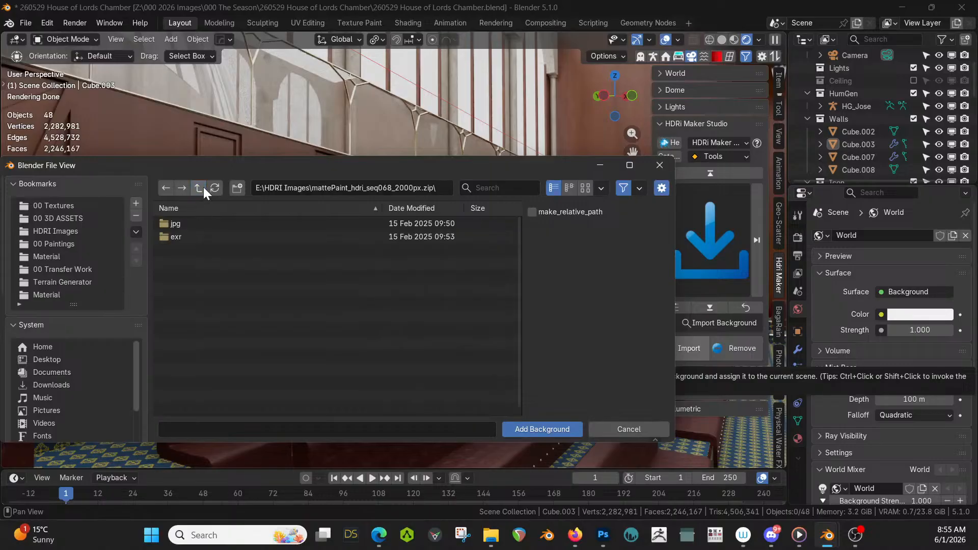
pyautogui.doubleClick(174, 236)
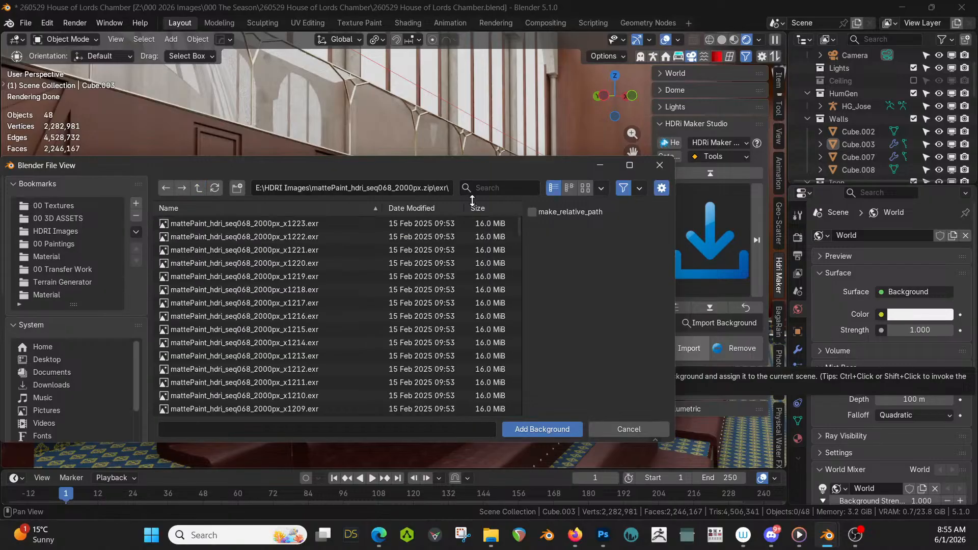
pyautogui.doubleClick(303, 276)
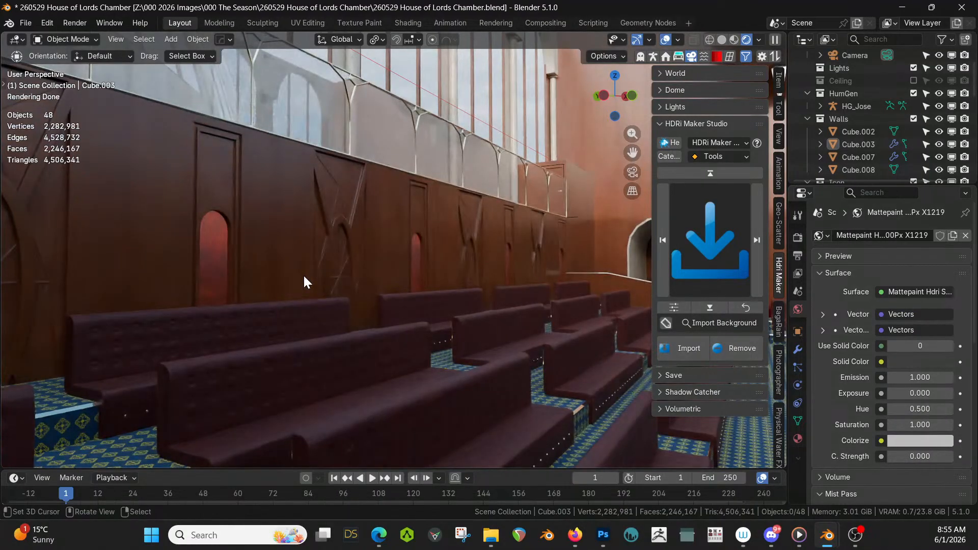
# Include the Ceiling collection in the view layer so the chamber is roofed
pyautogui.moveTo(446, 295); pyautogui.dragTo(365, 363, button='middle')
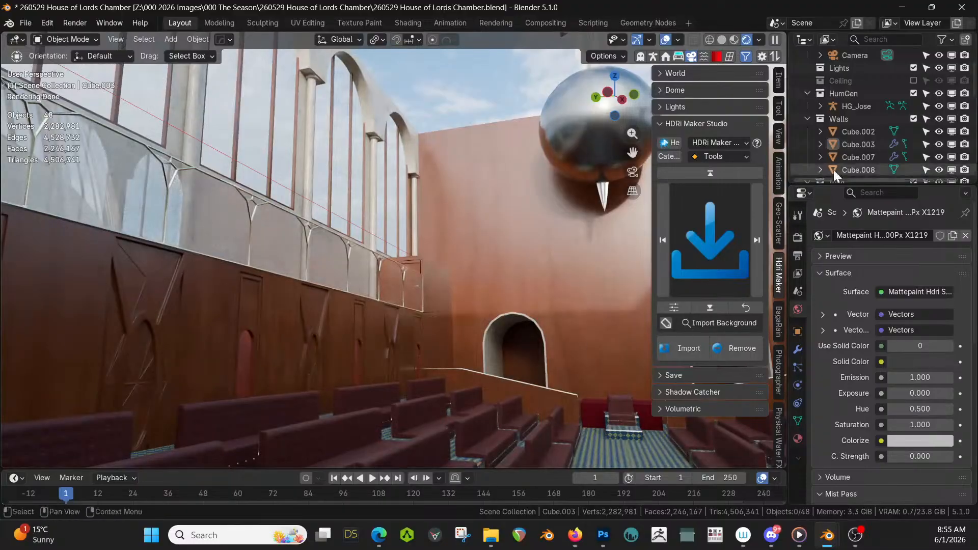
pyautogui.click(913, 80)
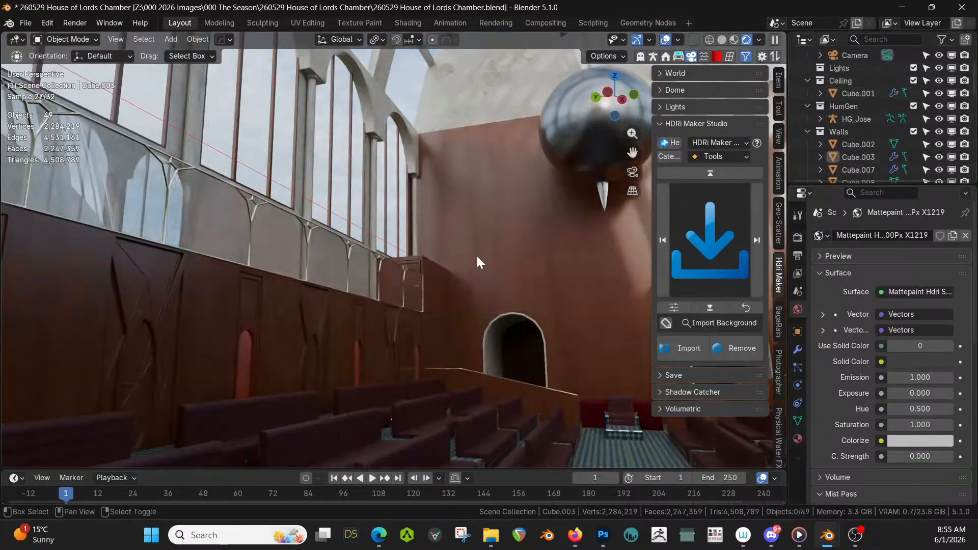
pyautogui.moveTo(477, 256); pyautogui.dragTo(362, 265, button='middle')
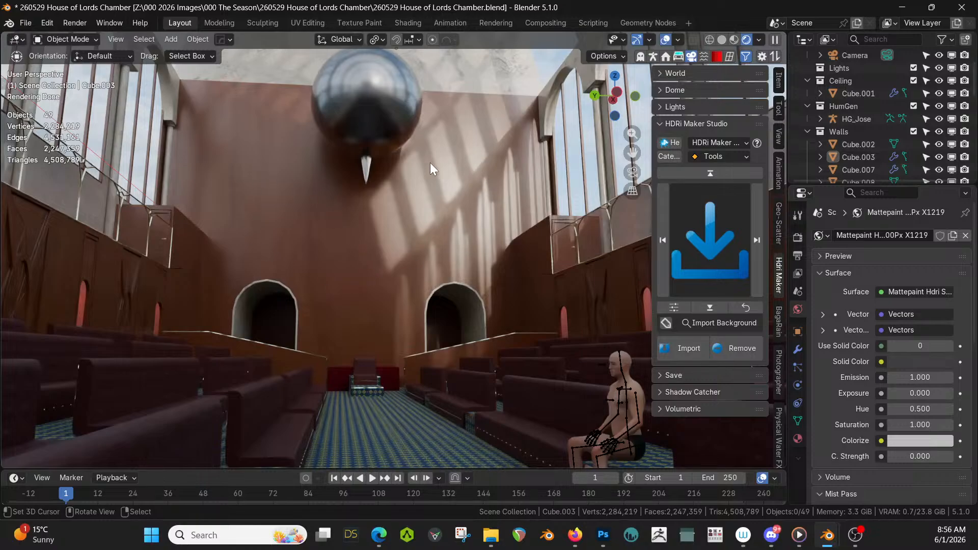
# Select all coplanar faces of the end wall behind the hanging sphere and assign the KB3D_ELS_StonePolishWhite material to them
pyautogui.moveTo(430, 163); pyautogui.dragTo(433, 298, button='middle')
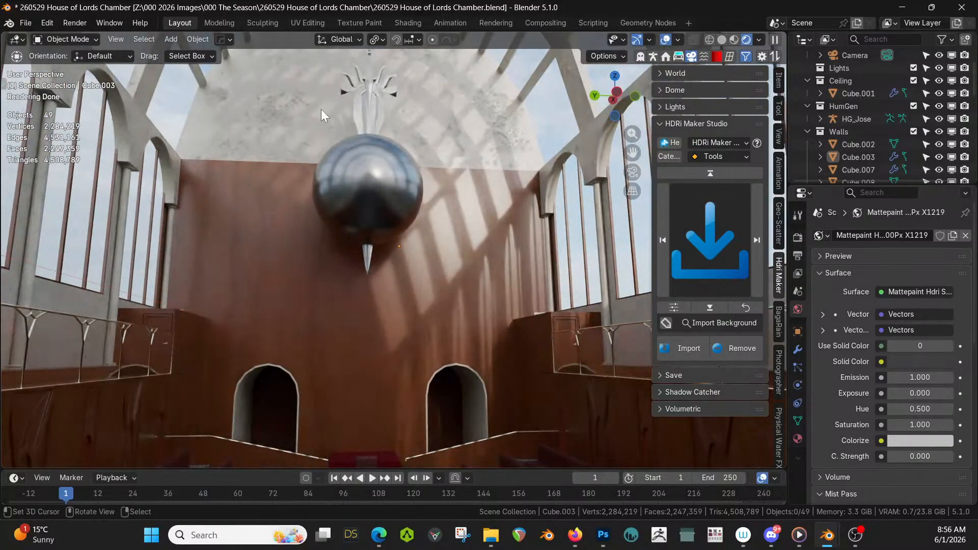
pyautogui.click(279, 277)
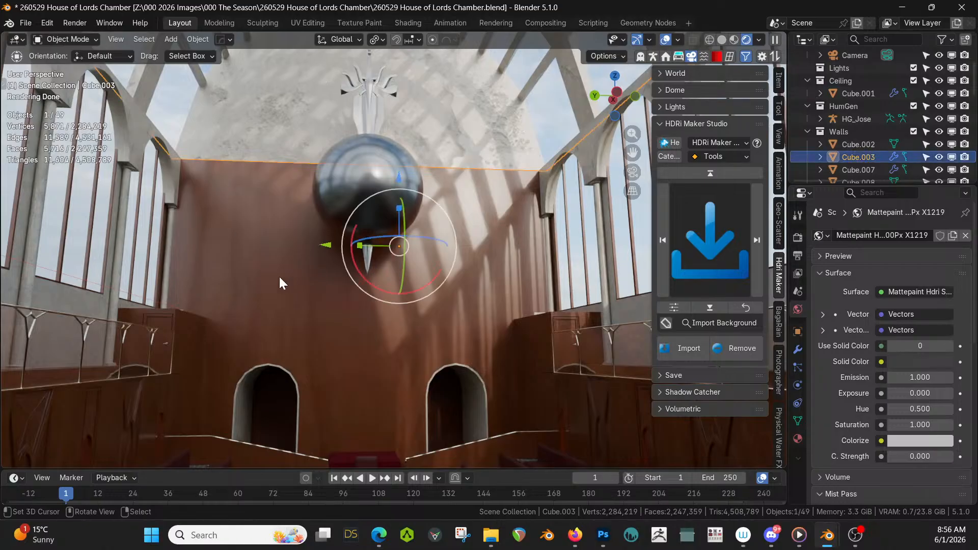
pyautogui.press('Tab')
pyautogui.click(229, 225)
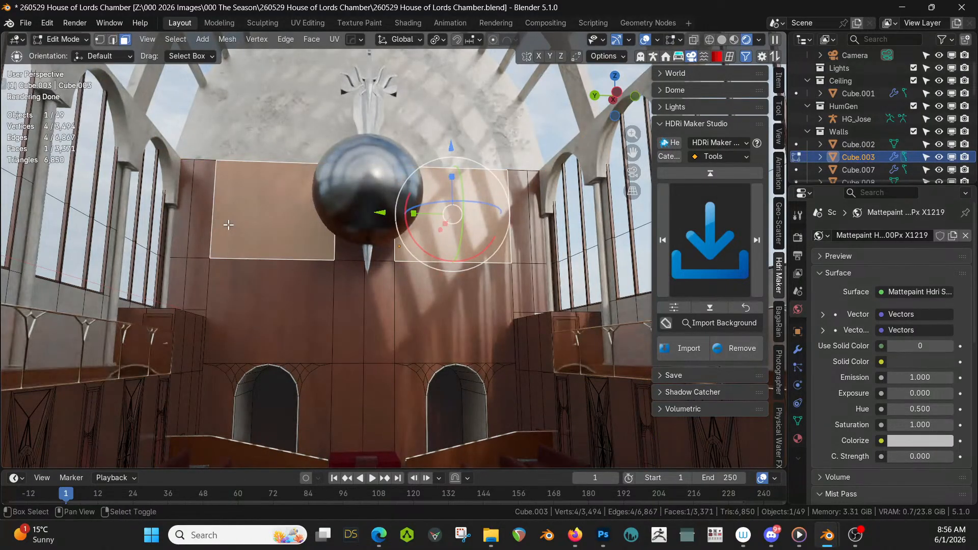
pyautogui.hotkey('shift', 'g')
pyautogui.click(228, 223)
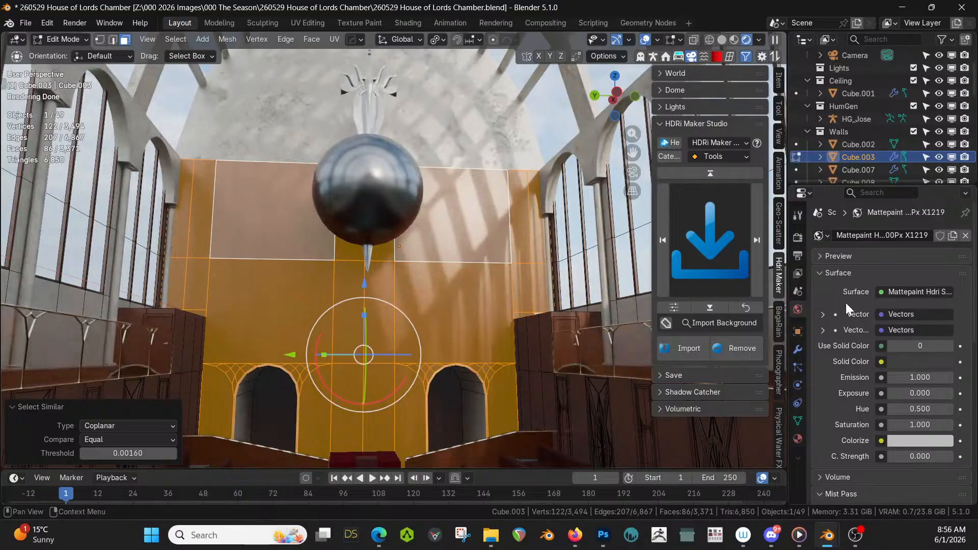
pyautogui.click(798, 440)
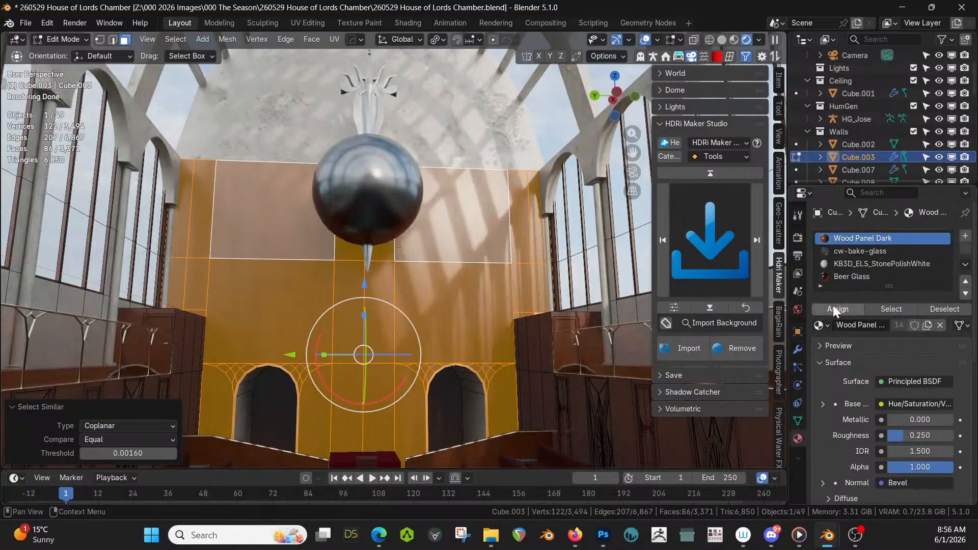
pyautogui.click(858, 261)
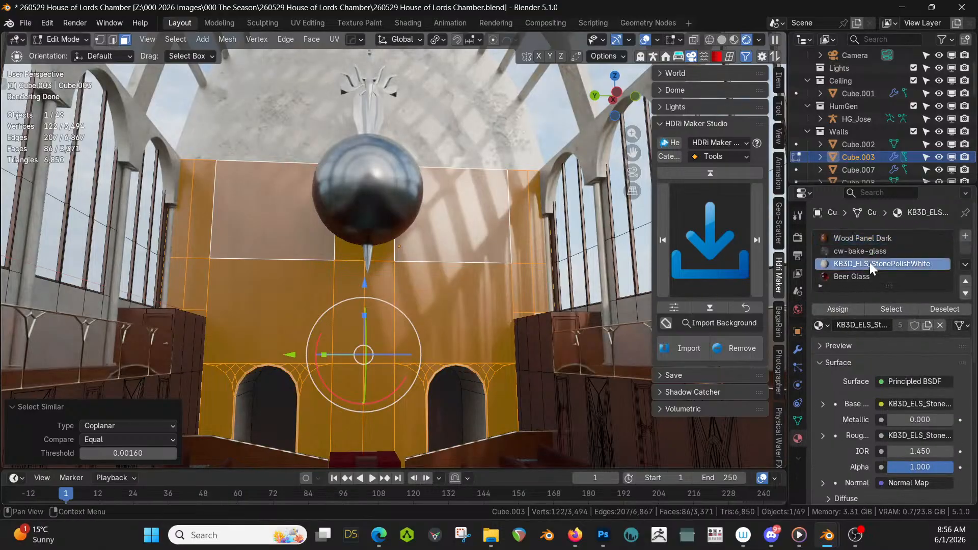
pyautogui.click(844, 310)
pyautogui.press('Tab')
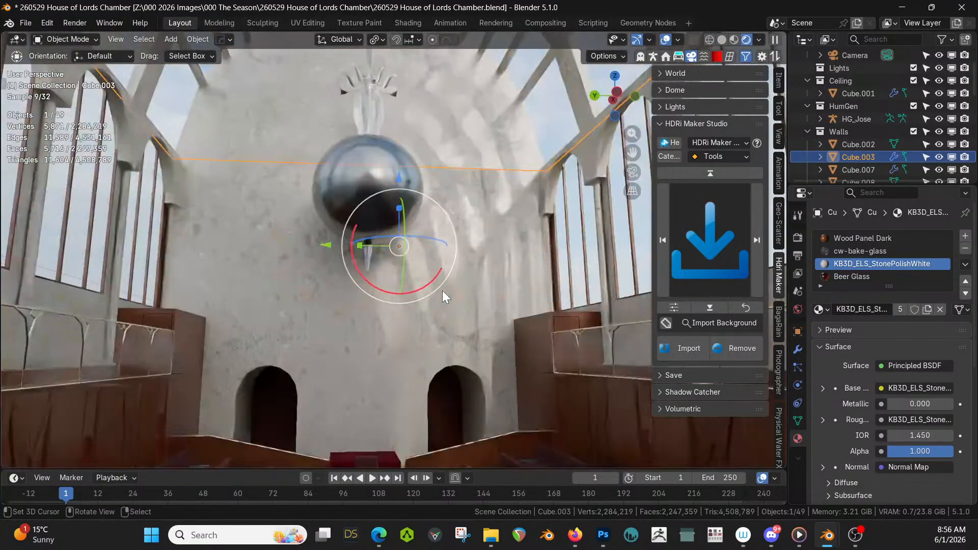
# Walk through the chamber between the benches and examine the white stone end wall behind the hanging sphere from the central aisle
pyautogui.moveTo(439, 294); pyautogui.dragTo(140, 270, button='middle')
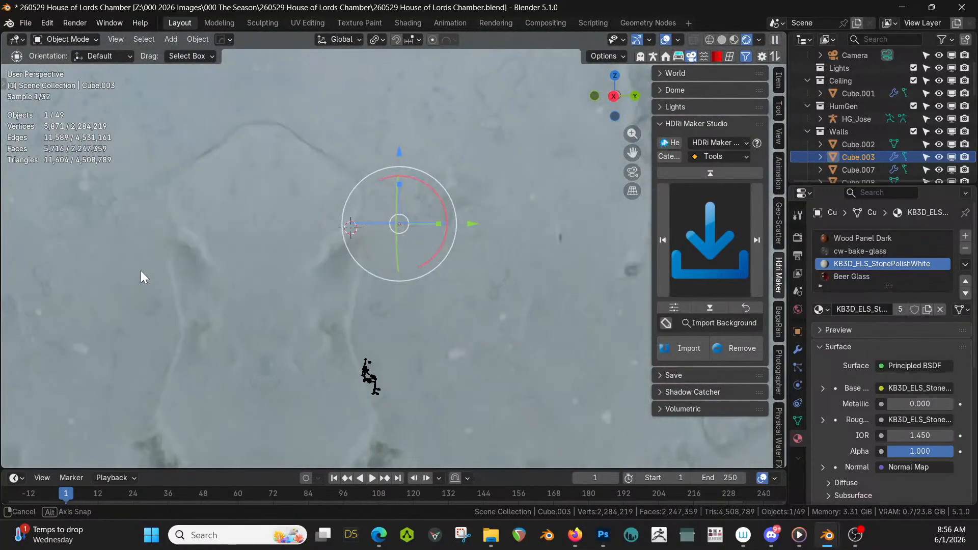
pyautogui.scroll(2, 179, 298)
pyautogui.keyDown('shift'); pyautogui.moveTo(268, 305); pyautogui.dragTo(290, 172, button='middle'); pyautogui.keyUp('shift')
pyautogui.hotkey('shift', '`')
pyautogui.press('w')
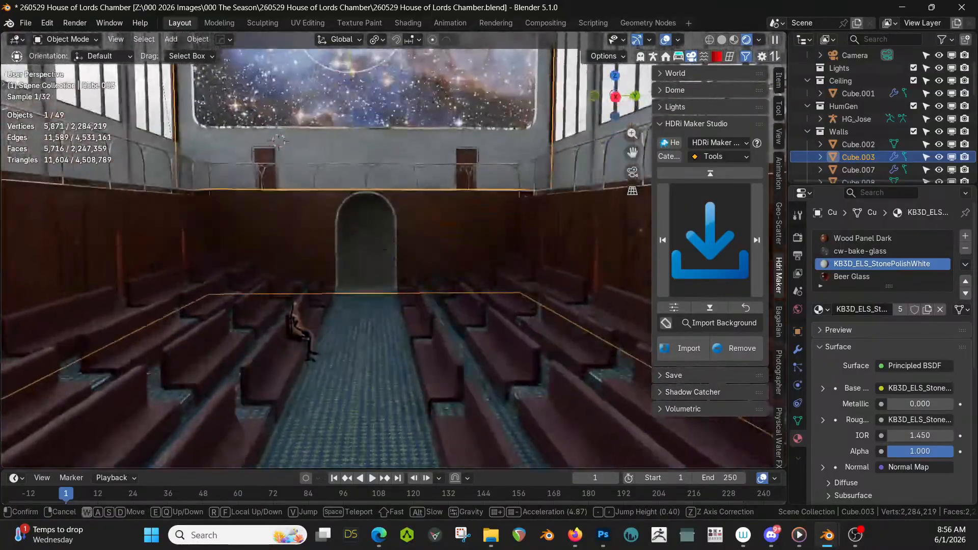
pyautogui.press('w')
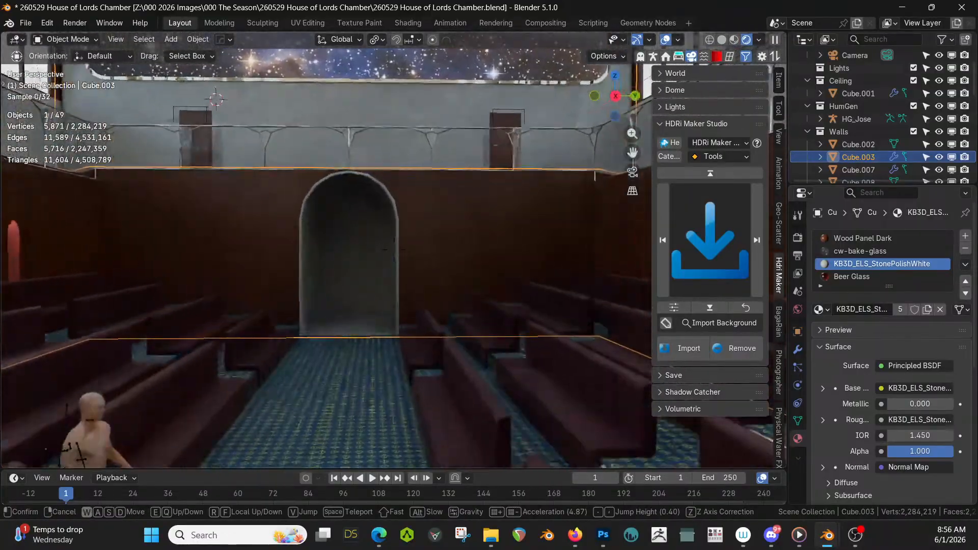
pyautogui.press('w')
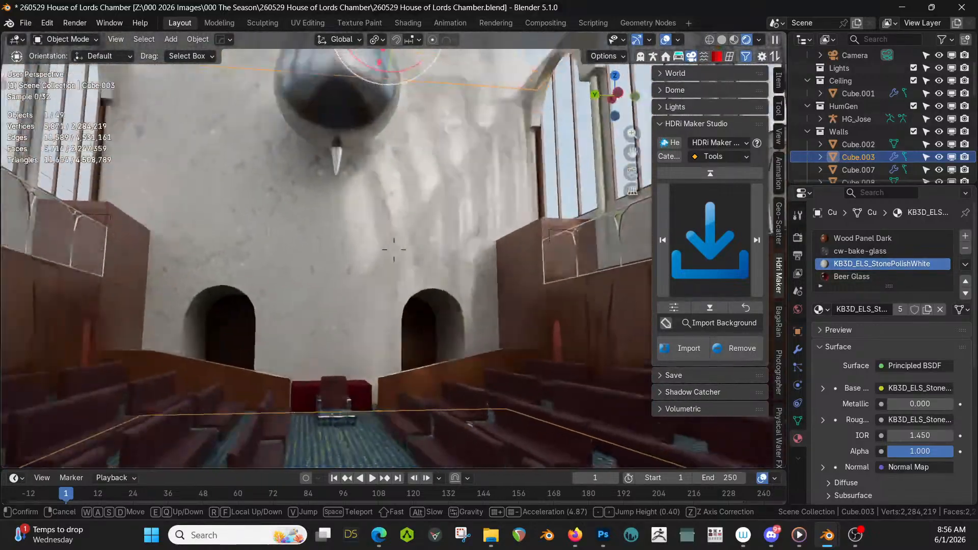
pyautogui.press('d')
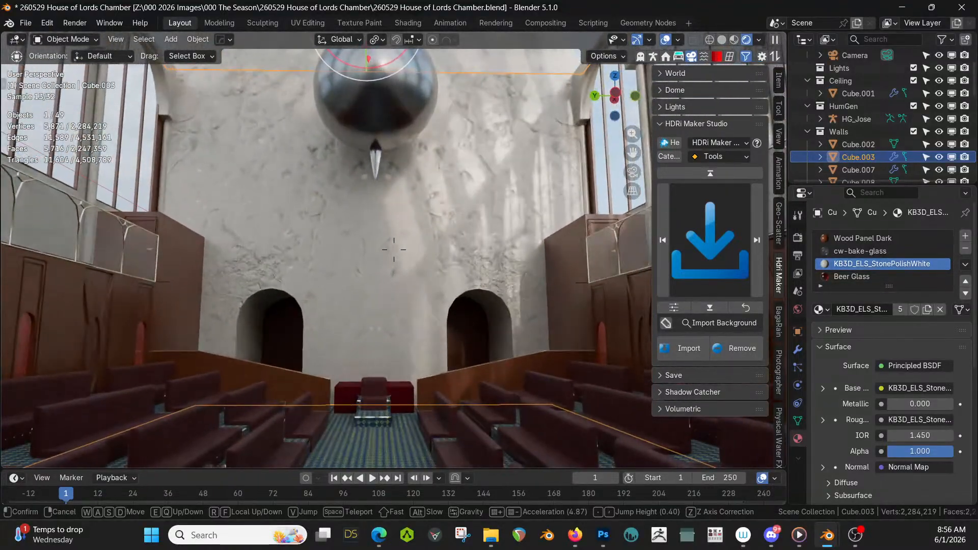
pyautogui.click(323, 286)
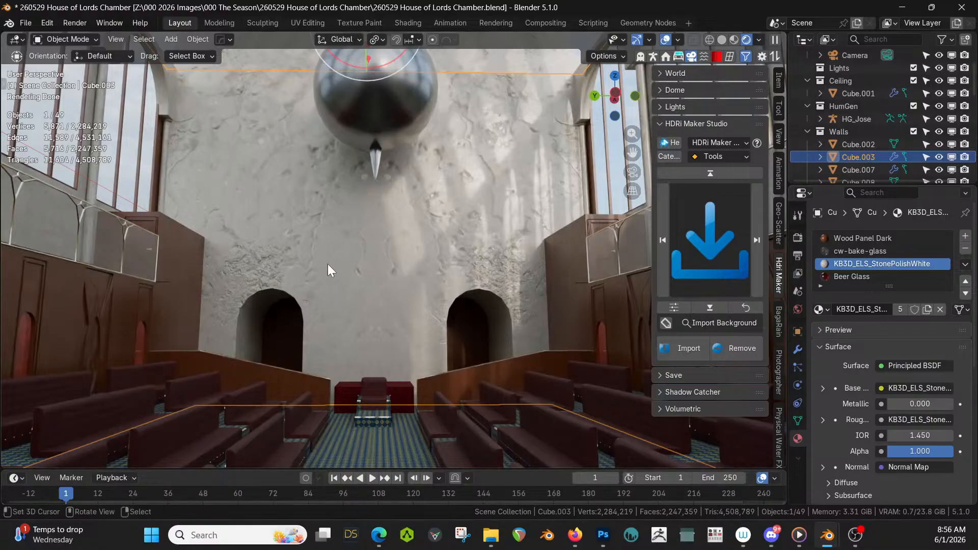
# Walk along the central aisle and inspect the opposite end wall with the starfield panel, arched doorway and side windows
pyautogui.keyDown('shift'); pyautogui.moveTo(337, 344); pyautogui.dragTo(361, 279, button='middle'); pyautogui.keyUp('shift')
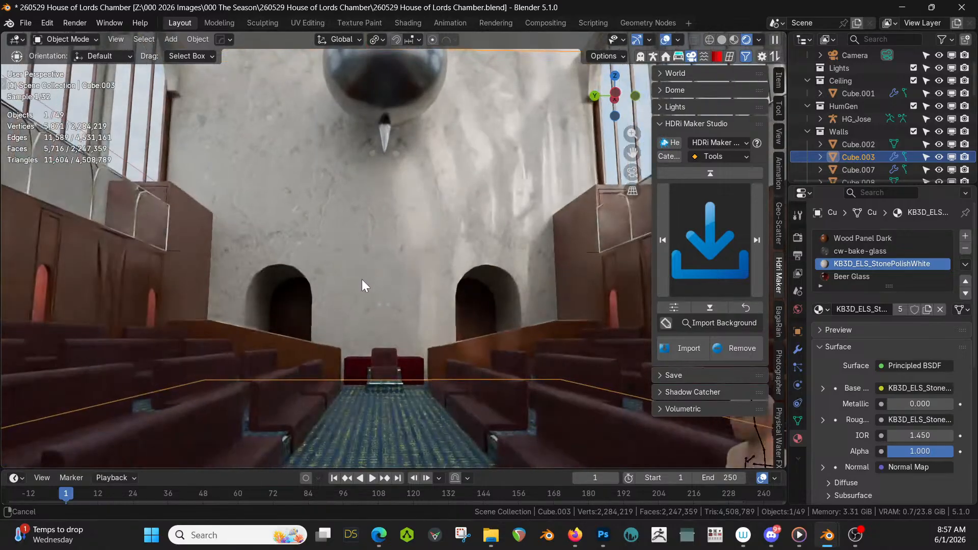
pyautogui.hotkey('shift', '`')
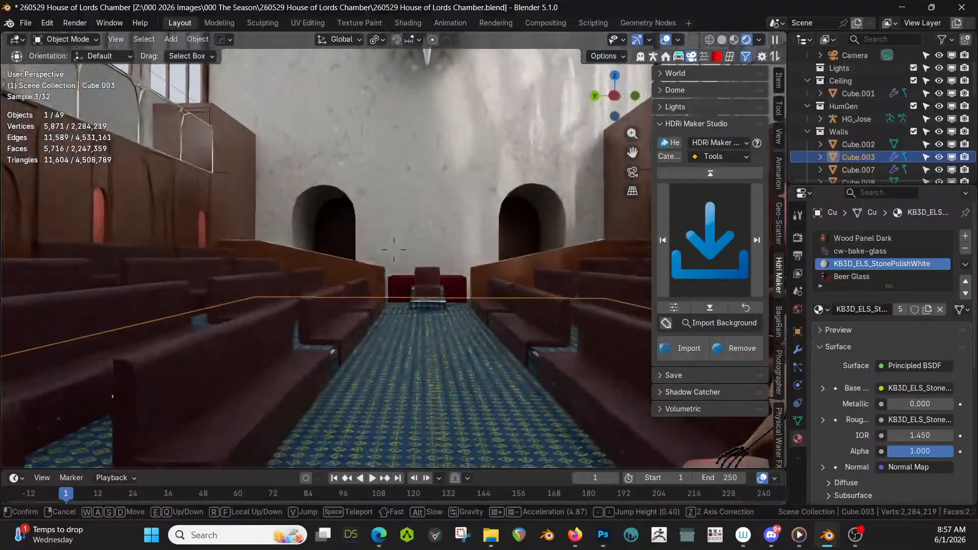
pyautogui.press('w')
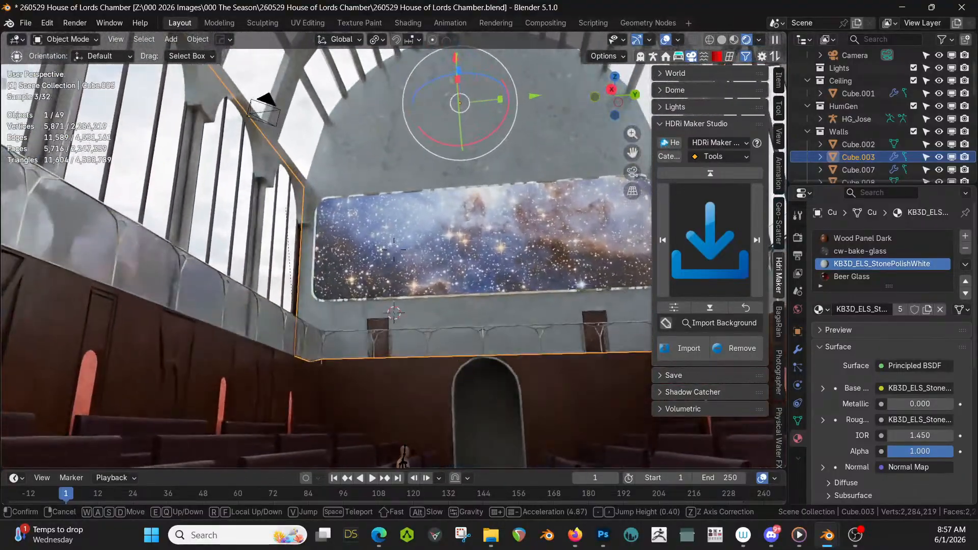
pyautogui.click(364, 317)
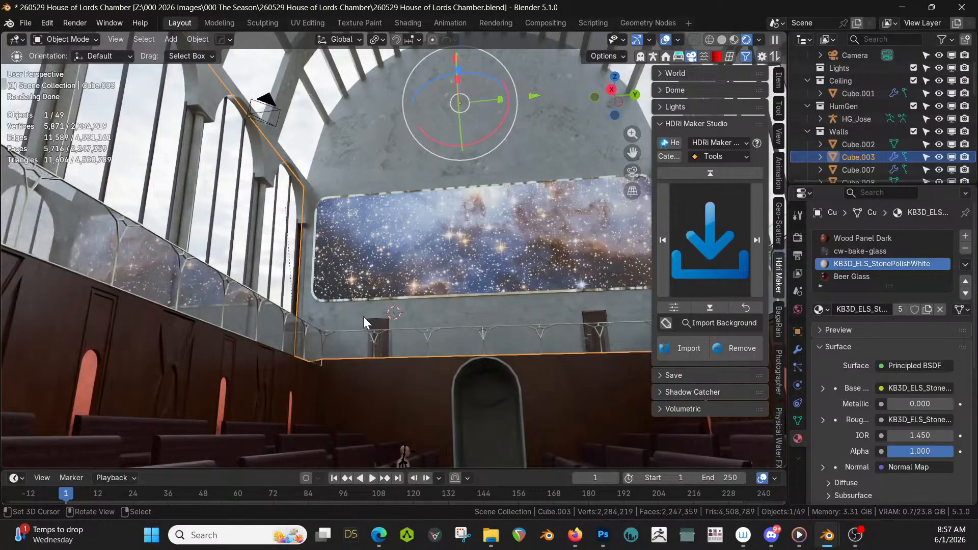